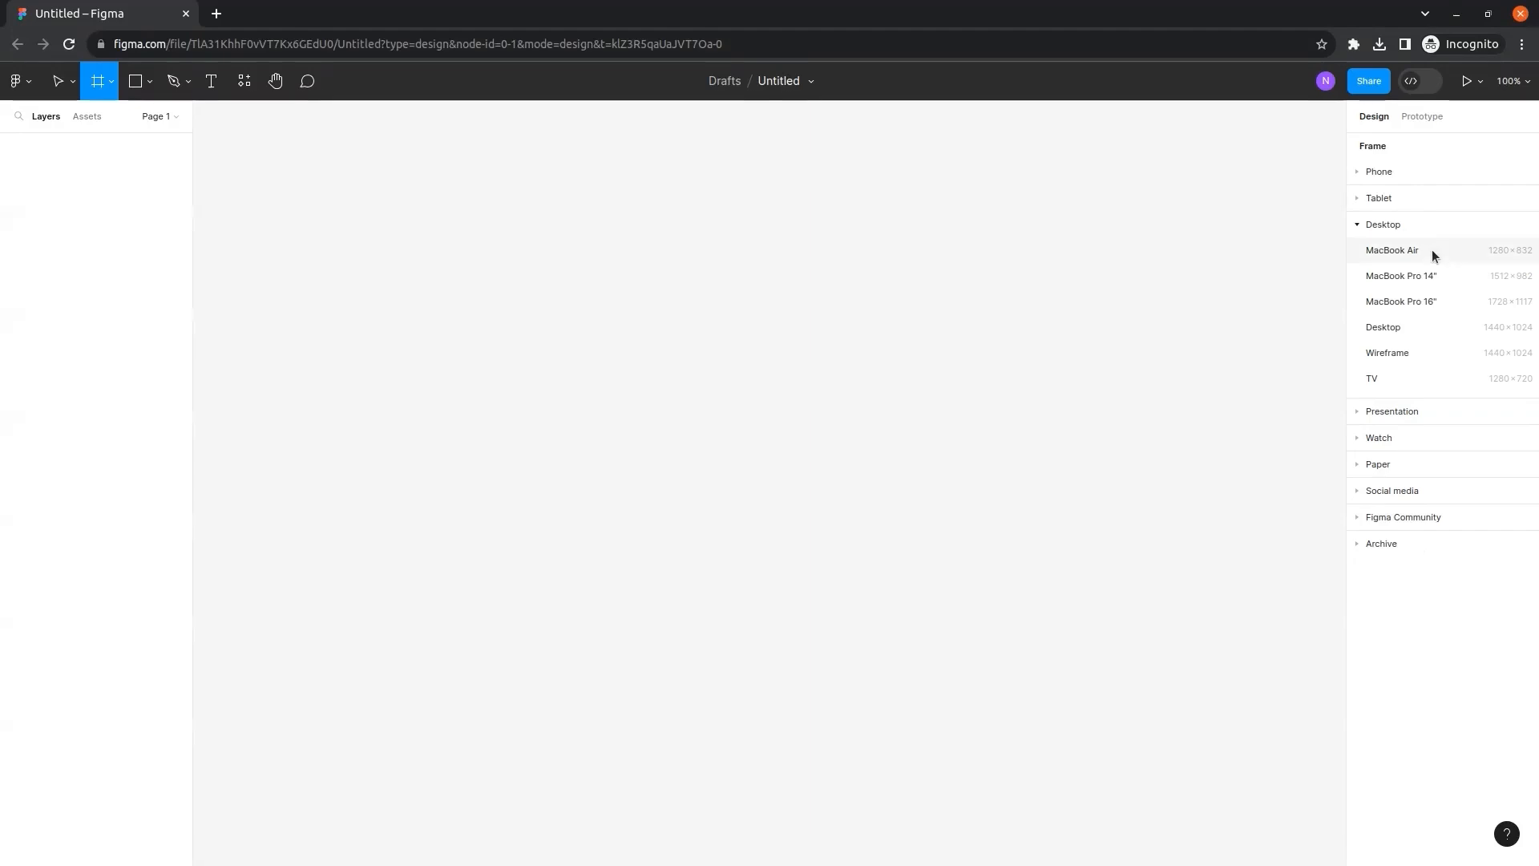
Create a frame from the Desktop preset sized 1440 × 1024.
click(1383, 172)
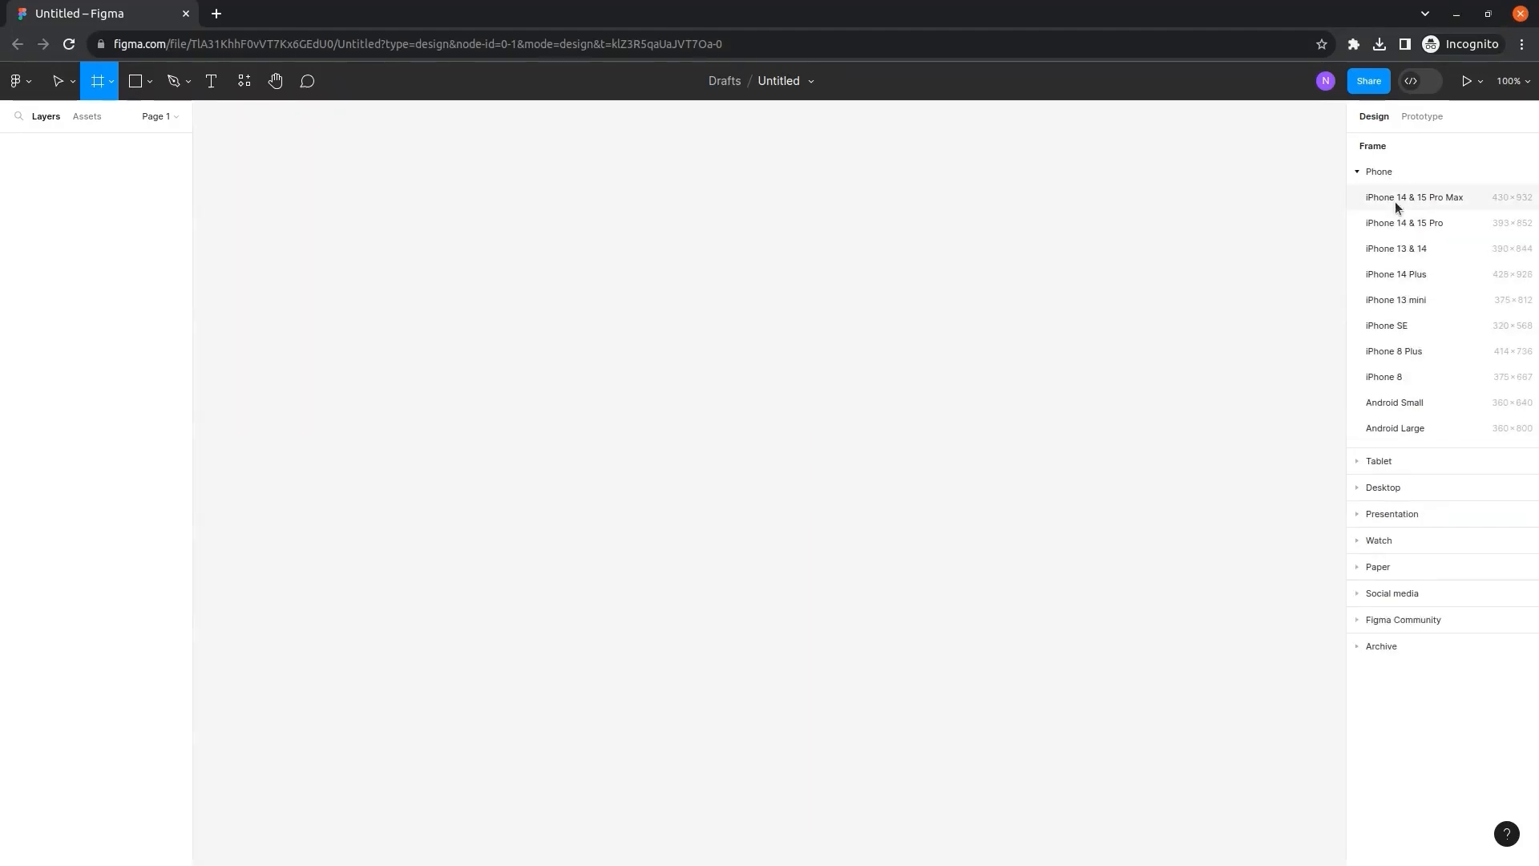
click(1381, 173)
click(1399, 224)
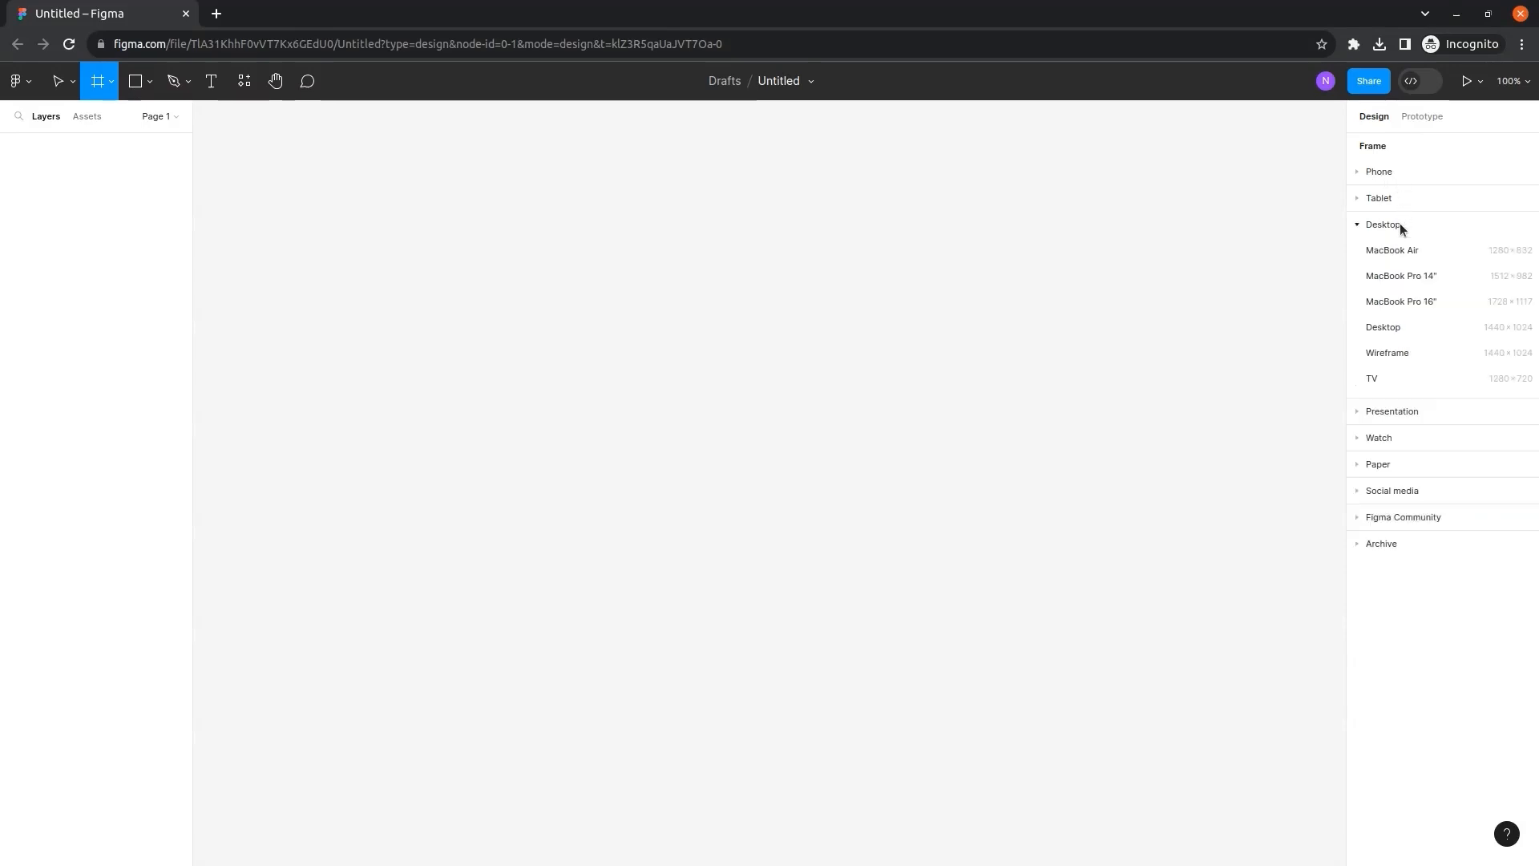
click(1434, 328)
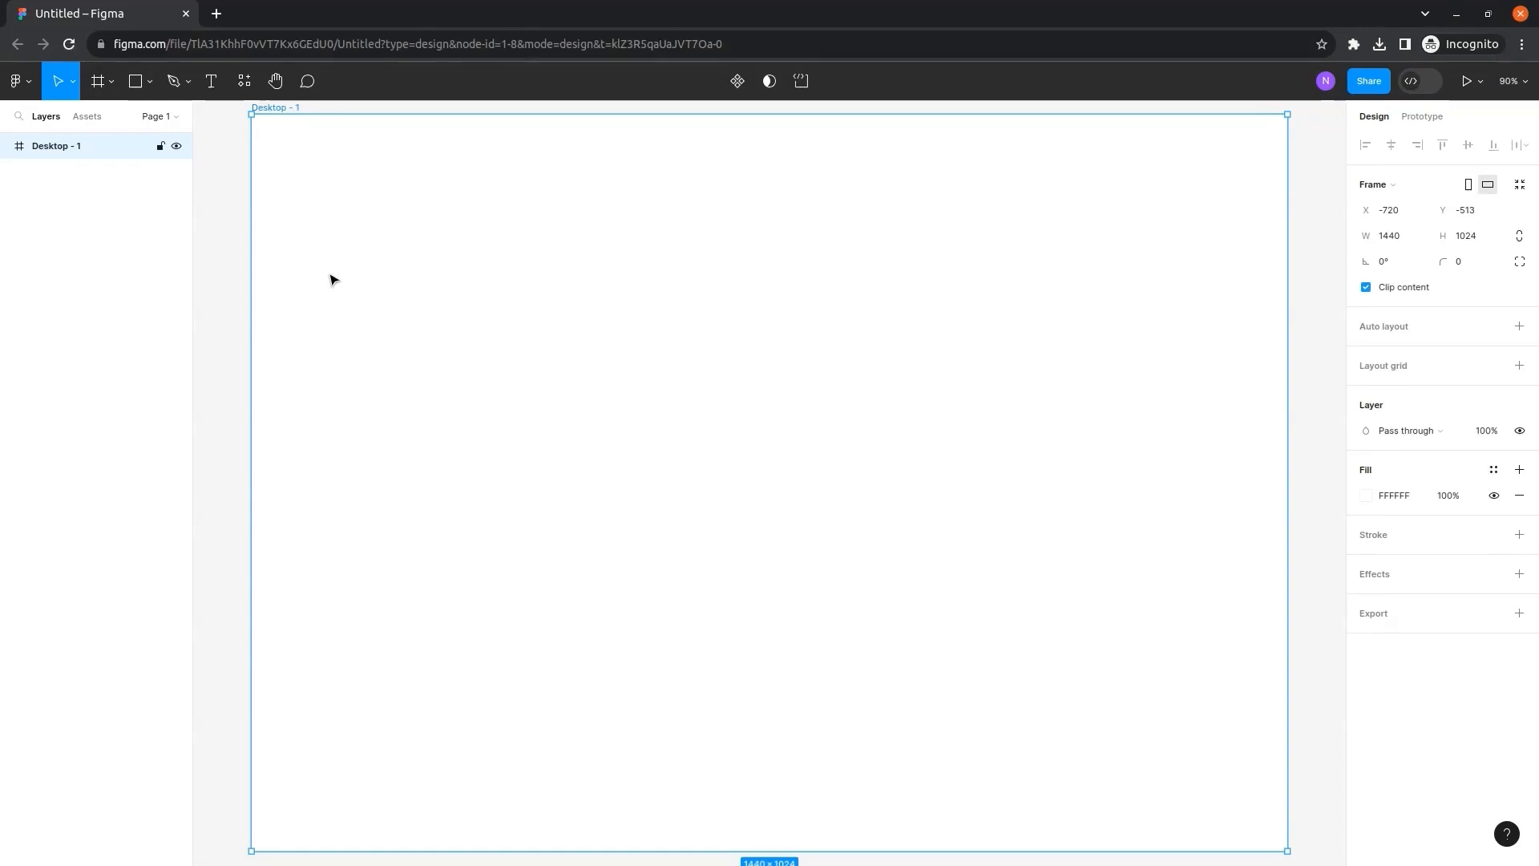
Draw a rectangle of about 286 × 232 in the frame and an ellipse of about 233 × 218 to its right.
click(150, 82)
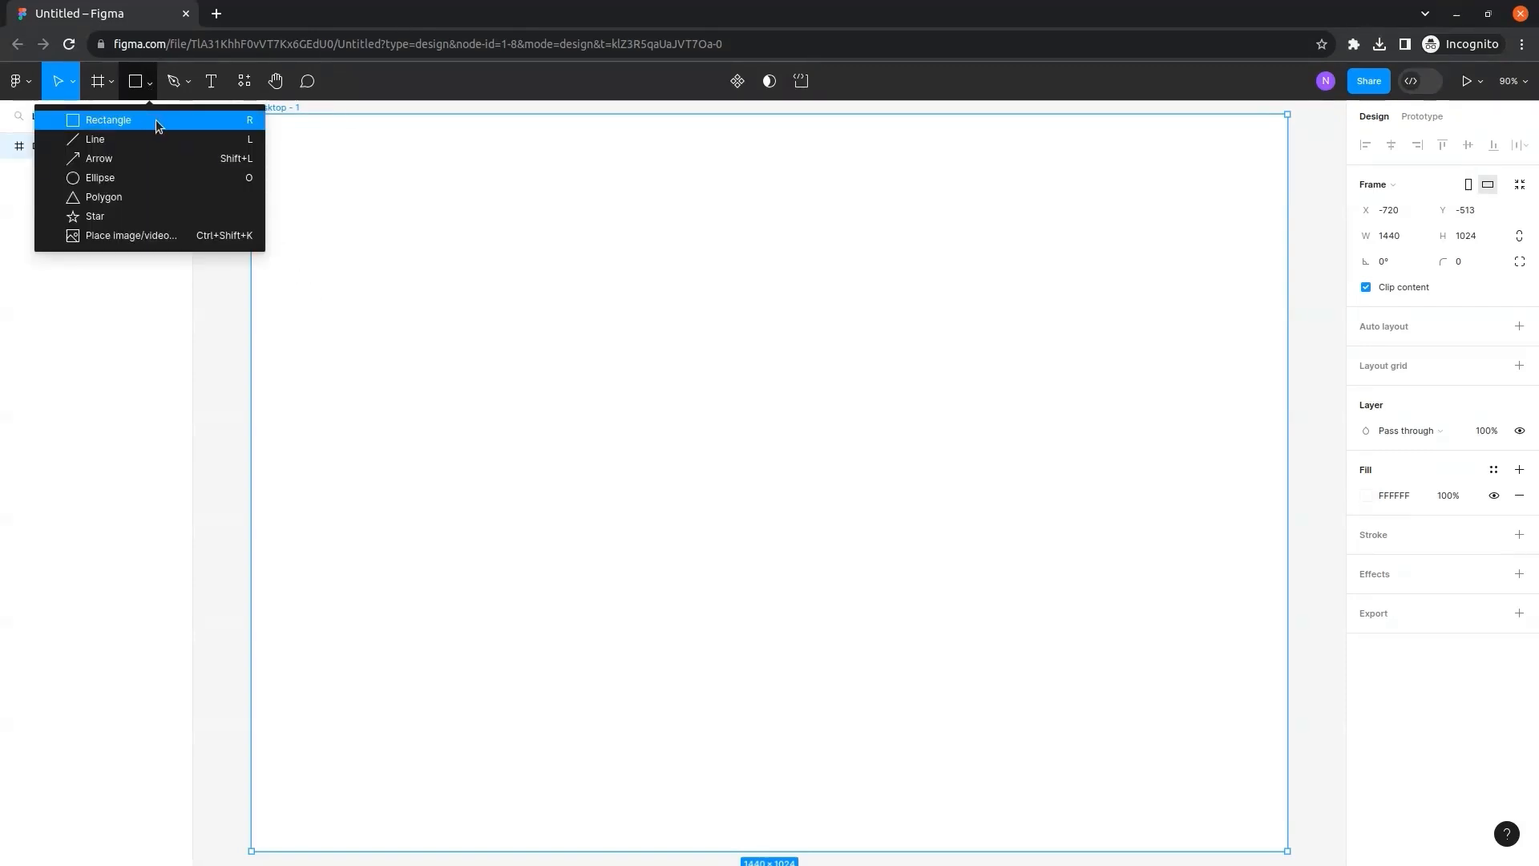
click(155, 118)
drag(401, 279, 609, 446)
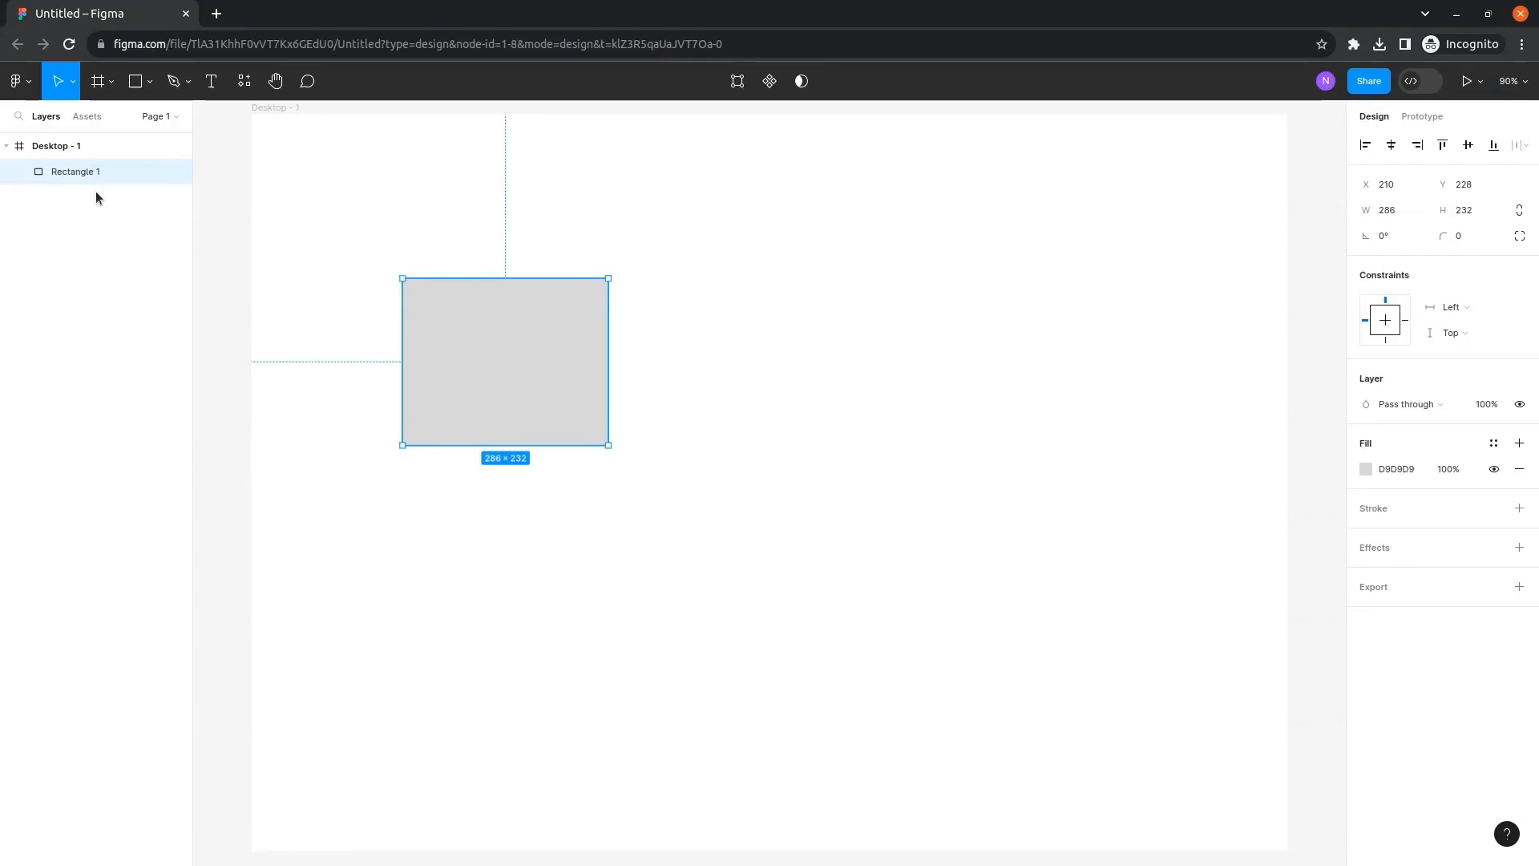
click(150, 82)
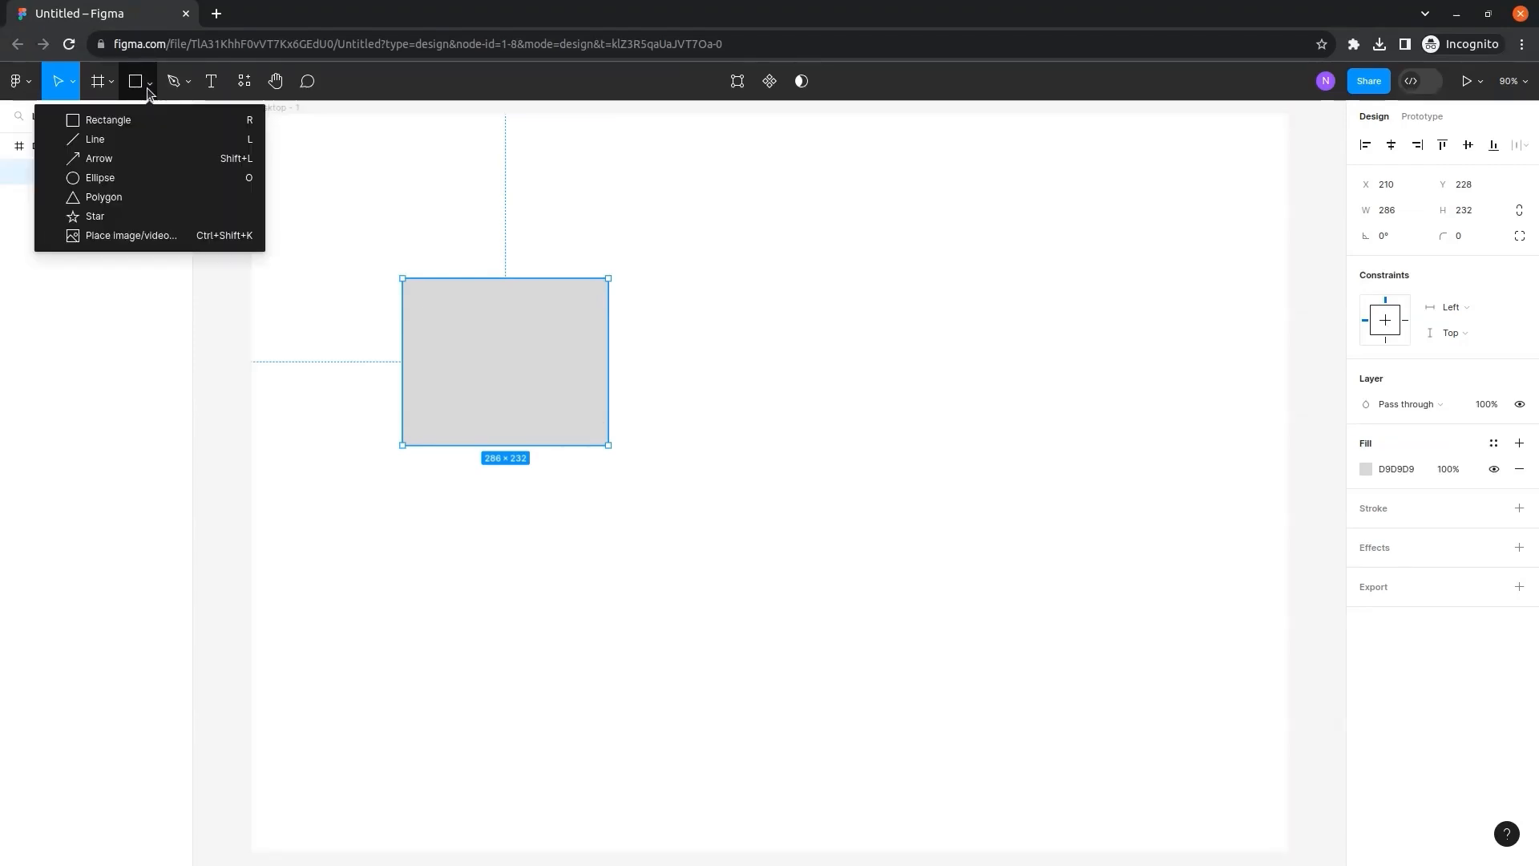
click(165, 177)
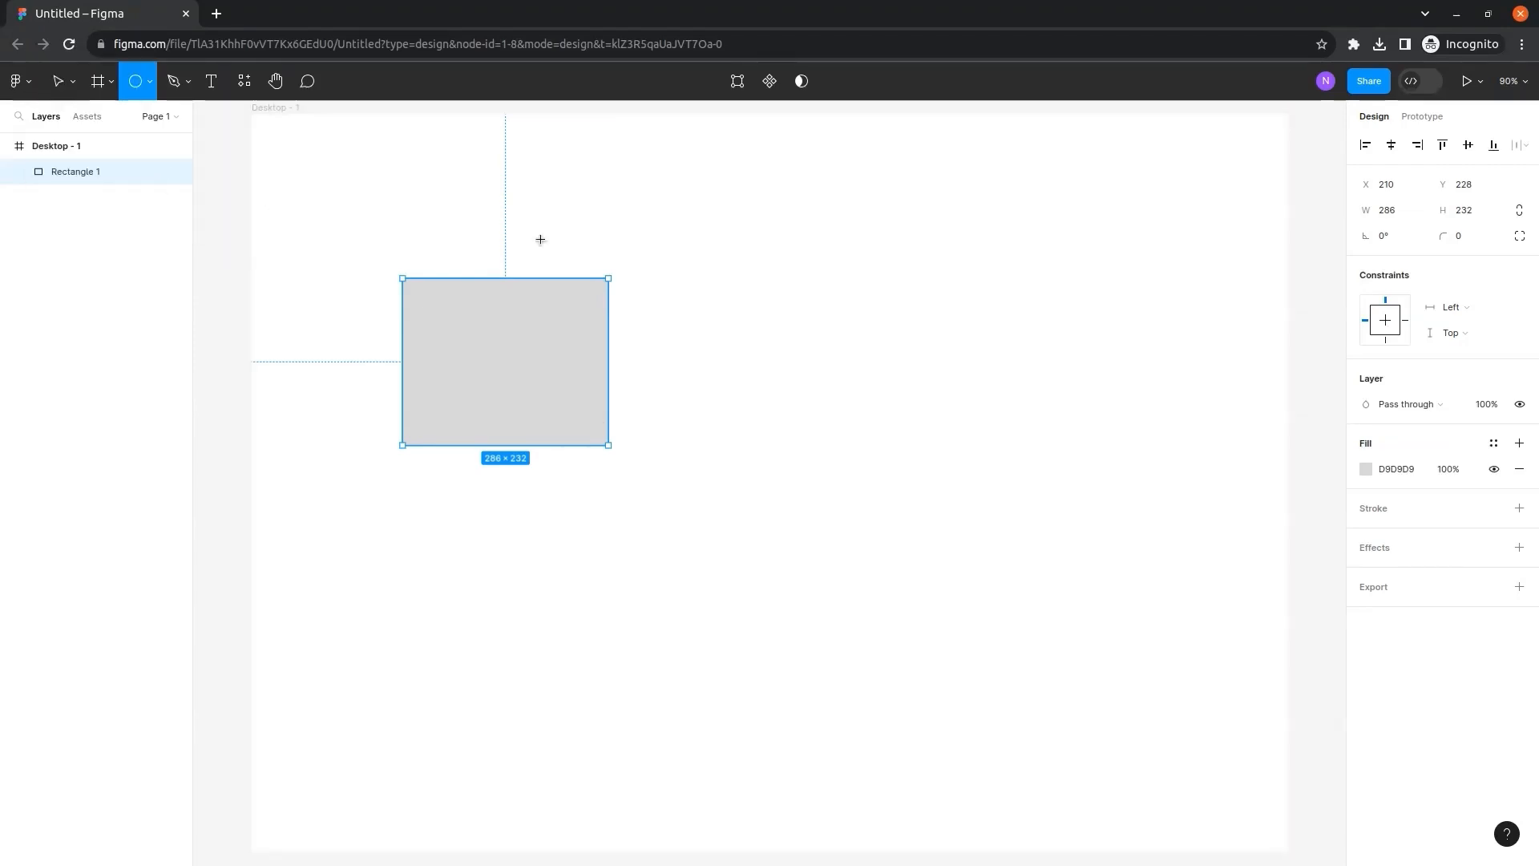
drag(747, 267, 915, 424)
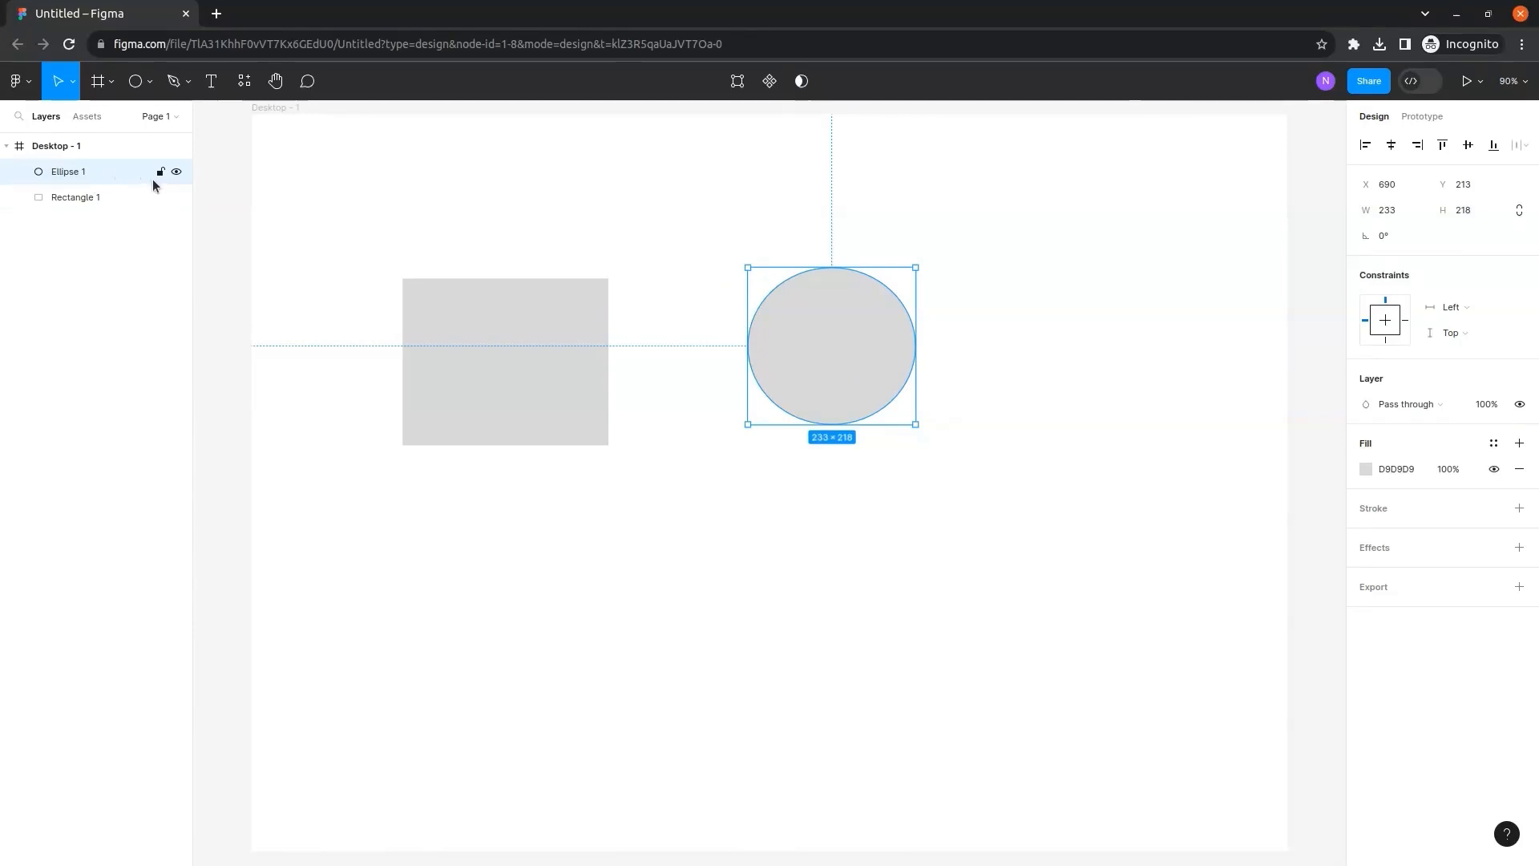
Lock the ellipse layer and try to move and select the shape, and toggle the layer's visibility off and on.
click(160, 173)
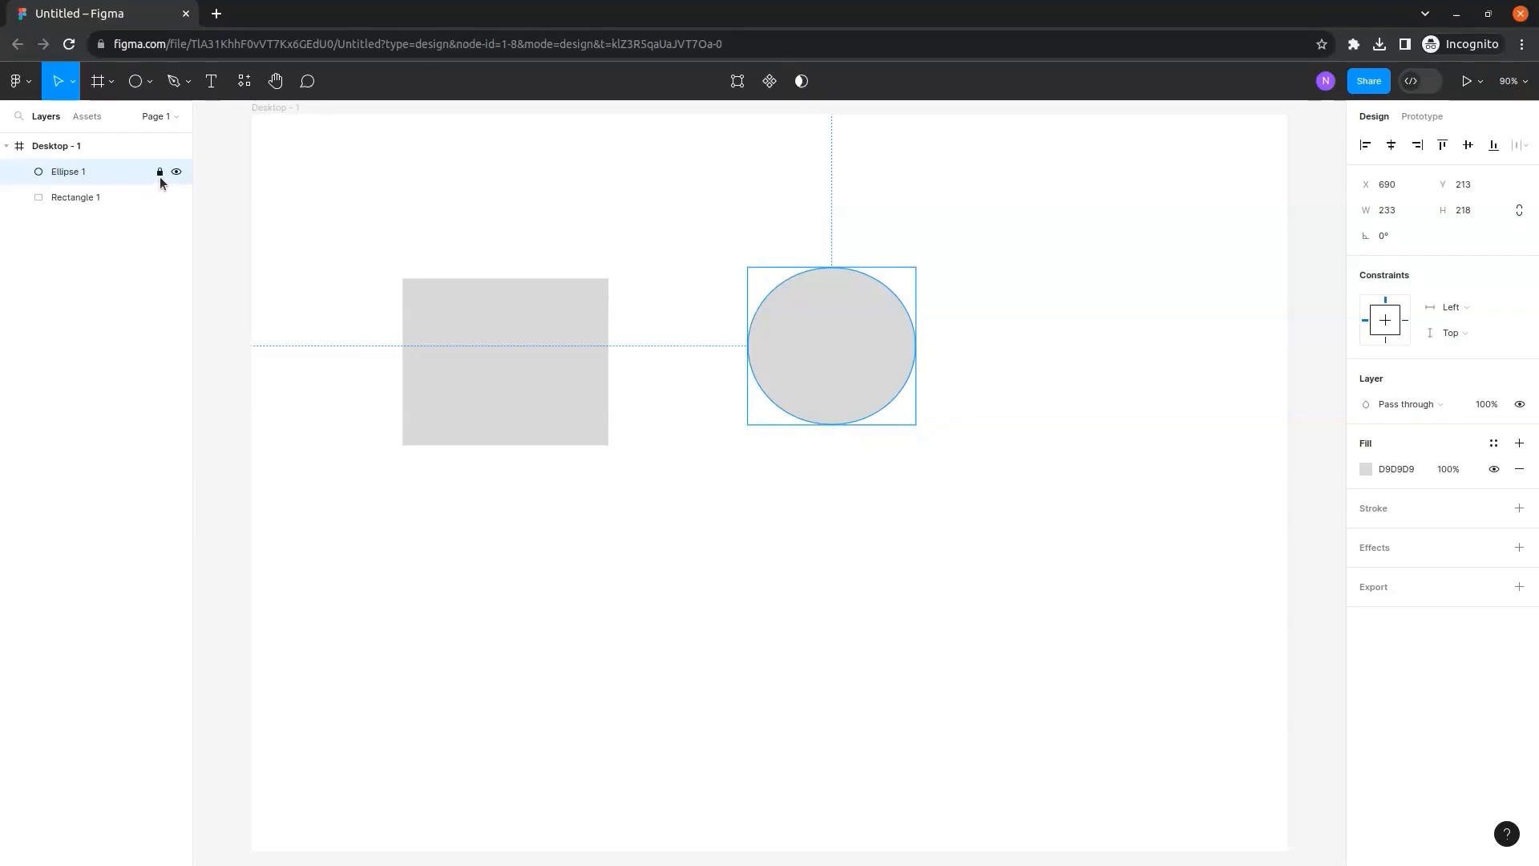
drag(829, 328, 843, 304)
click(854, 336)
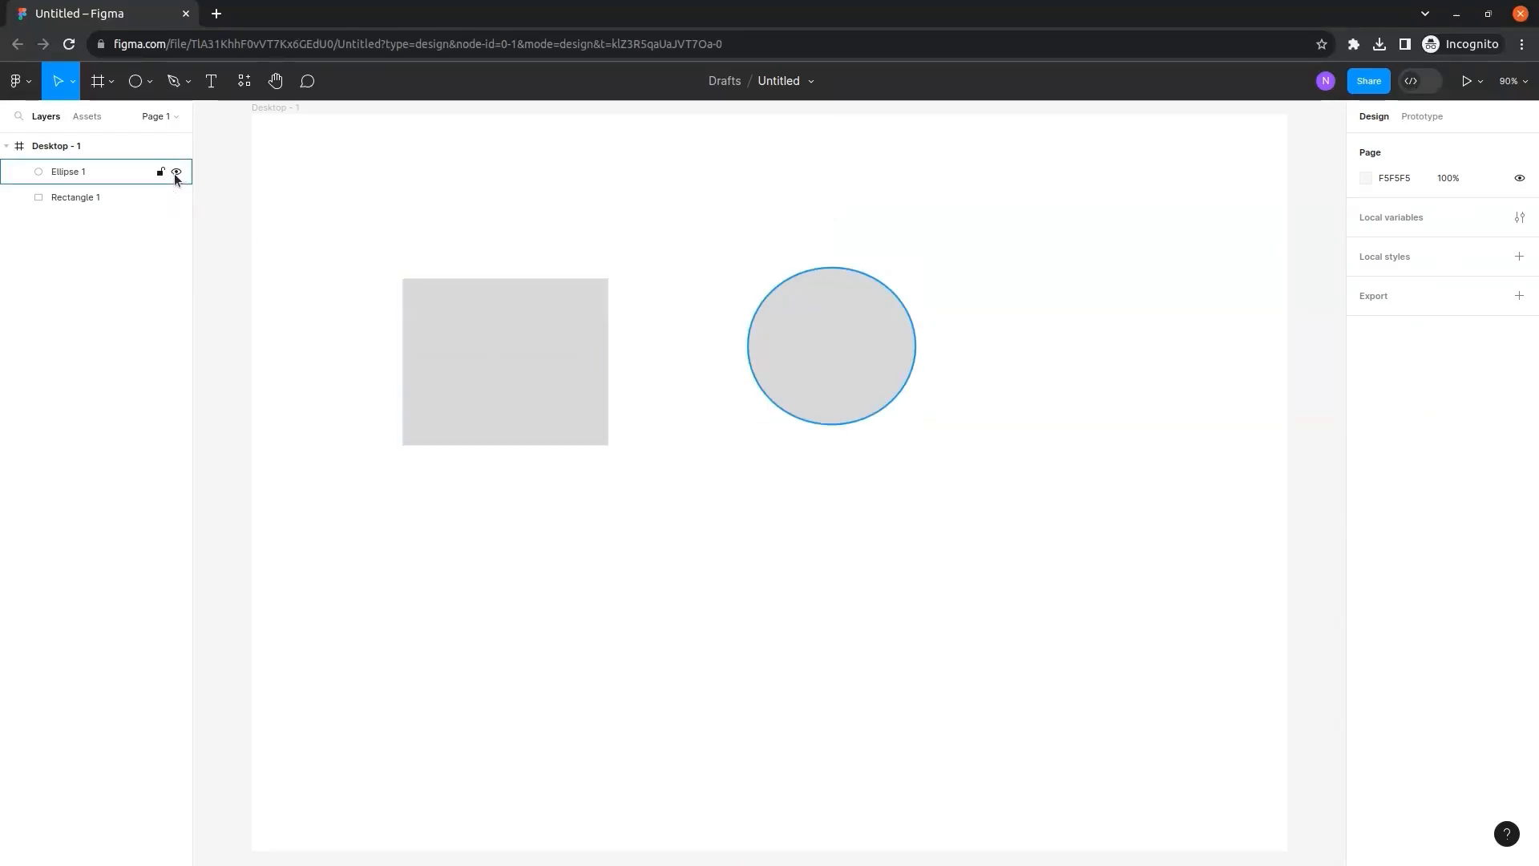
click(176, 173)
click(176, 173)
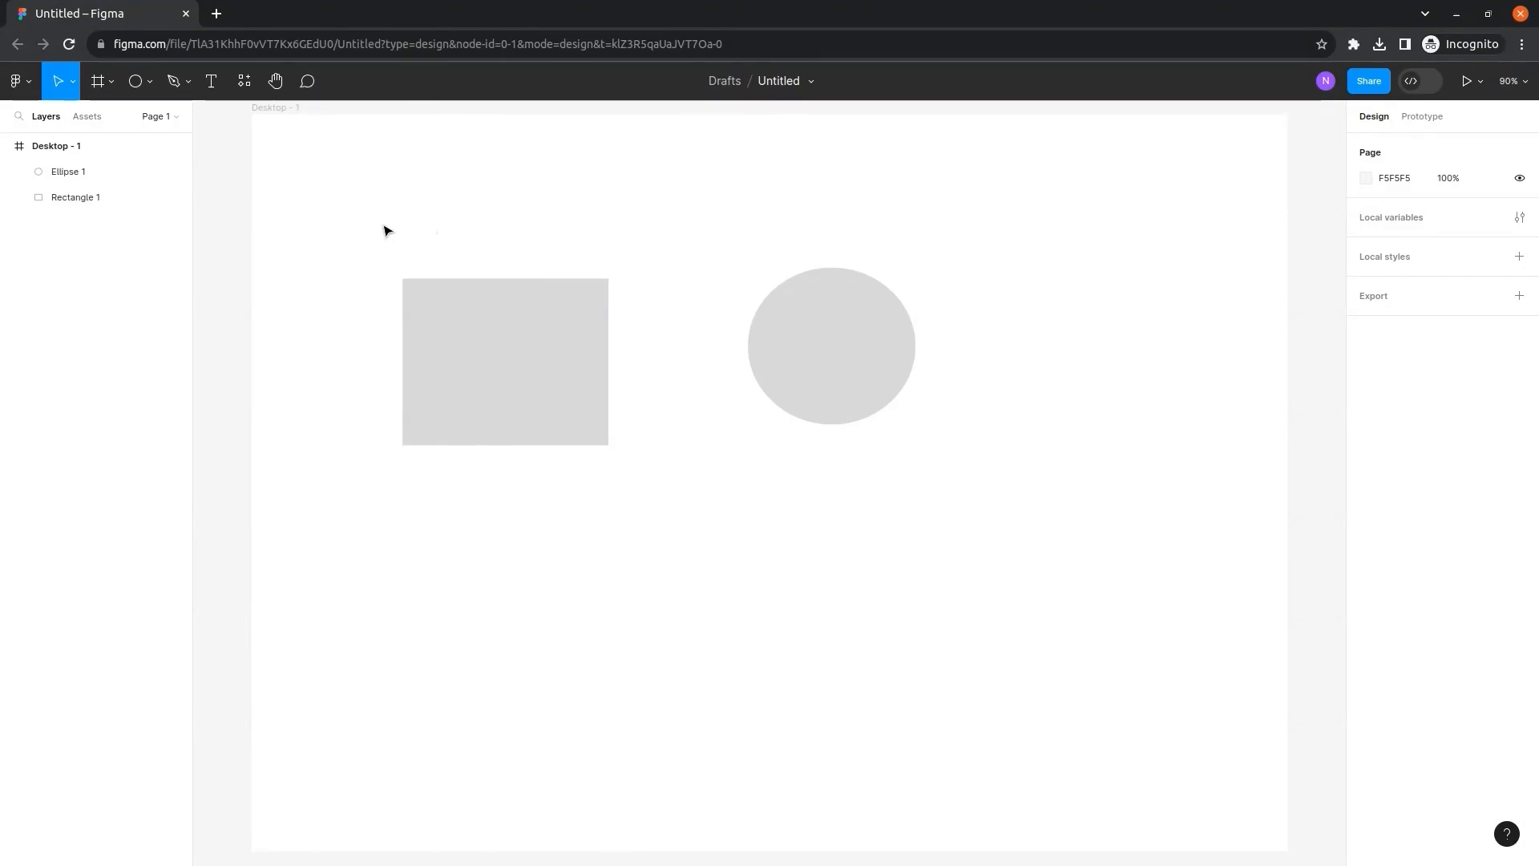
Group the rectangle and the ellipse and rename the group as Shapes.
drag(358, 210, 967, 495)
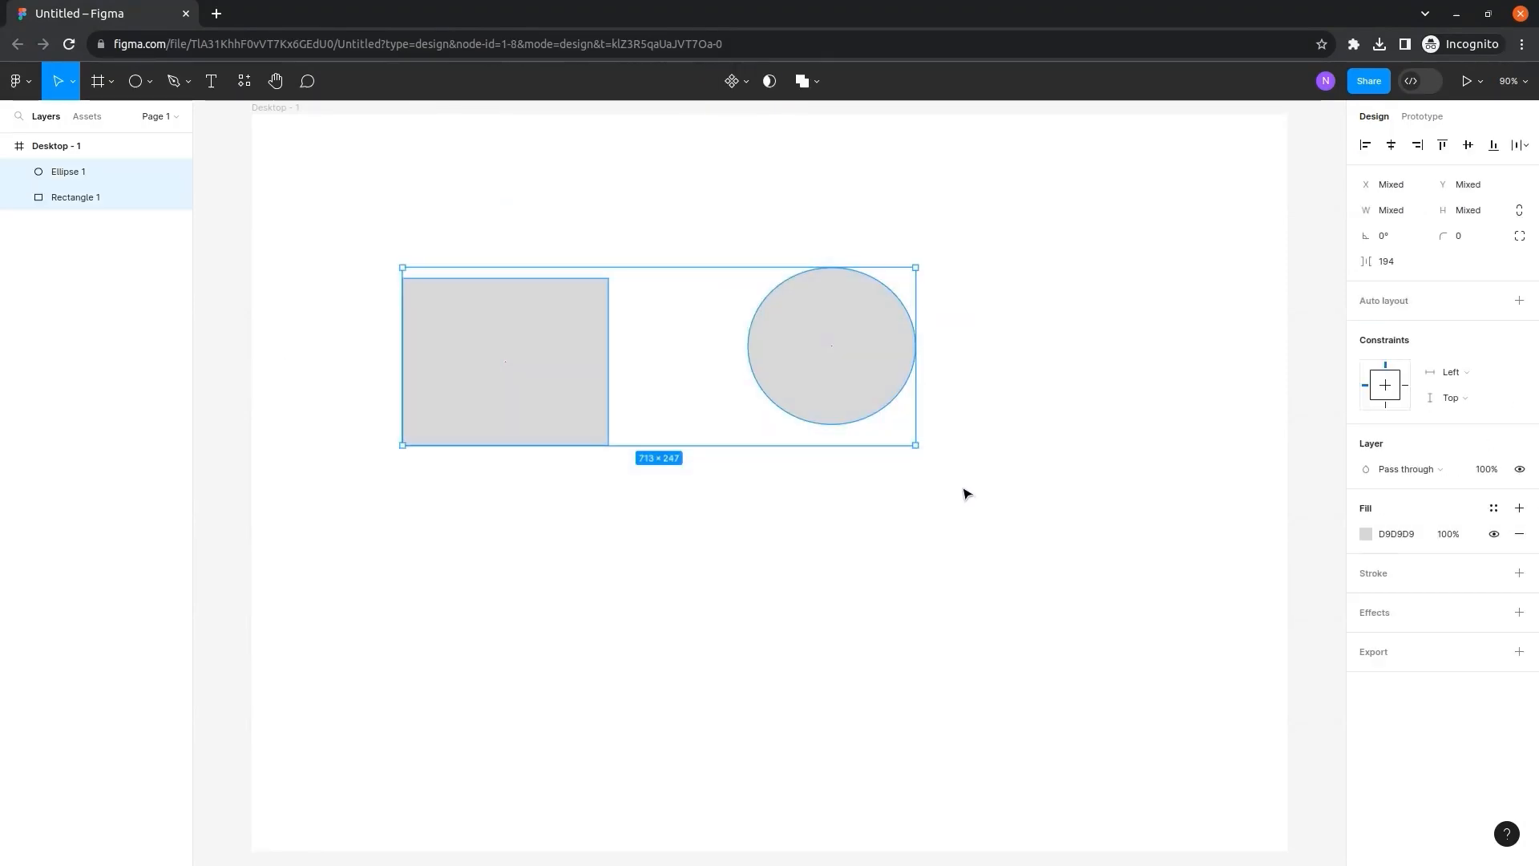
right_click(104, 182)
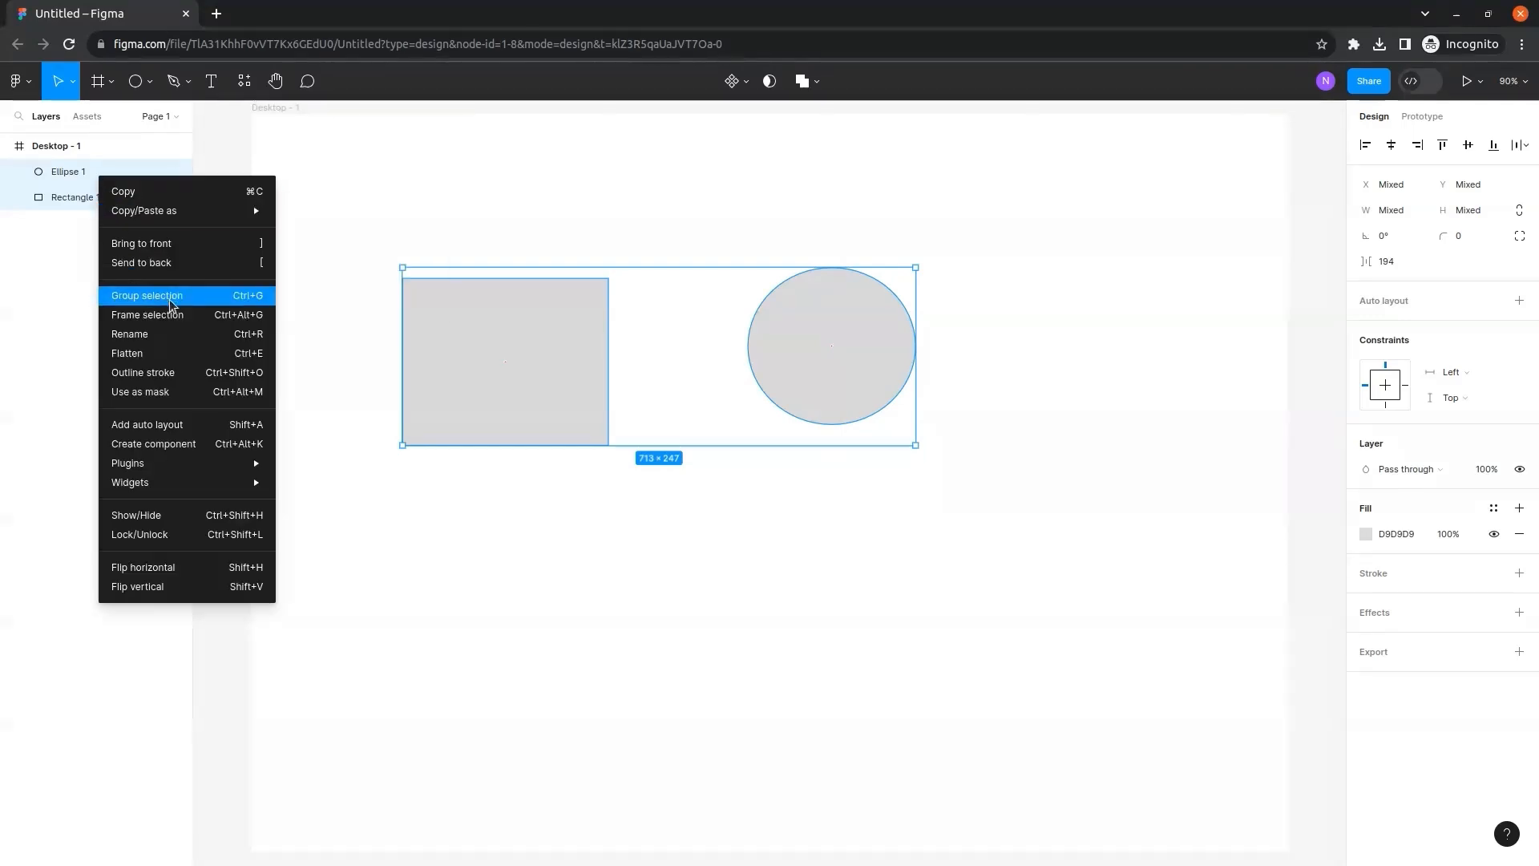
click(216, 296)
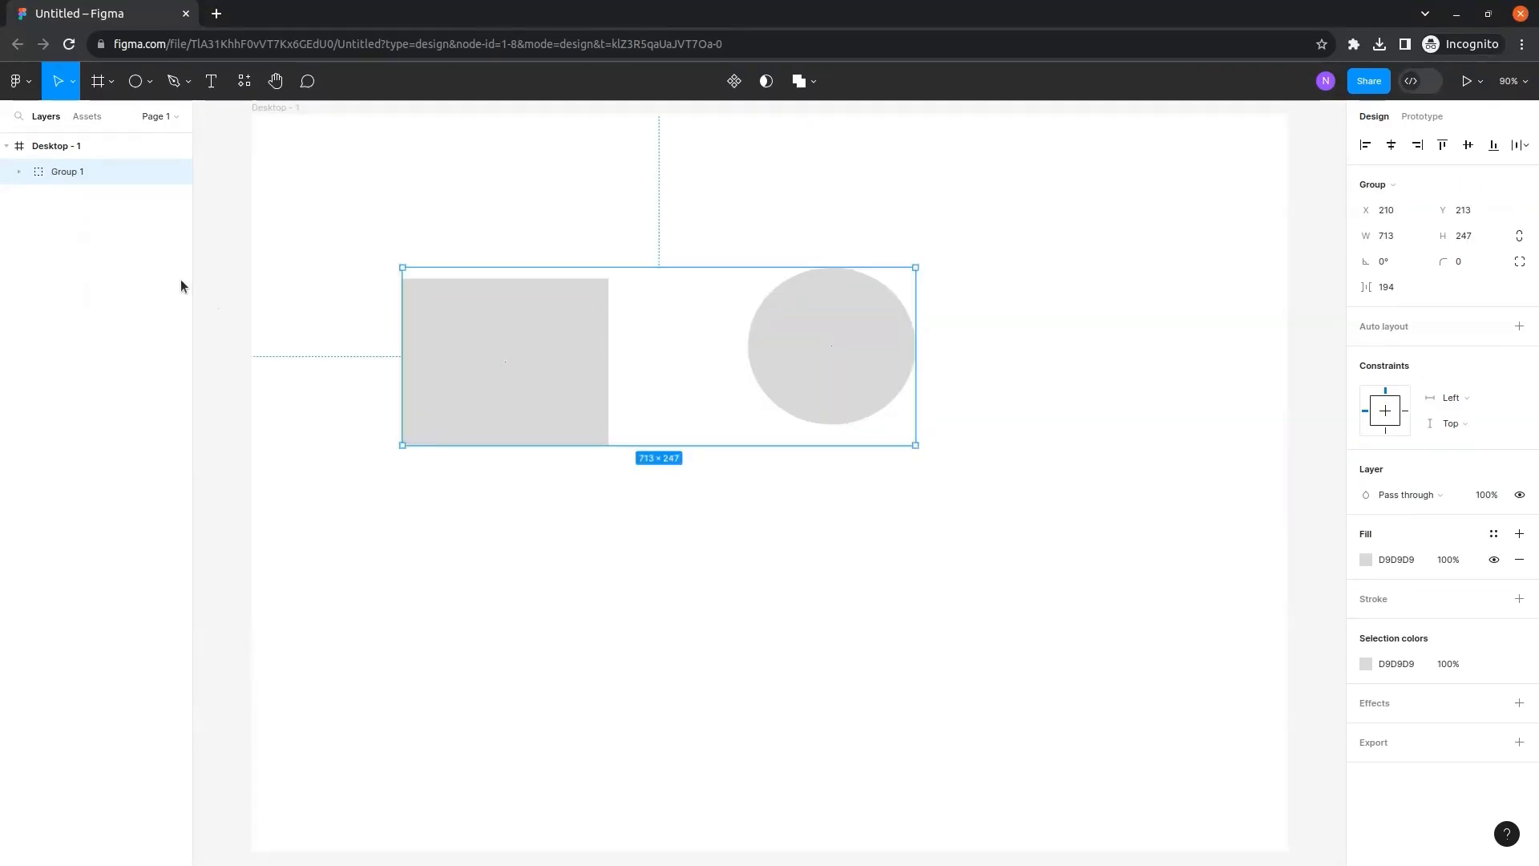
click(20, 173)
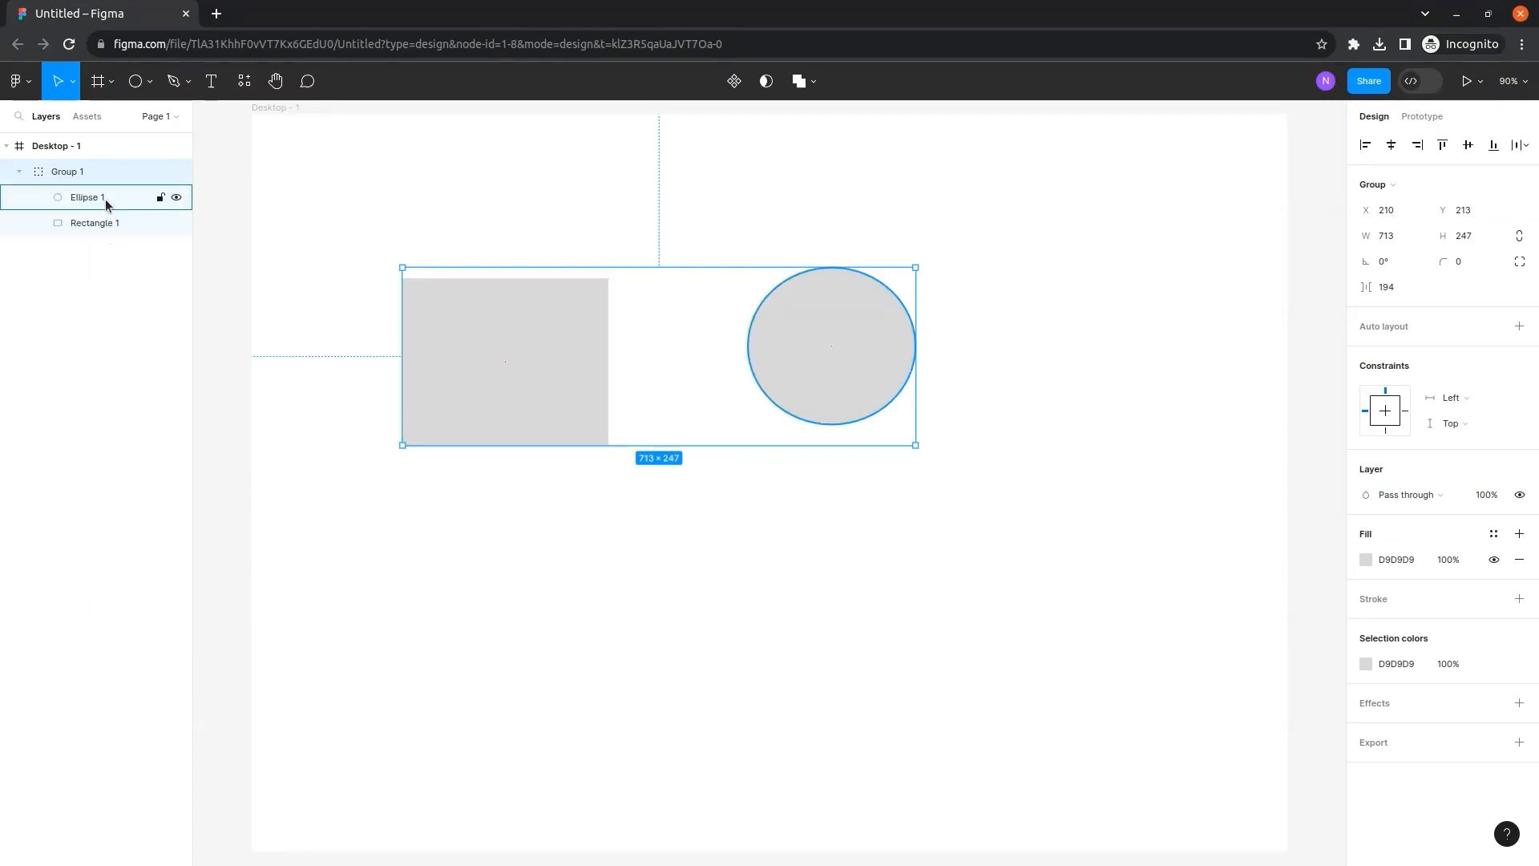
double_click(69, 171)
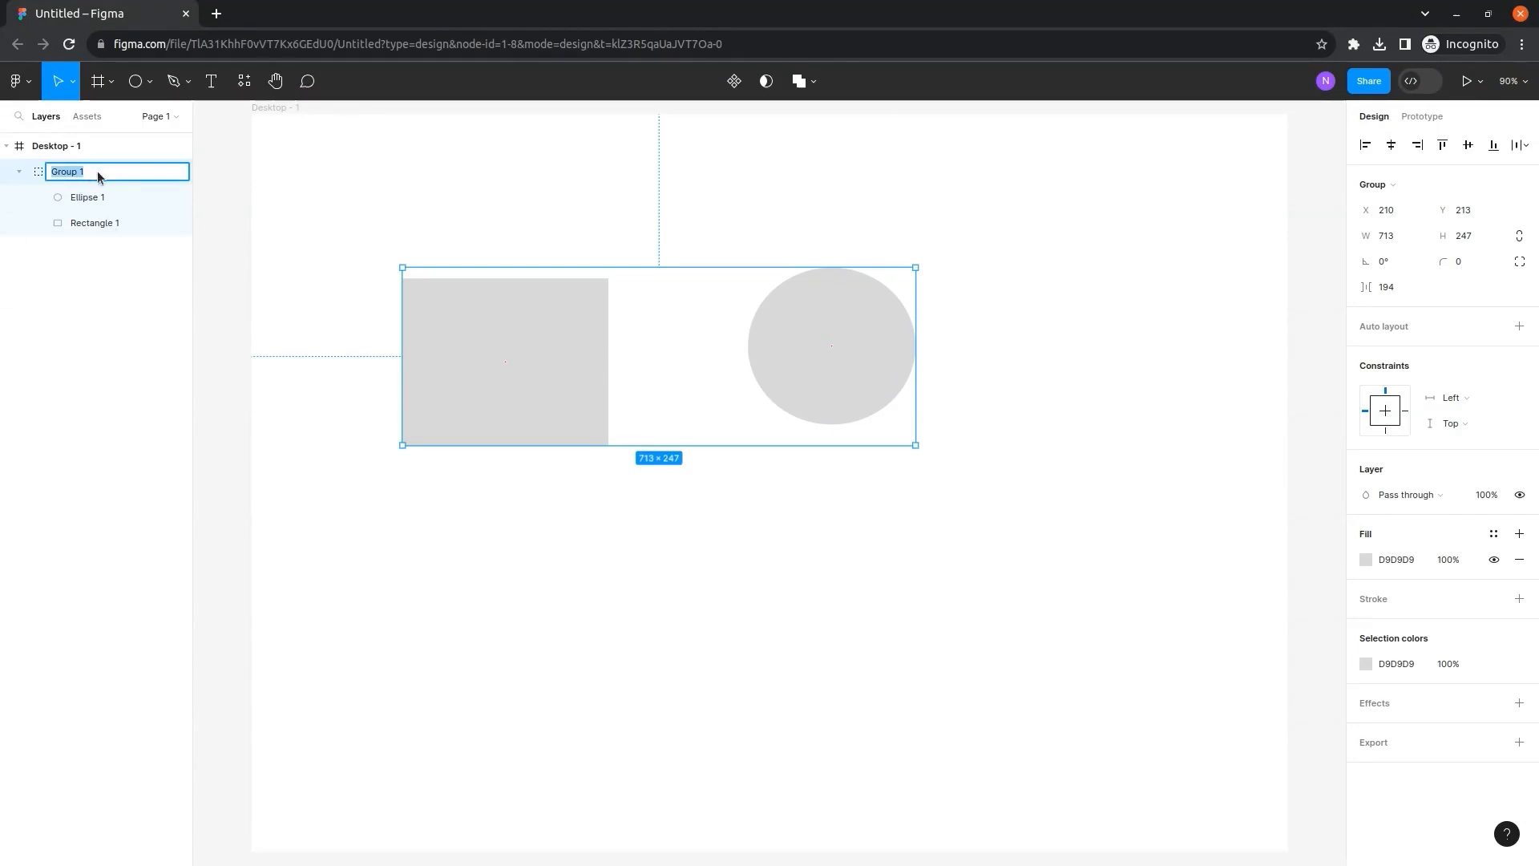
text(Shapes)
key(Return)
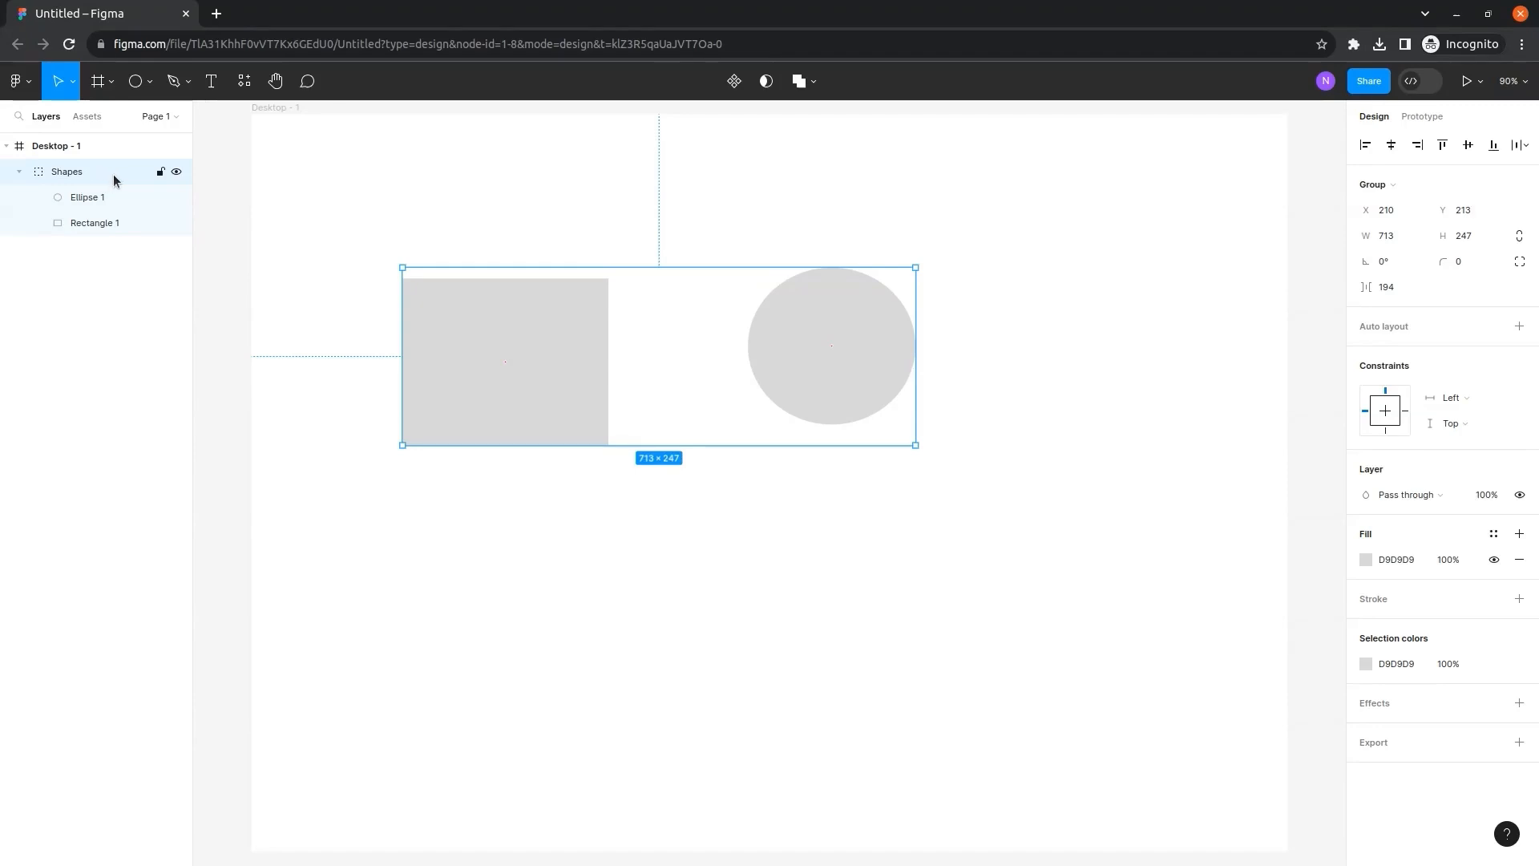
Hide the Shapes group and show it again.
click(177, 174)
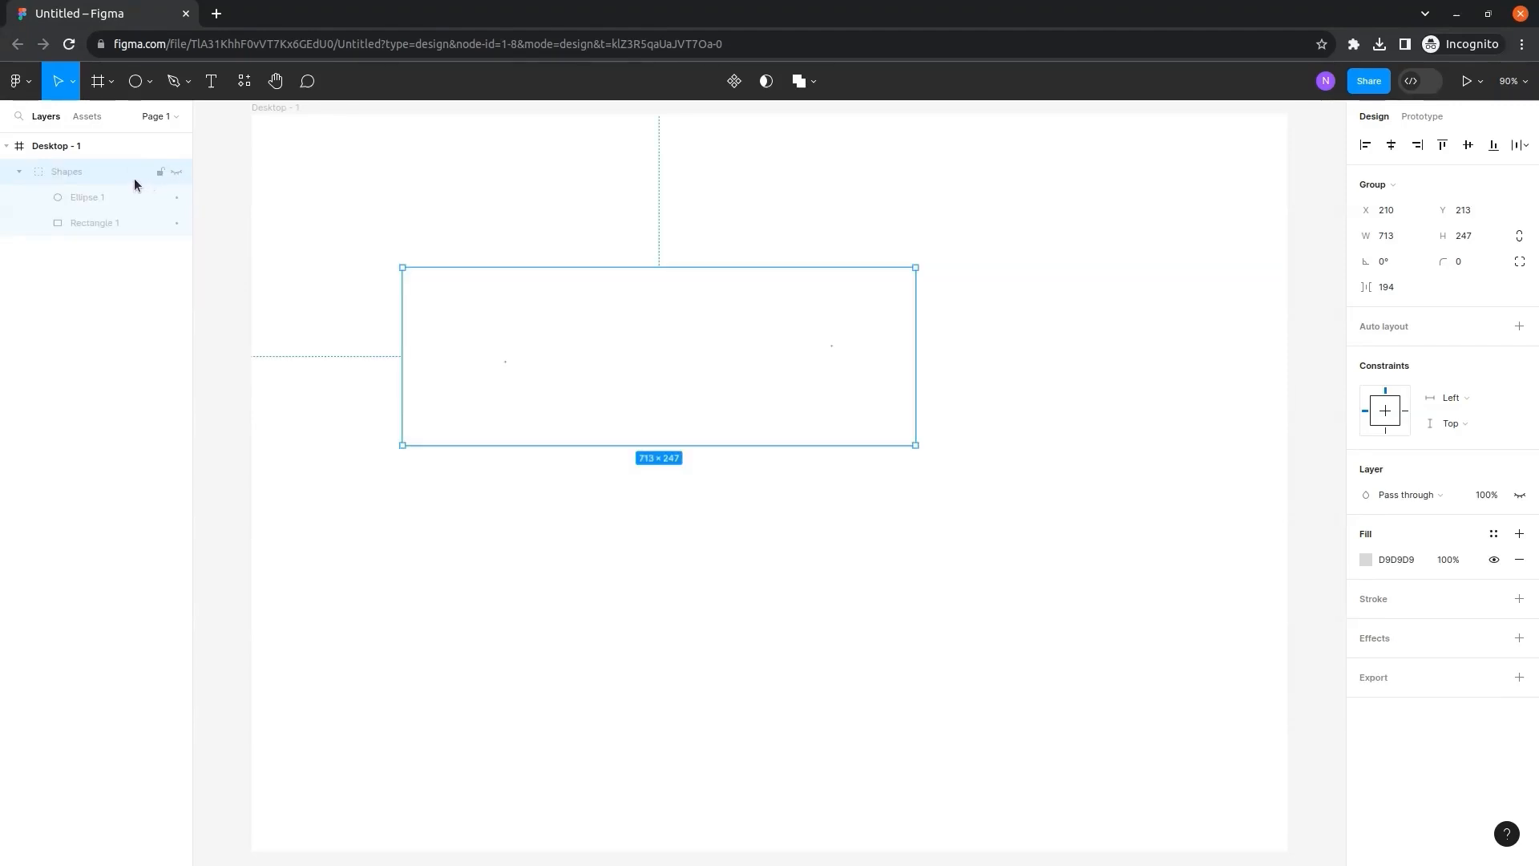
click(176, 174)
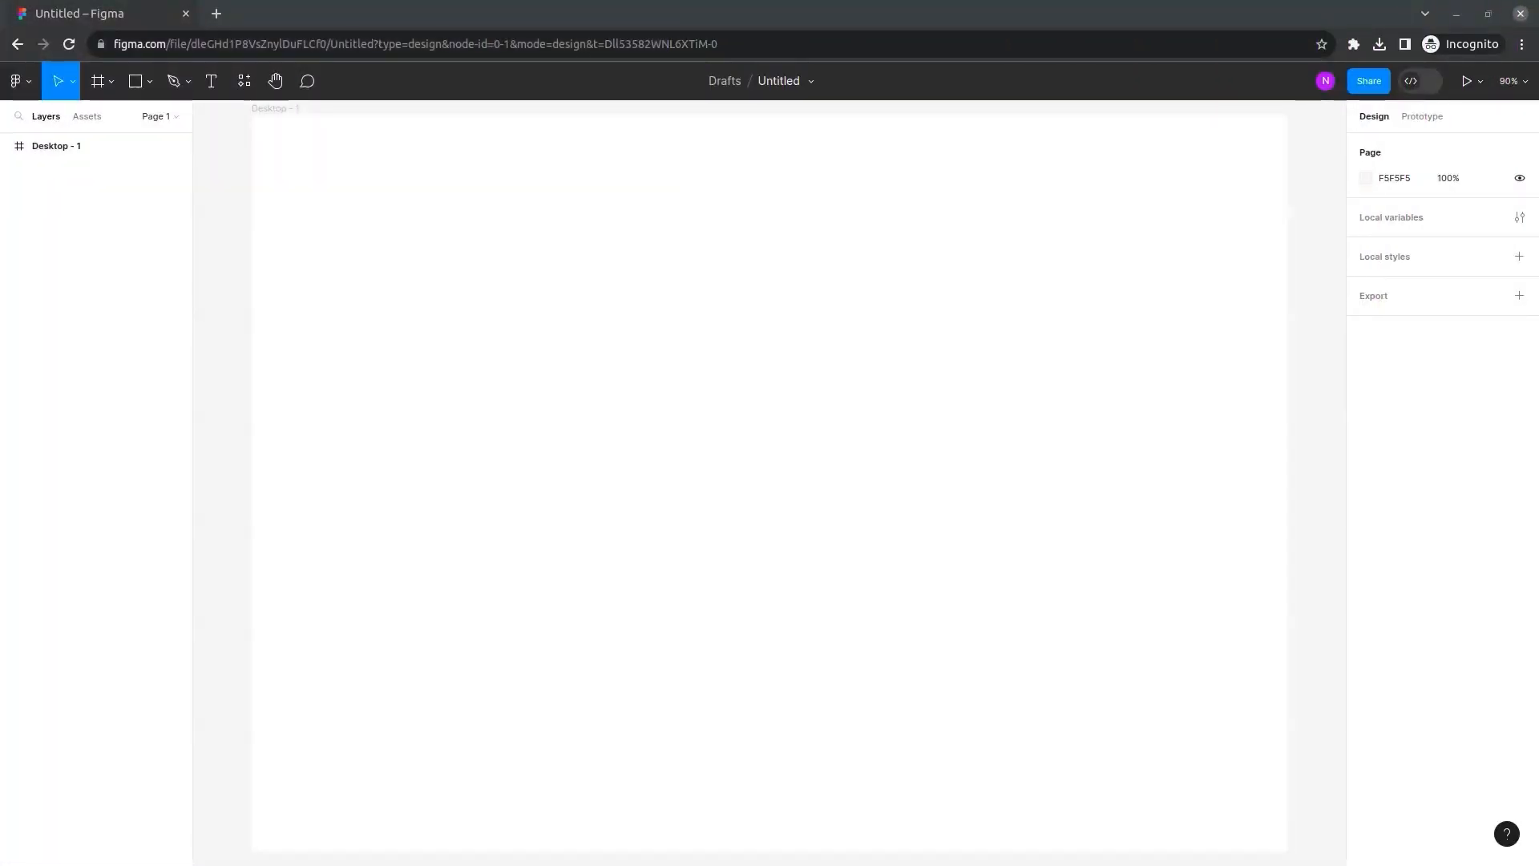
Draw a rectangle of about 149 × 84 near the empty frame's upper edge and a square of about 103 × 103 beside it.
click(151, 85)
click(151, 123)
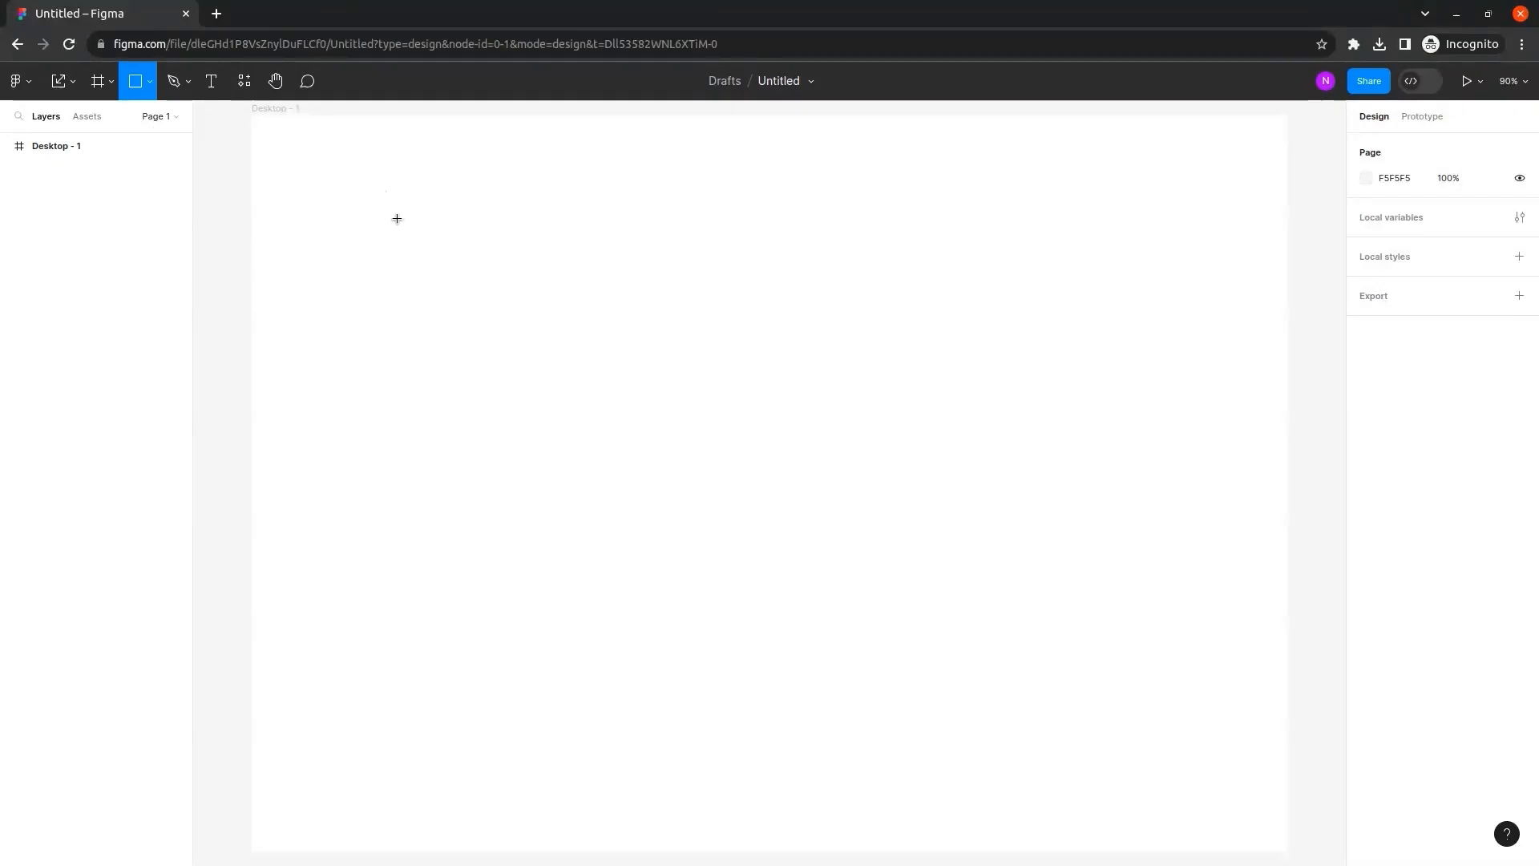
drag(397, 218, 504, 279)
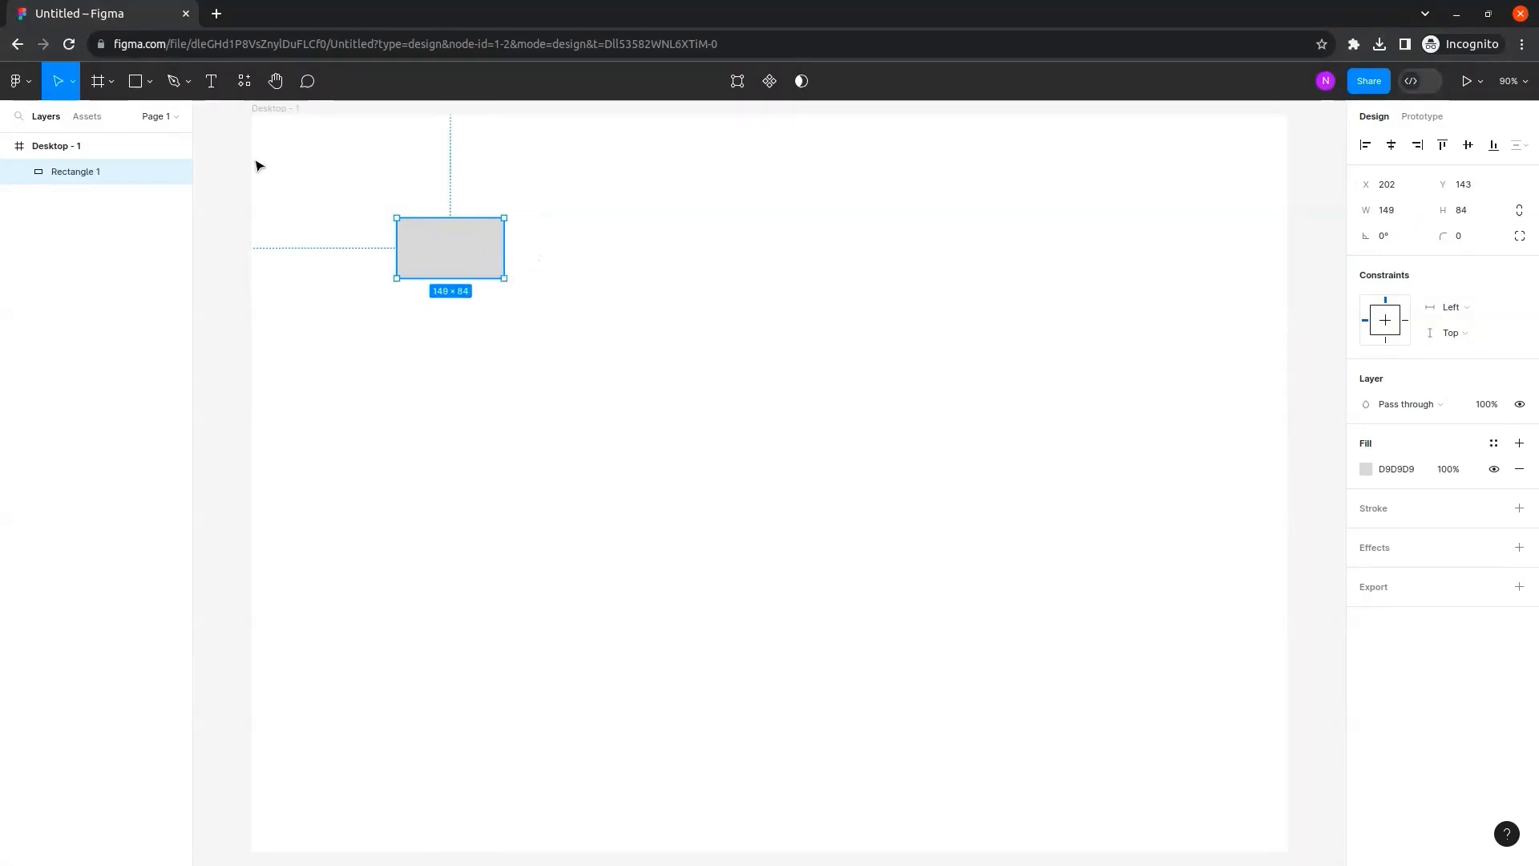
click(149, 81)
click(148, 122)
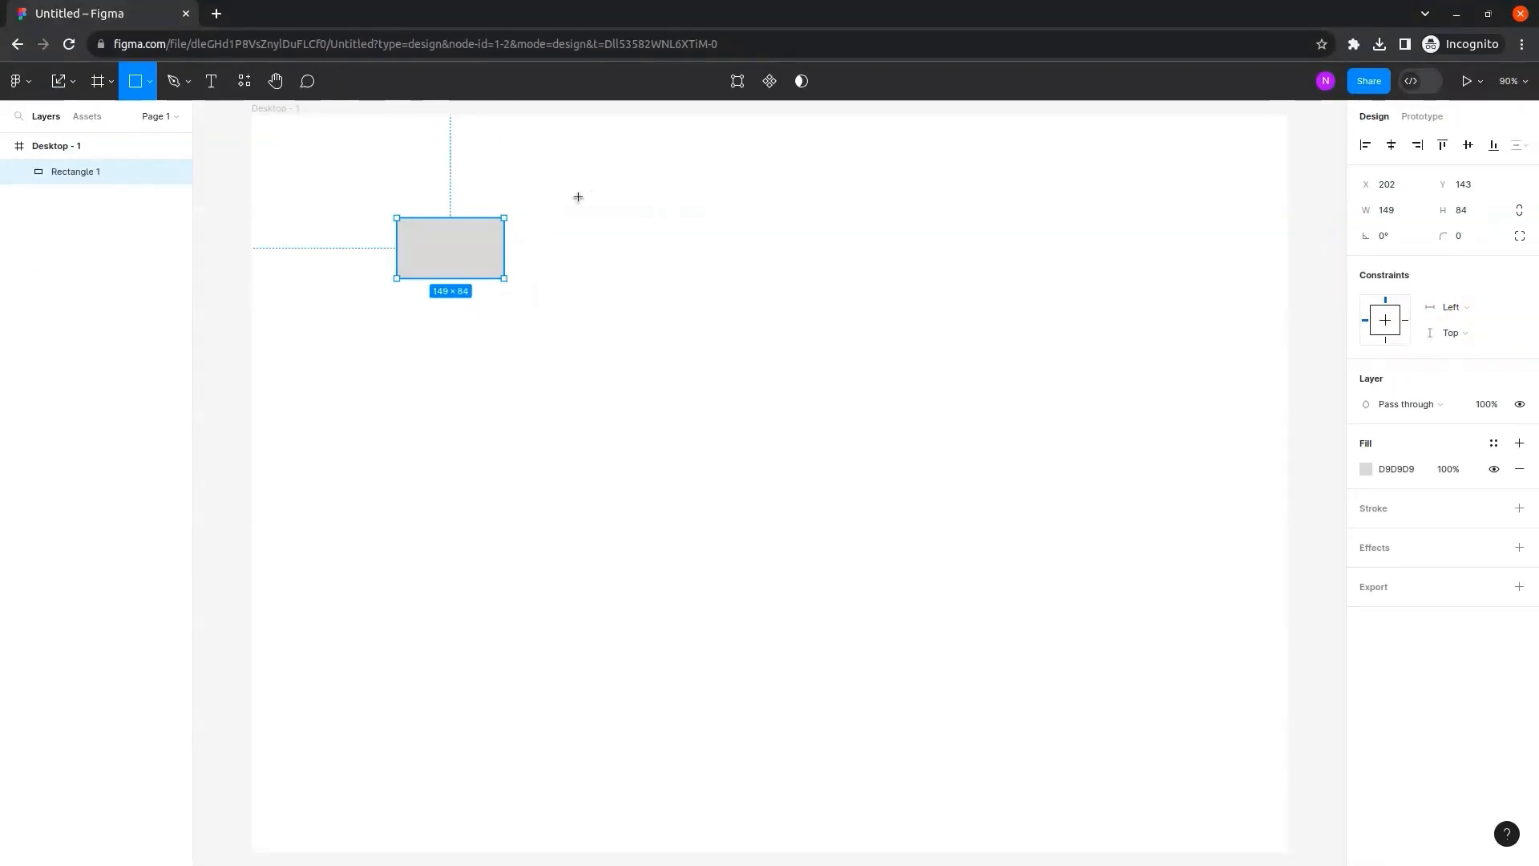
drag(578, 197, 652, 249)
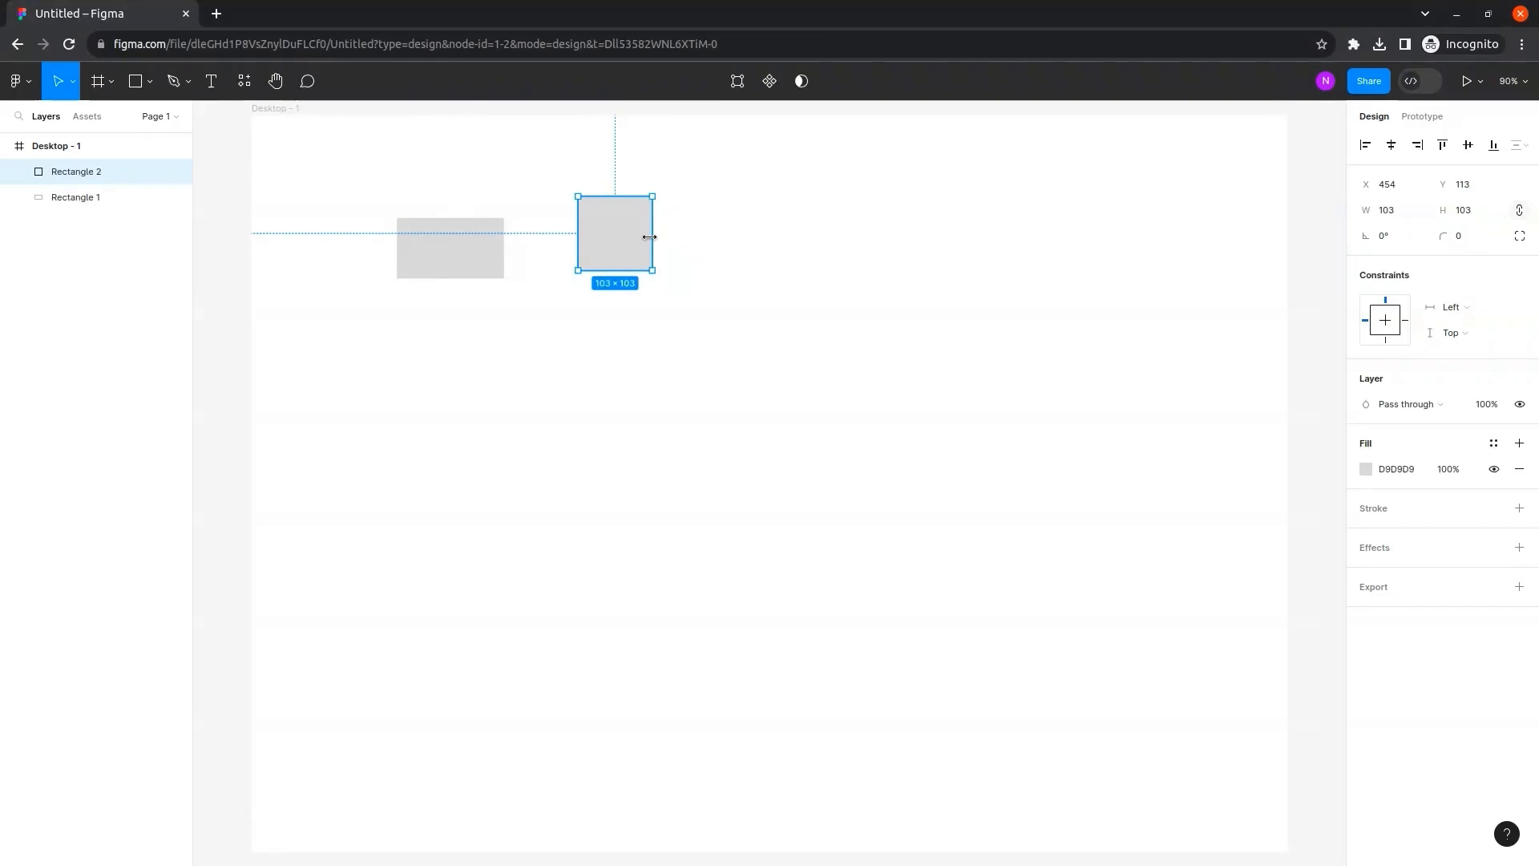
Draw an ellipse of about 146 × 101 to the right of the square and a perfect circle of about 146 × 146 beyond it.
click(152, 83)
click(164, 178)
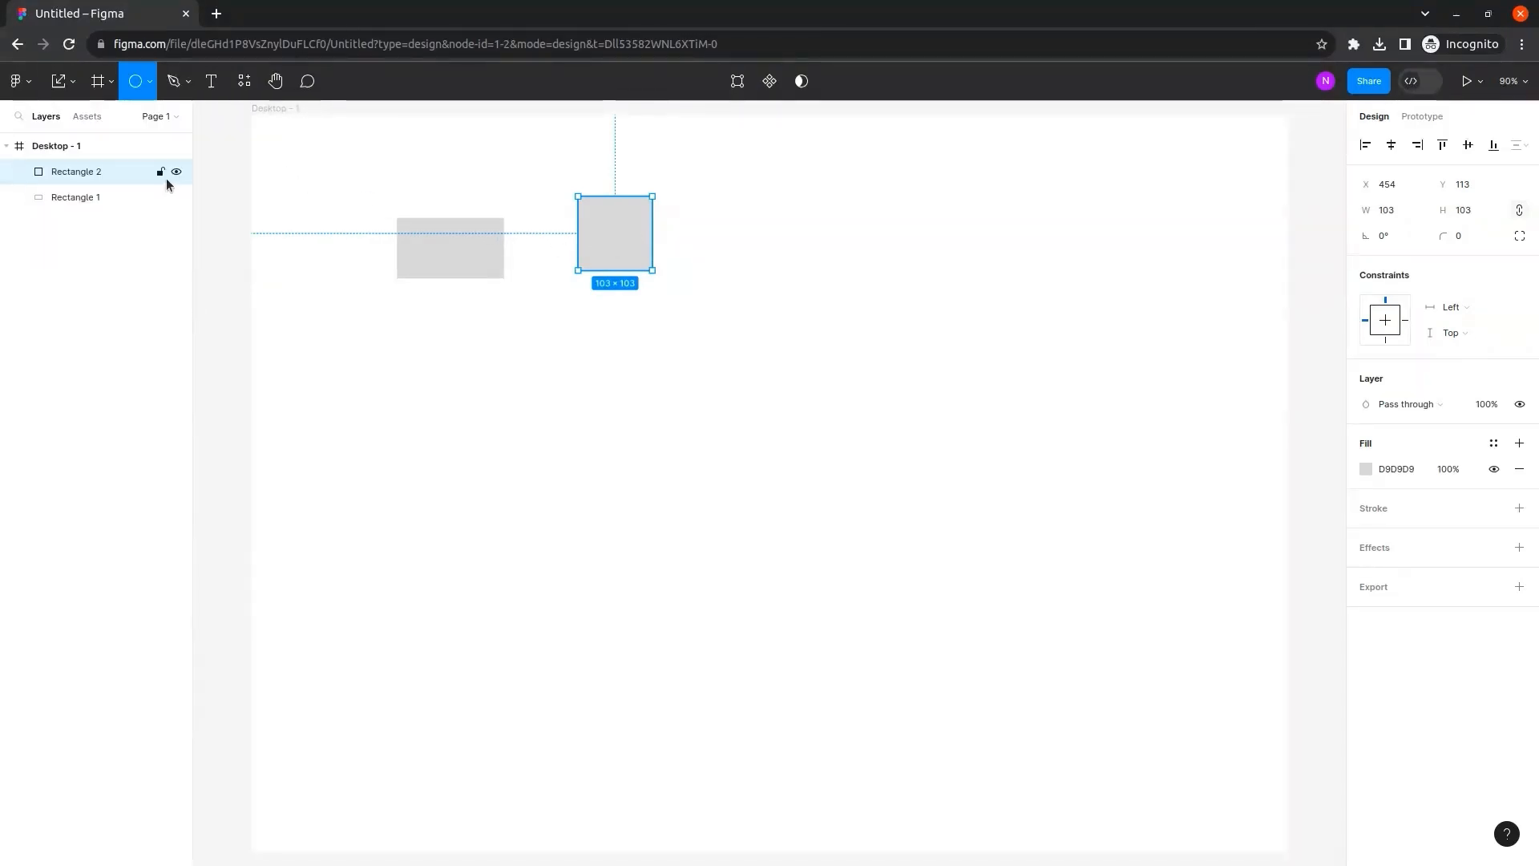
drag(720, 188, 828, 268)
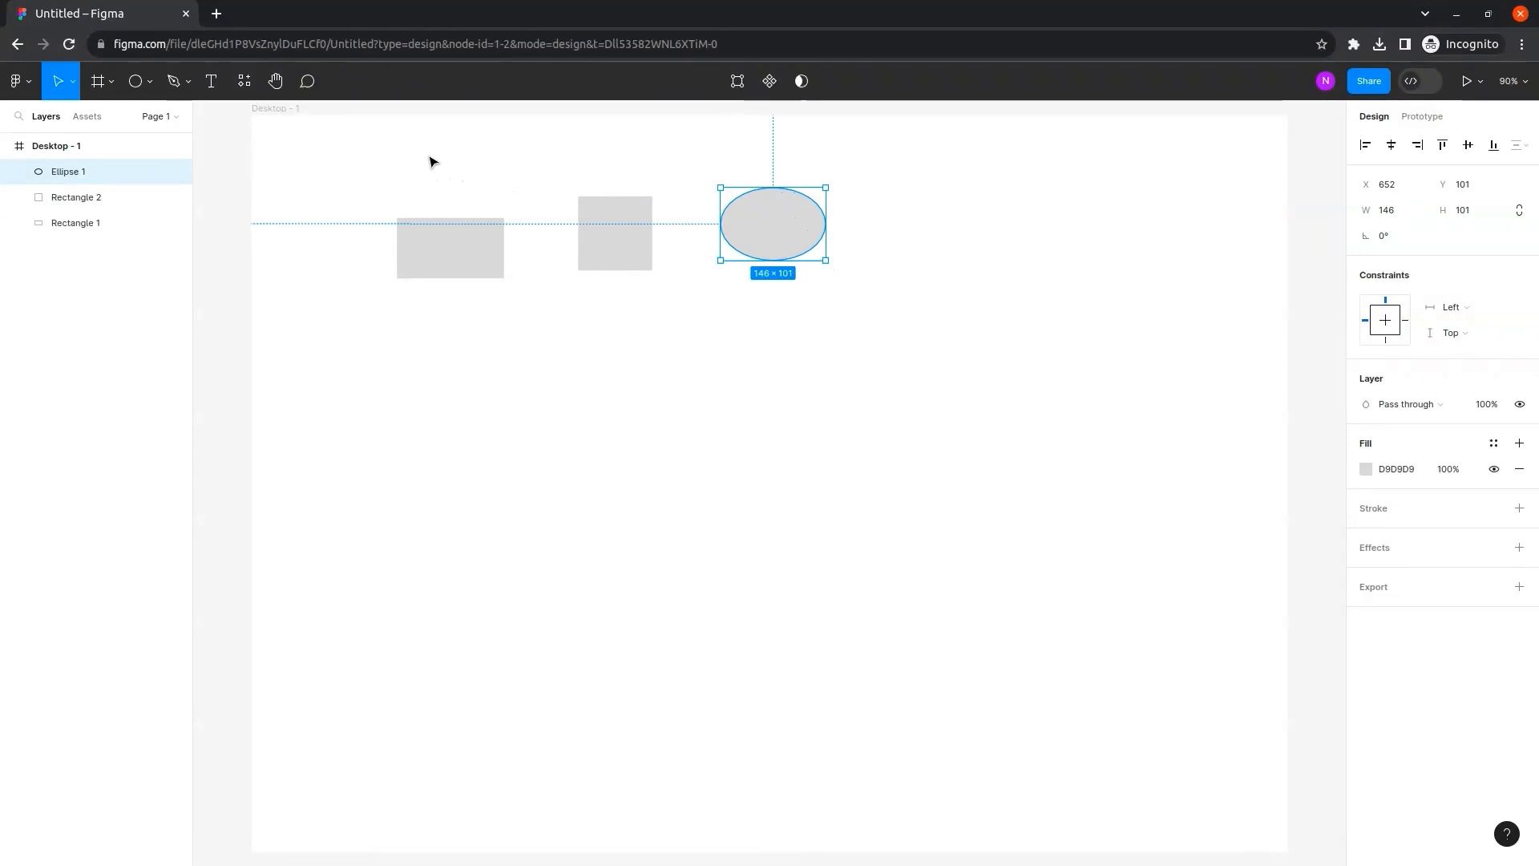
click(150, 81)
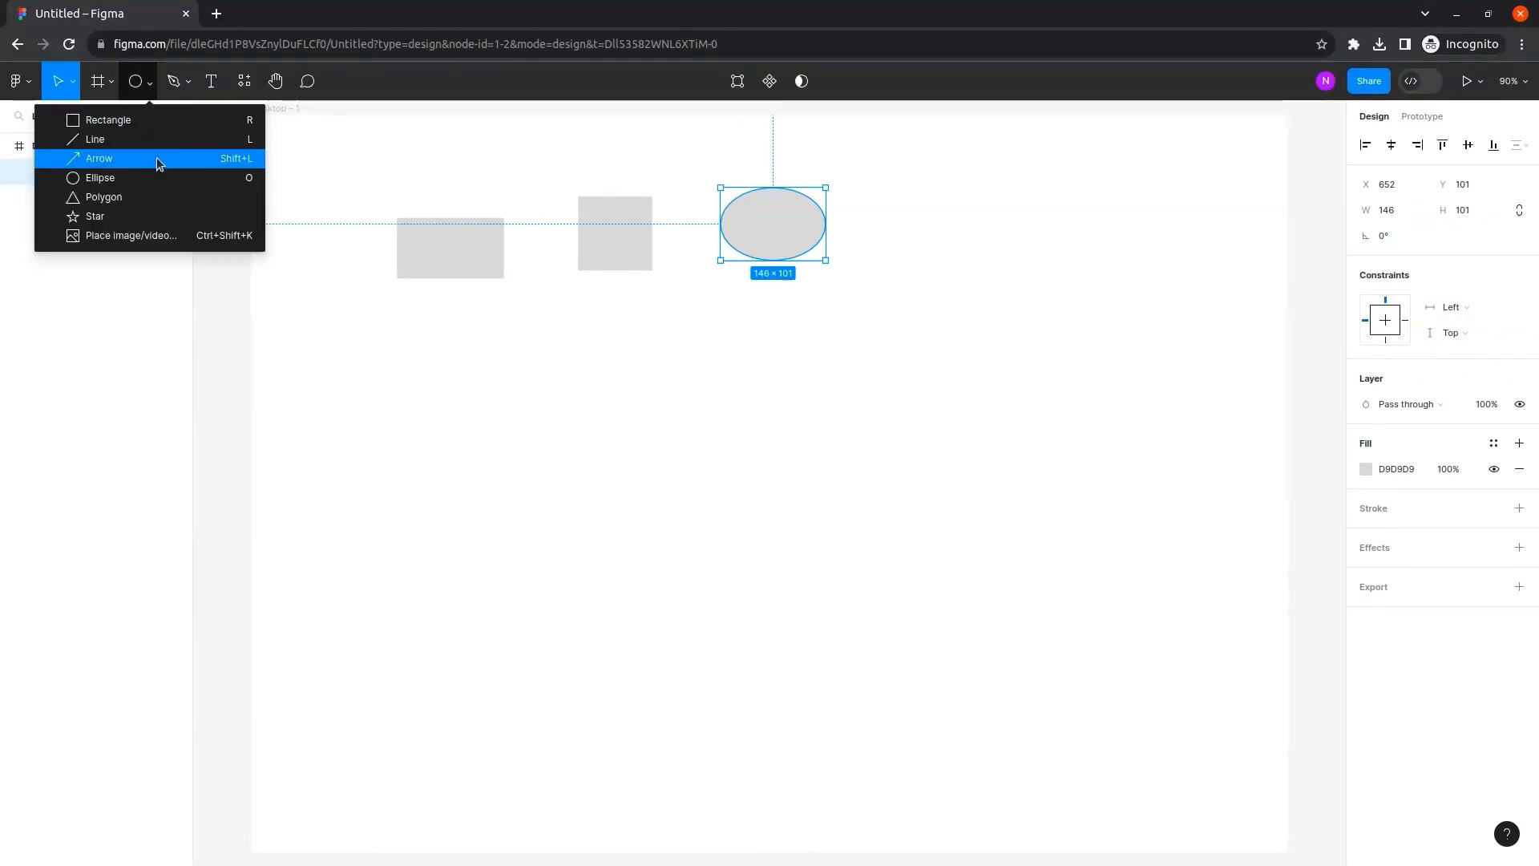
click(170, 179)
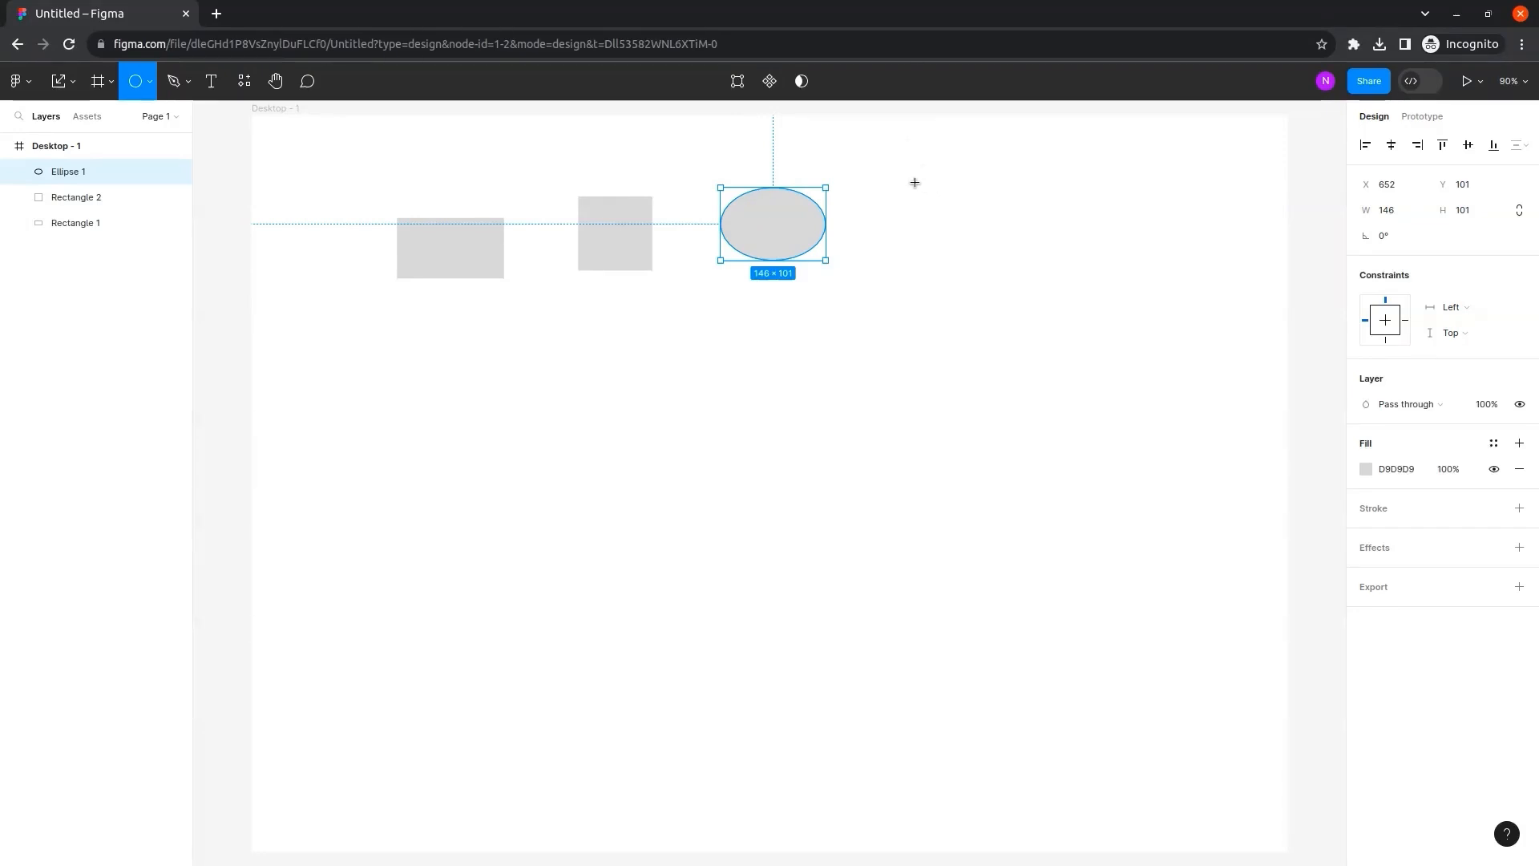
drag(914, 183, 1021, 267)
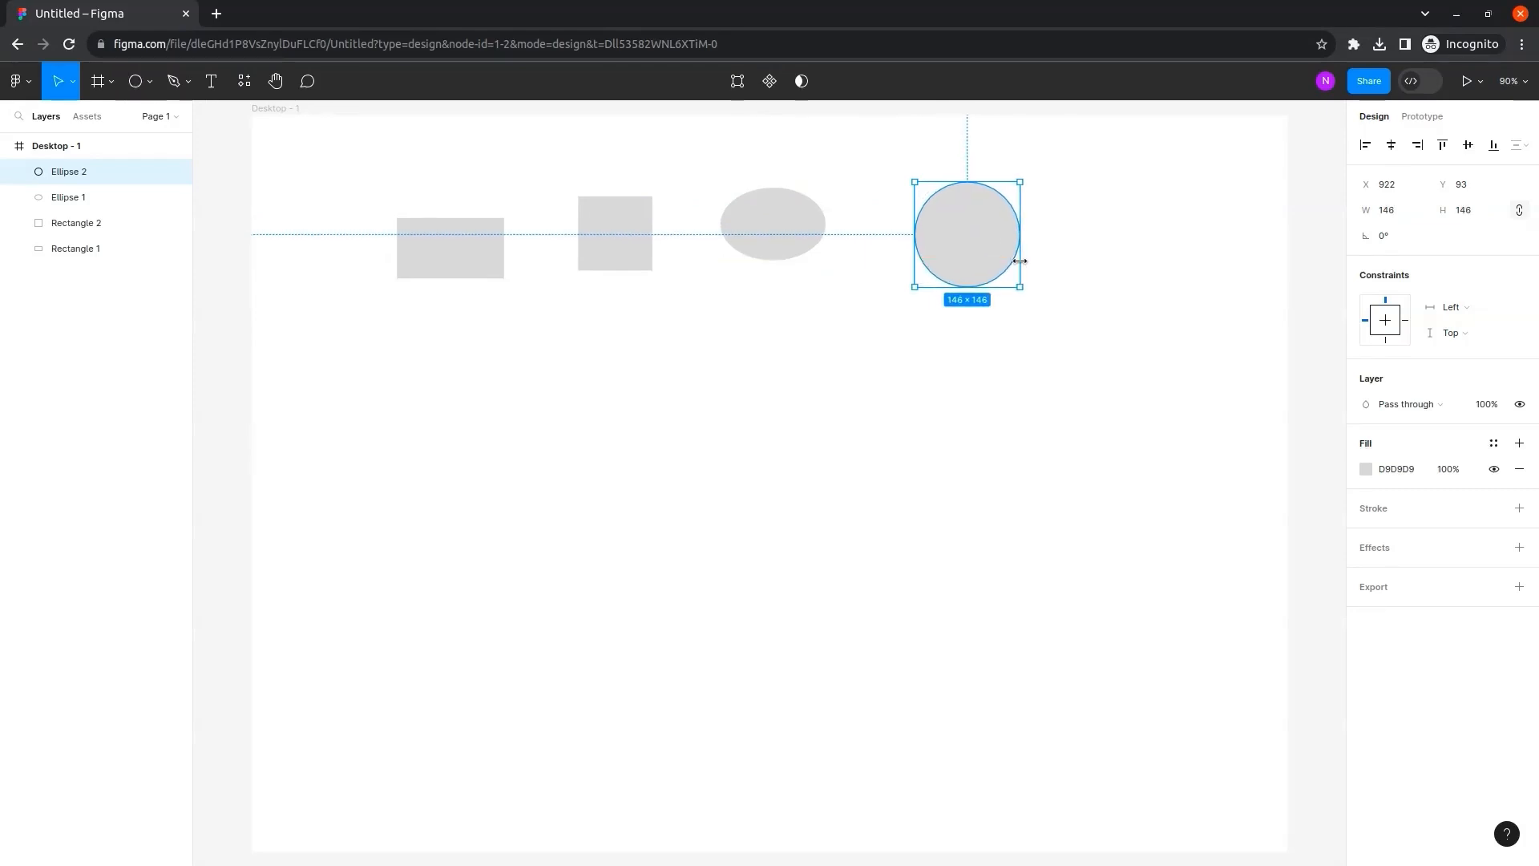
Draw a rectangle of about 293 × 239 below the row of shapes and a perfect circle of about 154 × 154 to its right.
click(146, 83)
click(157, 121)
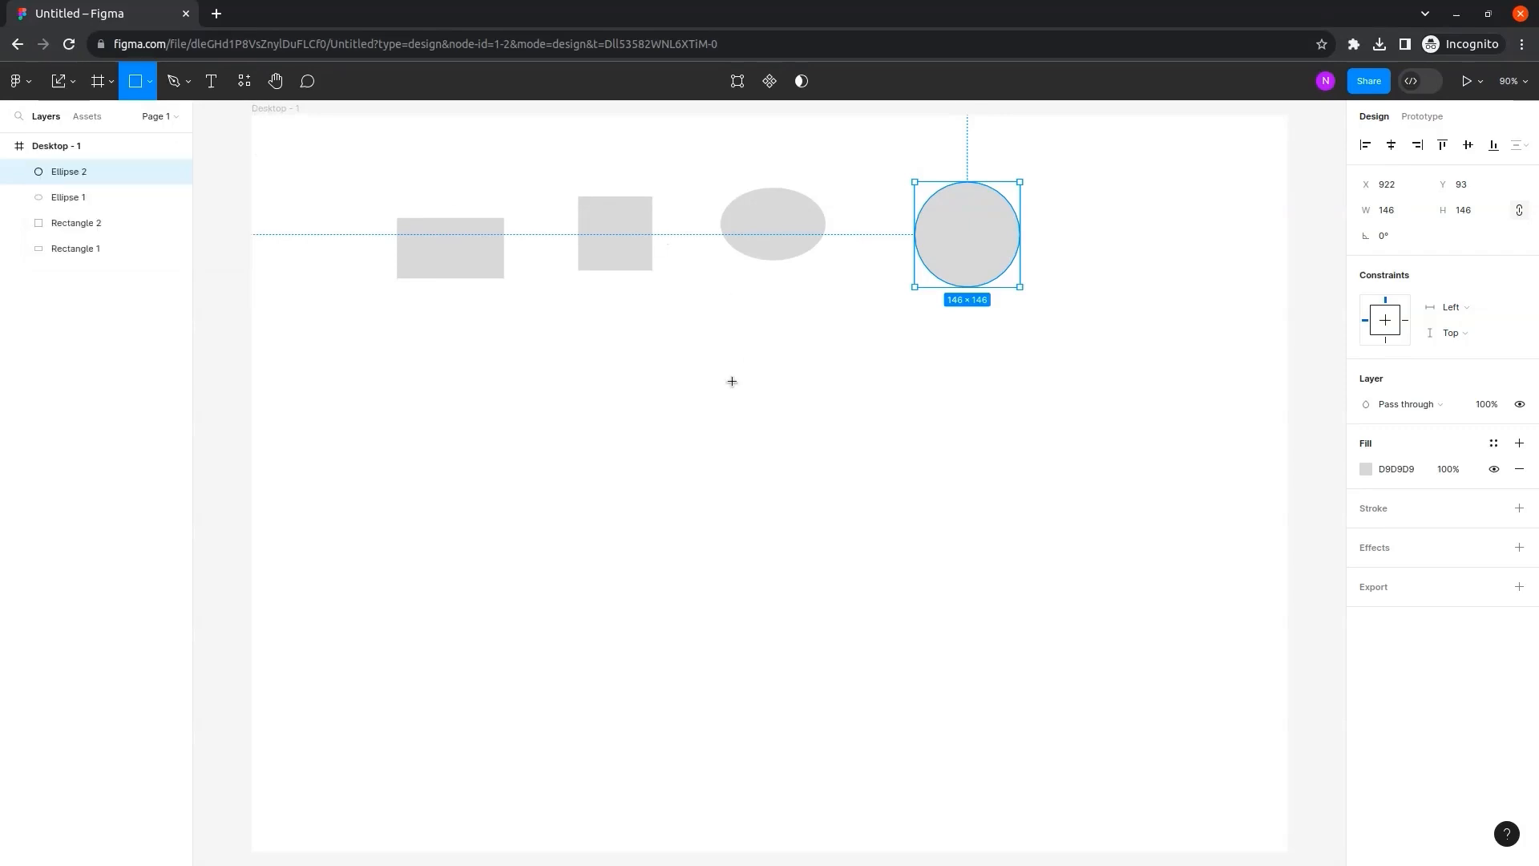
drag(433, 401, 644, 574)
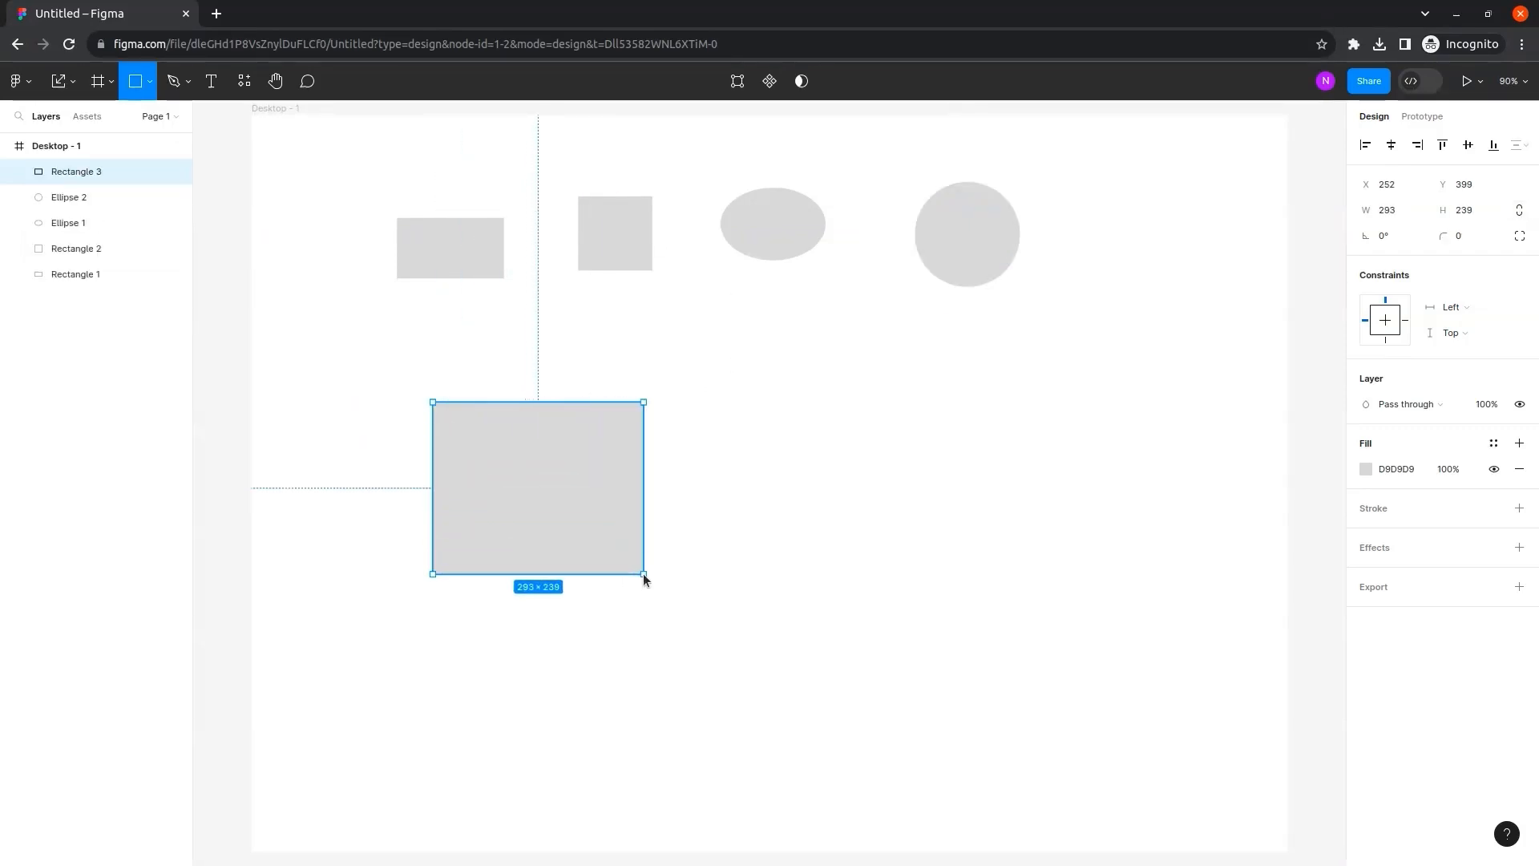
click(150, 83)
click(138, 185)
drag(776, 462, 888, 556)
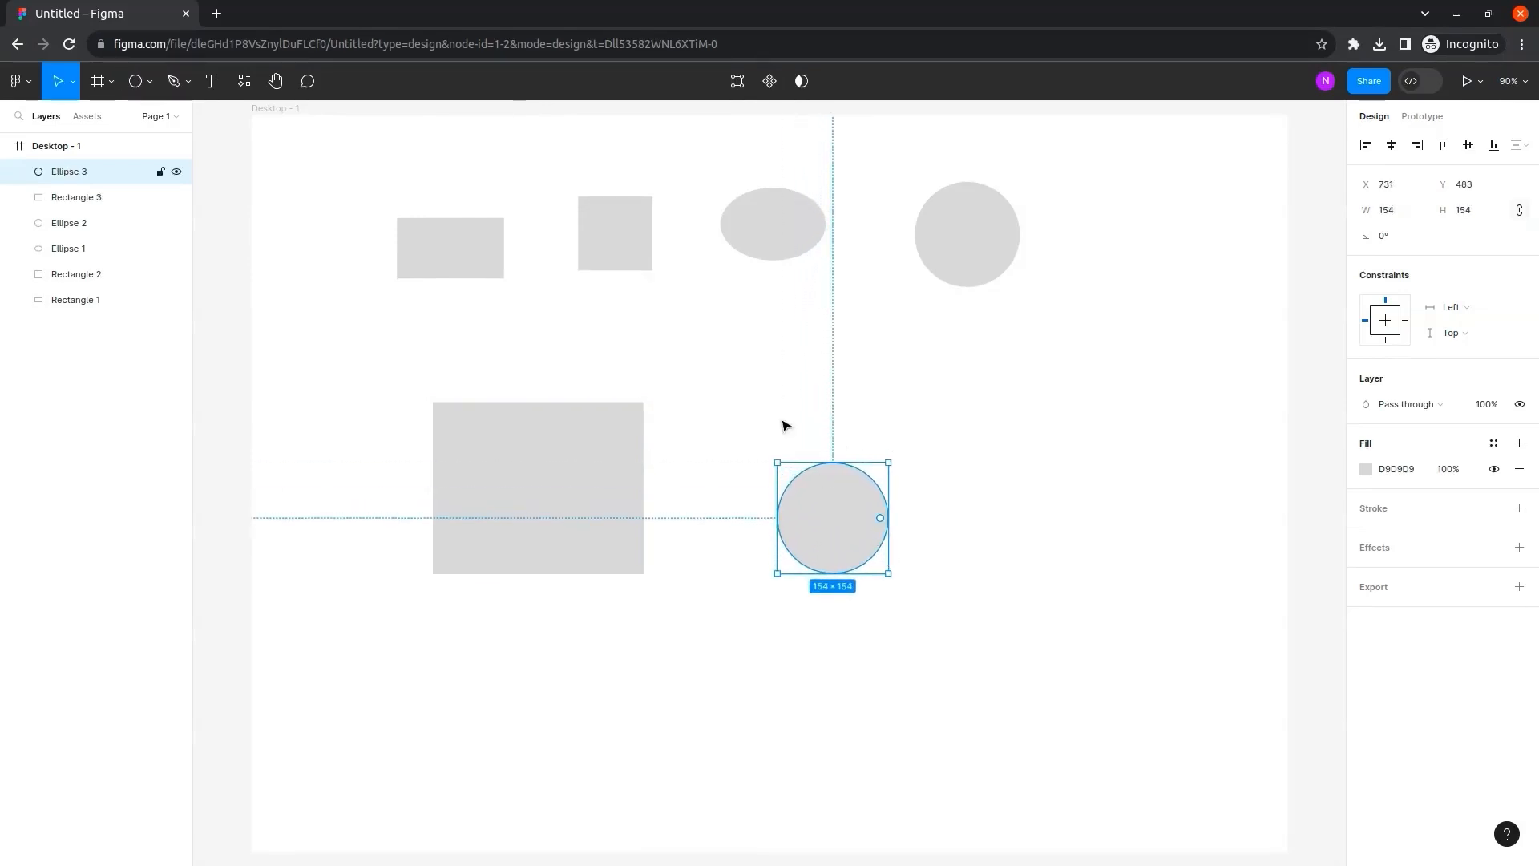
Change the large lower rectangle's fill to the red CB4242.
click(595, 437)
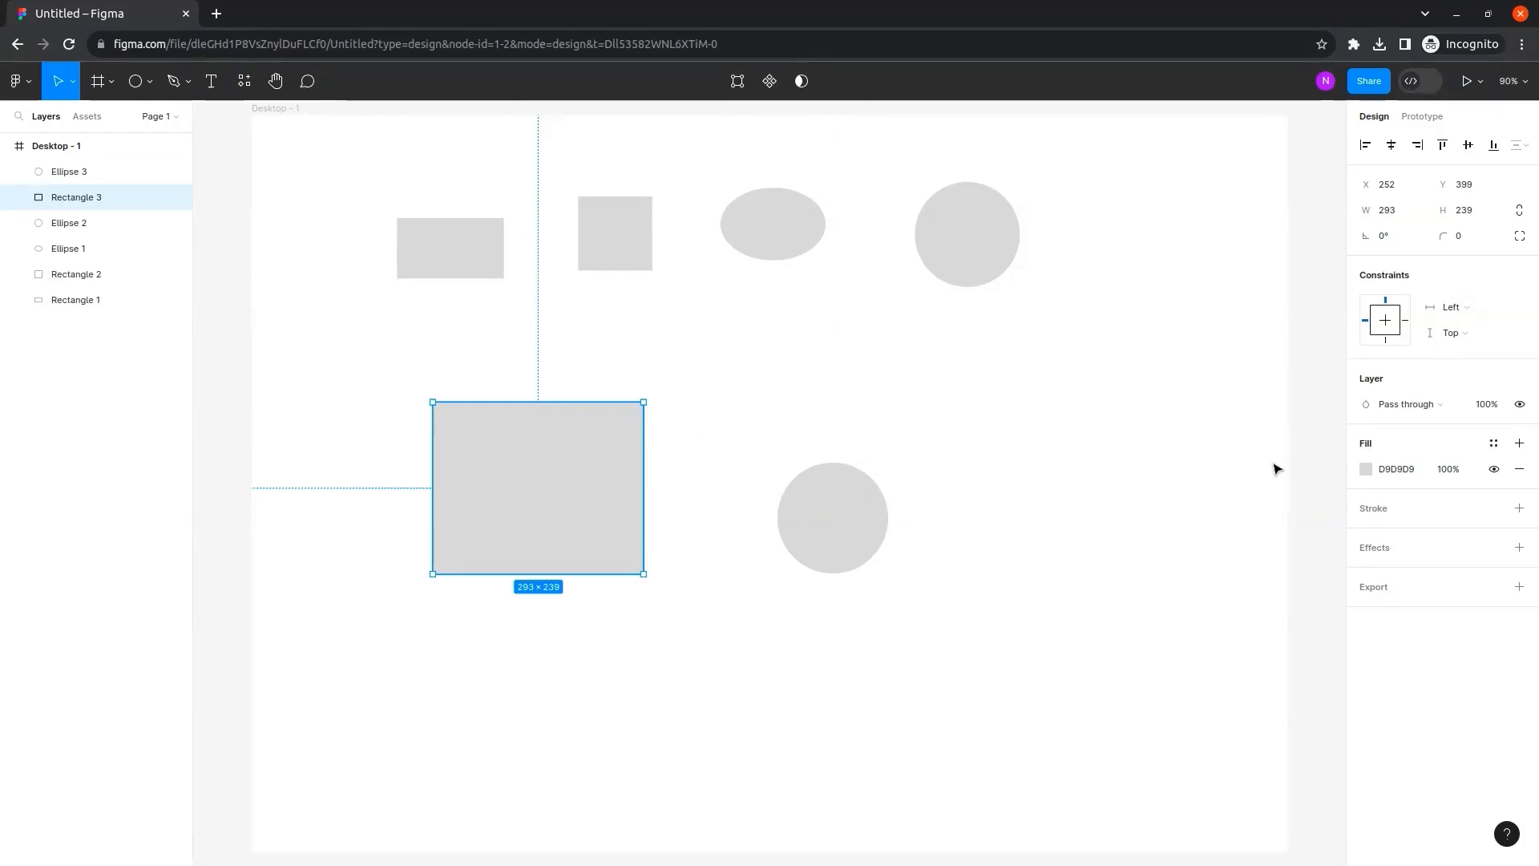
click(1367, 465)
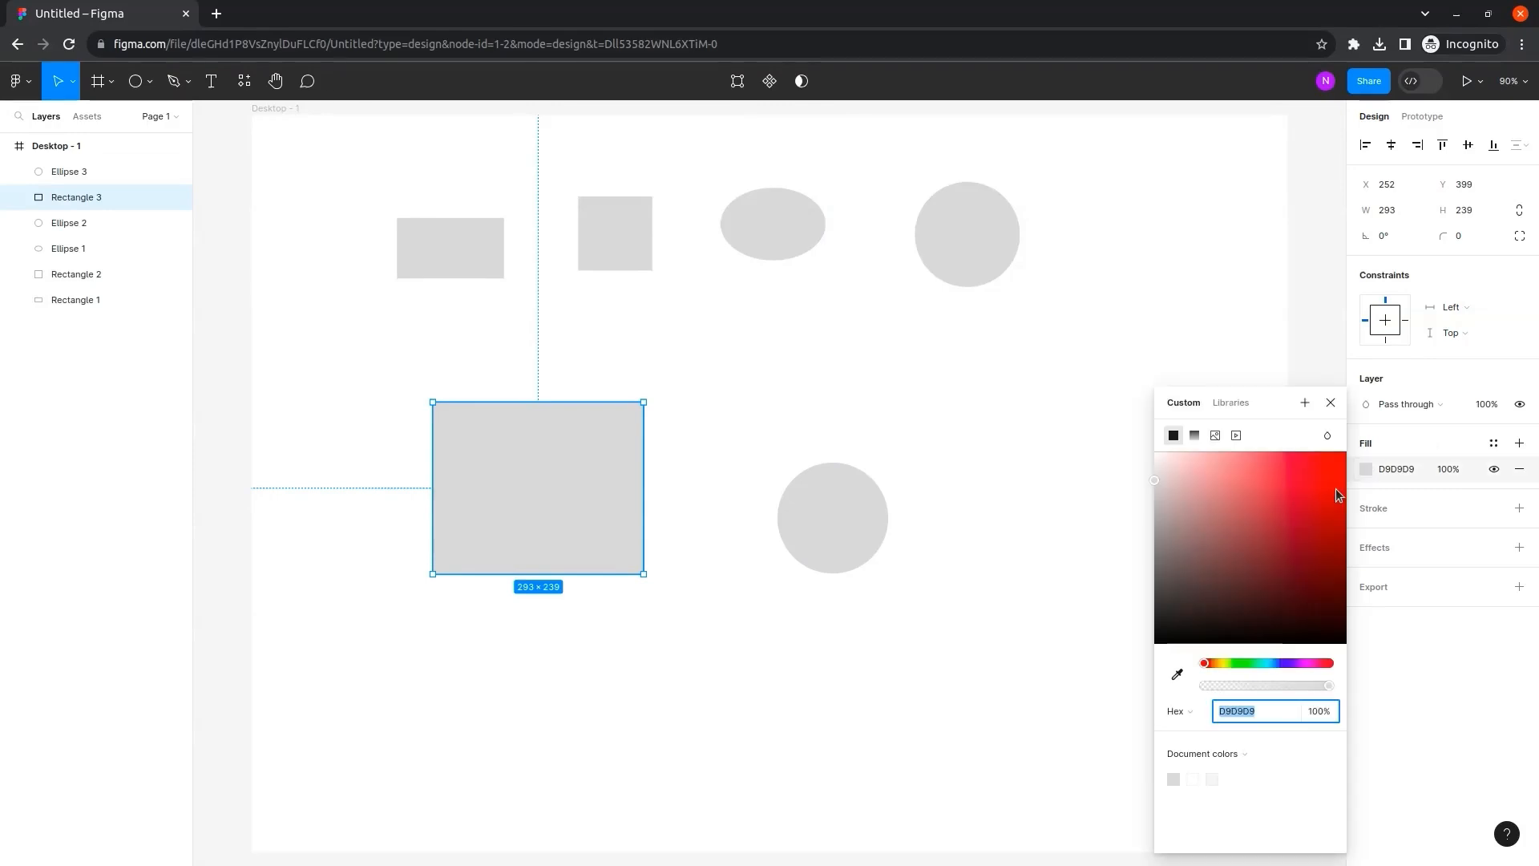
click(1223, 516)
drag(1224, 518, 1282, 493)
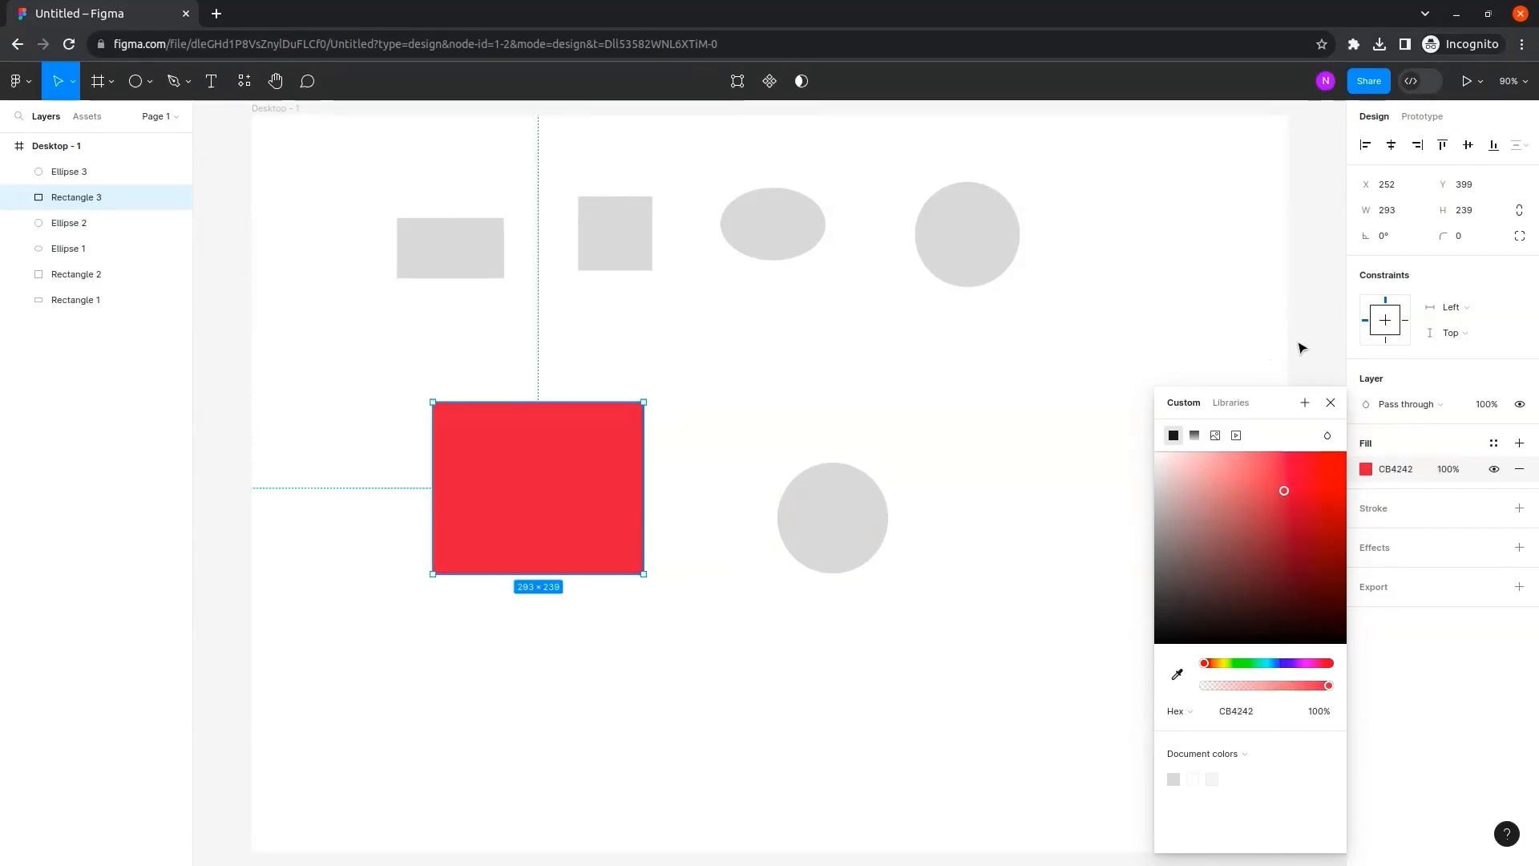
click(915, 481)
Change the lower circle's fill to the green 3BCD90.
click(879, 508)
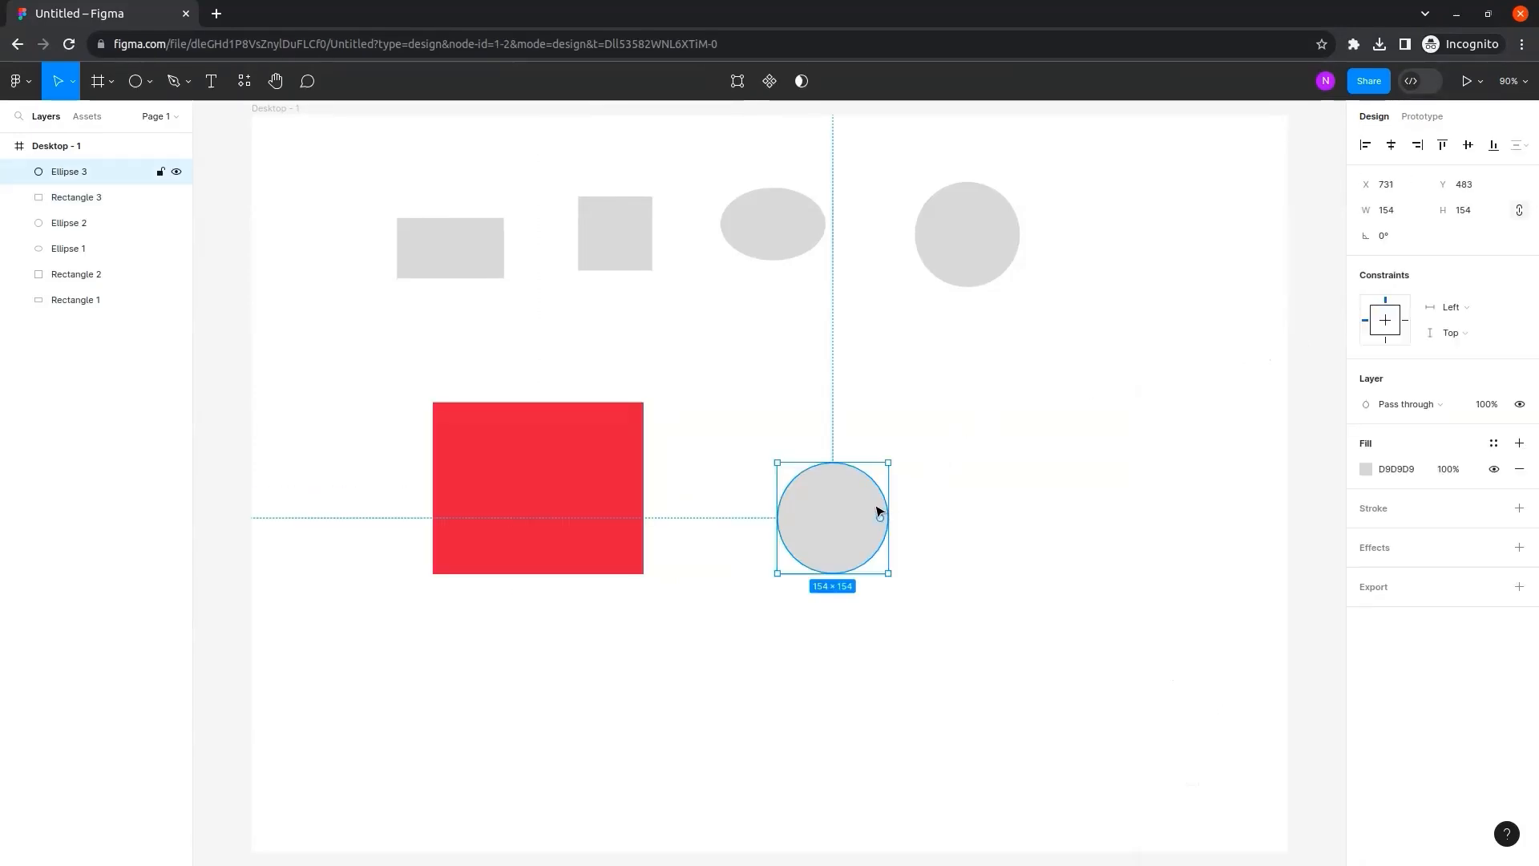
click(1365, 470)
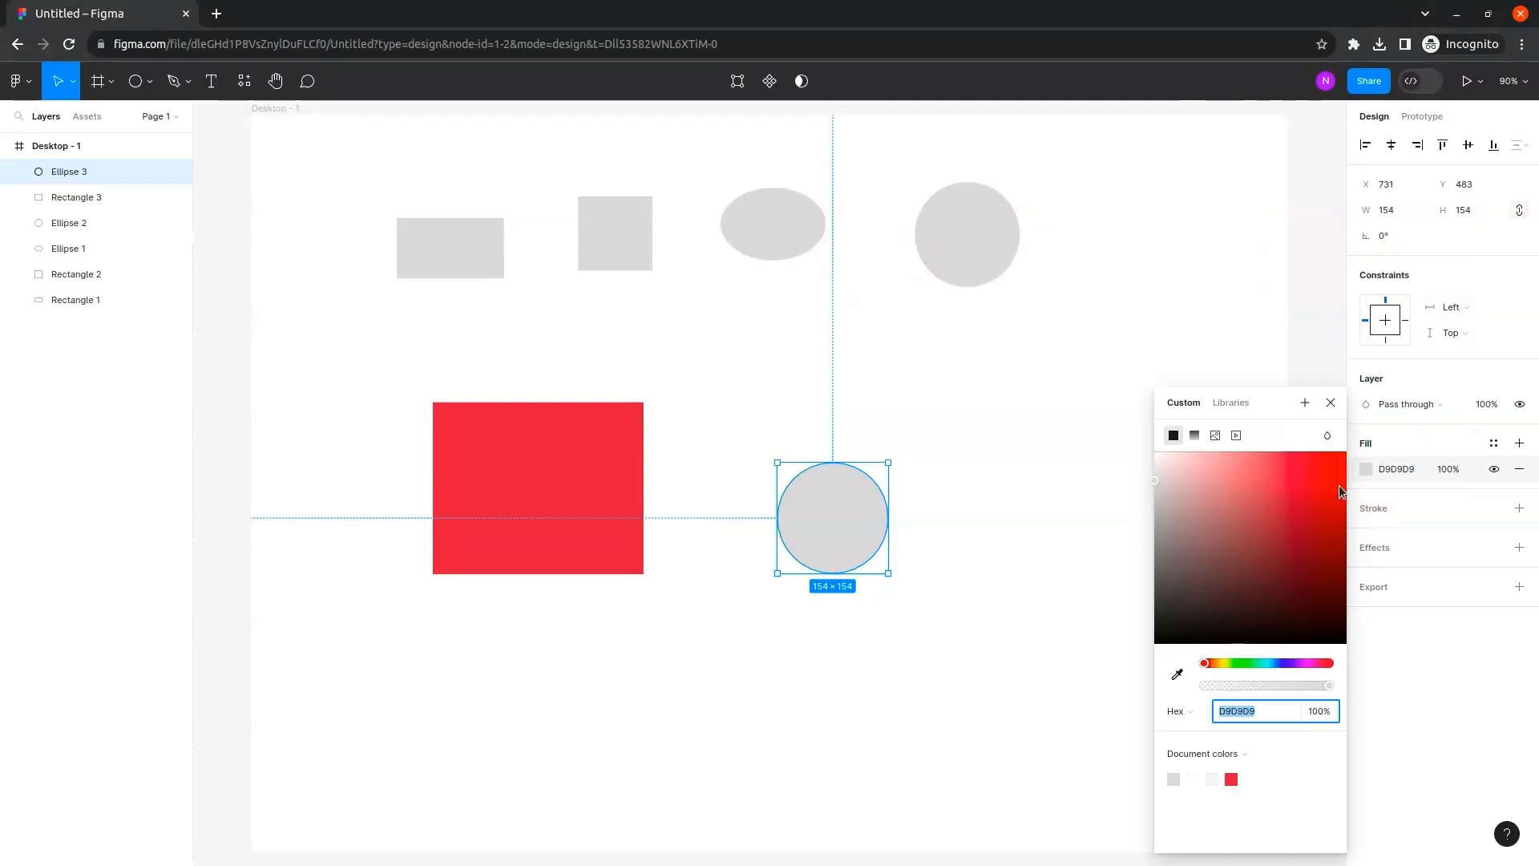
click(1257, 662)
drag(1279, 548, 1291, 488)
key(Escape)
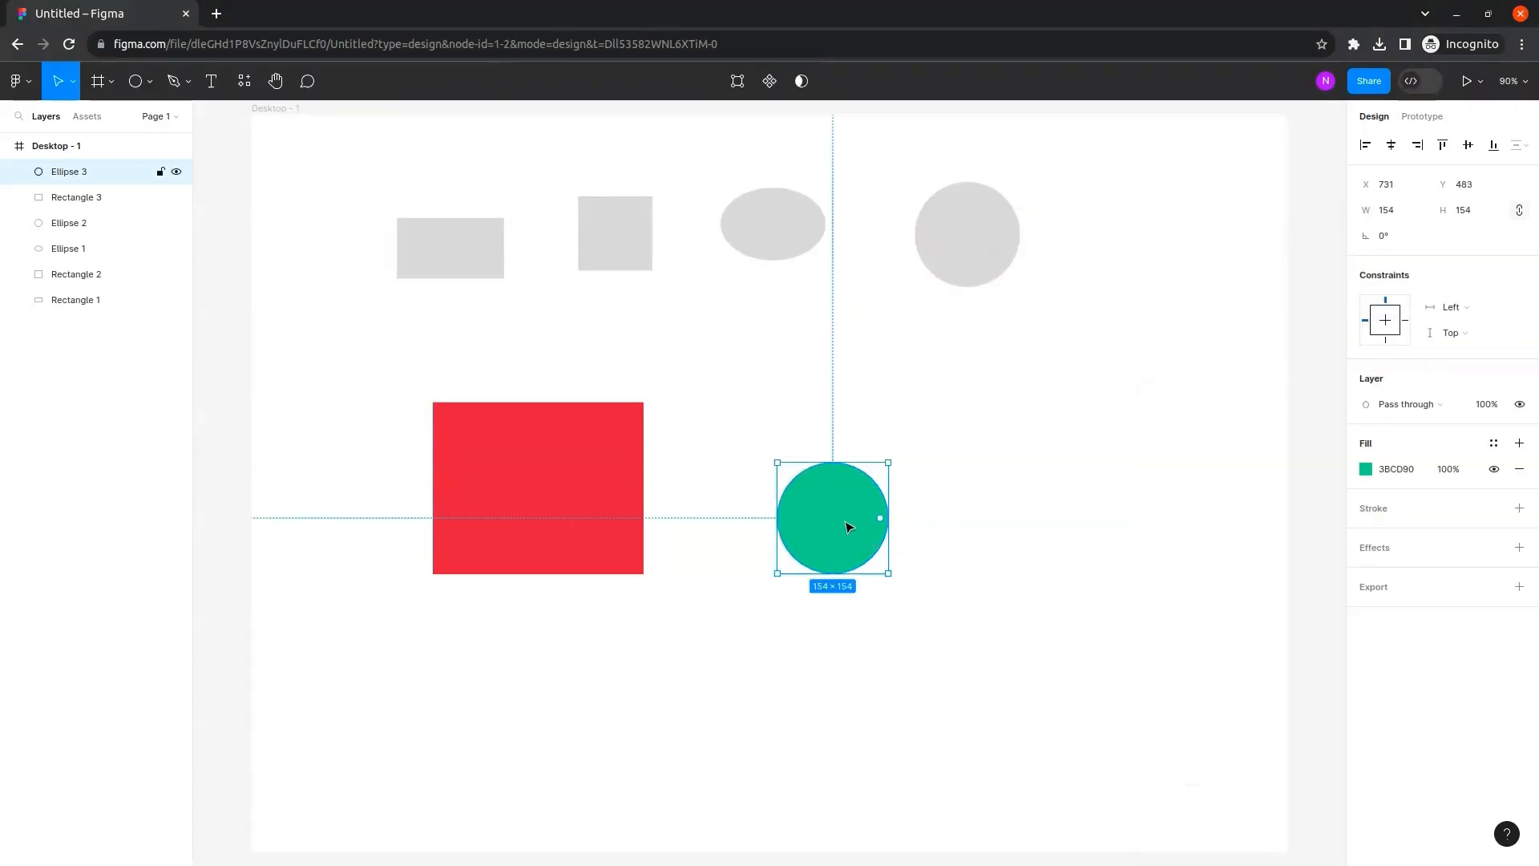
Move the green circle so it overlaps the red rectangle's lower right edge, and select both shapes together.
drag(840, 536, 656, 532)
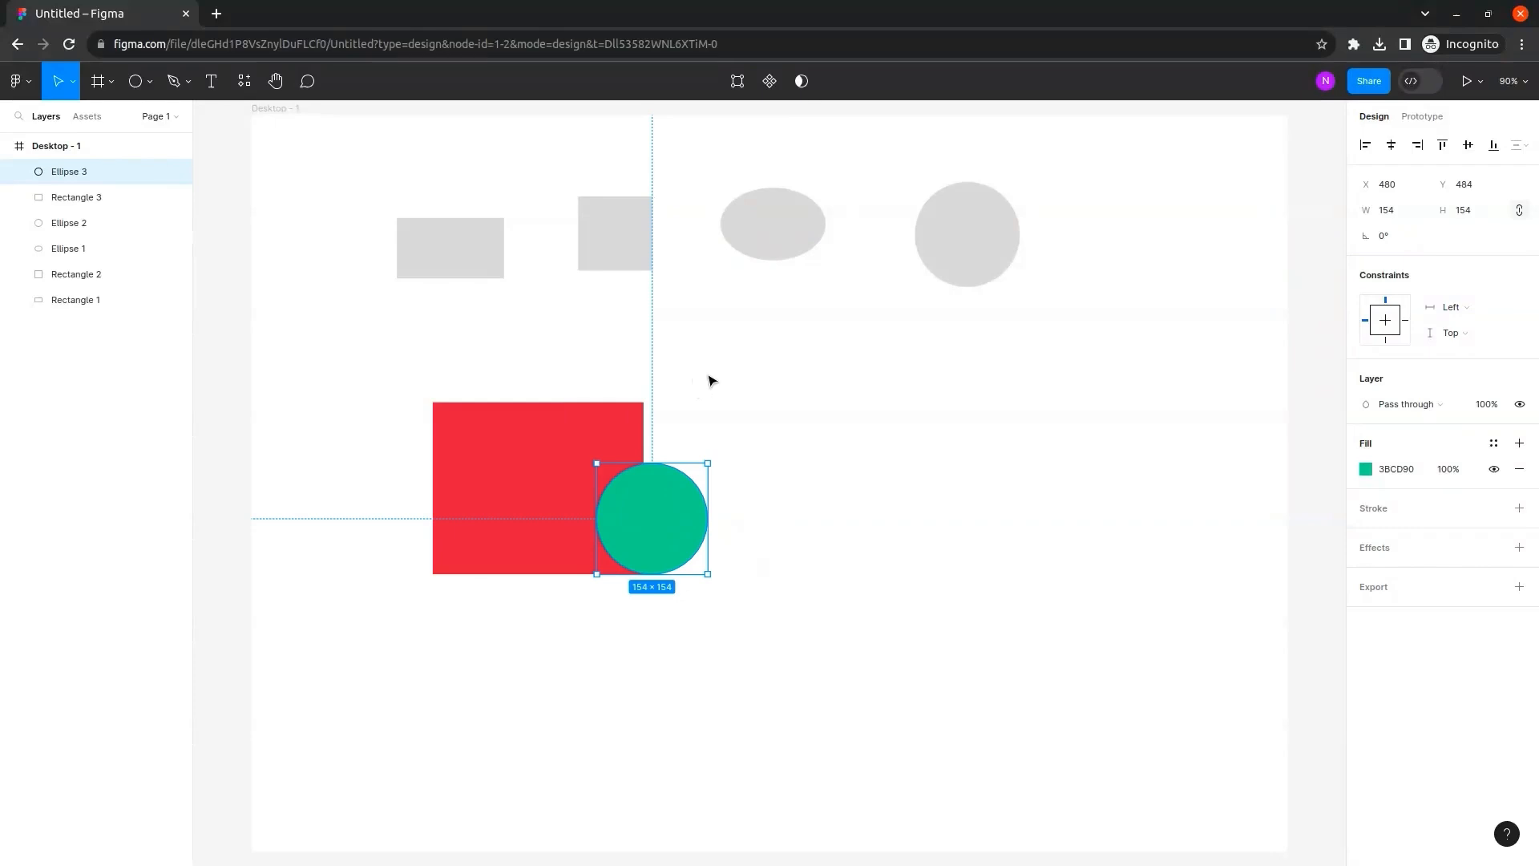
click(809, 390)
drag(808, 386, 401, 602)
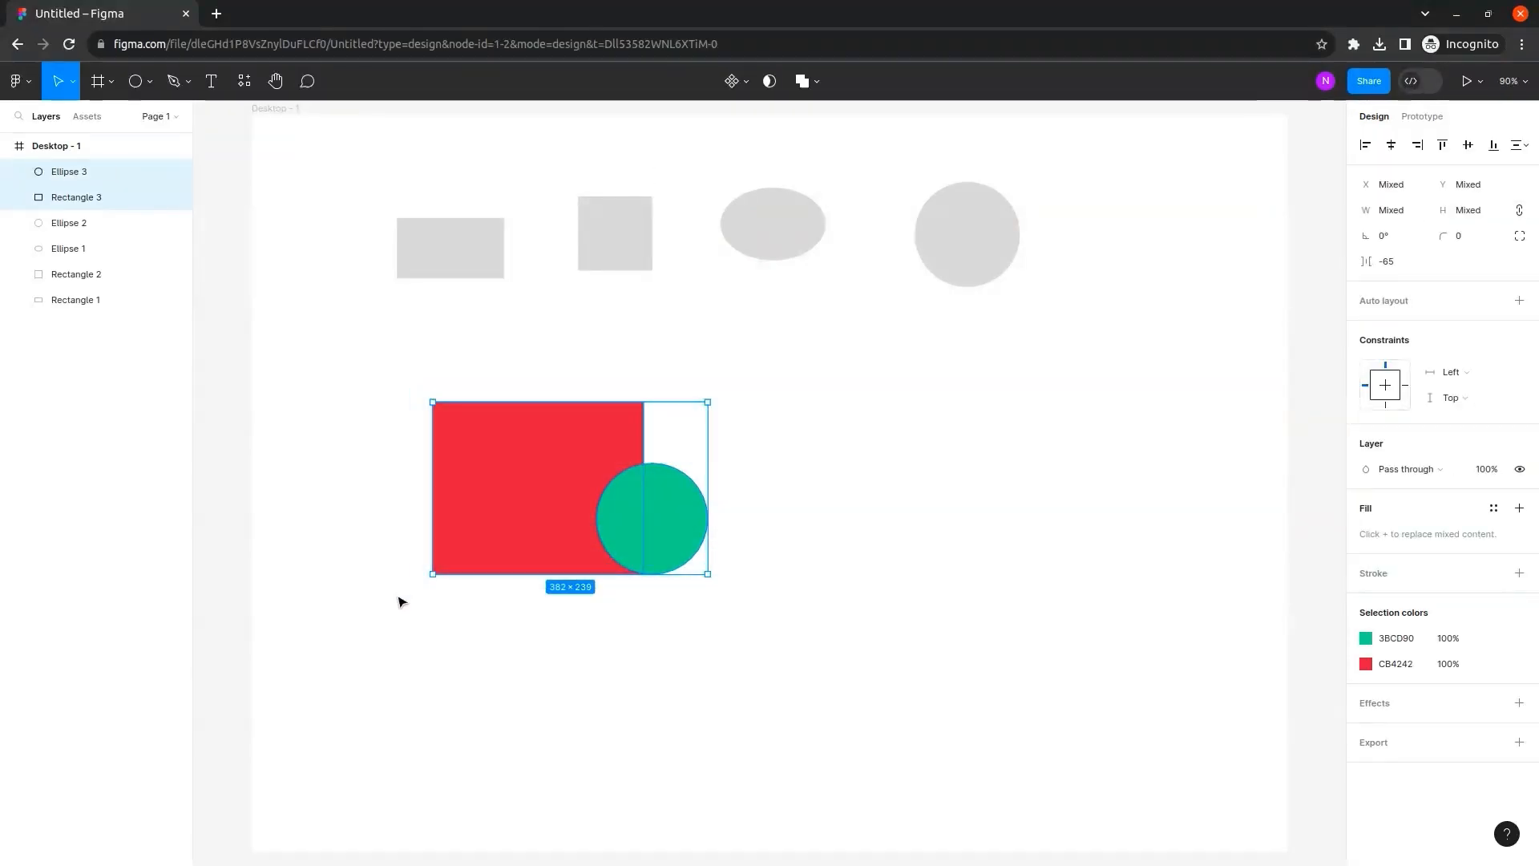
Try a Union of the red rectangle and green circle, and undo it.
click(822, 88)
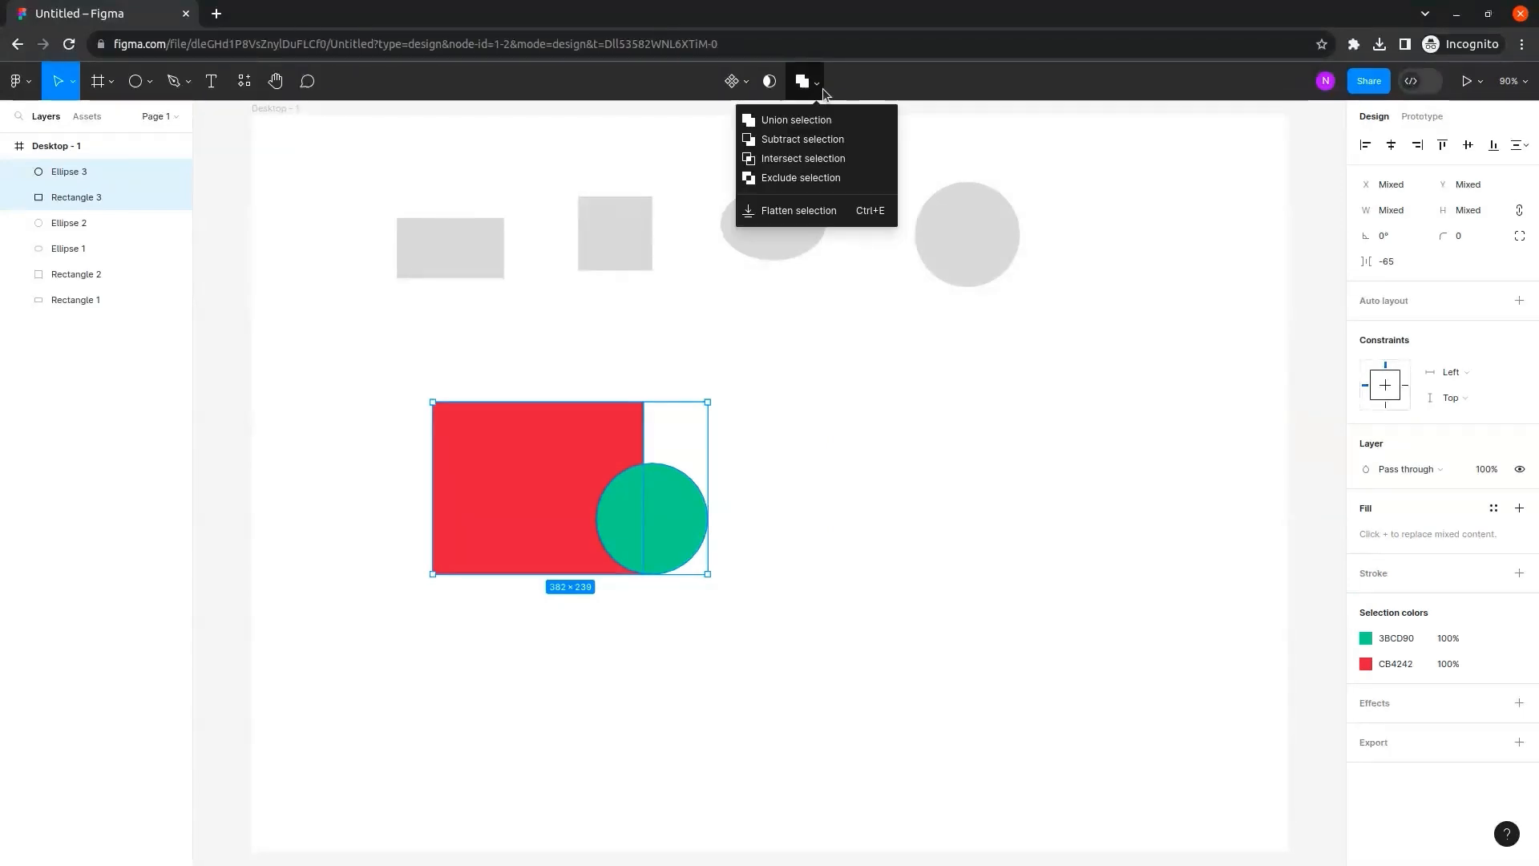
click(860, 121)
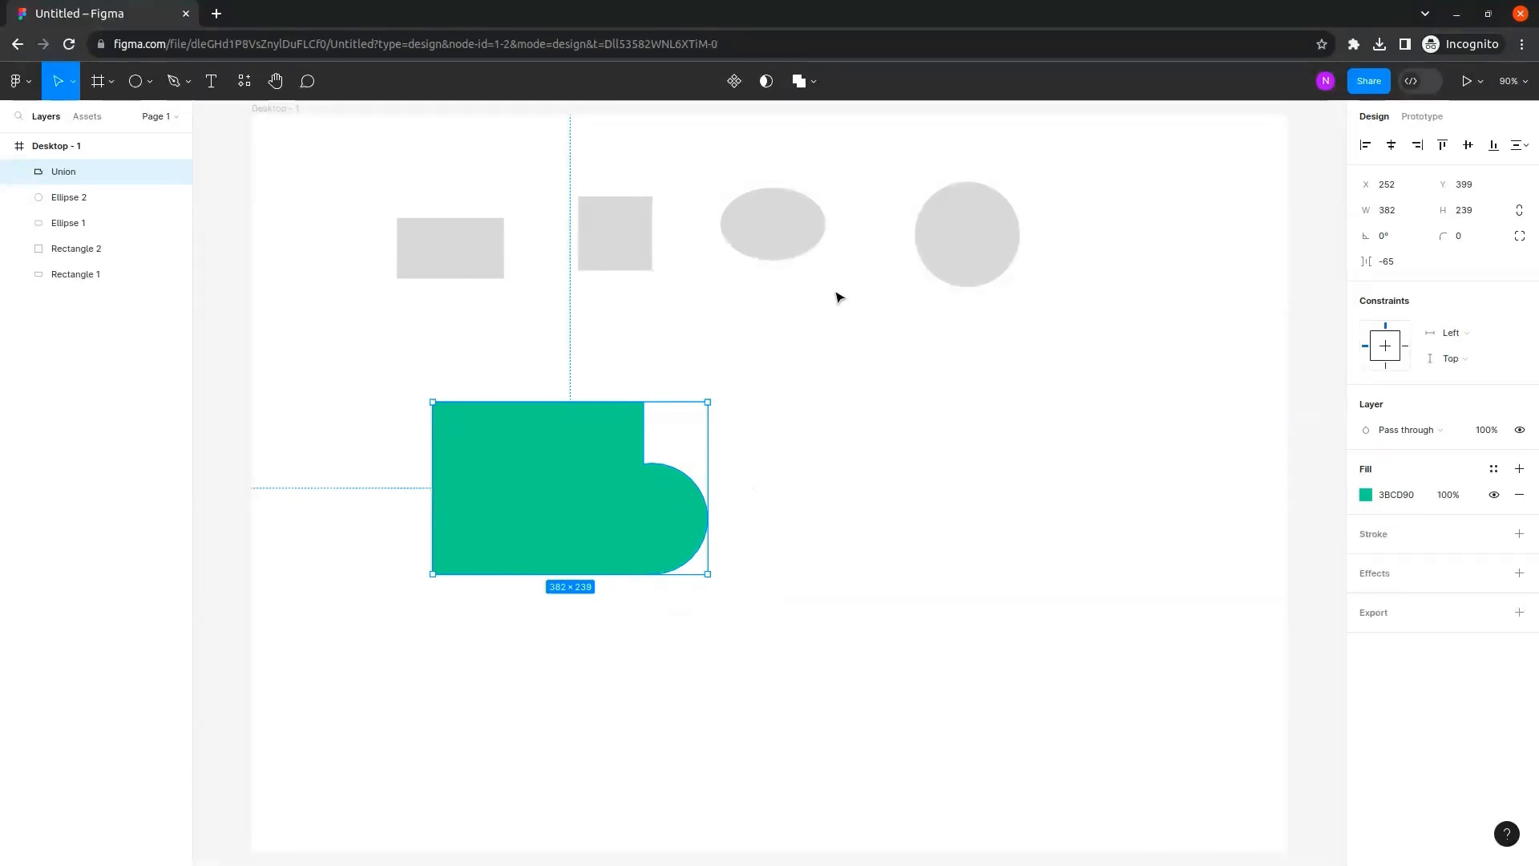
key(ctrl+z)
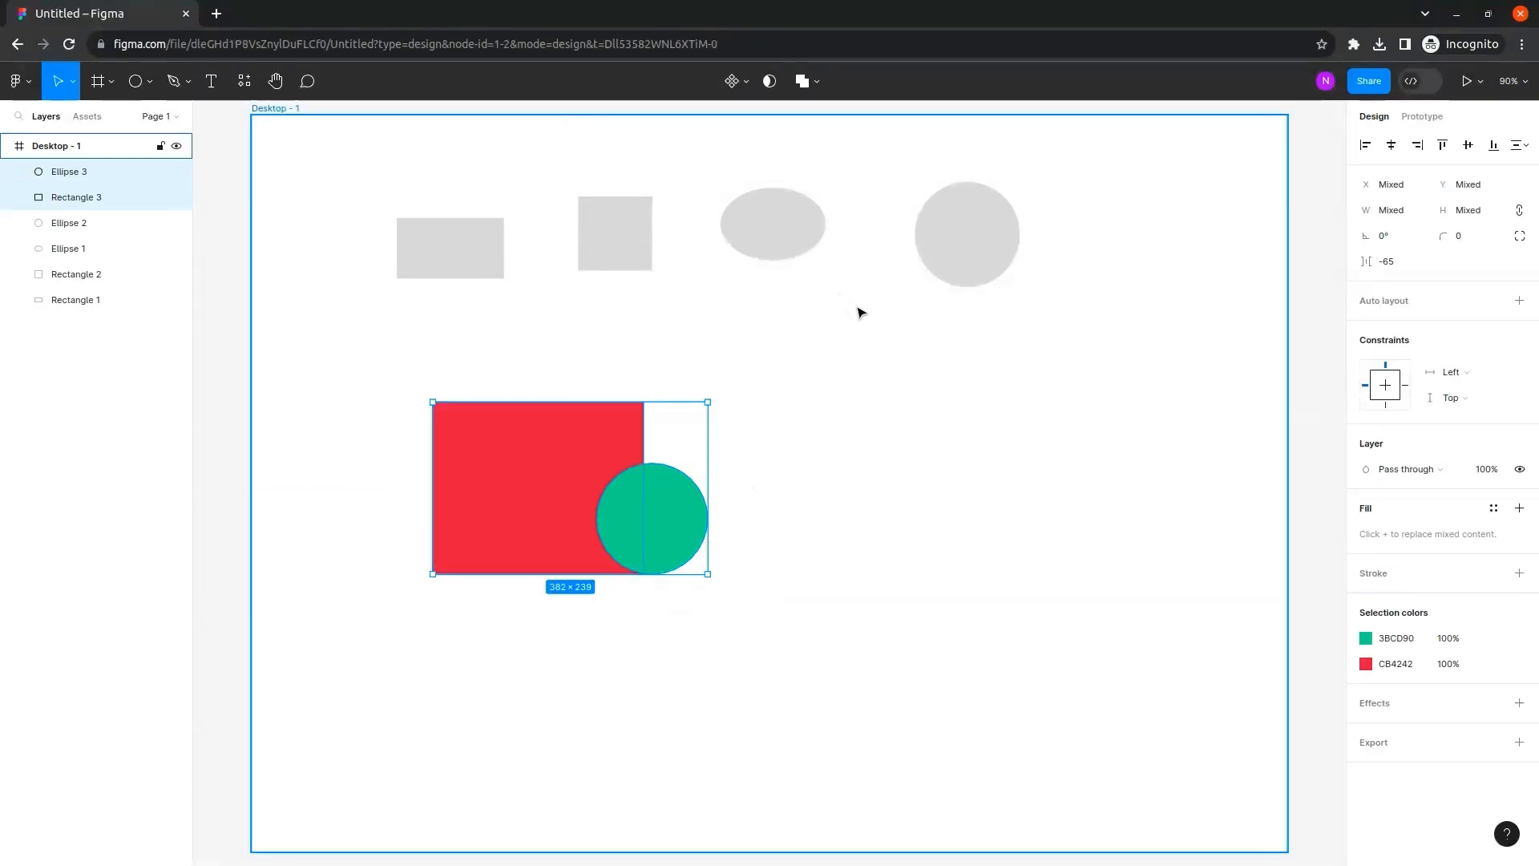
Try subtracting the green circle from the red rectangle, and undo it.
click(817, 82)
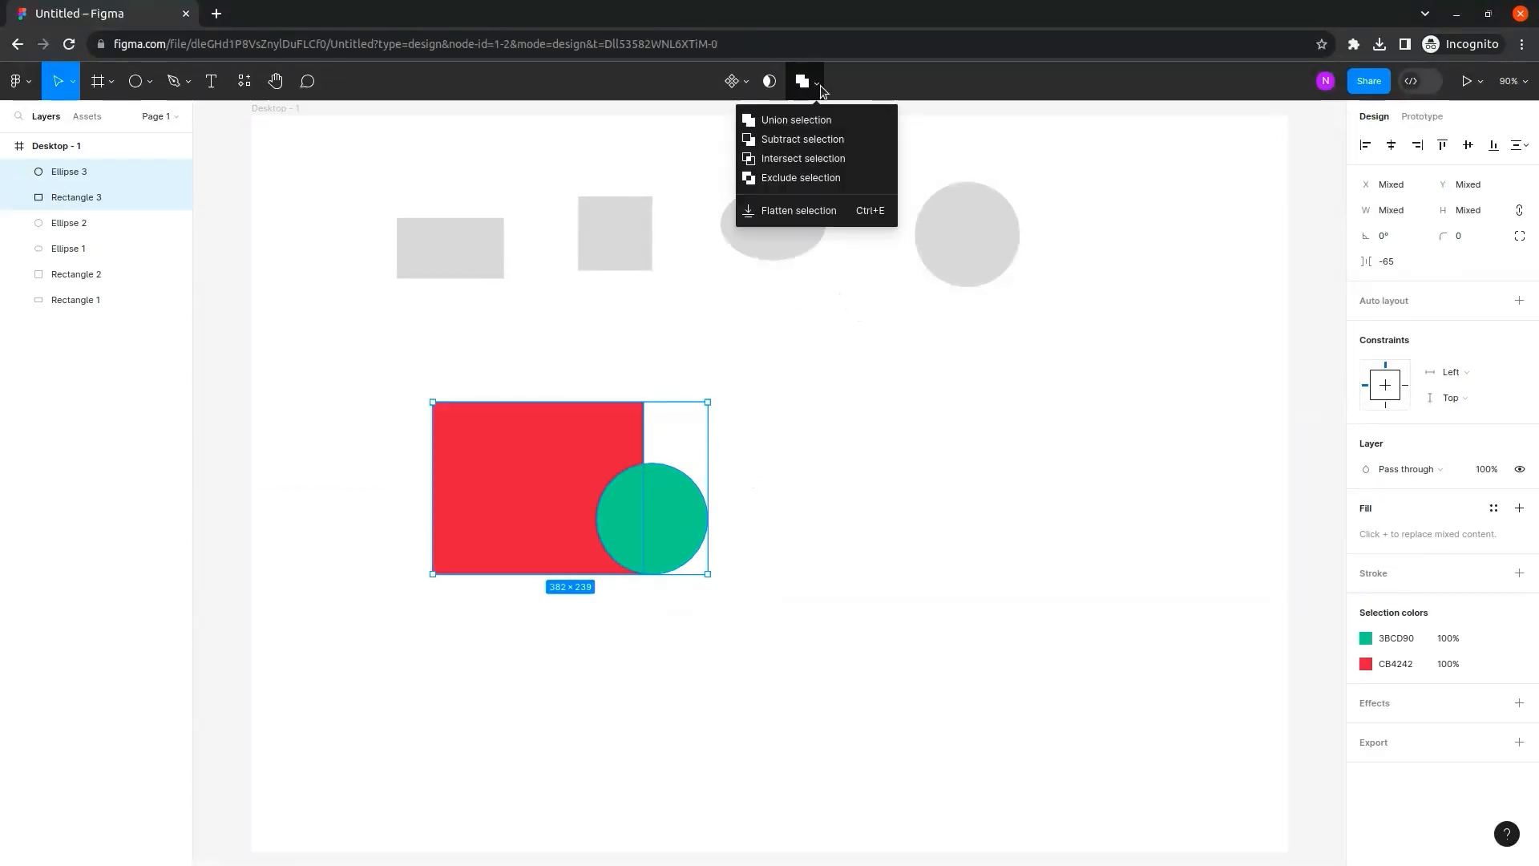
click(862, 141)
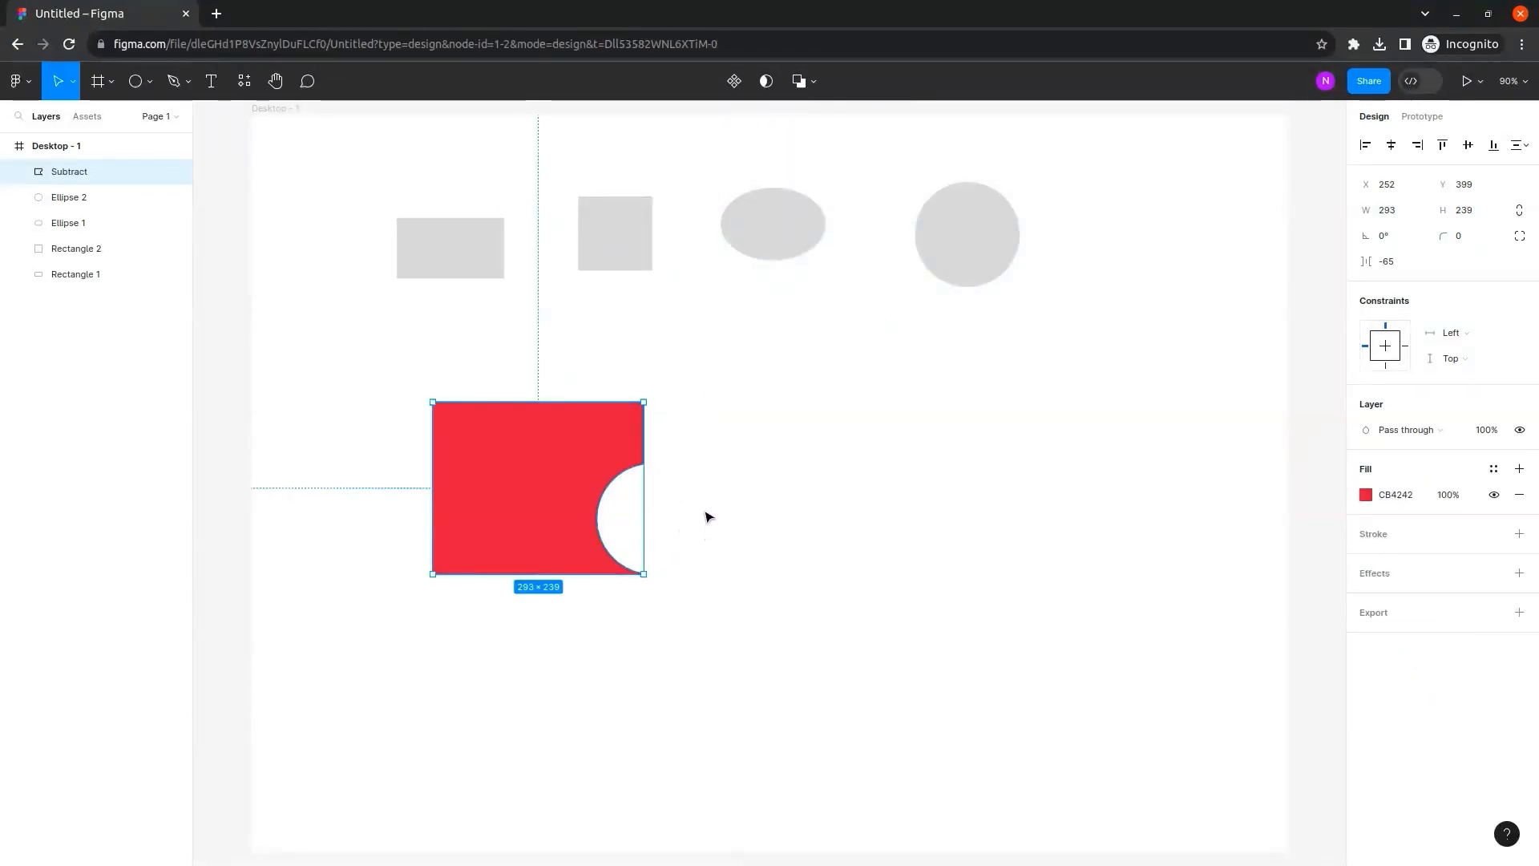
key(ctrl+z)
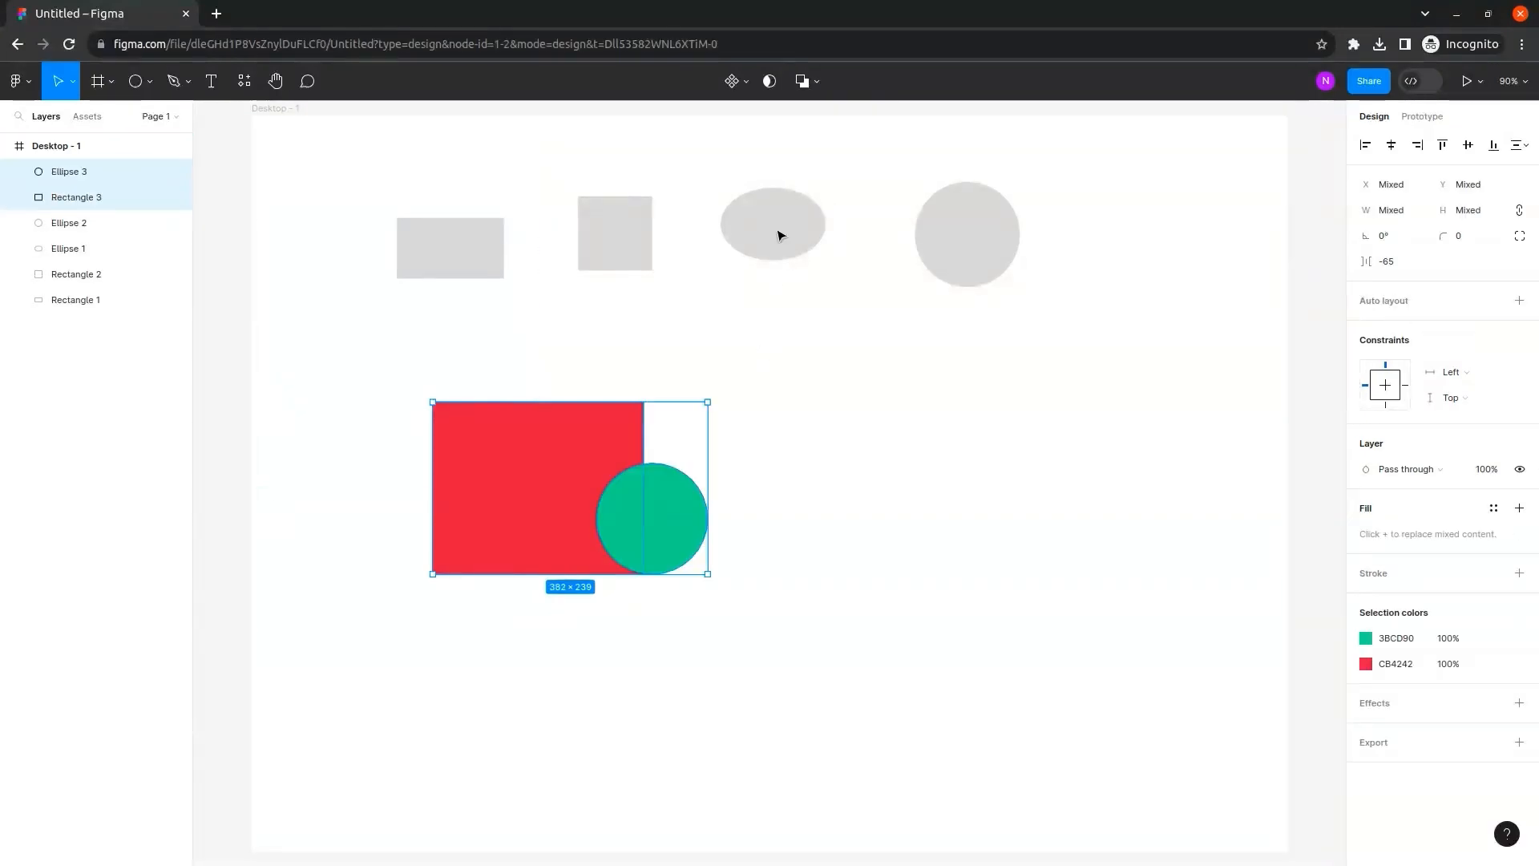
Try an Intersect of the red rectangle and green circle, and undo it.
click(815, 81)
click(848, 160)
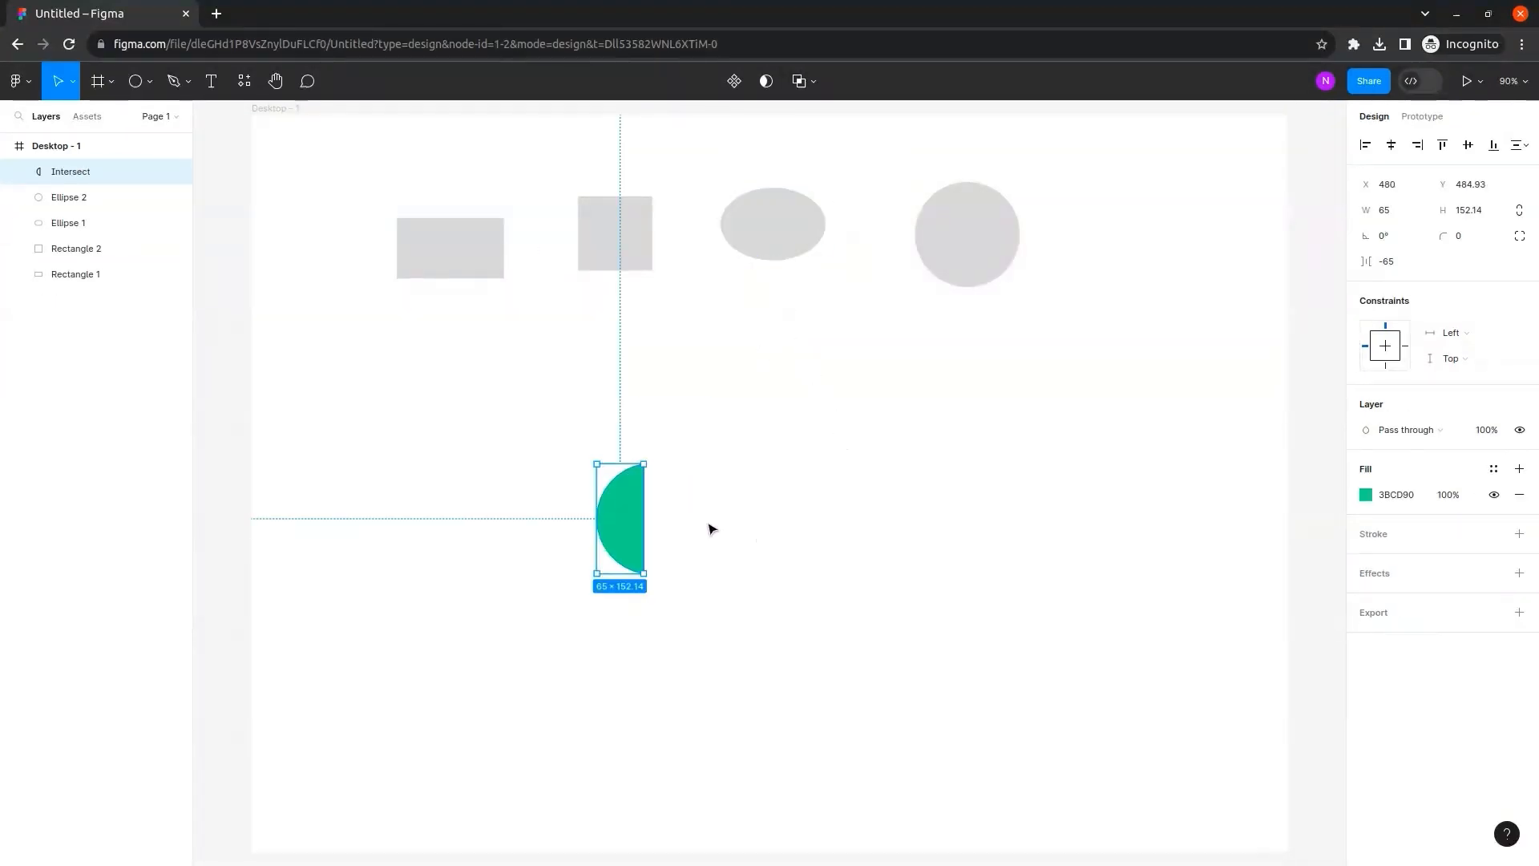
key(ctrl+z)
Combine the selected red rectangle and green circle with Exclude selection, and clear the selection.
click(817, 84)
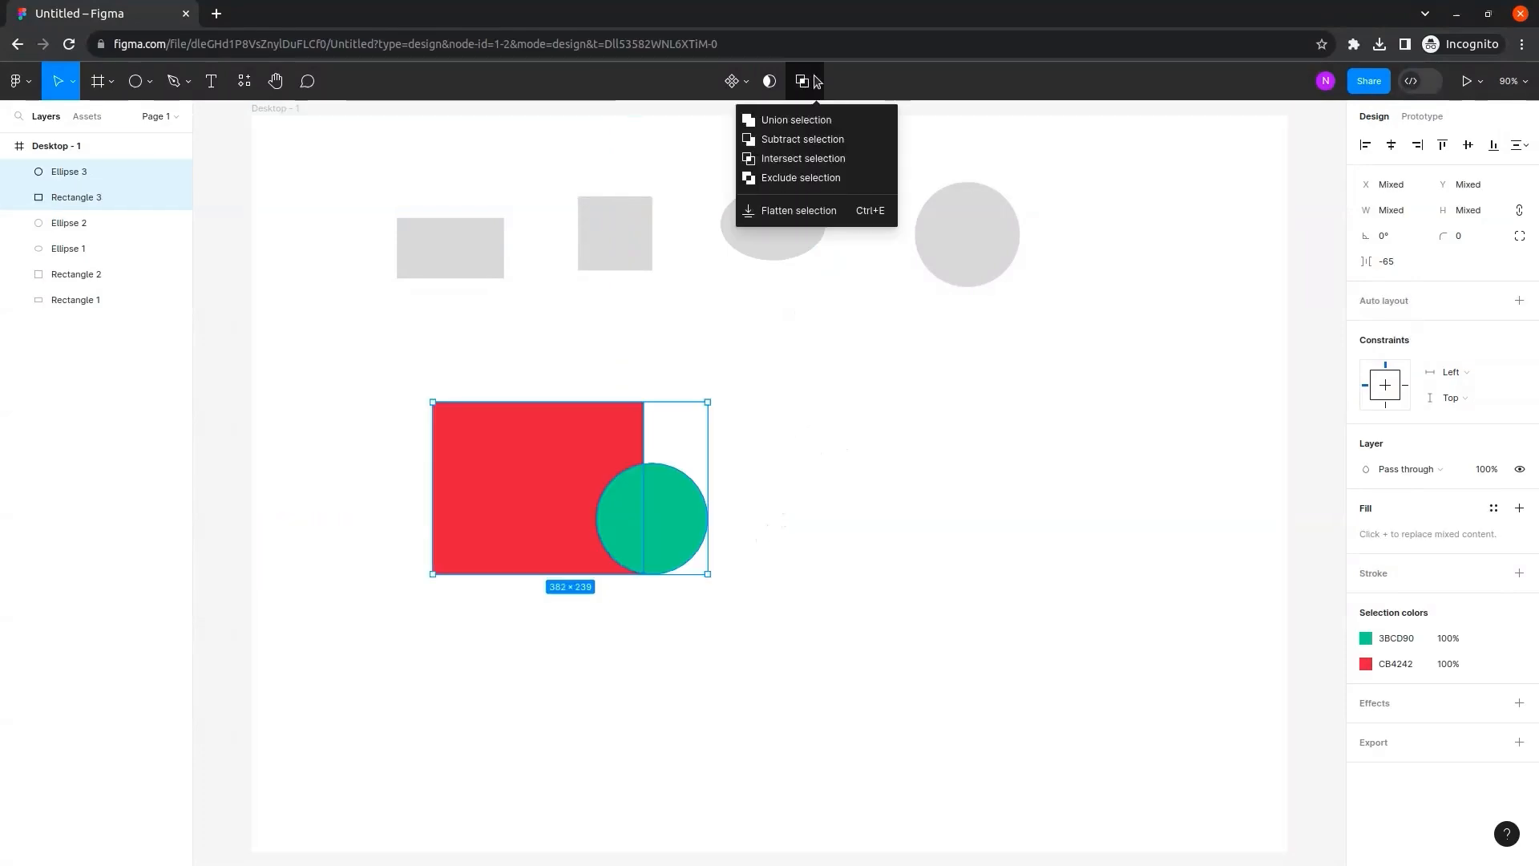
click(854, 176)
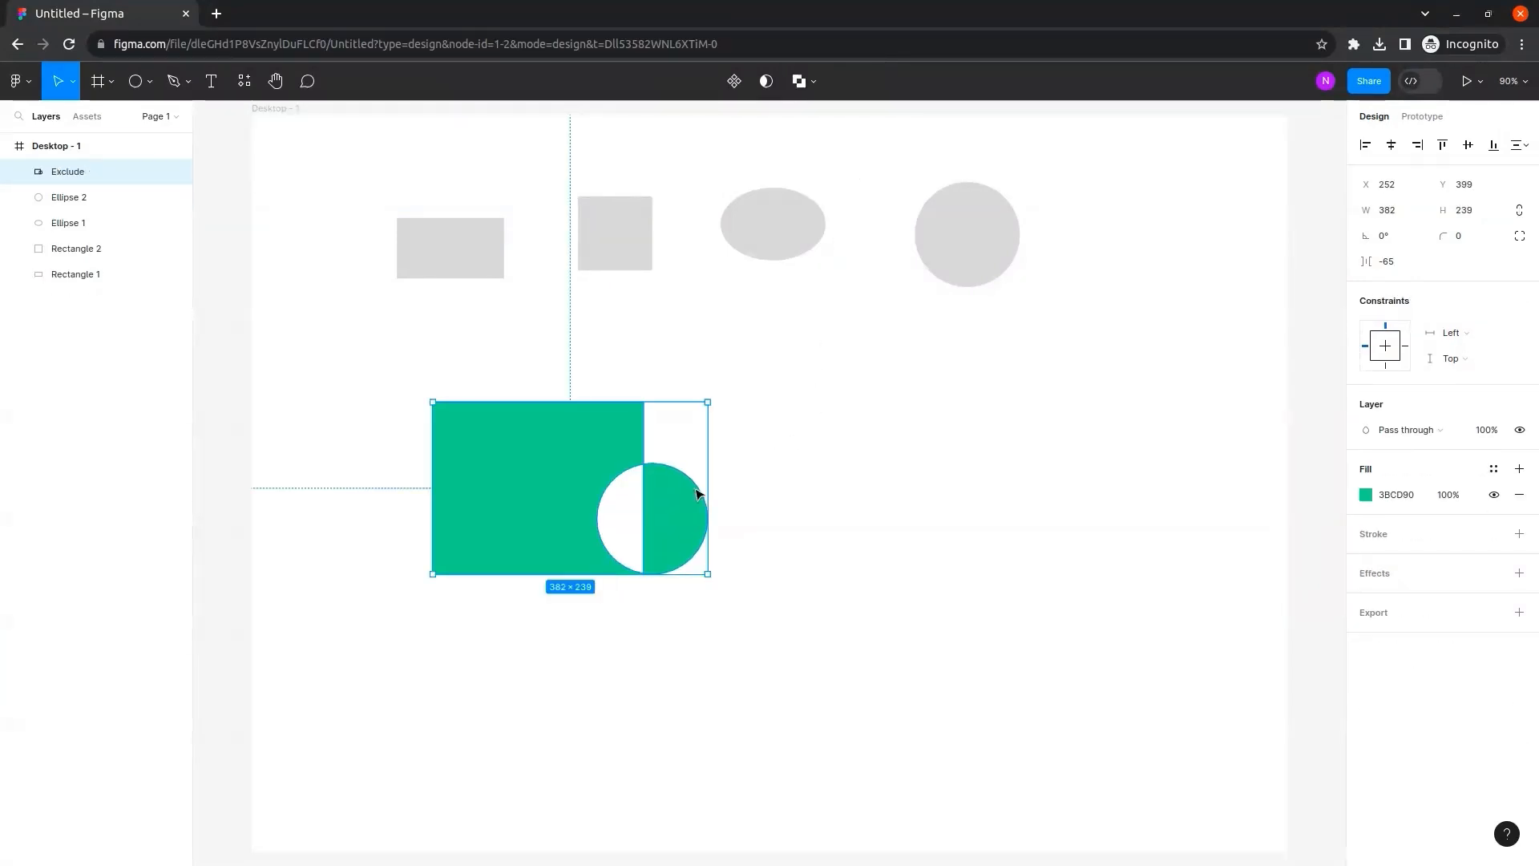
click(865, 420)
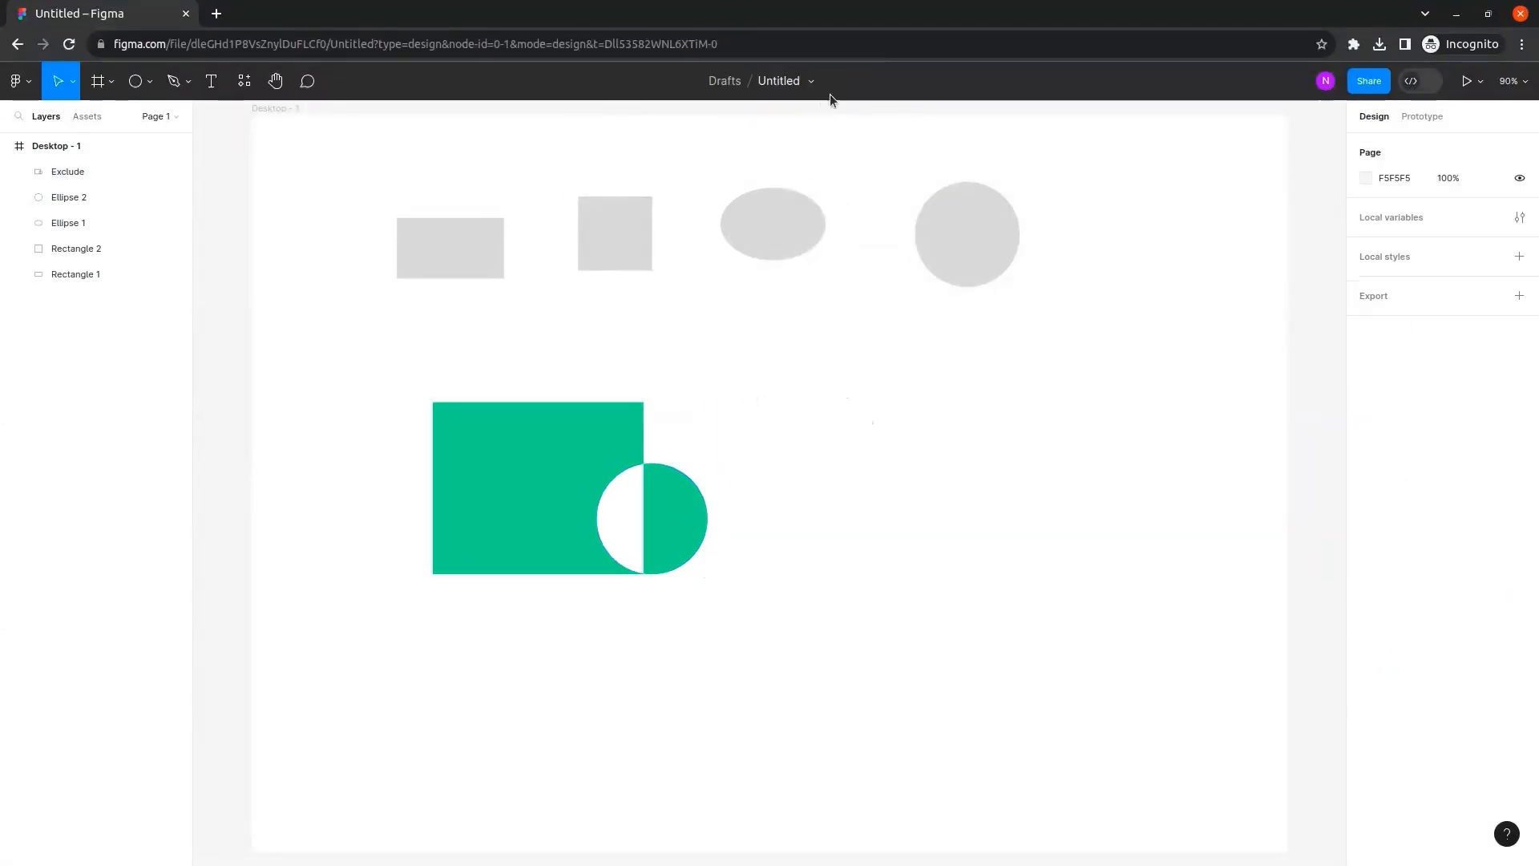
Draw three unevenly spaced rectangles in a row below the green shape, about 85 × 59, 88 × 60 and 96 × 62.
click(152, 85)
click(148, 117)
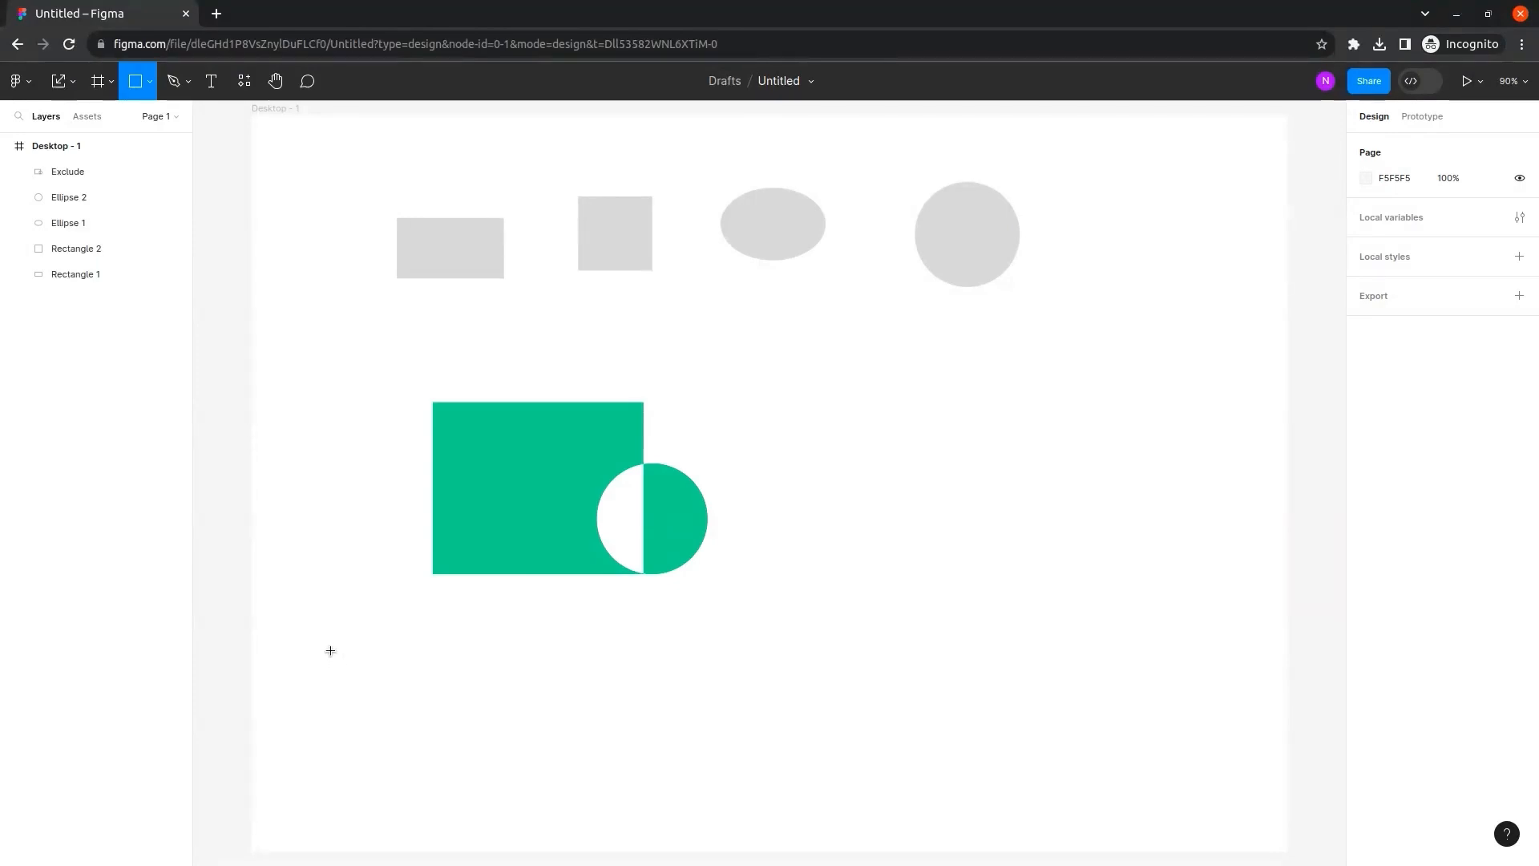
drag(319, 660, 379, 703)
click(135, 83)
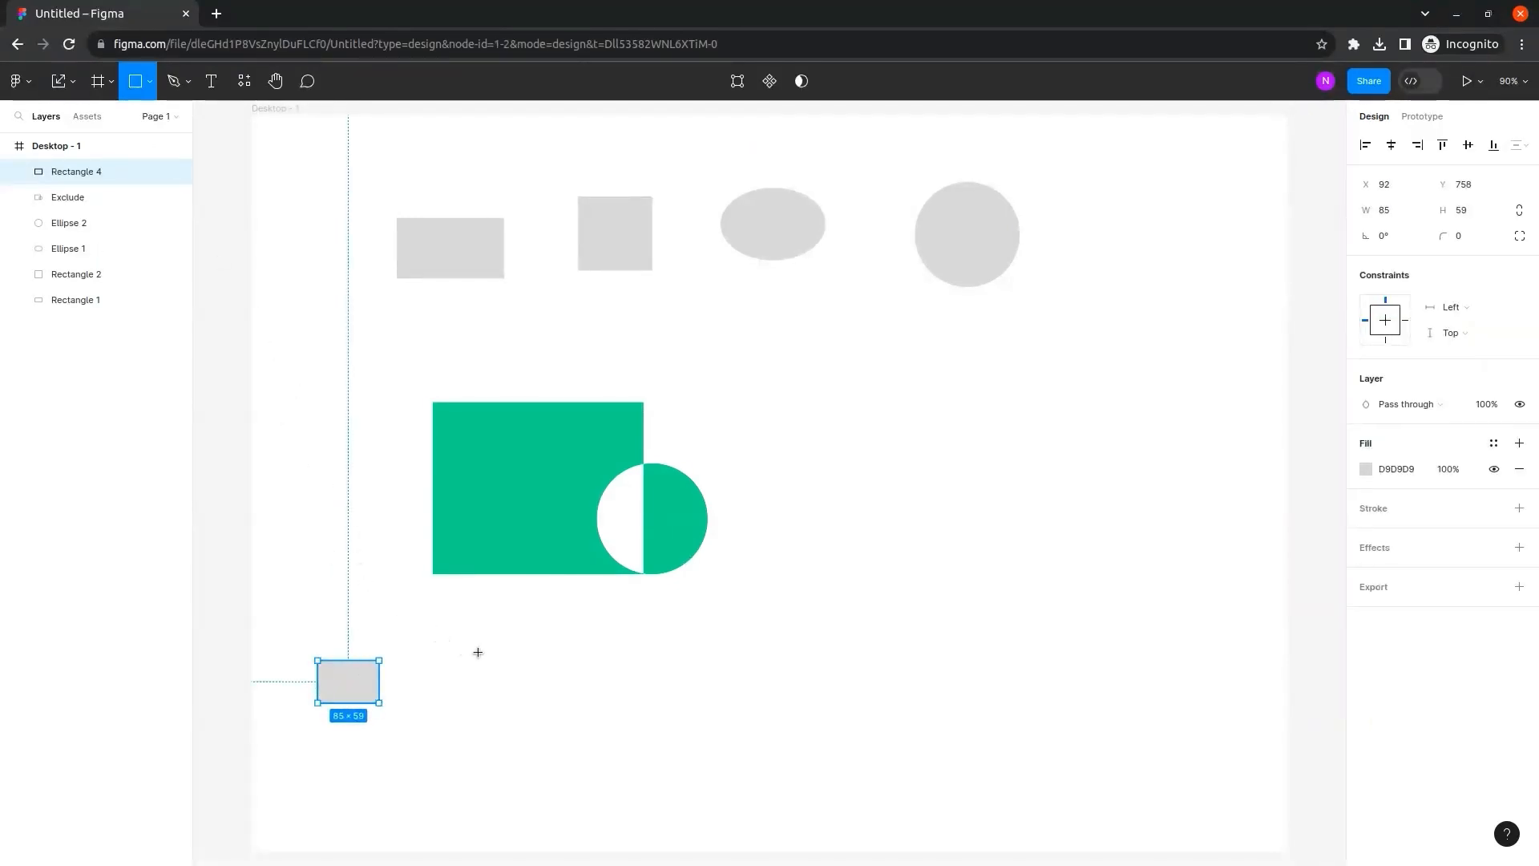
drag(409, 659, 472, 703)
click(136, 83)
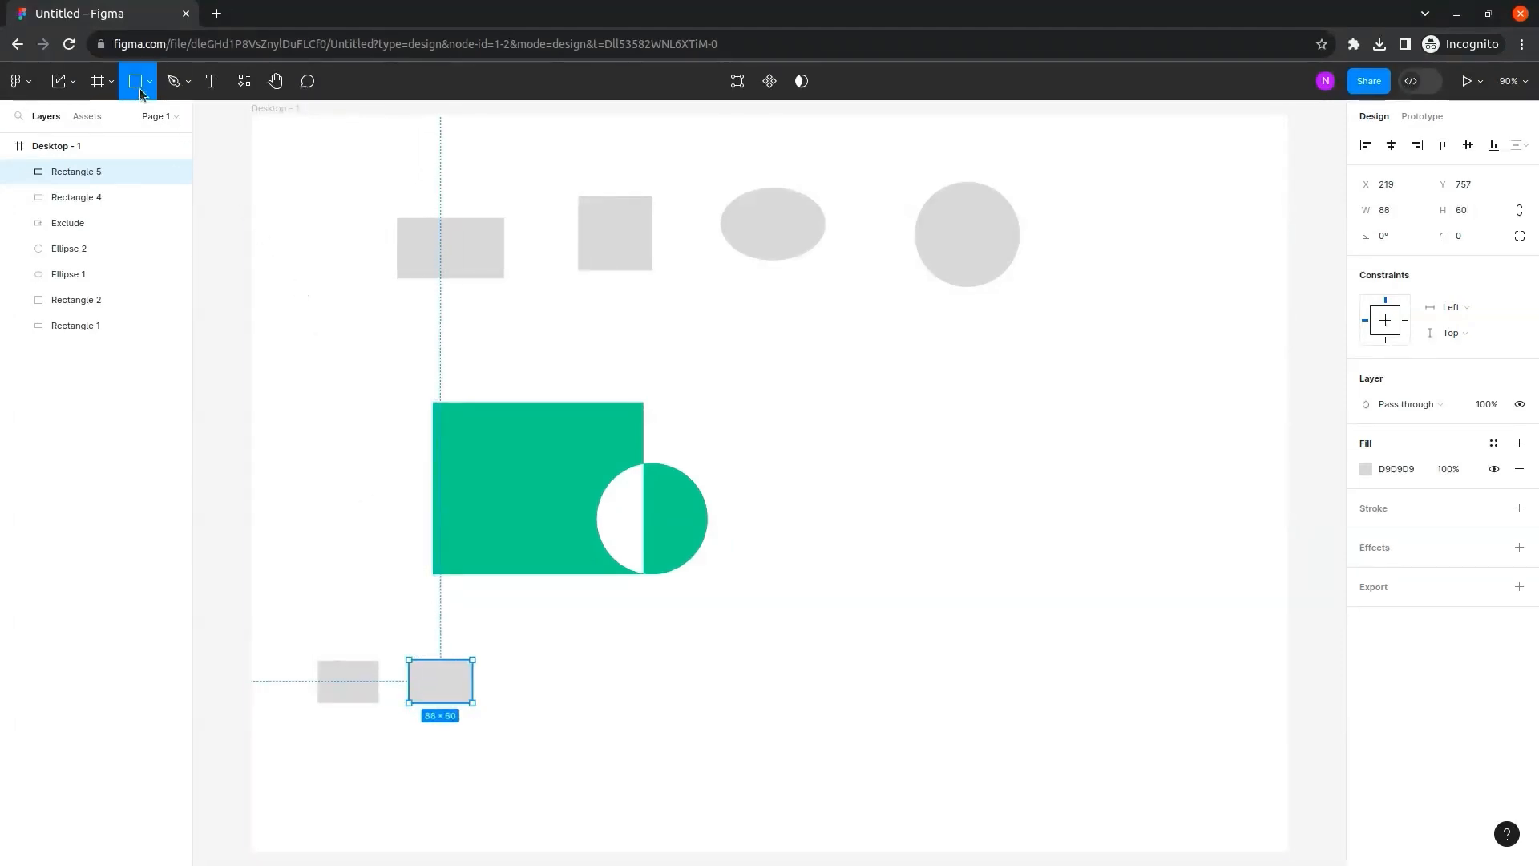
mouse_move(589, 658)
mouse_down()
mouse_move(638, 705)
mouse_move(658, 703)
mouse_up()
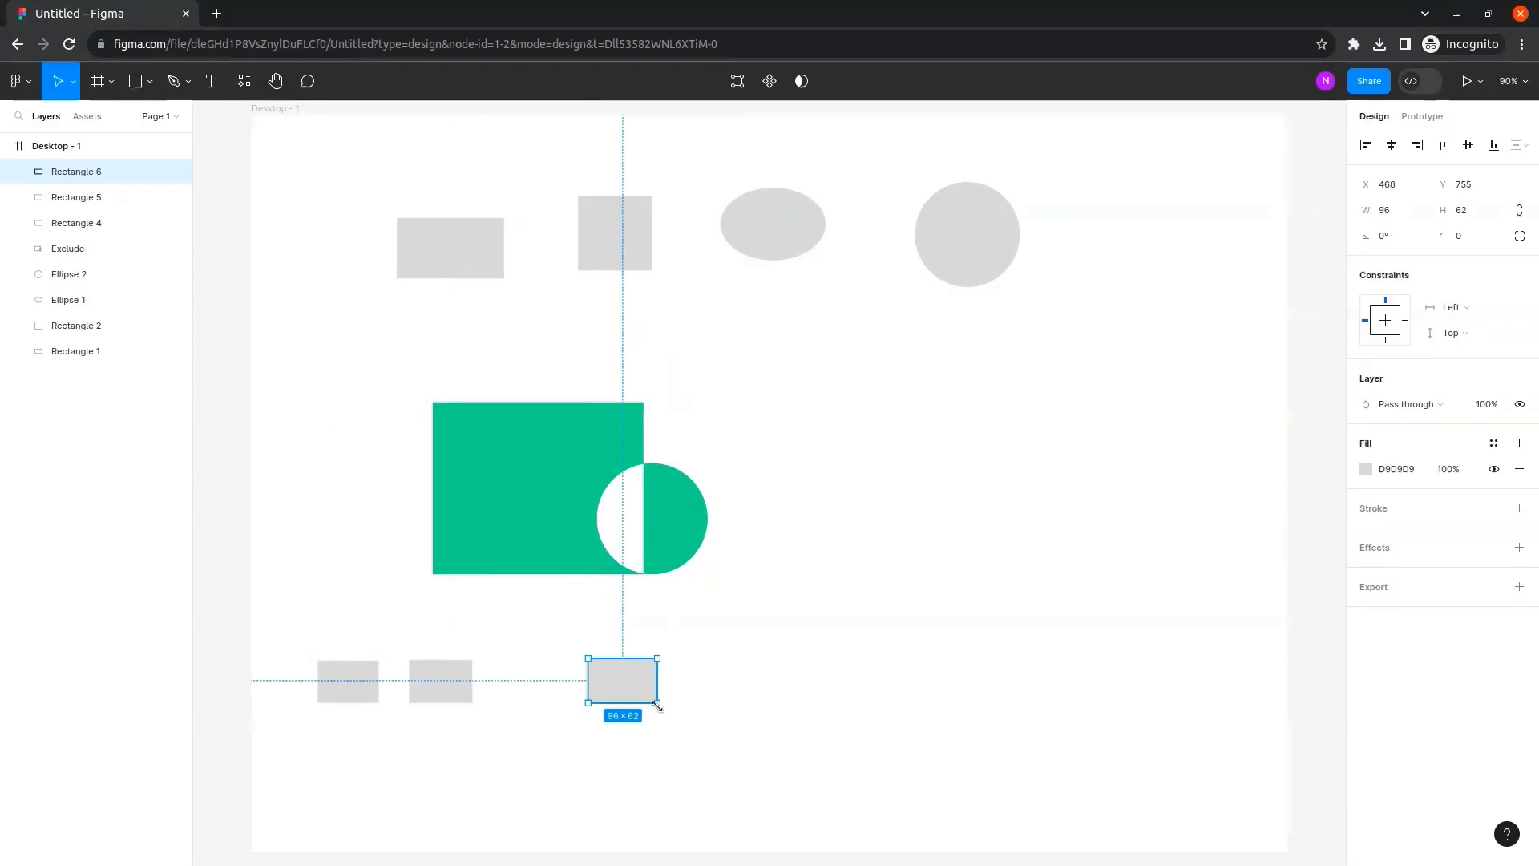
click(708, 642)
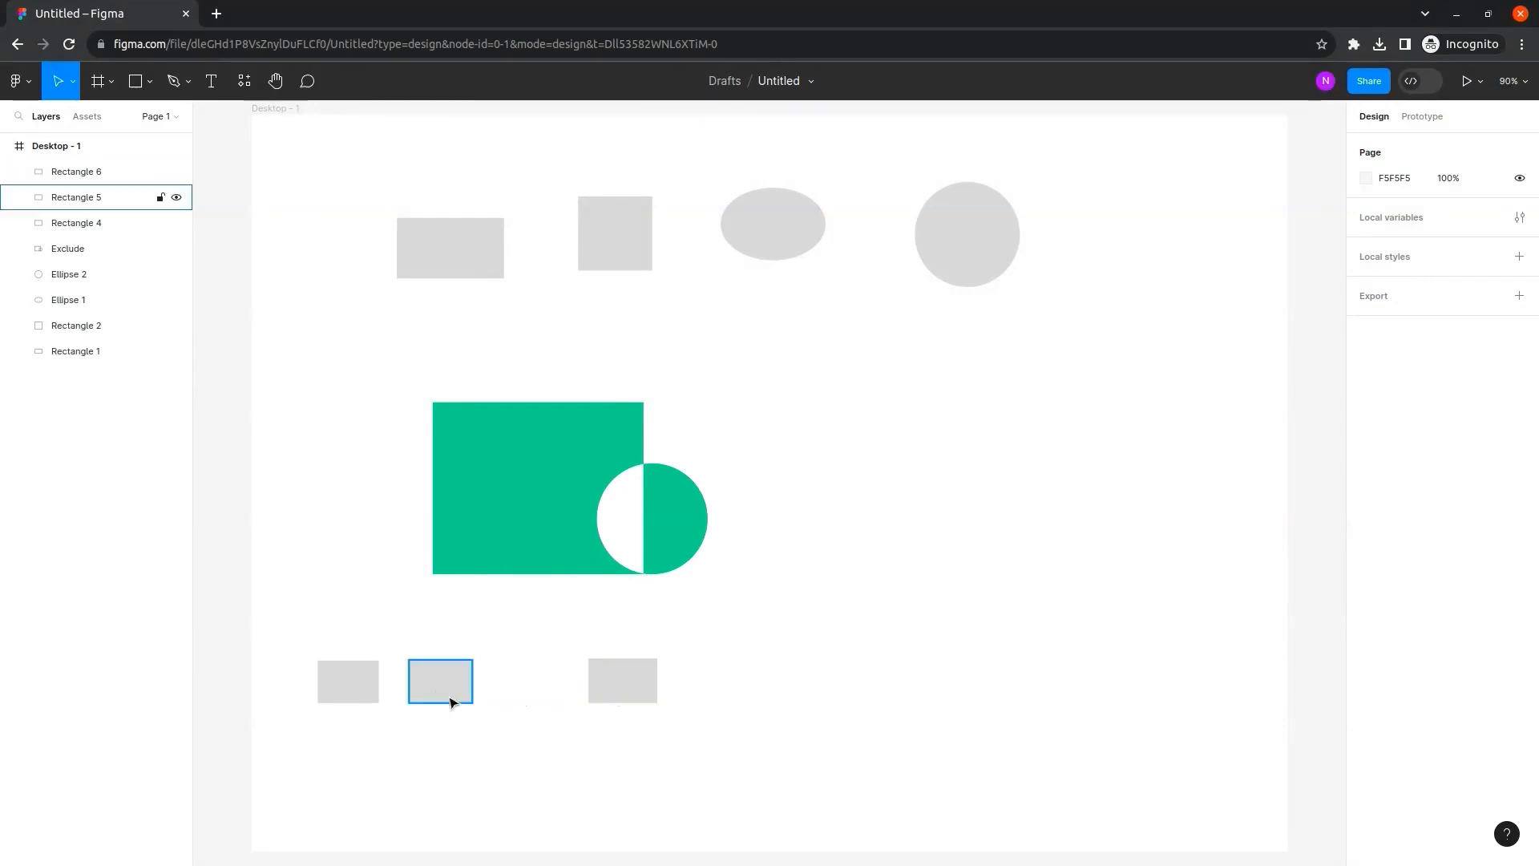
Distribute the horizontal spacing of the three small rectangles in the row evenly.
drag(721, 644, 292, 724)
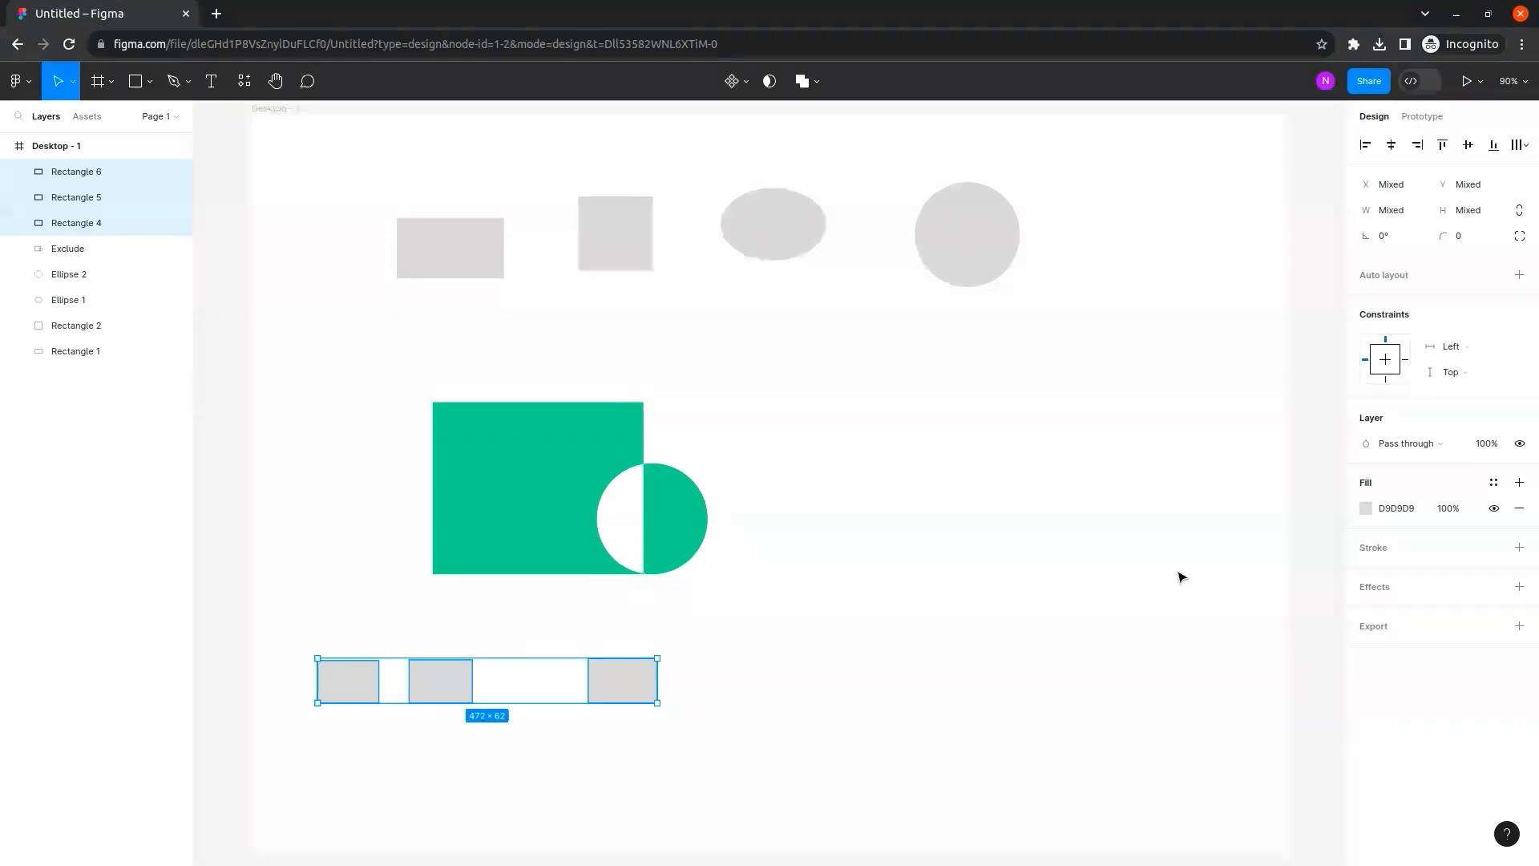
click(1529, 152)
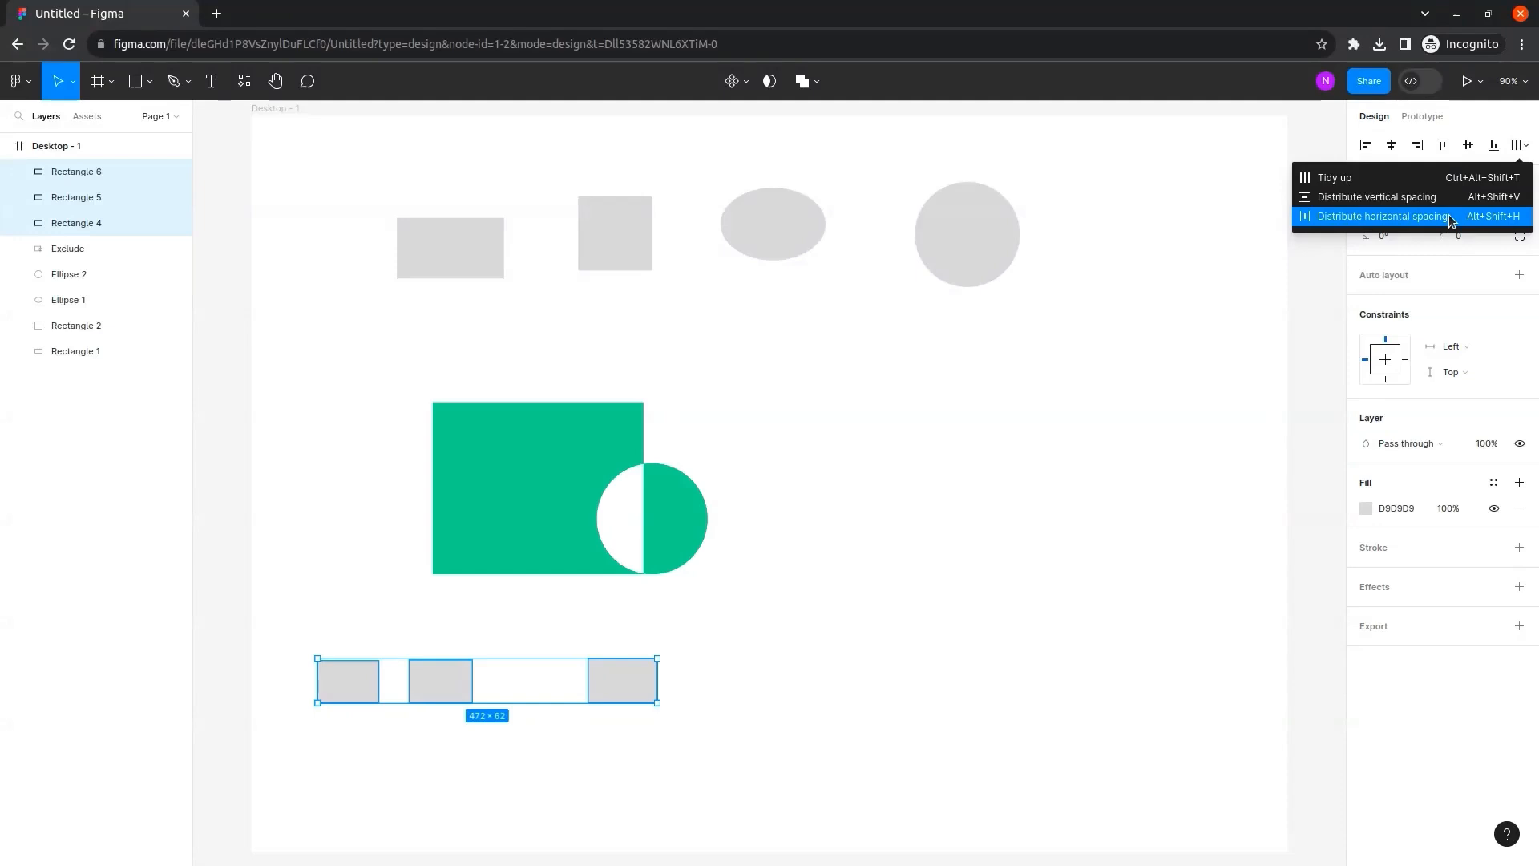
click(1450, 214)
click(903, 612)
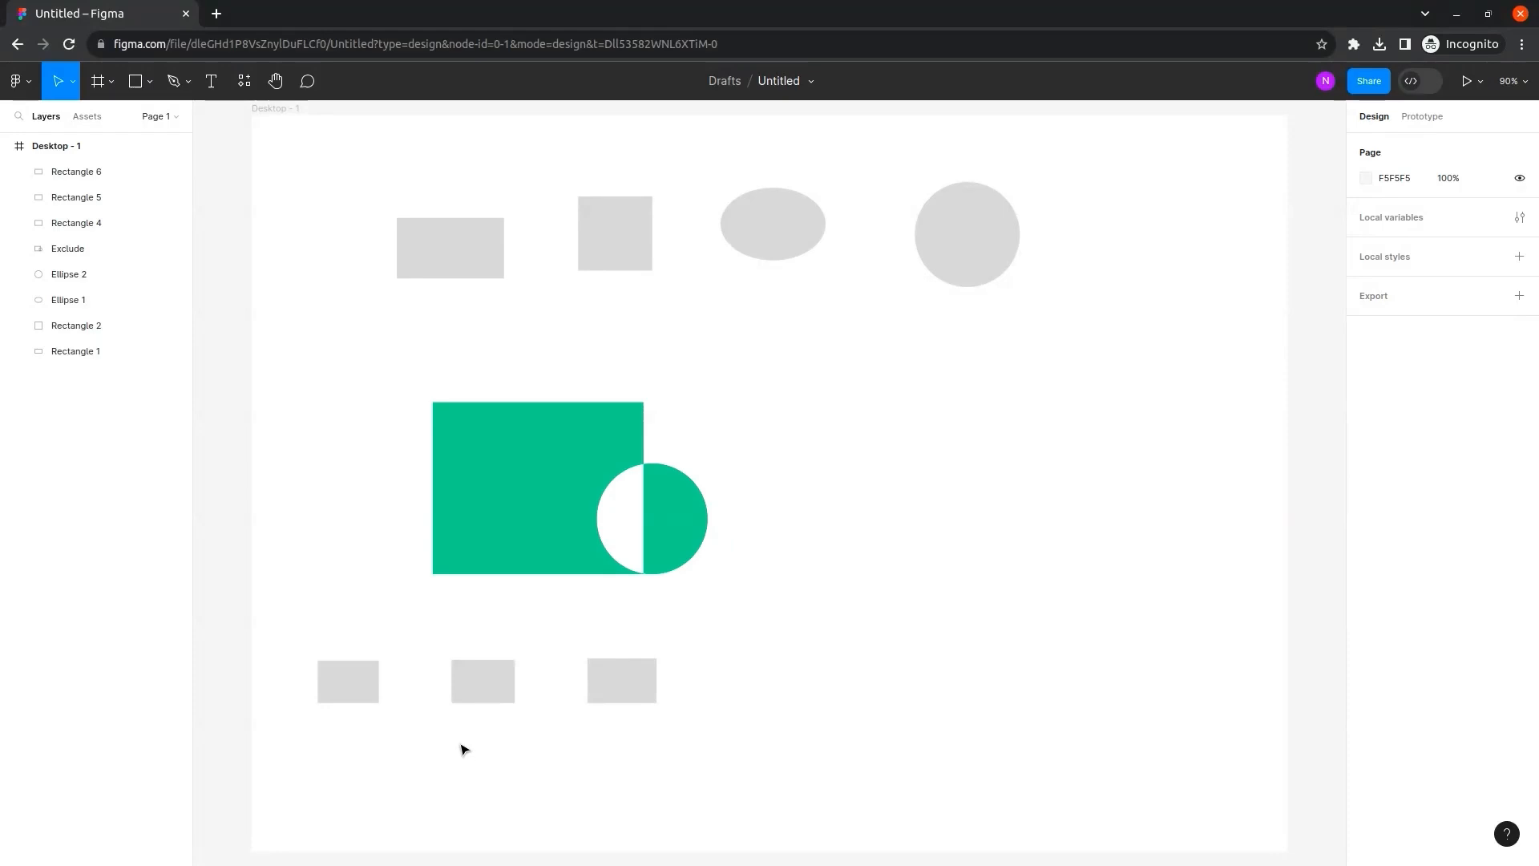
Draw three unevenly spaced rectangles in a column to the right of the row, about 98 × 55, 95 × 41 and 93 × 58.
click(136, 82)
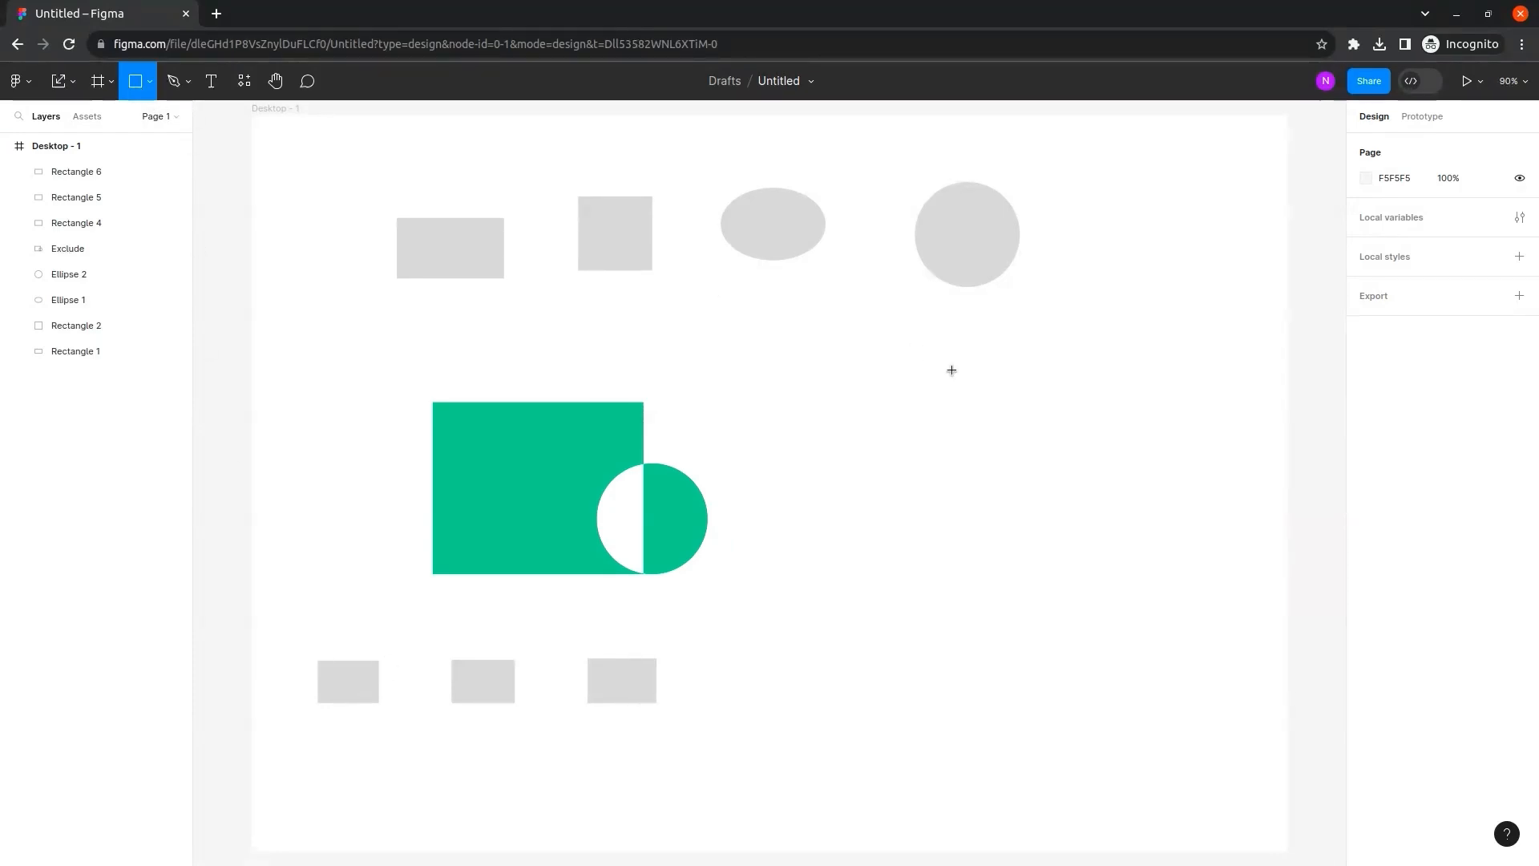
drag(795, 591, 866, 632)
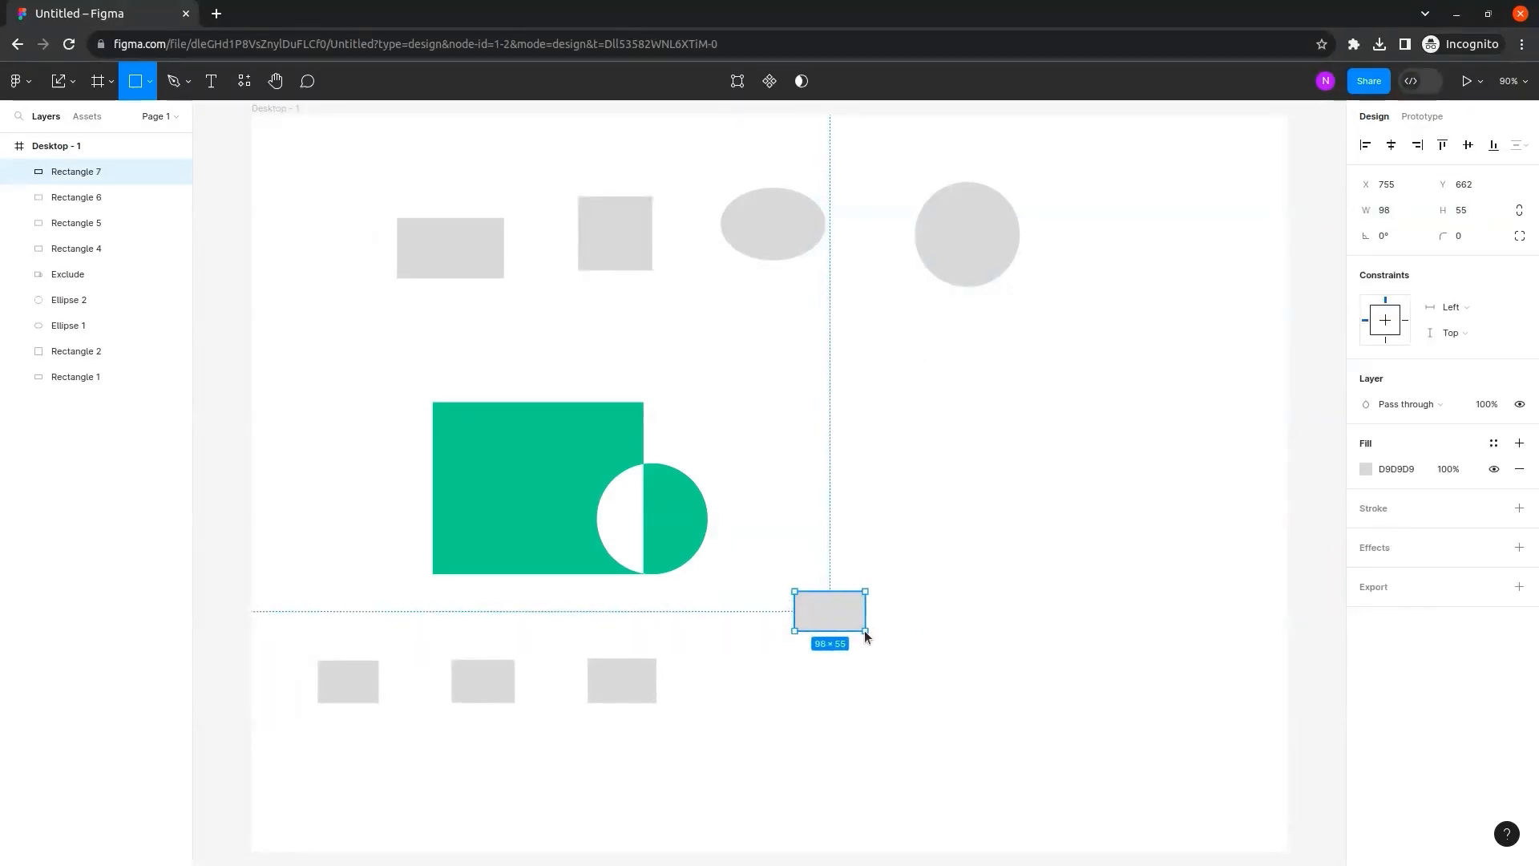
click(138, 83)
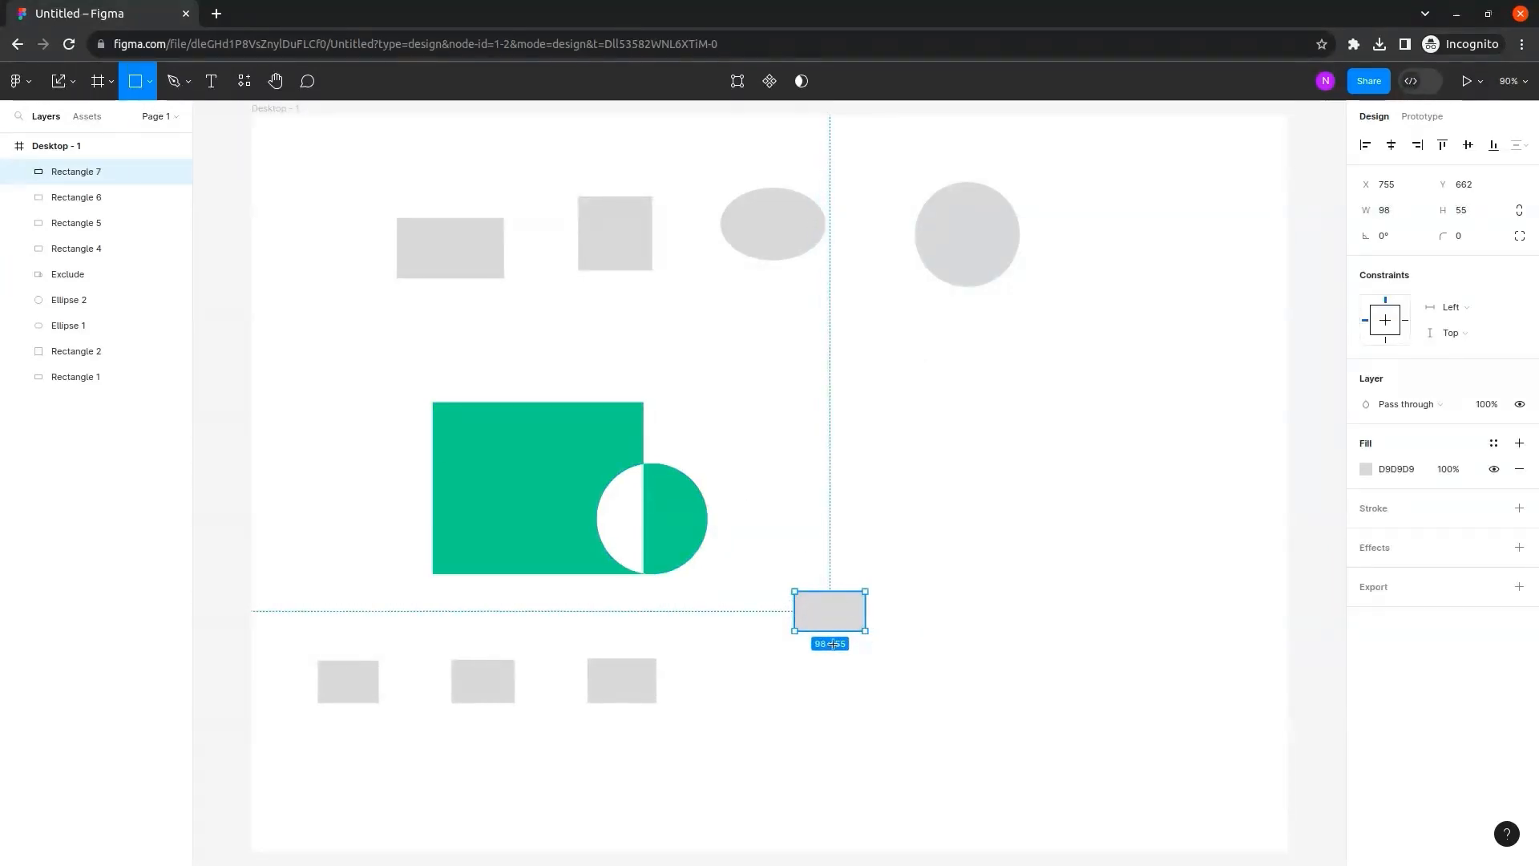
drag(796, 651, 864, 680)
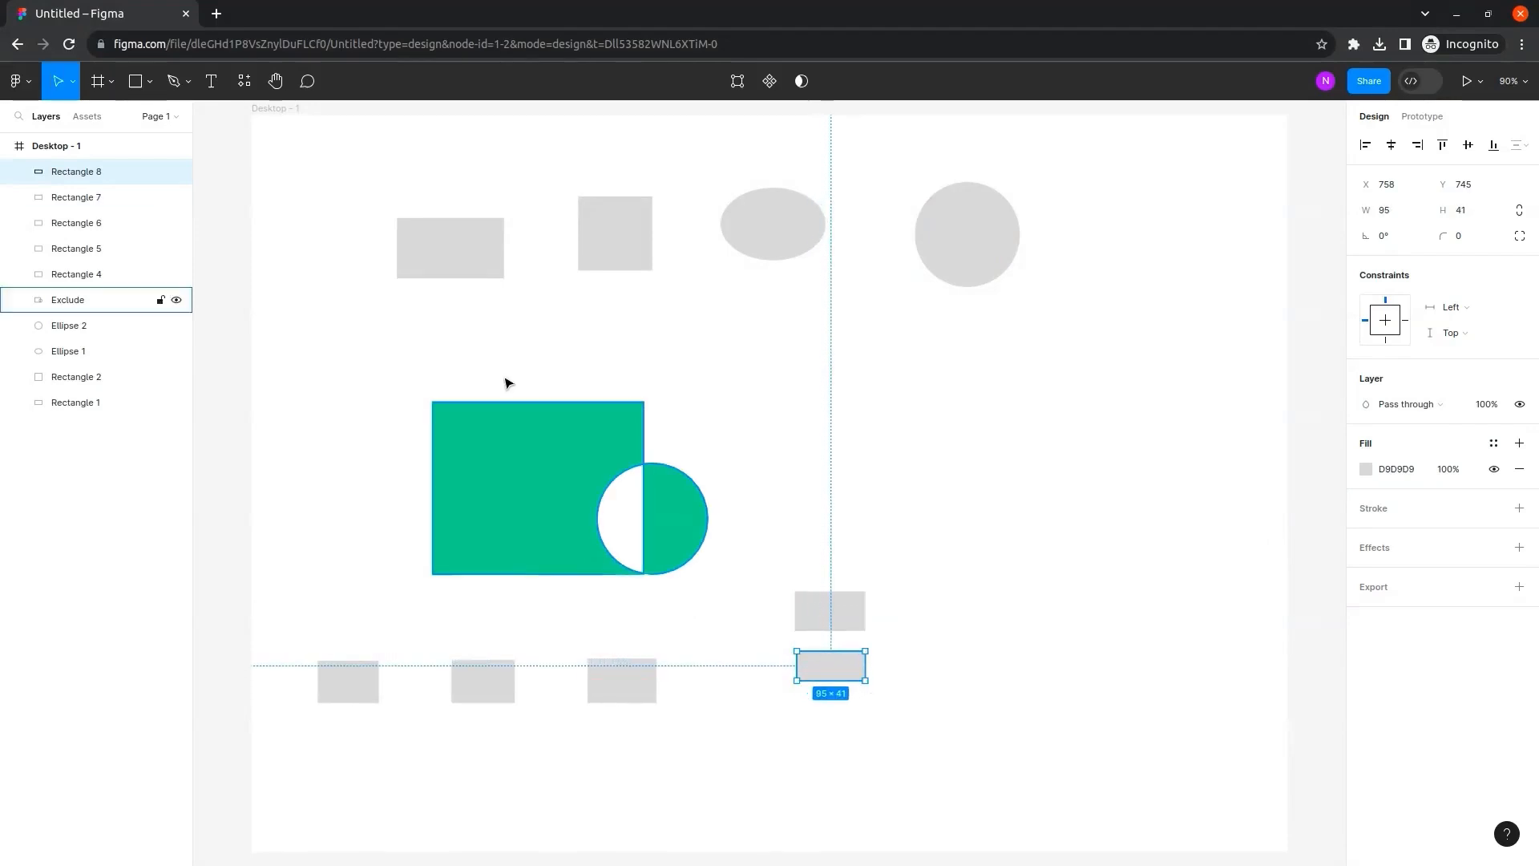
click(136, 81)
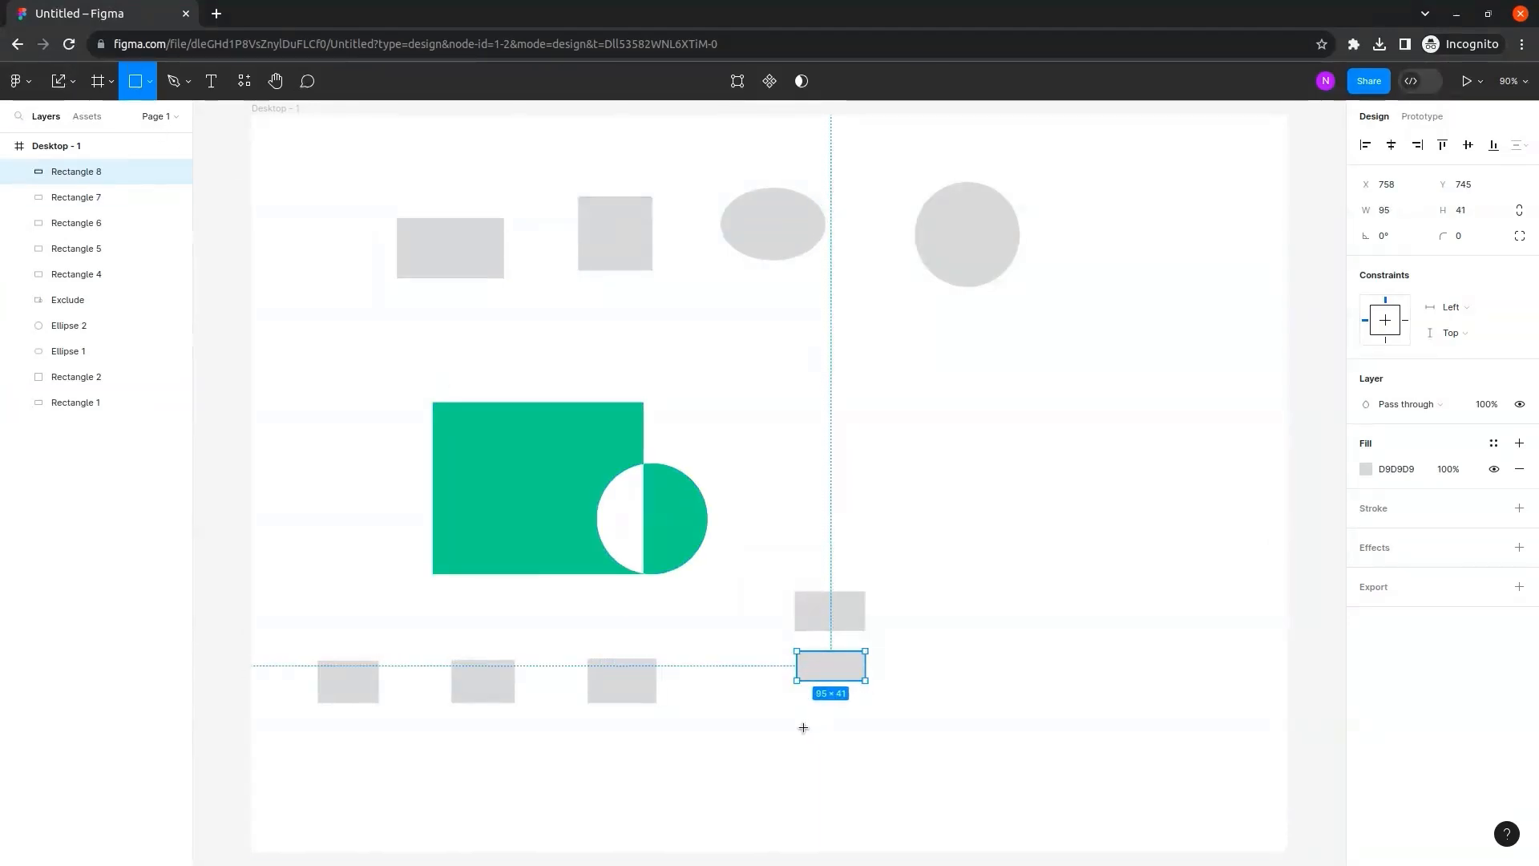
drag(802, 734, 869, 775)
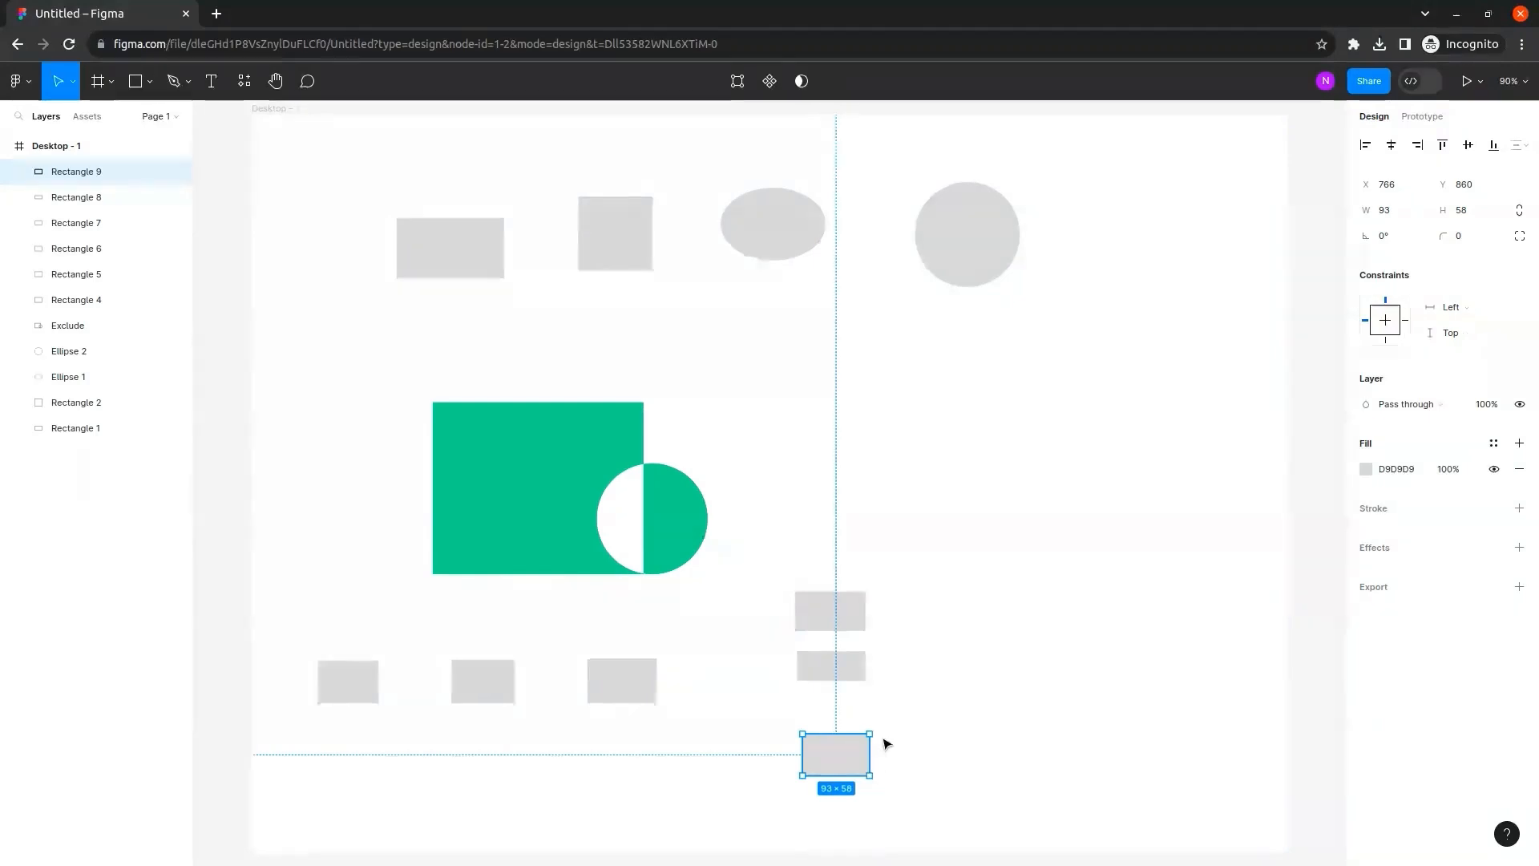
click(878, 649)
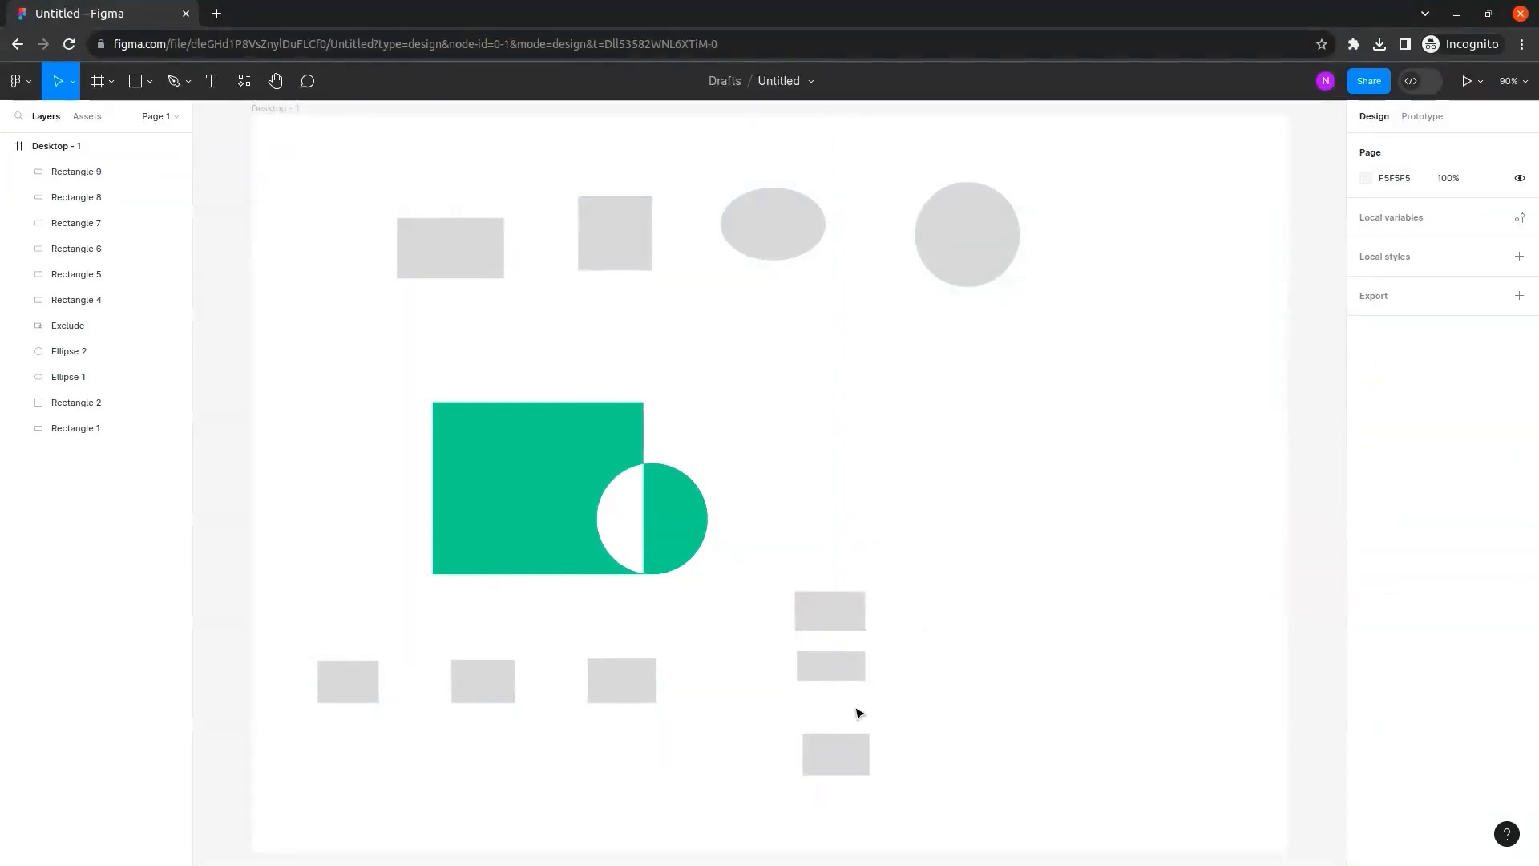
Distribute the vertical spacing of the three rectangles in the column evenly.
drag(775, 566, 906, 797)
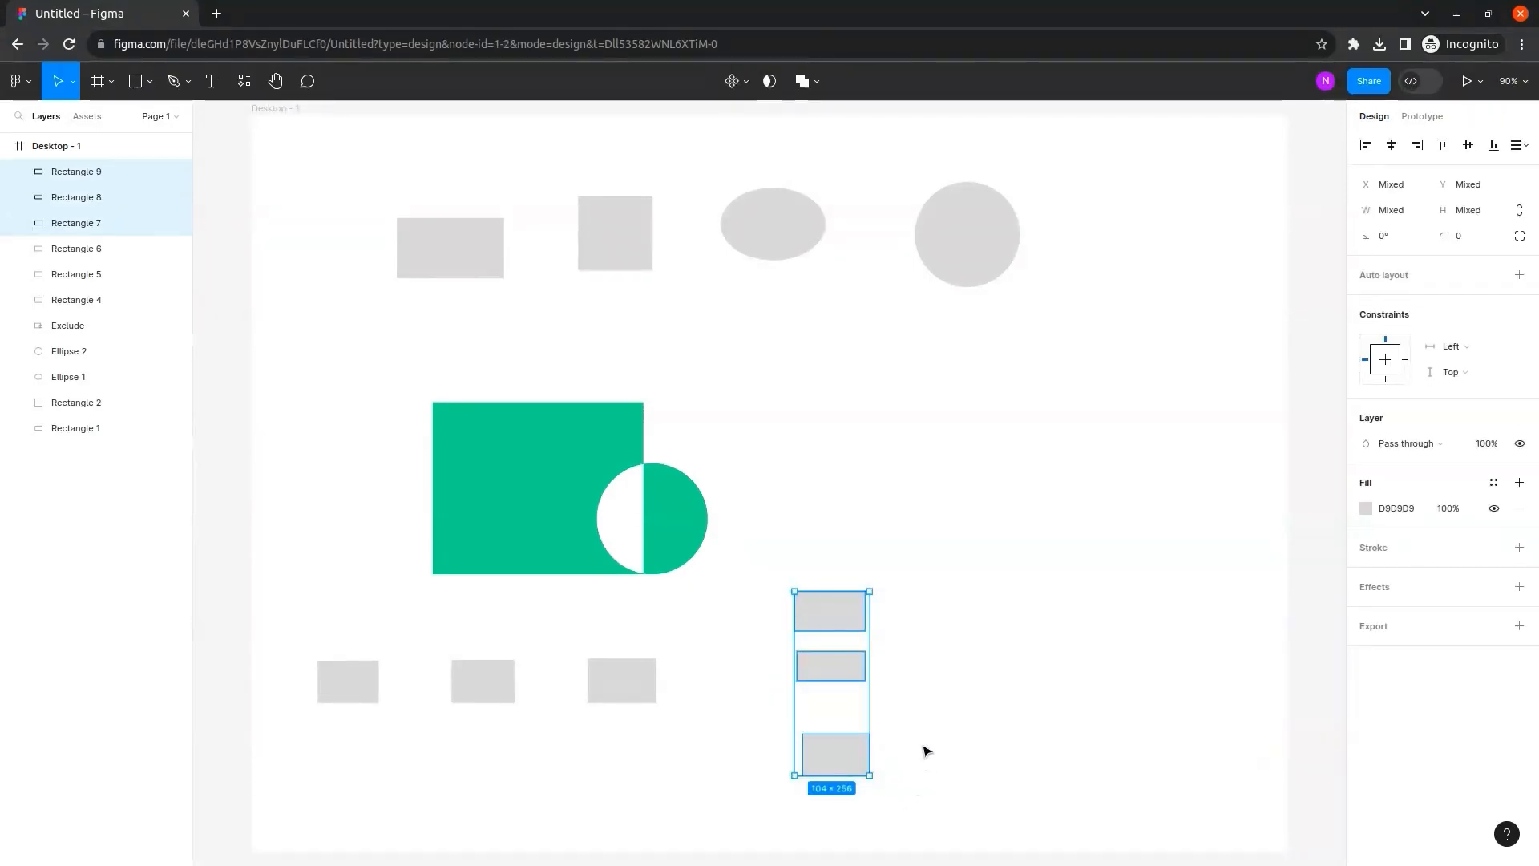
click(1527, 154)
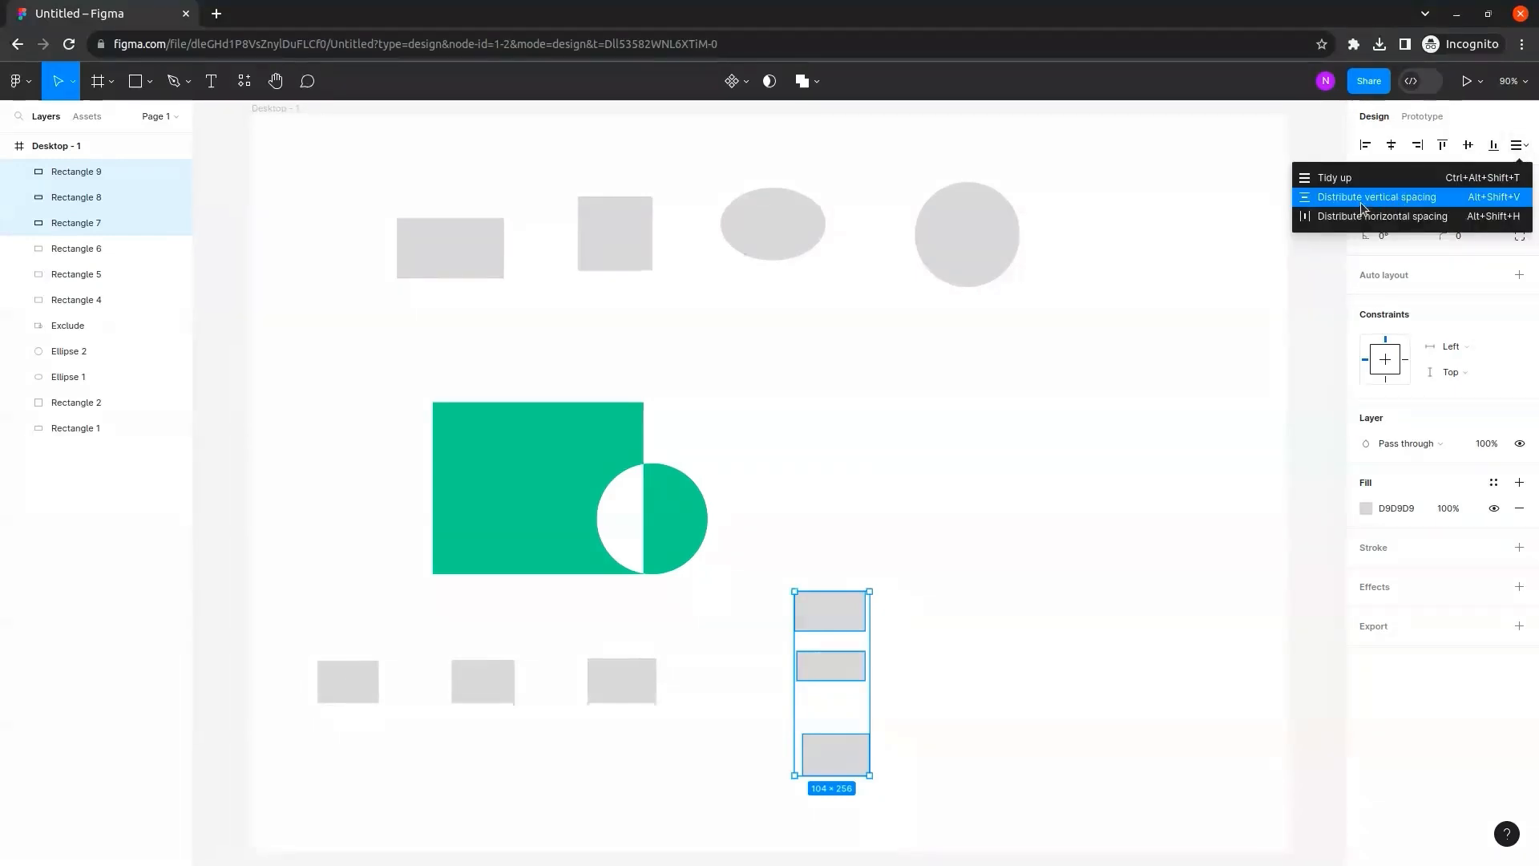
click(1436, 197)
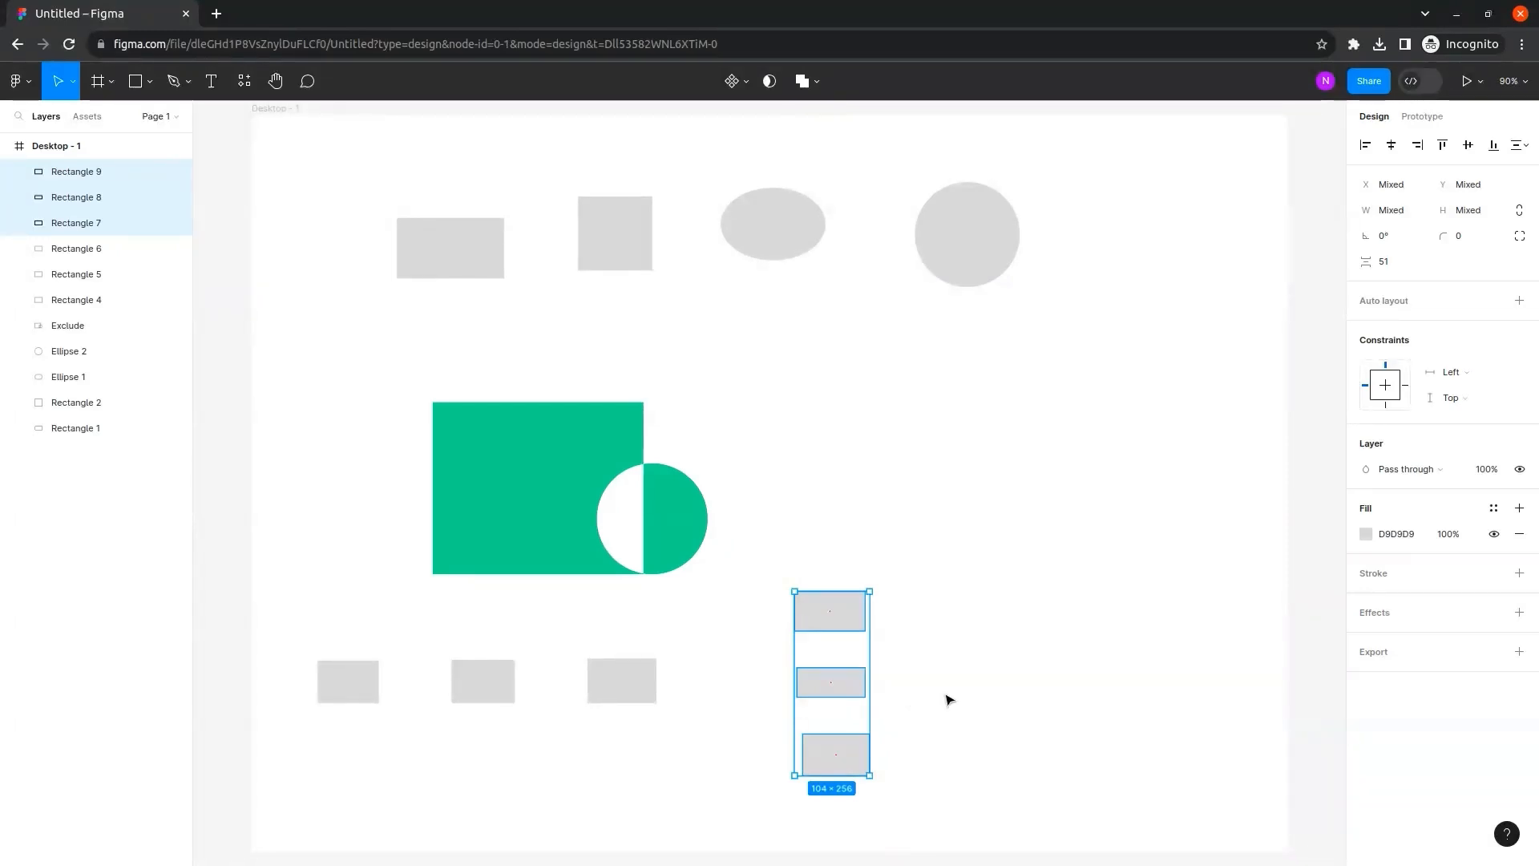
click(948, 700)
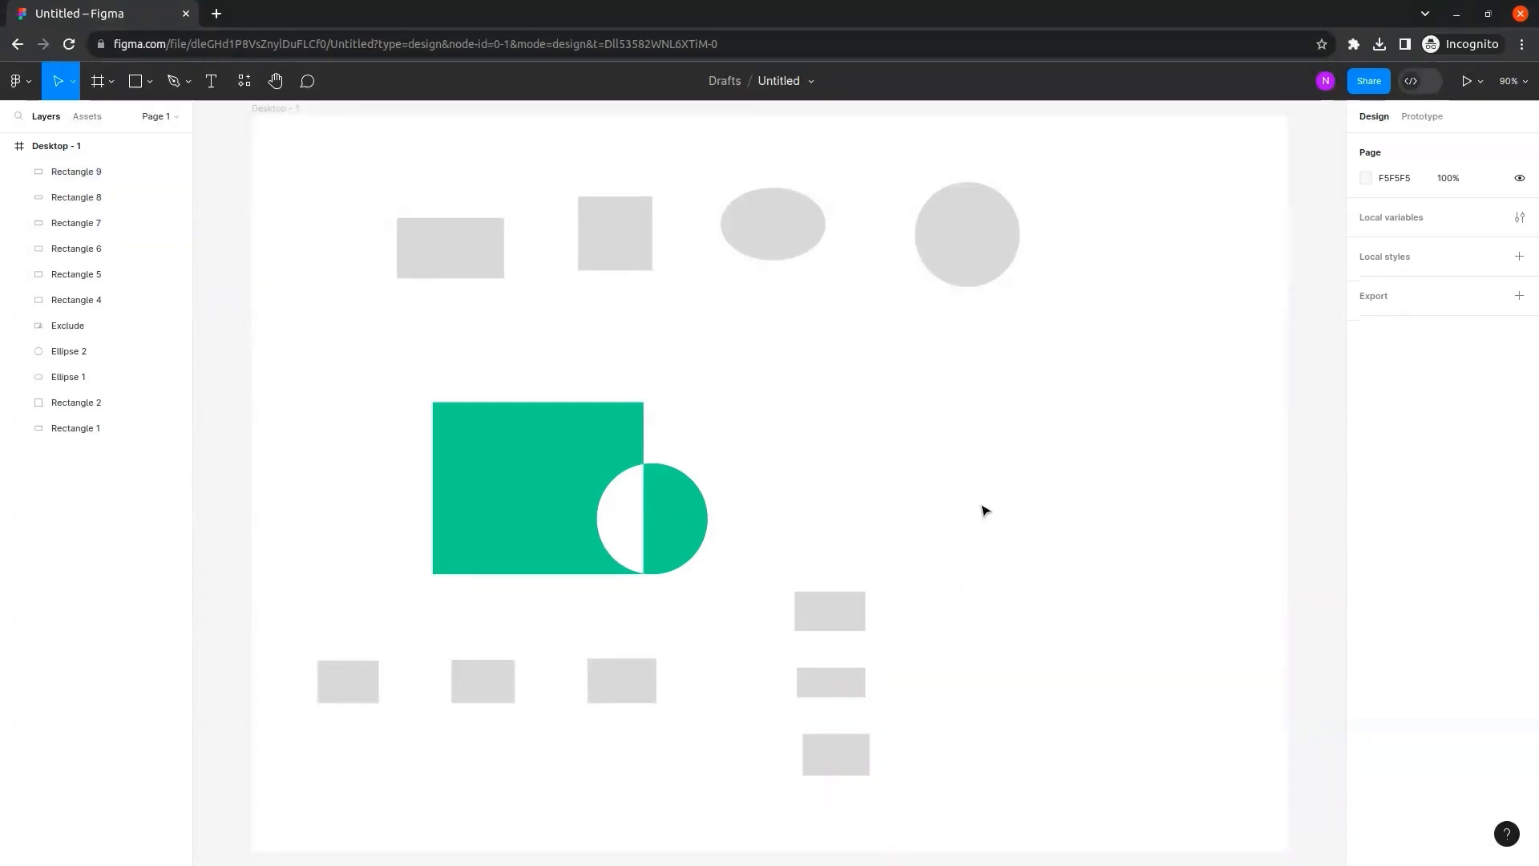
Draw a rectangle about 204 × 176 in the empty area to the right of the green shape.
click(150, 81)
click(146, 121)
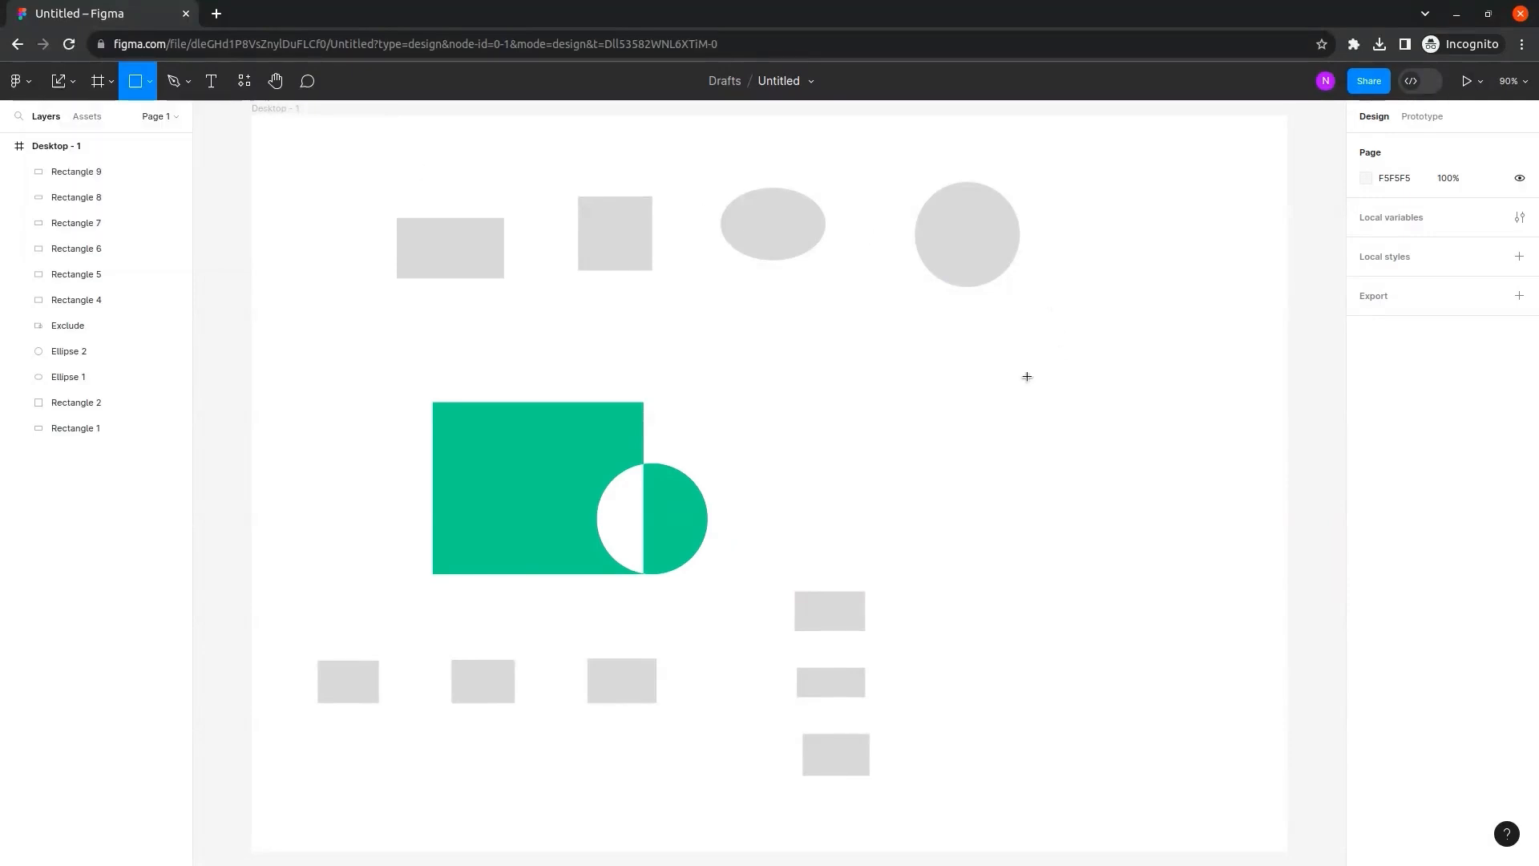
drag(934, 368, 1080, 494)
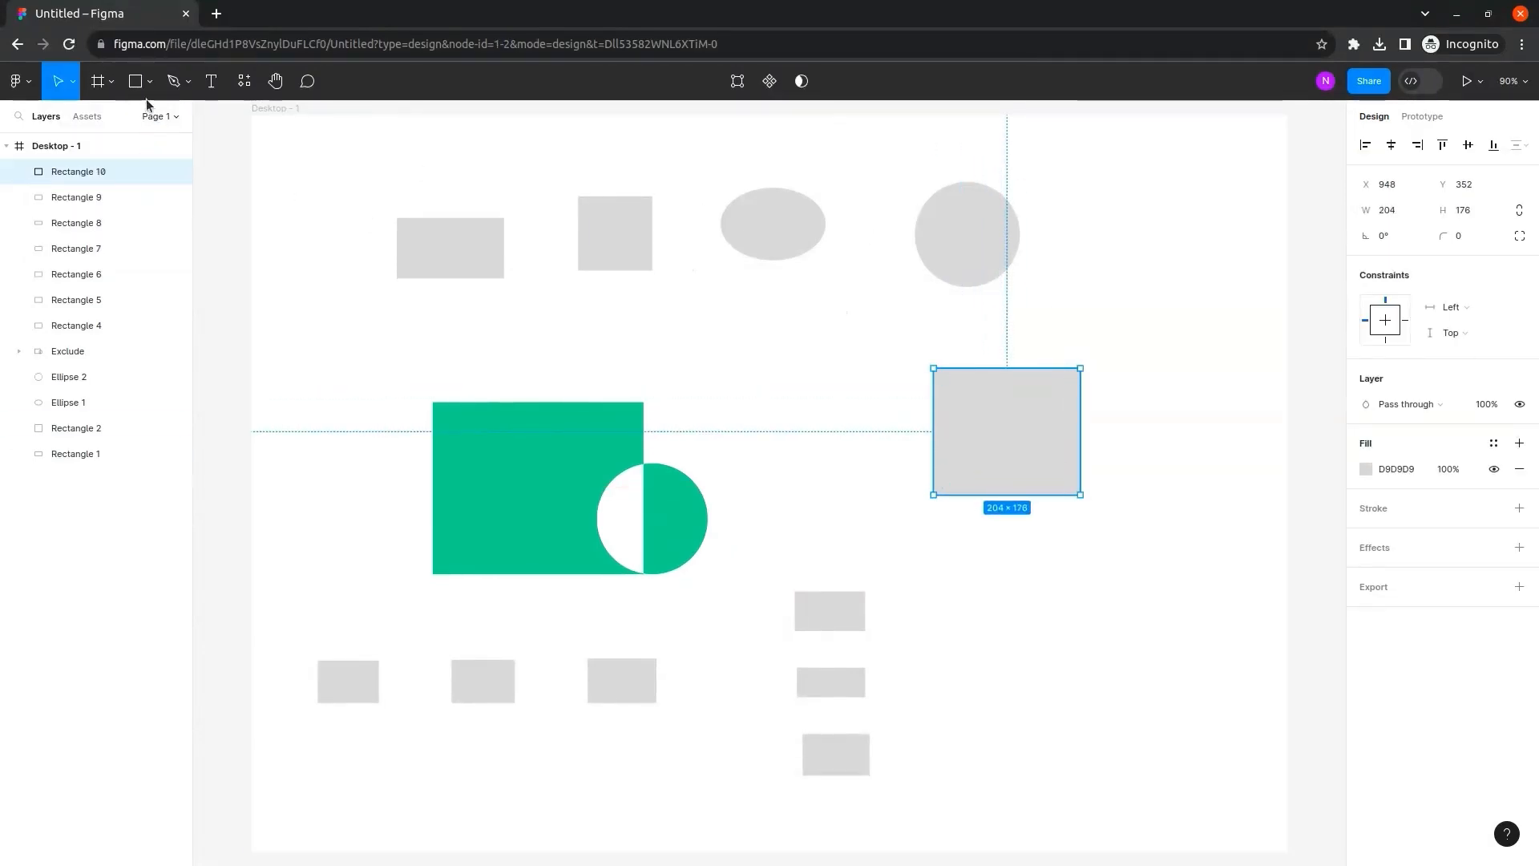
Add the text "Hello World" just below the new large rectangle.
click(210, 81)
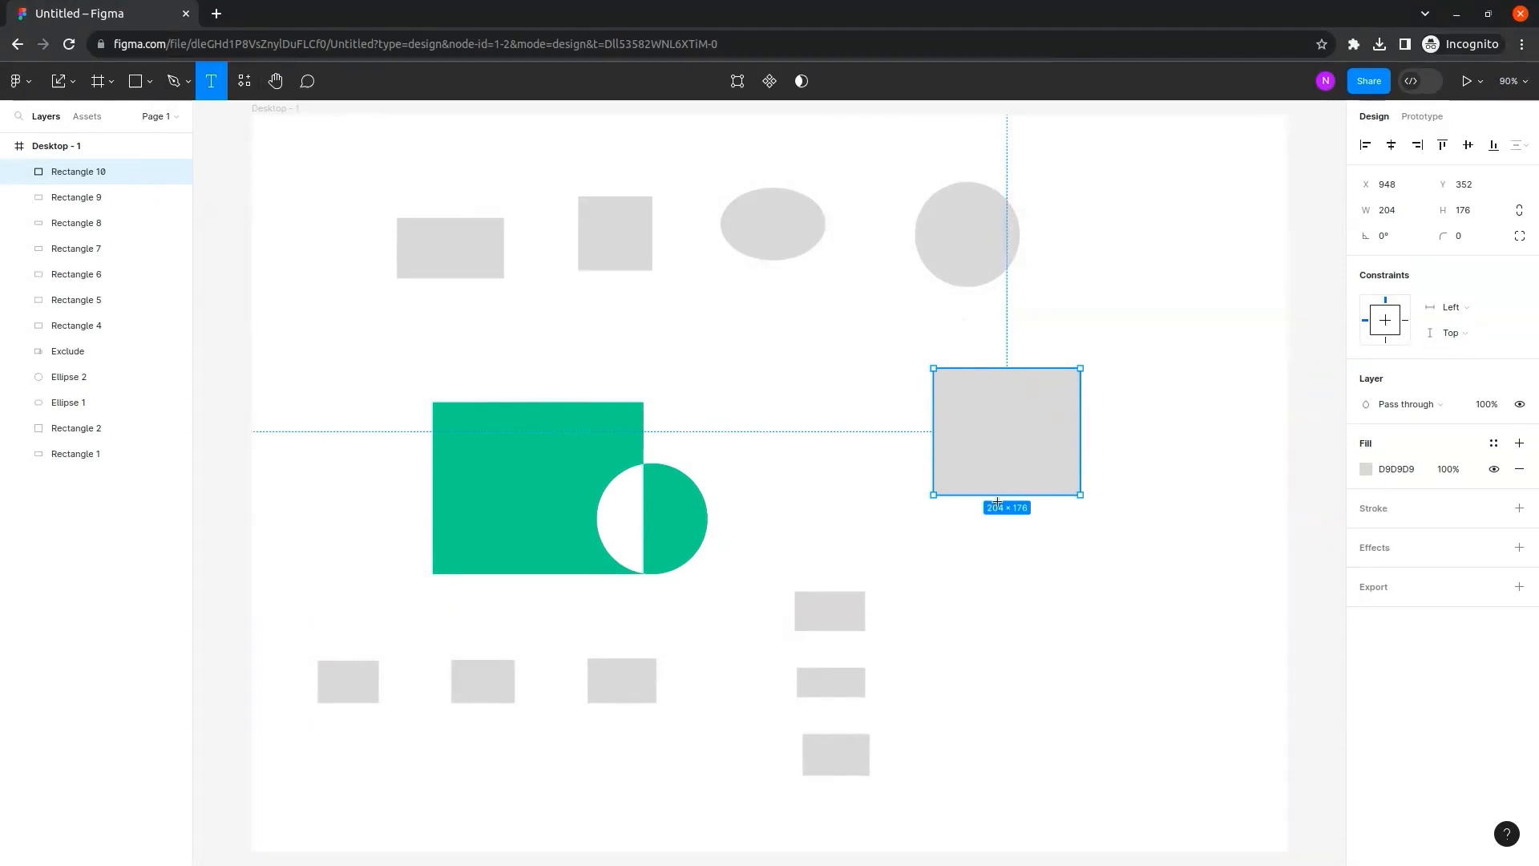
click(940, 525)
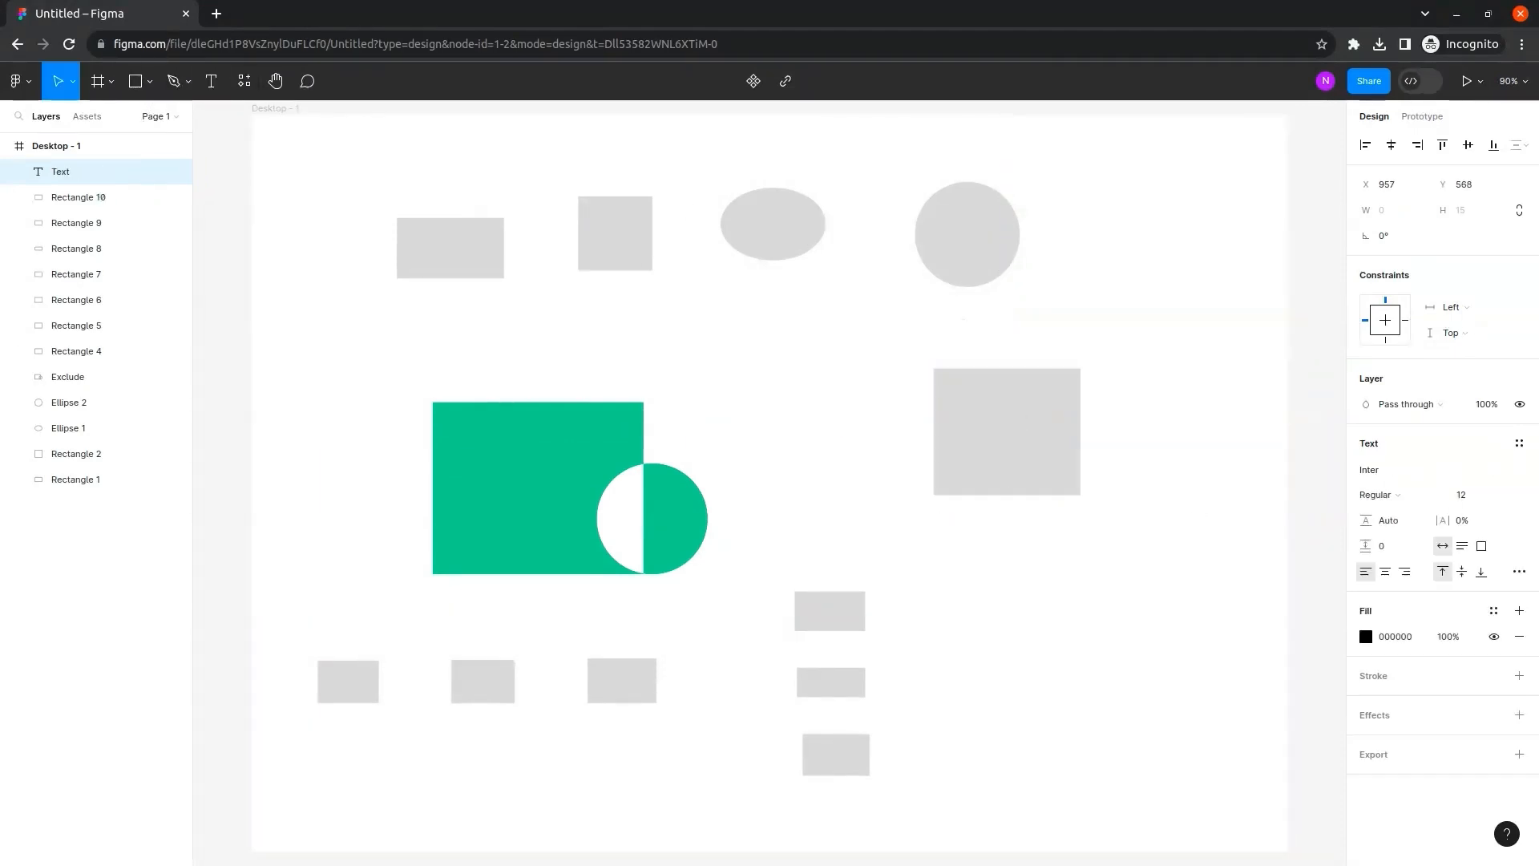
text(Hello World)
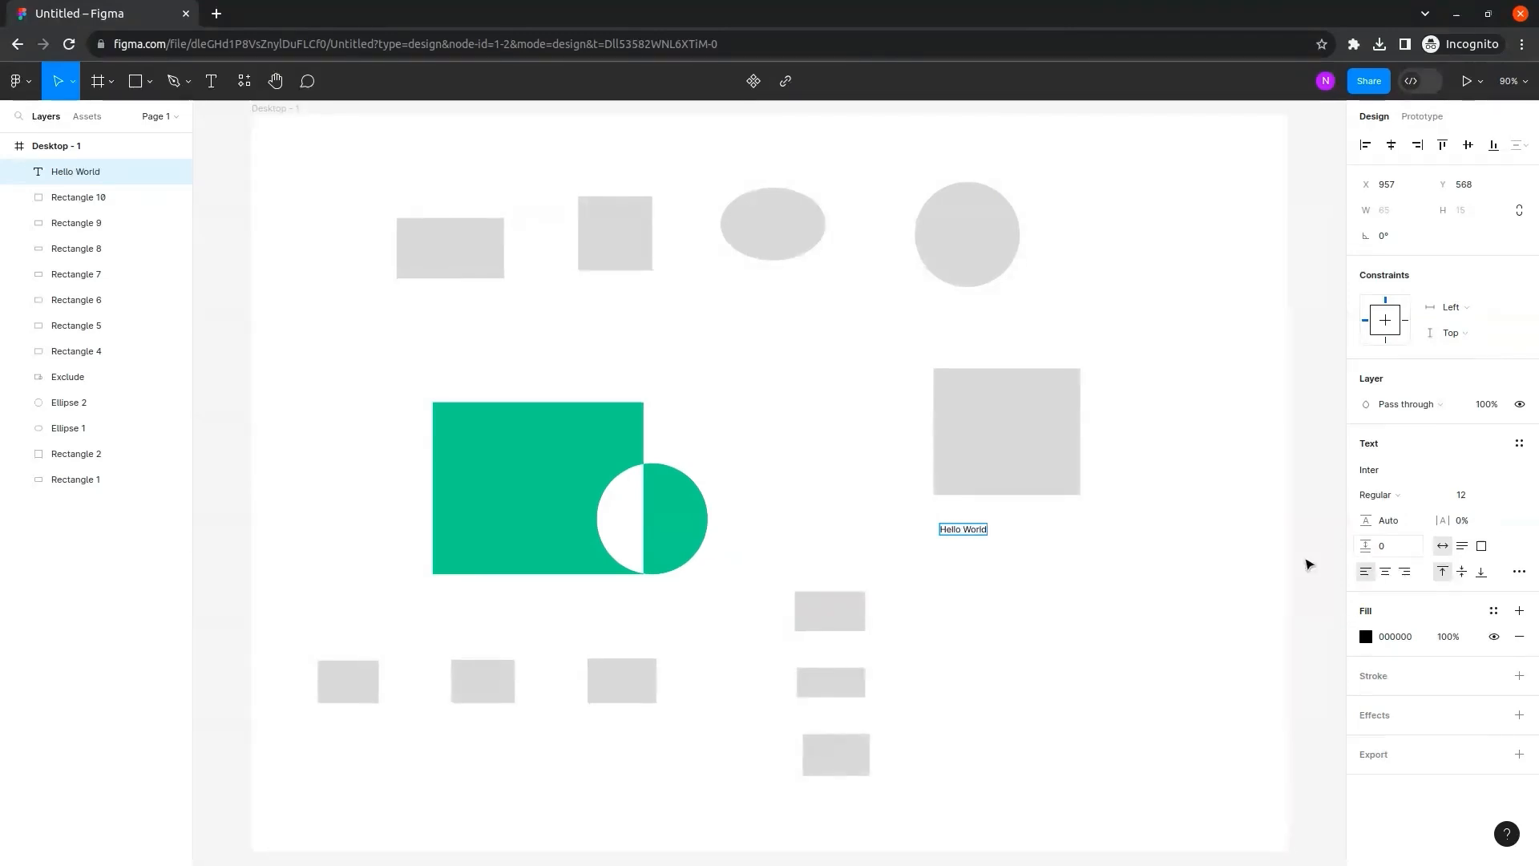
key(Escape)
click(864, 362)
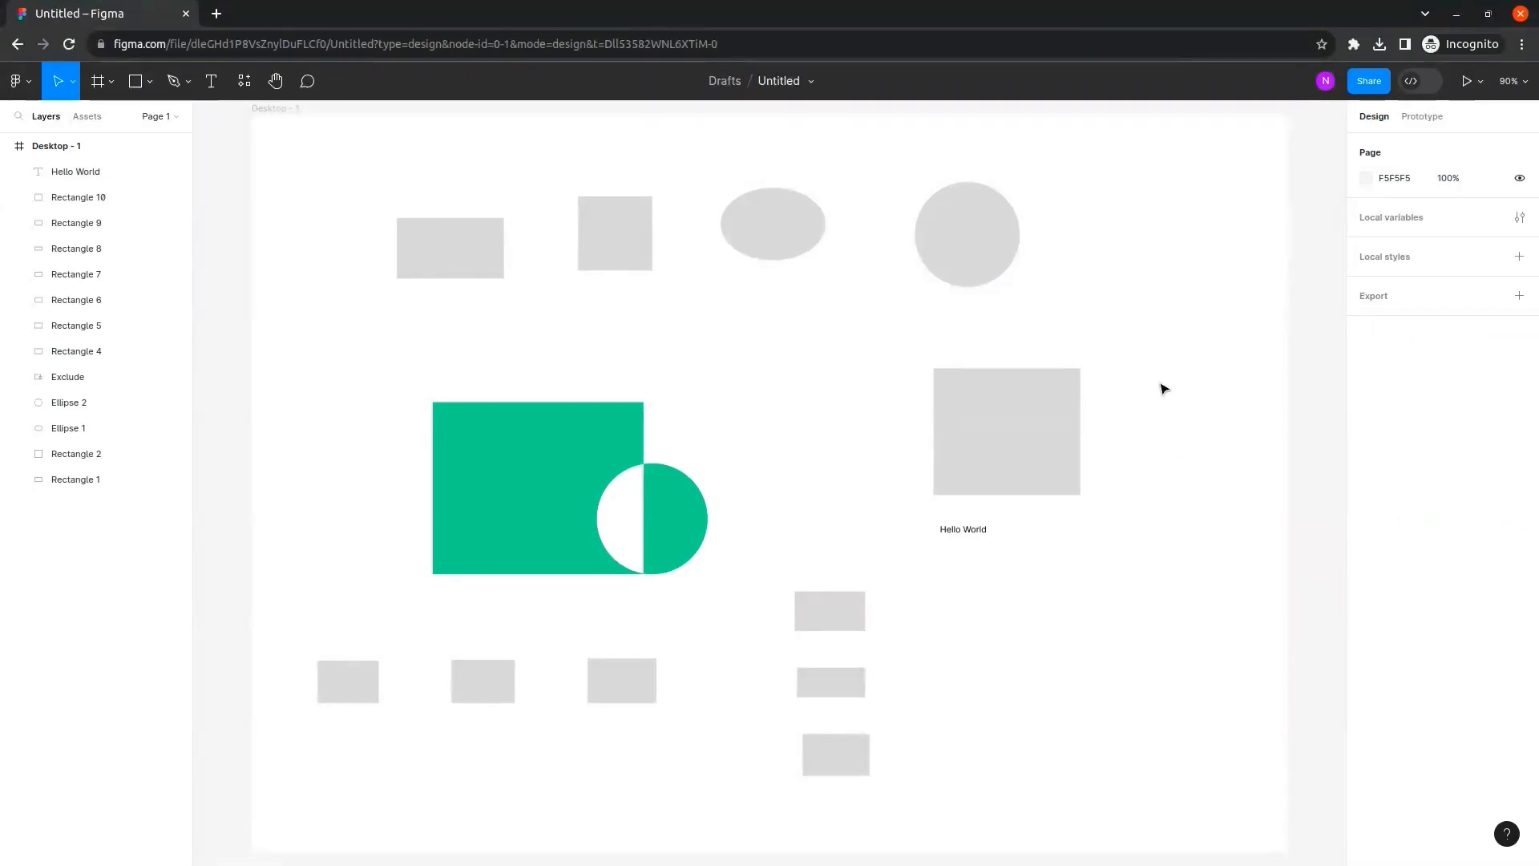
Set the font size of the "Hello World" text to 20.
drag(864, 343, 1185, 551)
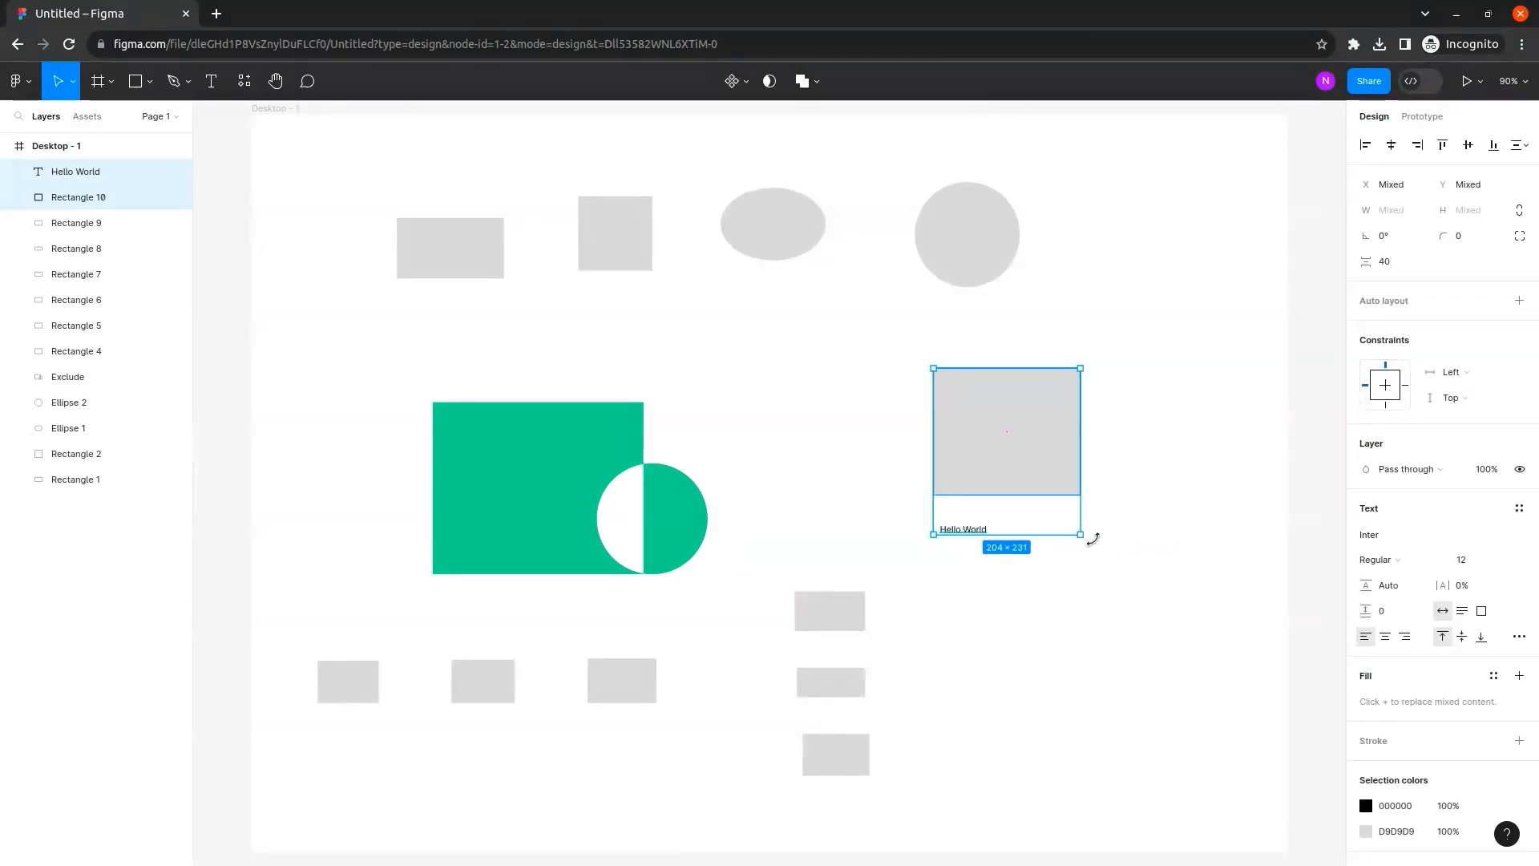
click(1172, 488)
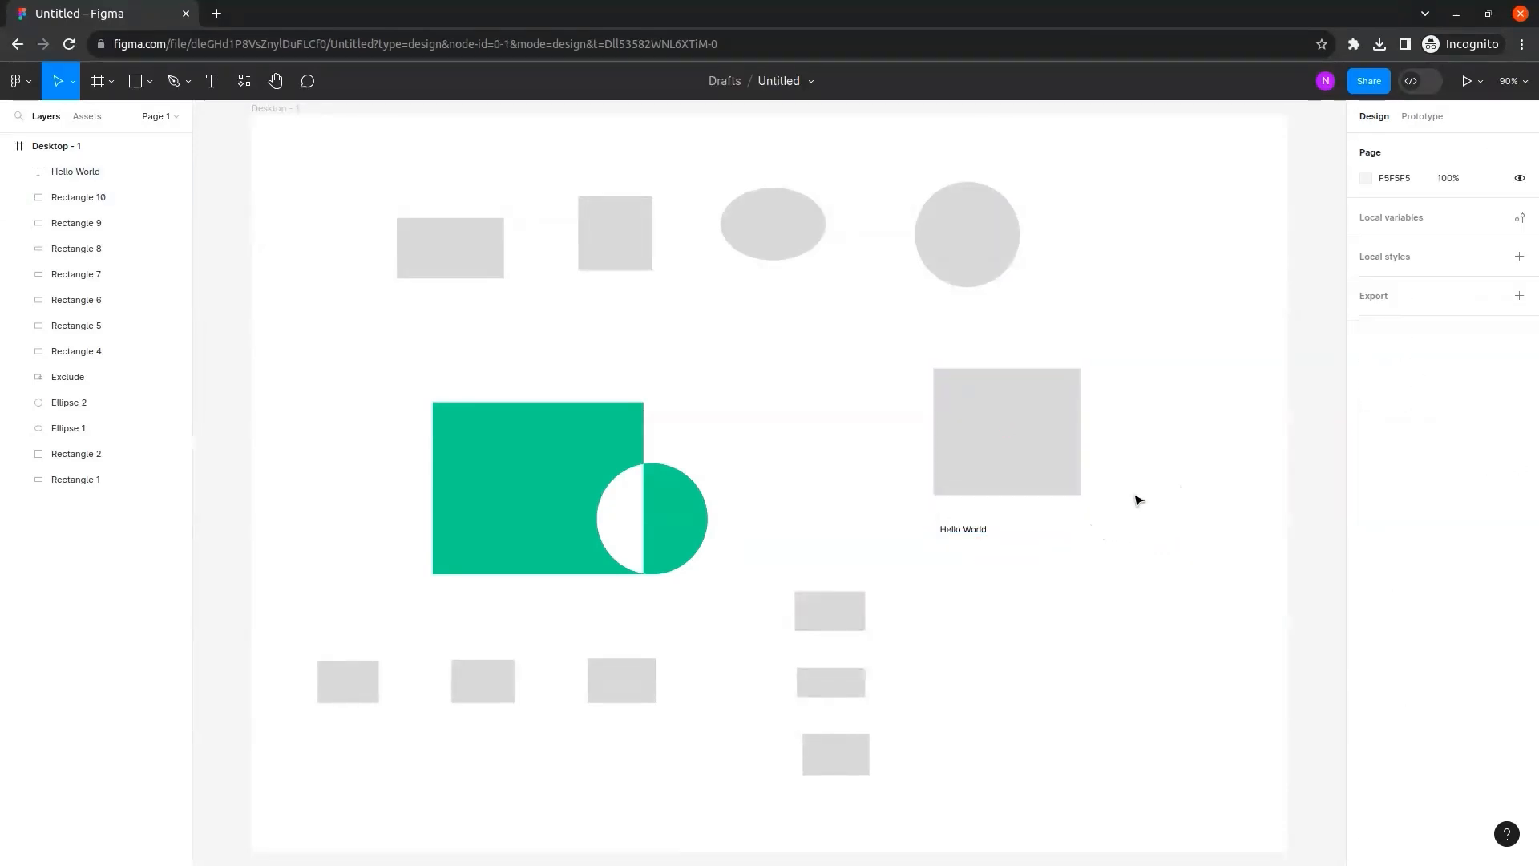
double_click(966, 529)
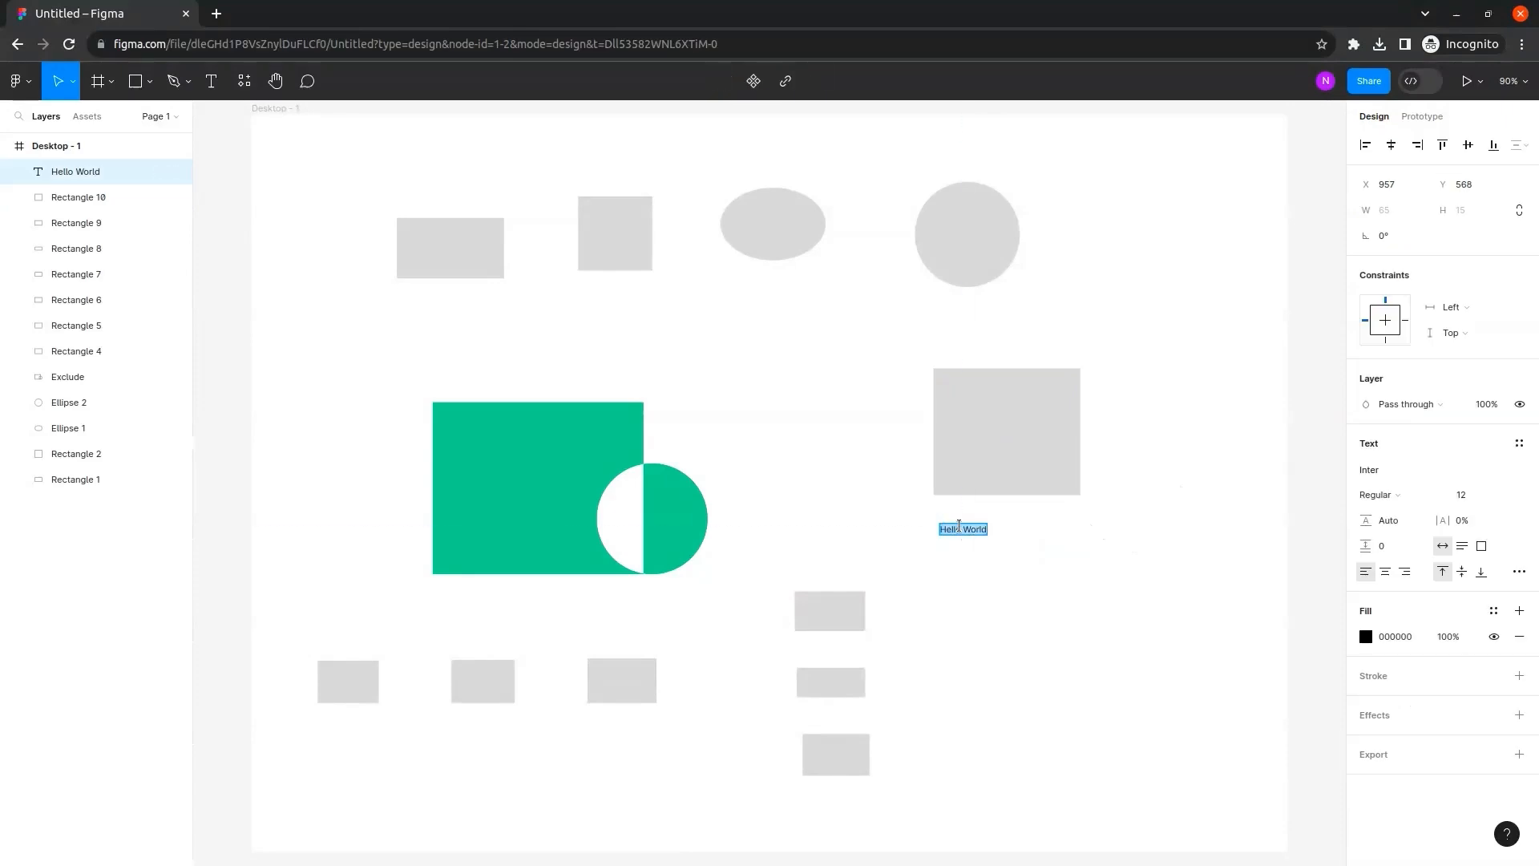
click(1503, 497)
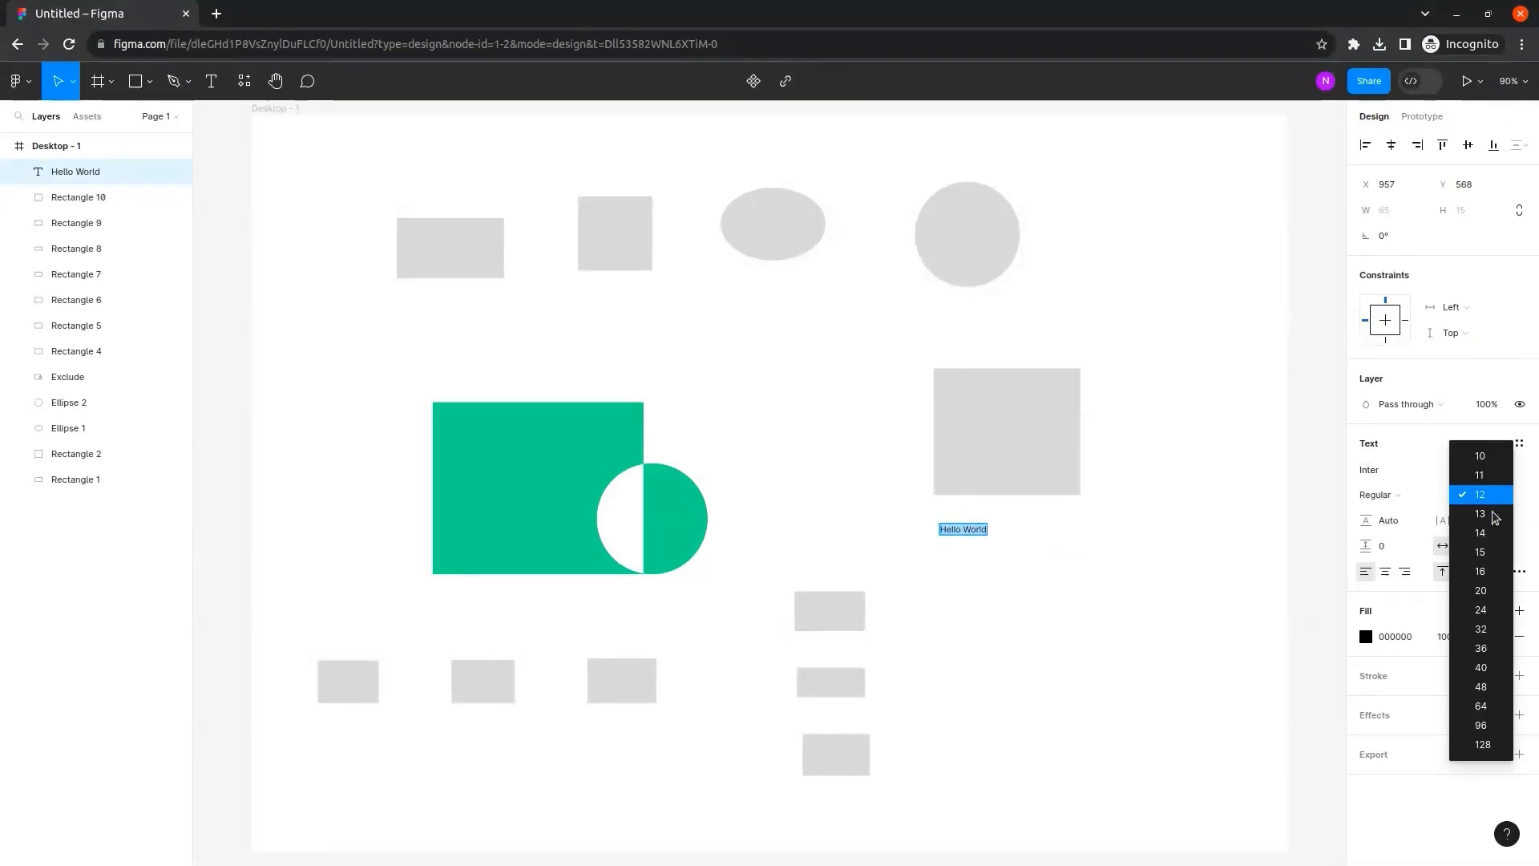
click(1489, 594)
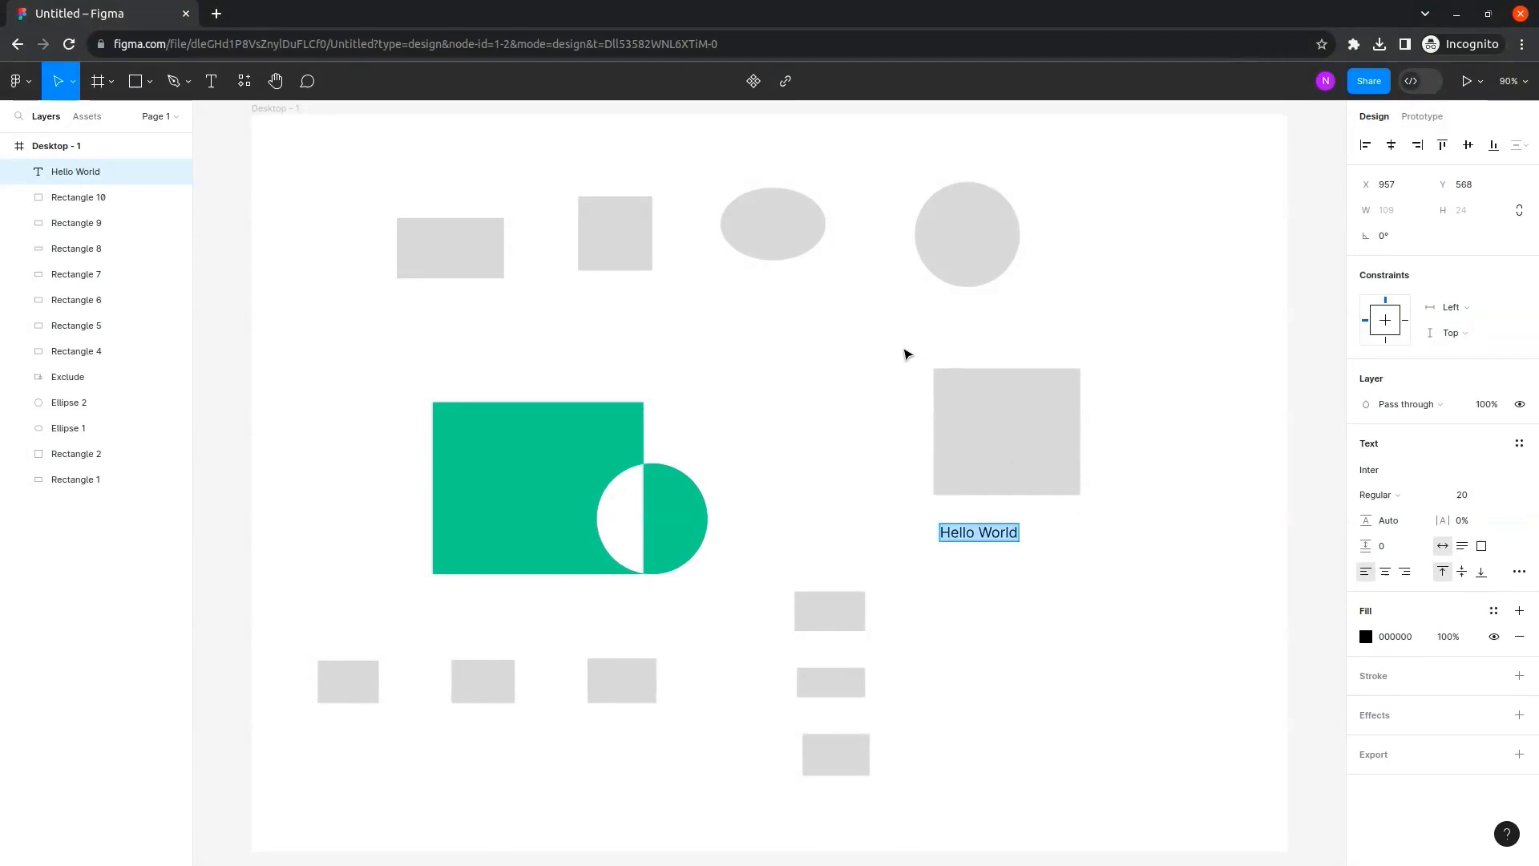
key(Escape)
Select the large rectangle with its "Hello World" text and resize them together to about 220 × 249.
drag(1152, 550, 917, 350)
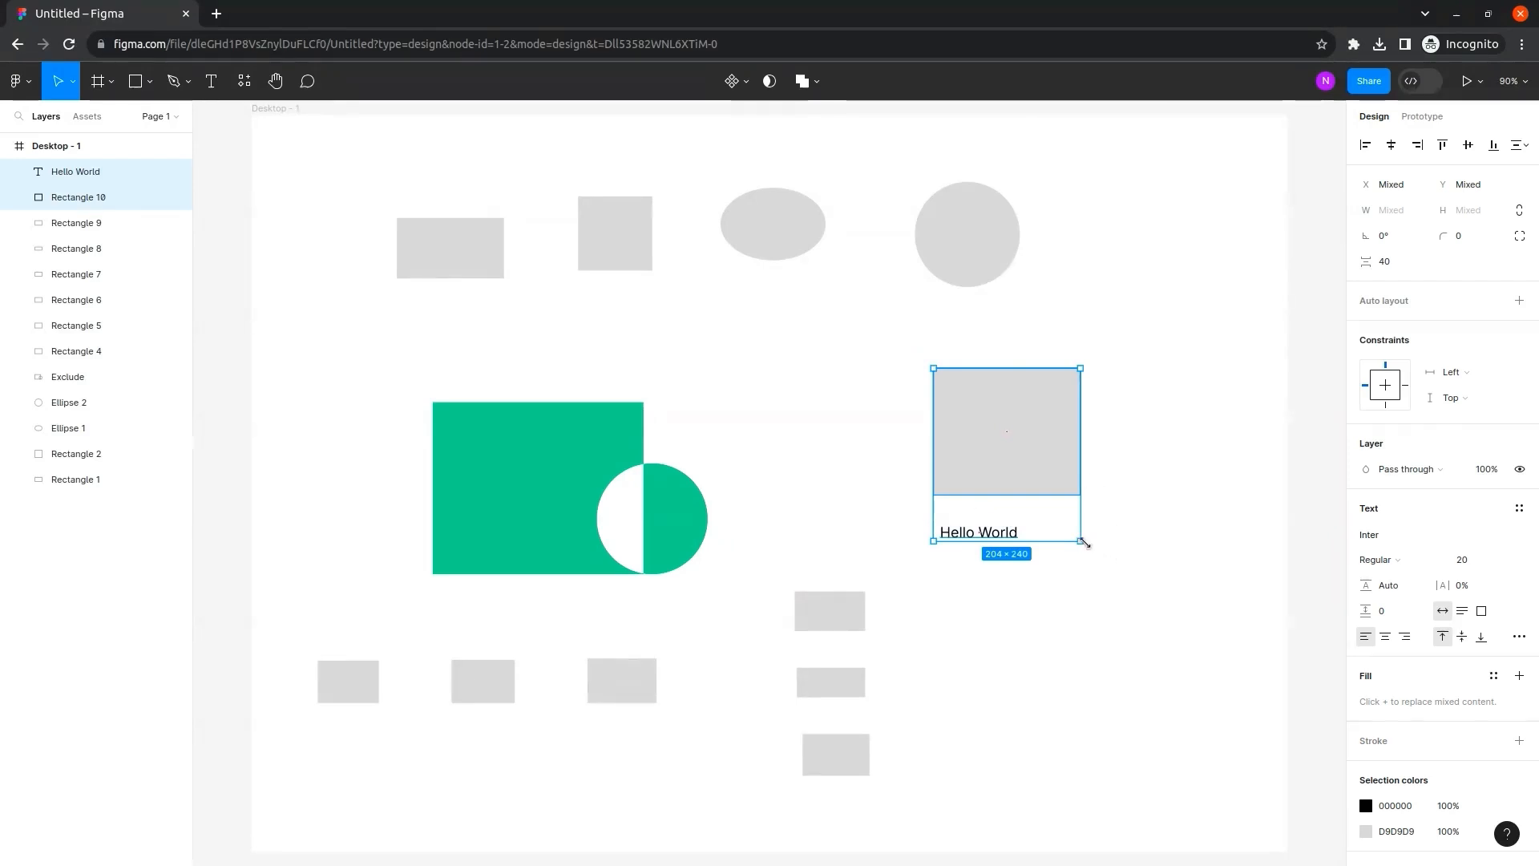
drag(1064, 530, 1092, 548)
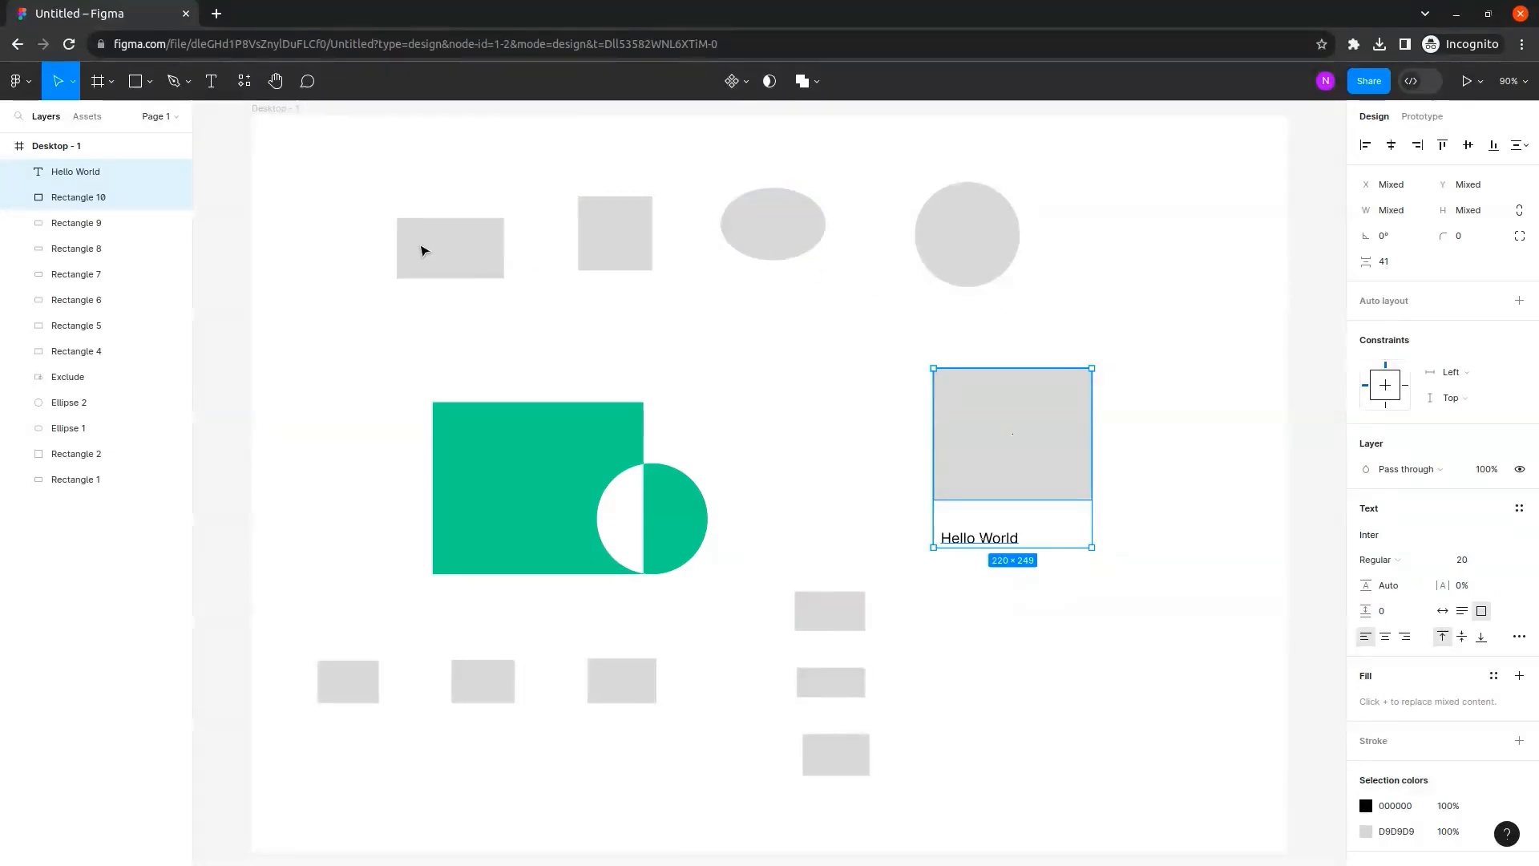
Scale the rectangle and "Hello World" text together with the Scale tool, down to about 148 × 167 and up again.
click(76, 83)
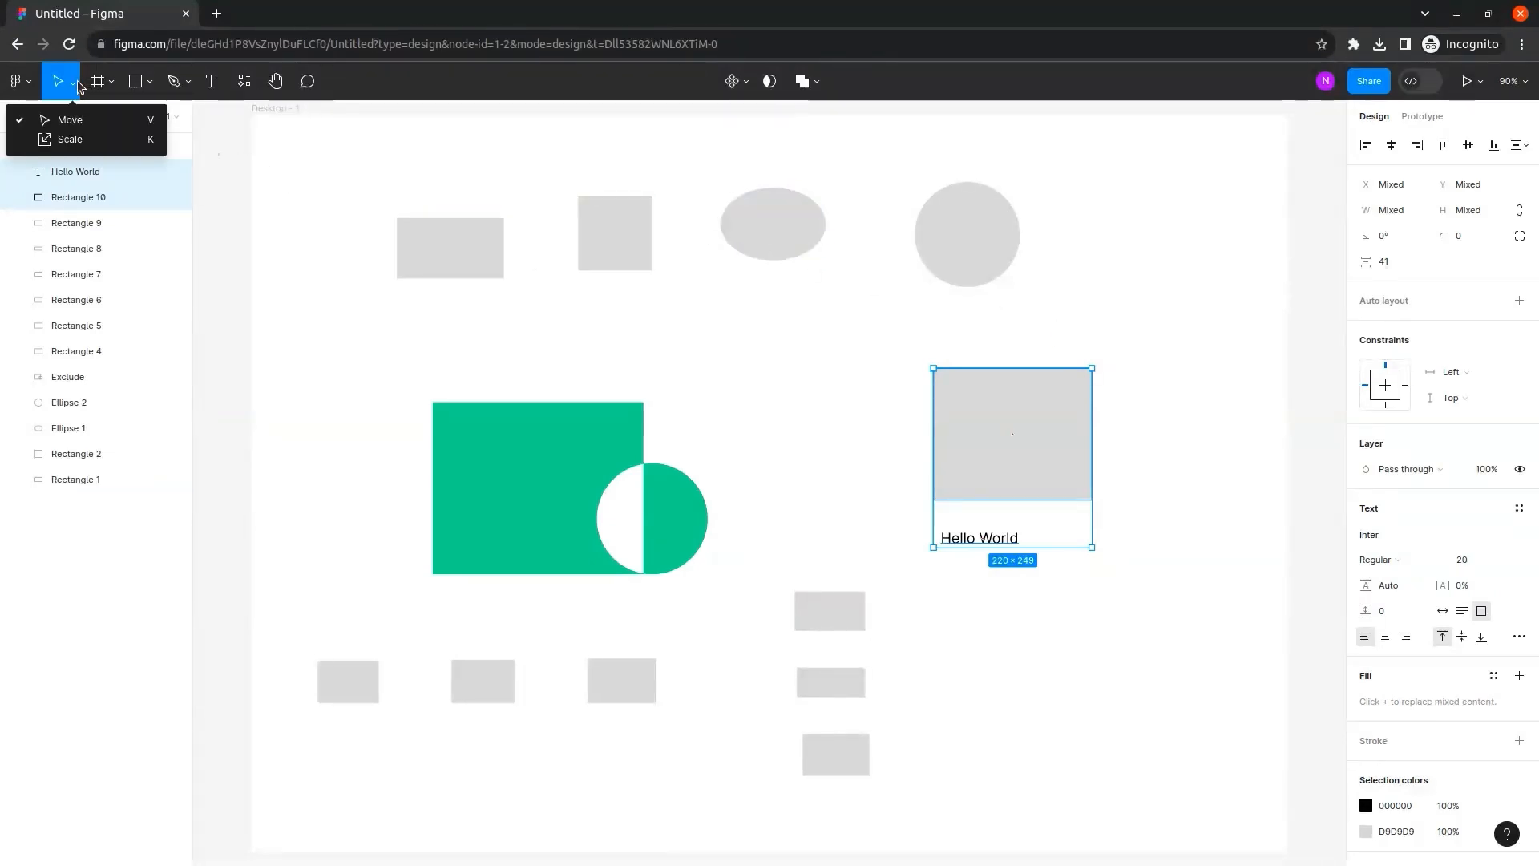
click(97, 143)
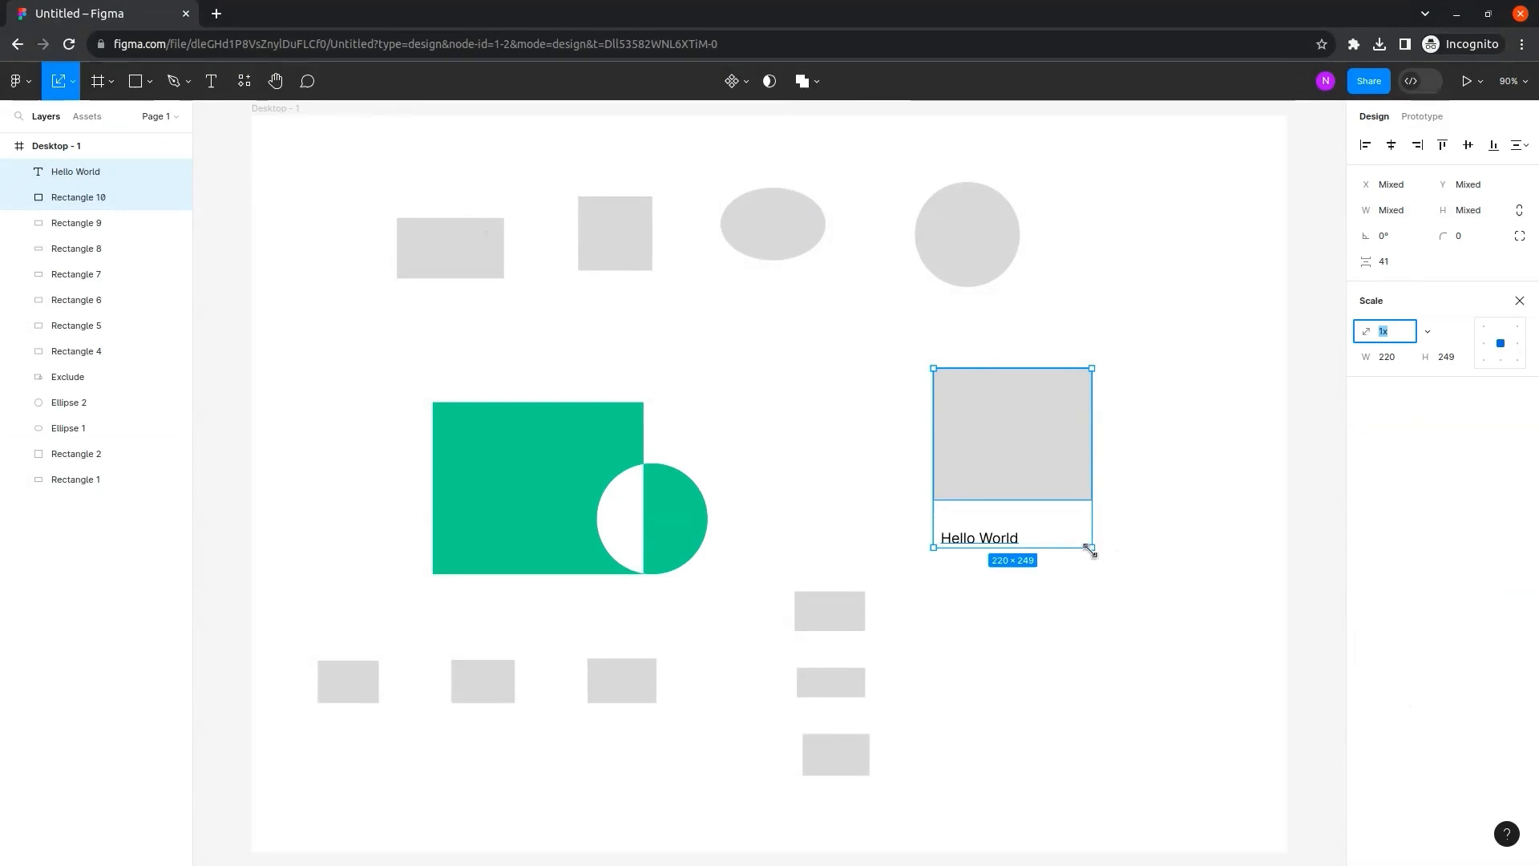
drag(1090, 545, 1002, 490)
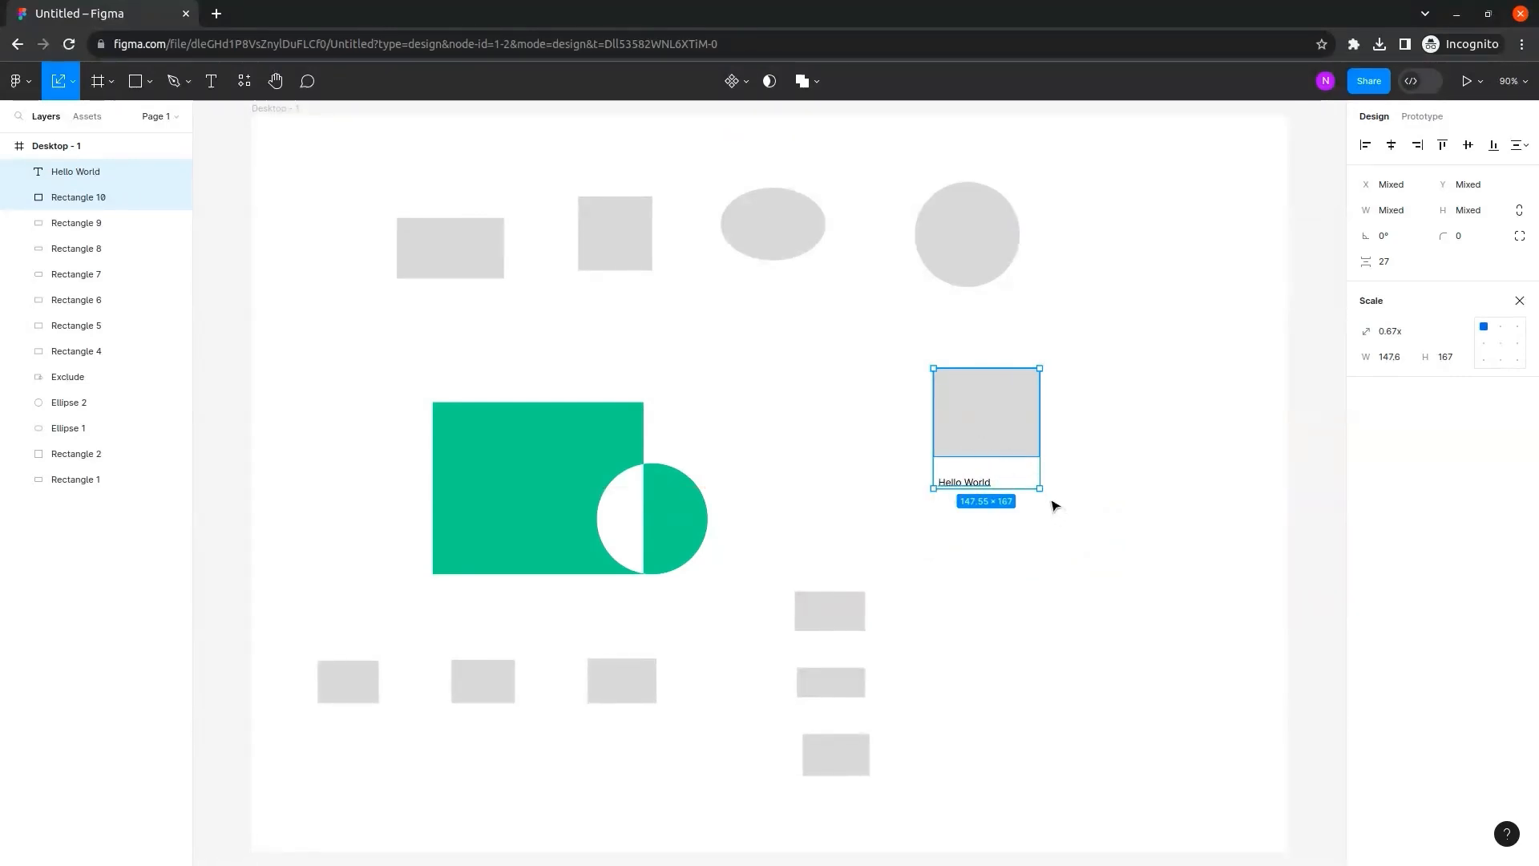
drag(1039, 491, 1125, 582)
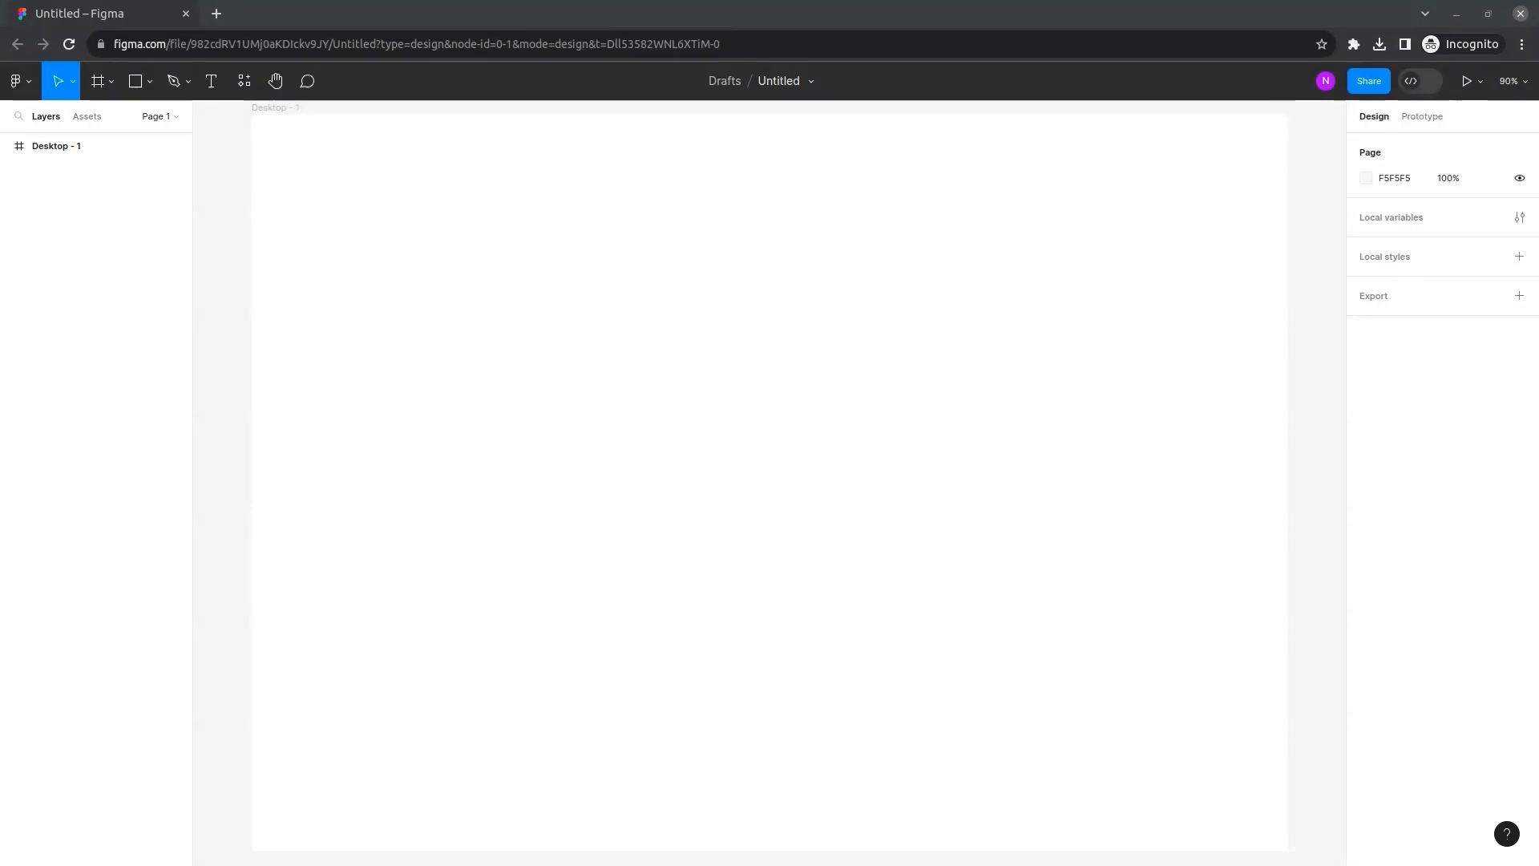
Add the auto-width text "This is some text. This is some more text" in the upper-left area of the empty desktop frame.
click(214, 90)
click(417, 278)
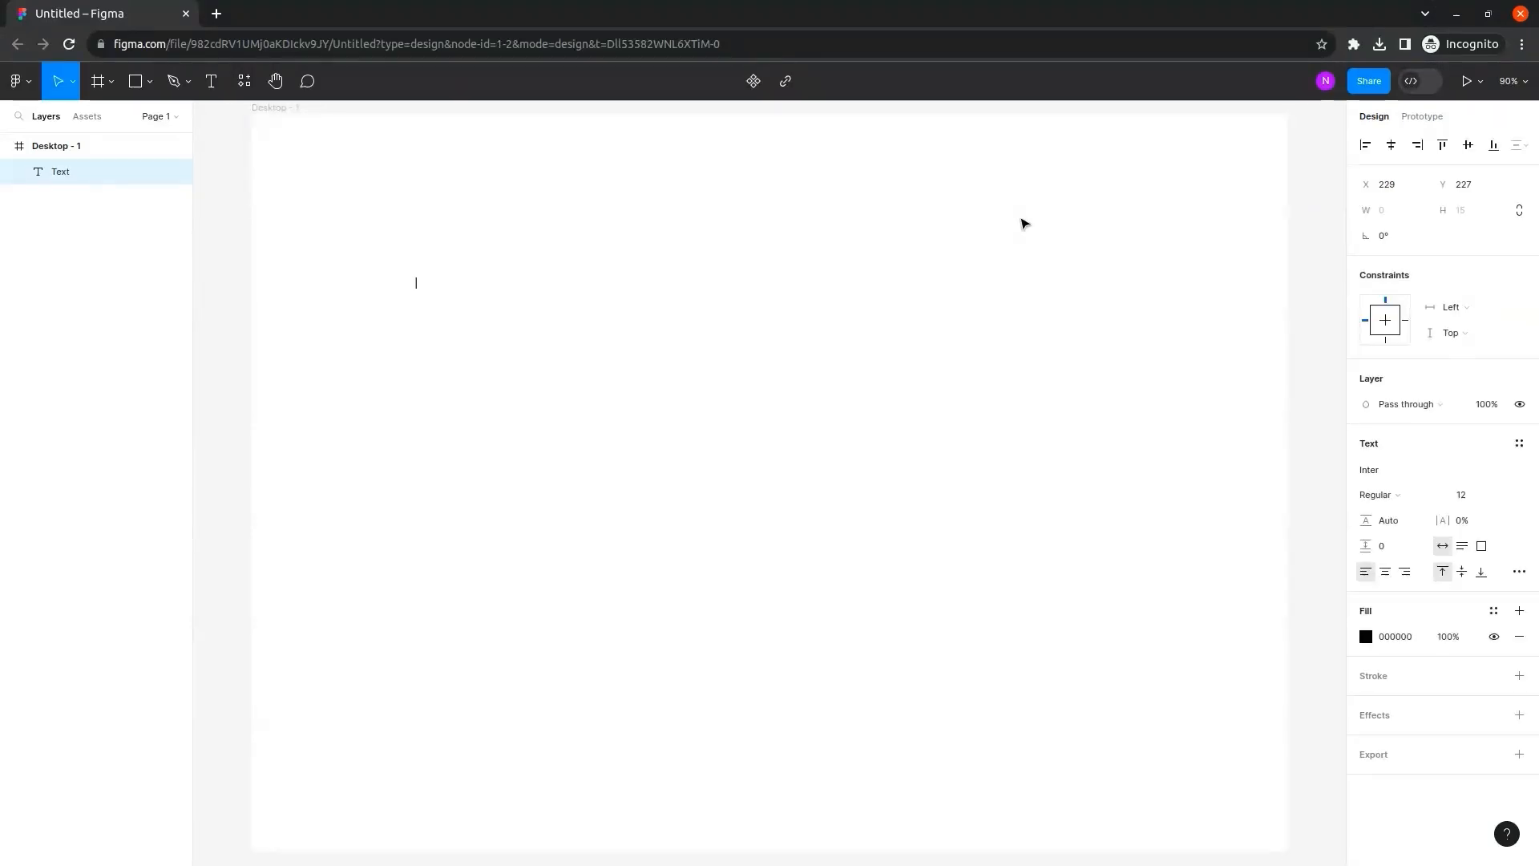
text(This is some text)
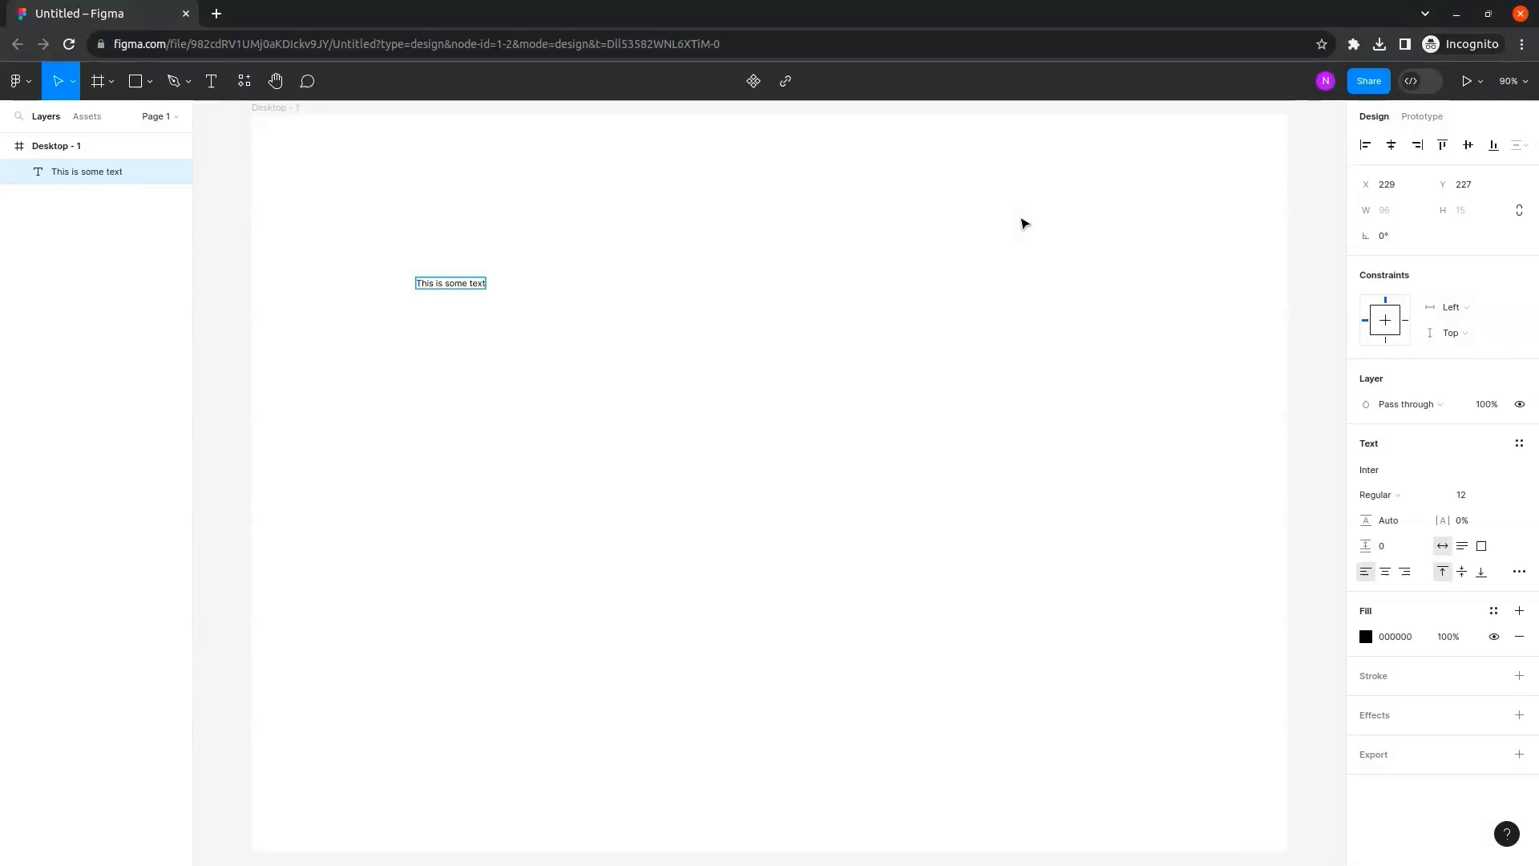
text(.)
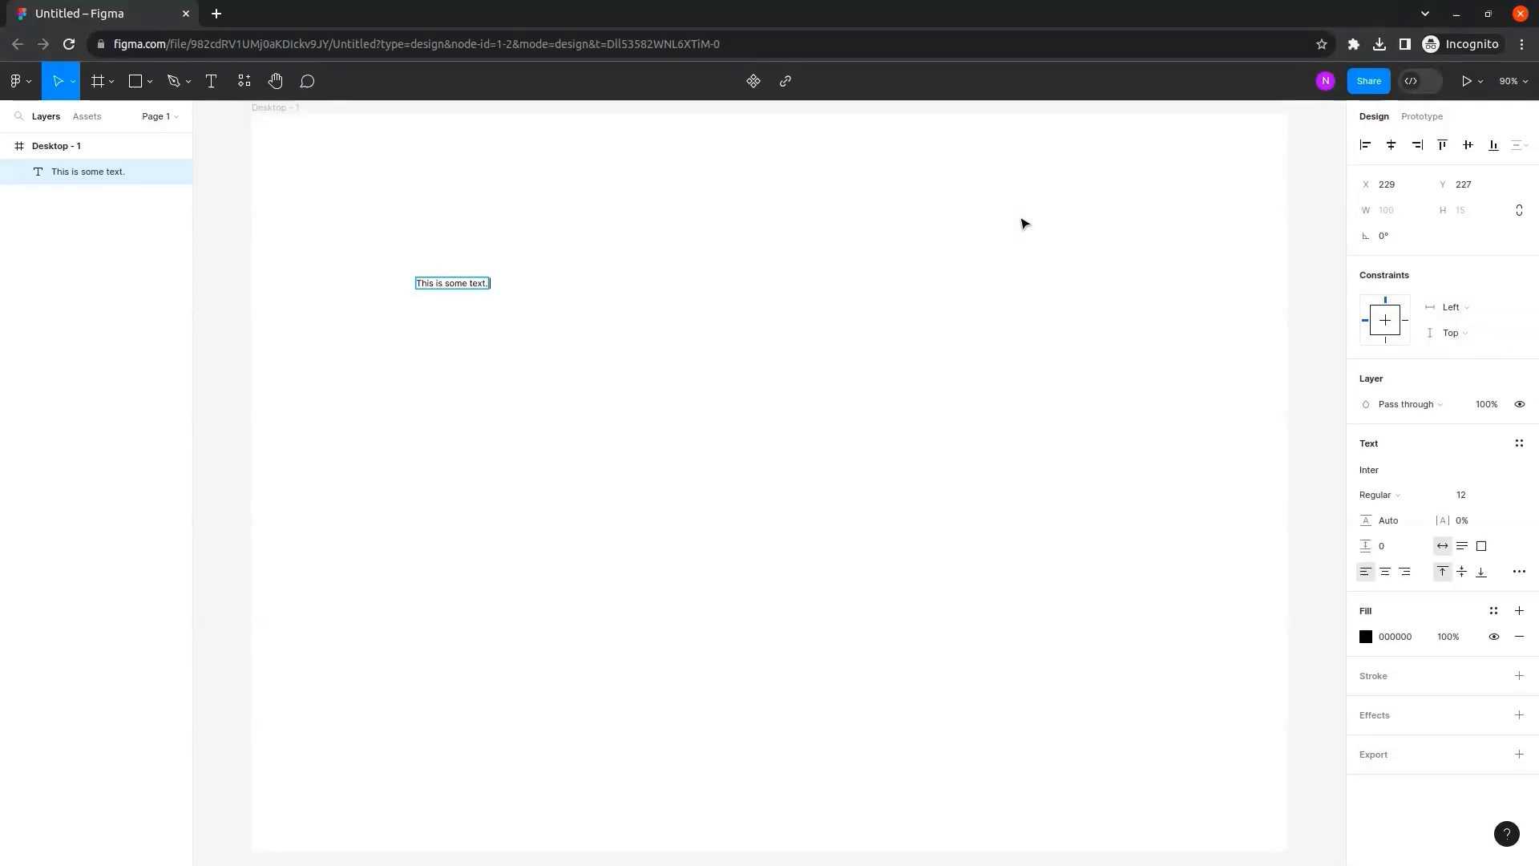
text( This is some more text)
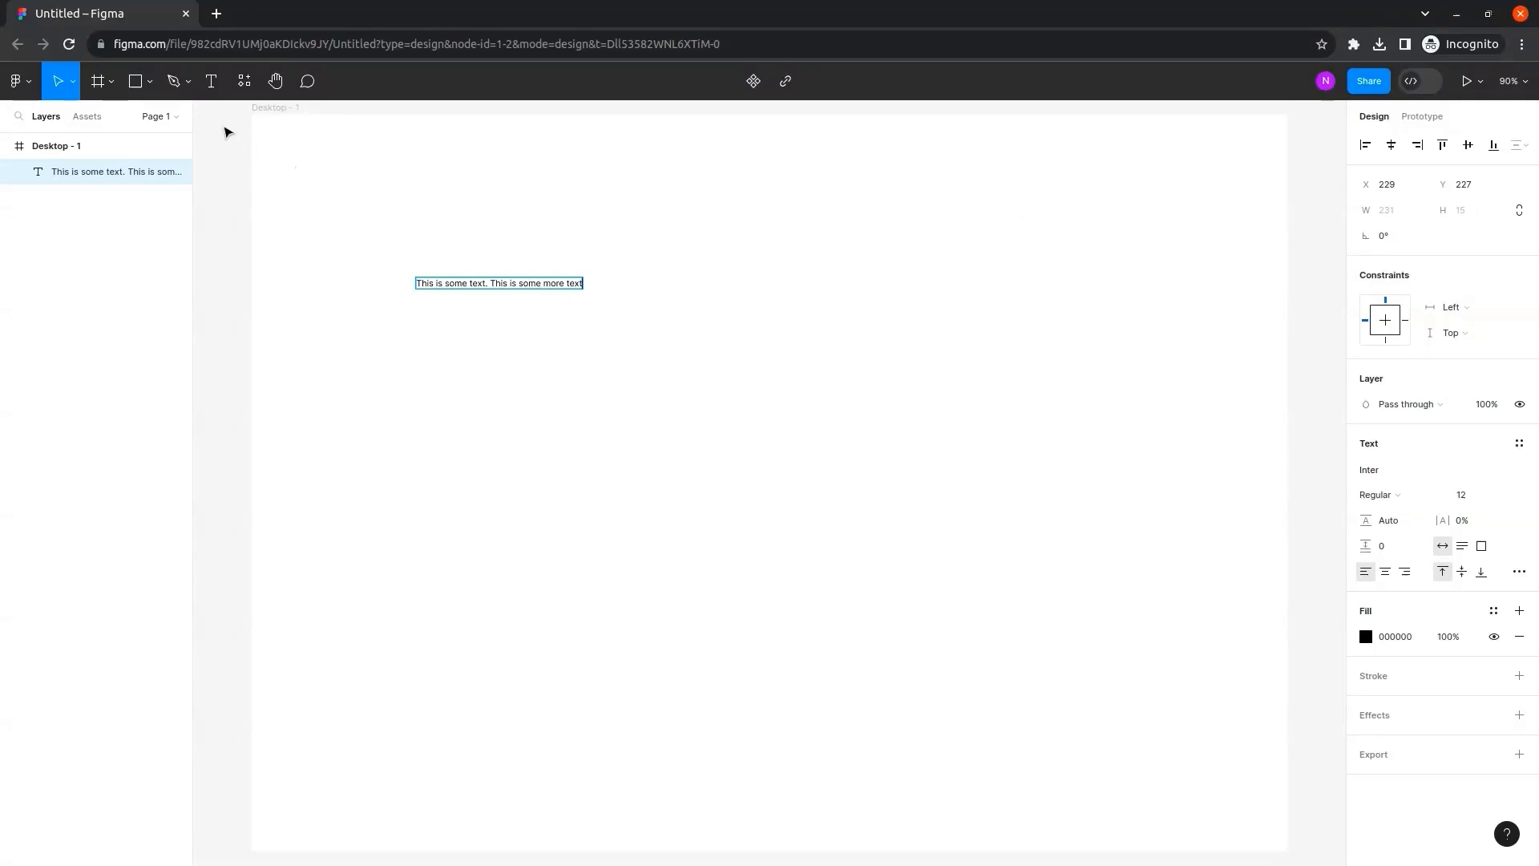
Draw a text box about 101 × 59 below the first text, containing "This is some text for testing. This is some more text for testng the functionality".
click(212, 90)
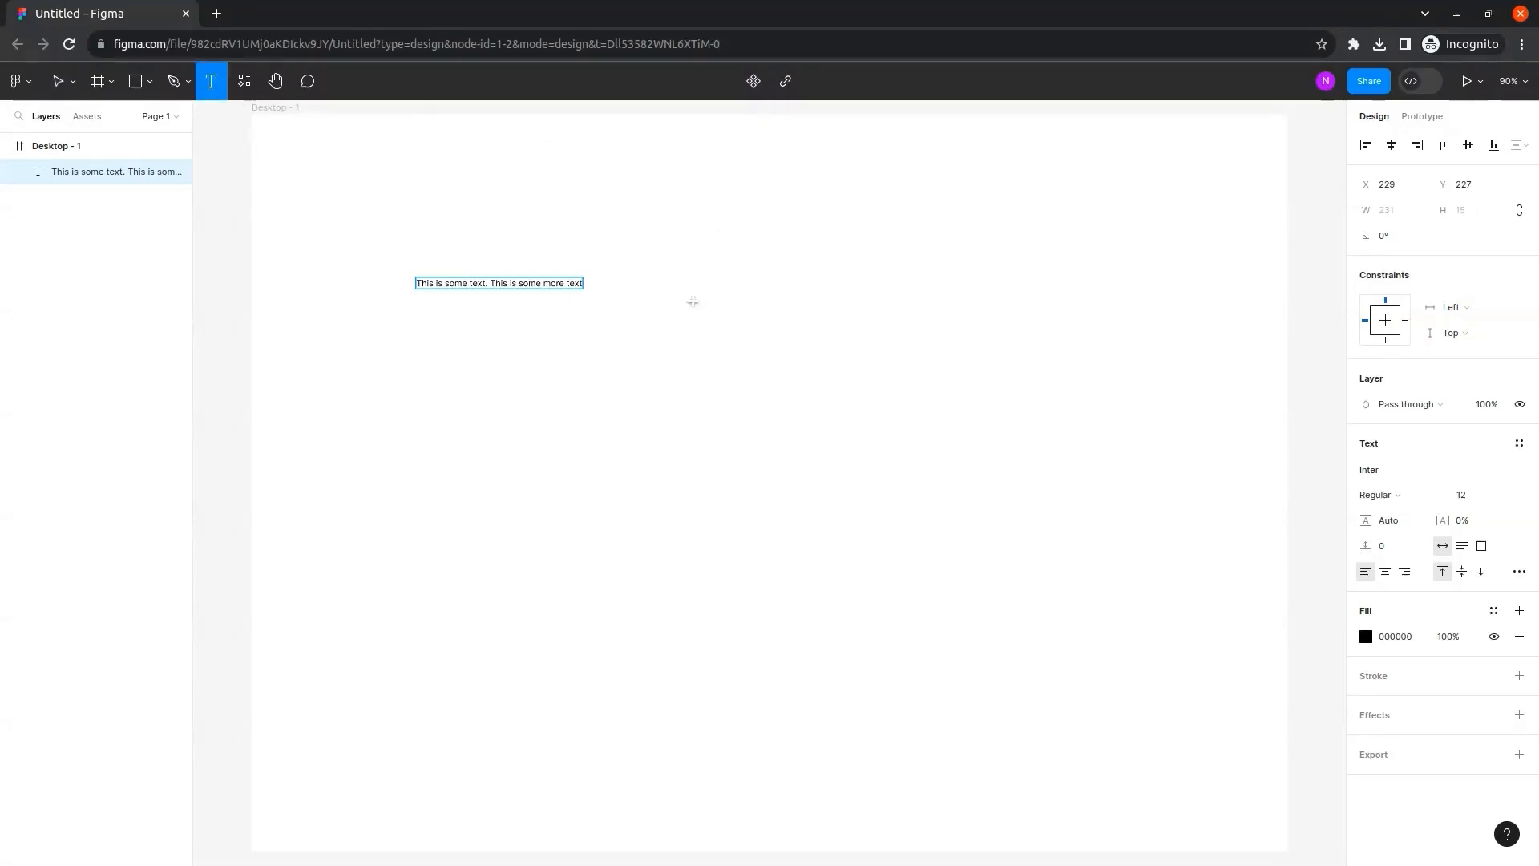
drag(671, 350, 744, 392)
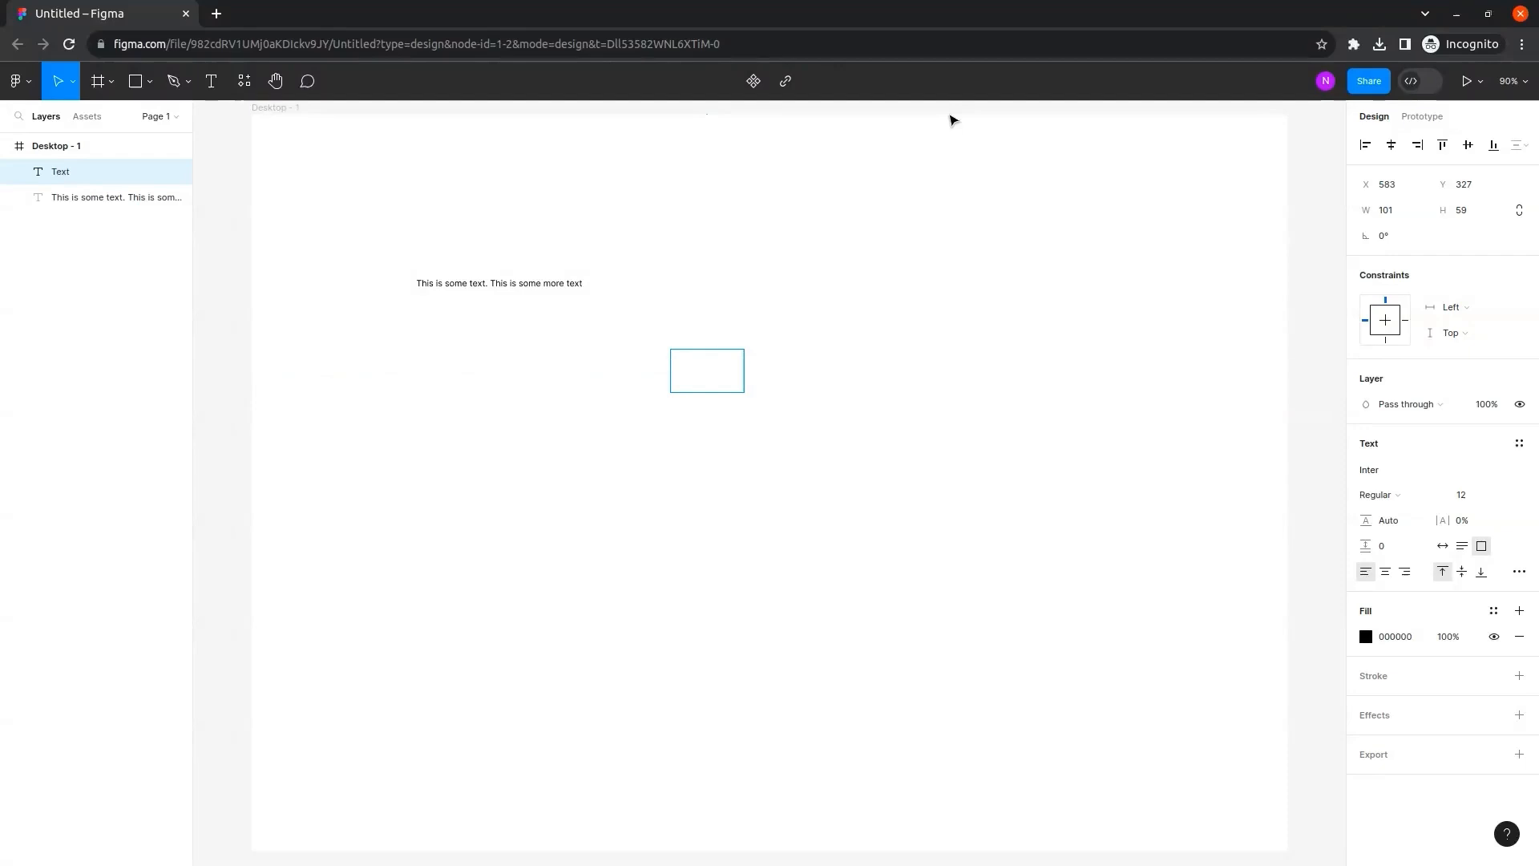
text(This is)
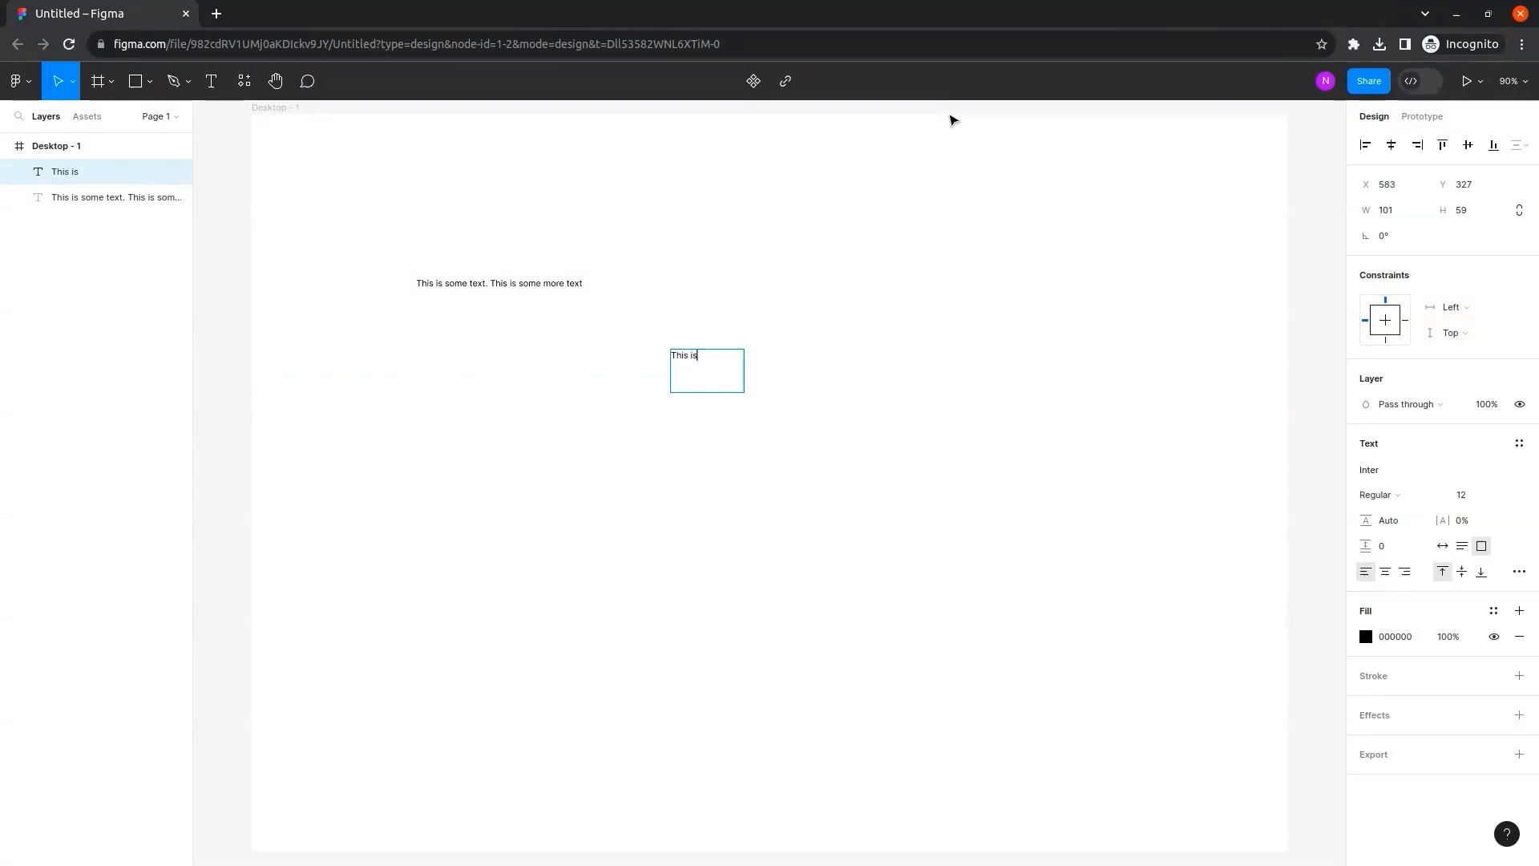
text( some text for testing. This)
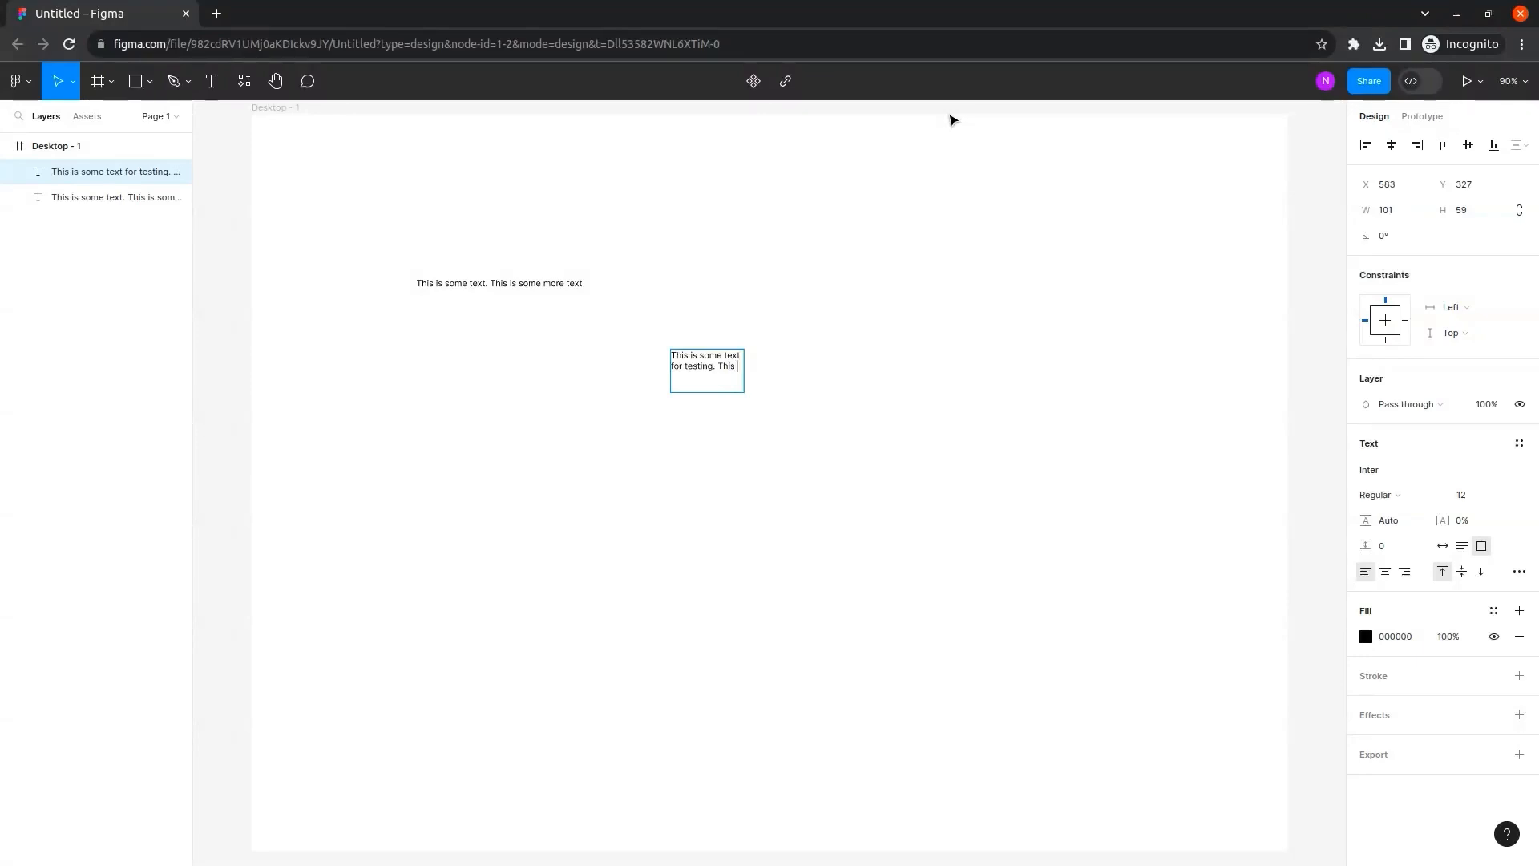
text(me more text for testng)
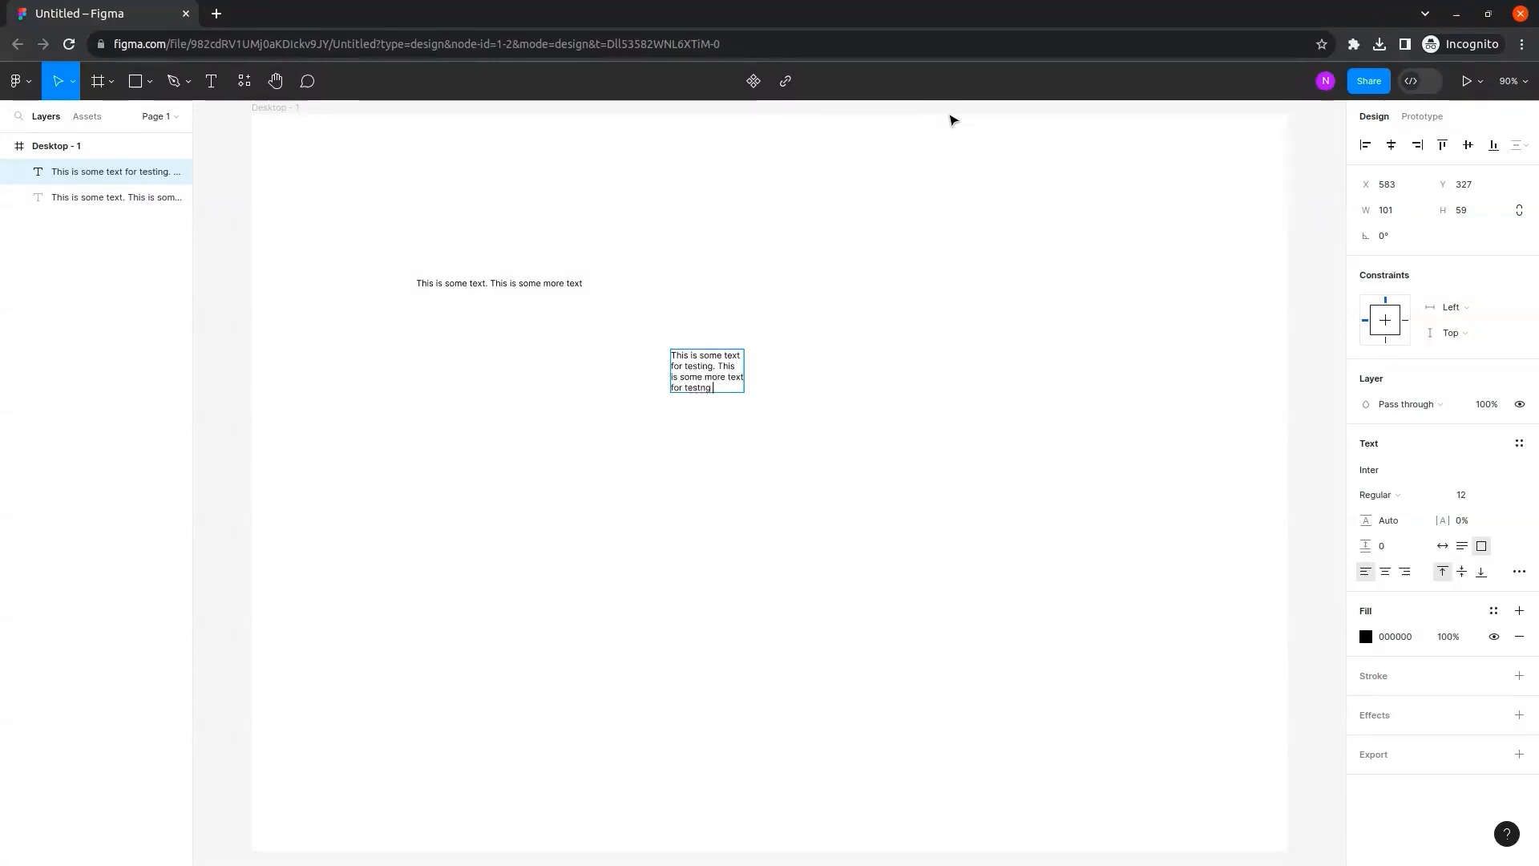
text( the functionality)
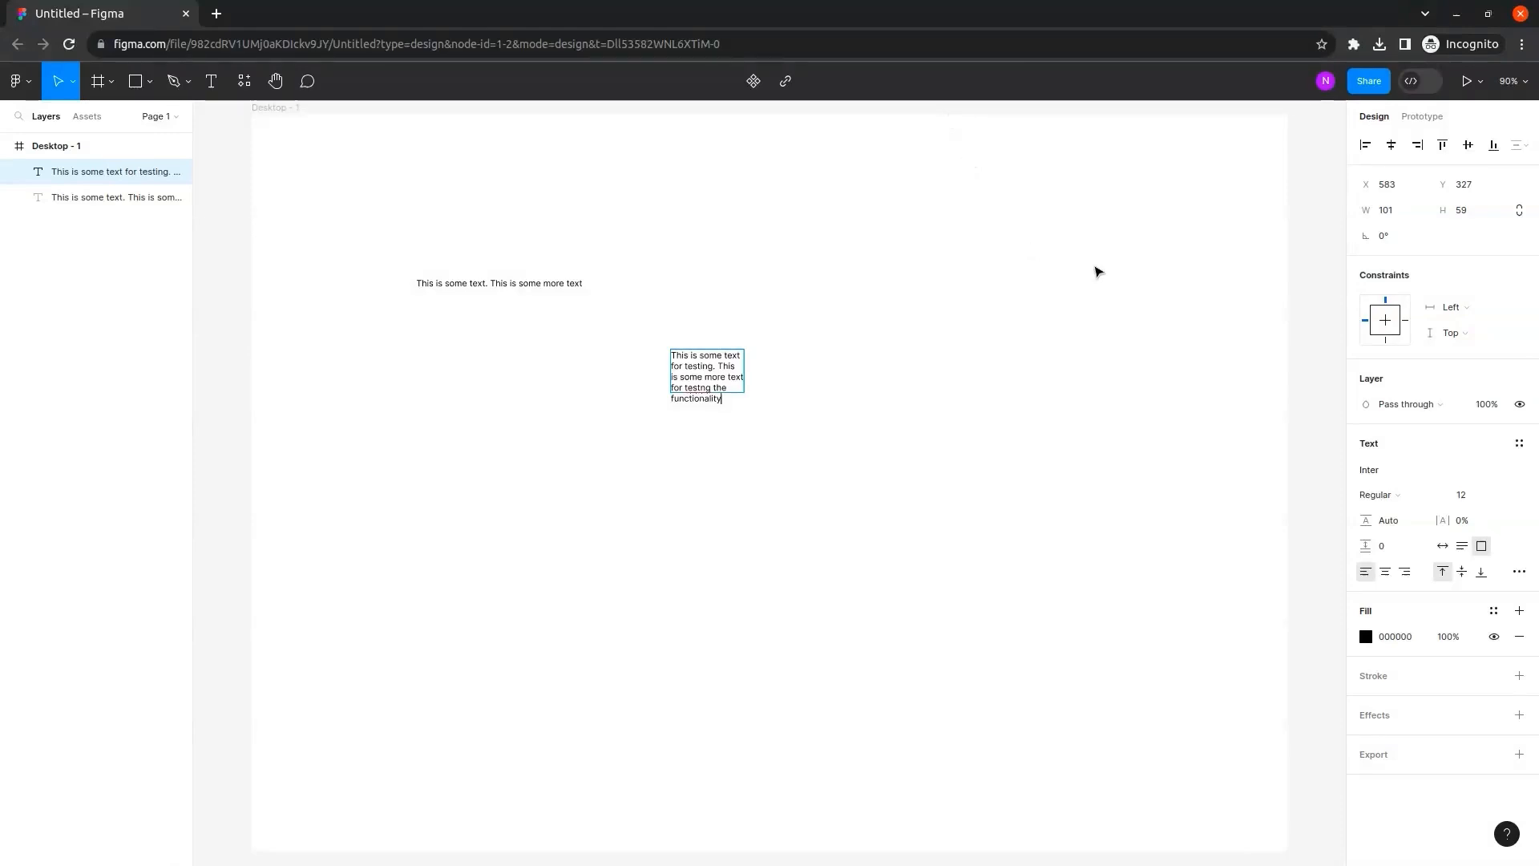
Set the small text box to auto height and extend its text with ". This is some more text for testing".
click(1462, 548)
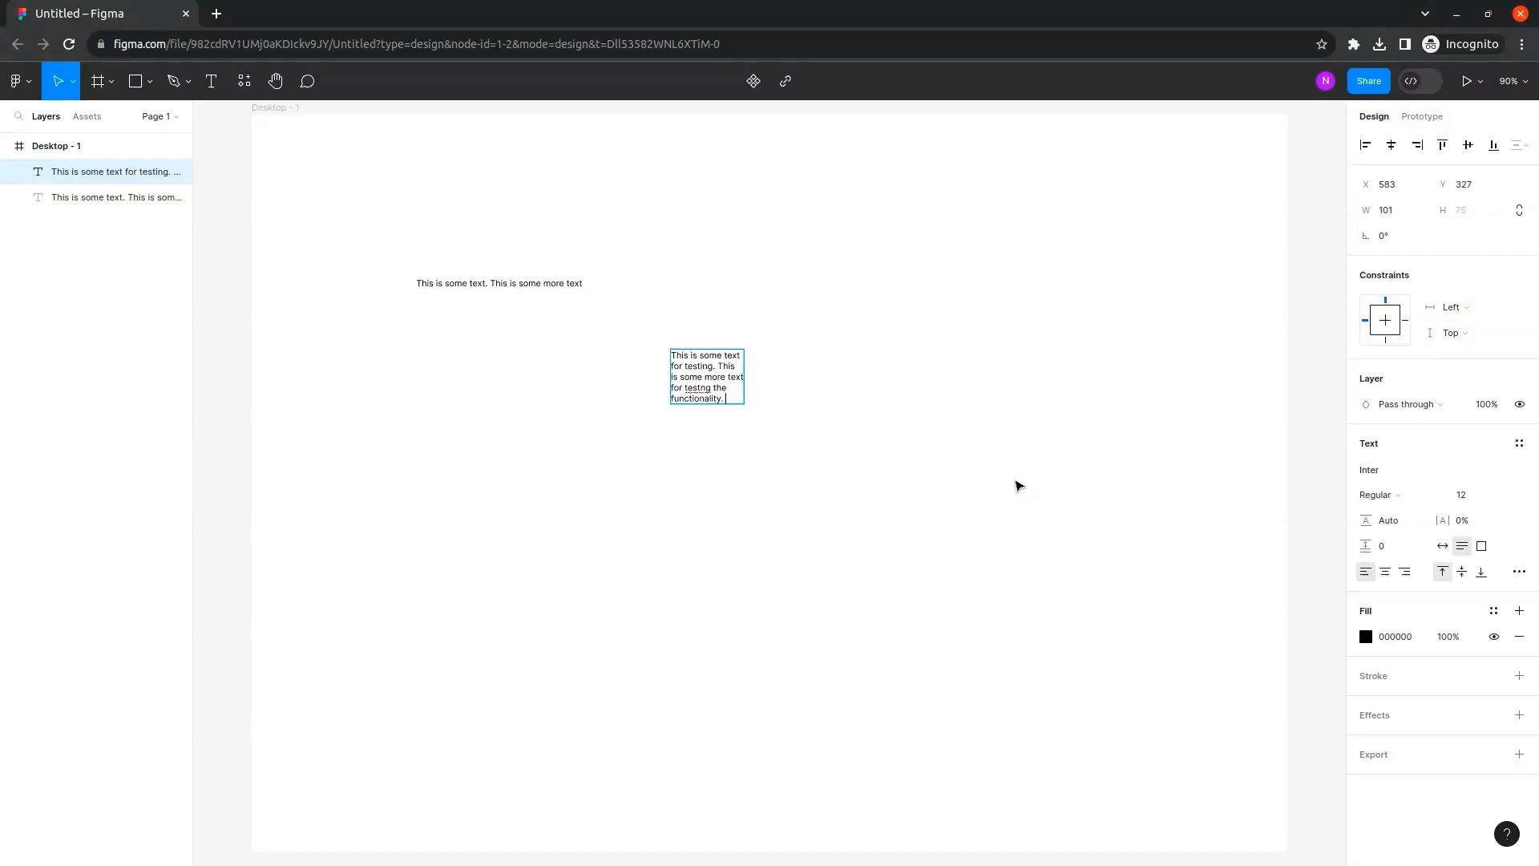
text(This is some more text for testing)
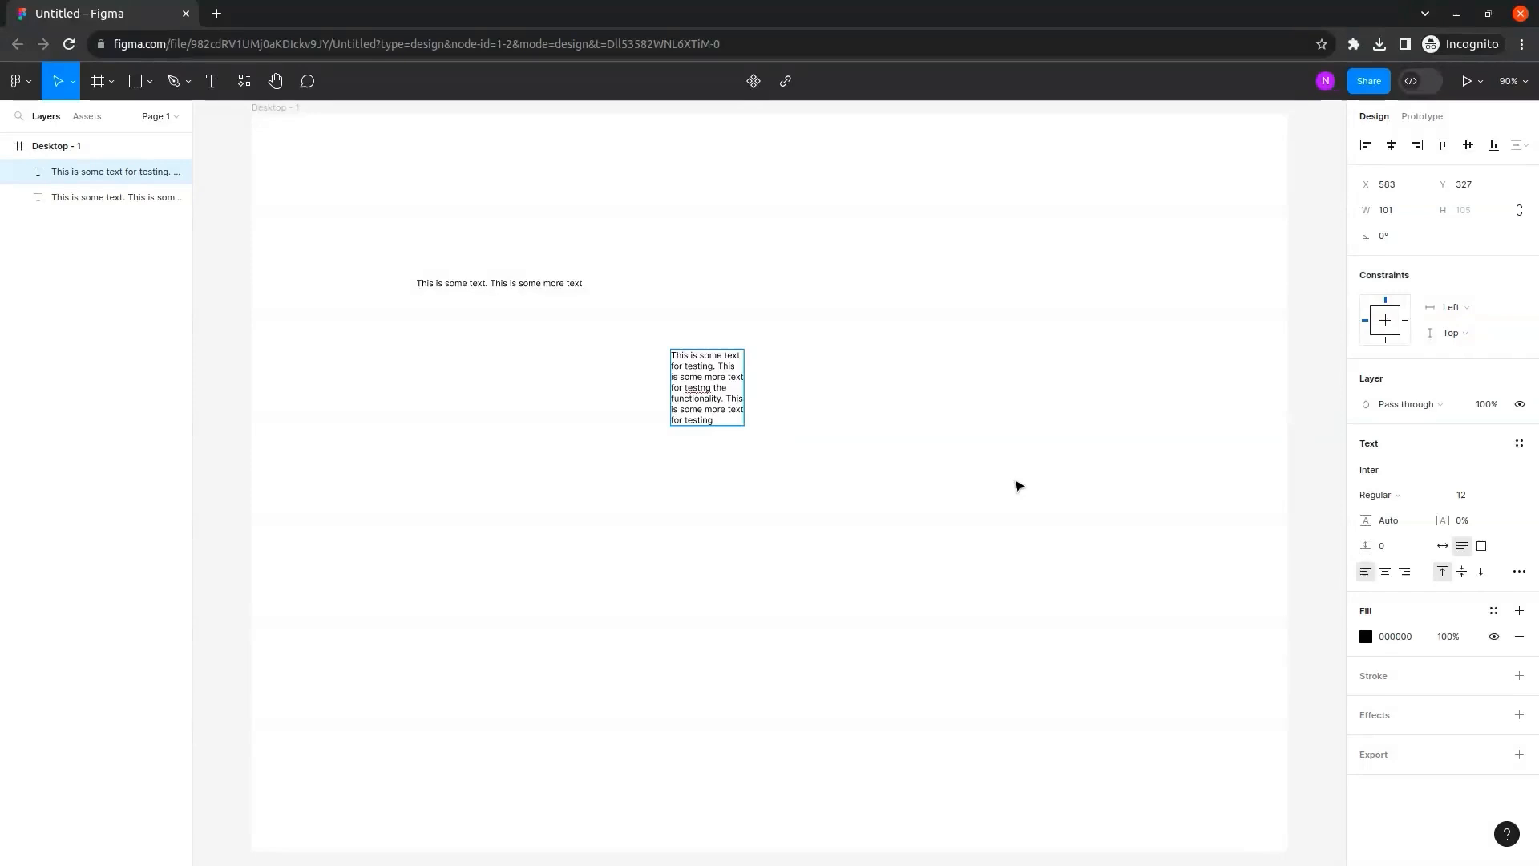
Draw a text box about 382 × 206 in the frame's upper-right area, enter "hello world", and align the text center and finally right.
click(213, 87)
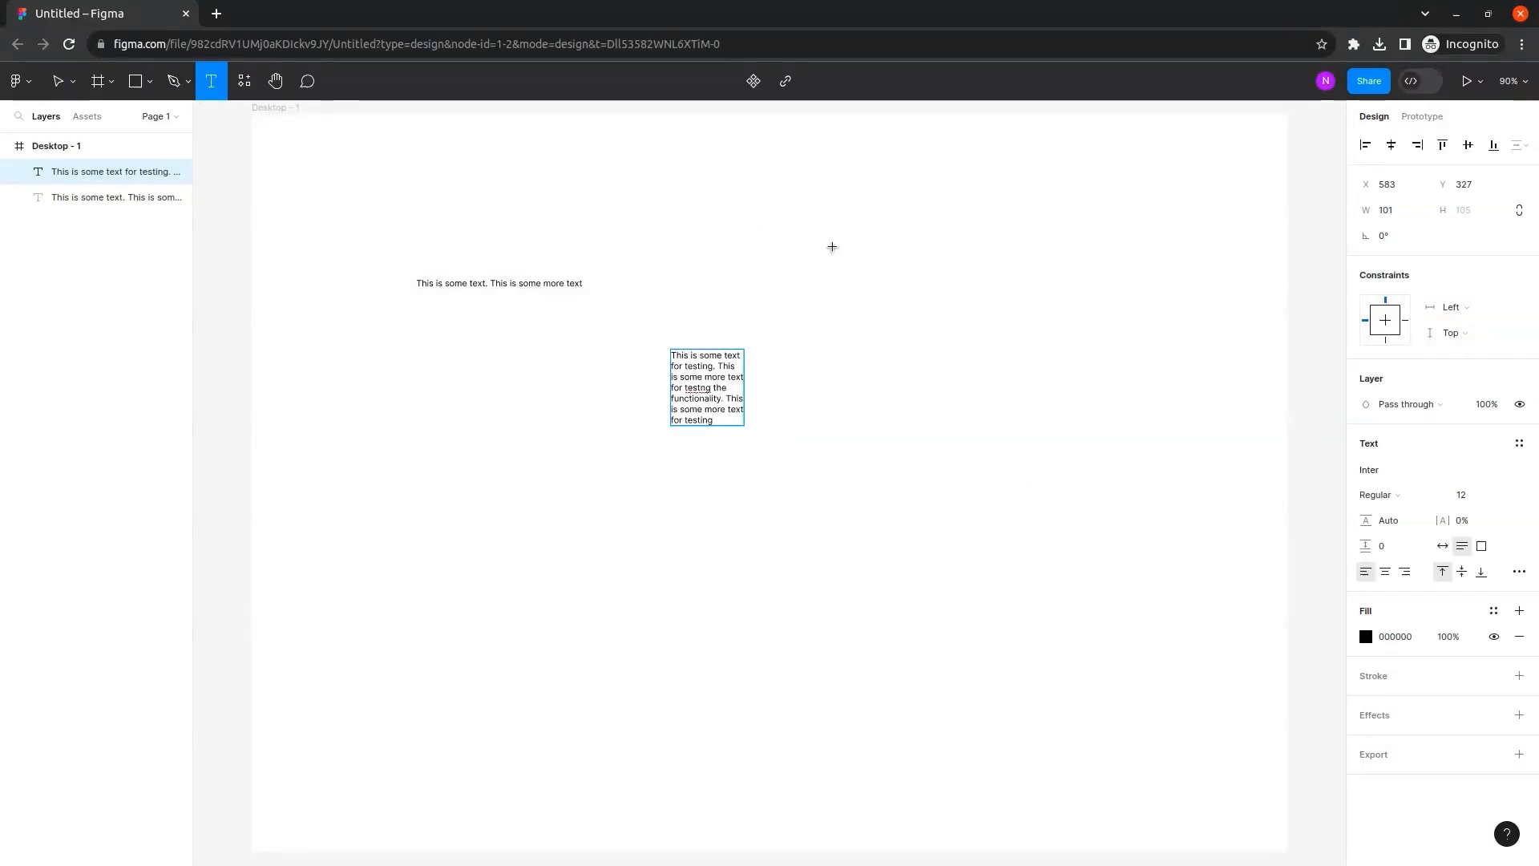
drag(831, 220, 1107, 369)
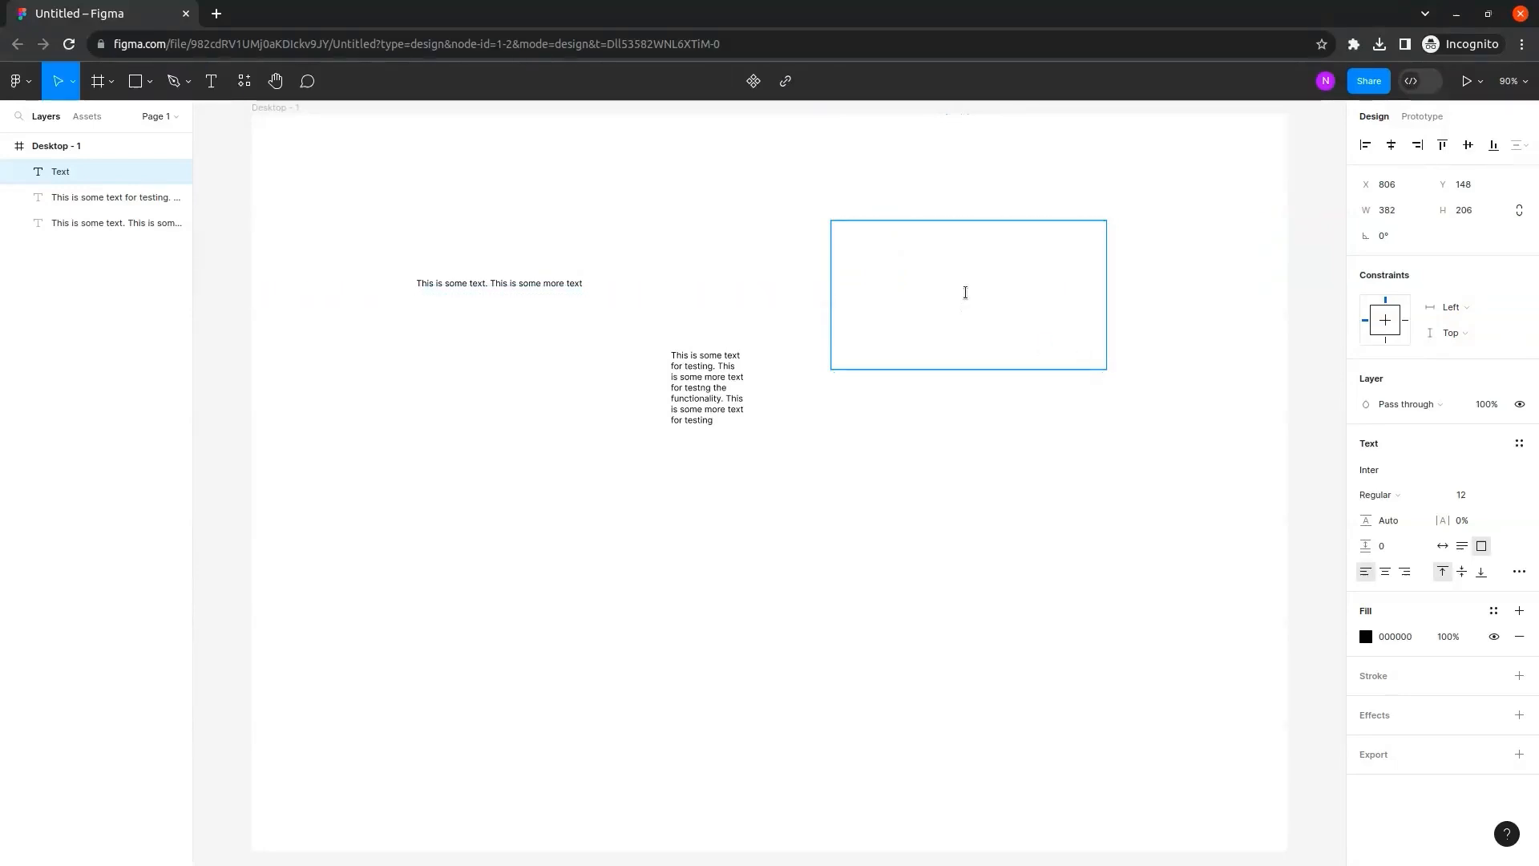
text(hello world)
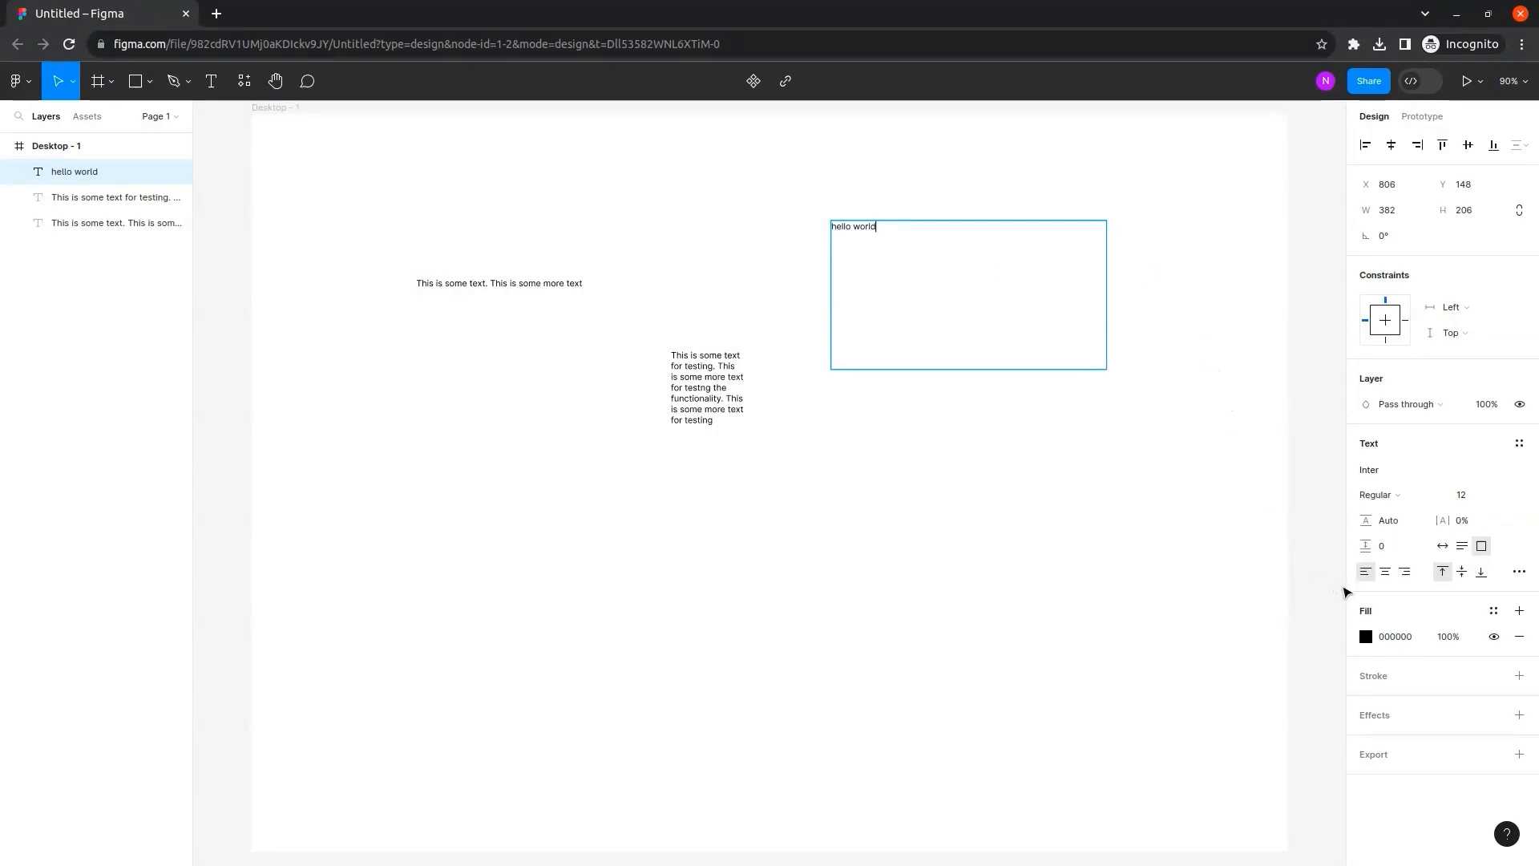
click(1384, 574)
click(1405, 573)
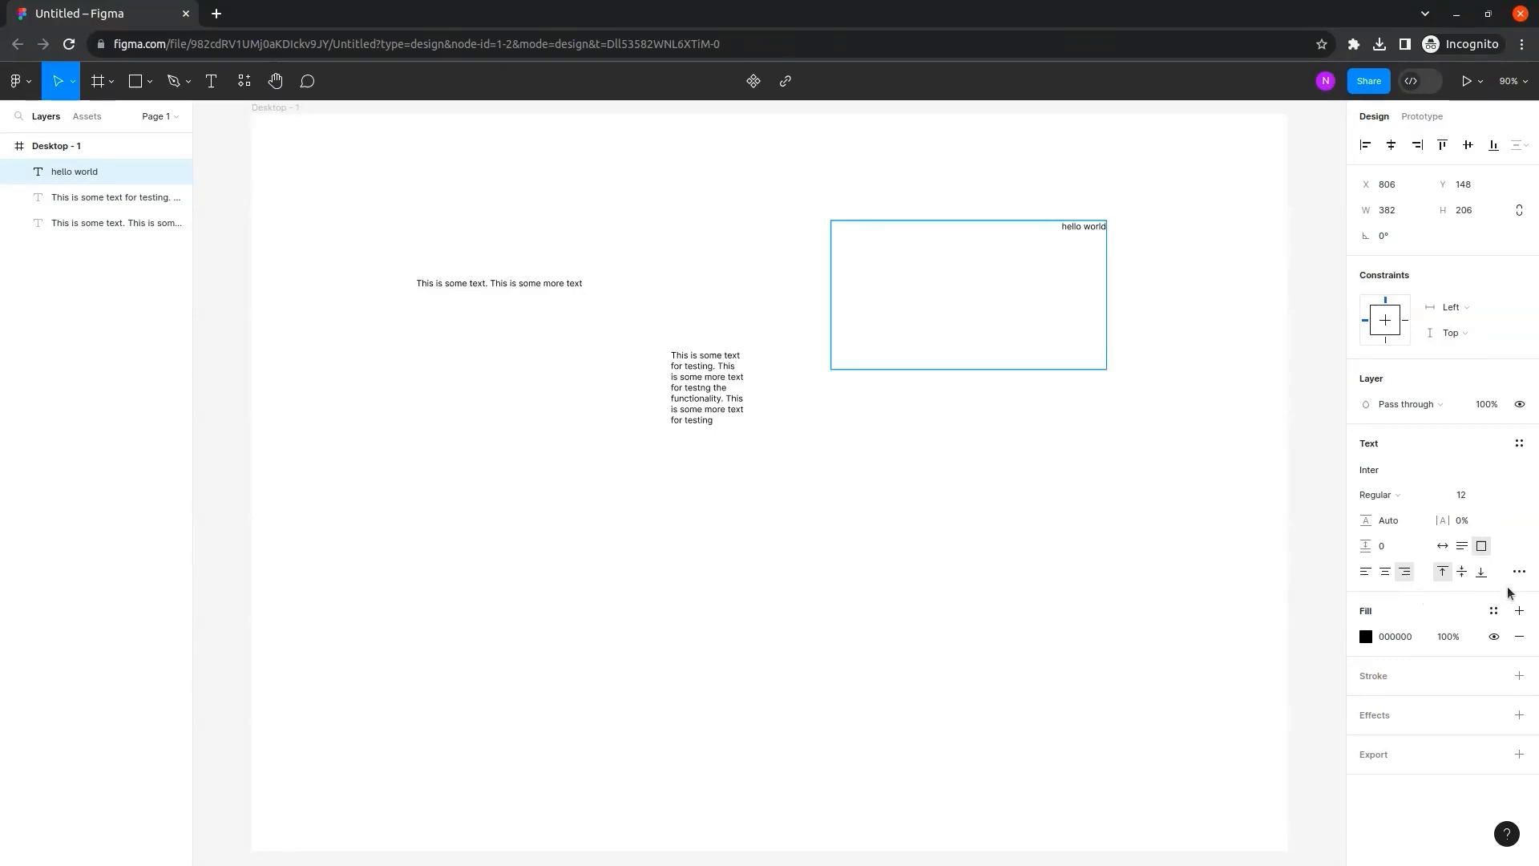
Try uppercase and lowercase on the "hello world" text in the type settings and finally set it to title case.
double_click(1090, 228)
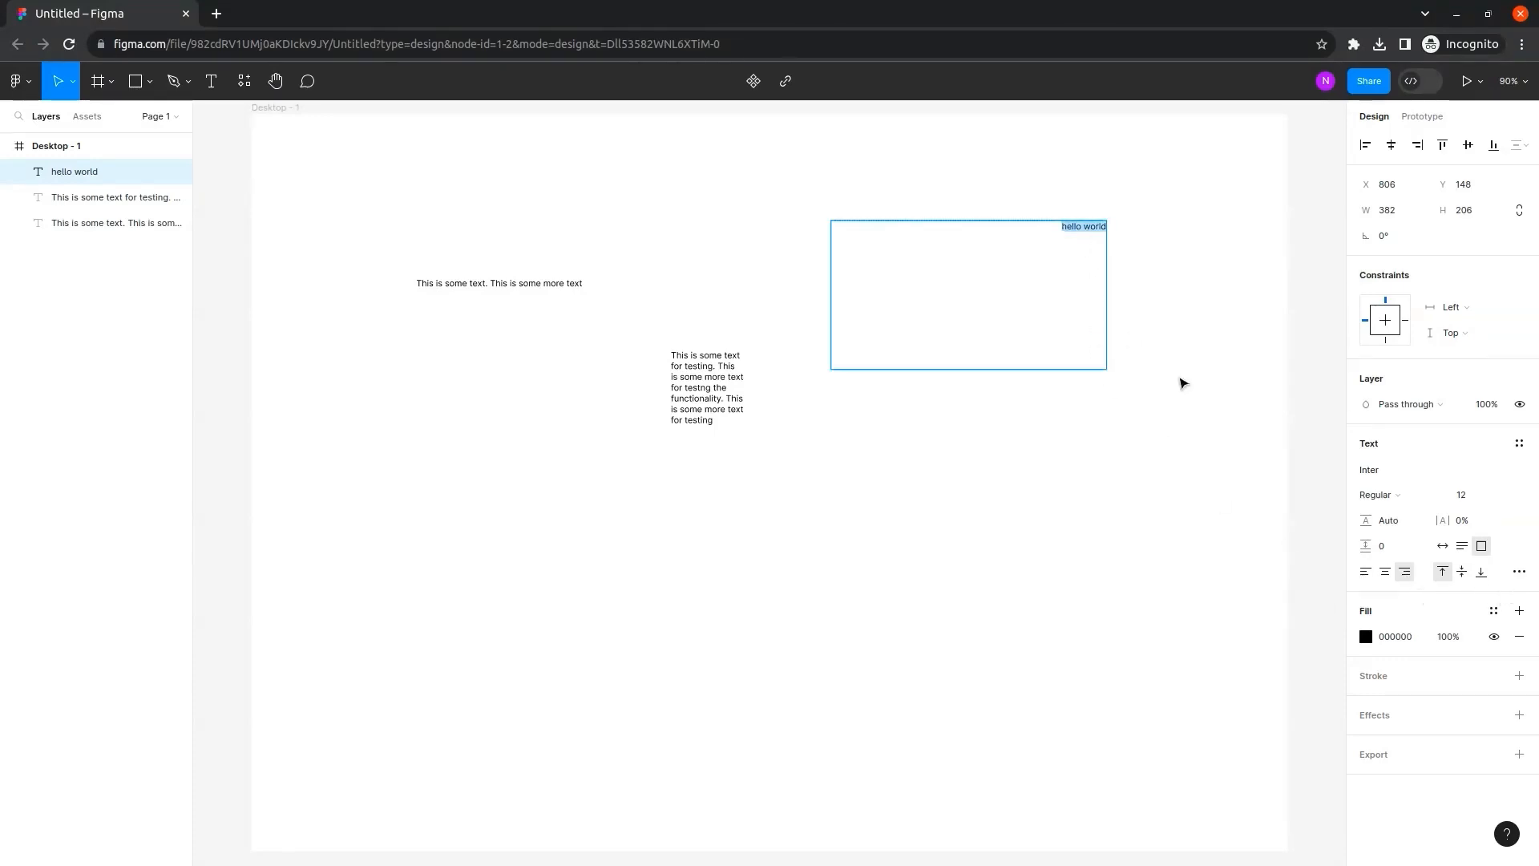
click(1523, 571)
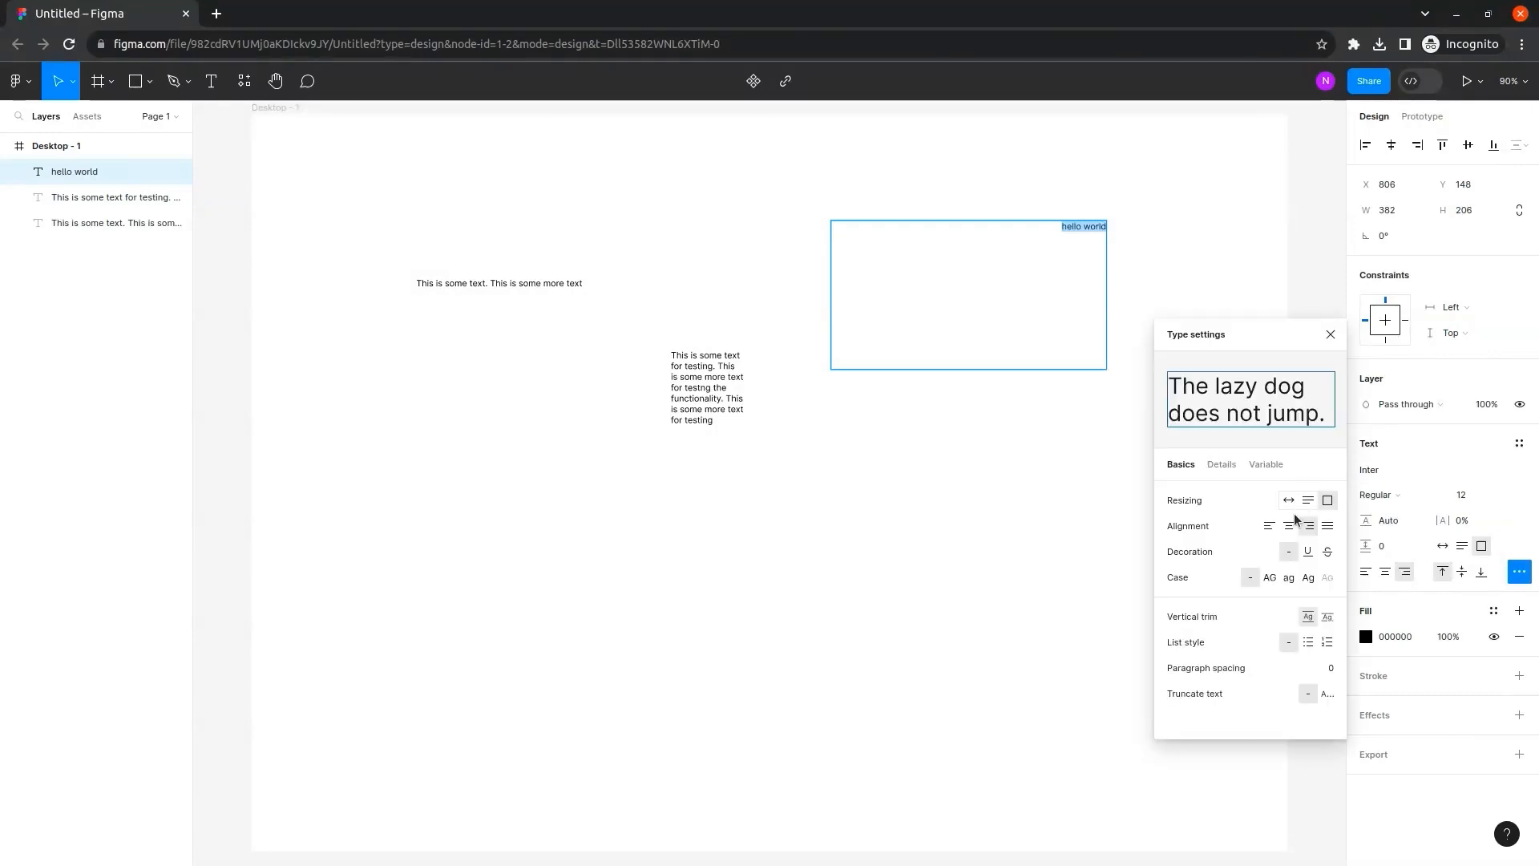
click(1270, 577)
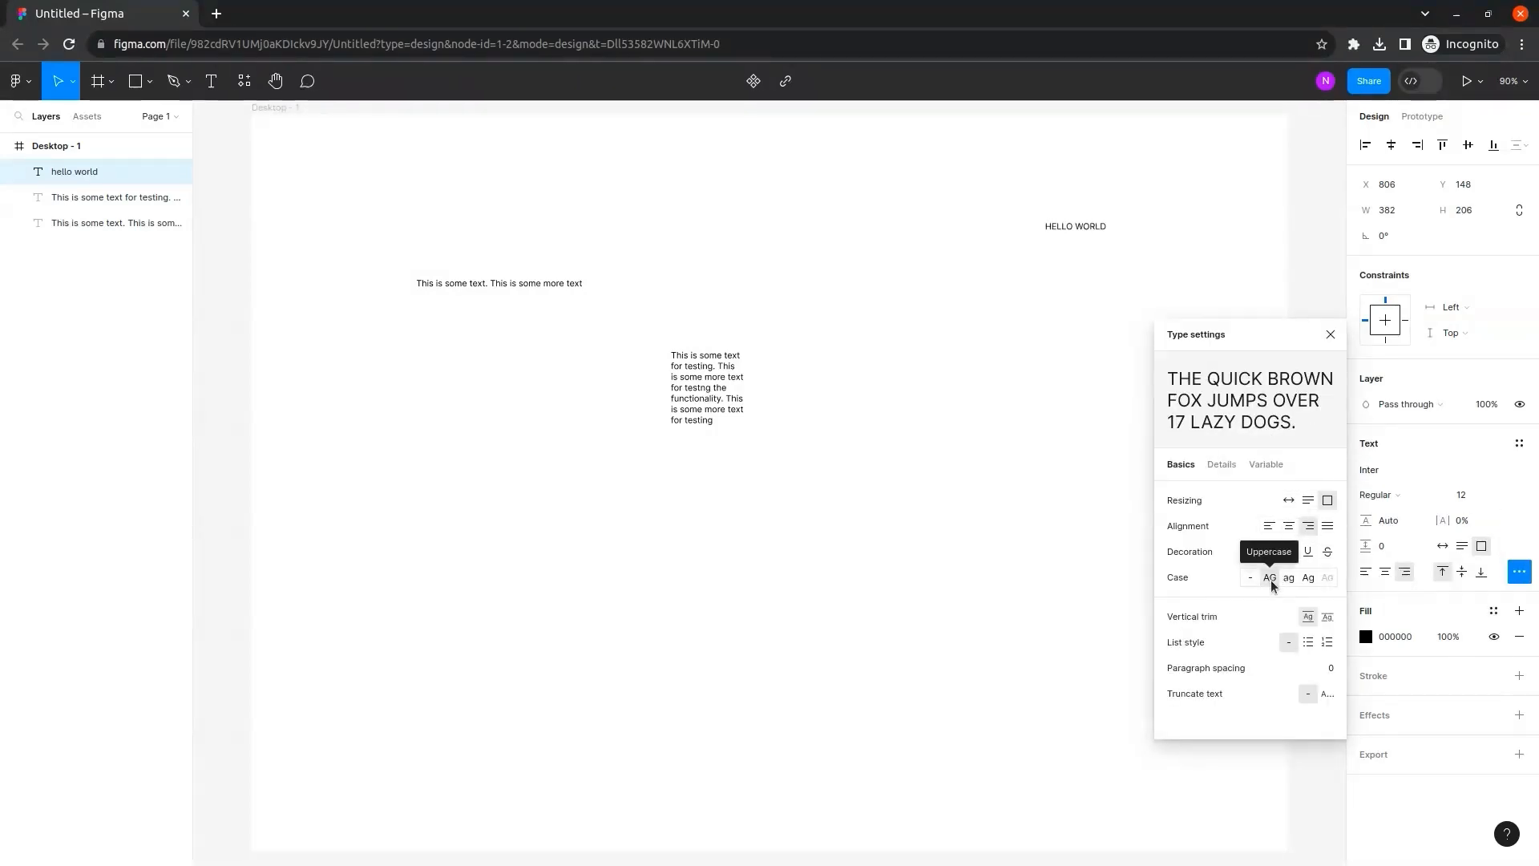
click(1288, 579)
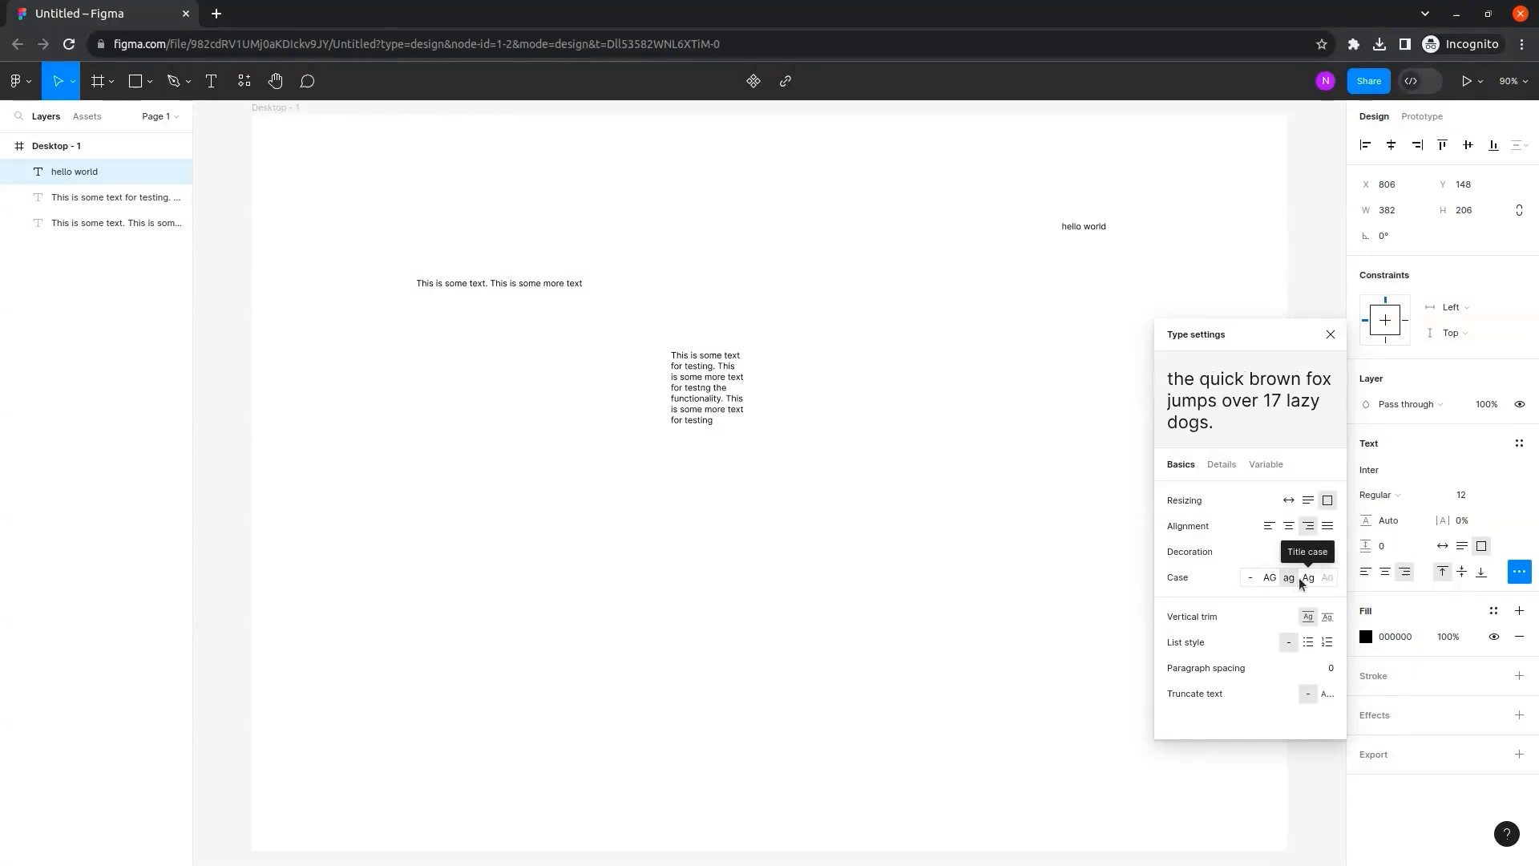
click(1307, 579)
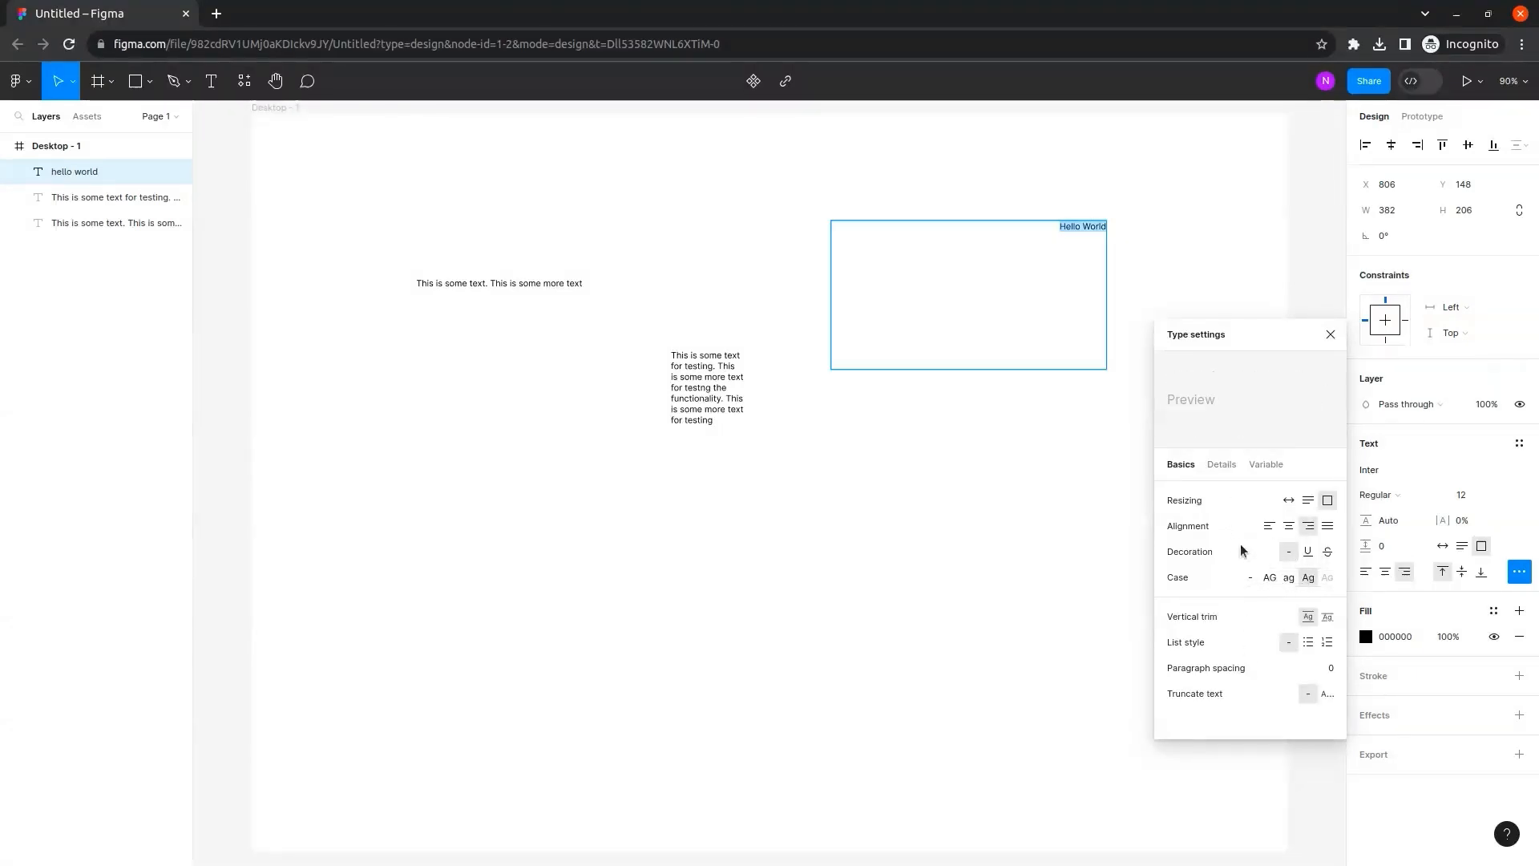
click(1329, 334)
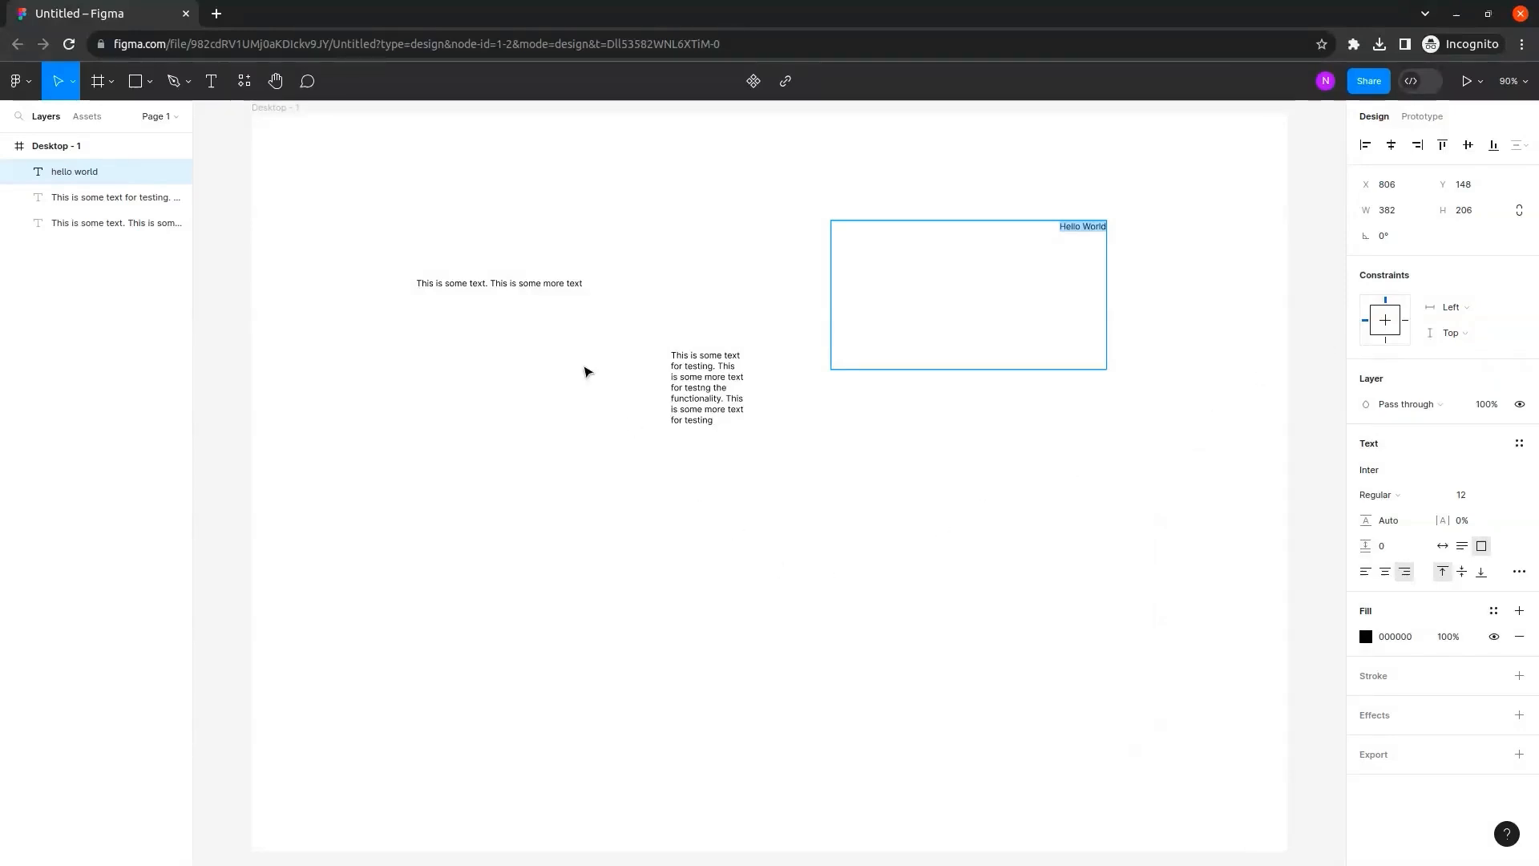
Draw a text box about 298 × 99 in the frame's lower-left area, enter "Learning" and align the text left.
click(211, 81)
mouse_move(433, 495)
mouse_down()
mouse_move(543, 554)
mouse_move(646, 566)
mouse_up()
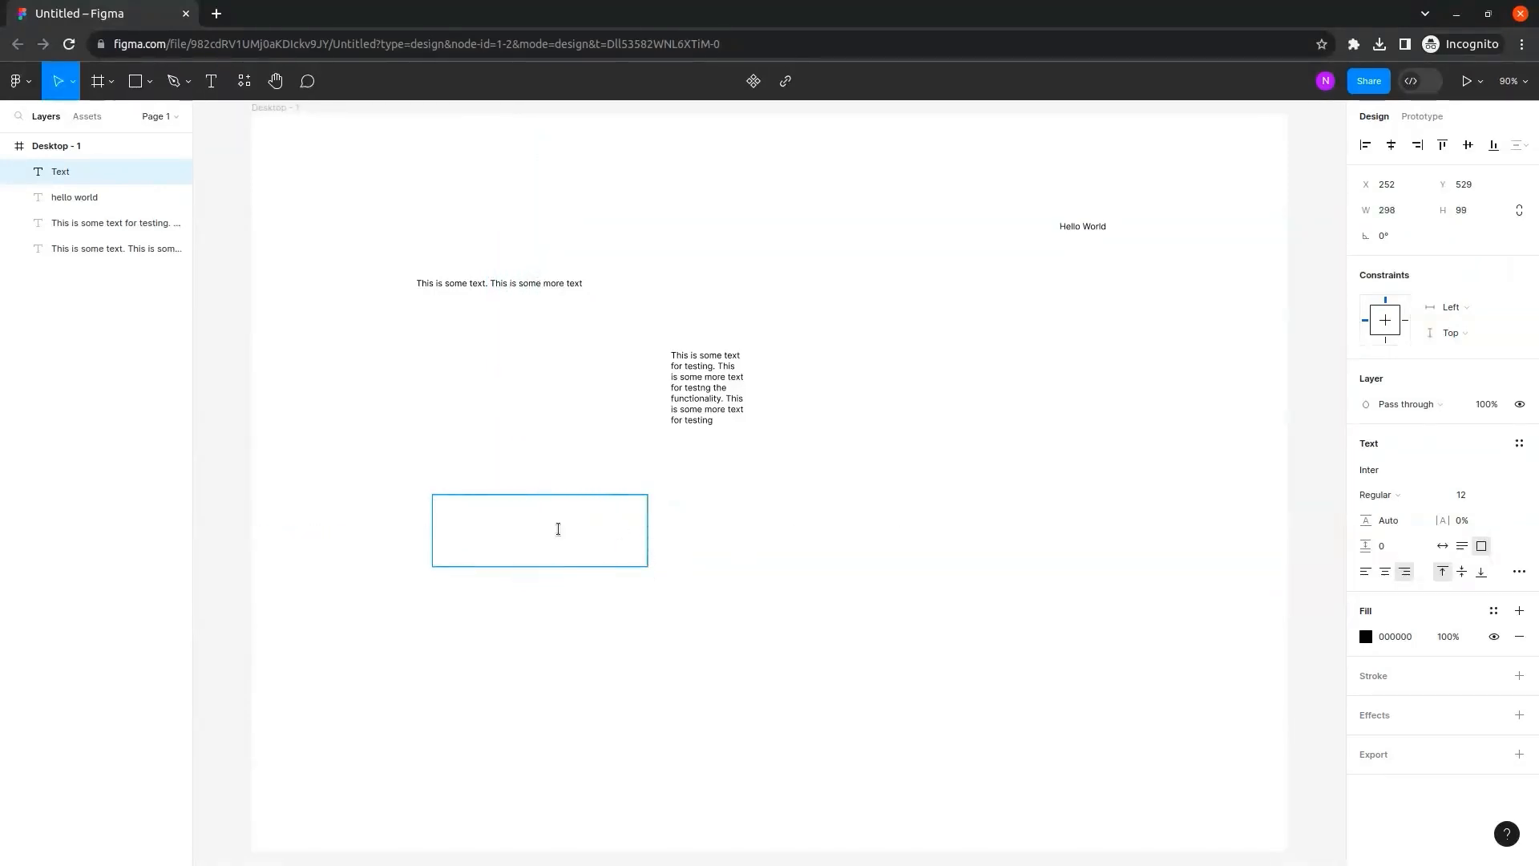
text(Learning)
double_click(620, 505)
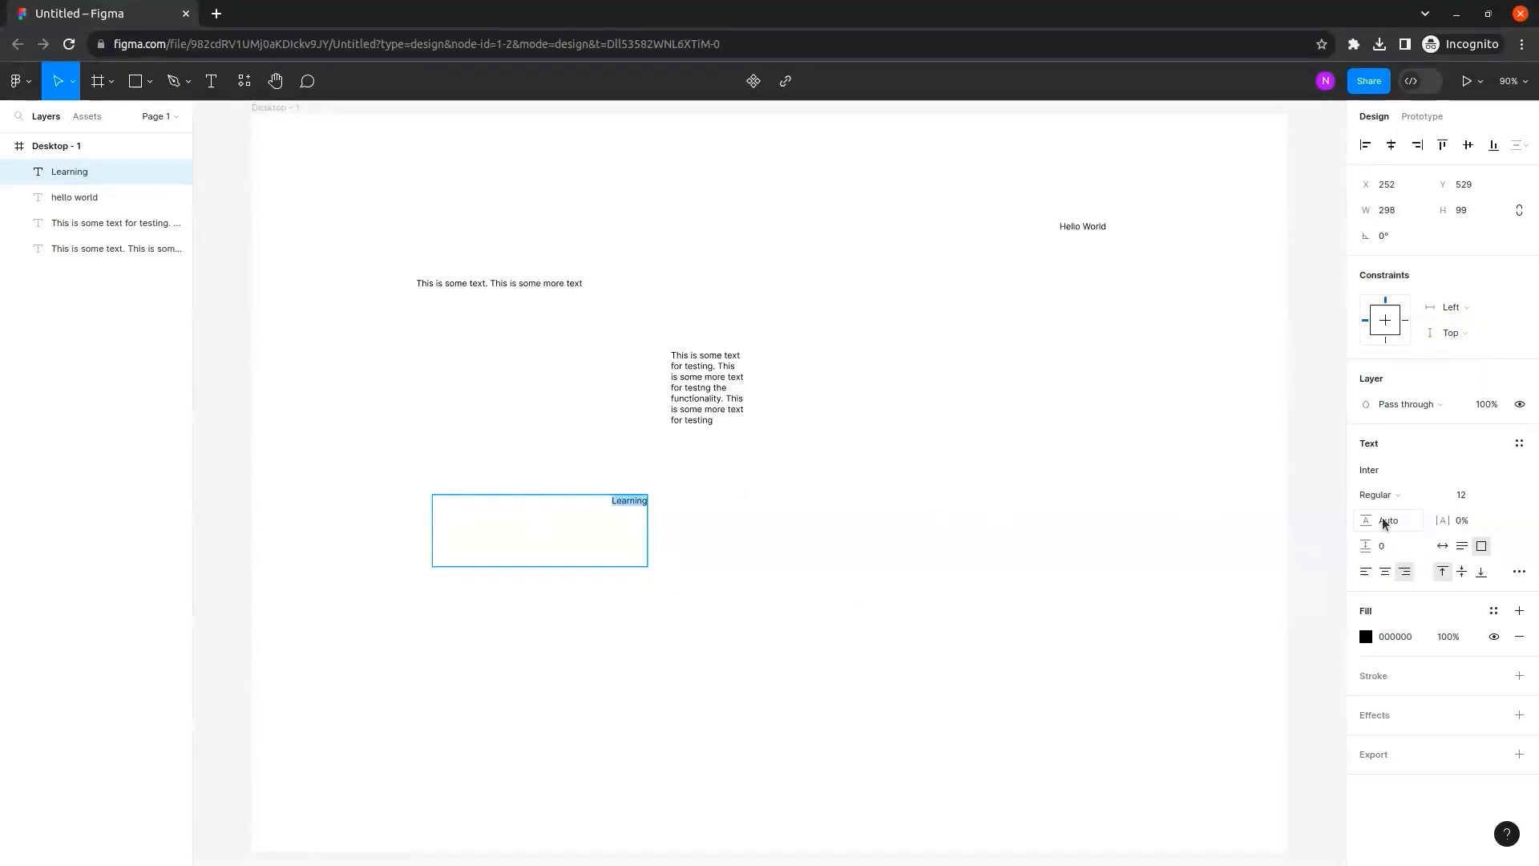
click(1365, 573)
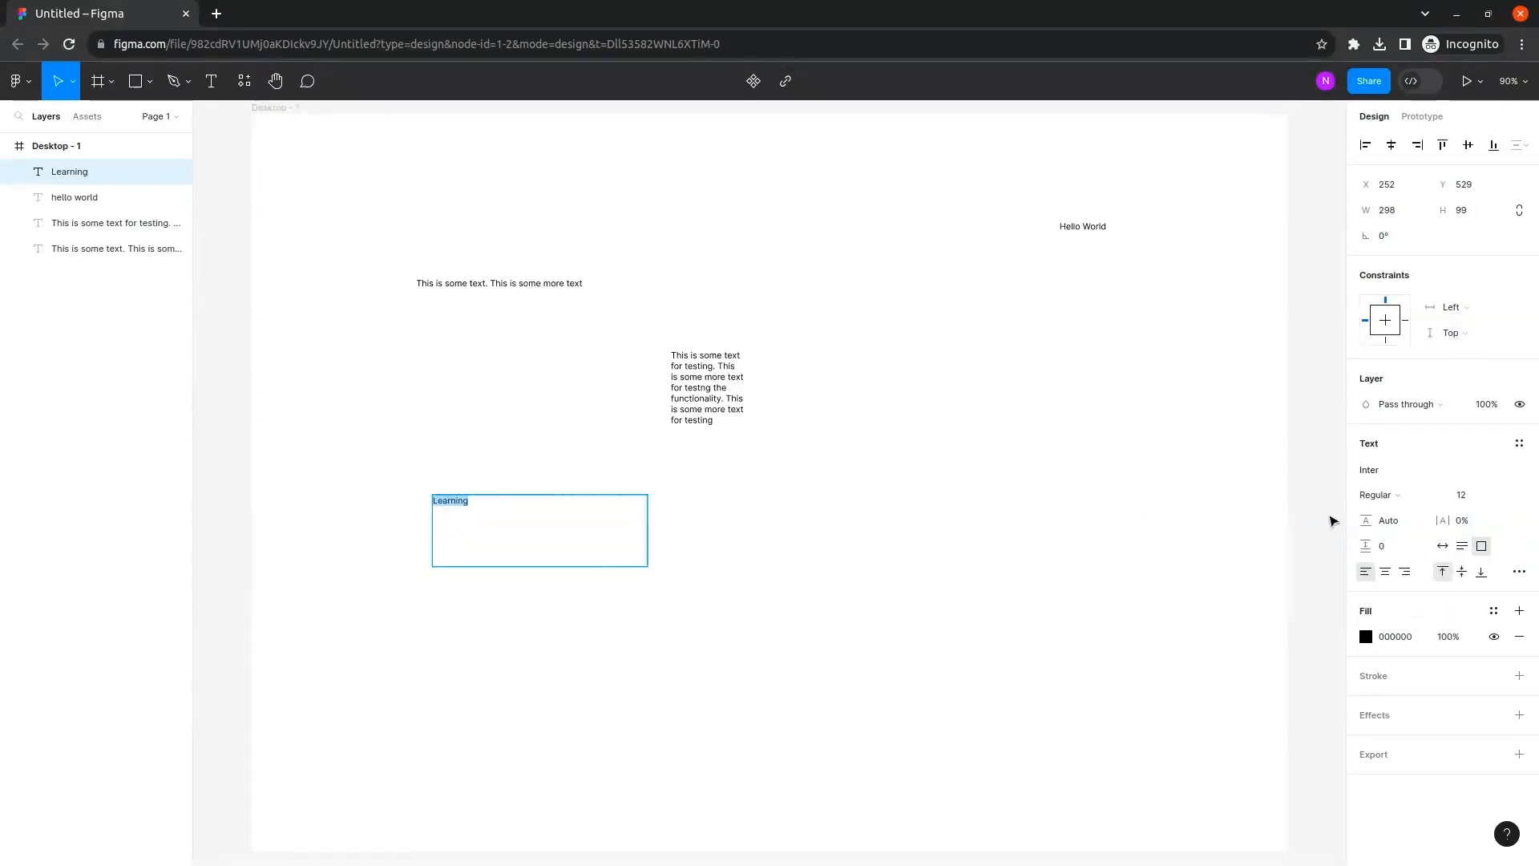
Set the "Learning" text to font size 40 and change its font to Gluten.
click(1506, 500)
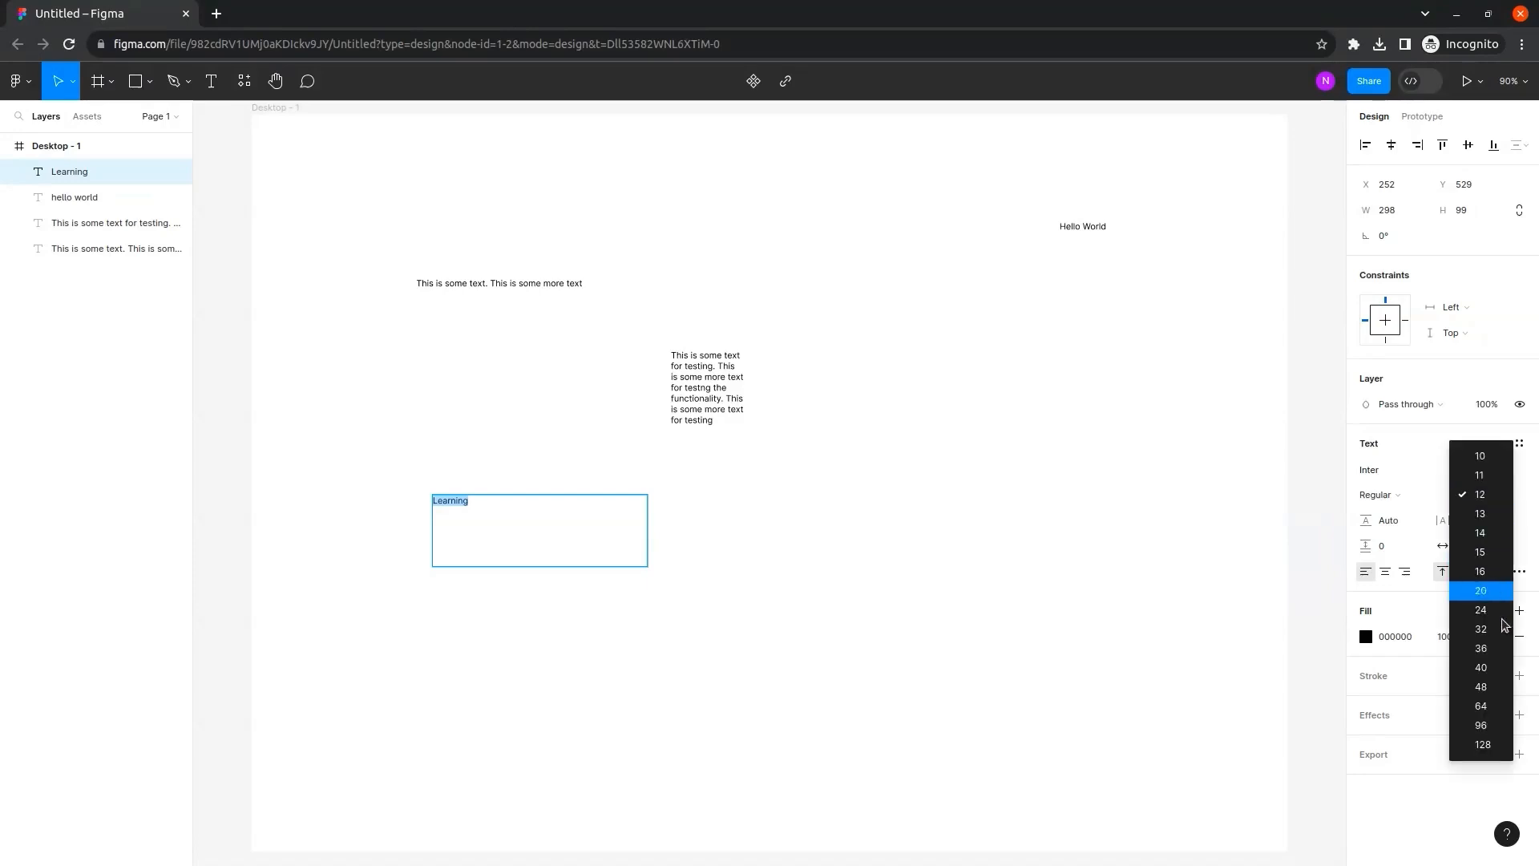
click(1499, 674)
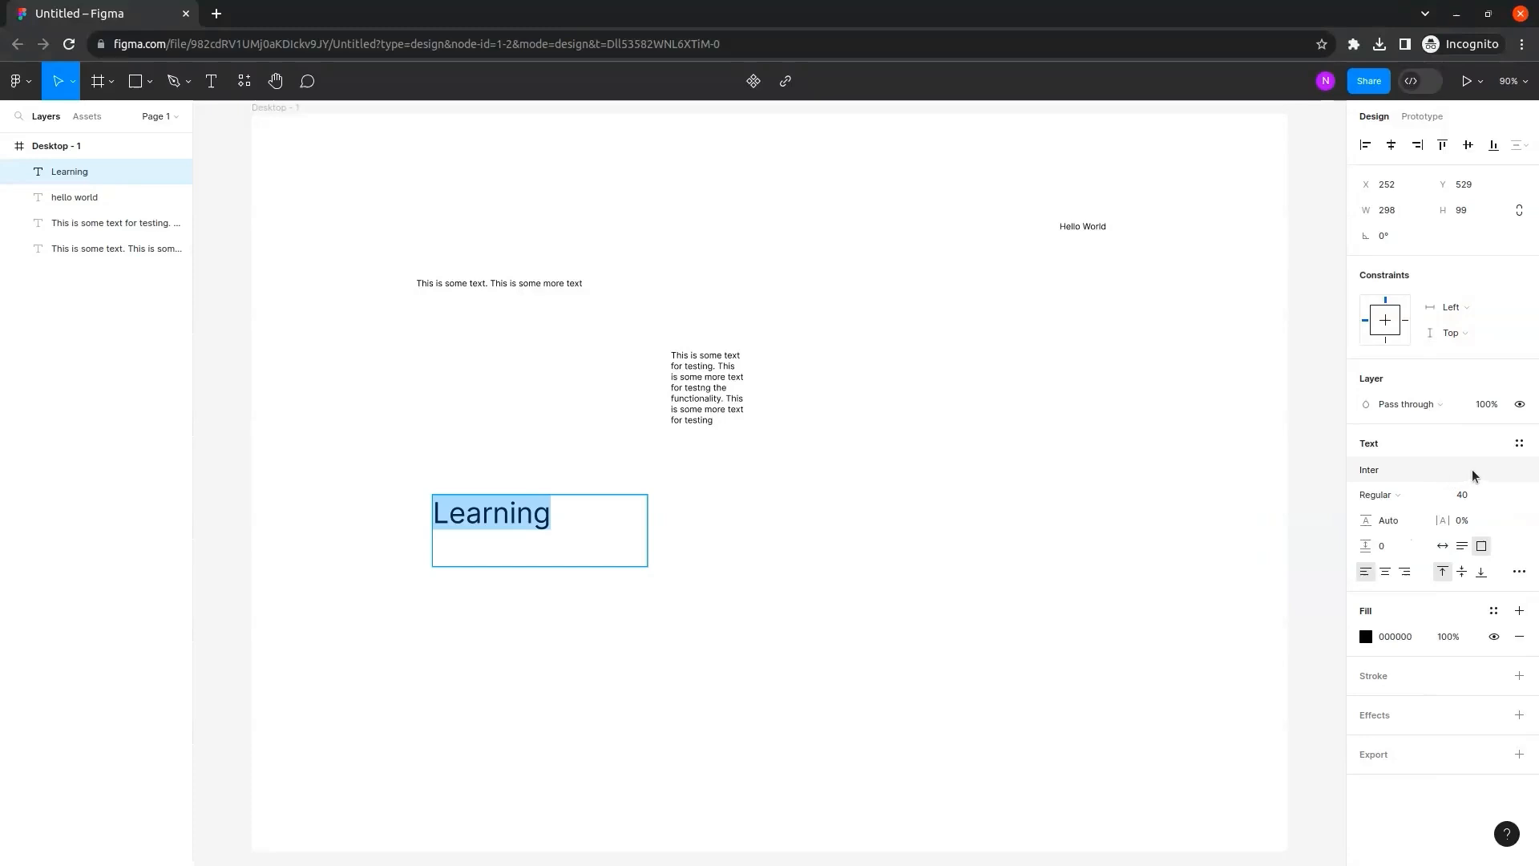
click(1386, 476)
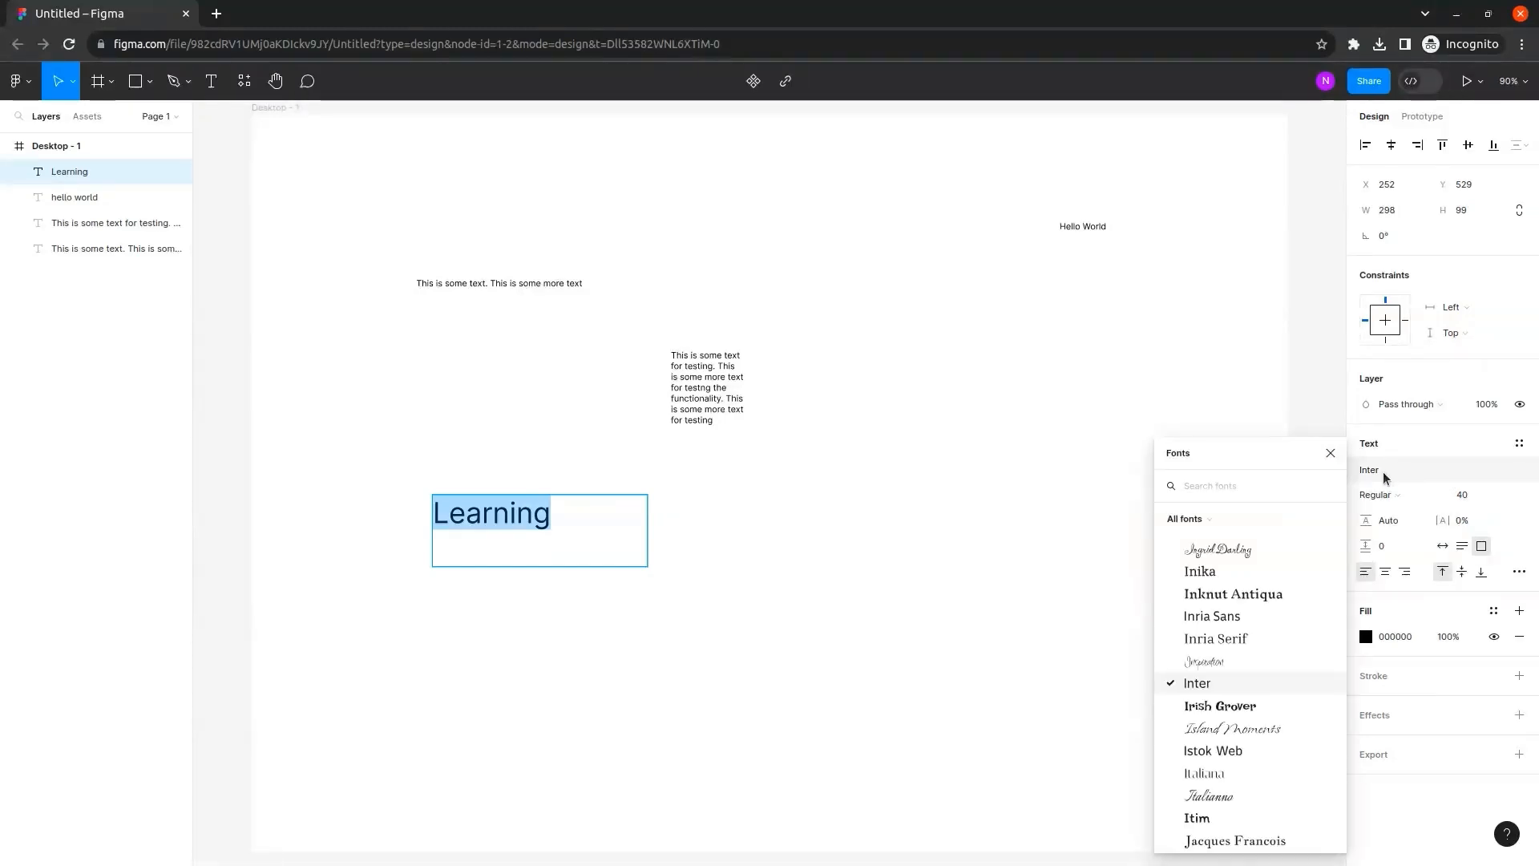
scroll(1247, 633, down, 4)
scroll(1242, 603, down, 4)
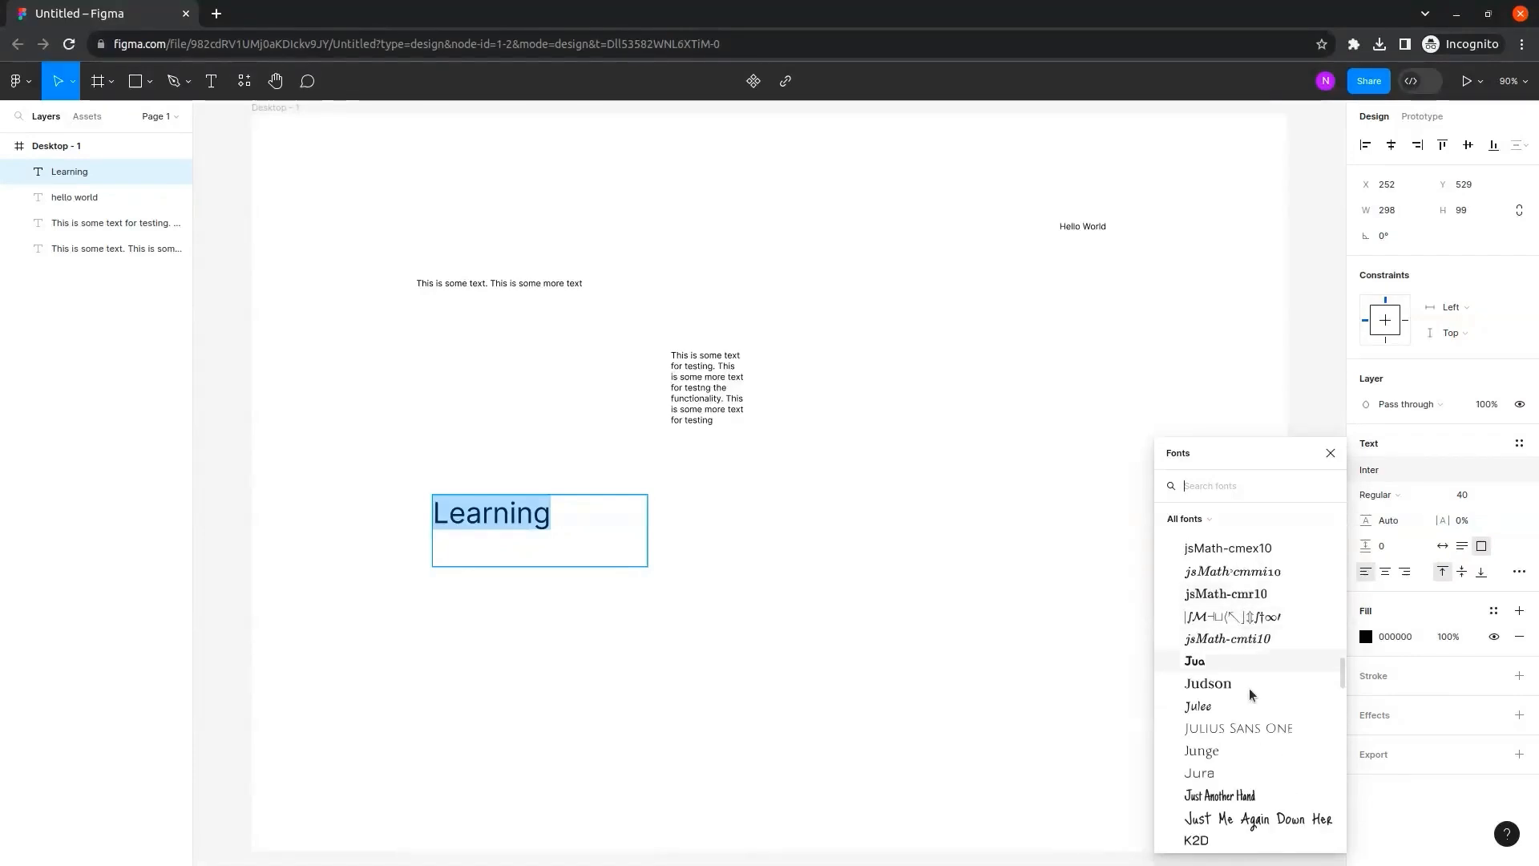
scroll(1252, 651, up, 4)
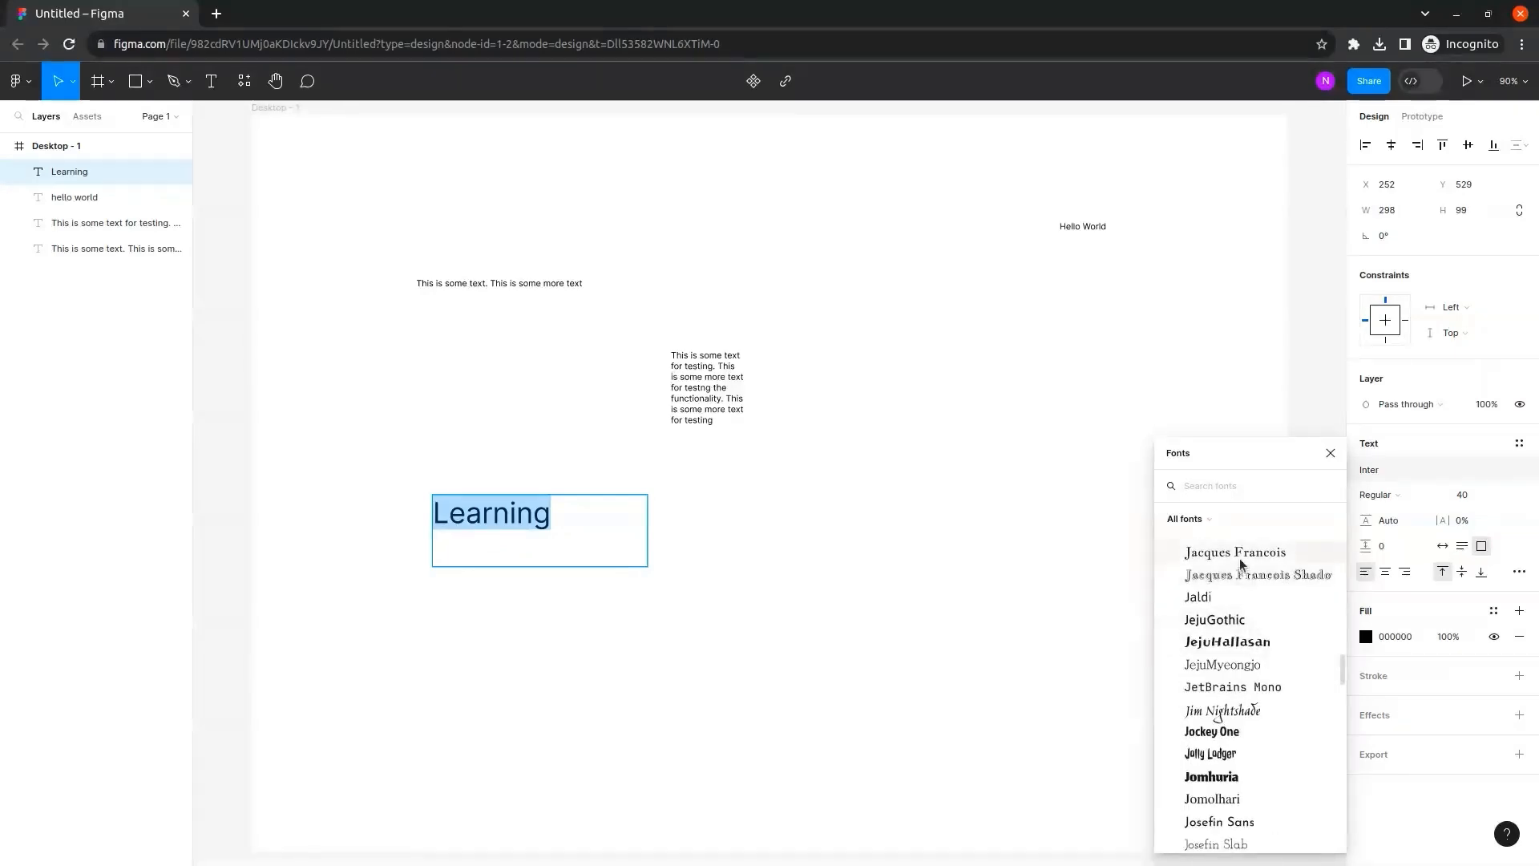
text(glu)
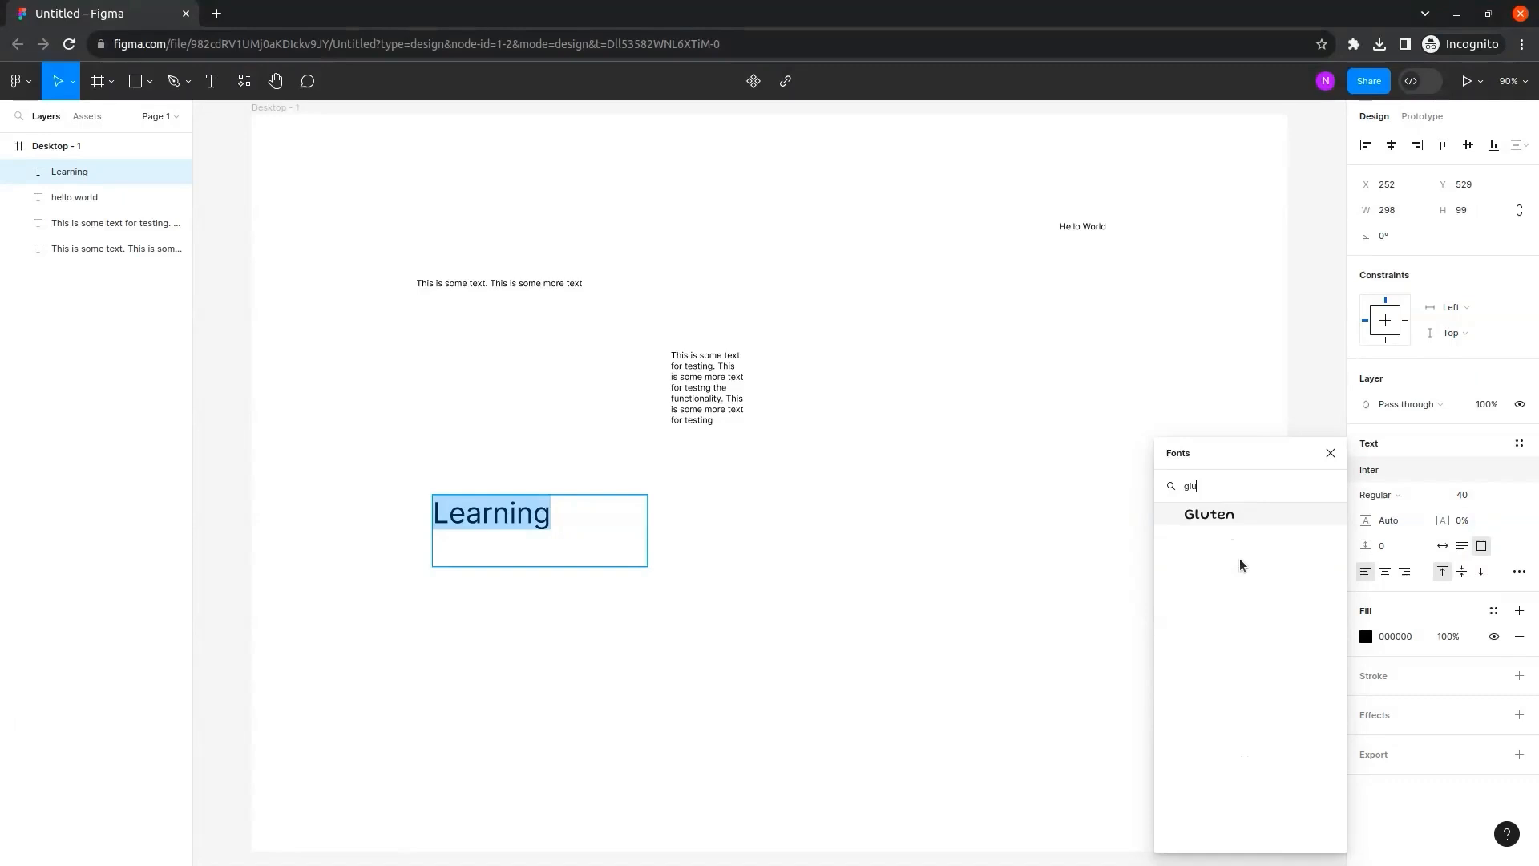
click(1234, 517)
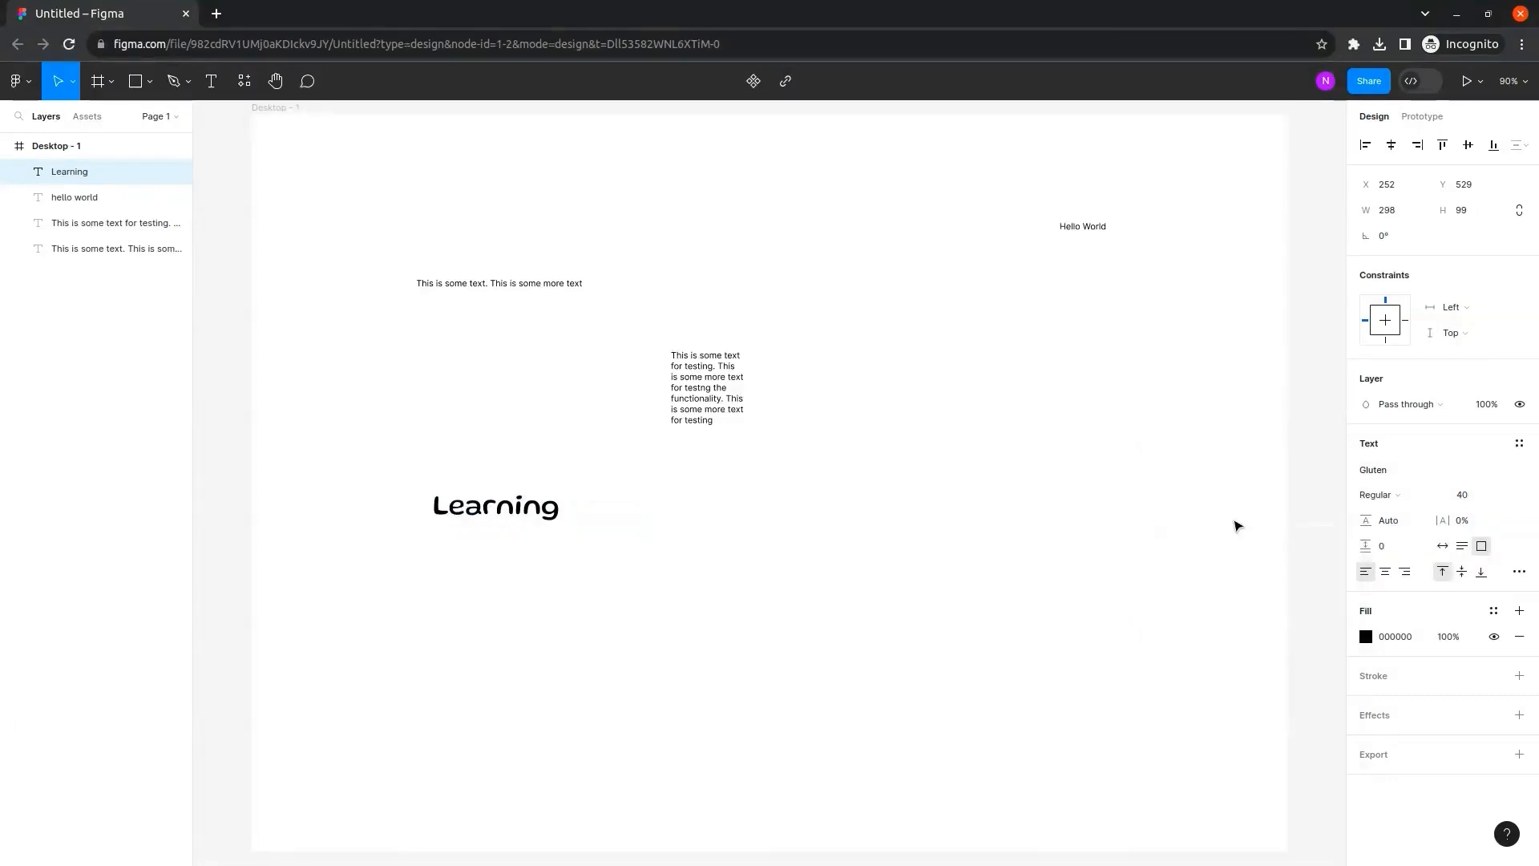
Set the font weight of the "Learning" text to Bold.
click(1393, 495)
click(1400, 552)
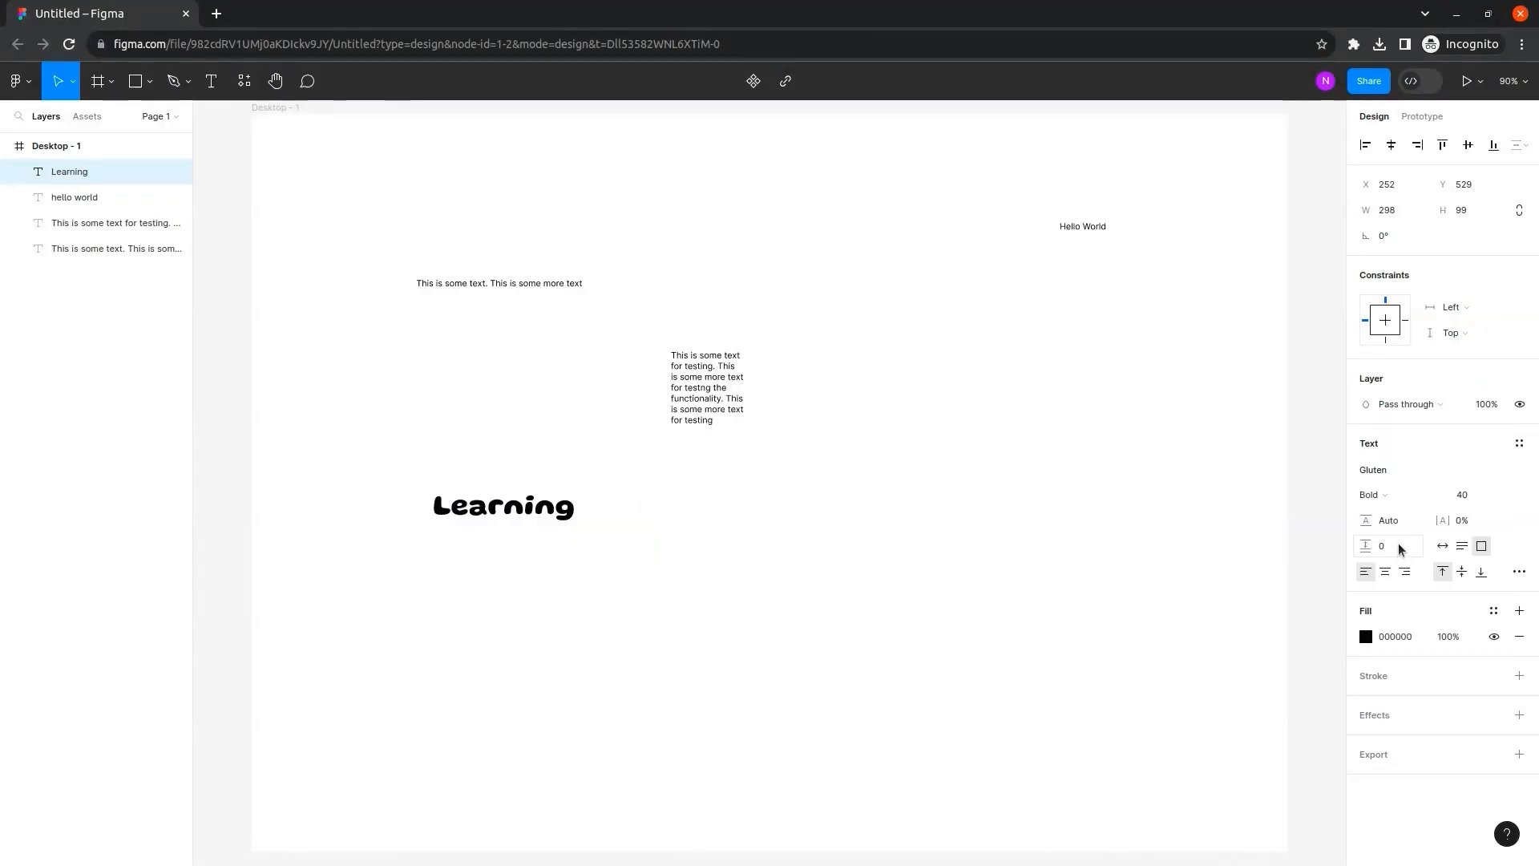
click(1402, 495)
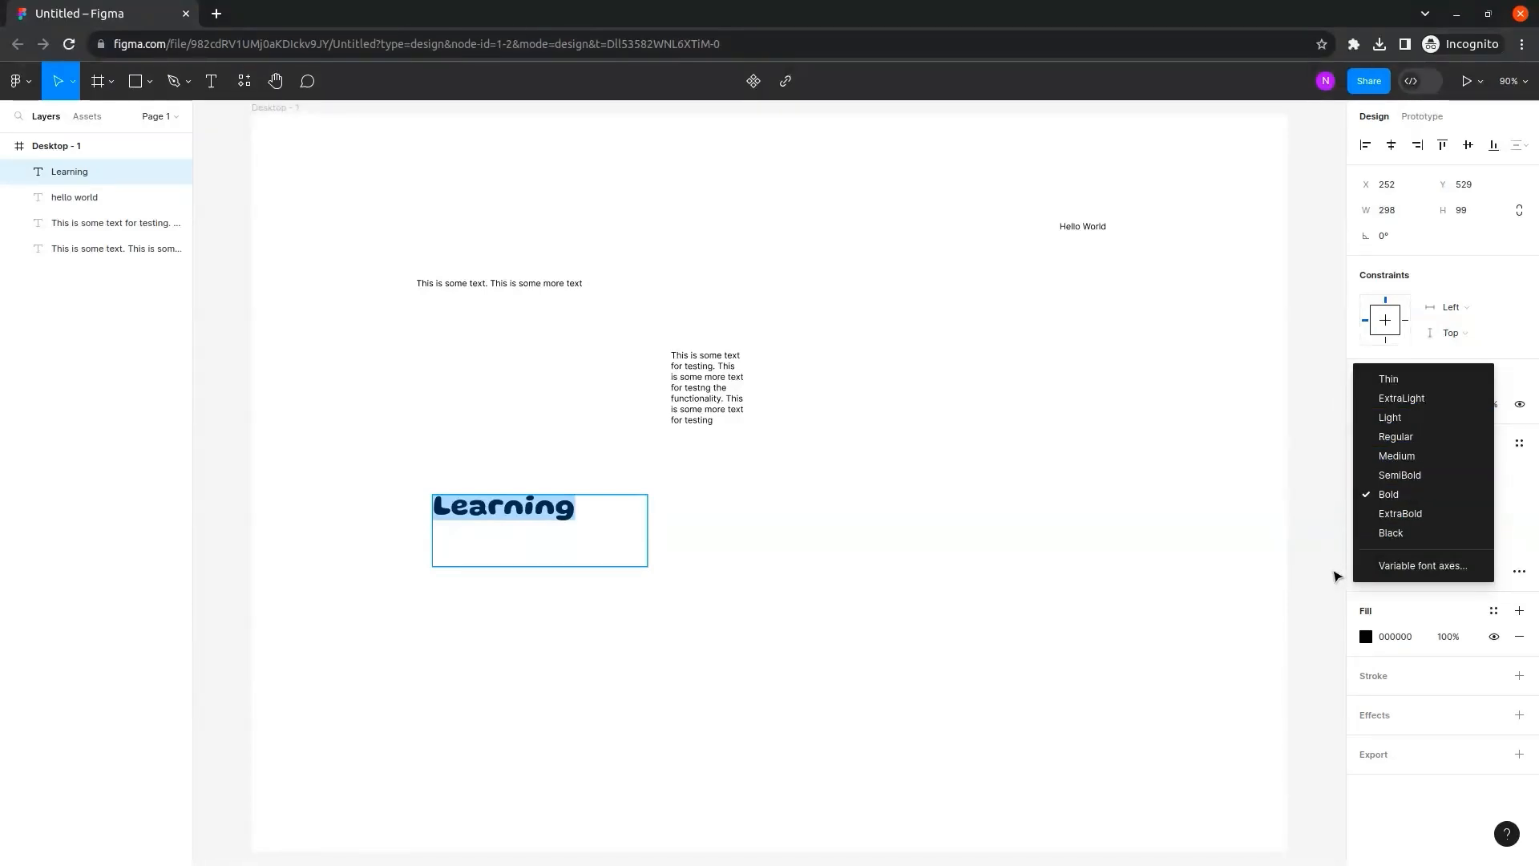
click(1332, 571)
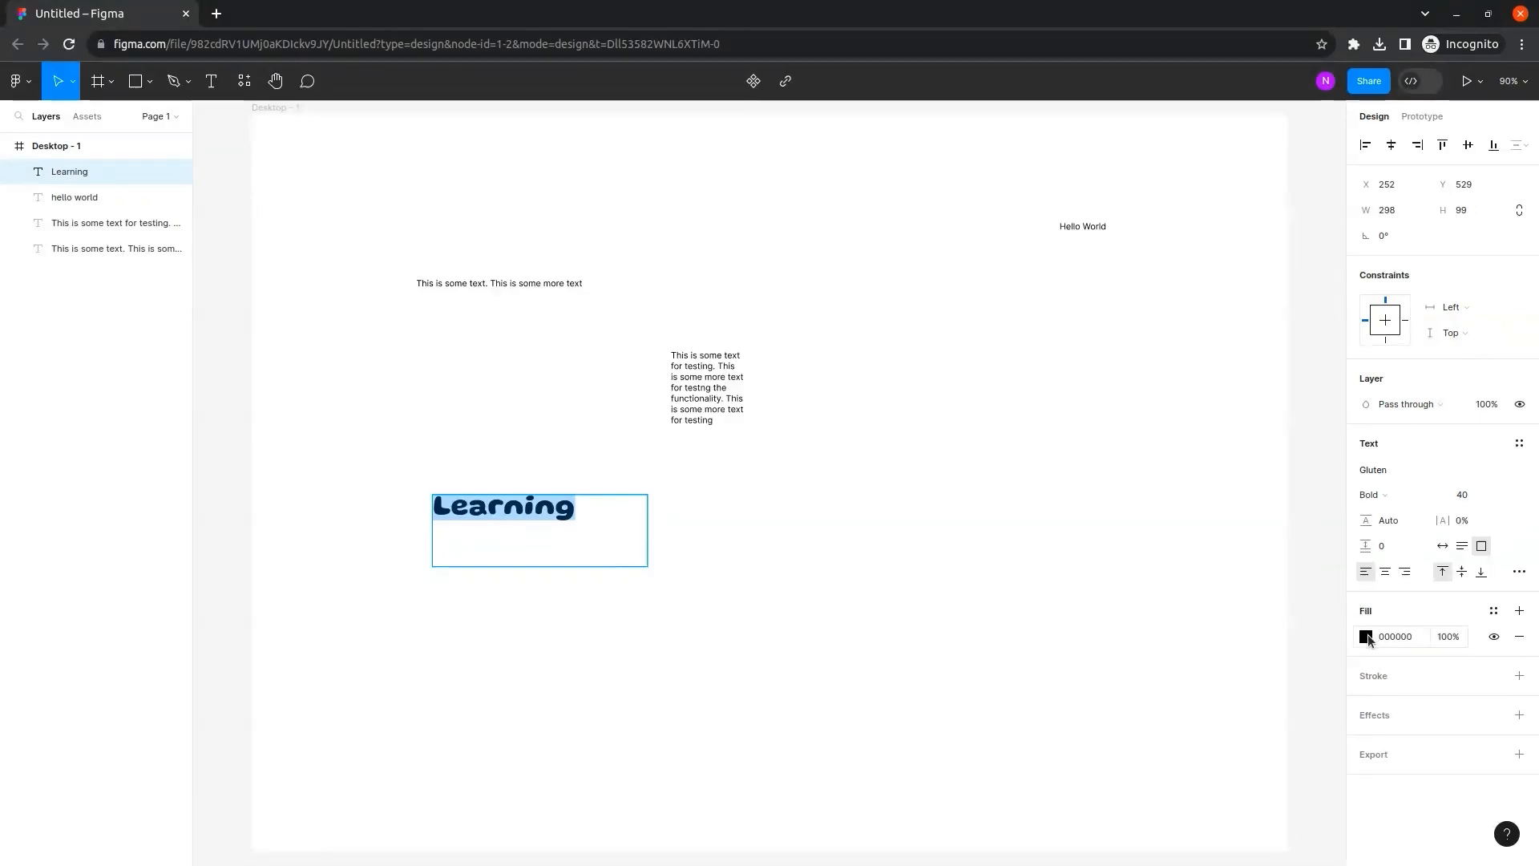
Give the "Learning" text a red FF2E2E fill and add a black outside stroke.
click(1366, 637)
drag(1319, 585, 1309, 455)
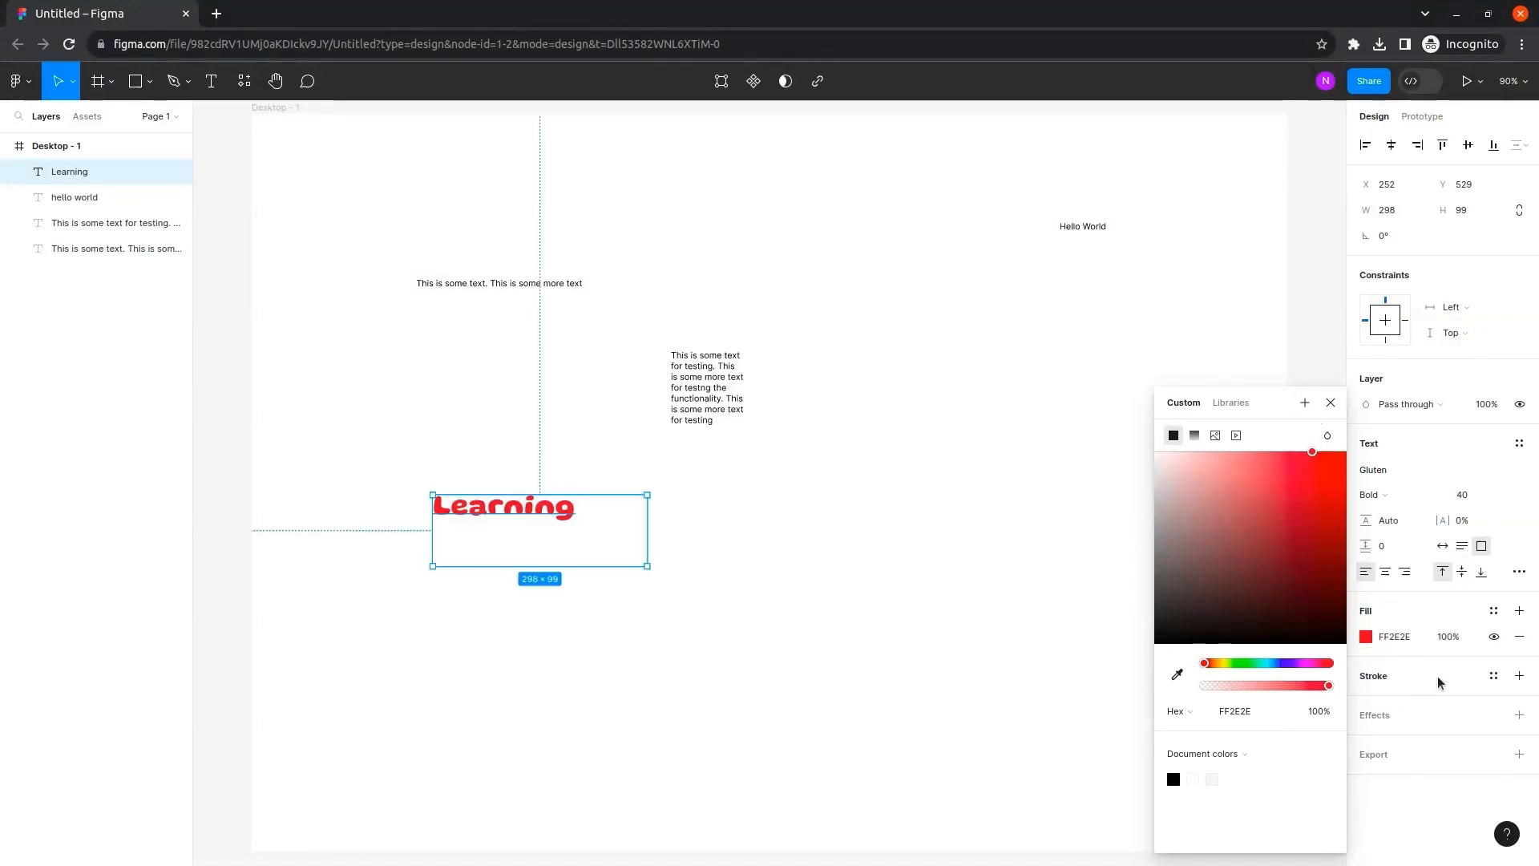
click(1408, 675)
click(1382, 675)
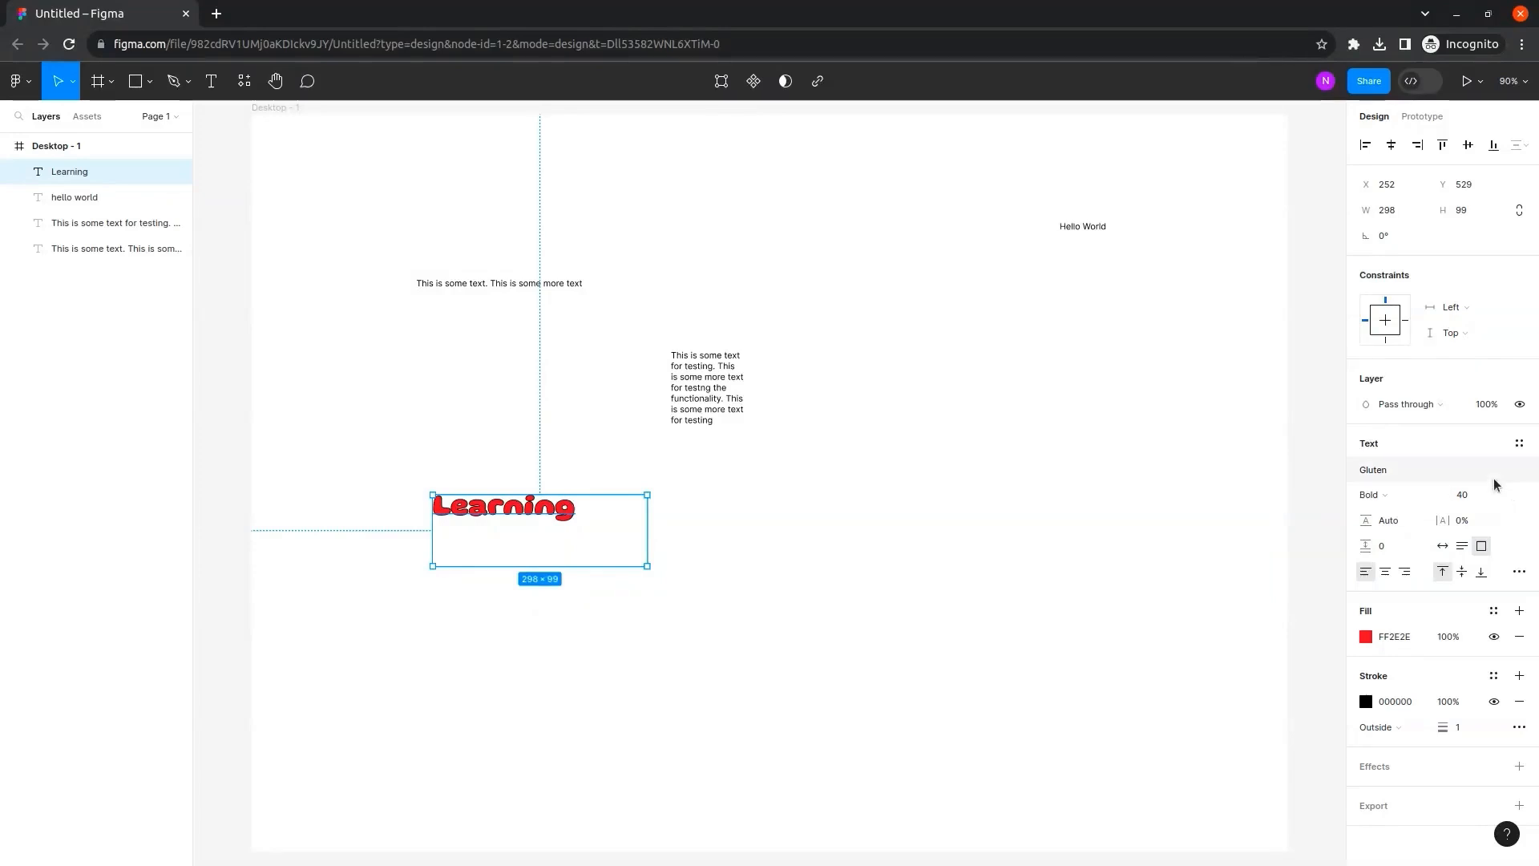
Set the "Learning" text to font size 64 and widen its box to about 445 so the word fits on one line.
click(1510, 496)
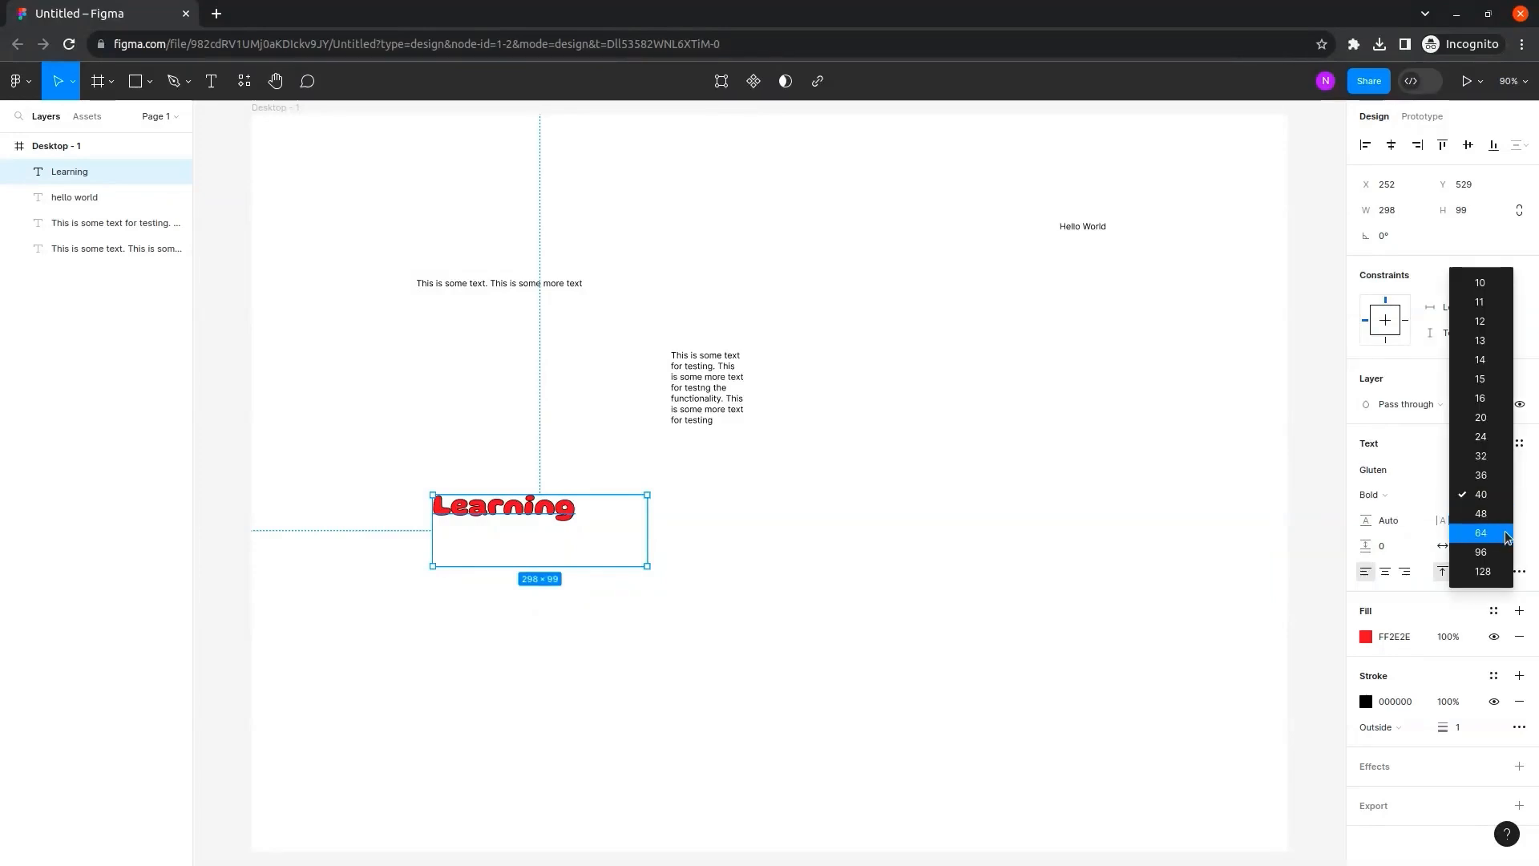
click(1506, 535)
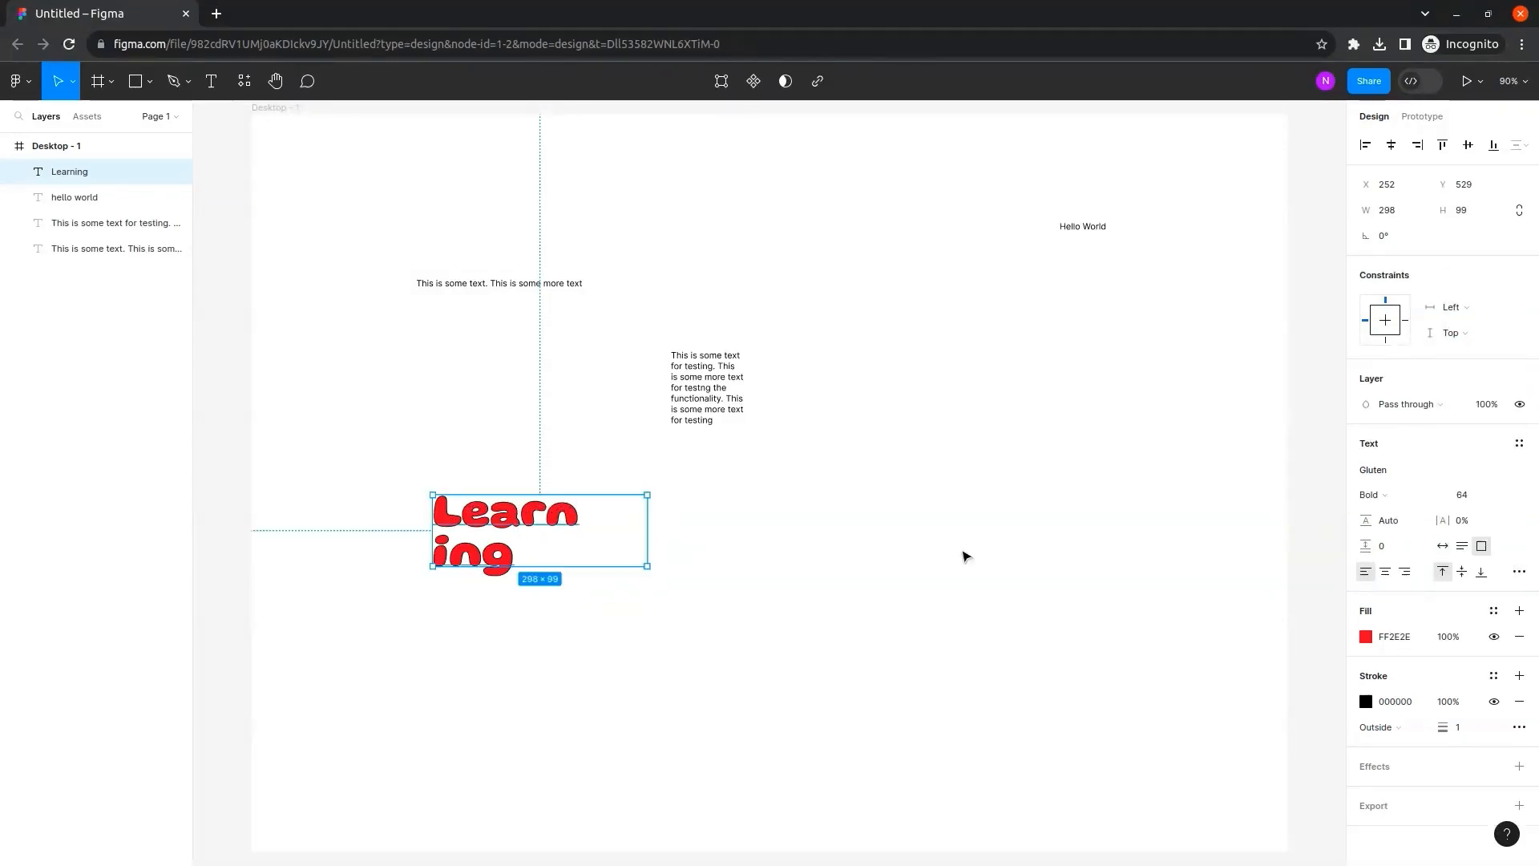
drag(650, 523, 753, 532)
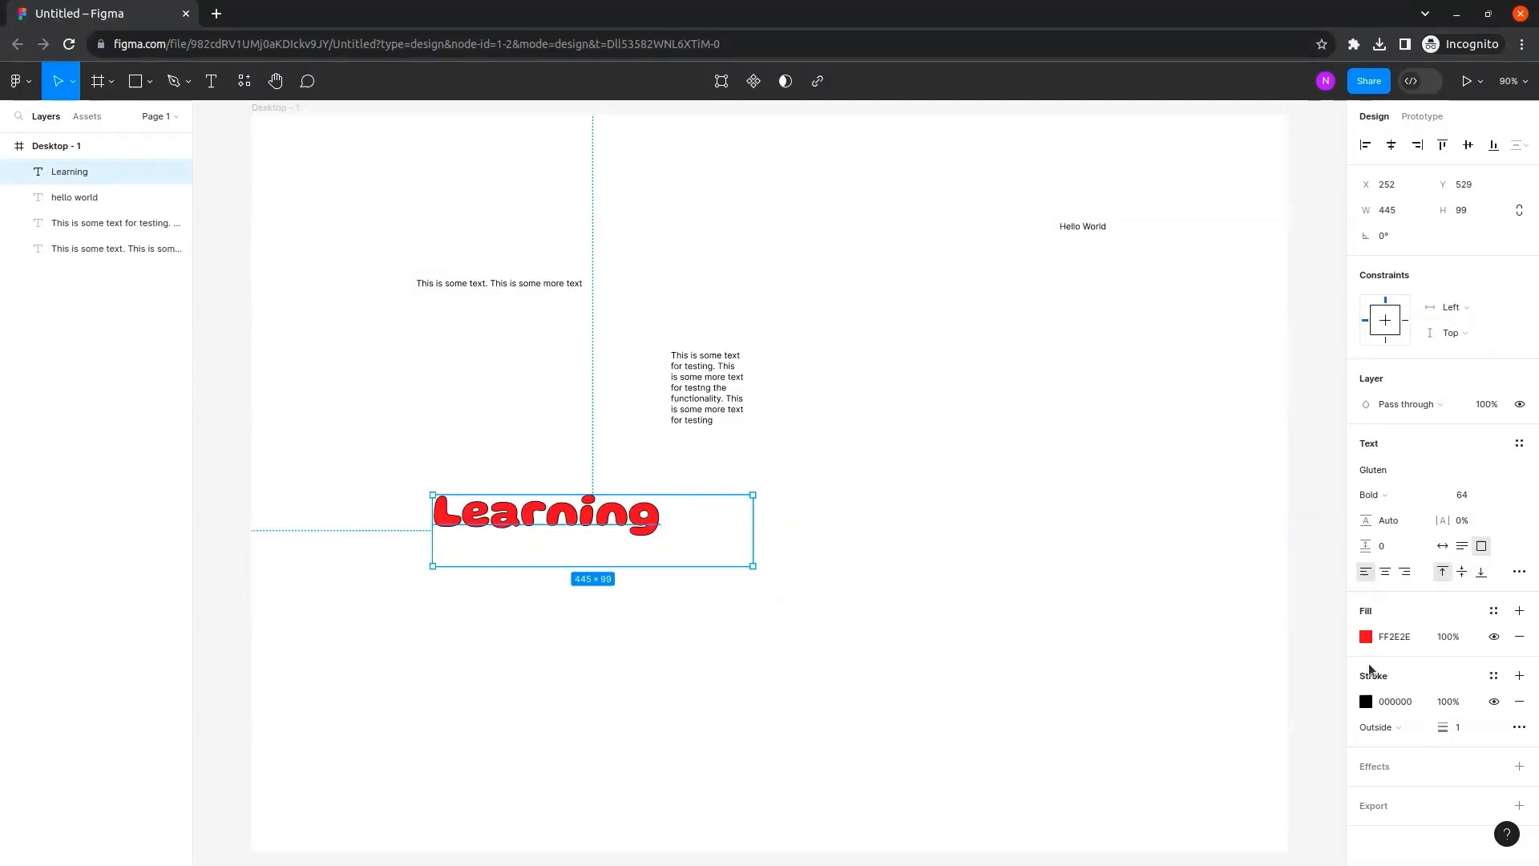
Set the stroke thickness of the "Learning" text to 3.
click(1464, 727)
text(3)
key(Return)
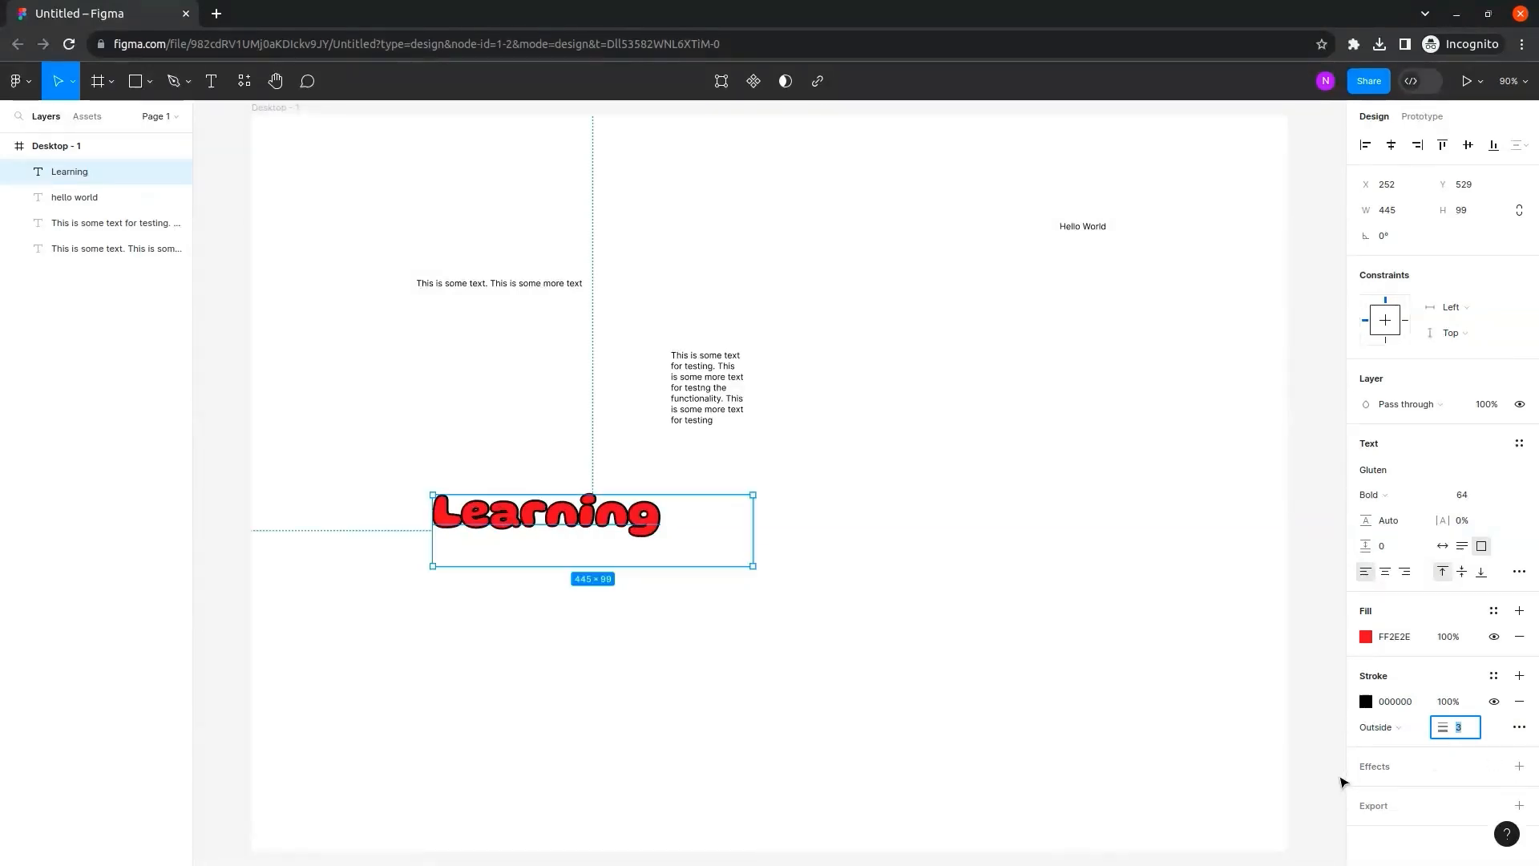
Add a drop shadow effect to the "Learning" text and toggle the shadow's visibility off and on.
click(1396, 773)
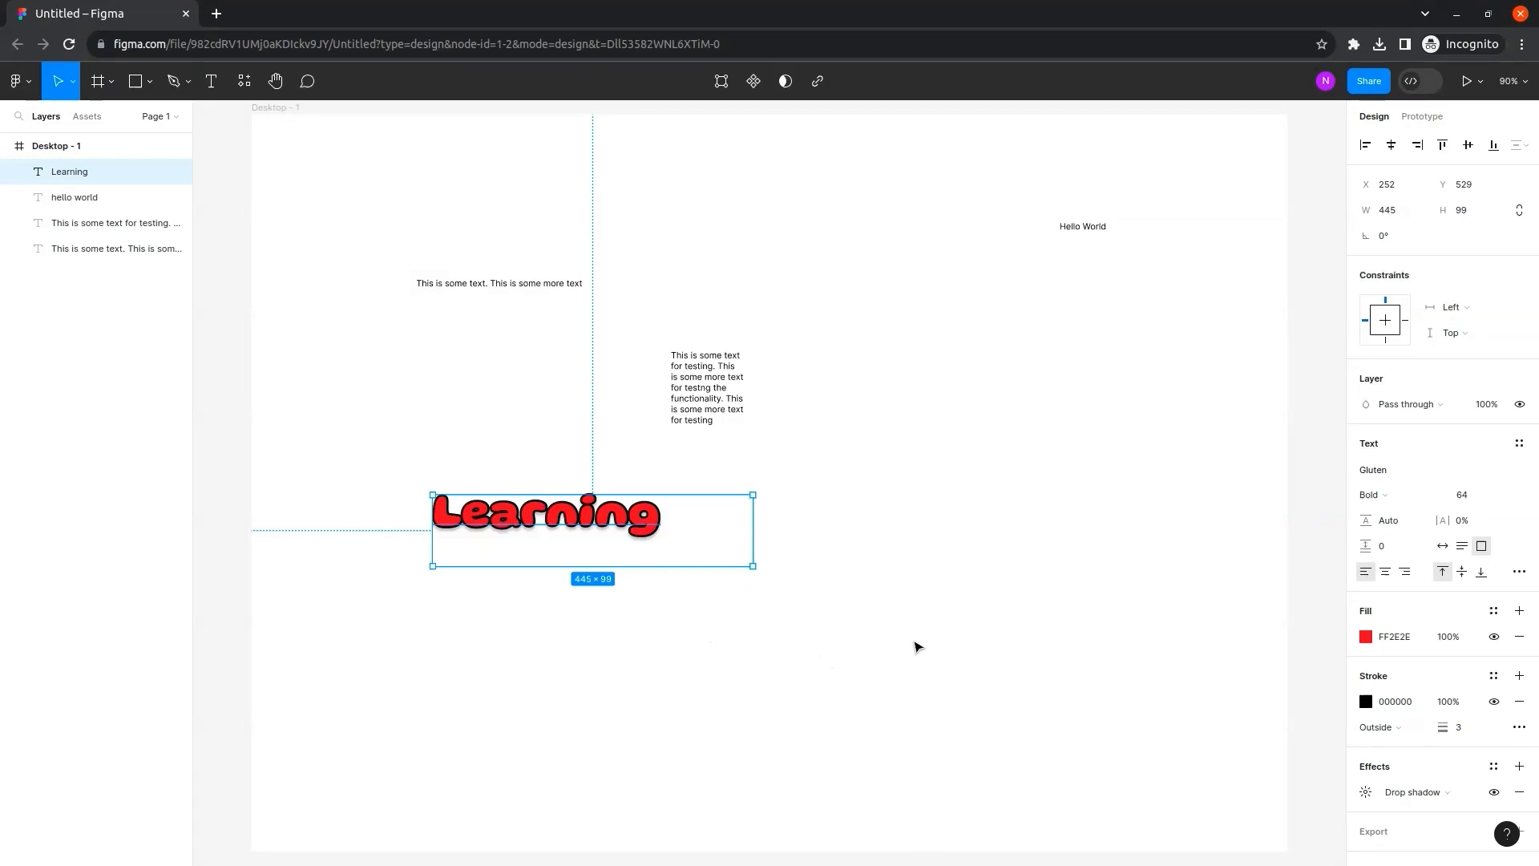
click(1494, 792)
click(1495, 793)
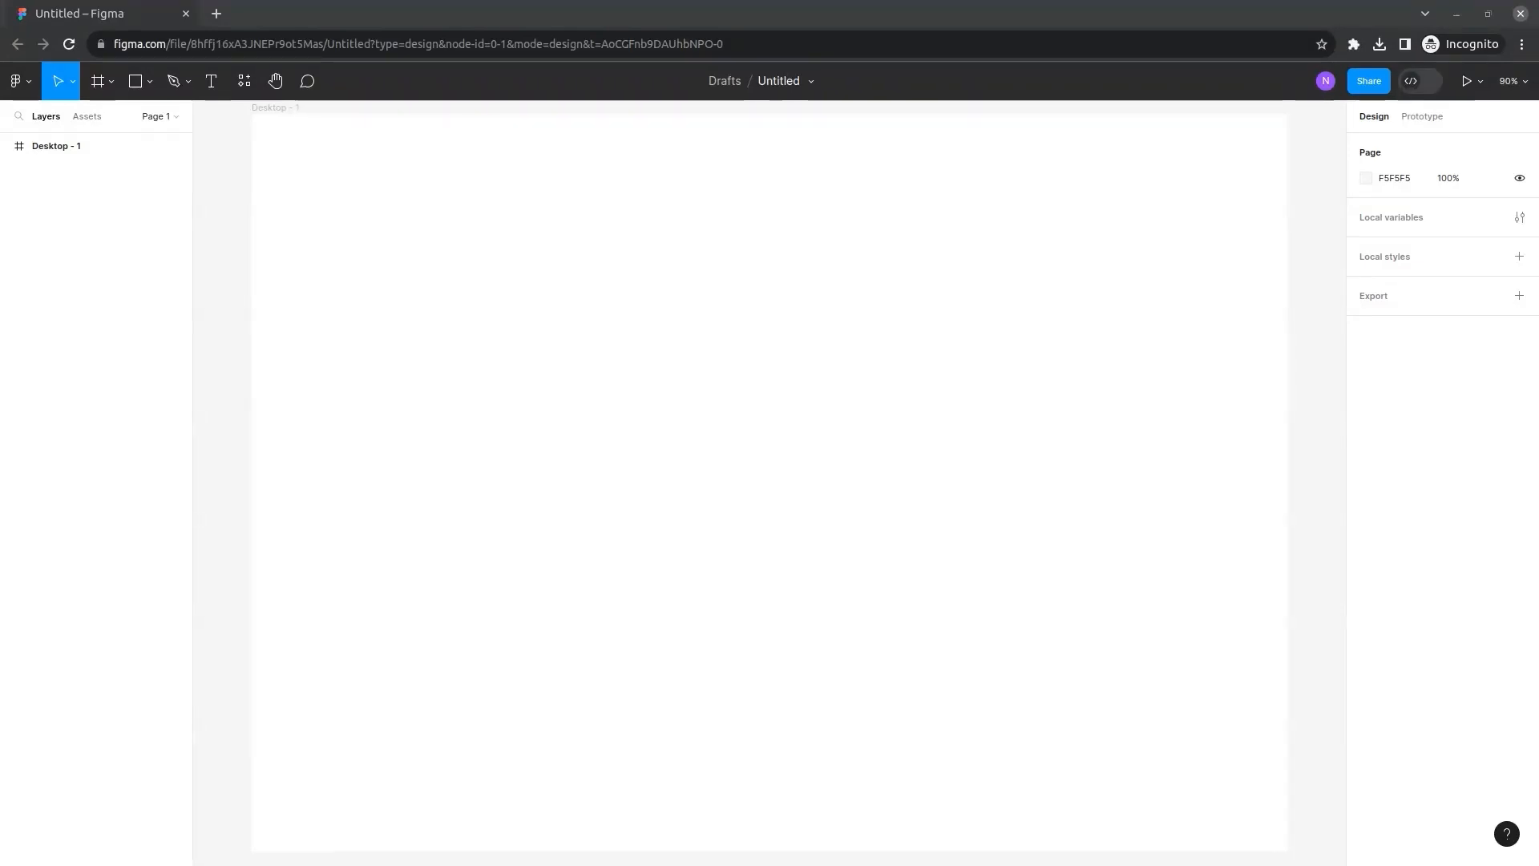
Place the image test.jpg in the upper-left area of the empty desktop frame at about 231 × 147.
click(29, 86)
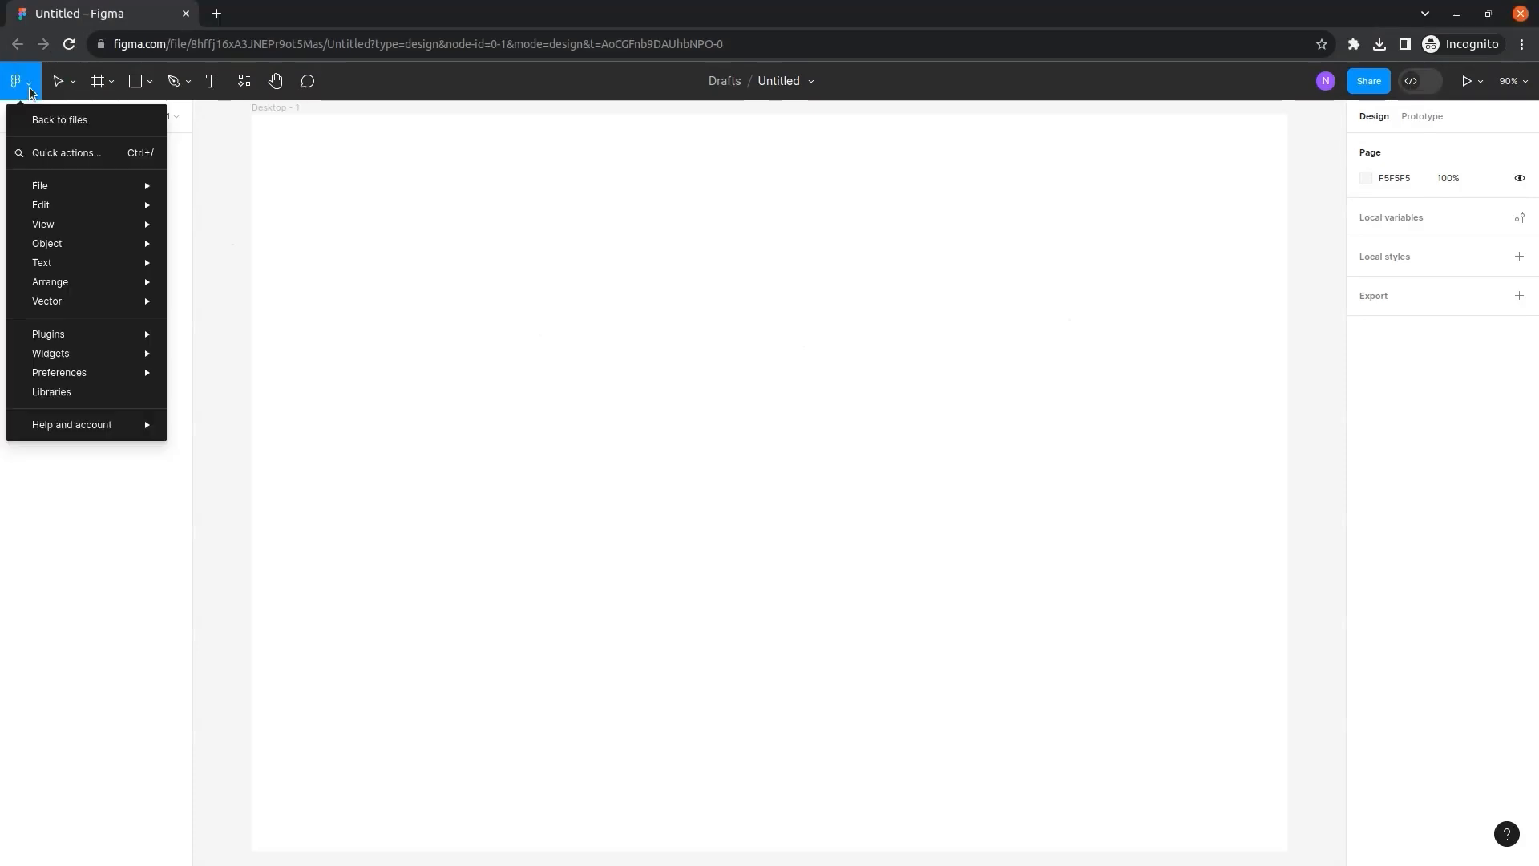
mouse_move(77, 186)
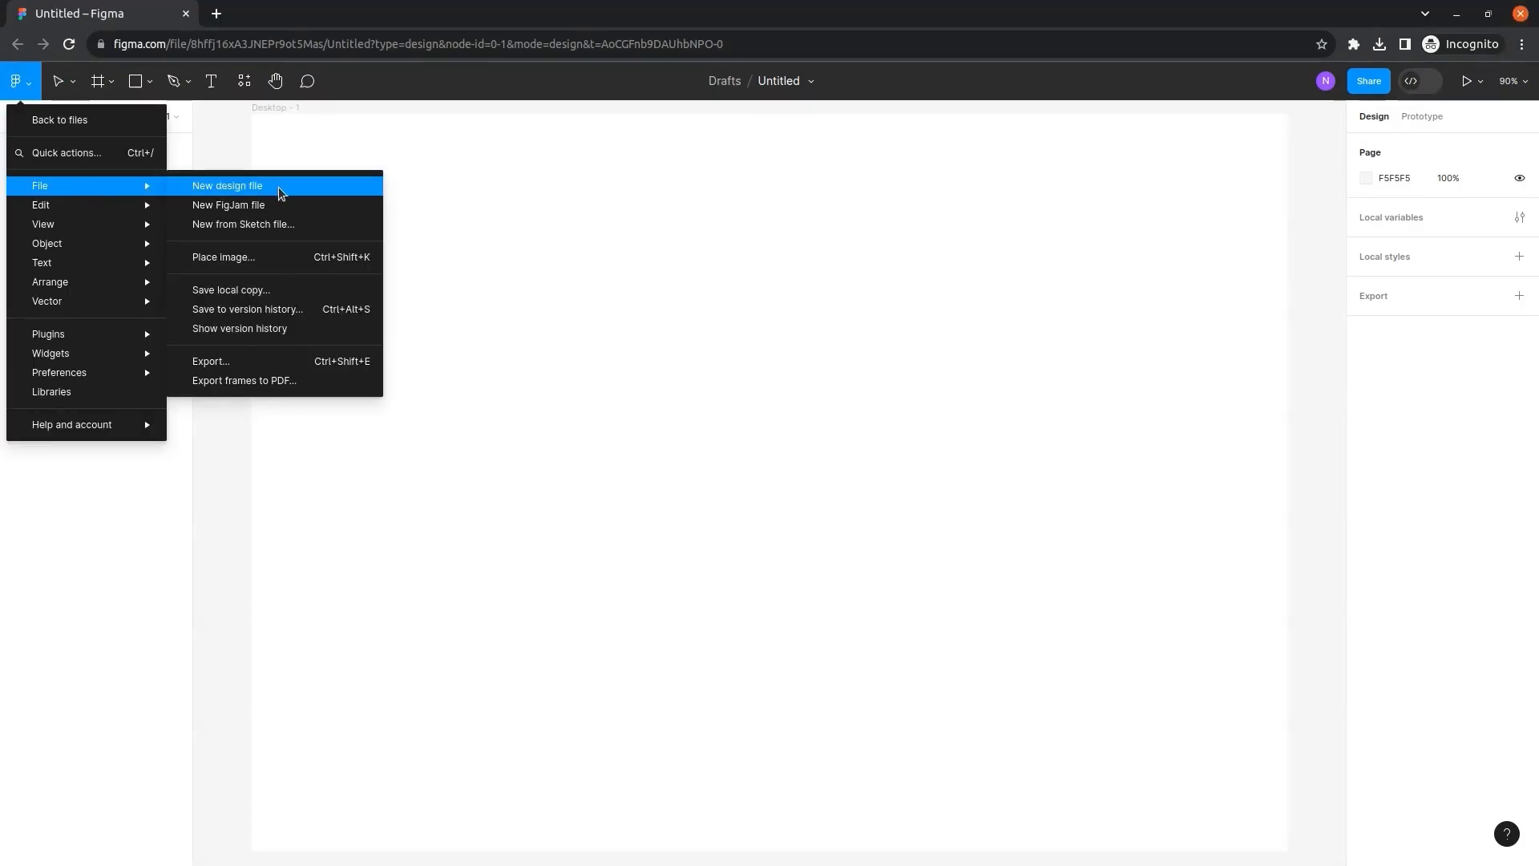
click(291, 263)
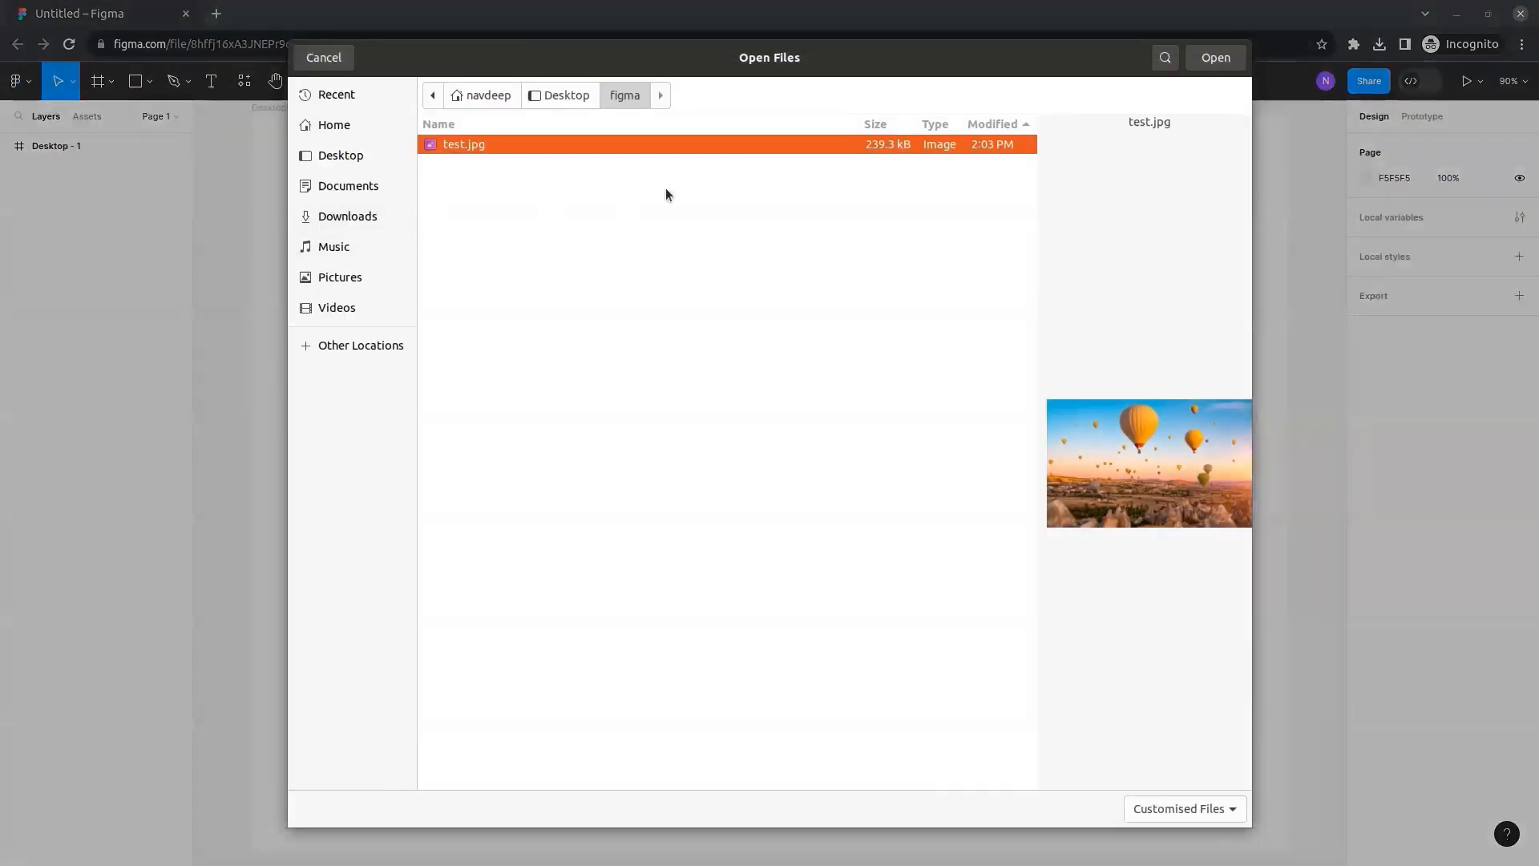
click(1214, 57)
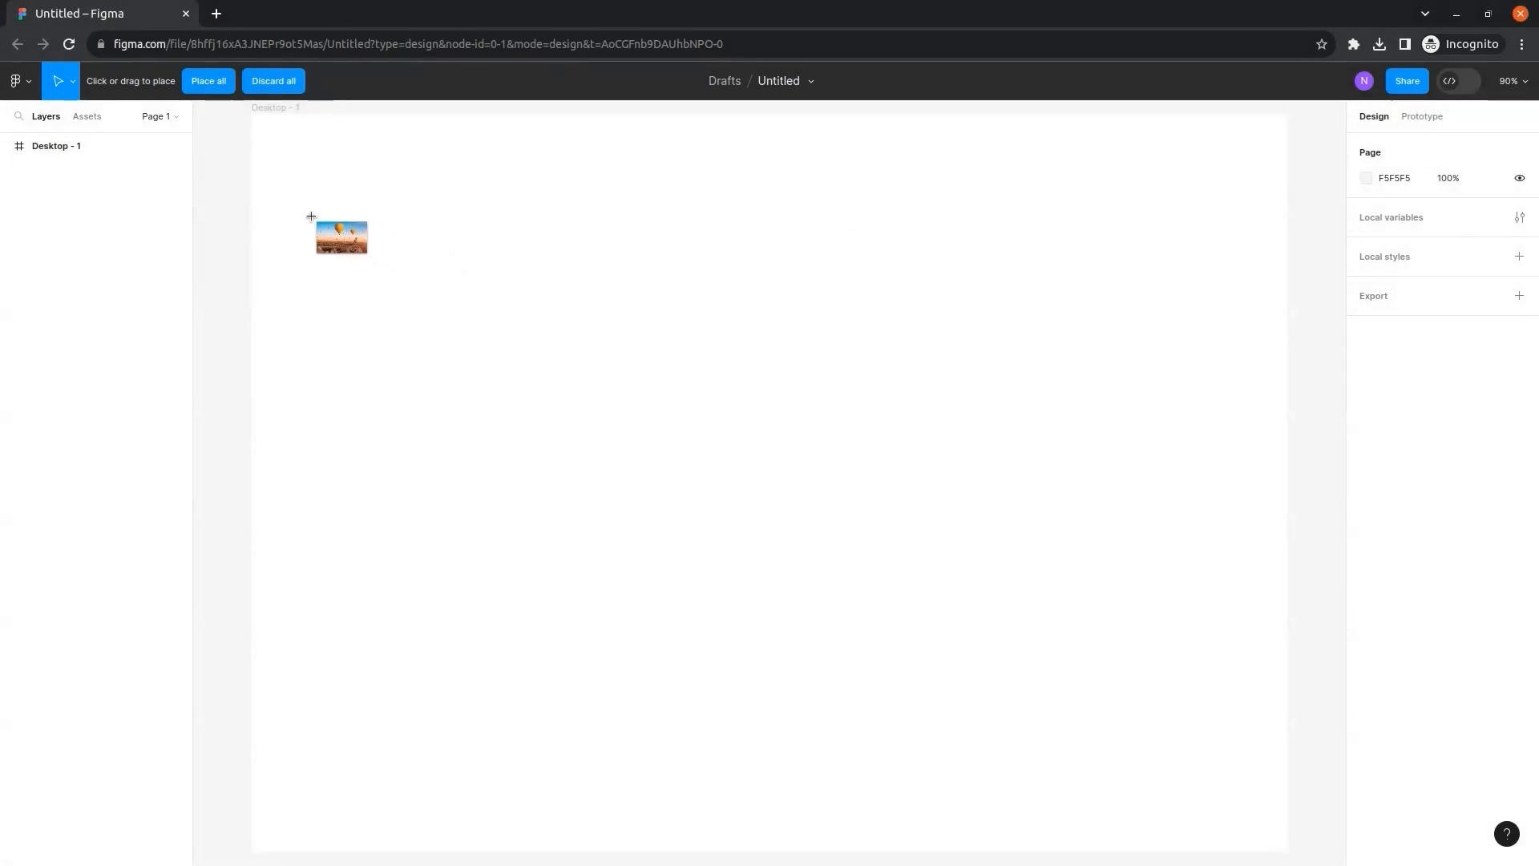
drag(311, 217, 486, 328)
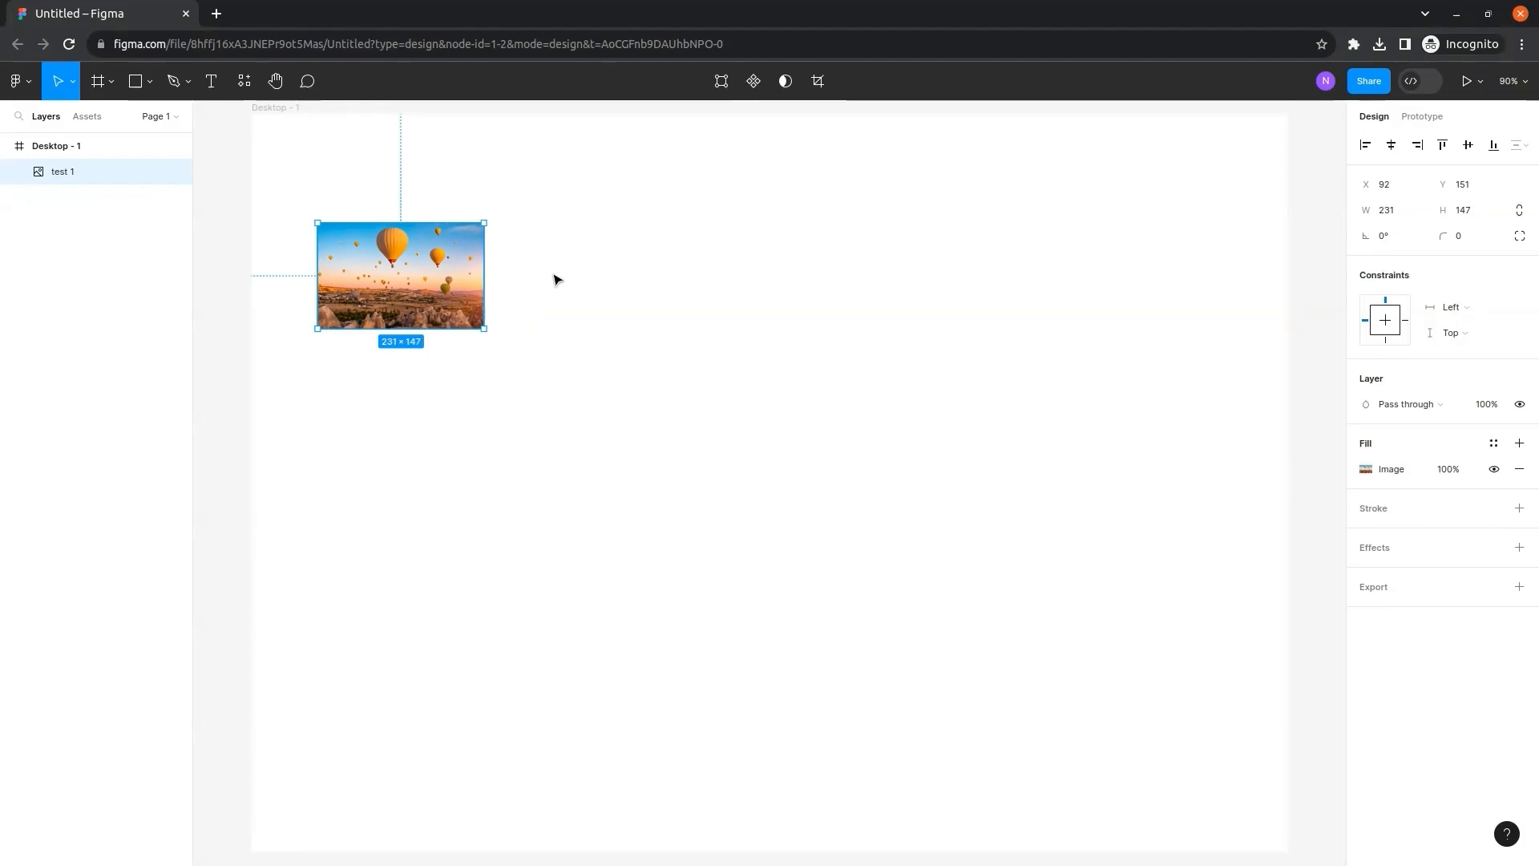
click(557, 279)
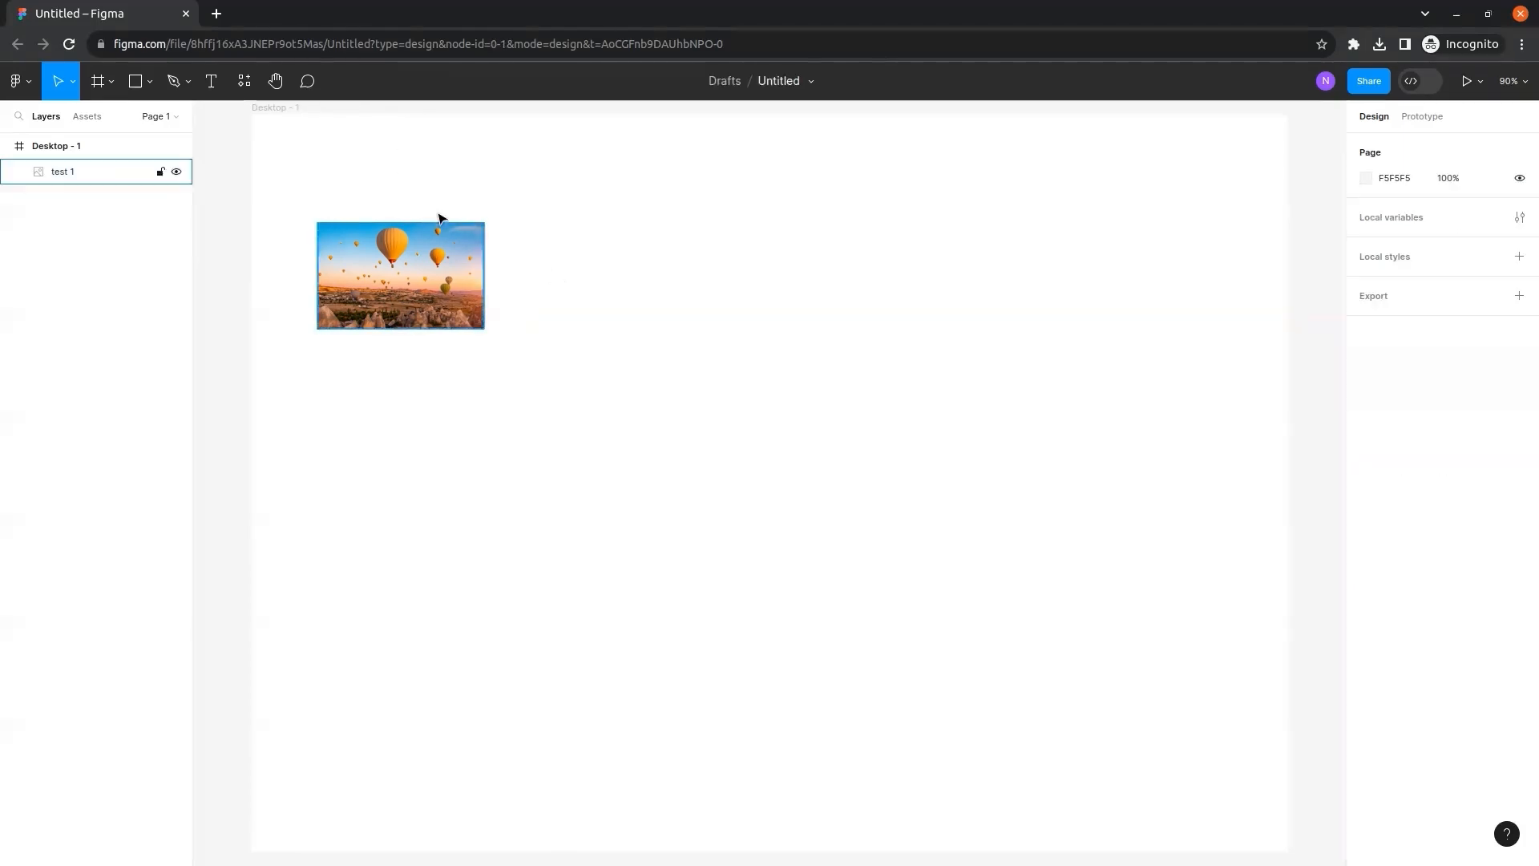
Draw a rectangle about 200 × 132 beside the placed image in the frame's upper area.
click(150, 81)
click(161, 120)
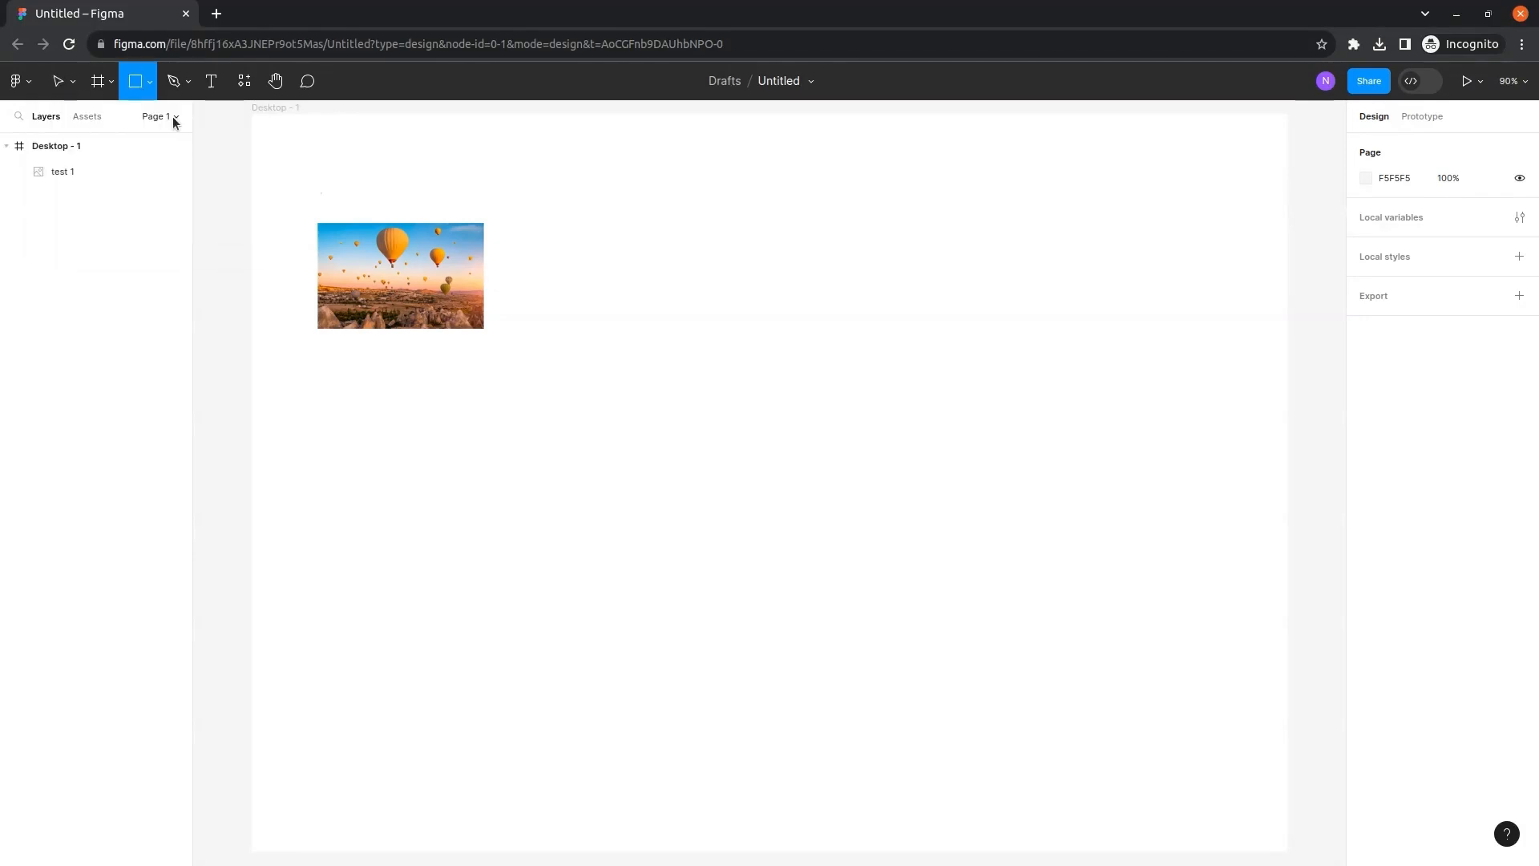
drag(670, 217, 815, 311)
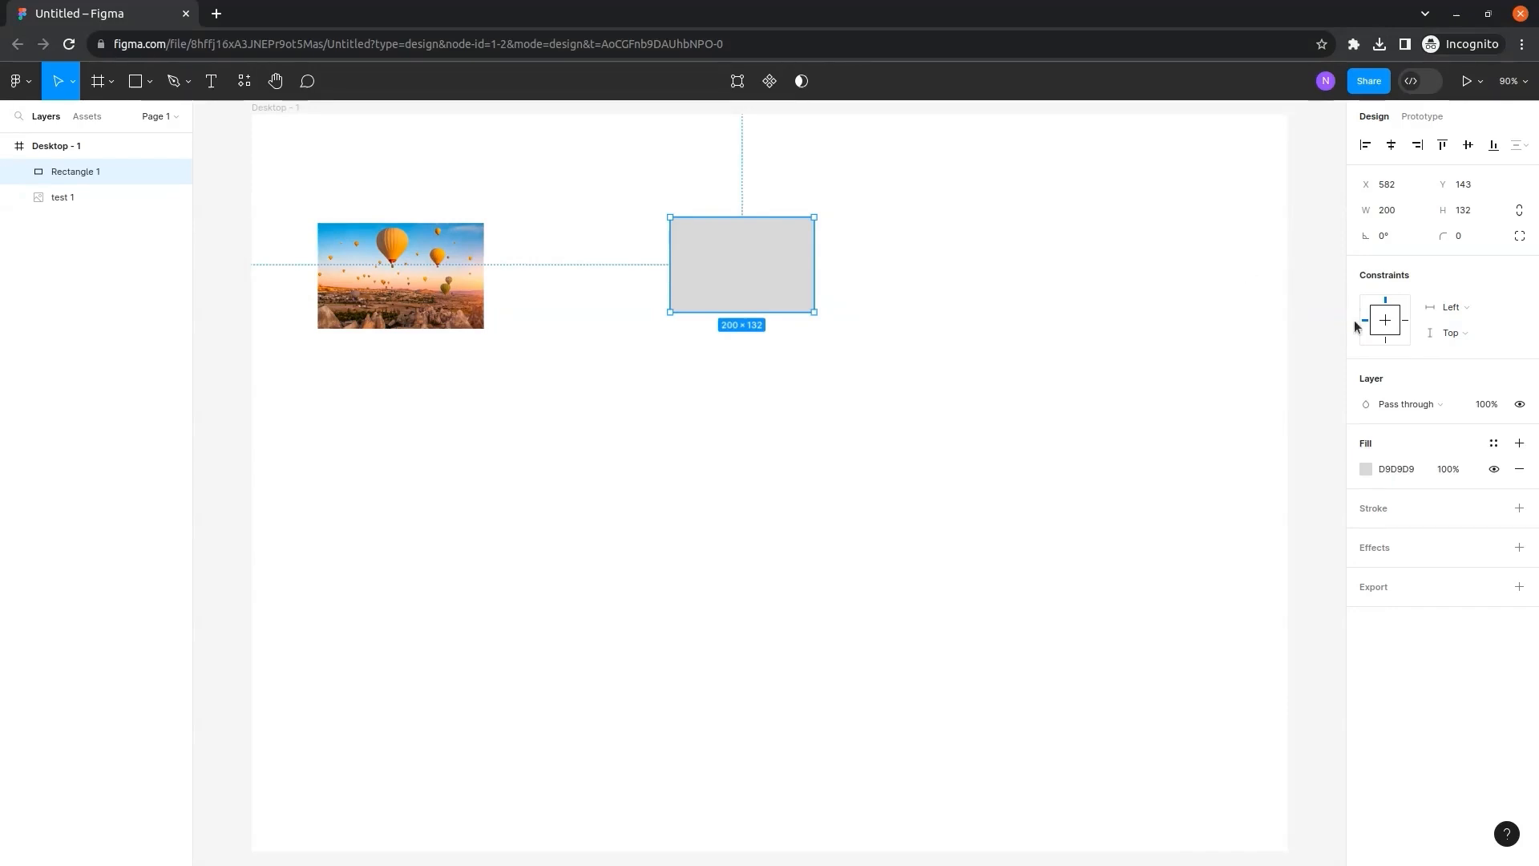
Replace the rectangle's solid fill with an image fill using the file test.jpg.
click(1366, 468)
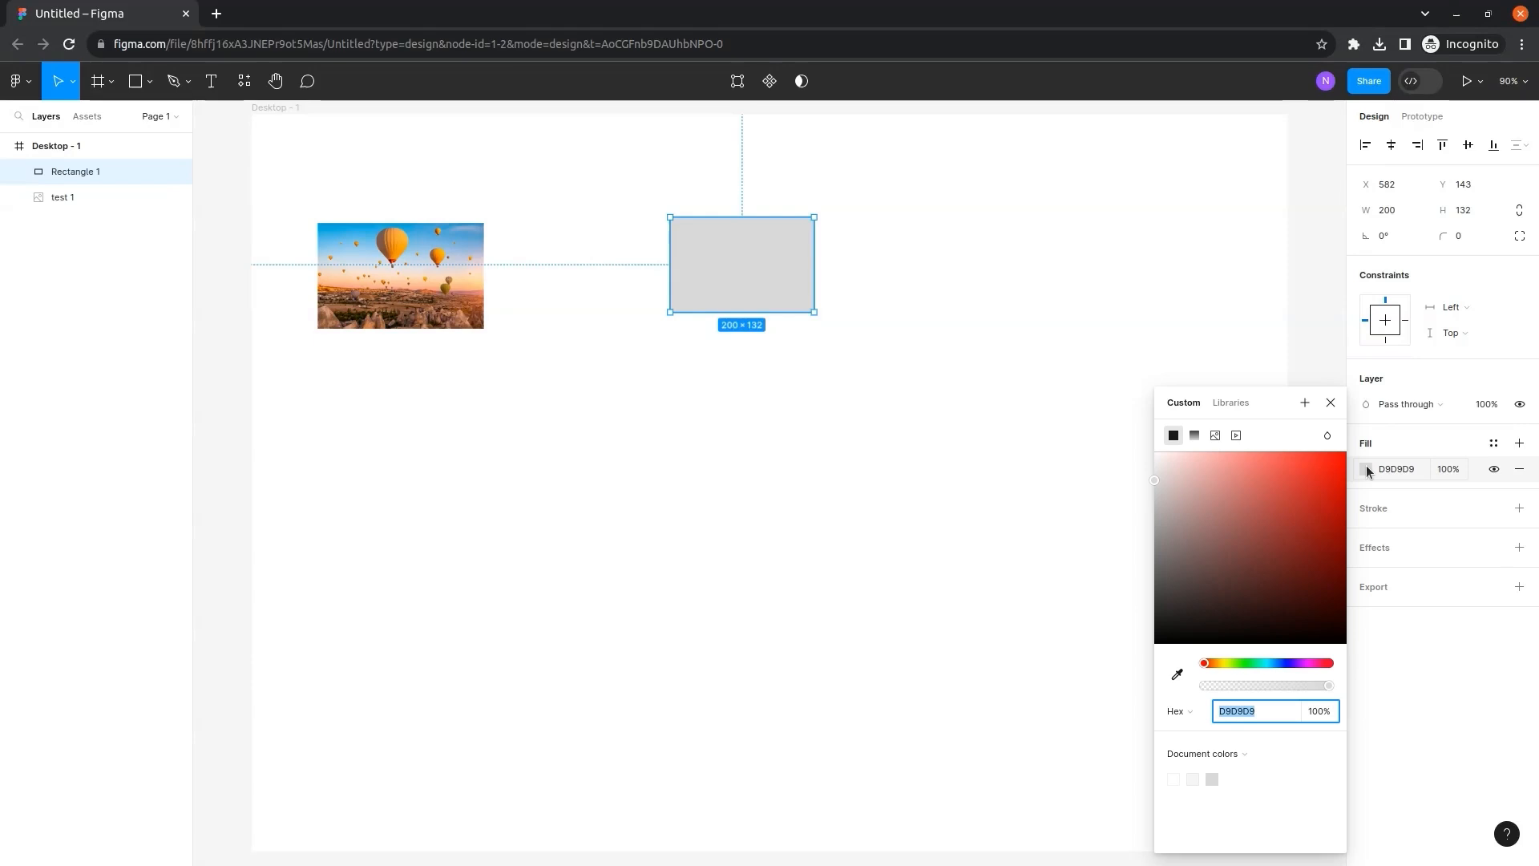
click(1215, 435)
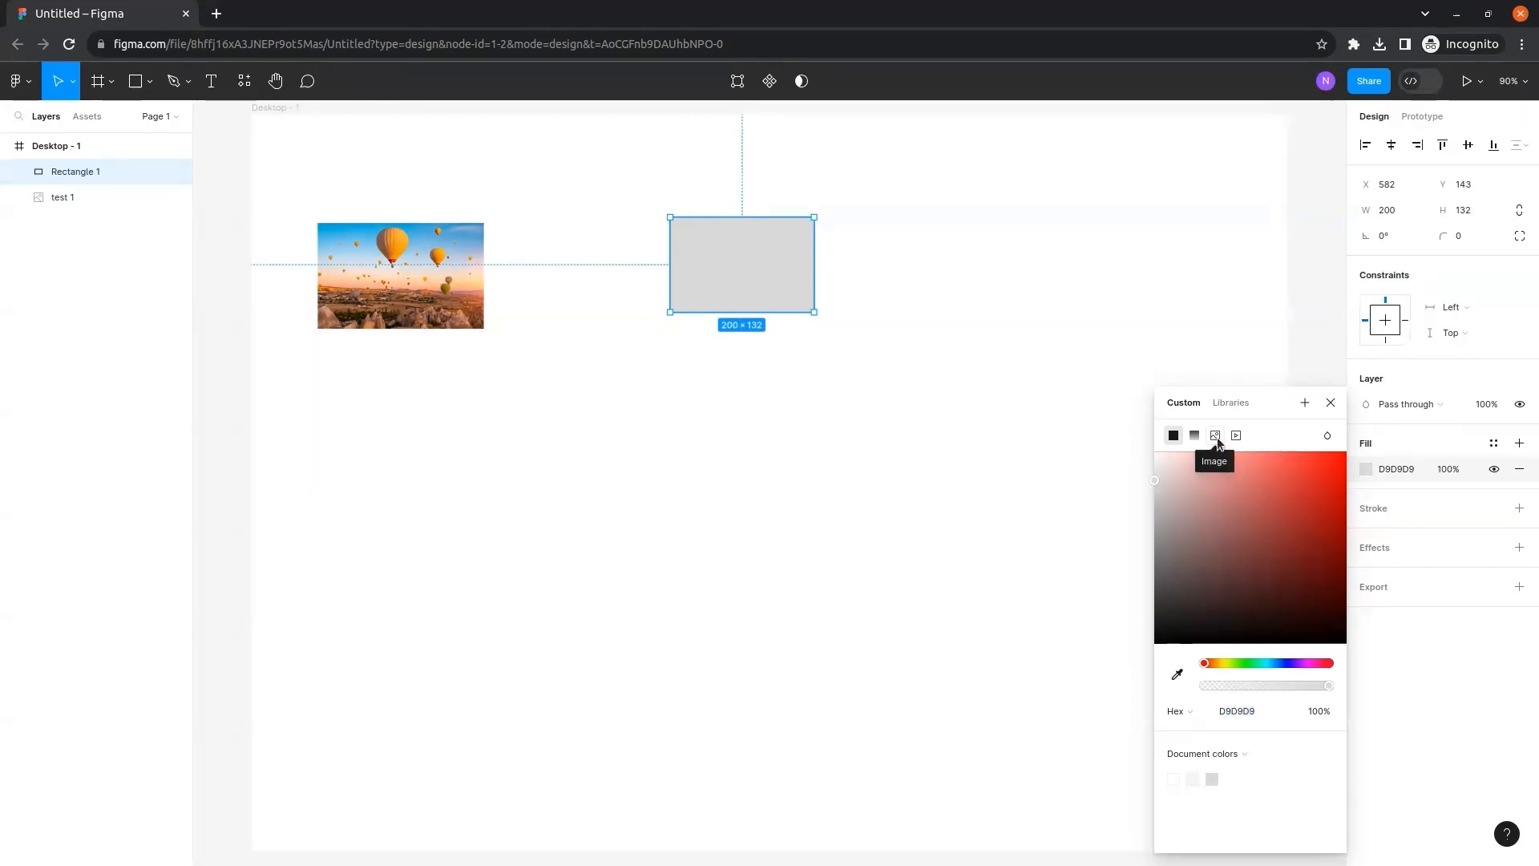
mouse_move(1248, 505)
click(1241, 557)
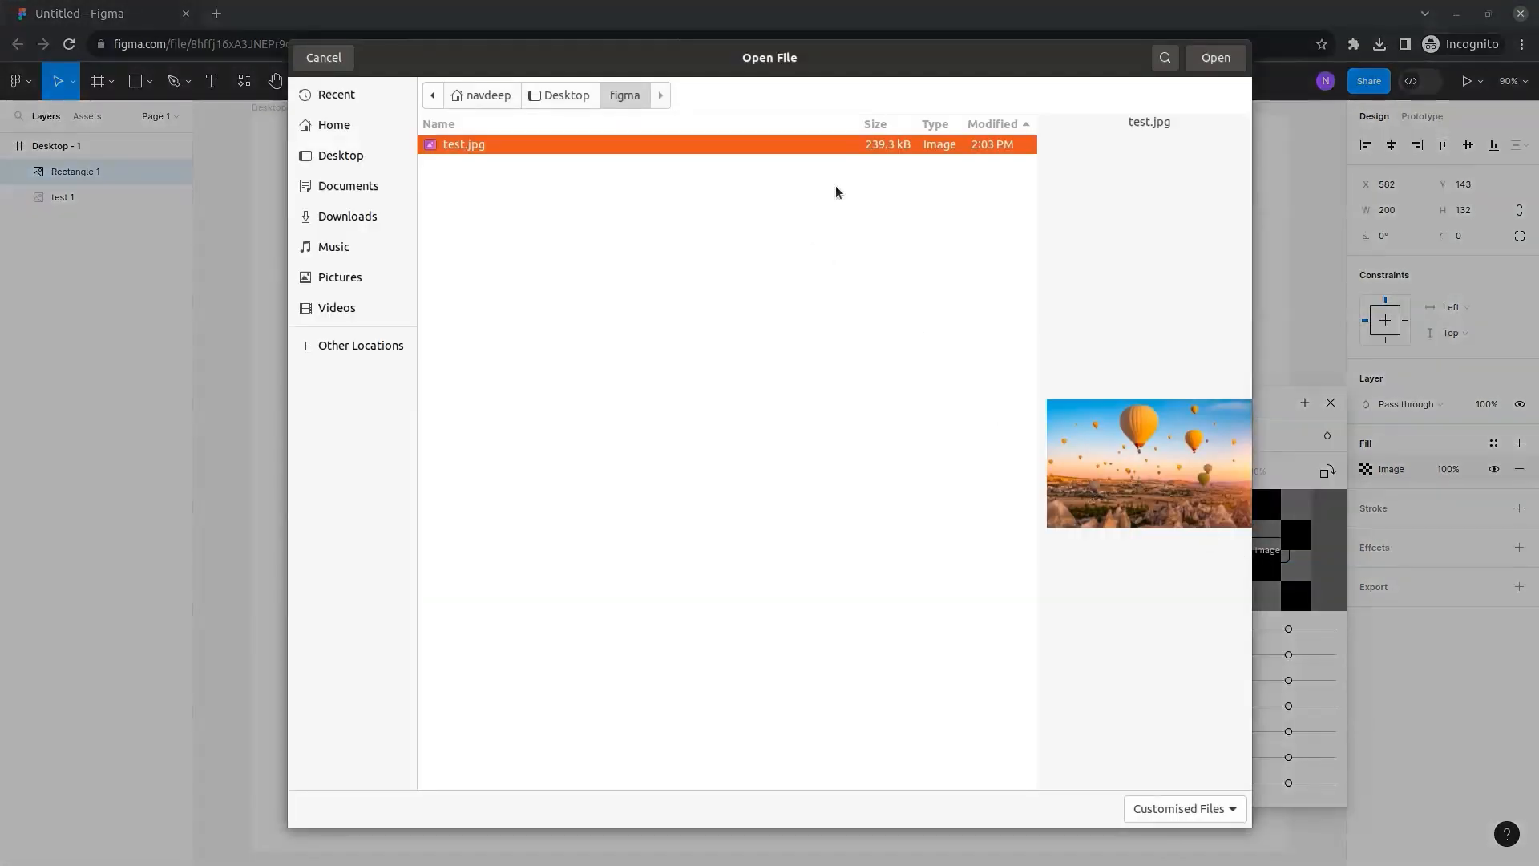
click(1215, 58)
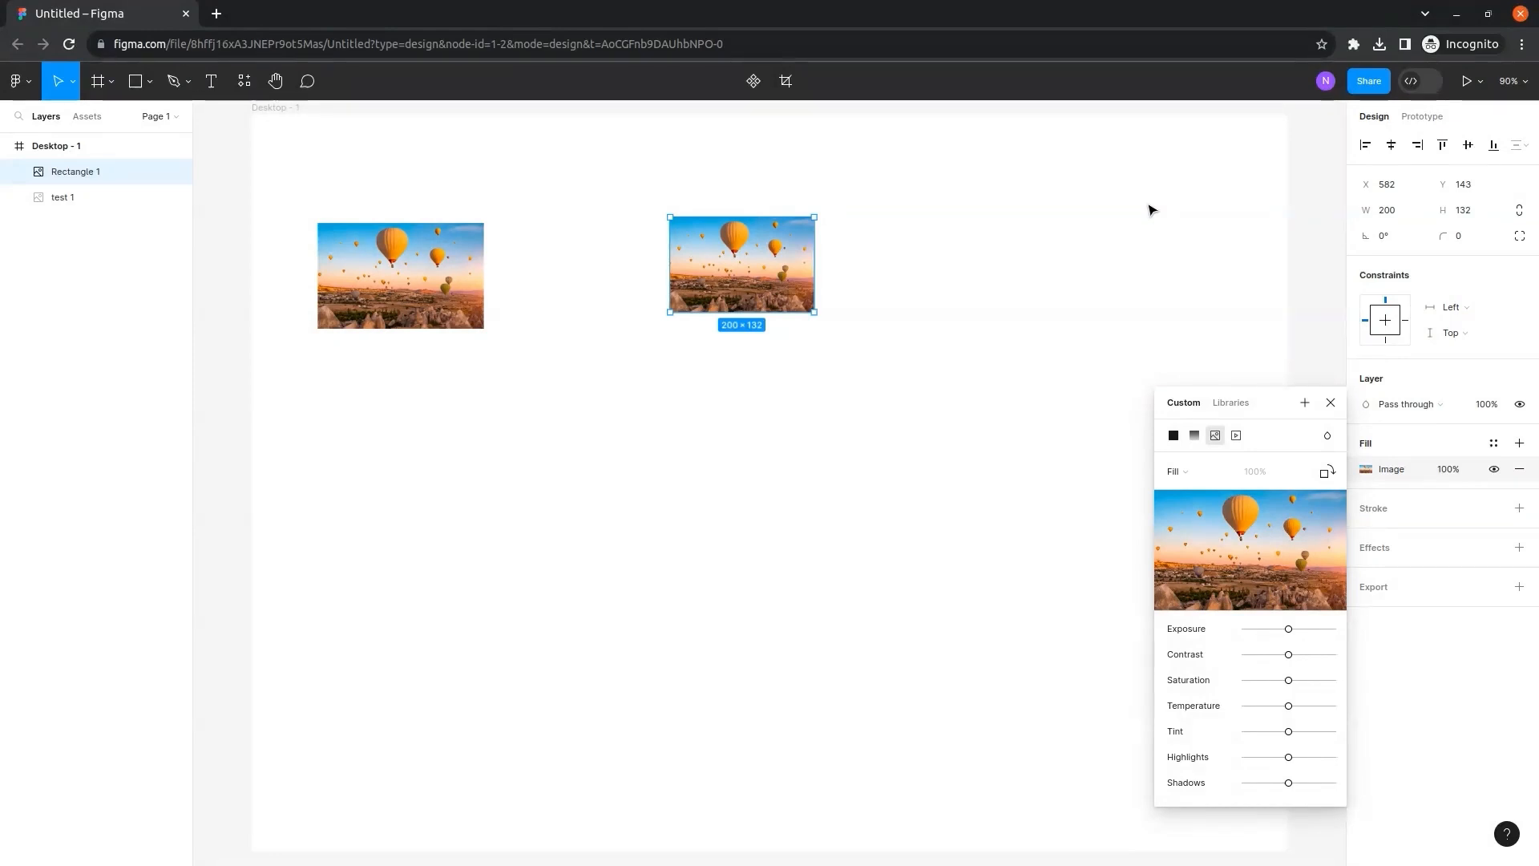
Try the Fit and Crop modes on the rectangle's image fill and set it to Tile.
click(1176, 471)
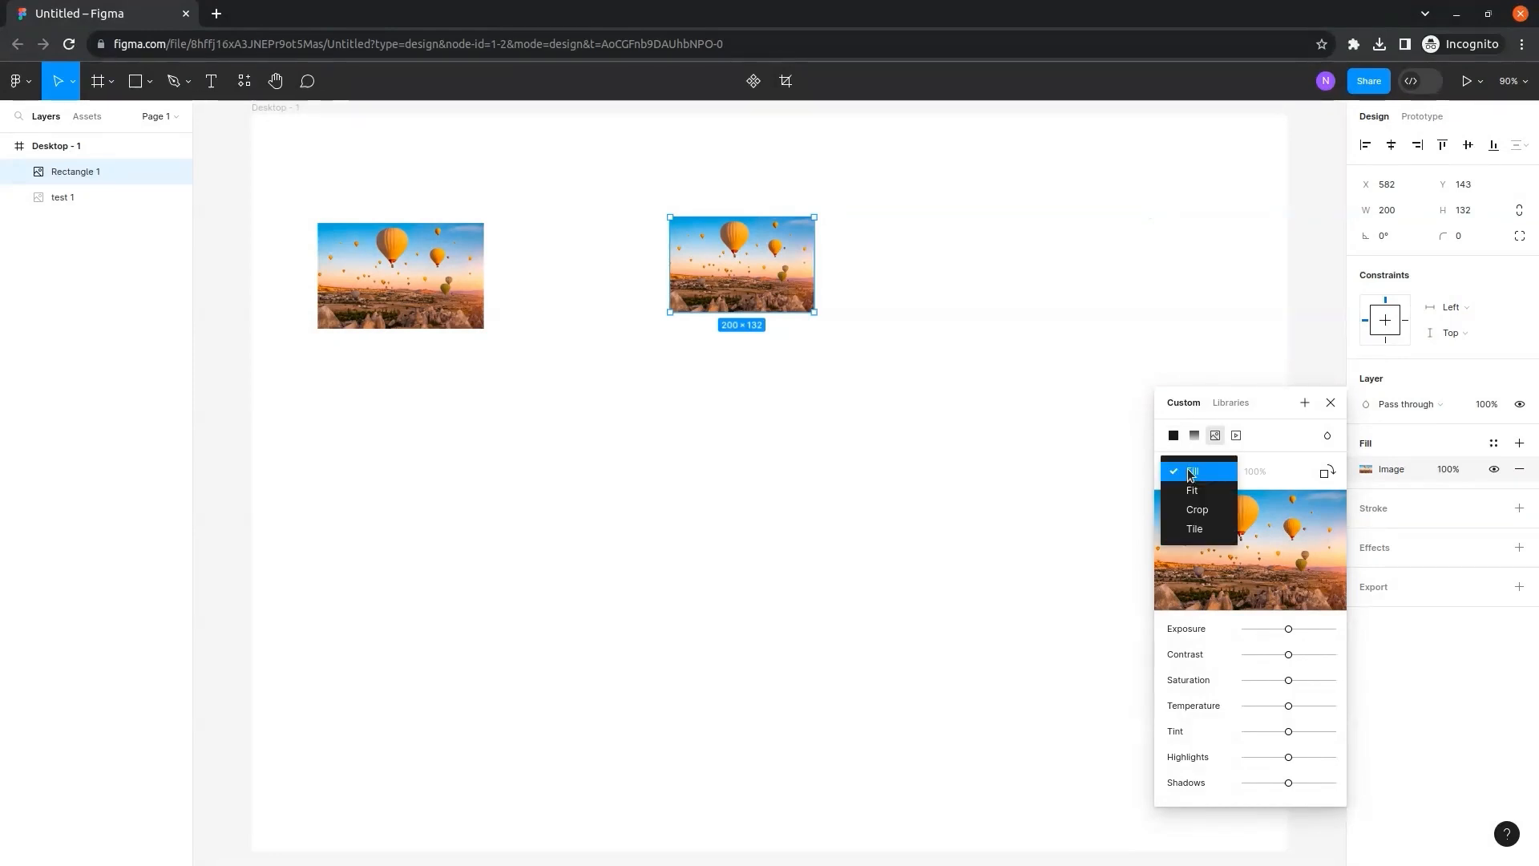
click(1217, 490)
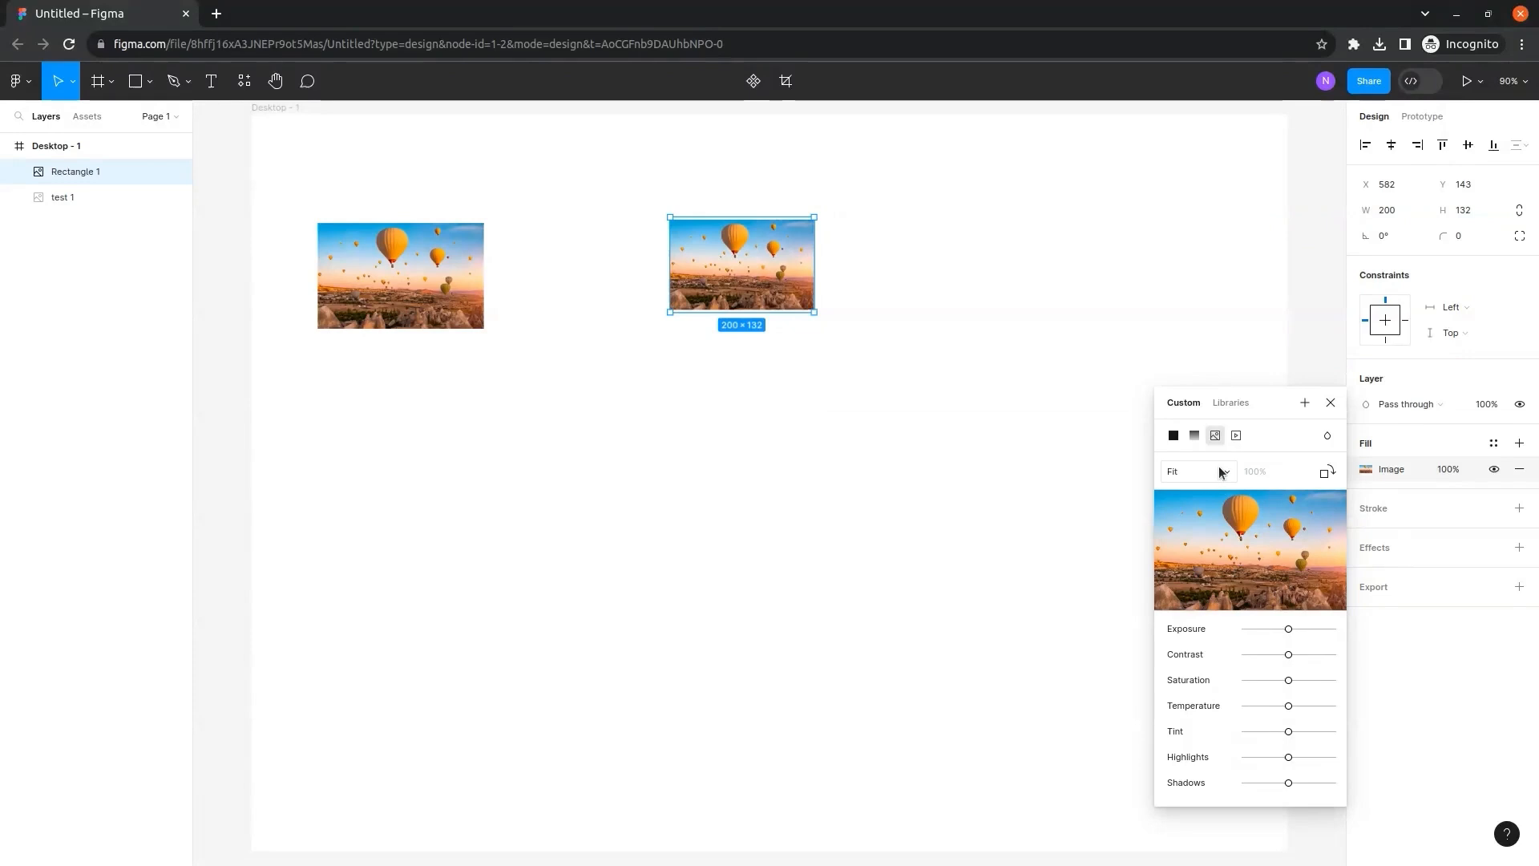
click(1228, 472)
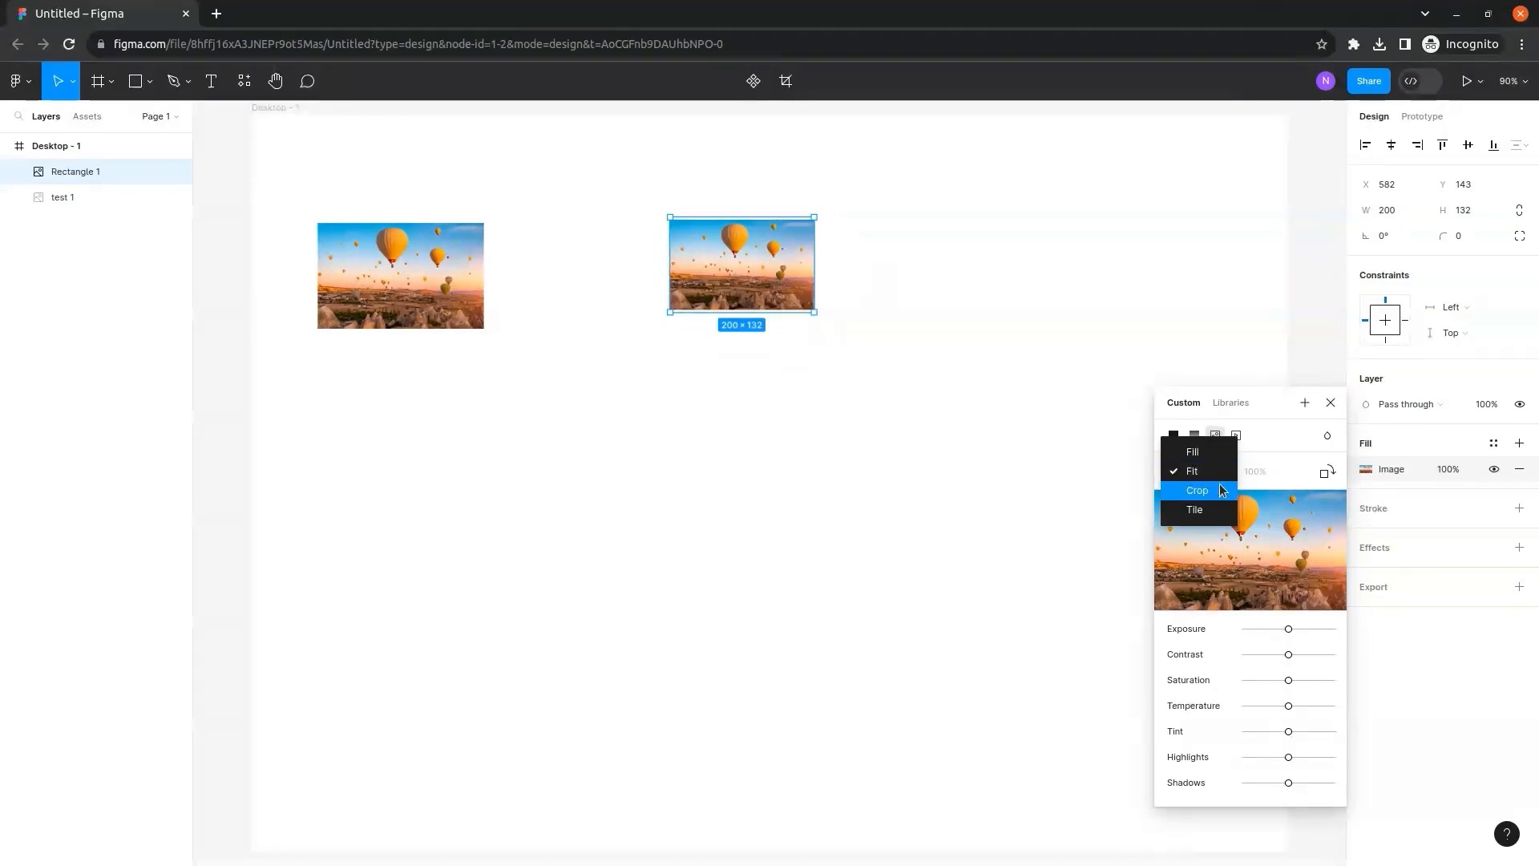
click(1202, 490)
click(1192, 472)
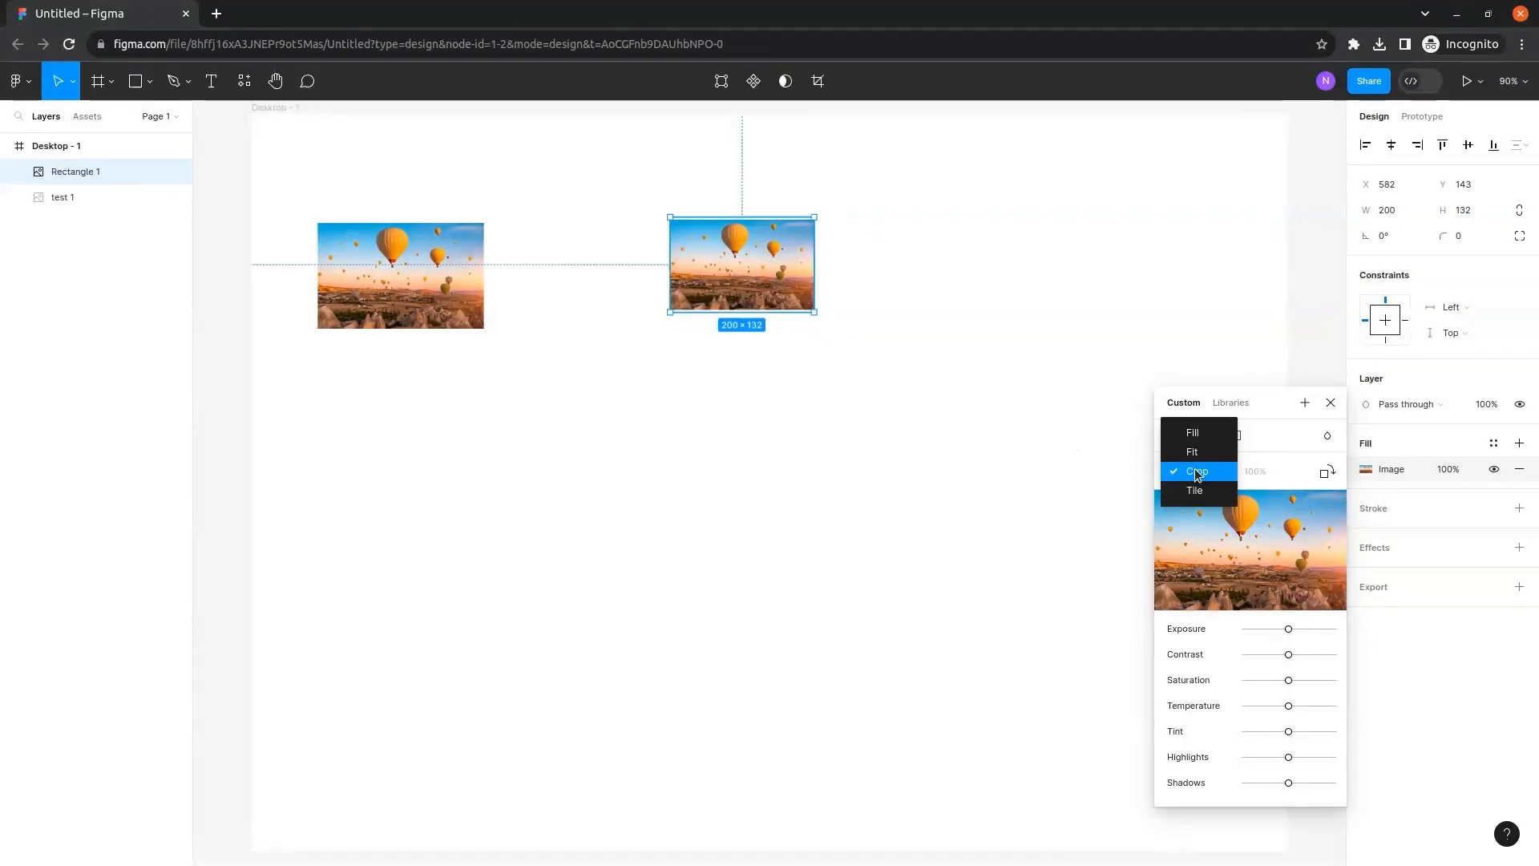
click(1205, 491)
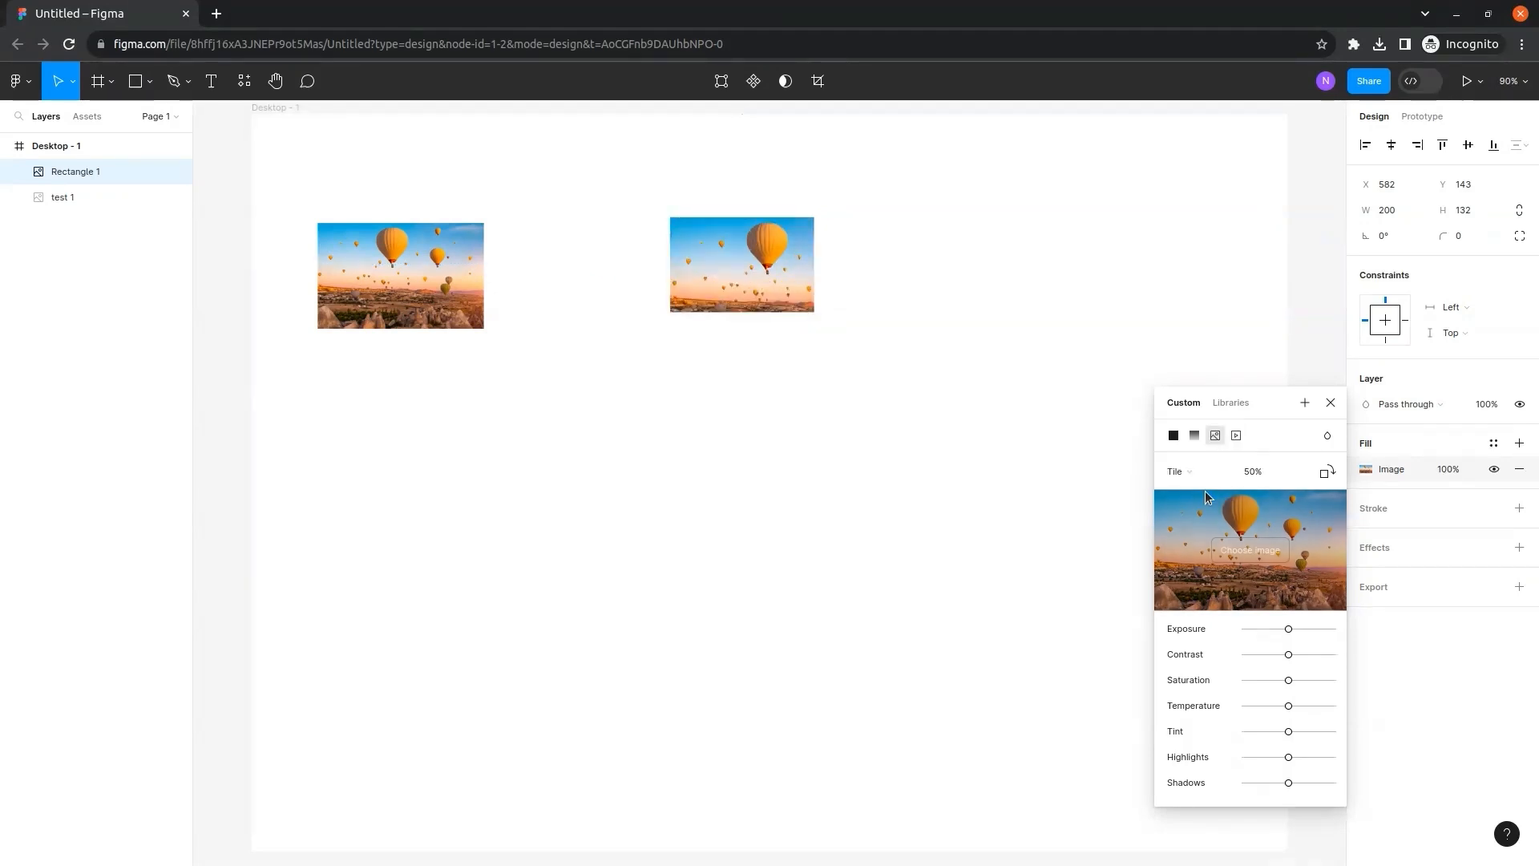
Reduce the tile scale of the rectangle's image fill to 10% and deselect the rectangle.
click(1298, 471)
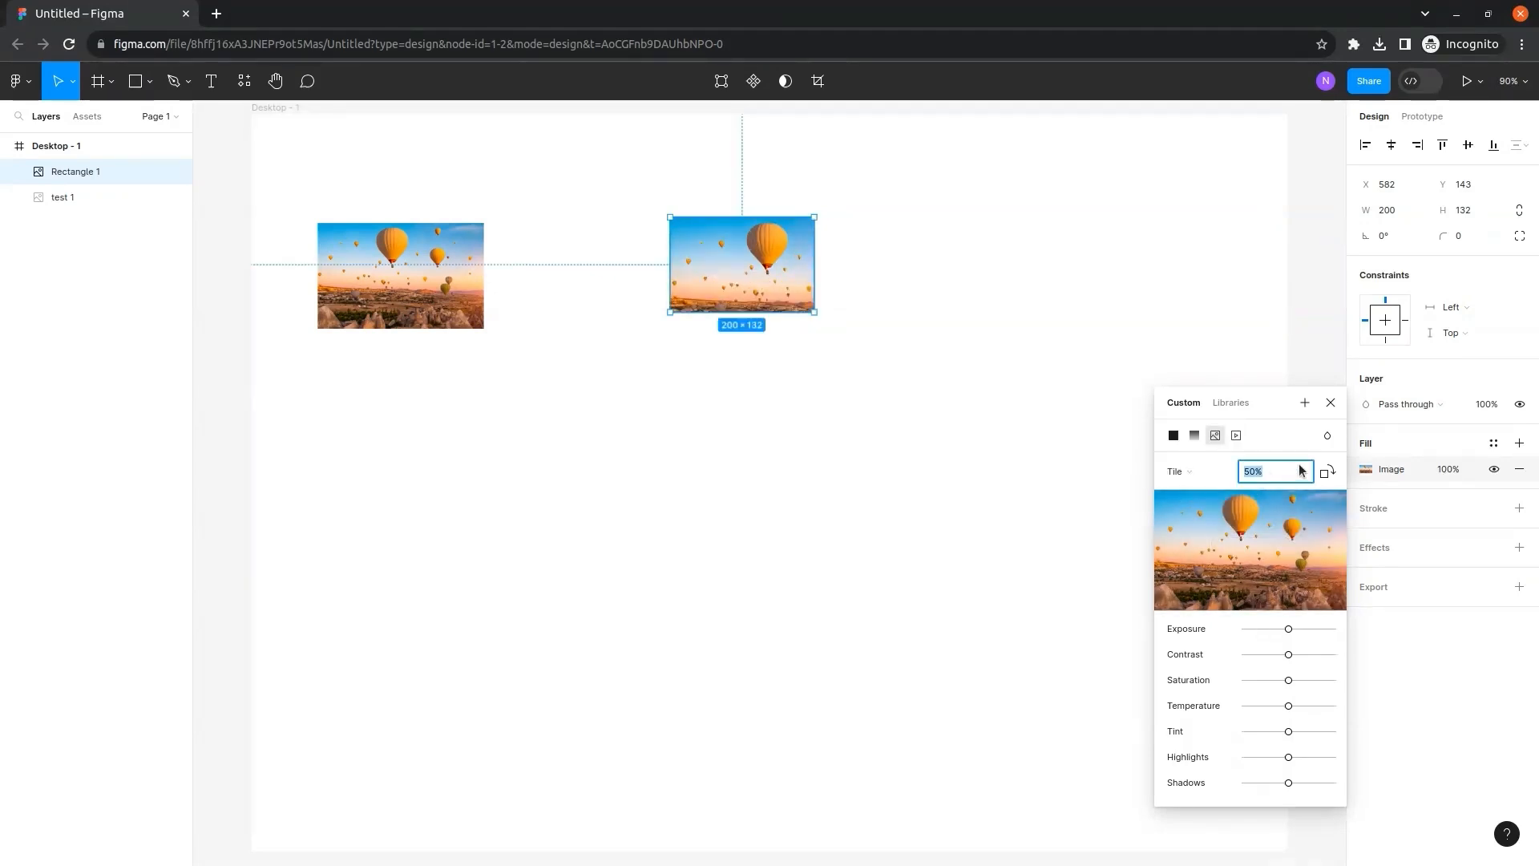
key(Down)
key(Down)
key(Down)
key(Down)
key(Down)
key(Down)
key(Down)
key(Down)
key(Down)
key(Down)
key(Down)
key(Down)
key(Down)
key(Down)
key(Down)
key(Down)
key(Down)
key(Down)
key(Down)
key(Down)
key(Down)
key(Down)
key(Down)
key(Down)
key(Down)
key(Down)
key(Down)
key(Down)
key(Down)
key(Down)
key(Down)
key(Down)
key(Down)
key(Down)
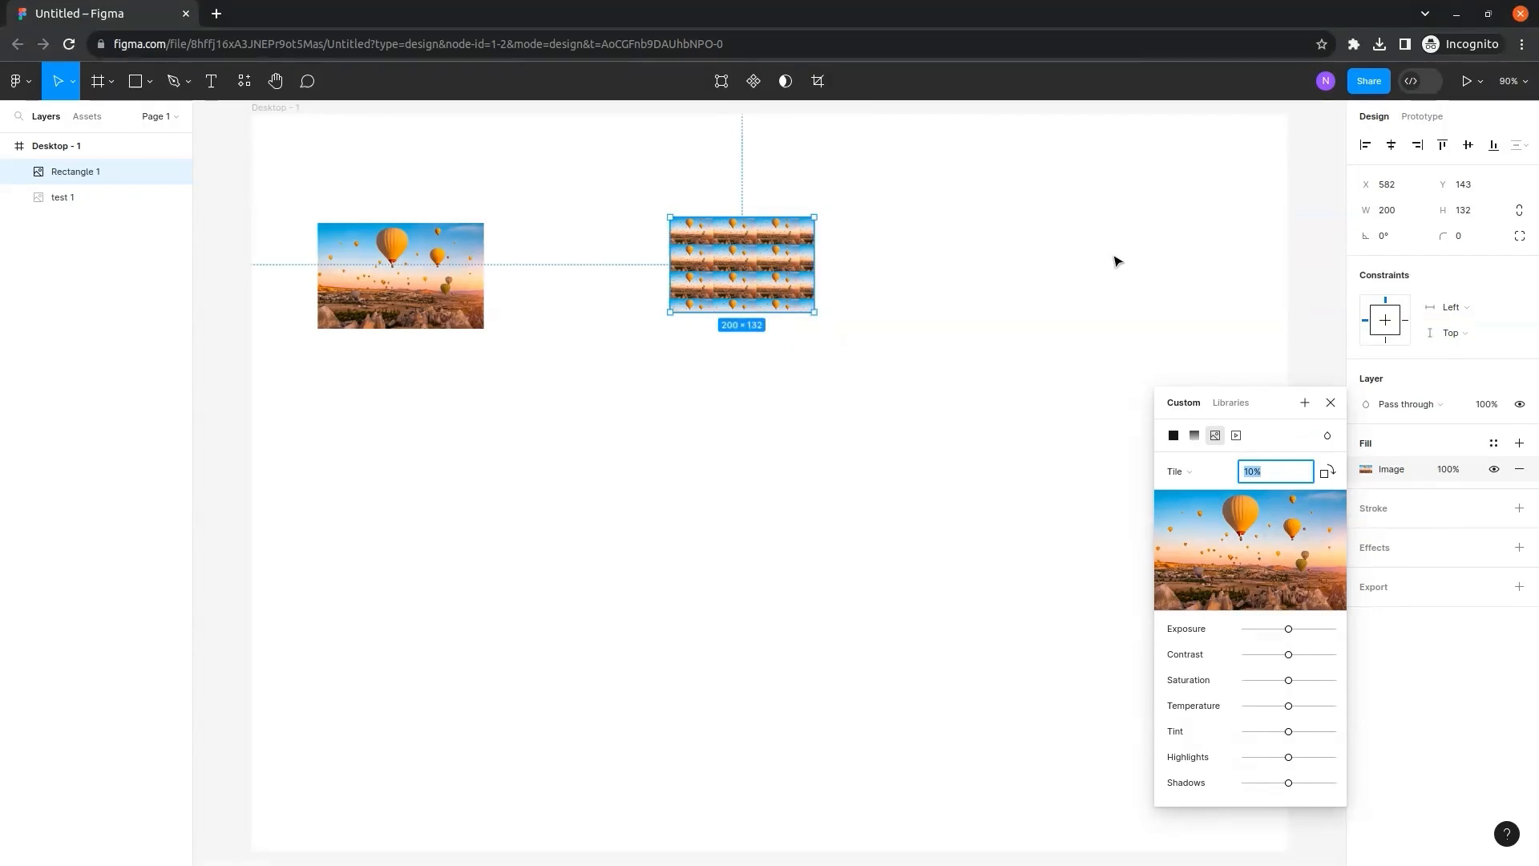
click(1155, 274)
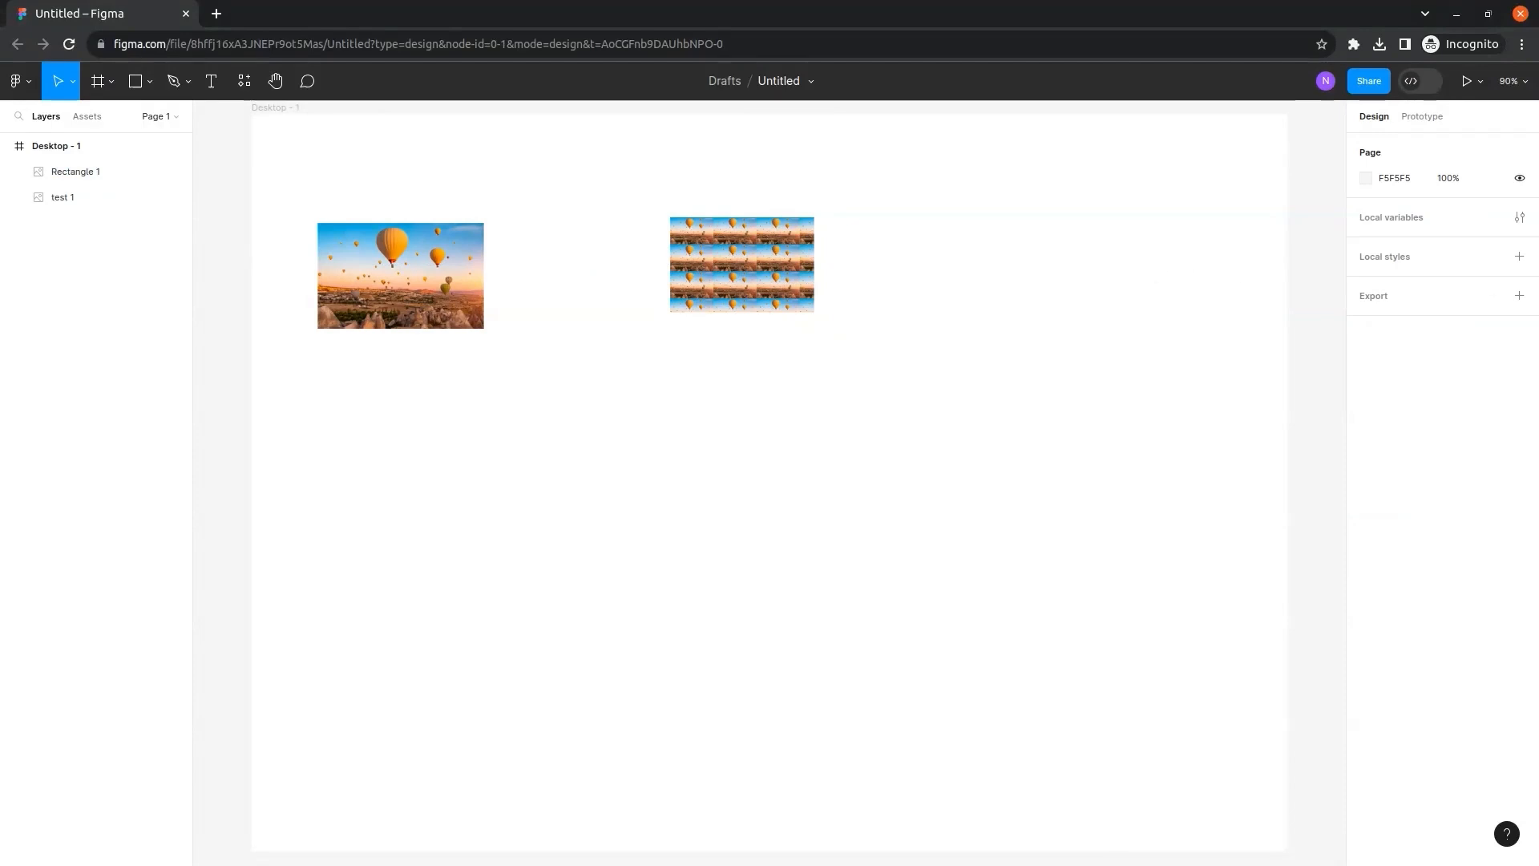
Place another test.jpg image at 600 × 376 below the small pictures and draw a circle about 273 × 273 beside it.
drag(911, 230, 473, 465)
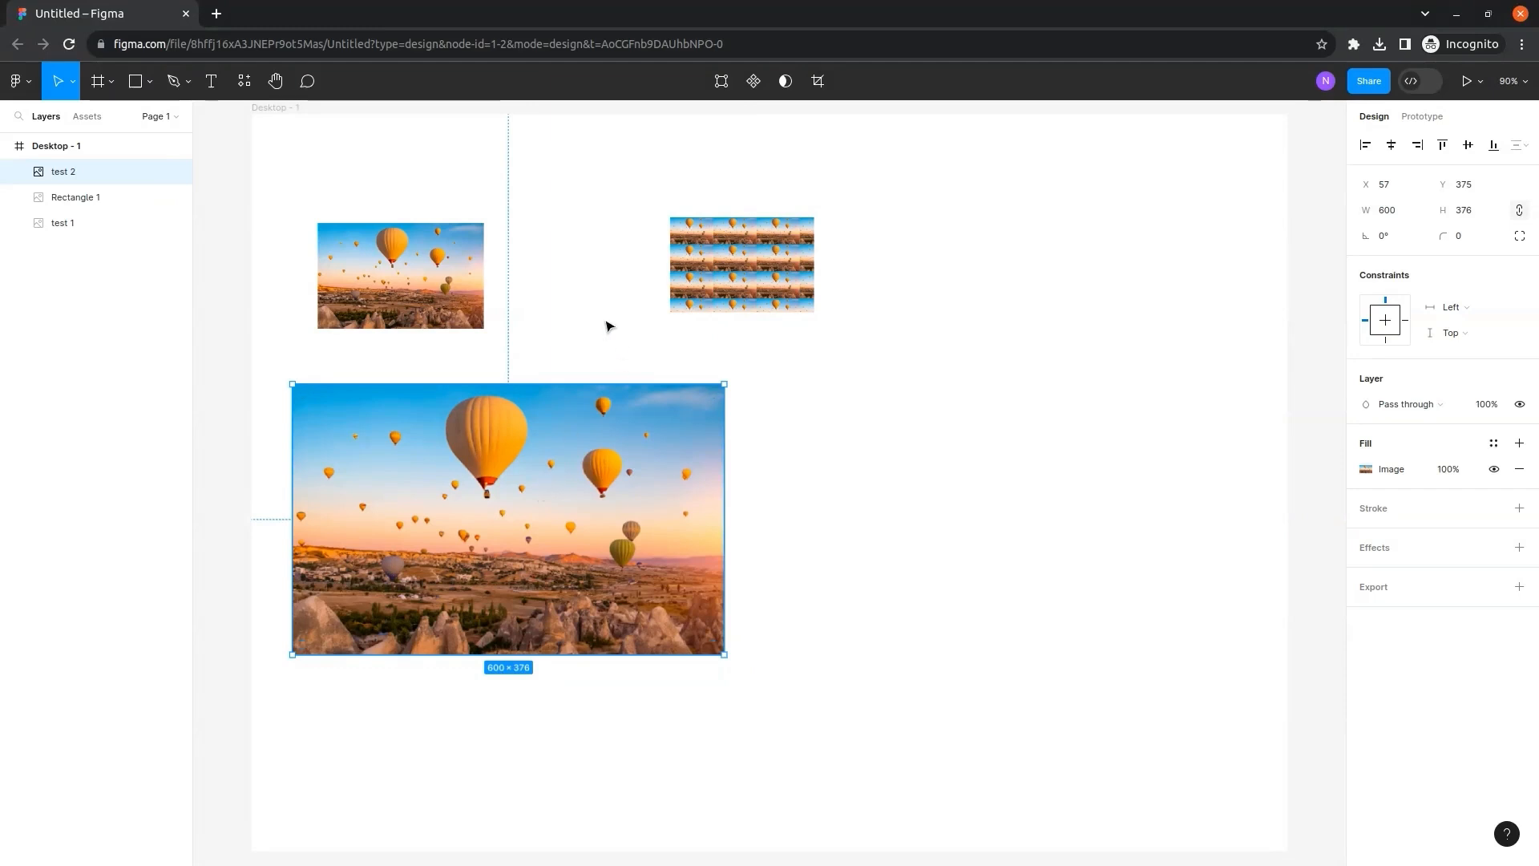
click(529, 178)
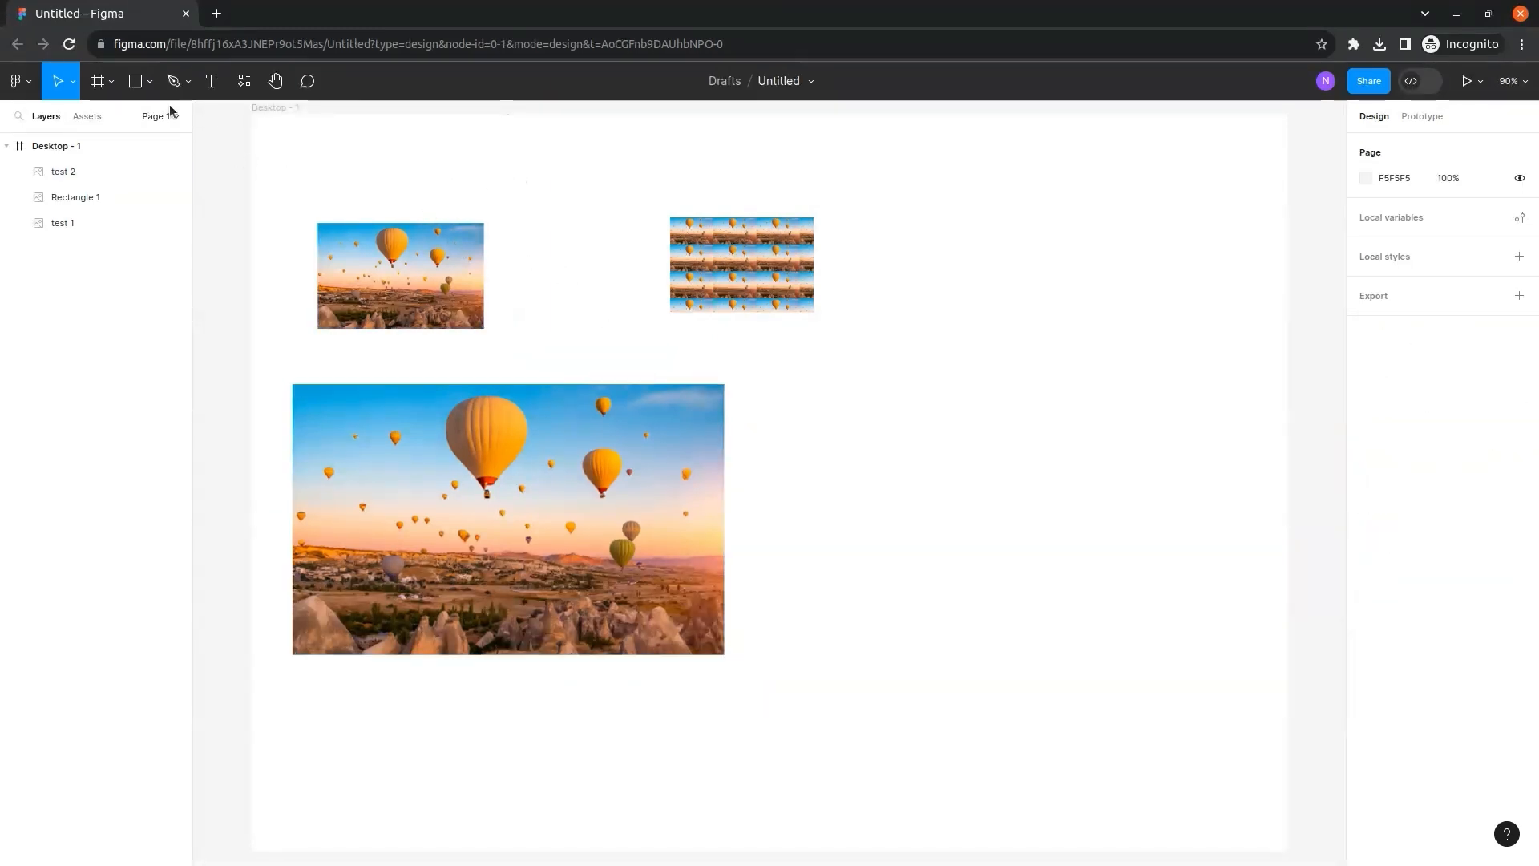
click(152, 86)
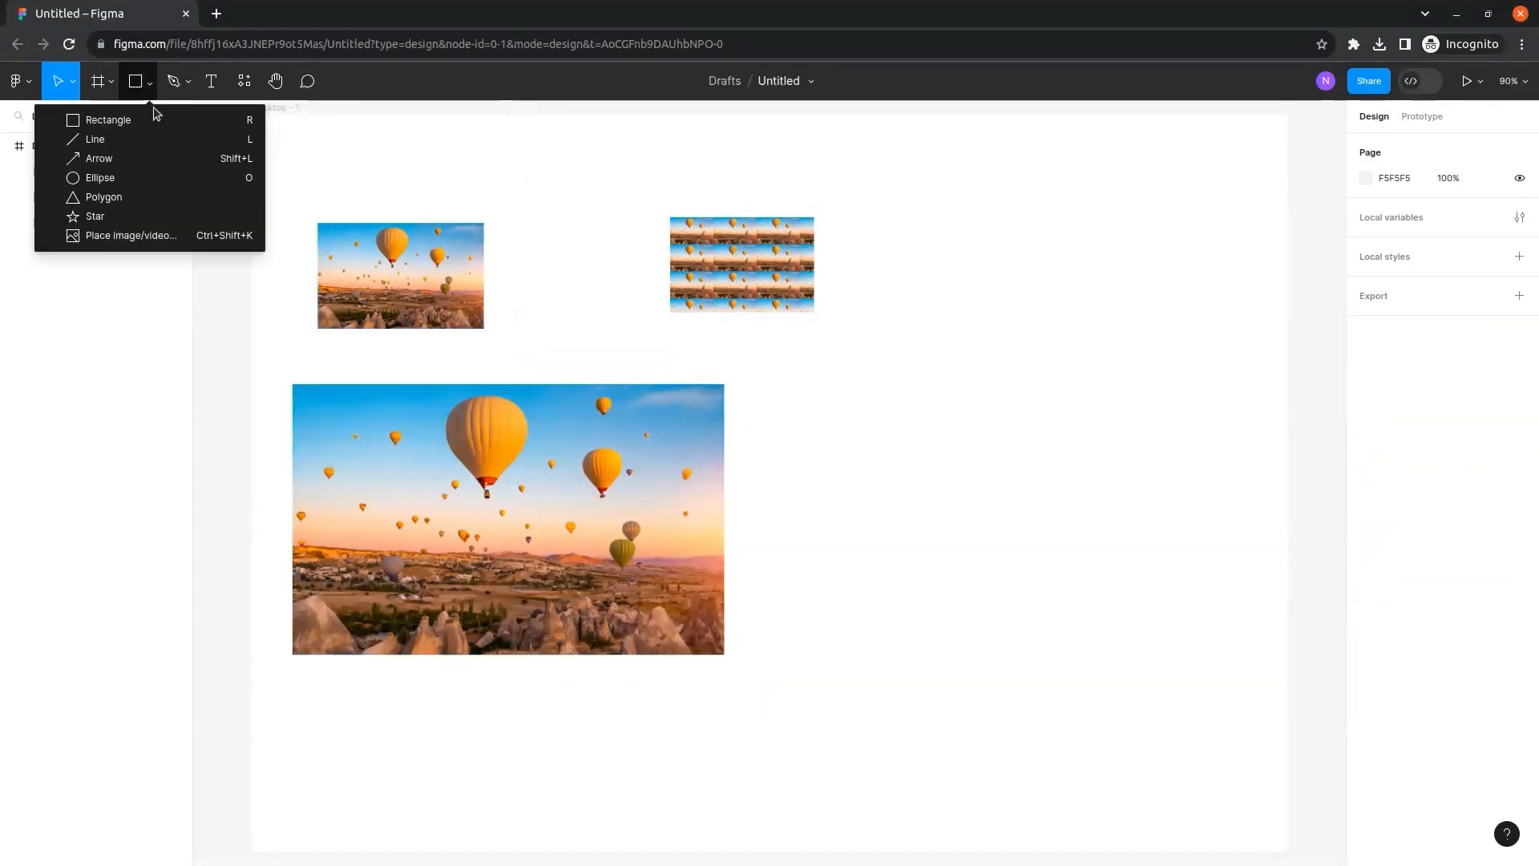
click(165, 178)
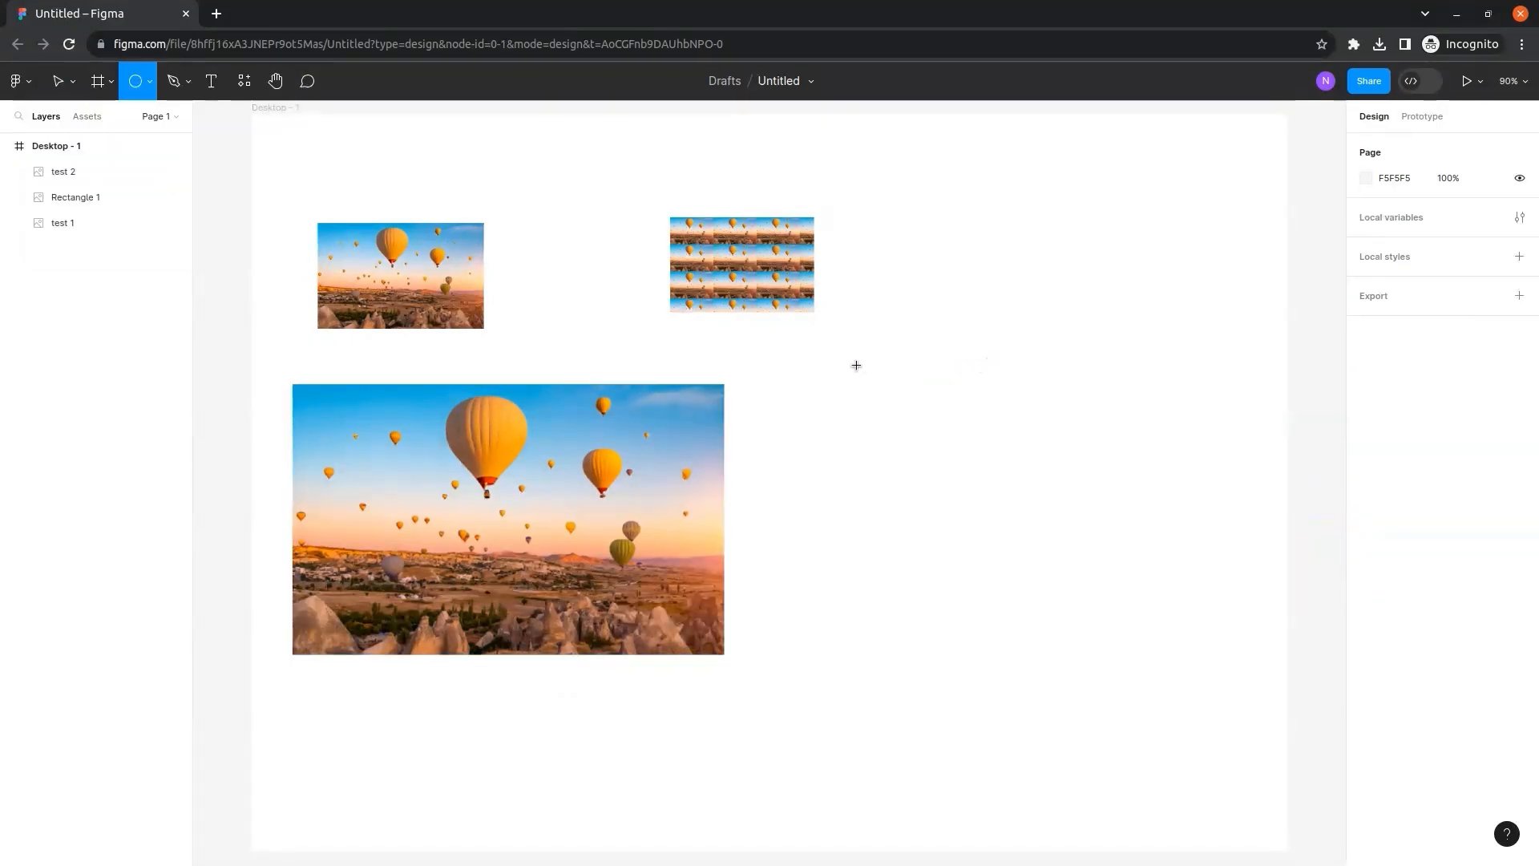
drag(930, 383, 1127, 522)
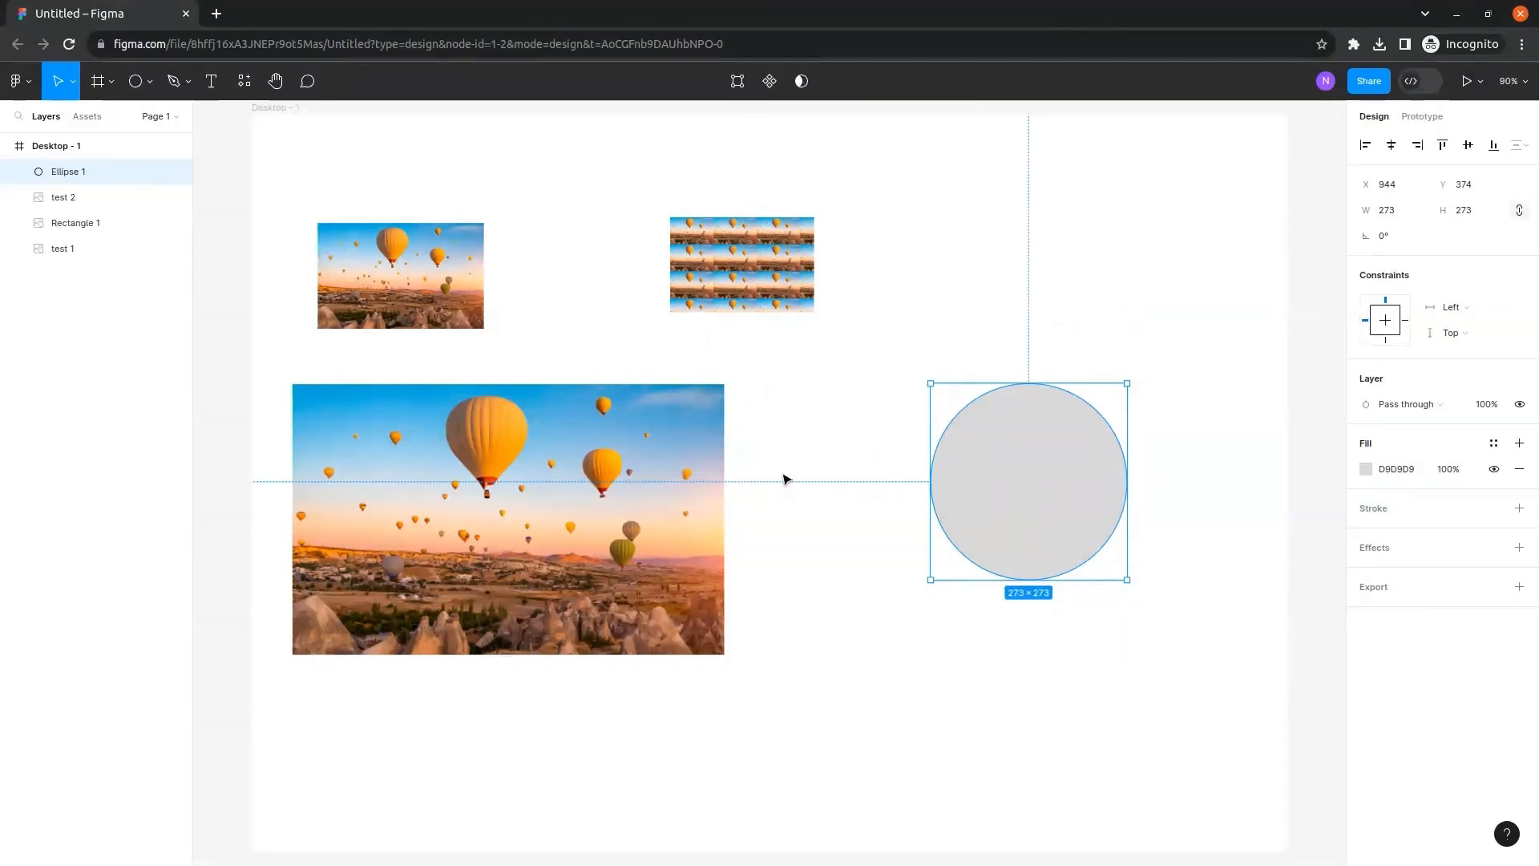
click(814, 432)
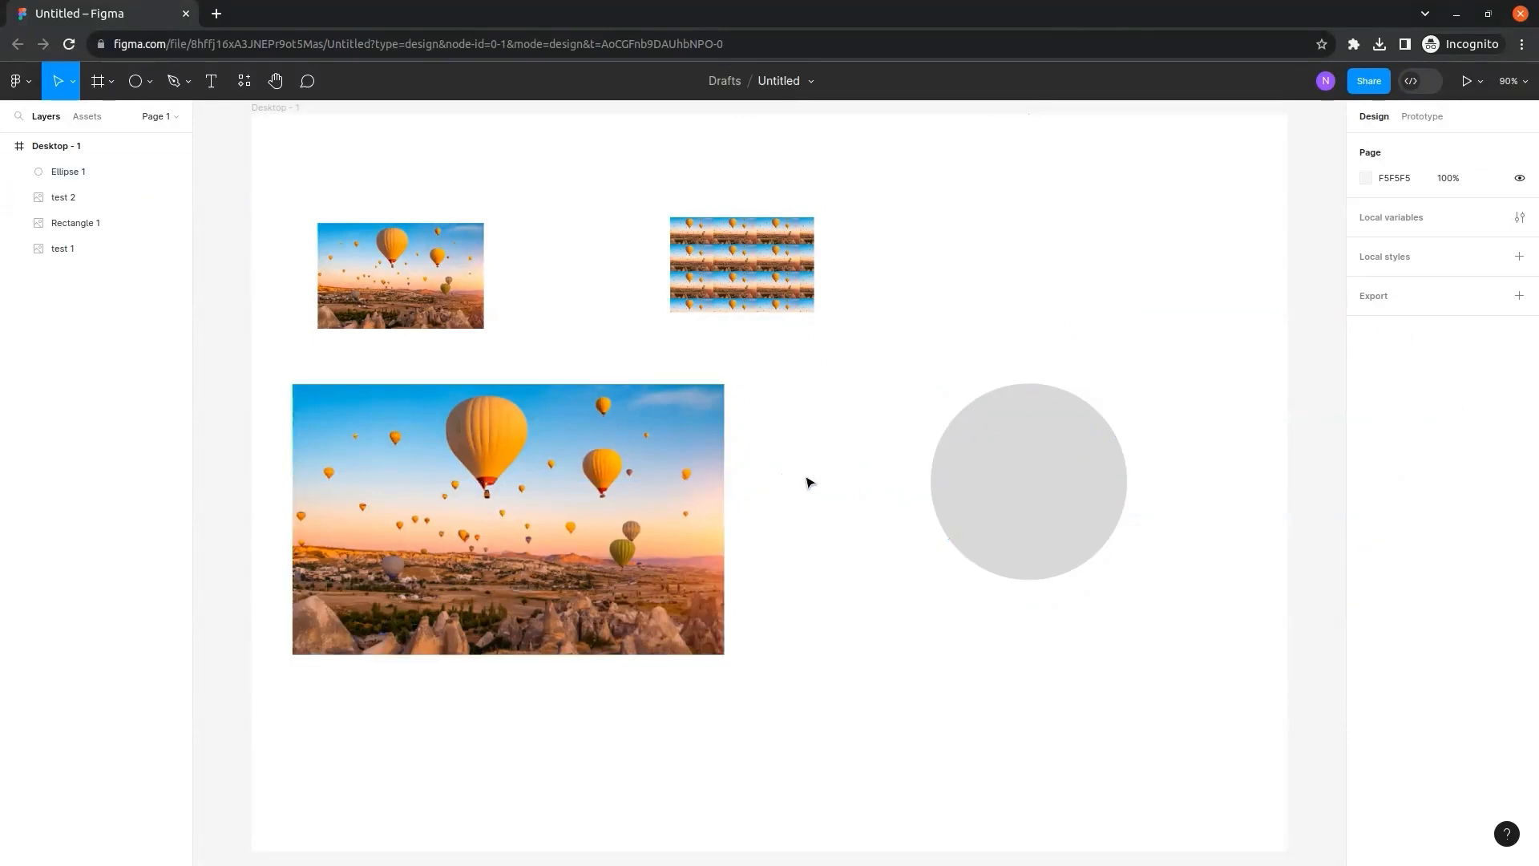
Centre the large image over the circle with the circle's layer beneath it, and mask the image with the circle.
drag(549, 498, 1066, 471)
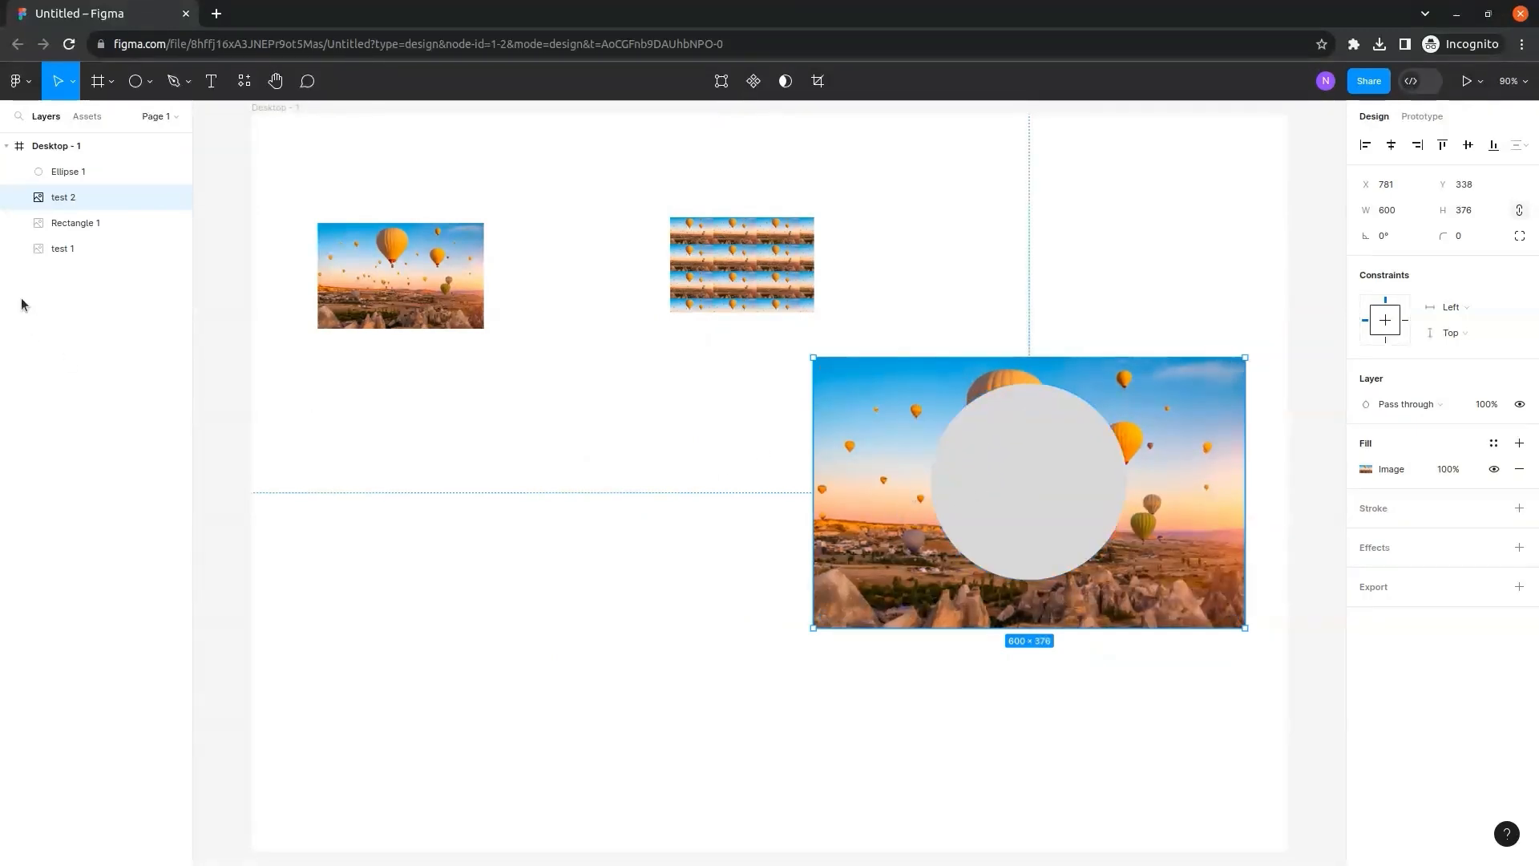
drag(86, 174, 94, 209)
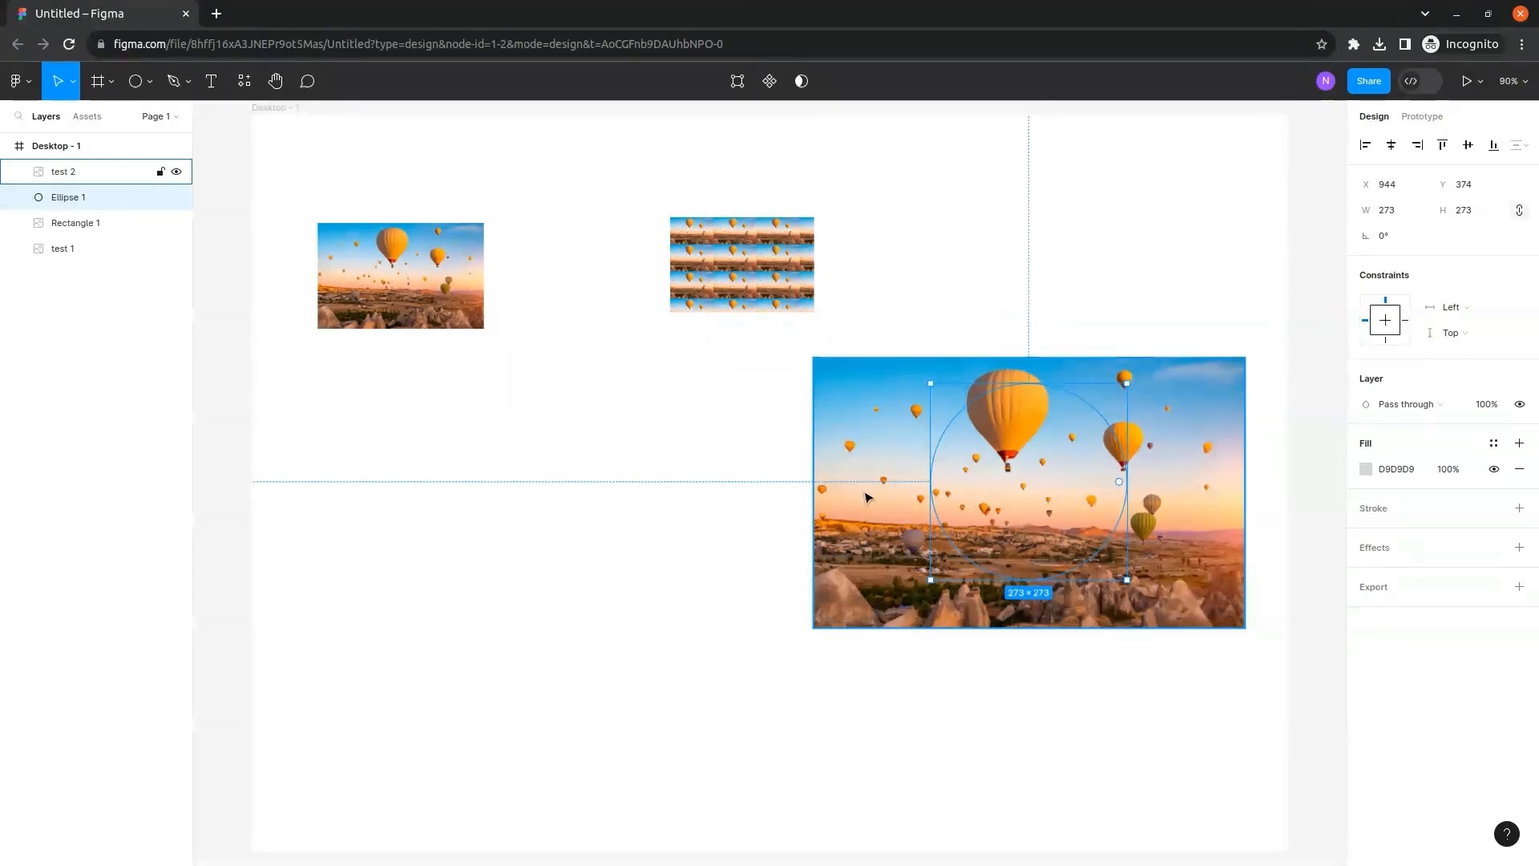
drag(765, 355, 1267, 673)
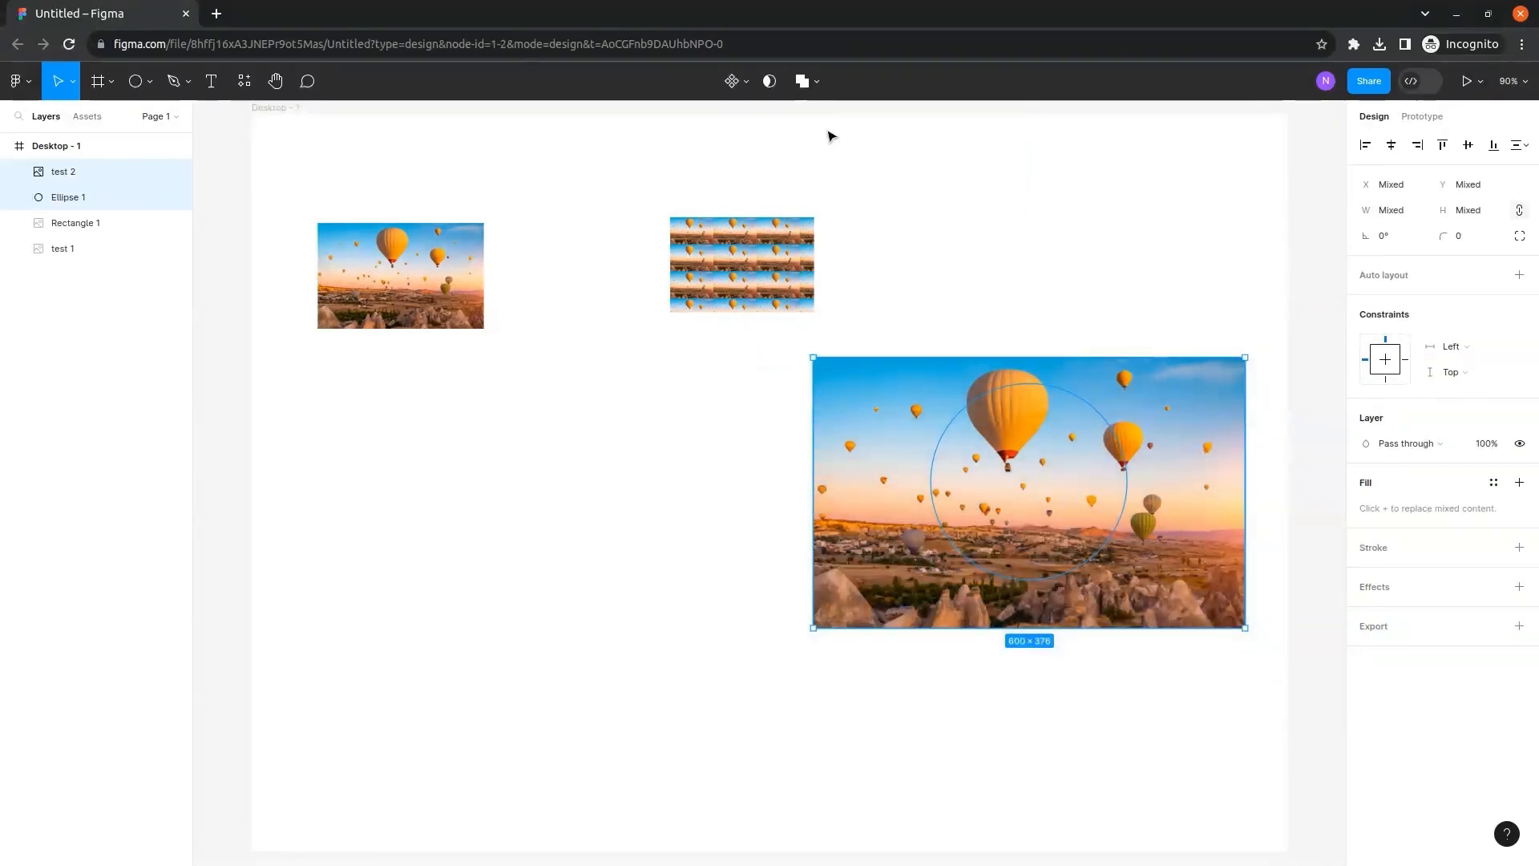
click(767, 81)
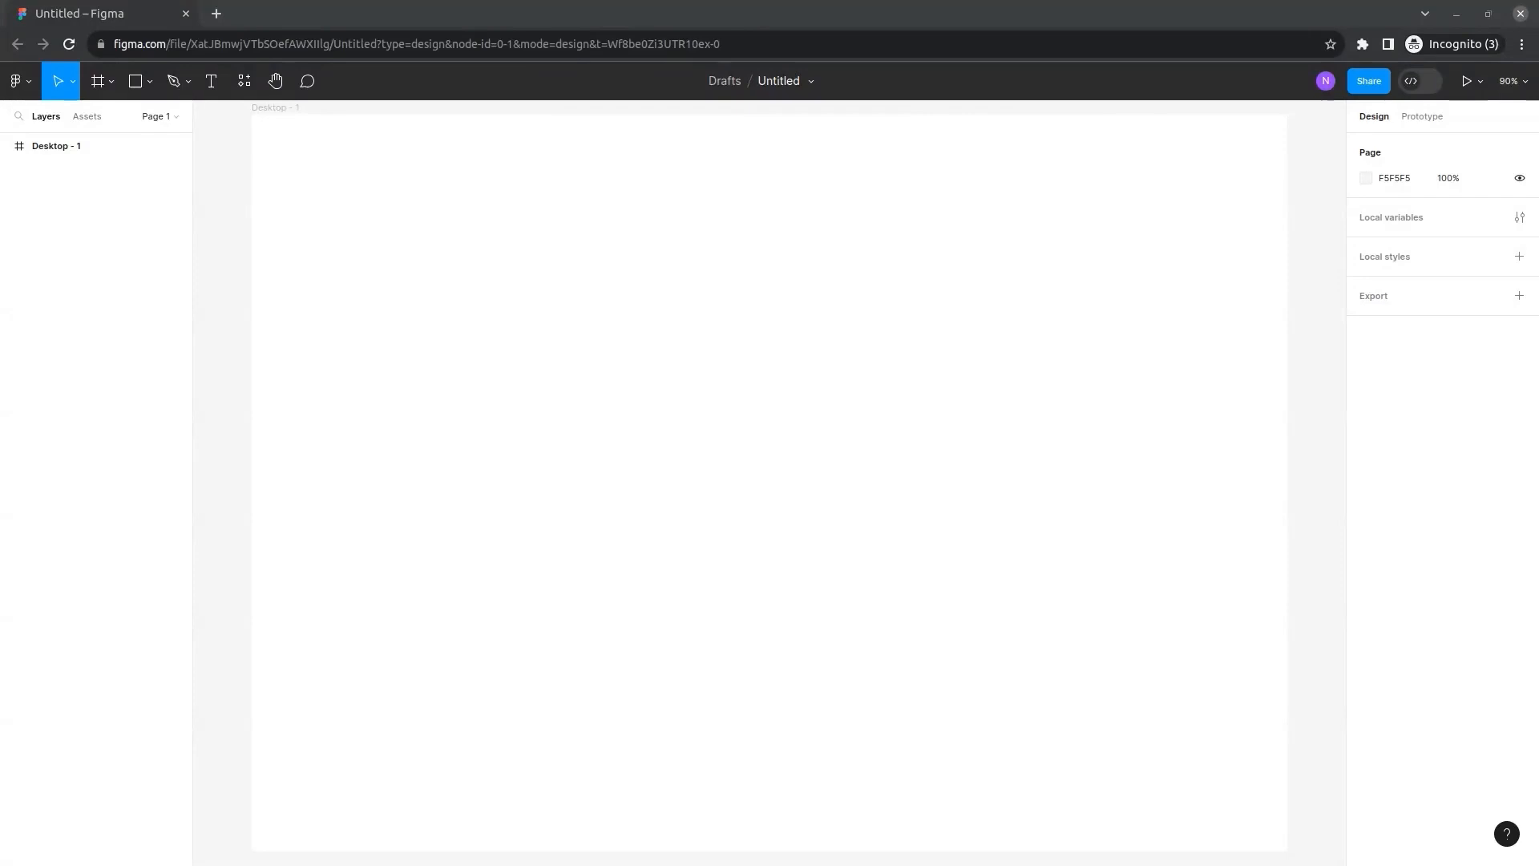
Draw a rectangle about 281 × 65 in the upper-left area of the empty desktop frame.
click(154, 87)
click(152, 121)
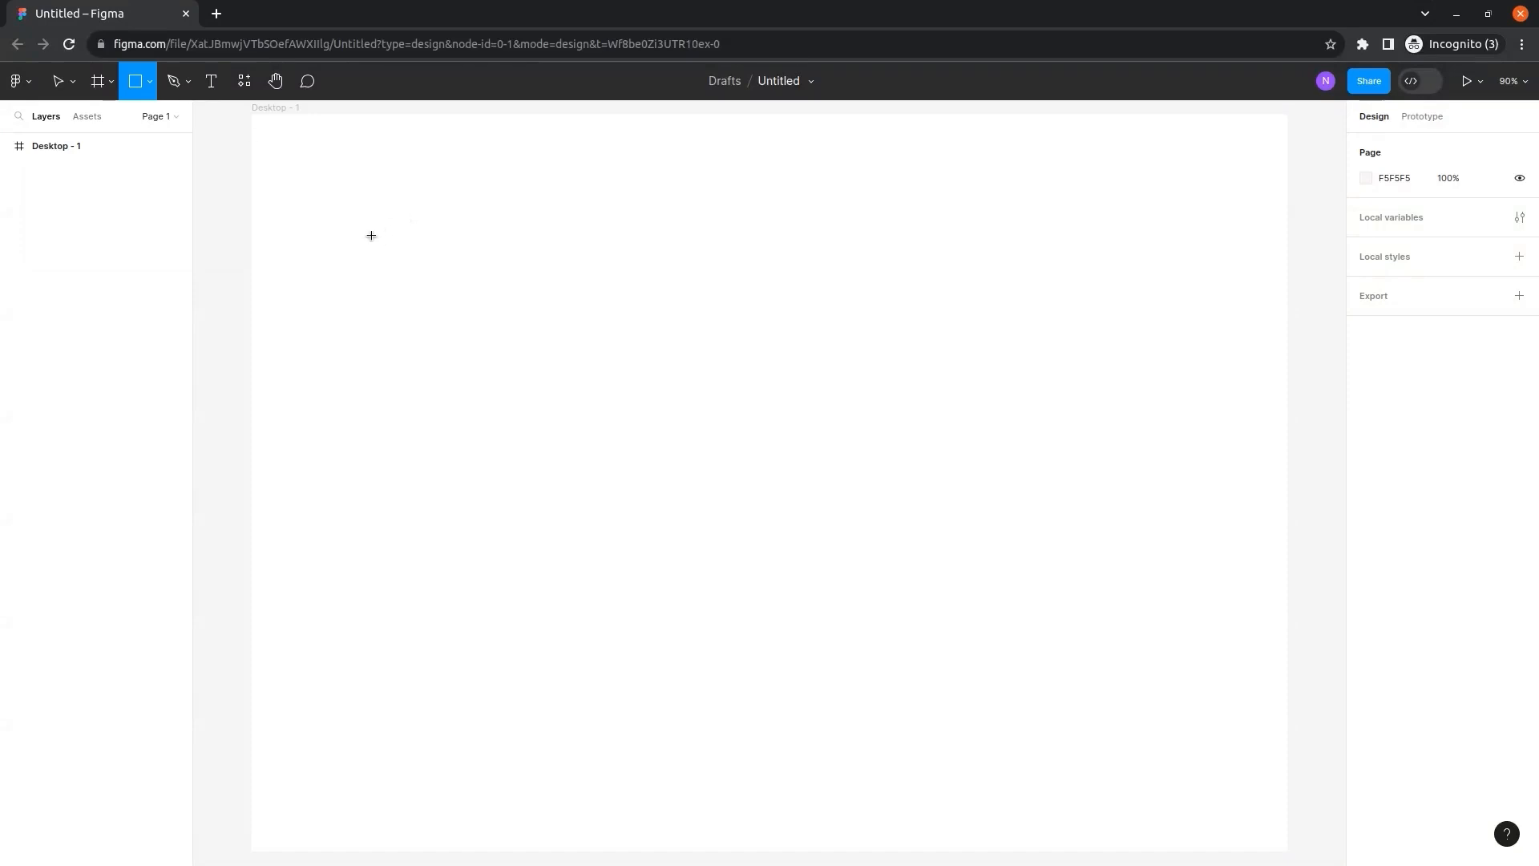
drag(371, 235, 573, 285)
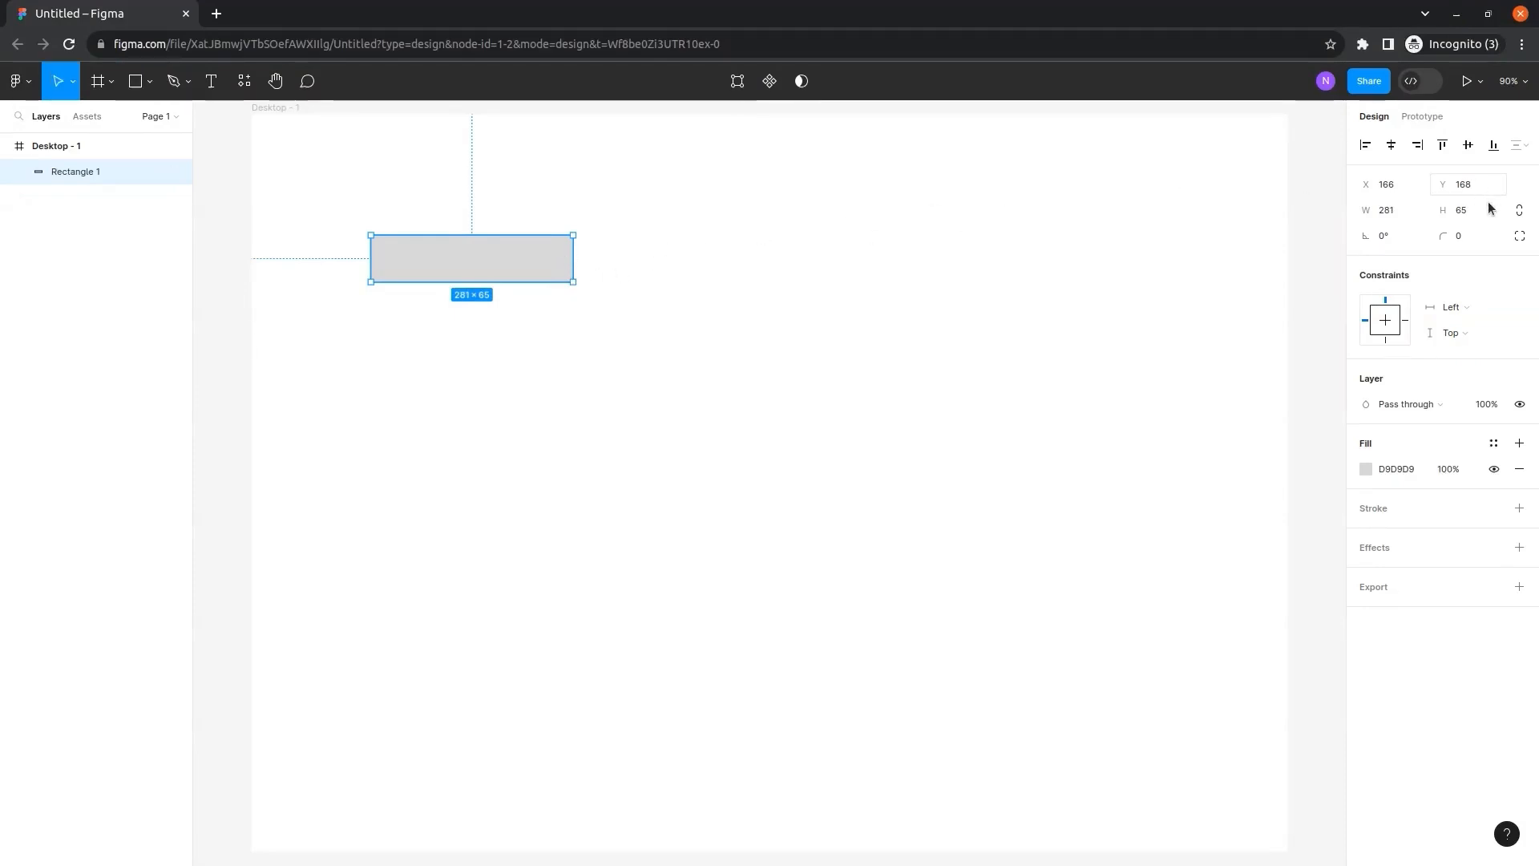
Round the rectangle's corners, trying a radius of 7 before settling on 20.
text(4)
key(Return)
text(7)
key(Return)
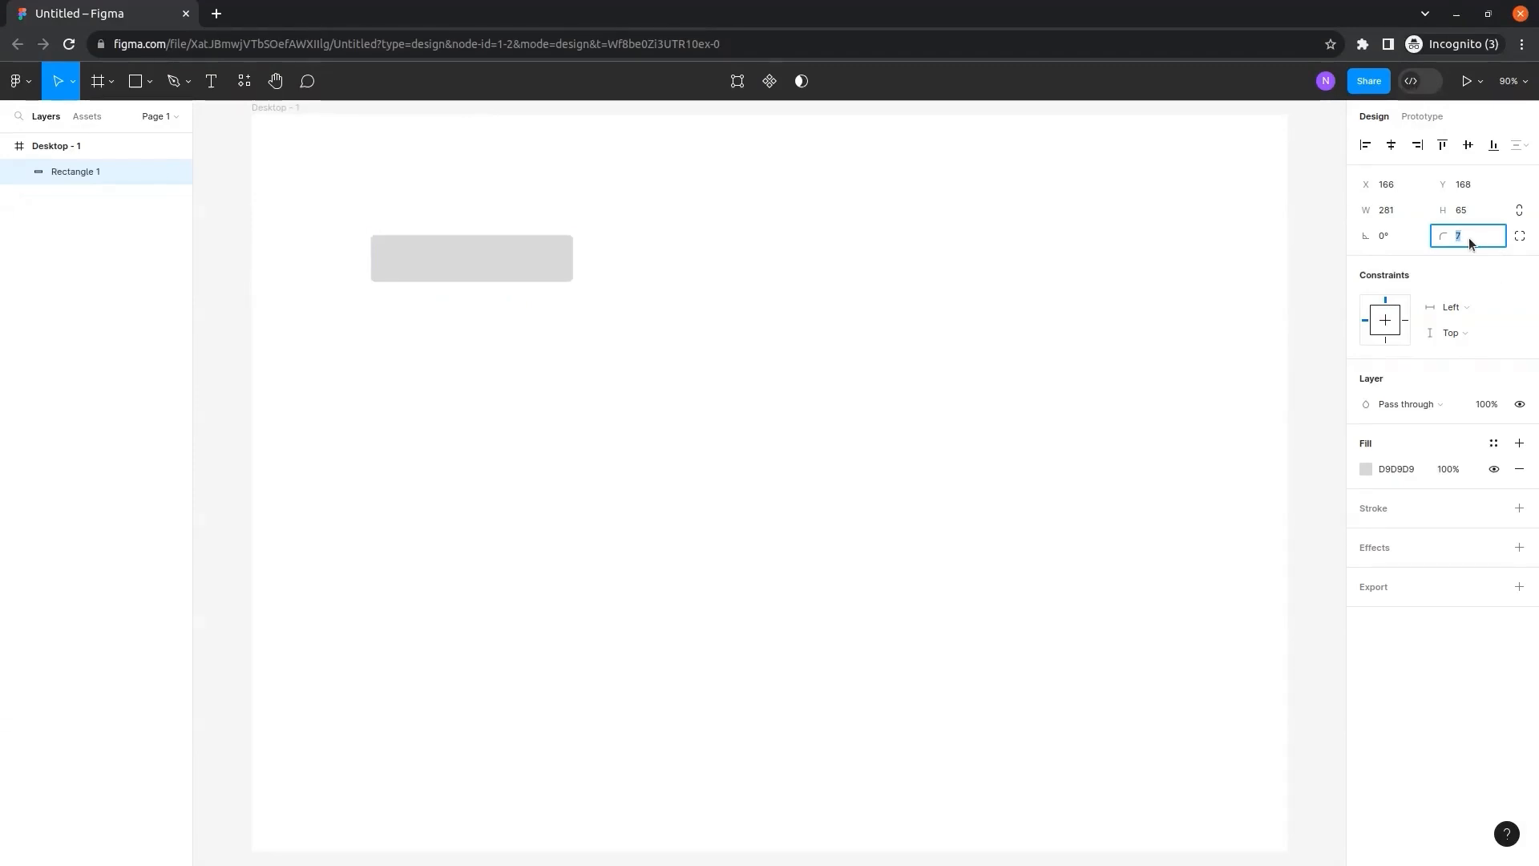
text(18)
key(Return)
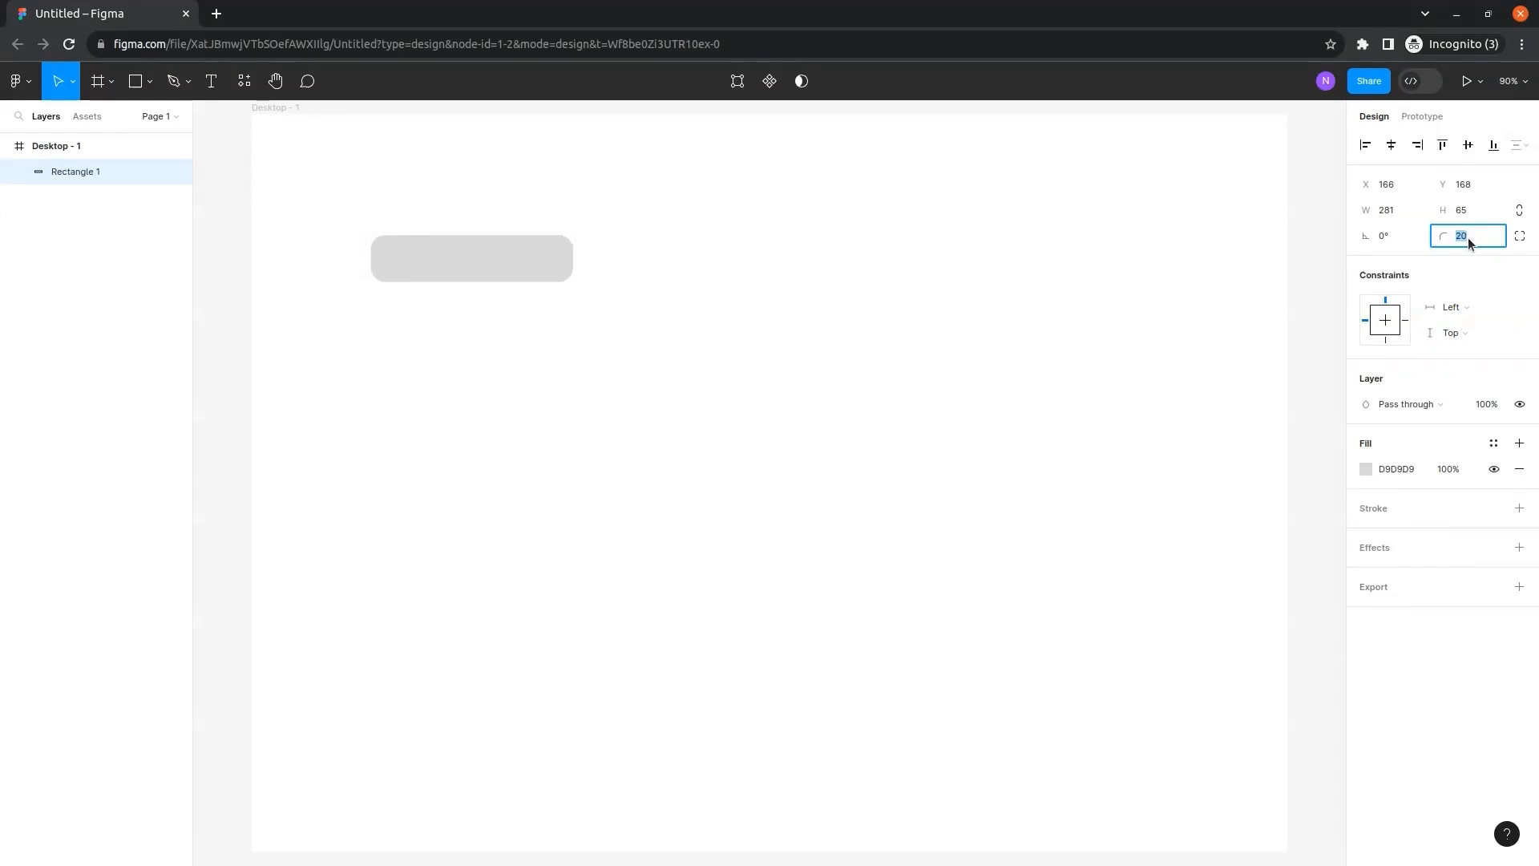
click(515, 267)
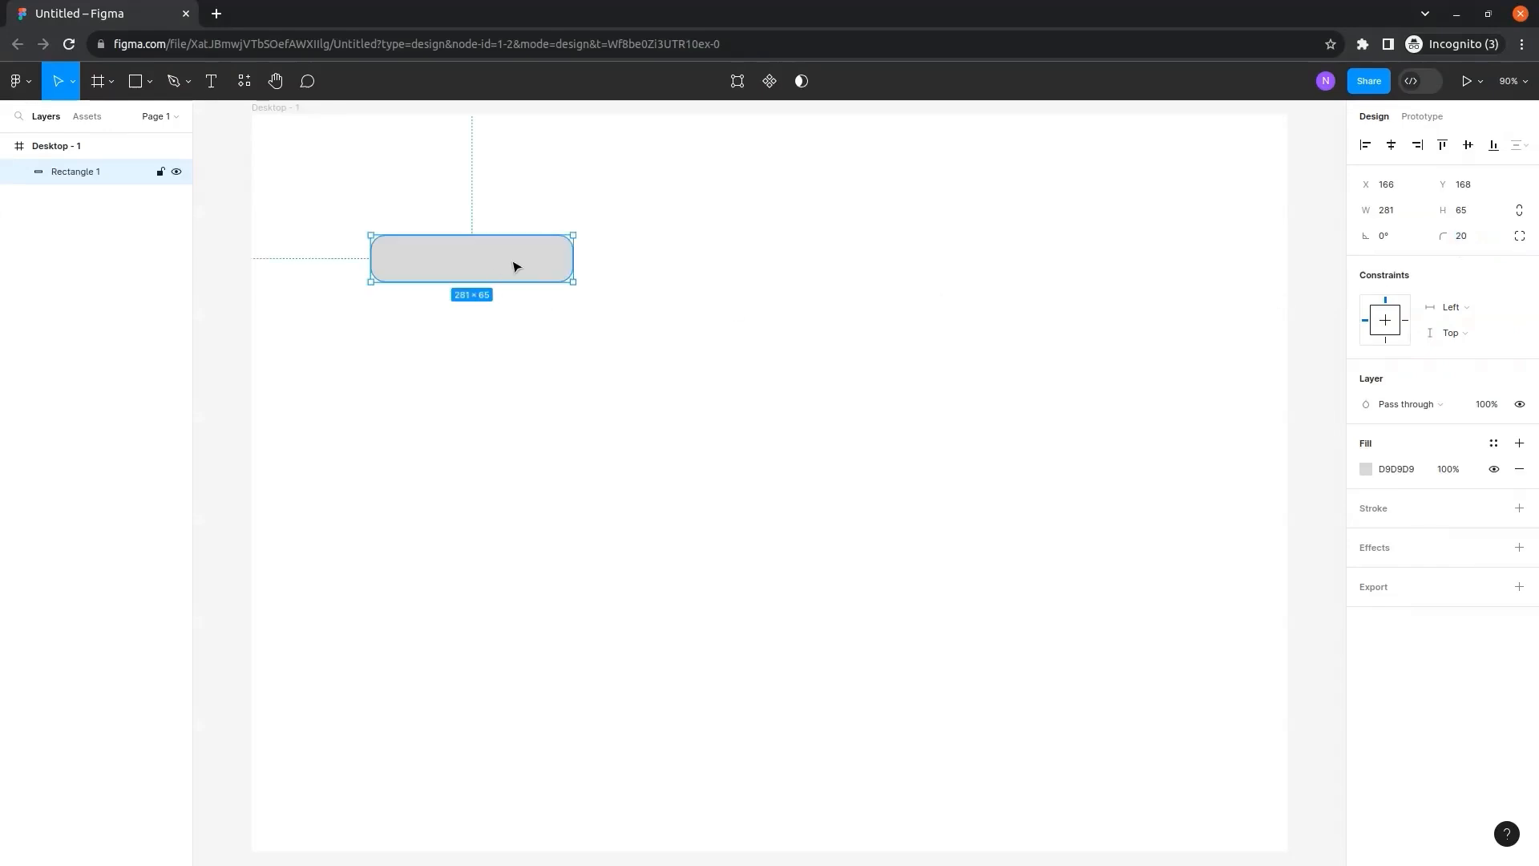
Change the rounded rectangle's fill to the green 22903B.
click(1365, 470)
click(1250, 662)
drag(1282, 590, 1301, 540)
click(1443, 638)
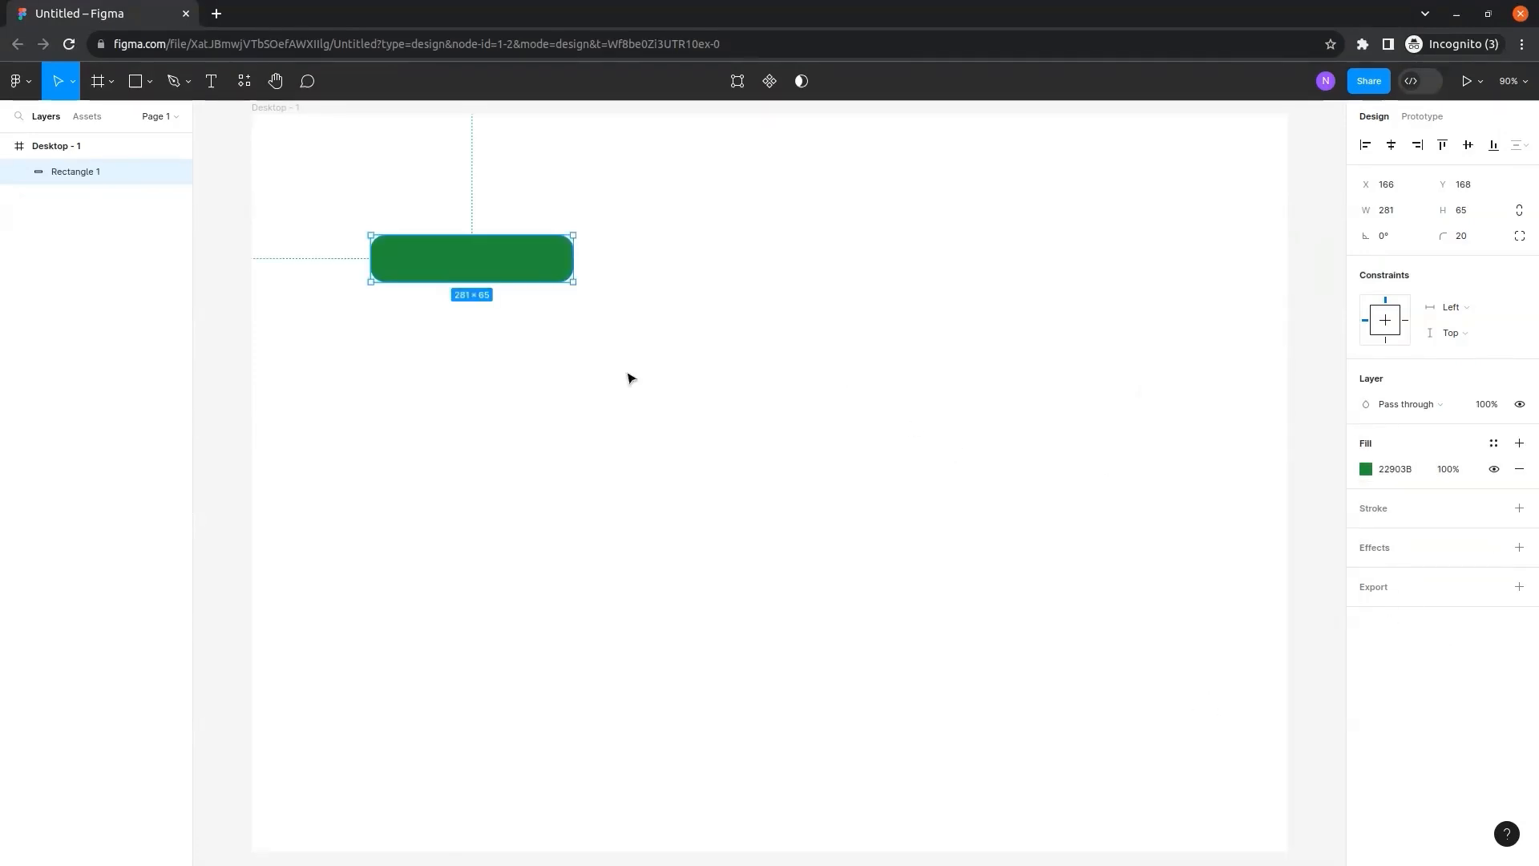
Add the text "Add to cart" on the green rounded rectangle.
click(212, 82)
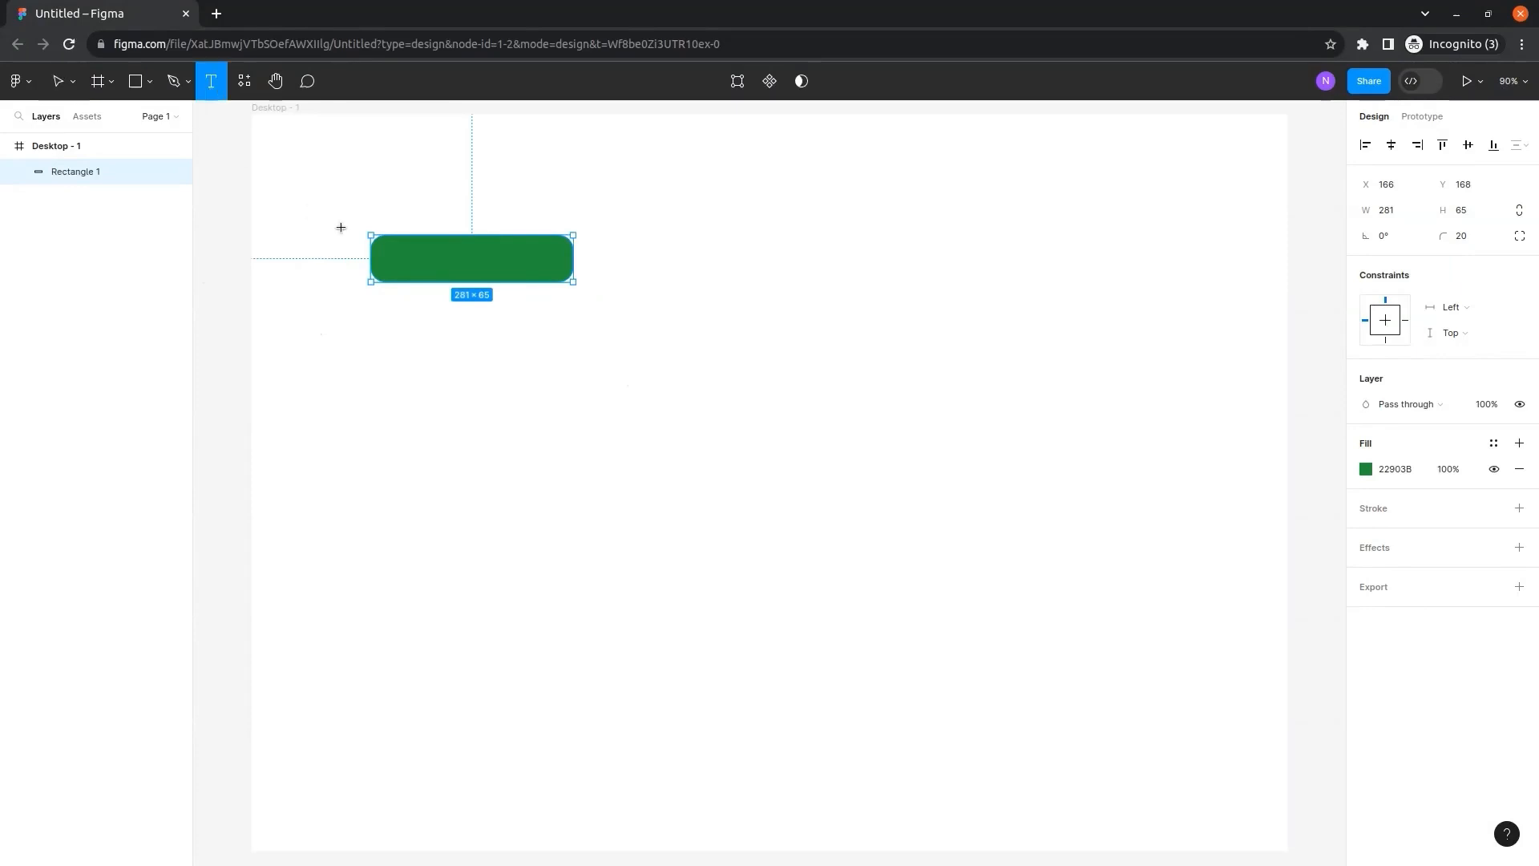
click(386, 259)
text(A)
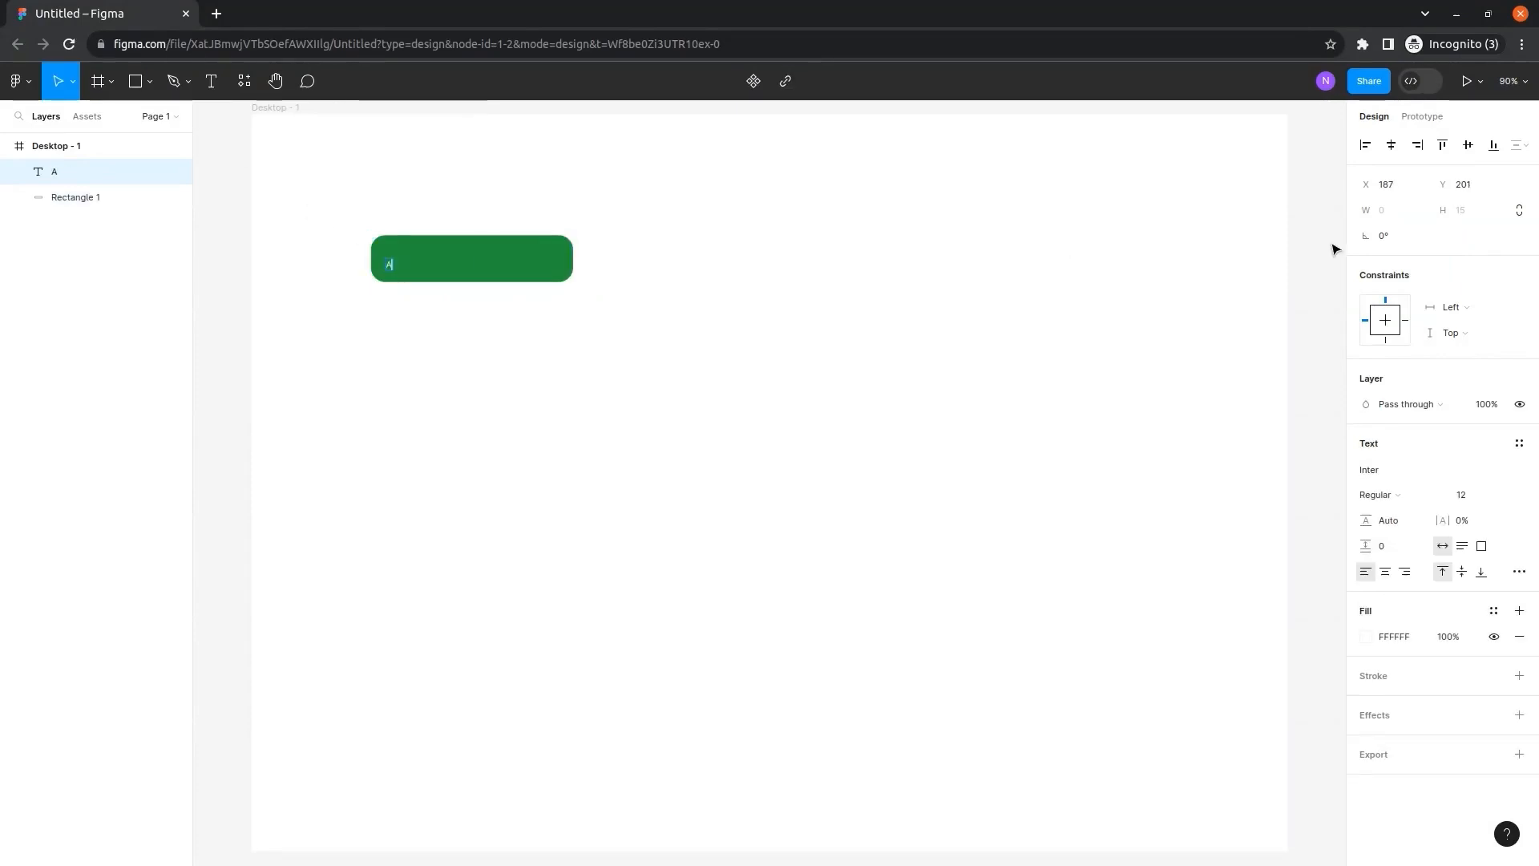
text(dd to cart)
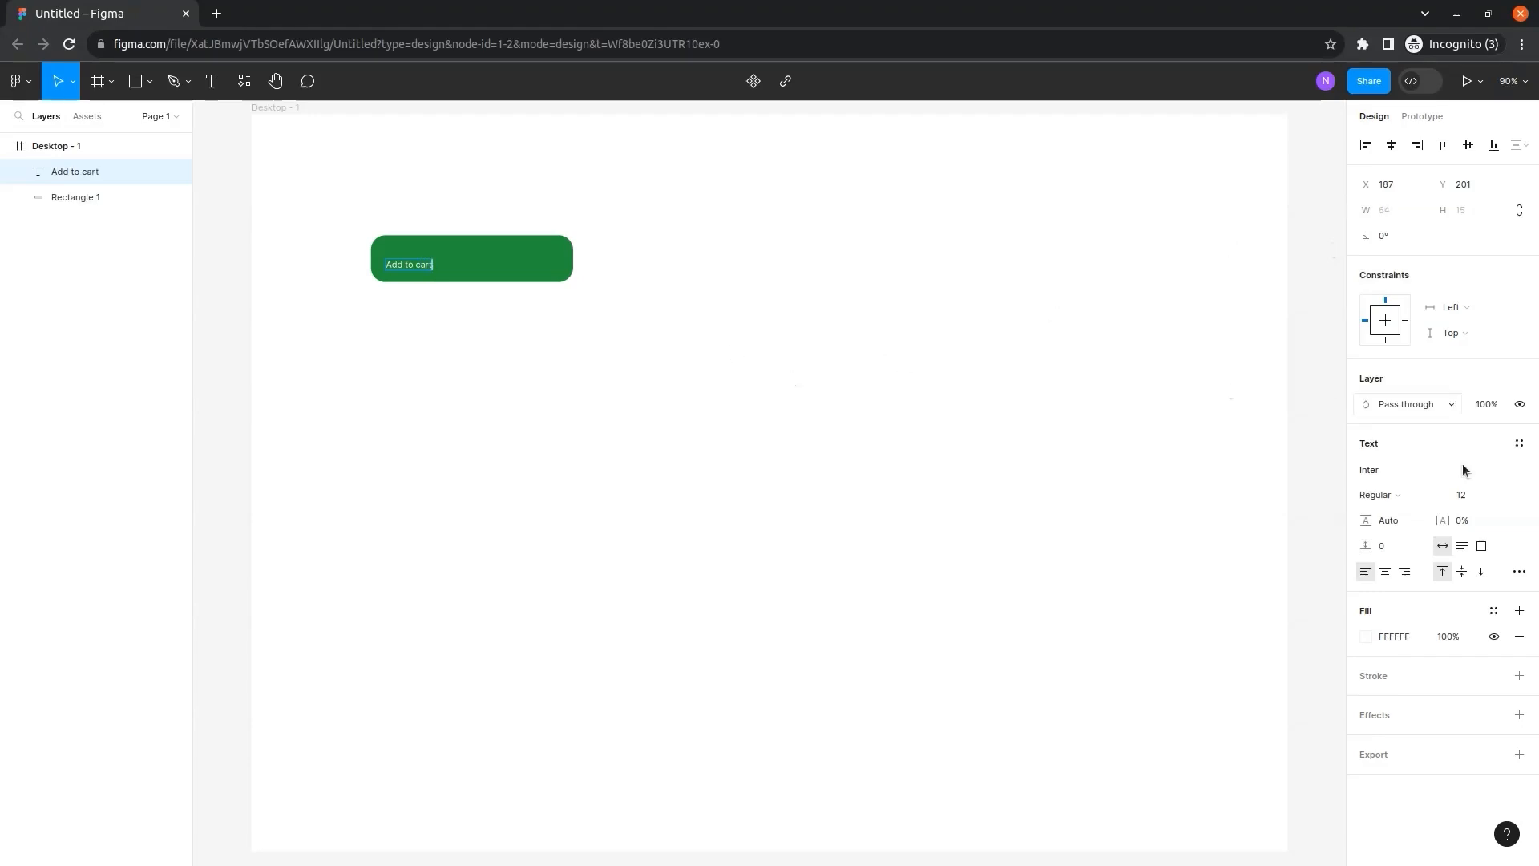
Set the "Add to cart" text to font size 22 and Bold weight.
key(ctrl+a)
click(1505, 495)
click(1488, 591)
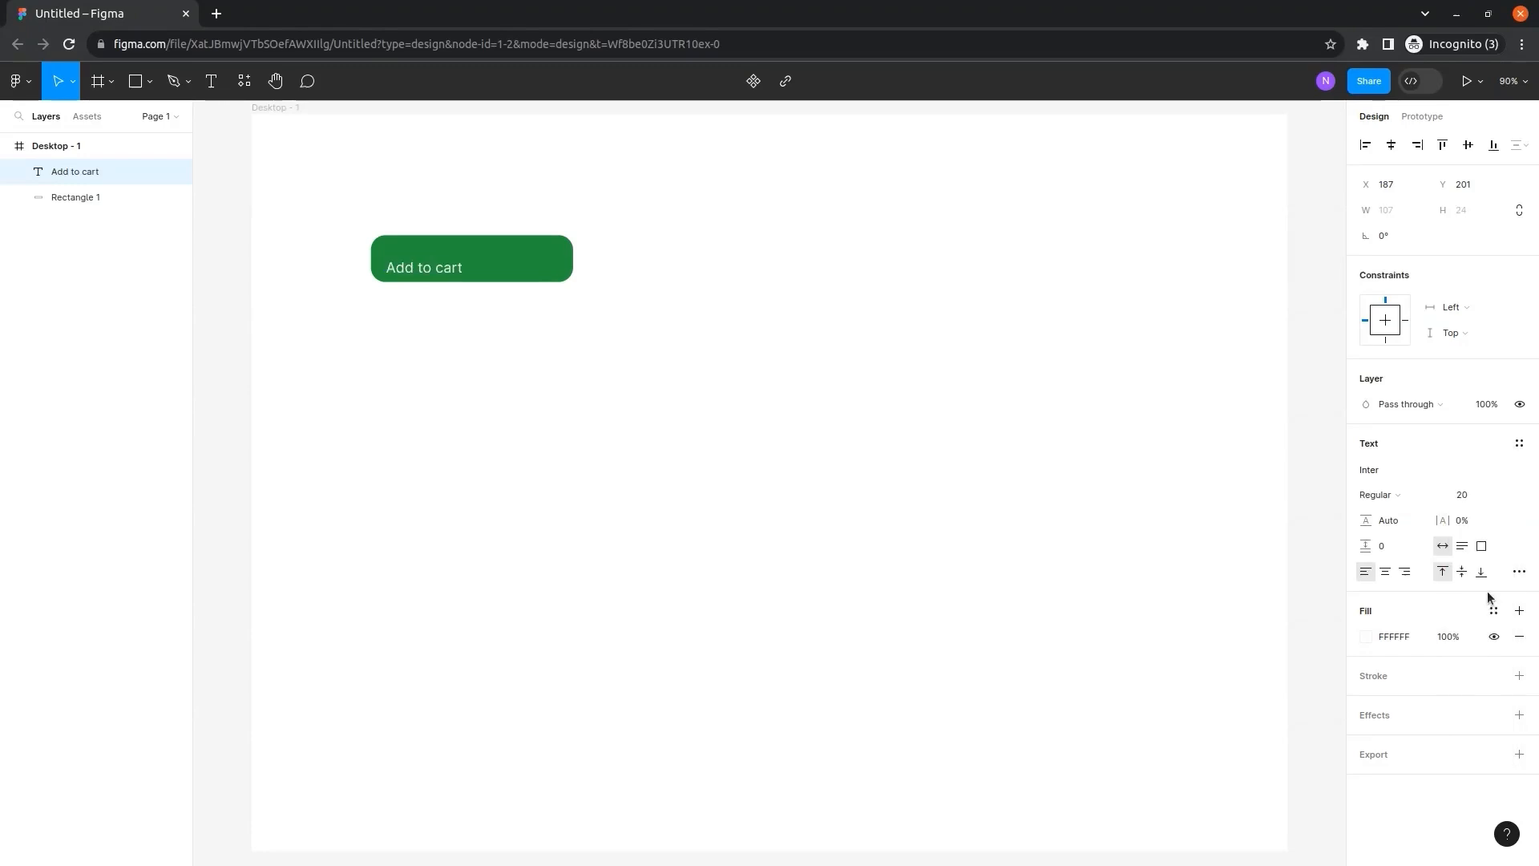
click(1505, 497)
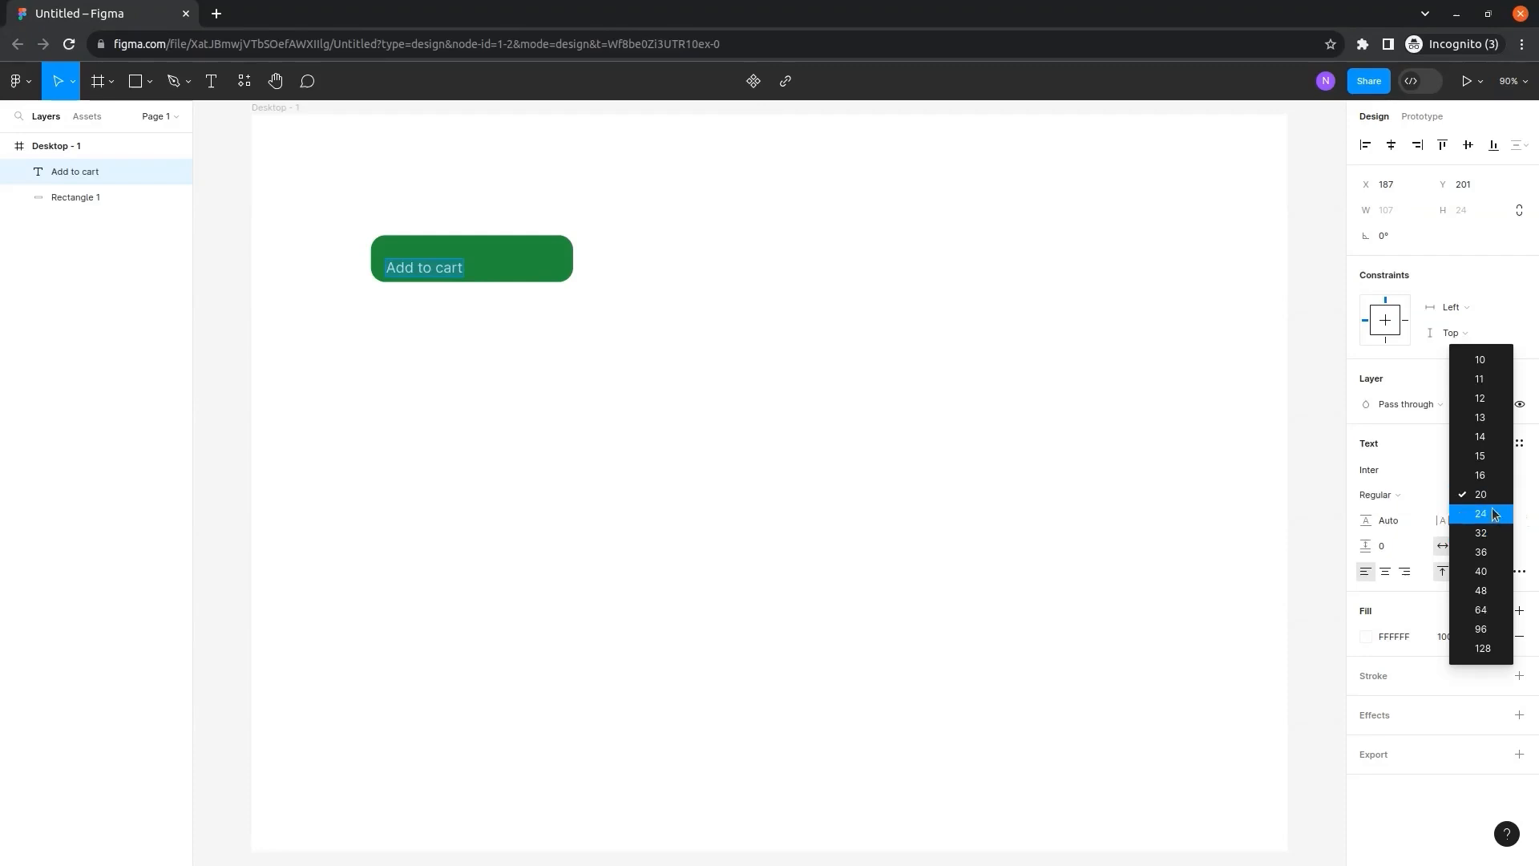
click(1492, 514)
key(Down)
key(Down)
click(1518, 497)
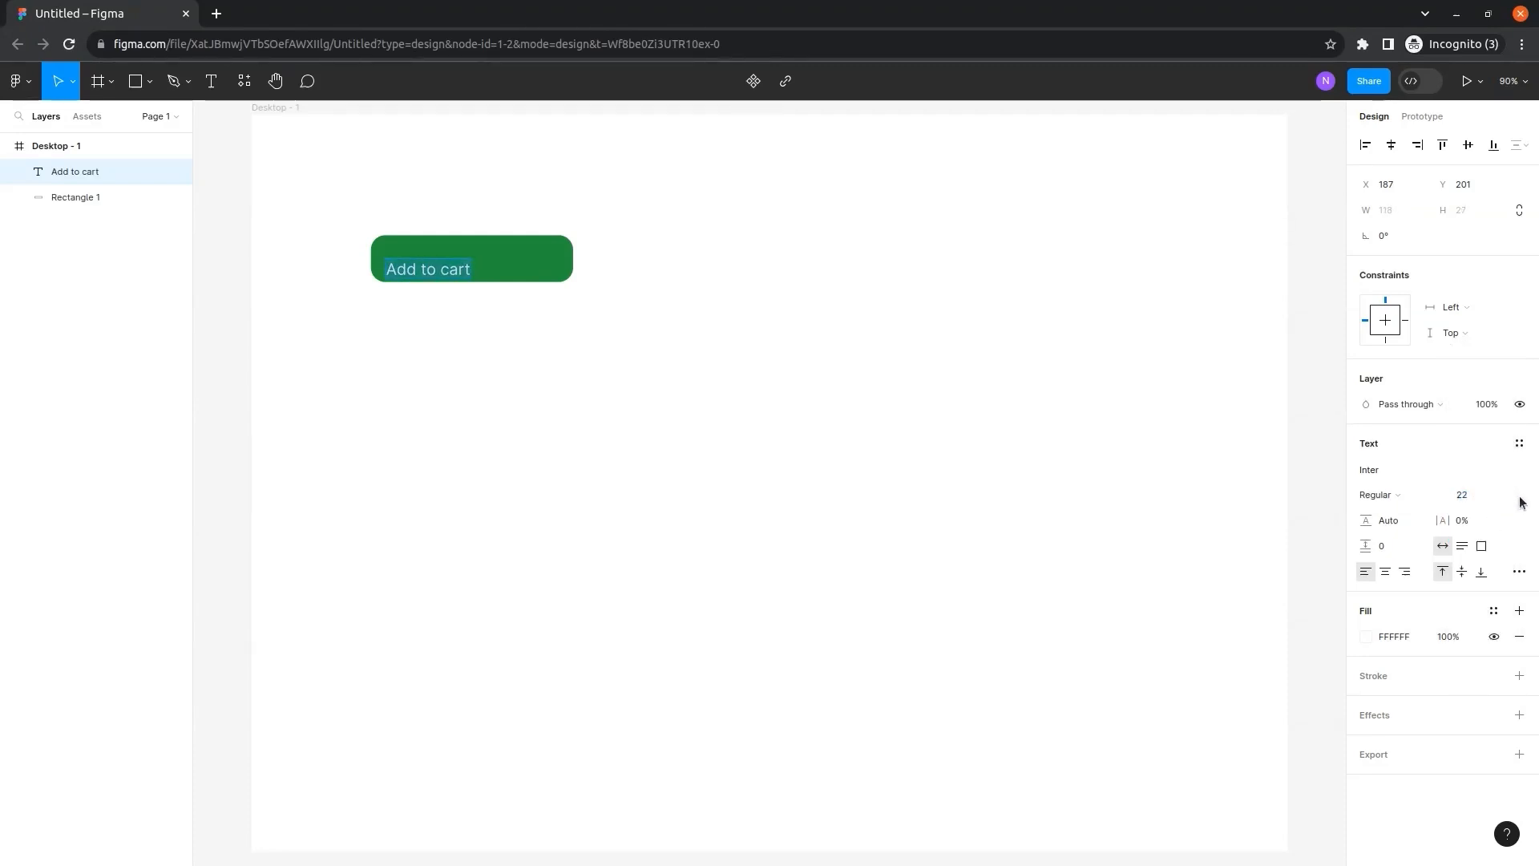
click(1431, 497)
click(1423, 559)
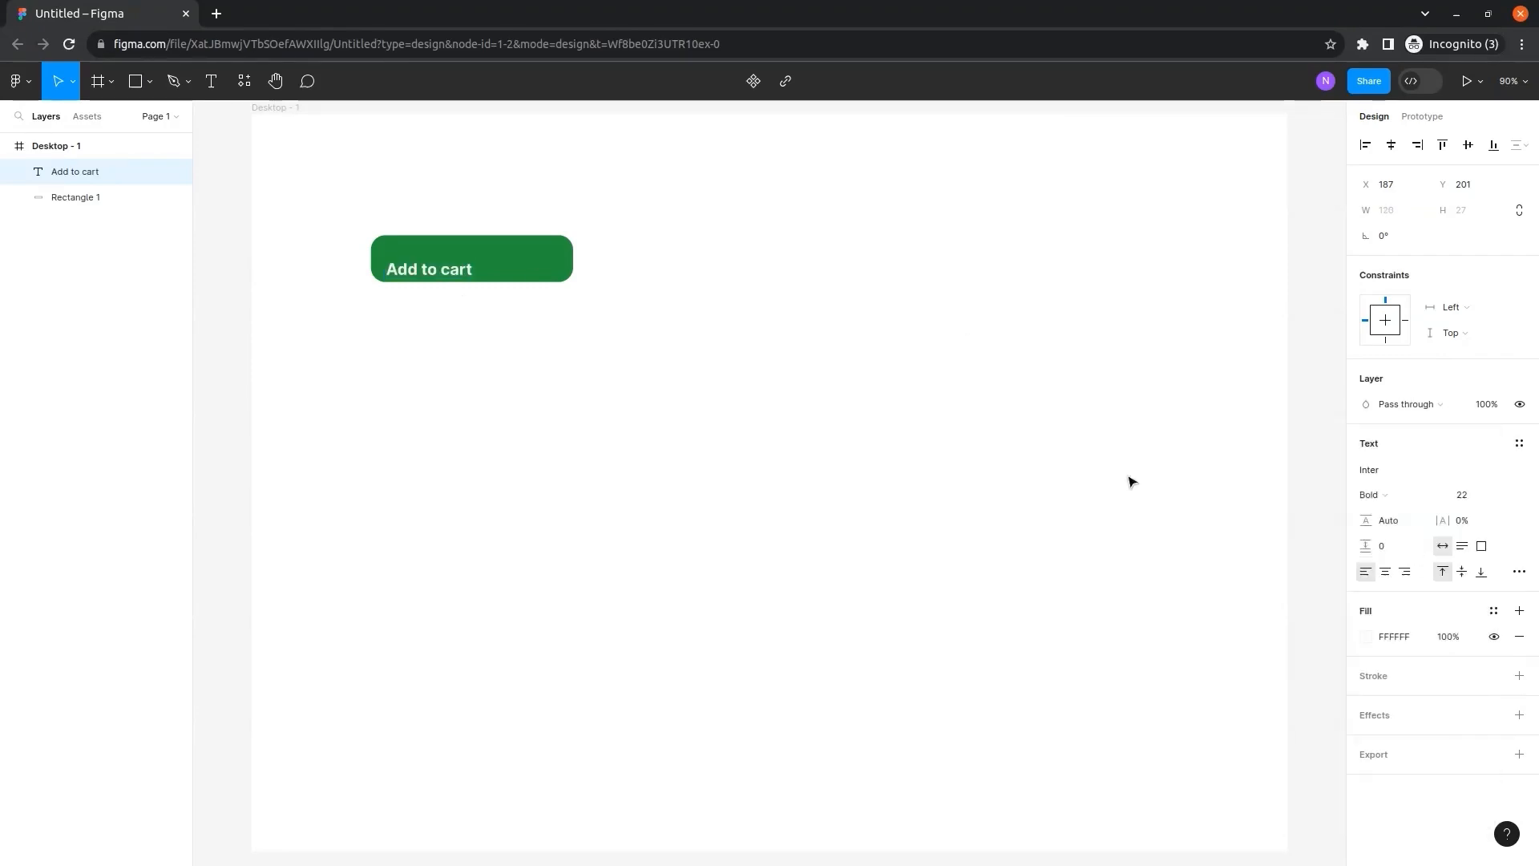
Centre the "Add to cart" text on the green rounded rectangle.
key(Escape)
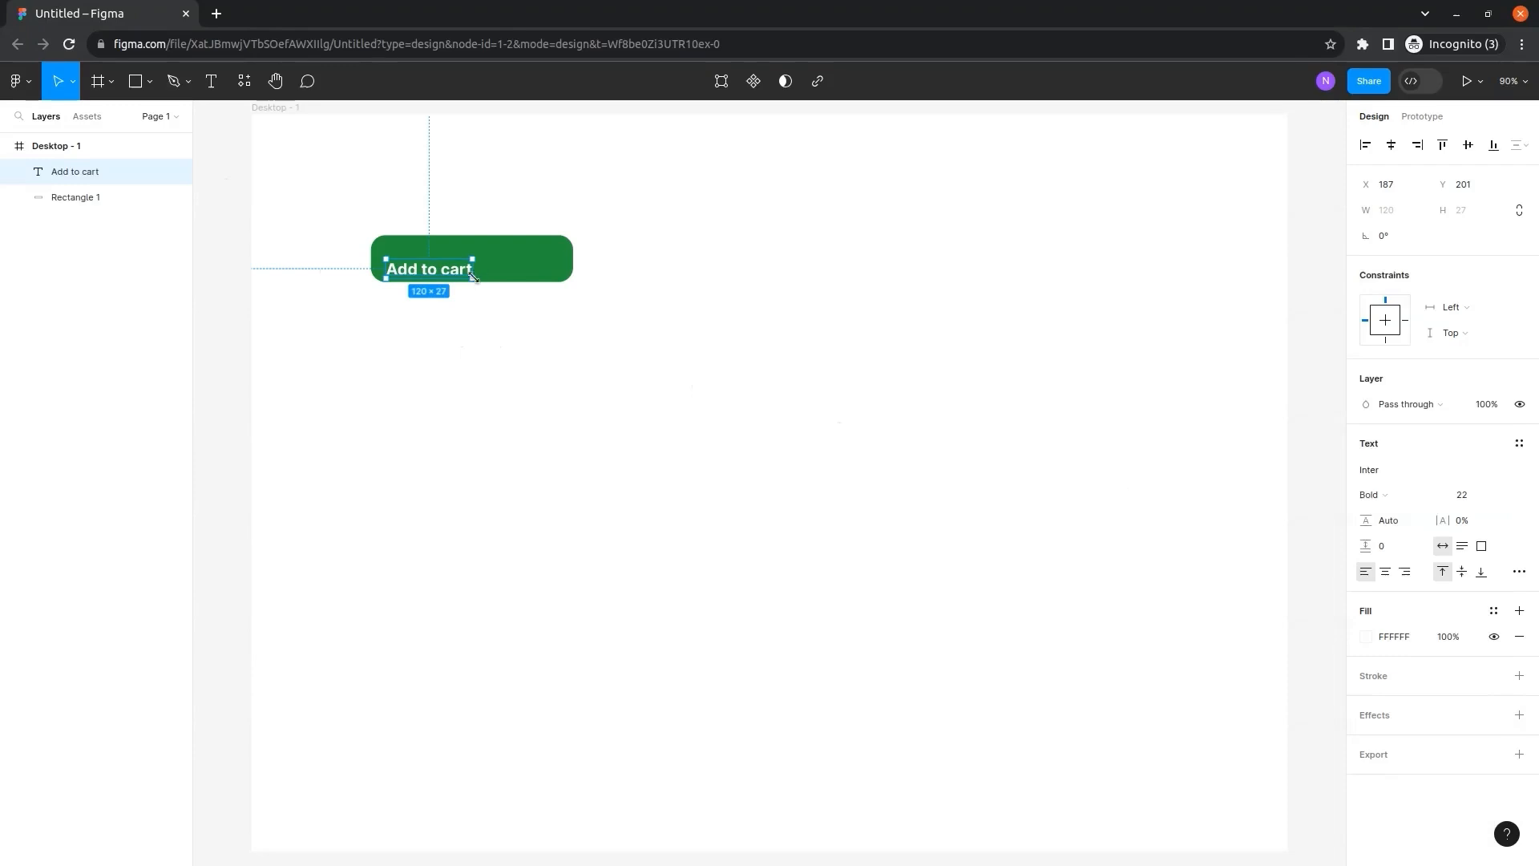
drag(448, 273, 513, 266)
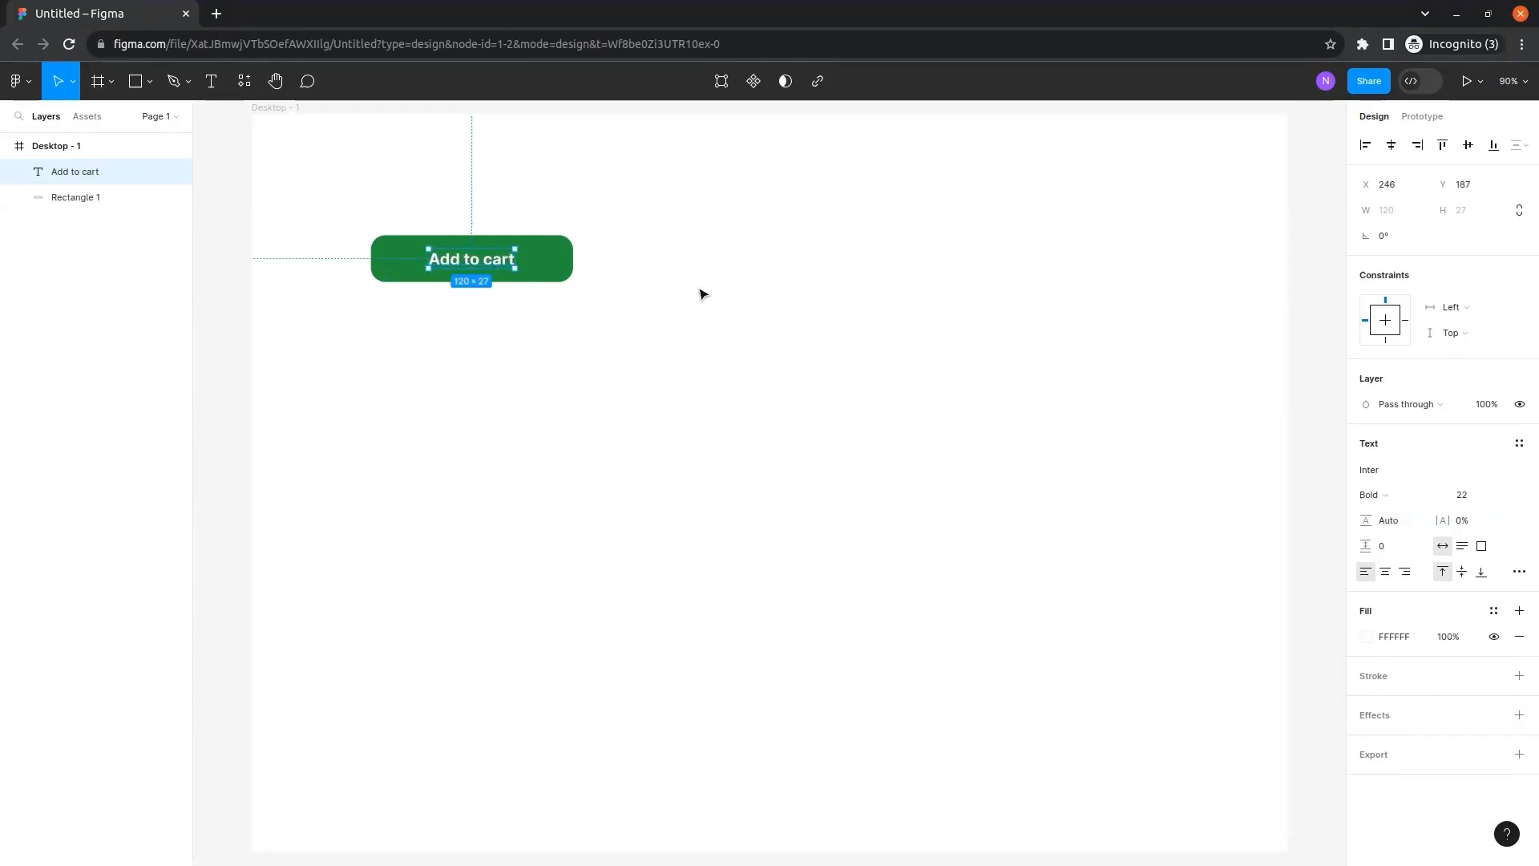
click(701, 292)
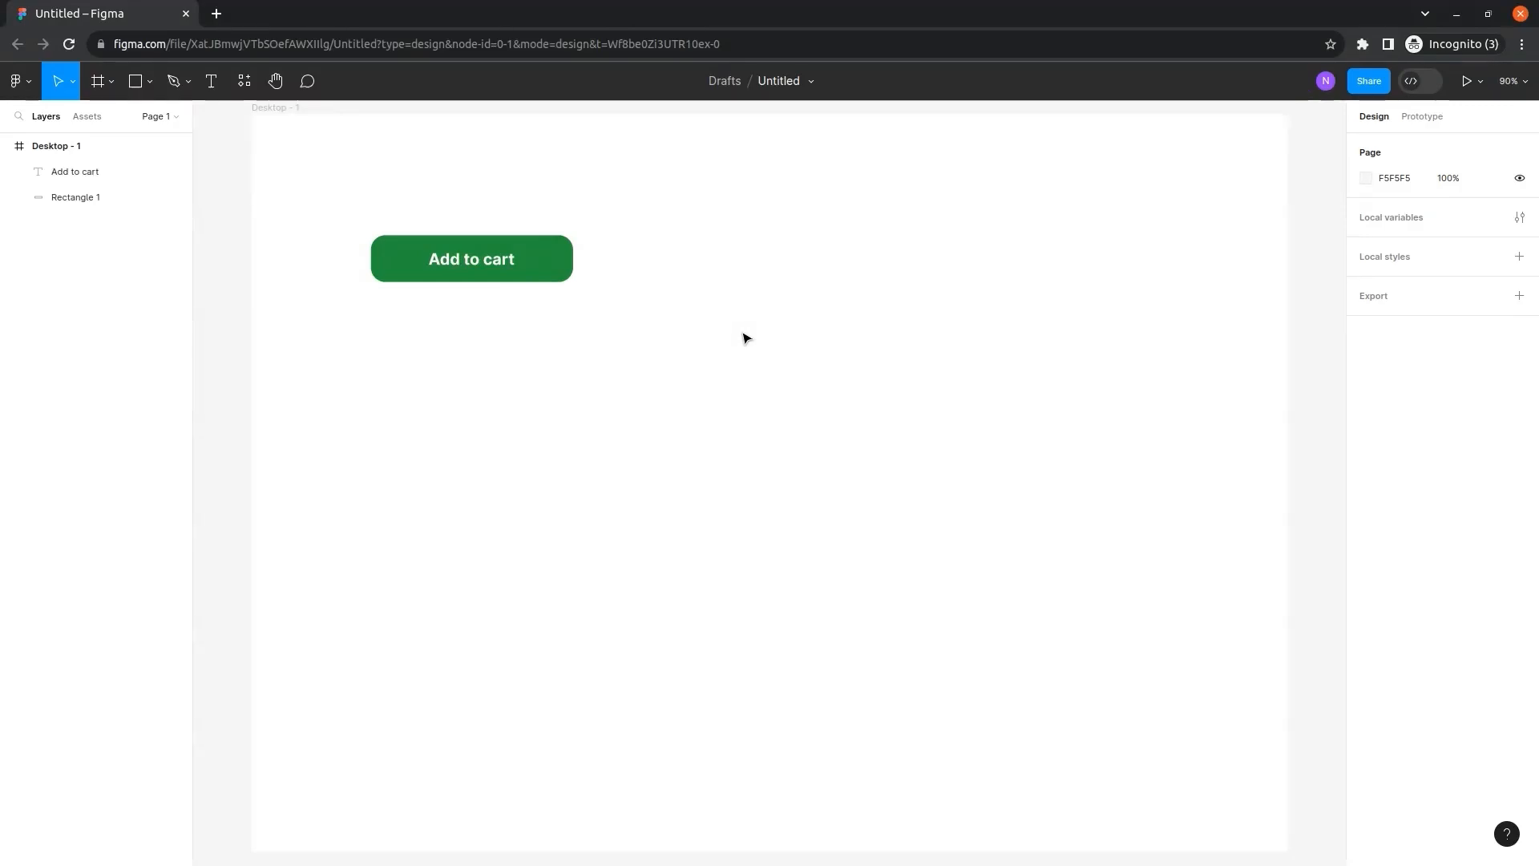
Turn the "Add to cart" text and green rectangle into a component and add a variant named On Hover.
drag(349, 206, 598, 320)
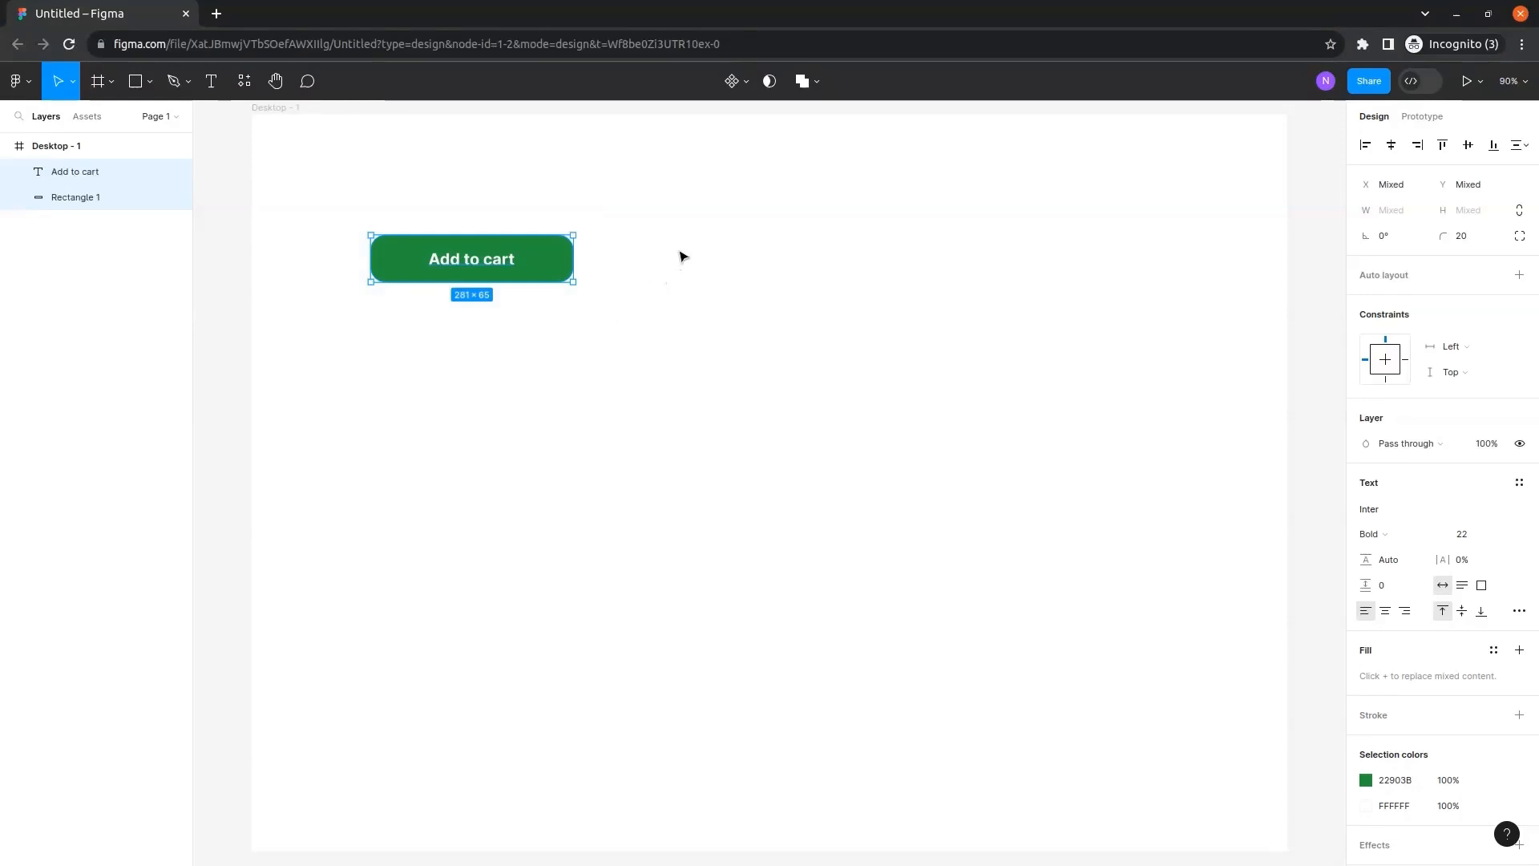
click(735, 89)
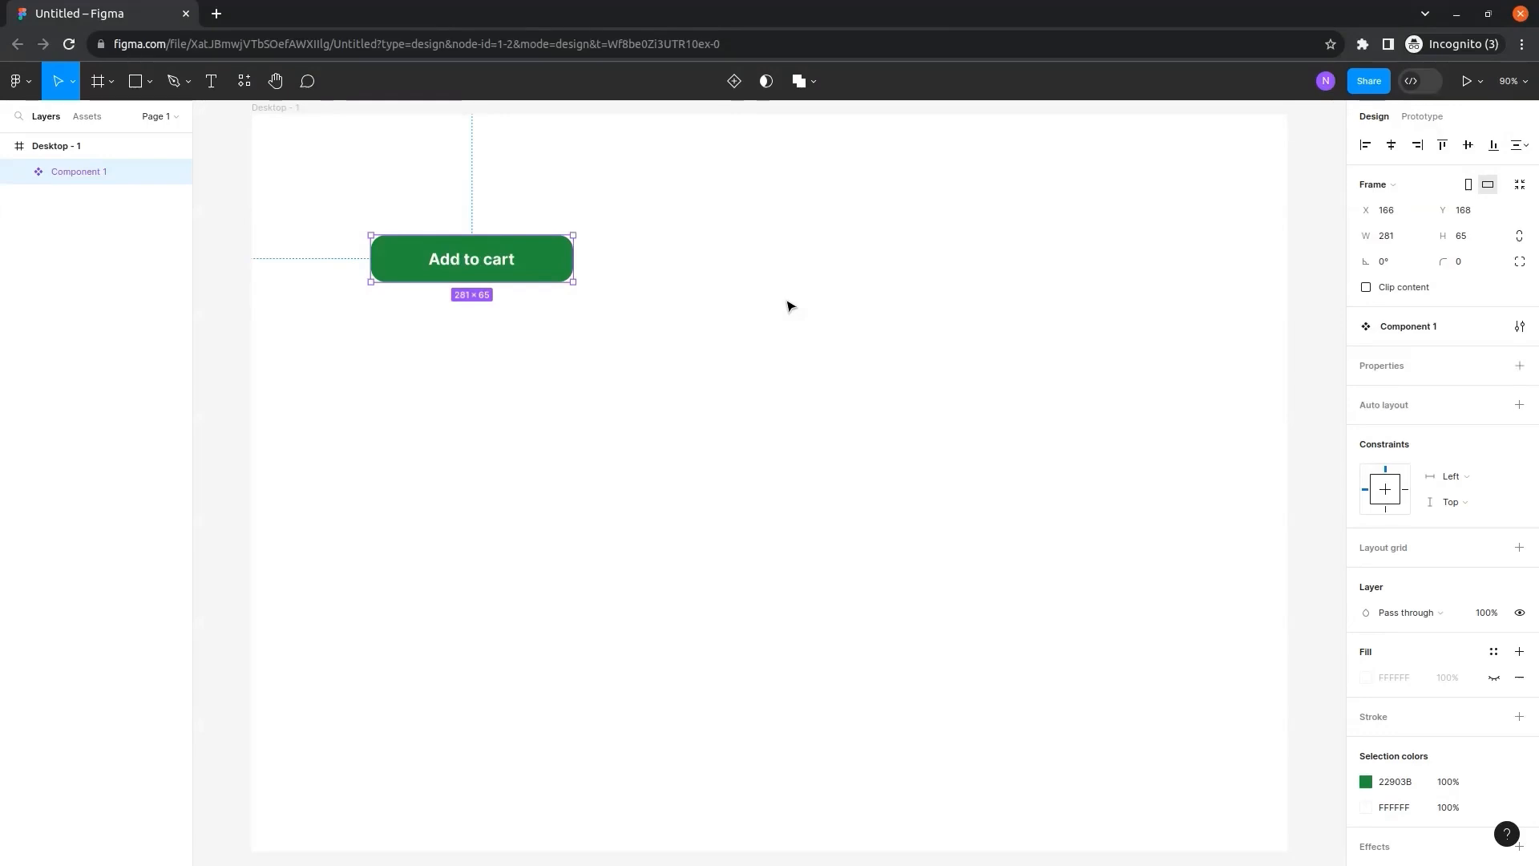
click(735, 90)
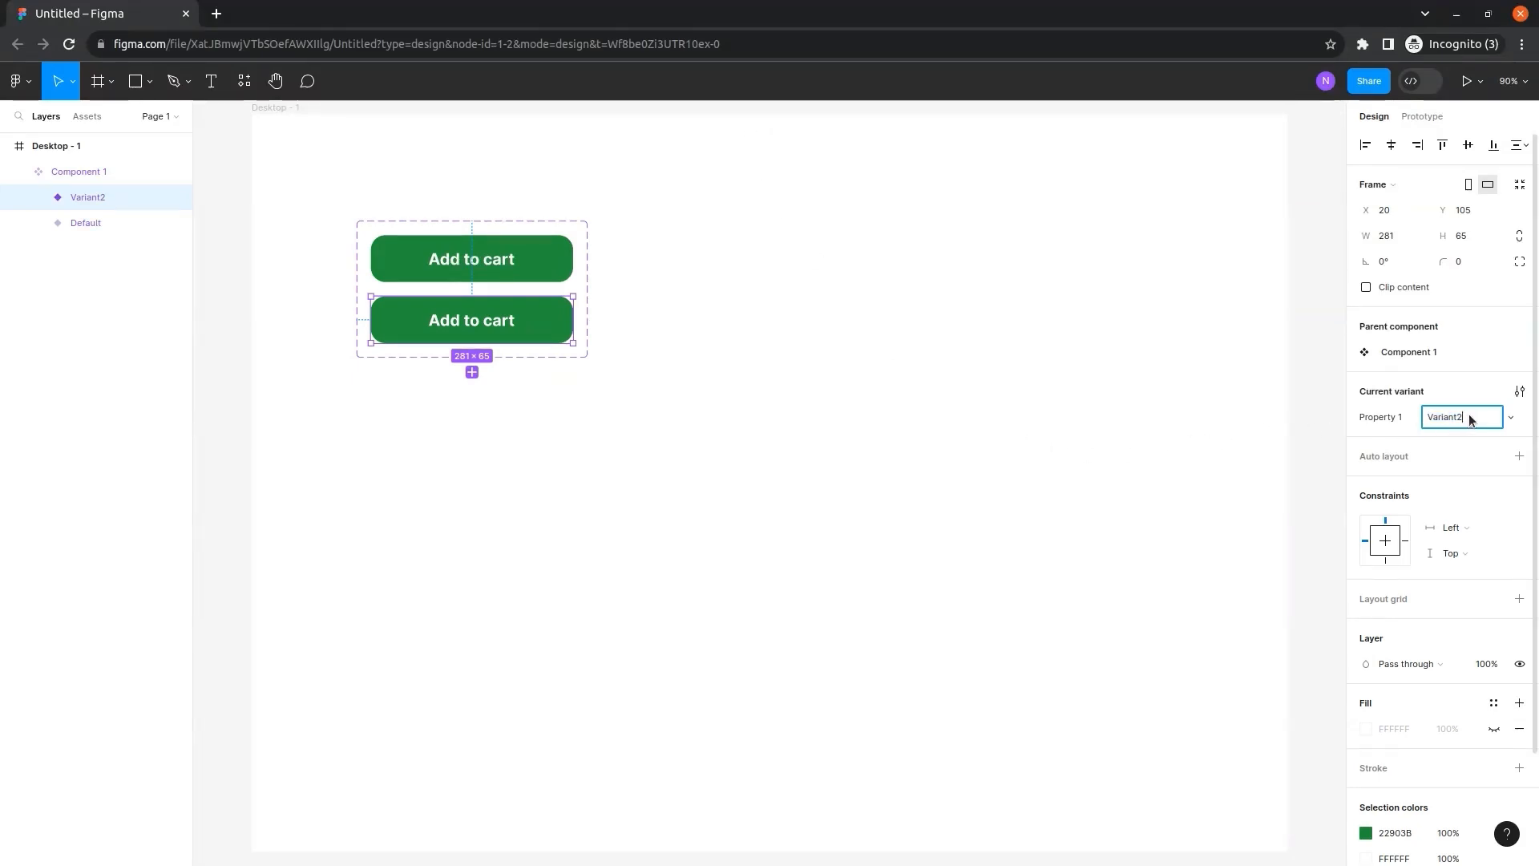
key(BackSpace)
key(BackSpace)
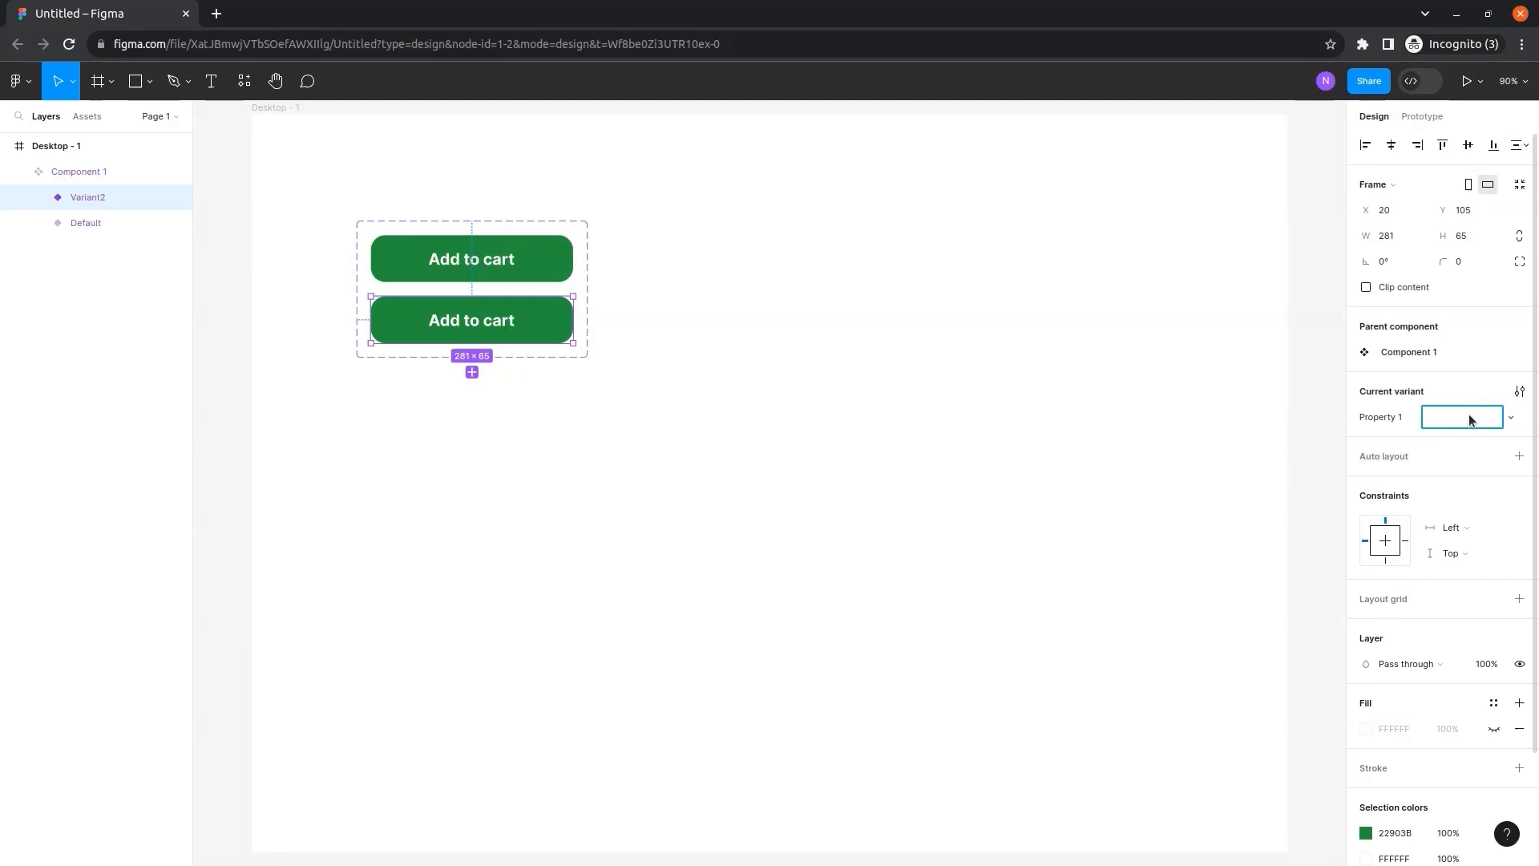
text(On Hover)
key(Return)
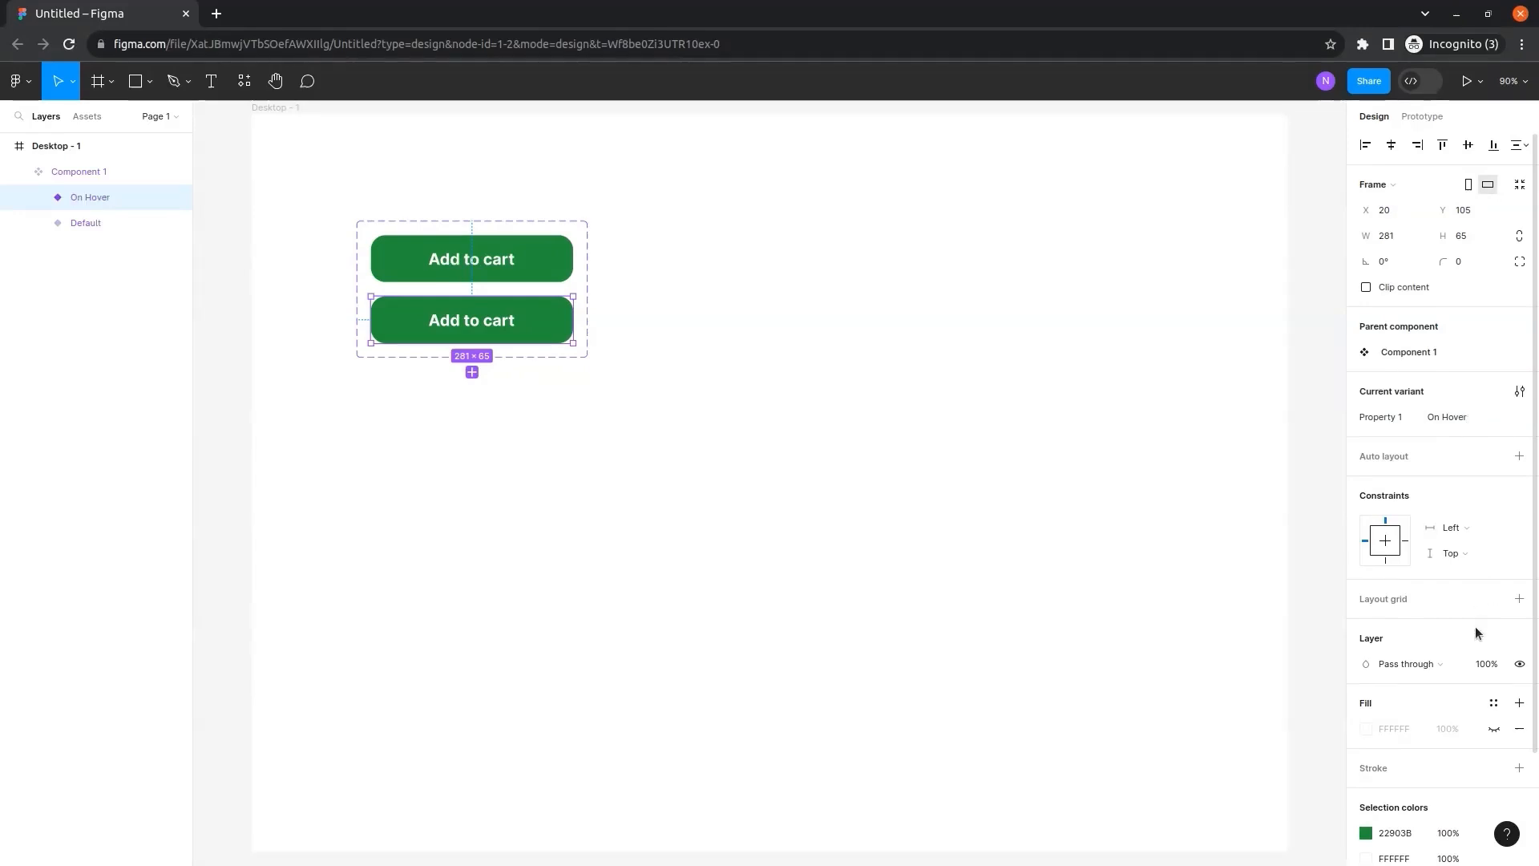
Lighten the On Hover variant's rectangle fill to the green 29C24B.
scroll(1478, 628, down, 1)
double_click(557, 335)
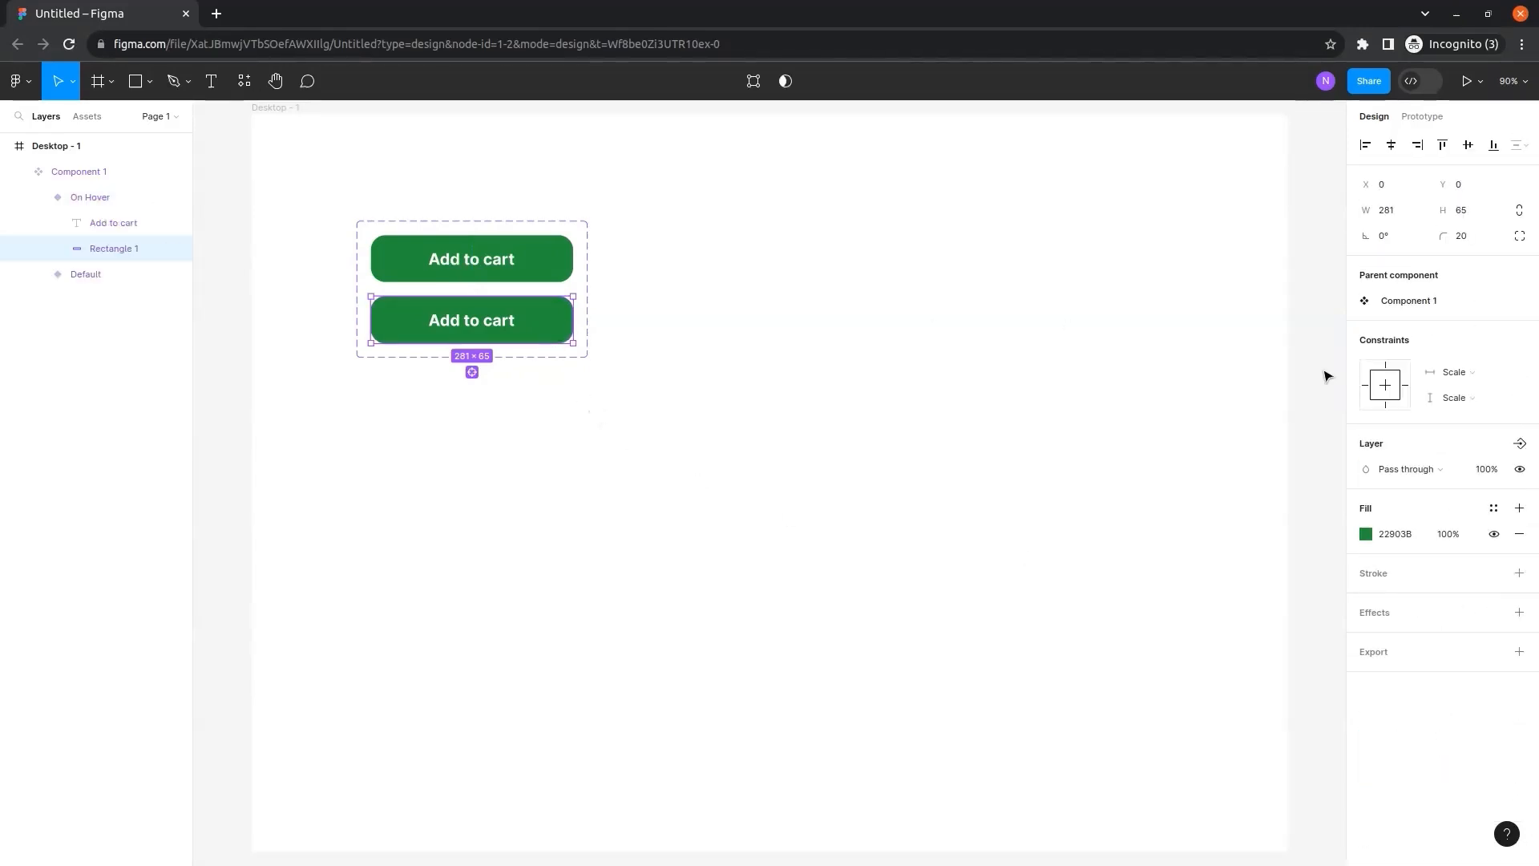
click(1366, 534)
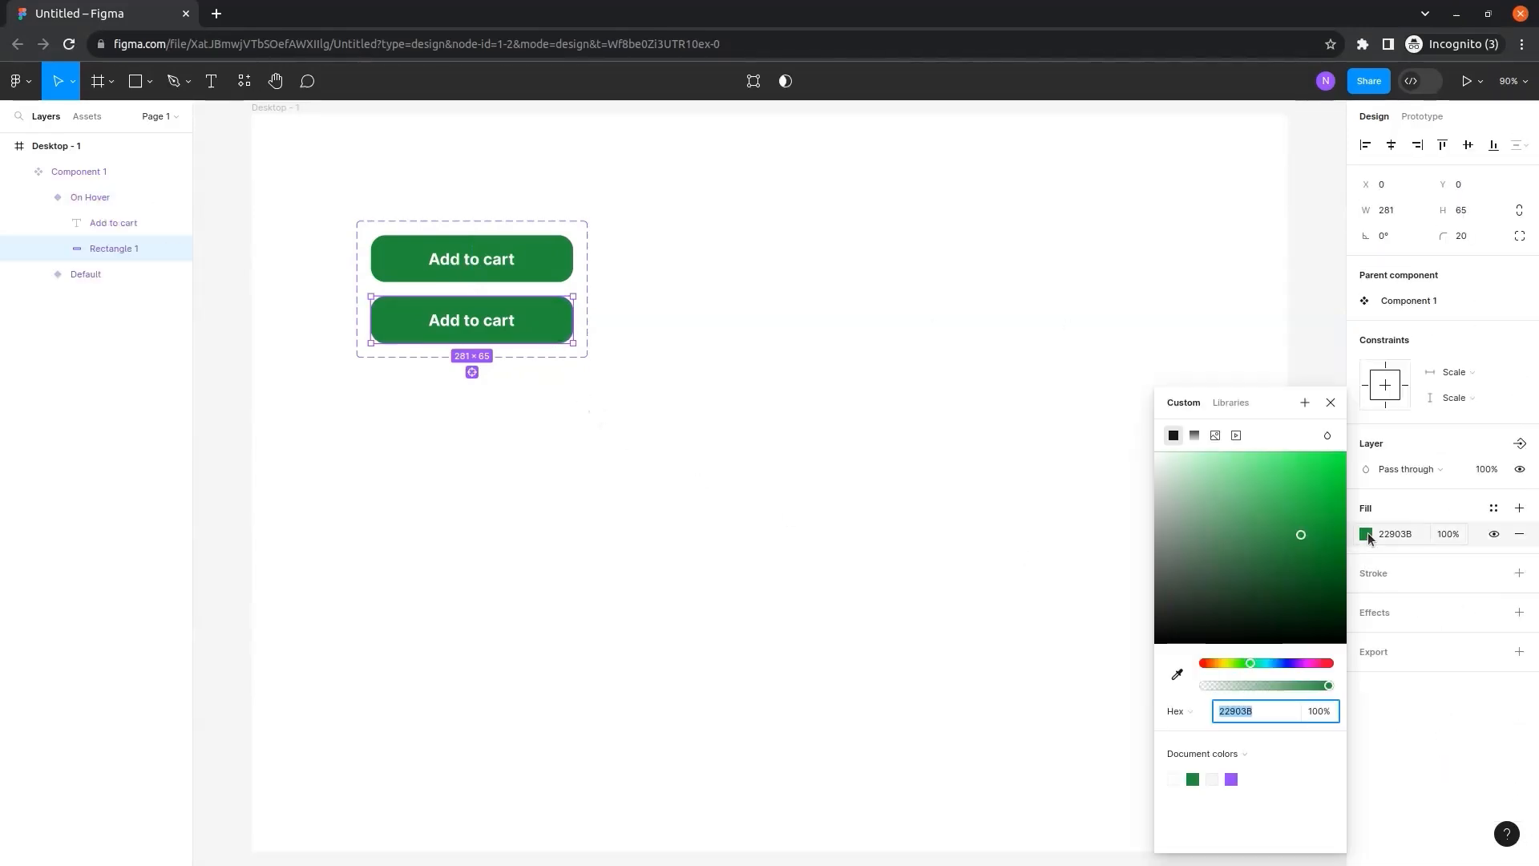
click(1305, 508)
drag(1305, 508, 1305, 502)
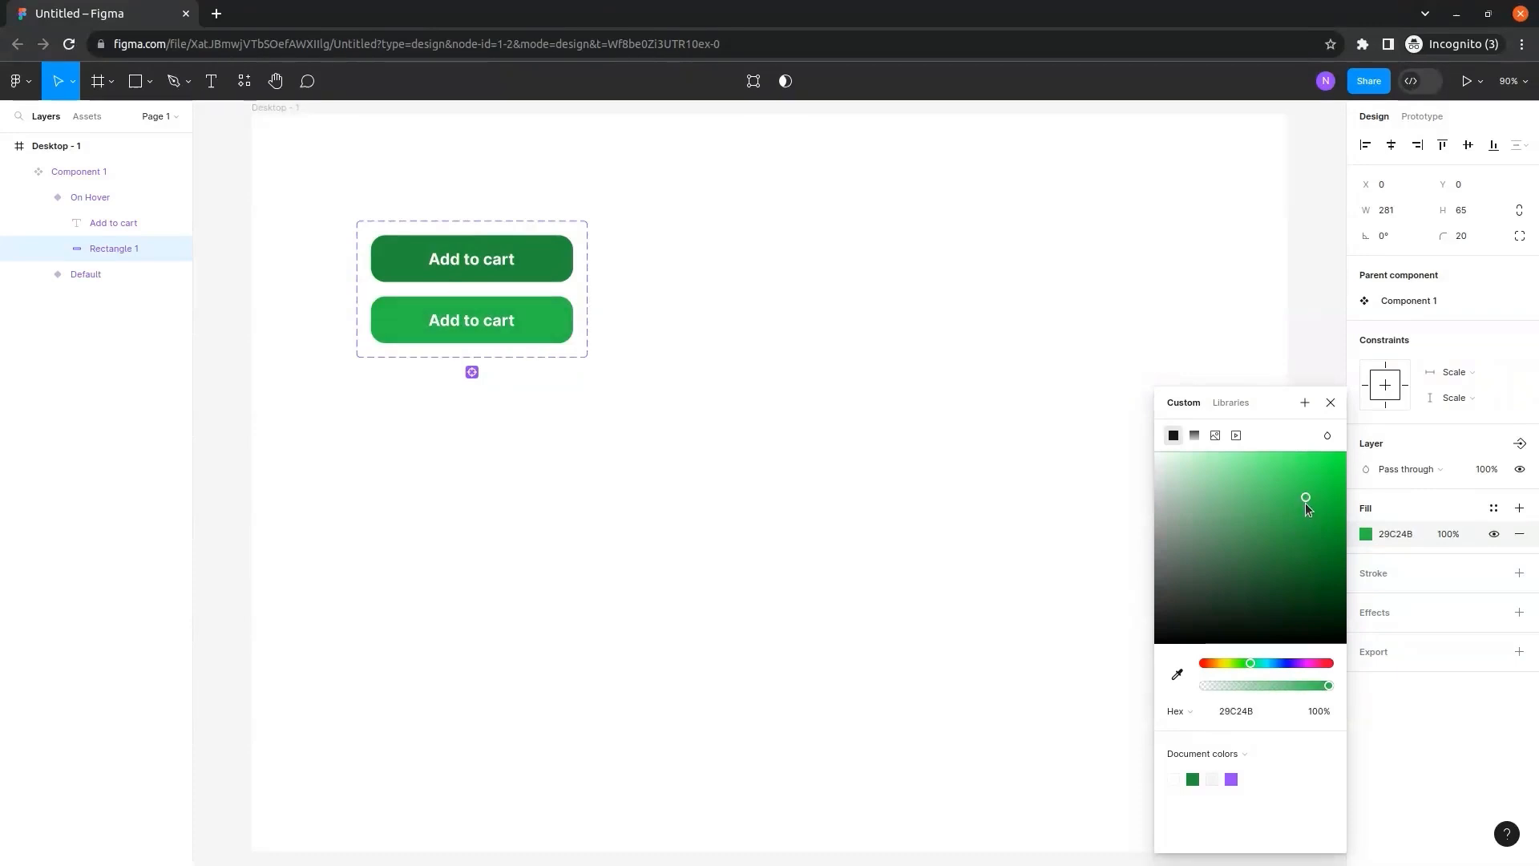
click(1412, 702)
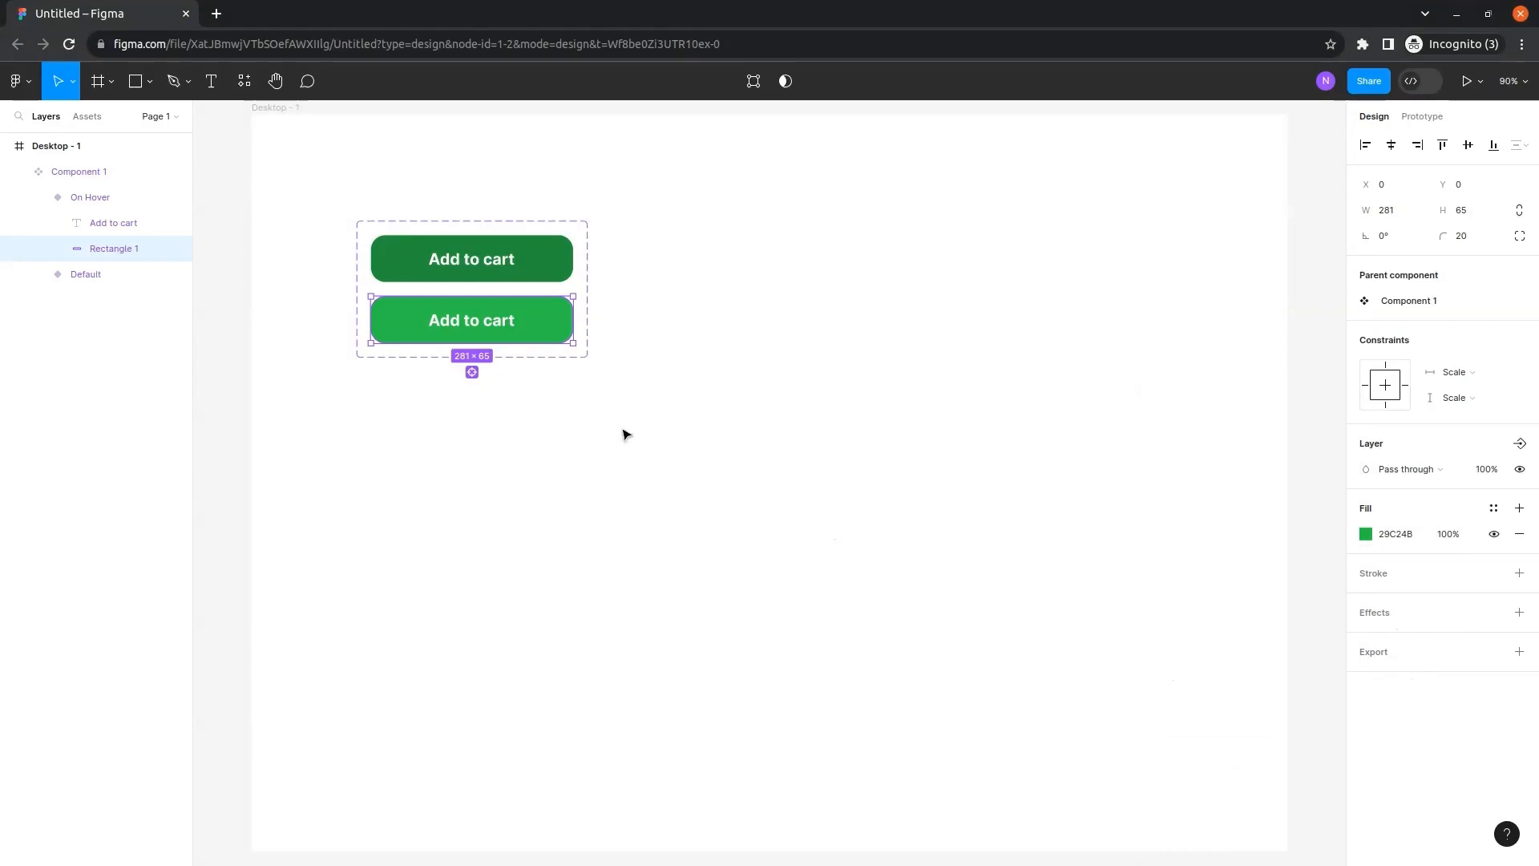
Change the On Hover variant's "Add to cart" text colour to the dark grey 3C3434.
double_click(505, 322)
click(1366, 727)
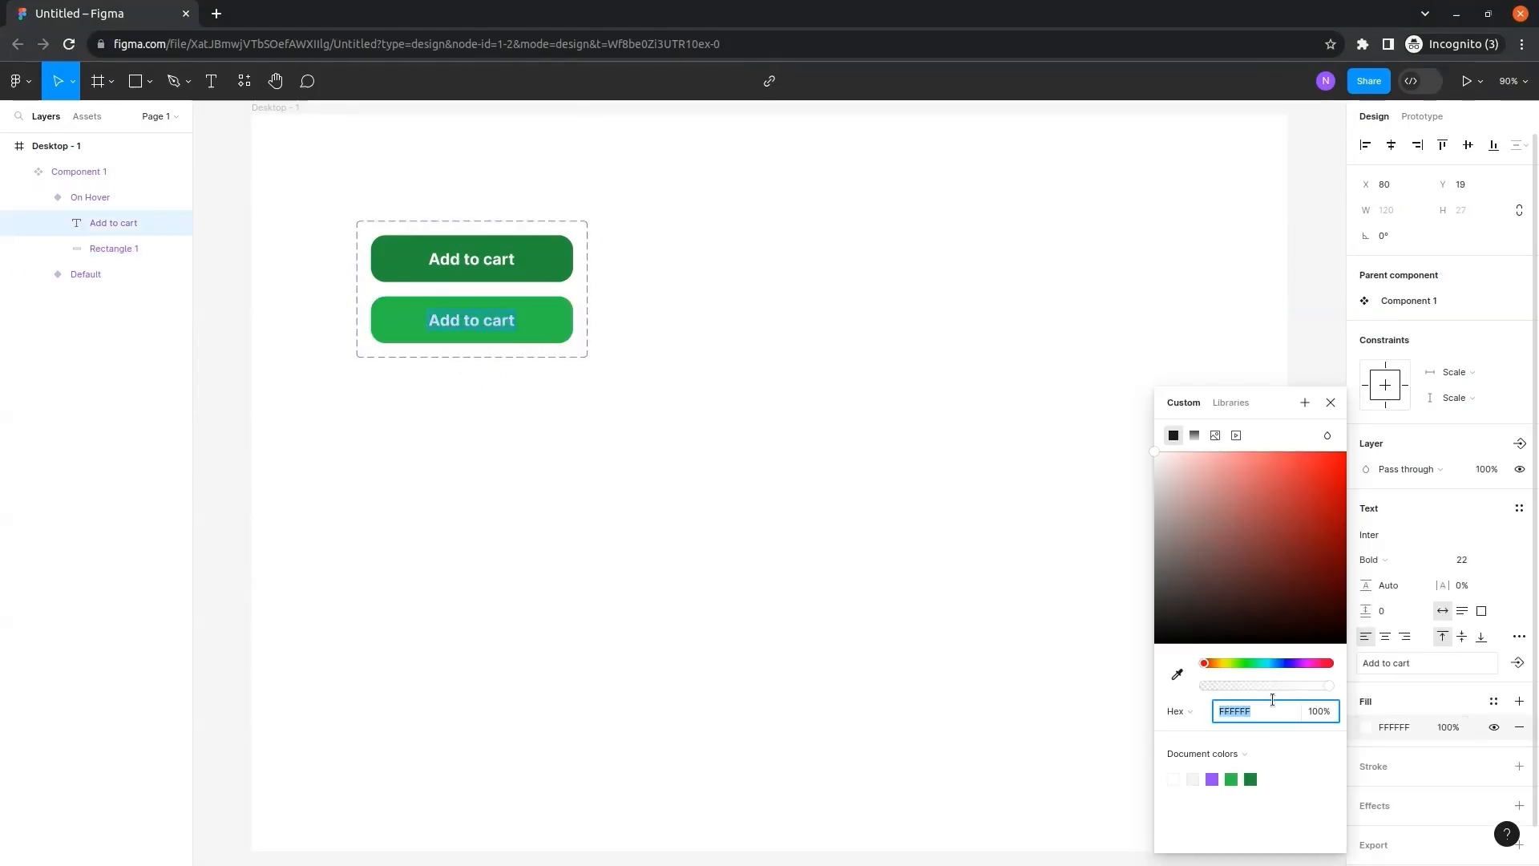
drag(1218, 575, 1179, 605)
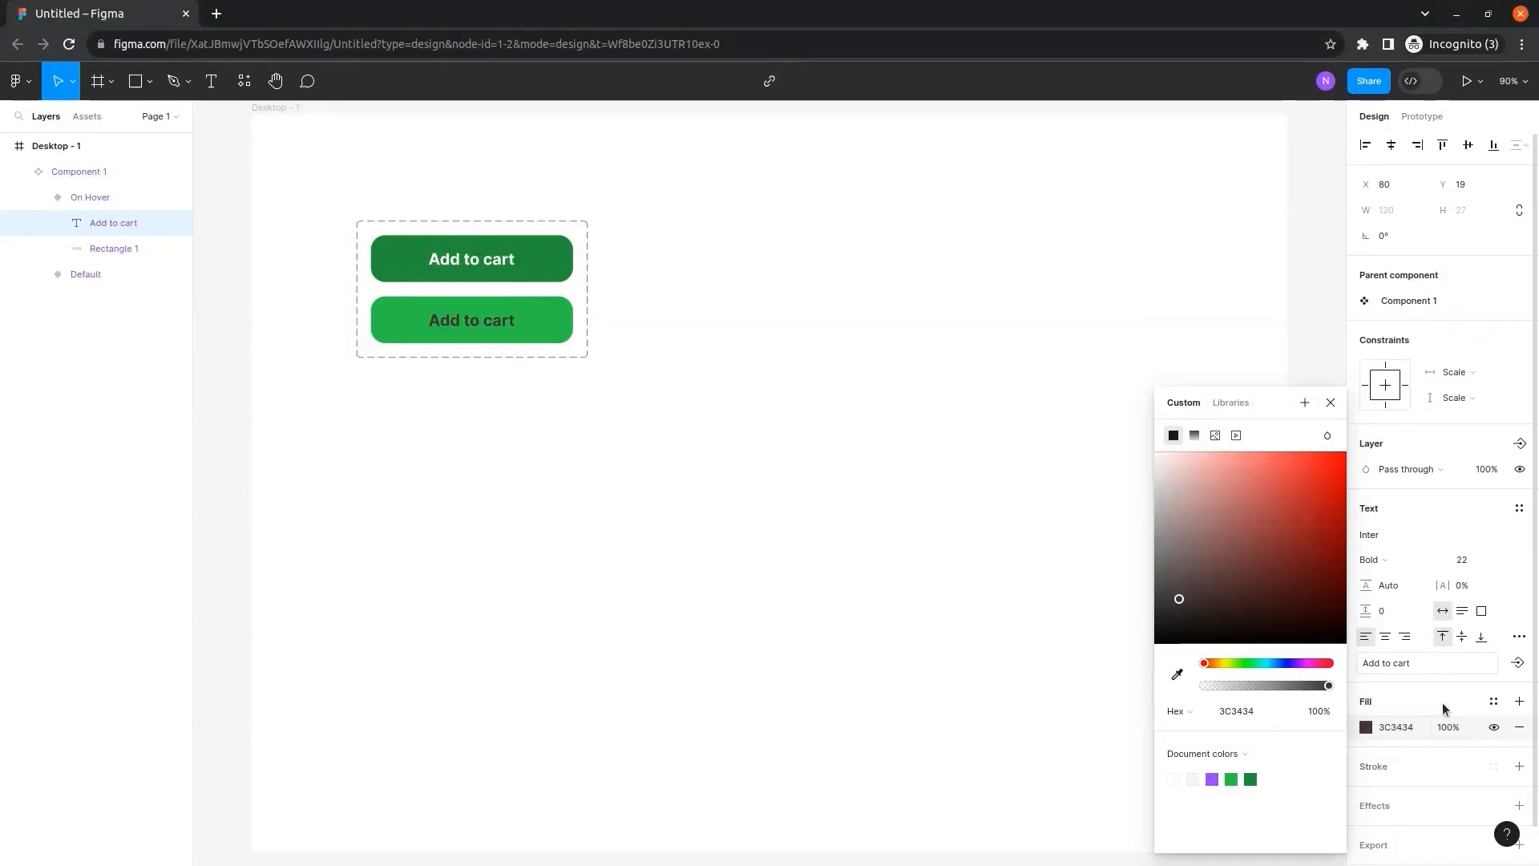
Brighten the On Hover variant's rectangle fill to the light green 3BEB61.
click(553, 338)
click(553, 338)
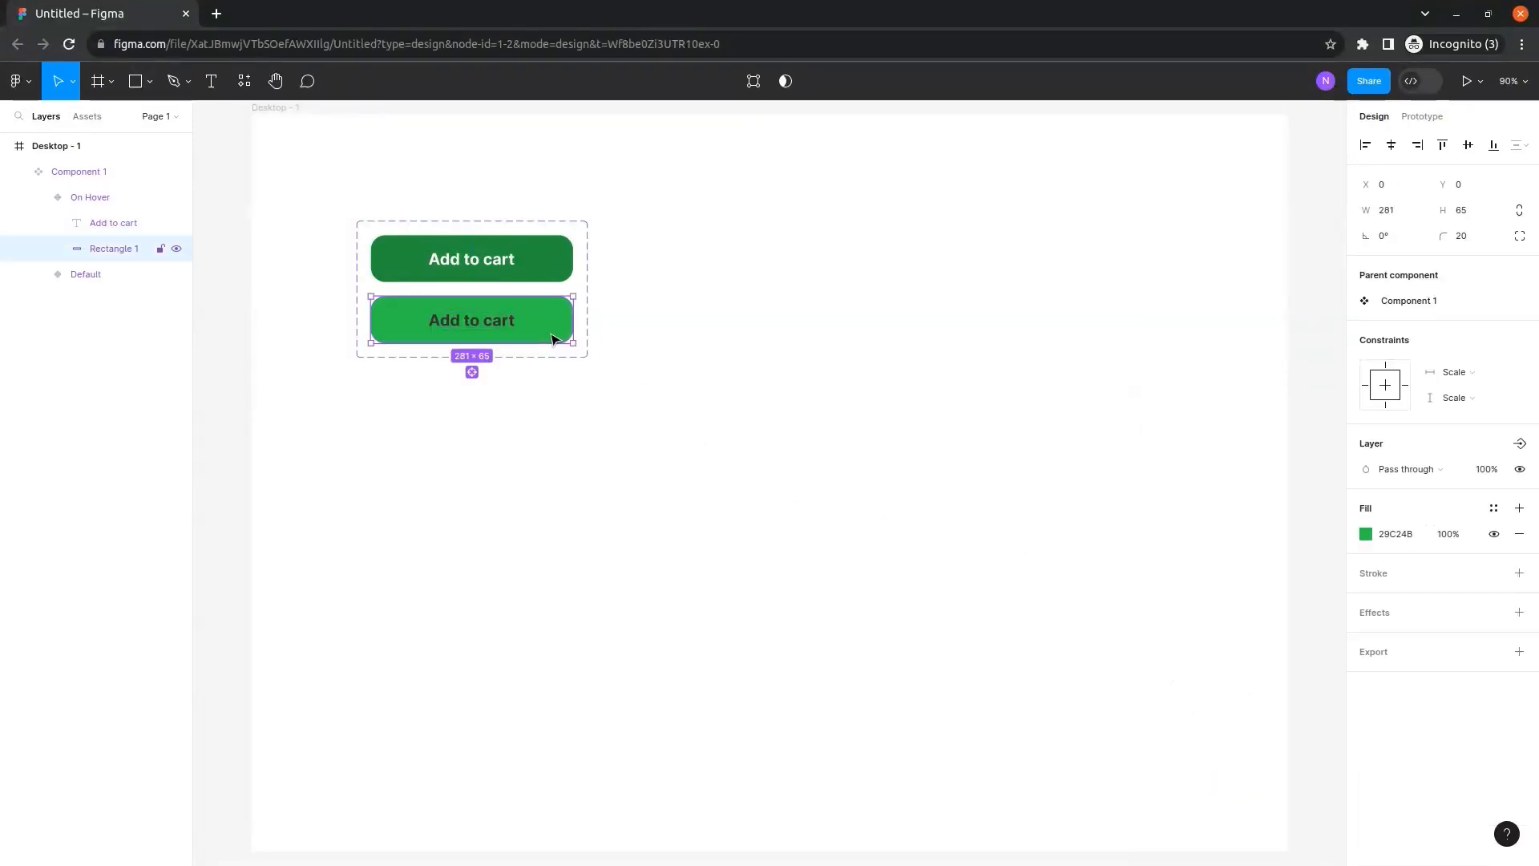
click(1366, 534)
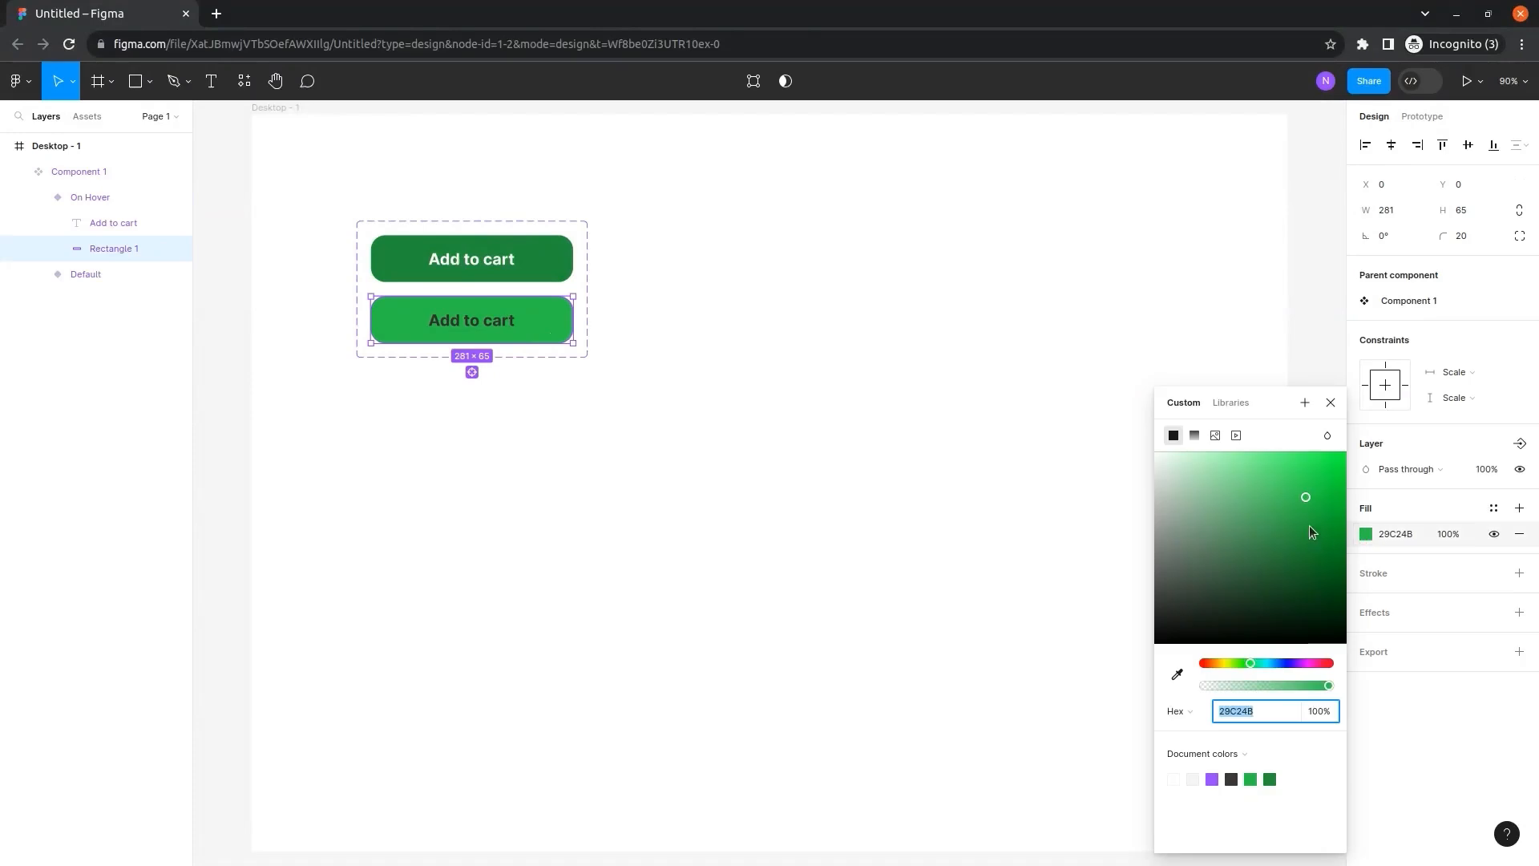
click(1305, 479)
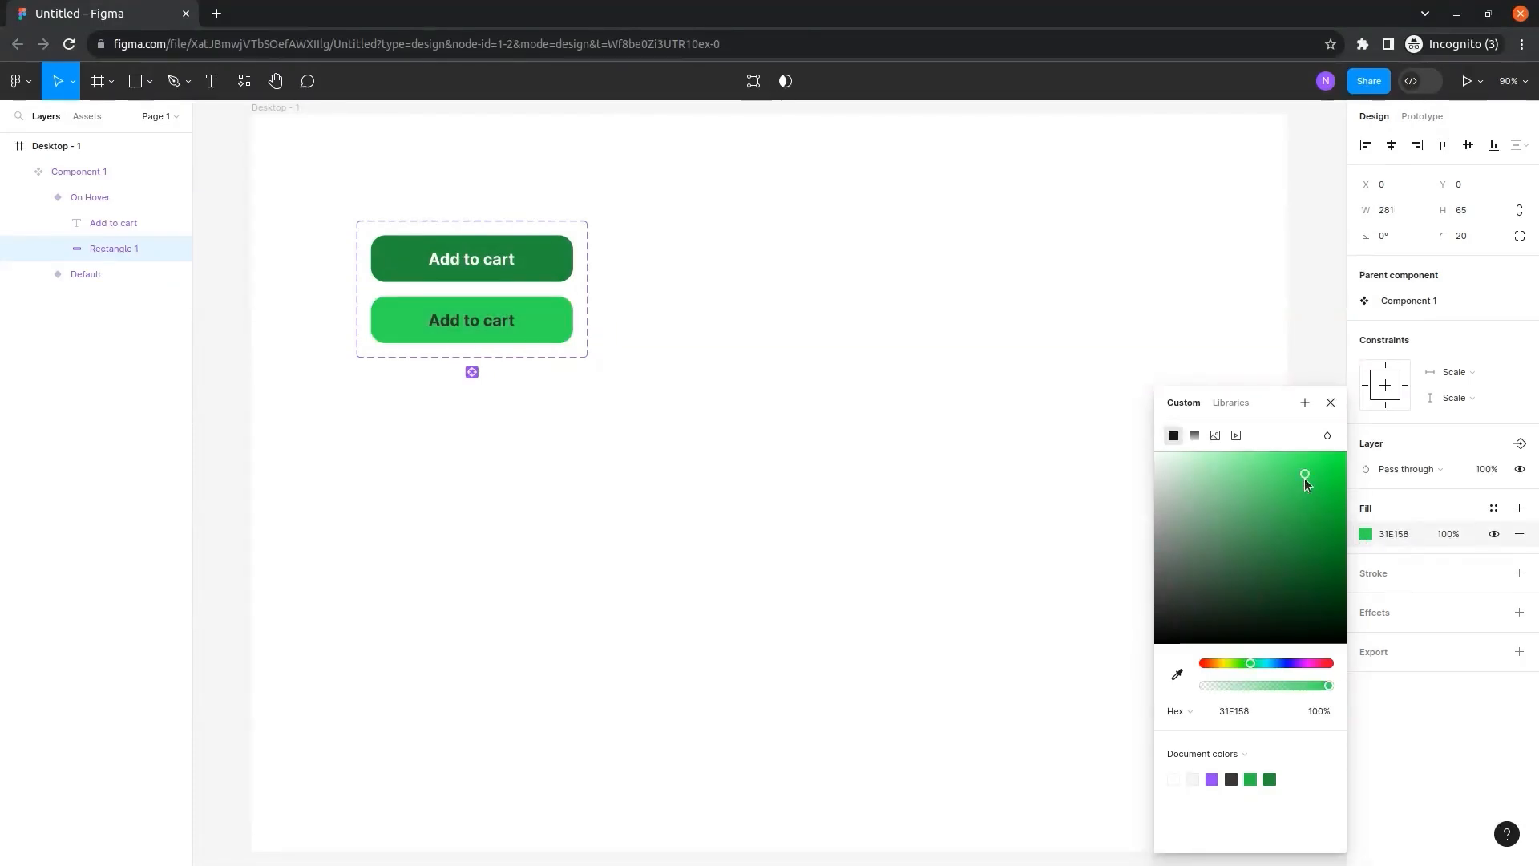
drag(1302, 477, 1298, 471)
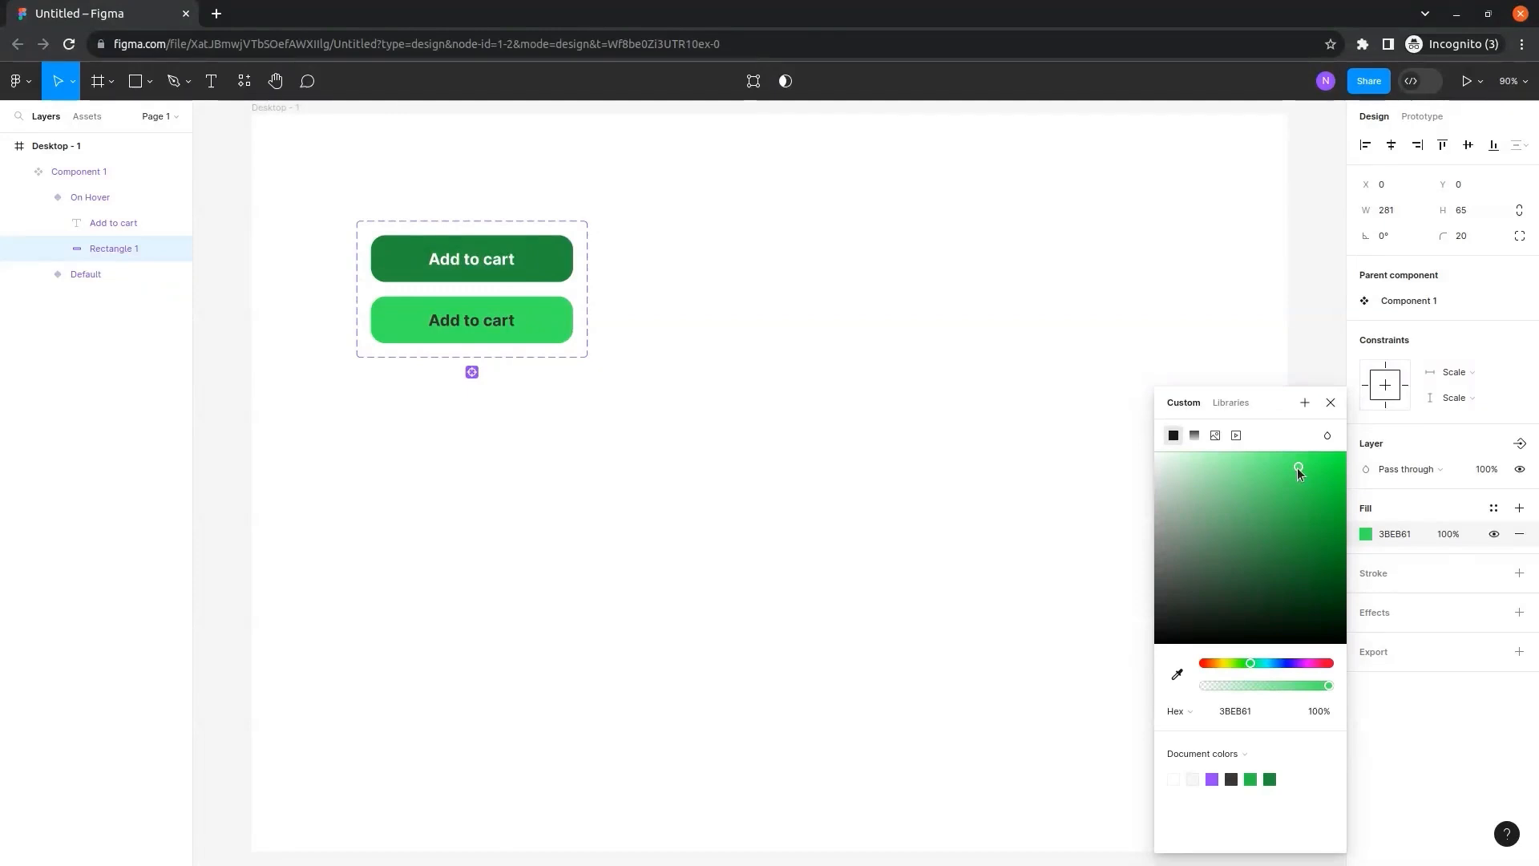
click(1109, 328)
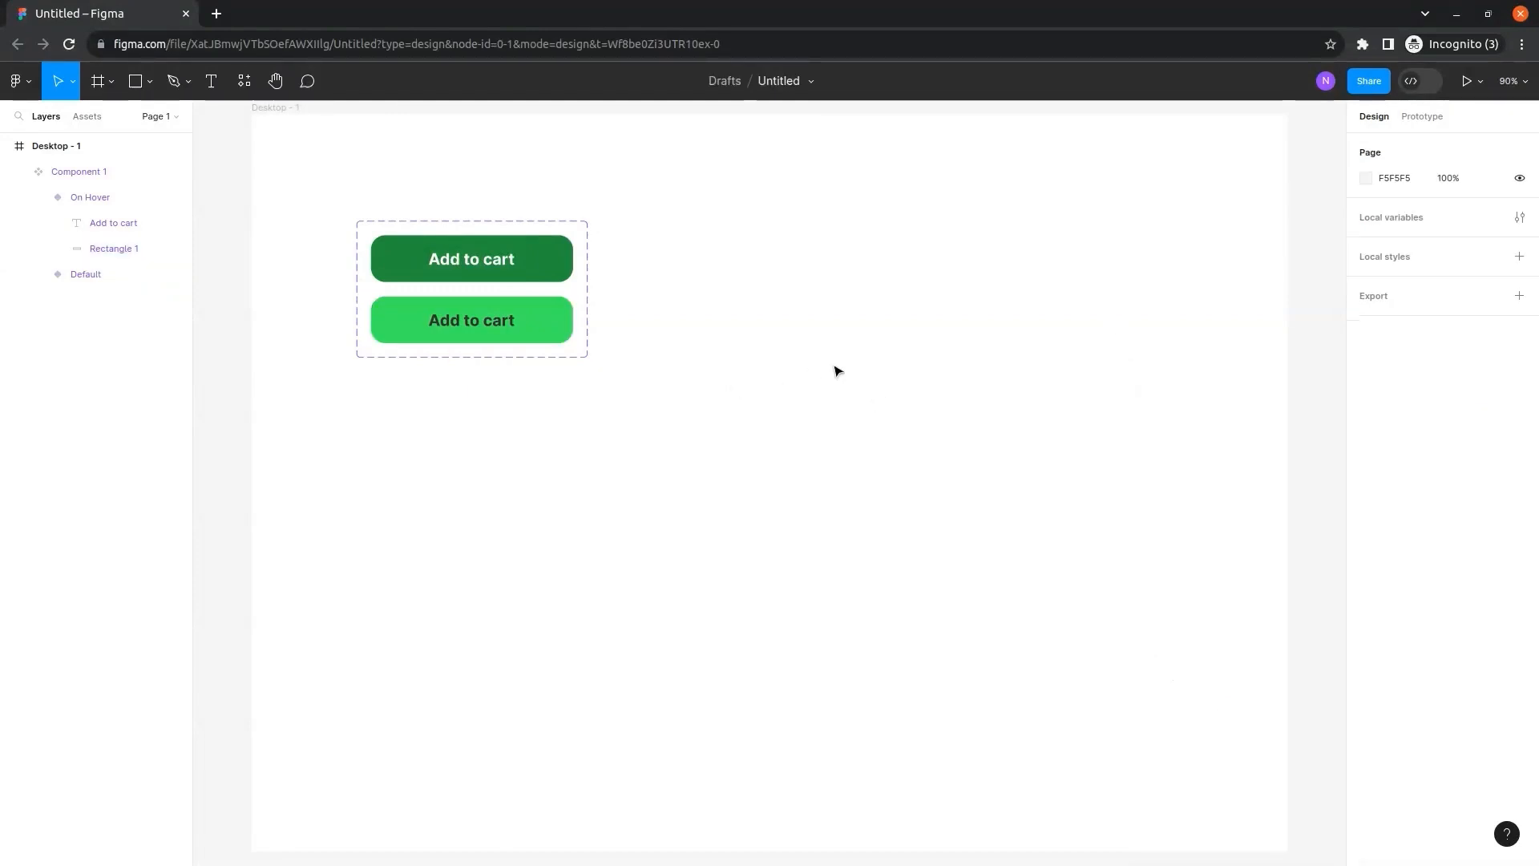
Add a third variant to the button component and name it Selected.
click(574, 229)
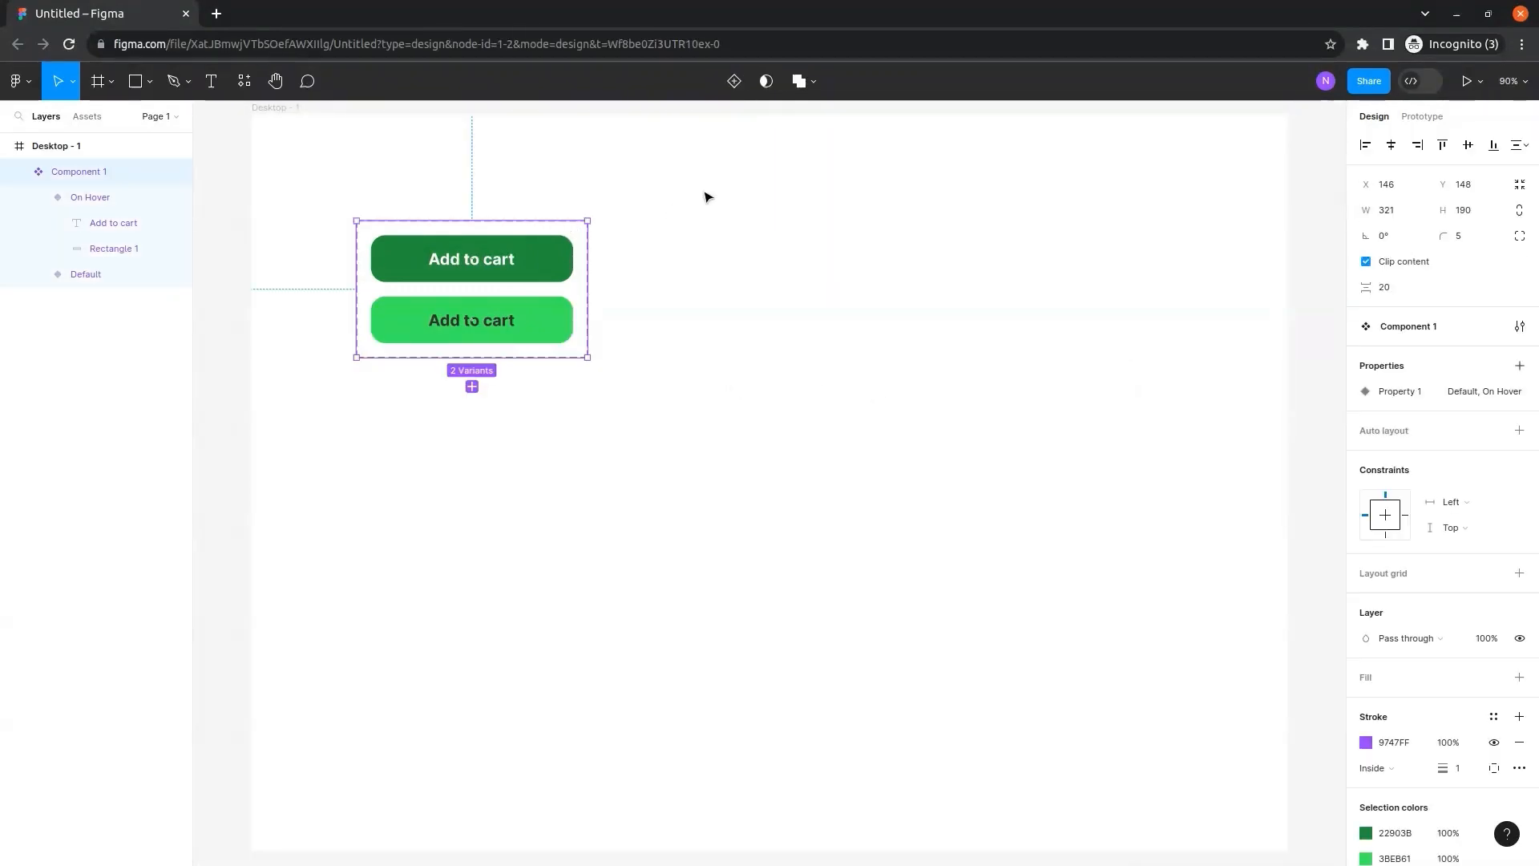
click(734, 81)
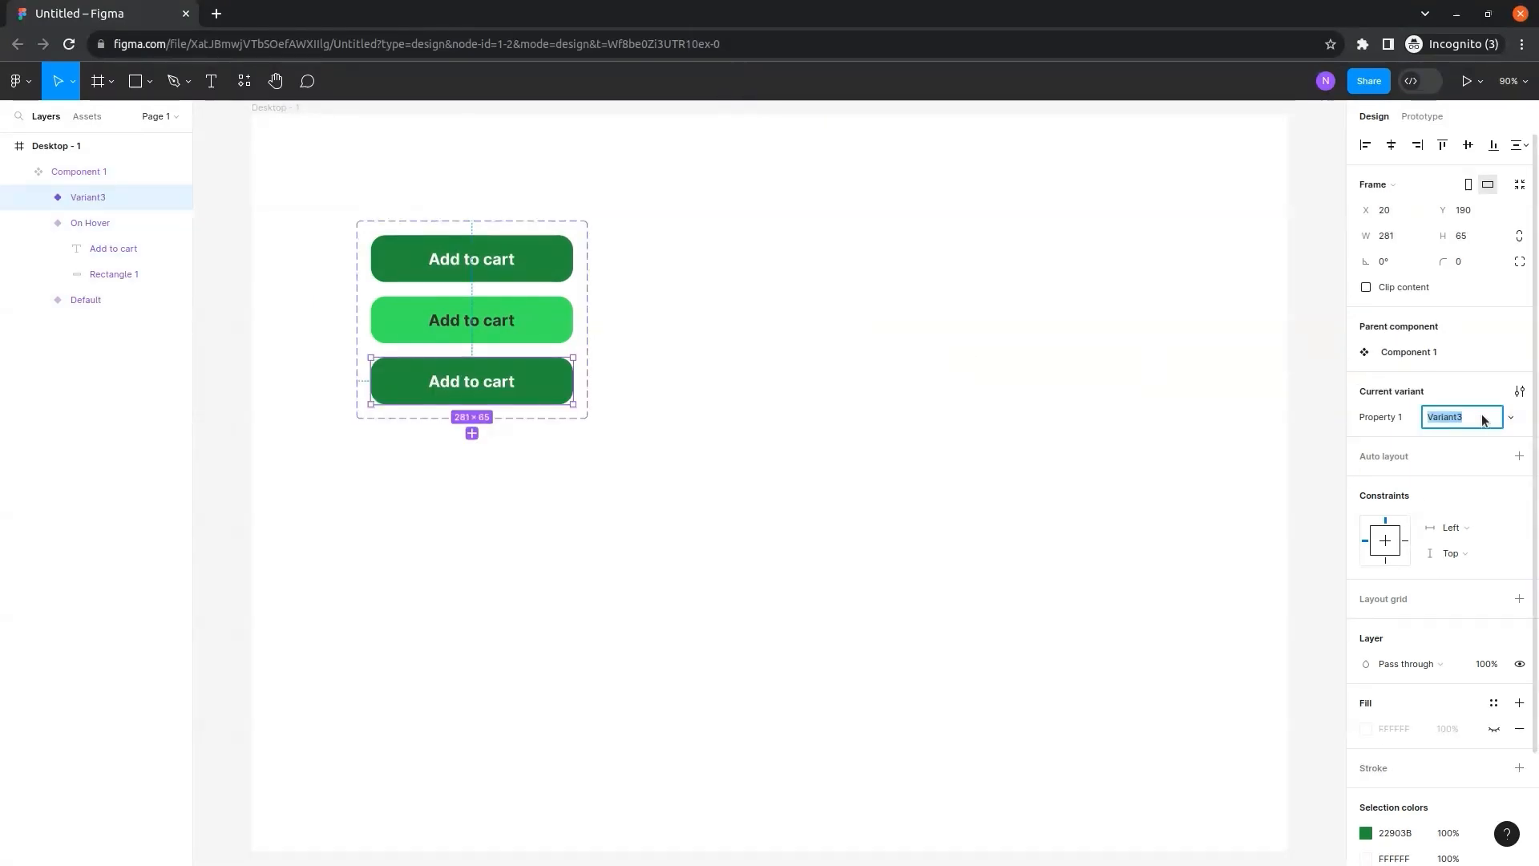
text(Selected)
key(Return)
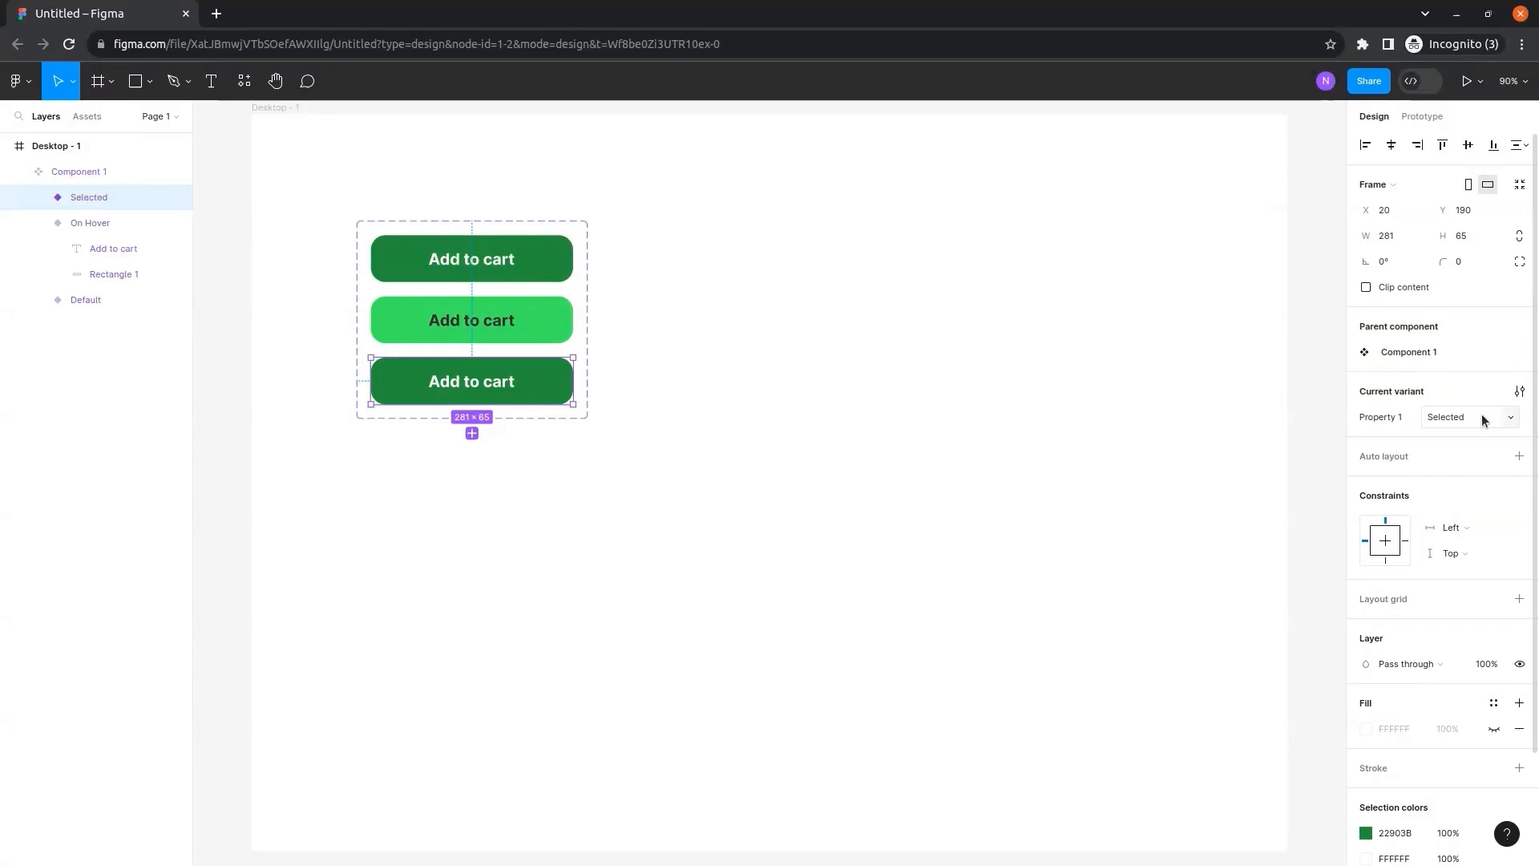
Darken the Selected variant's rectangle fill to the deep green 133D1C.
double_click(539, 383)
click(1366, 535)
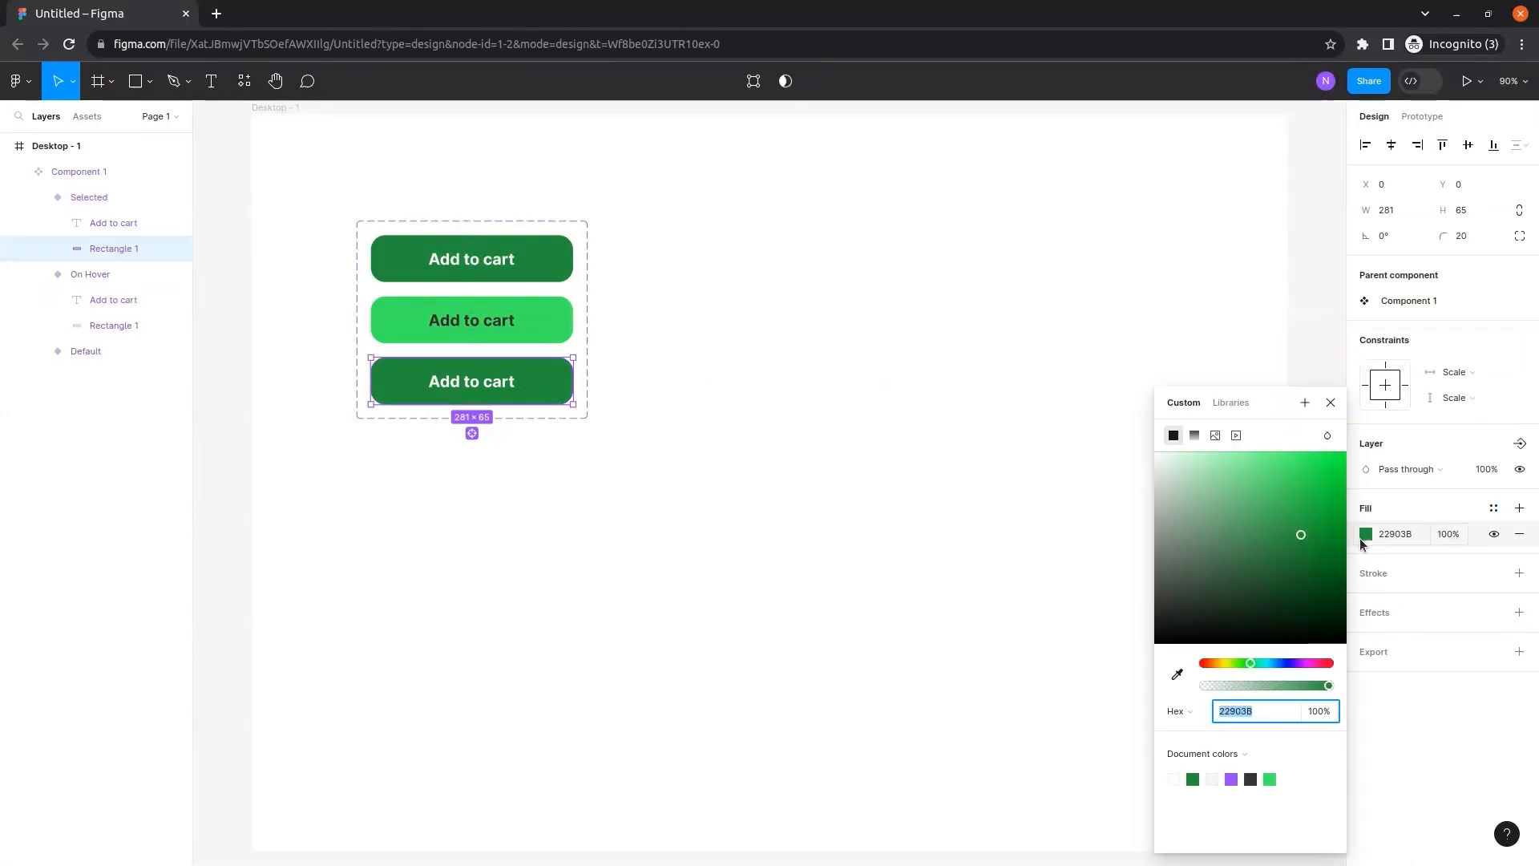
drag(1293, 578, 1285, 603)
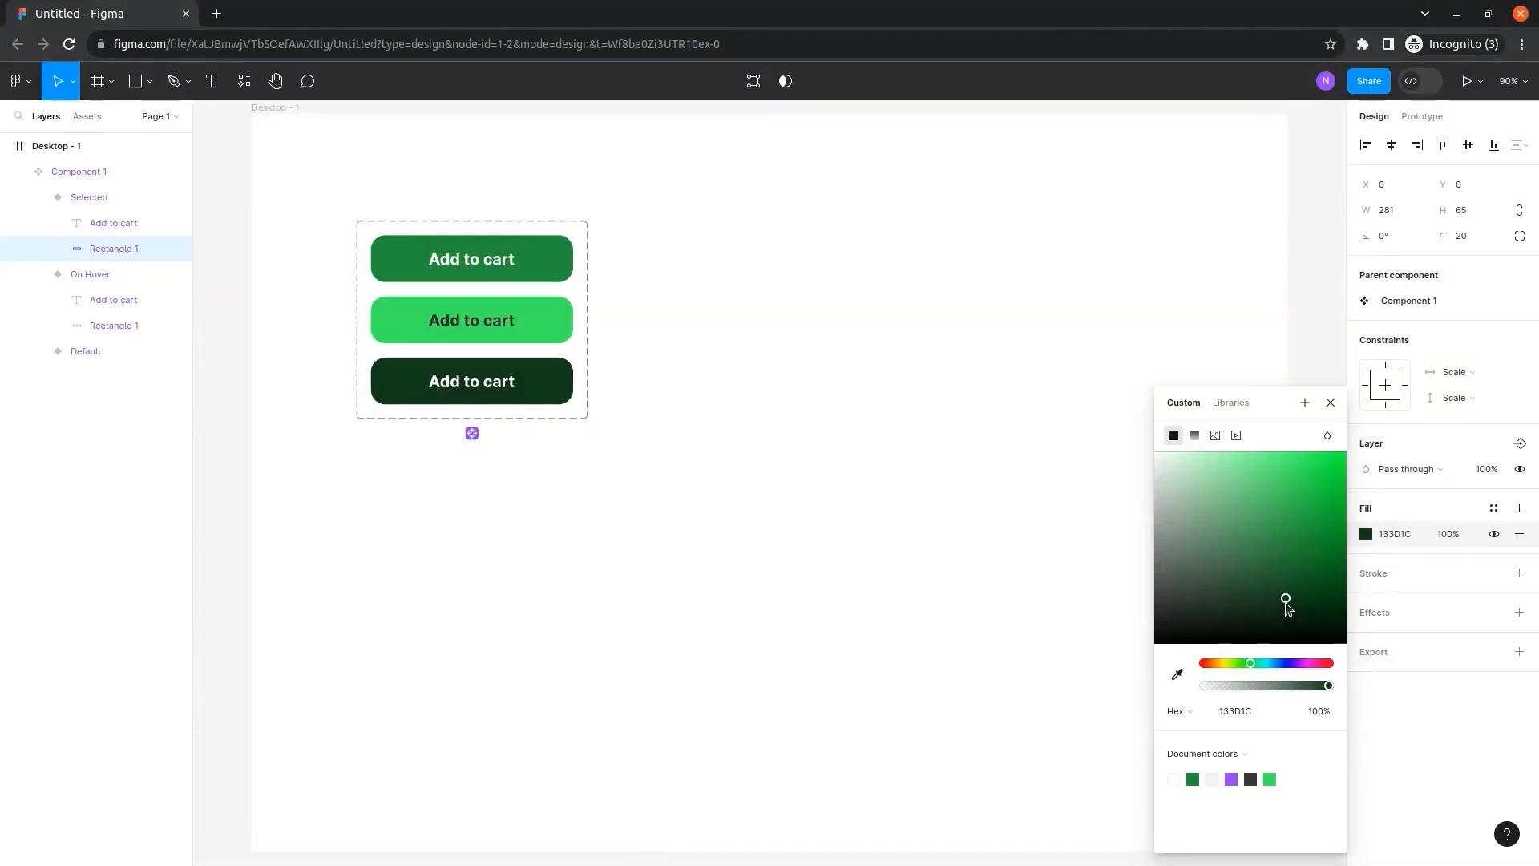
click(945, 561)
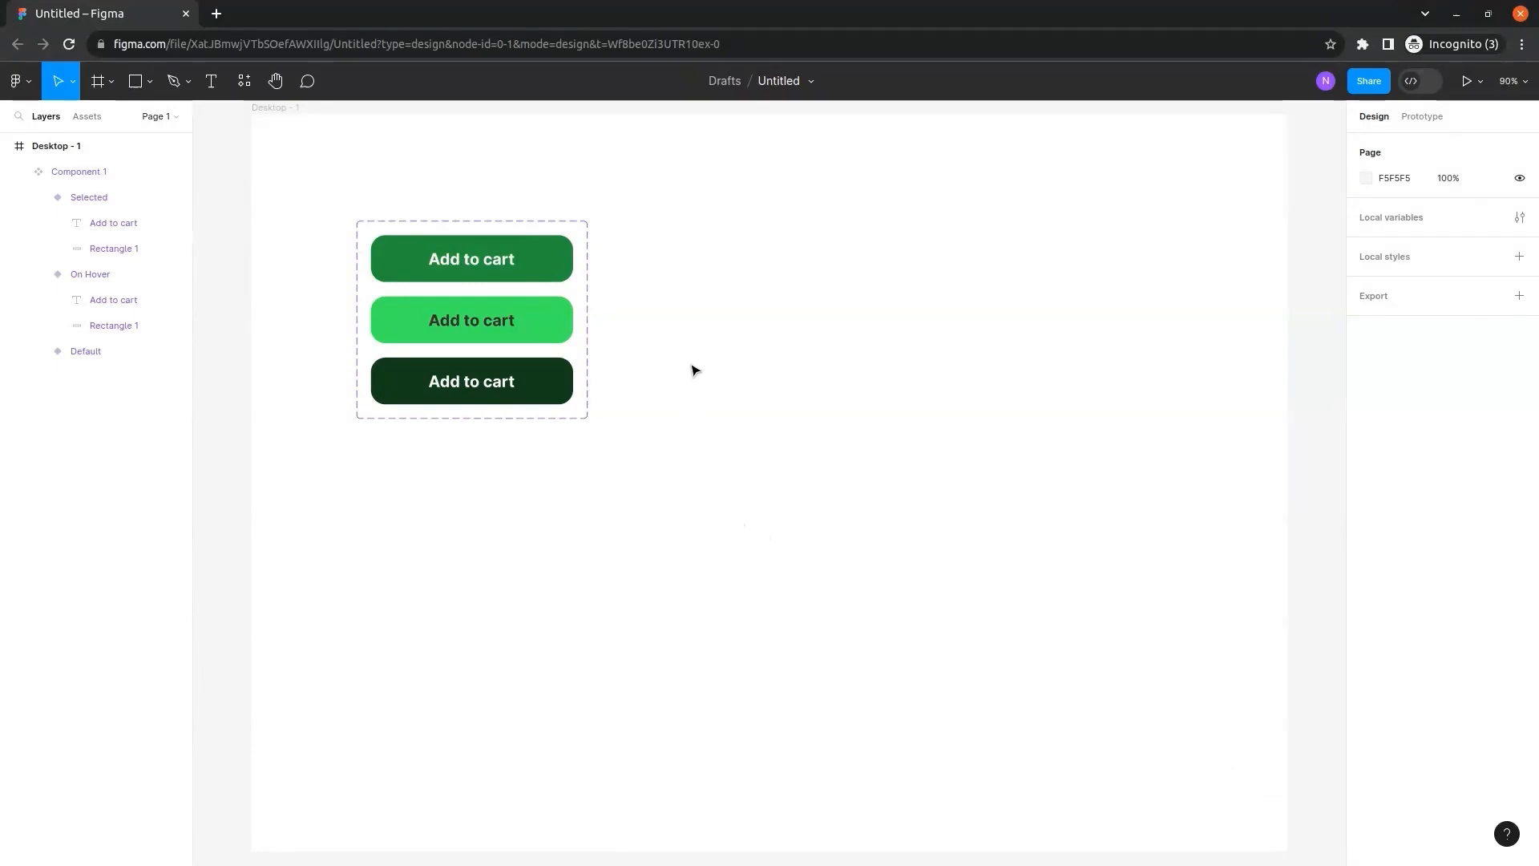
Place an instance of the button component to the right of the variant set and switch it to On Hover.
click(88, 117)
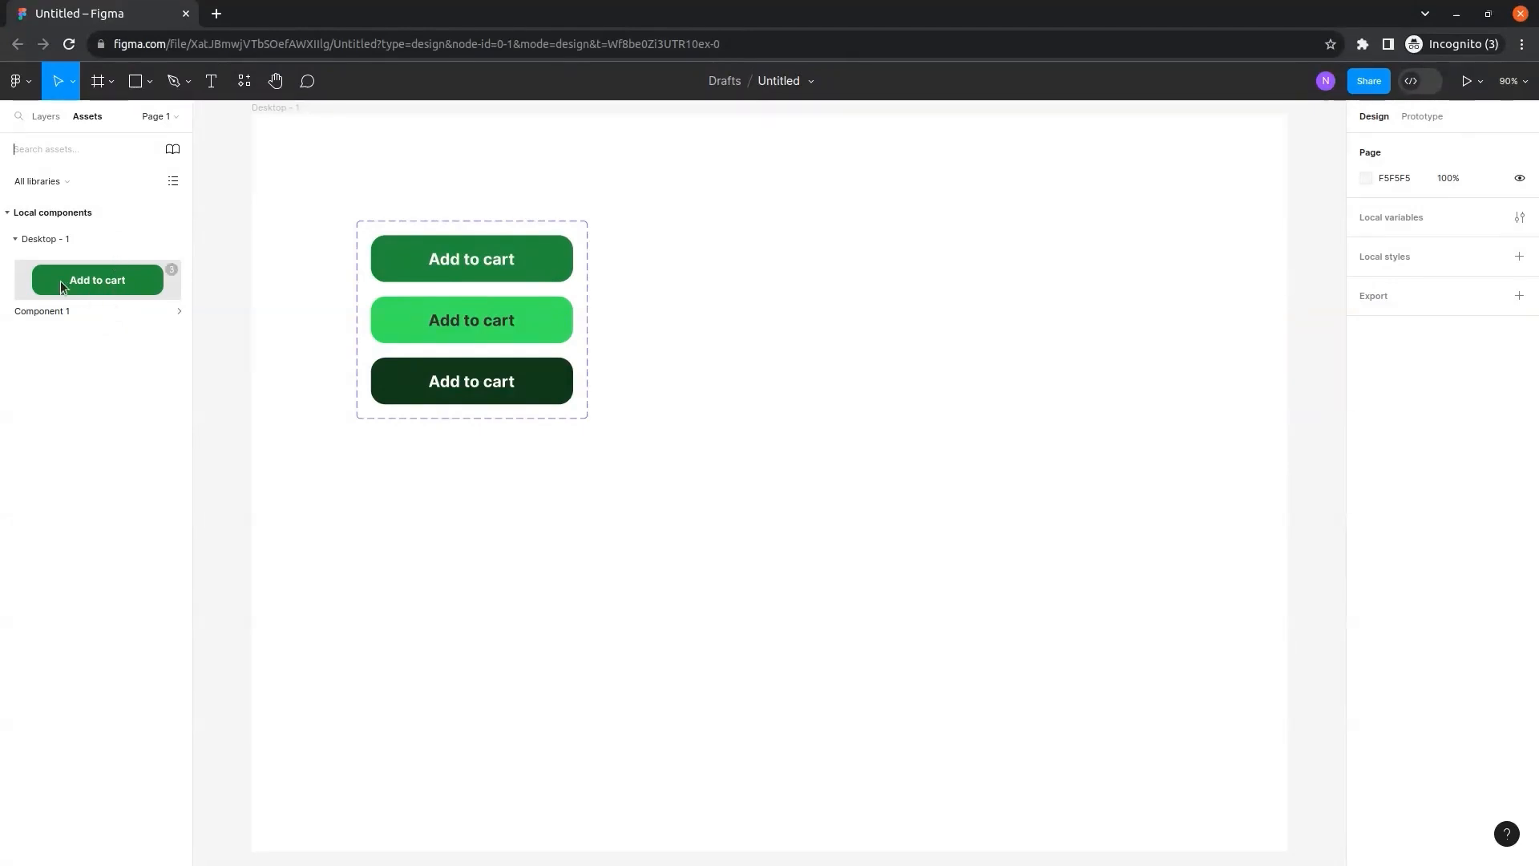
drag(114, 274, 869, 264)
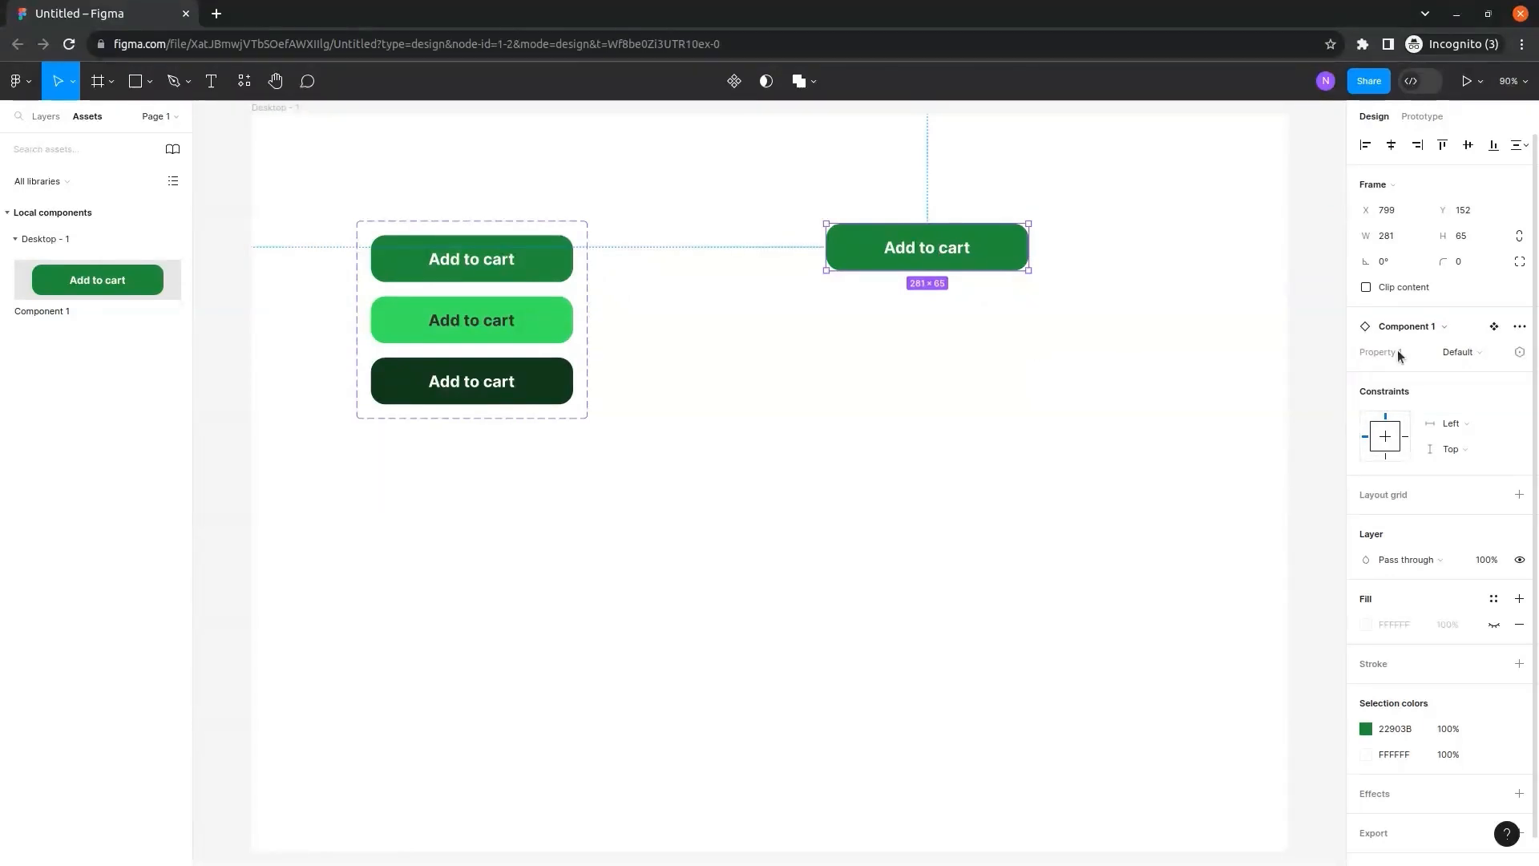
click(1492, 353)
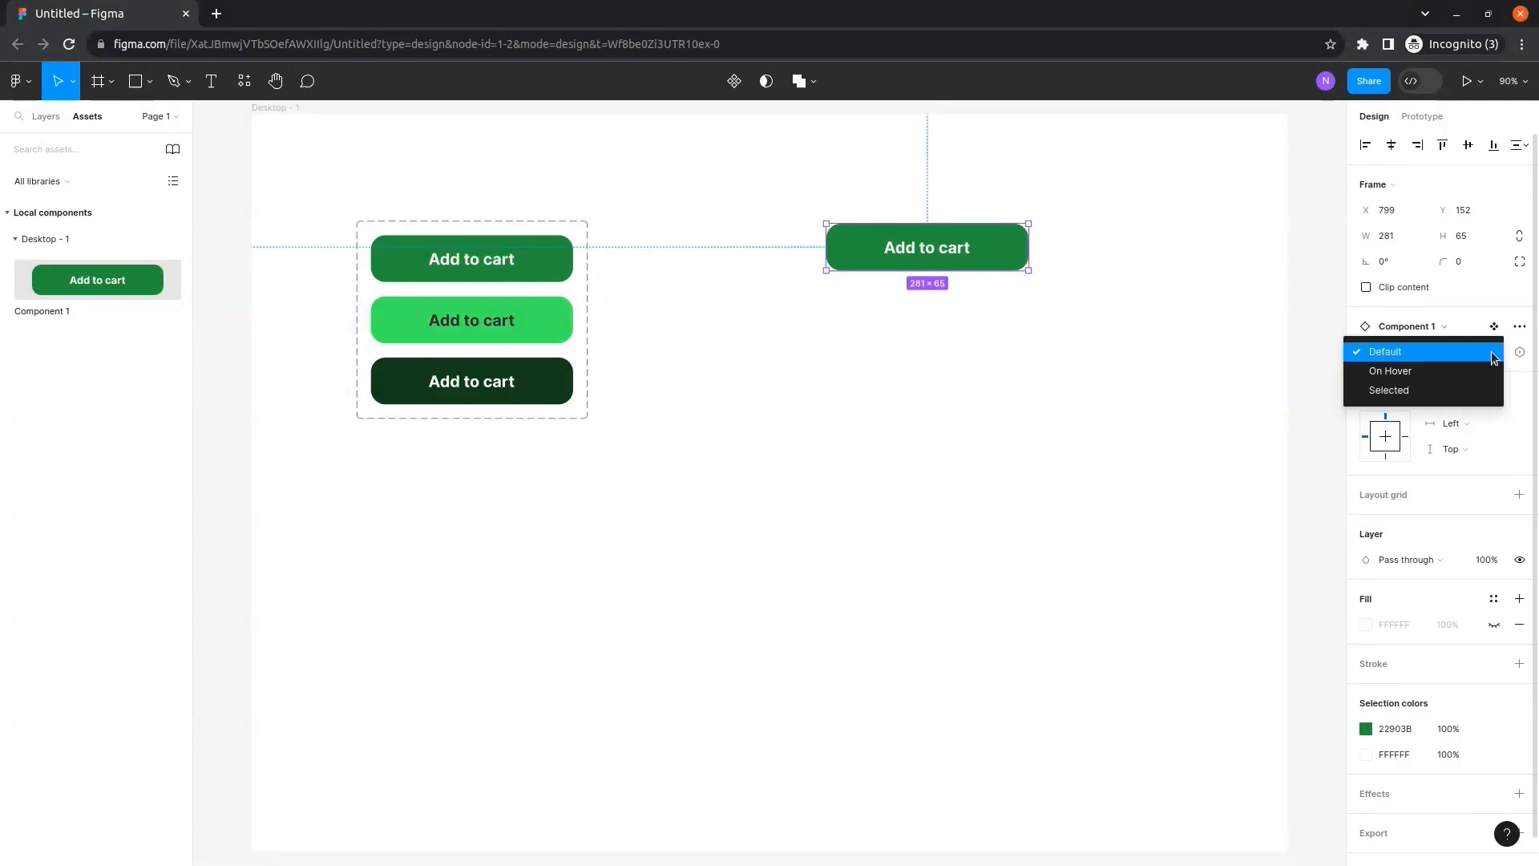
click(1408, 373)
click(1037, 362)
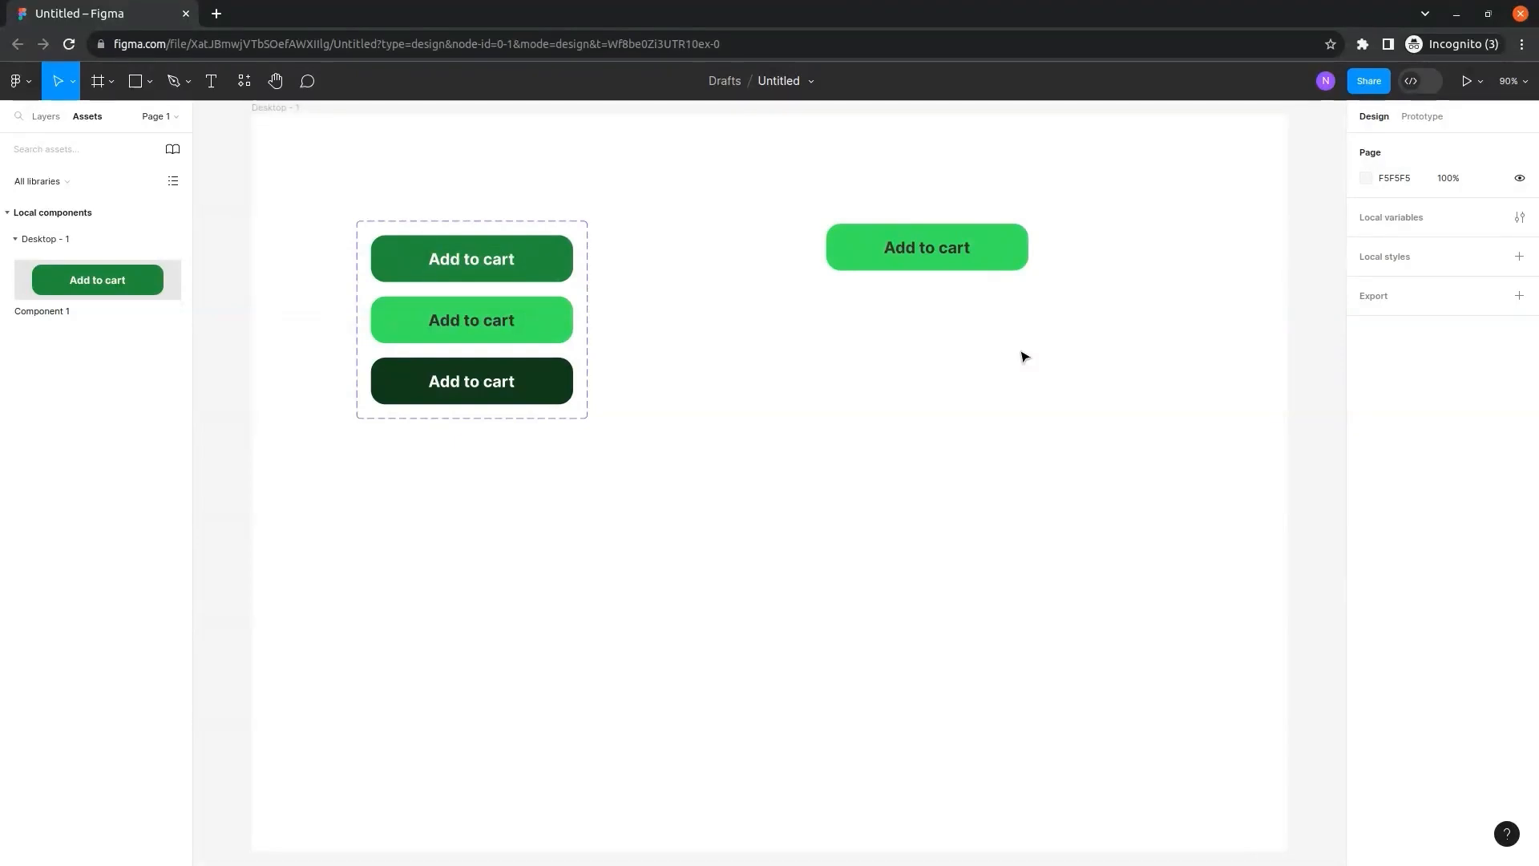
Switch the placed button instance to the Selected variant.
click(1014, 244)
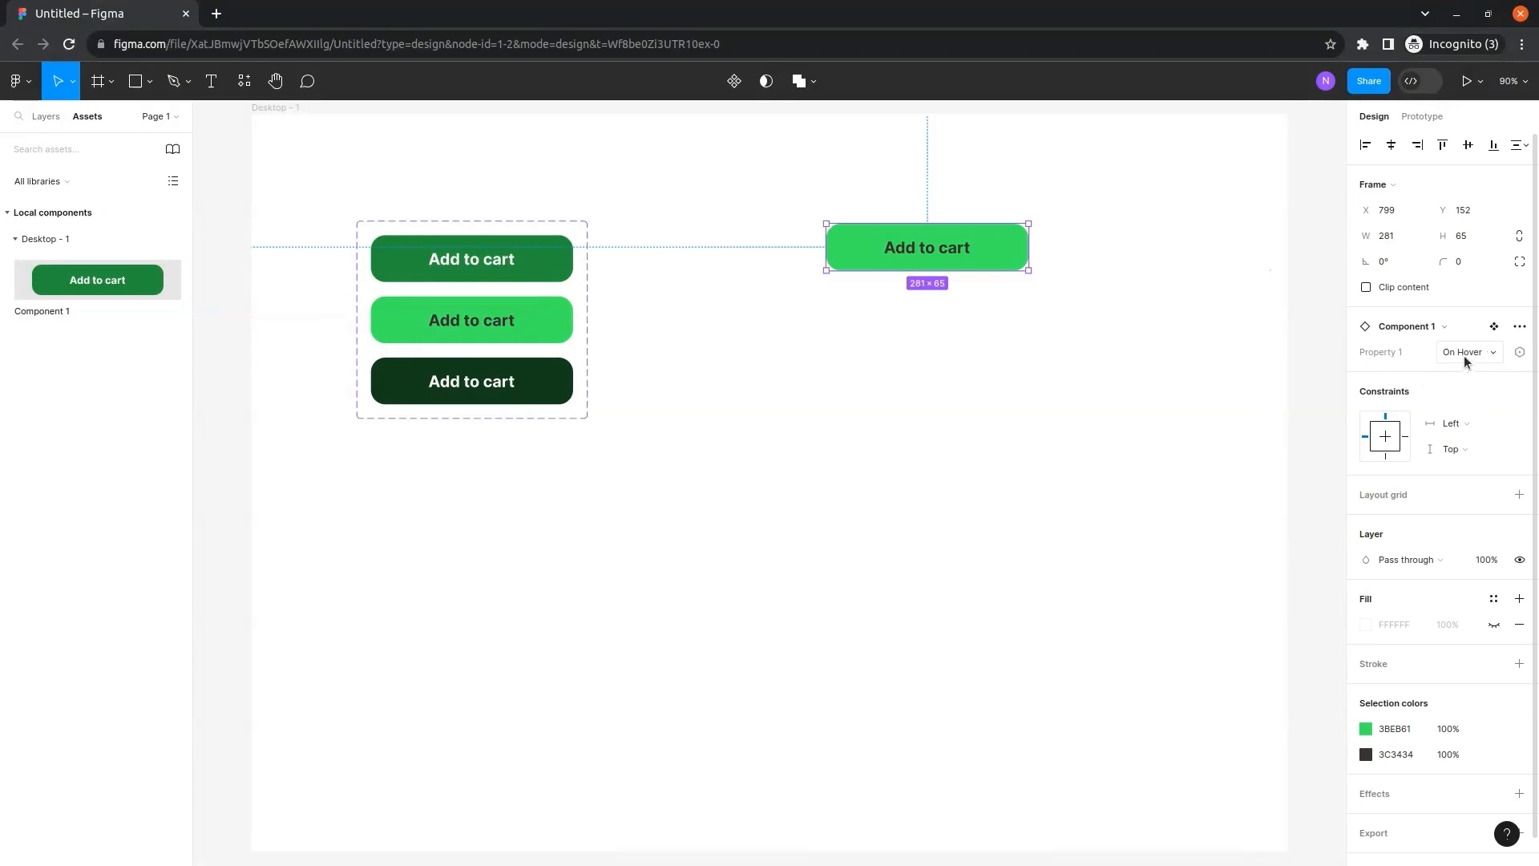
click(1491, 356)
click(1439, 368)
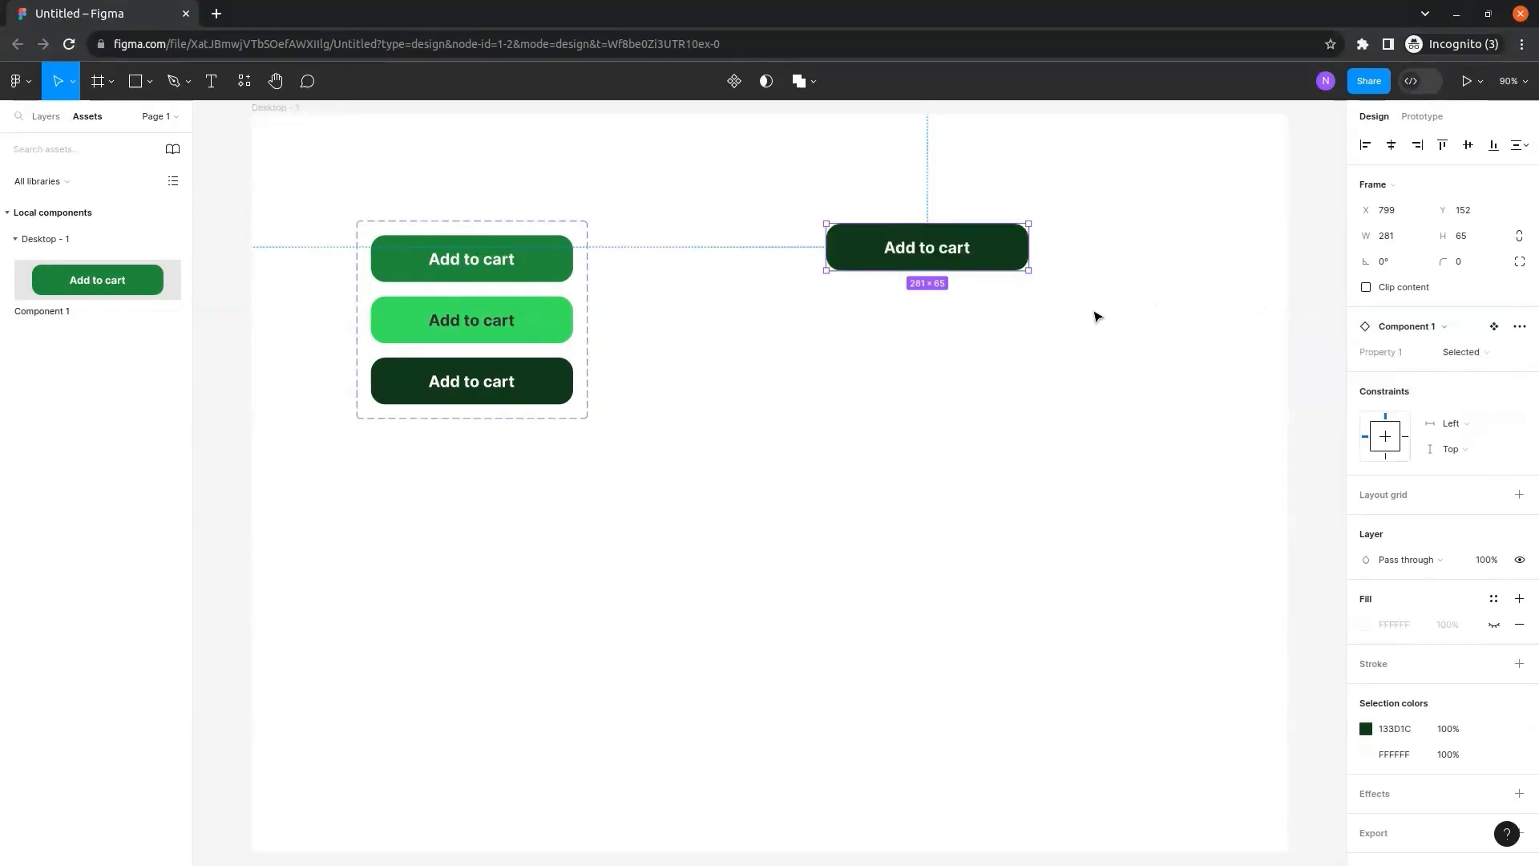
click(1096, 311)
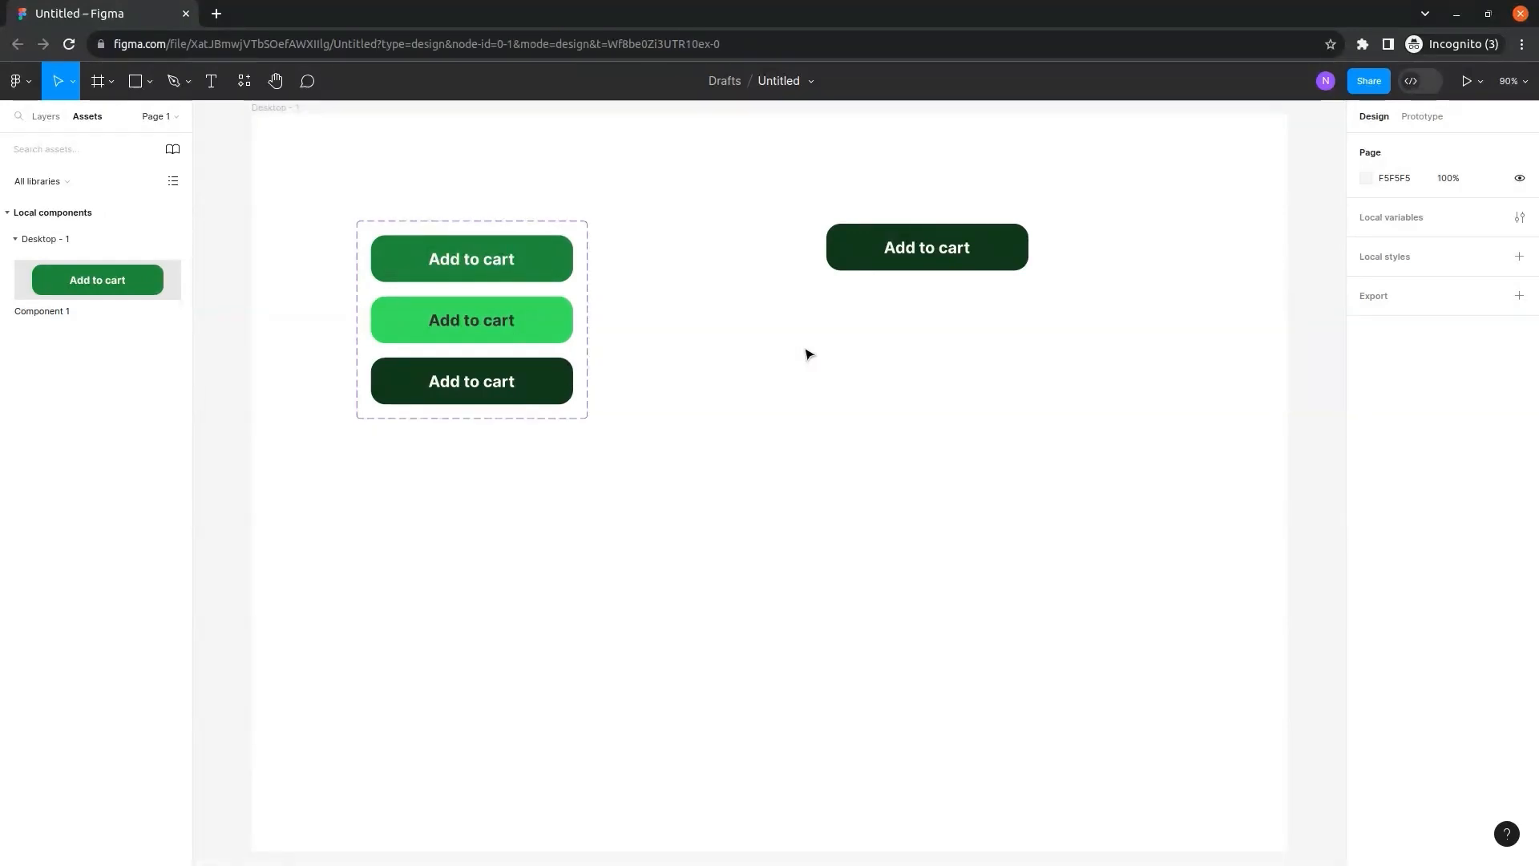
Draw a circle about 65 by 65 on the Desktop - 1 frame, below the button variant set.
click(149, 80)
click(155, 180)
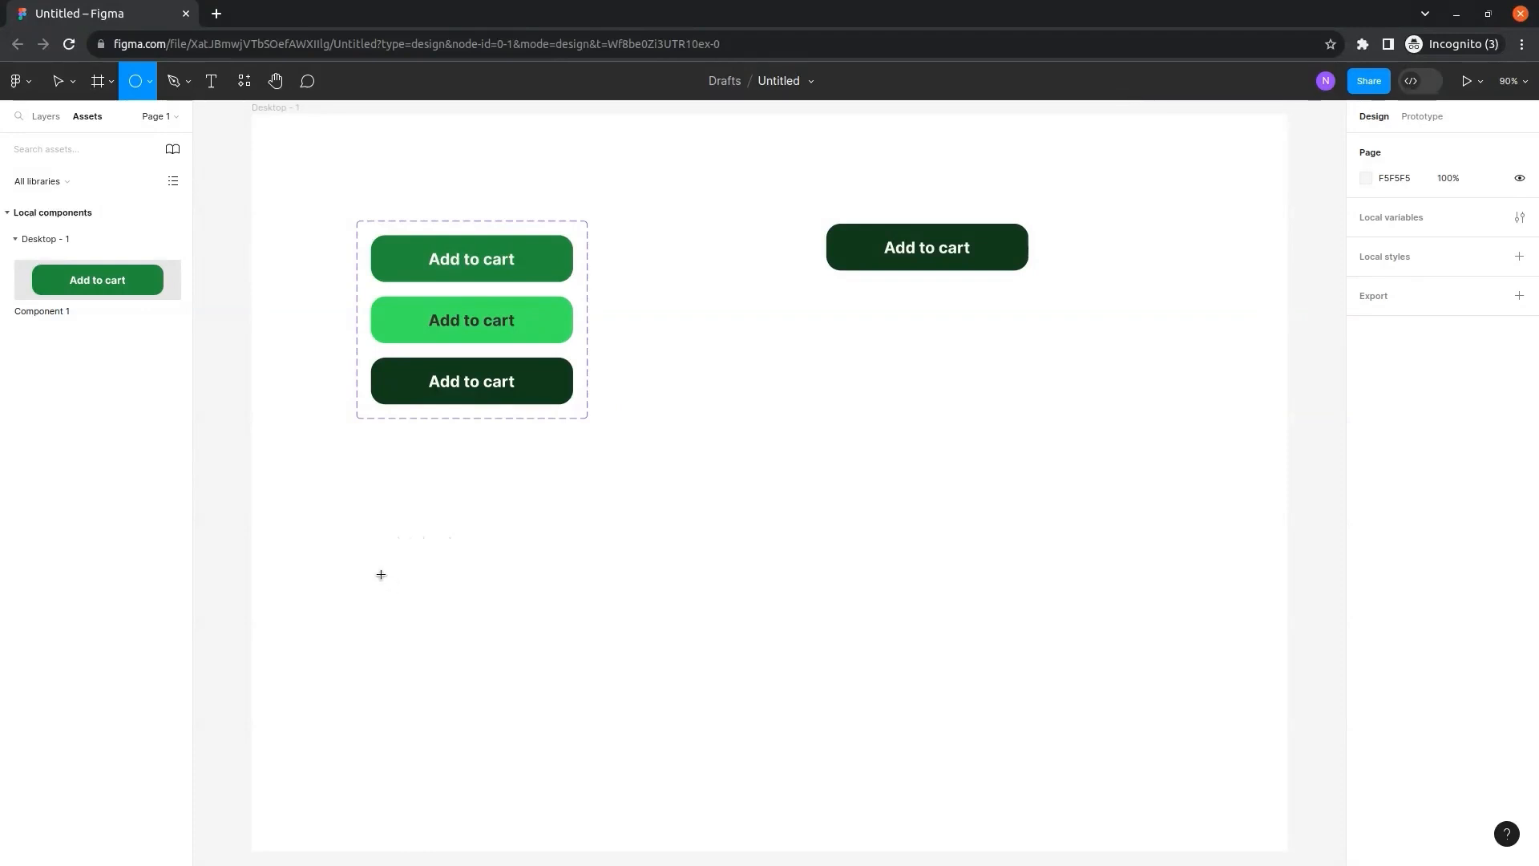
drag(373, 569, 420, 614)
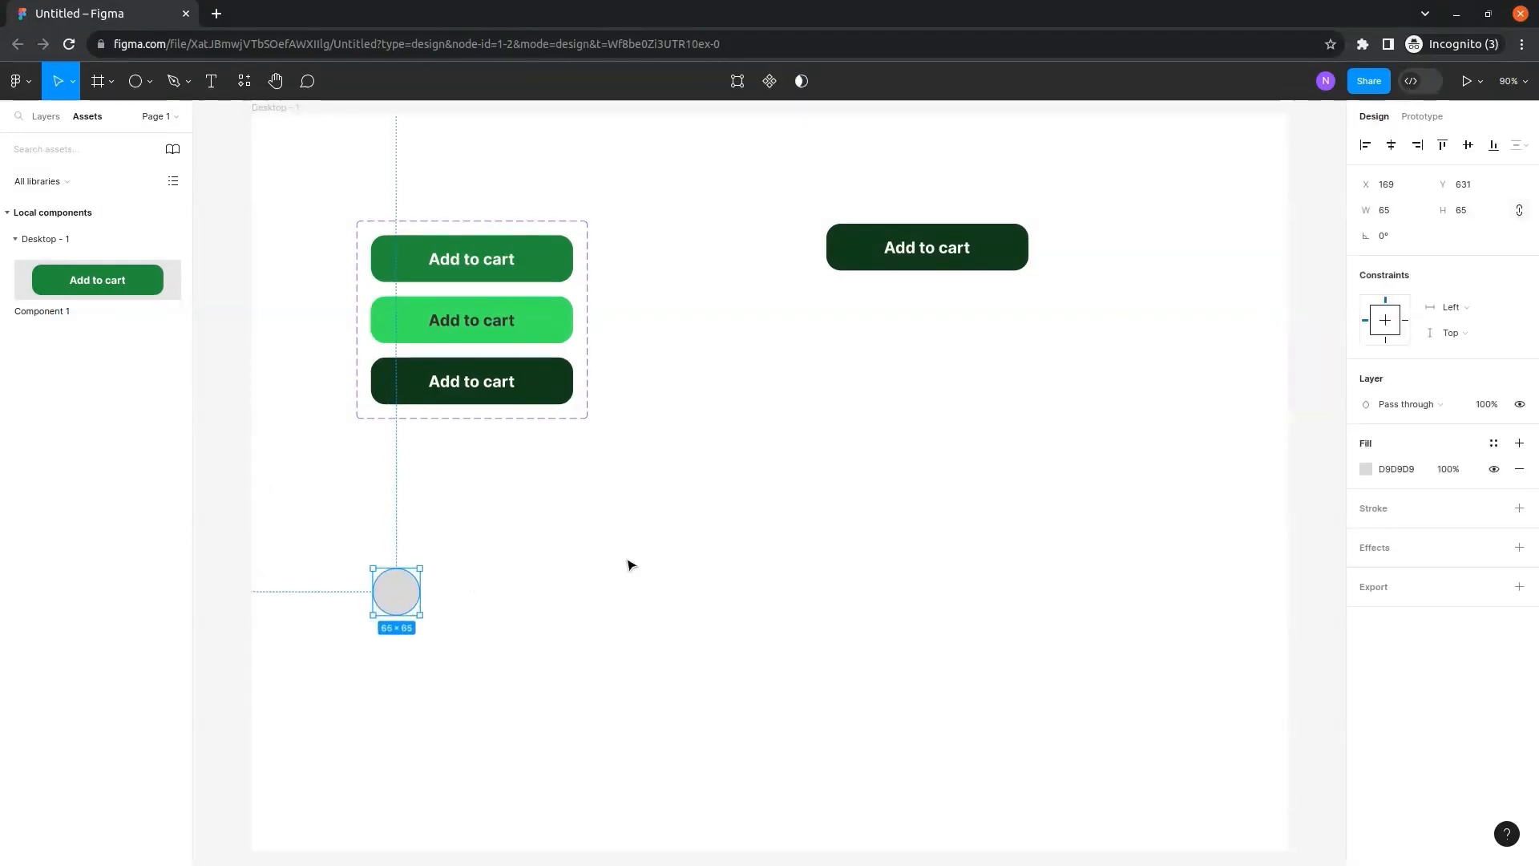
Change the new circle's fill to white, FFFFFF.
click(1366, 469)
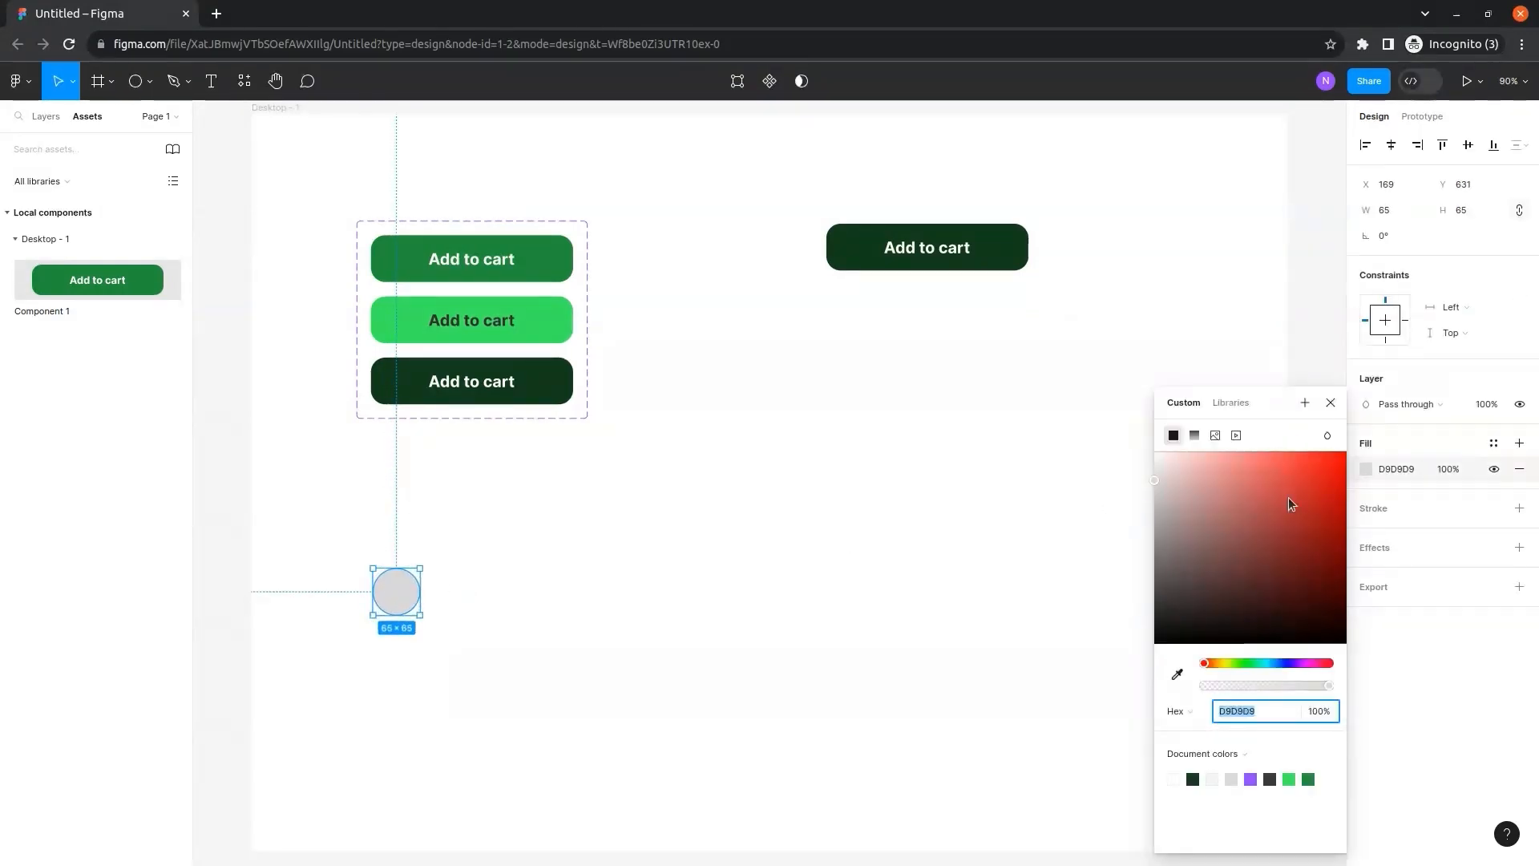
click(1272, 498)
drag(1248, 499, 1155, 440)
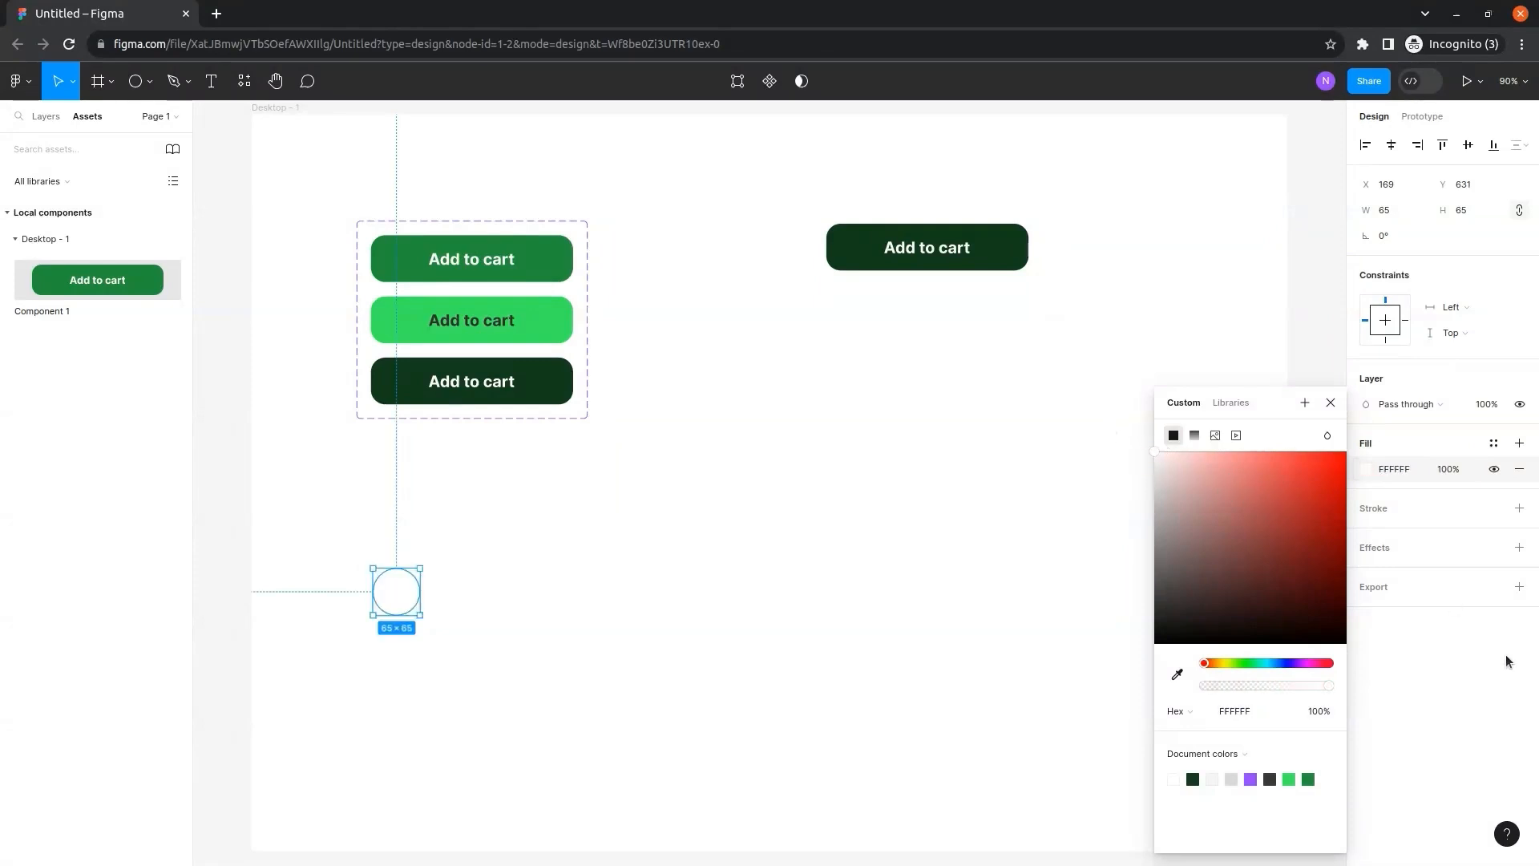
click(1461, 650)
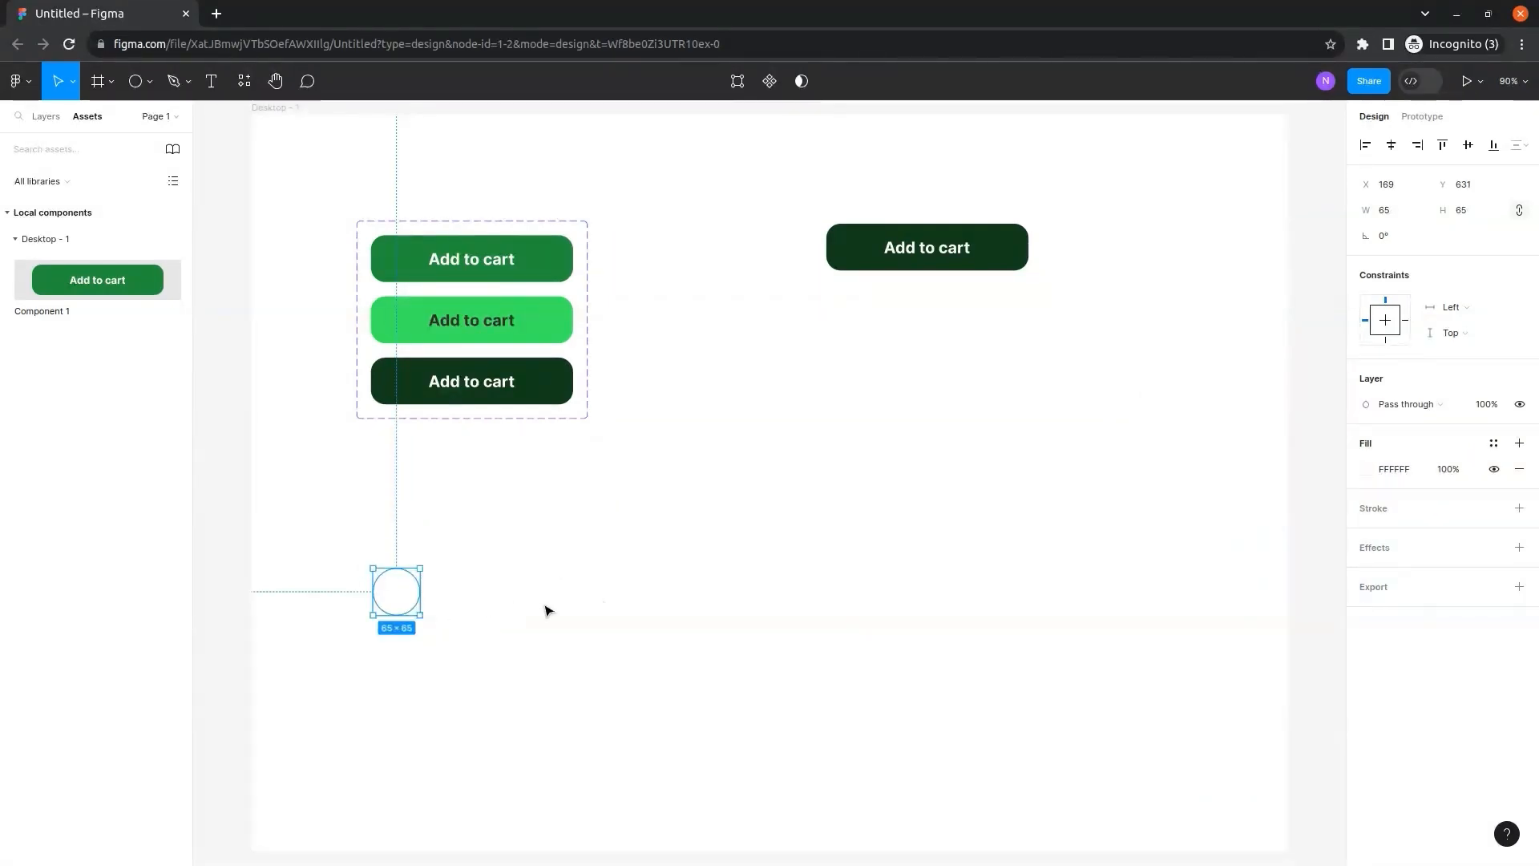
Add a black inside stroke to the circle and set its weight to 2.
click(1385, 517)
click(1471, 561)
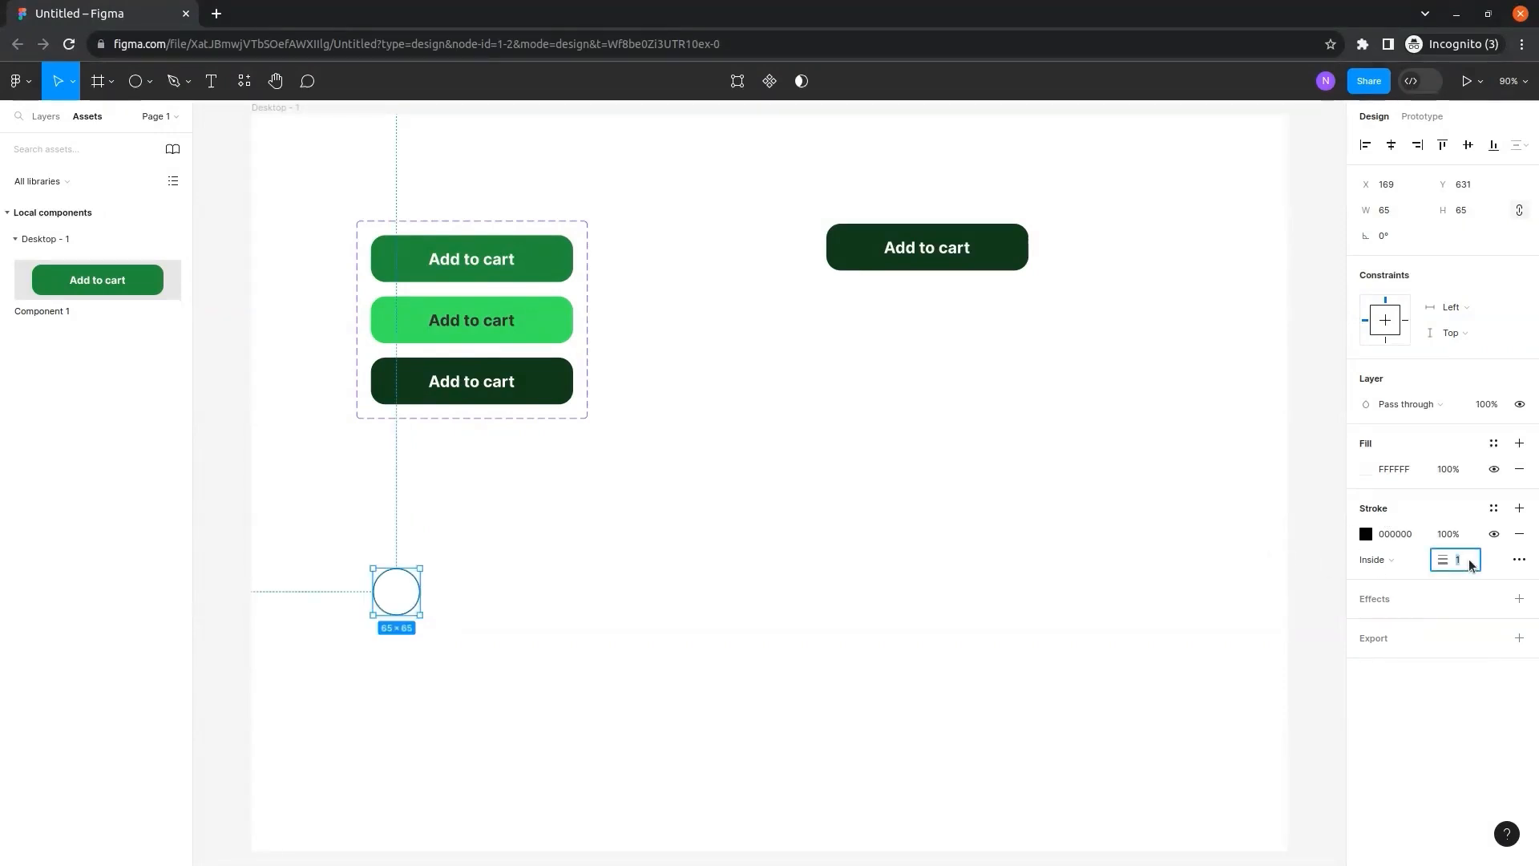
key(Up)
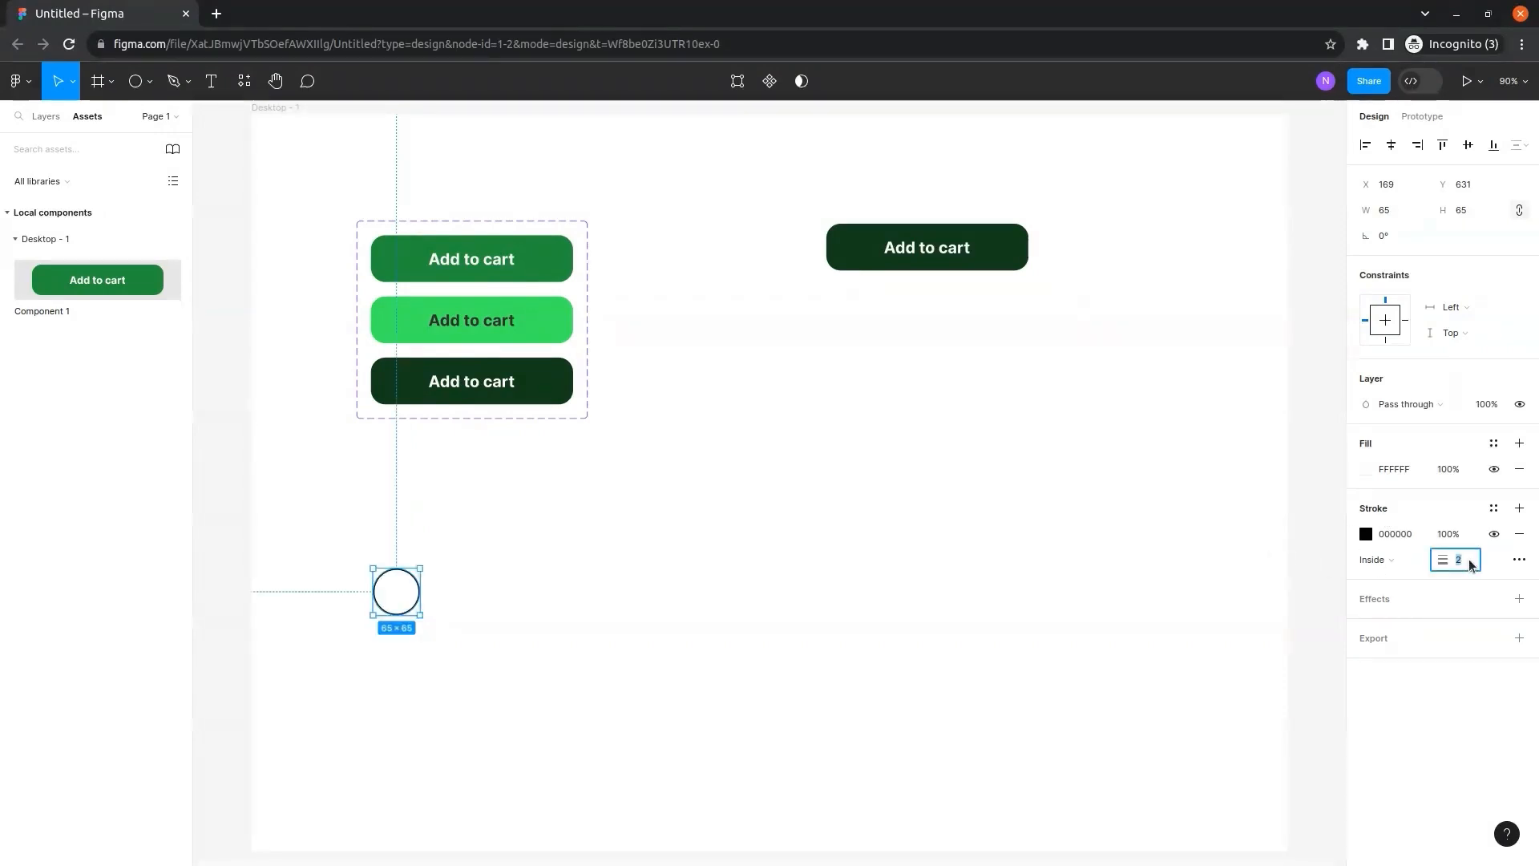
click(1422, 750)
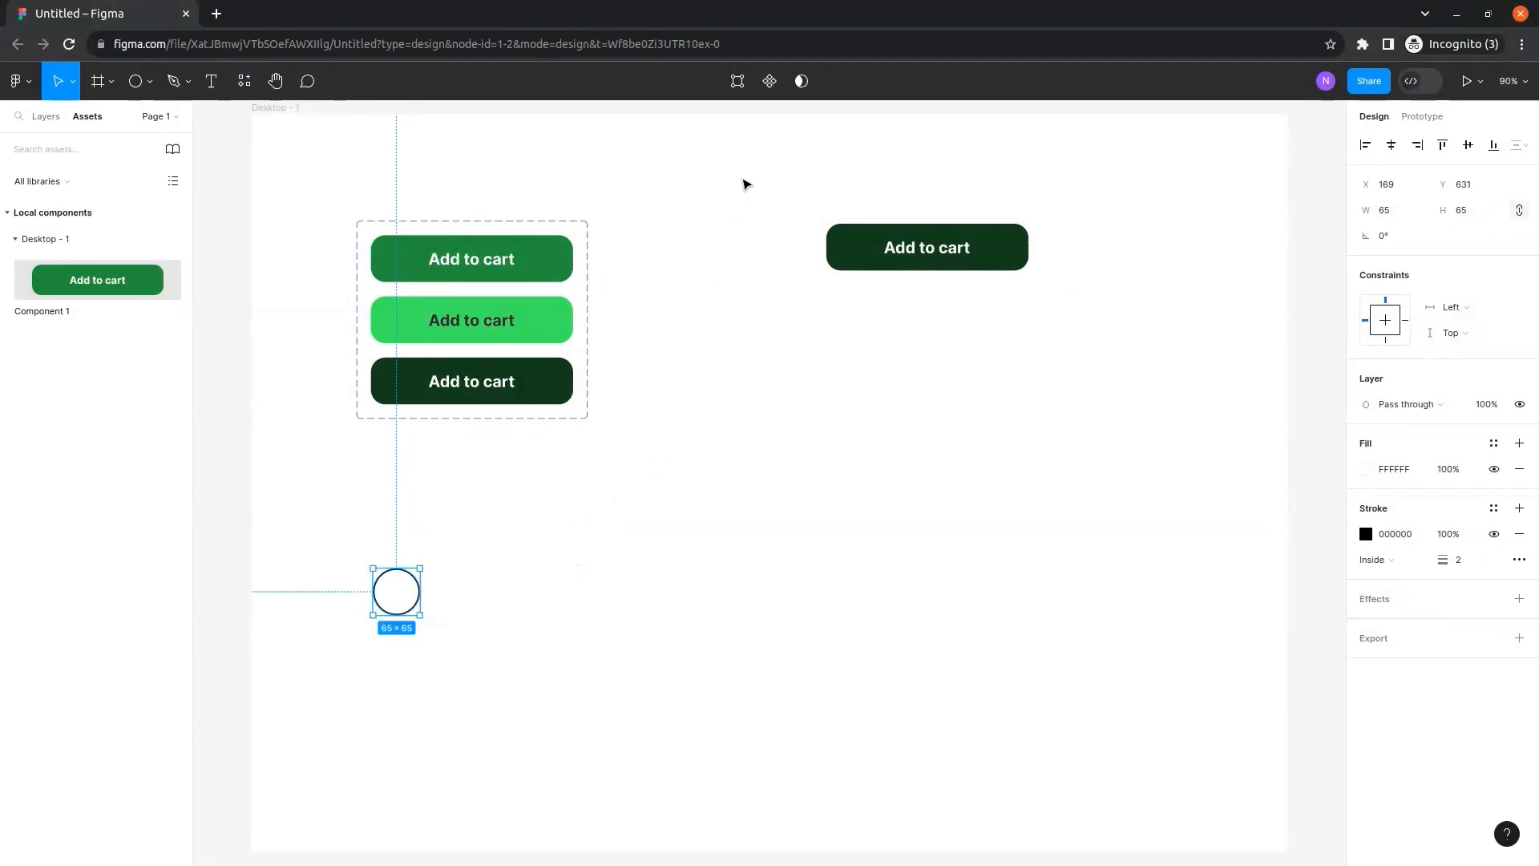
Turn the circle into a component and add a second variant named Selected.
click(772, 89)
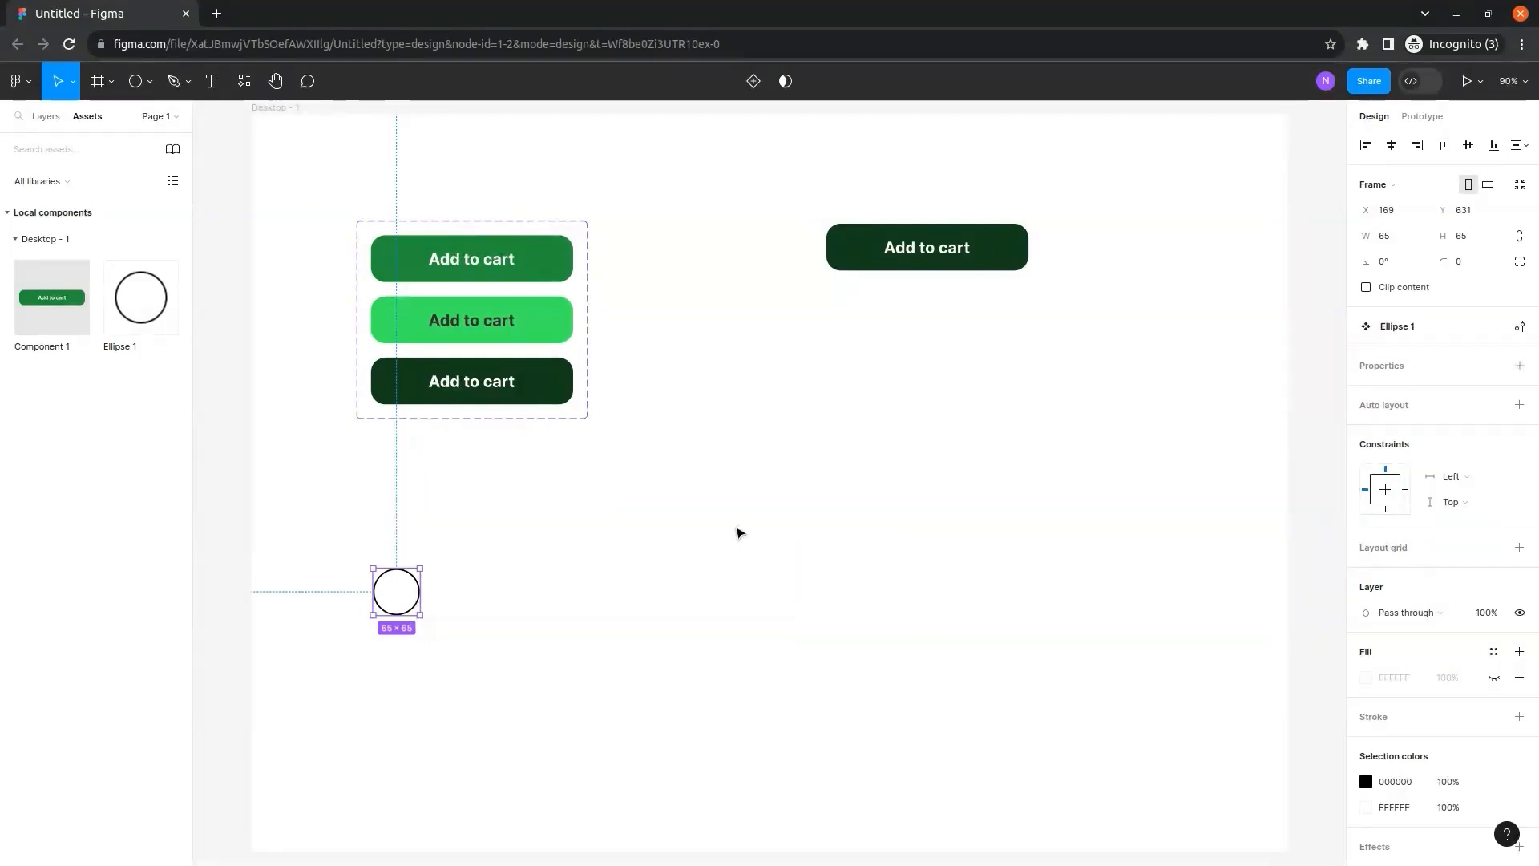
click(754, 81)
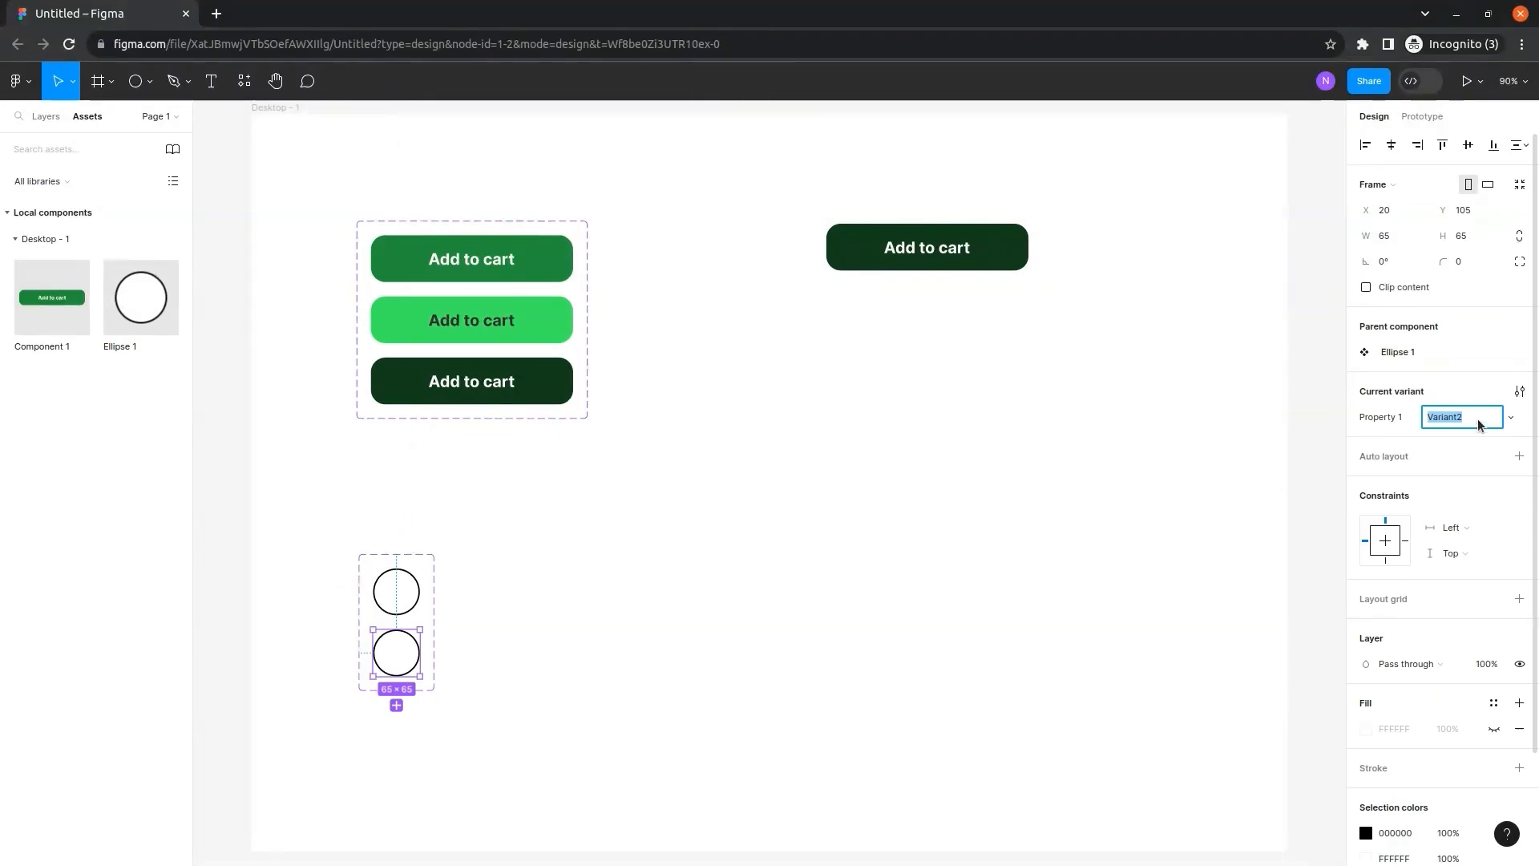
text(Selected)
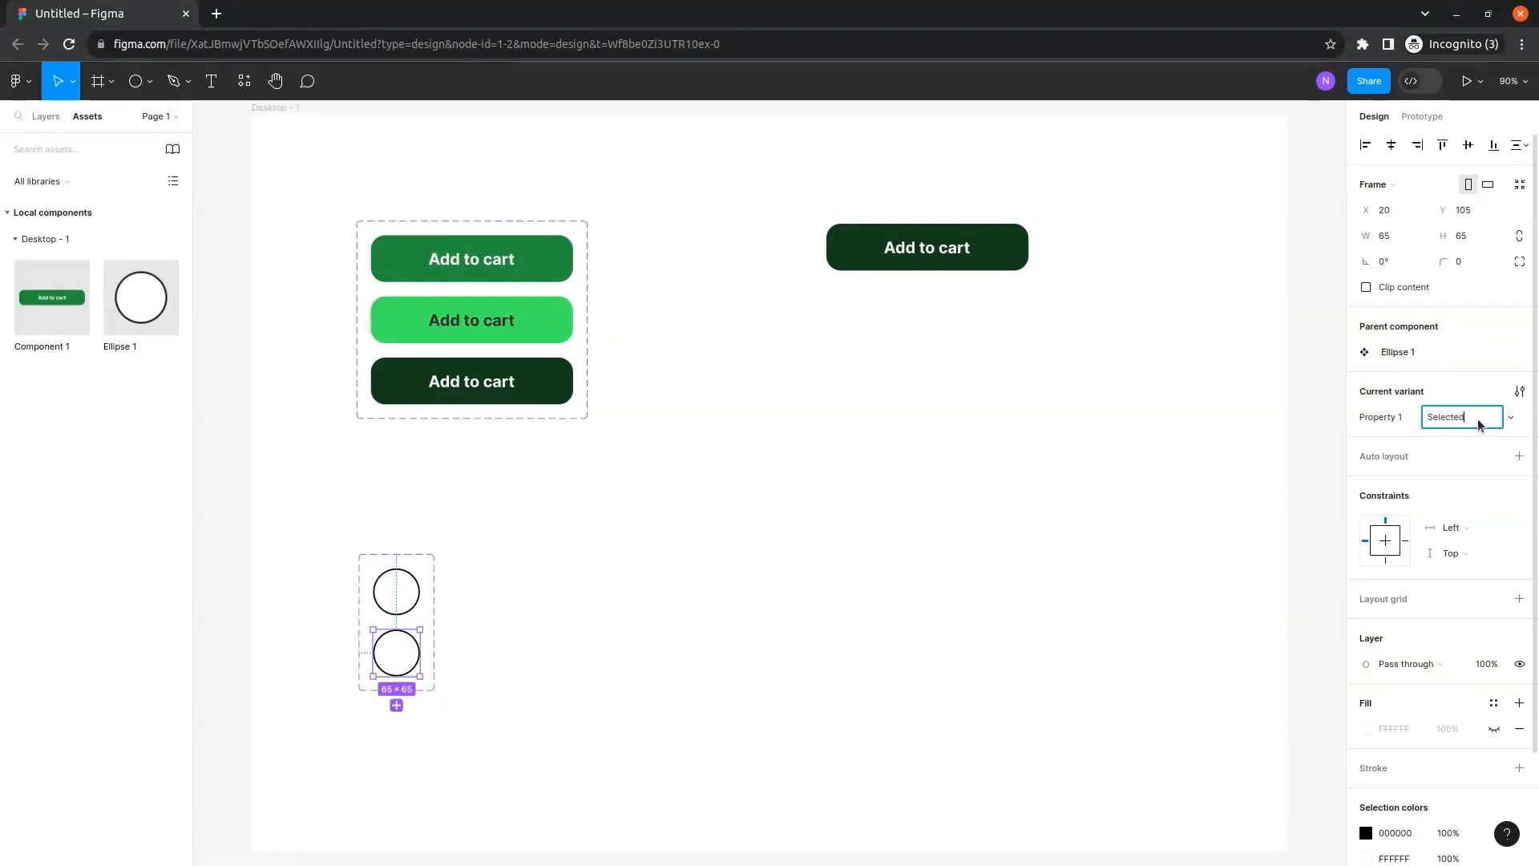
key(Return)
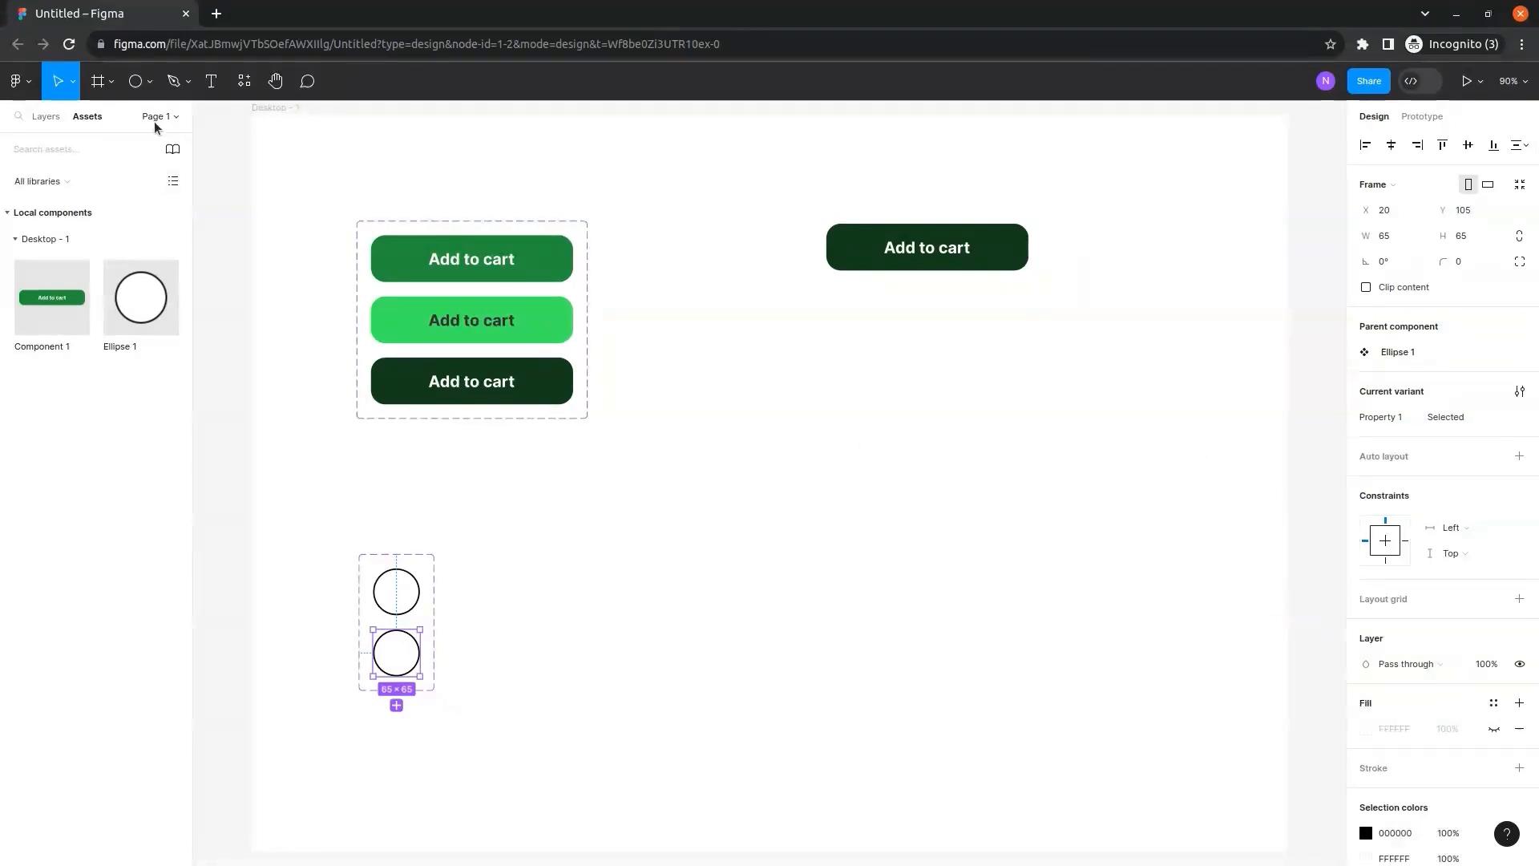
Draw a smaller circle inside the Selected variant's ring, sized to about 24 by 24 and centred in it.
click(139, 83)
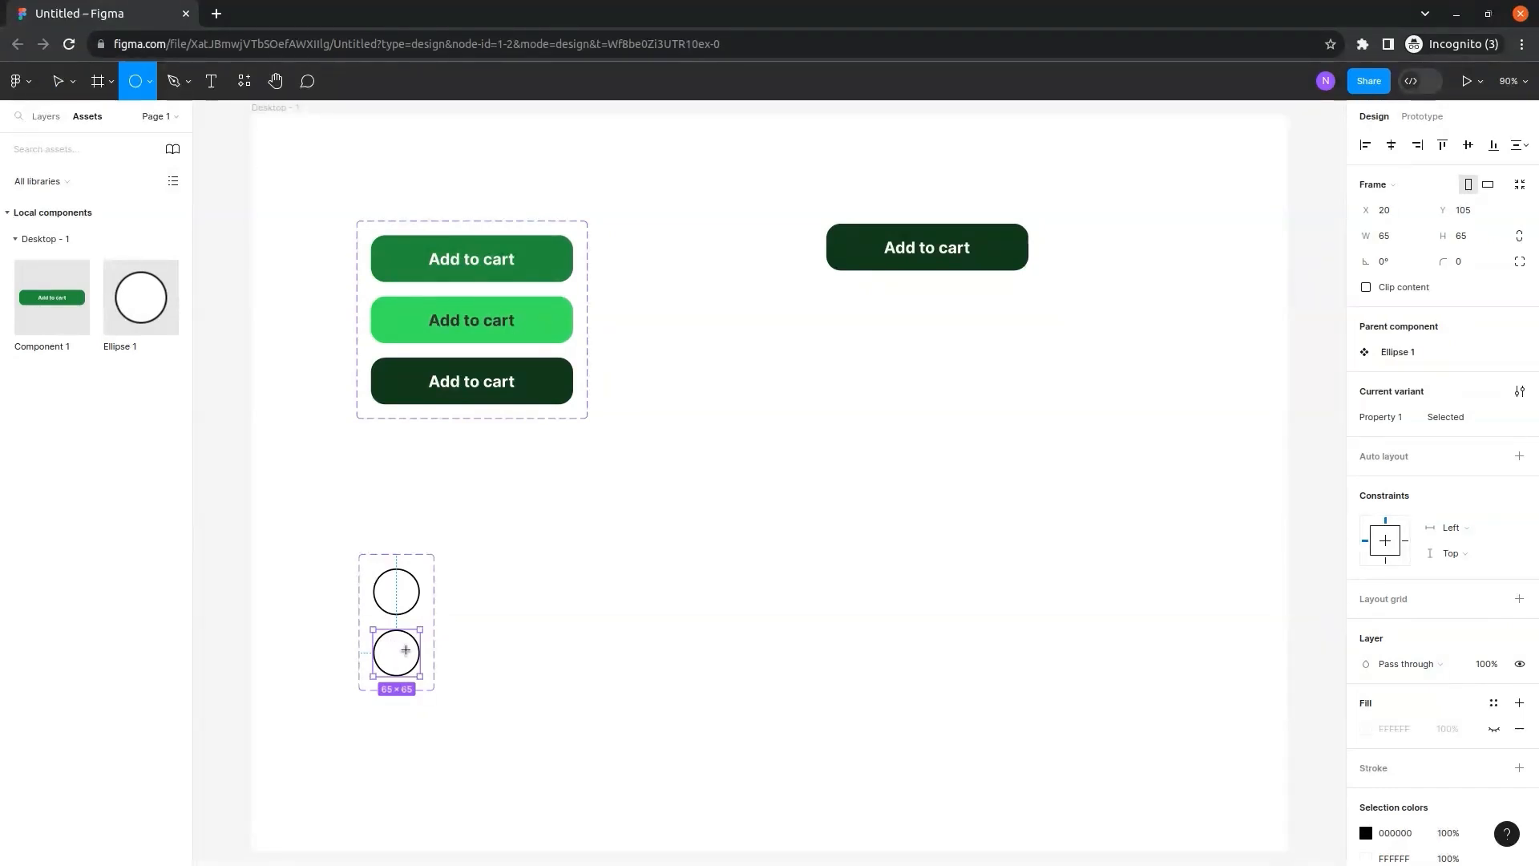
drag(395, 657, 407, 666)
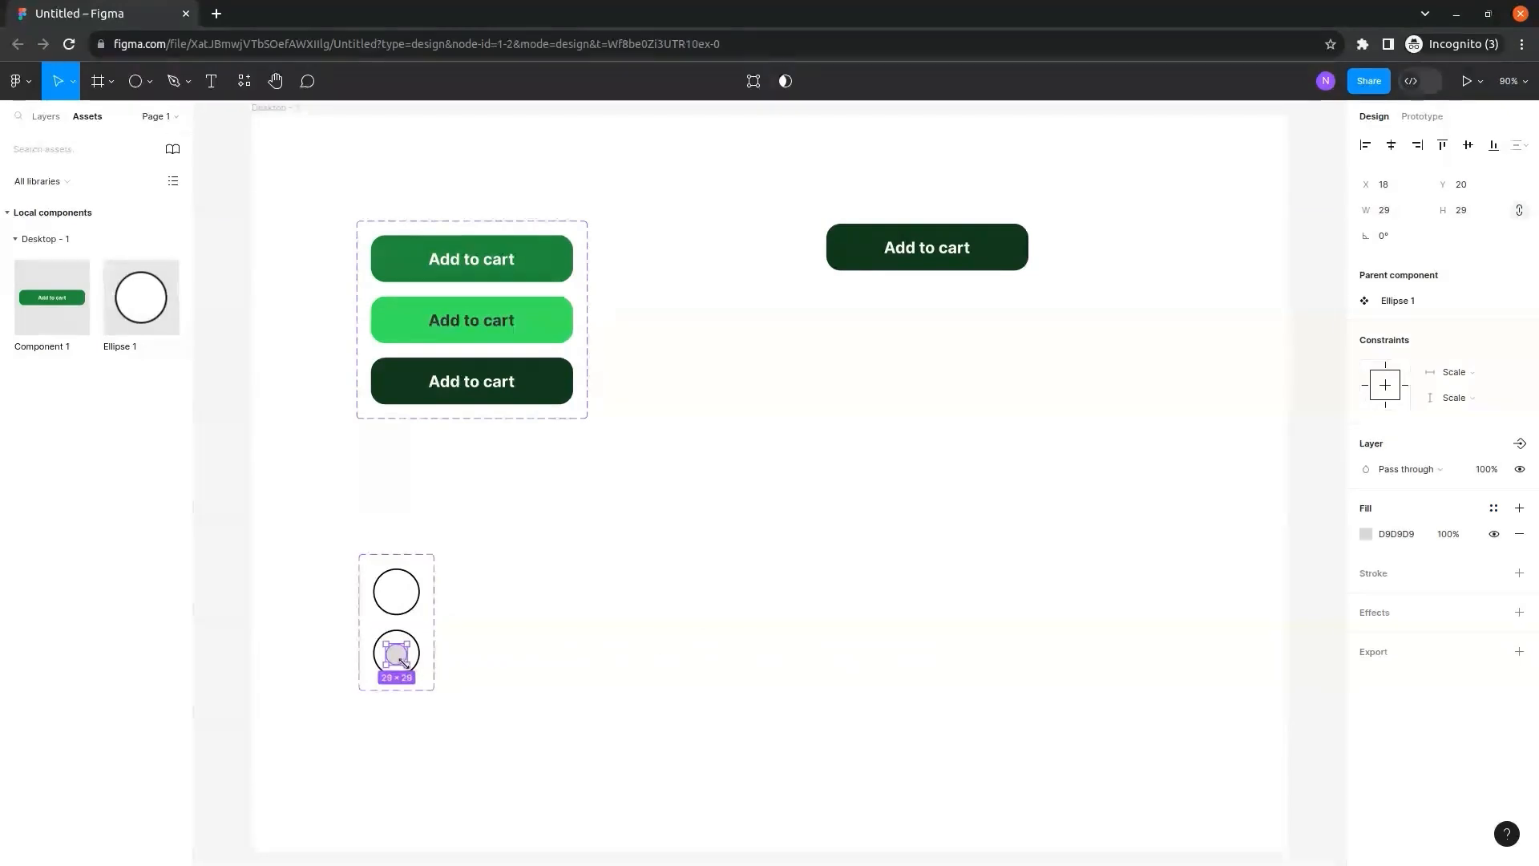
drag(403, 664, 400, 660)
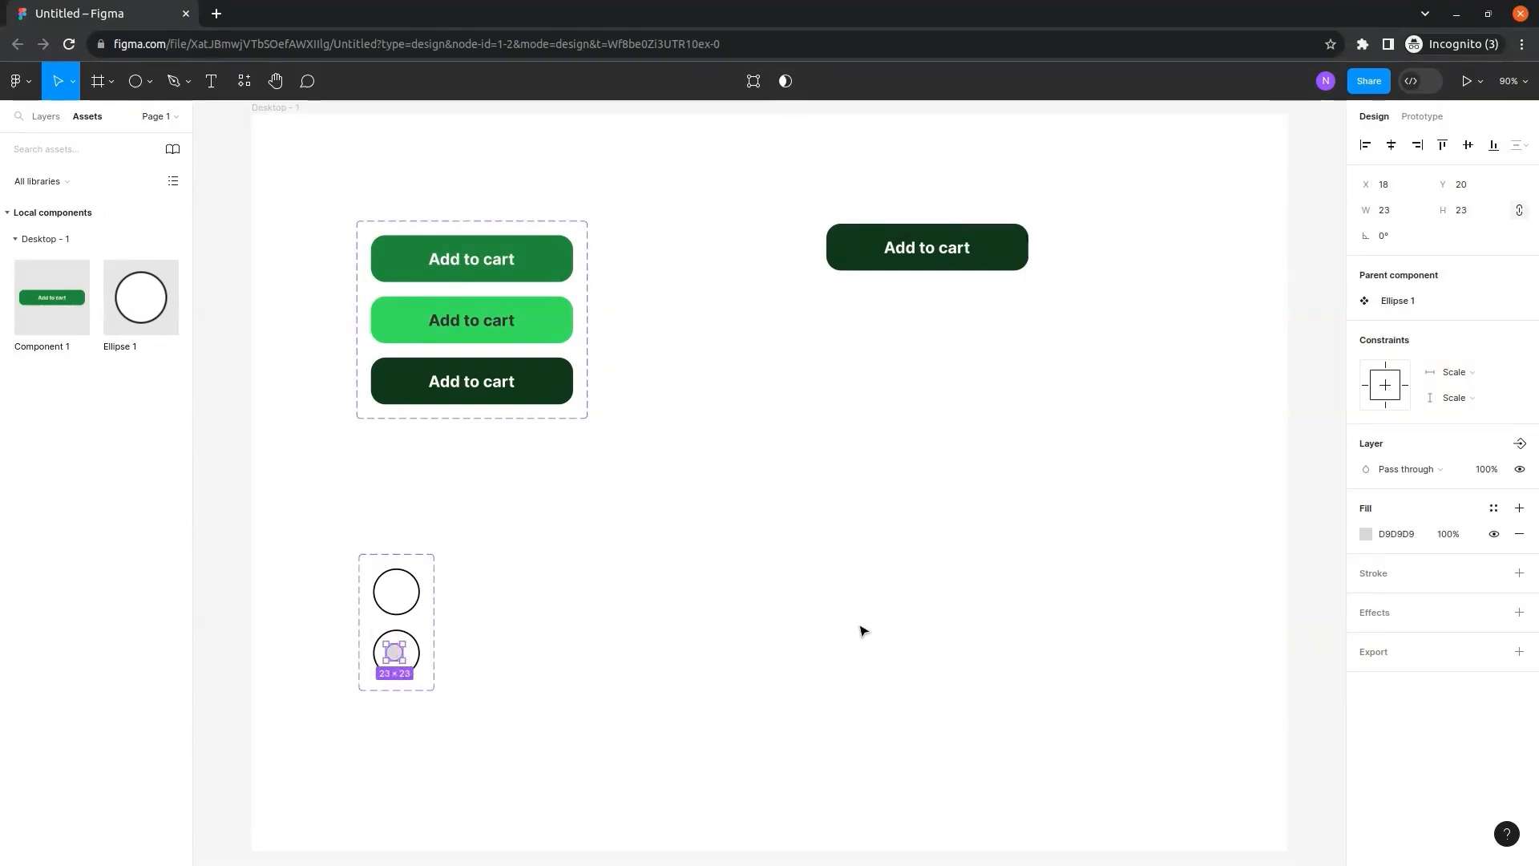
key(Down)
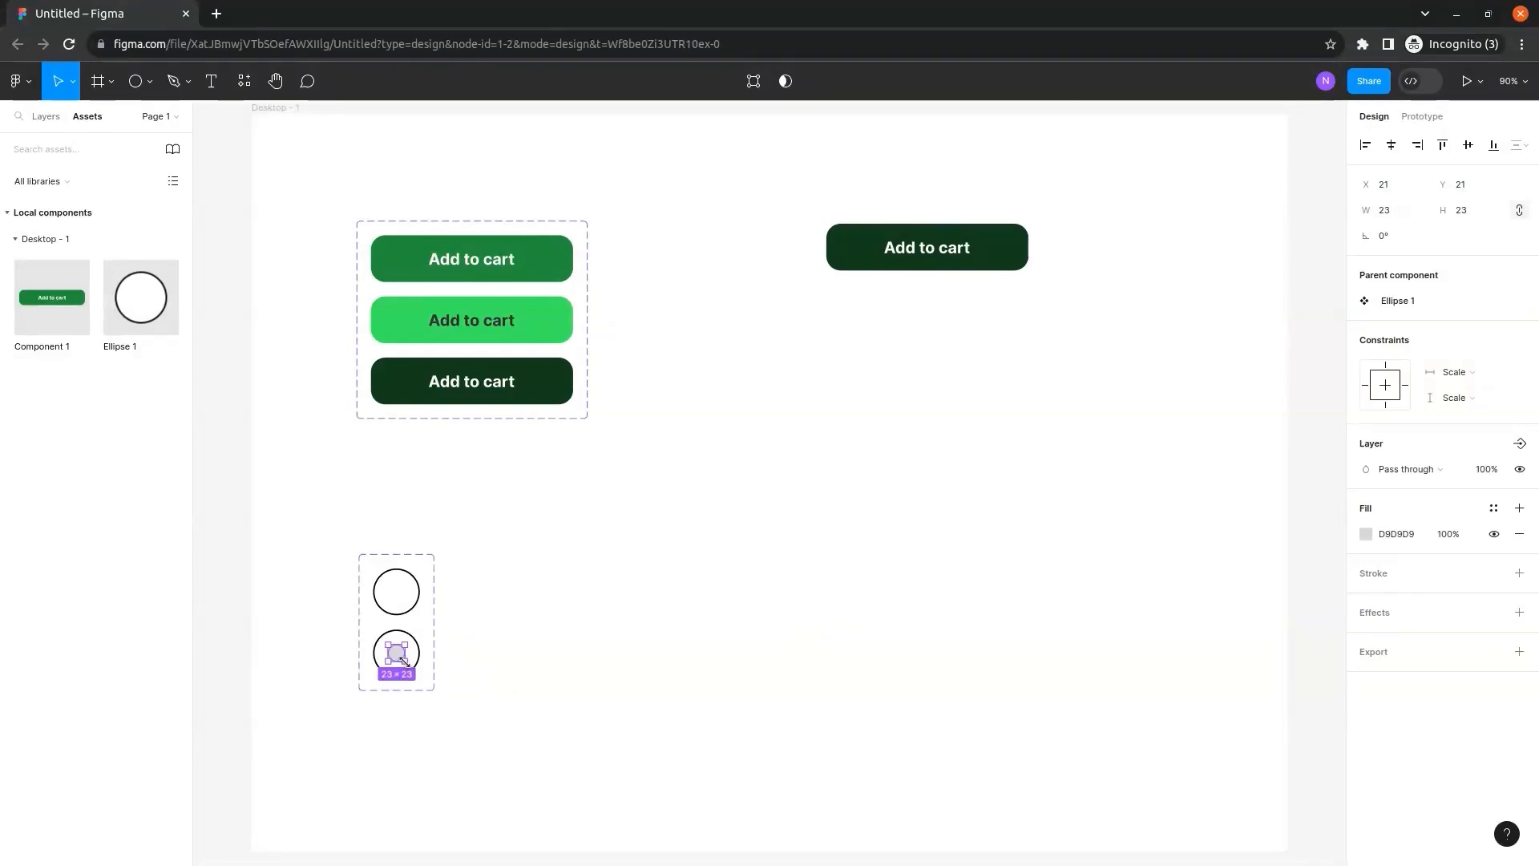
drag(407, 662, 406, 661)
key(Left)
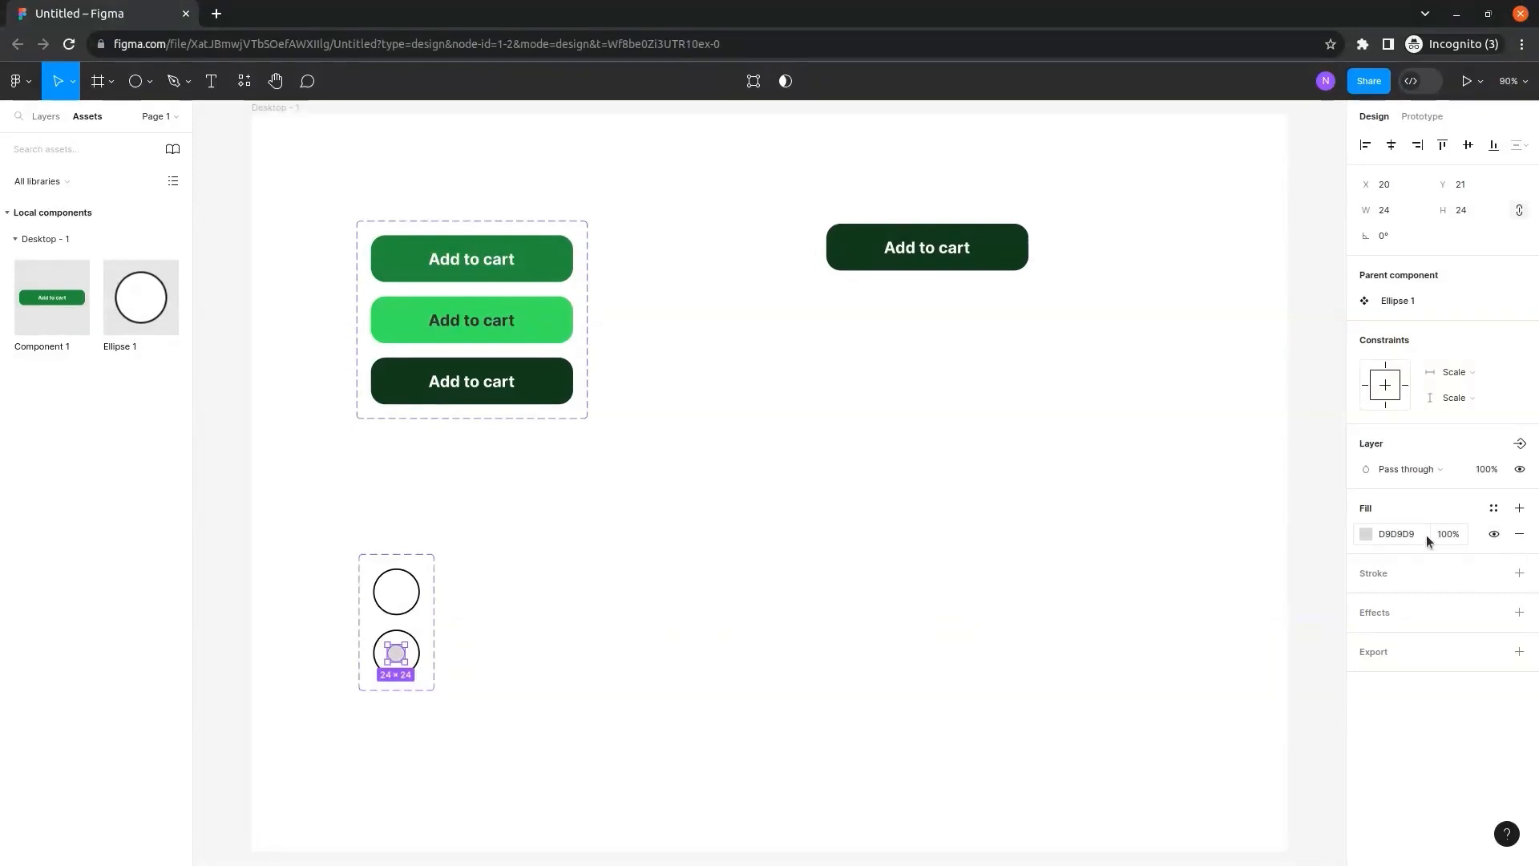
Fill the Selected variant's inner circle with black, 000000.
click(1369, 534)
text(000000)
key(Return)
click(956, 665)
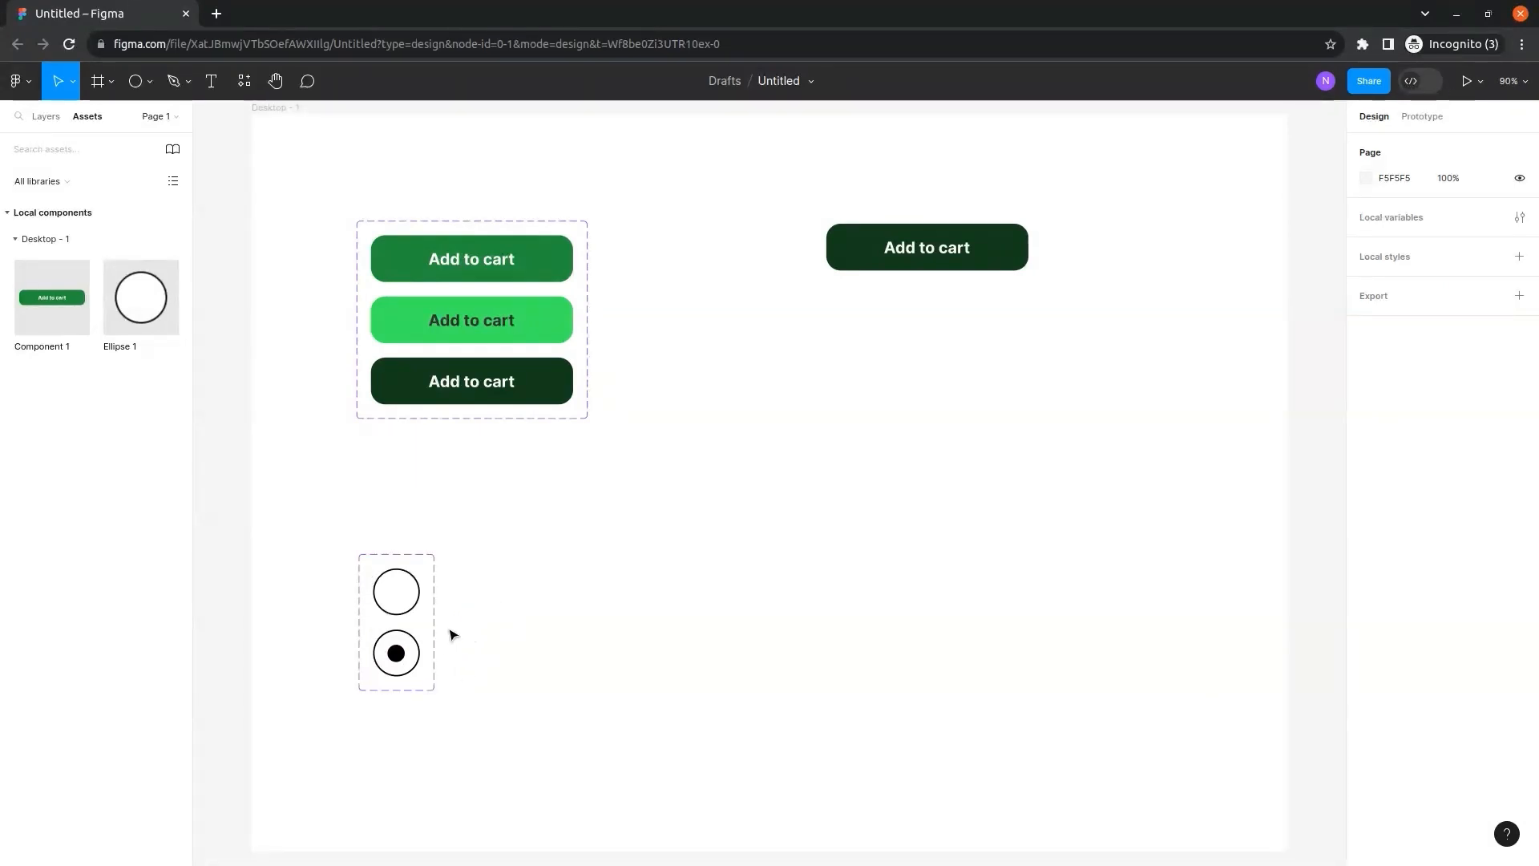
Place an instance of the circle component below the placed button and switch it to the Selected variant.
drag(143, 311, 1051, 366)
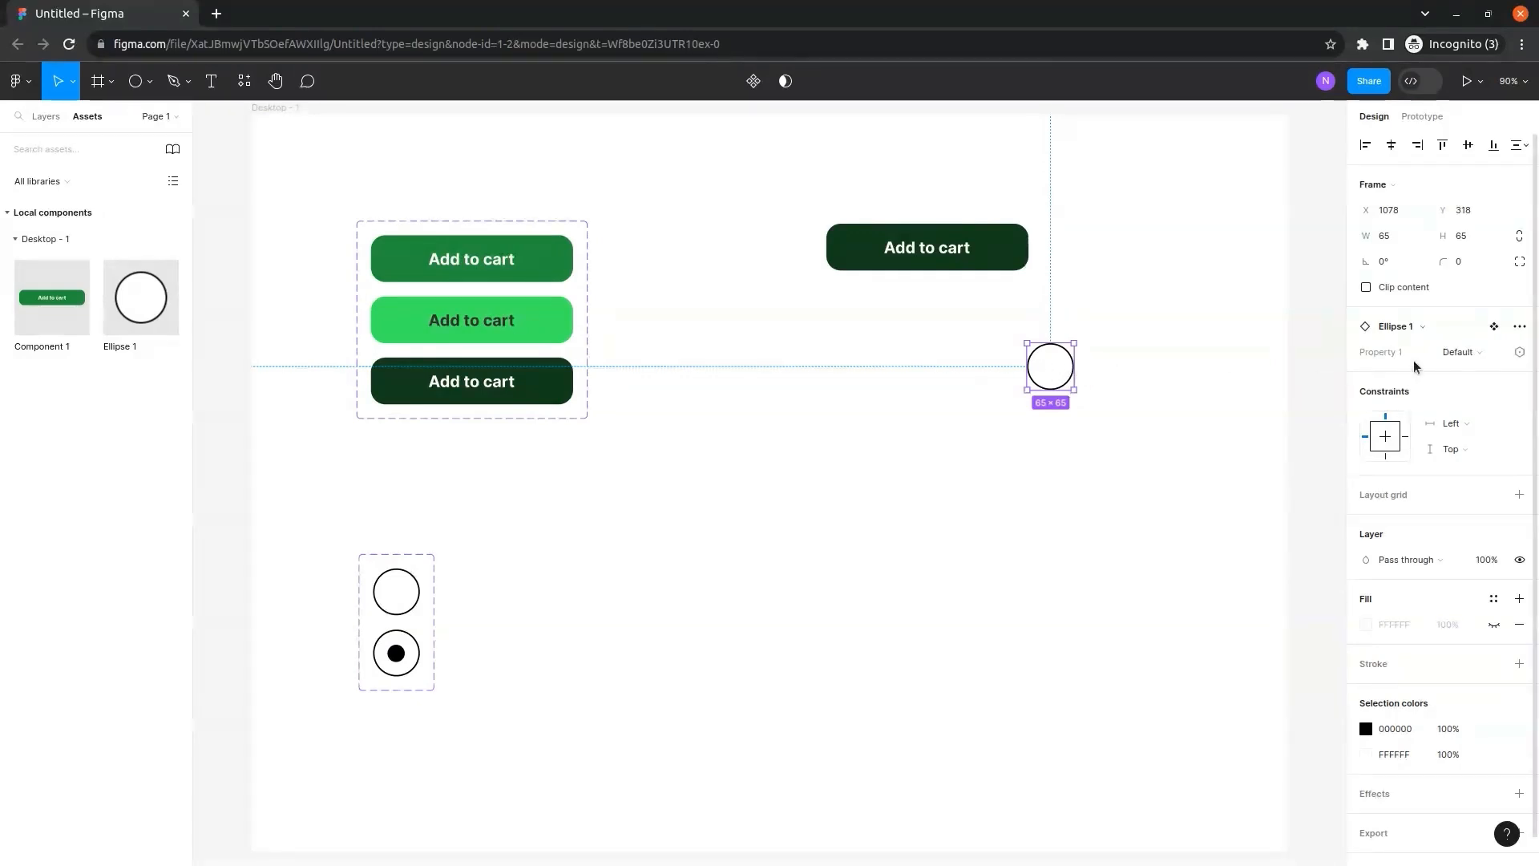
click(1493, 353)
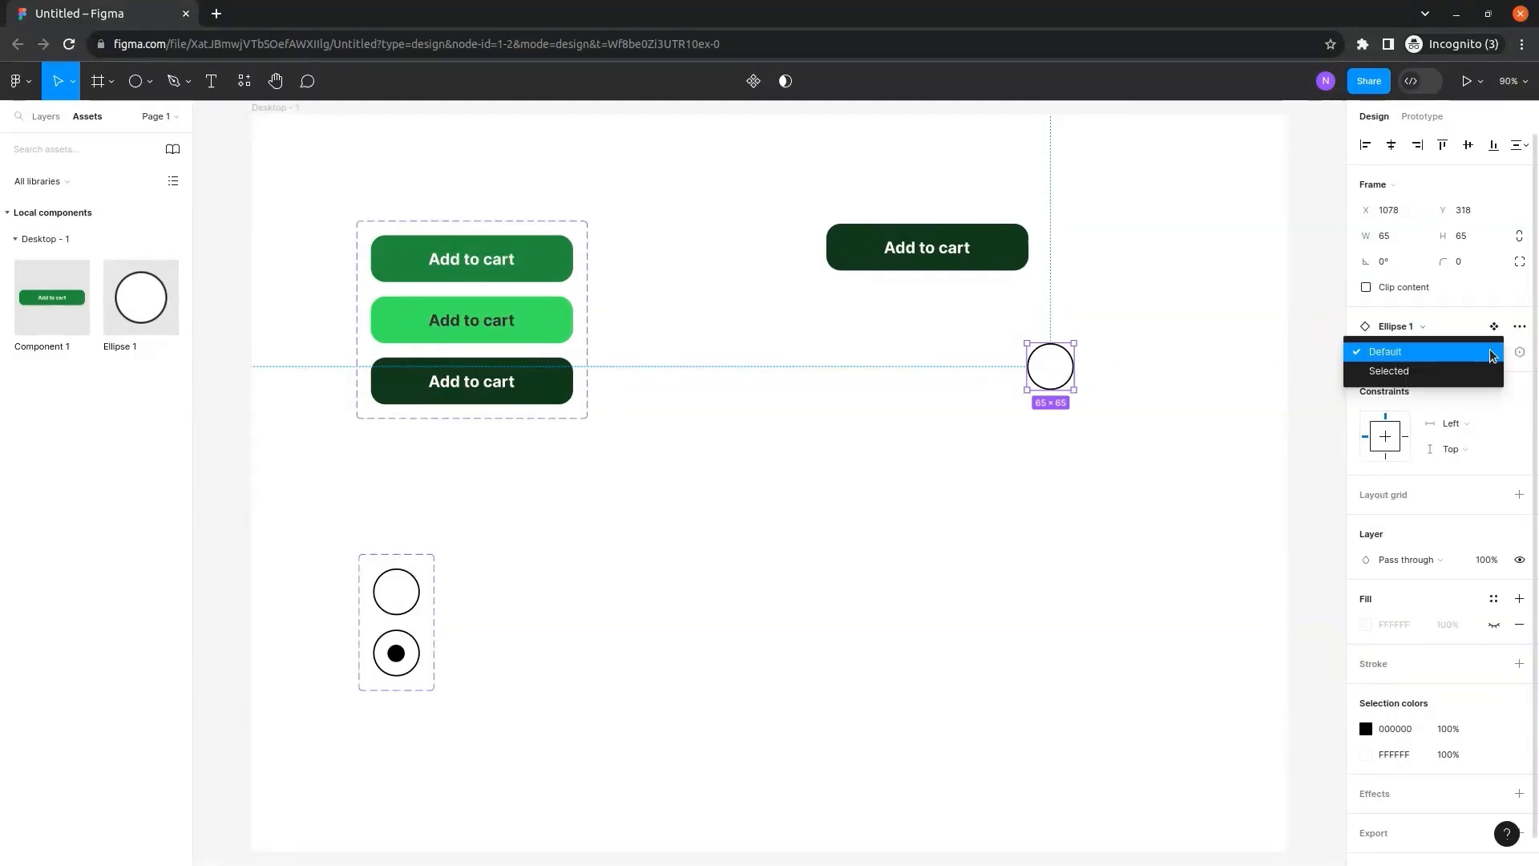
click(1422, 373)
click(1123, 379)
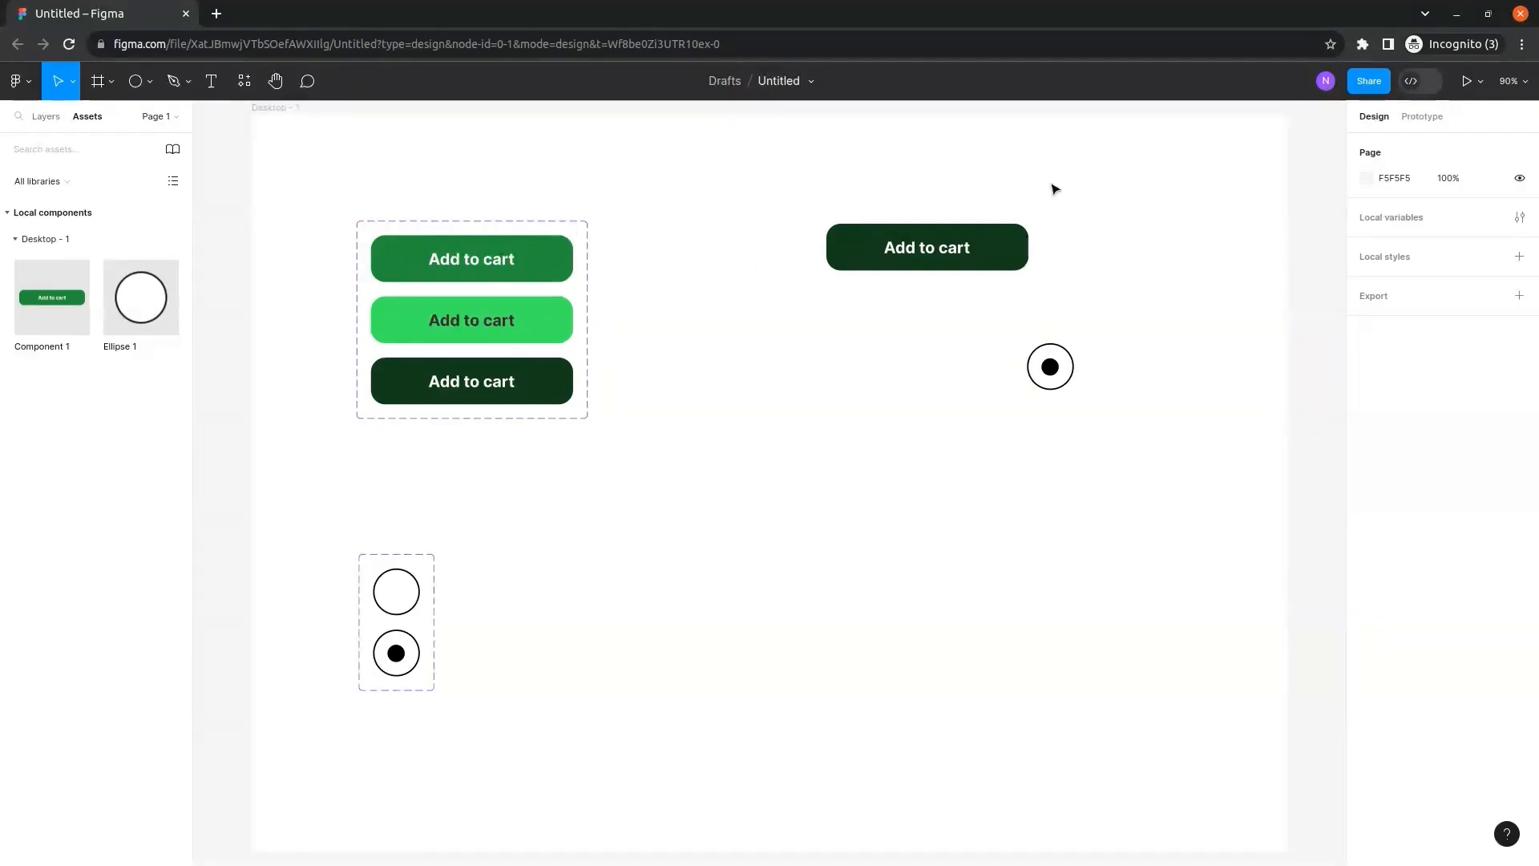
Add a prototype interaction from the button's Default variant to On Hover, triggered on Mouse enter with an instant change.
click(1417, 117)
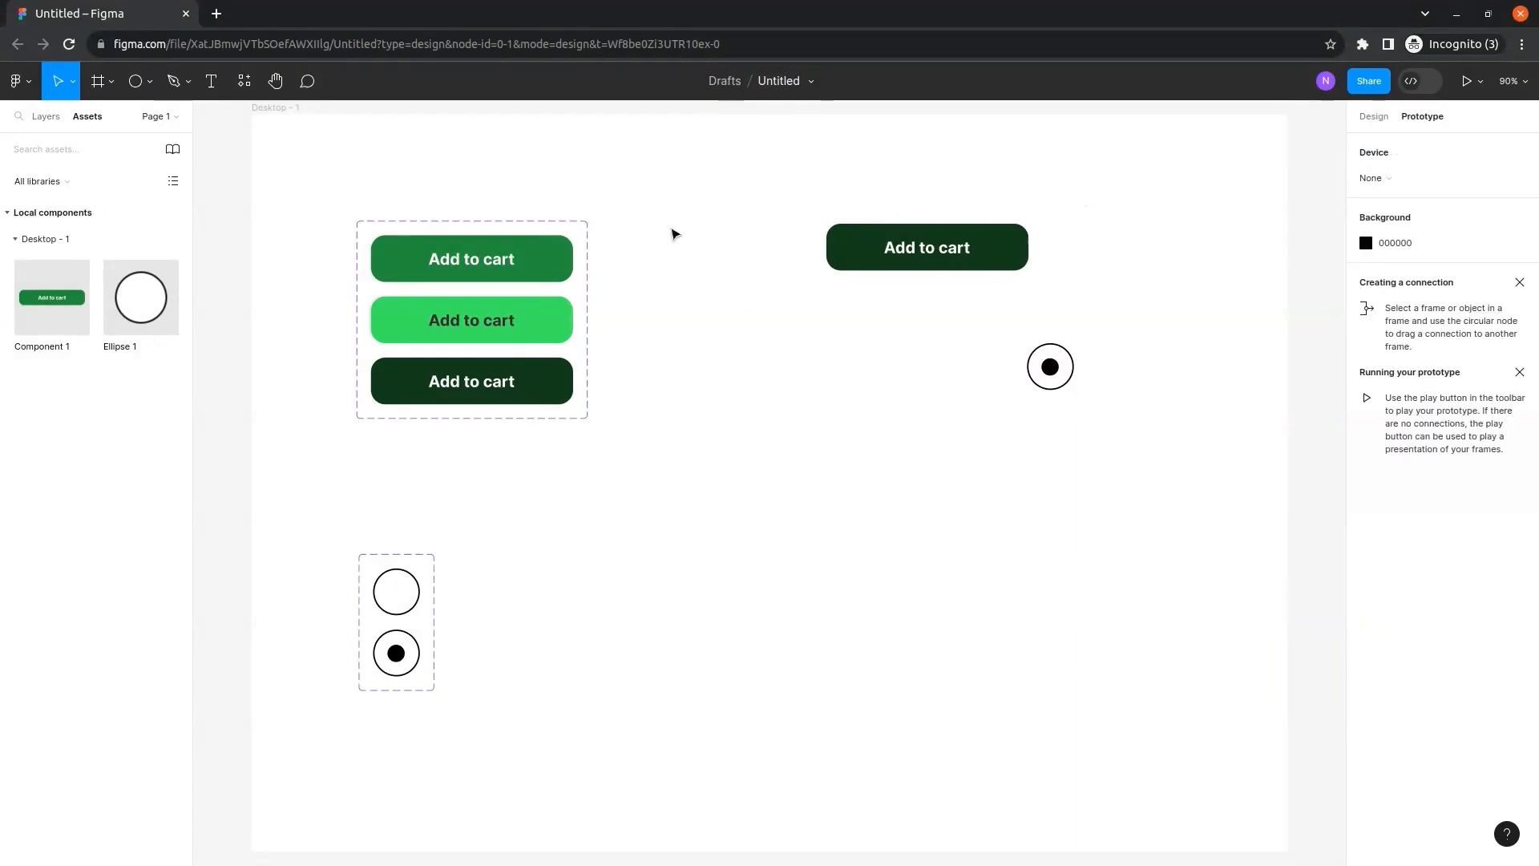
click(537, 227)
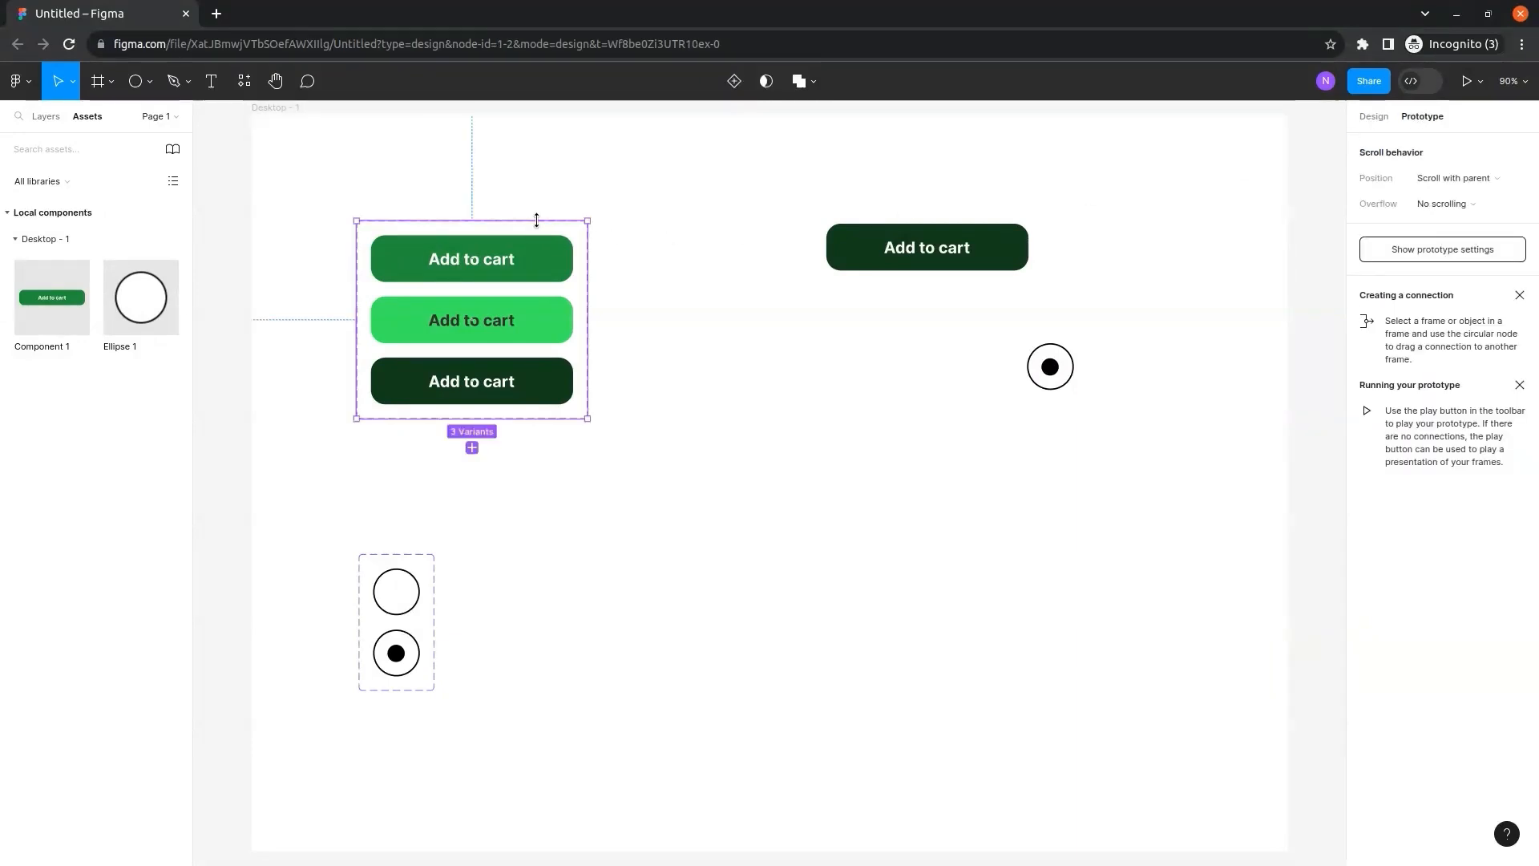
click(557, 263)
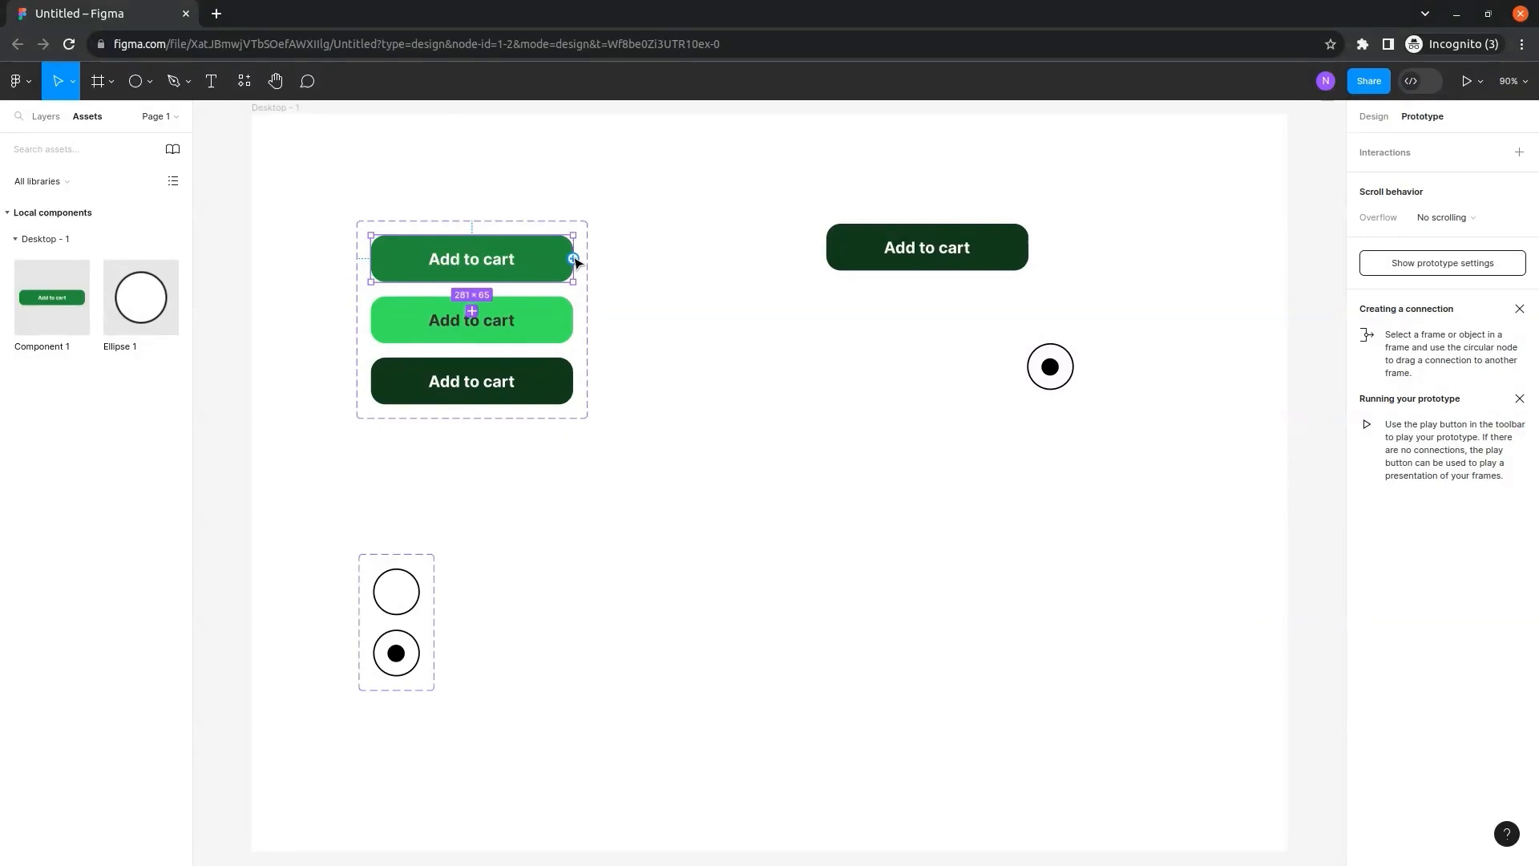
drag(576, 259, 577, 315)
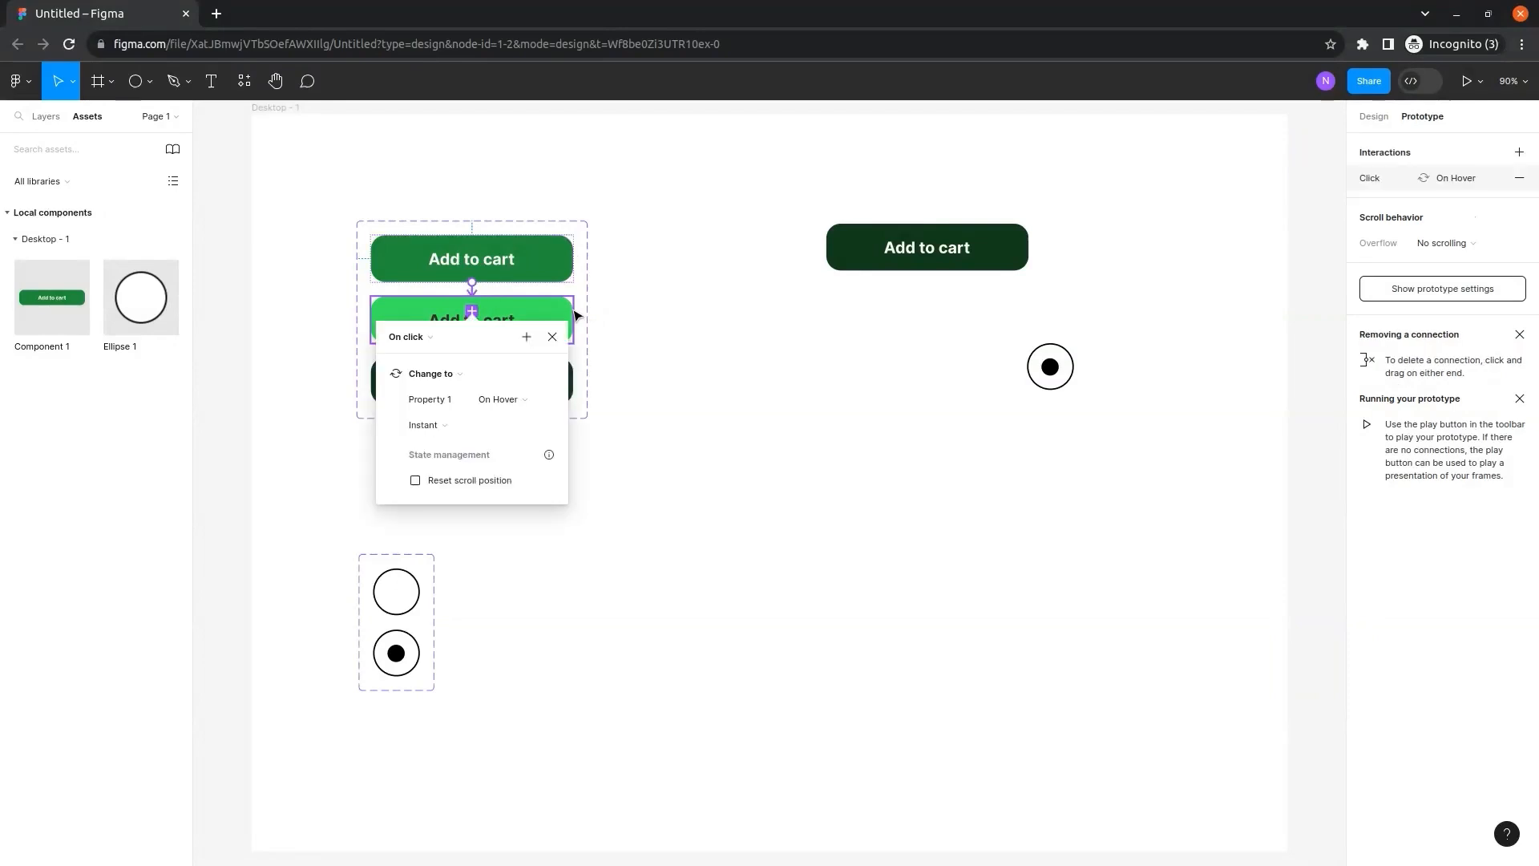
click(432, 340)
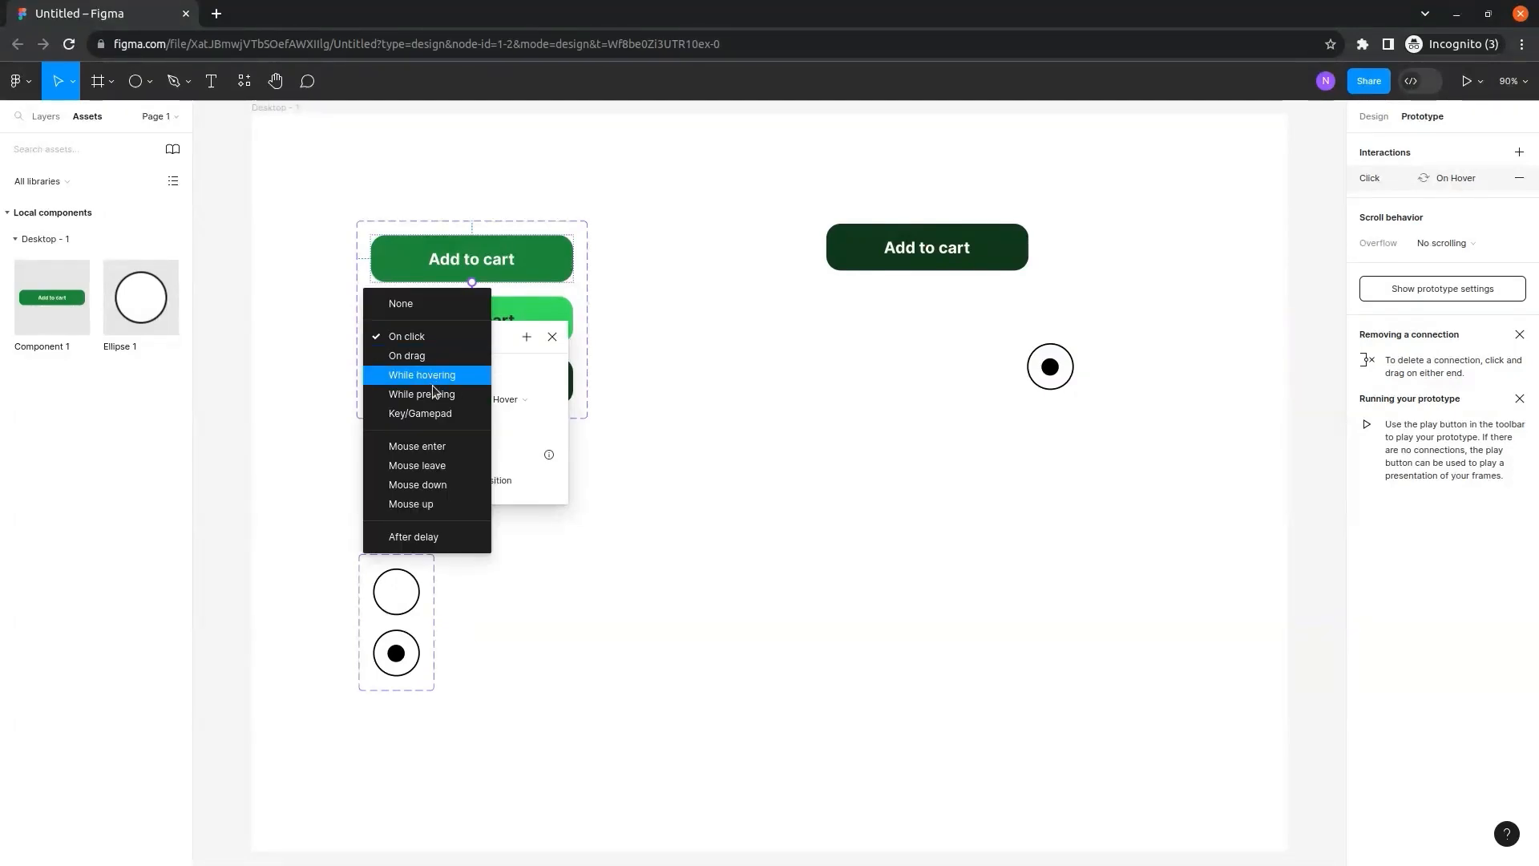
click(442, 447)
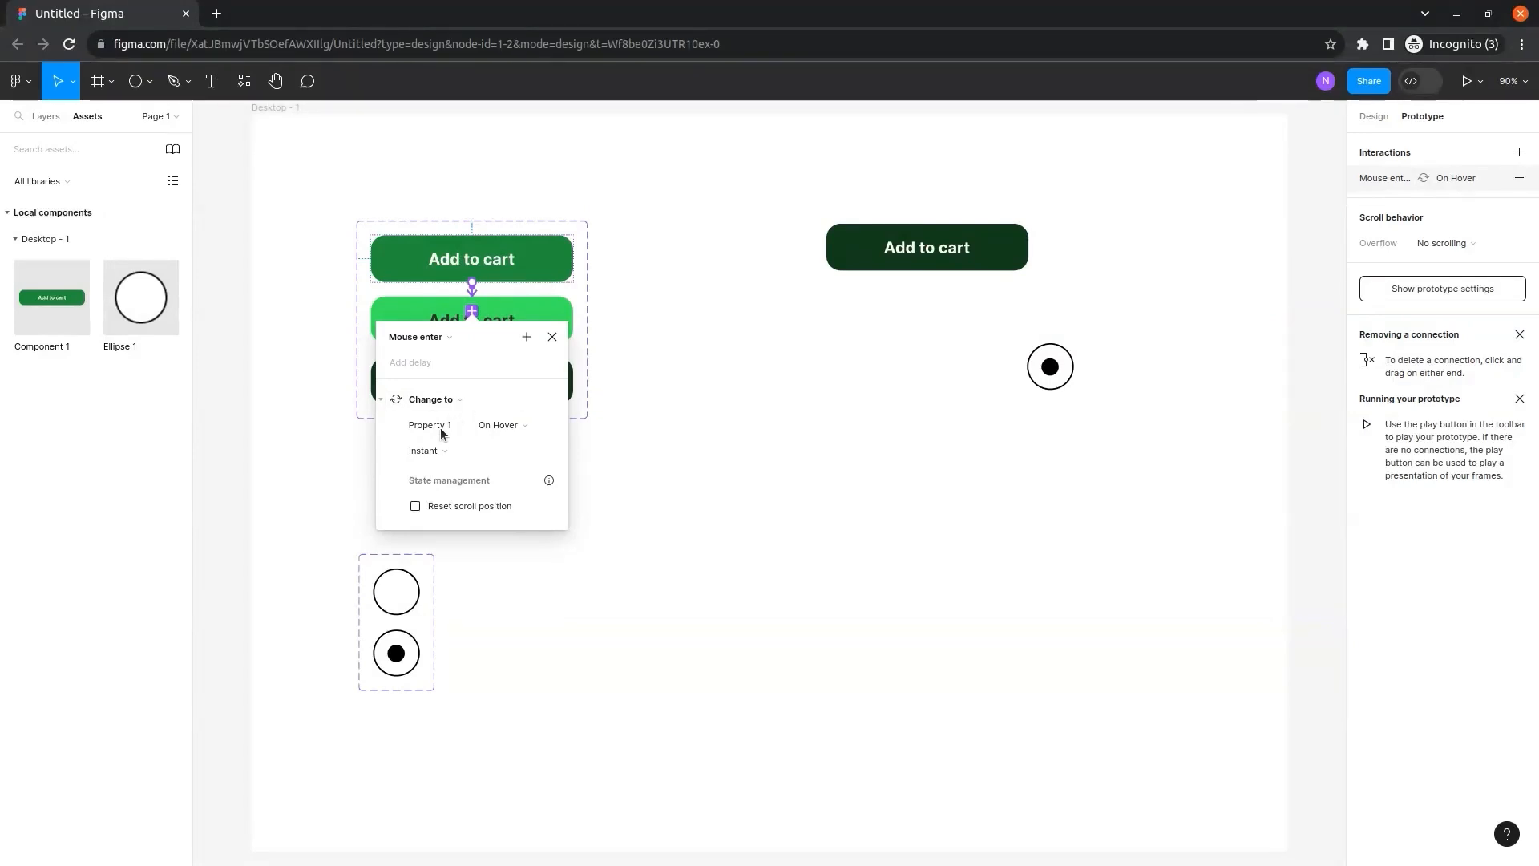
click(538, 424)
click(526, 425)
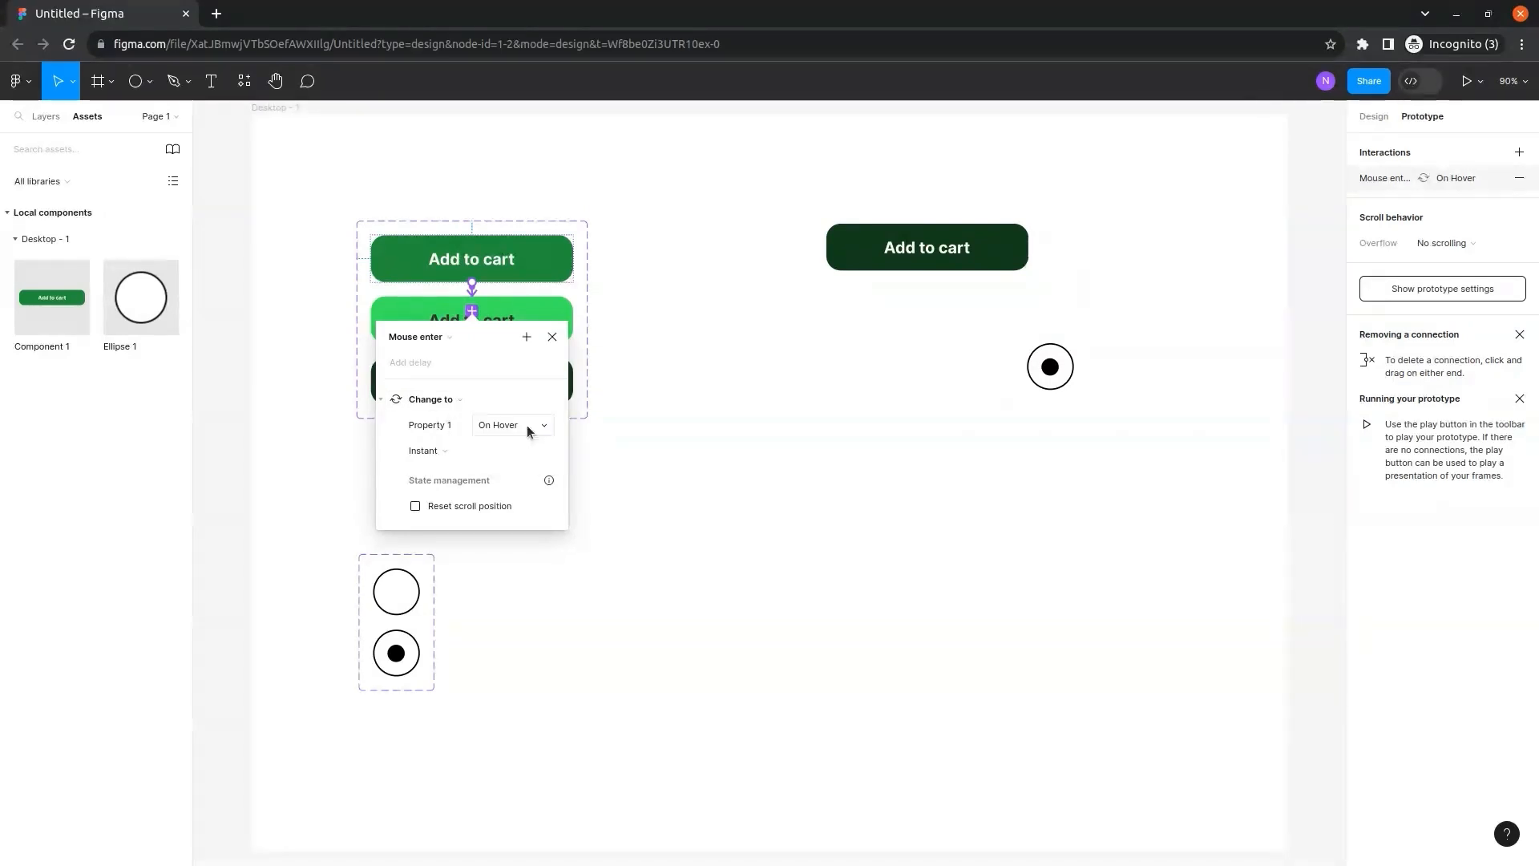
click(552, 337)
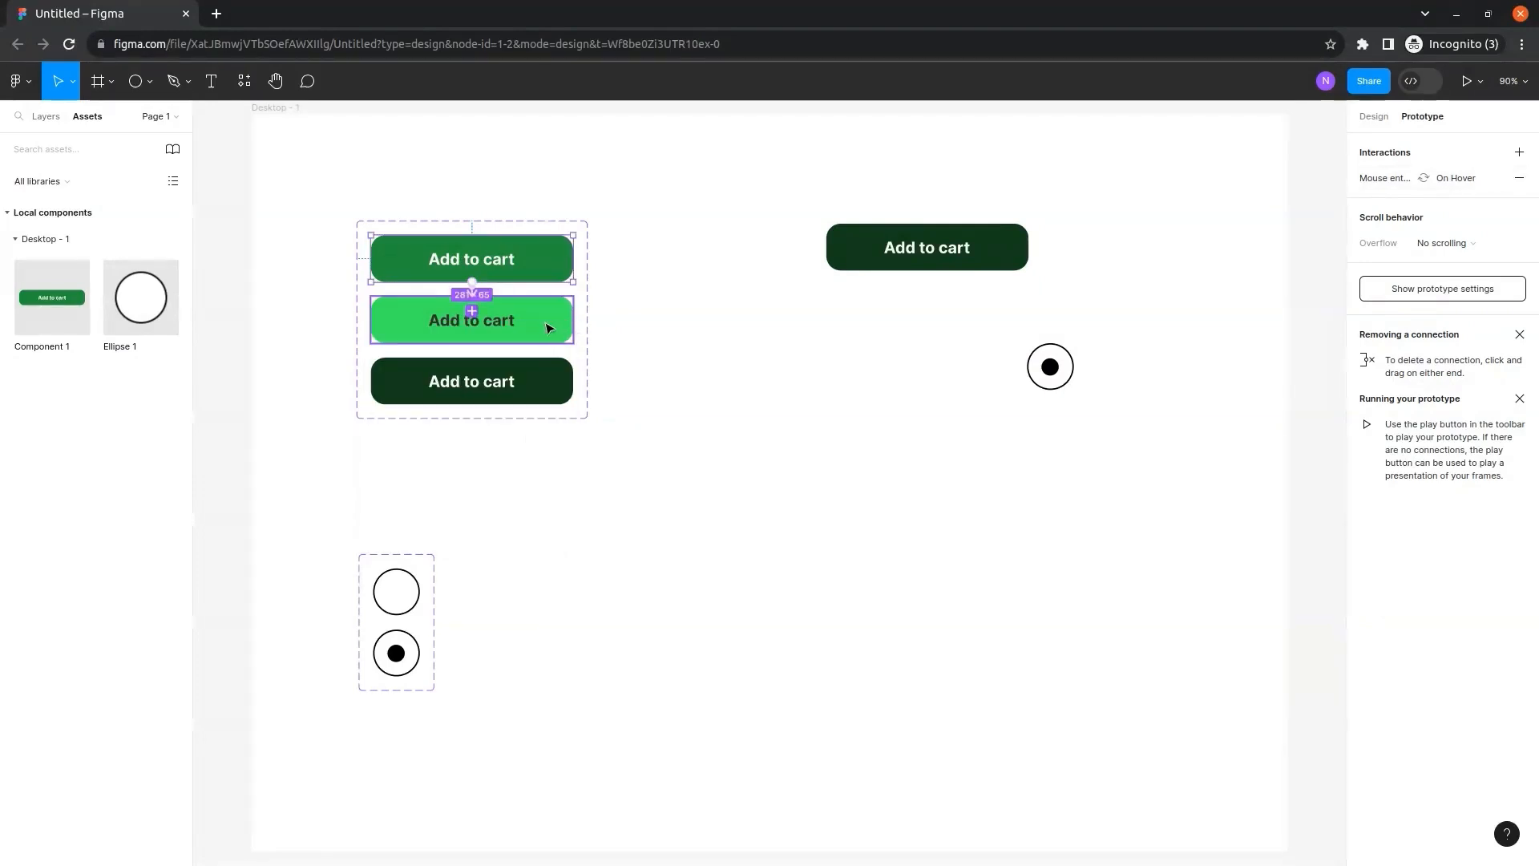
Add a prototype interaction from the On Hover variant back to Default, triggered on Mouse leave with an instant change.
click(568, 326)
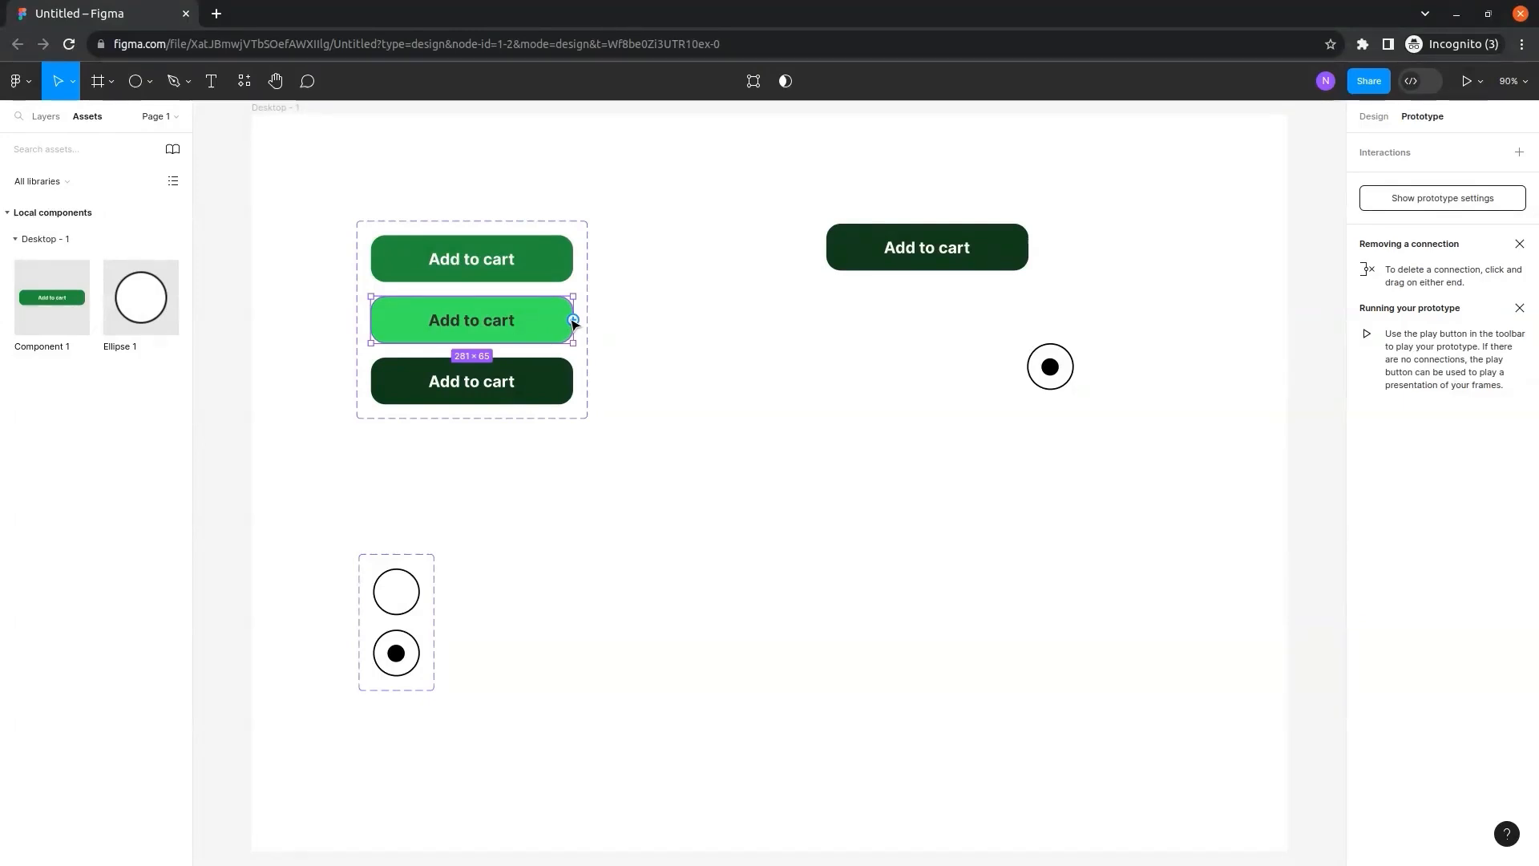
mouse_move(575, 322)
mouse_down()
mouse_move(602, 299)
mouse_move(570, 267)
mouse_up()
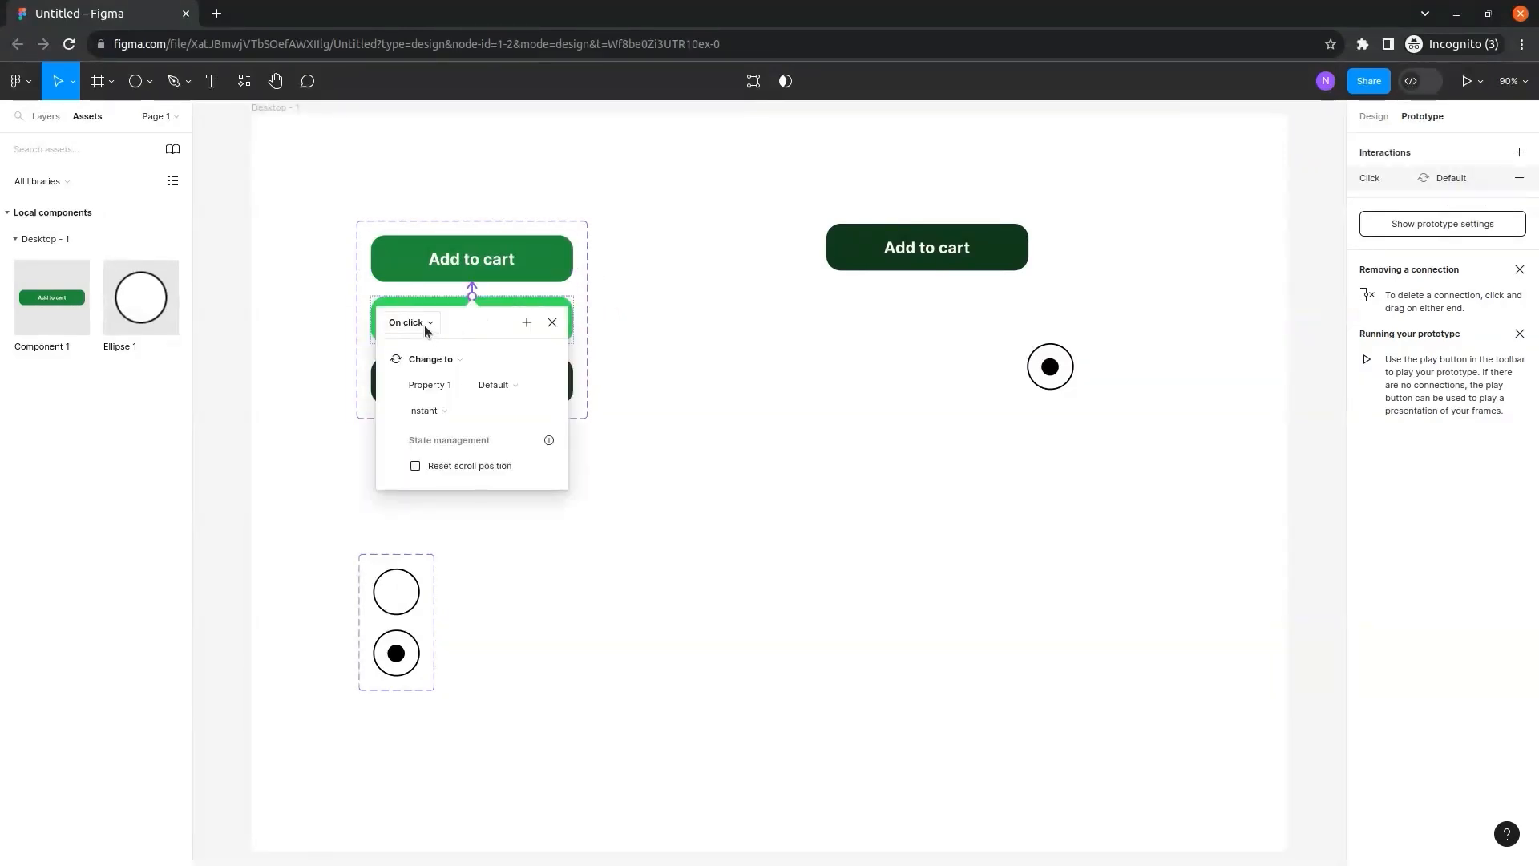
click(426, 329)
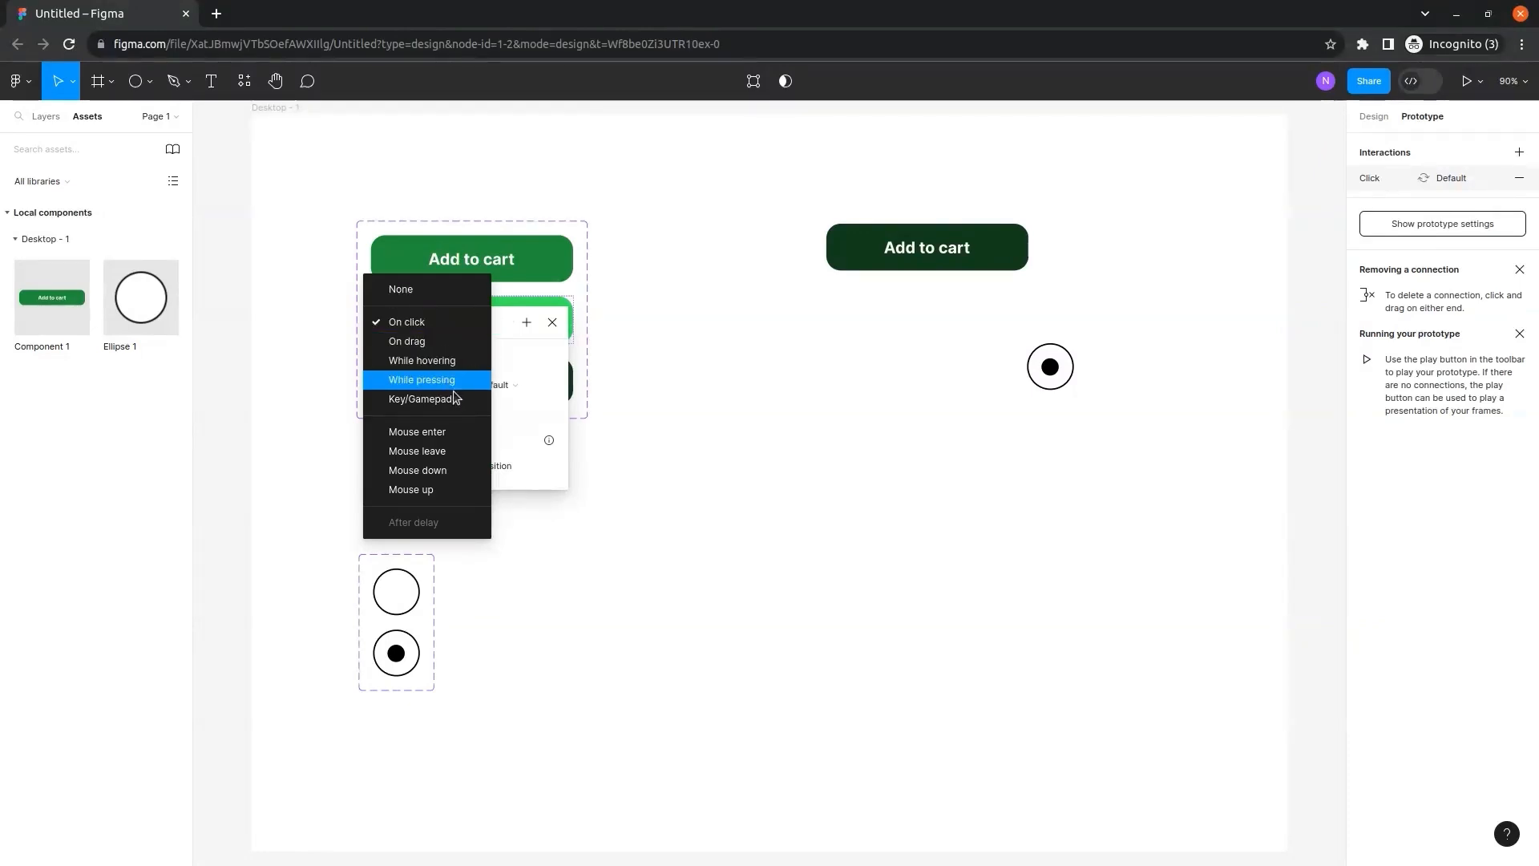
click(465, 452)
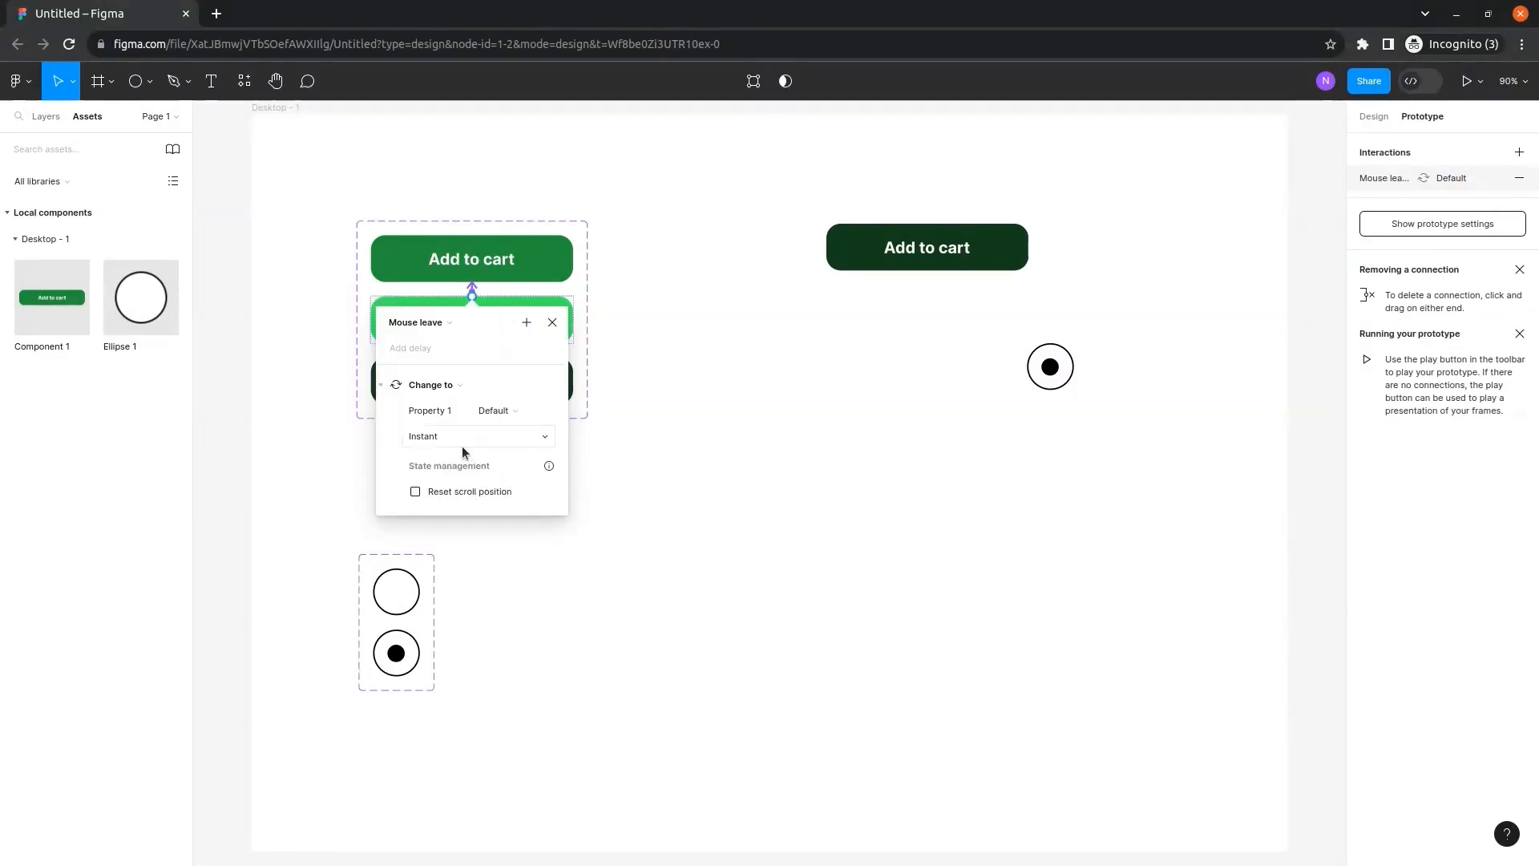
click(492, 410)
click(528, 413)
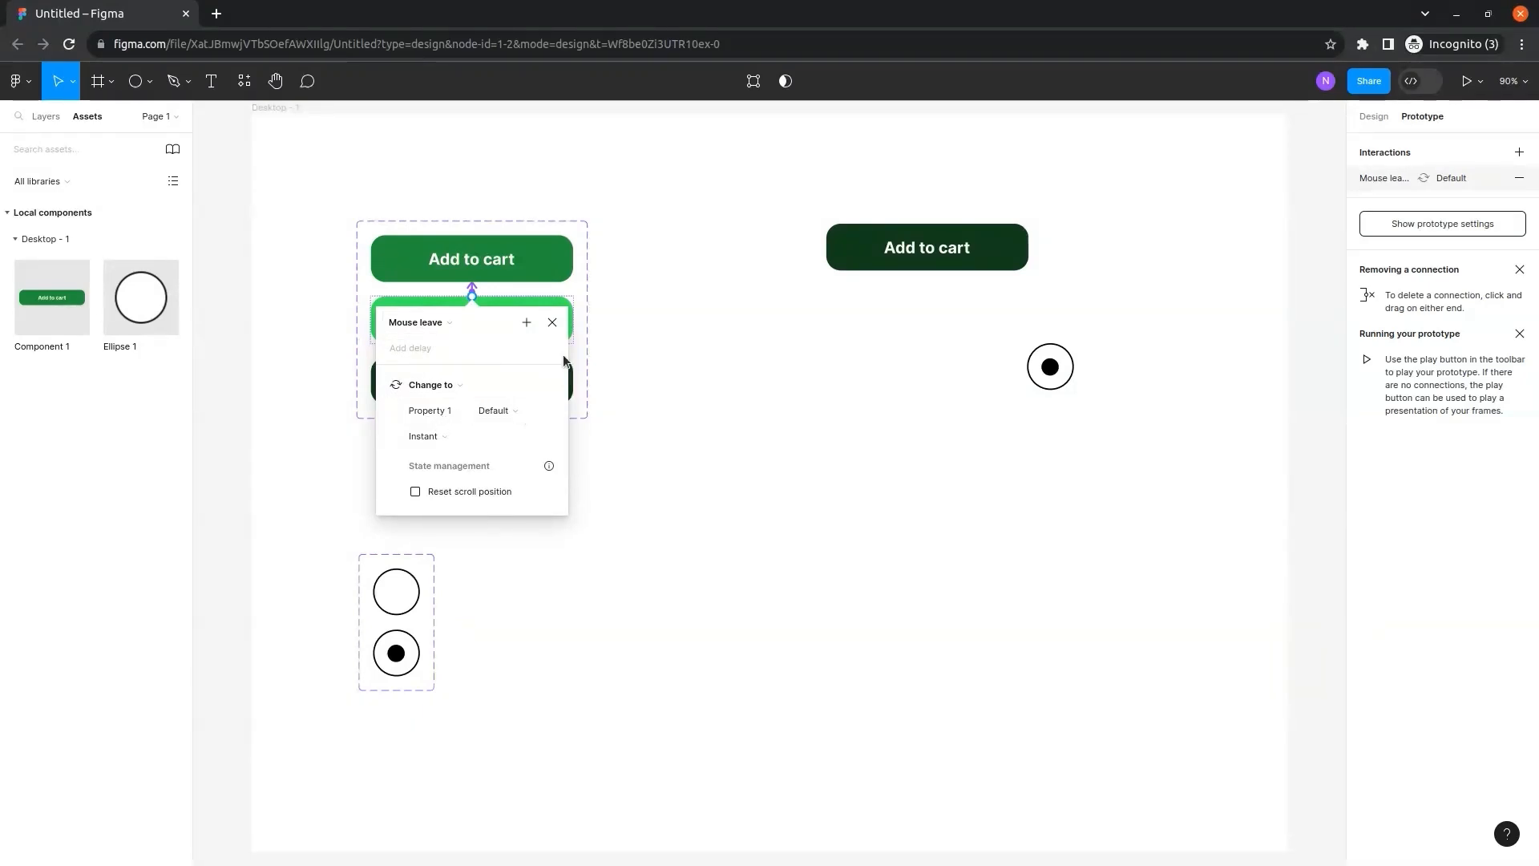
click(552, 323)
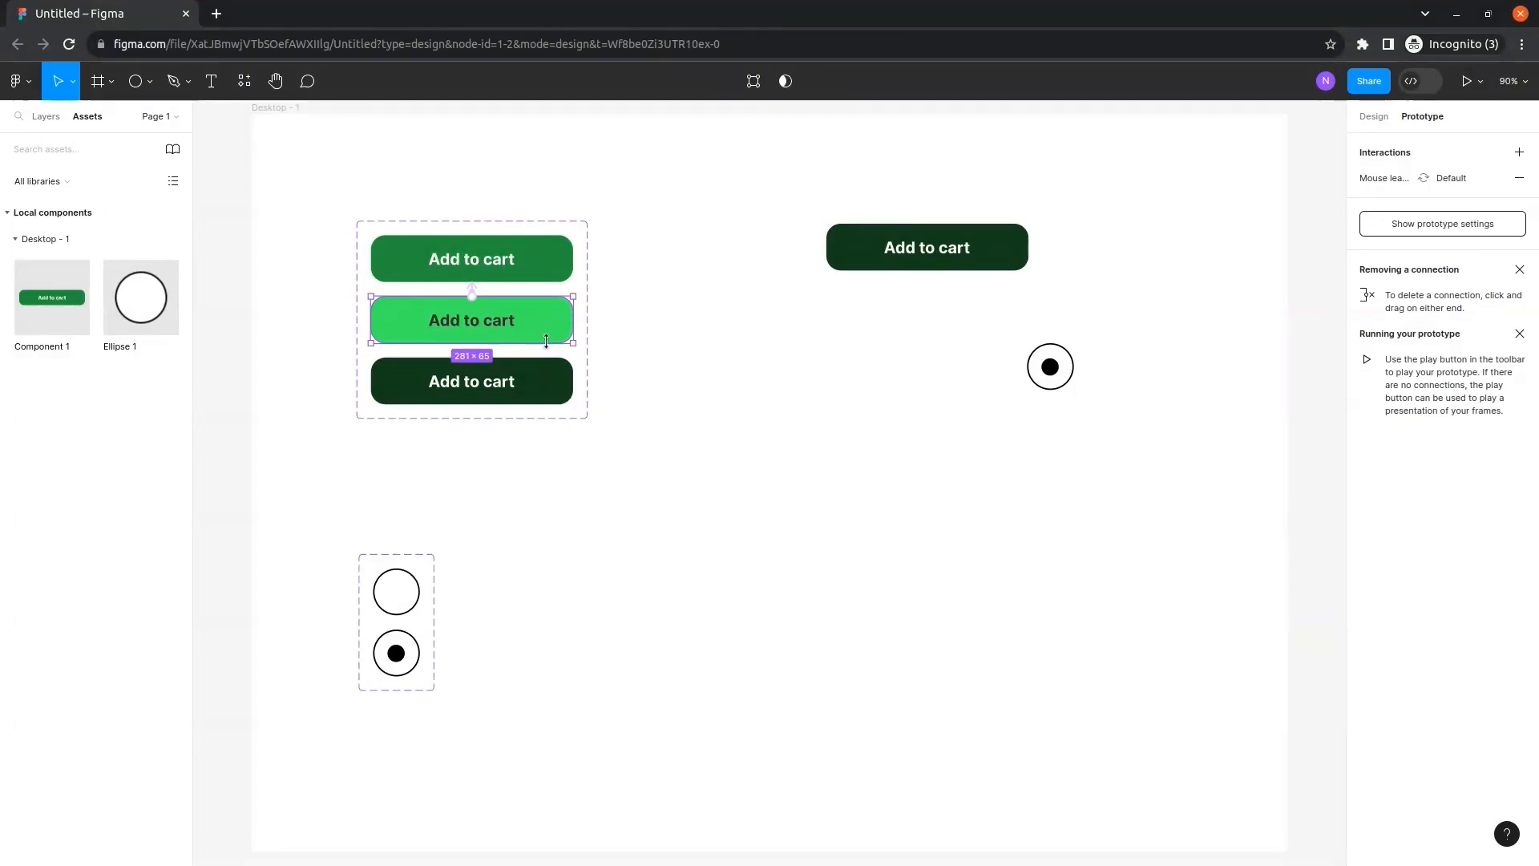
Add a prototype interaction from the button's On Hover variant to Selected, triggered on click with an instant change.
mouse_move(574, 320)
drag(574, 320, 574, 385)
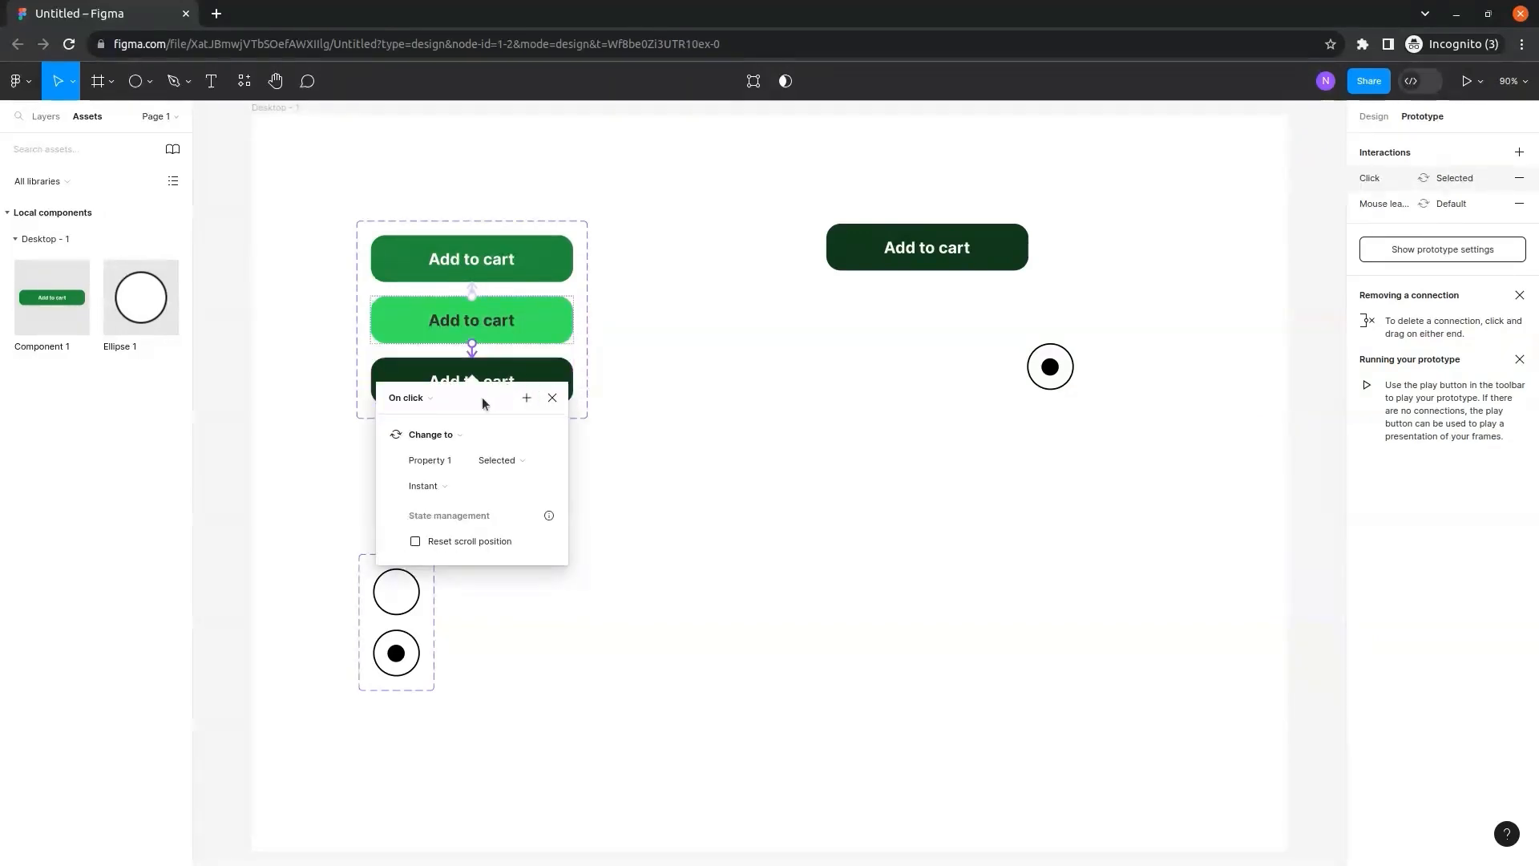
click(414, 406)
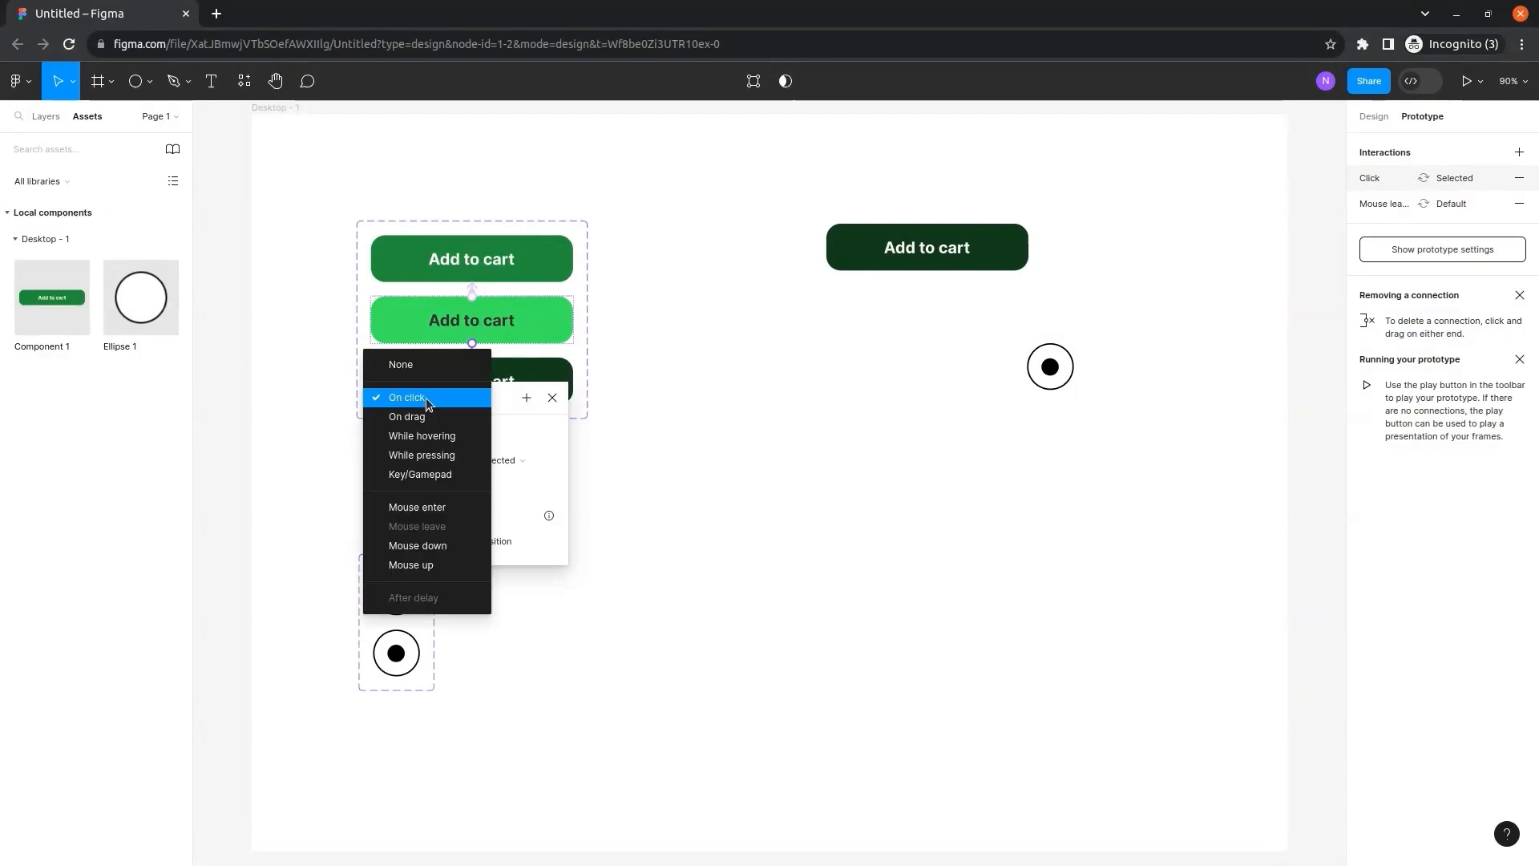
click(424, 407)
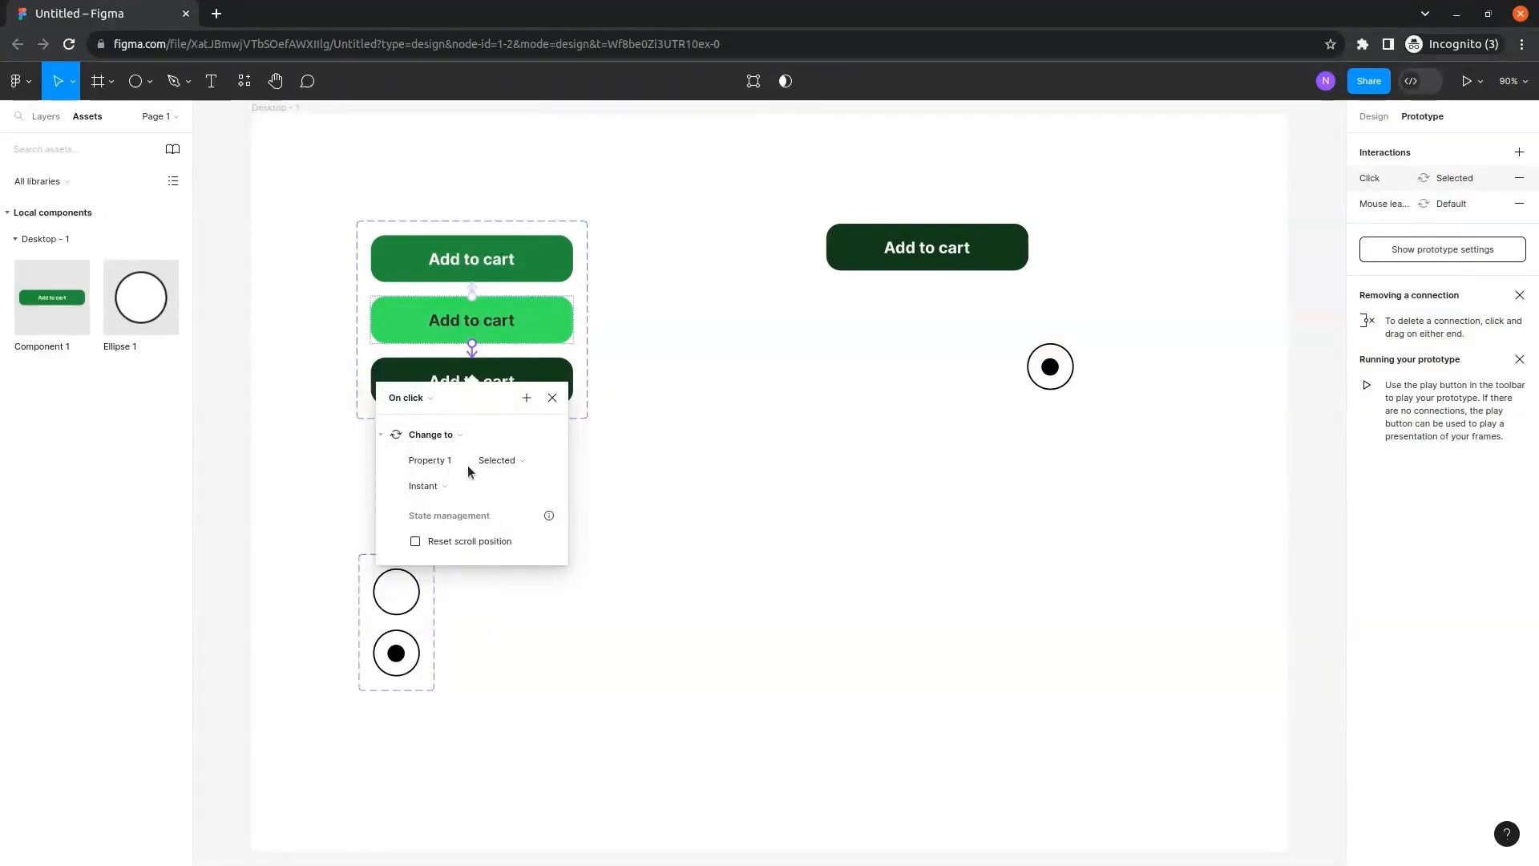
click(553, 398)
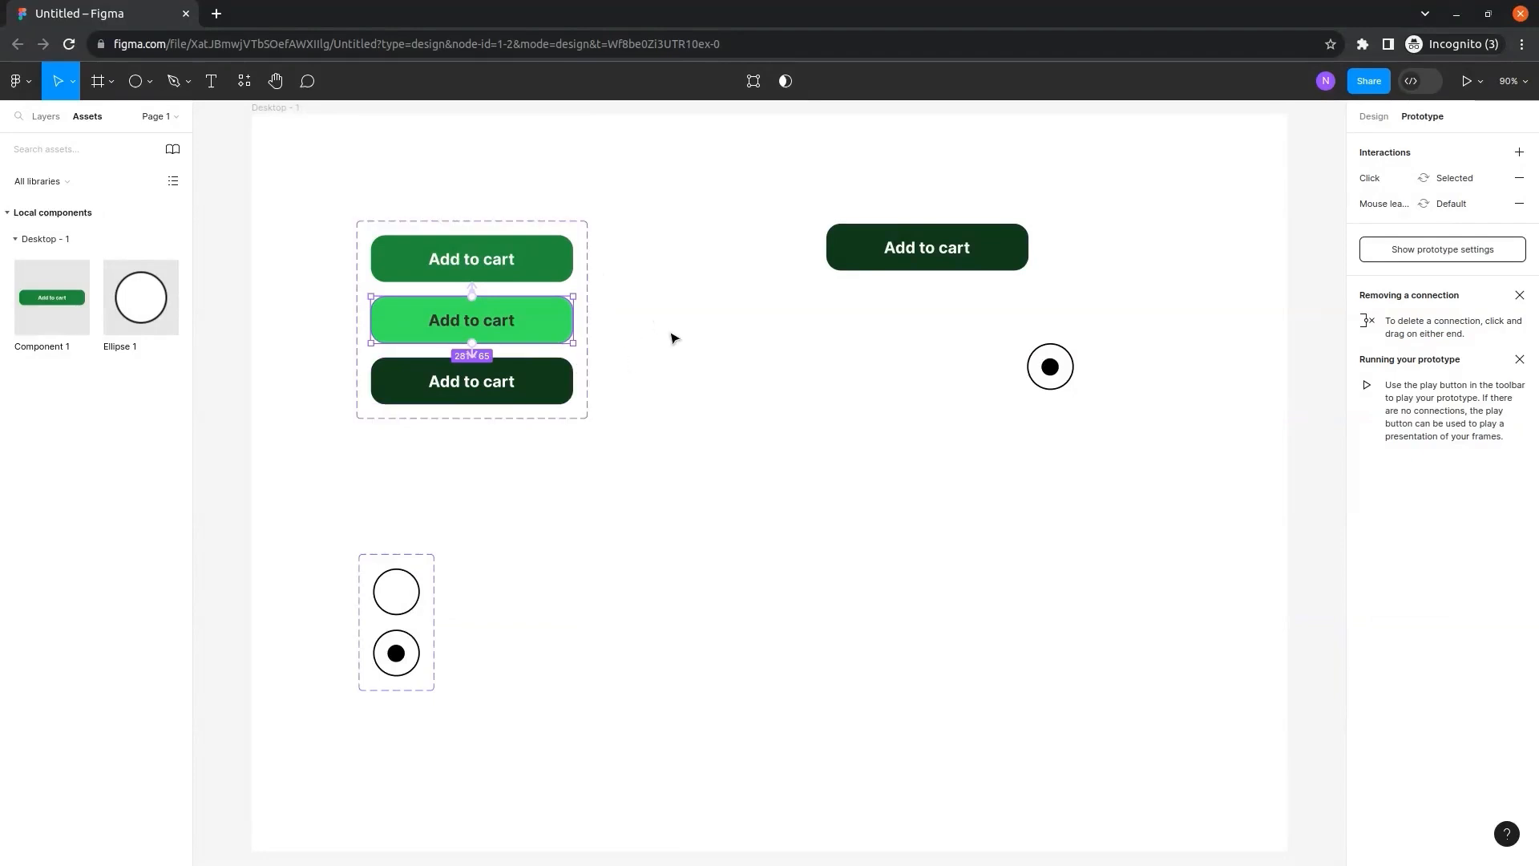
click(705, 324)
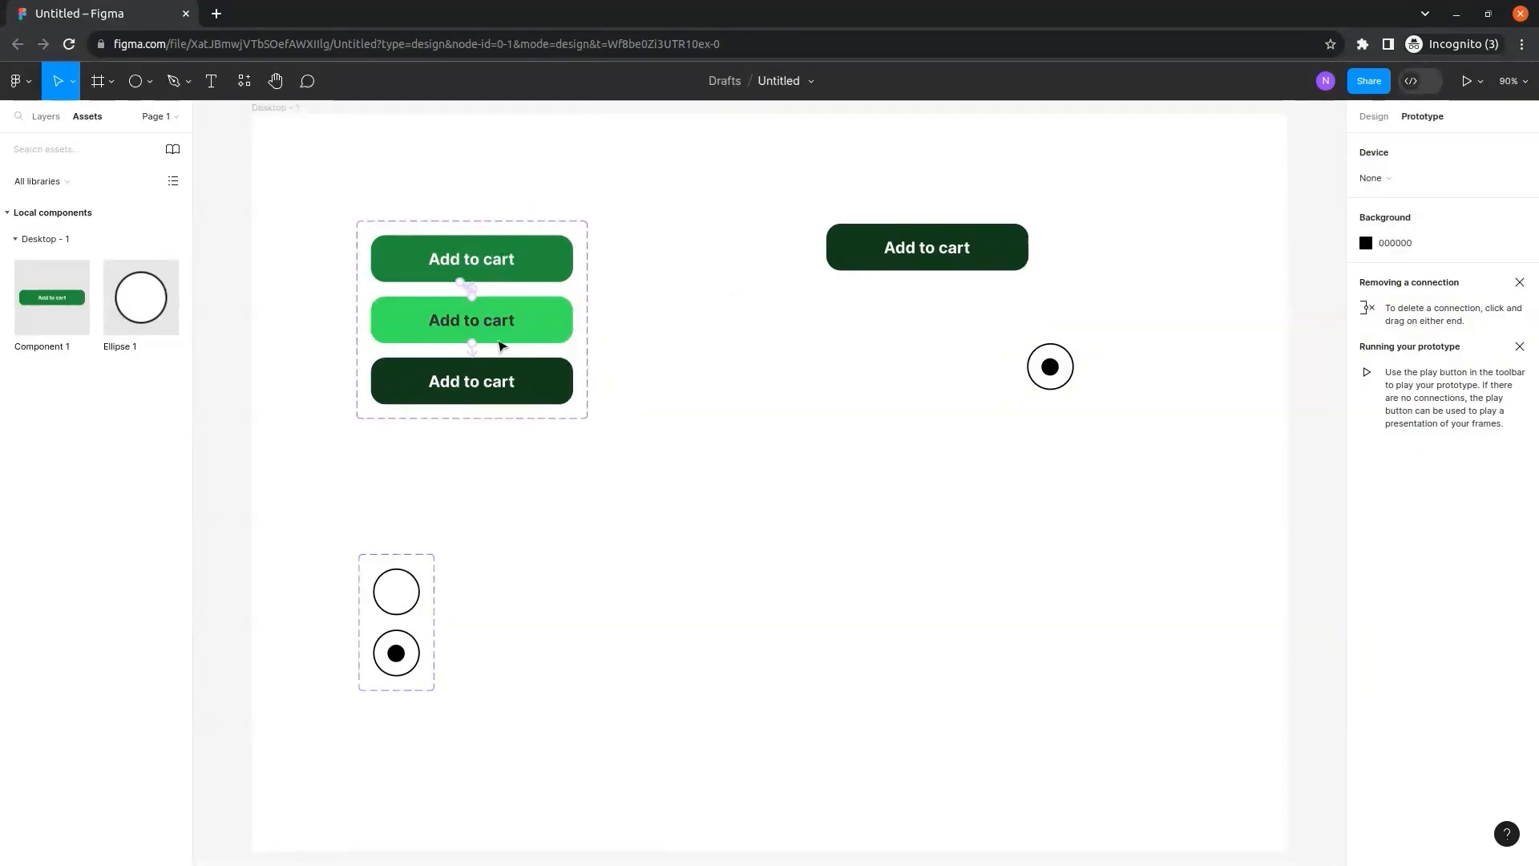
Place a second Add to cart button instance below the existing placed one and switch the upper instance to the Default variant.
drag(40, 309, 892, 378)
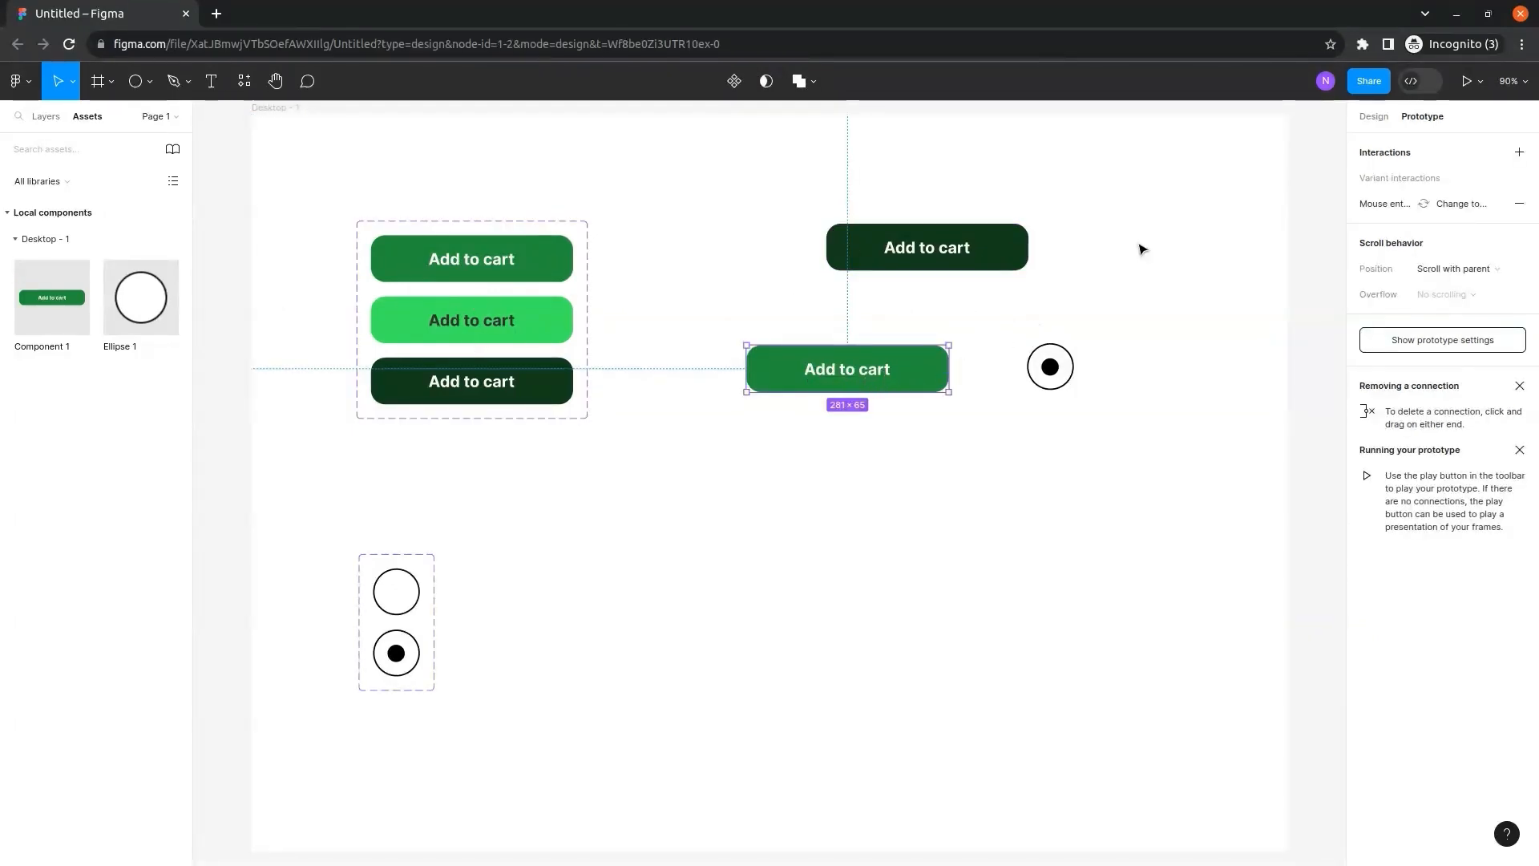
click(1002, 251)
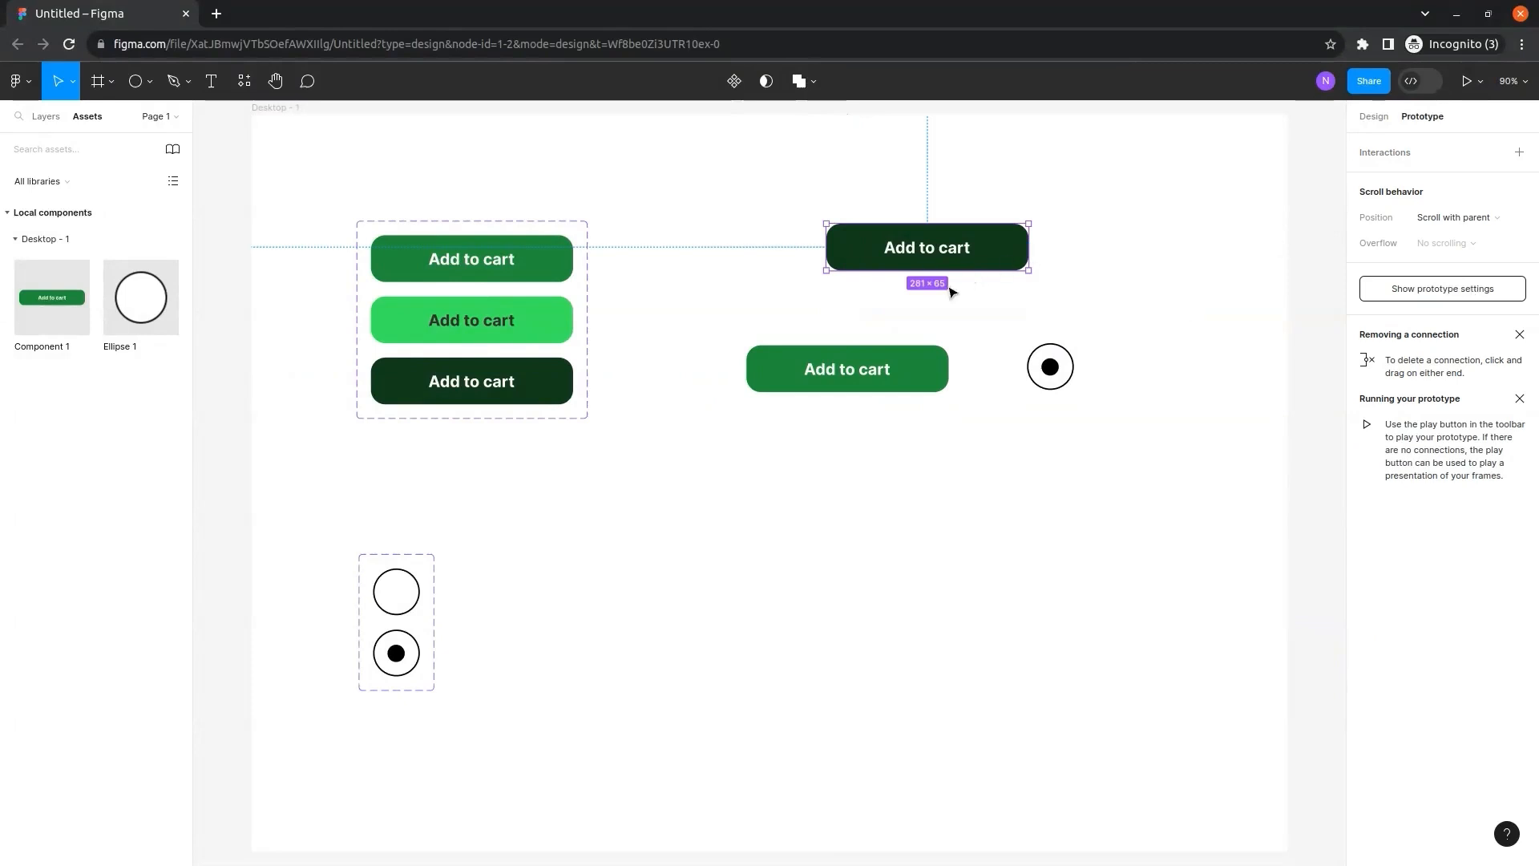
click(1372, 117)
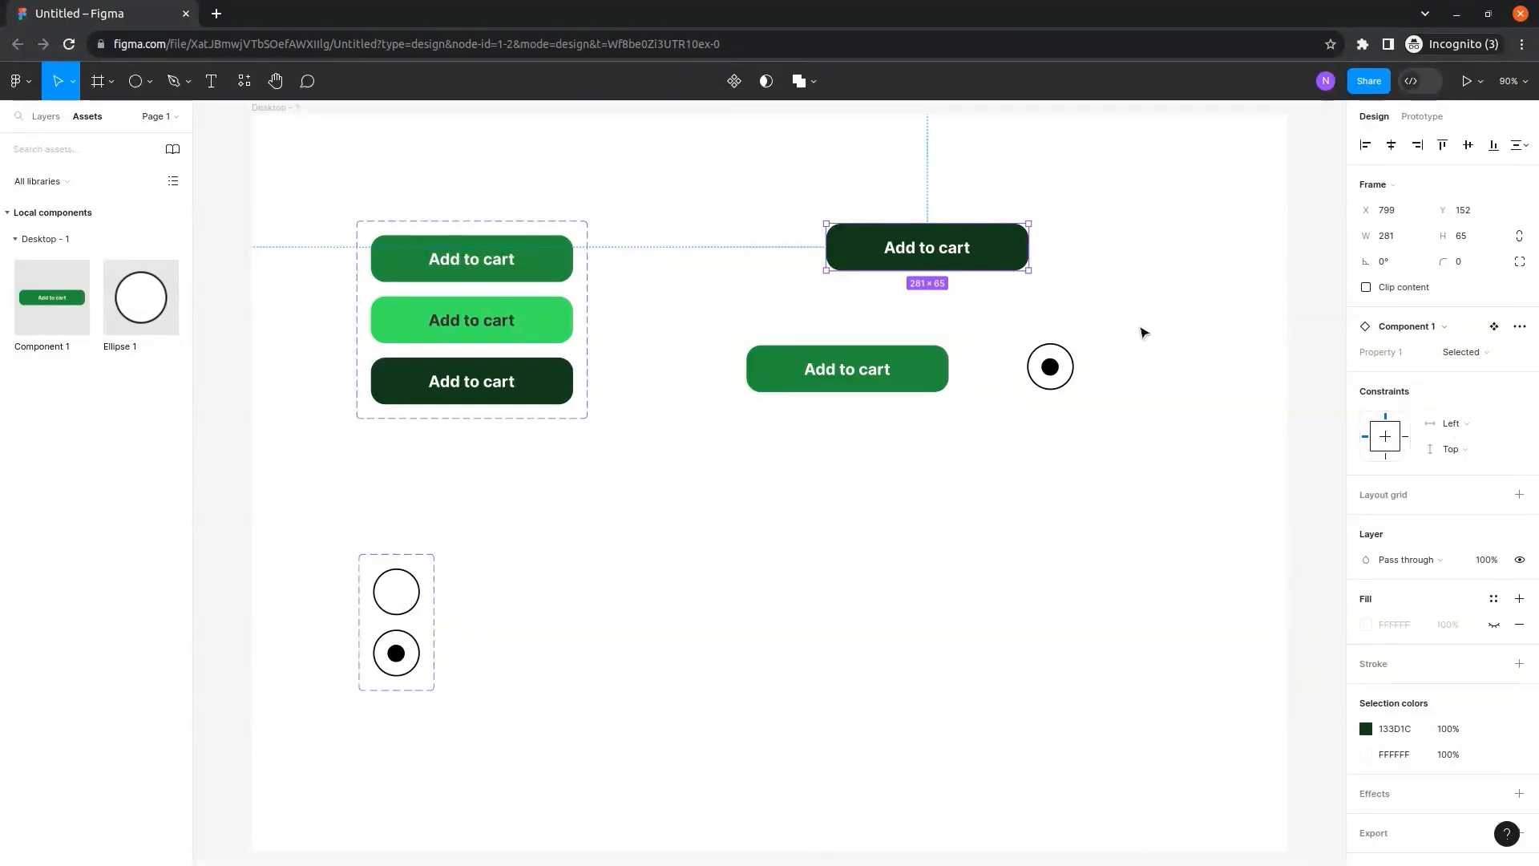
click(1482, 354)
click(1418, 313)
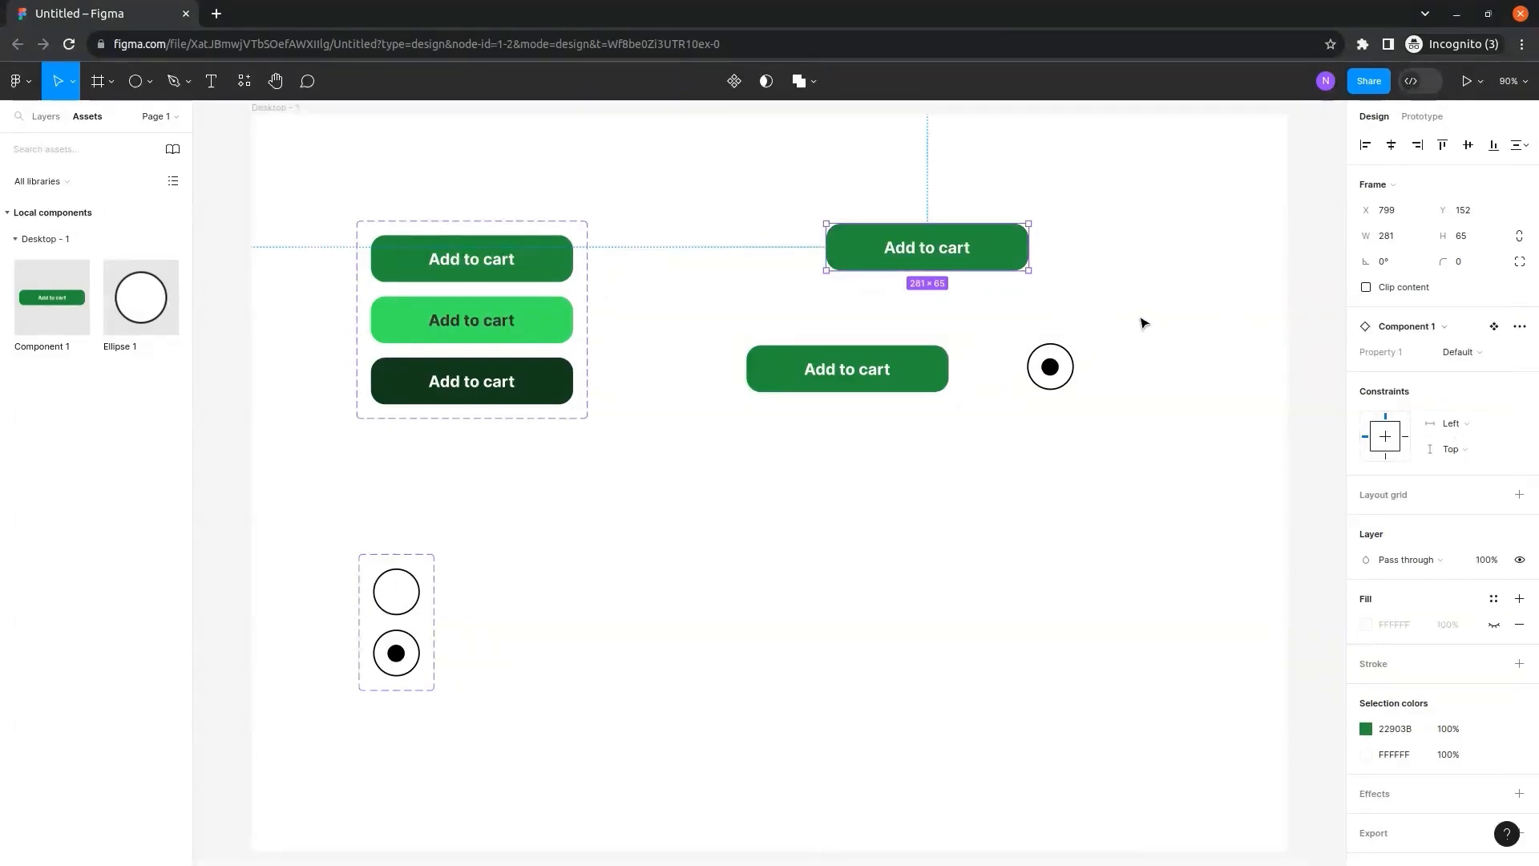
click(1141, 320)
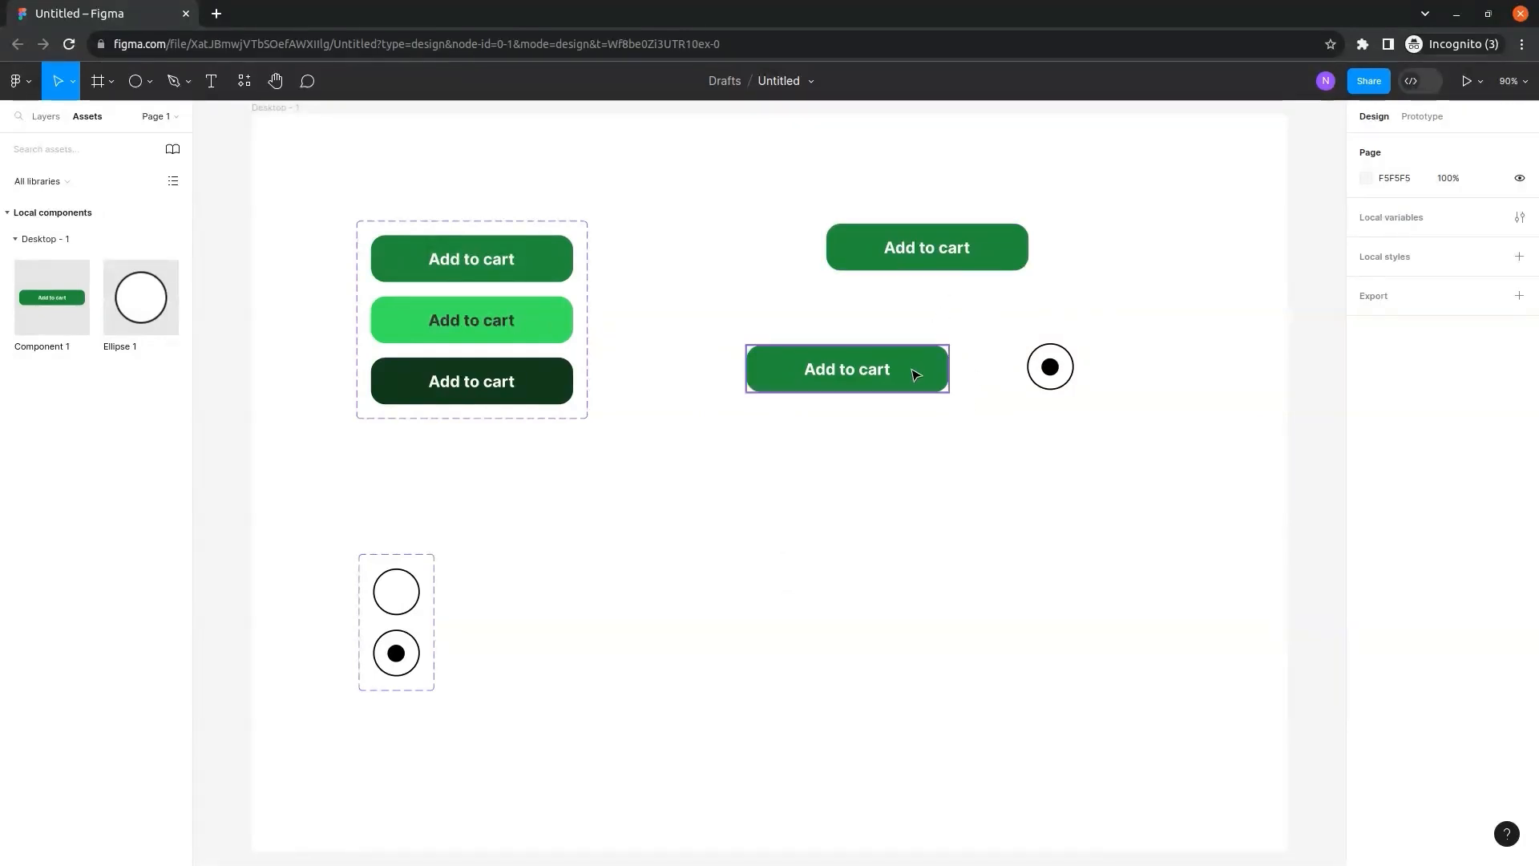
Preview the prototype, test the click interaction on the lower placed button, and close the preview.
click(1470, 86)
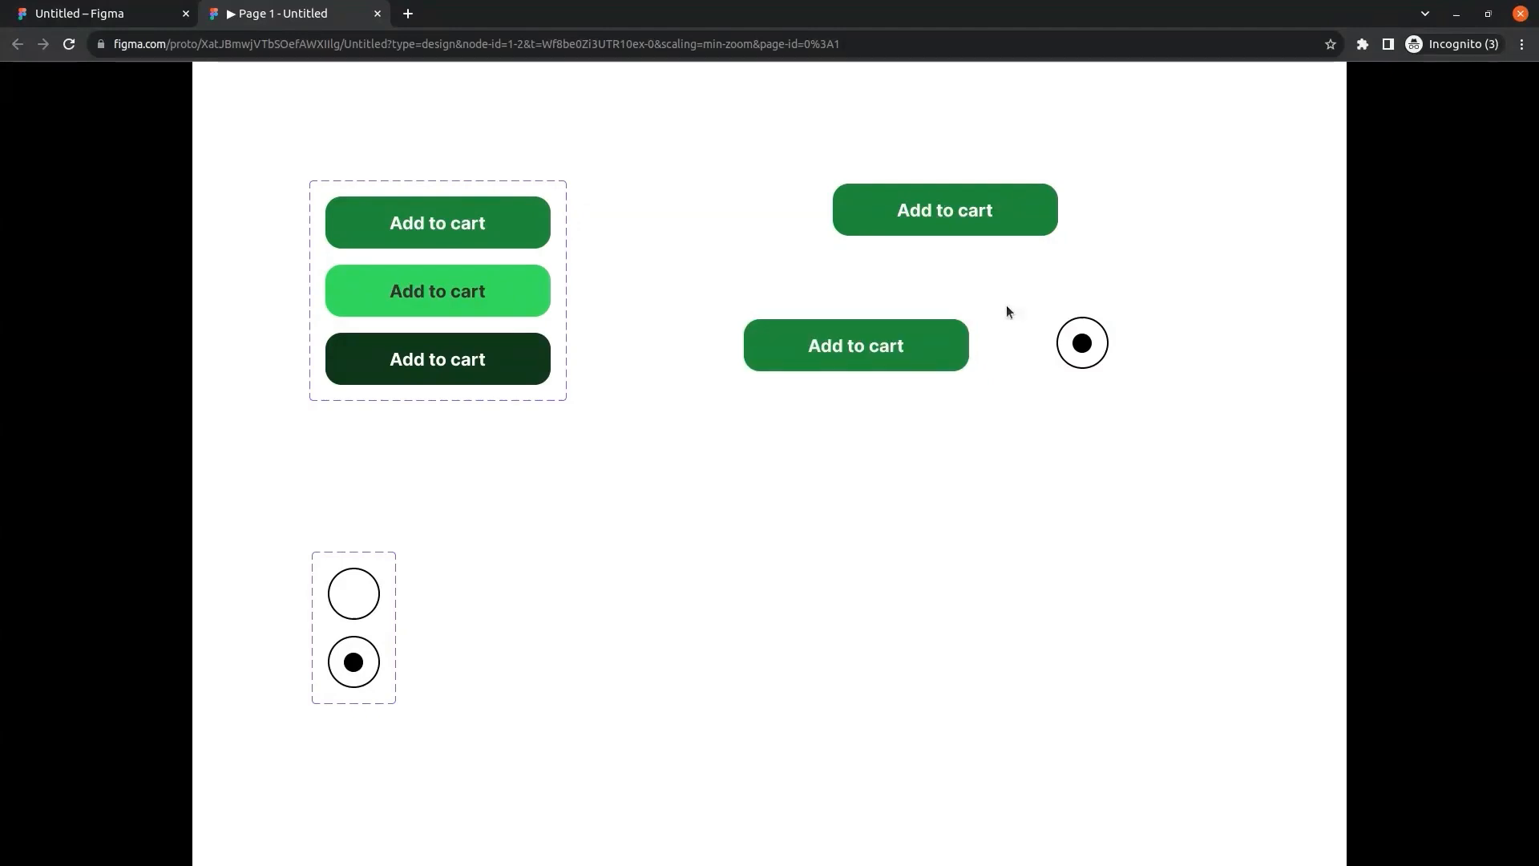
click(925, 346)
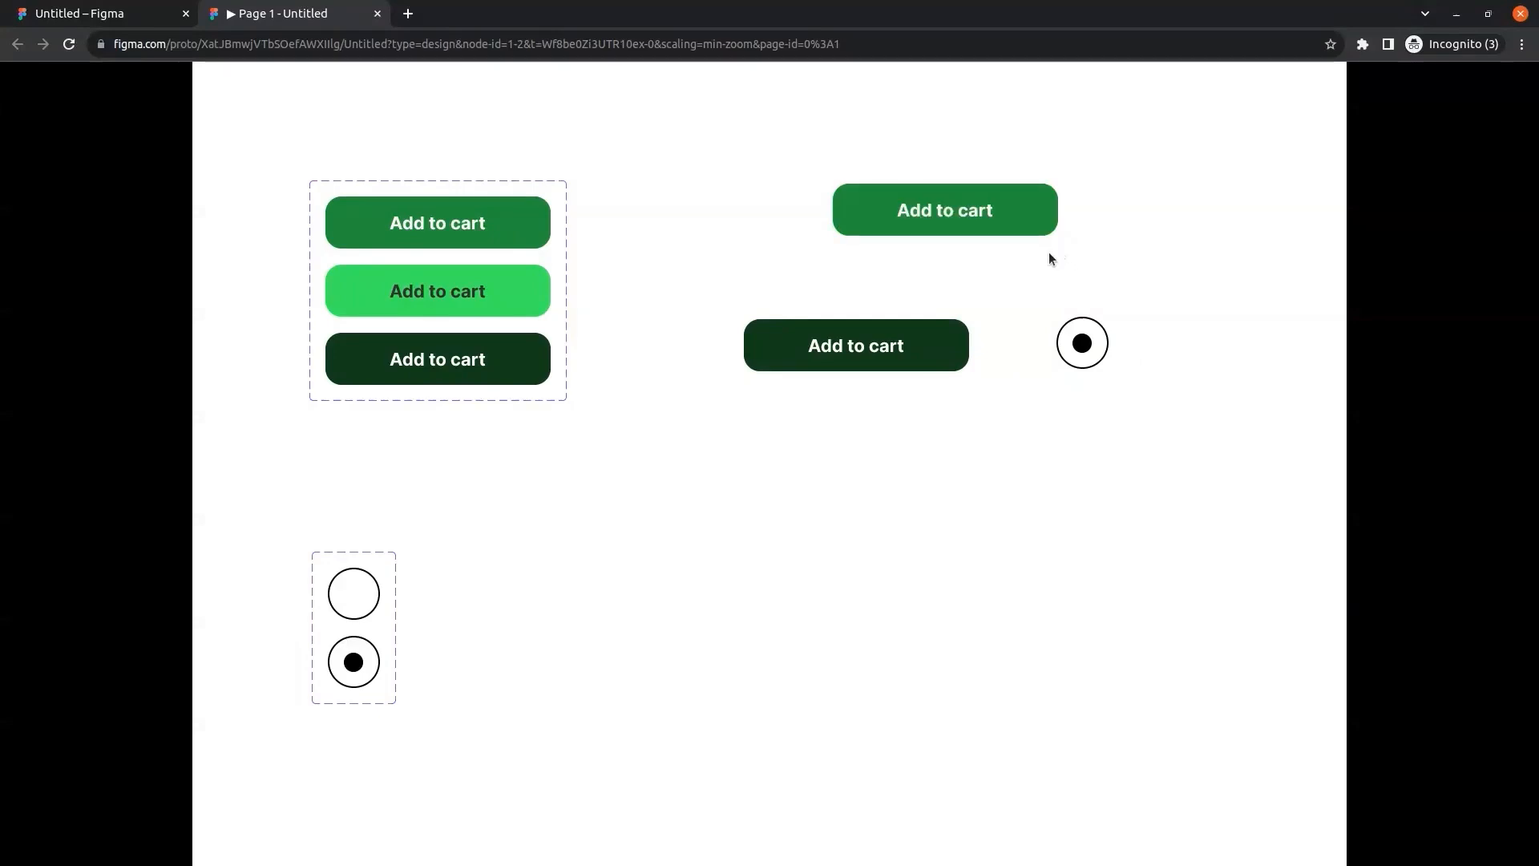
click(378, 14)
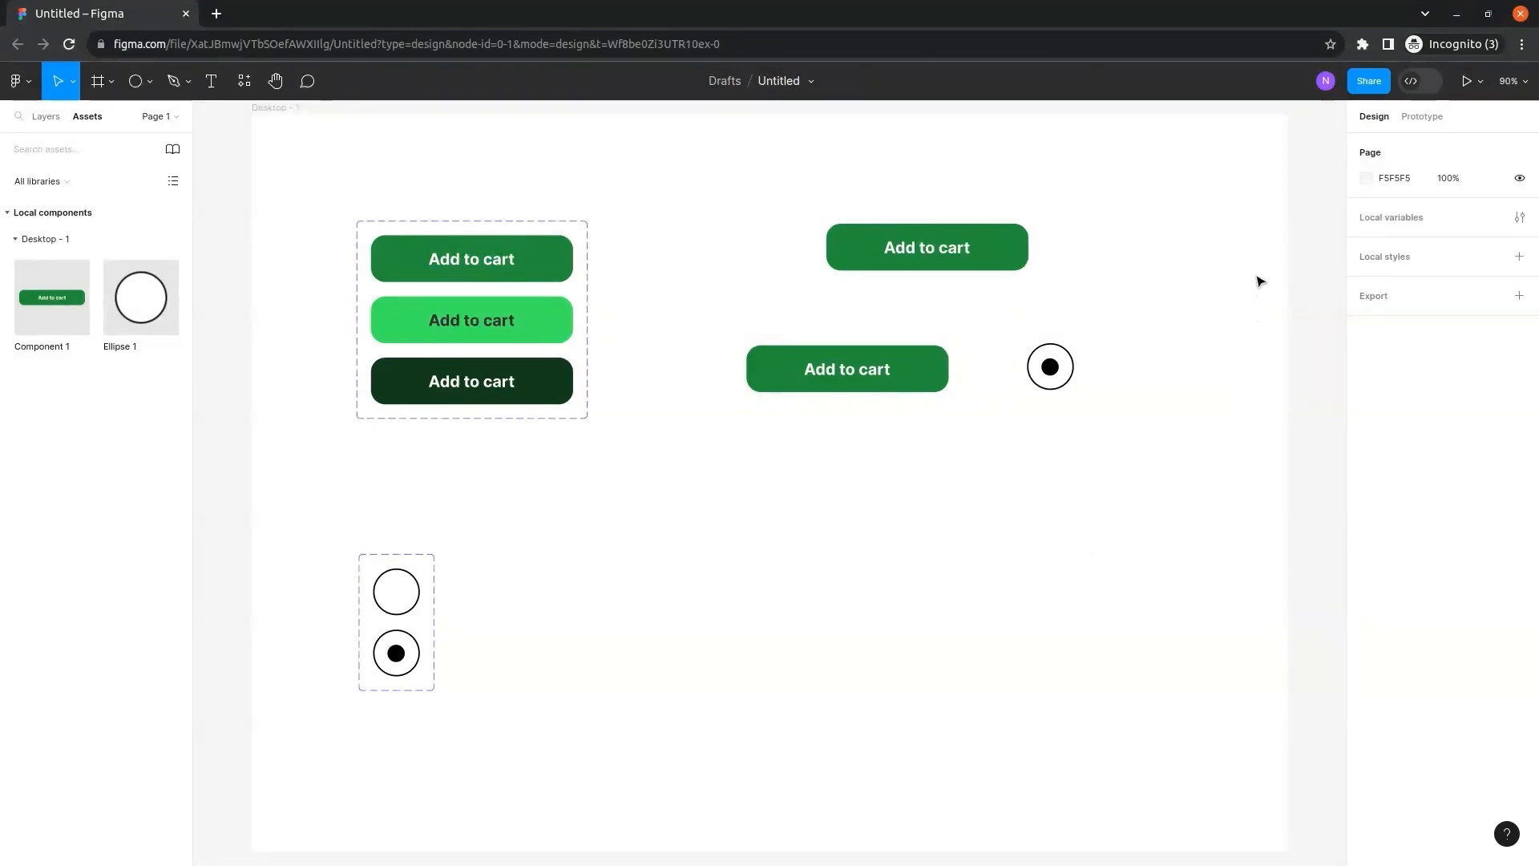
Add a prototype interaction from the radio button's Default variant to Selected, triggered on click with an instant change.
click(1435, 117)
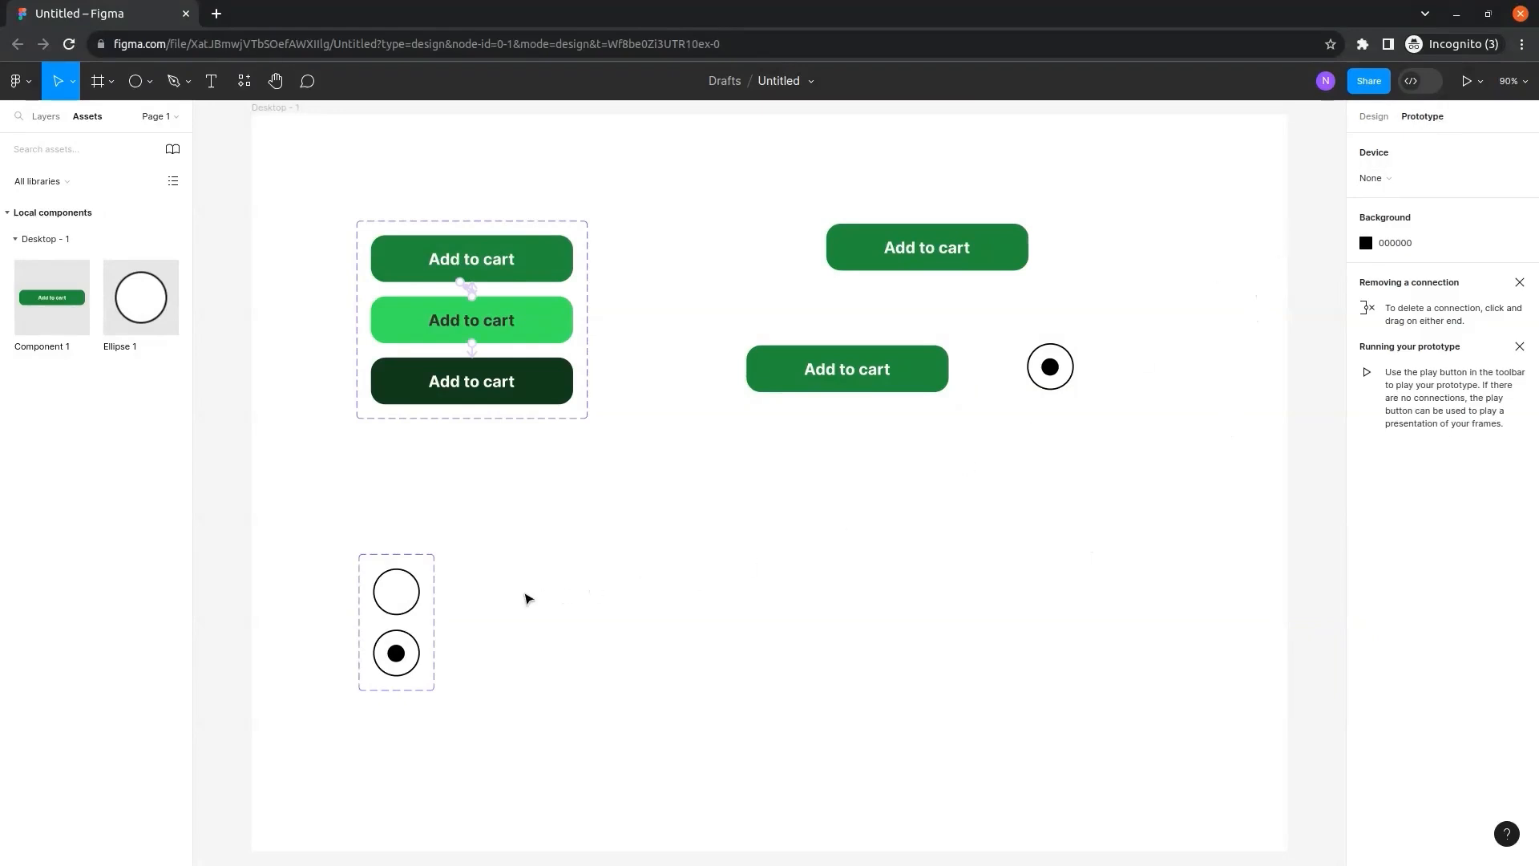
click(433, 598)
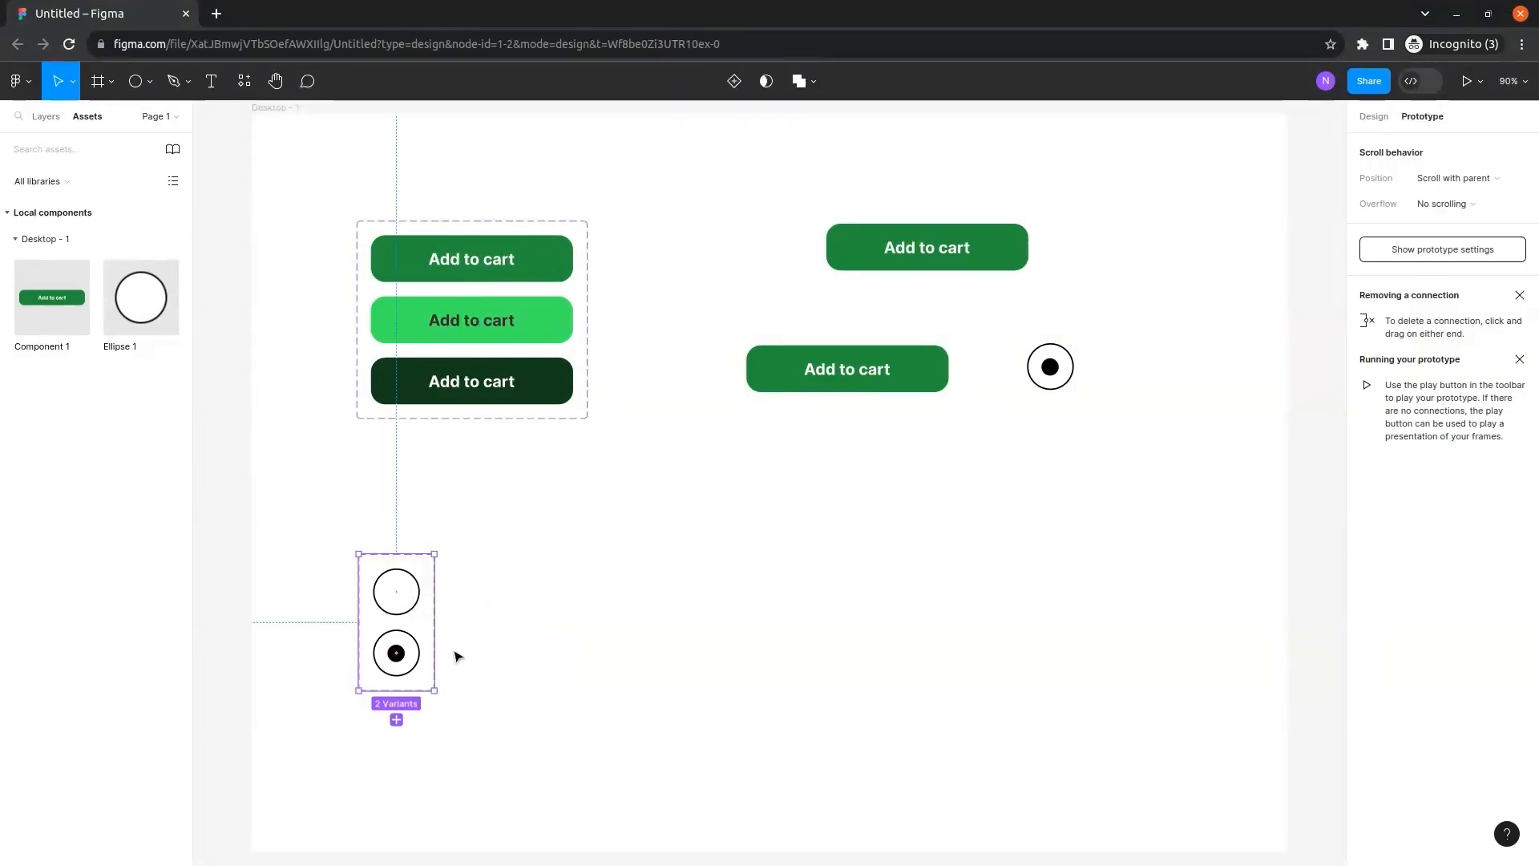
click(418, 594)
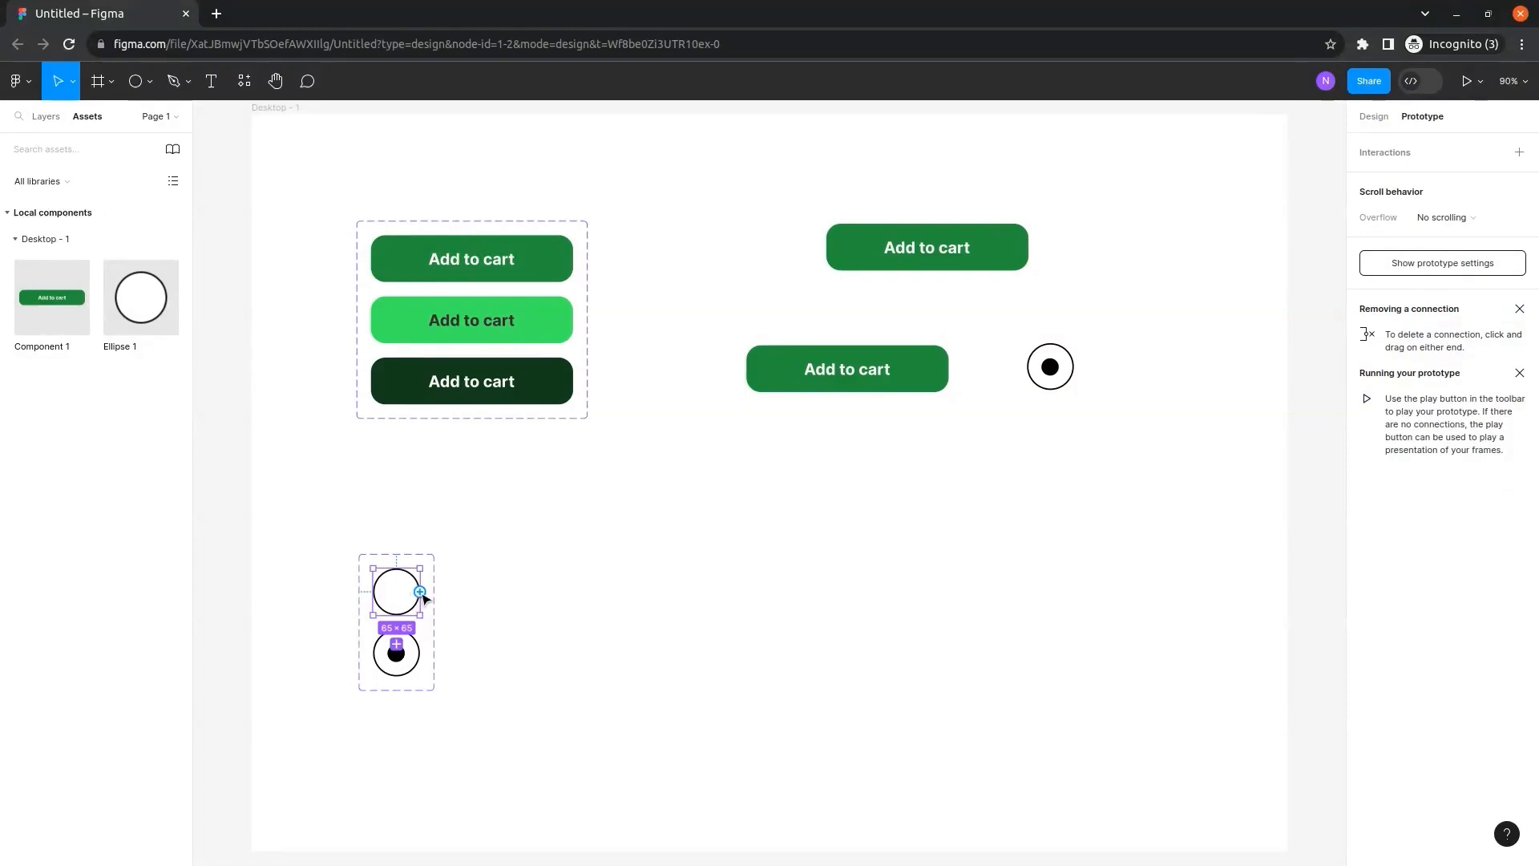
drag(420, 592, 401, 653)
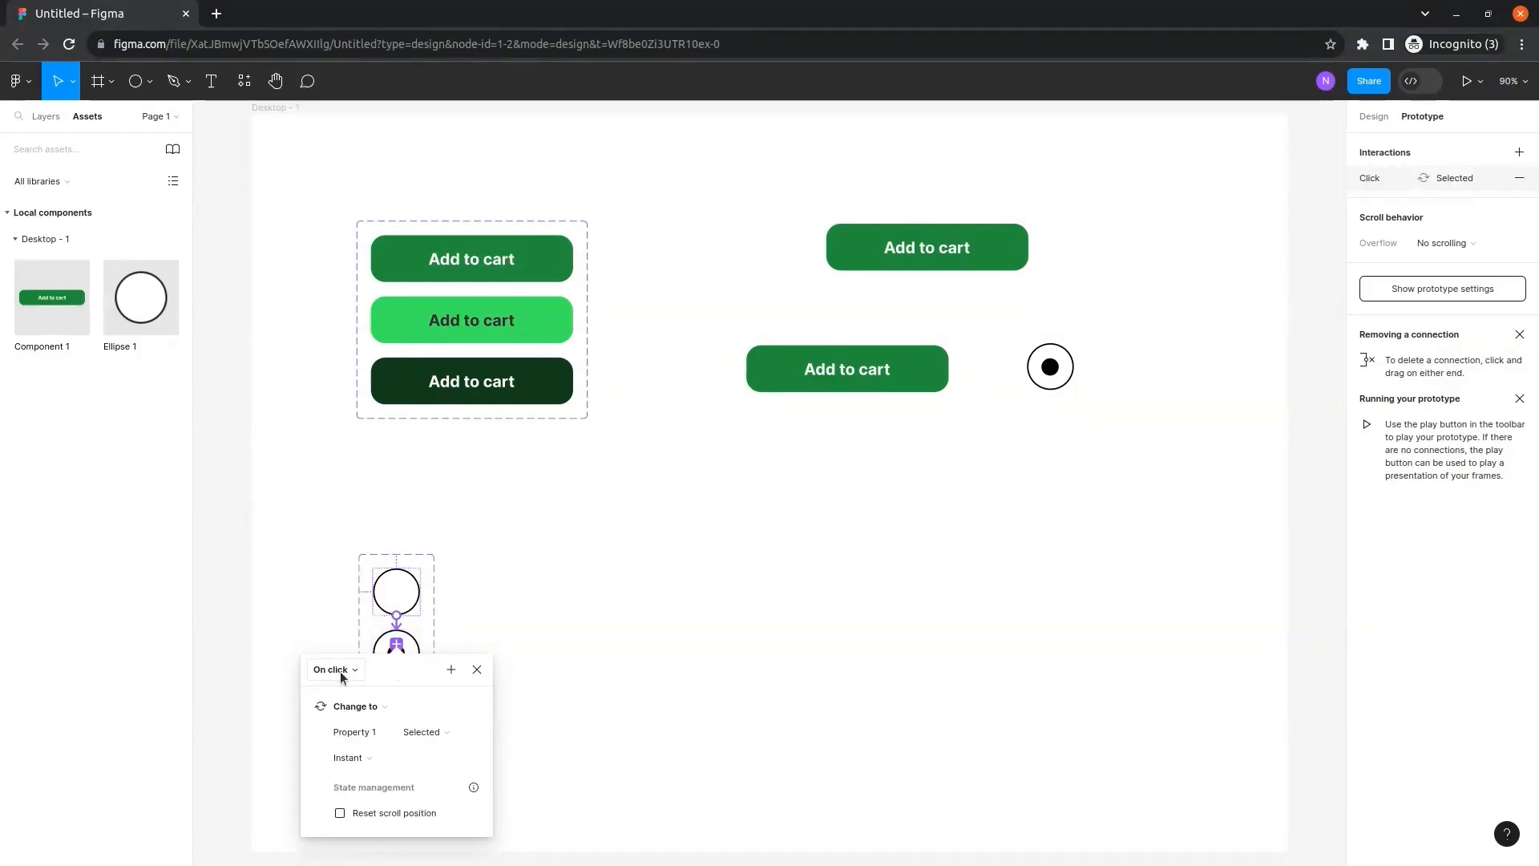
click(440, 739)
click(453, 733)
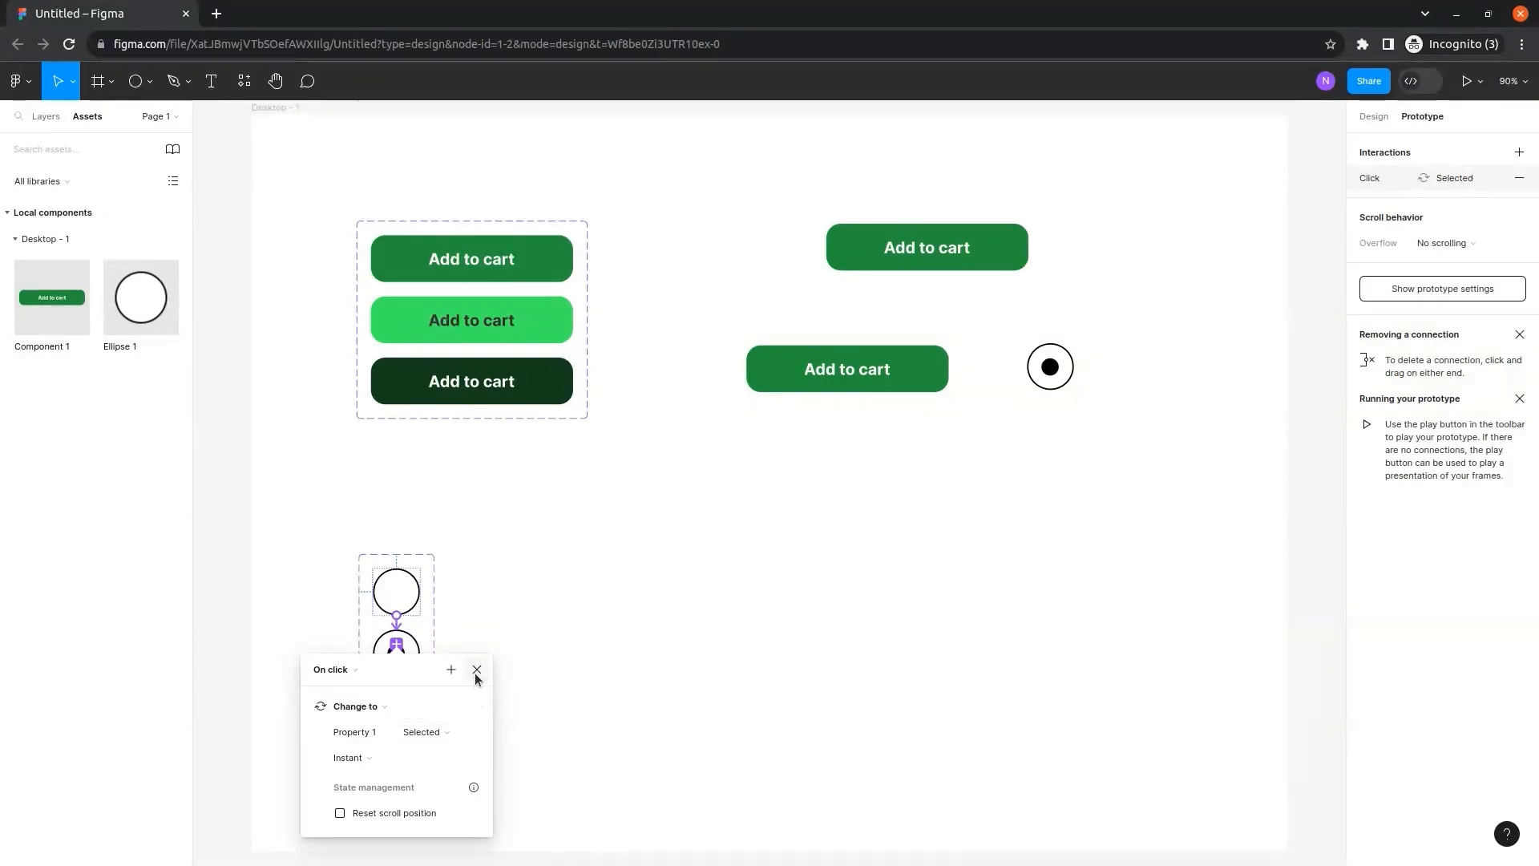
click(476, 670)
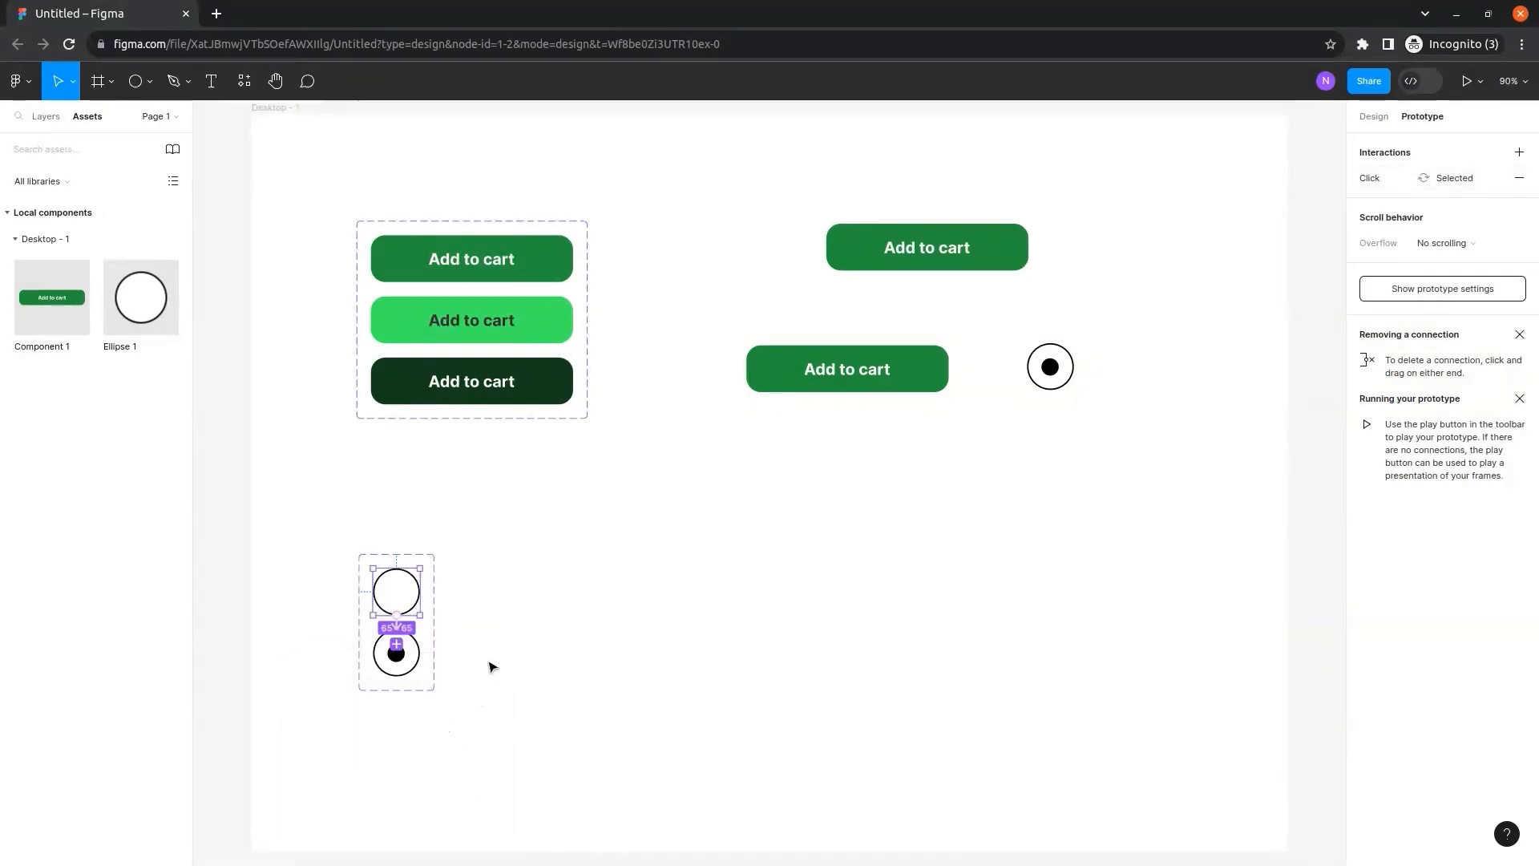
Add a prototype interaction from the radio button's Selected variant back to Default, triggered on click with an instant change.
click(409, 669)
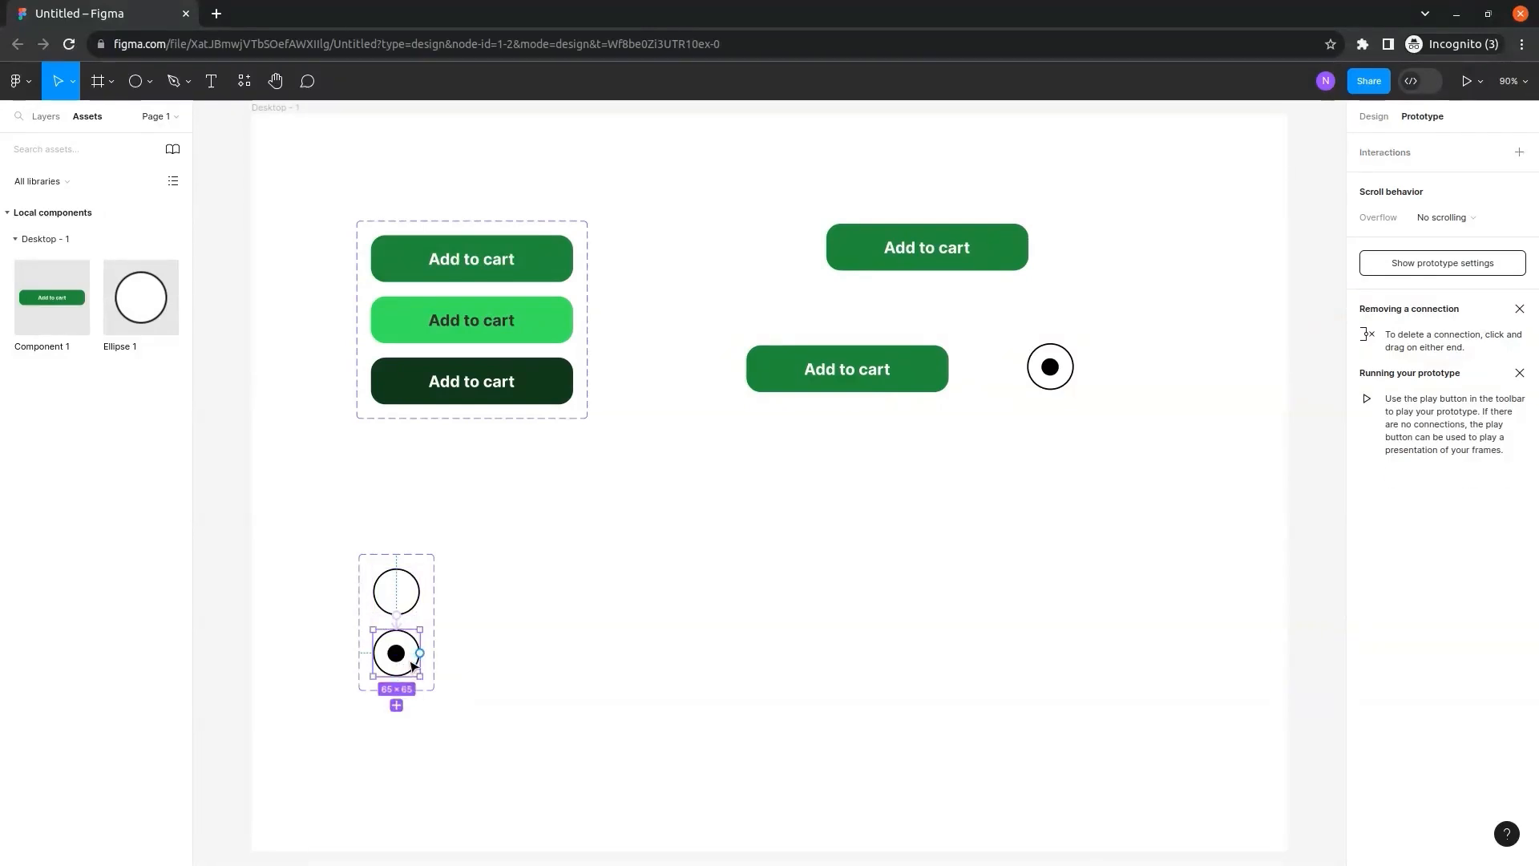
drag(420, 653, 401, 598)
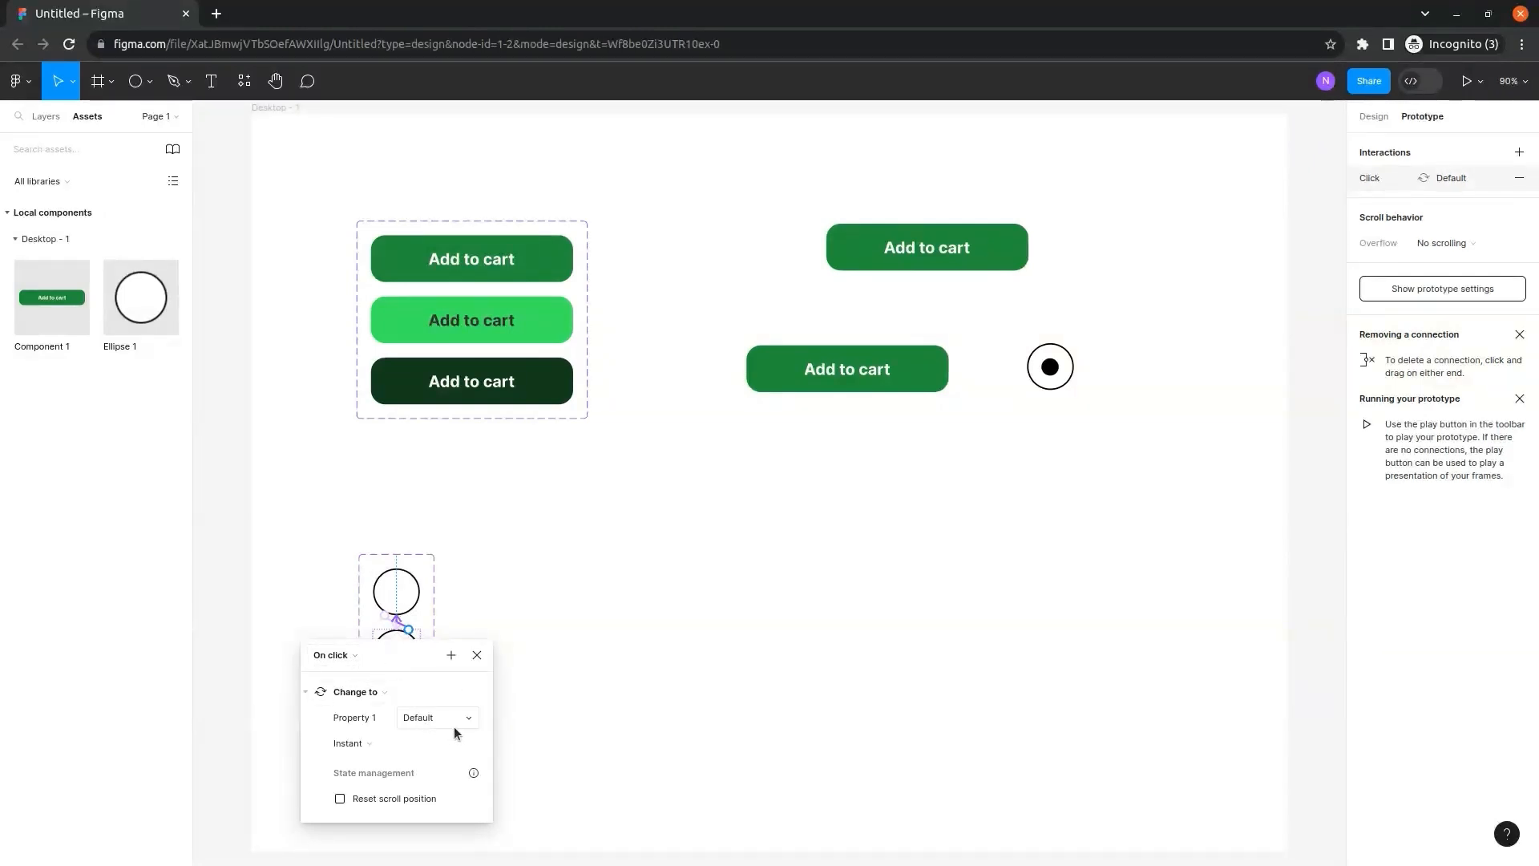
click(519, 702)
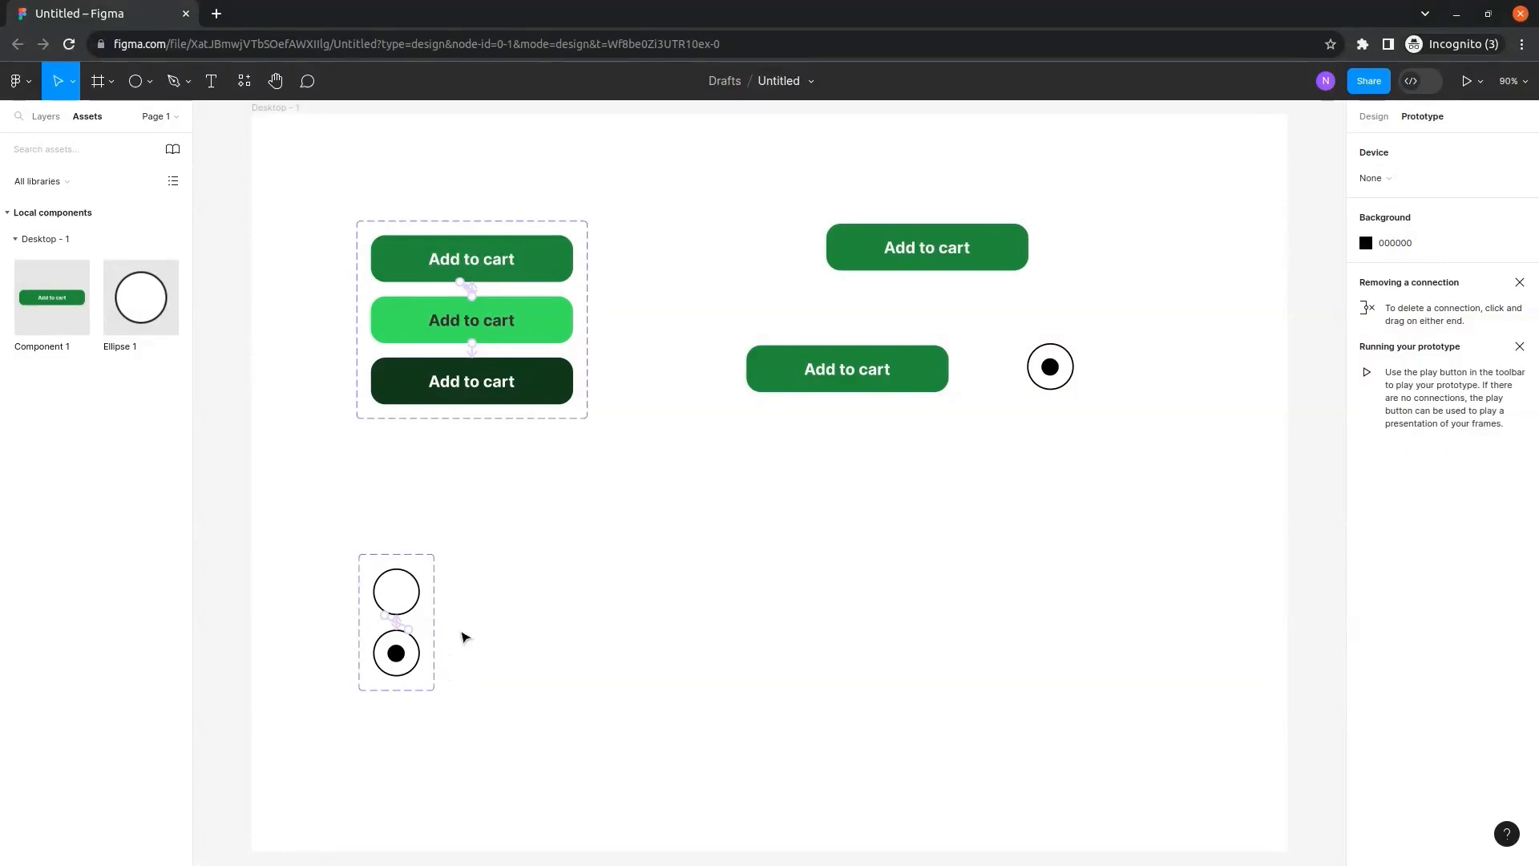
Place a Default instance of the circle component beside its variant set and test toggling it in the prototype preview.
drag(165, 271, 694, 605)
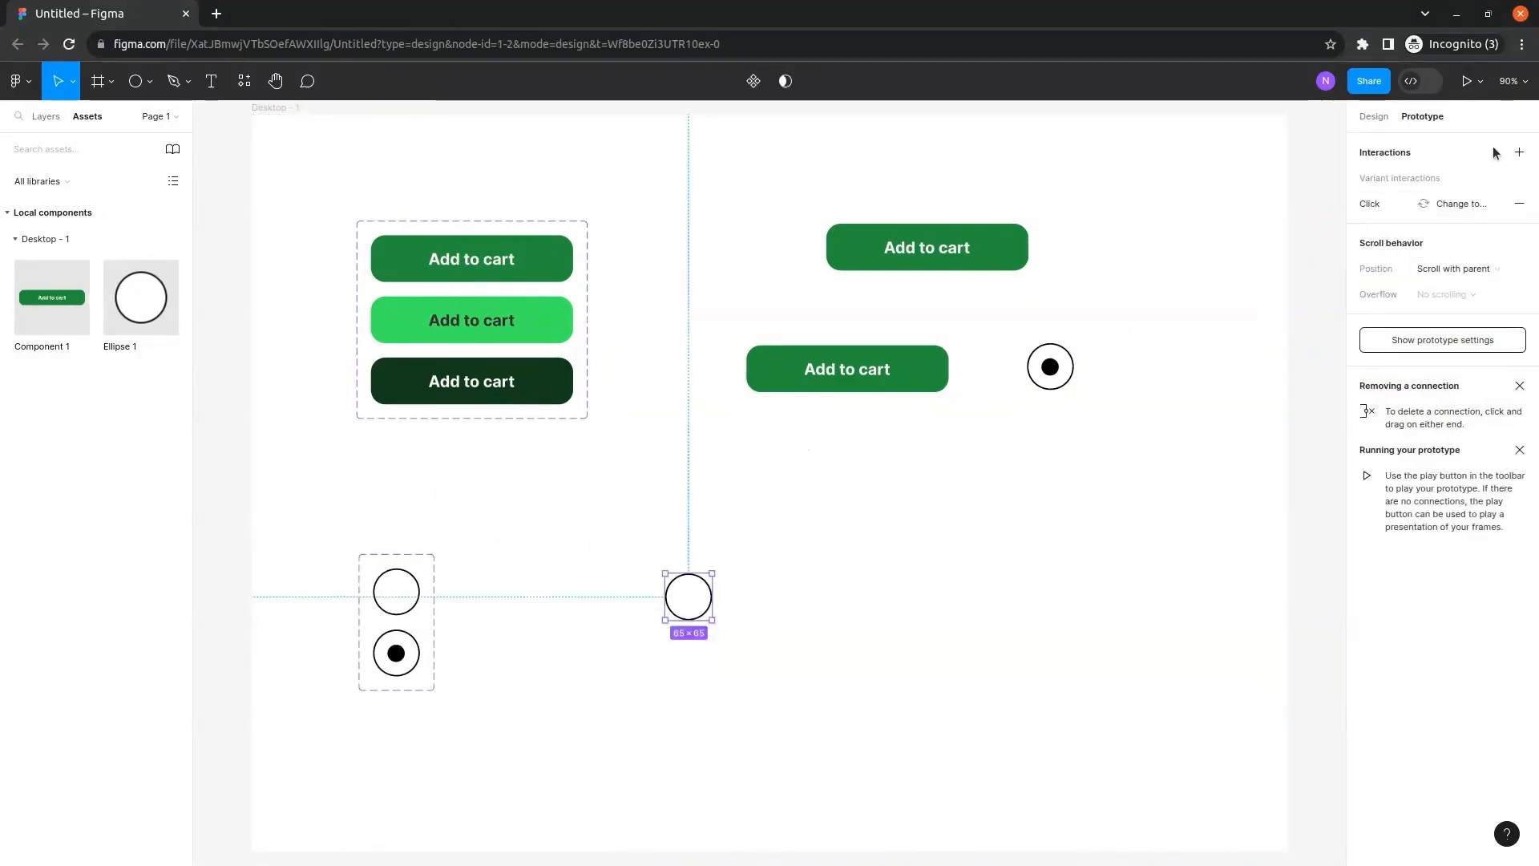
click(1468, 92)
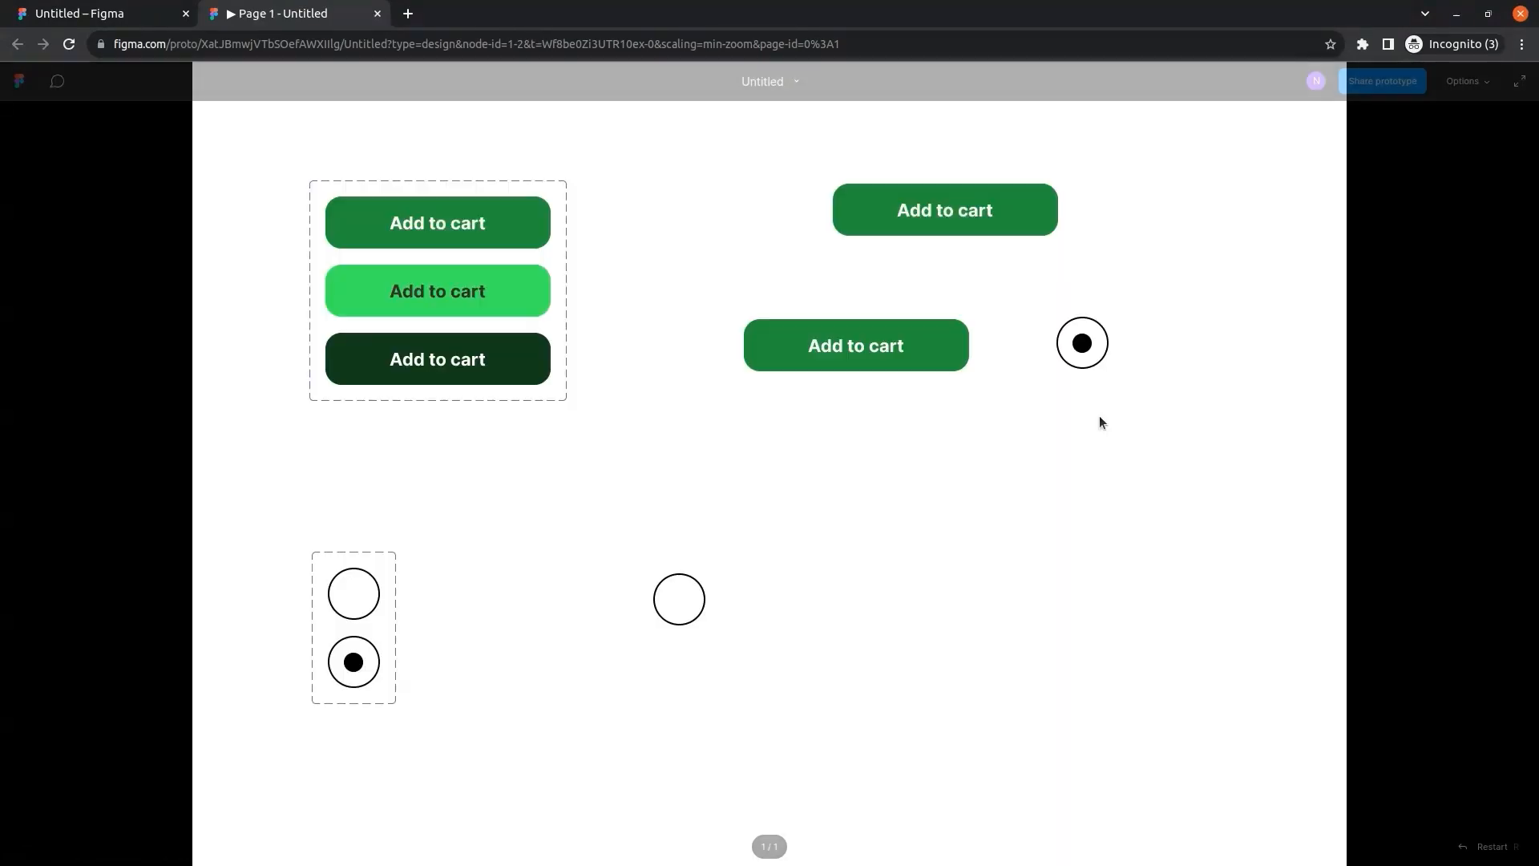
click(680, 601)
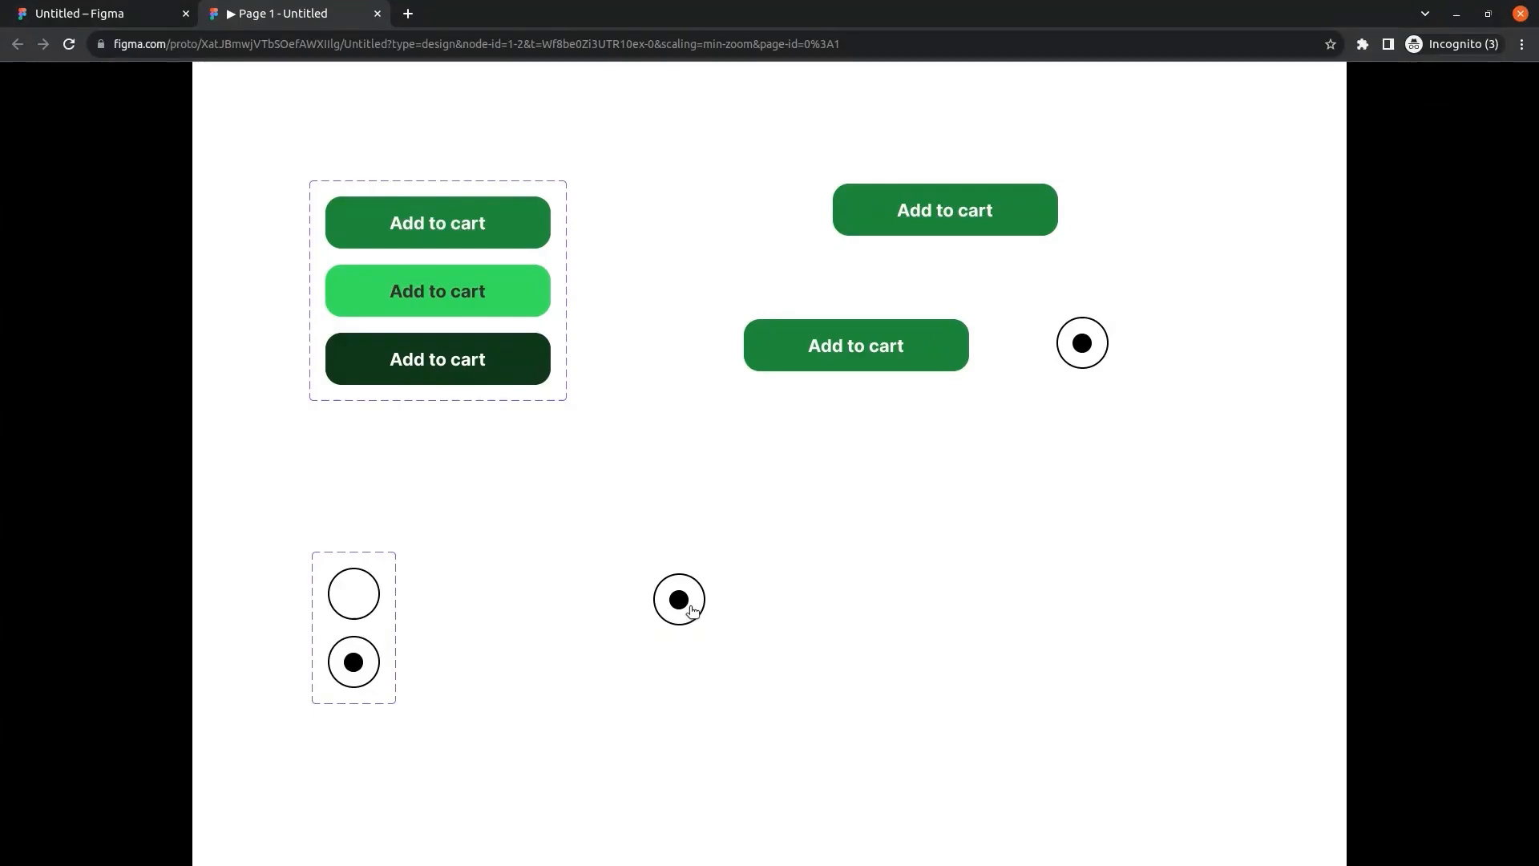
click(692, 611)
click(697, 611)
click(698, 611)
click(698, 611)
click(698, 610)
Test toggling the other radio button instance, next to the lower Add to cart button, in the preview.
click(1089, 344)
click(1095, 344)
click(1097, 345)
click(1096, 345)
click(1097, 345)
click(1097, 344)
click(1097, 344)
click(1097, 344)
click(1097, 345)
click(1096, 345)
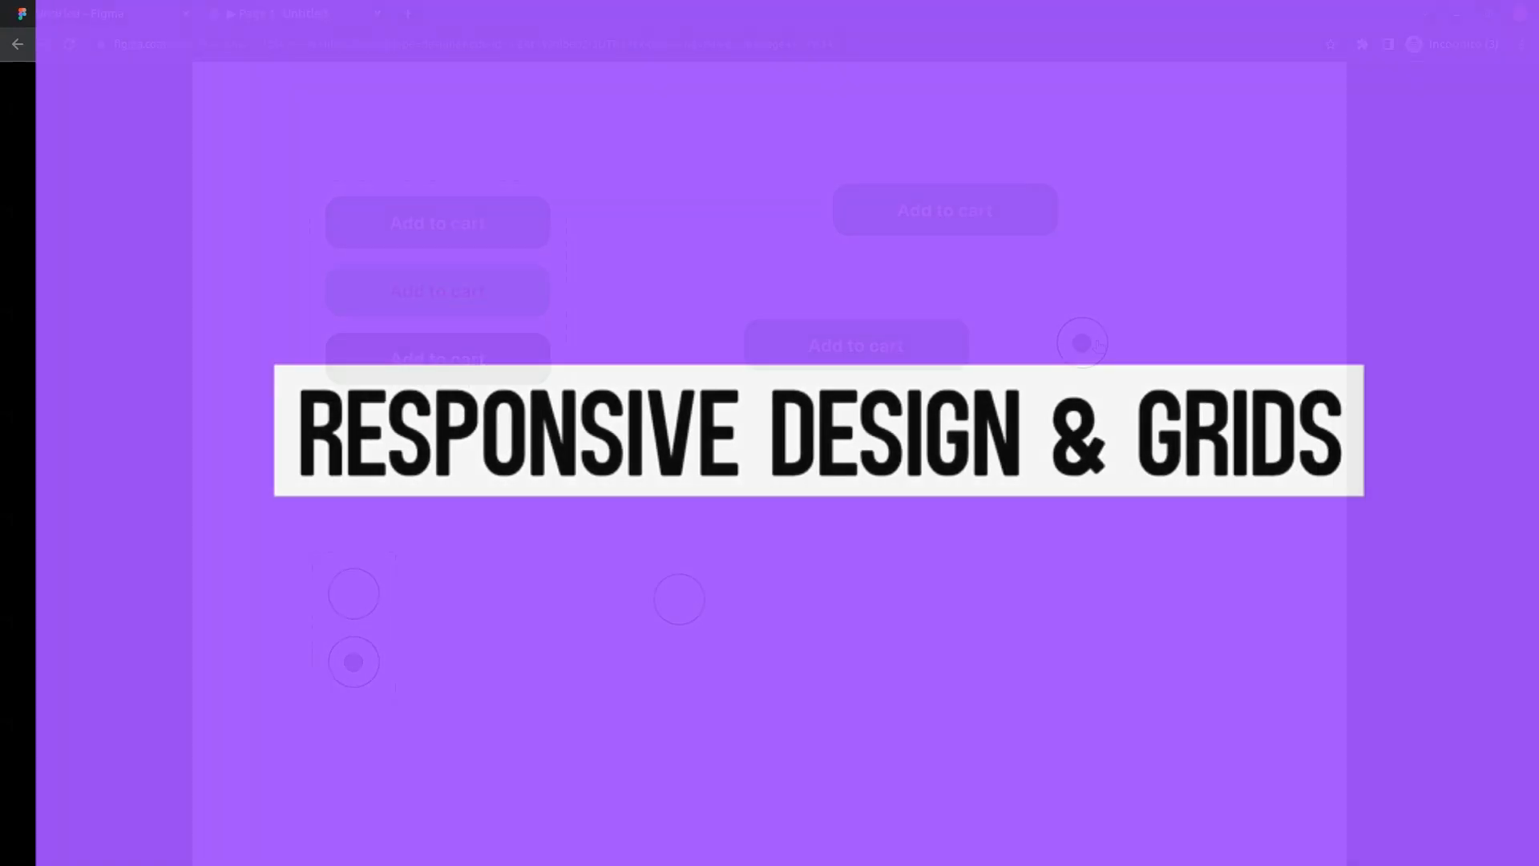
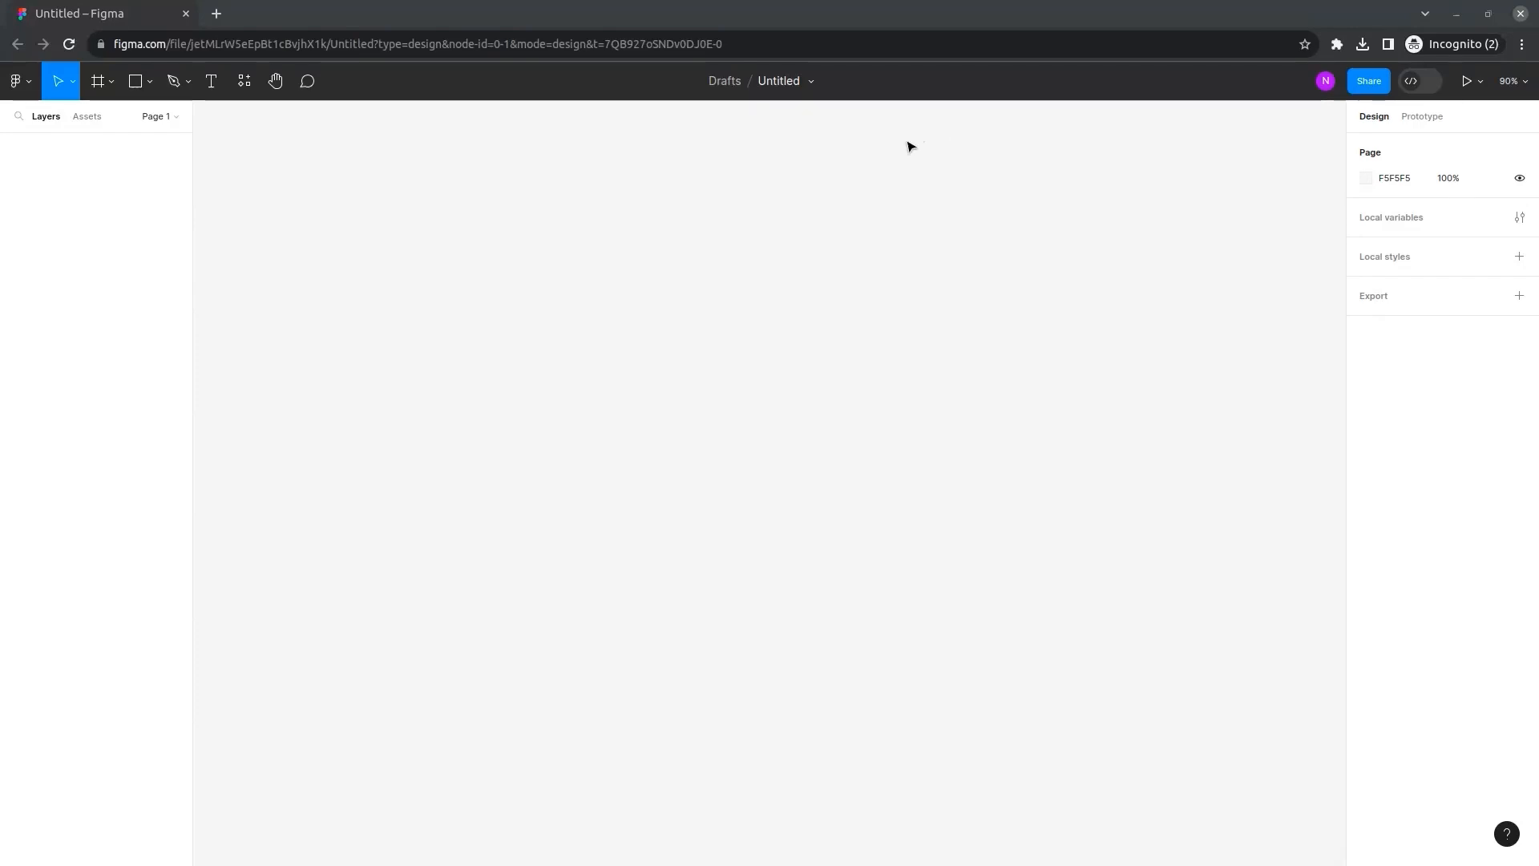
Create a 1440 × 1024 Desktop frame in the empty file and add a layout grid to it.
click(98, 92)
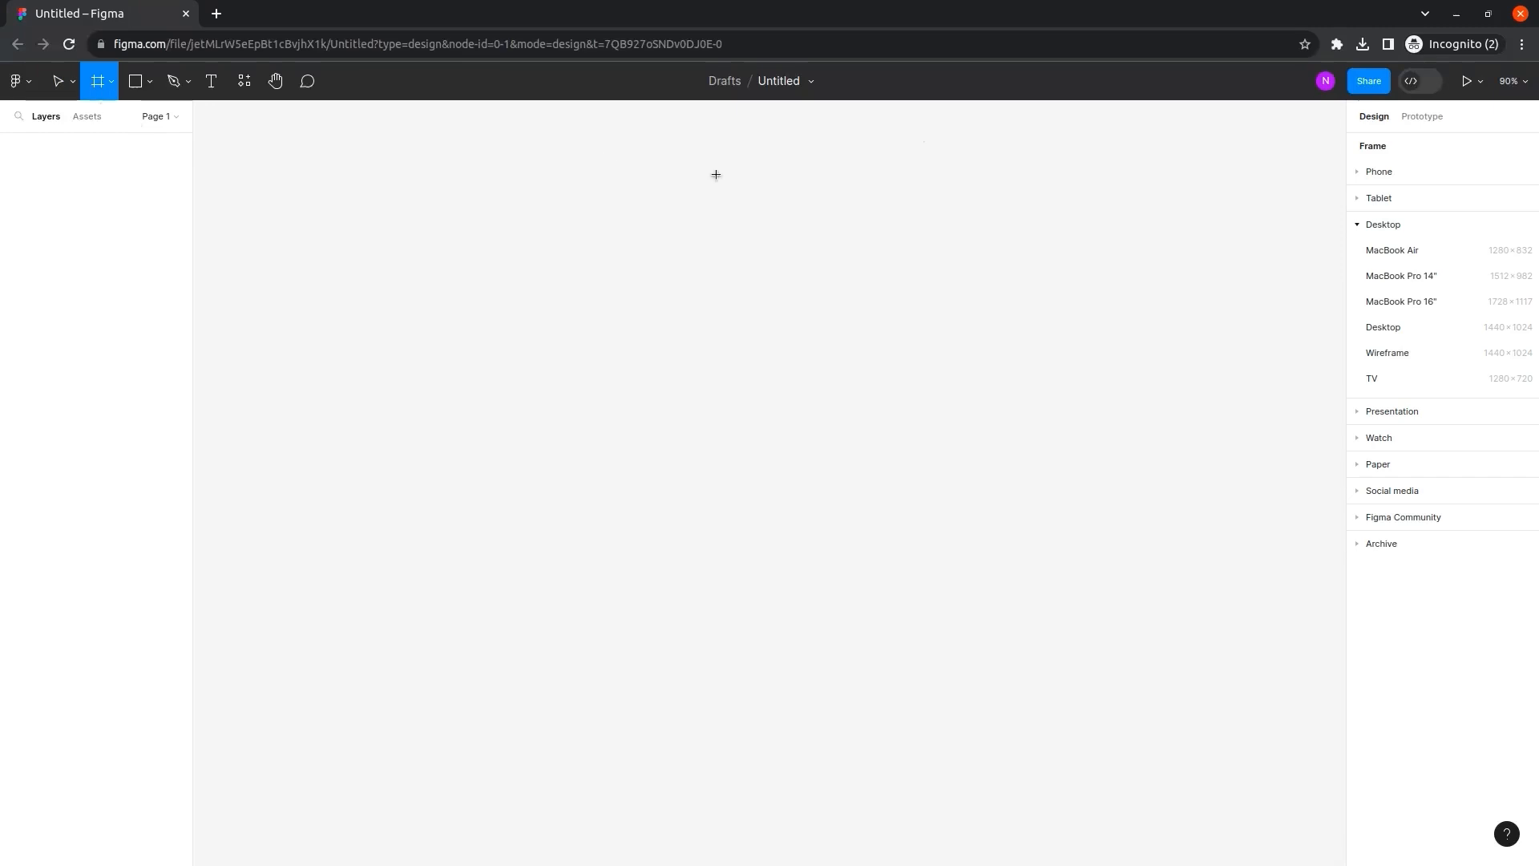
click(1422, 327)
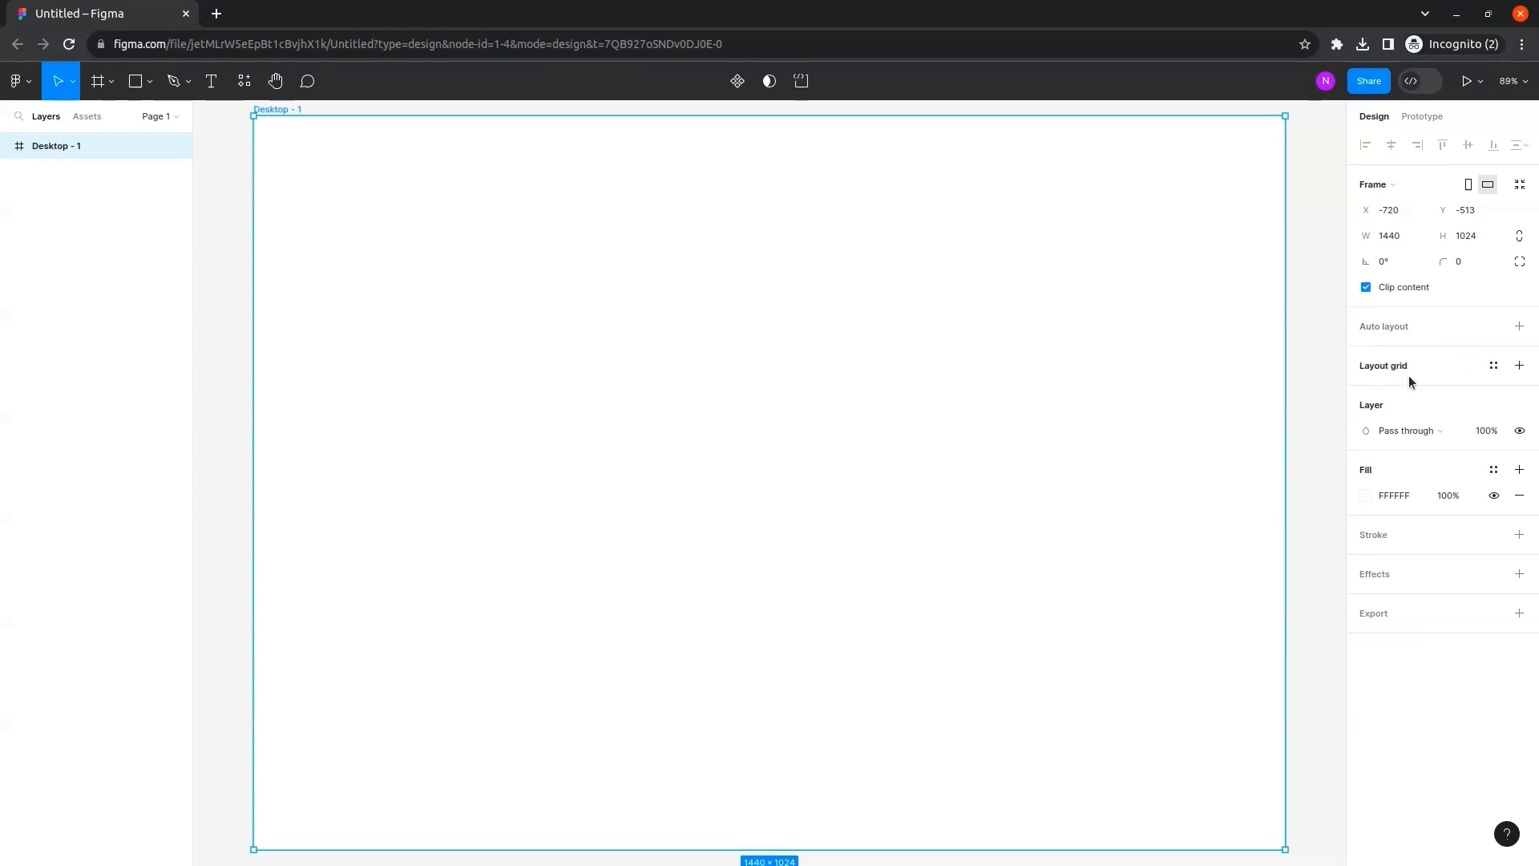
click(1519, 367)
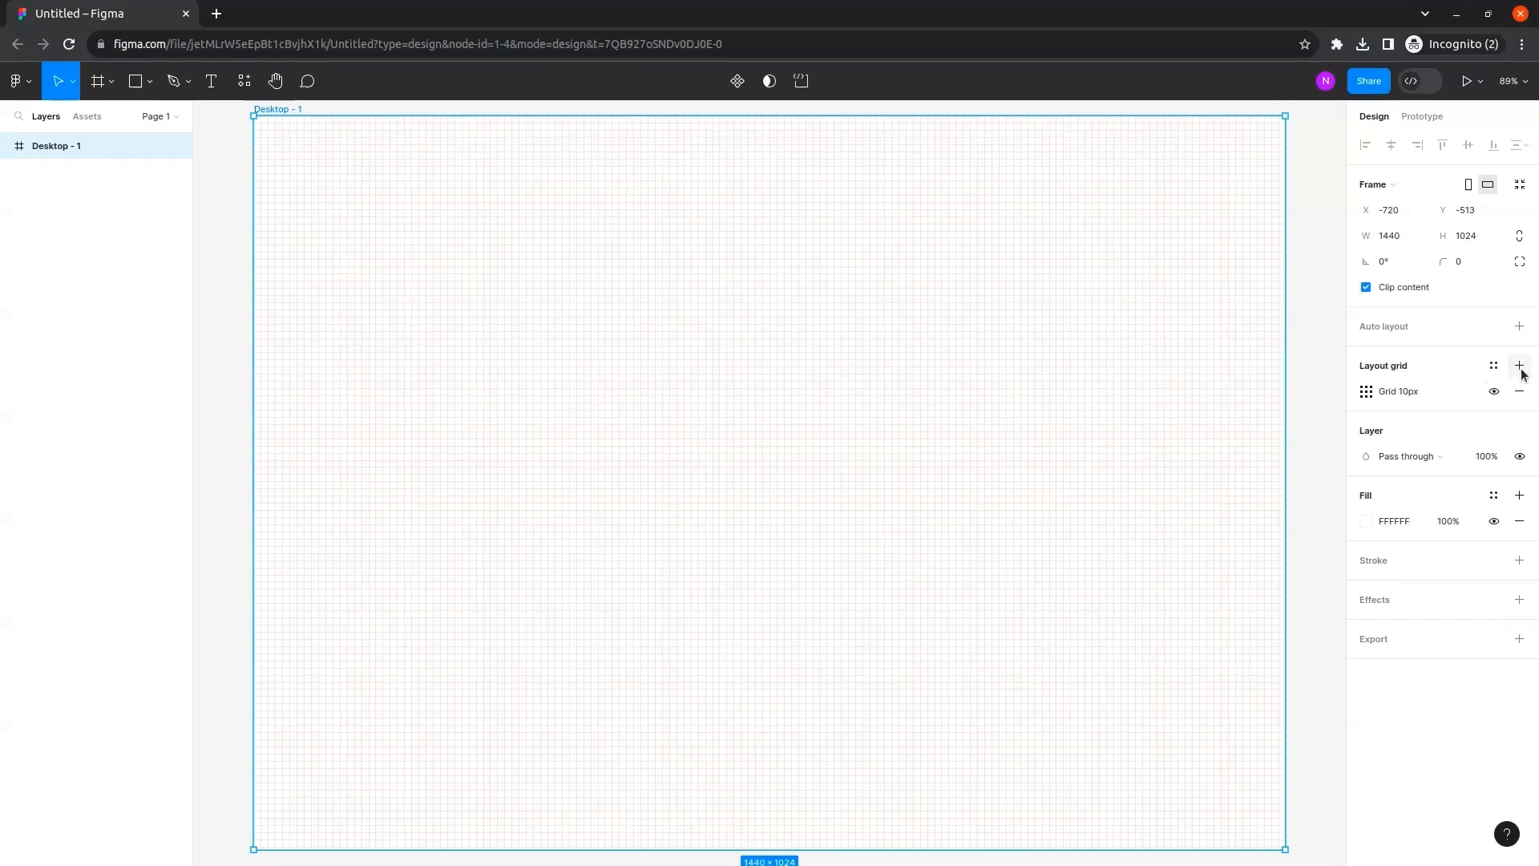
Change the frame's layout grid type to Columns and set the column count to 12.
click(1367, 392)
click(1200, 395)
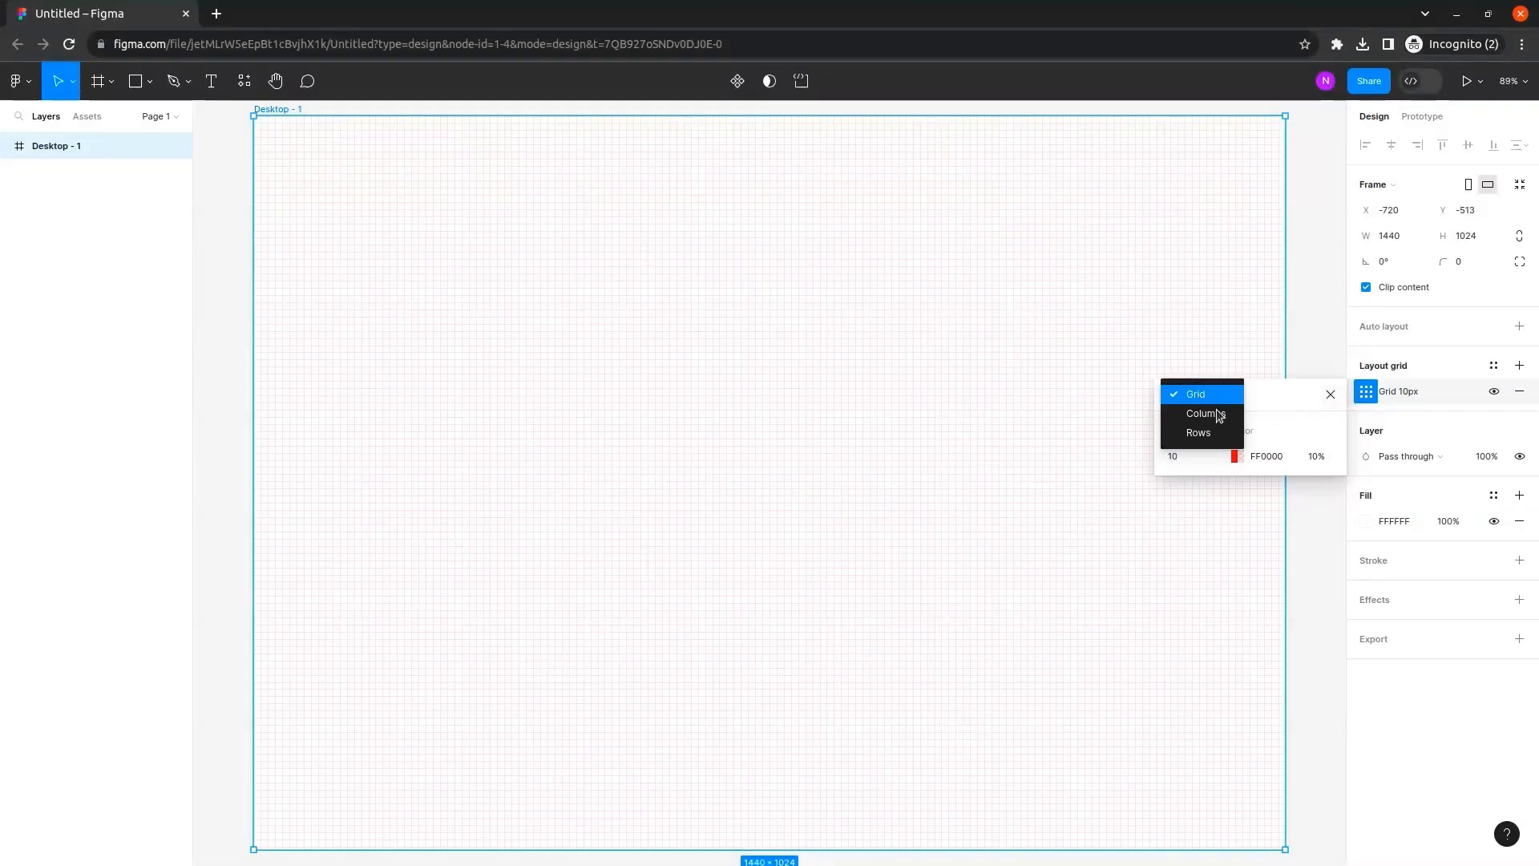
click(1220, 412)
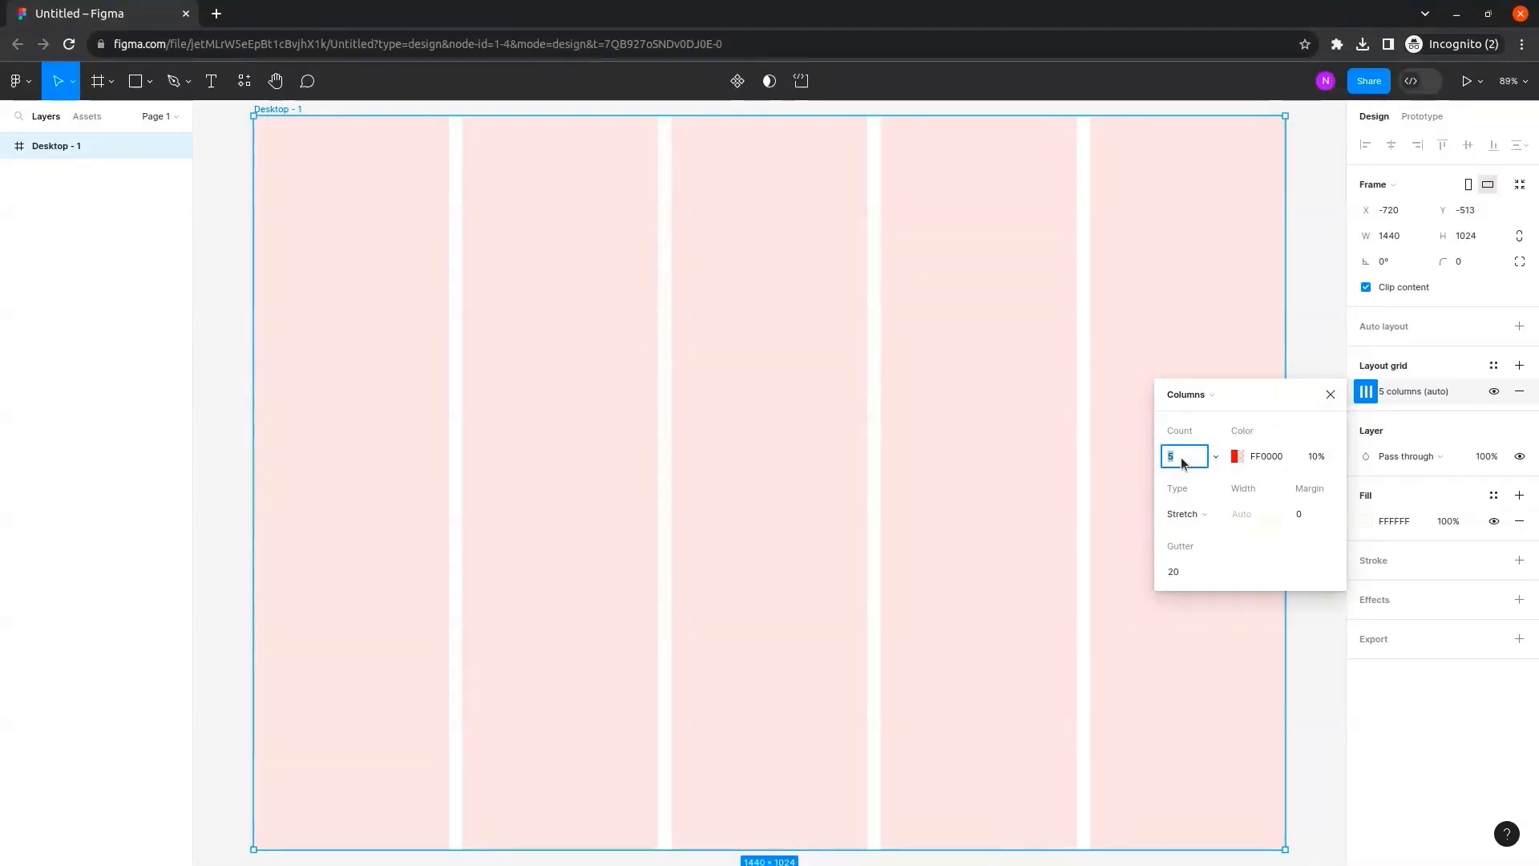
text(12)
key(Return)
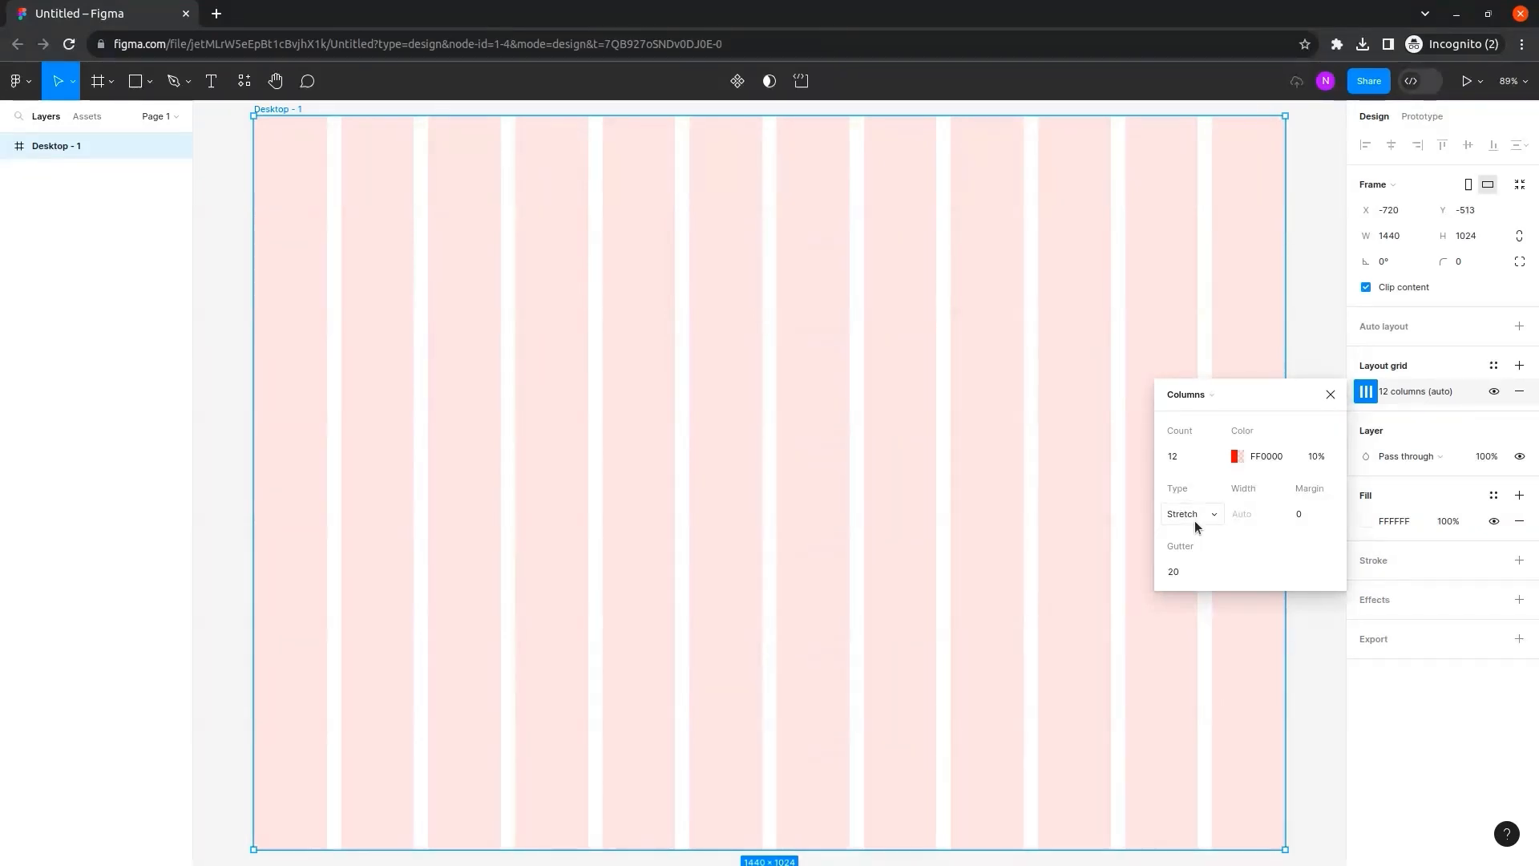
Set the column grid's margin to 70.
click(1313, 521)
text(70)
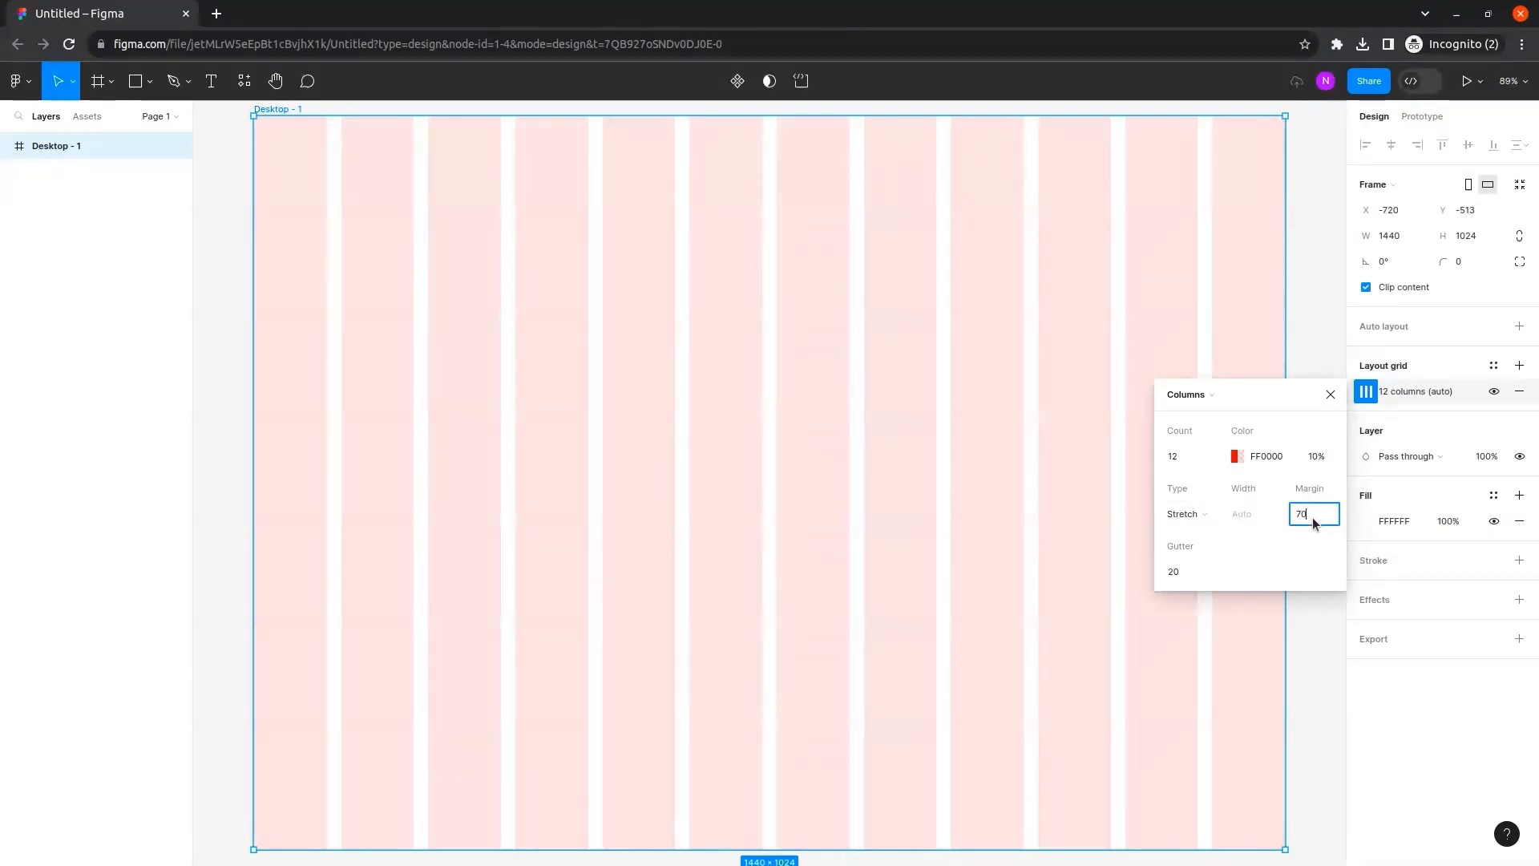
key(Return)
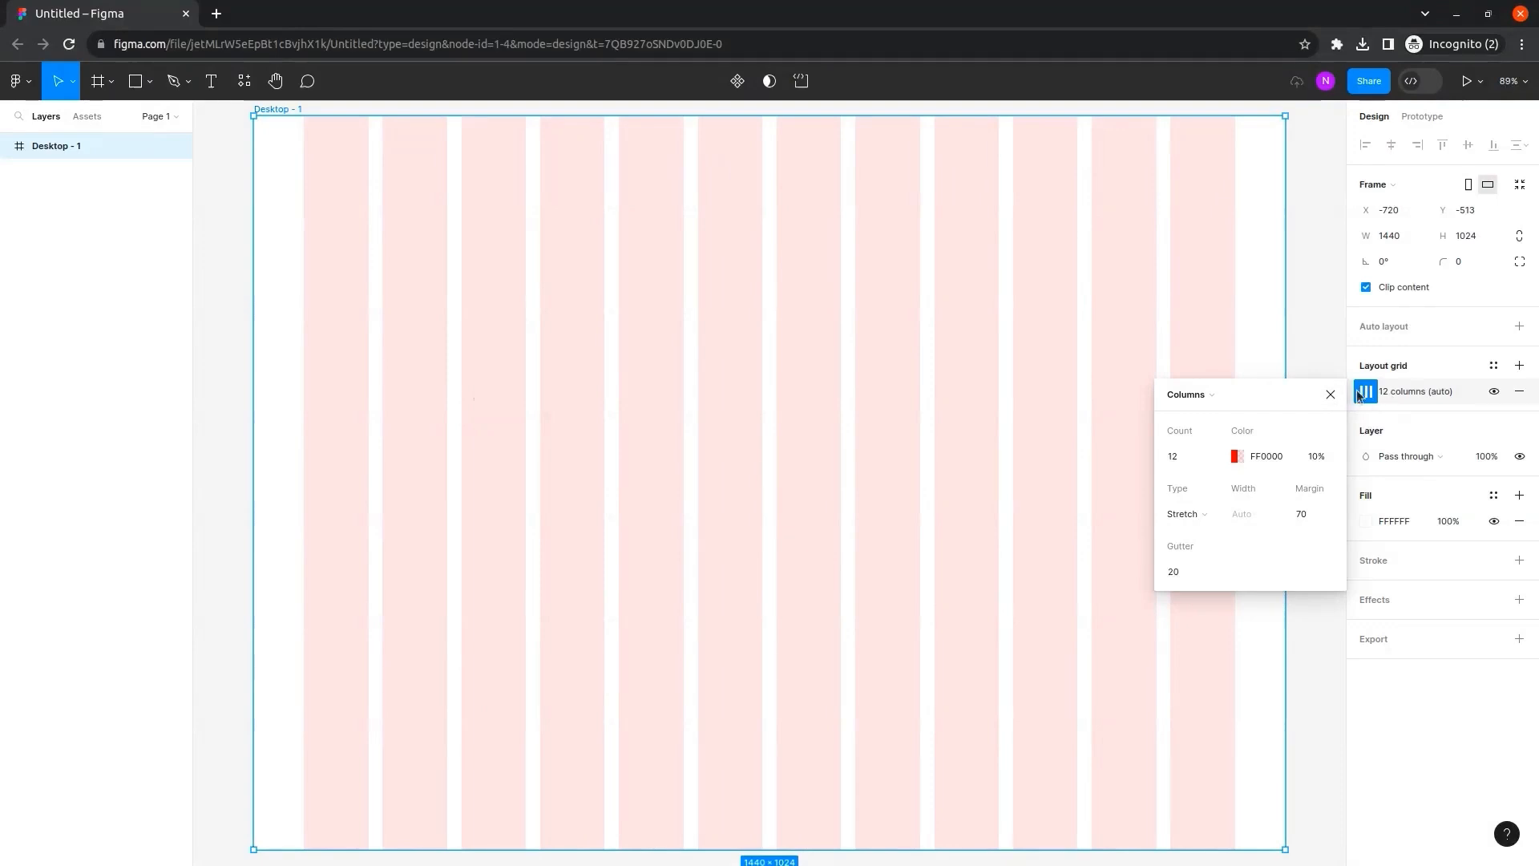
Add a second layout grid to the Desktop frame, change it to Rows and set the row count to 1000.
click(1330, 394)
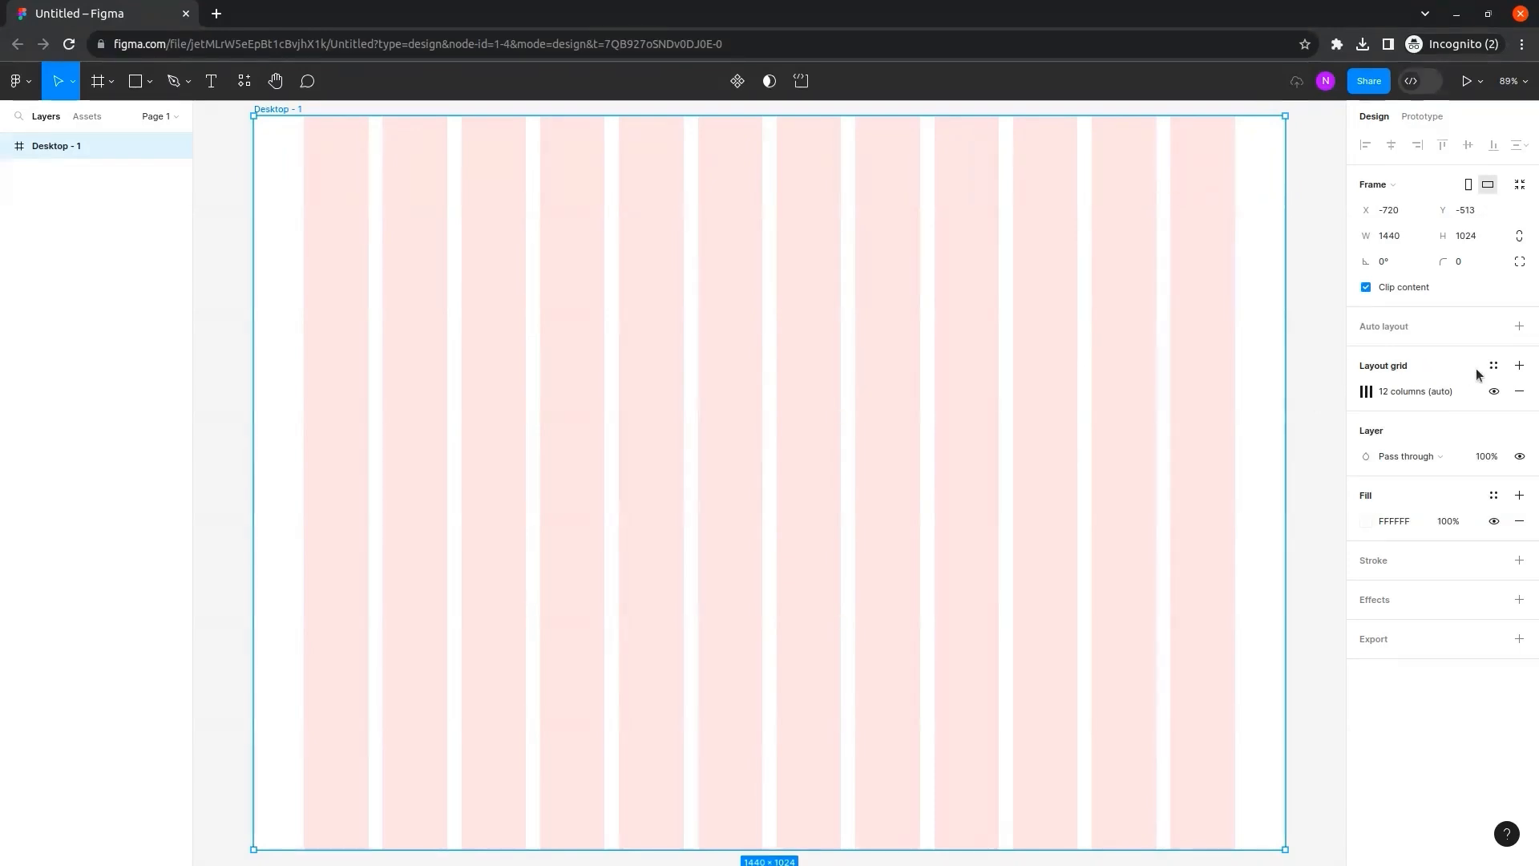
click(1519, 366)
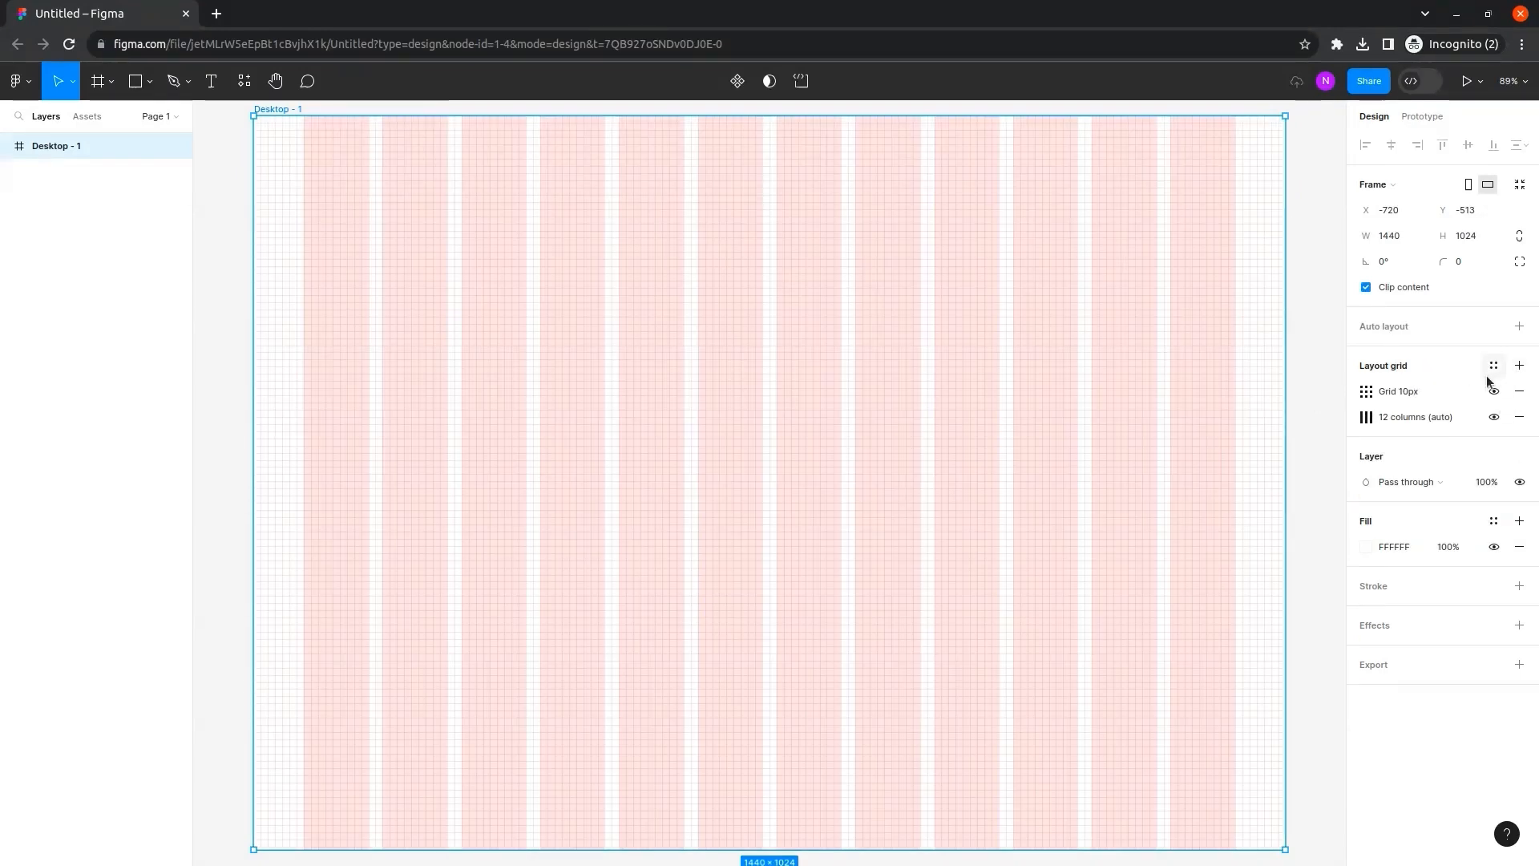
click(1365, 391)
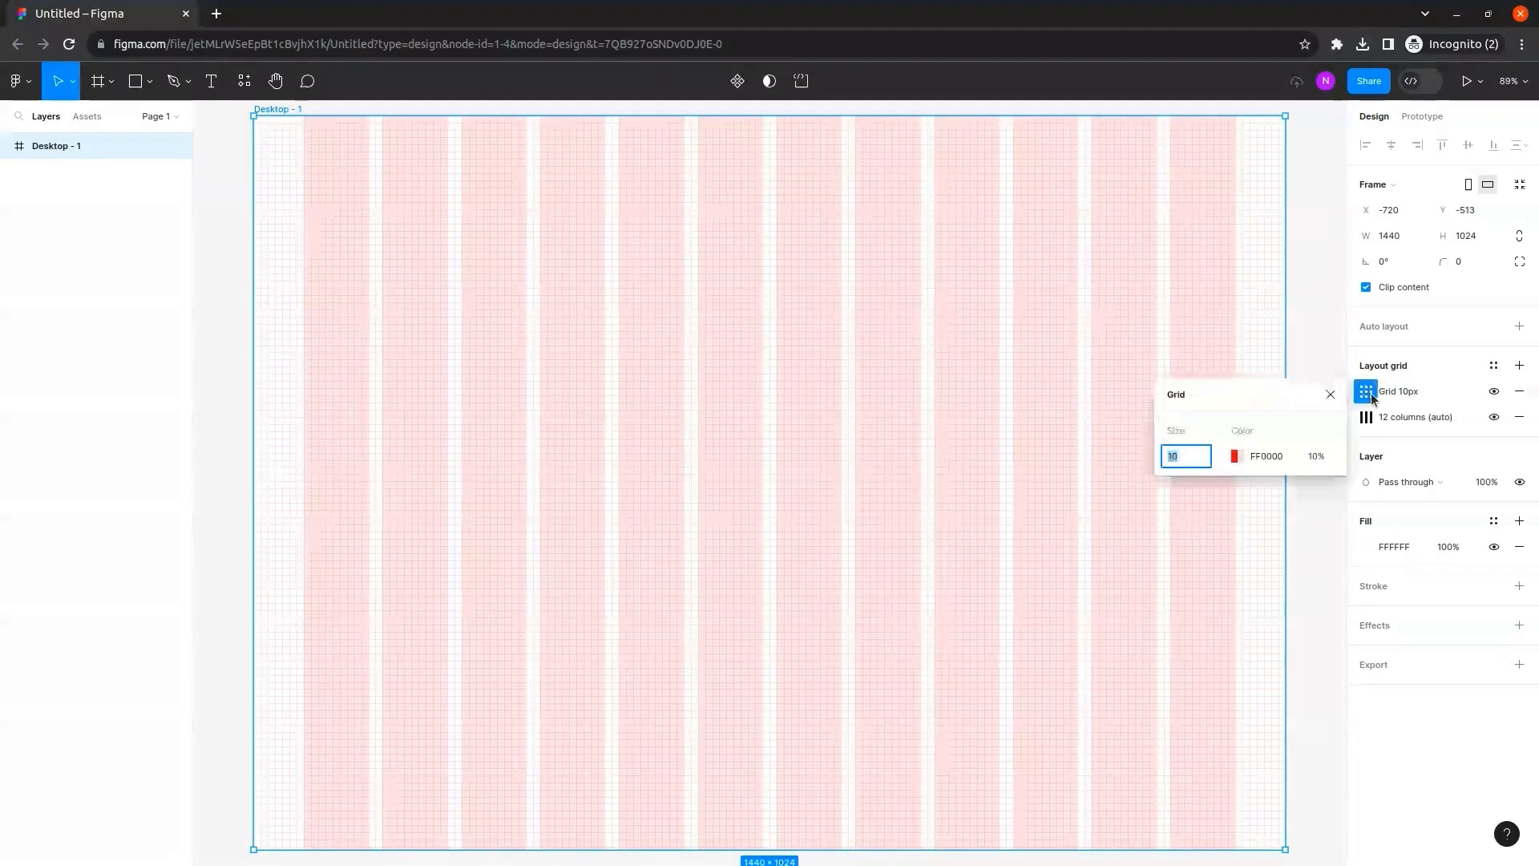
click(1210, 399)
click(1194, 433)
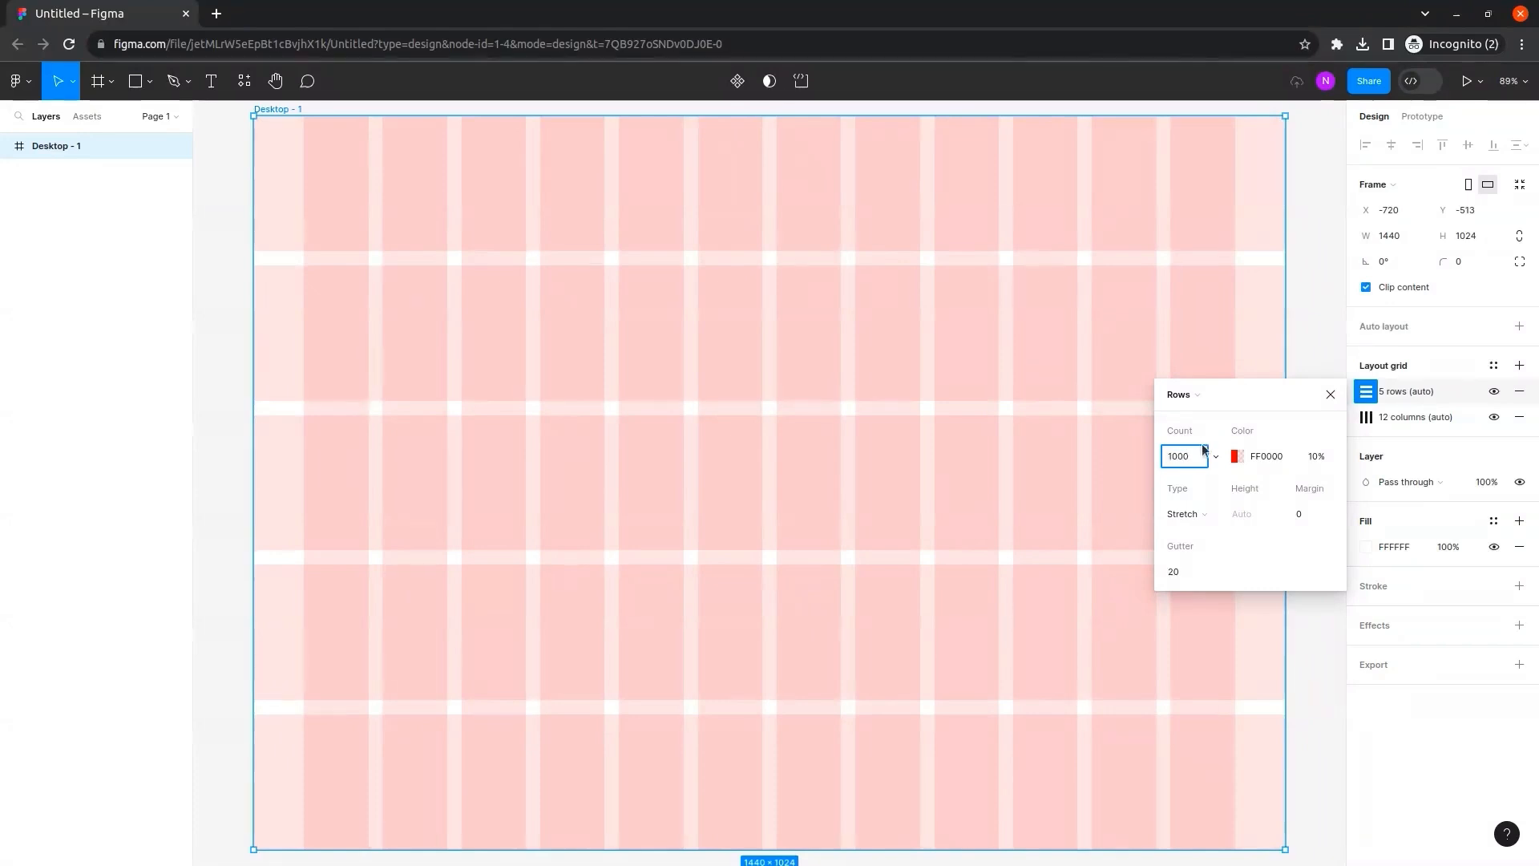
key(Return)
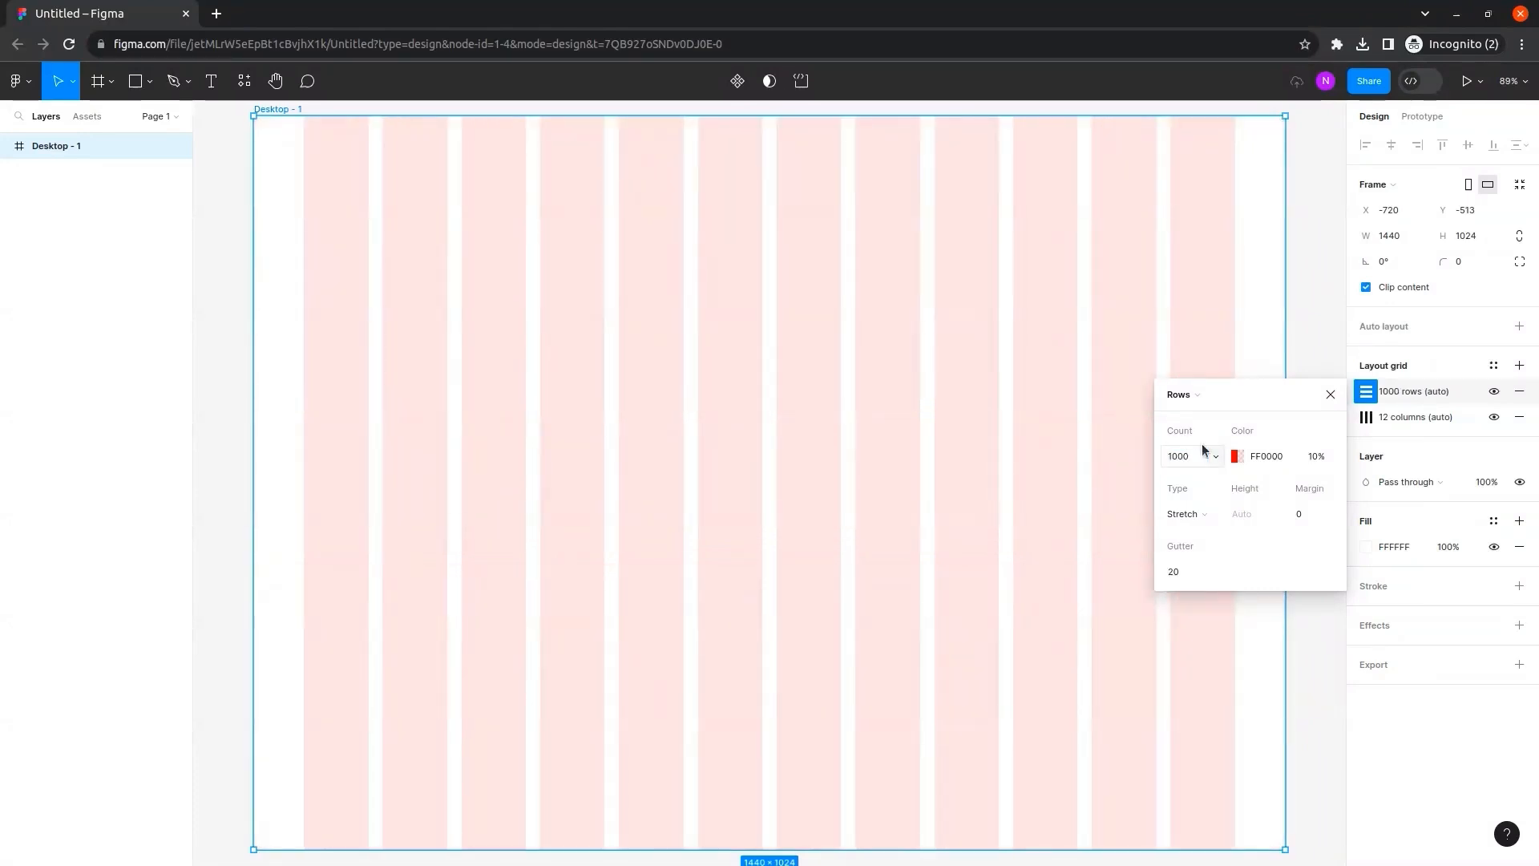
Set the row grid's type to Top and its row height to 8.
click(1206, 515)
click(1216, 462)
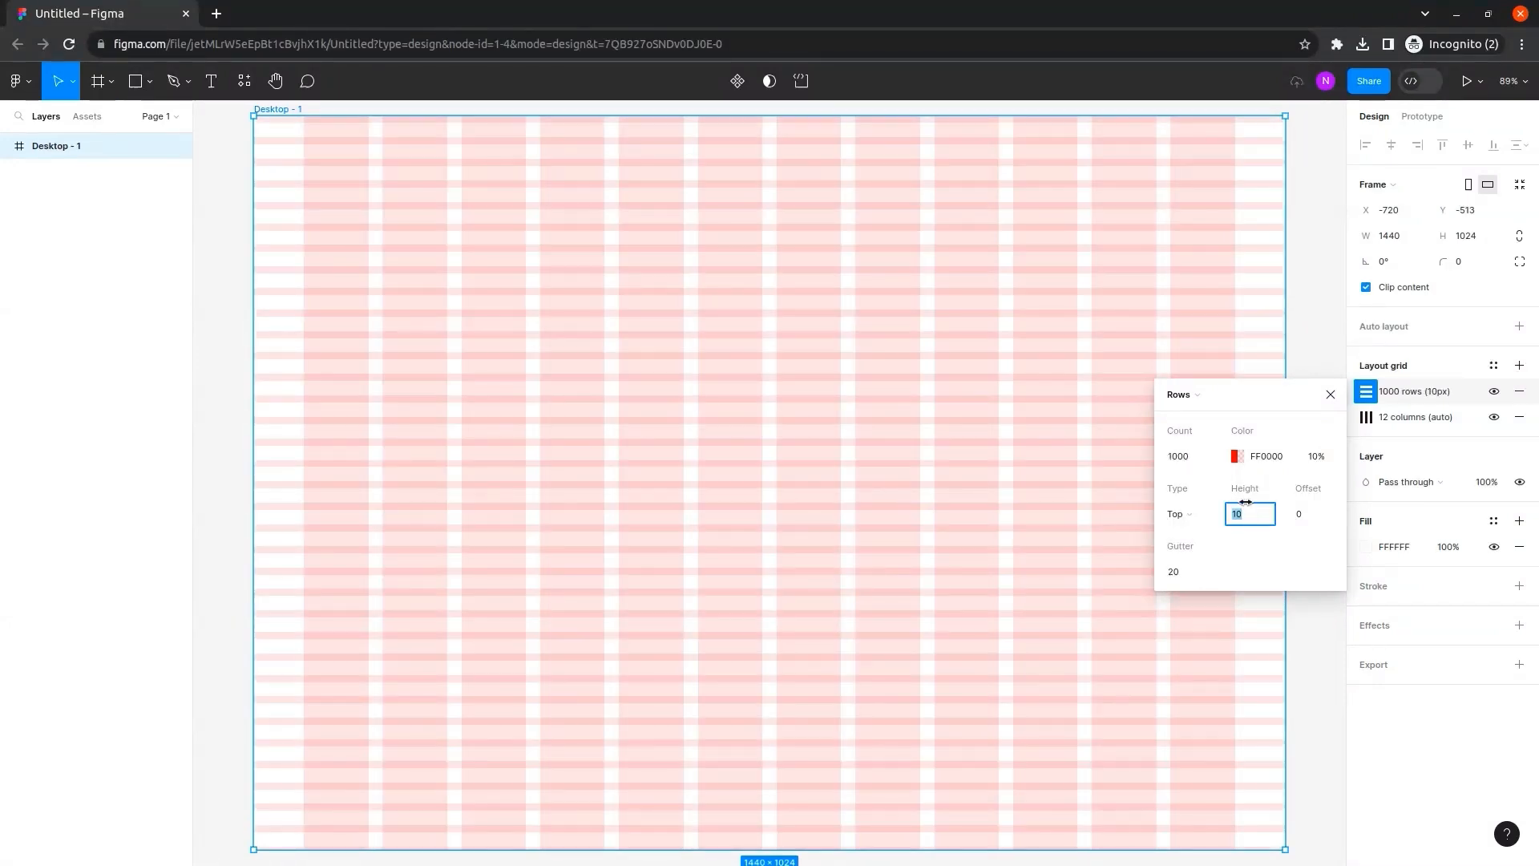
text(8)
key(Return)
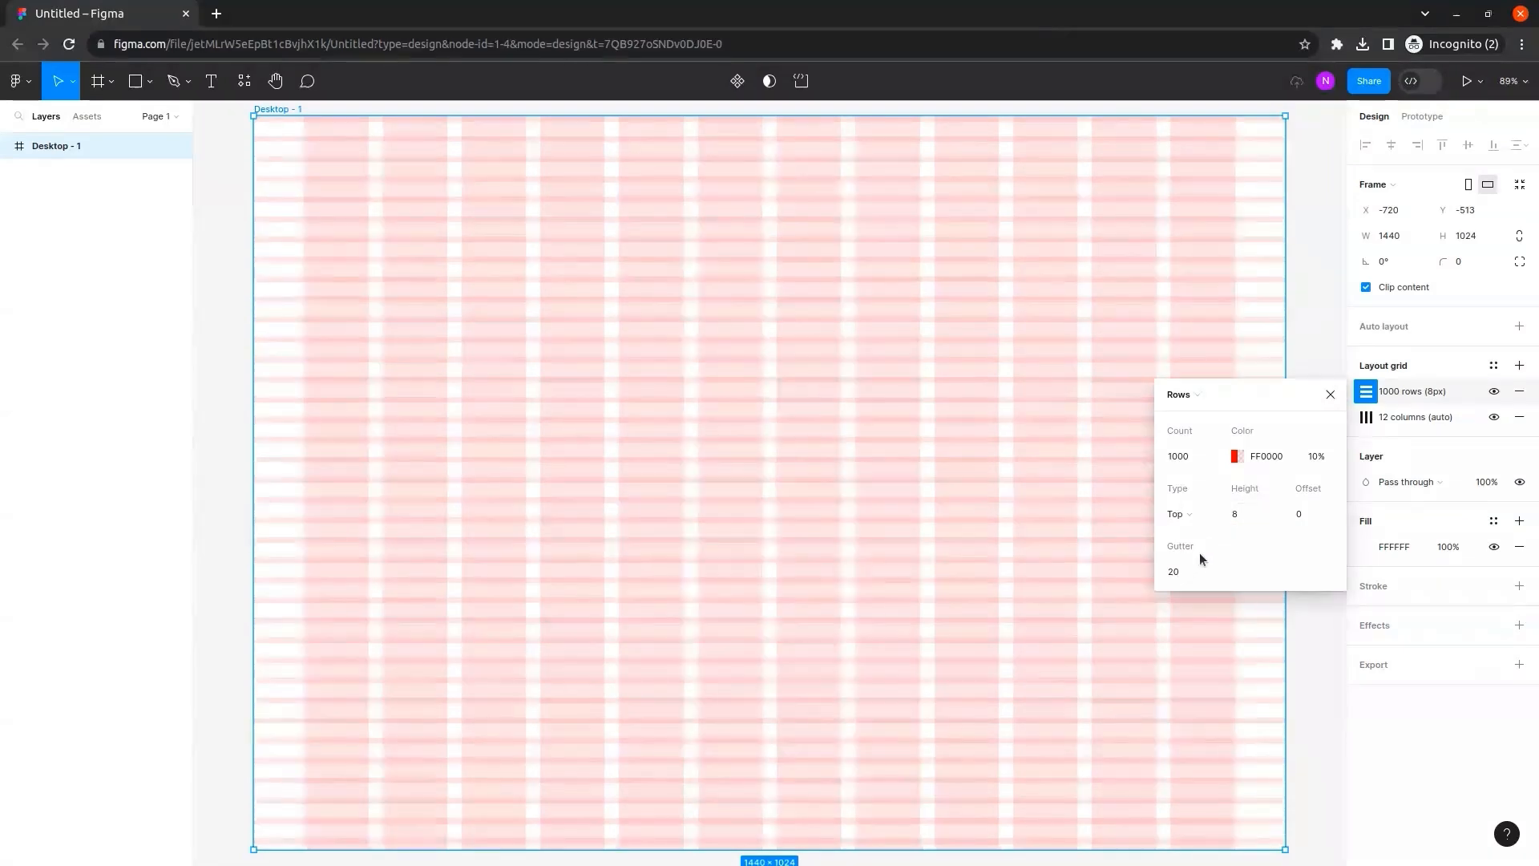
Set the gutter of the Desktop frame's row layout grid to 0 and close the grid settings.
text(0)
key(Return)
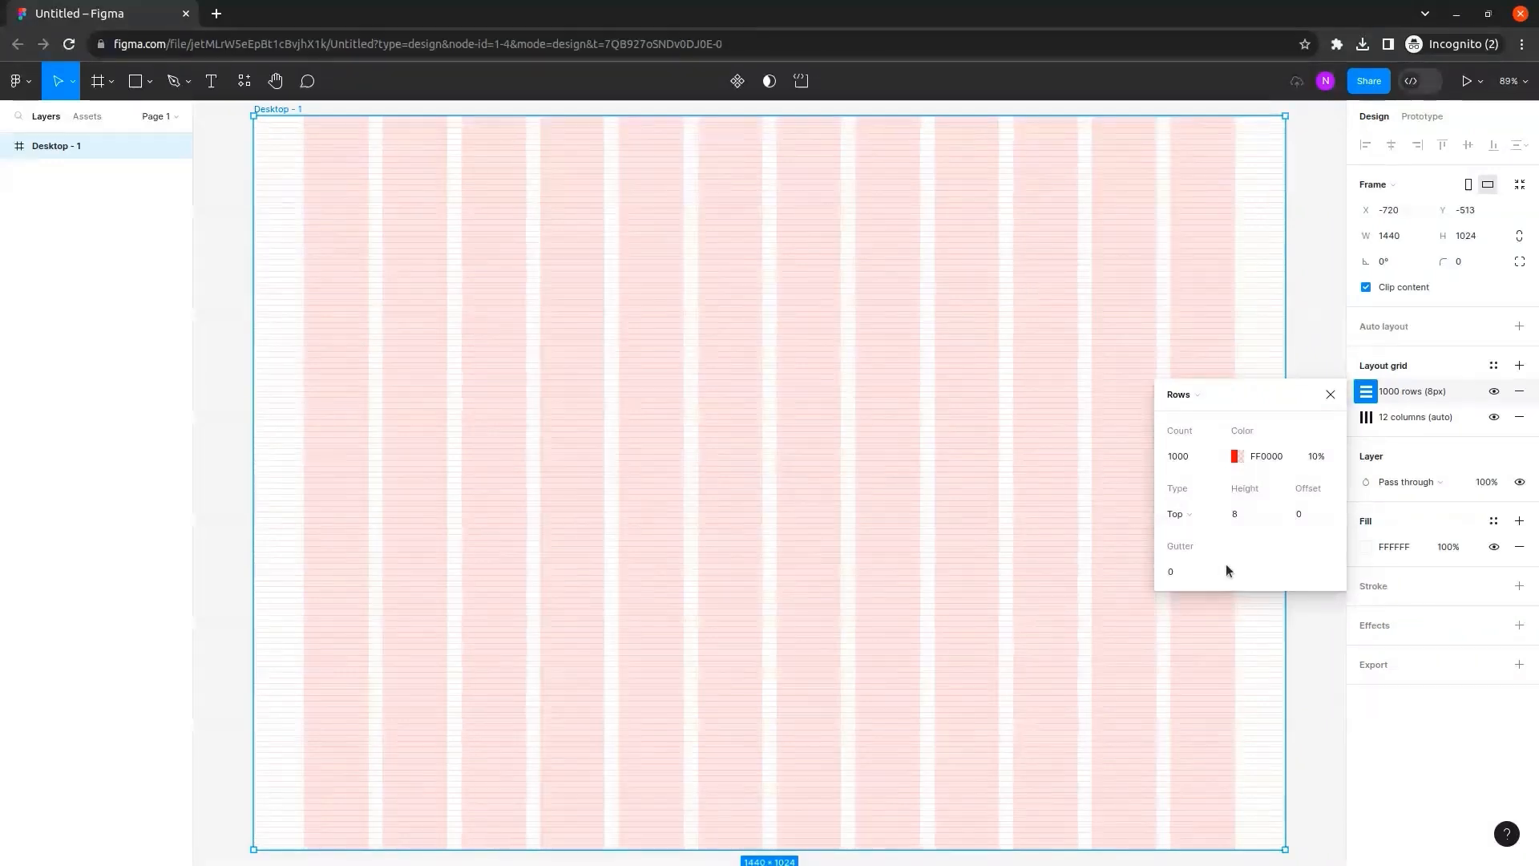
click(1331, 395)
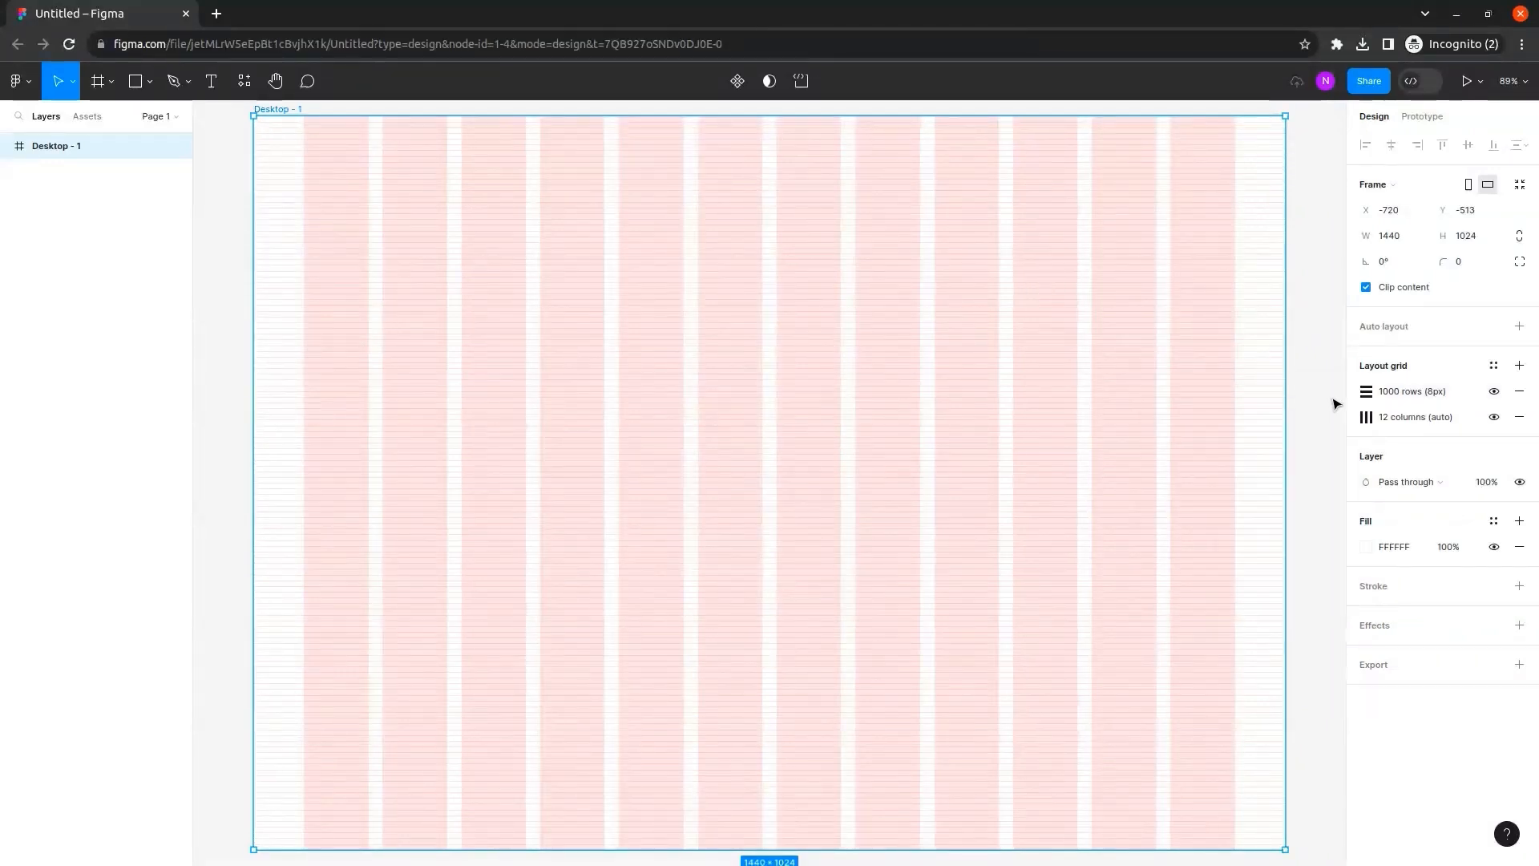
click(1319, 431)
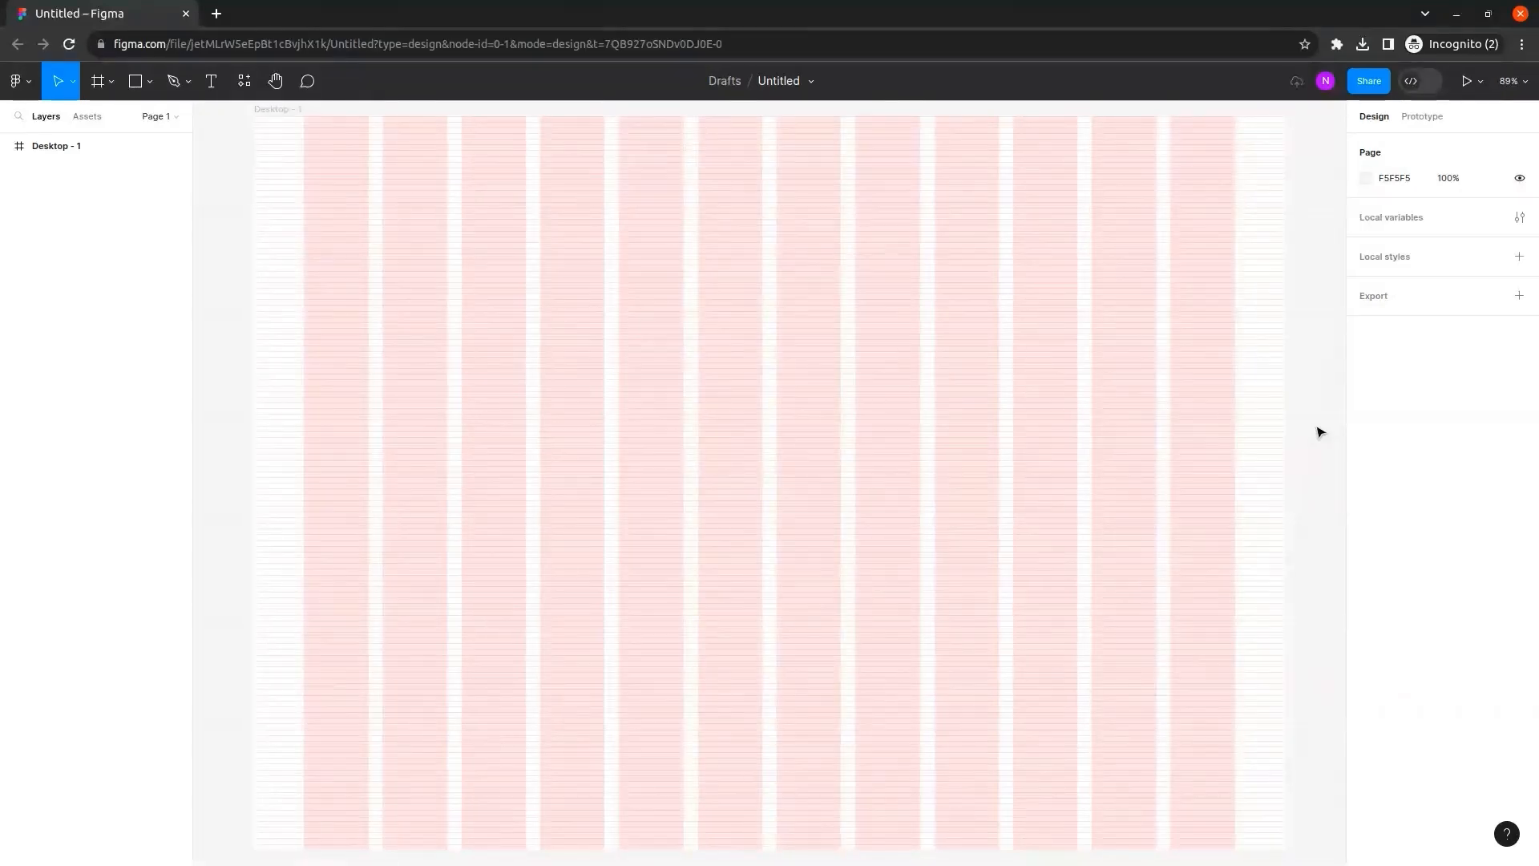
Draw a rectangle about 90 × 64 in the first grid column and reposition it at X 70, Y 208.
click(133, 81)
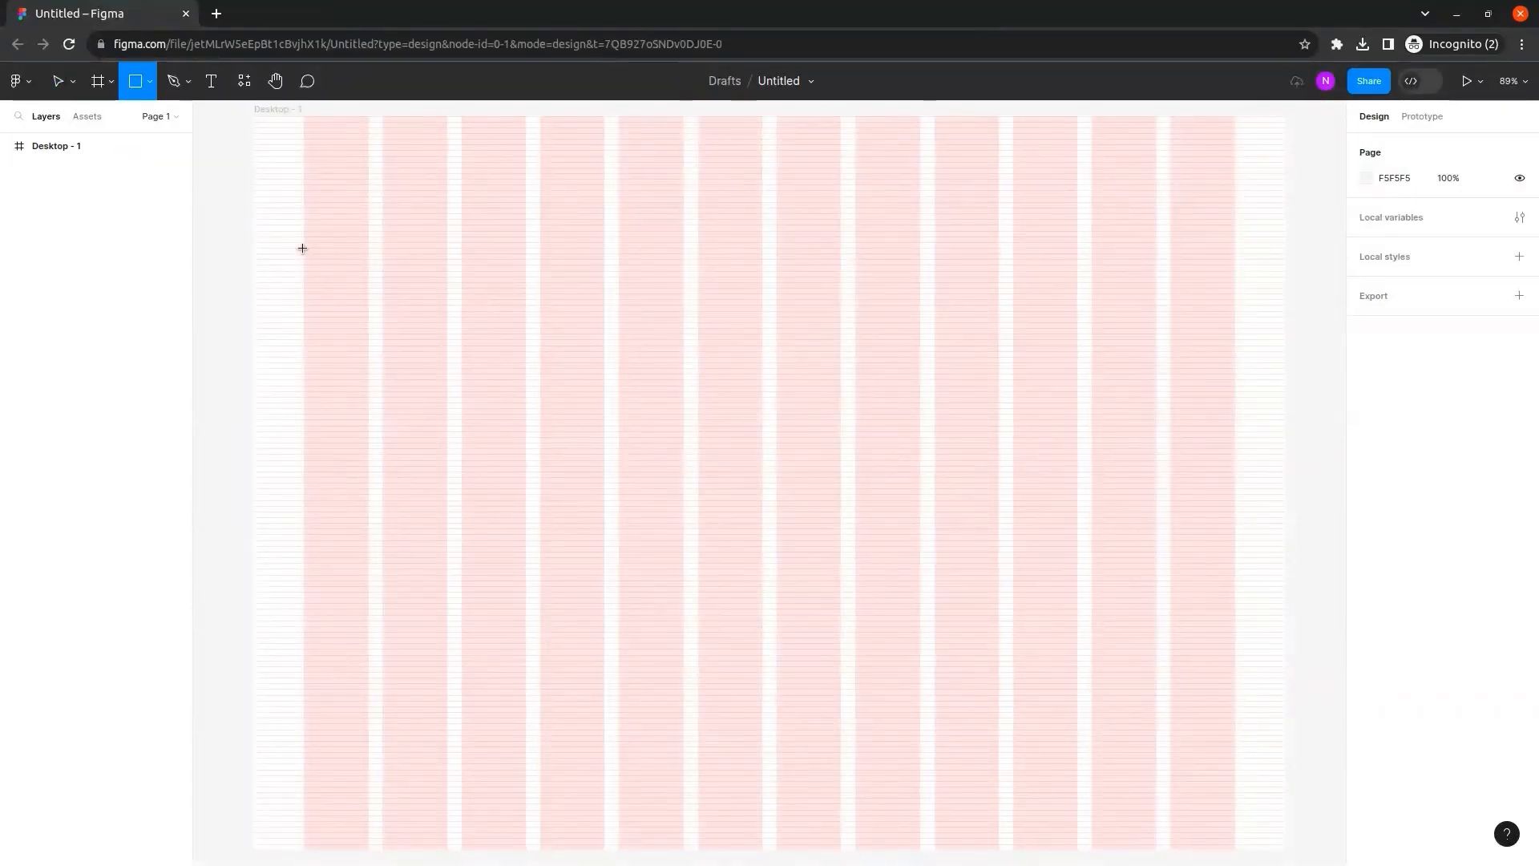
drag(304, 241, 370, 290)
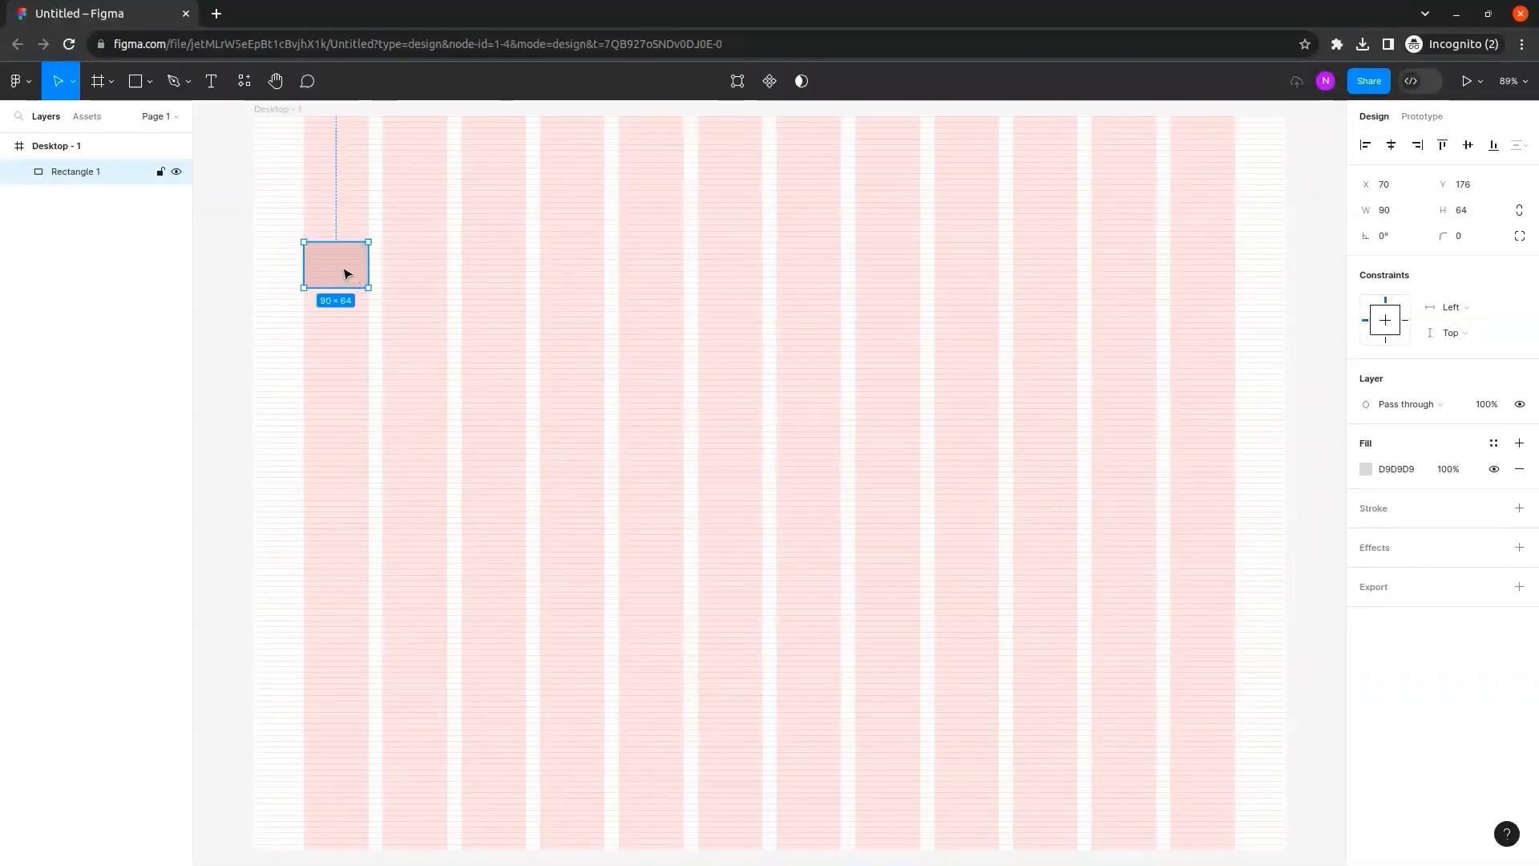
drag(347, 275, 360, 306)
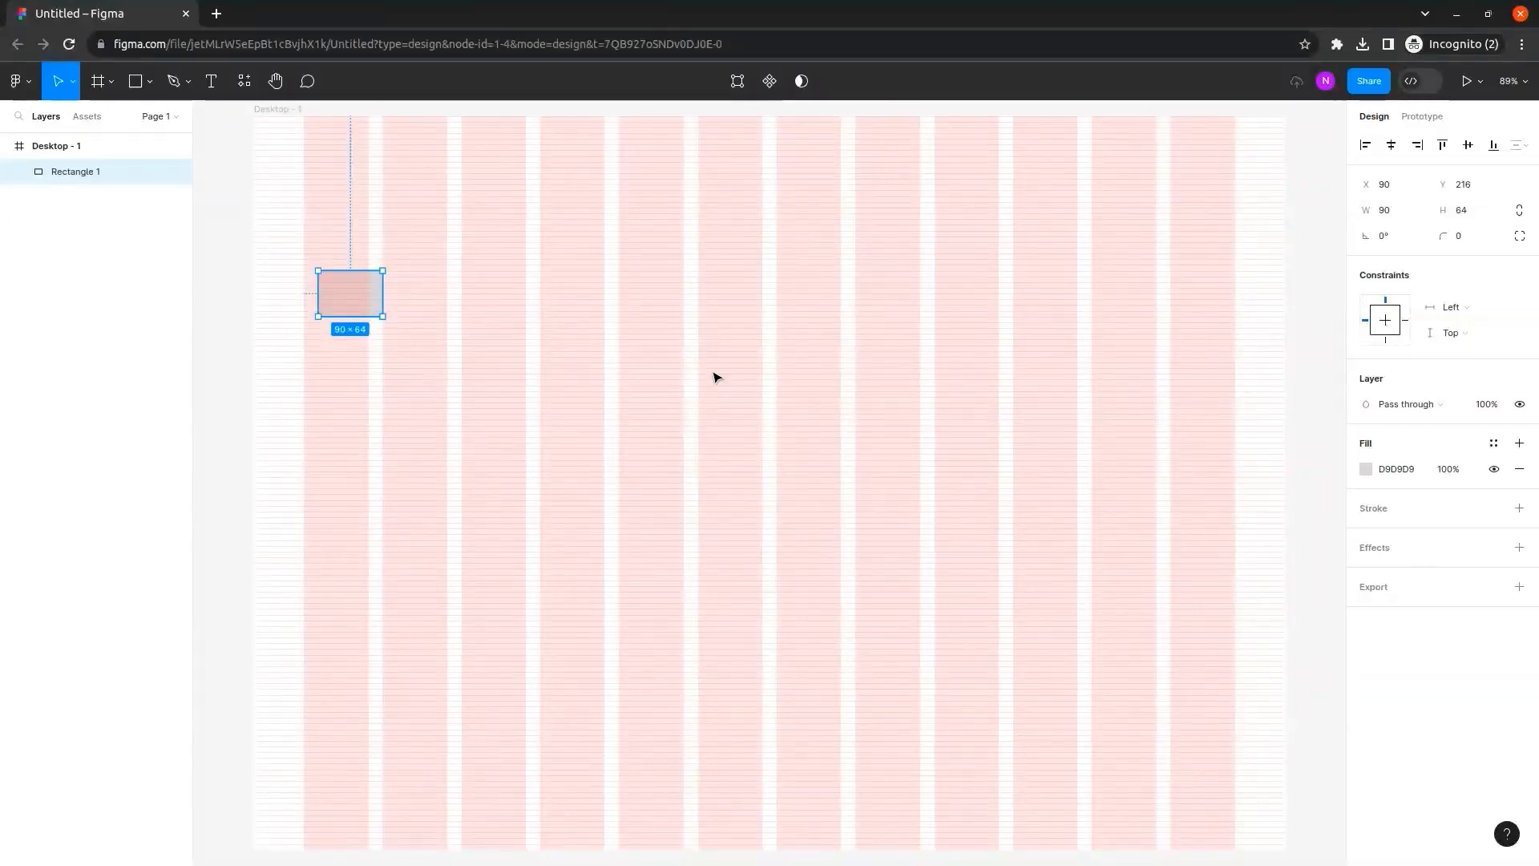
mouse_move(357, 295)
mouse_down()
mouse_move(357, 327)
mouse_move(401, 320)
mouse_move(433, 254)
mouse_move(417, 314)
mouse_move(420, 285)
mouse_move(343, 296)
mouse_up()
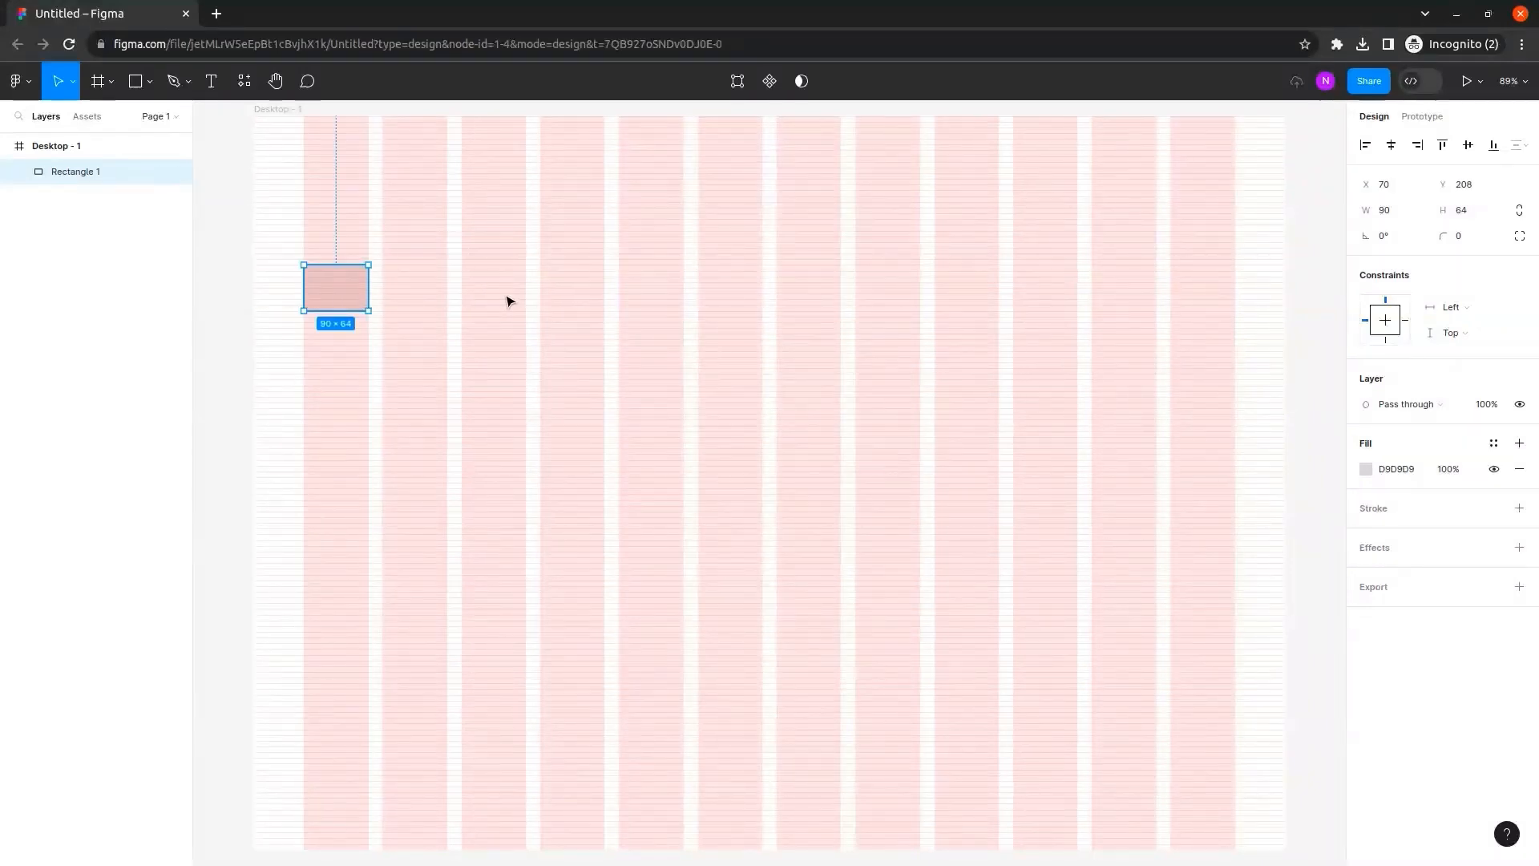
Duplicate the rectangle twice, placing the copies in the second and third grid columns of the same row.
key(ctrl+d)
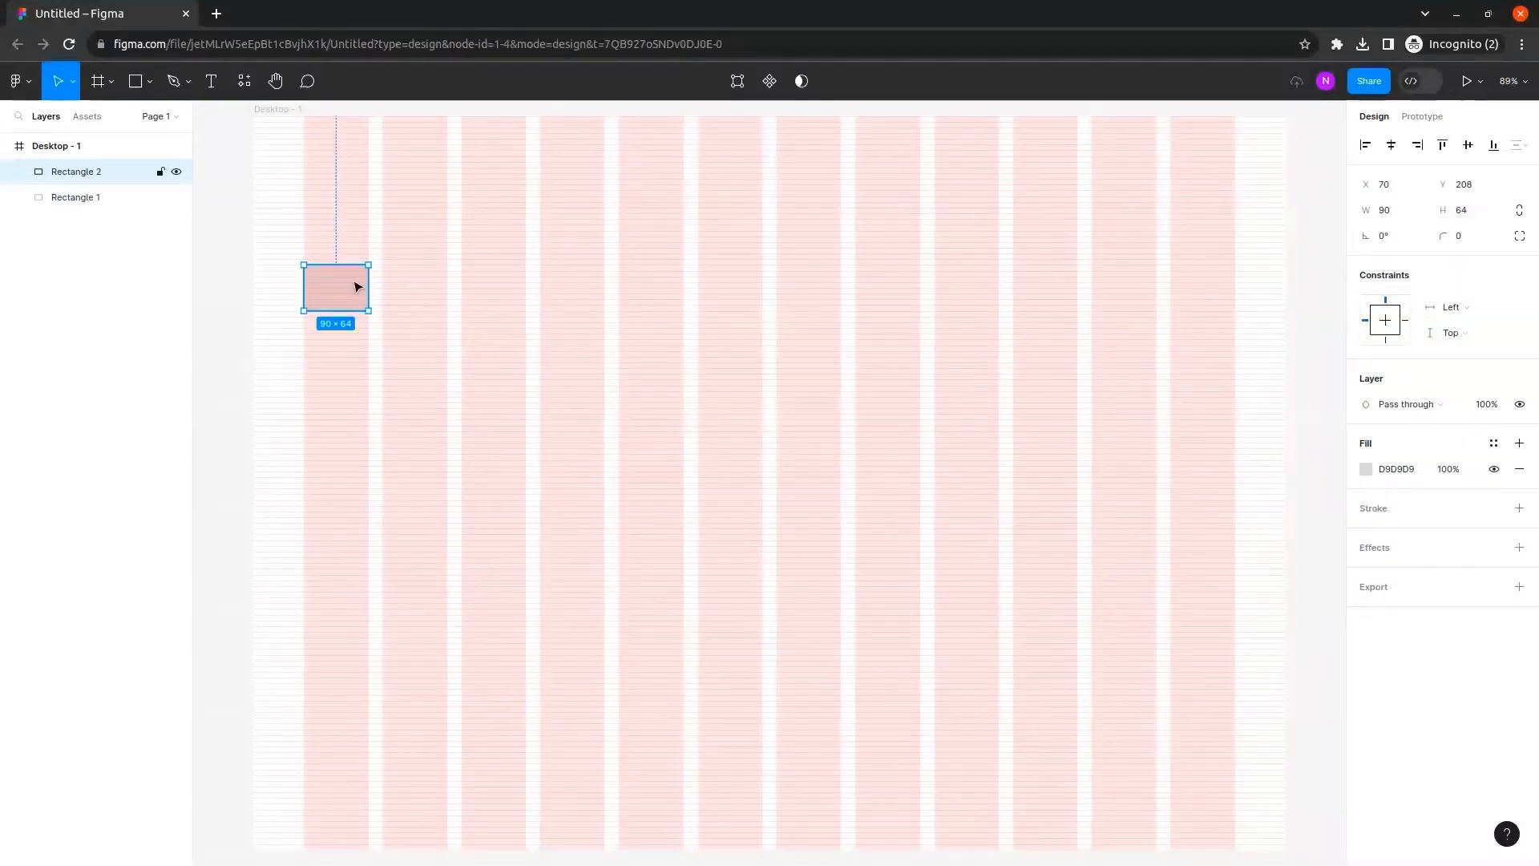
drag(343, 291, 500, 287)
key(ctrl+d)
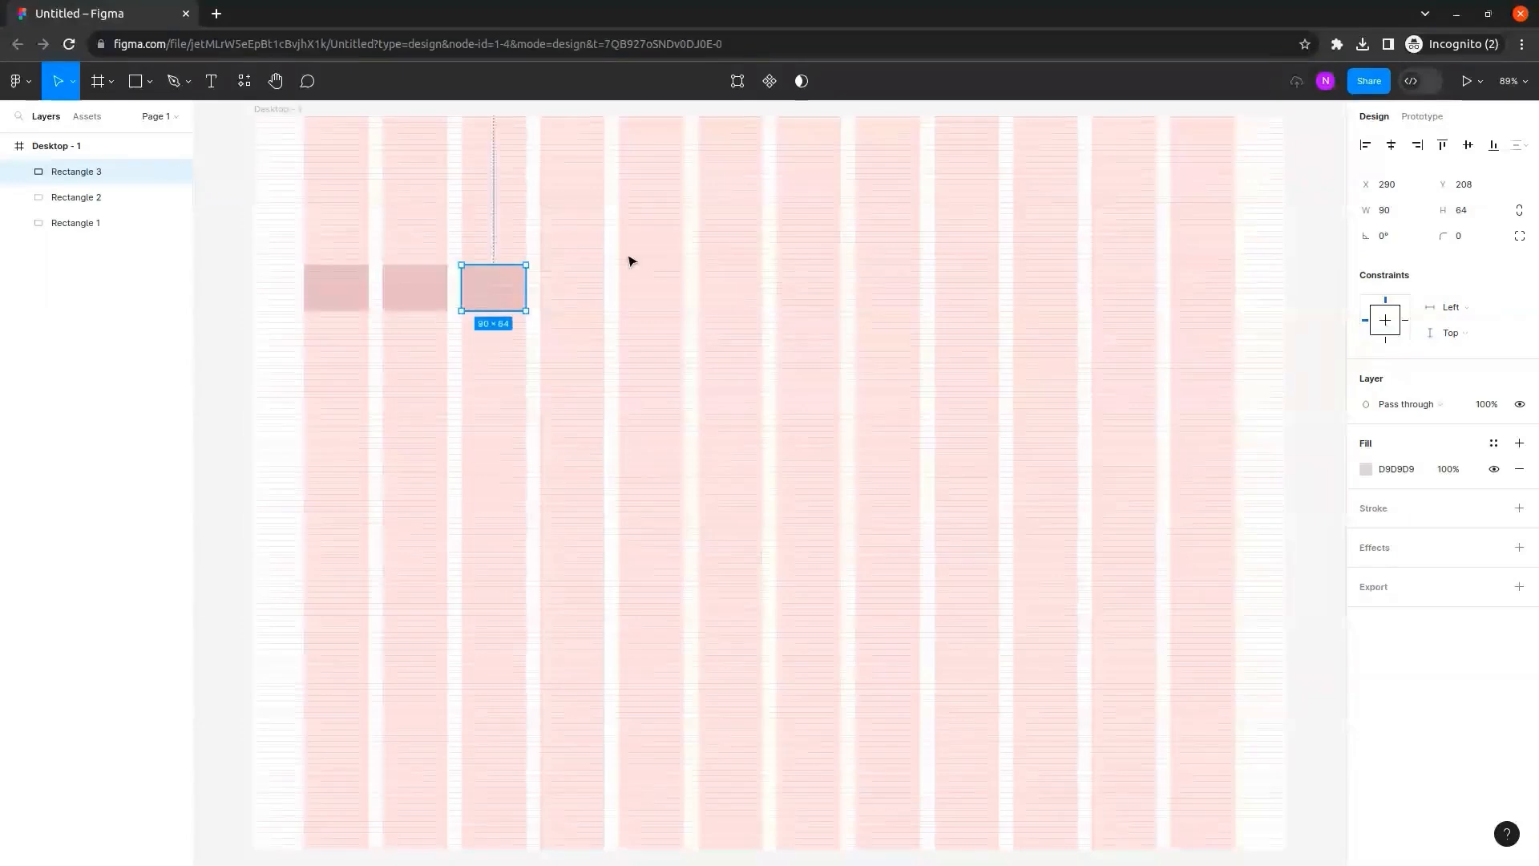
click(1331, 271)
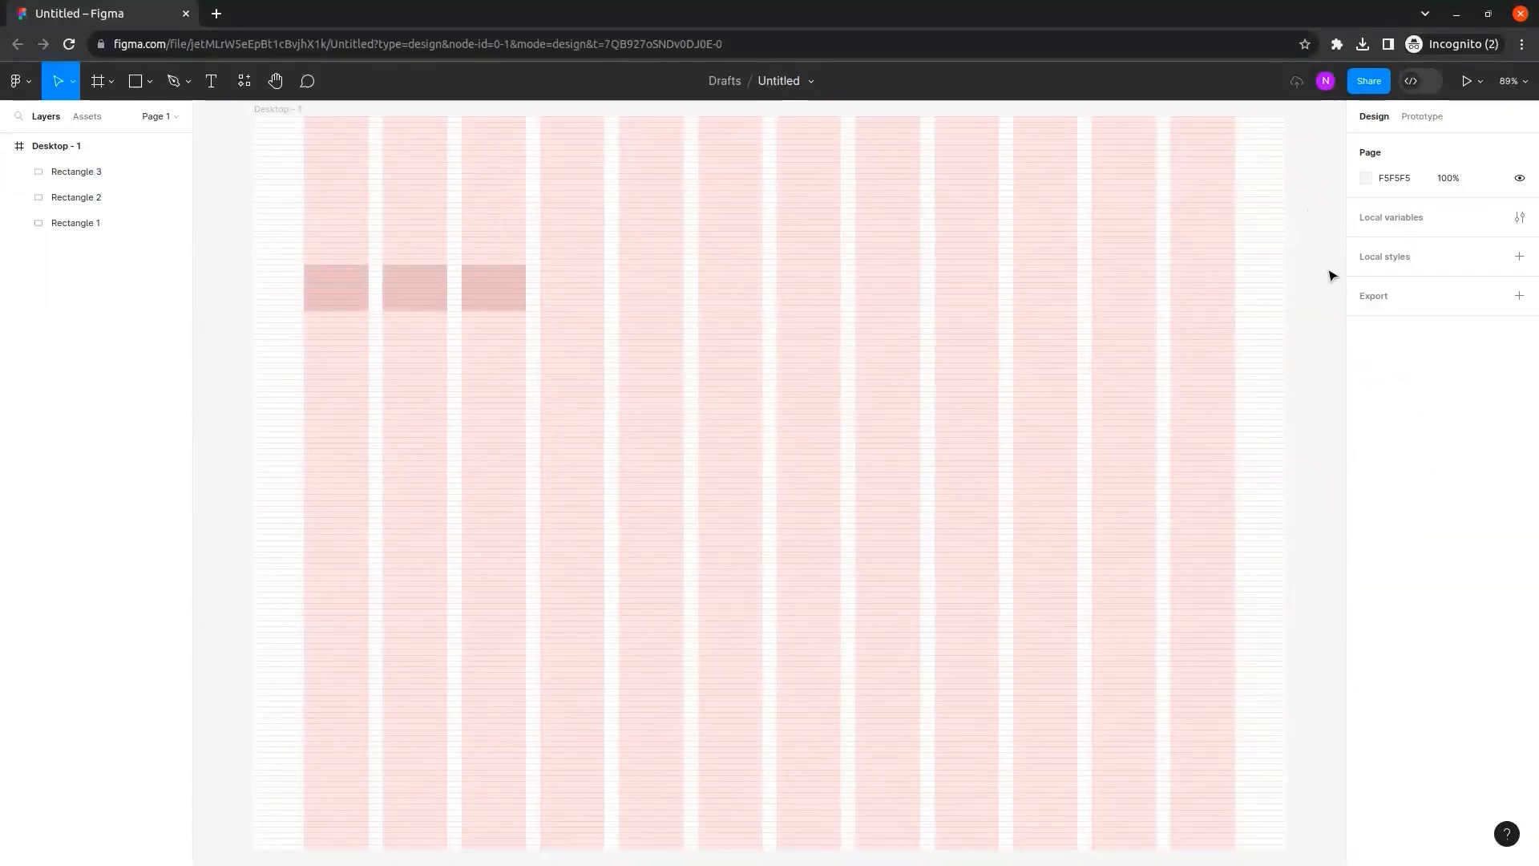
Set the horizontal constraint of all three rectangles to Left and right.
click(514, 286)
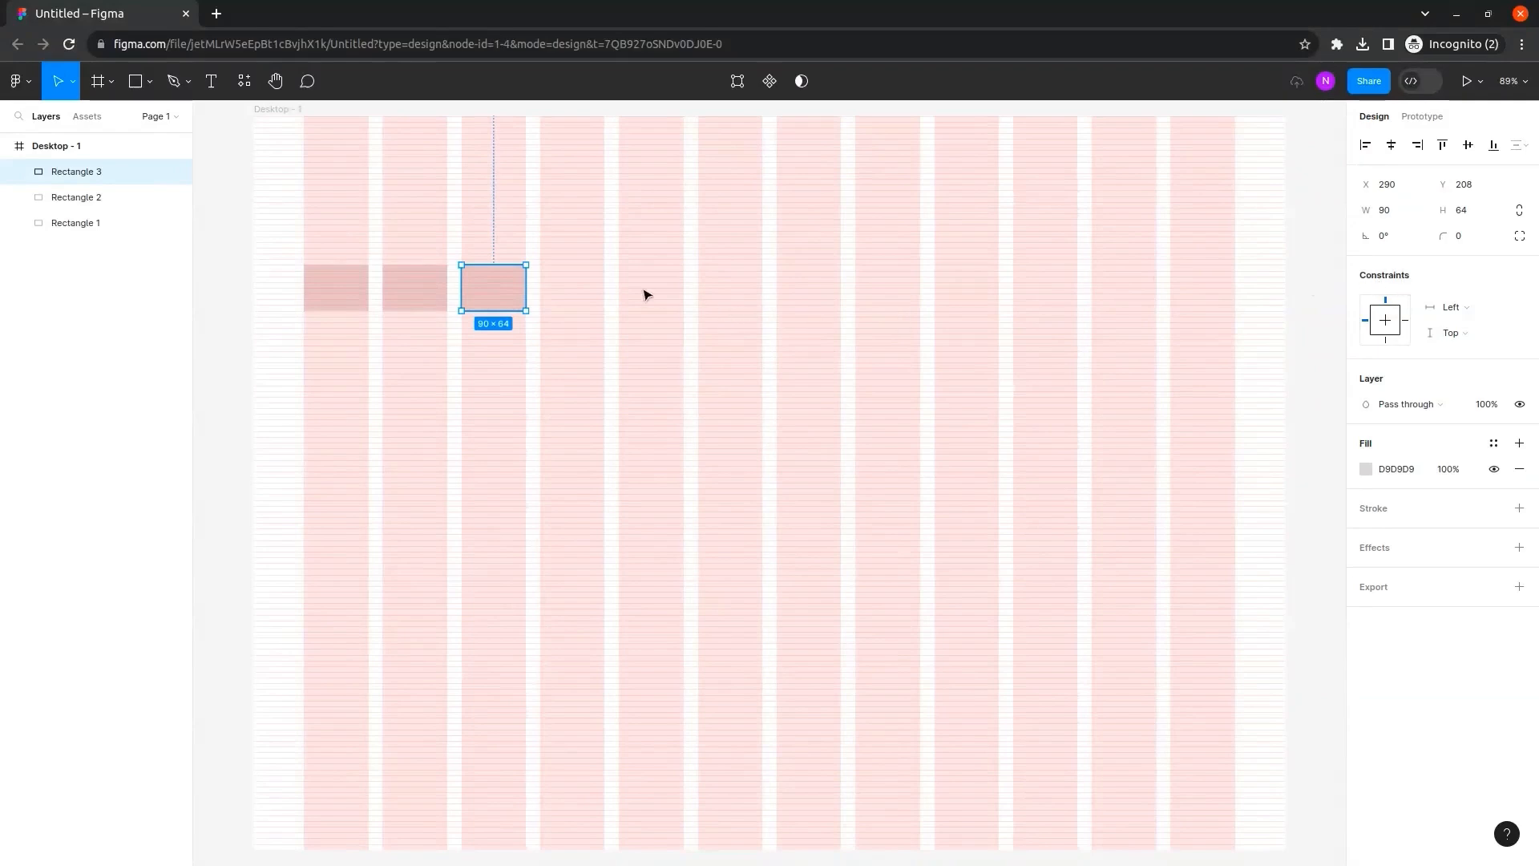
click(586, 261)
drag(283, 255, 564, 326)
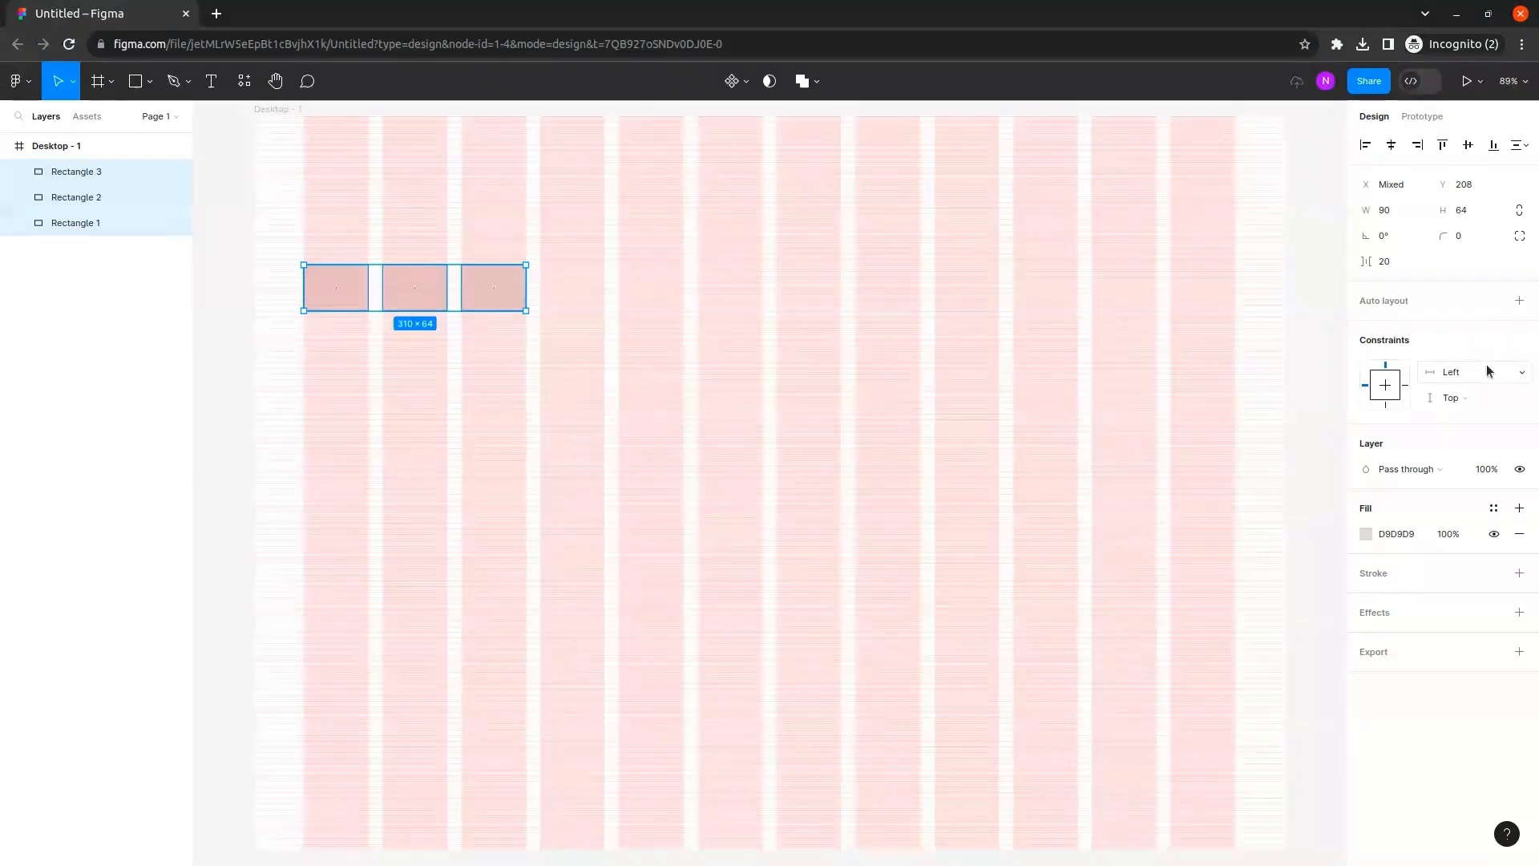
click(1510, 375)
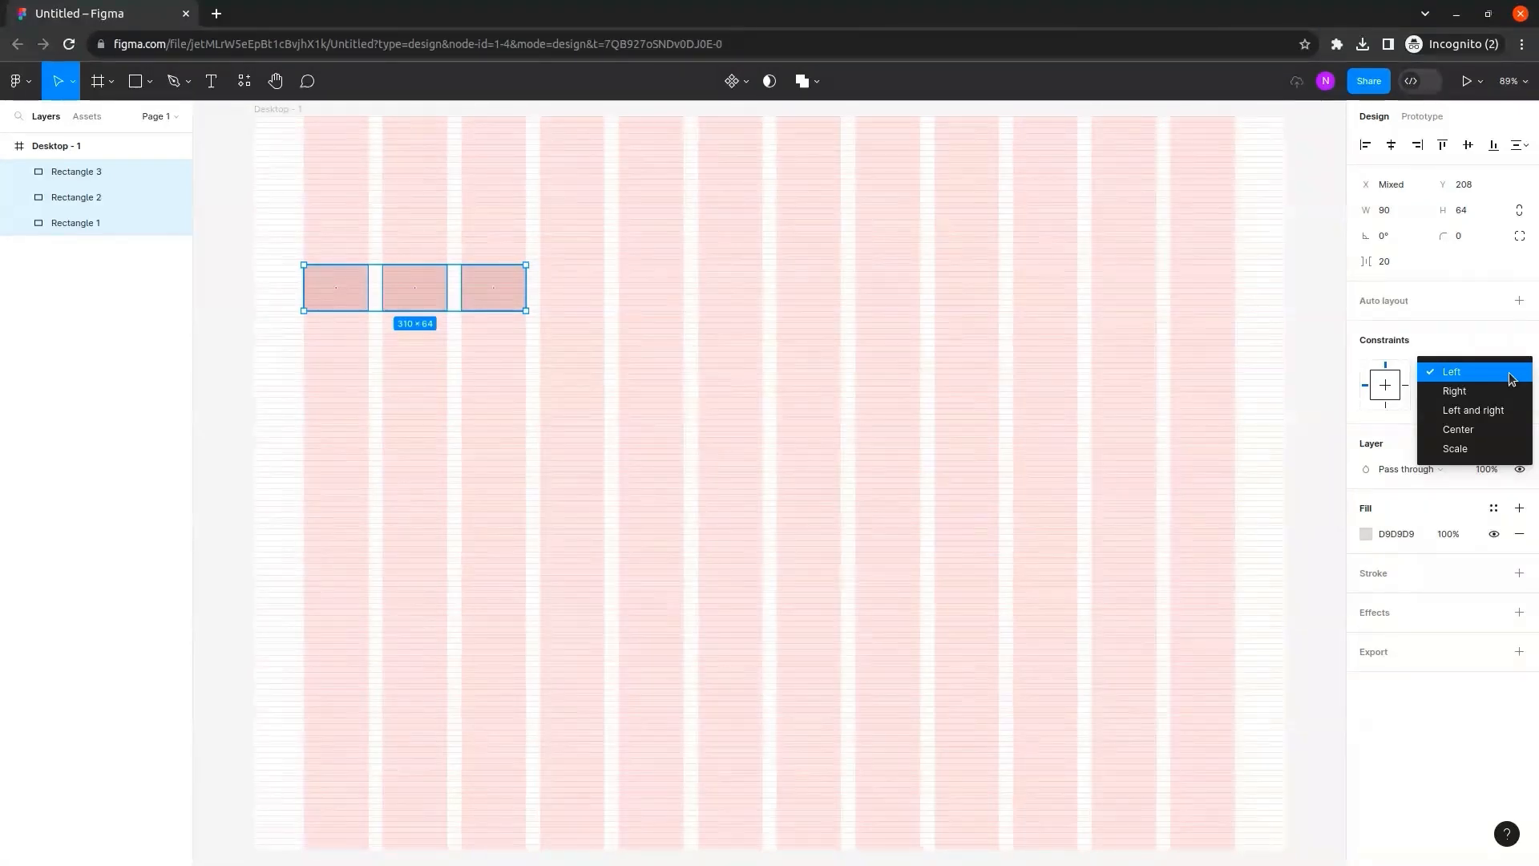
click(1506, 421)
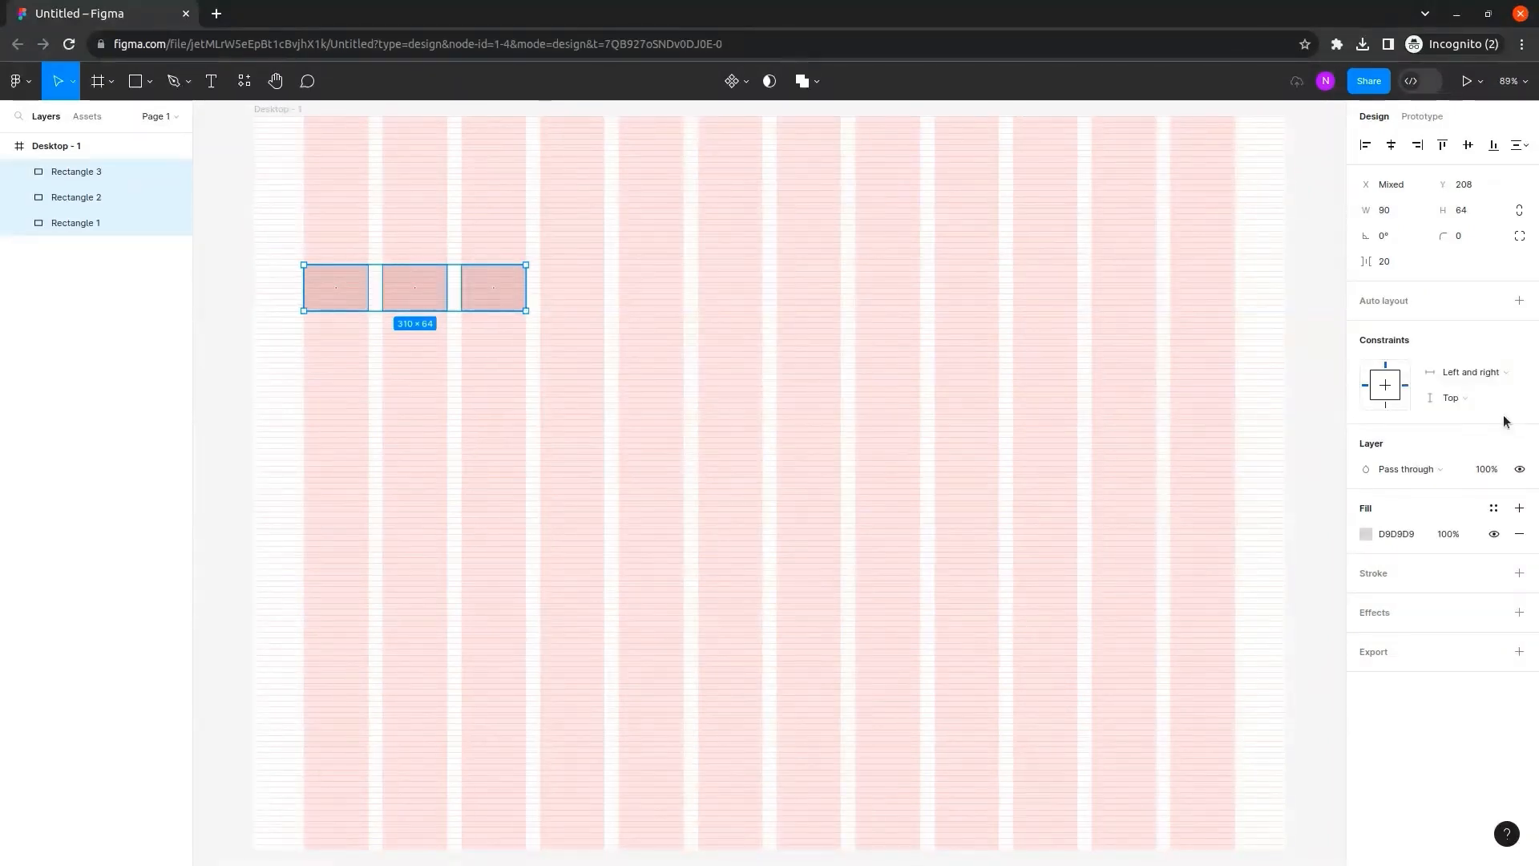
click(1319, 424)
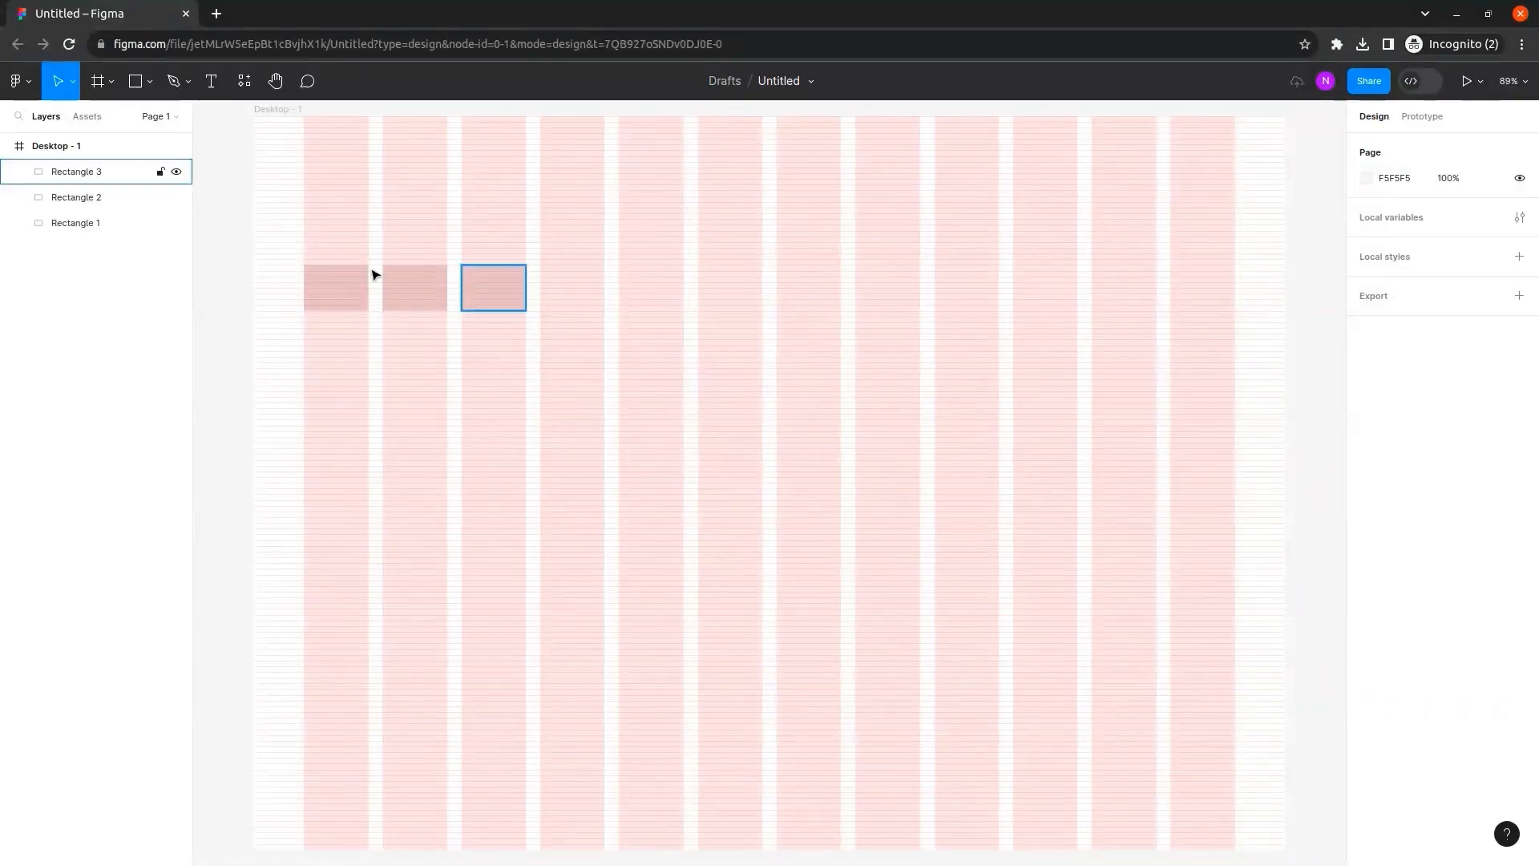
Narrow the Desktop frame to a width of about 1354 from its right edge to test the rectangles' constraints.
click(68, 148)
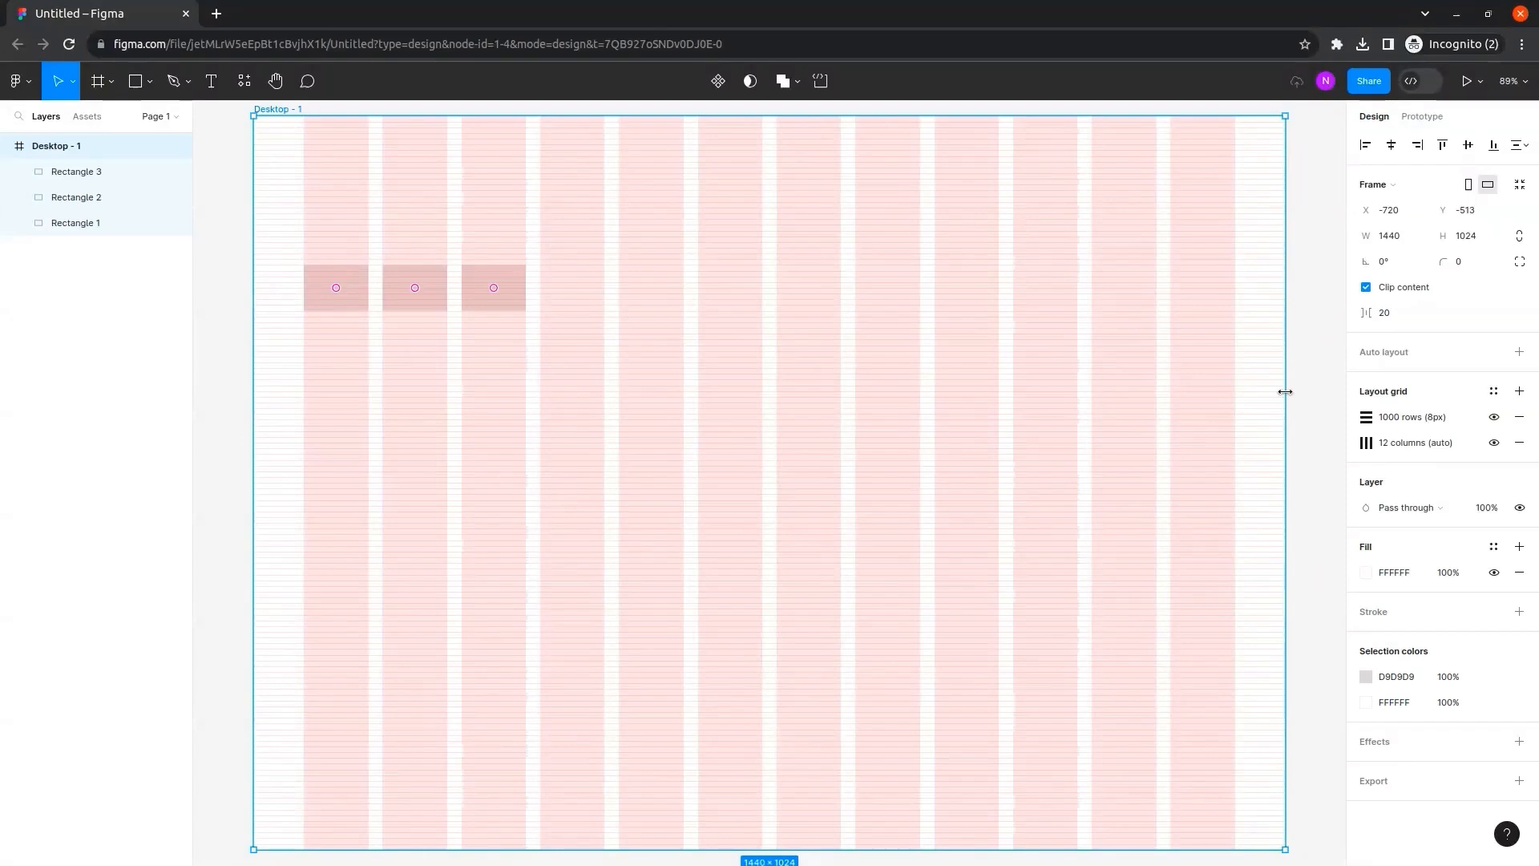
drag(1284, 392, 1224, 401)
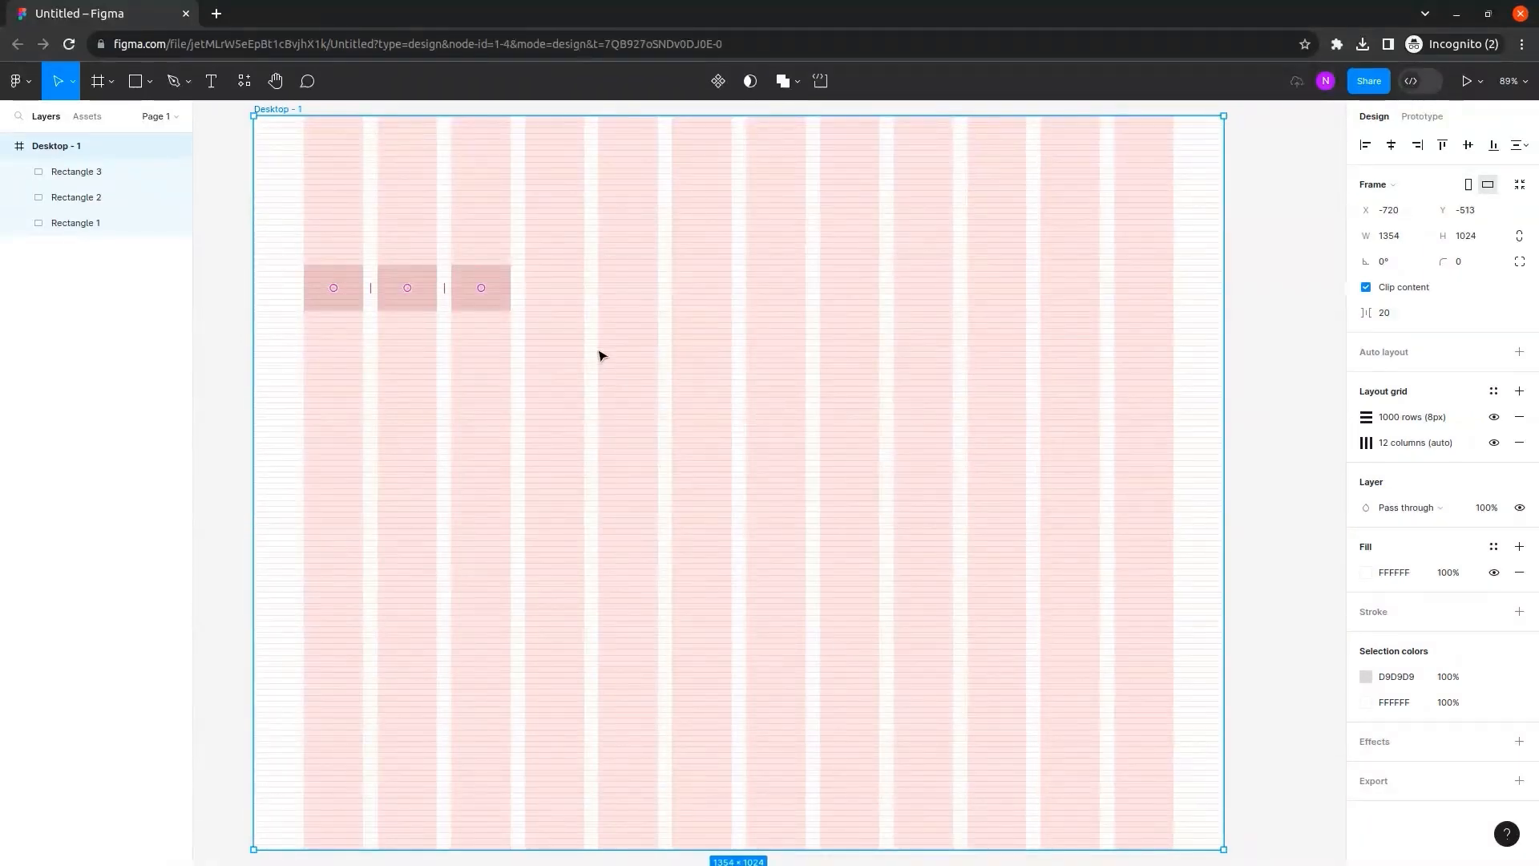
click(1307, 314)
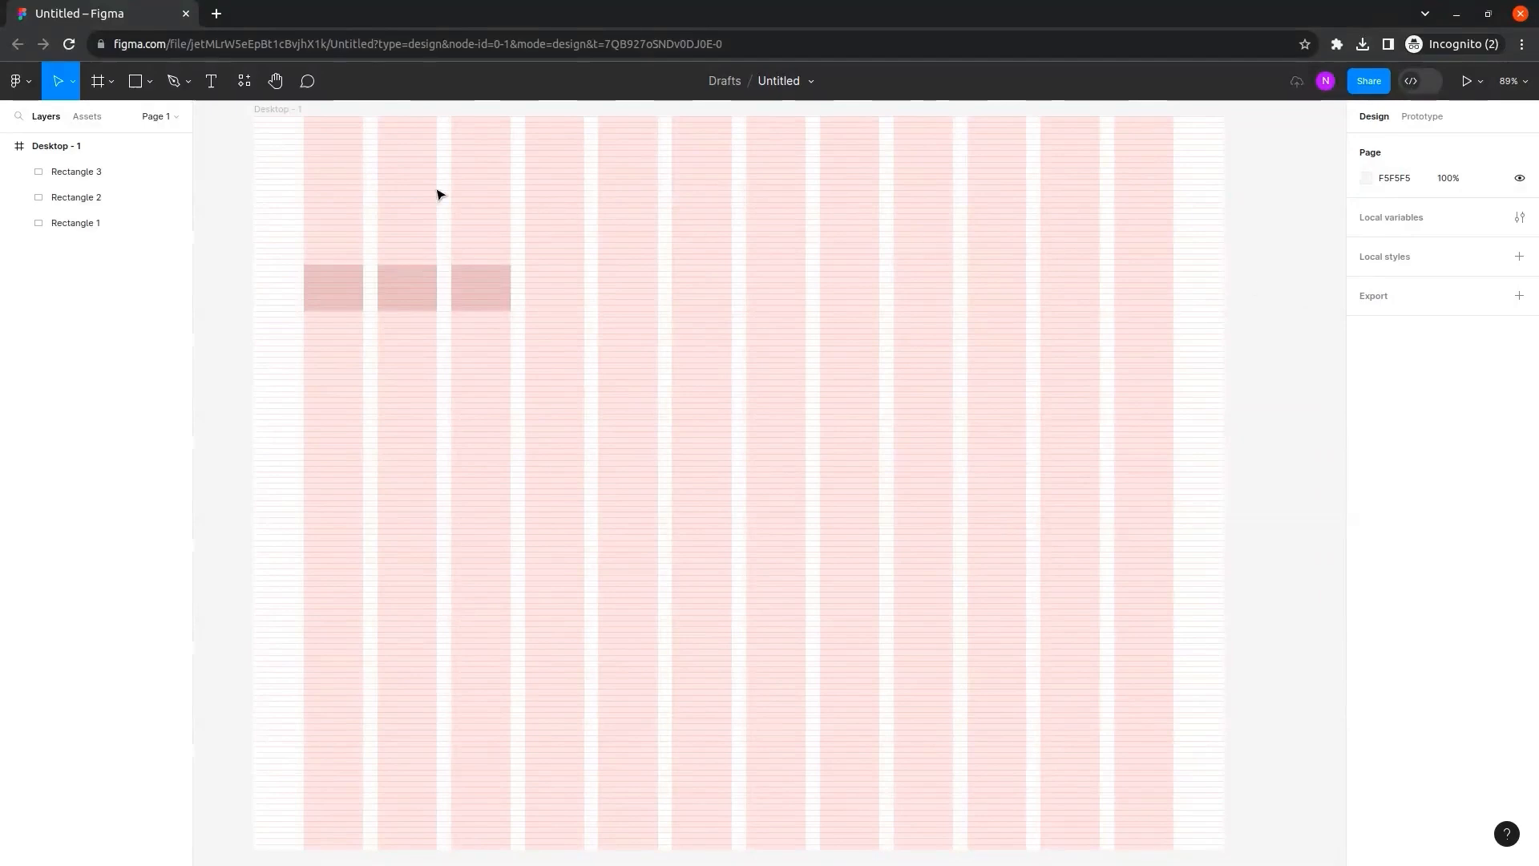
Add a new frame using the iPad mini 8.3 tablet preset.
click(98, 83)
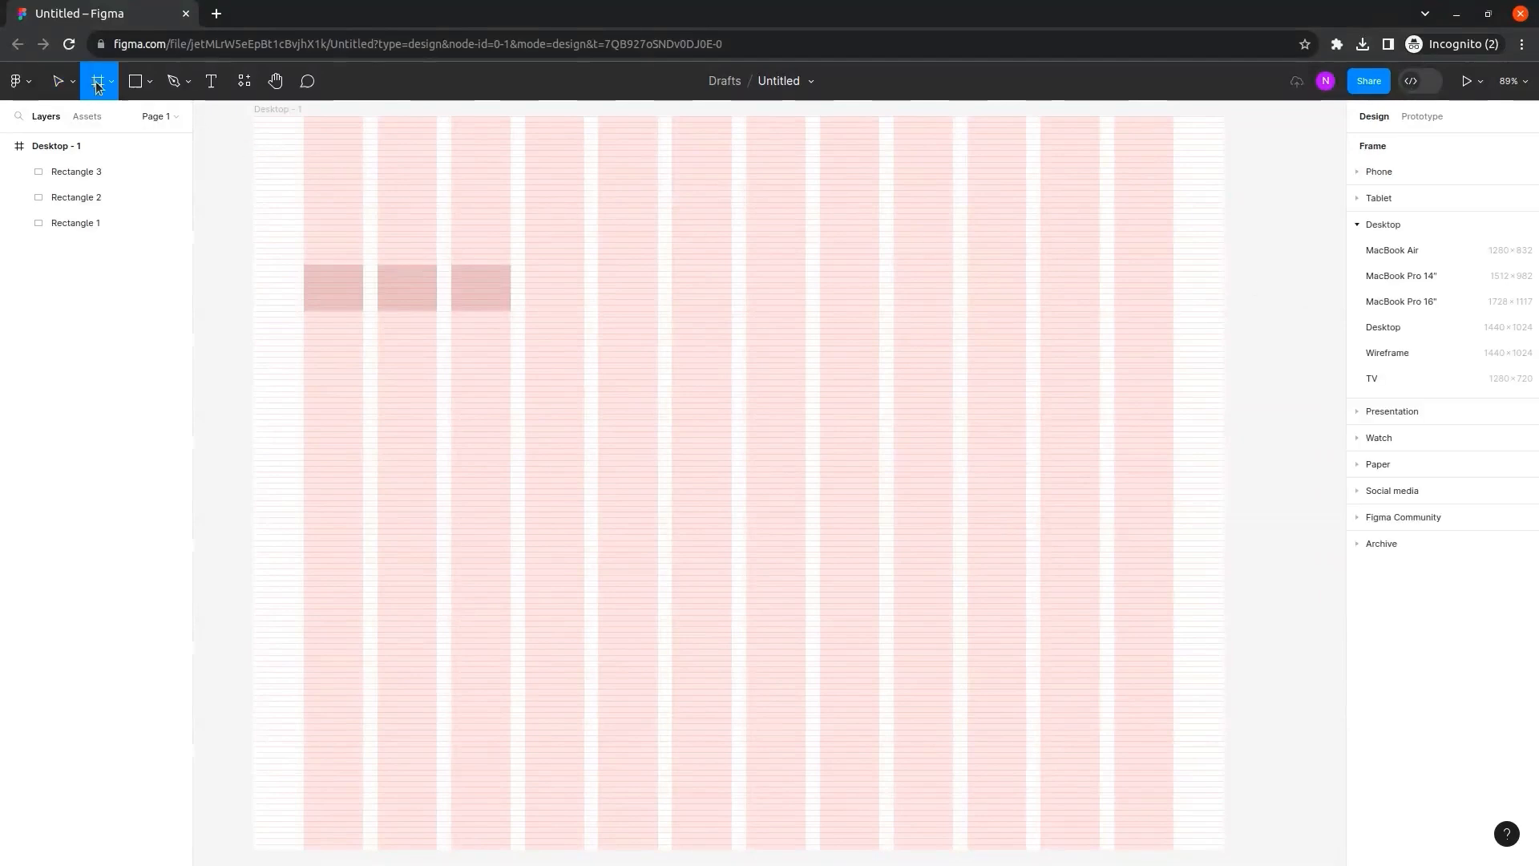
click(1358, 200)
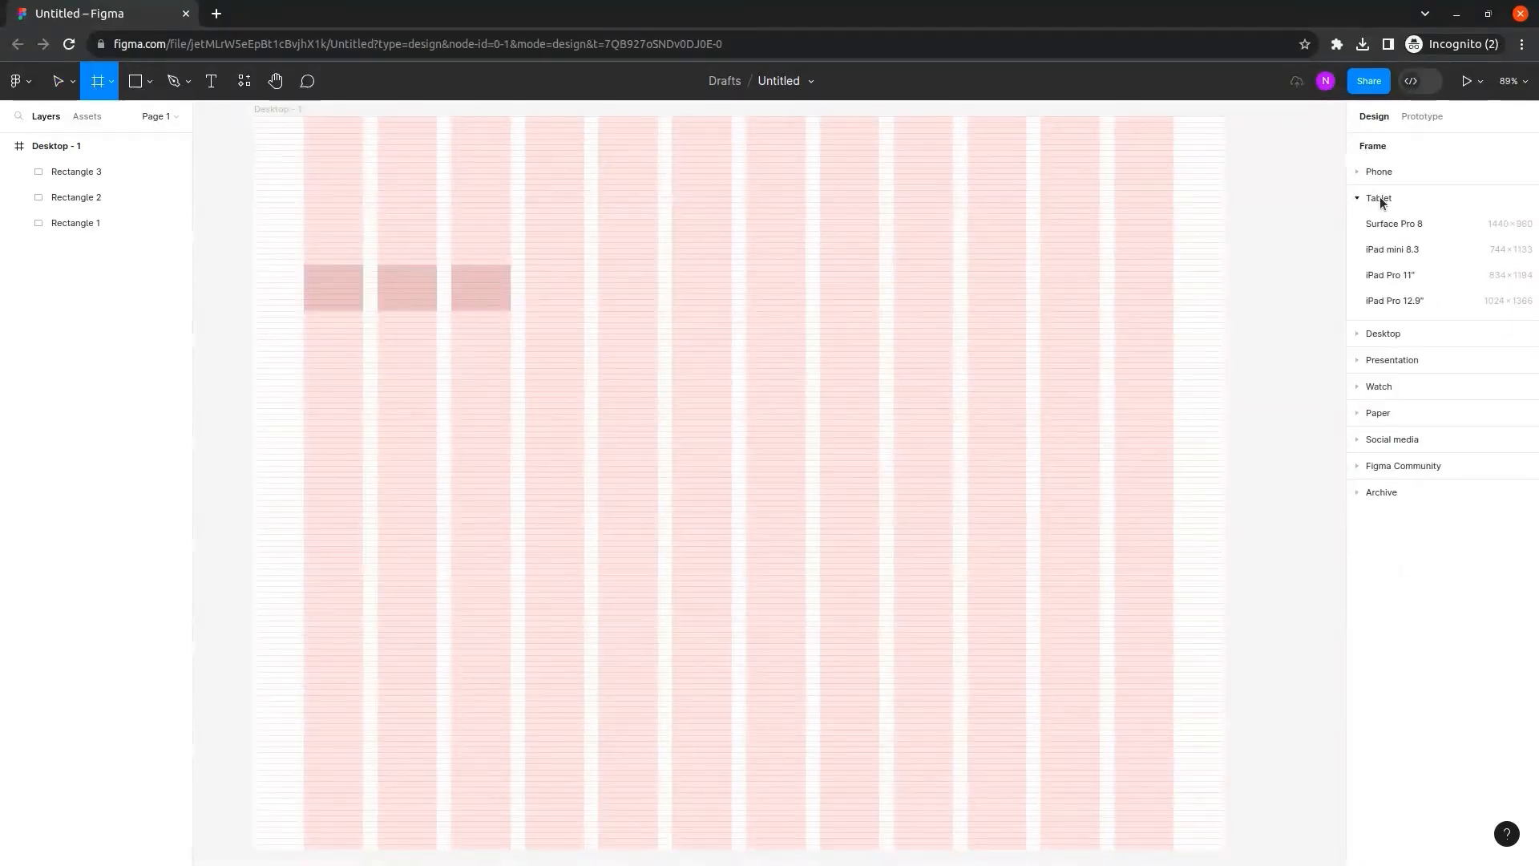
click(1438, 249)
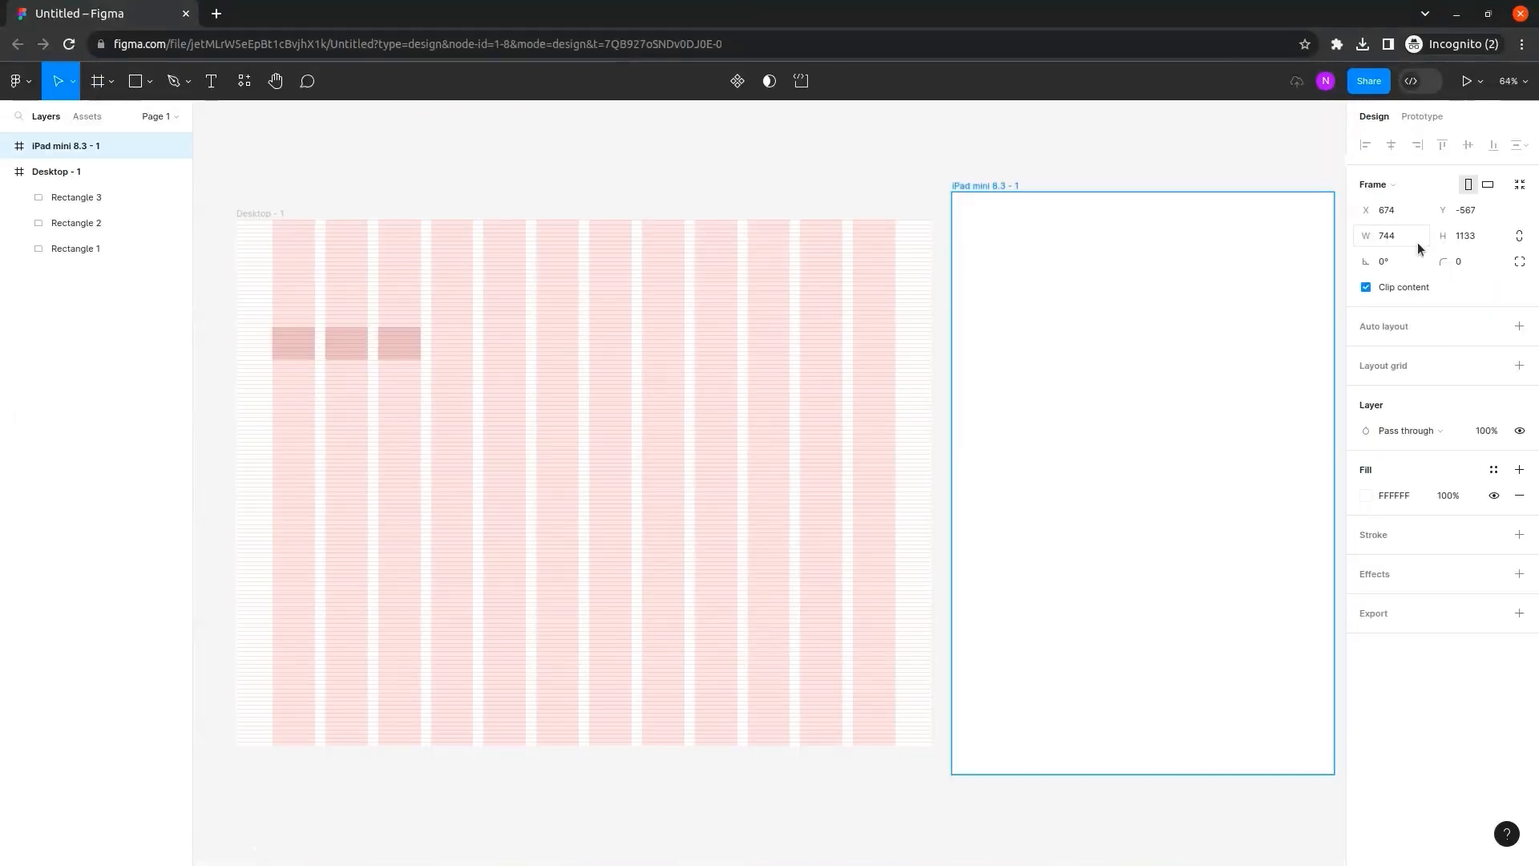
Copy the row and column layout grids from the Desktop frame and paste them onto the iPad mini 8.3 frame.
click(109, 175)
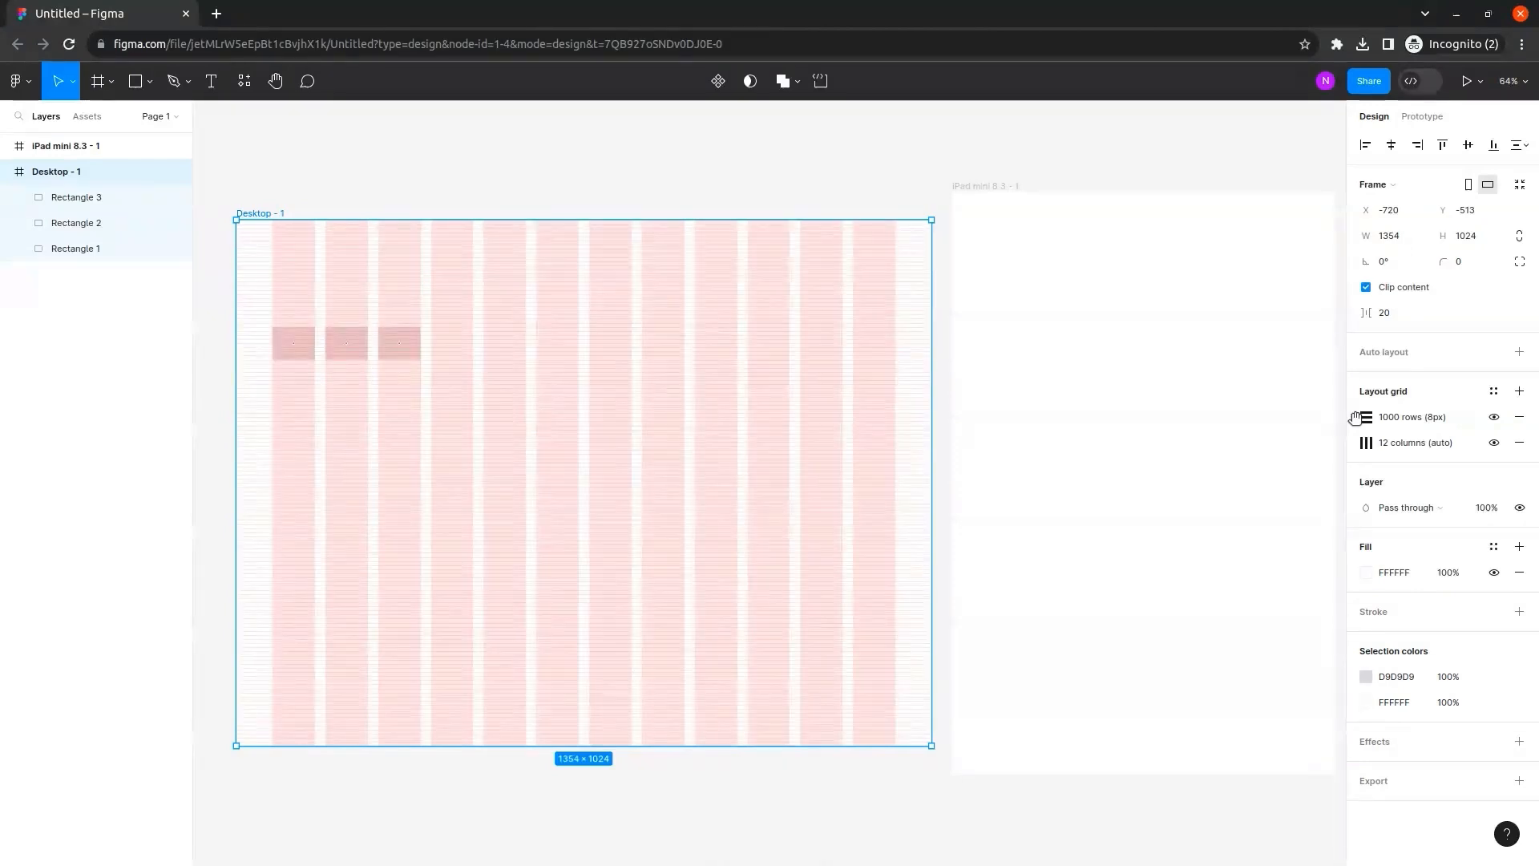
click(1354, 418)
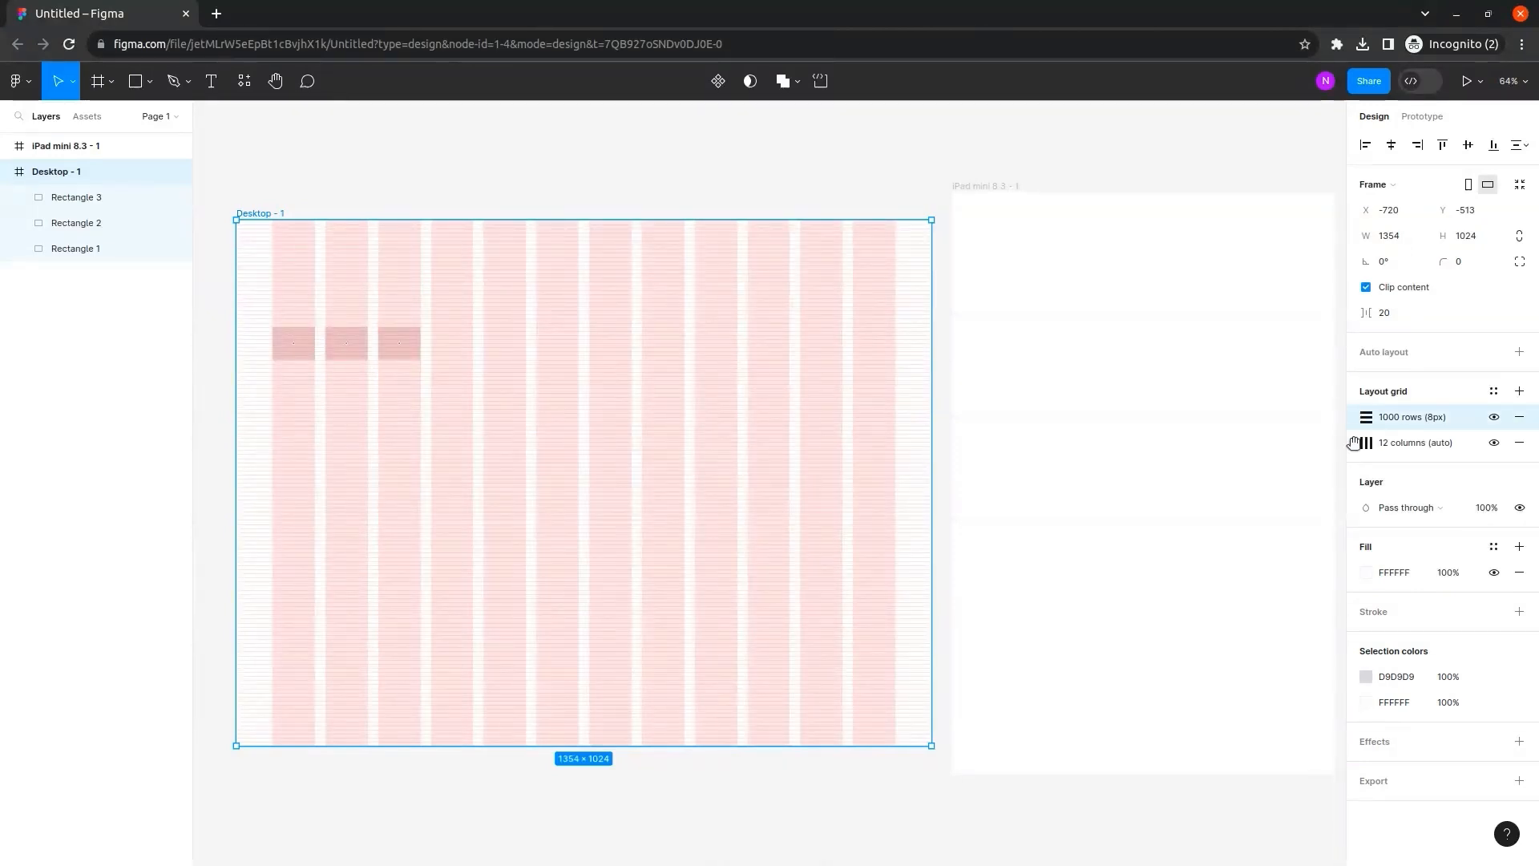
shift+click(1354, 443)
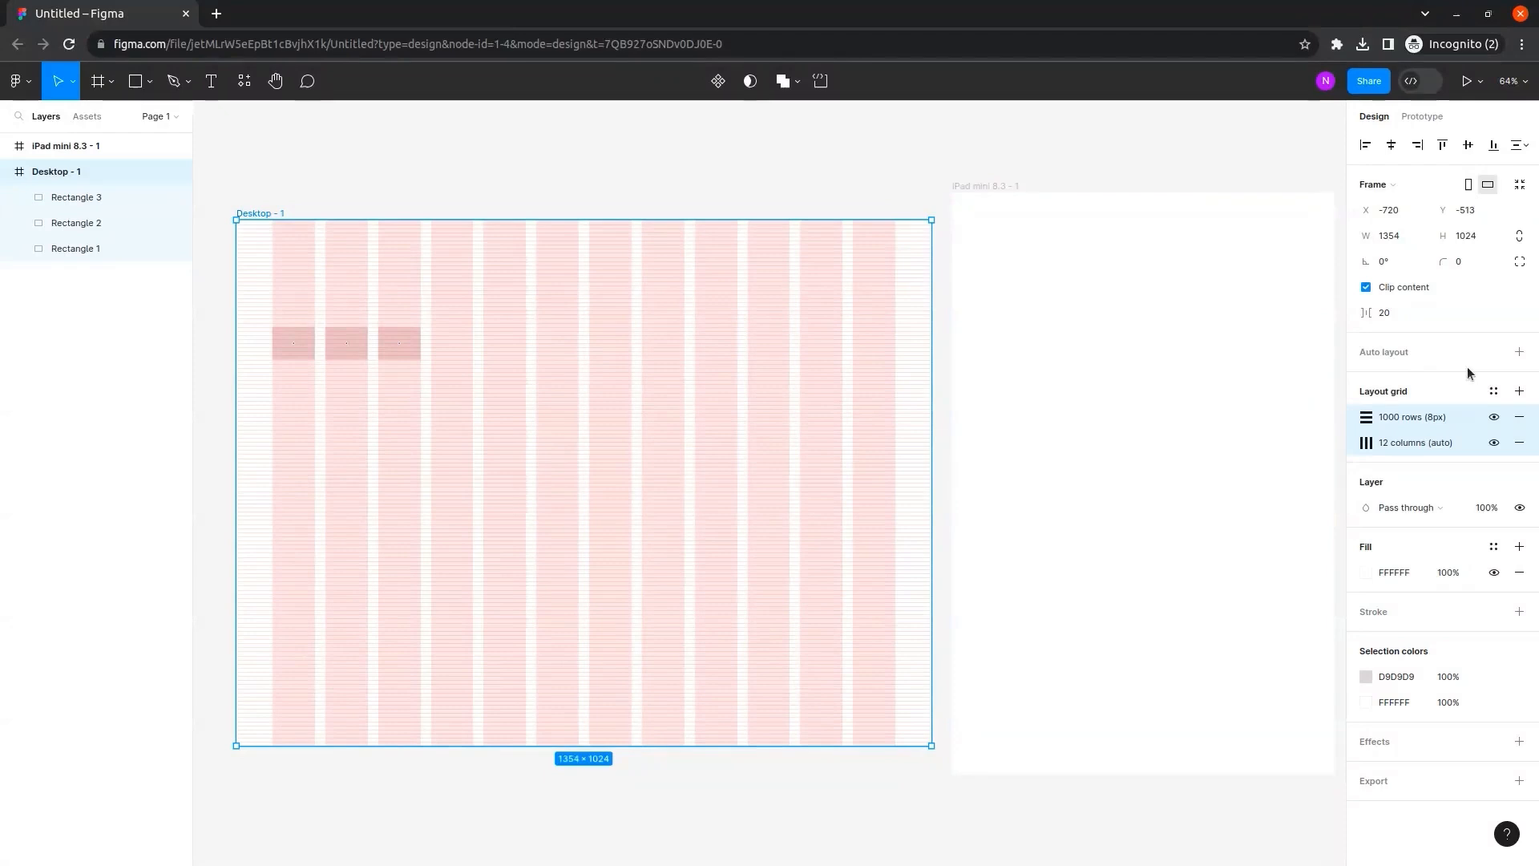
click(88, 146)
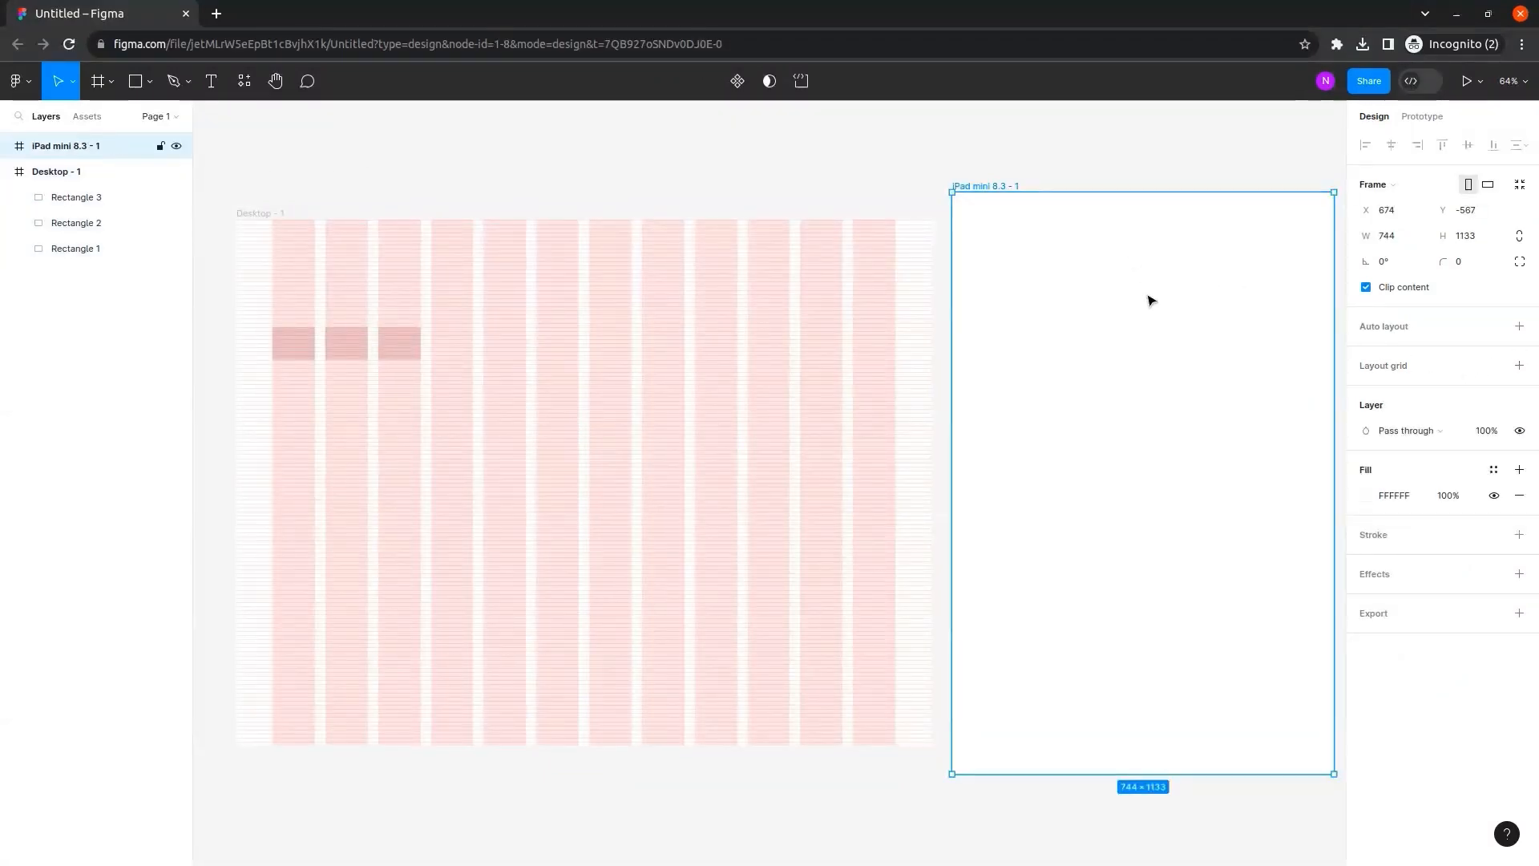
key(ctrl+v)
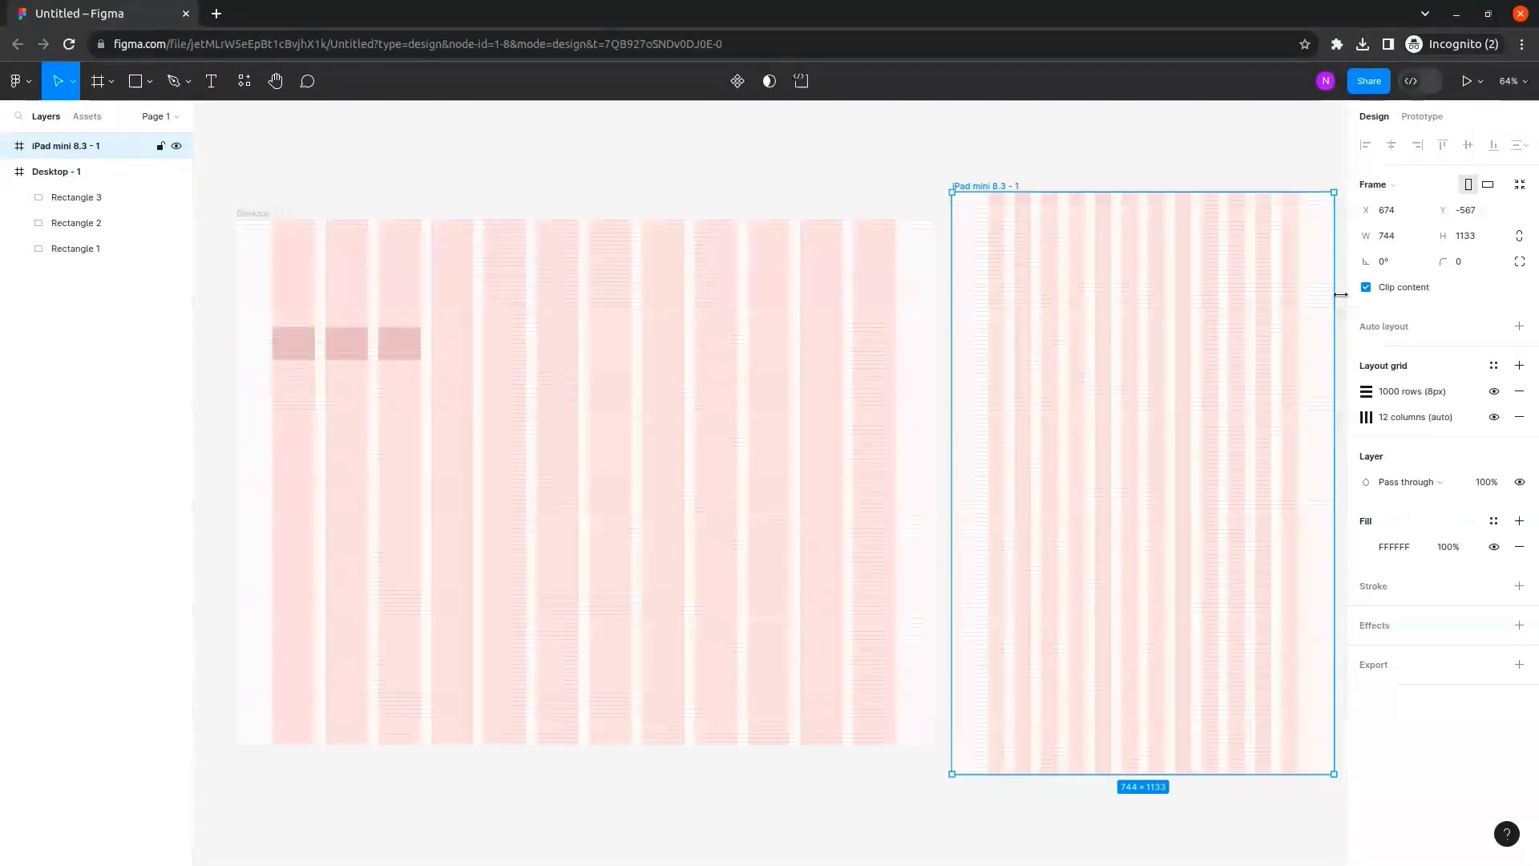
Set the column count of the iPad mini 8.3 frame's layout grid to 8 and close the grid settings.
click(1365, 419)
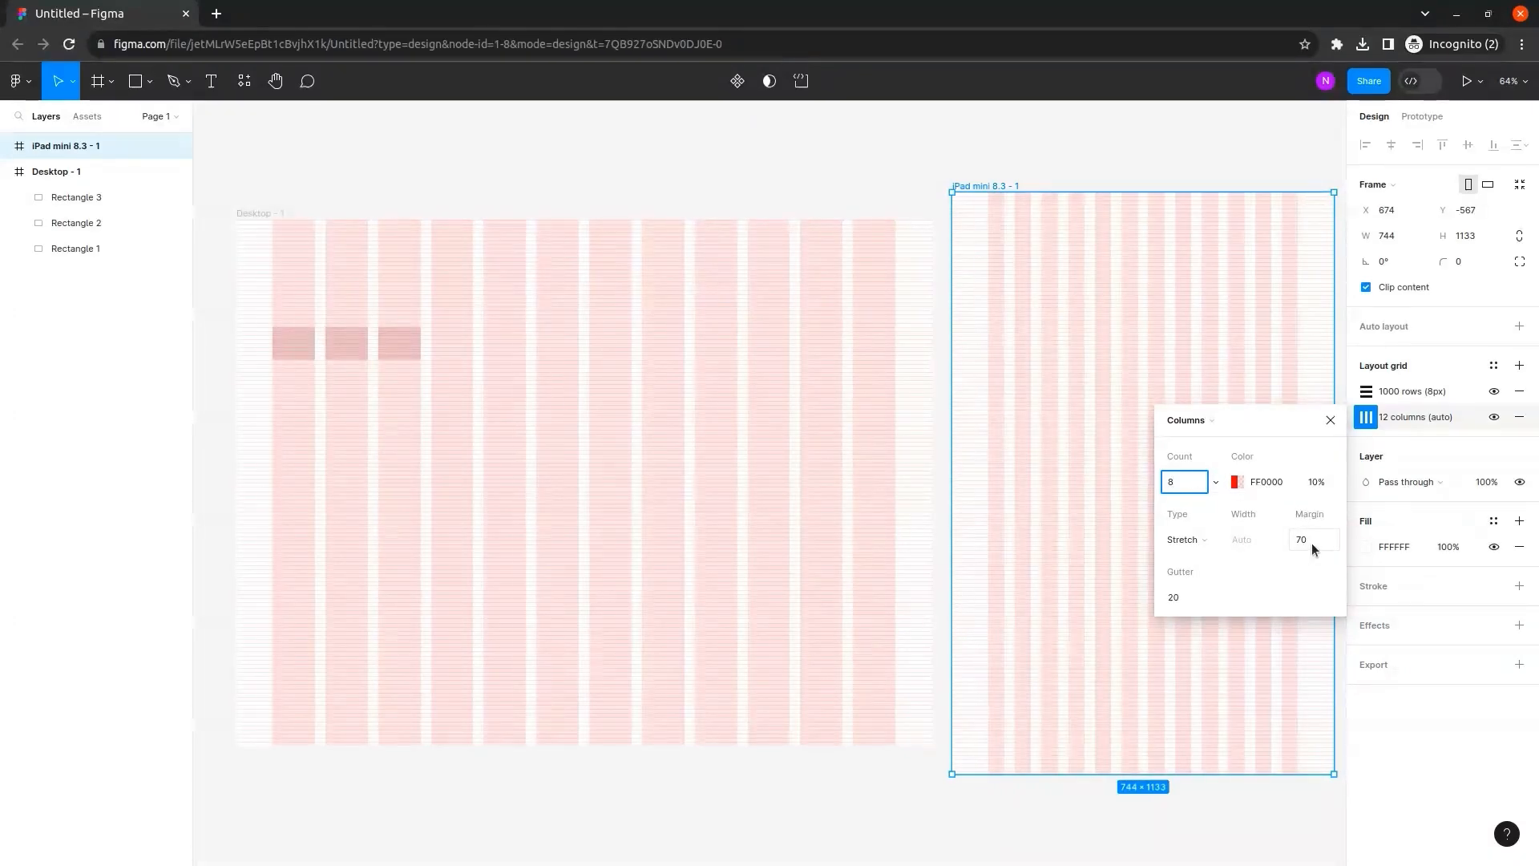
click(1288, 586)
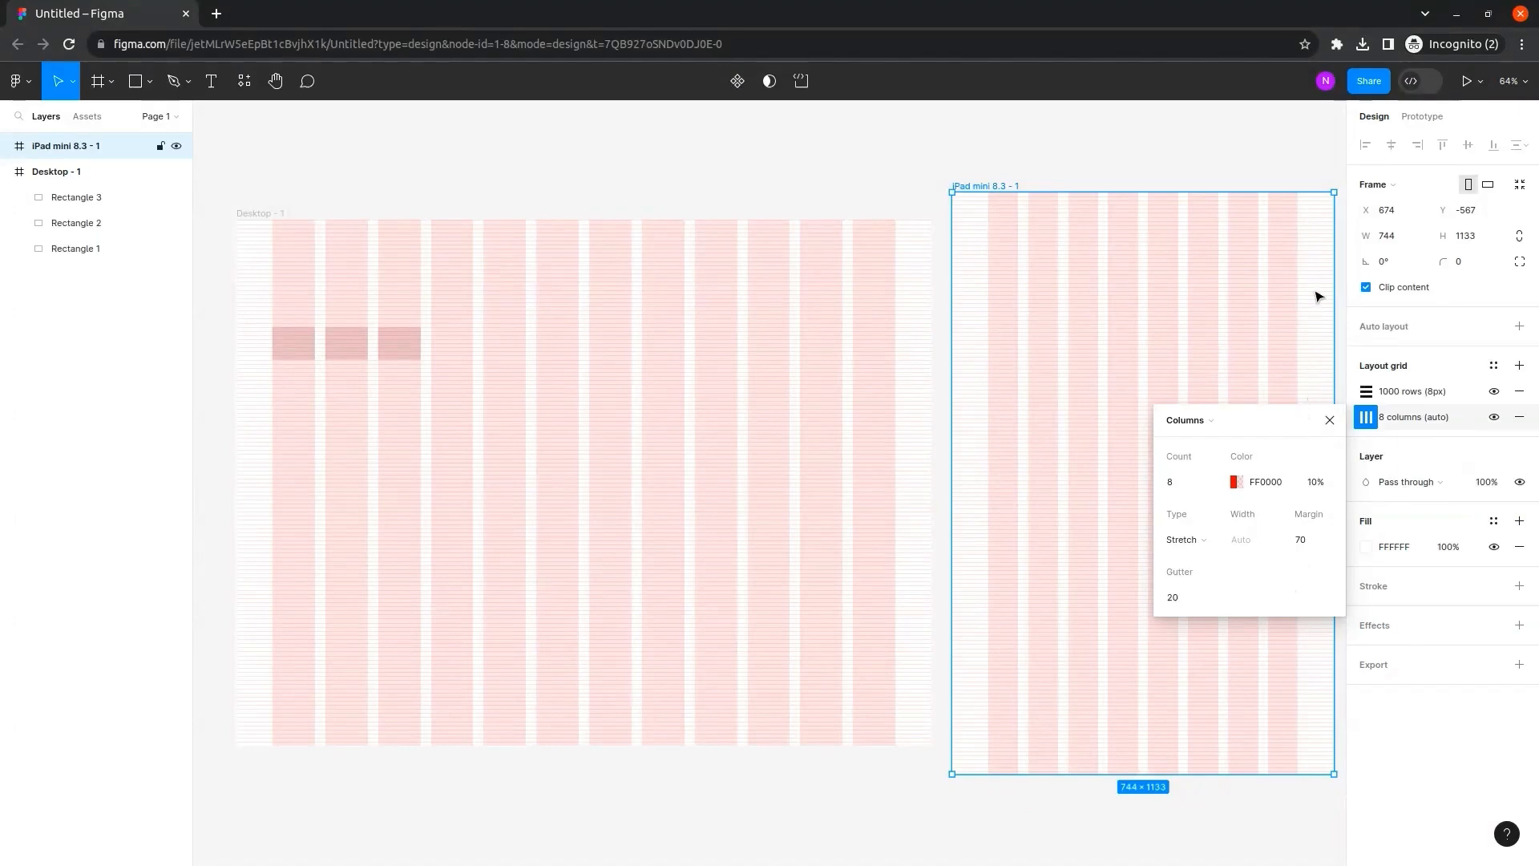
click(1329, 420)
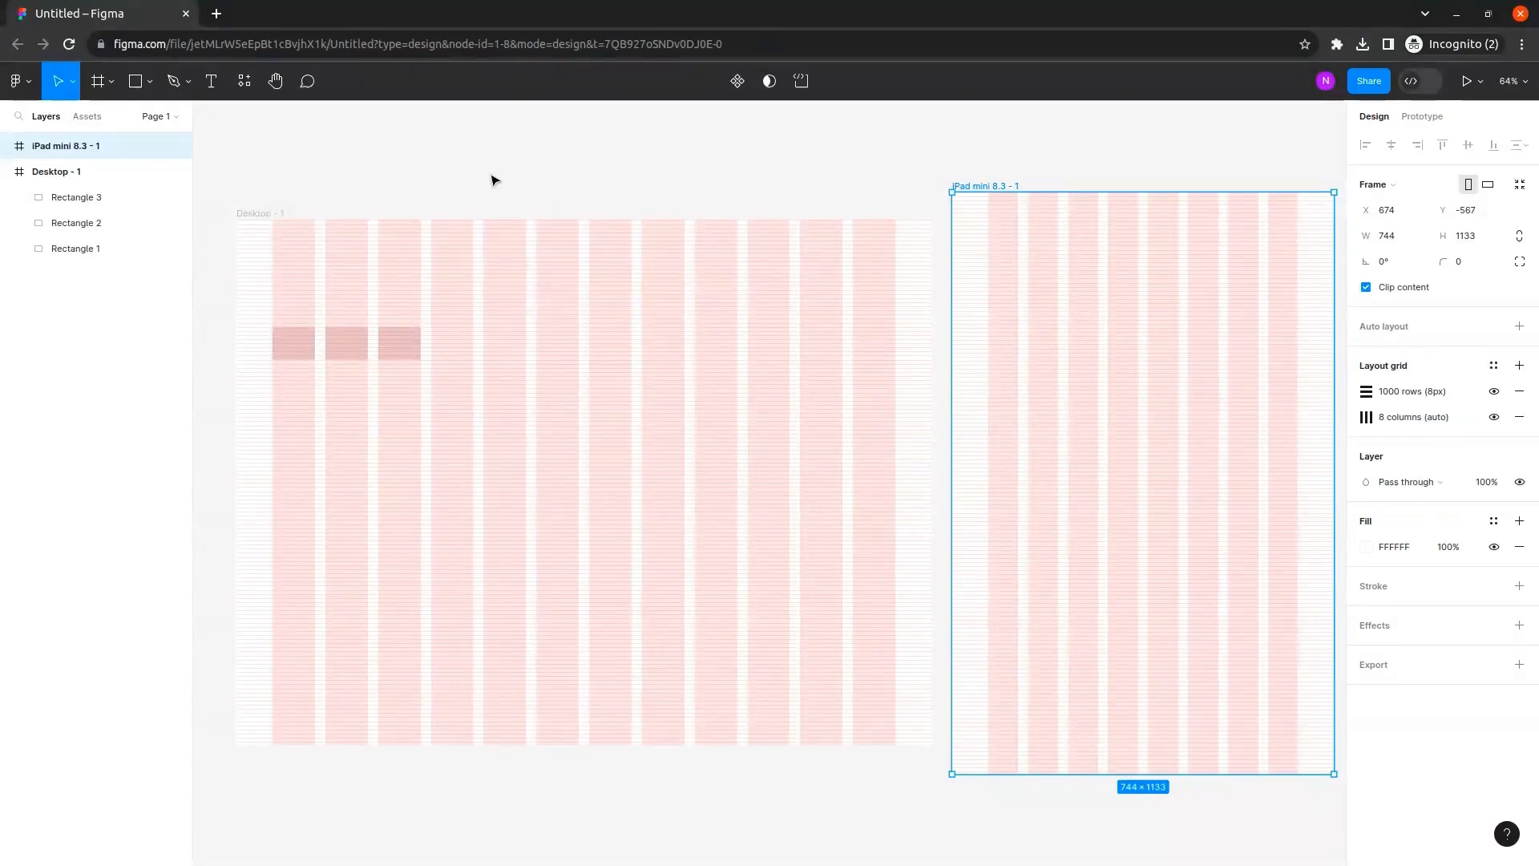
Add a new frame using the iPhone 14 & 15 Pro Max phone preset.
click(99, 90)
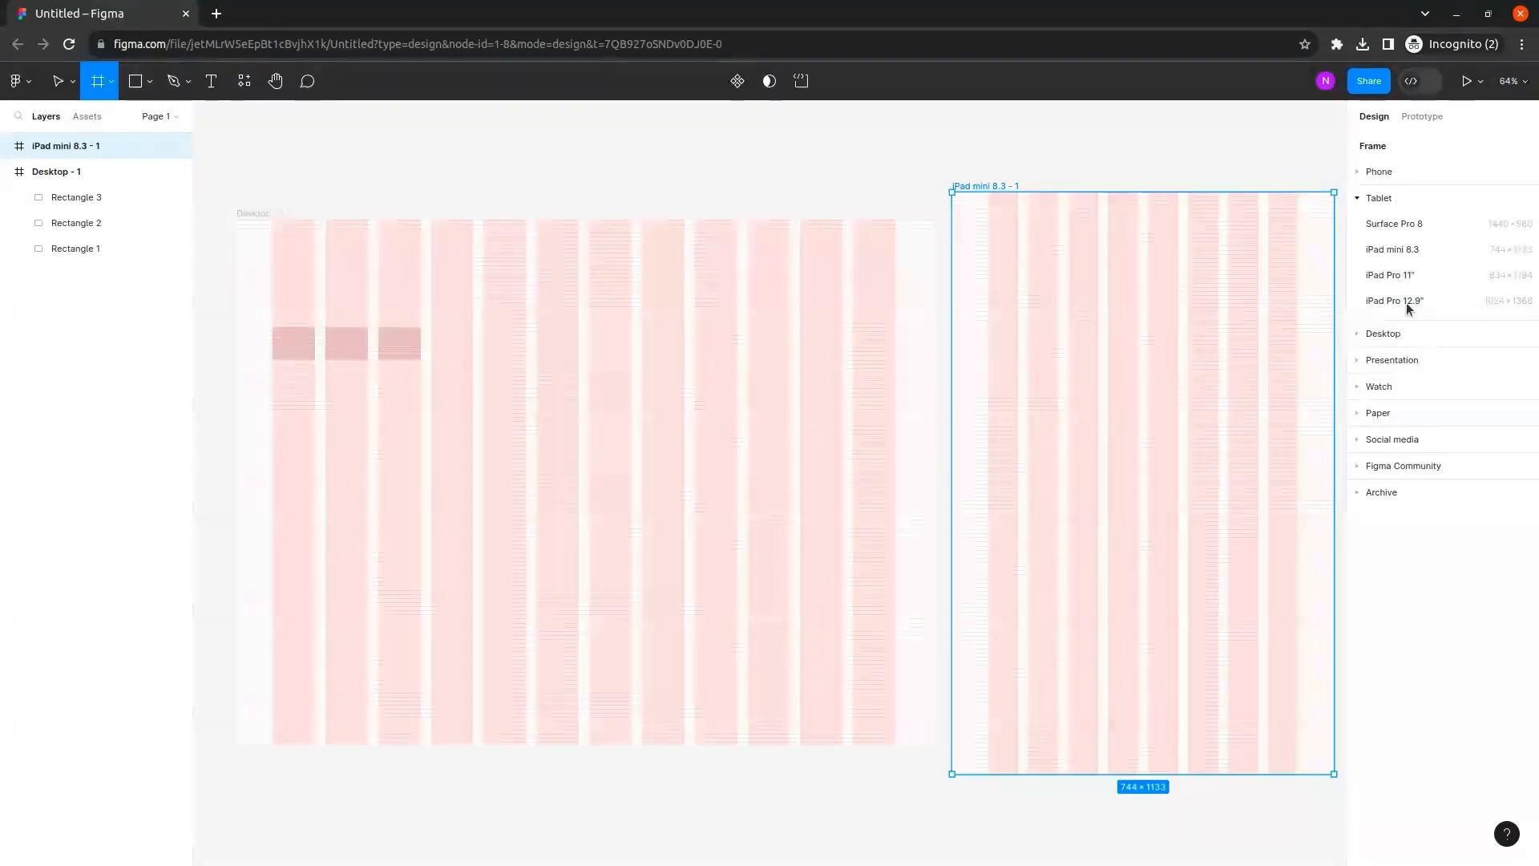
click(1380, 177)
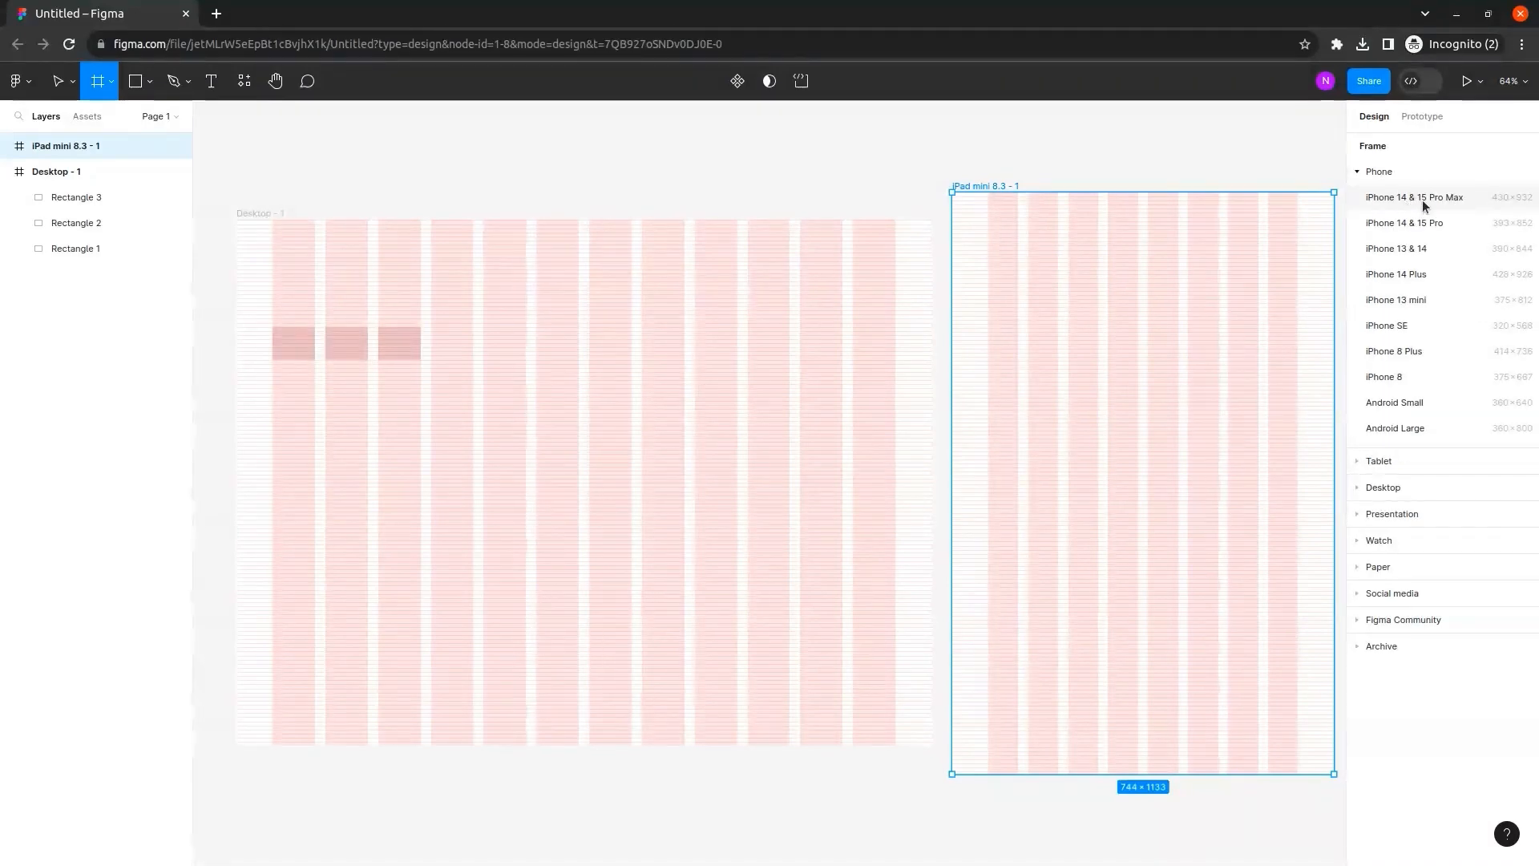
click(1478, 198)
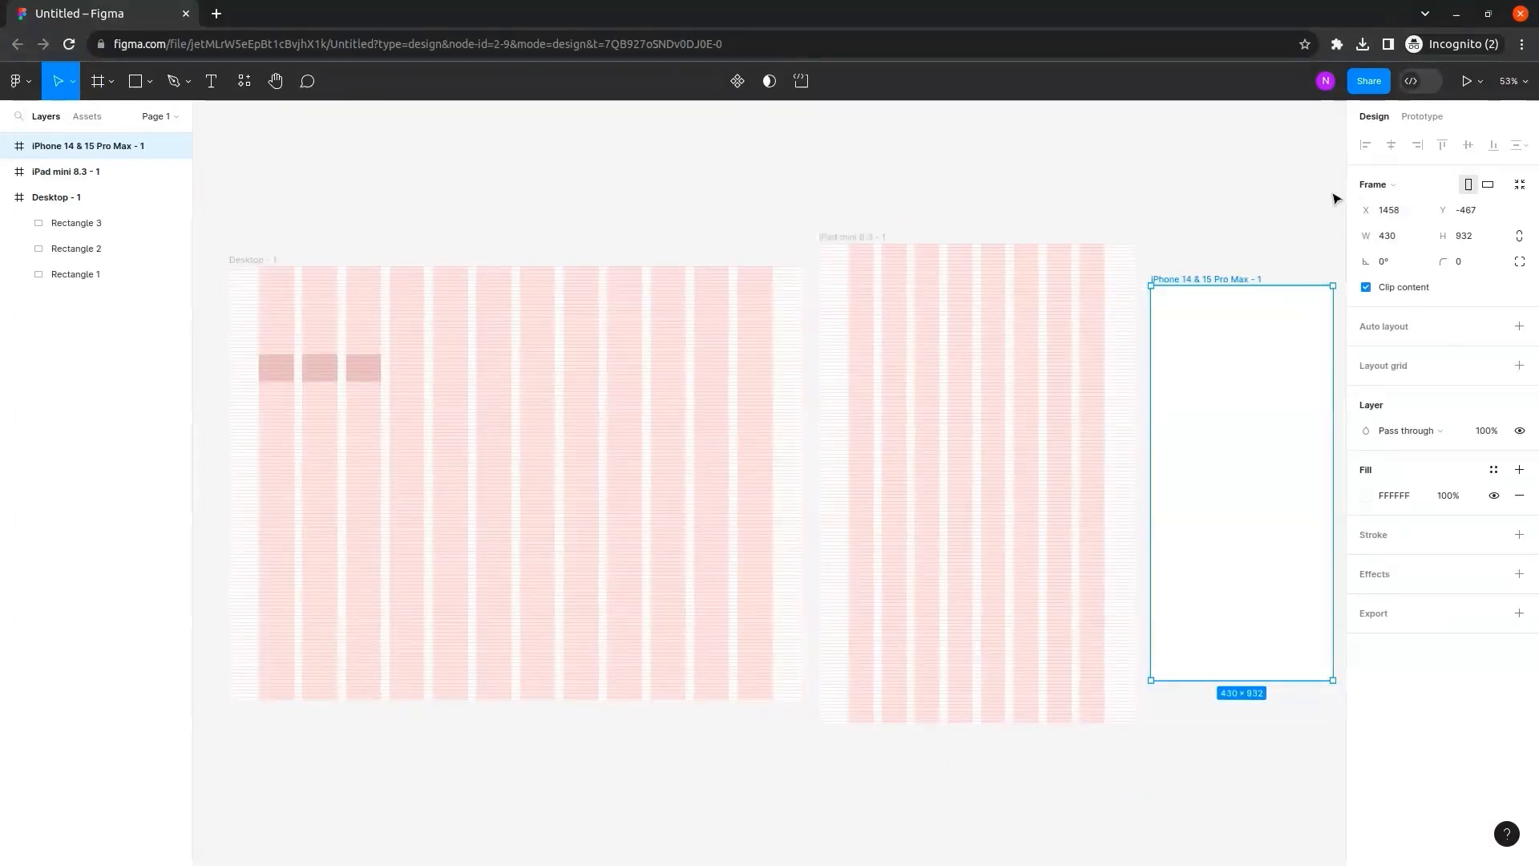
Copy the row and column layout grids from the iPad mini 8.3 frame and paste them onto the iPhone 14 & 15 Pro Max frame.
click(147, 167)
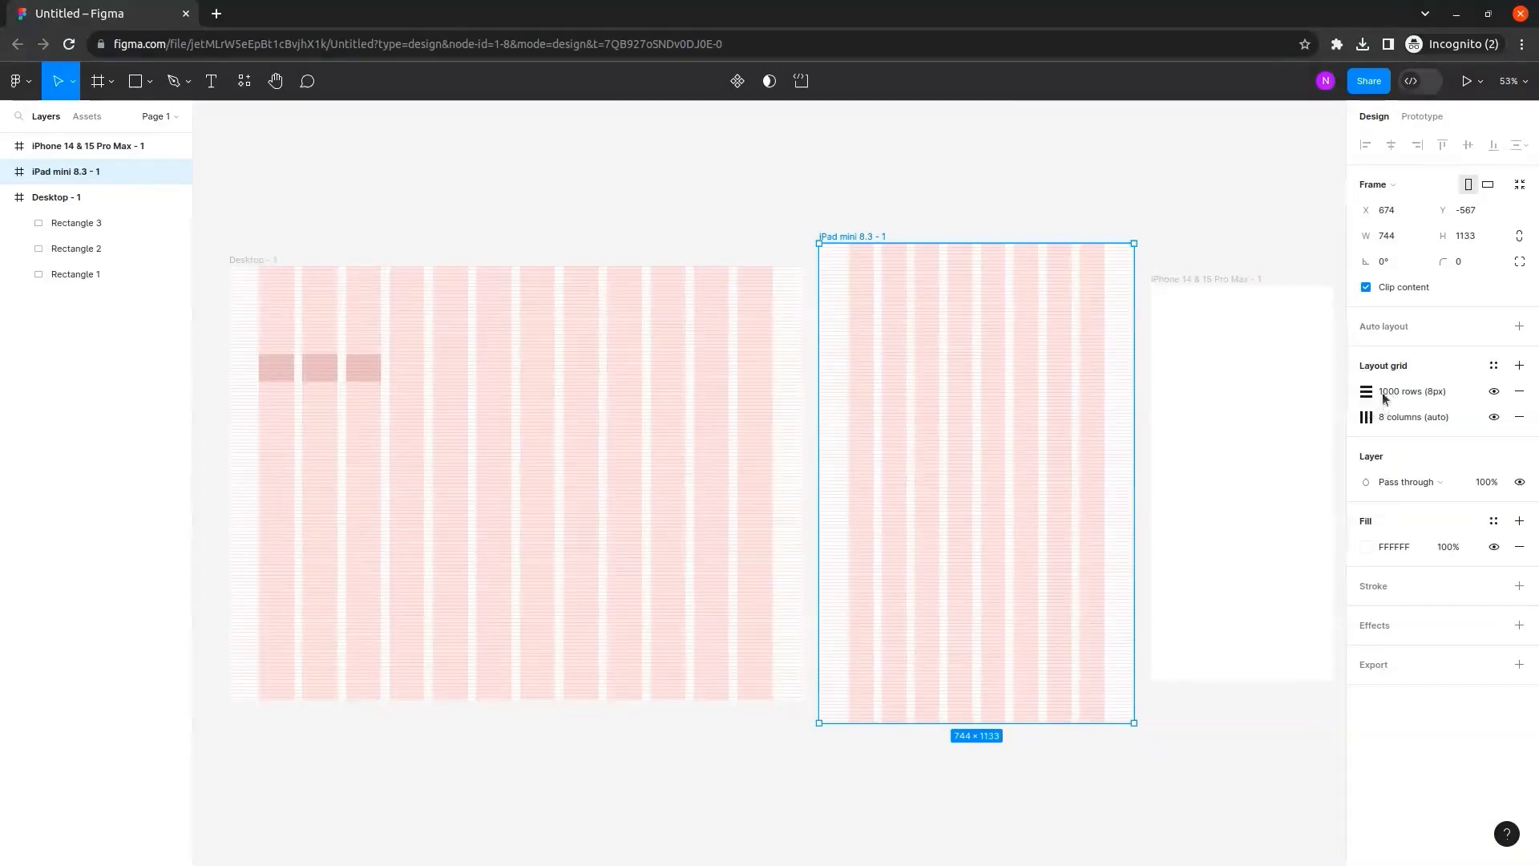
click(1353, 393)
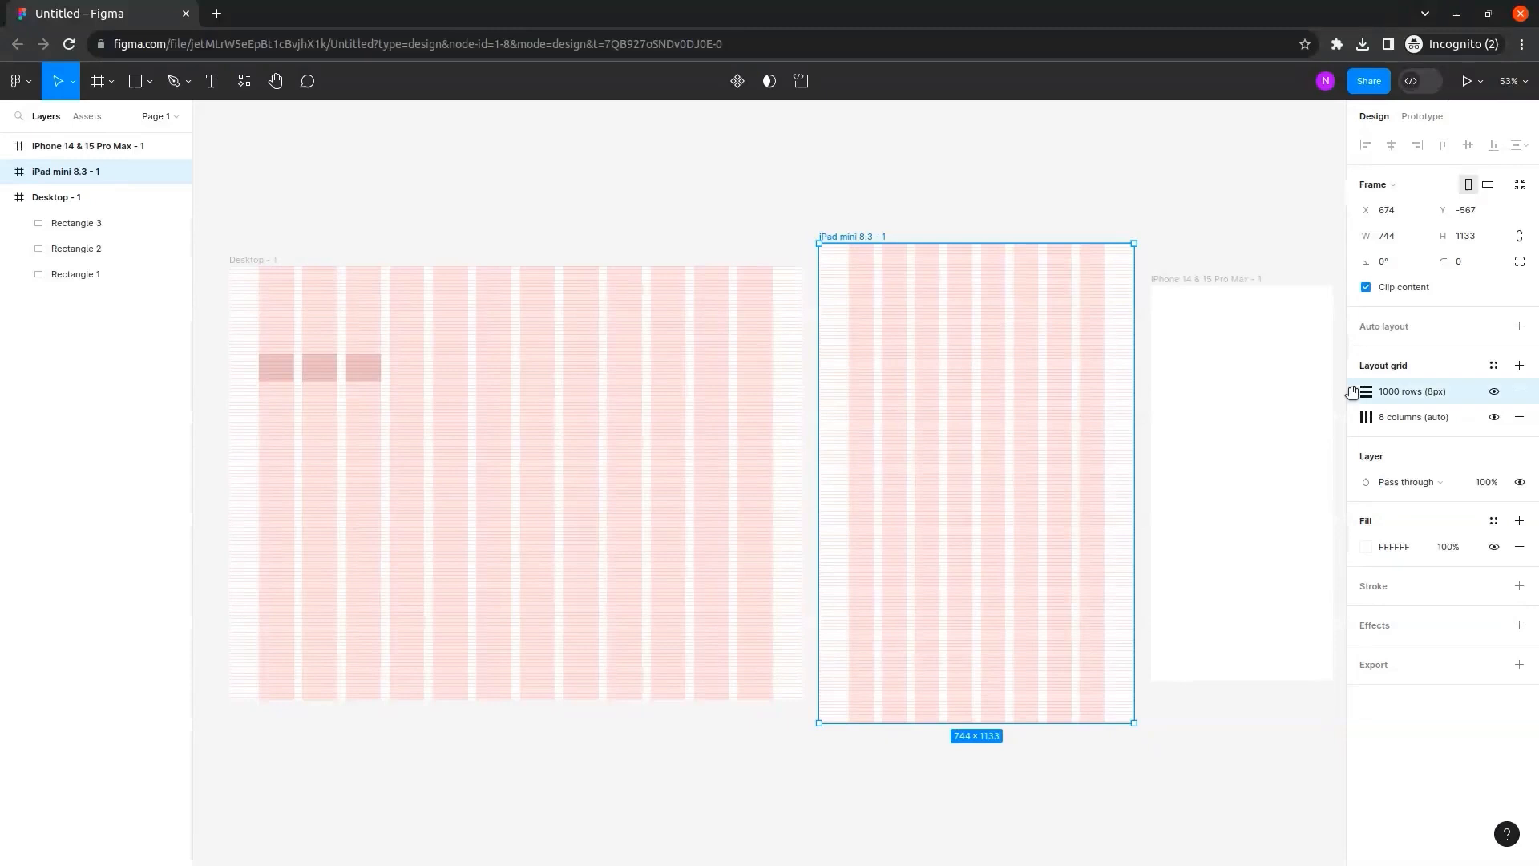
shift+click(1356, 414)
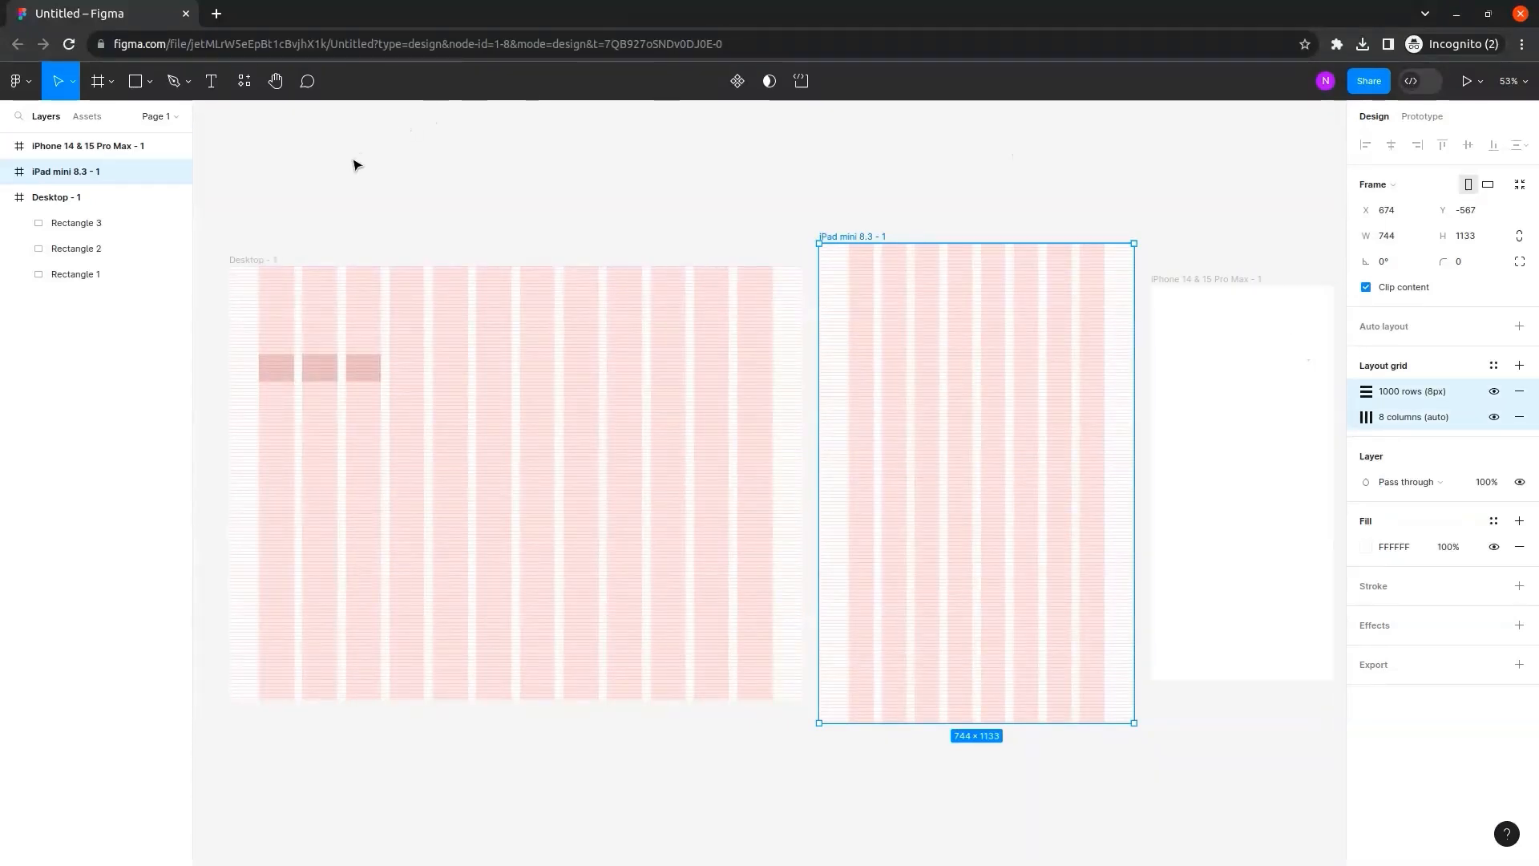
click(89, 145)
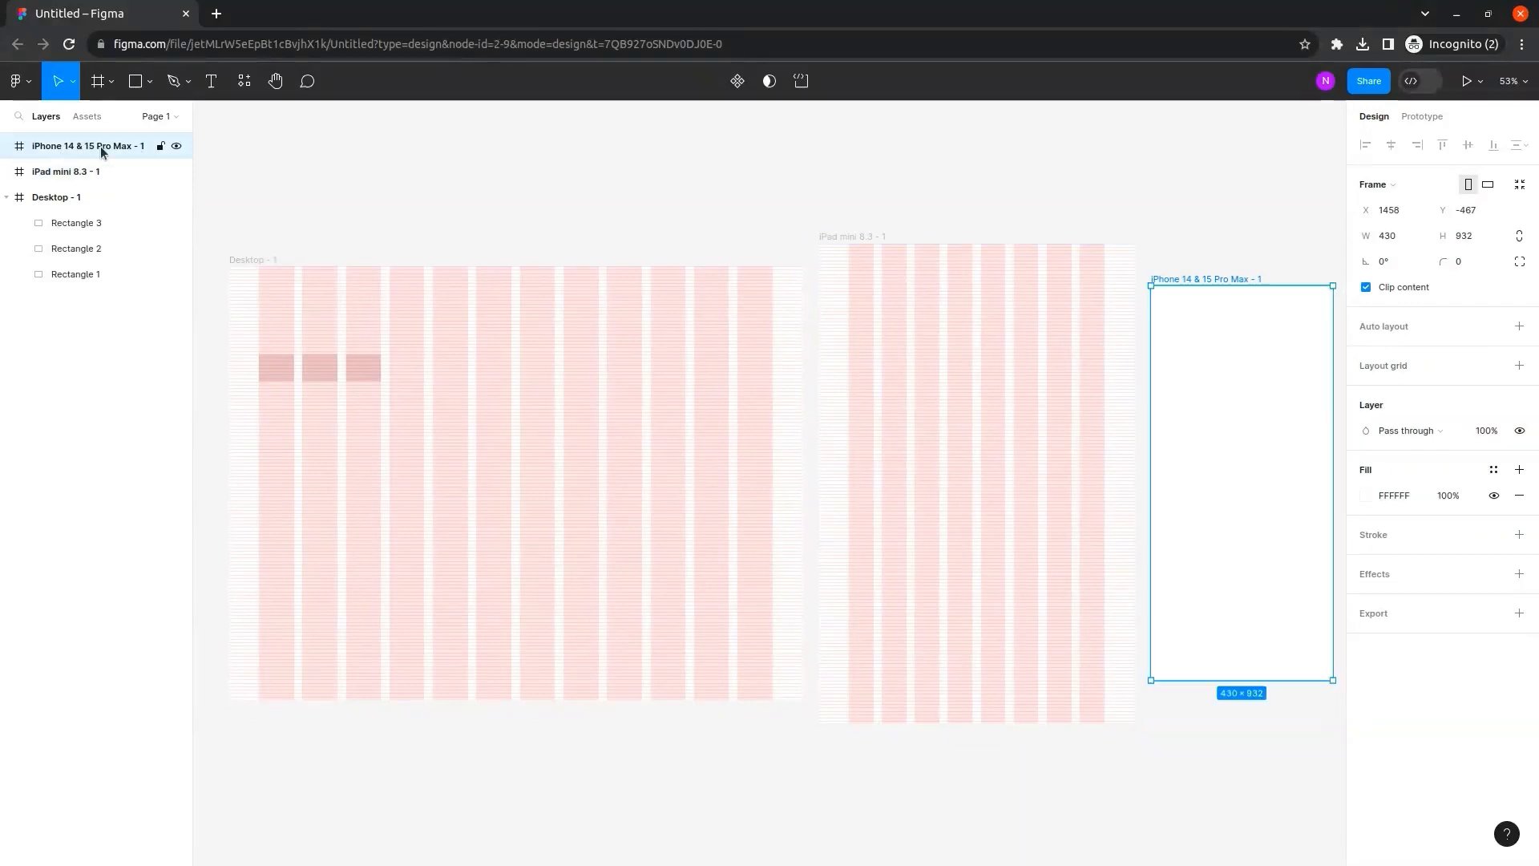
key(ctrl+v)
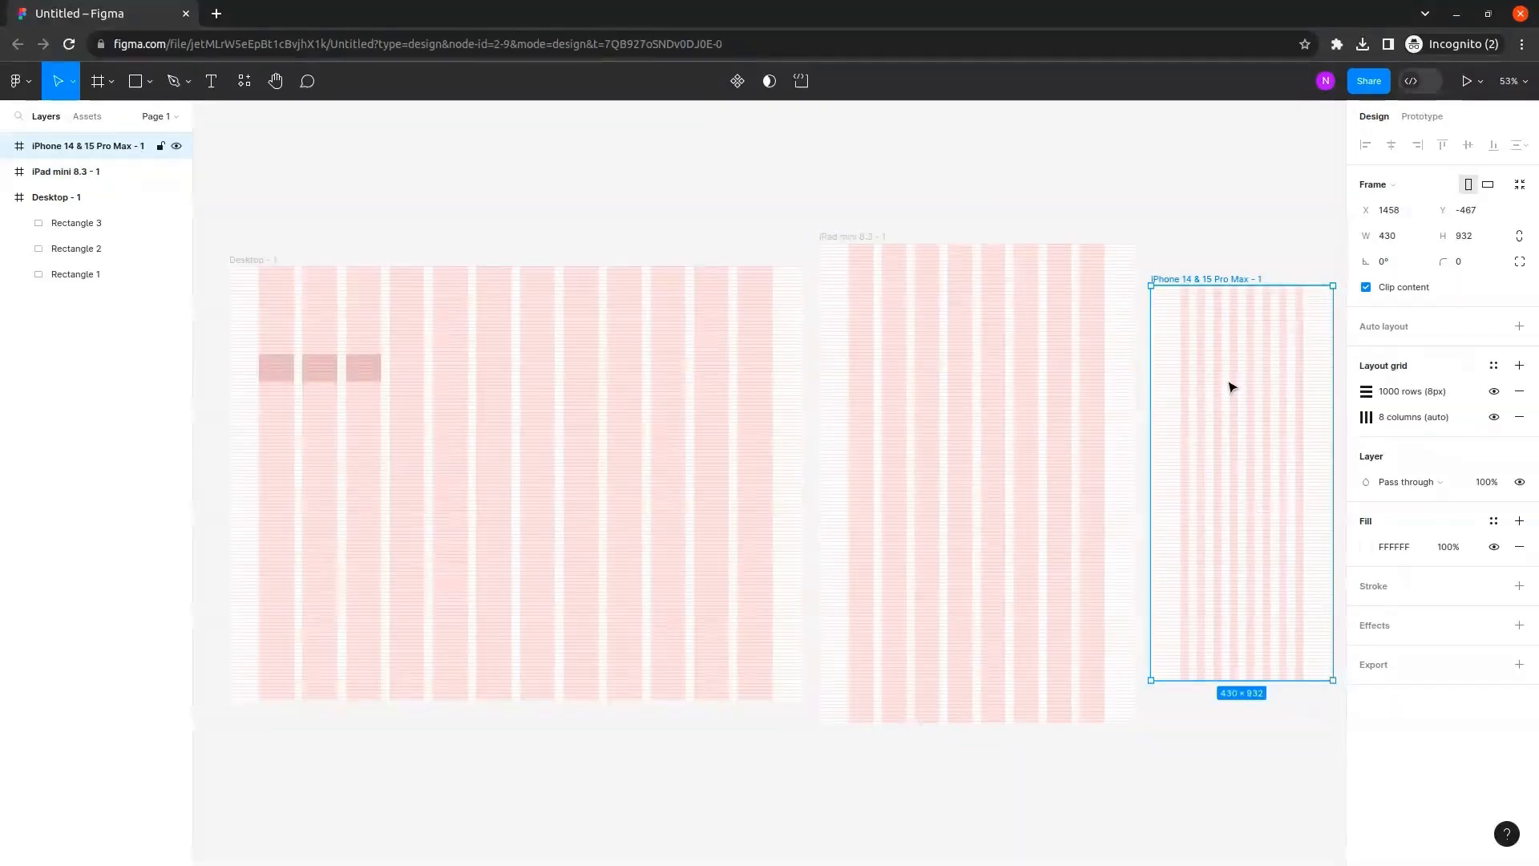
Set the iPhone 14 & 15 Pro Max frame's column grid to 4 columns with a margin of 20 and close its settings.
click(1366, 417)
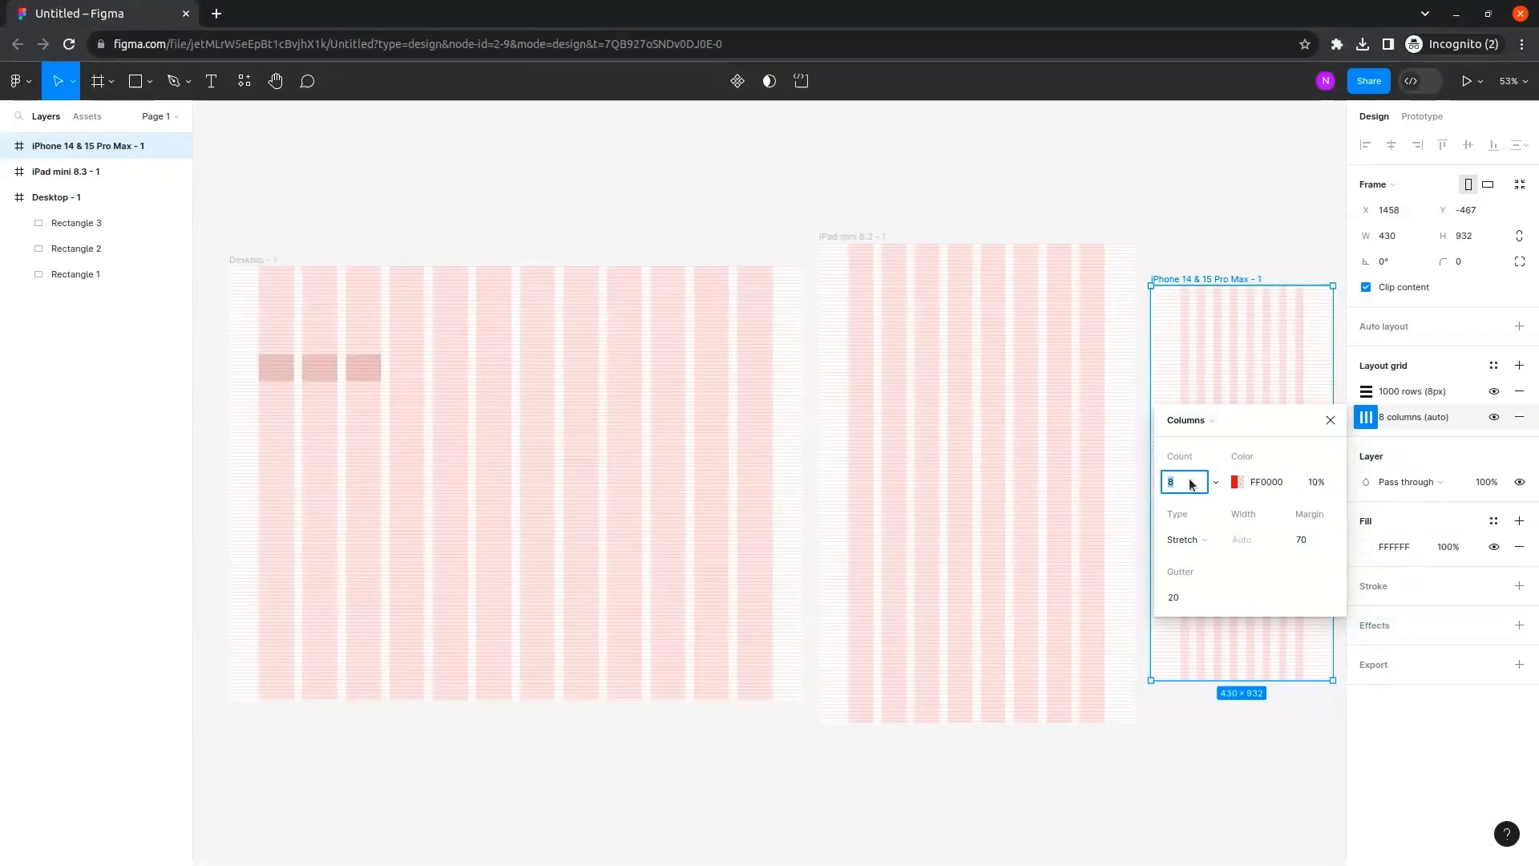
text(4)
click(1276, 429)
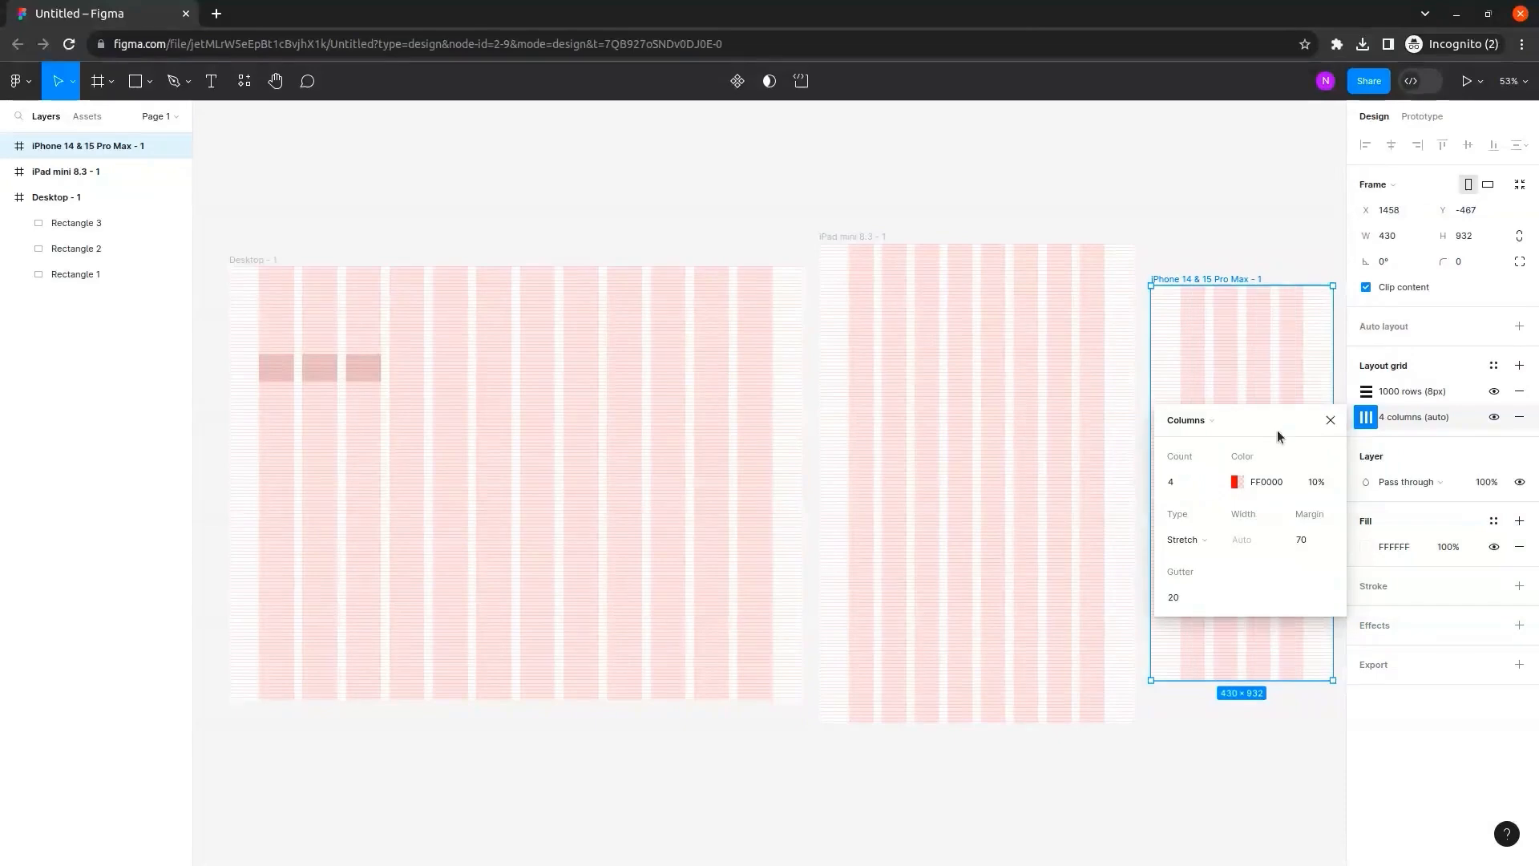
click(1318, 548)
text(20)
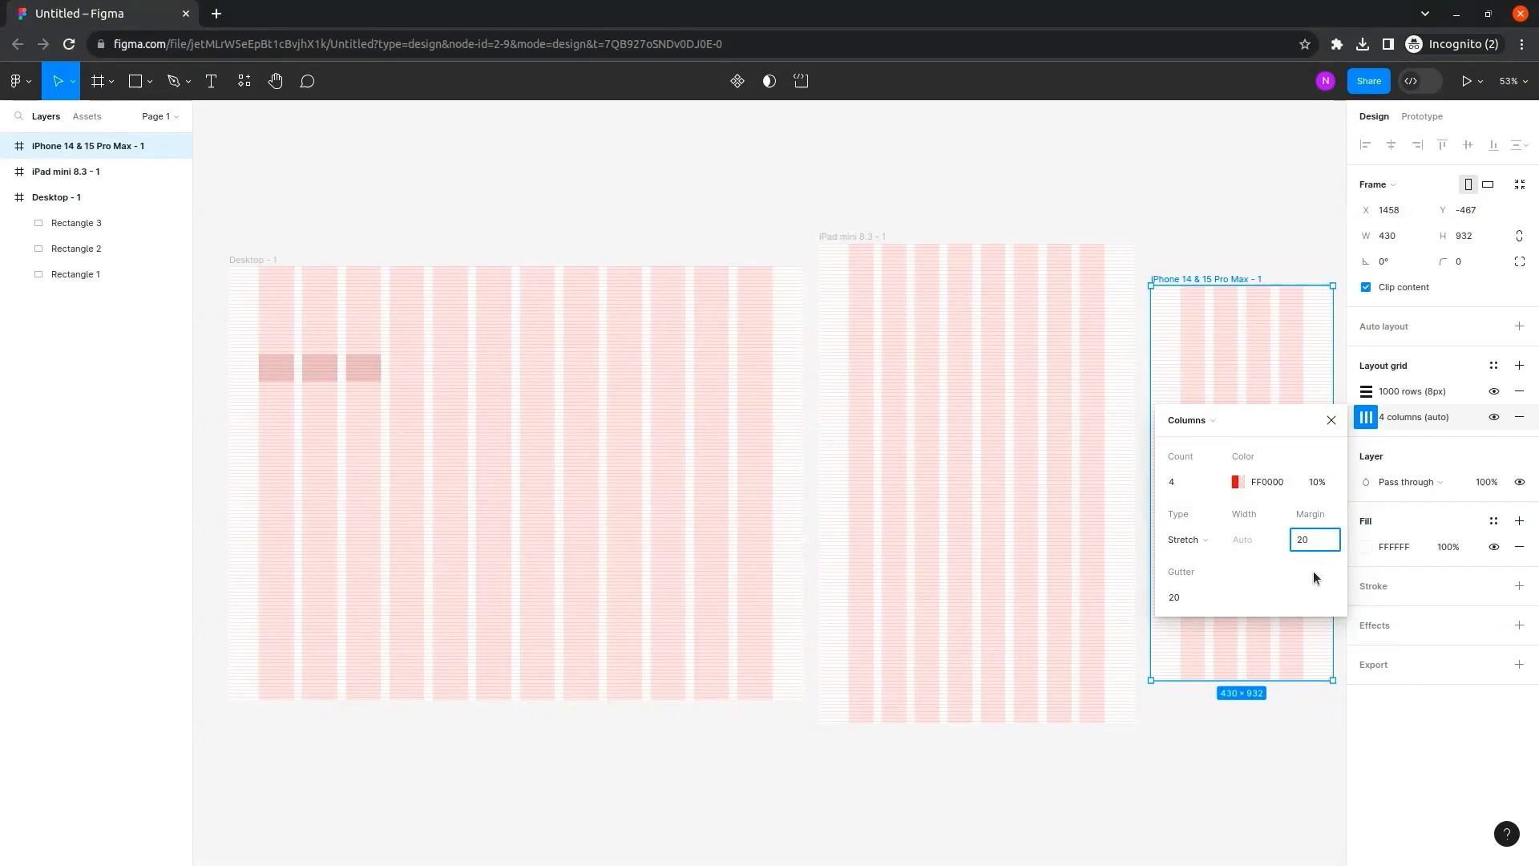
key(Return)
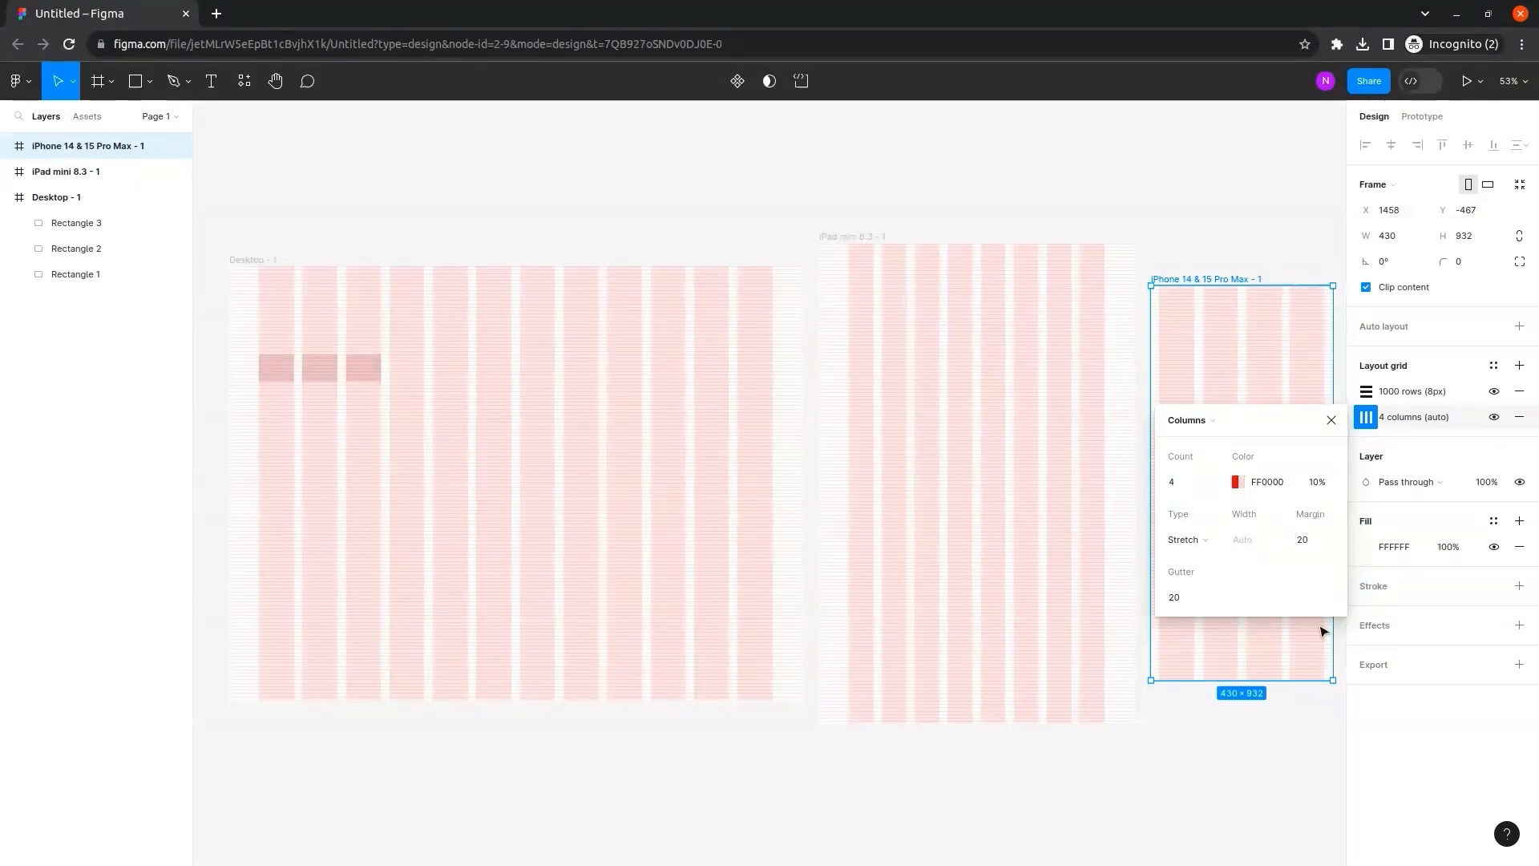
click(1332, 420)
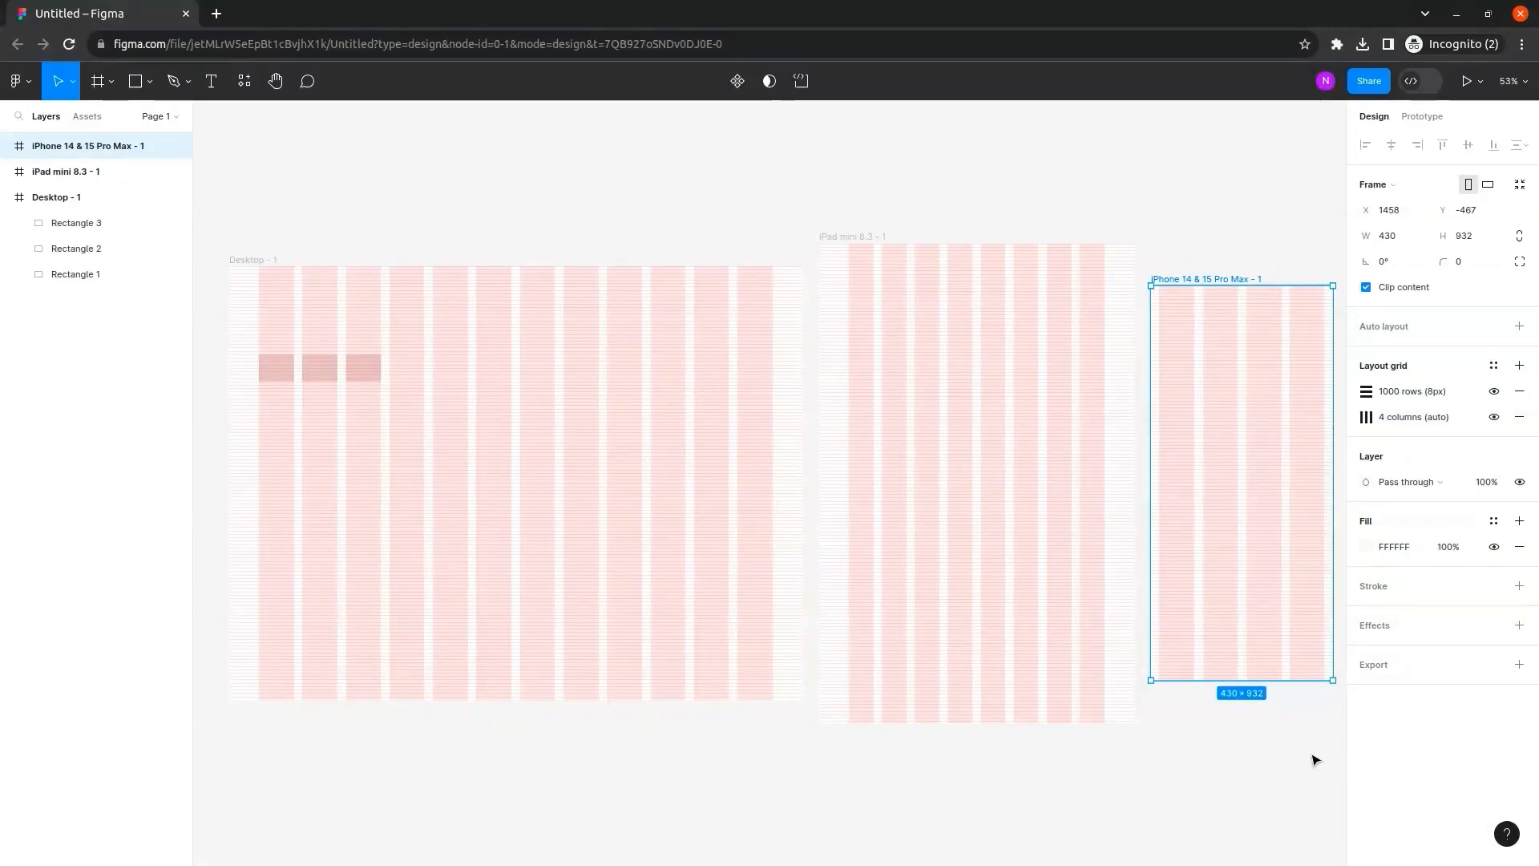
click(1314, 759)
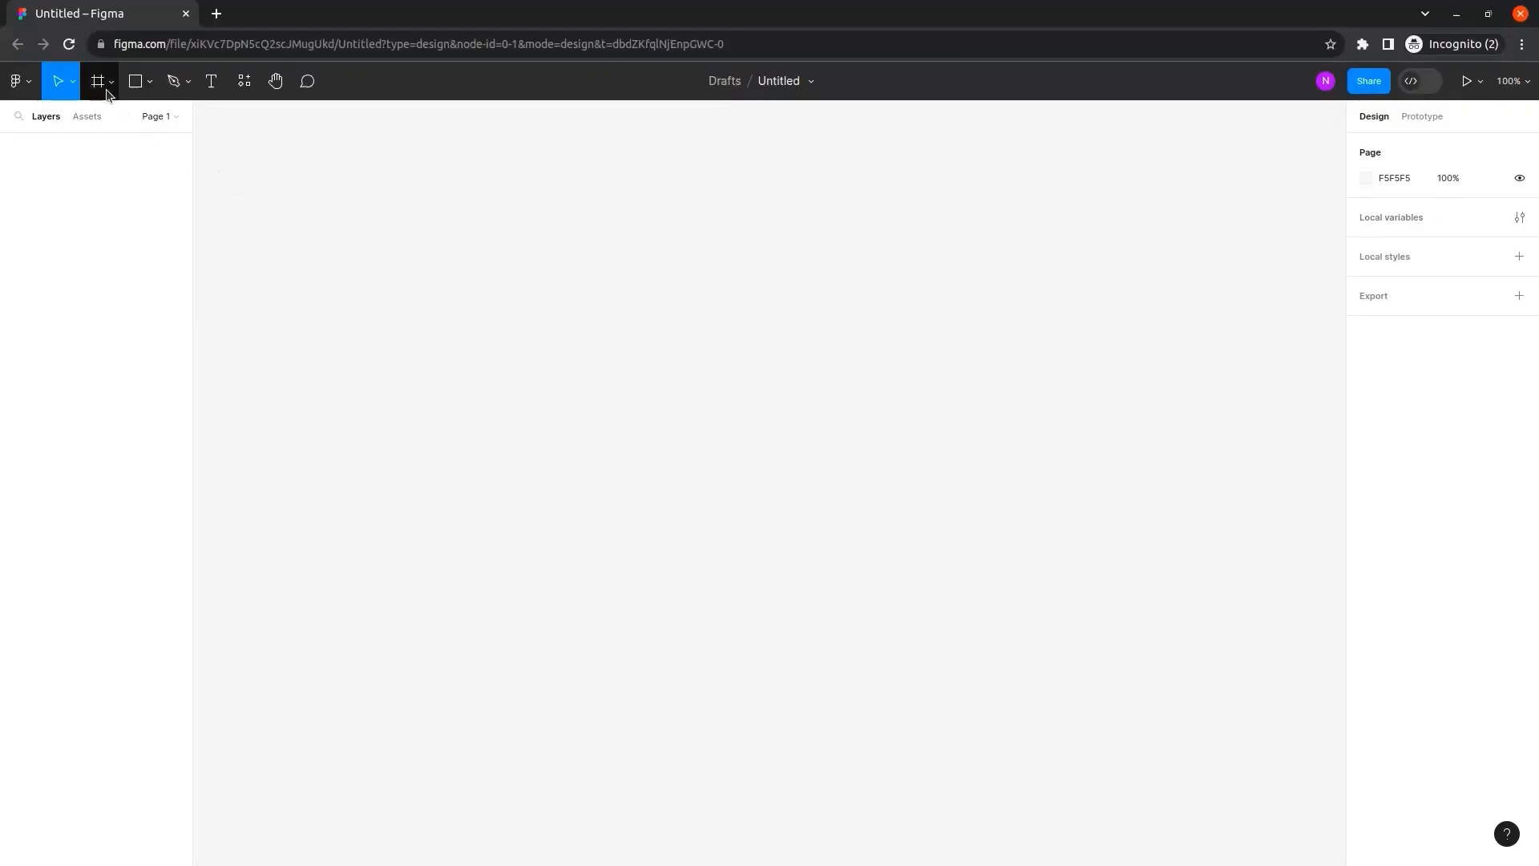
Add a frame using the iPhone 13 & 14 preset in the empty file and give it a columns layout grid.
click(100, 82)
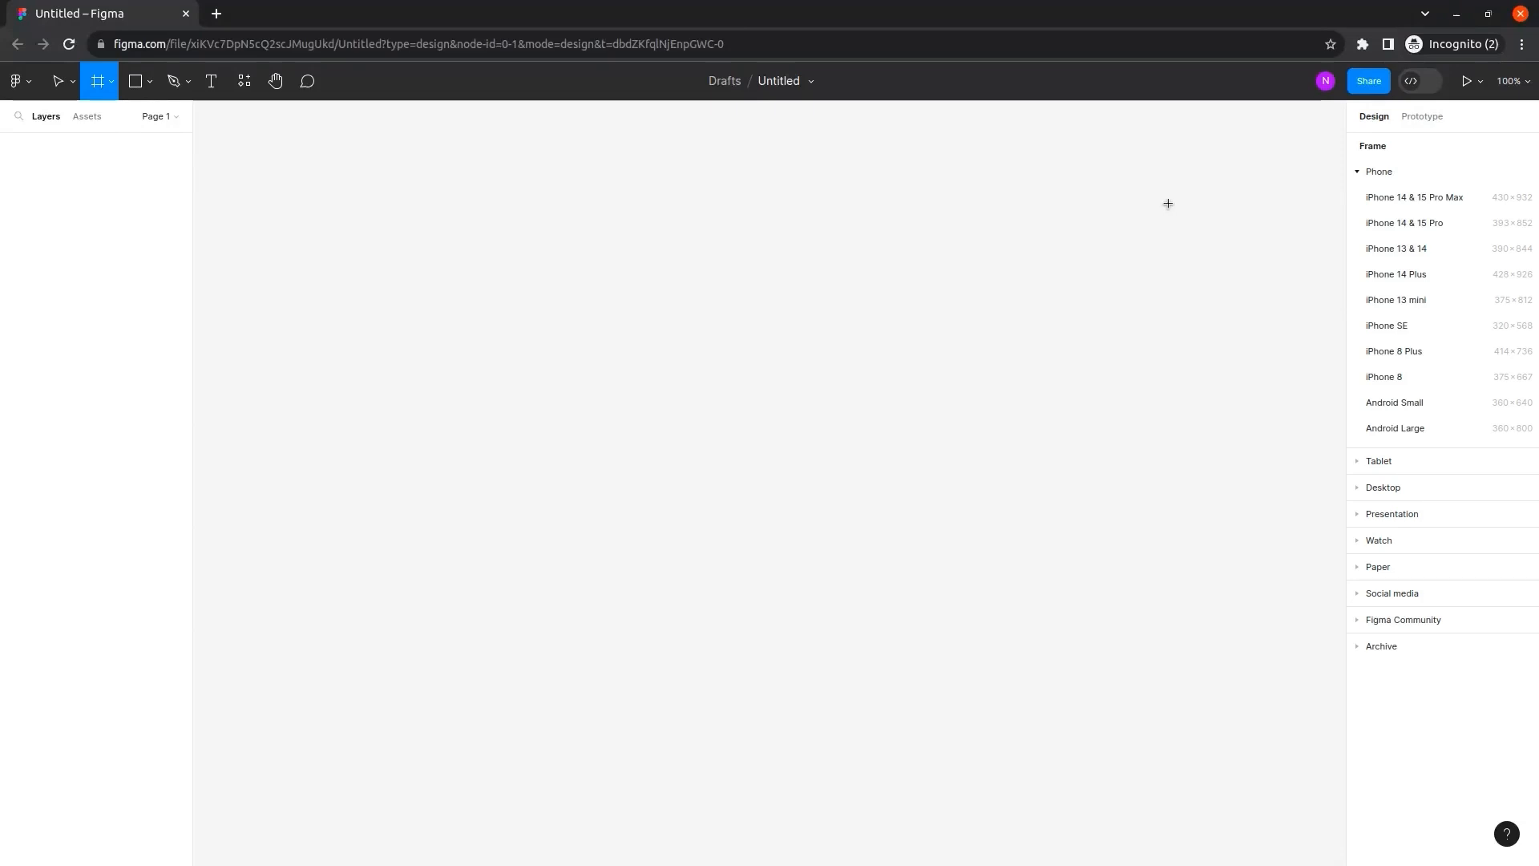
click(1455, 255)
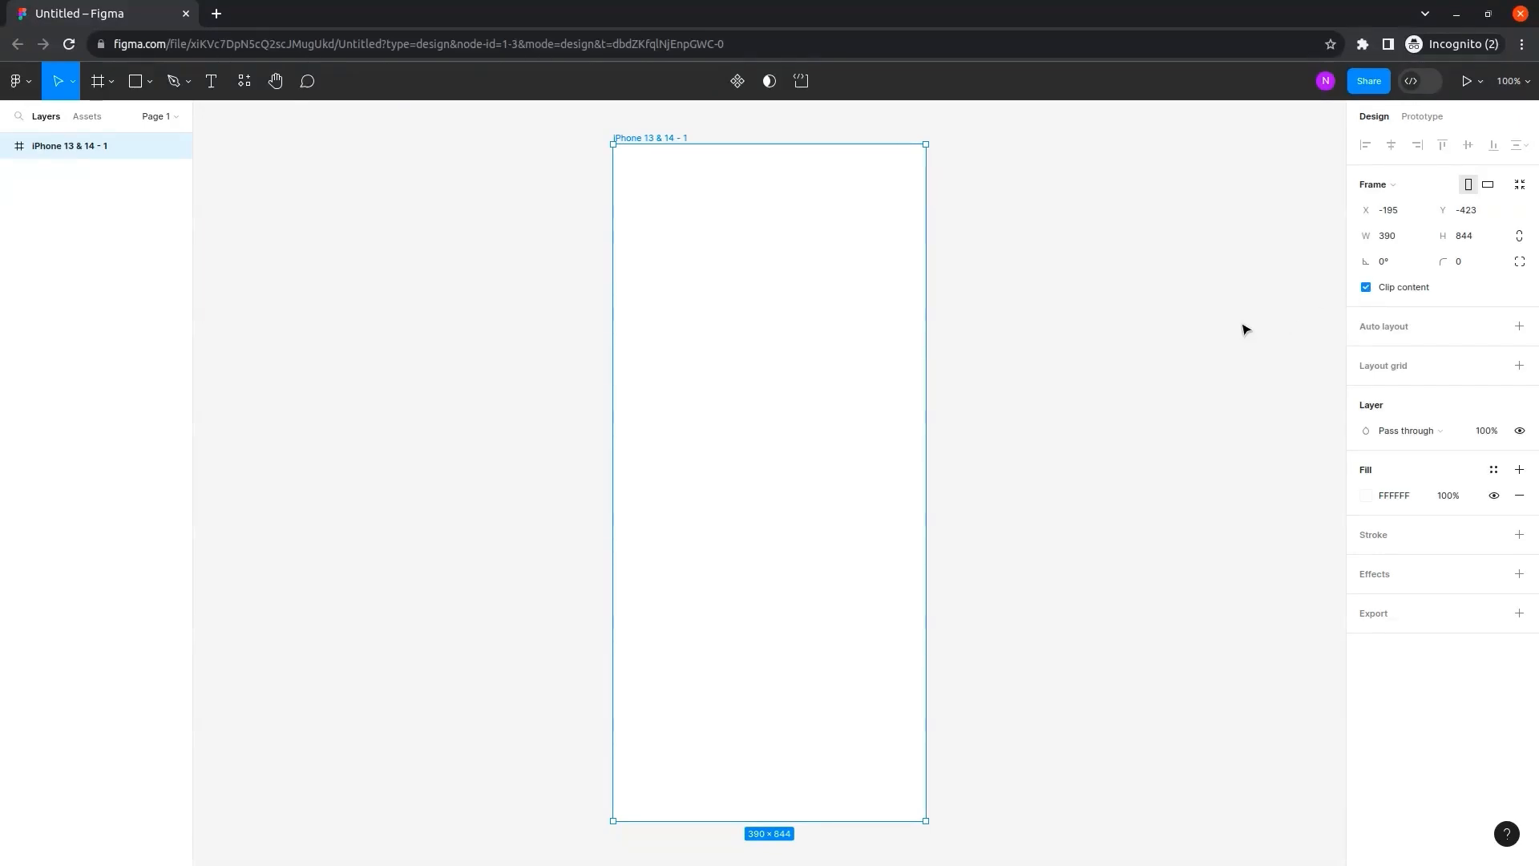
click(1374, 368)
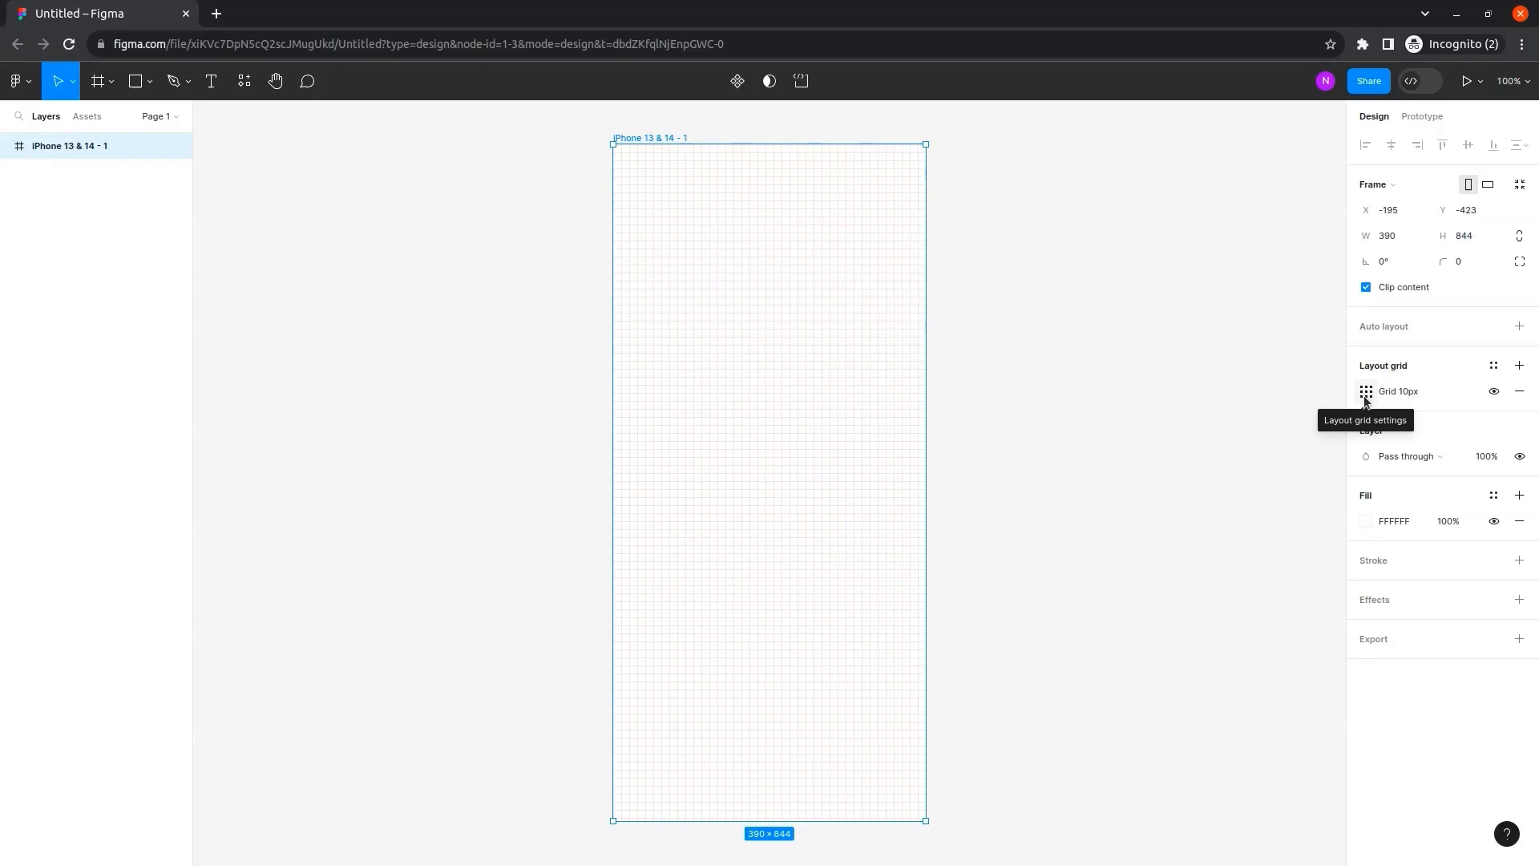
click(1366, 395)
click(1216, 406)
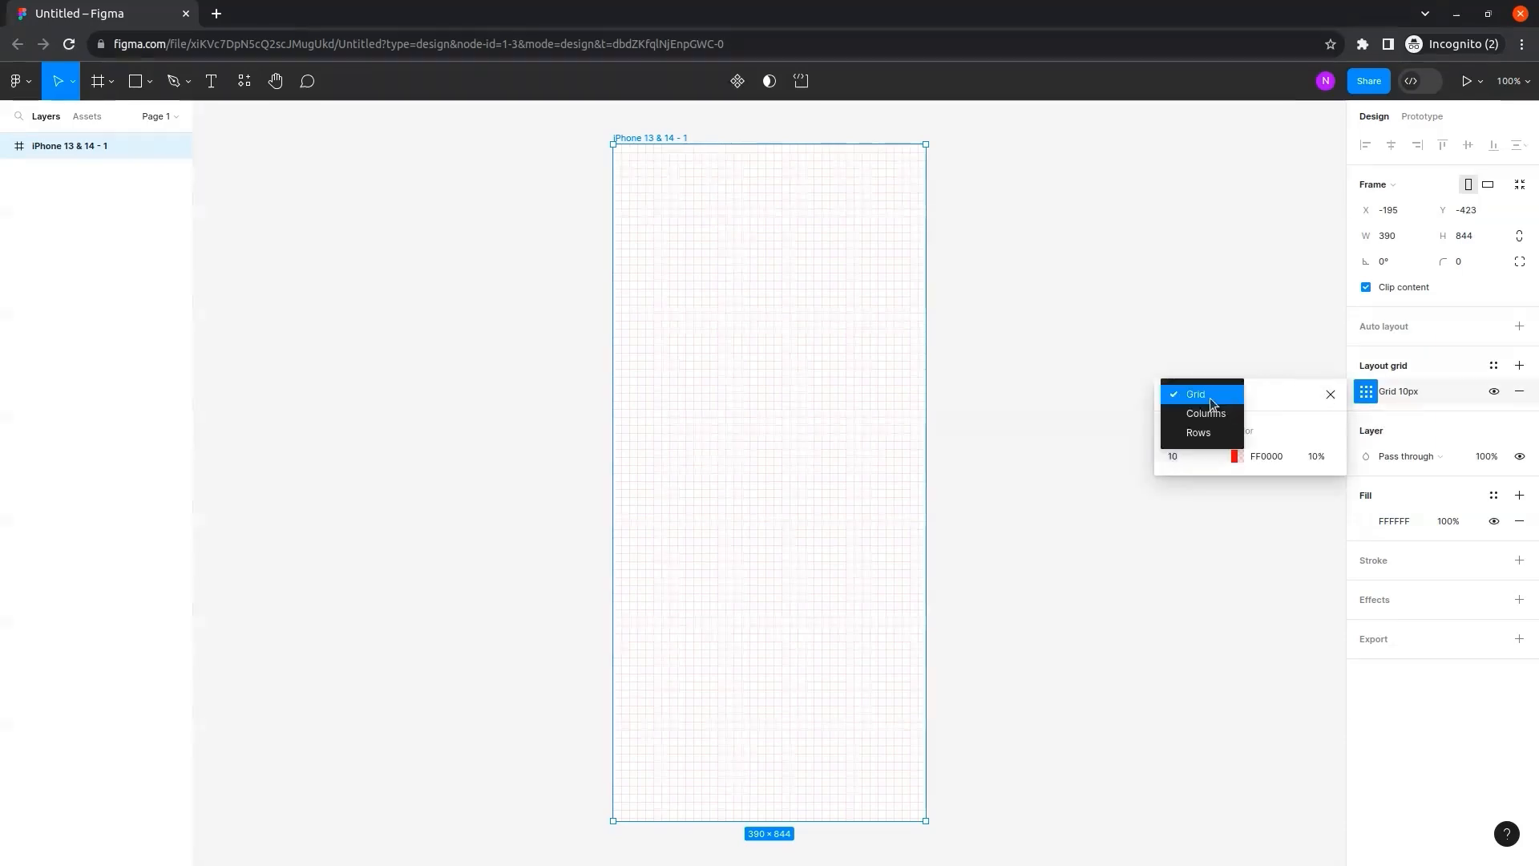
click(1217, 414)
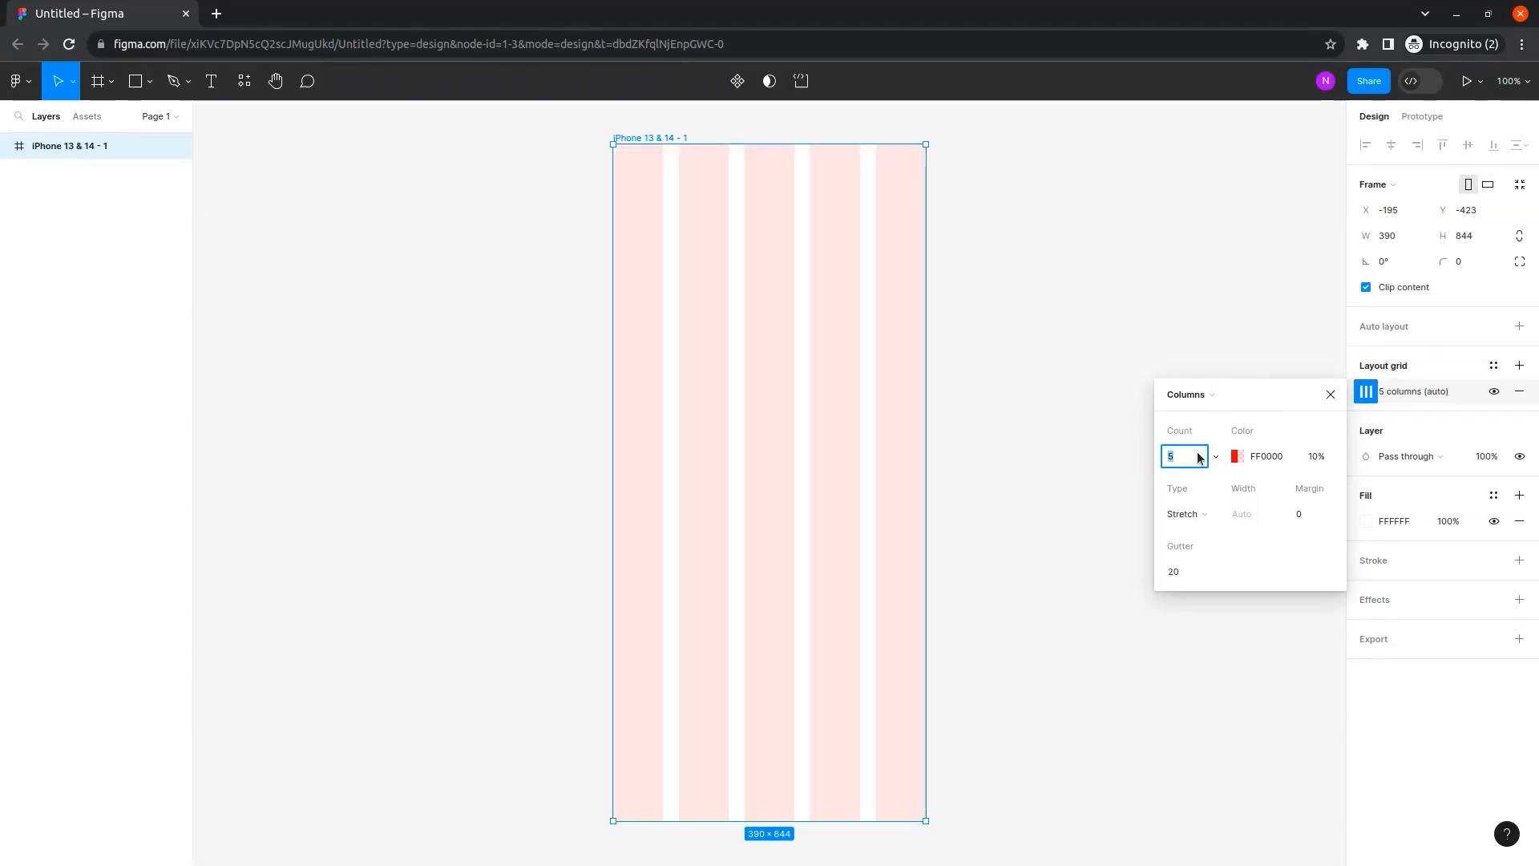
Set the iPhone 13 & 14 frame's column grid to 4 columns with a margin of 20.
text(4)
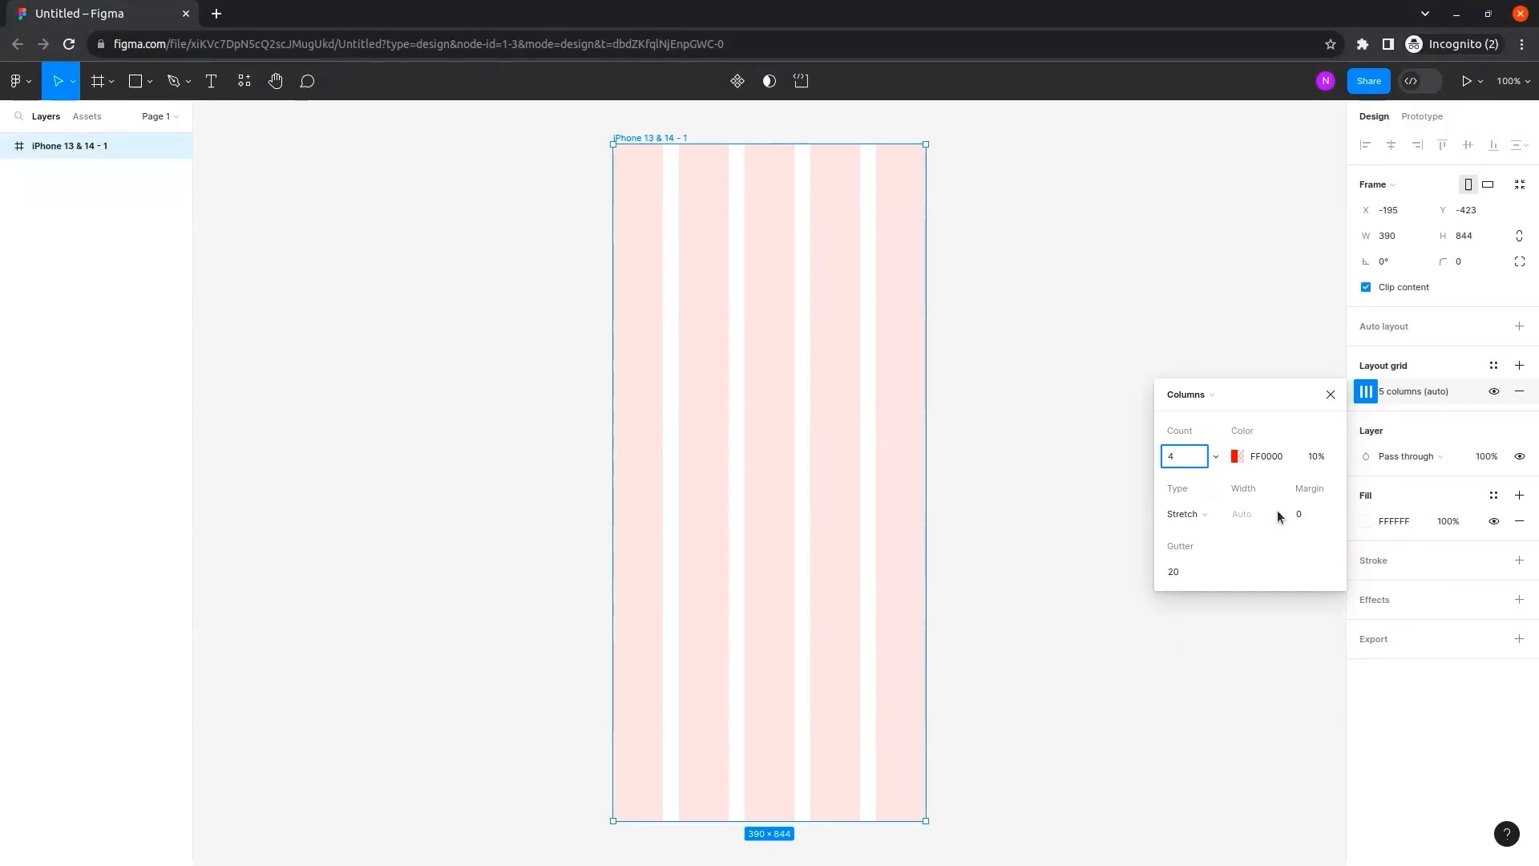
key(Return)
click(1311, 517)
text(2)
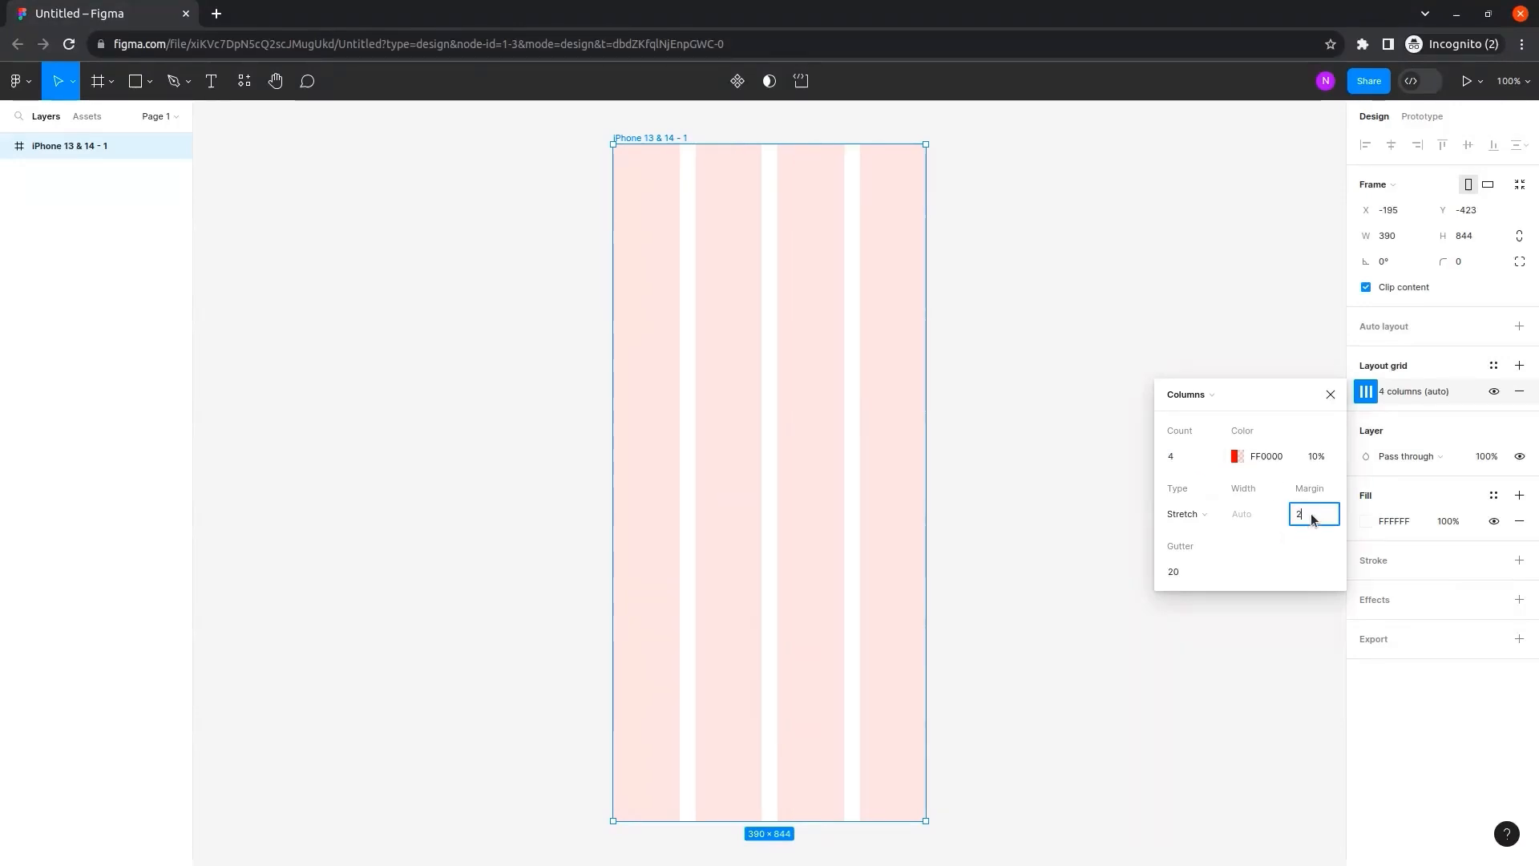
text(0)
click(1302, 629)
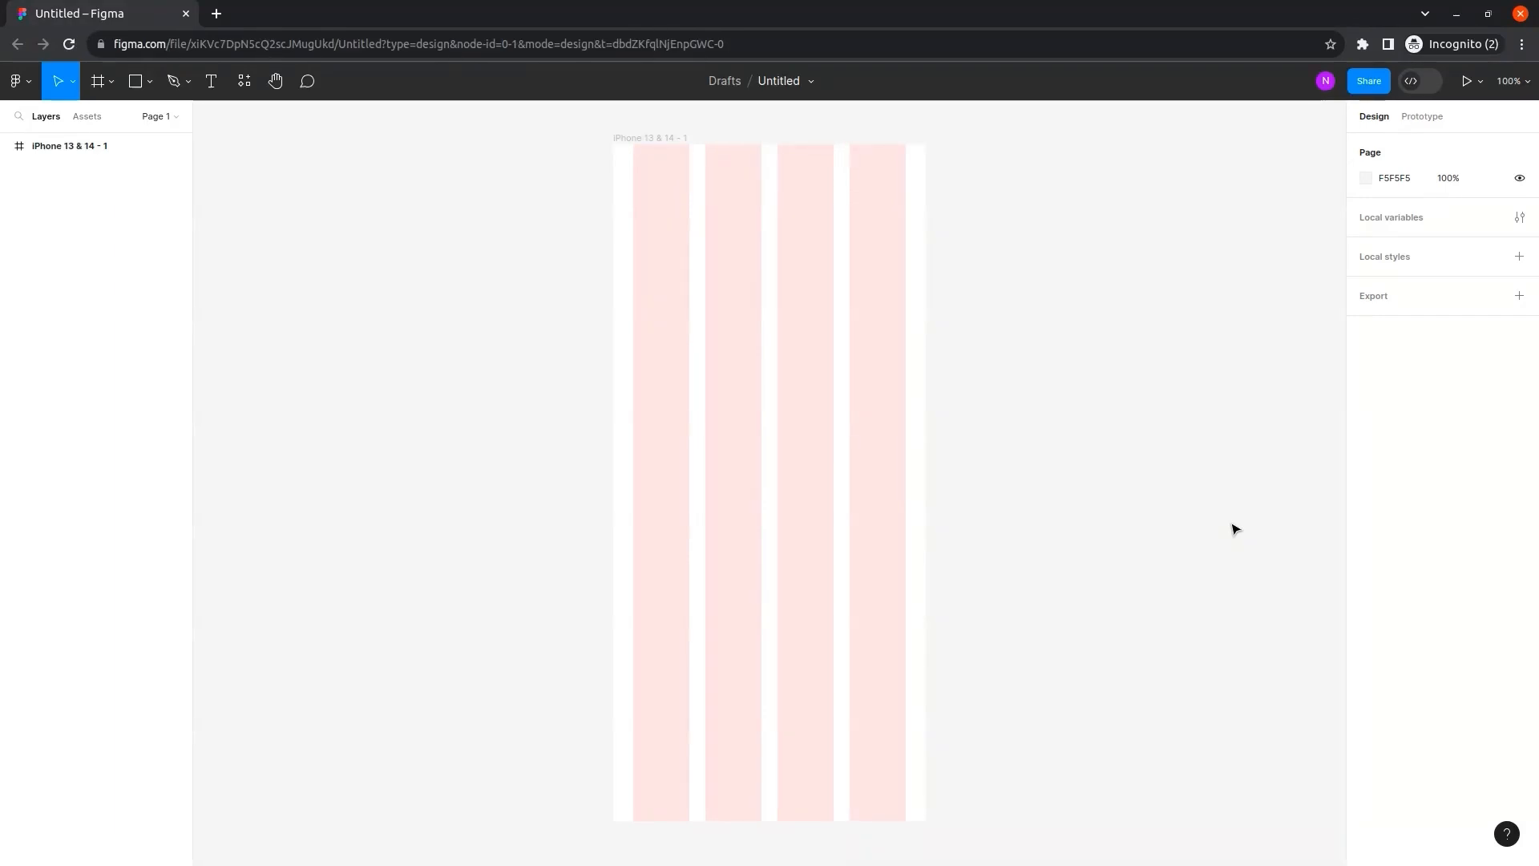
Draw a full-width rectangle about 390 × 69 along the upper edge of the iPhone 13 & 14 frame.
click(136, 82)
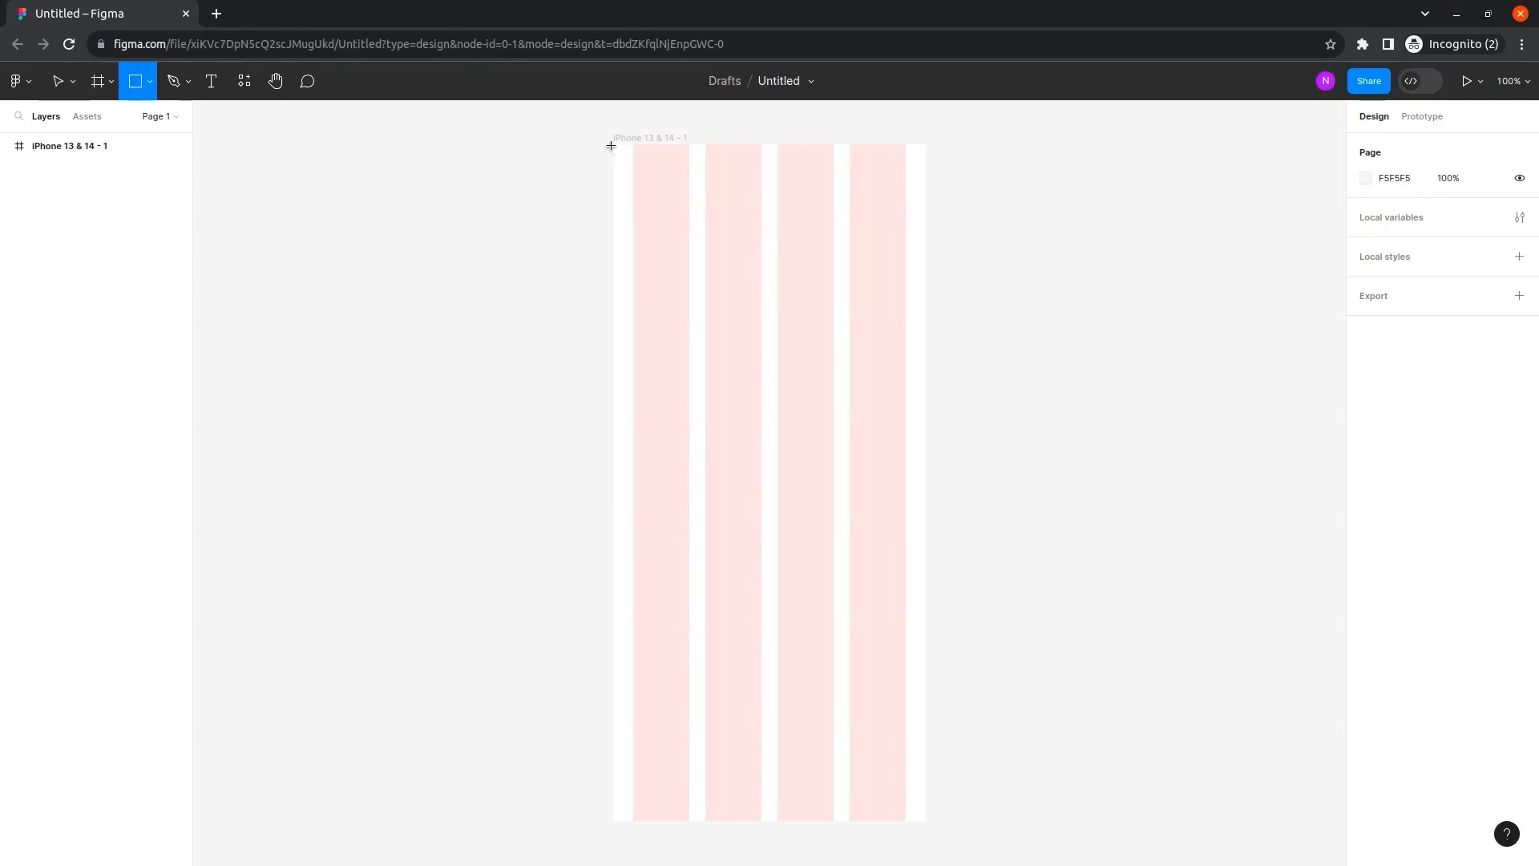
drag(614, 145, 926, 200)
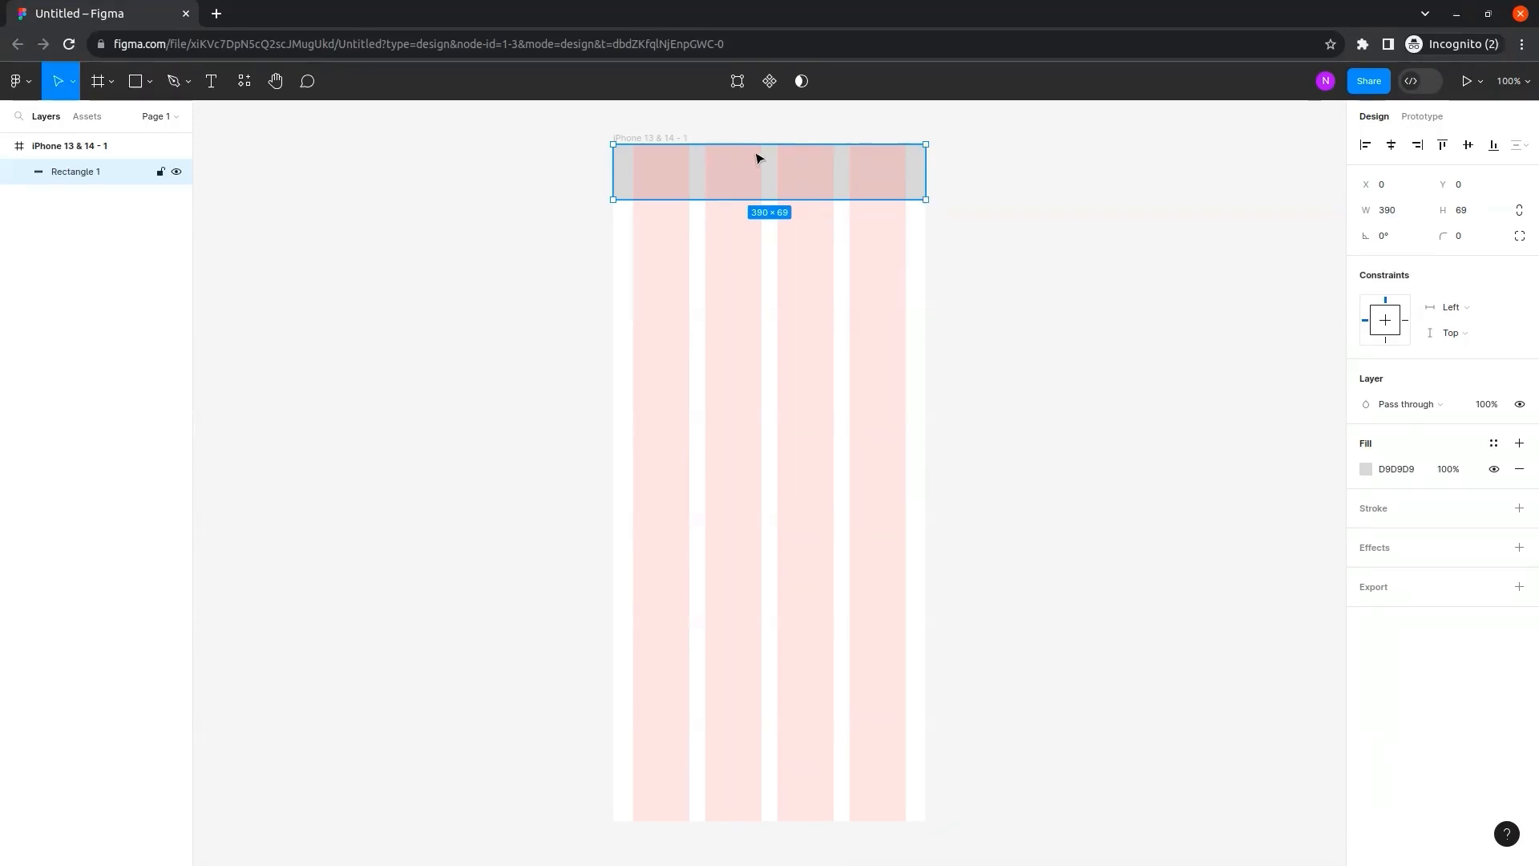
drag(756, 145, 756, 143)
drag(614, 170, 614, 171)
Add the text "Navigation" on top of the header rectangle.
click(211, 80)
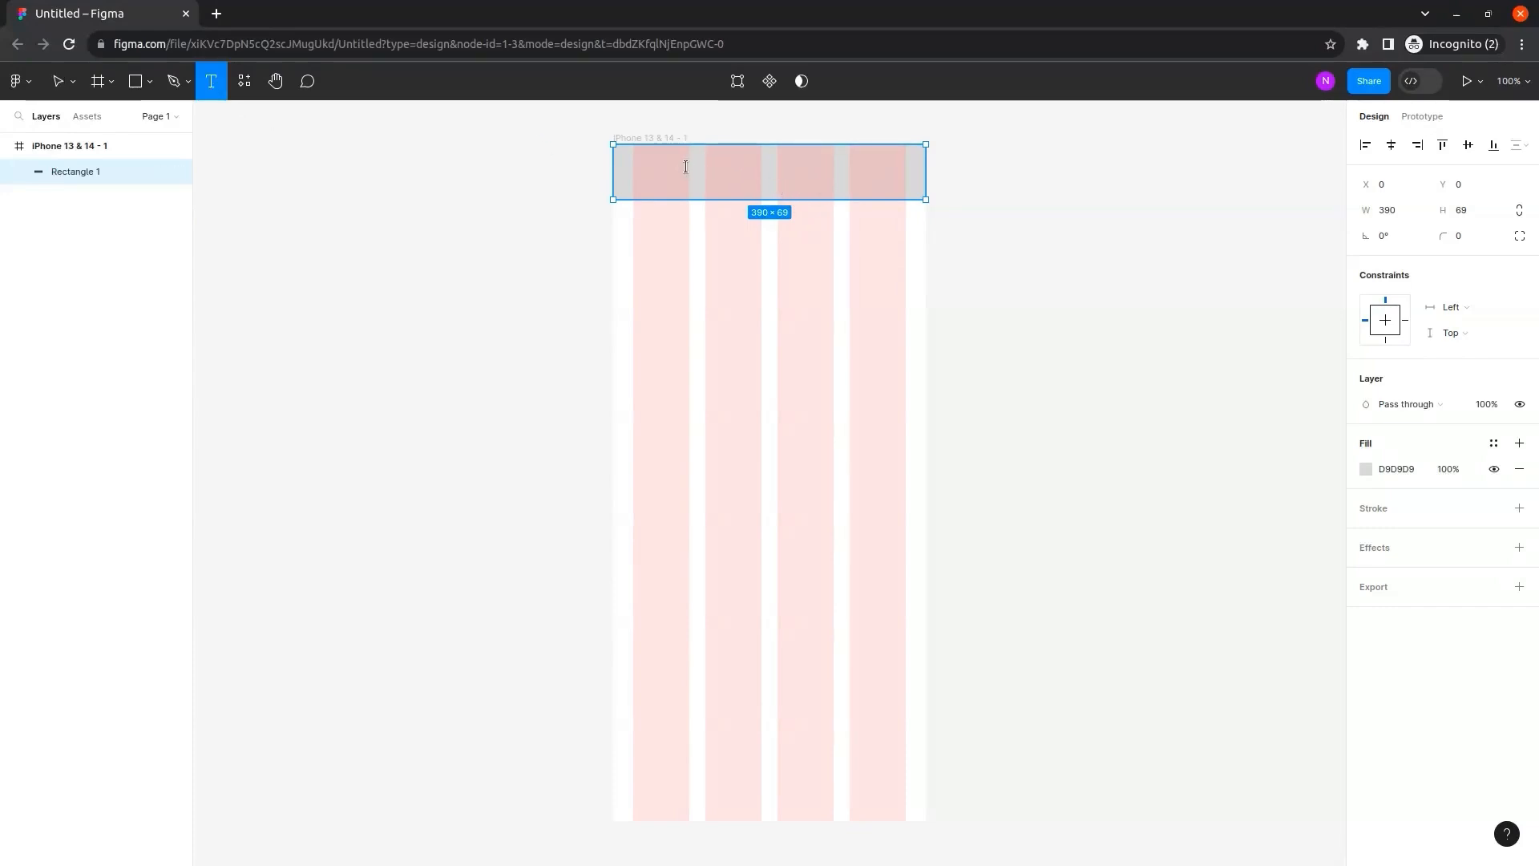
click(686, 166)
text(Navigation)
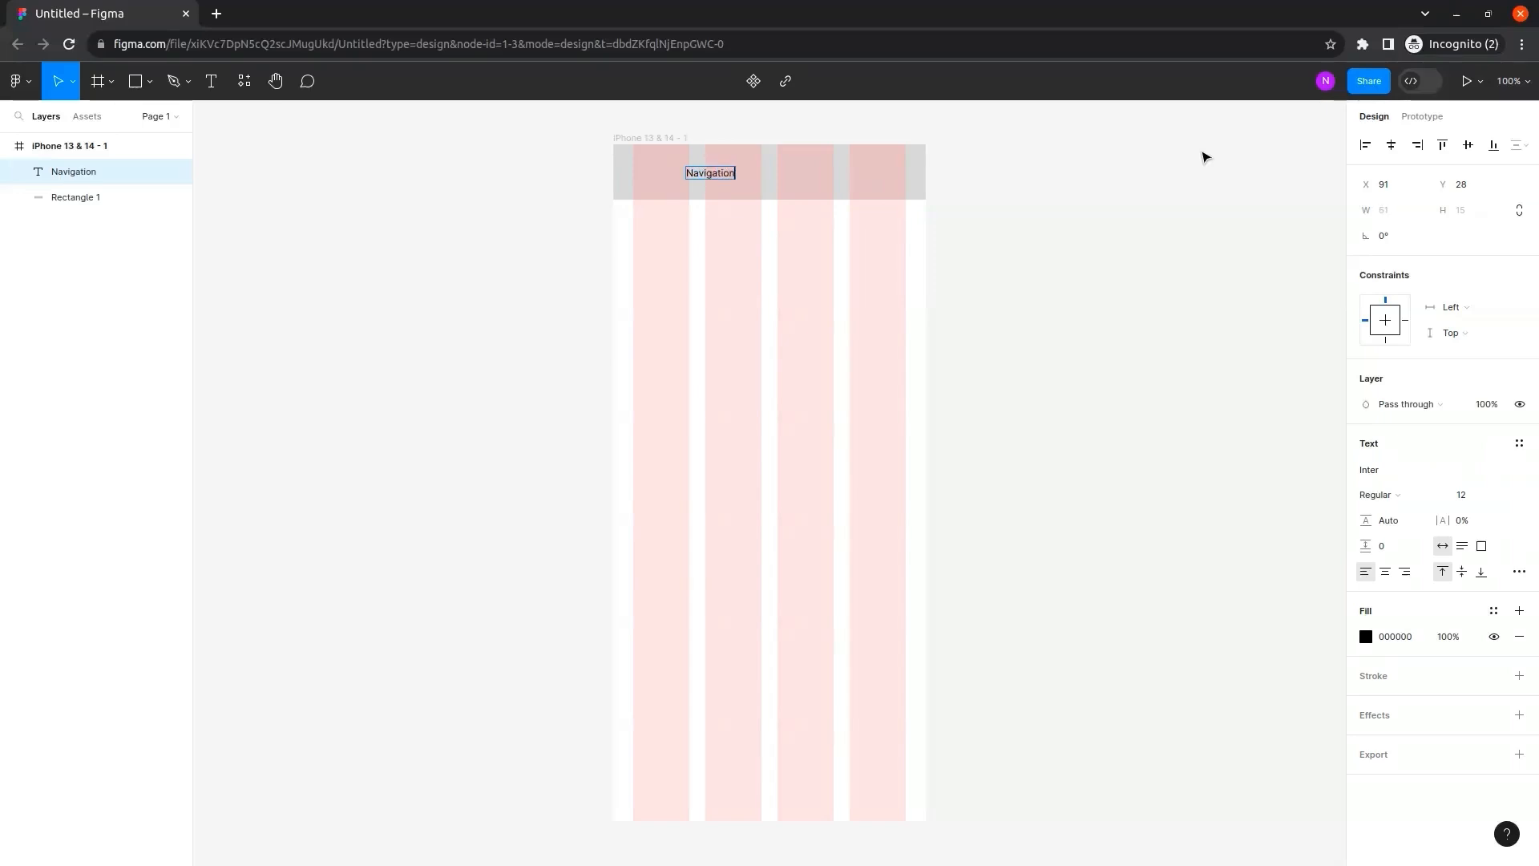
Set the Navigation text's font size to 26 and centre the text on the header rectangle.
key(ctrl+a)
click(1480, 497)
text(22)
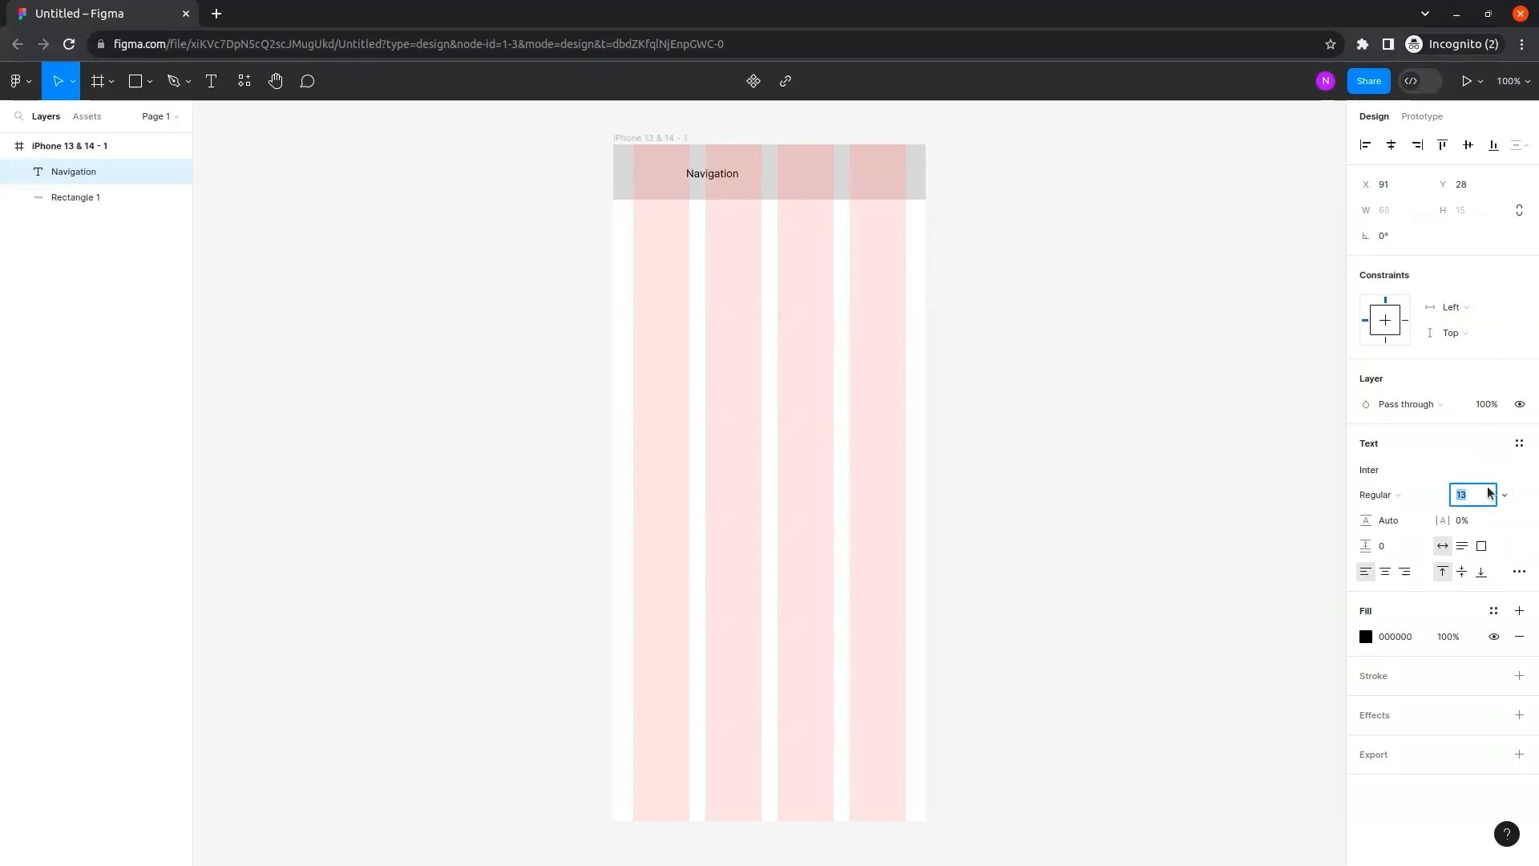
key(Return)
key(Up)
key(Up)
key(Up)
key(Up)
key(Up)
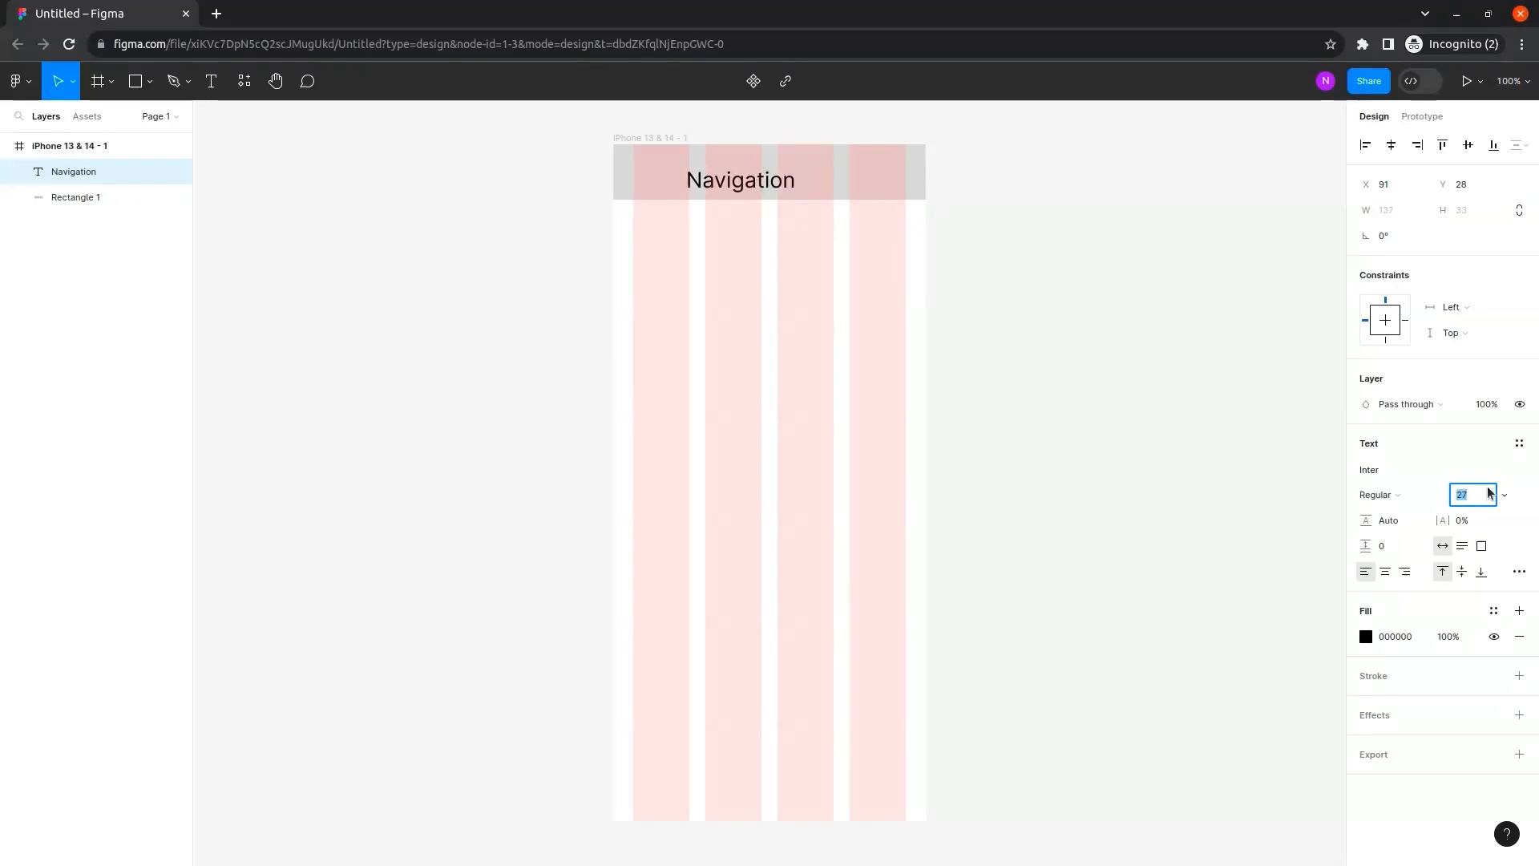
key(Down)
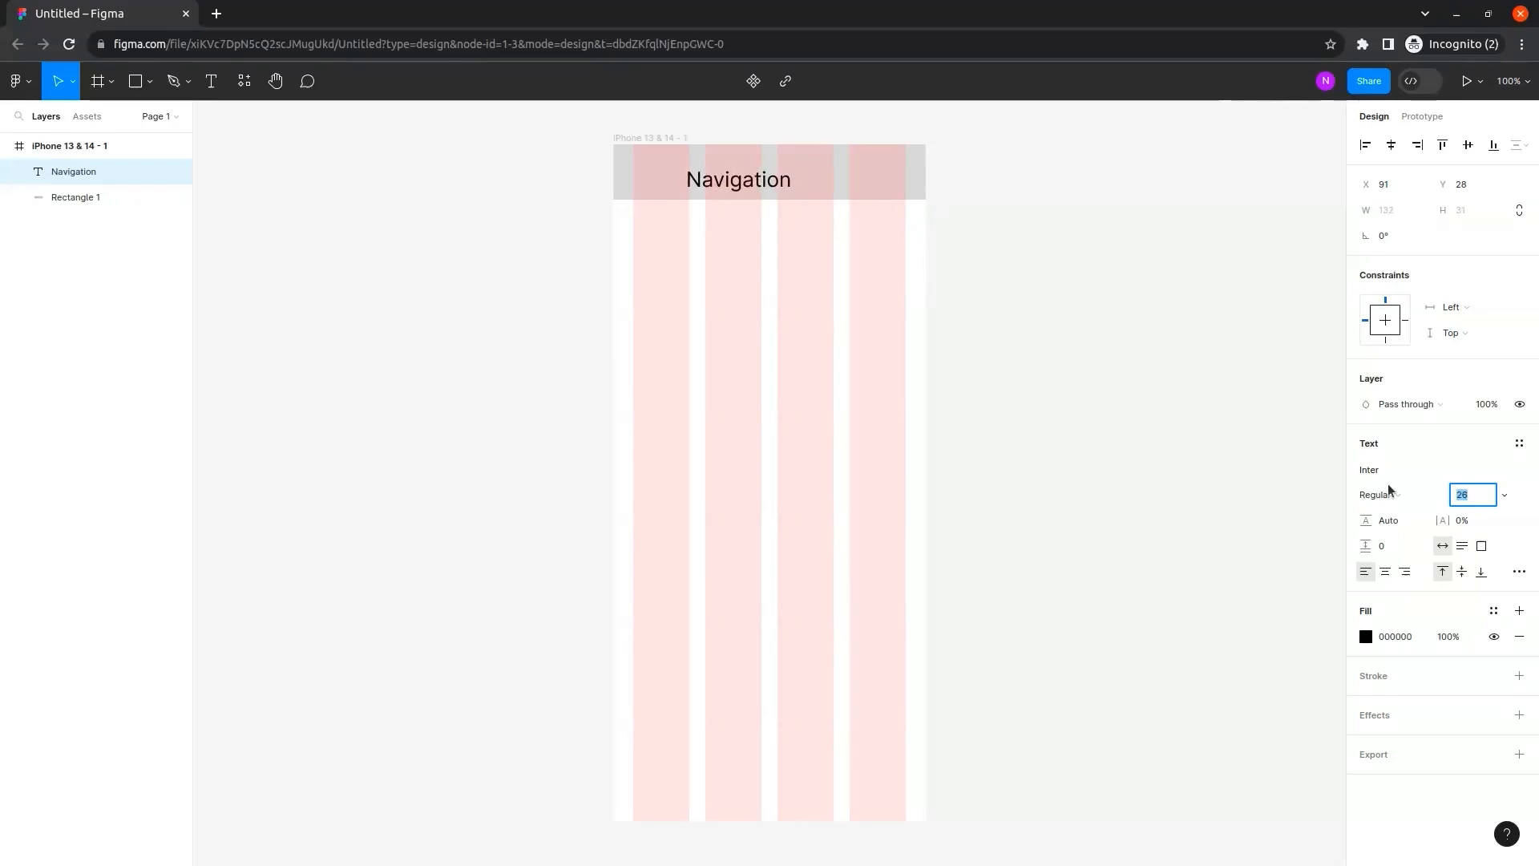
key(Escape)
drag(769, 181, 799, 174)
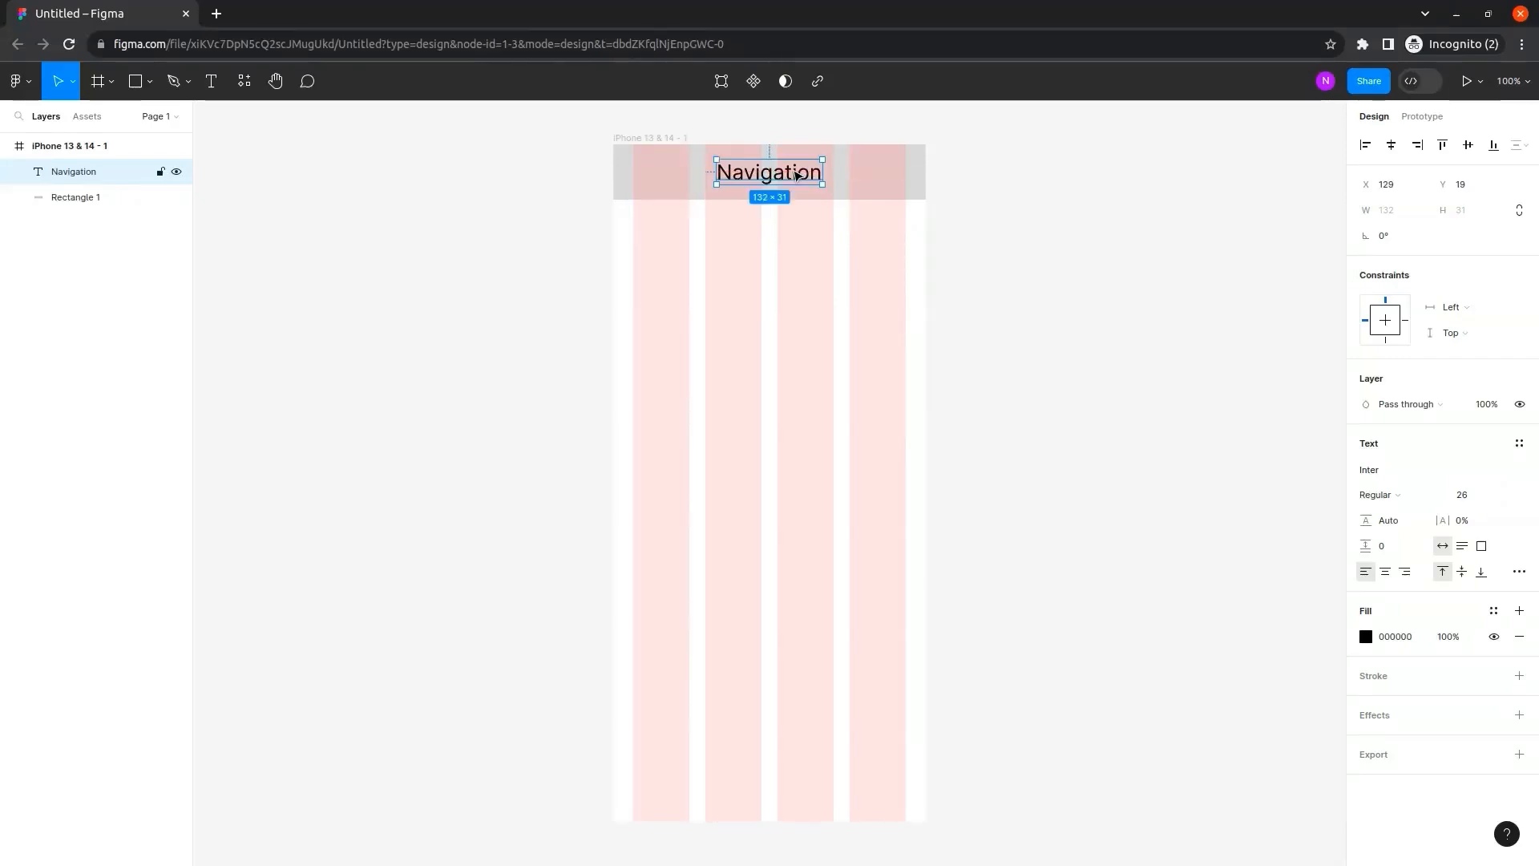
Draw a full-width rectangle about 390 × 255 directly beneath the navigation bar and fill it with pink D6B8B8.
click(137, 87)
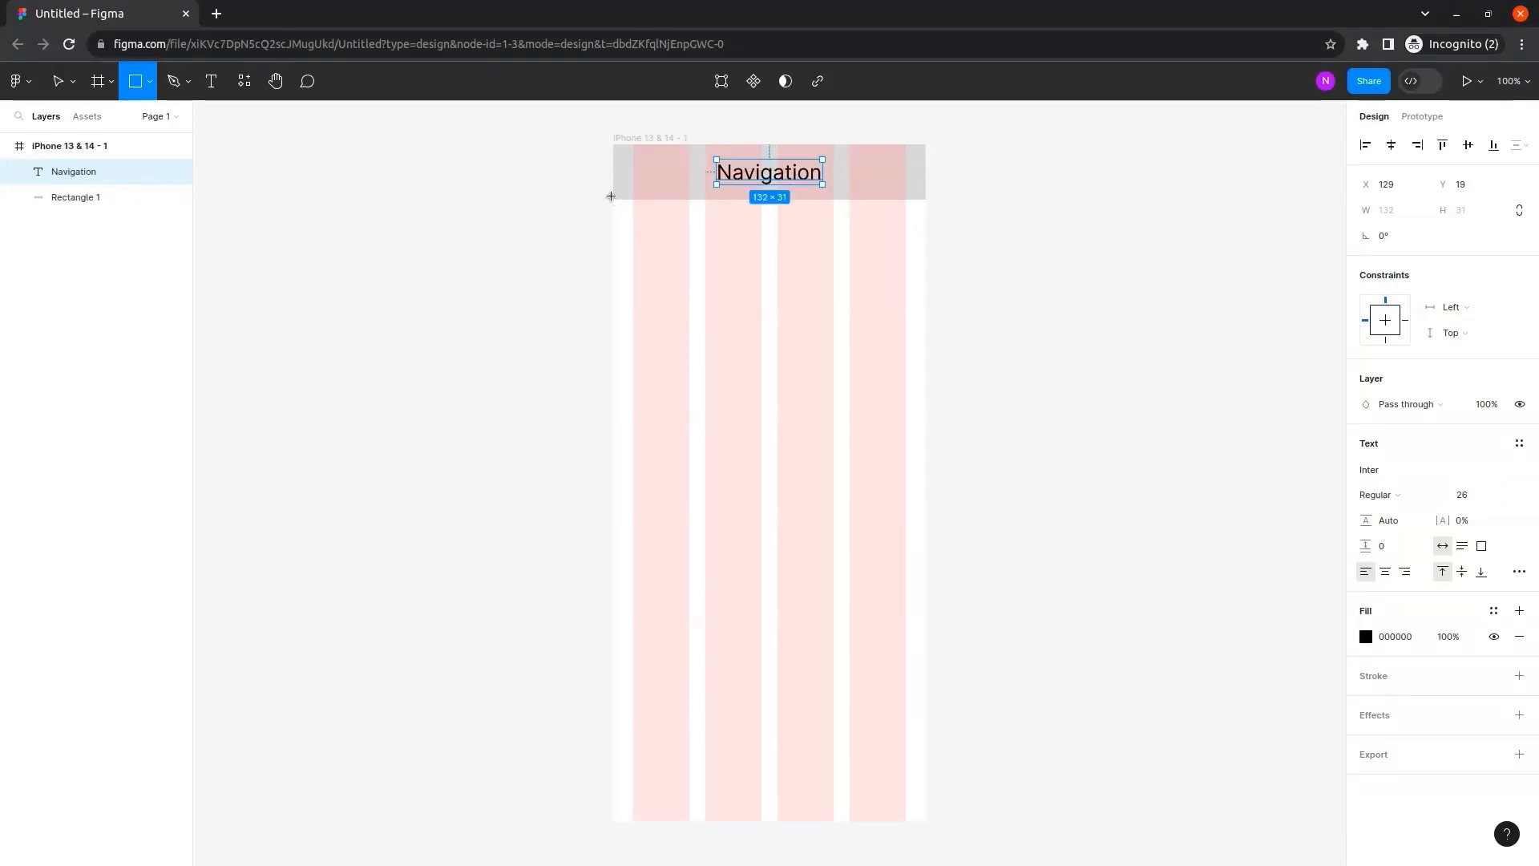
drag(610, 196, 924, 406)
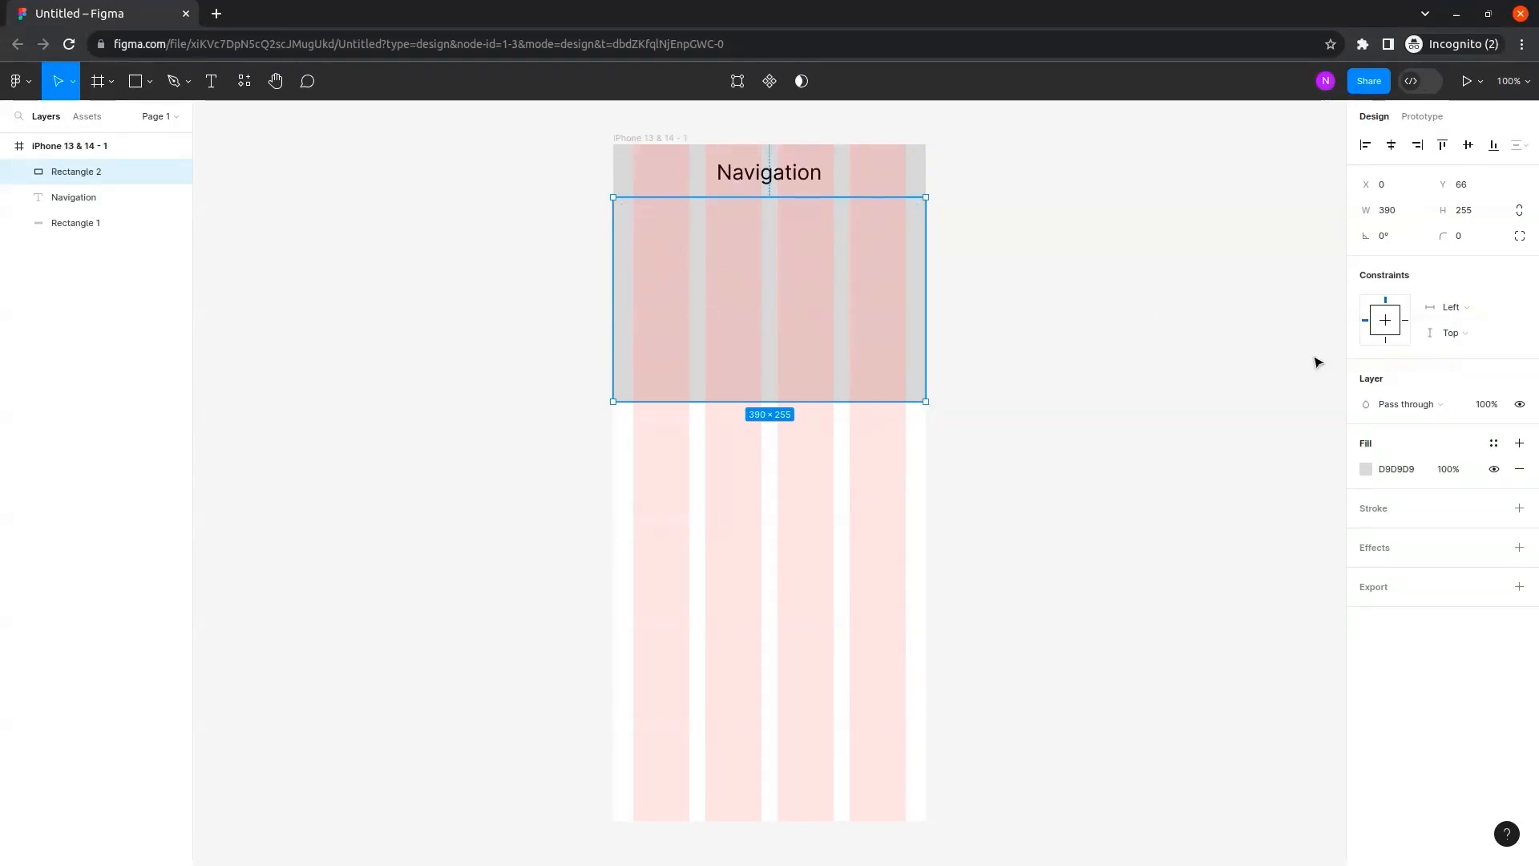
click(1365, 470)
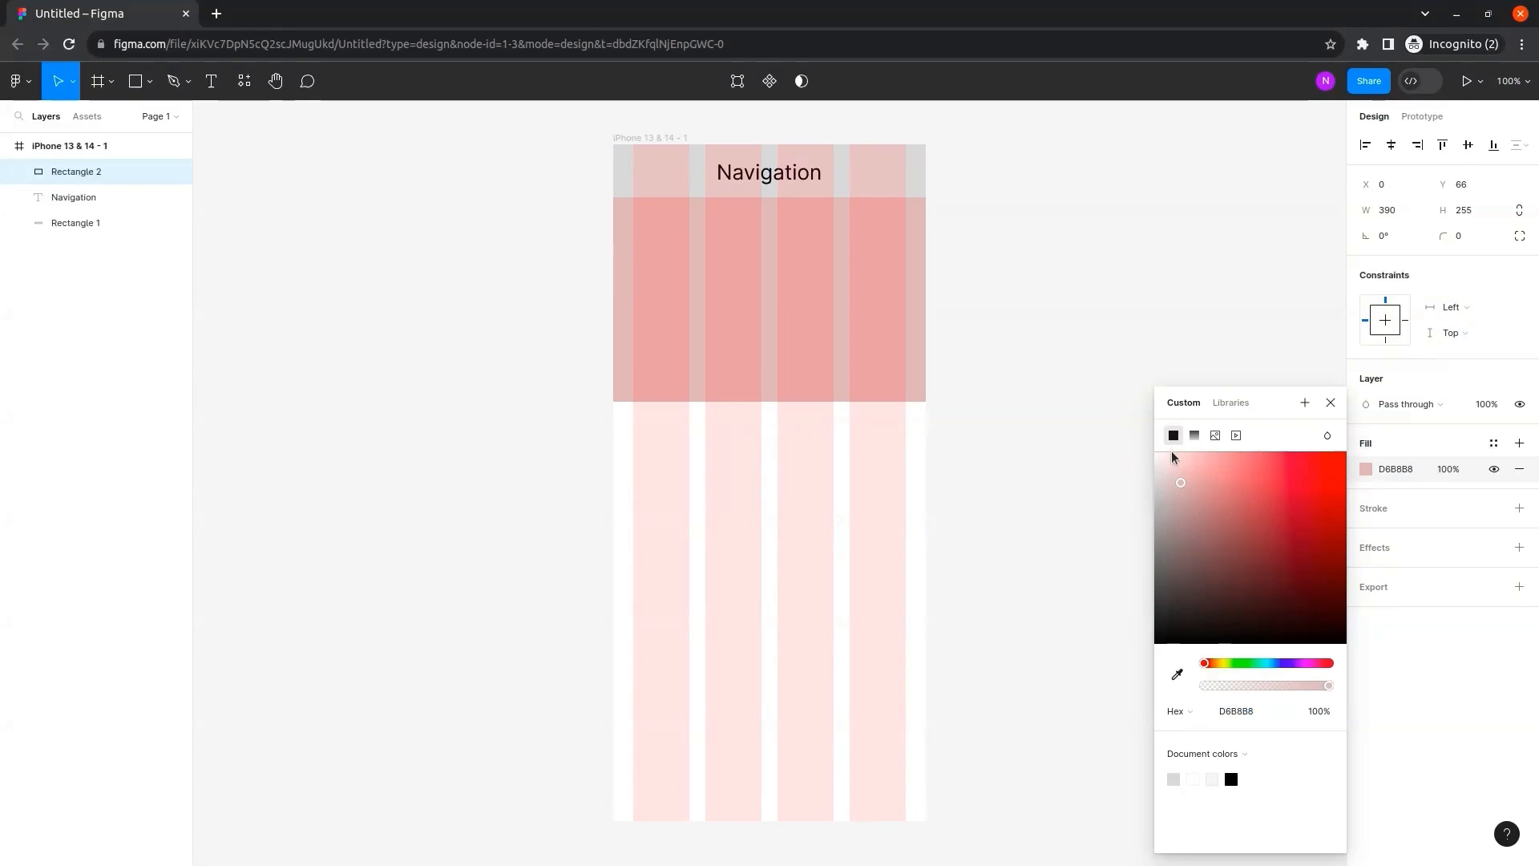
click(1110, 305)
Add the text "Image" and centre it on the pink rectangle.
click(211, 81)
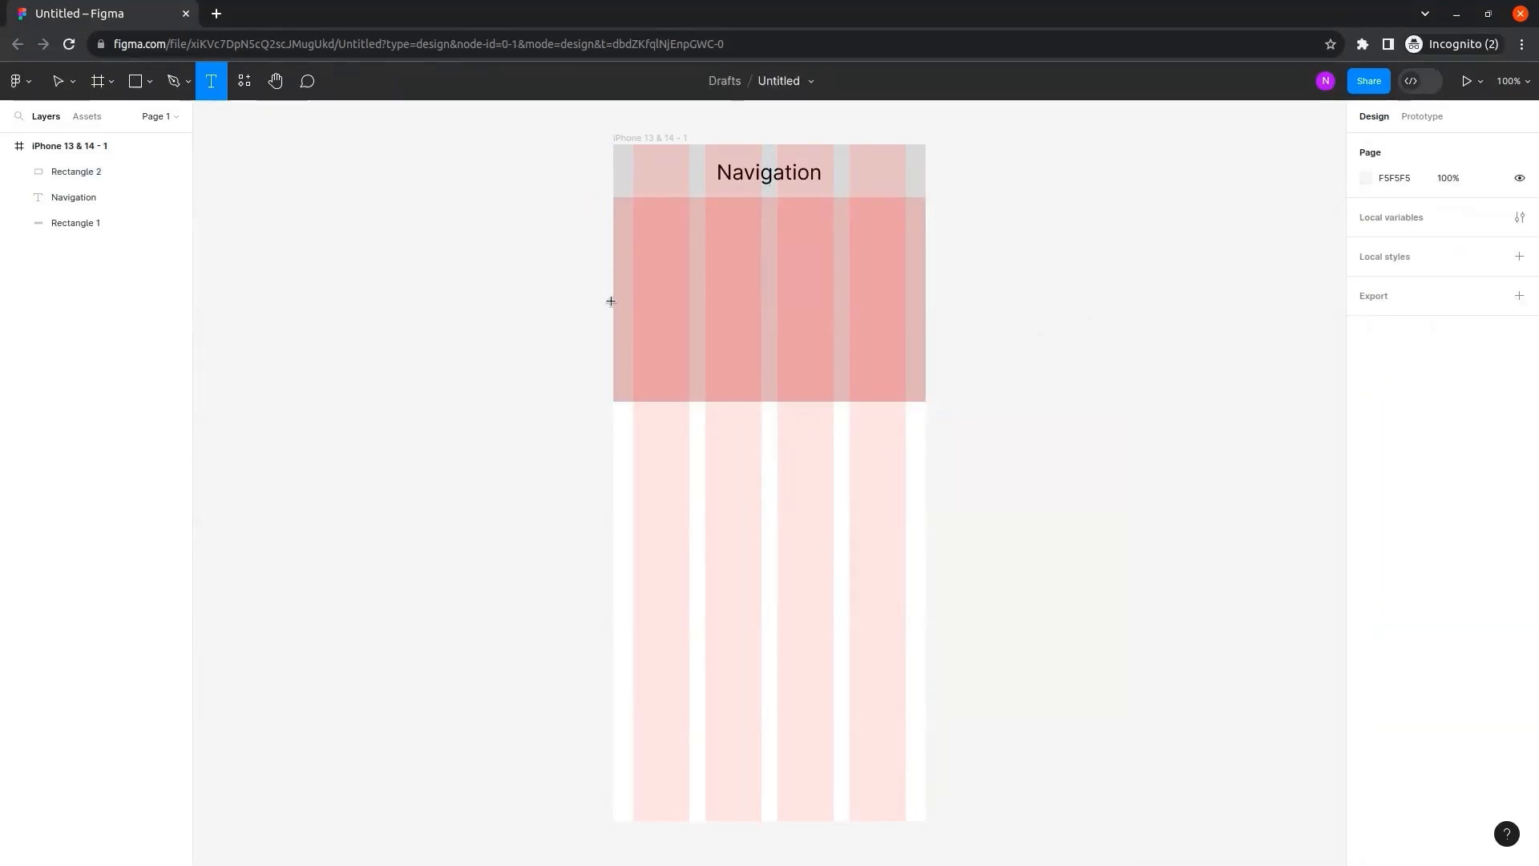
text(Image)
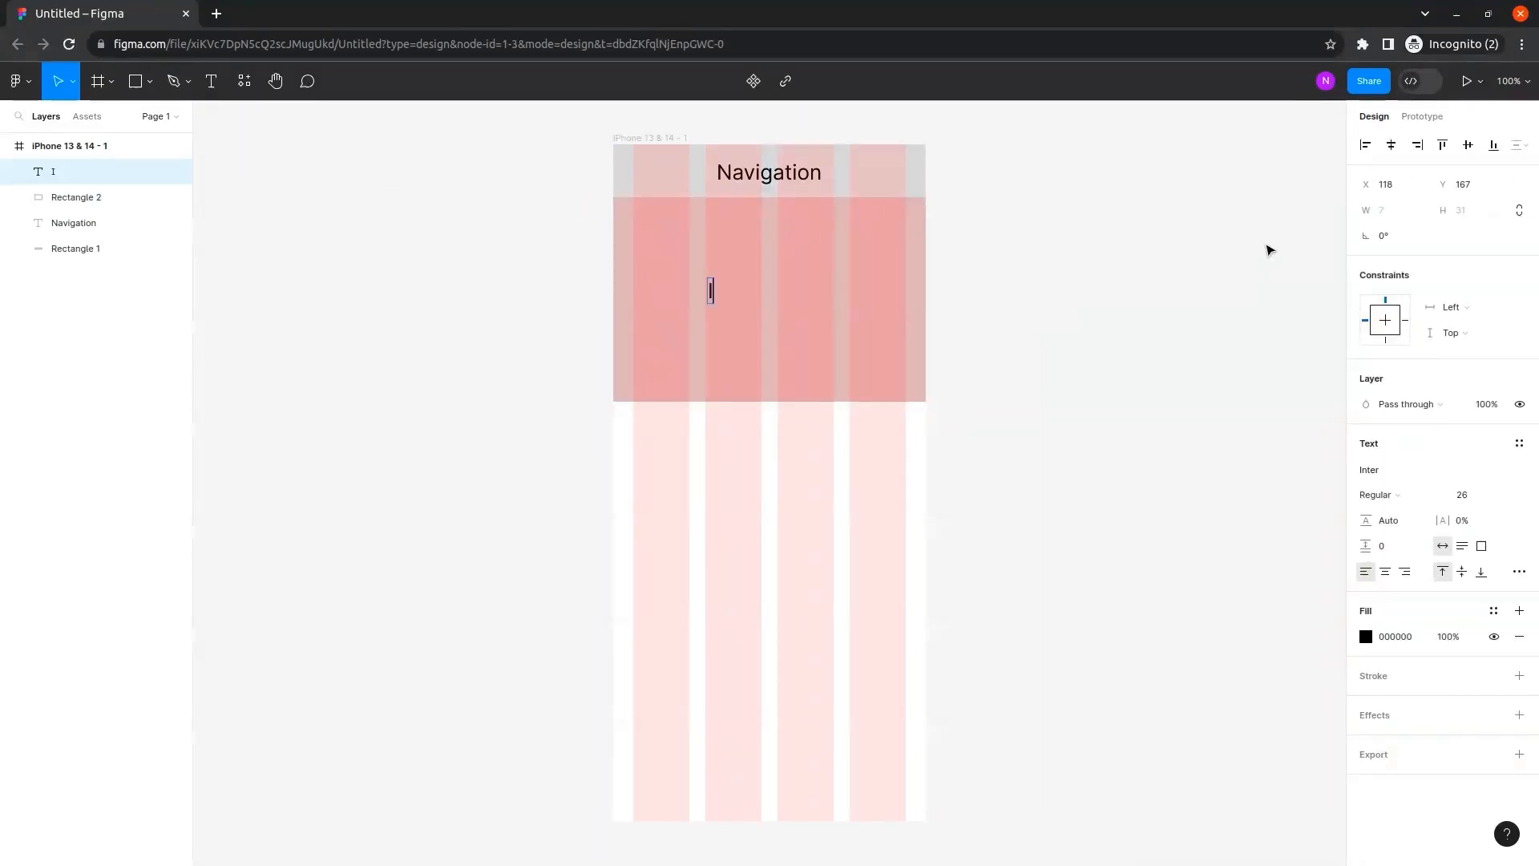
key(Escape)
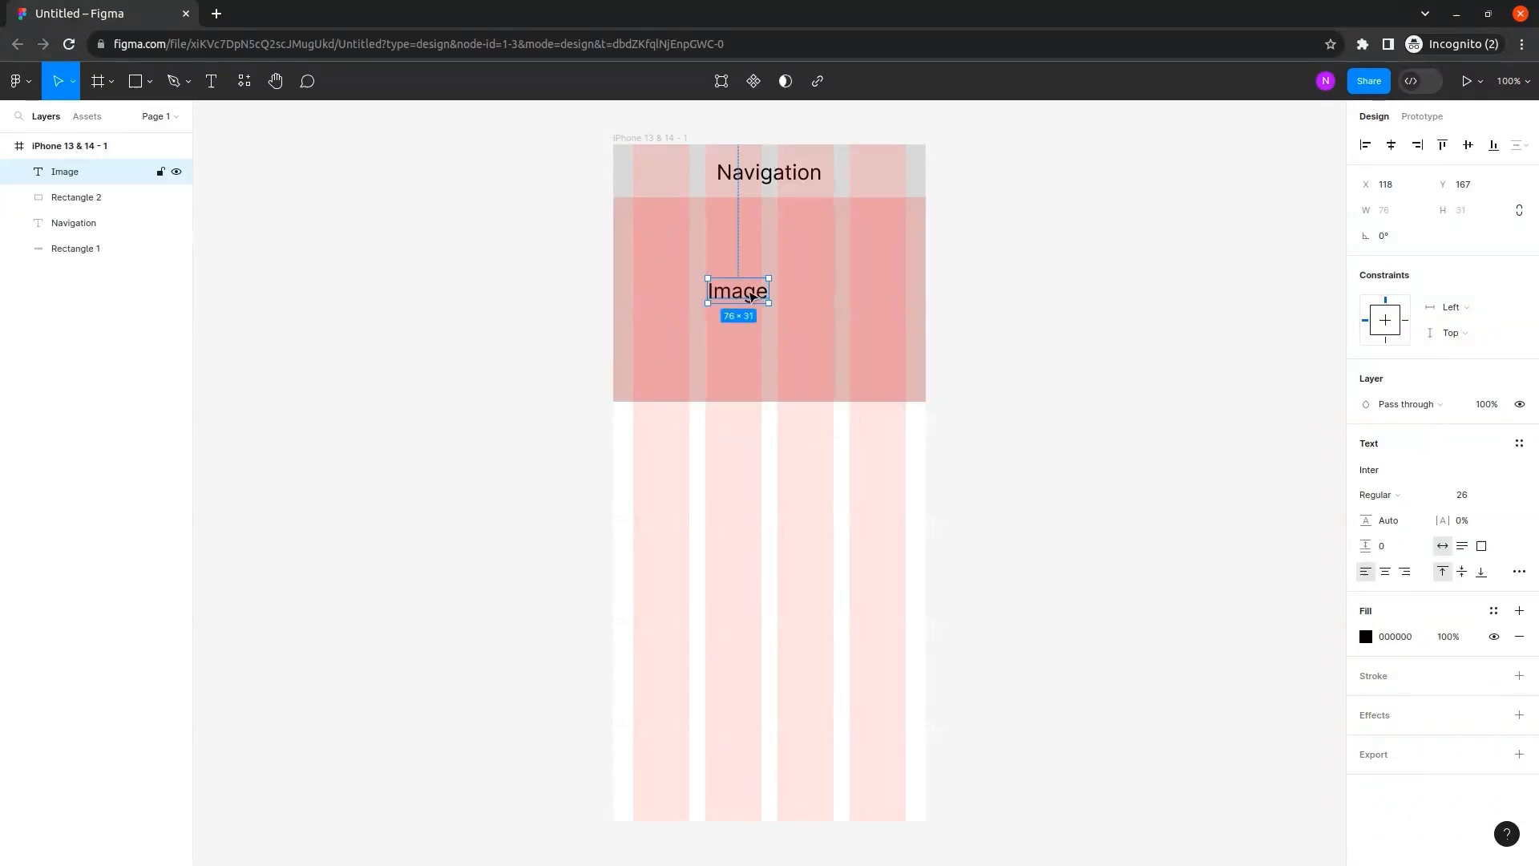
drag(738, 290, 769, 291)
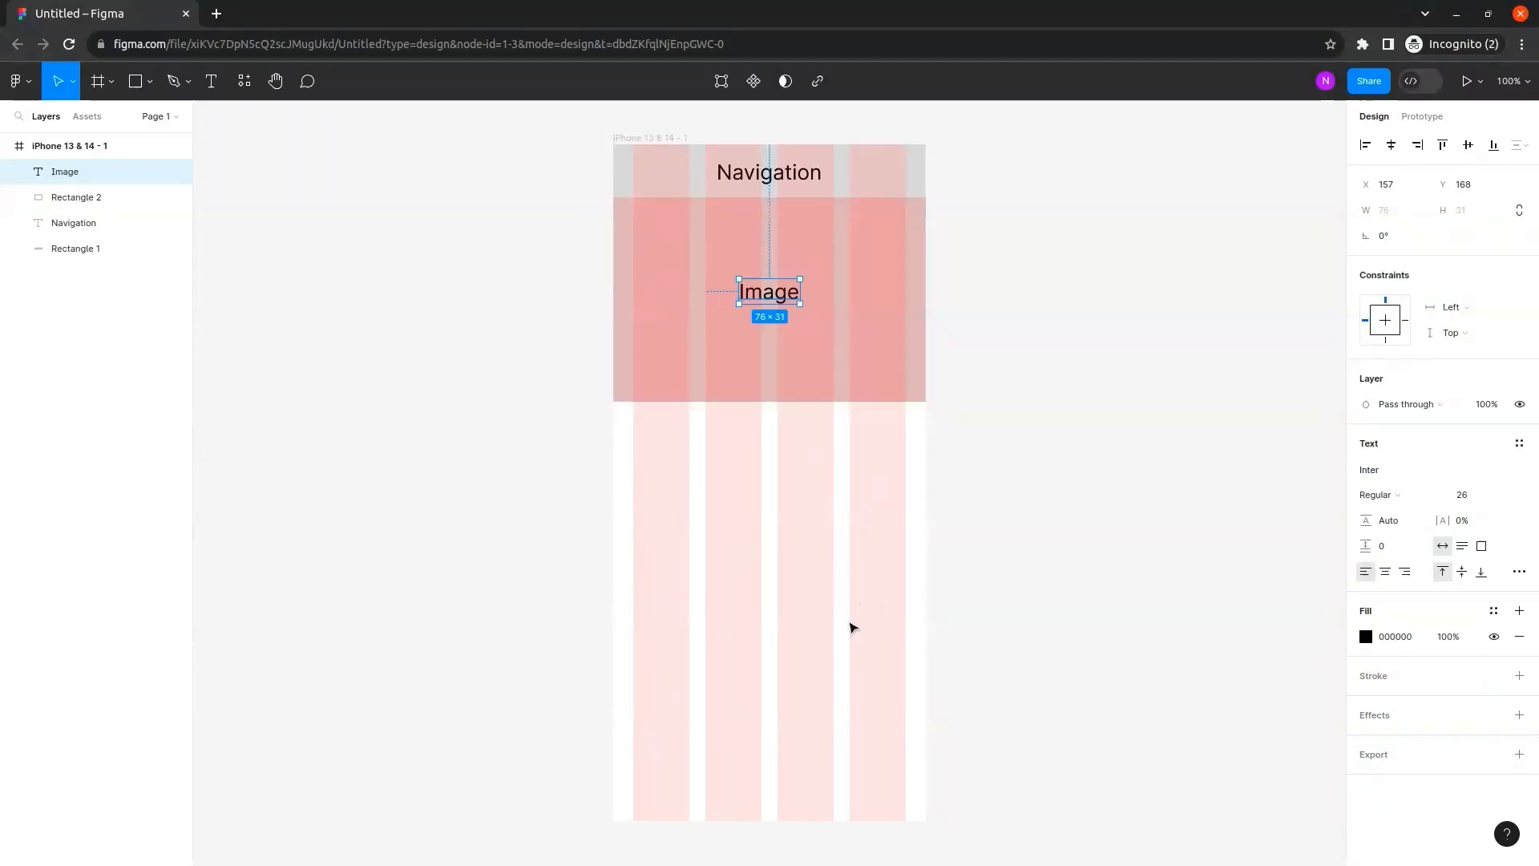
Duplicate the navigation bar with its label directly beneath the pink image block and change the copy's text to "Description".
click(882, 190)
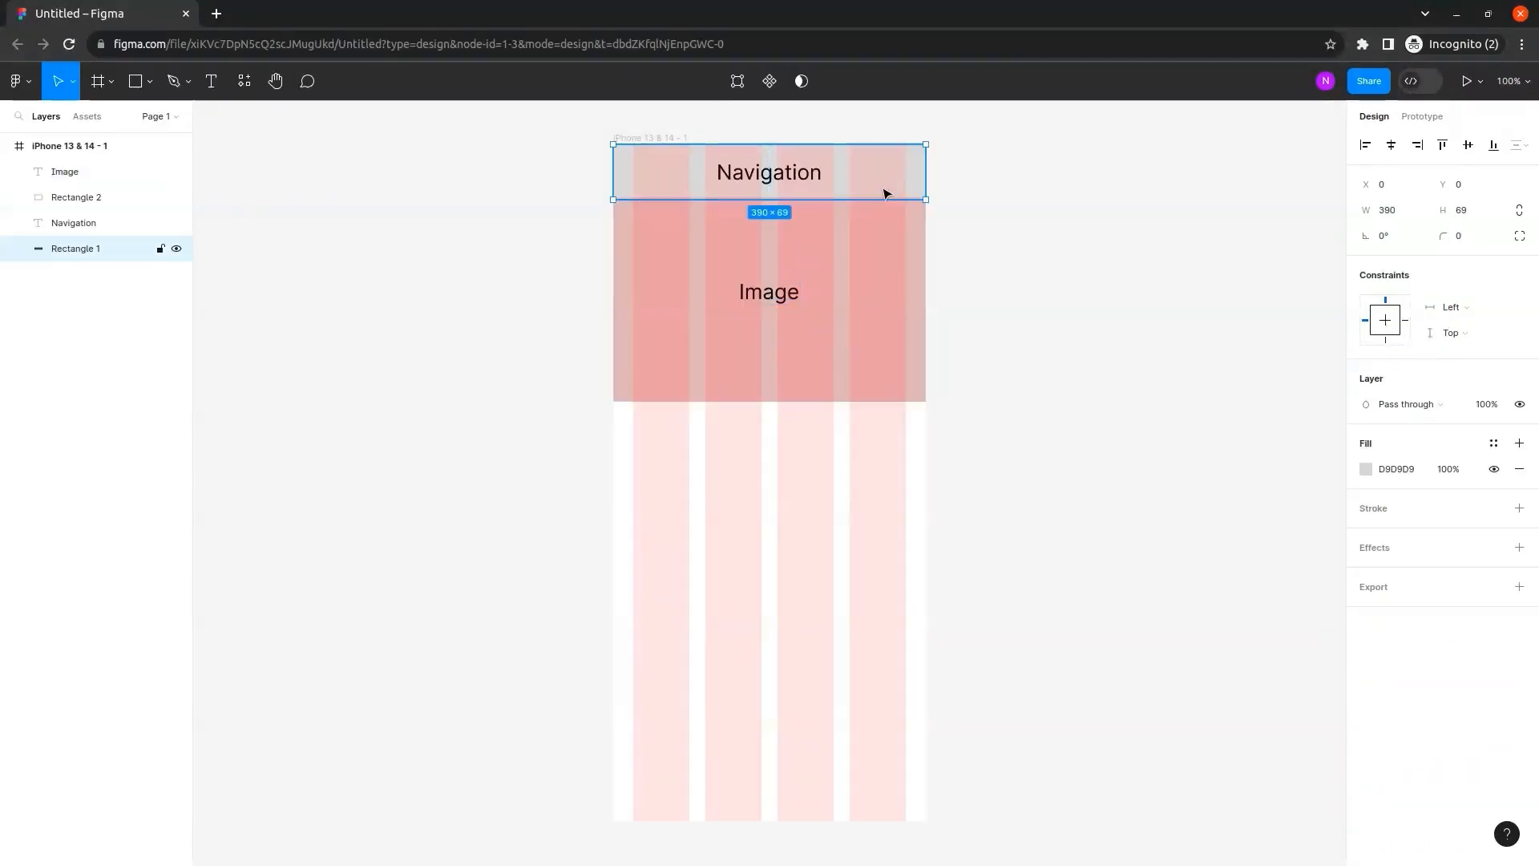
shift+click(781, 181)
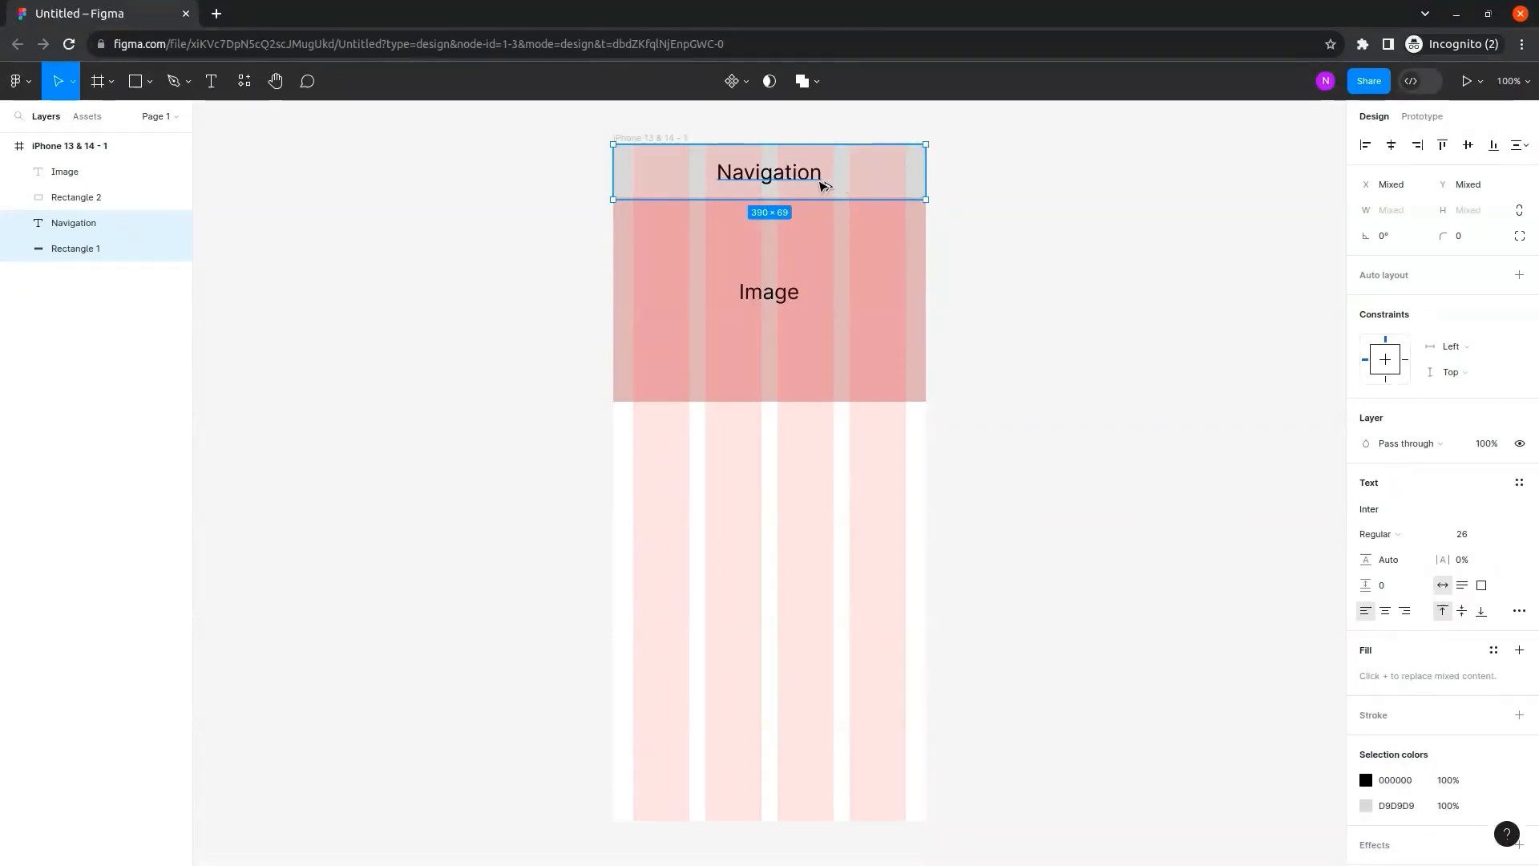
drag(844, 179, 838, 436)
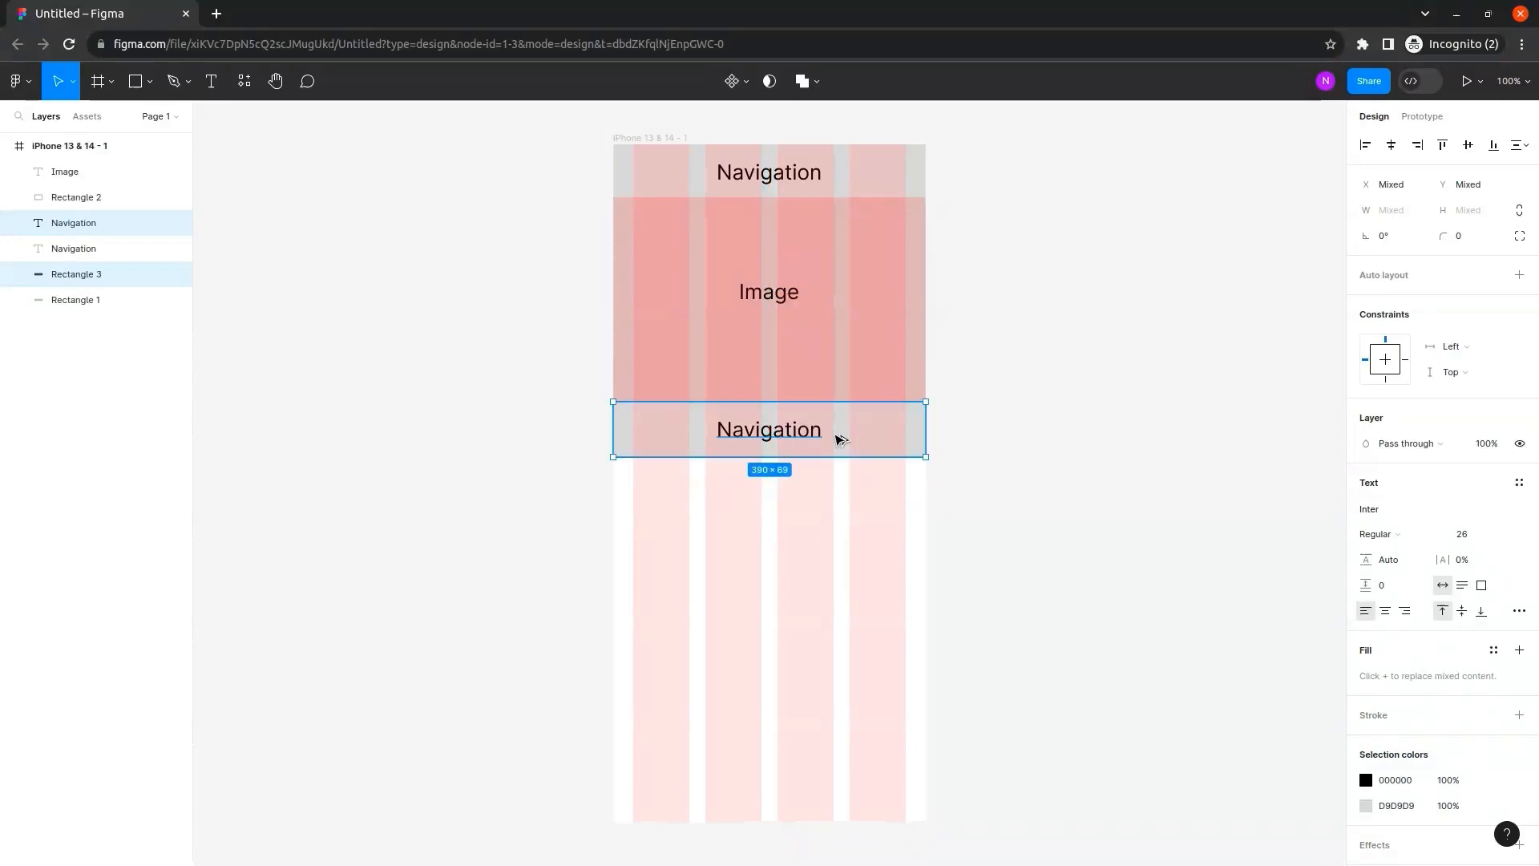
double_click(767, 429)
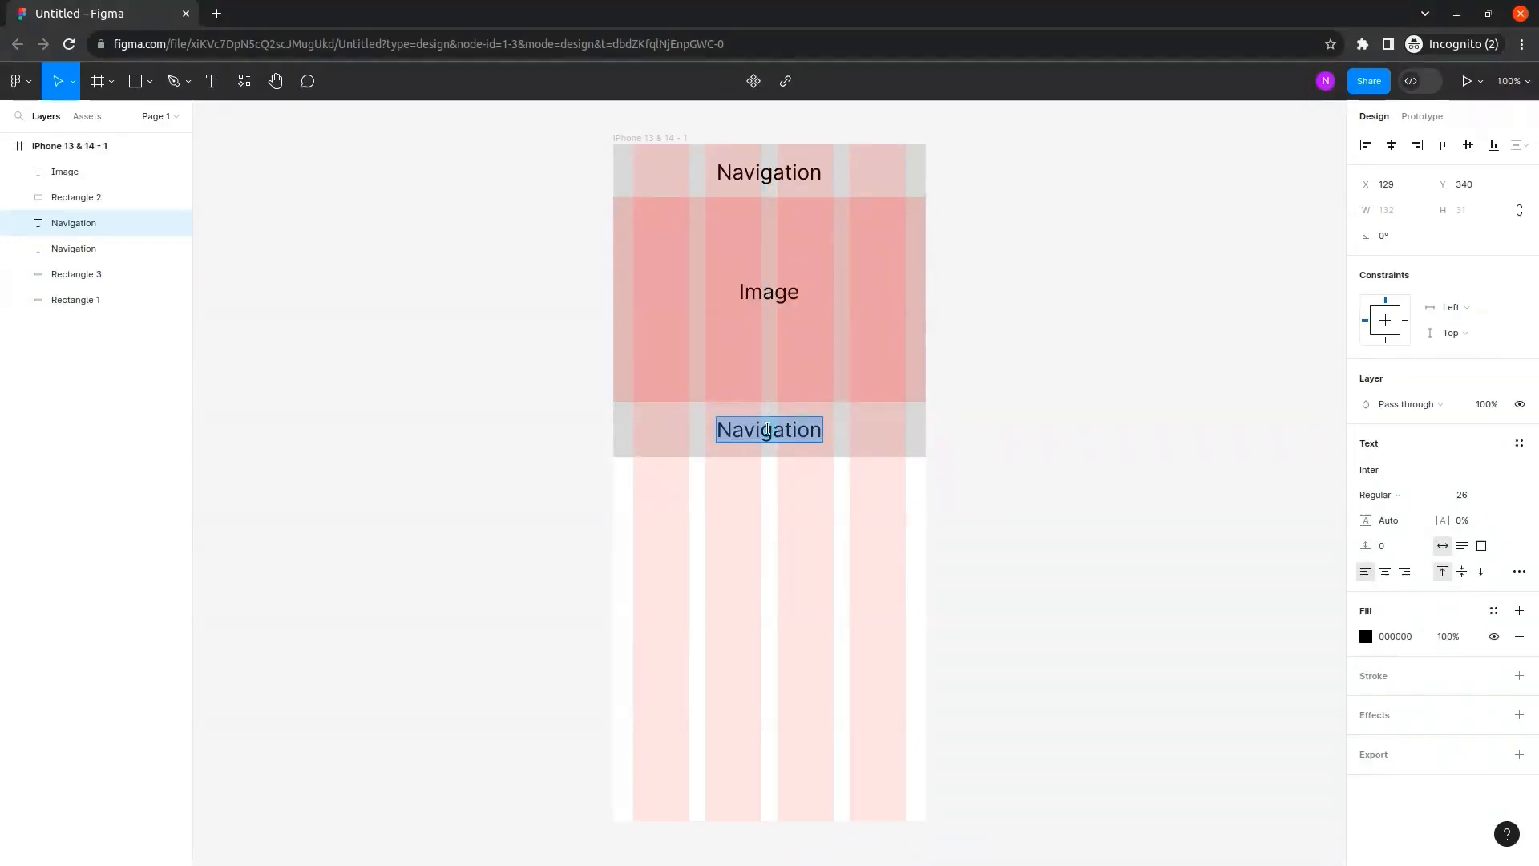
text(Description)
key(Escape)
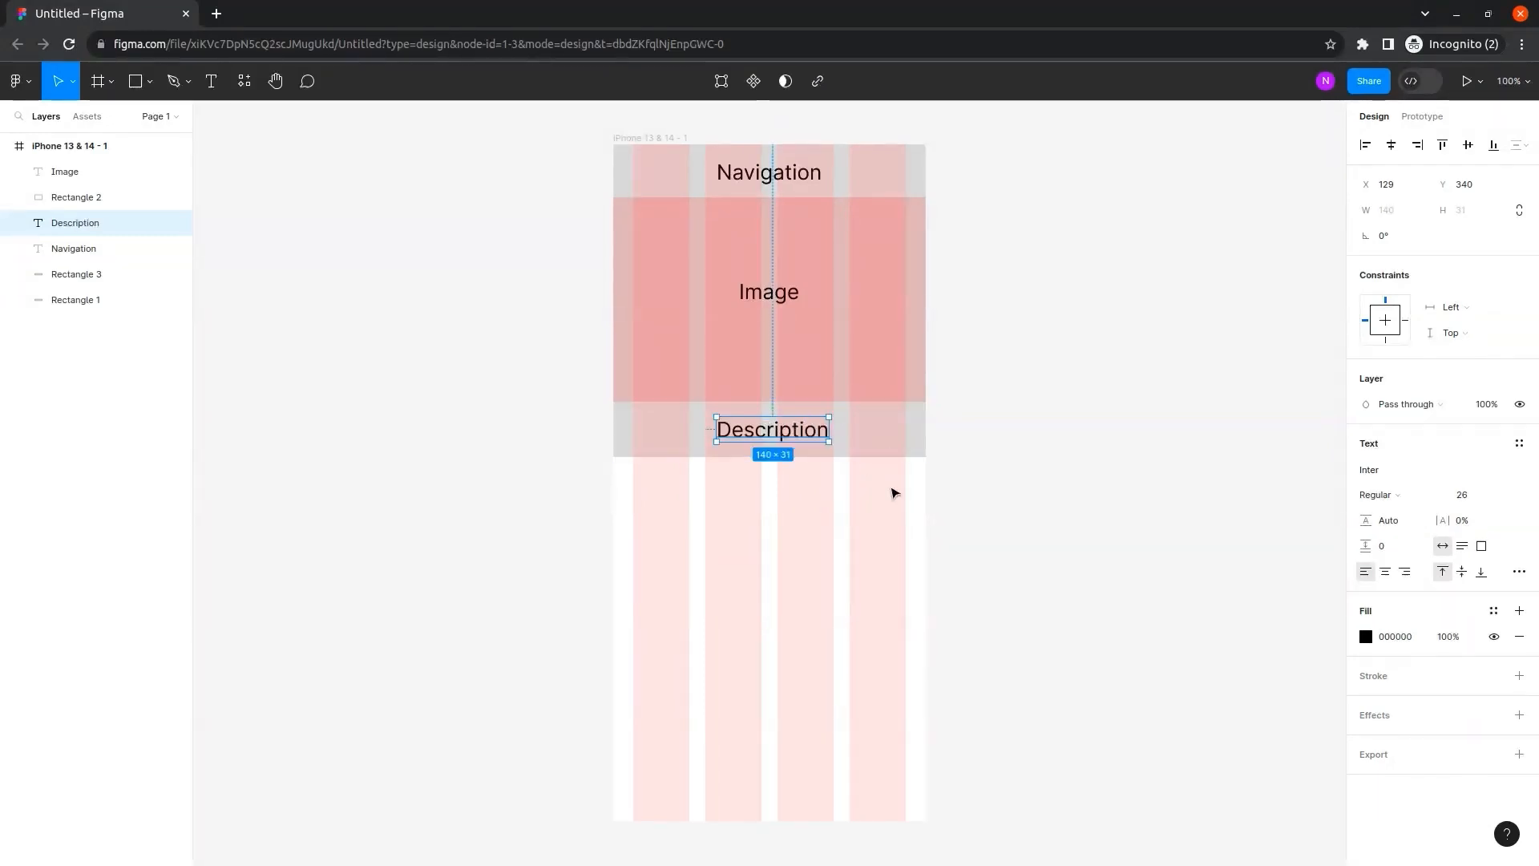
Extend the Description rectangle downward to a height of about 109 and centre its label vertically on it.
click(872, 444)
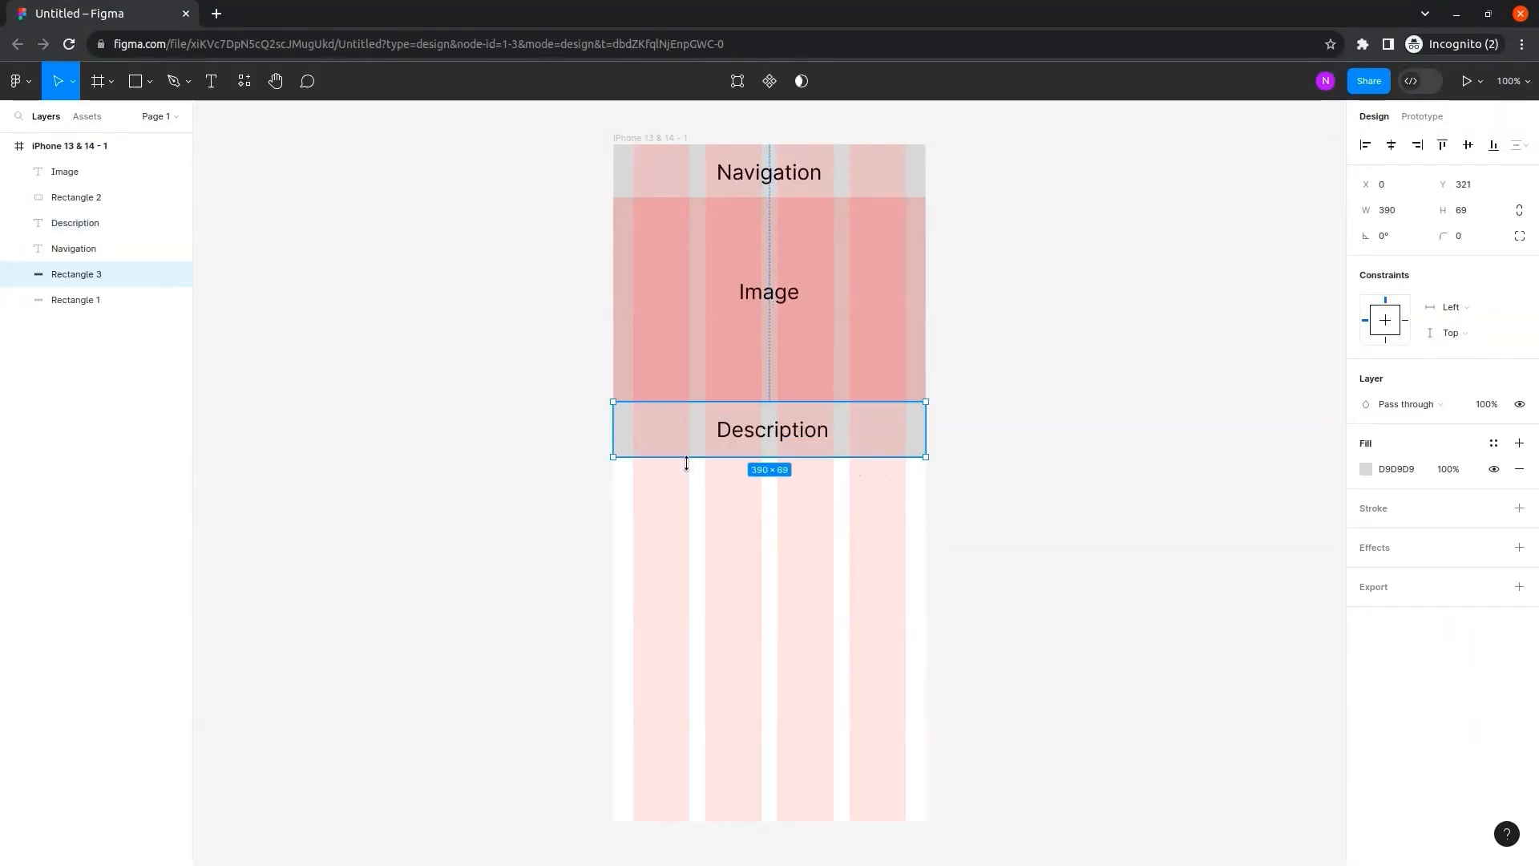
drag(855, 457, 853, 490)
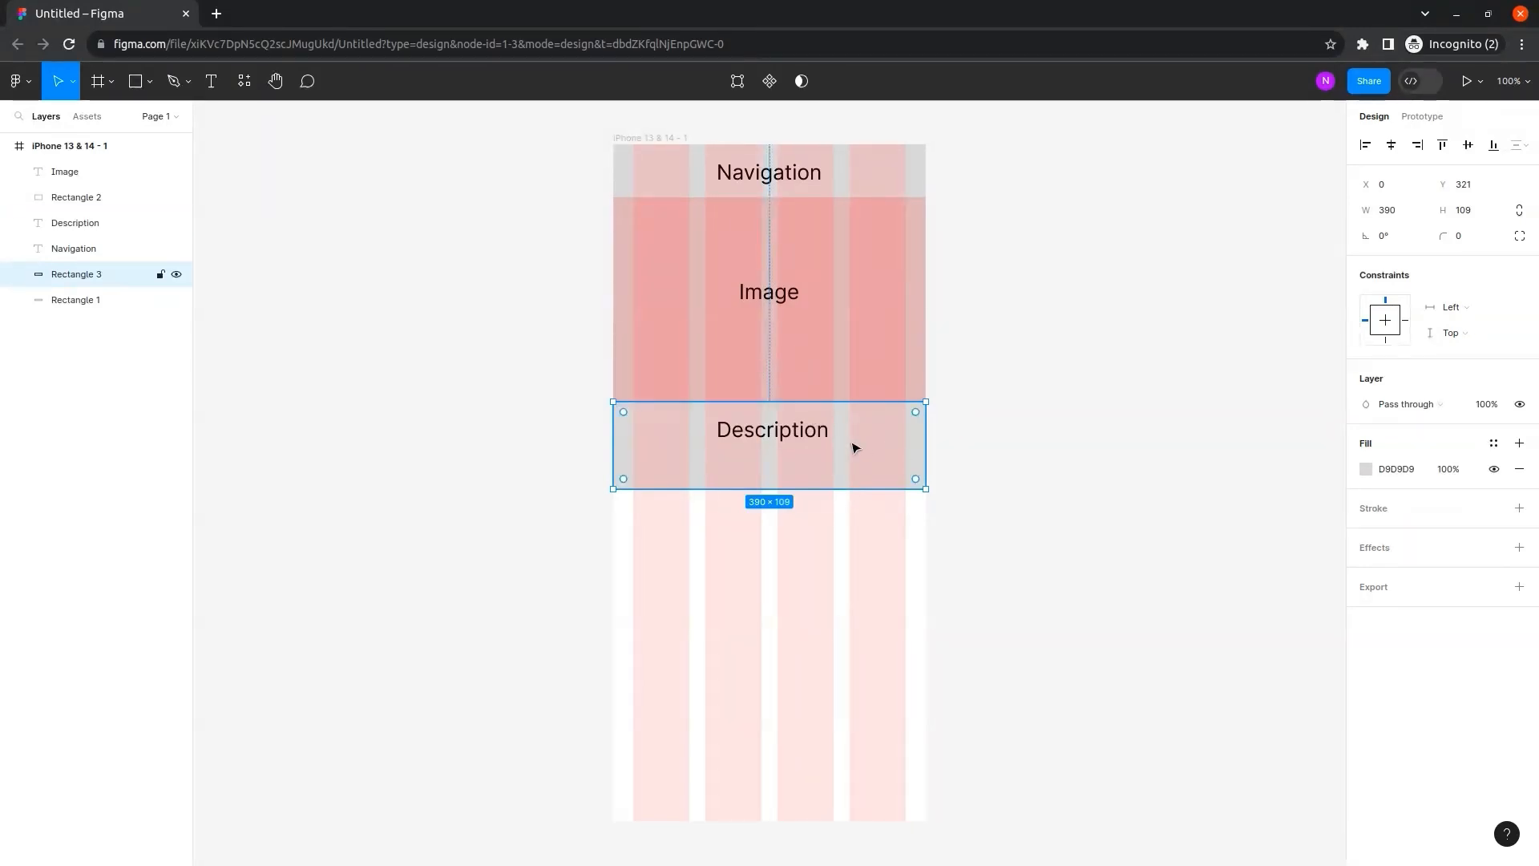
click(799, 433)
drag(799, 434, 799, 450)
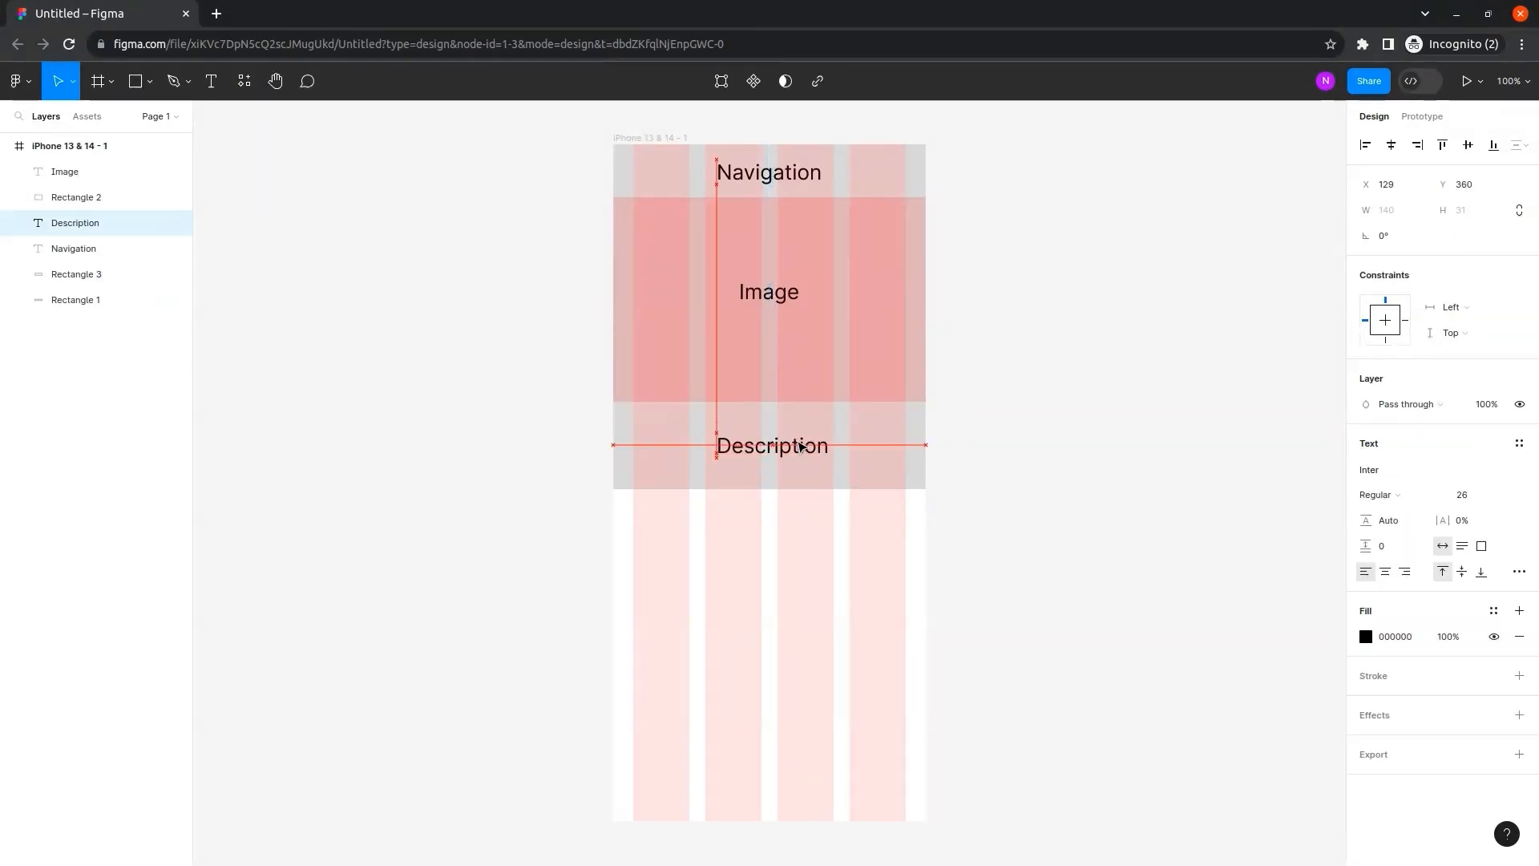
Duplicate the pink image block with its label directly beneath the Description block and stretch the copy to a height of about 356.
click(896, 347)
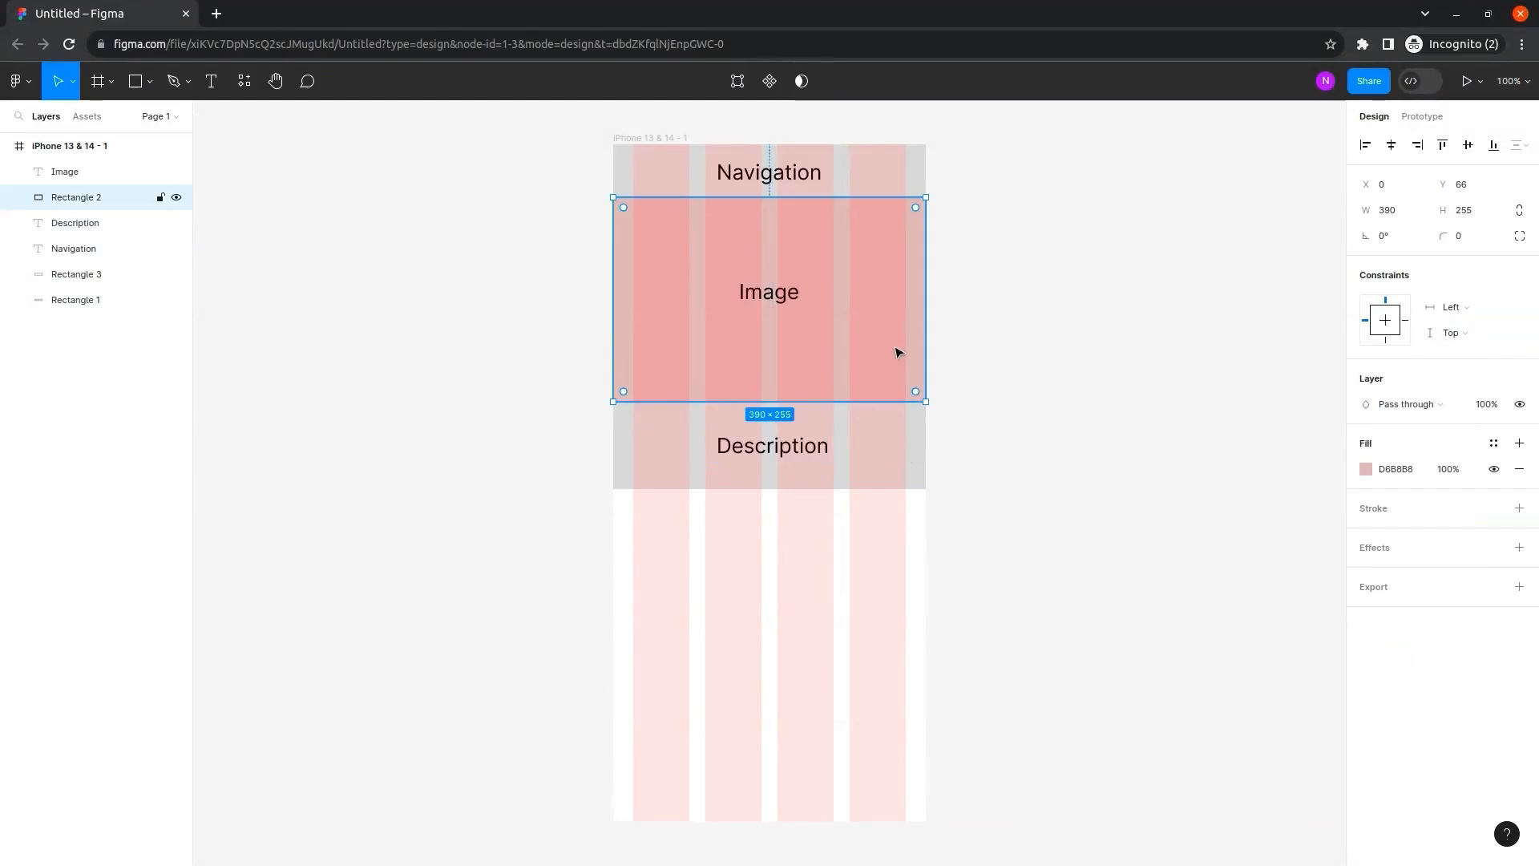
shift+click(774, 295)
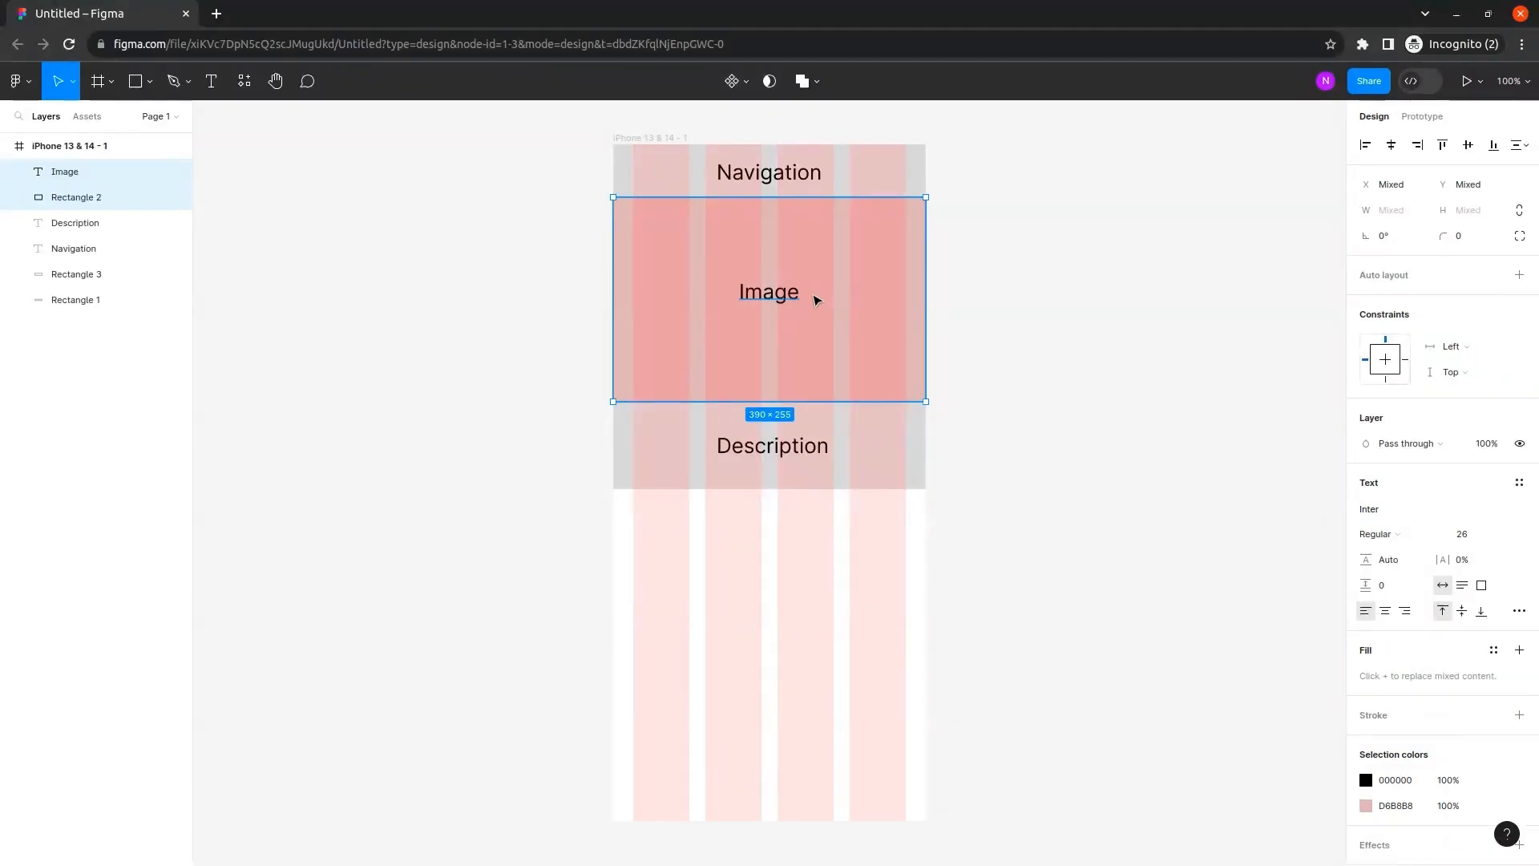
drag(826, 311, 827, 595)
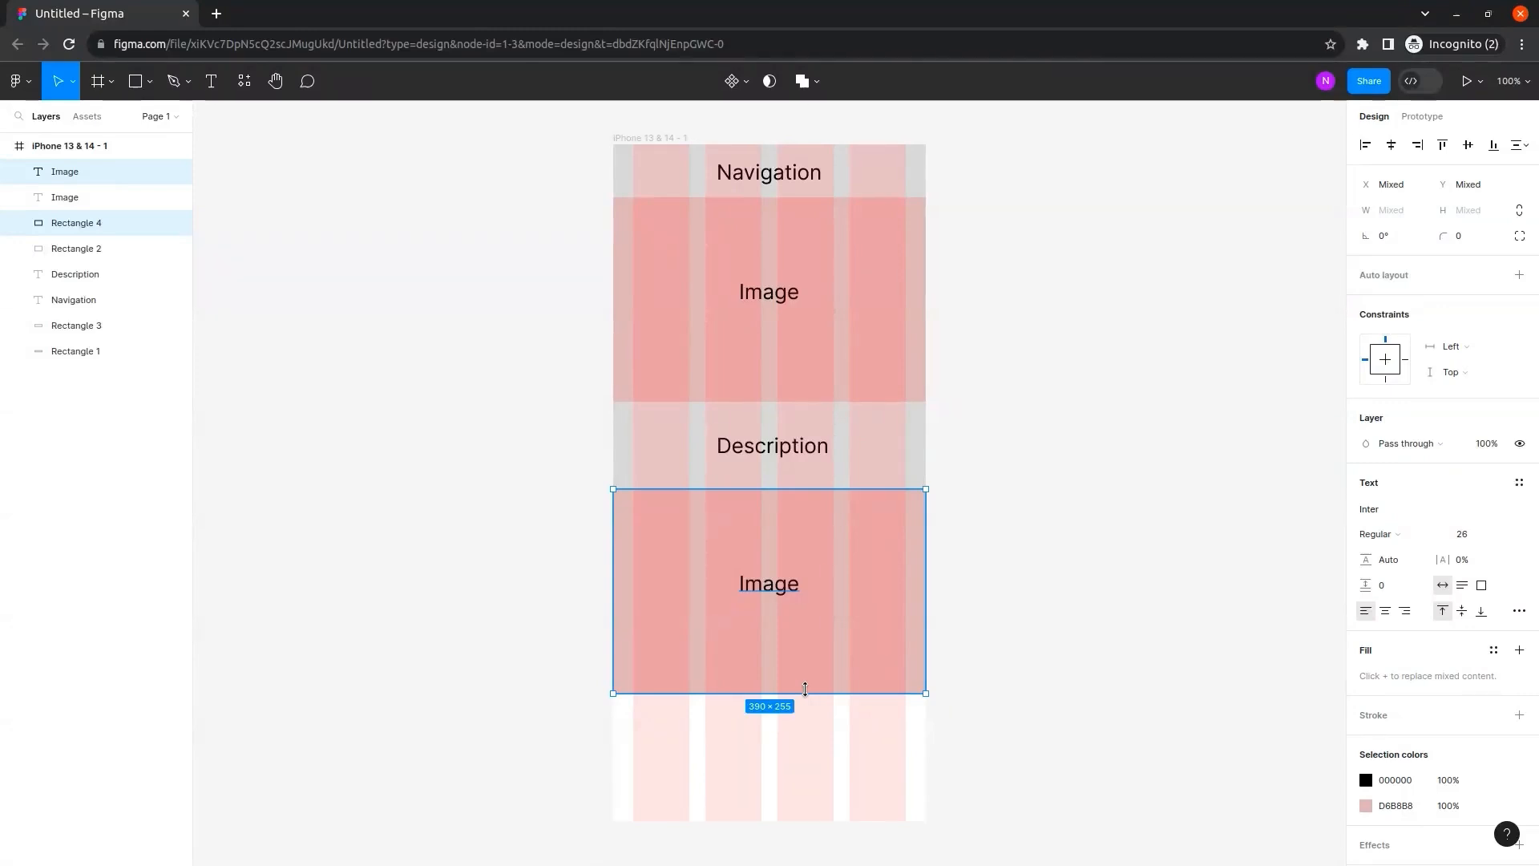
drag(804, 688, 811, 774)
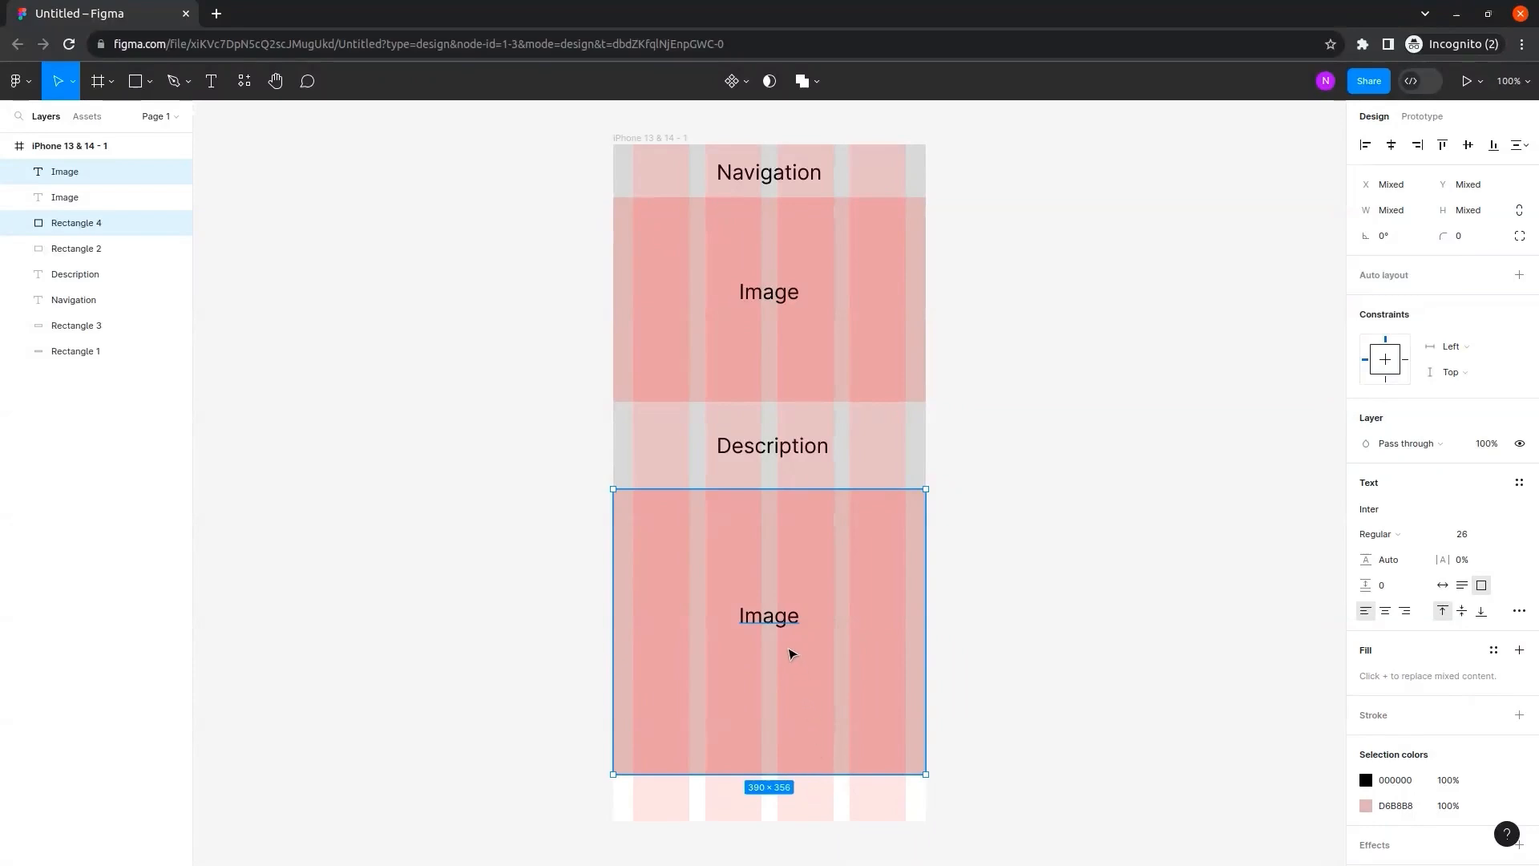
Change the lower pink block's label to "Information", widen its text box to about 170 so it fits one line, and centre it on the block.
double_click(777, 616)
text(Information)
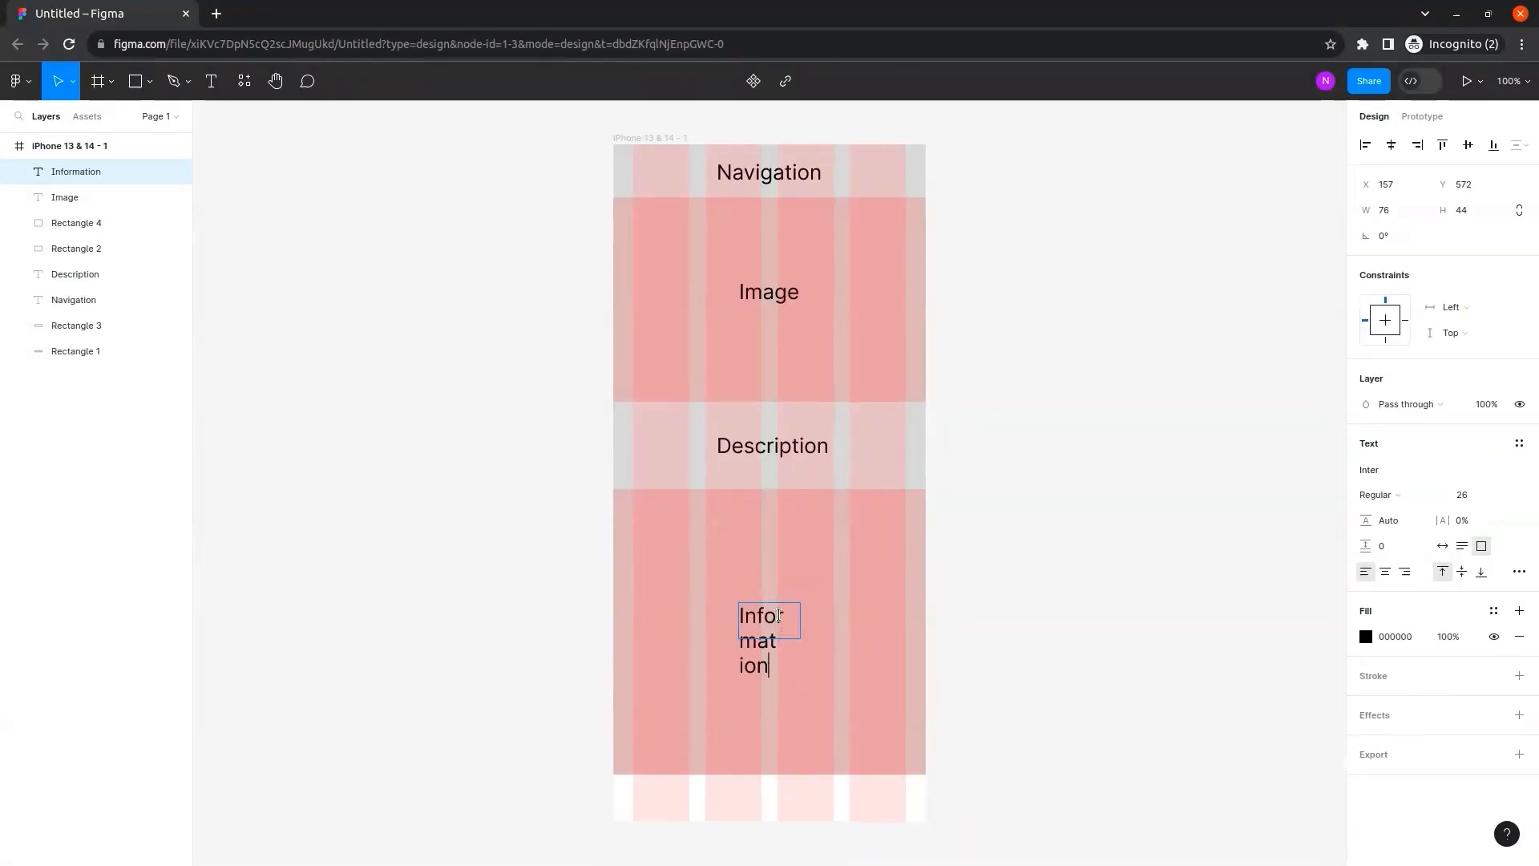
key(Escape)
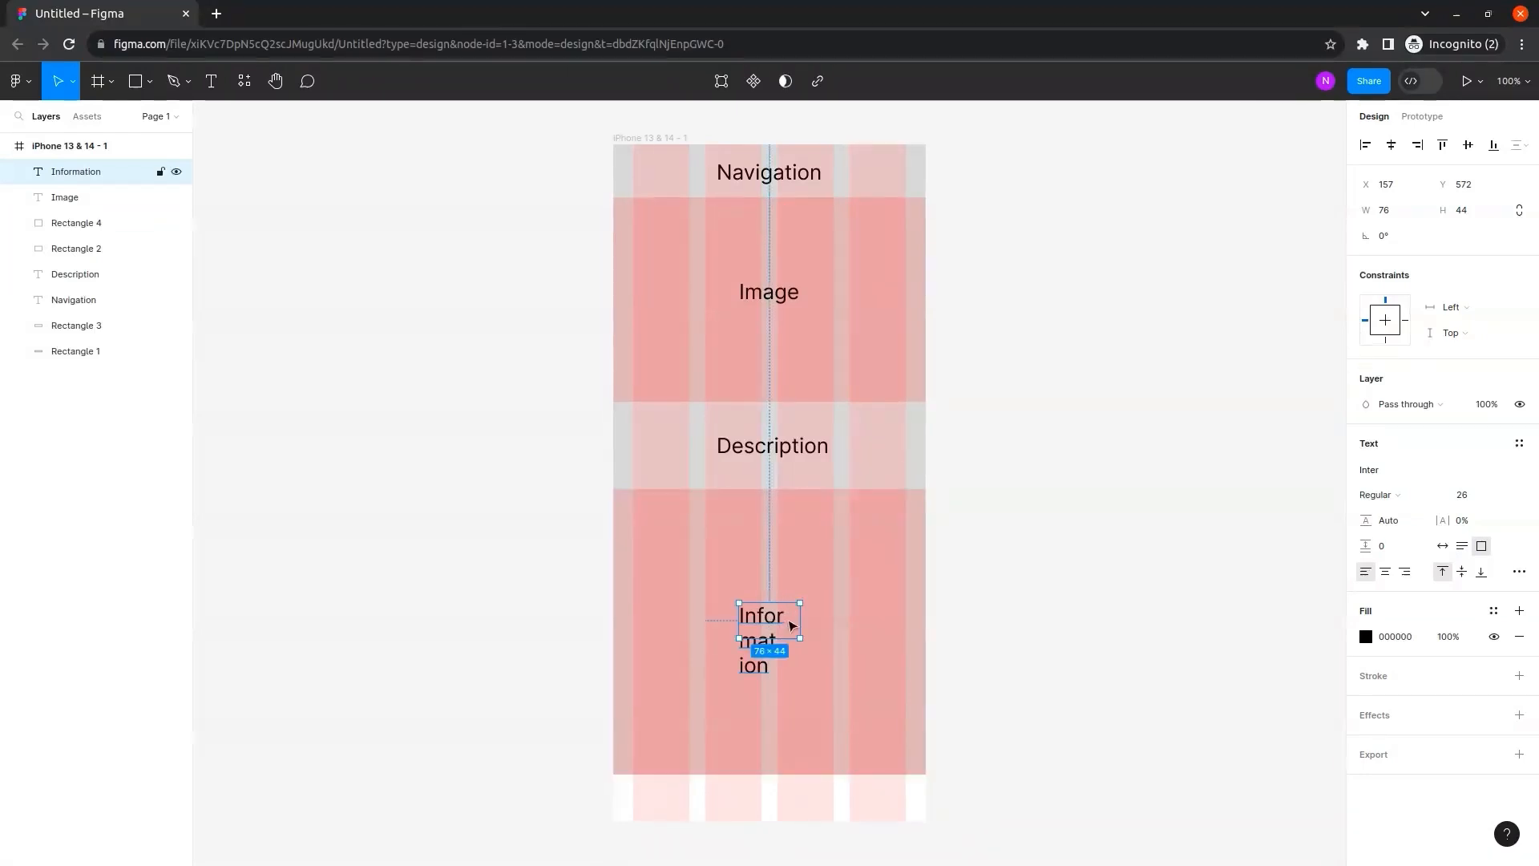
mouse_move(800, 621)
mouse_down()
mouse_move(875, 629)
mouse_move(783, 644)
mouse_move(833, 630)
mouse_move(794, 636)
mouse_up()
click(849, 567)
click(834, 631)
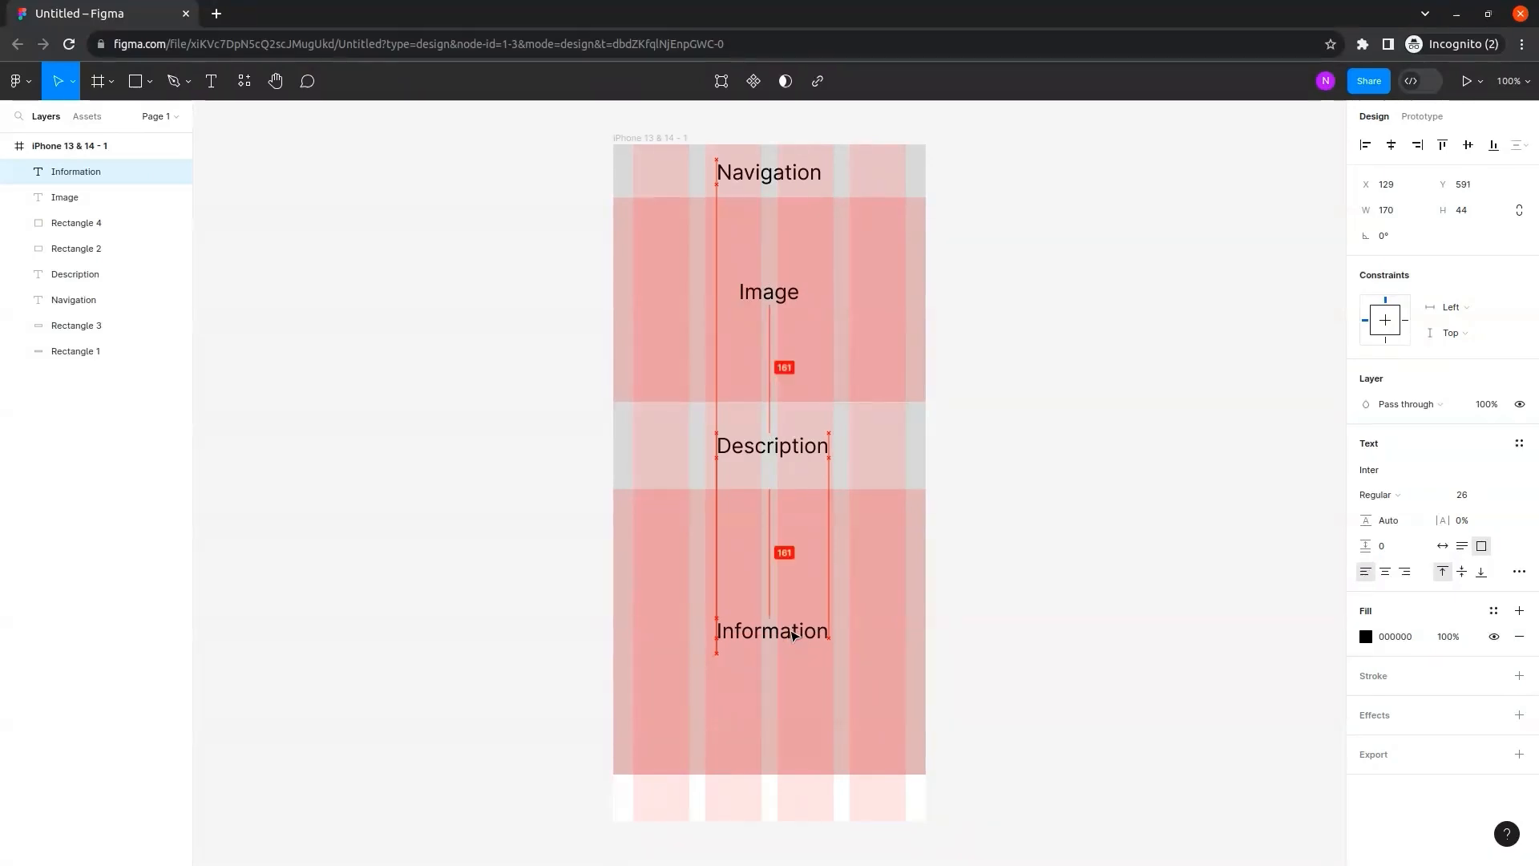
click(877, 605)
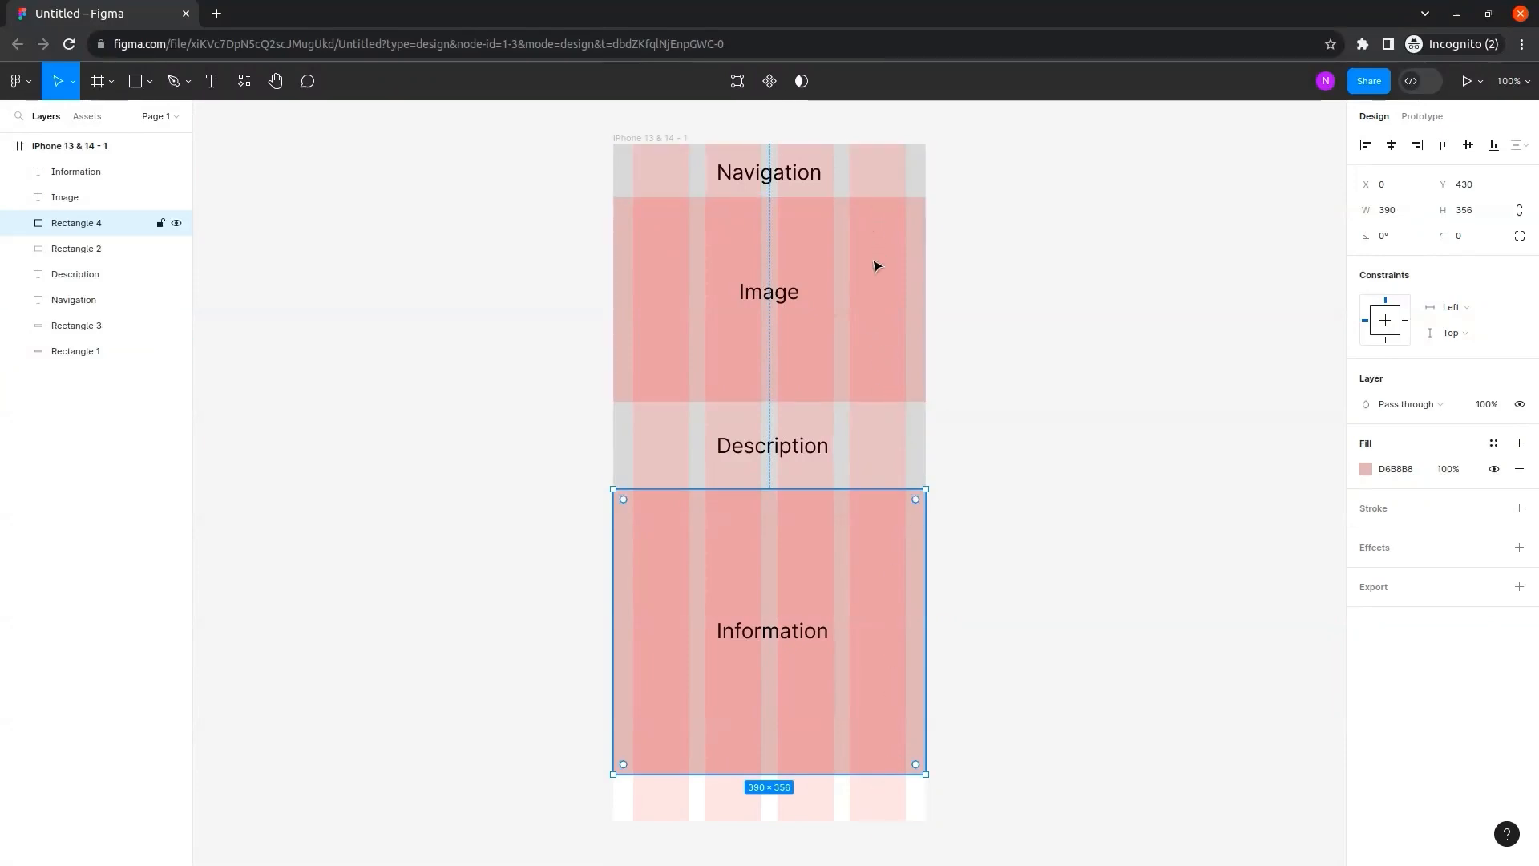
Duplicate the navigation bar with its label beneath the Information block and reduce the copied rectangle's height to about 58 to end at the frame's bottom edge.
click(870, 173)
shift+click(819, 182)
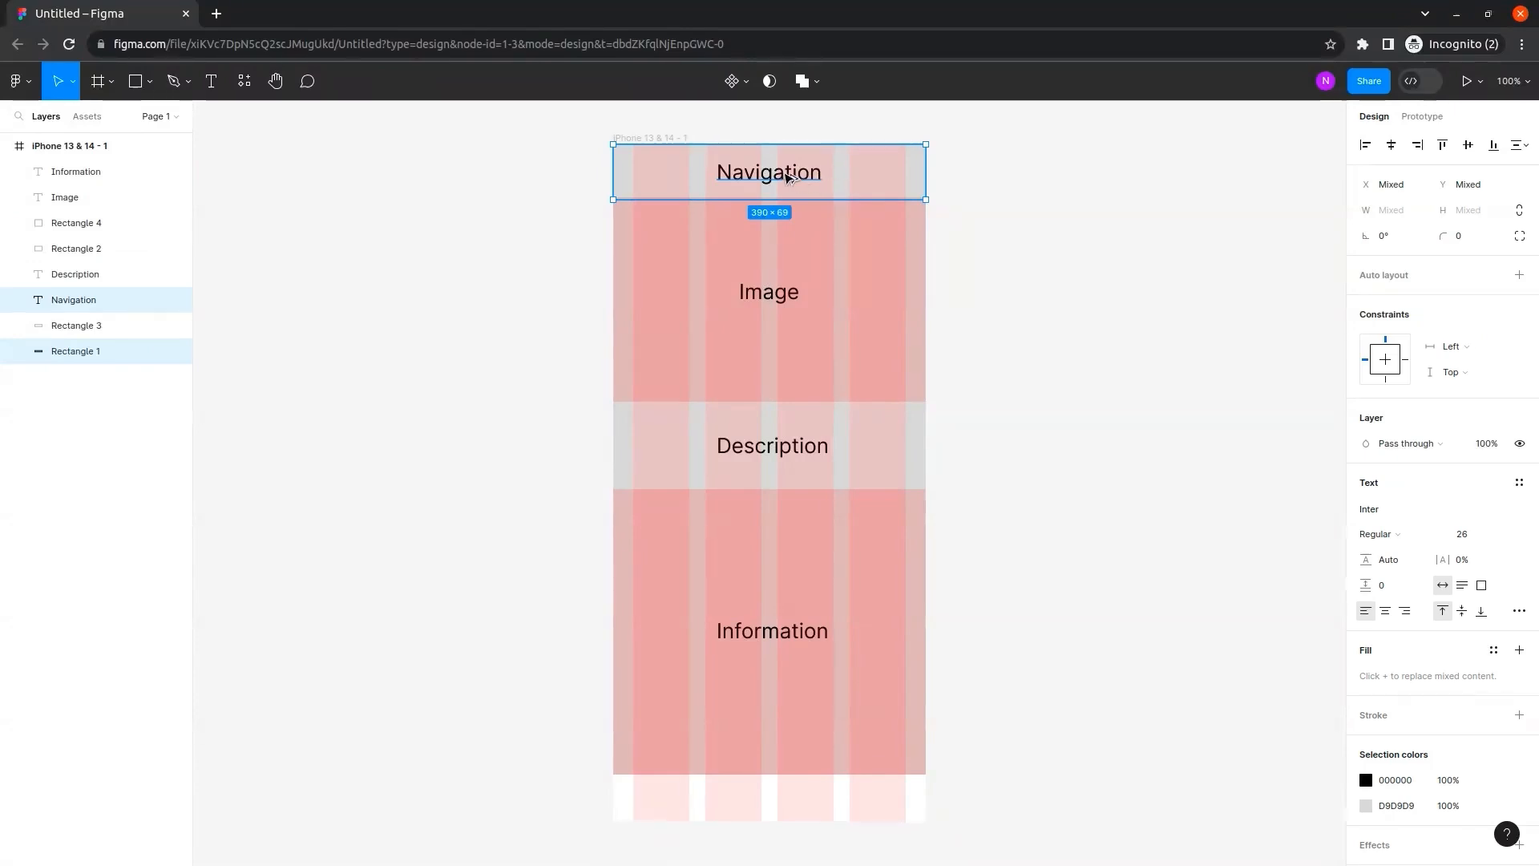
drag(788, 177, 785, 809)
click(786, 809)
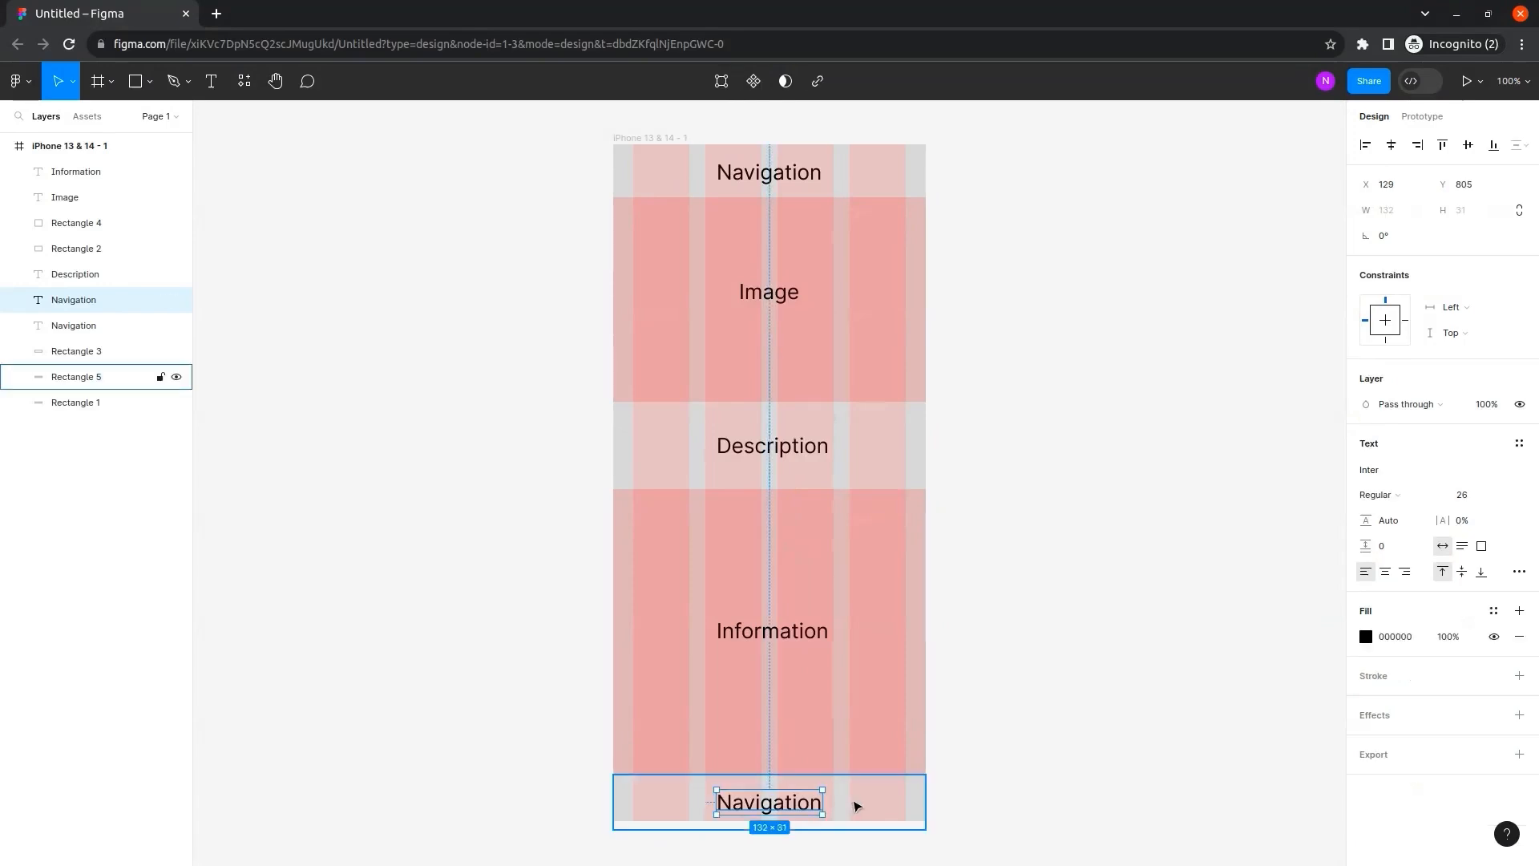
click(856, 805)
drag(828, 828, 809, 808)
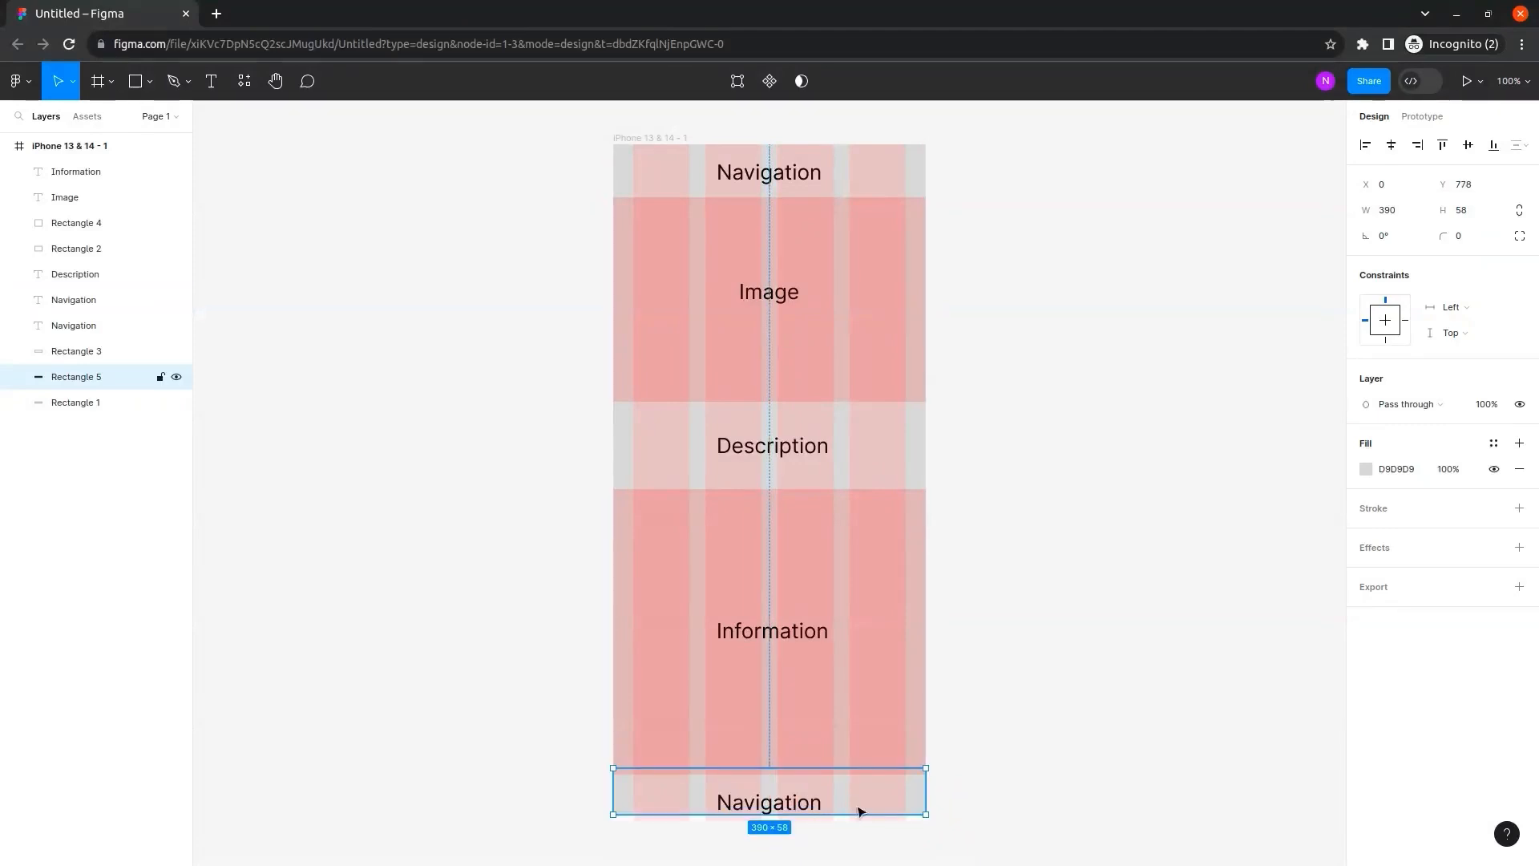
key(ctrl+z)
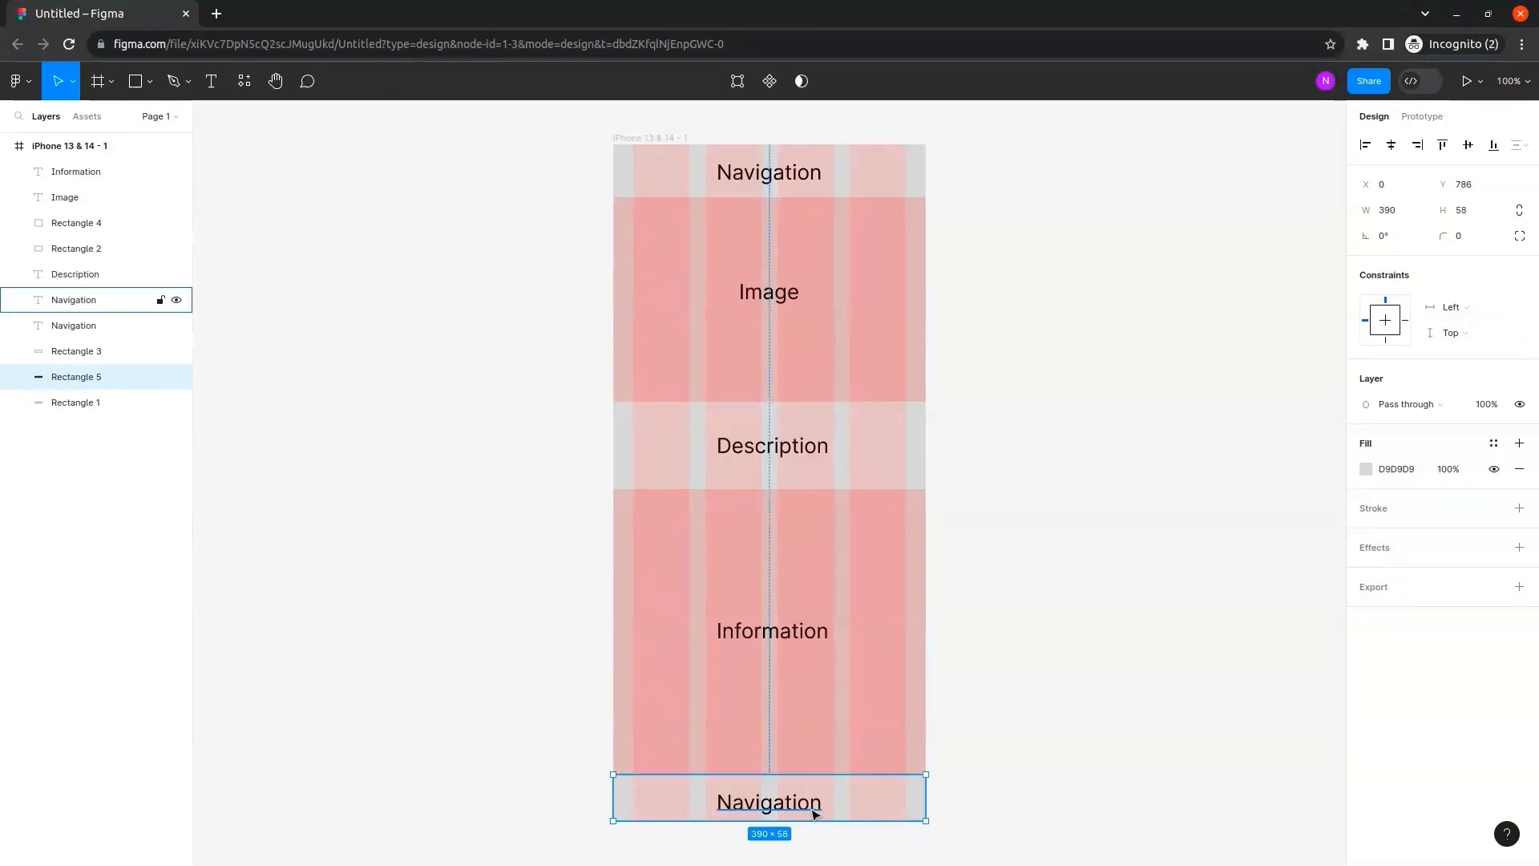
Change the bottom bar's label to "Submit" and centre it on the bar.
click(785, 807)
drag(785, 806, 793, 801)
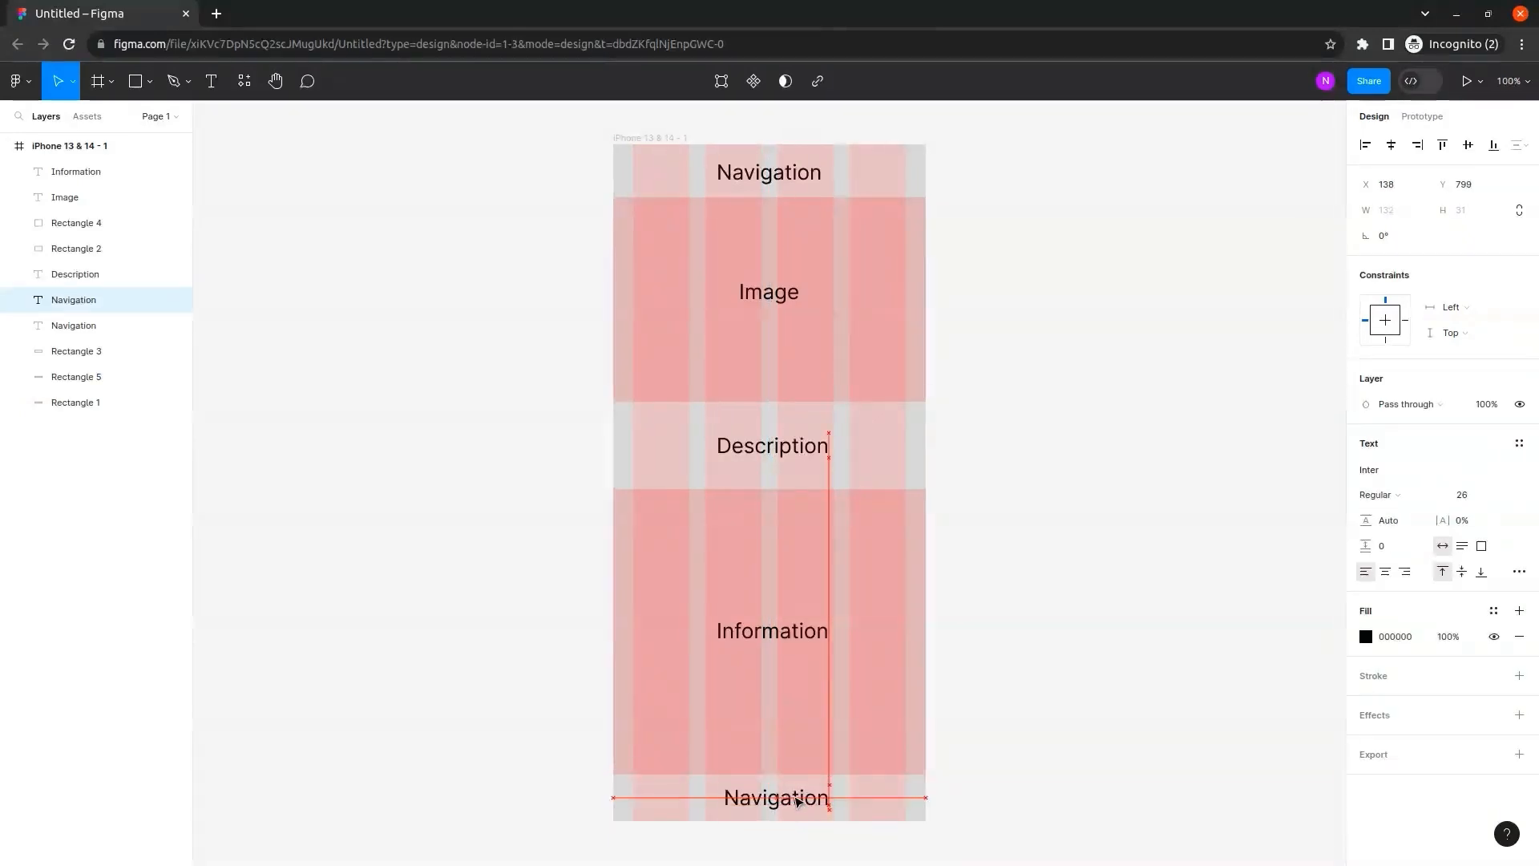
double_click(776, 799)
text(Sub)
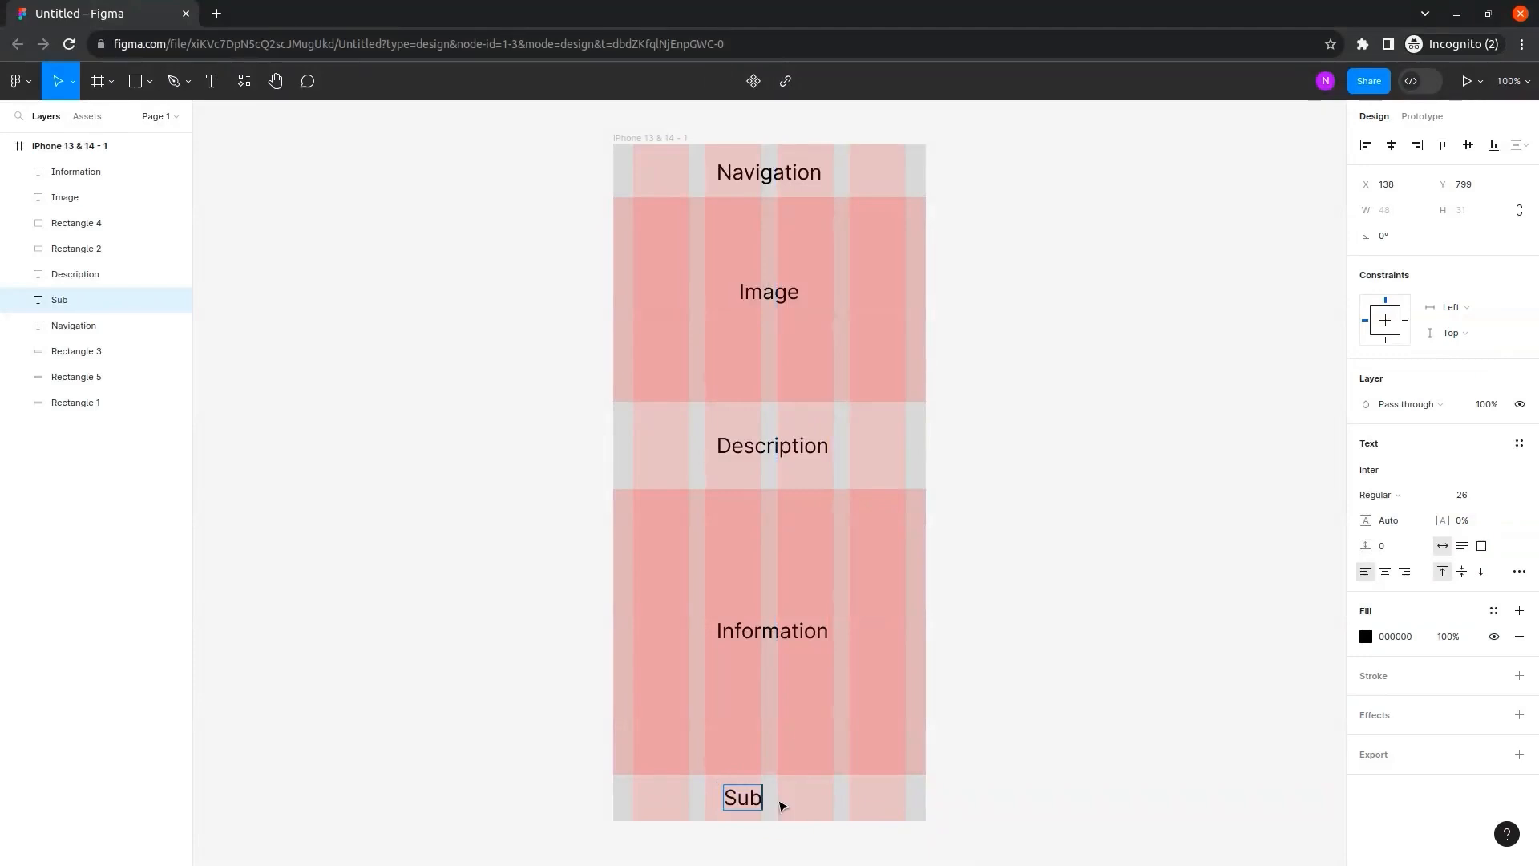
text(mit)
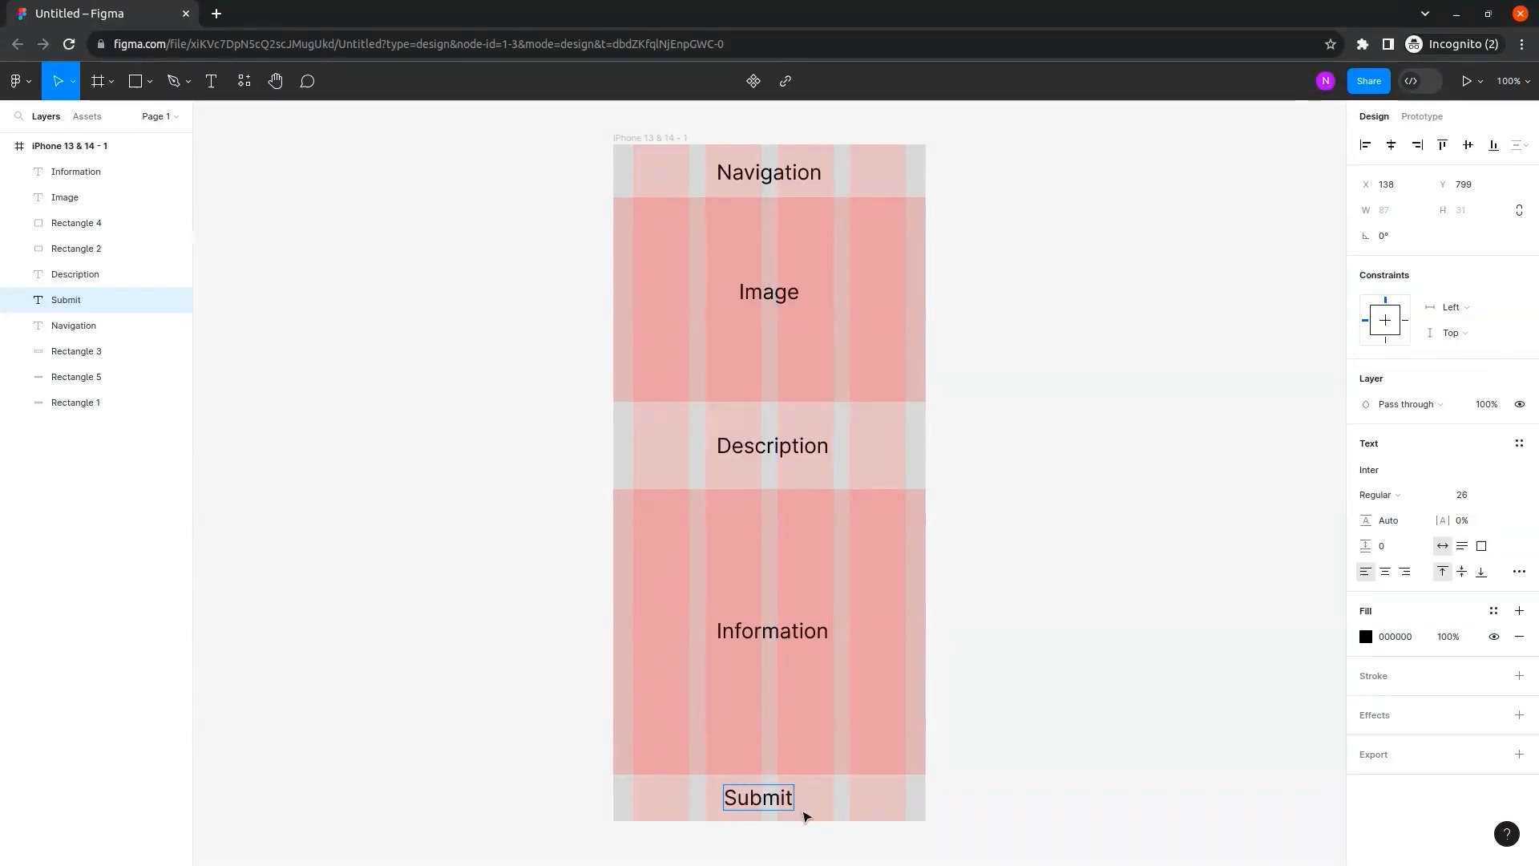
key(Escape)
drag(782, 804, 788, 801)
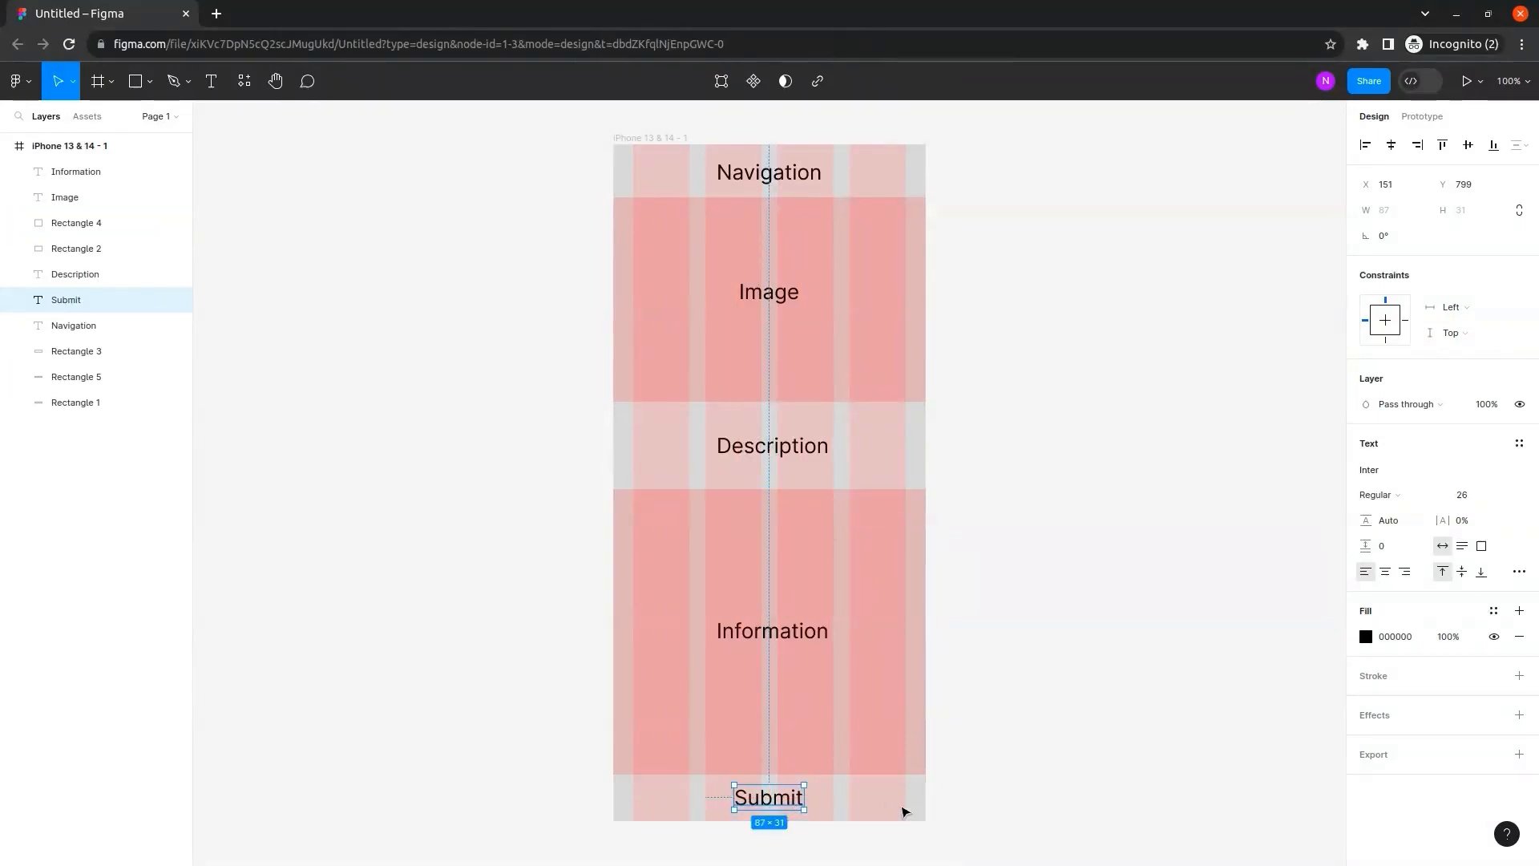
Move all the wireframe rectangles and labels out of the phone frame, placing them just beyond its left edge.
click(1023, 695)
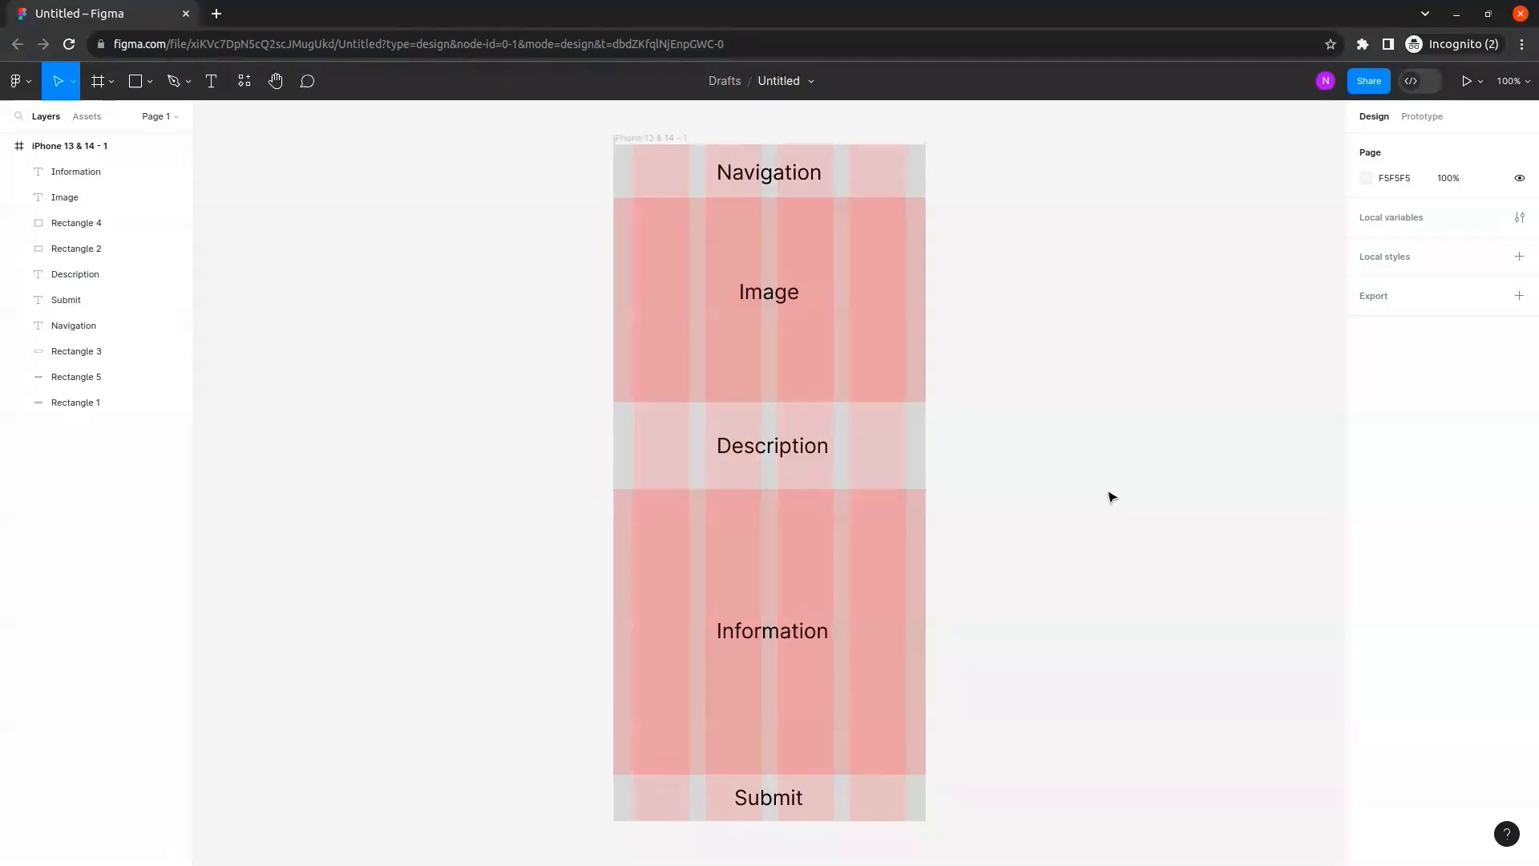
drag(1025, 153, 608, 801)
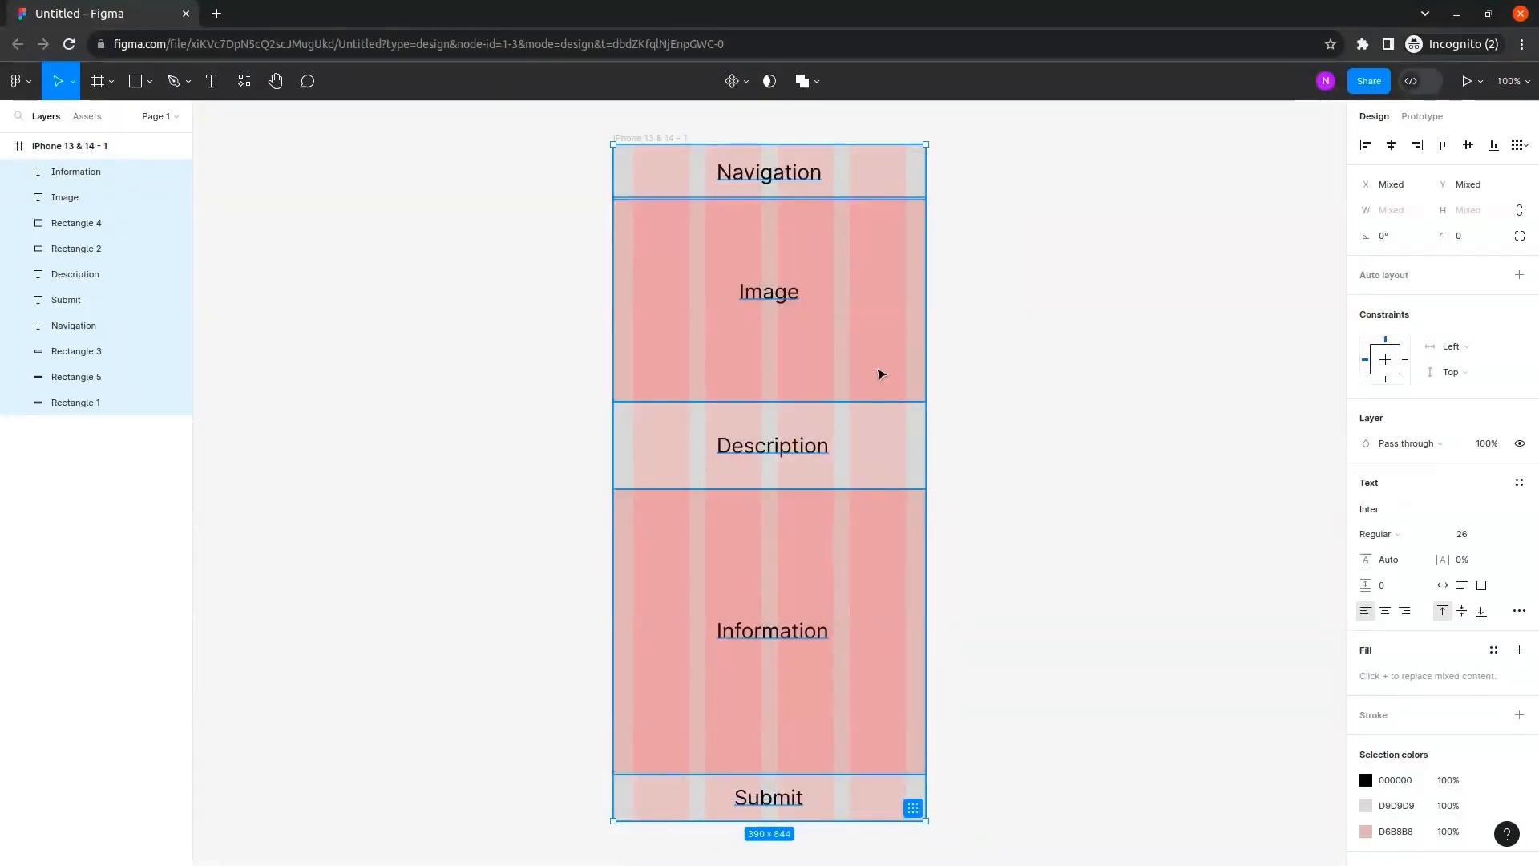
drag(886, 374, 559, 376)
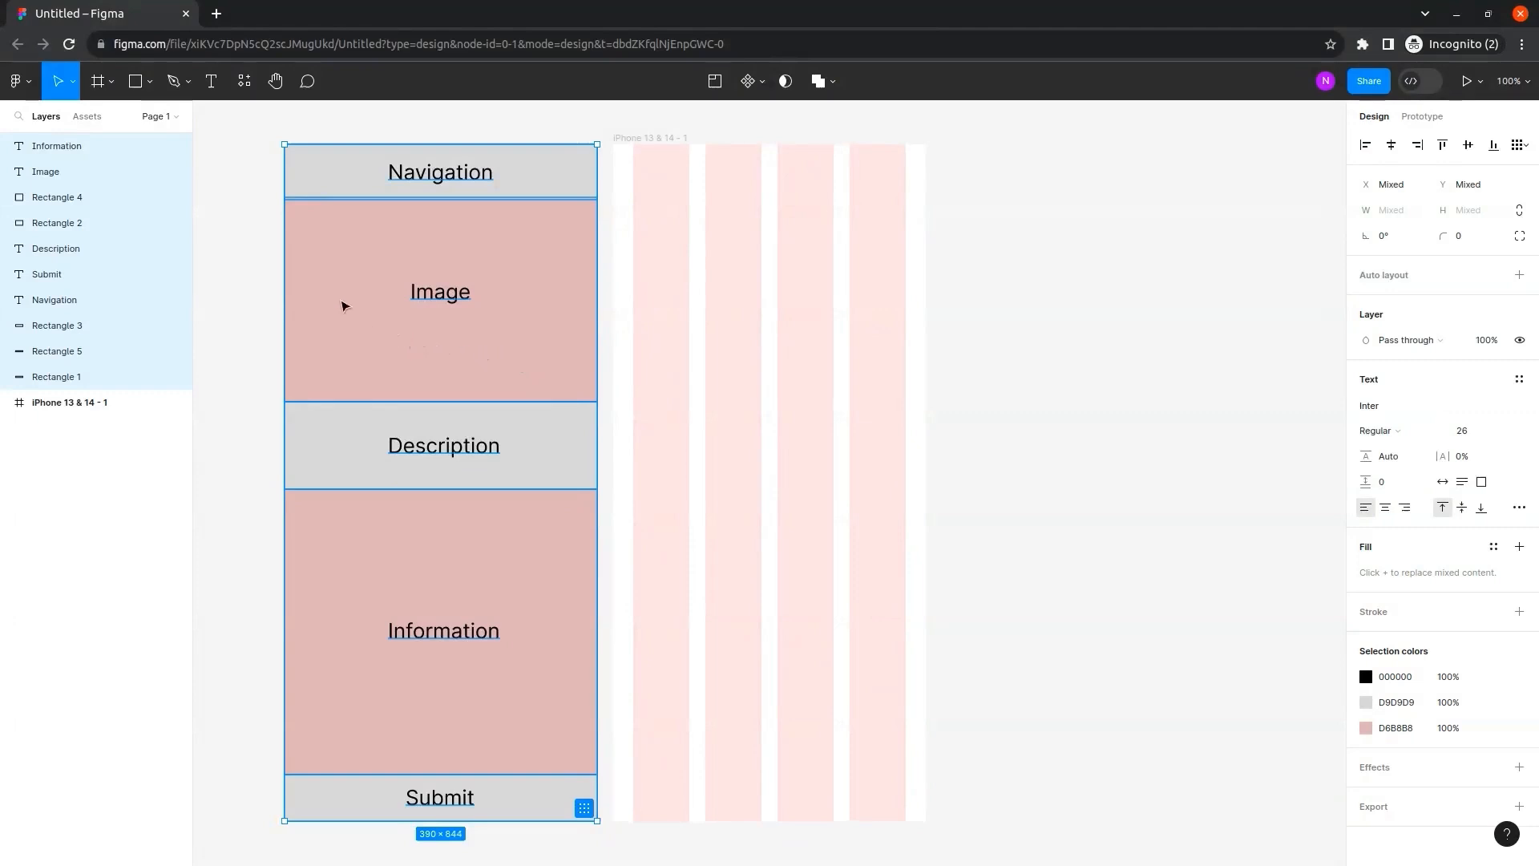
Narrow all five rectangles together to about 26 wide, keeping their right edges beside the phone frame and leaving the text labels unscaled.
shift+click(65, 173)
shift+click(63, 147)
shift+click(72, 250)
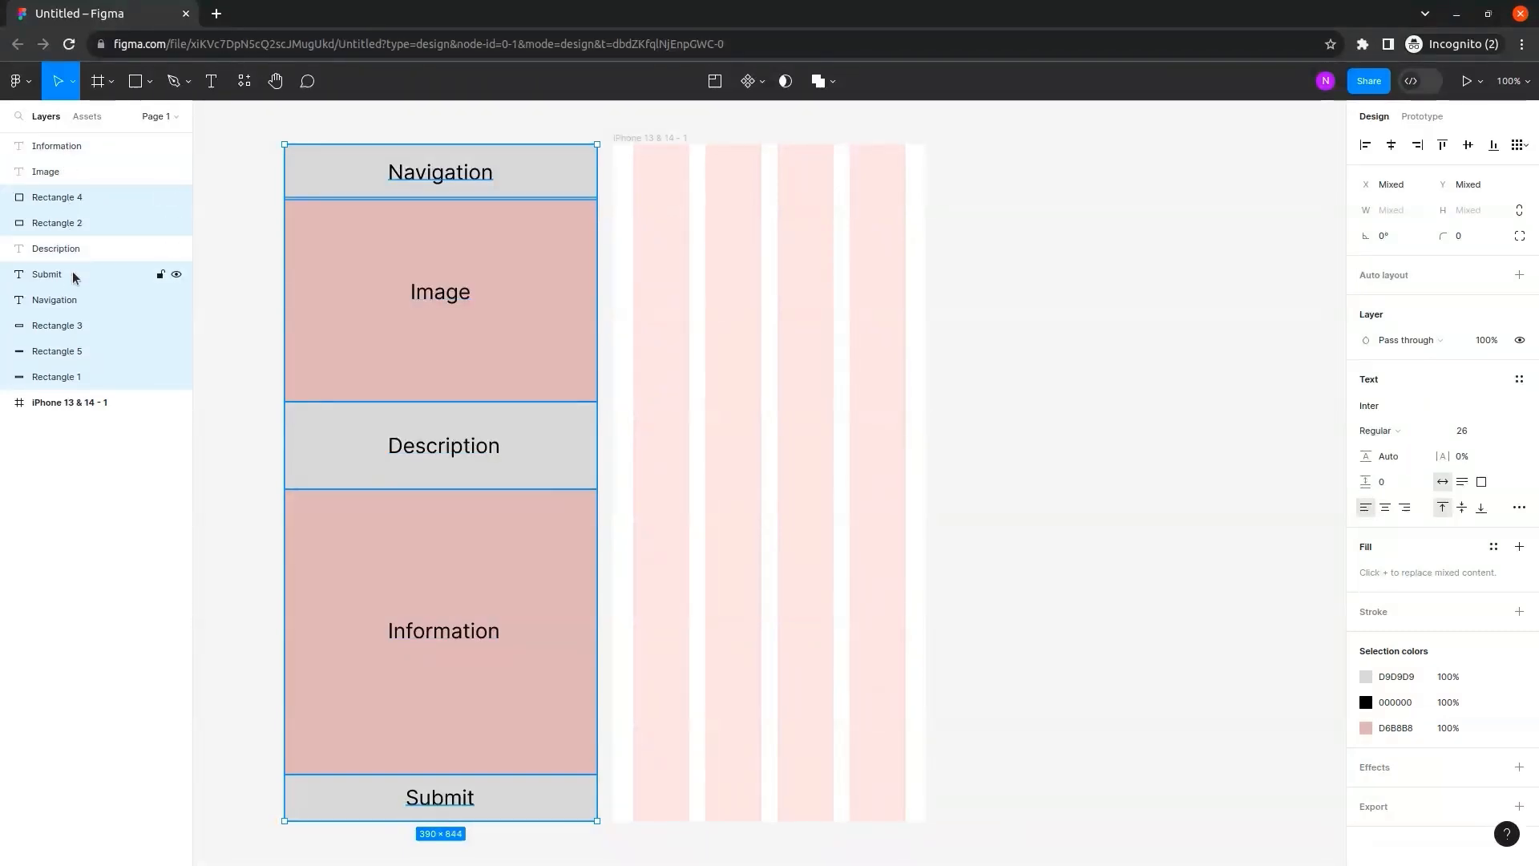
shift+click(74, 276)
shift+click(80, 302)
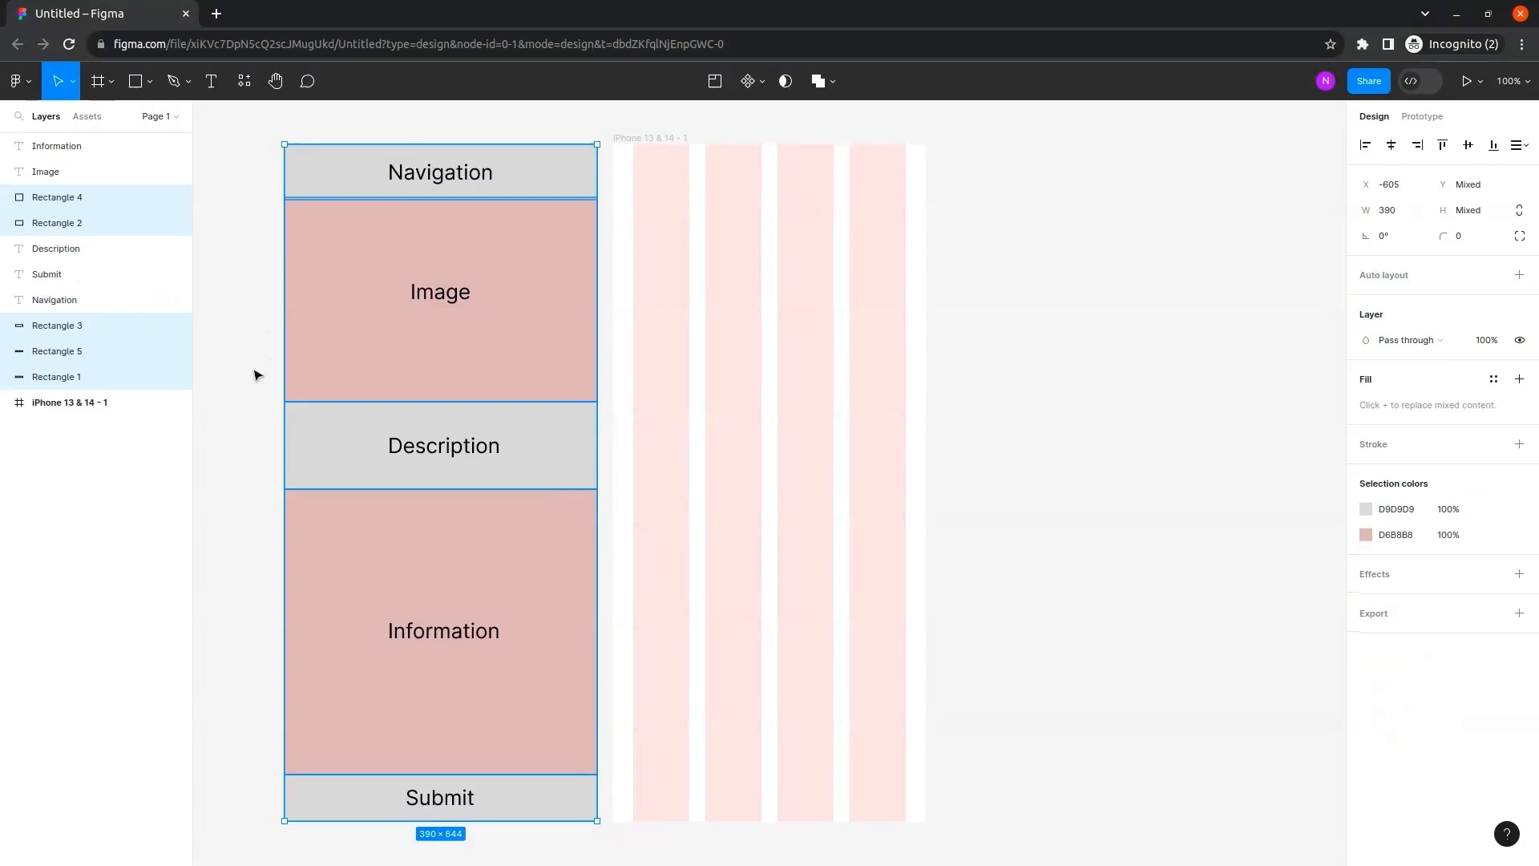
drag(279, 387, 576, 401)
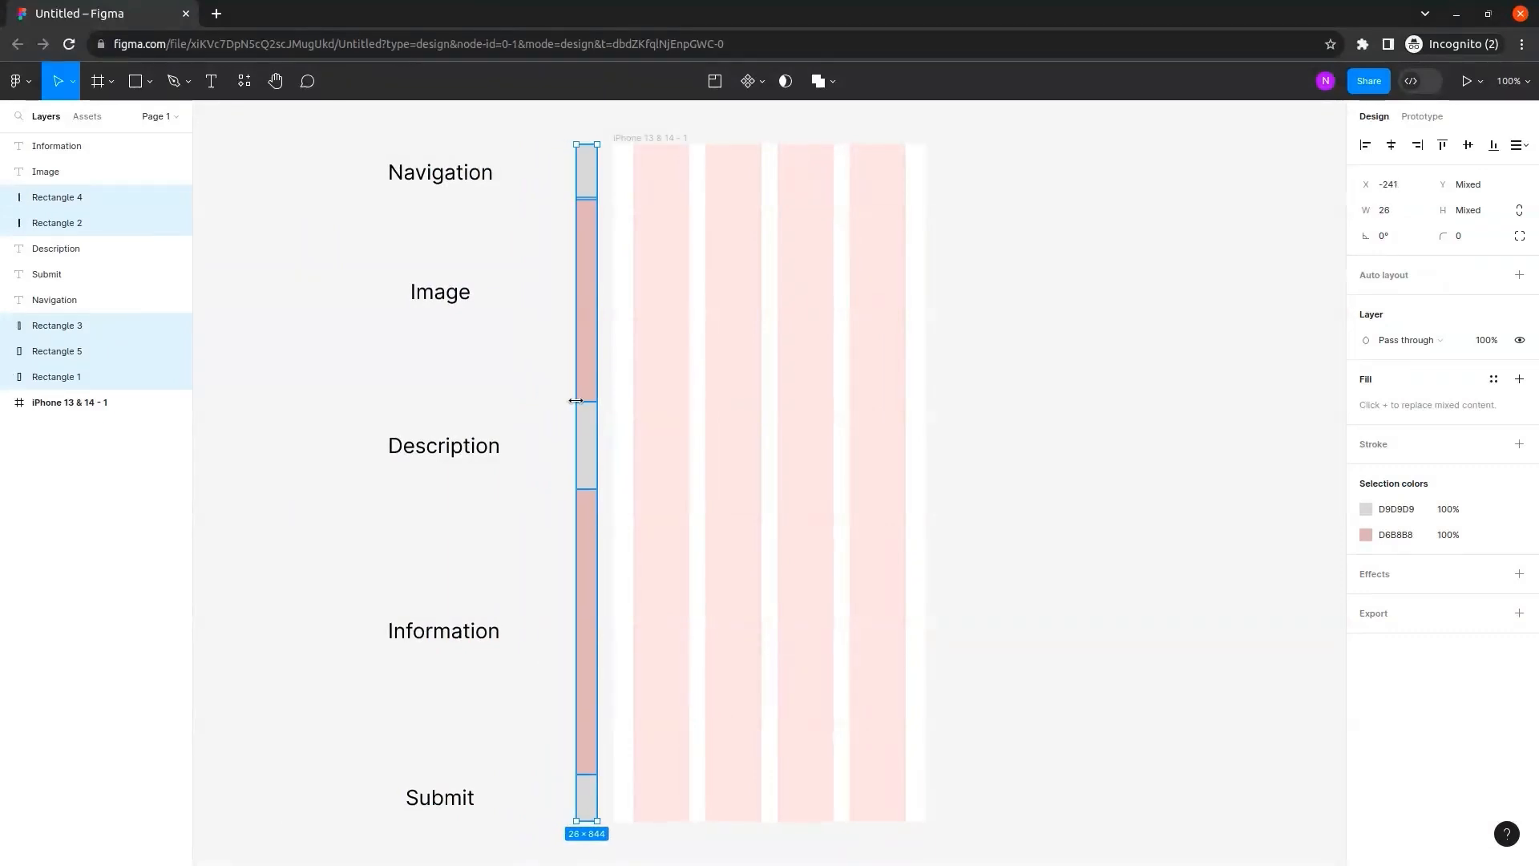
click(550, 388)
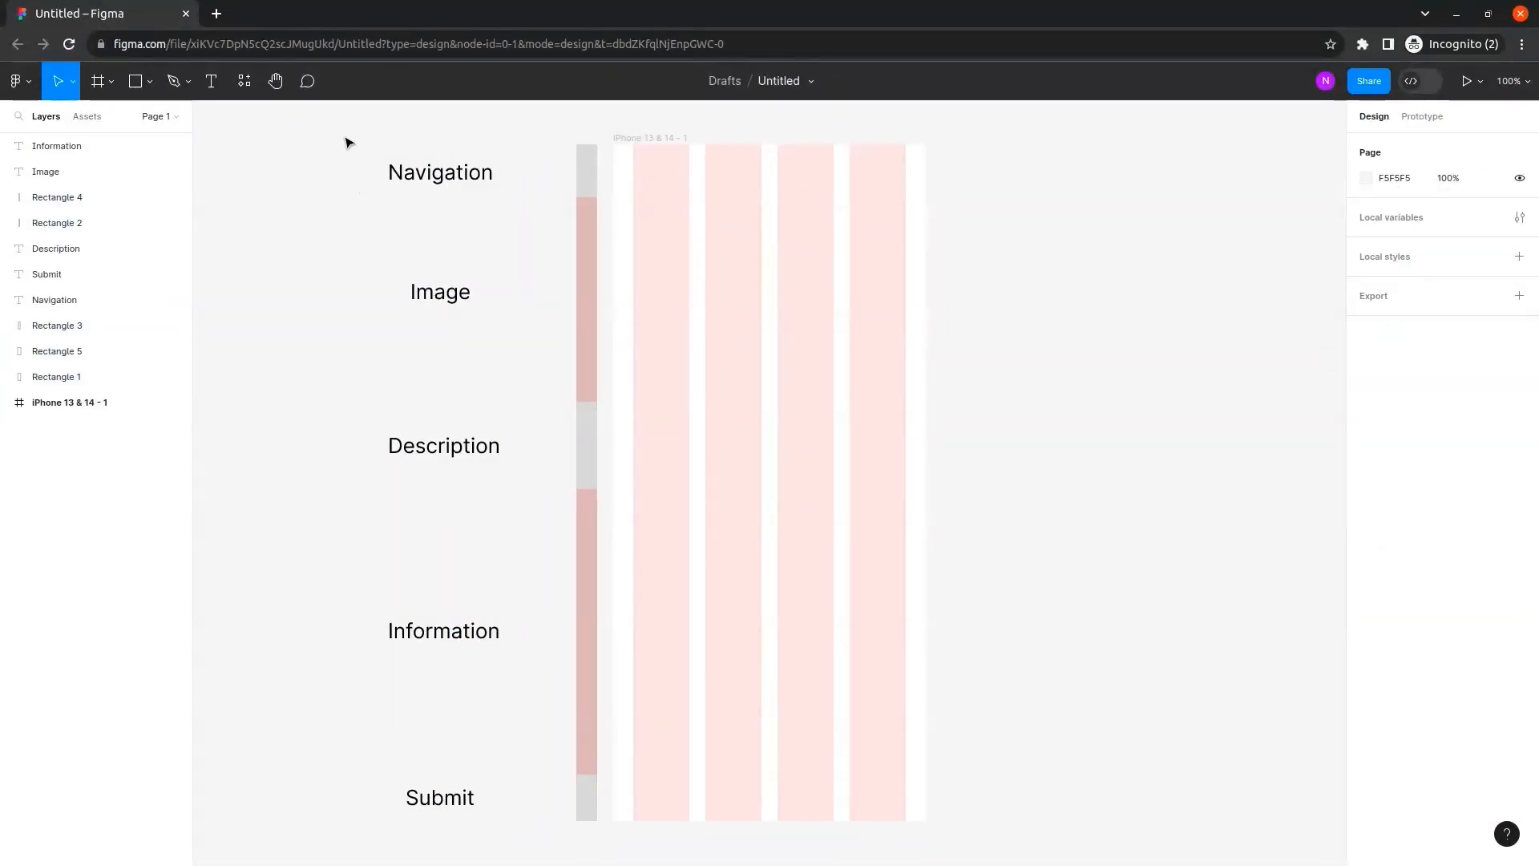
Shift all five text labels together about 80 px right so they sit beside the narrow coloured strips.
drag(346, 136, 513, 826)
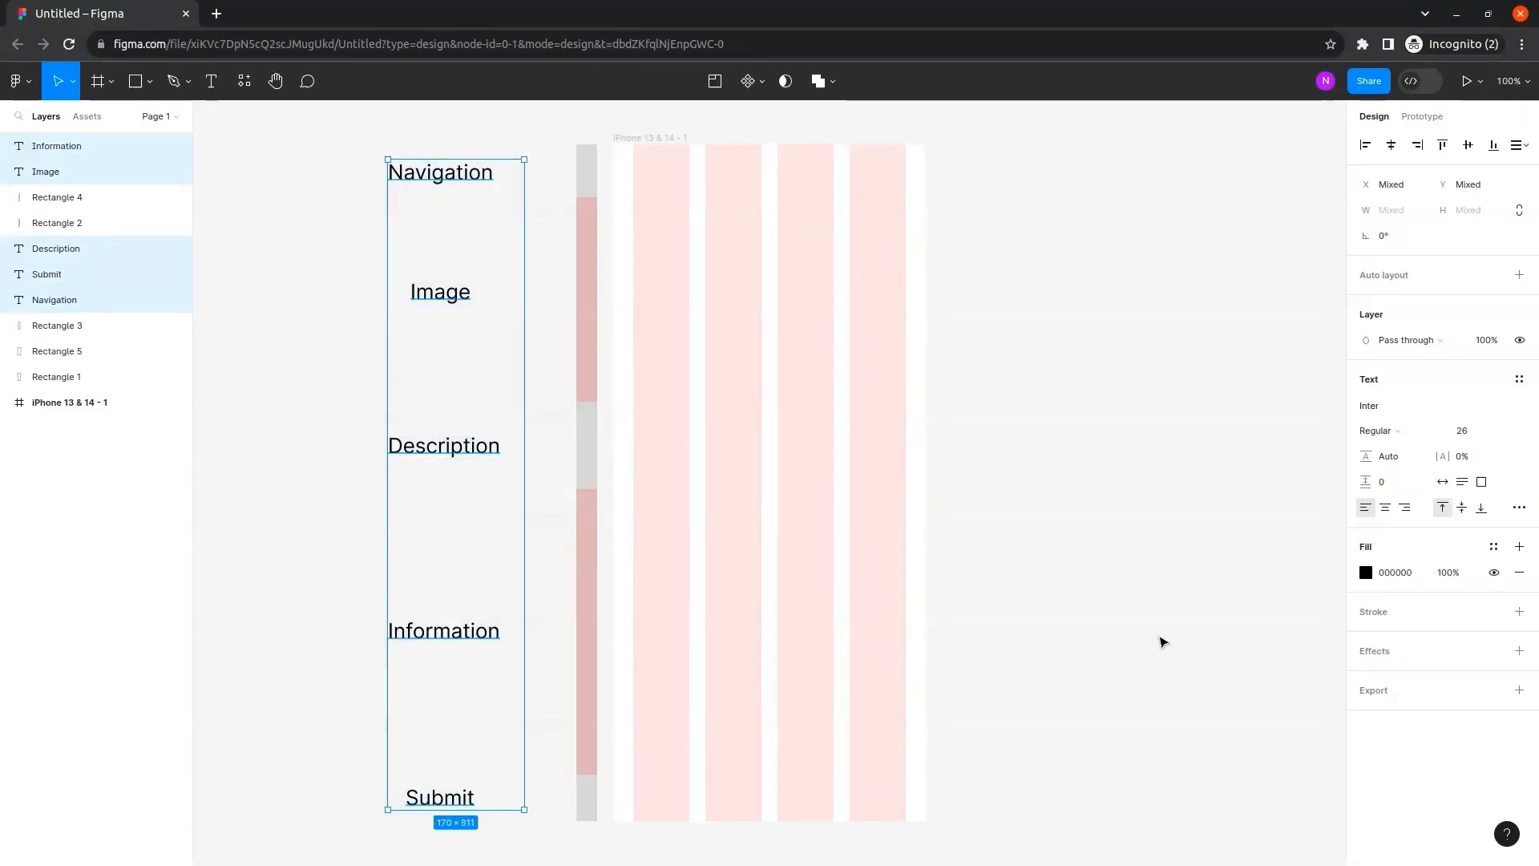
key(shift+Right)
key(shift+Right)
key(shift+Right)
key(shift+Right)
key(shift+Right)
key(shift+Right)
key(shift+Right)
key(shift+Right)
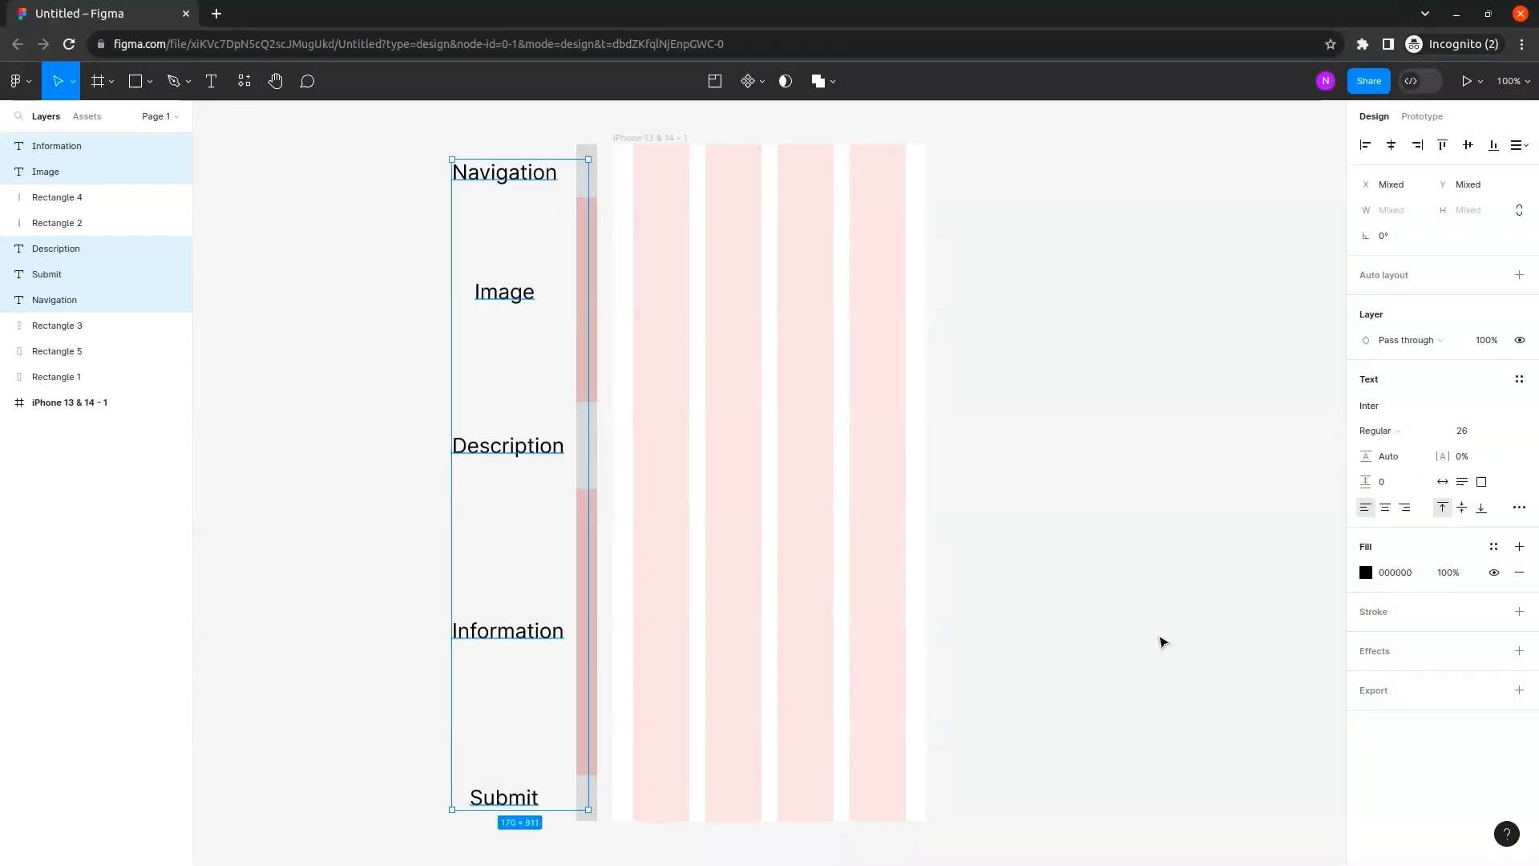
click(1127, 547)
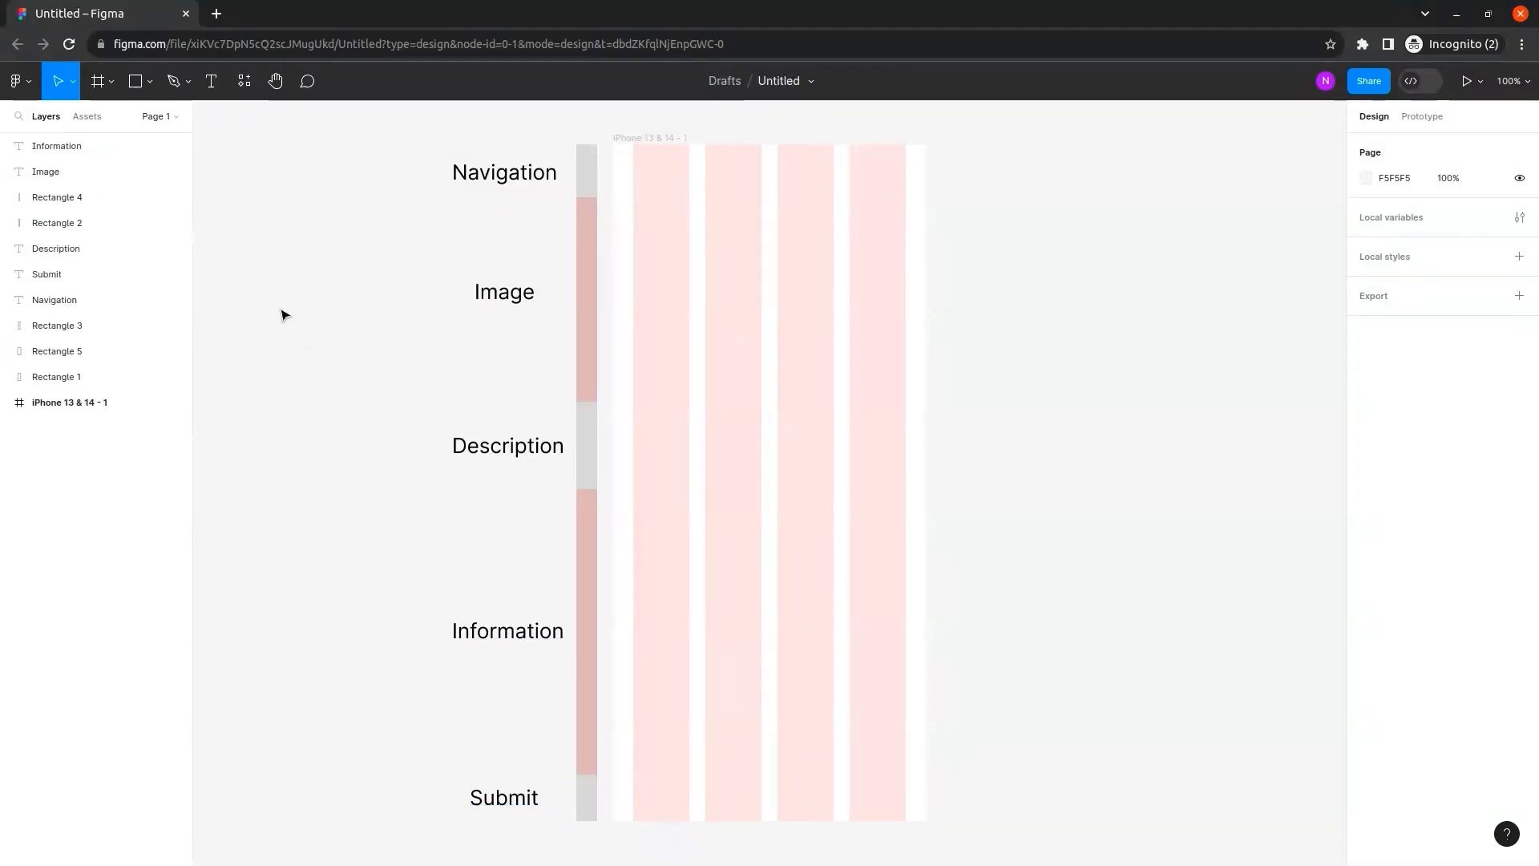
Draw a circle about 43 × 43 in the navigation area, aligned with the left edge of the first grid column.
click(153, 84)
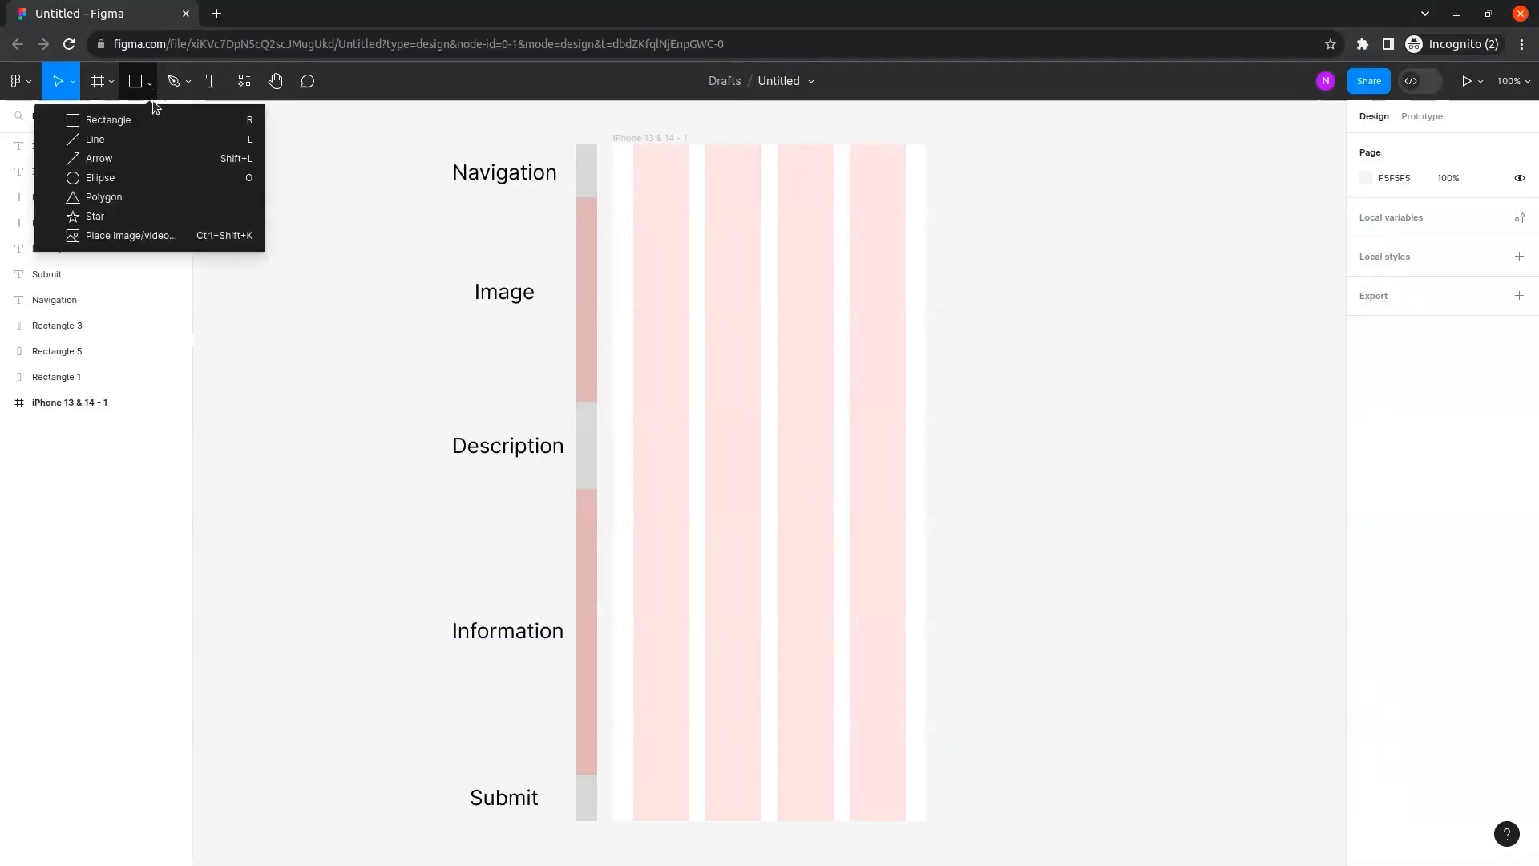
click(143, 178)
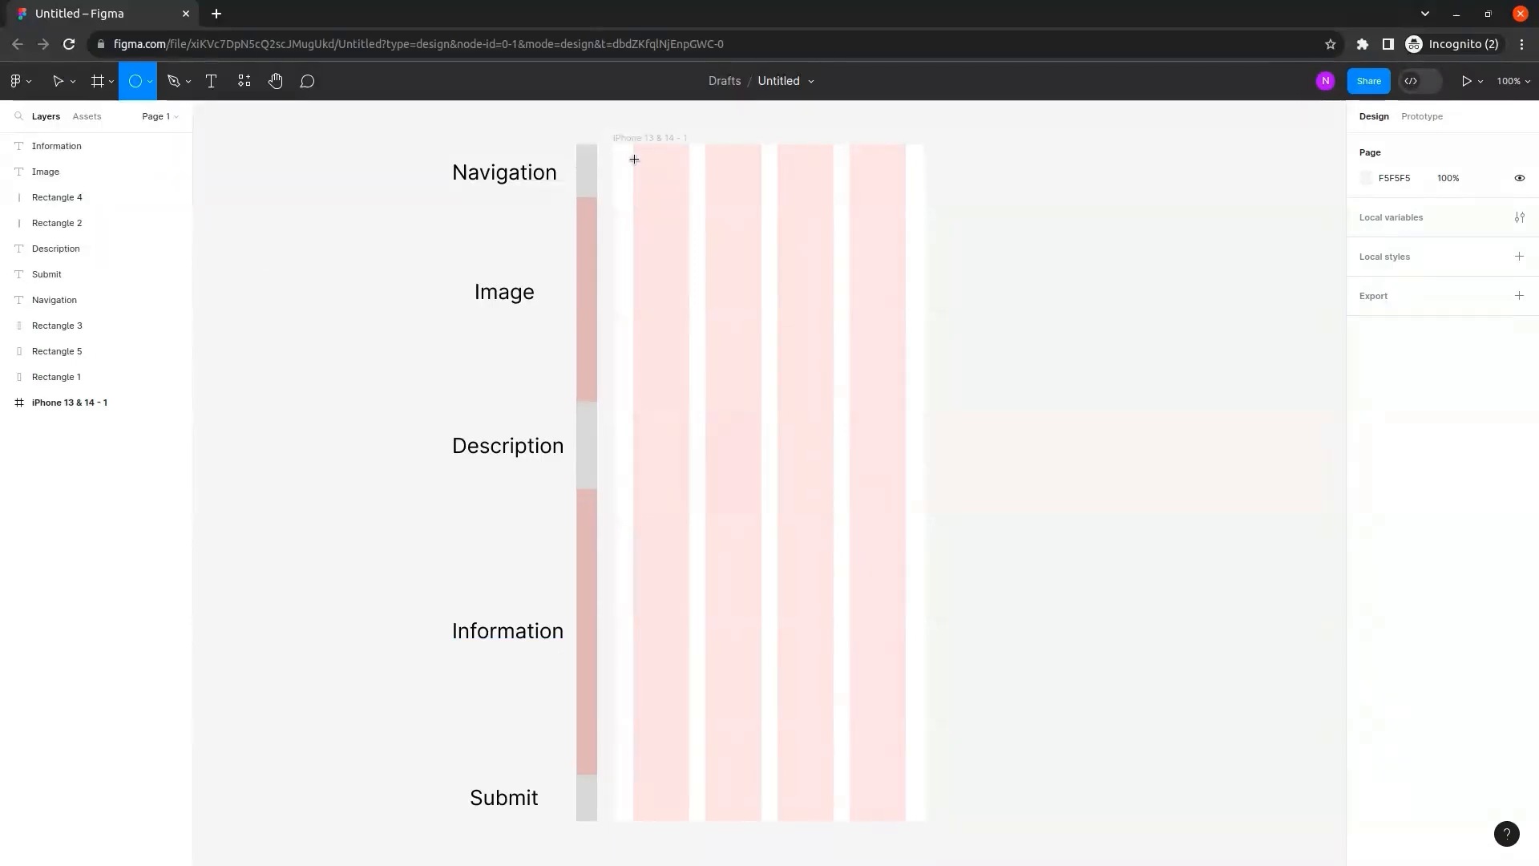
mouse_move(634, 158)
mouse_down()
mouse_move(674, 190)
mouse_move(651, 177)
mouse_up()
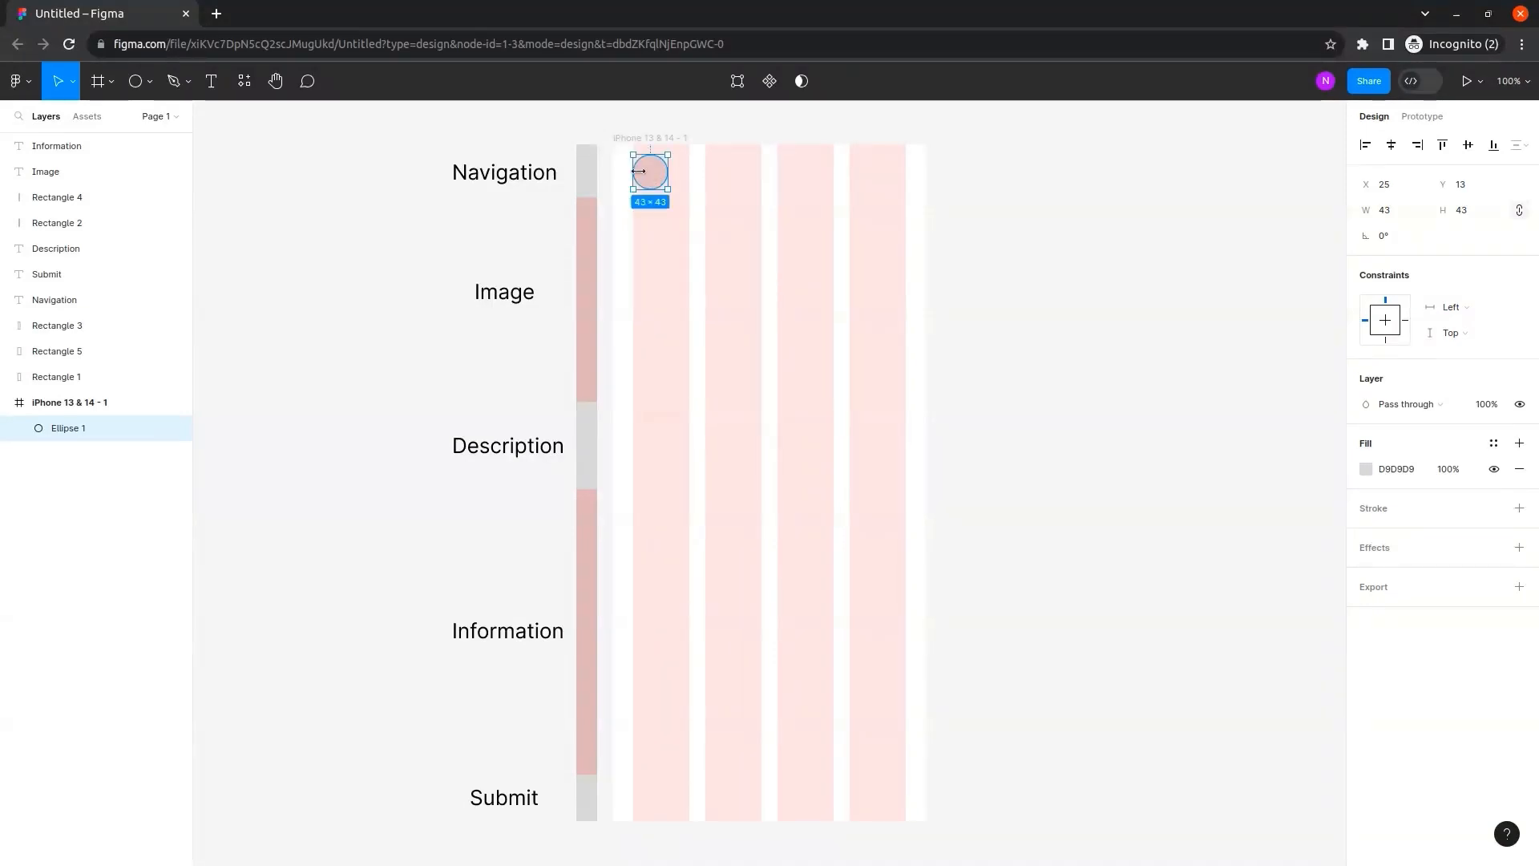
Draw a rectangle about 160 × 43 in the navigation area, spanning the two middle columns beside the circle.
click(150, 80)
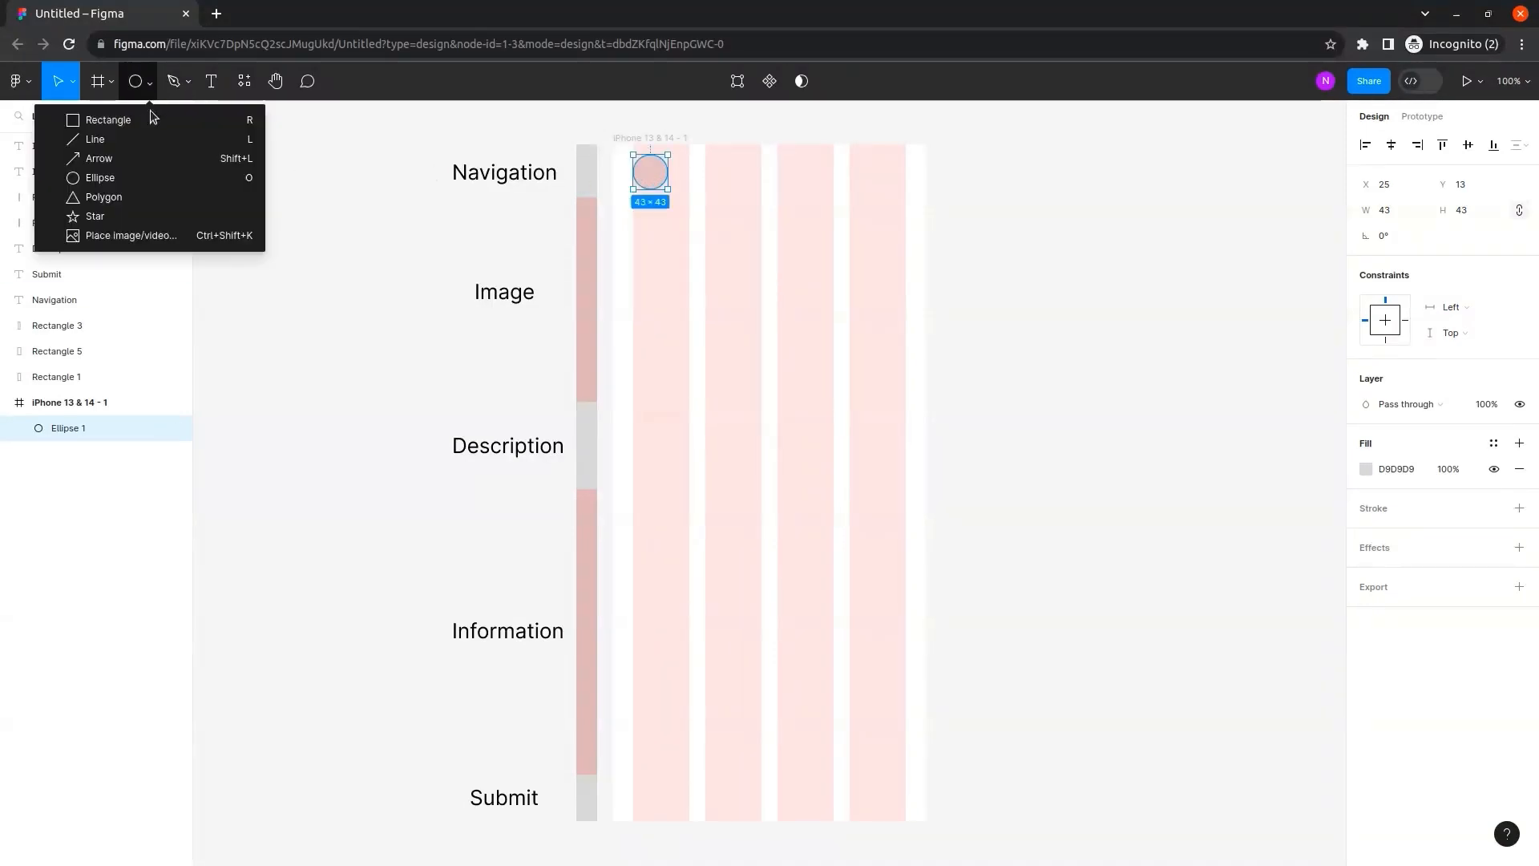
click(154, 116)
drag(705, 159, 770, 152)
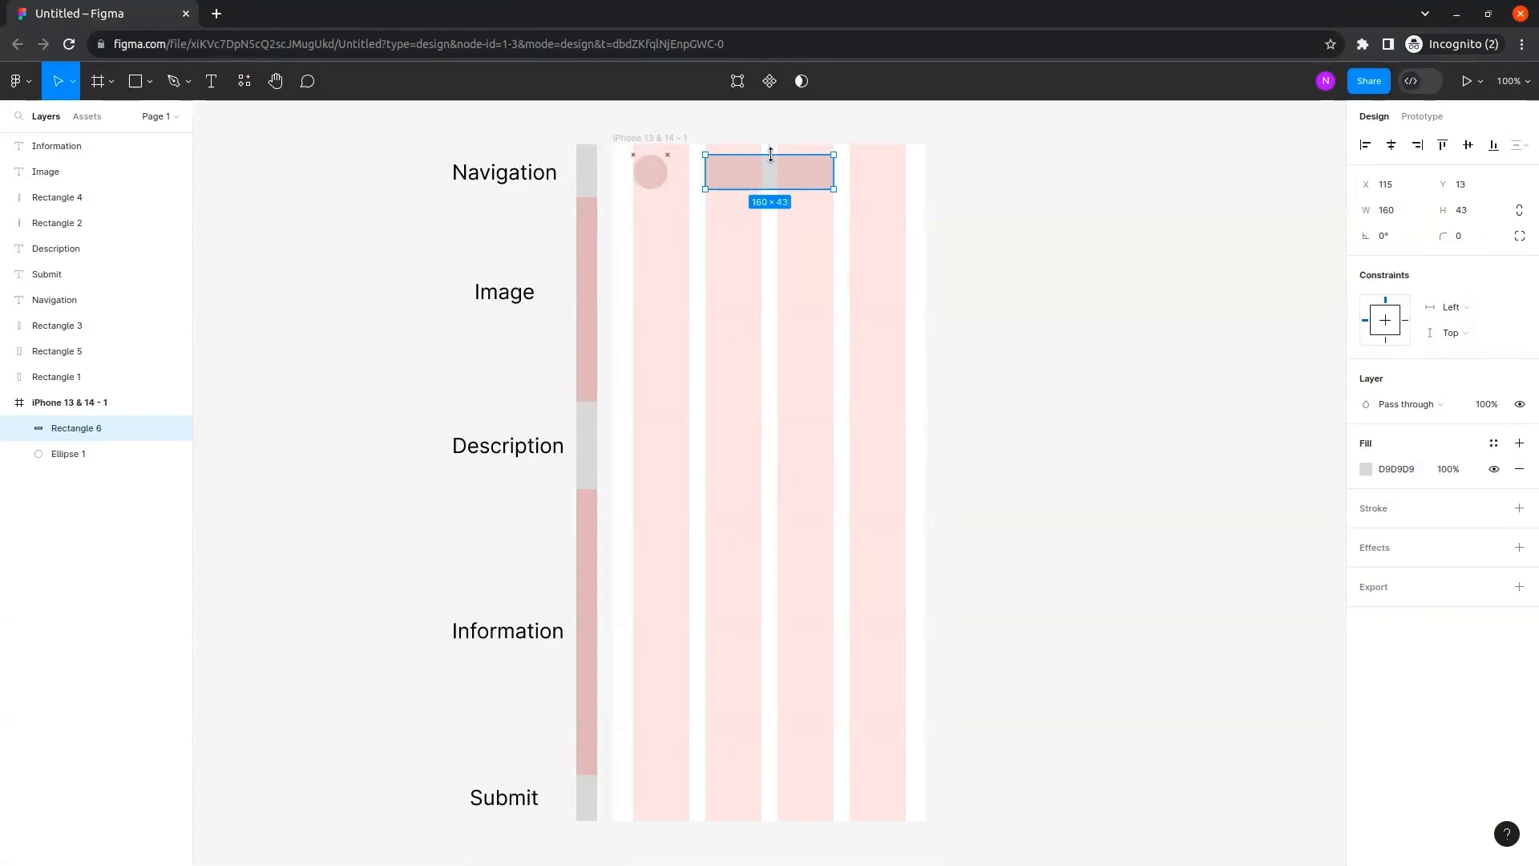
Draw a rectangle about 39 × 43 in the navigation area, ending at the right edge of the fourth column.
click(135, 81)
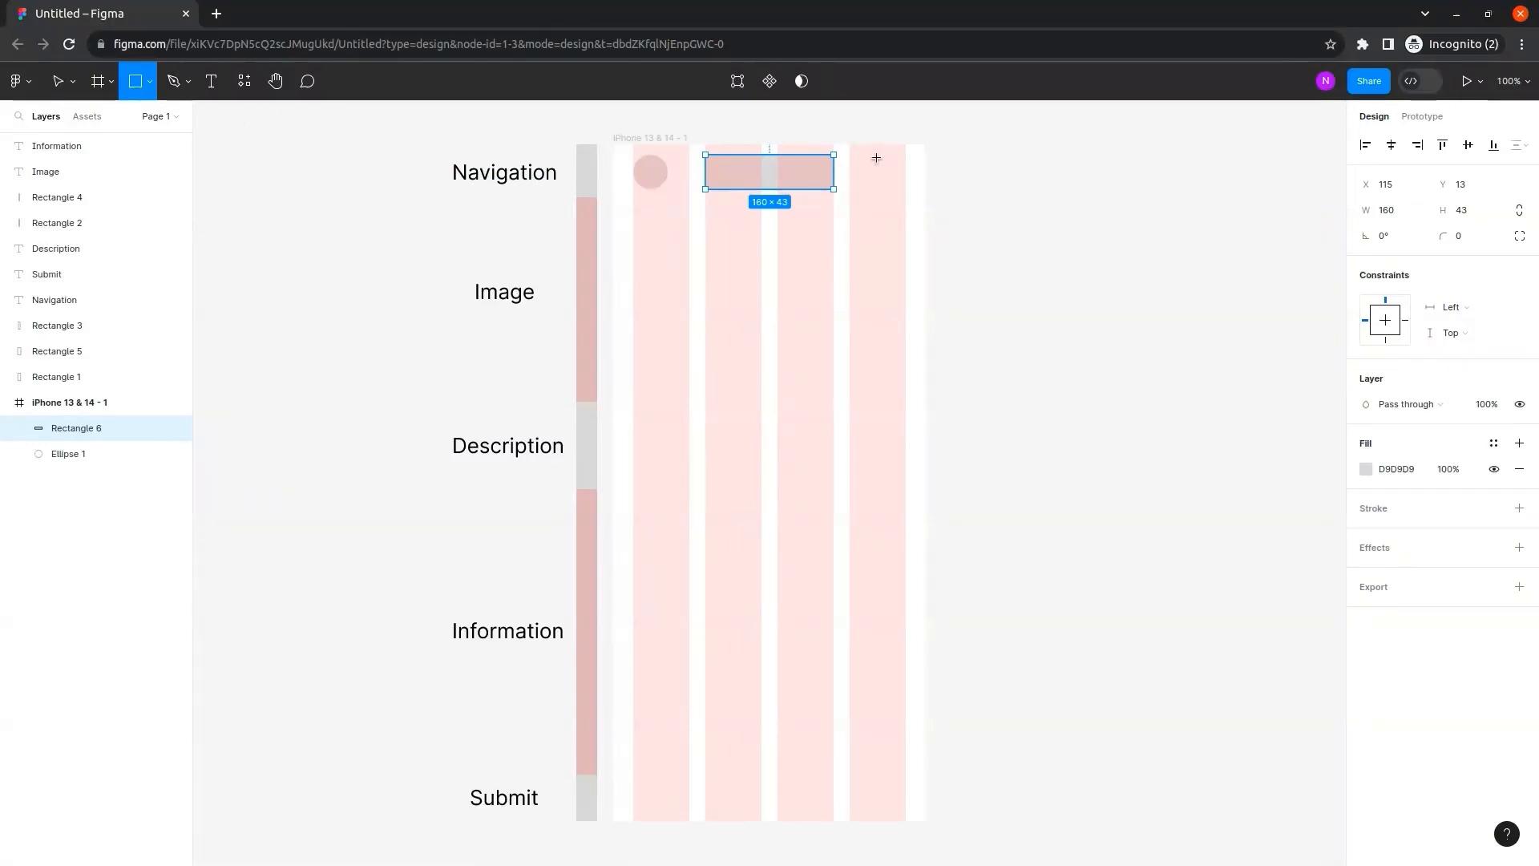
mouse_move(876, 160)
mouse_down()
mouse_move(903, 180)
mouse_move(886, 150)
mouse_move(873, 165)
mouse_up()
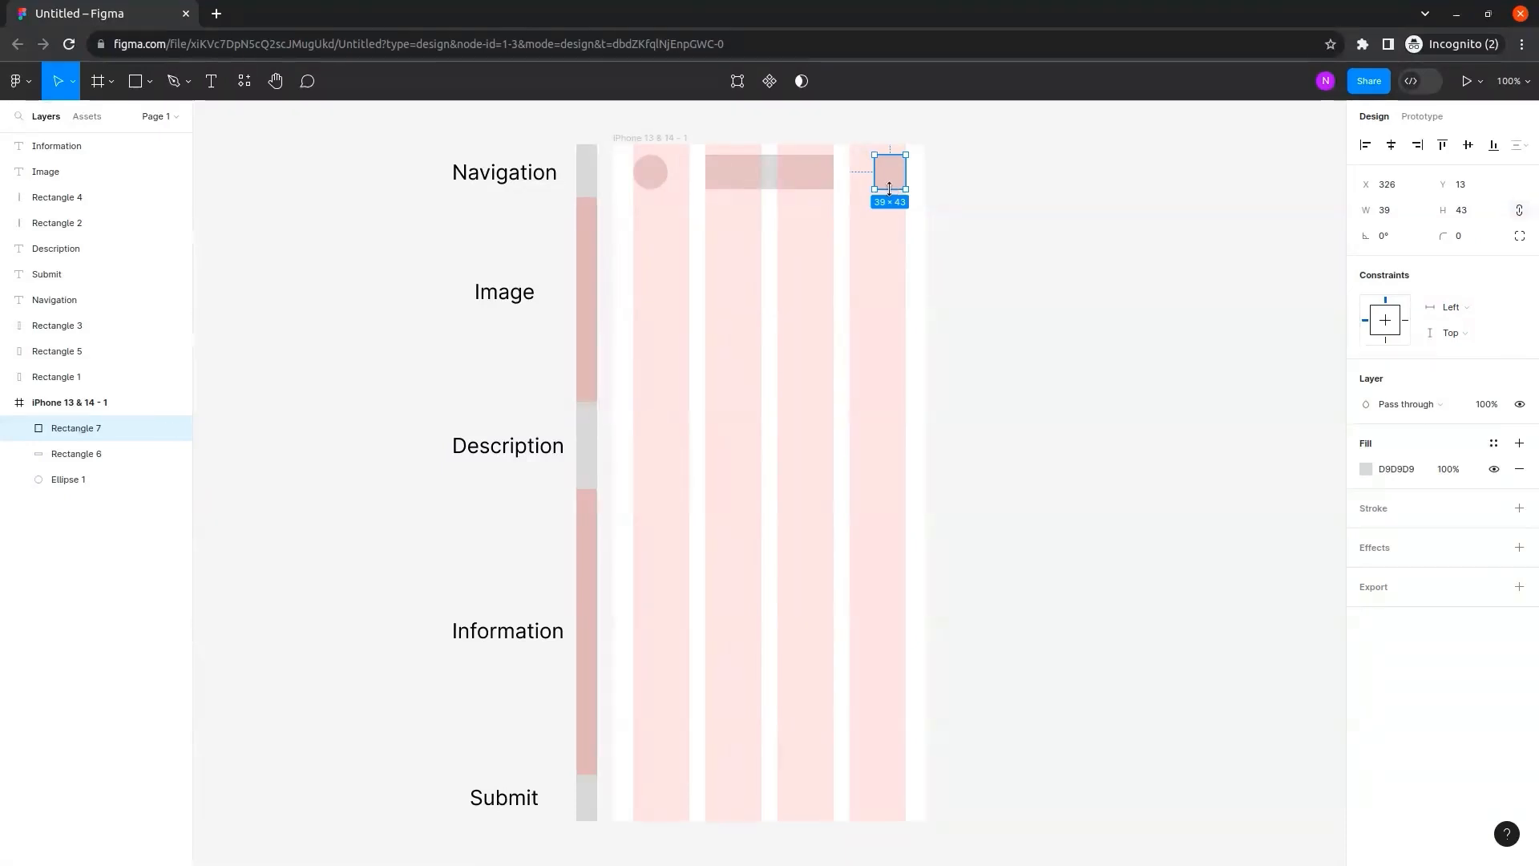
drag(890, 187, 890, 189)
click(872, 252)
Draw an image placeholder rectangle about 255 high across the phone frame's full width, level with the Image strip.
click(137, 82)
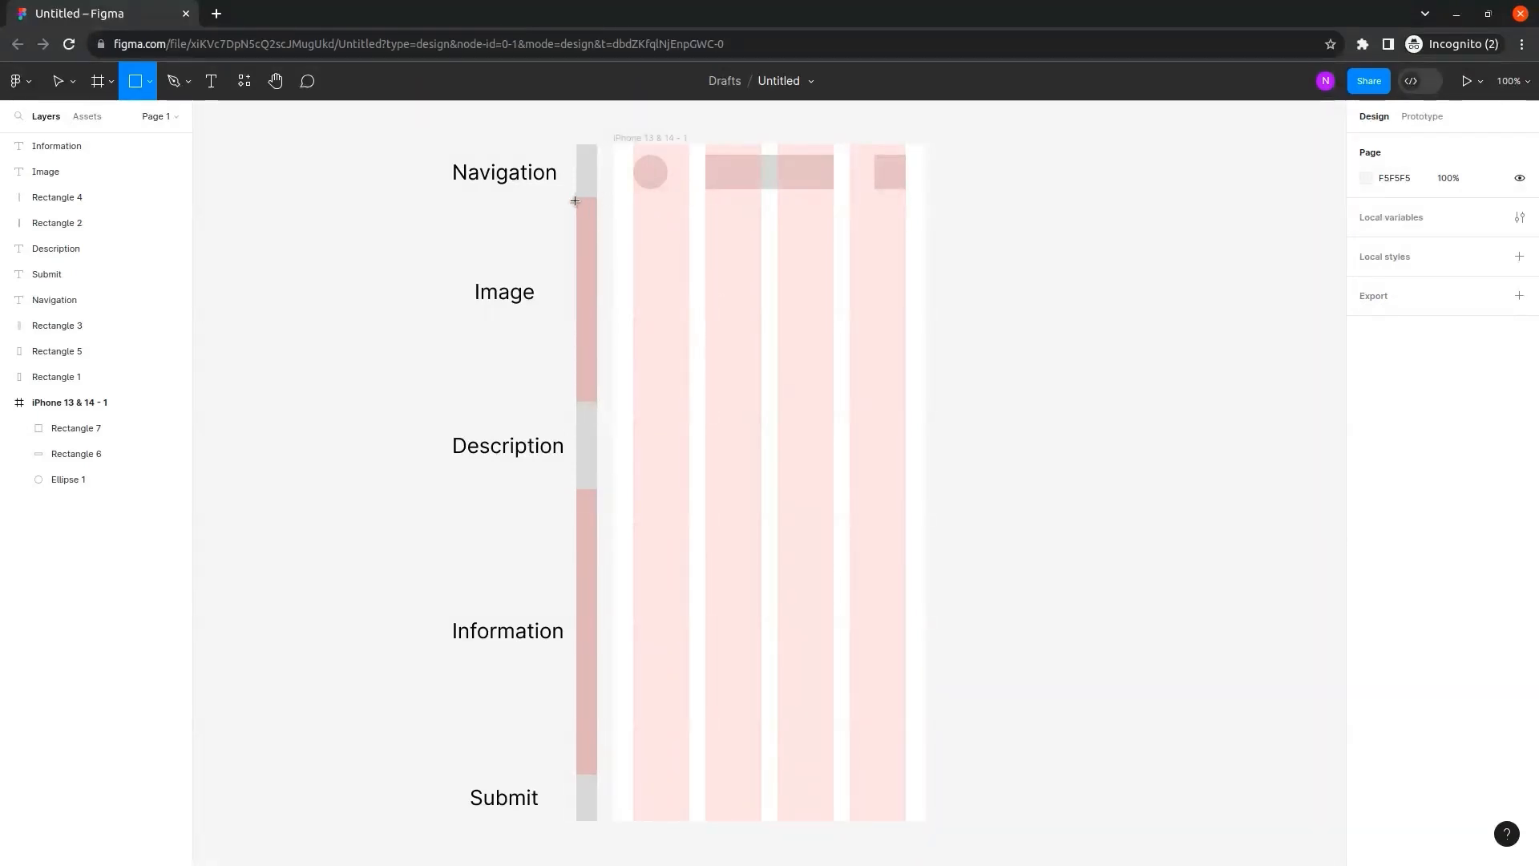
mouse_move(540, 197)
mouse_down()
mouse_move(762, 273)
mouse_move(944, 391)
mouse_move(923, 398)
mouse_up()
drag(539, 320, 605, 319)
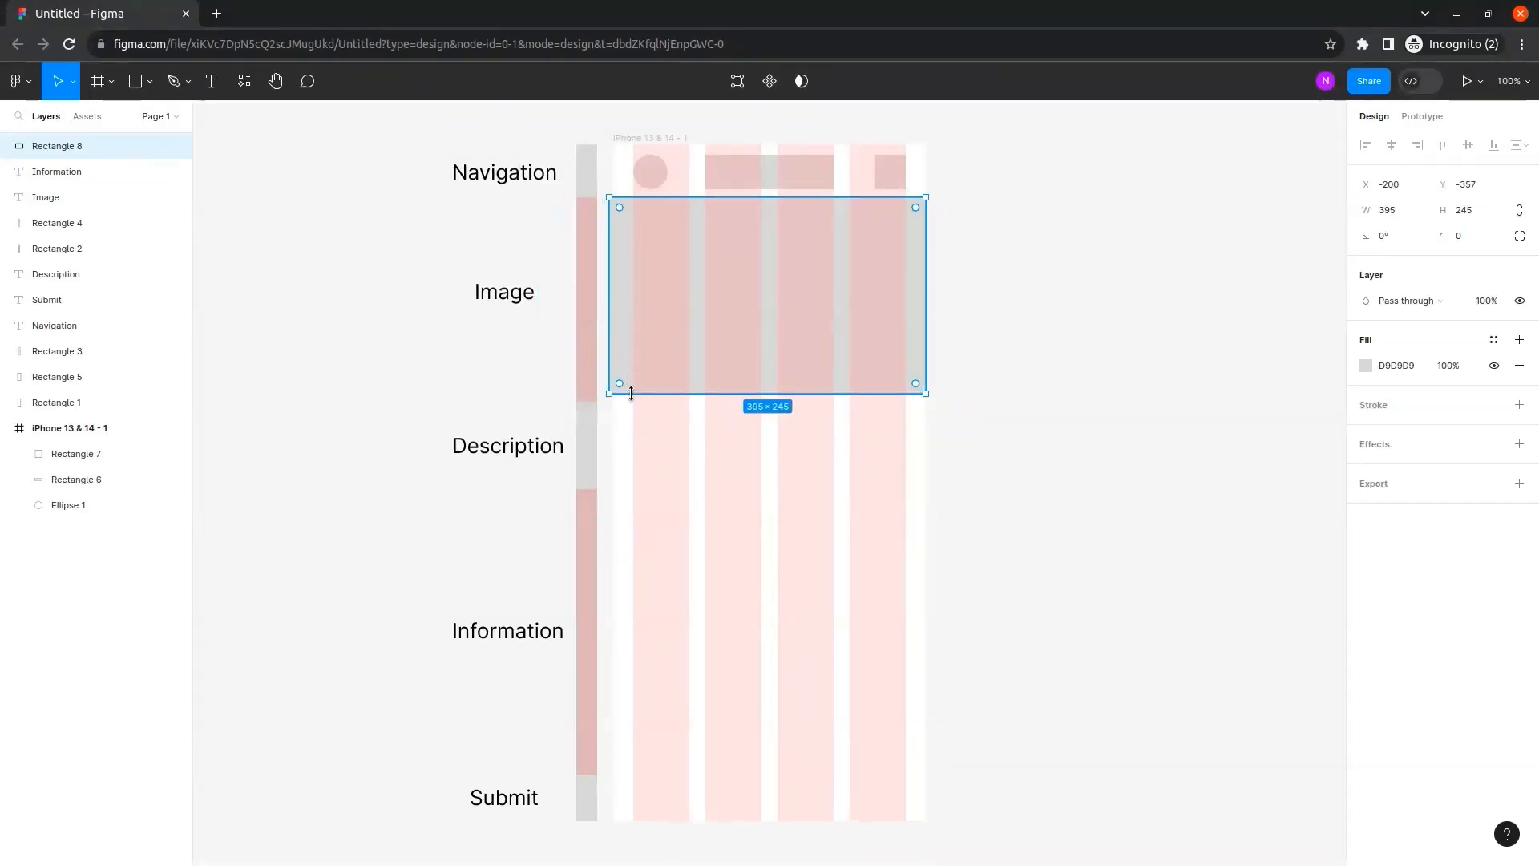
drag(630, 395, 629, 403)
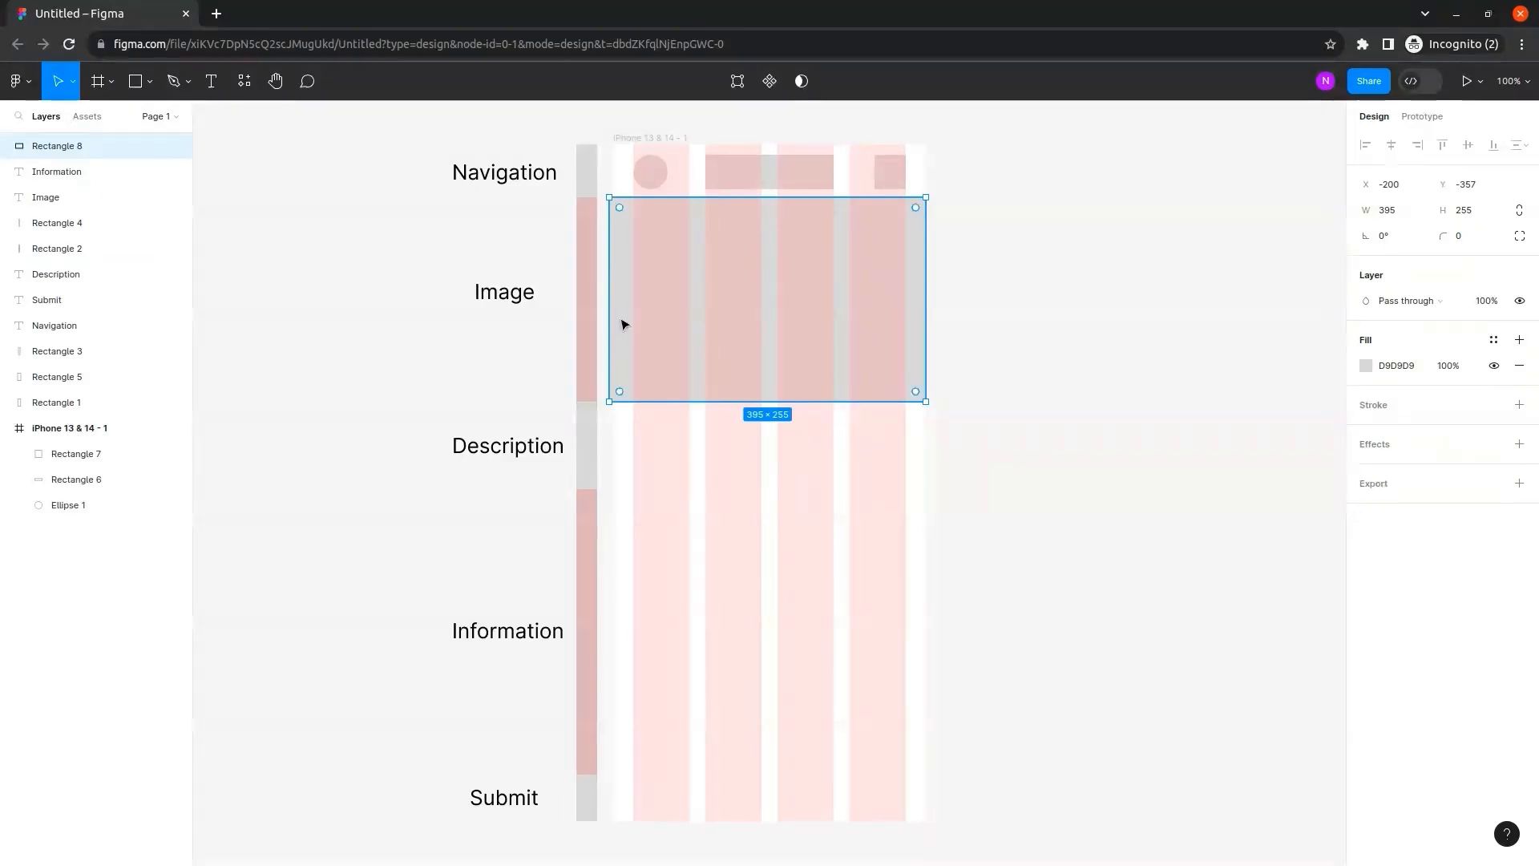
mouse_move(923, 269)
mouse_down()
mouse_move(896, 268)
mouse_move(924, 272)
mouse_up()
drag(609, 279, 613, 279)
click(987, 271)
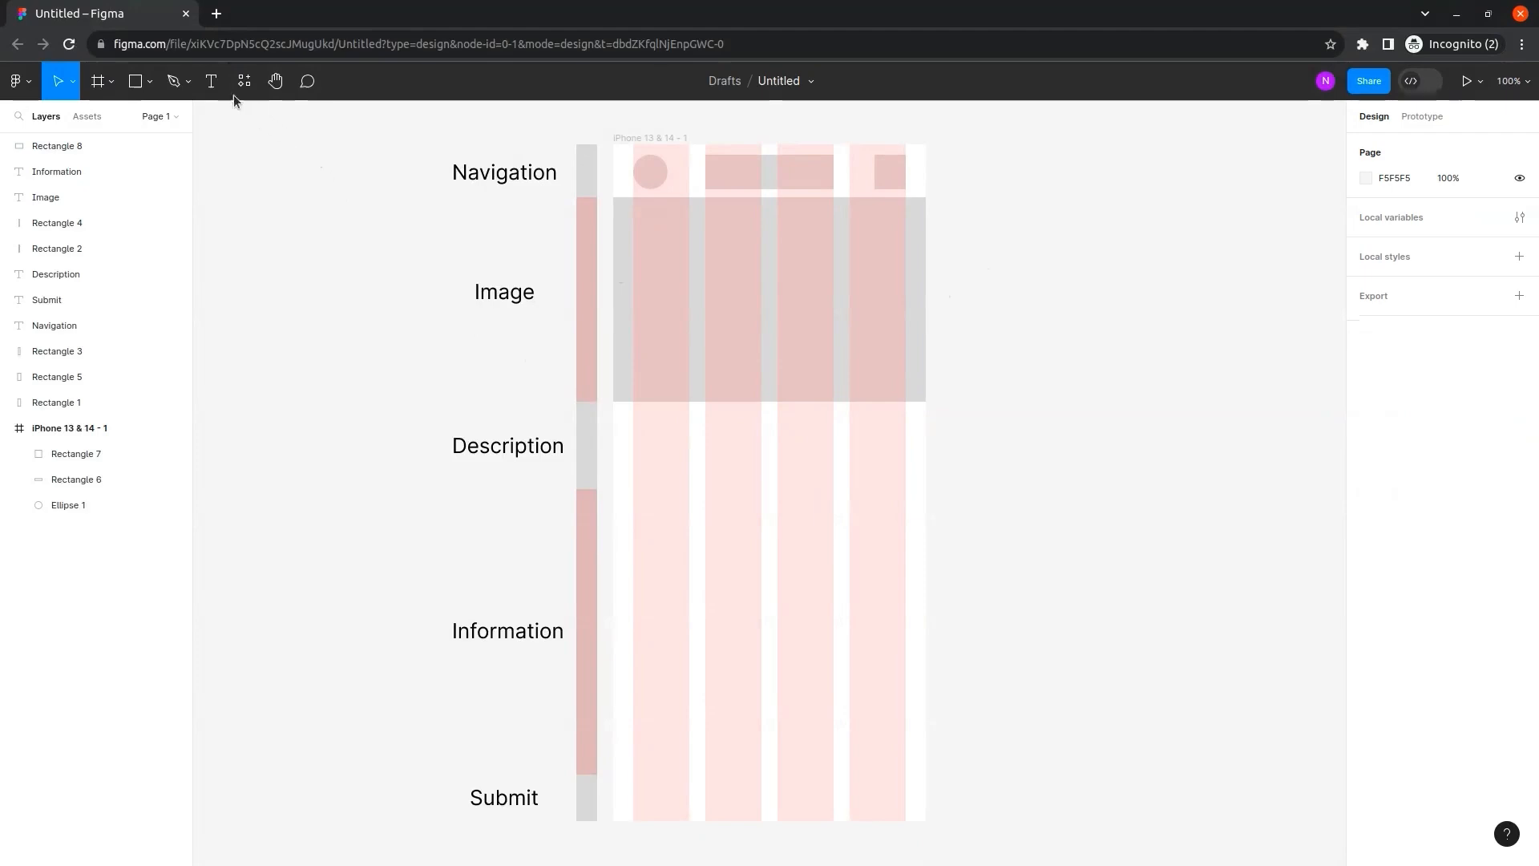
Add the heading text "Reserve Table" in the description area, starting near the first column's left edge.
click(211, 81)
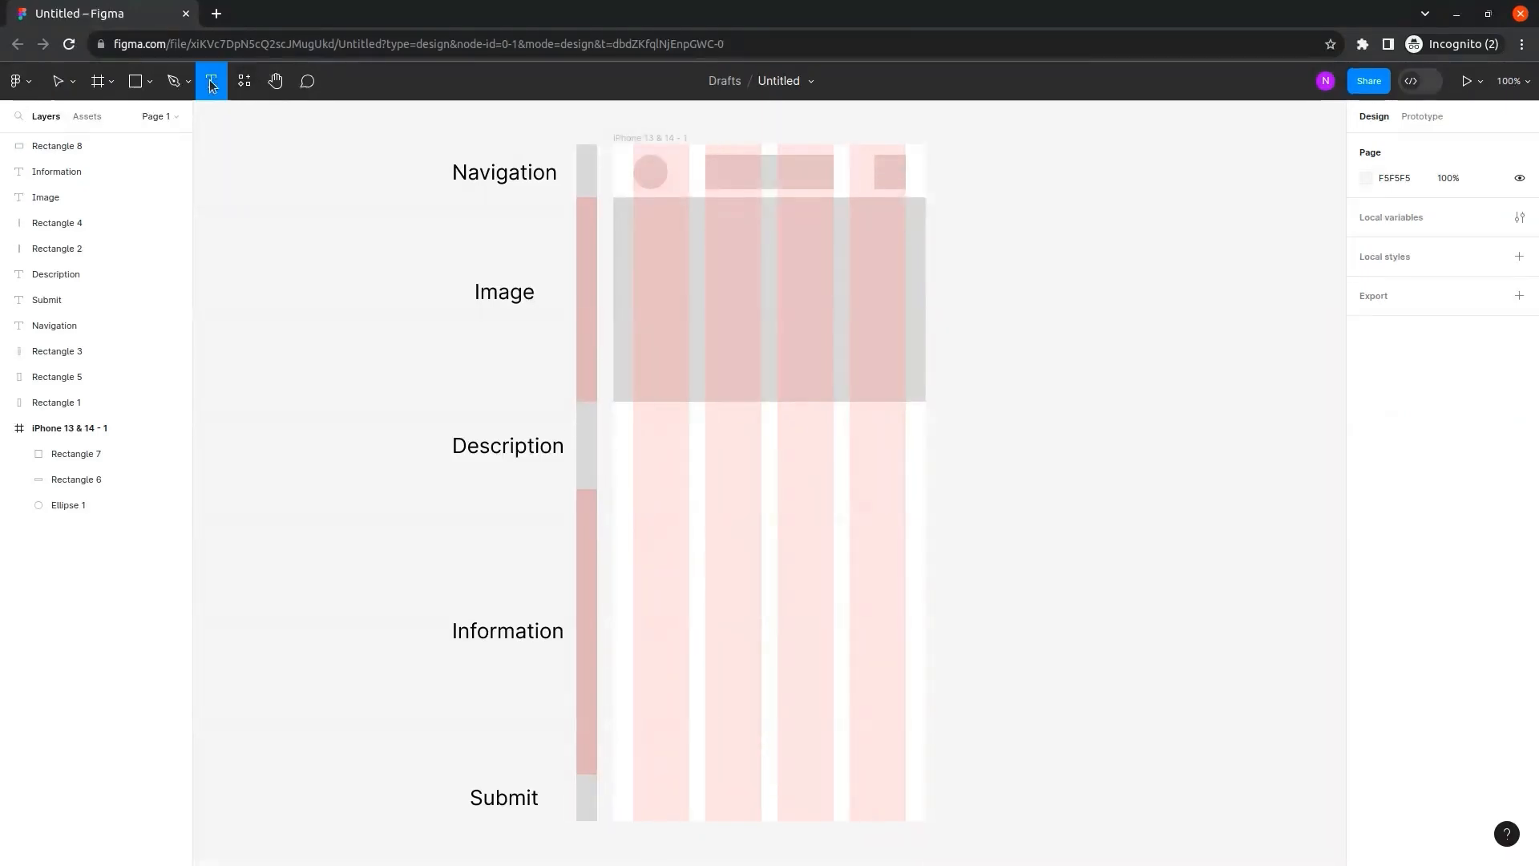
click(637, 421)
text(Reser)
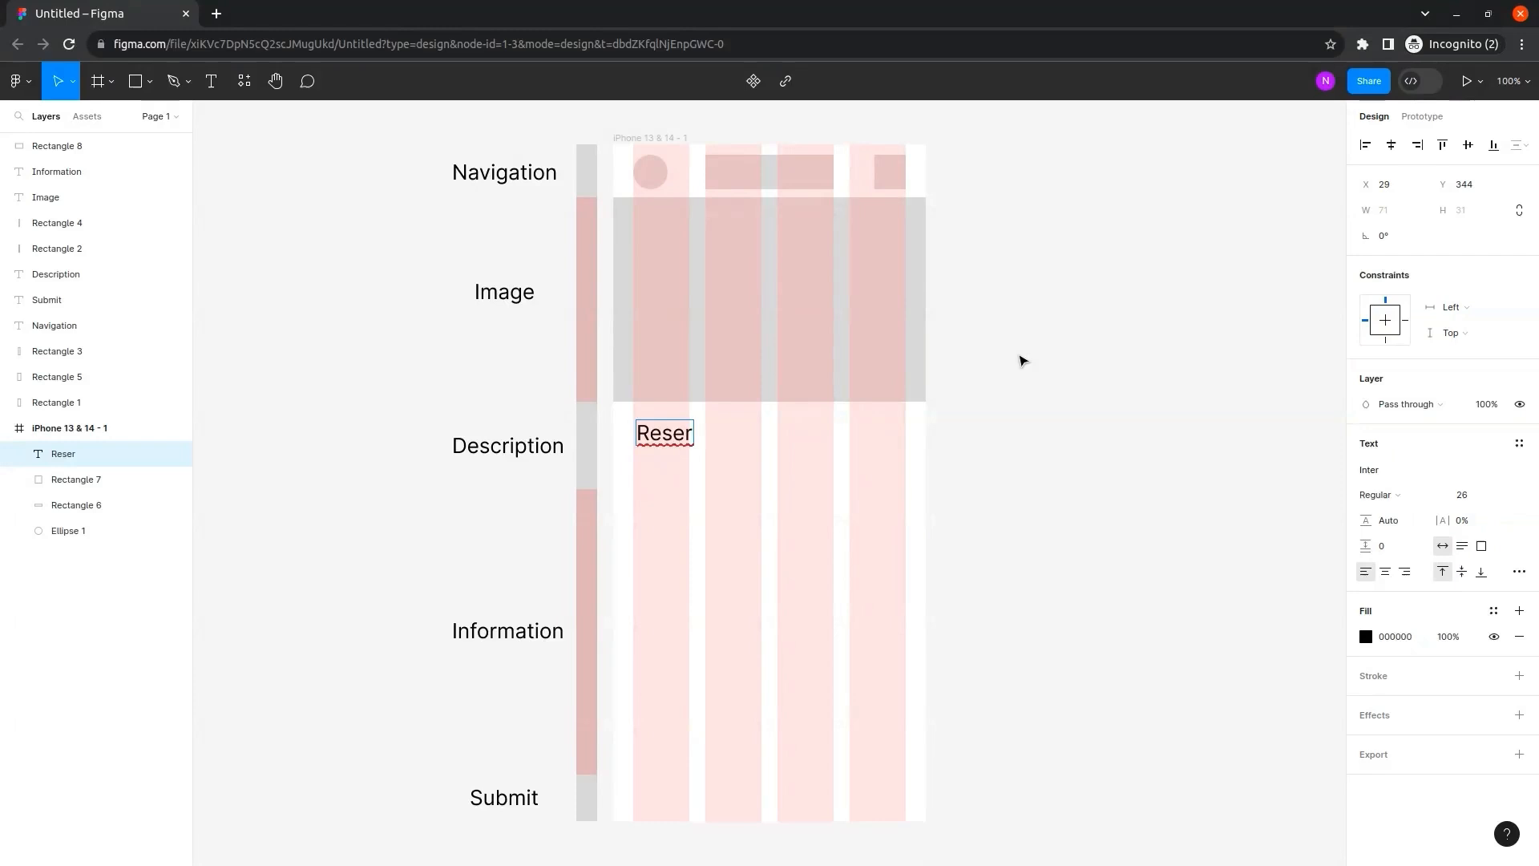
text(ve)
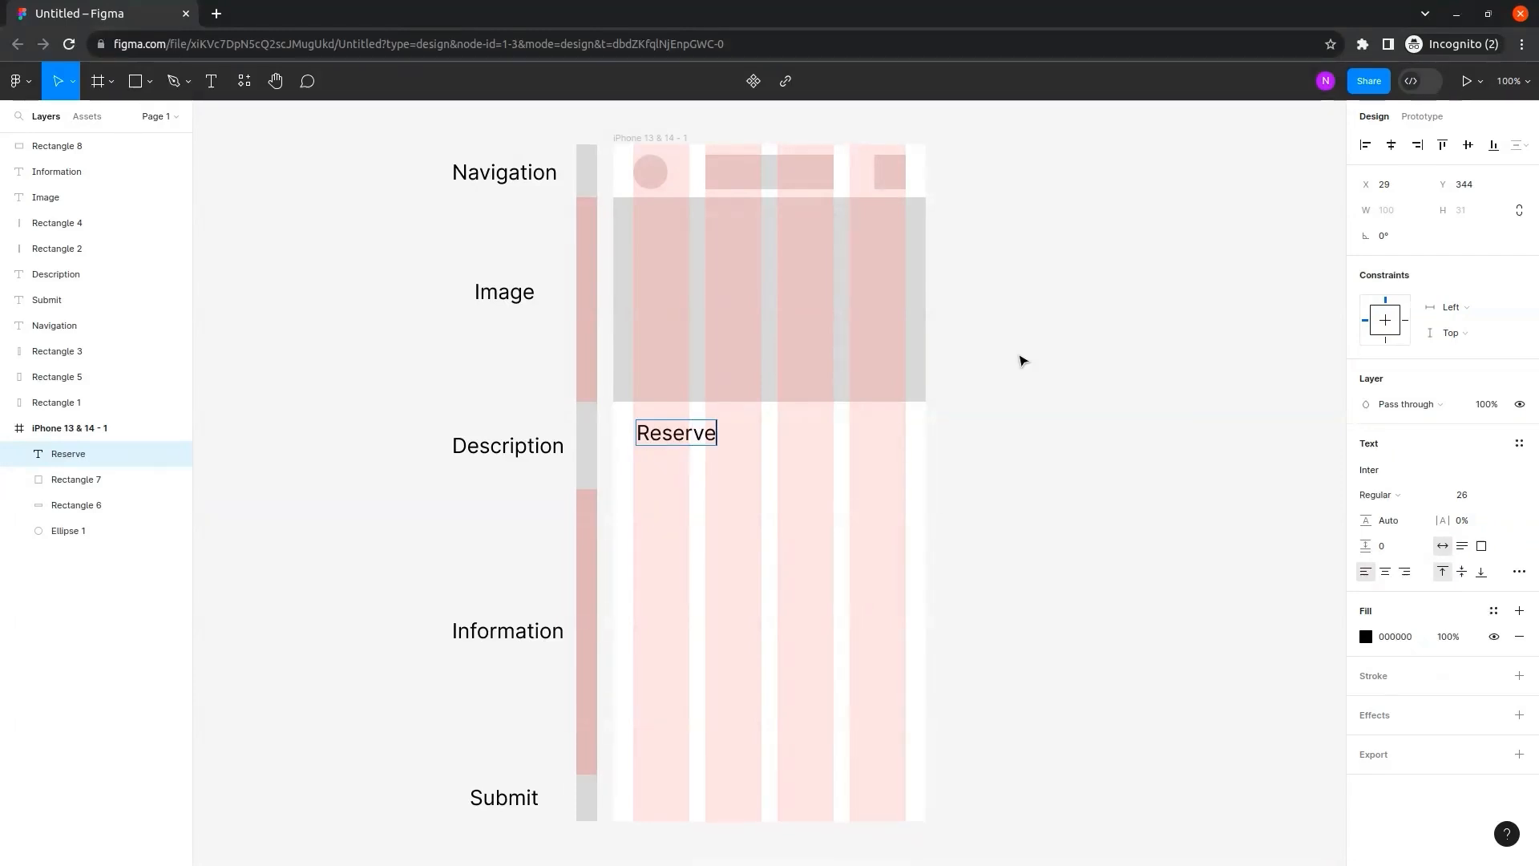
text( Table)
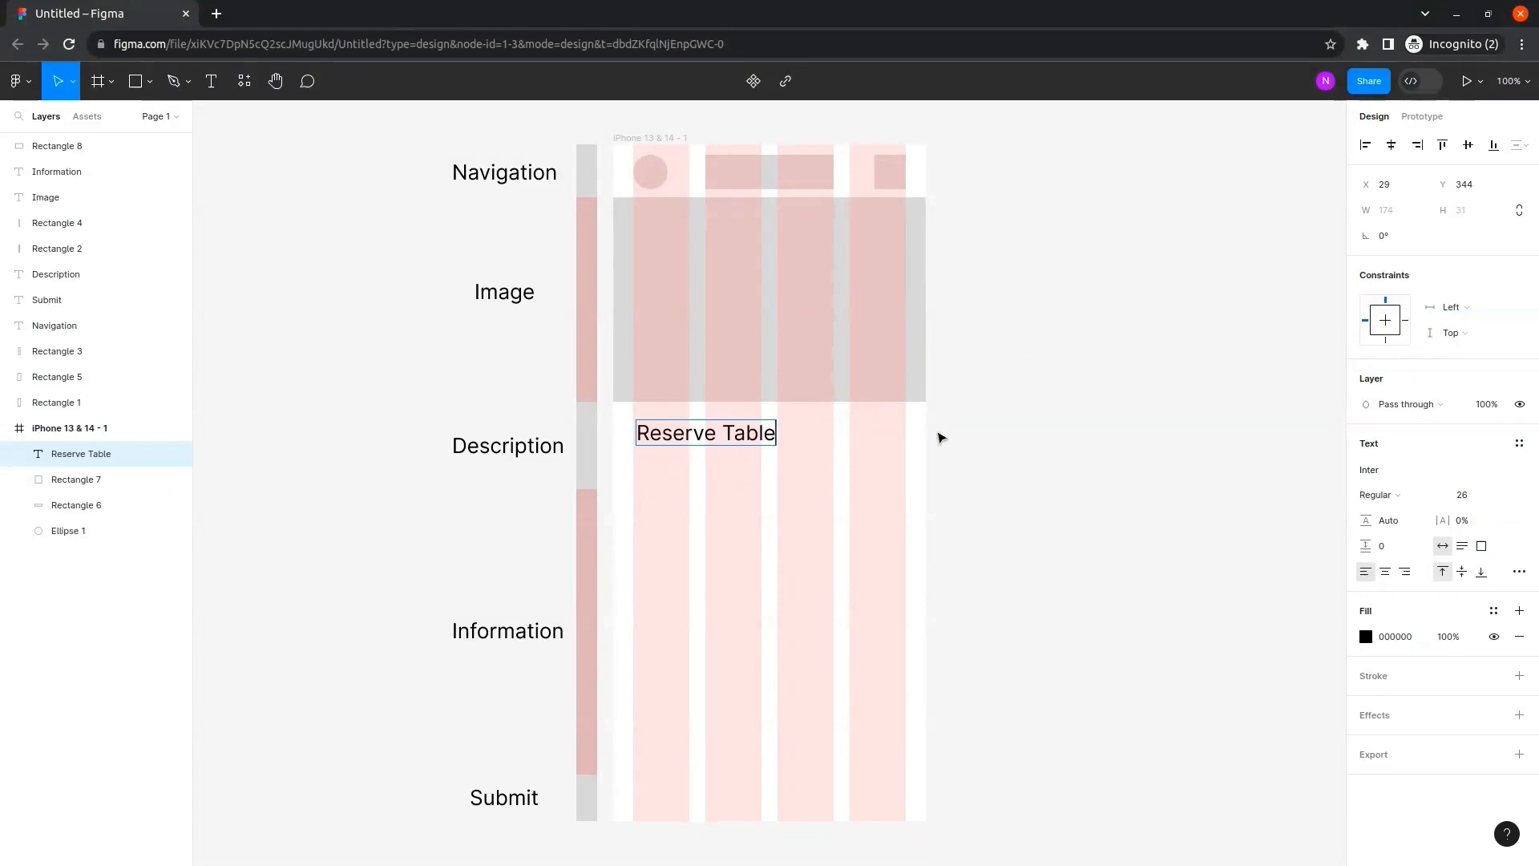
Set the "Reserve Table" heading's font size to 22.
double_click(740, 435)
key(ctrl+a)
click(1483, 497)
key(Down)
key(Down)
key(Down)
key(Down)
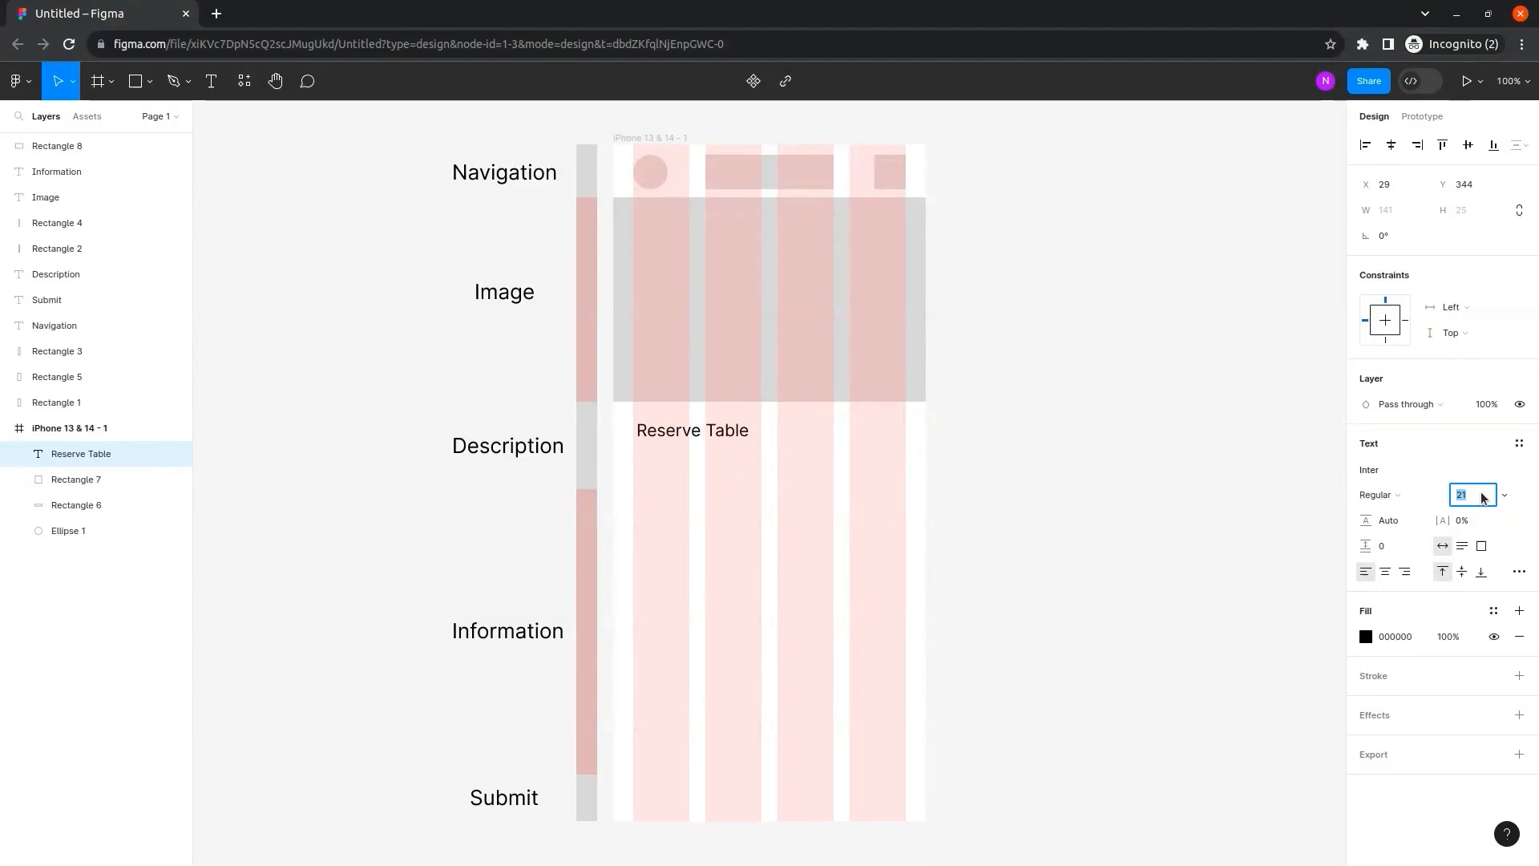
key(Return)
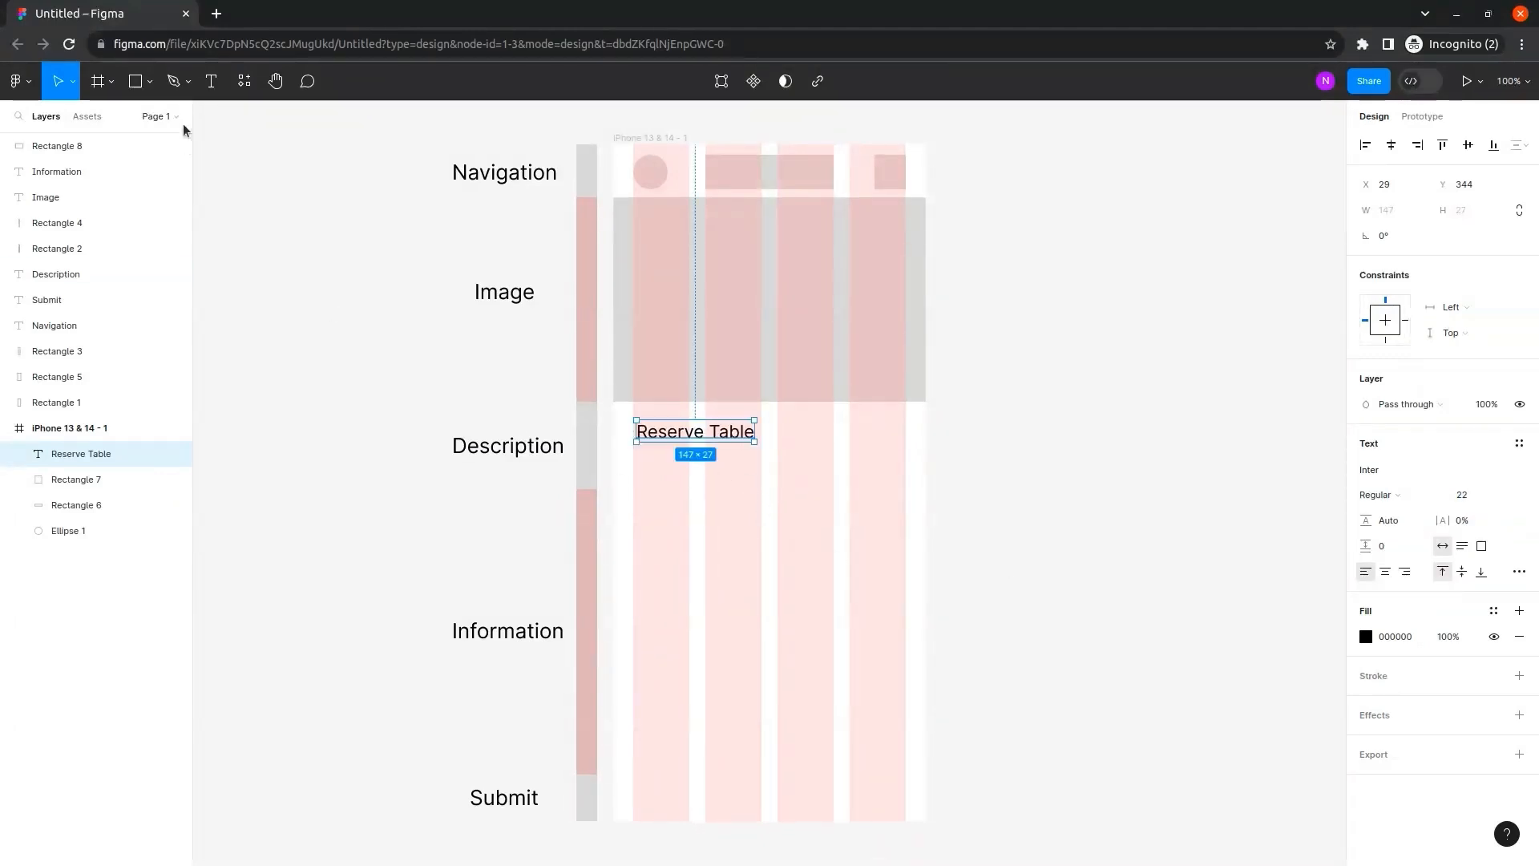
Add the text "Have a wonderful dining experience with us!" below the "Reserve Table" heading.
click(211, 81)
click(641, 461)
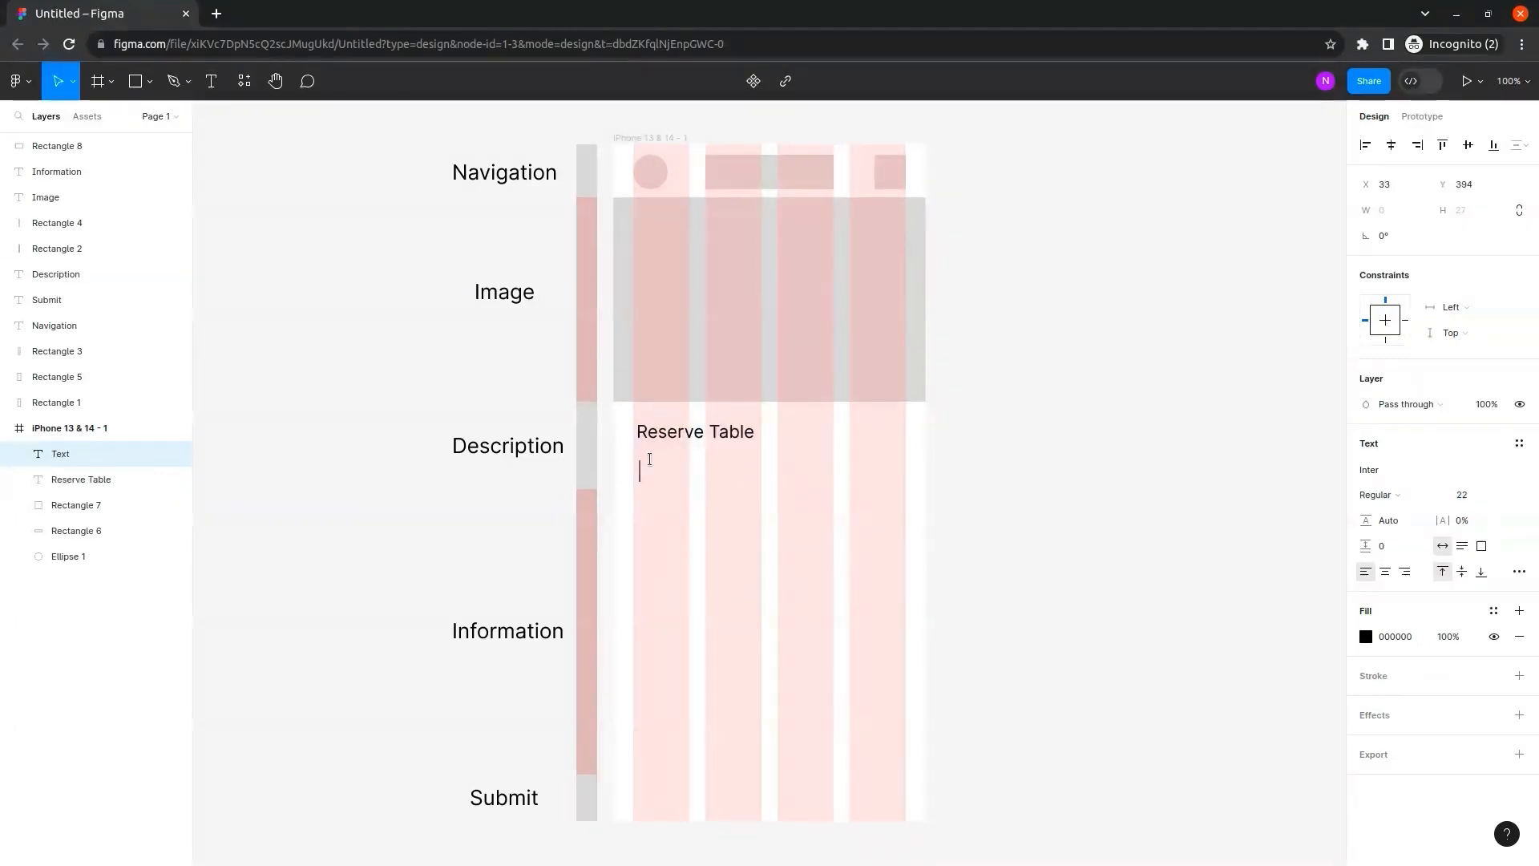
text(Hav)
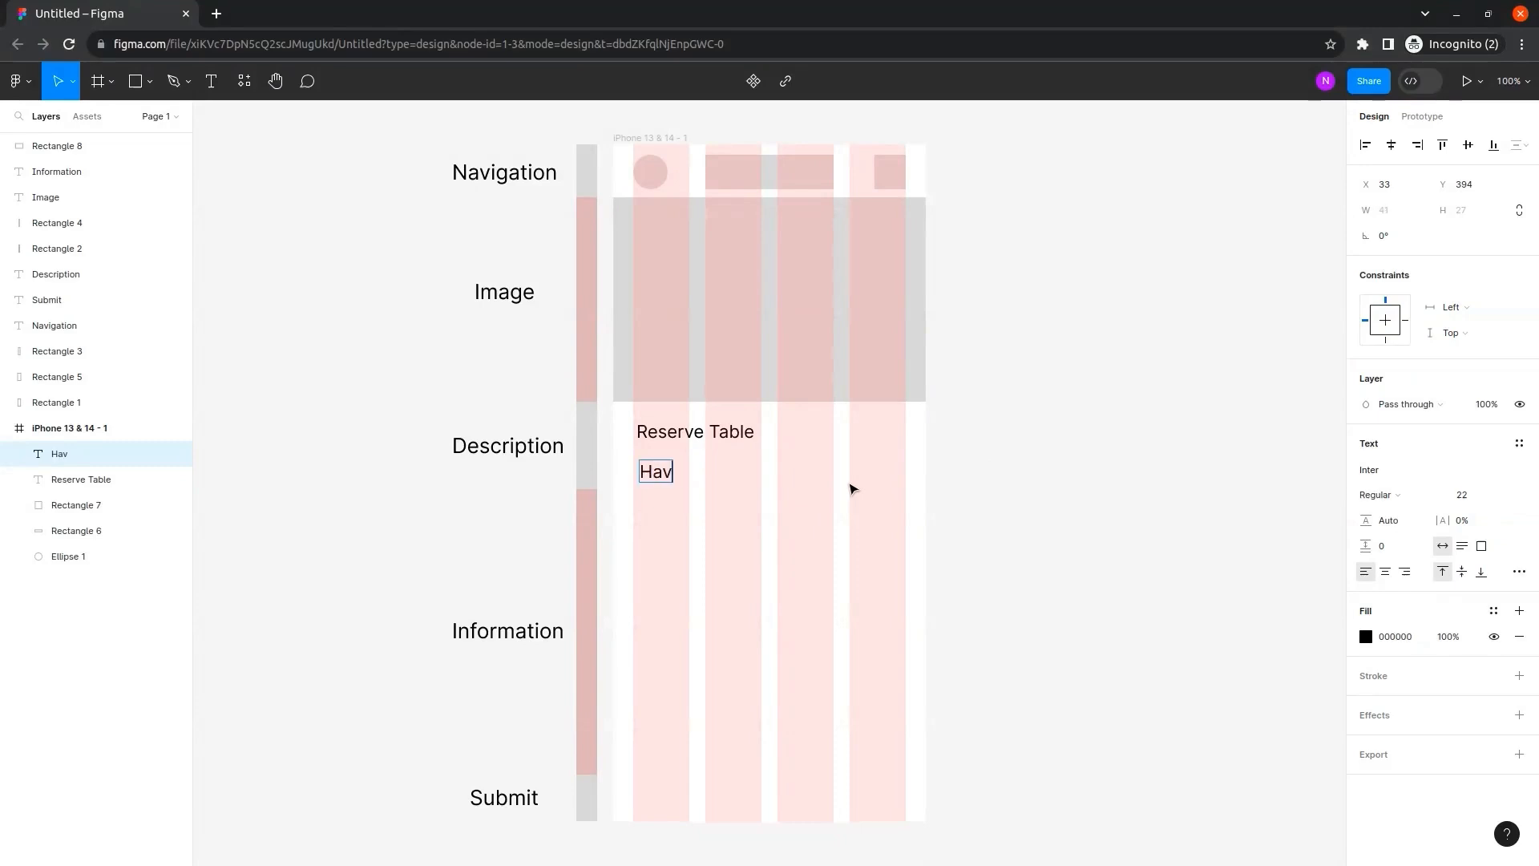
text(e a wonde)
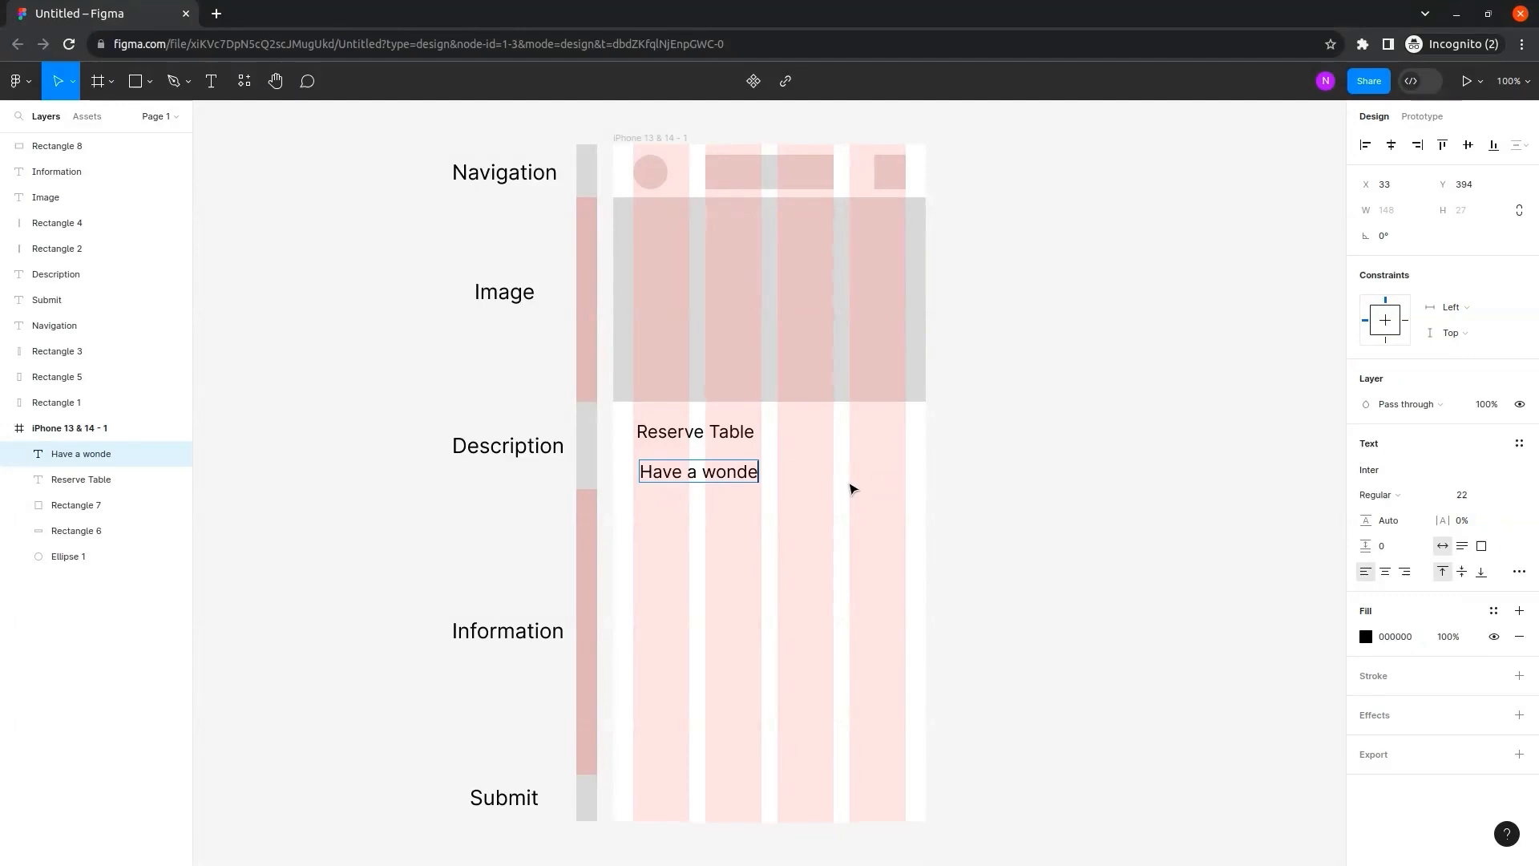
text(rful dining)
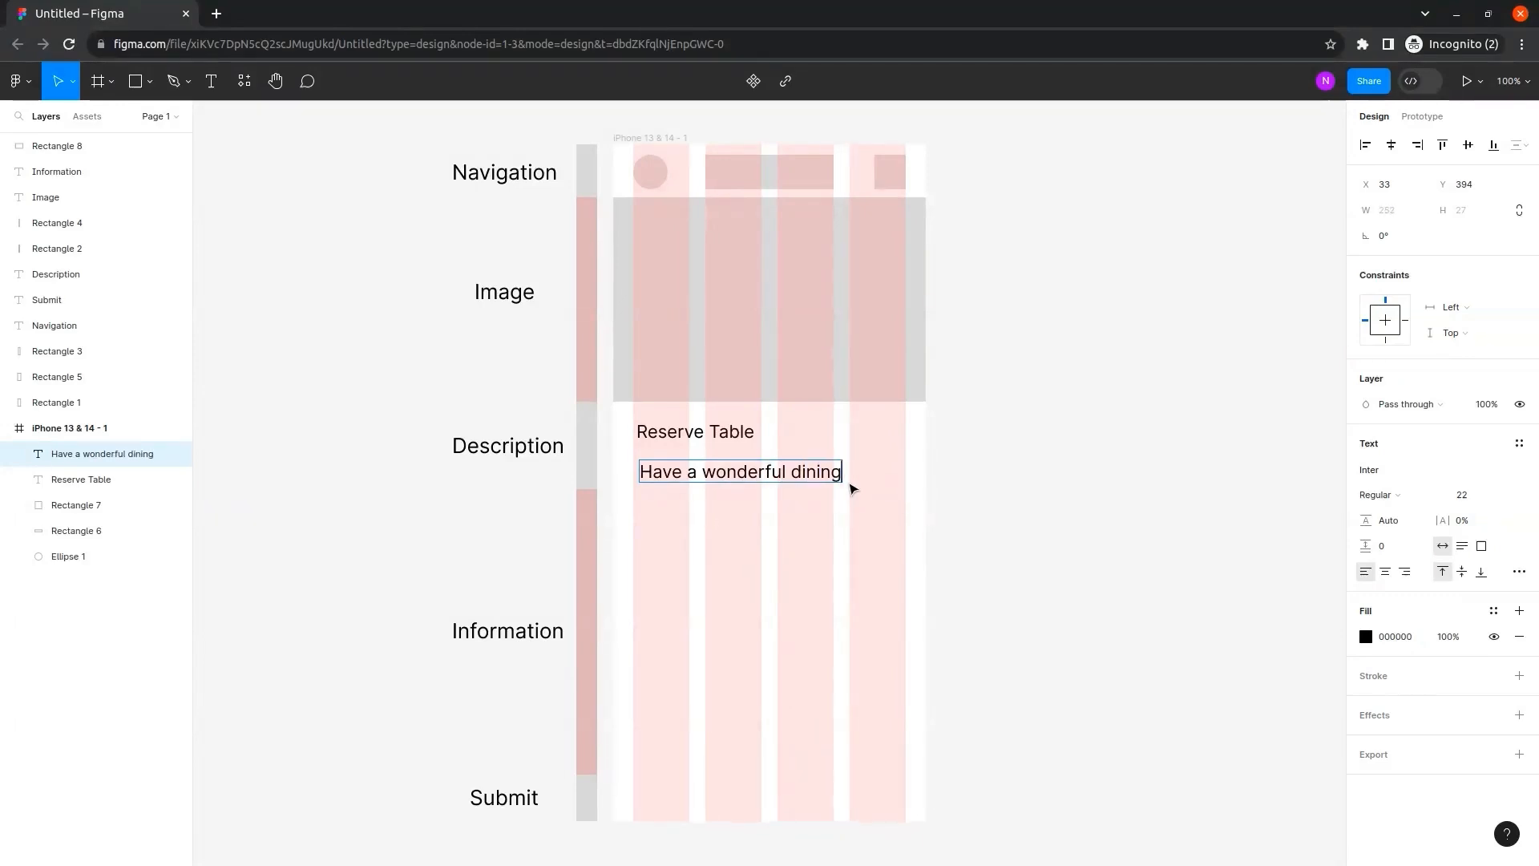
text( experienc)
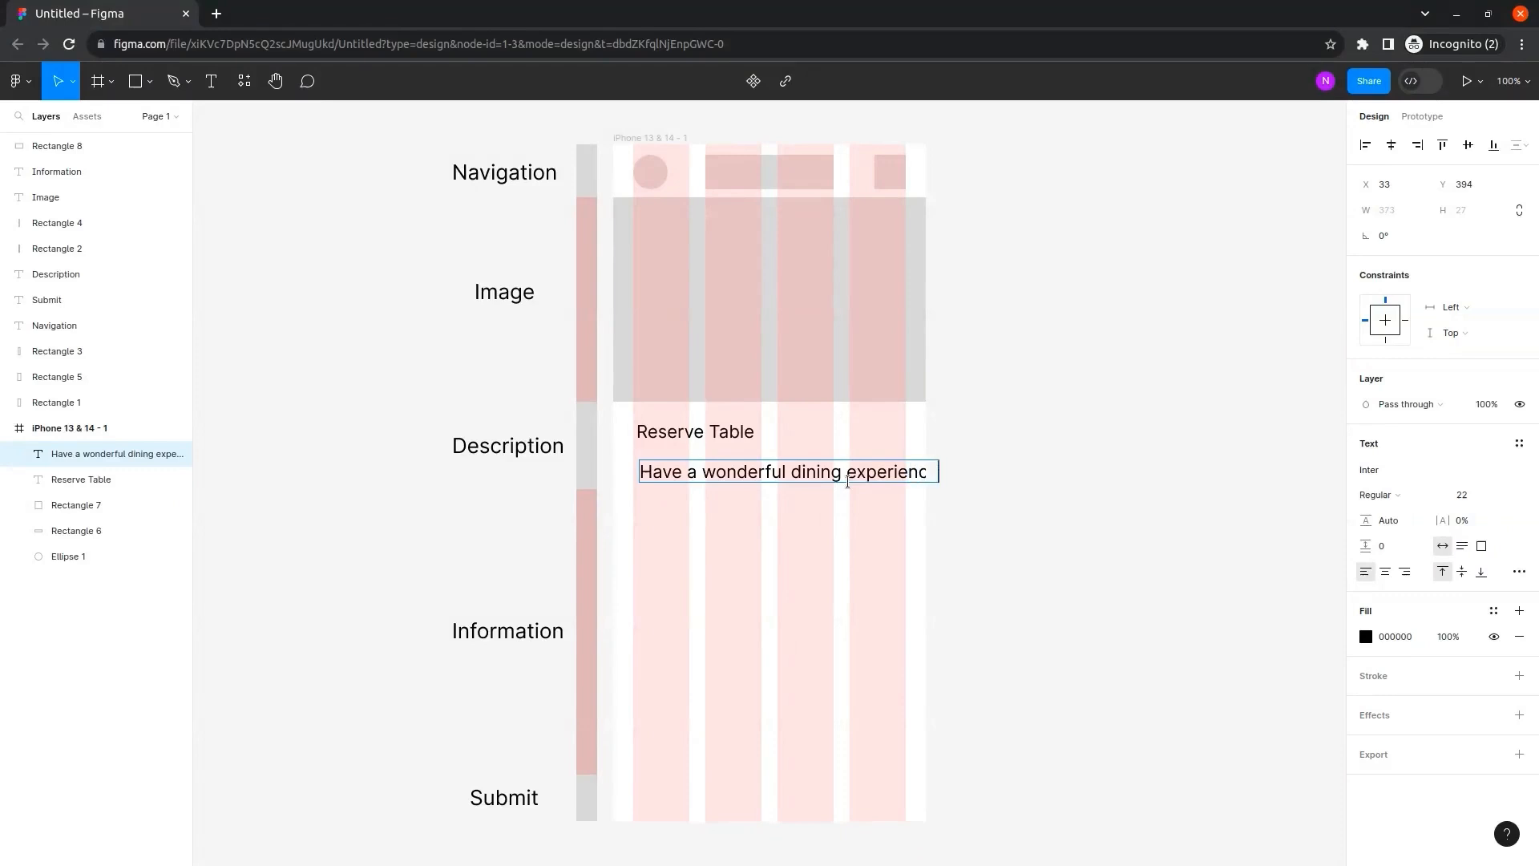
text(th us.)
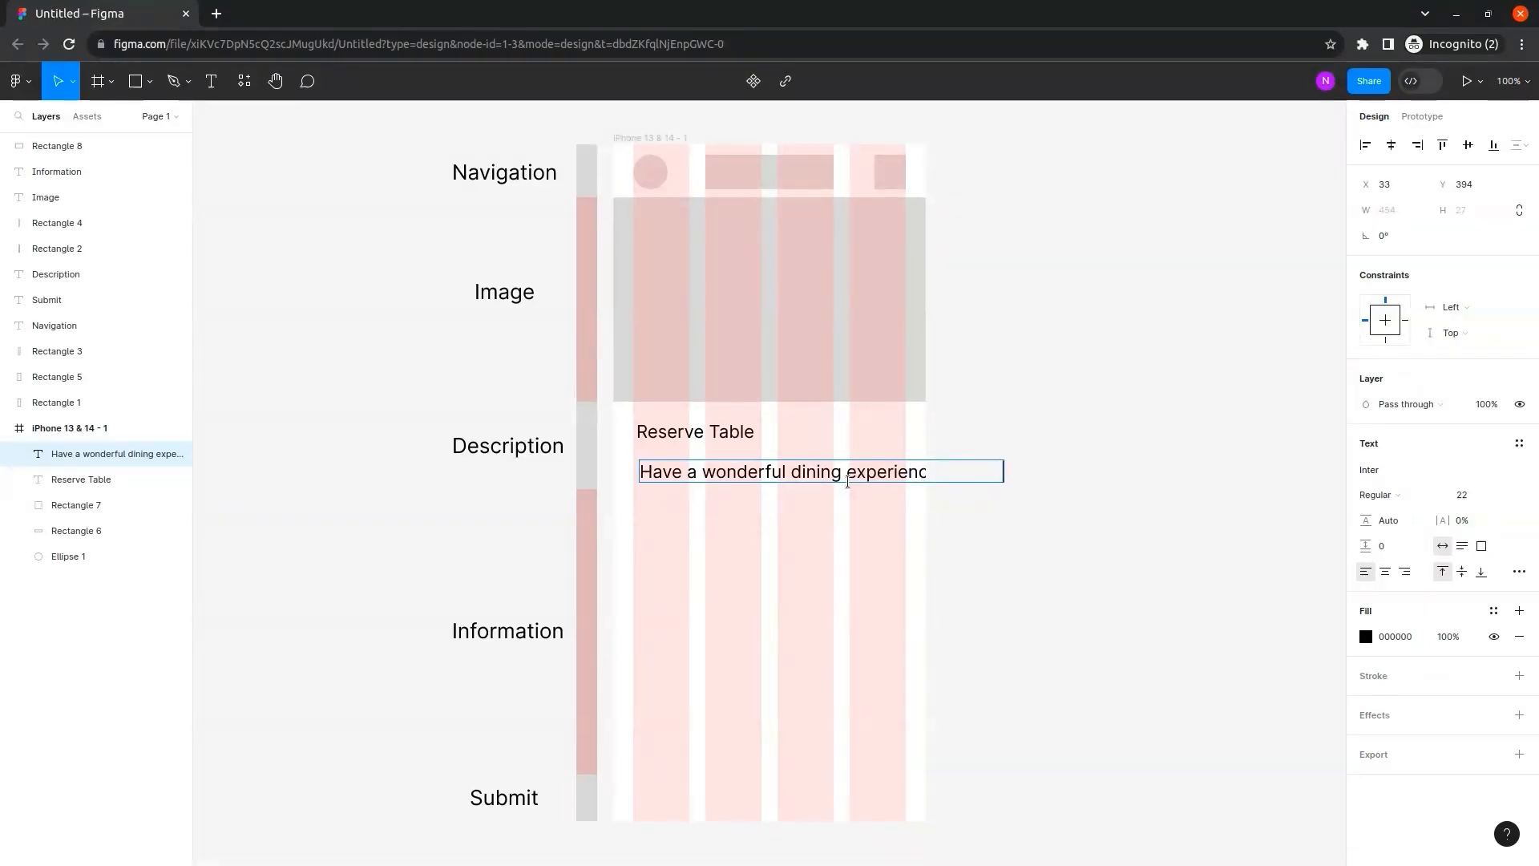
Set the font size of the dining experience sentence to 16.
key(ctrl+a)
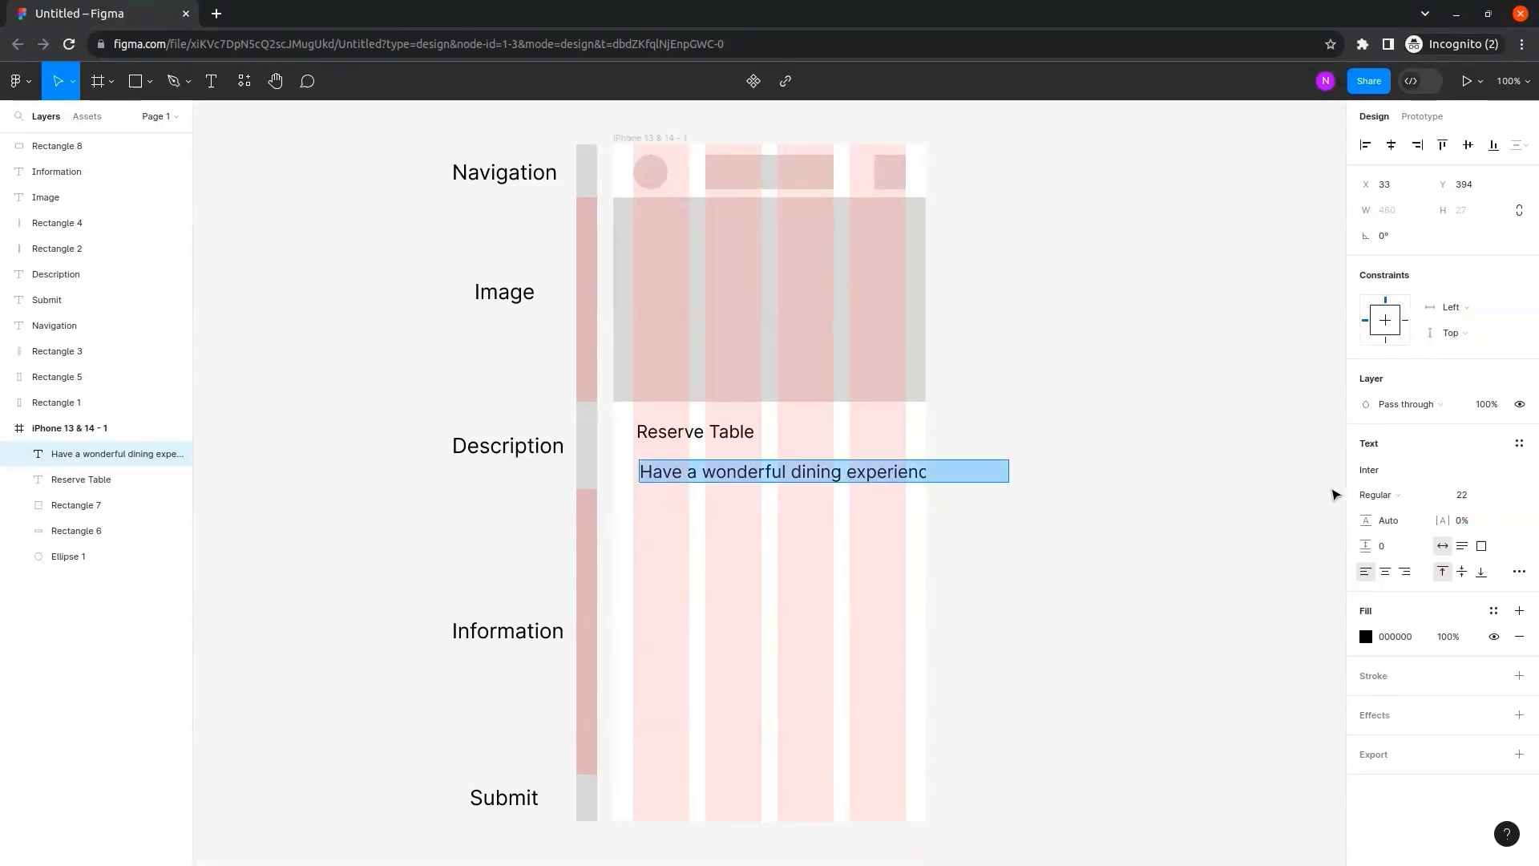
click(1506, 498)
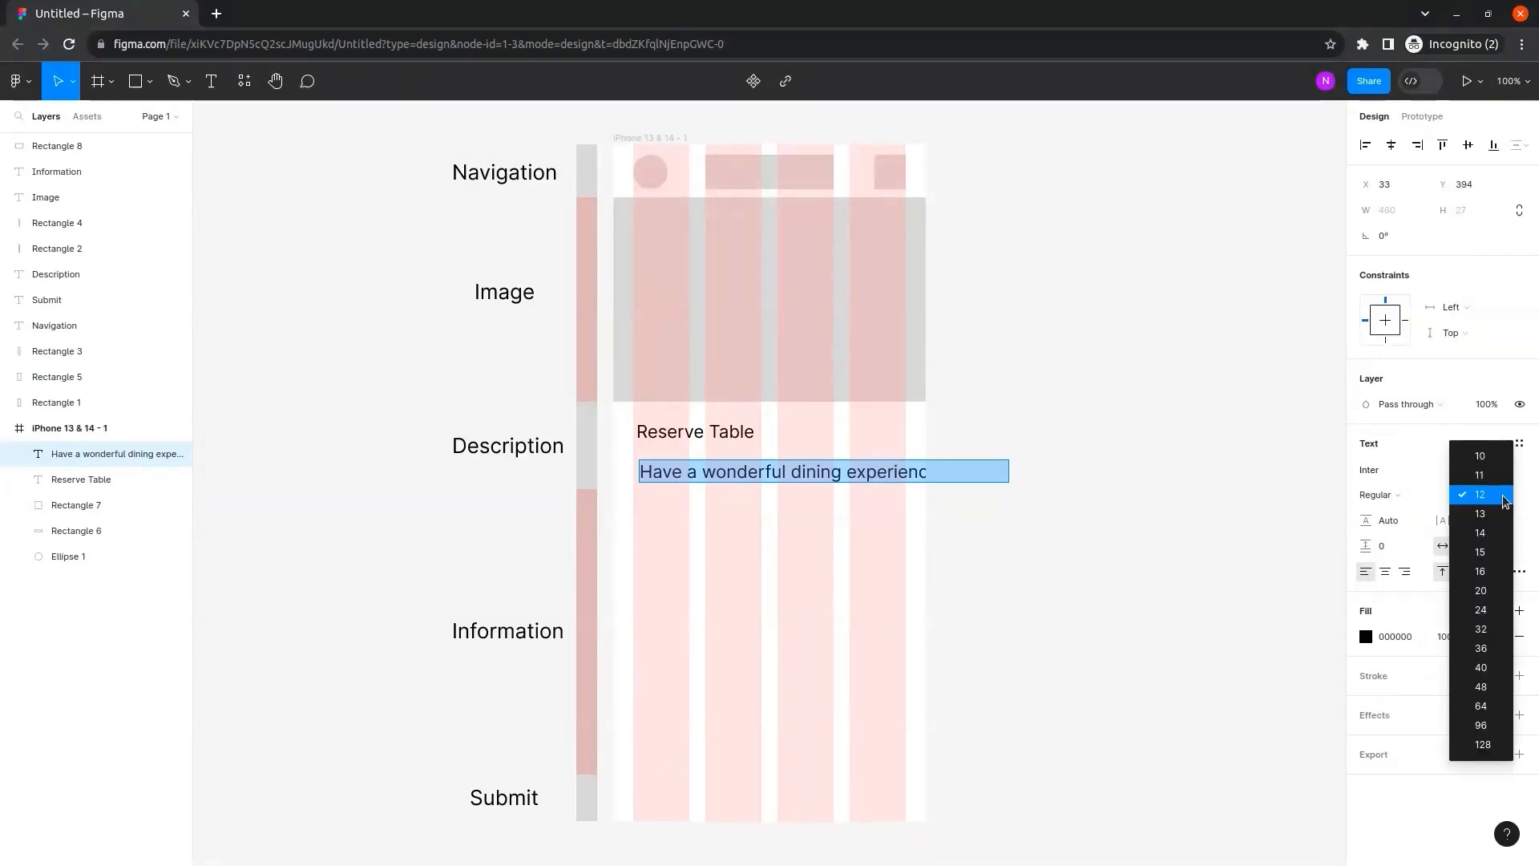
click(1507, 576)
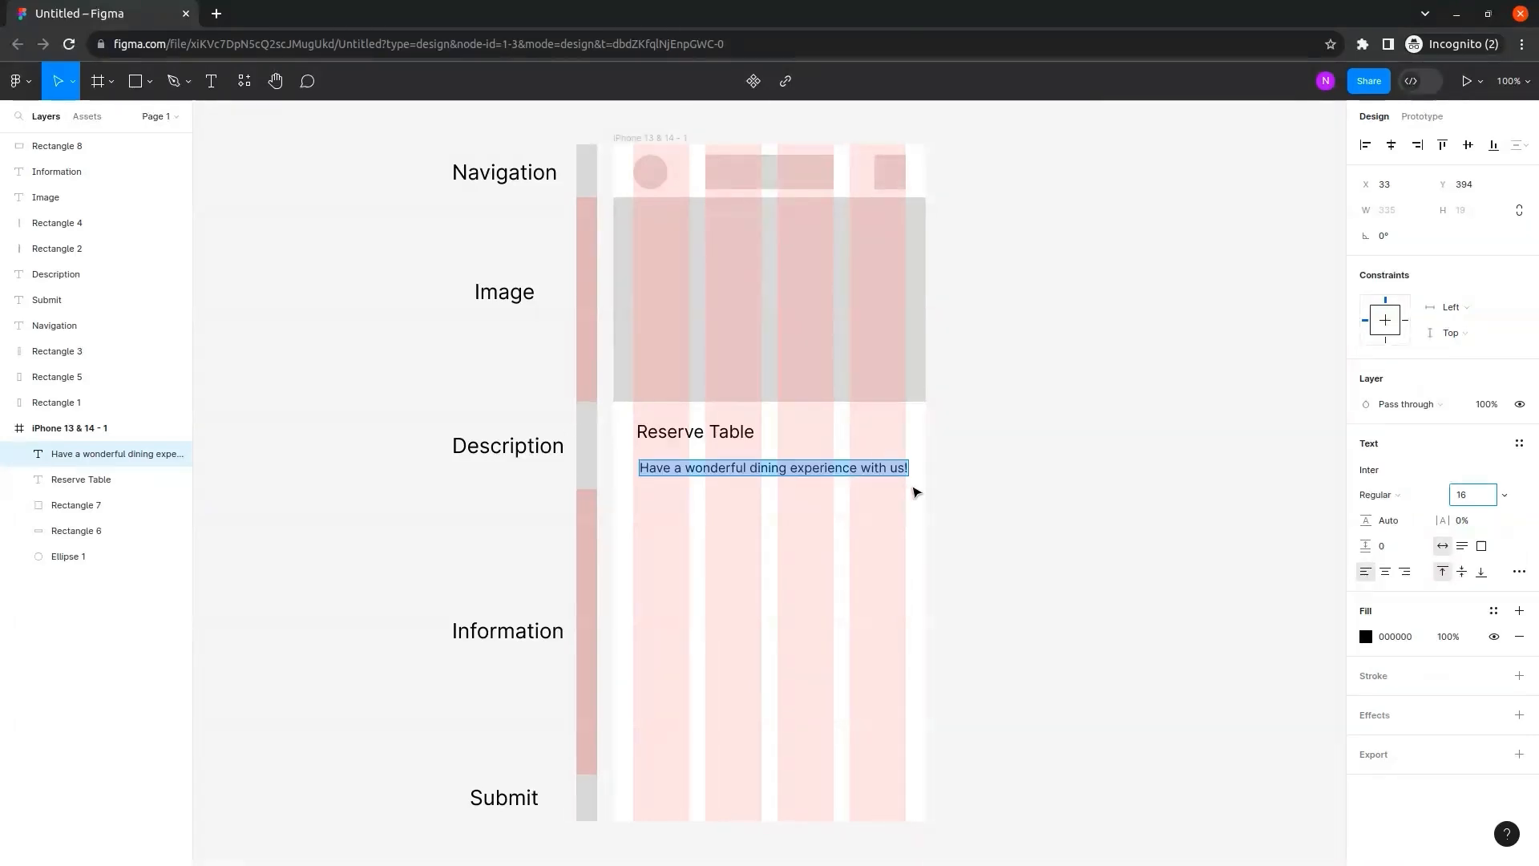
key(Escape)
Align the dining experience sentence and the "Reserve Table" heading with the first column's left edge at X 25.
drag(828, 464, 827, 473)
click(737, 438)
drag(738, 437, 738, 443)
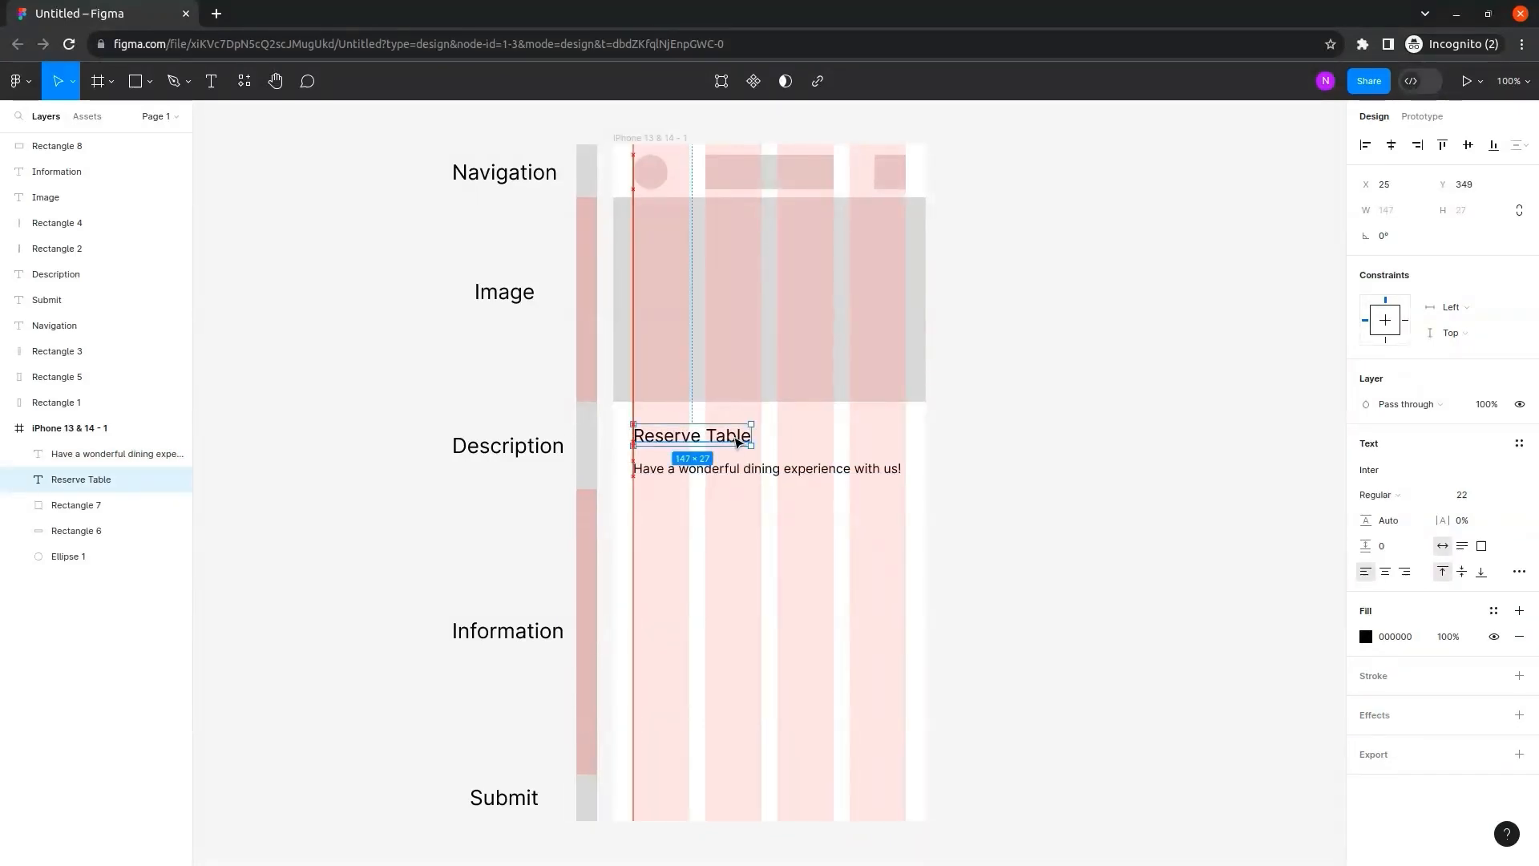
Nudge the "Reserve Table" heading up to Y 343 and the dining experience sentence up to Y 392.
key(Up)
key(Up)
key(Up)
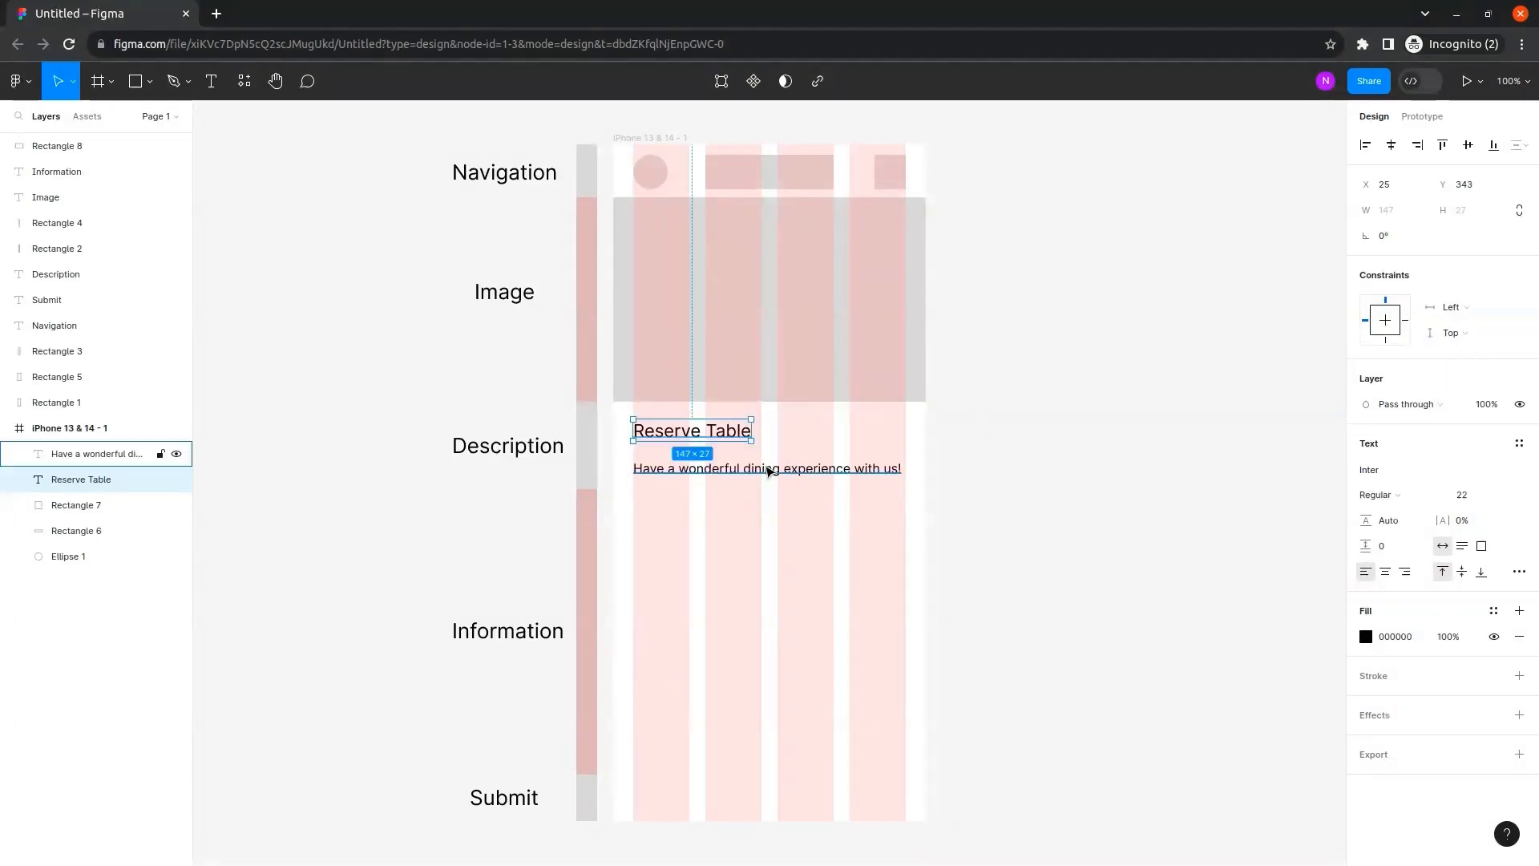
click(768, 470)
key(Up)
key(Up)
key(Up)
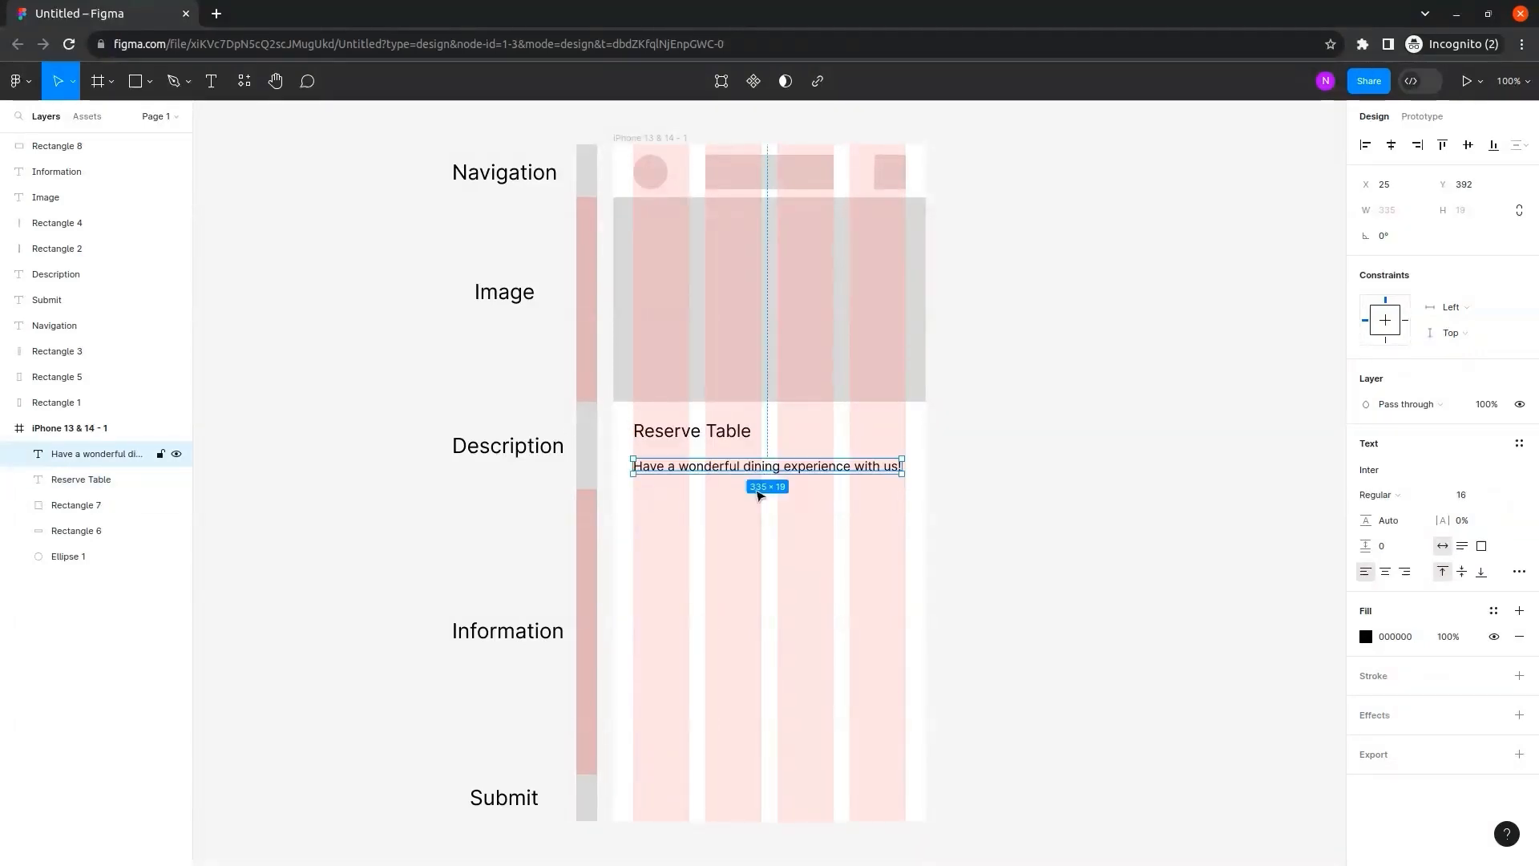
click(667, 594)
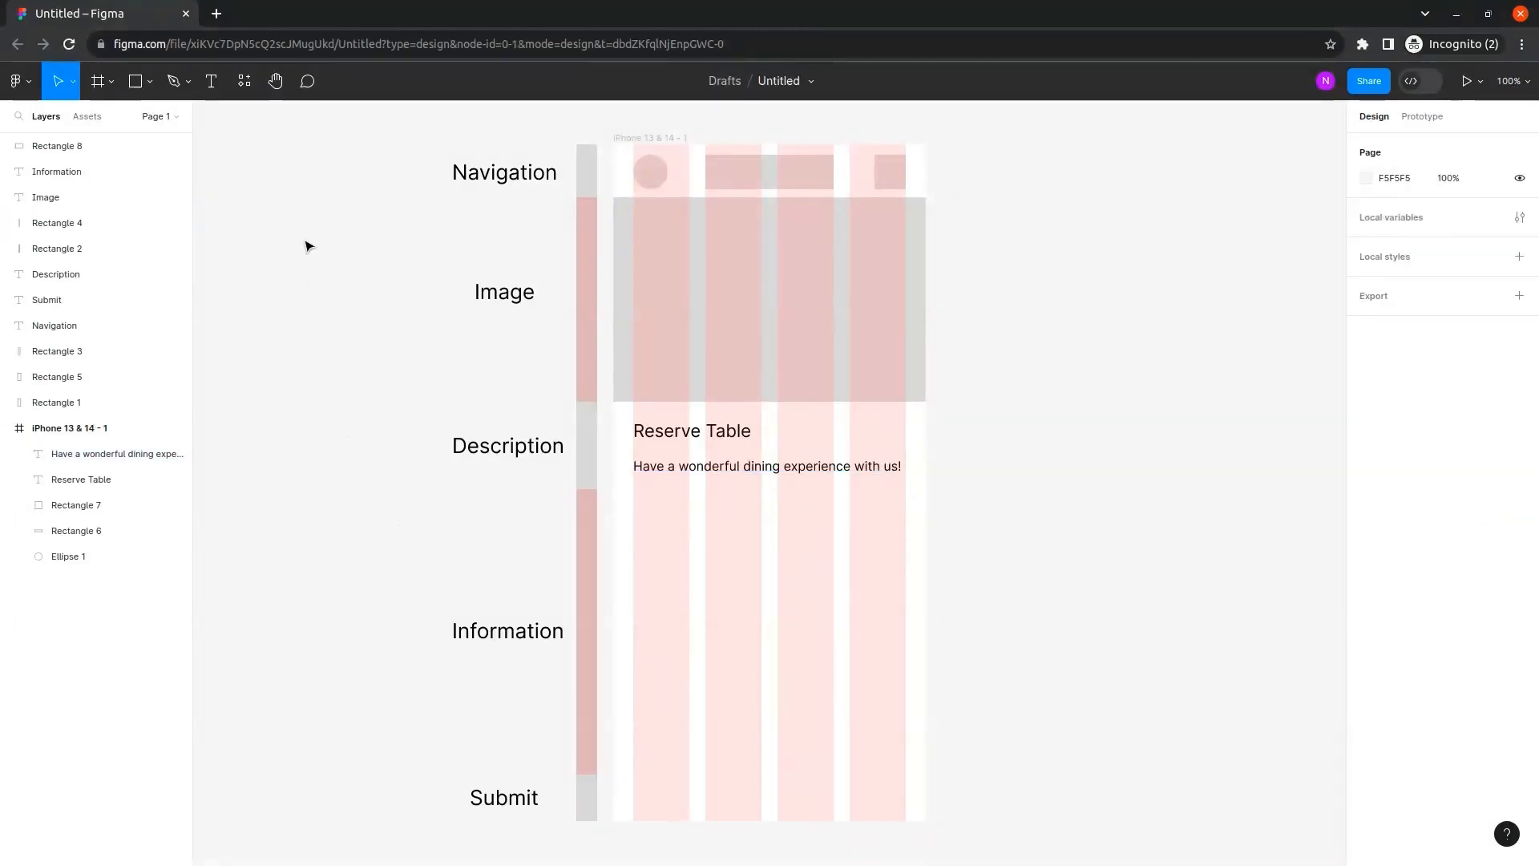
Add a "Date" label at font size 20 in the information area, at the first column's left edge.
click(208, 88)
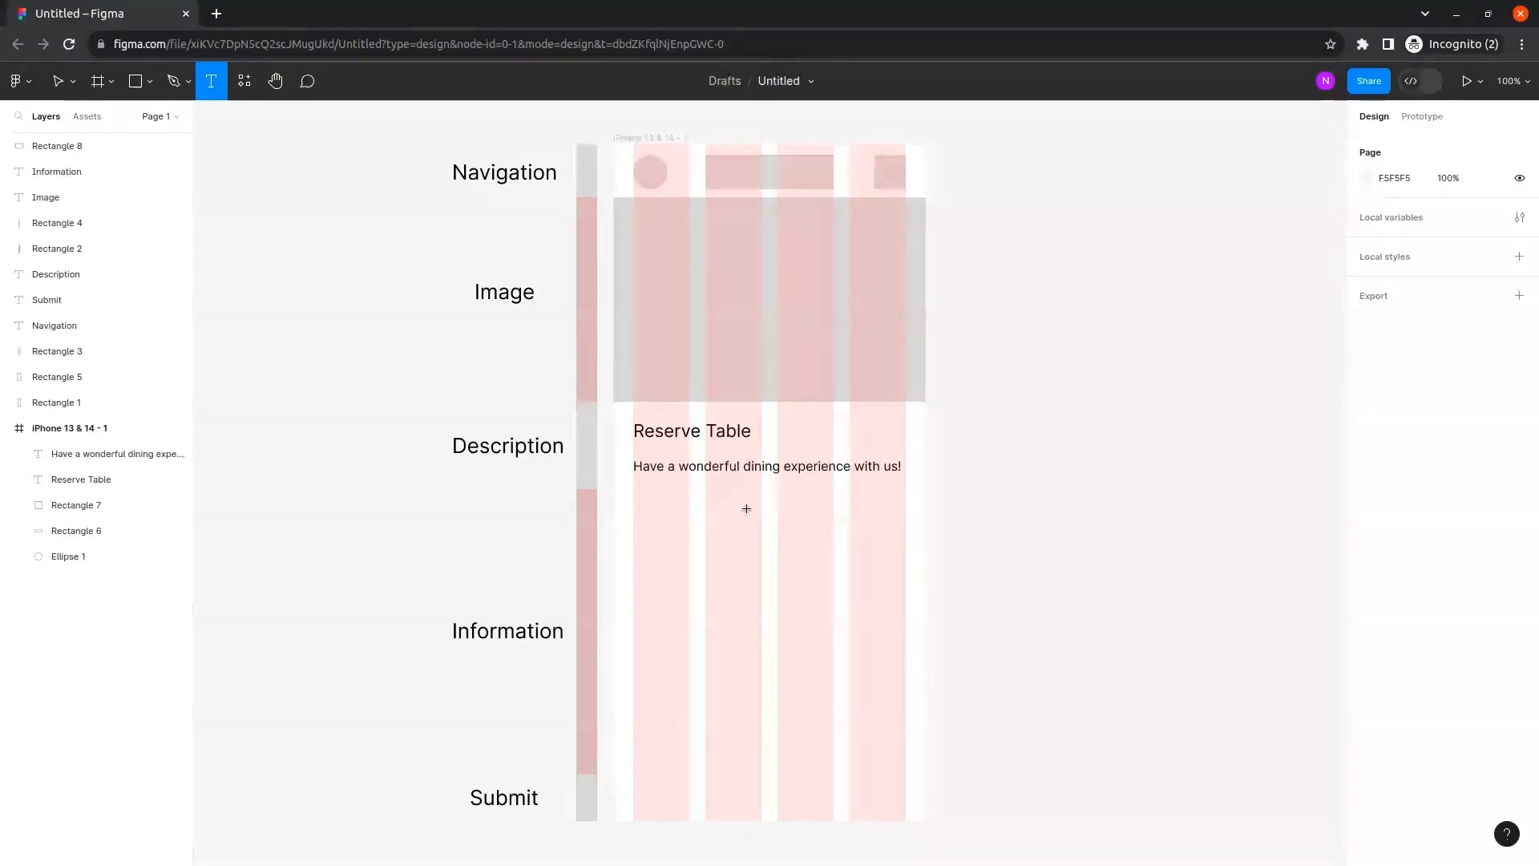
click(634, 513)
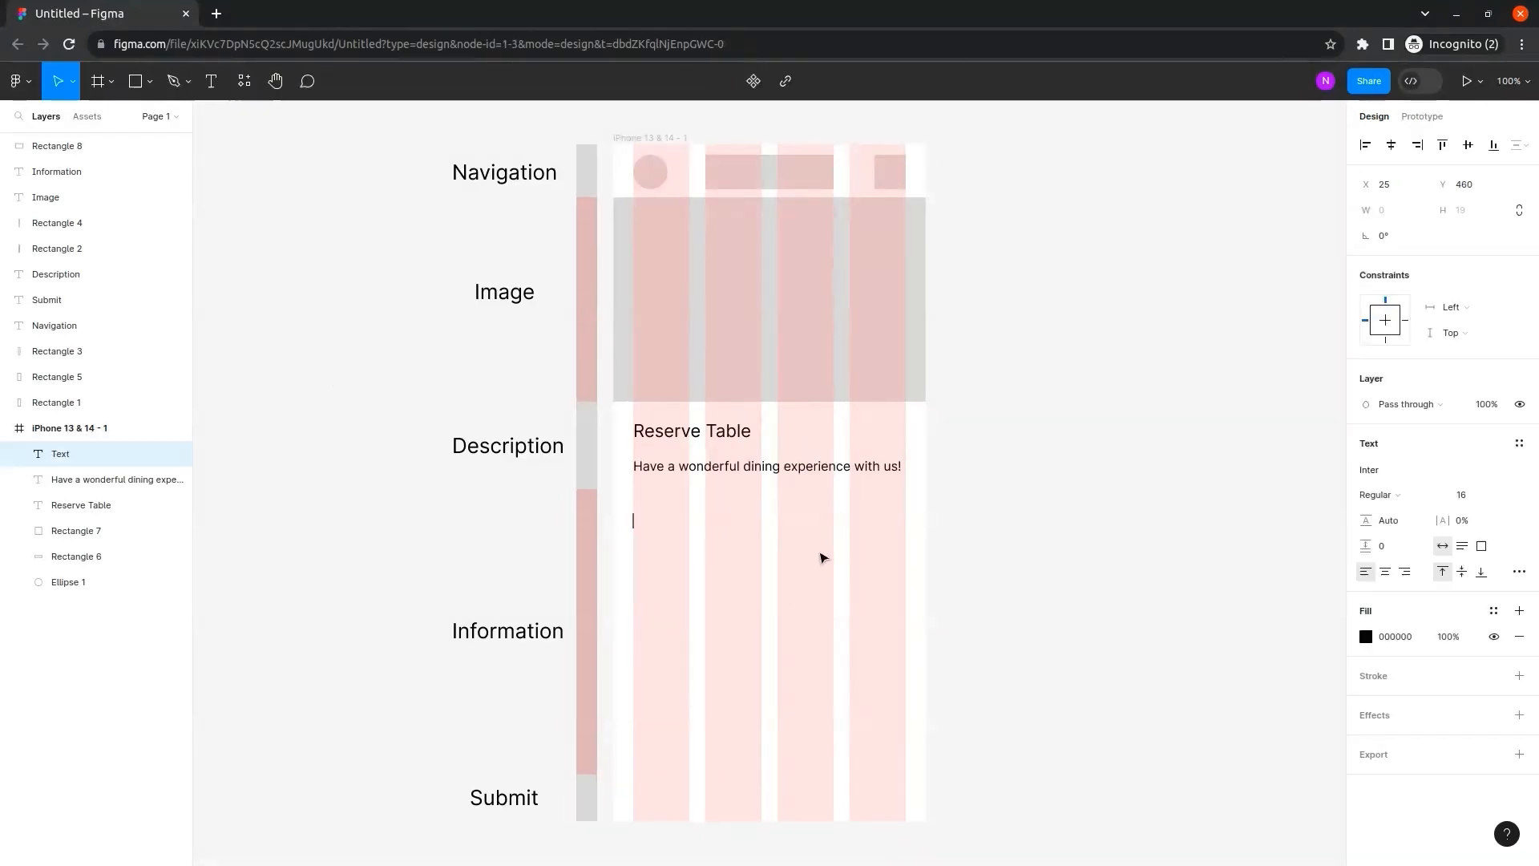
text(Date)
click(1480, 496)
text(17)
key(Return)
text(20)
key(Return)
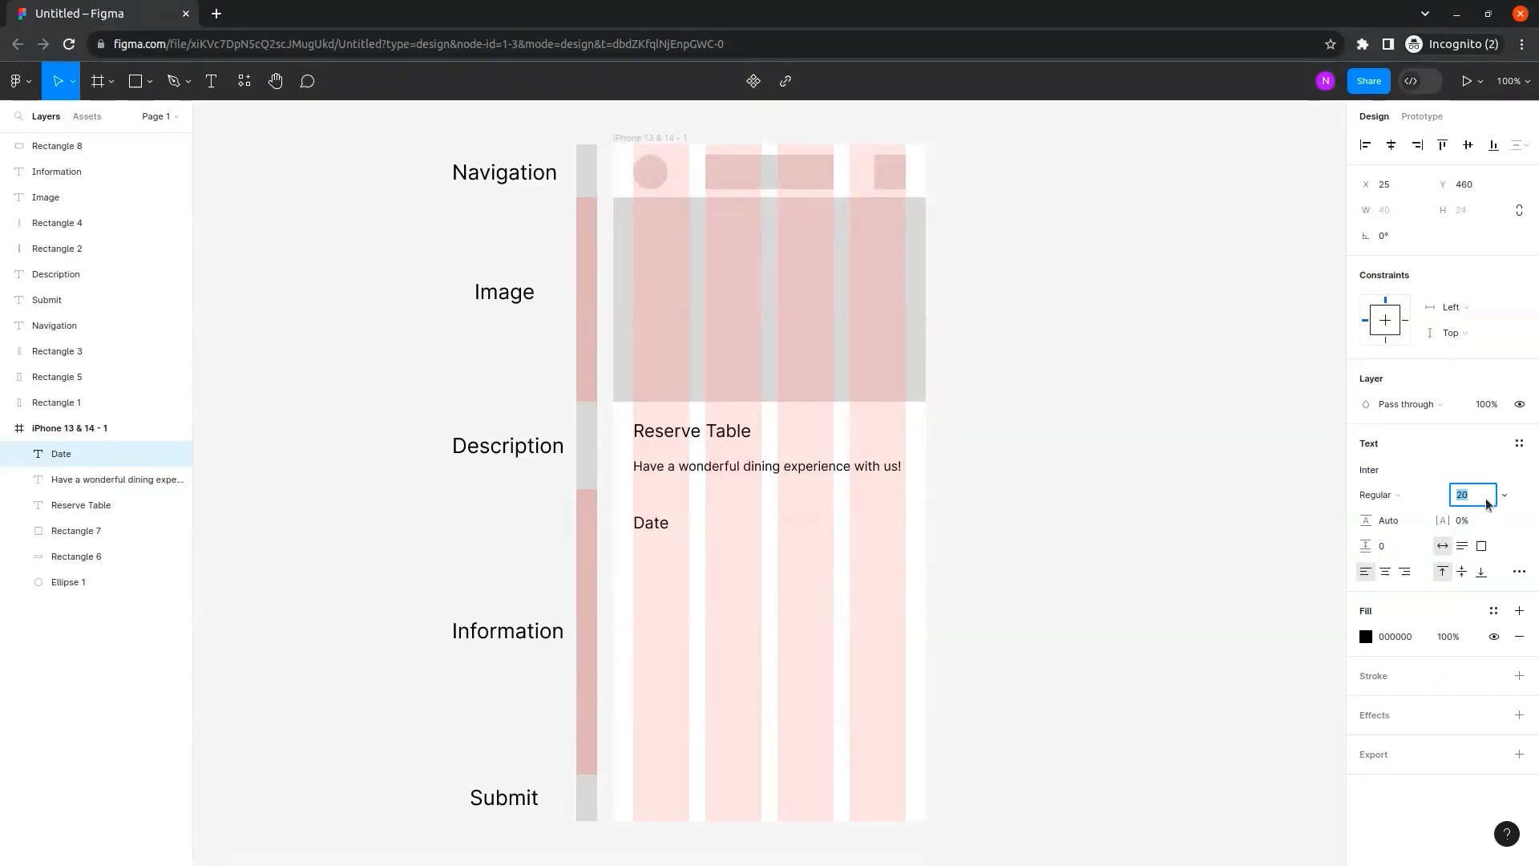
Move the "Date" label down to Y 476 and place a copy of it below at Y 592 reading "Time".
click(656, 531)
drag(657, 527, 652, 540)
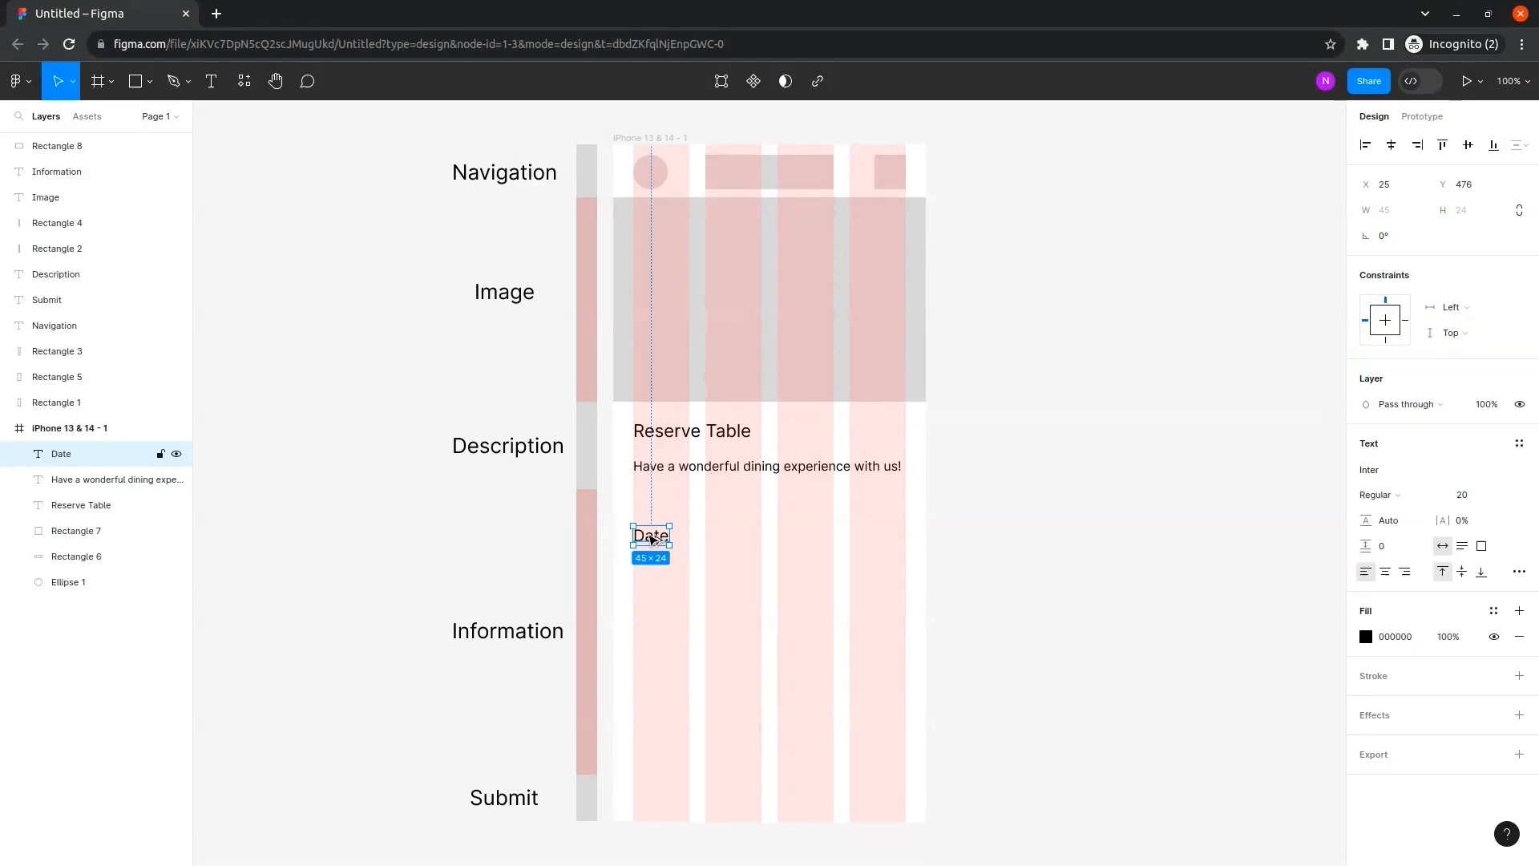
drag(651, 539, 653, 632)
double_click(651, 629)
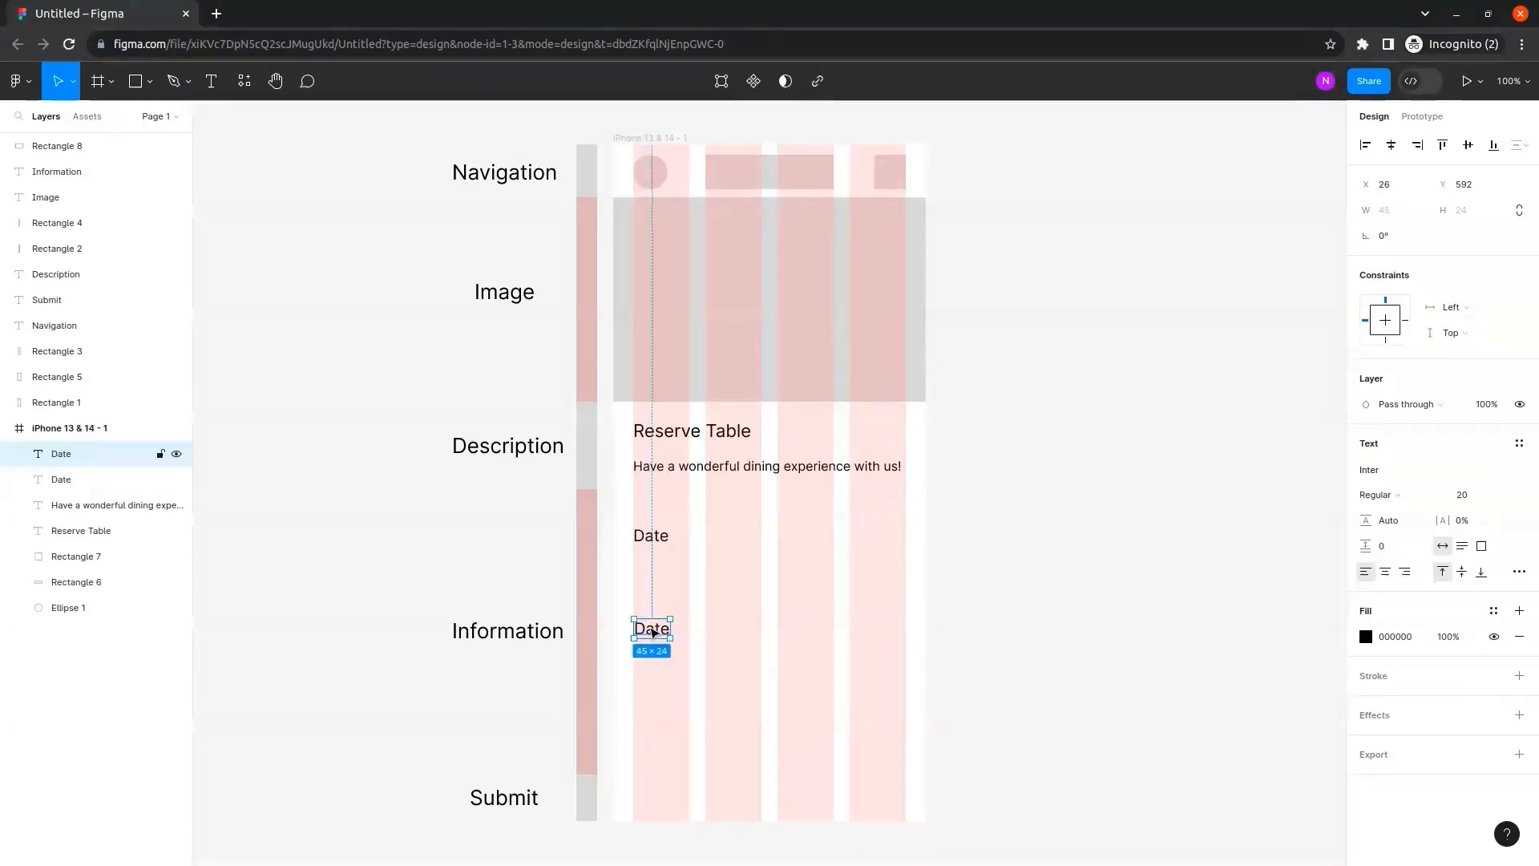
text(Time)
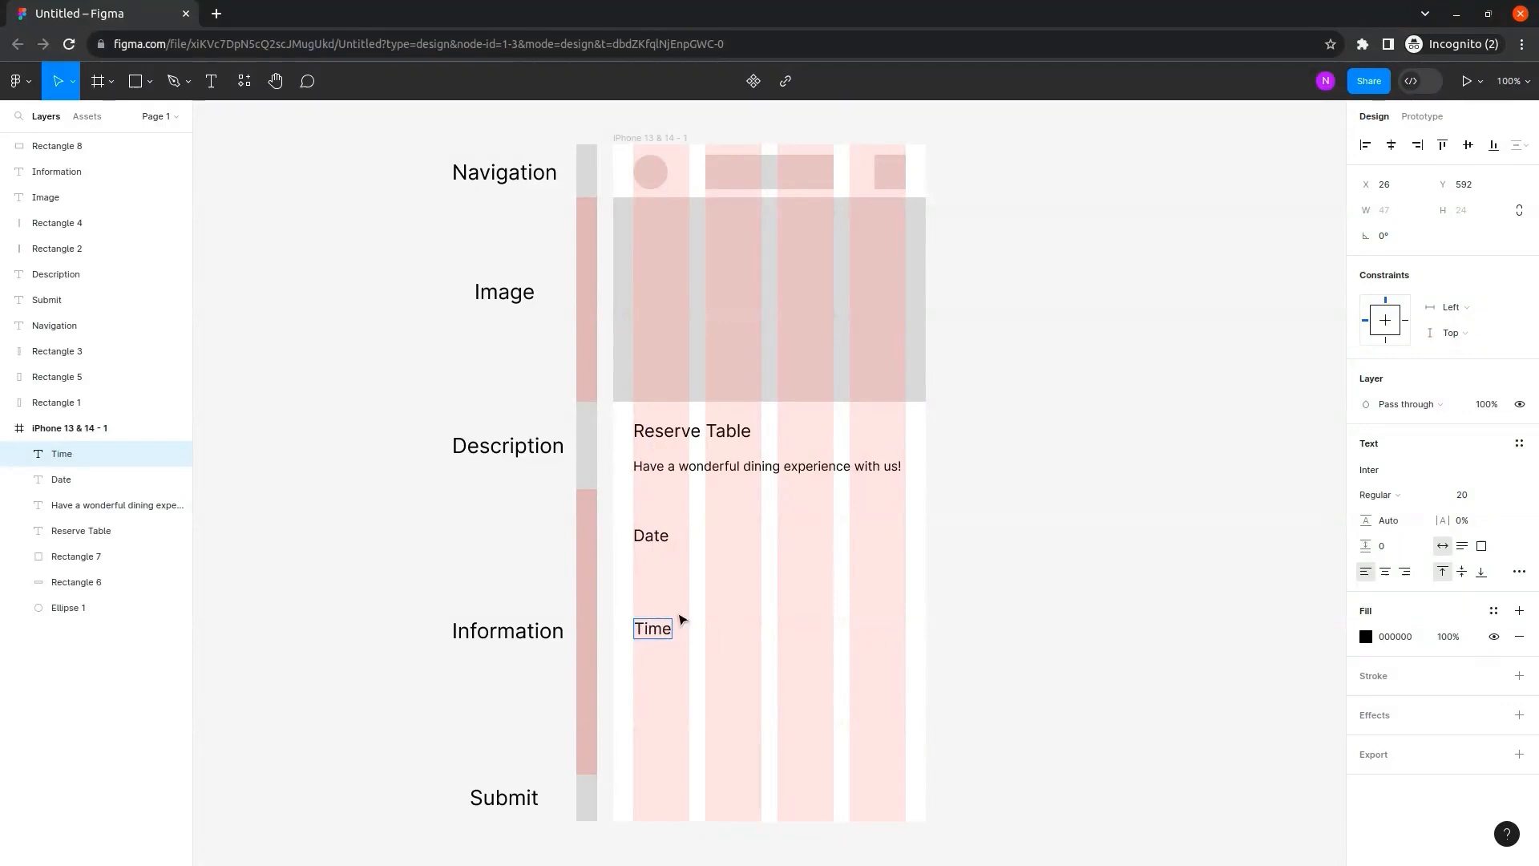
key(Escape)
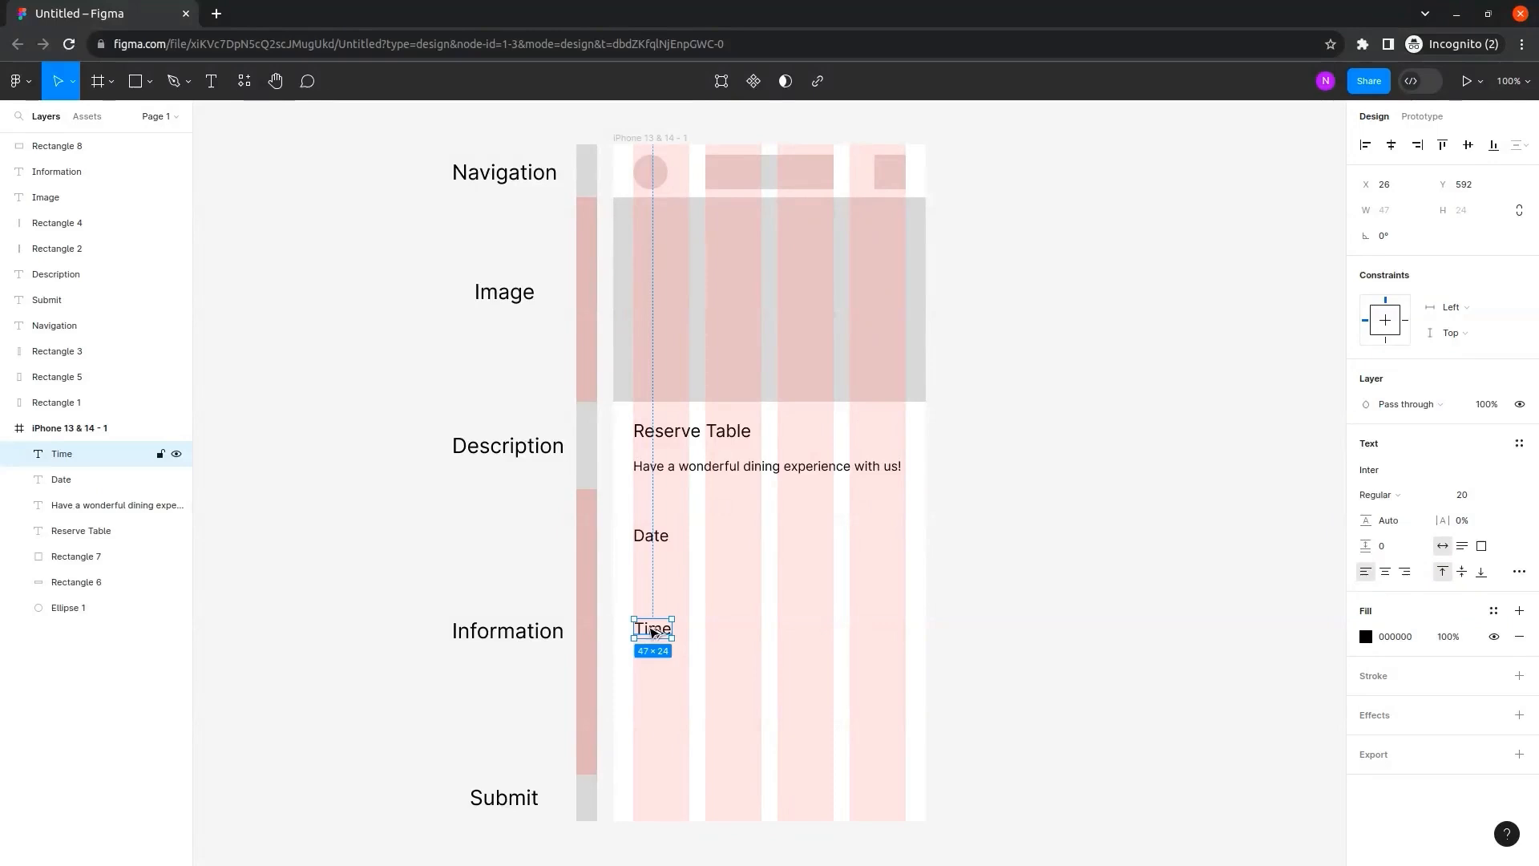
Duplicate the "Time" label further down at Y 708 and change the copy's text to "Number of diners".
drag(653, 631, 654, 723)
double_click(651, 722)
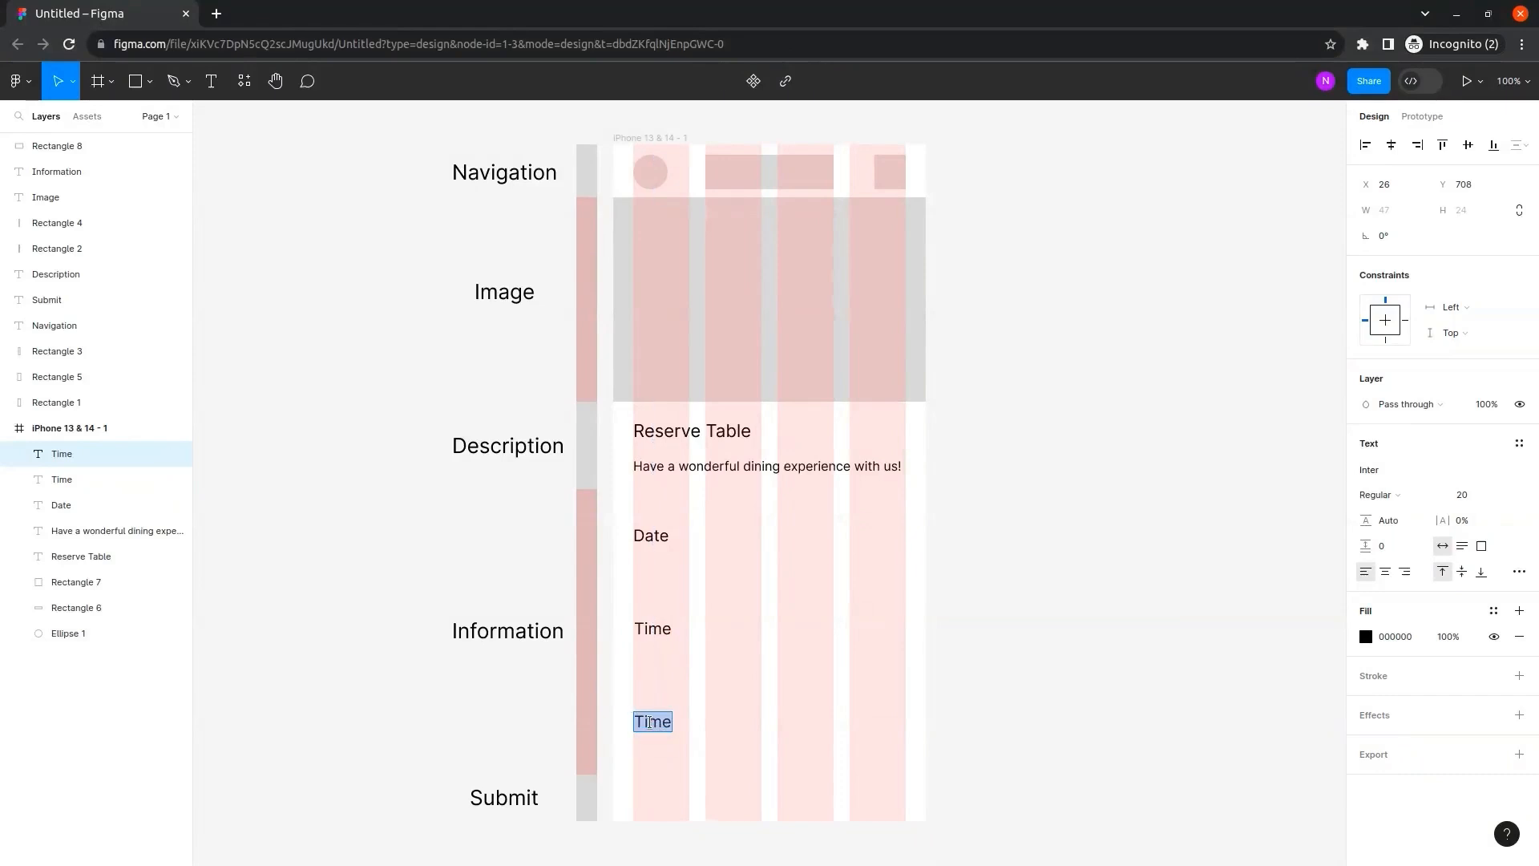
text(Number )
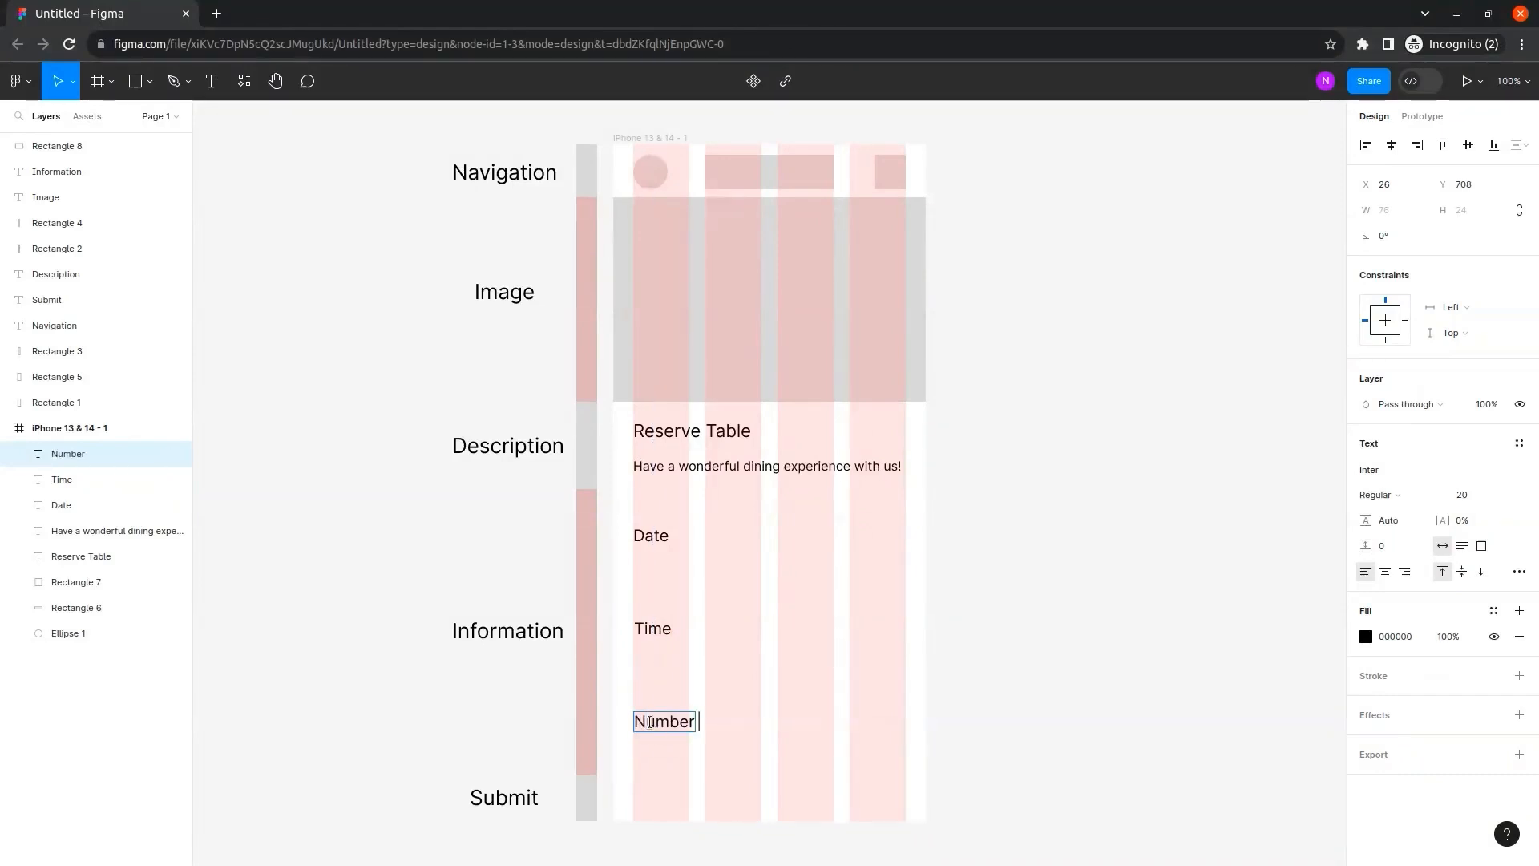
text(of diners)
key(Escape)
click(733, 564)
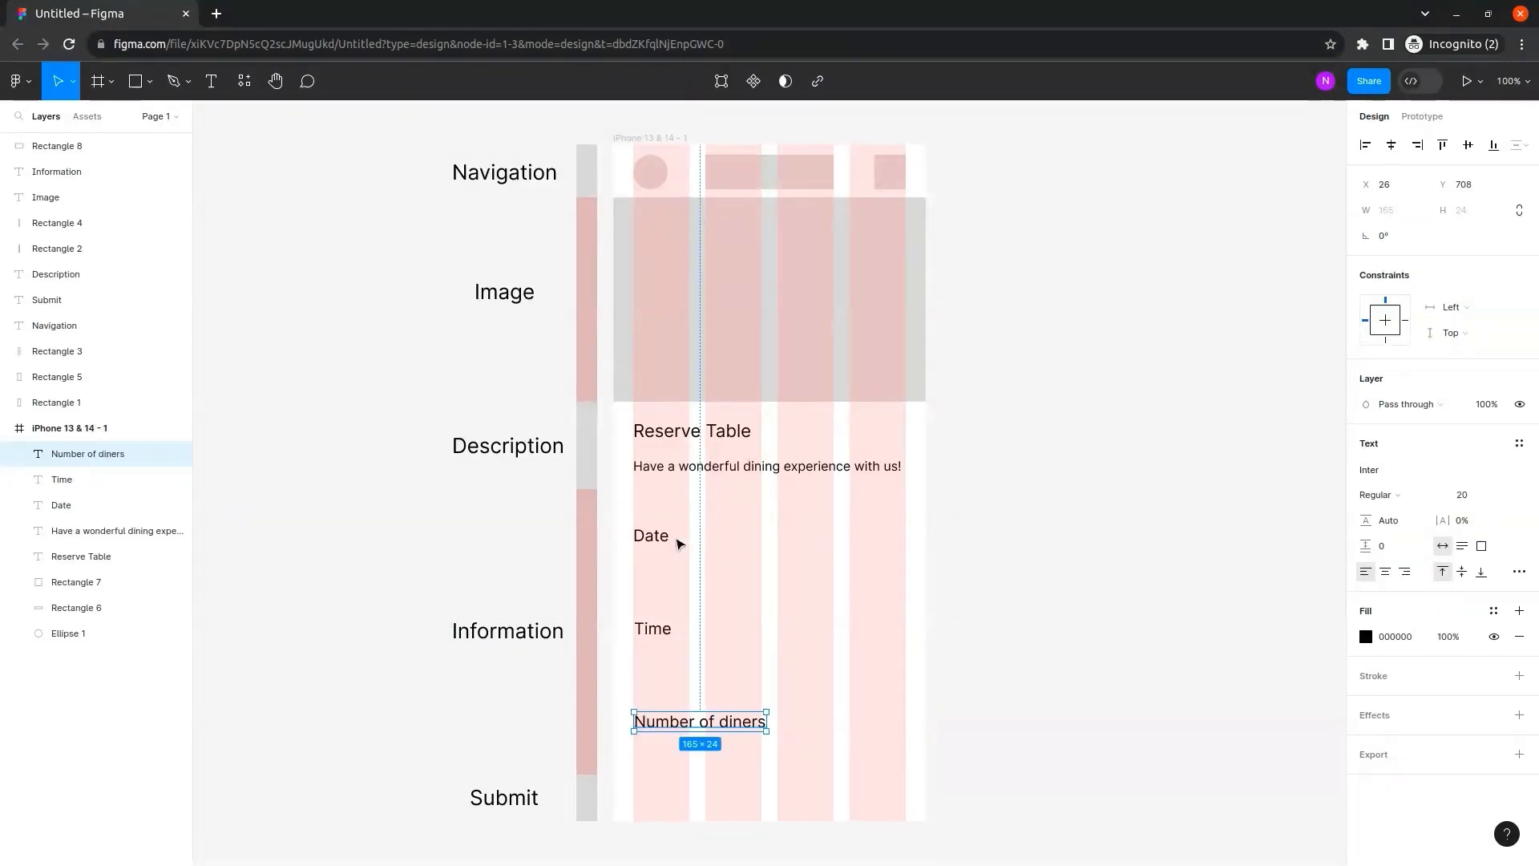
Draw a 43 × 27 rectangle in the Date row at X 295, Y 468, and duplicate it into the Time row at Y 589.
click(136, 81)
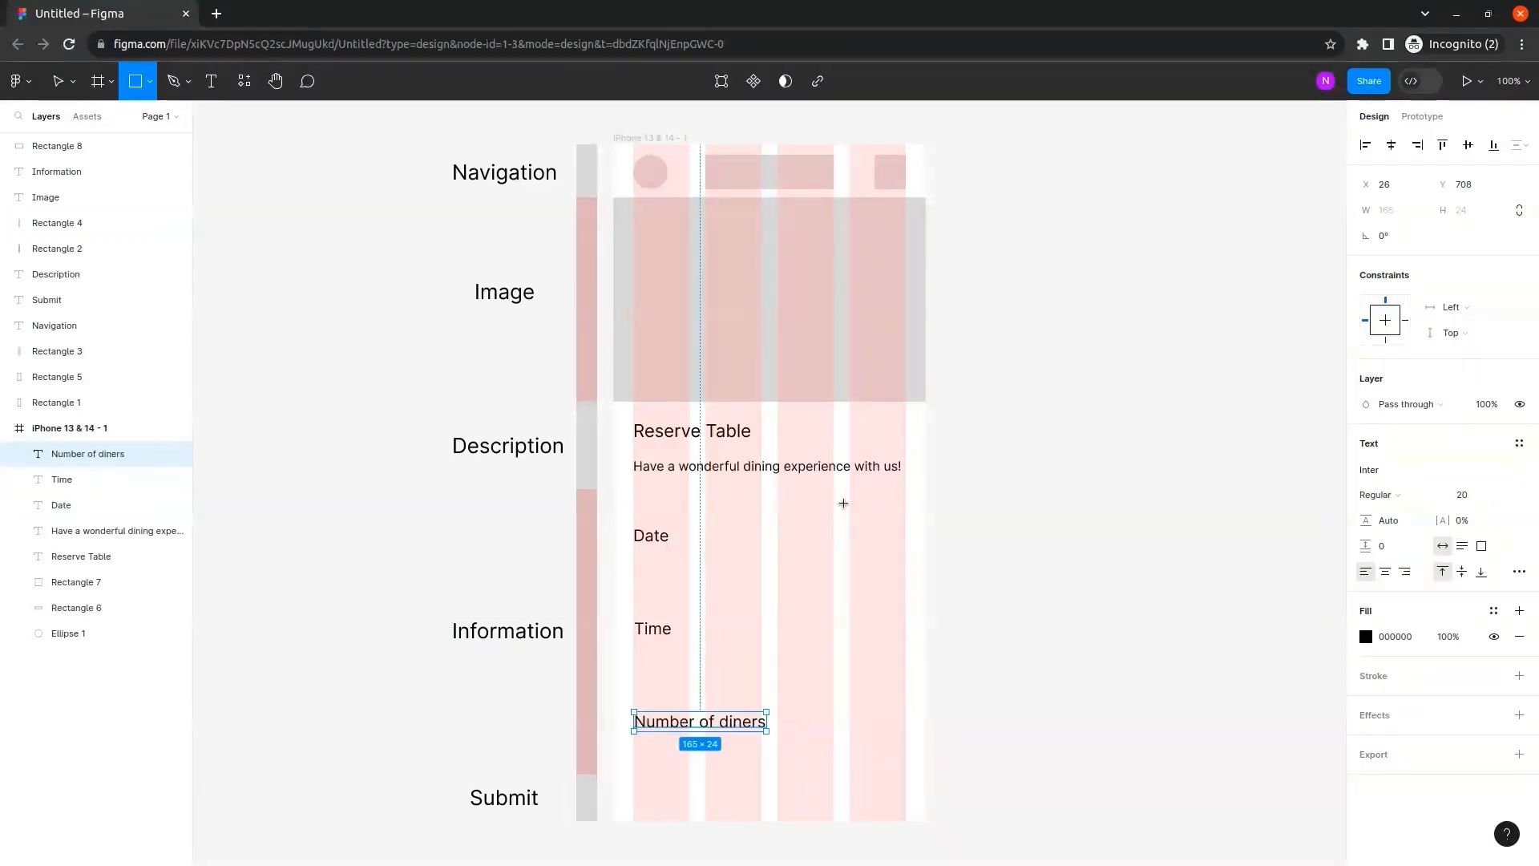
drag(834, 520, 870, 546)
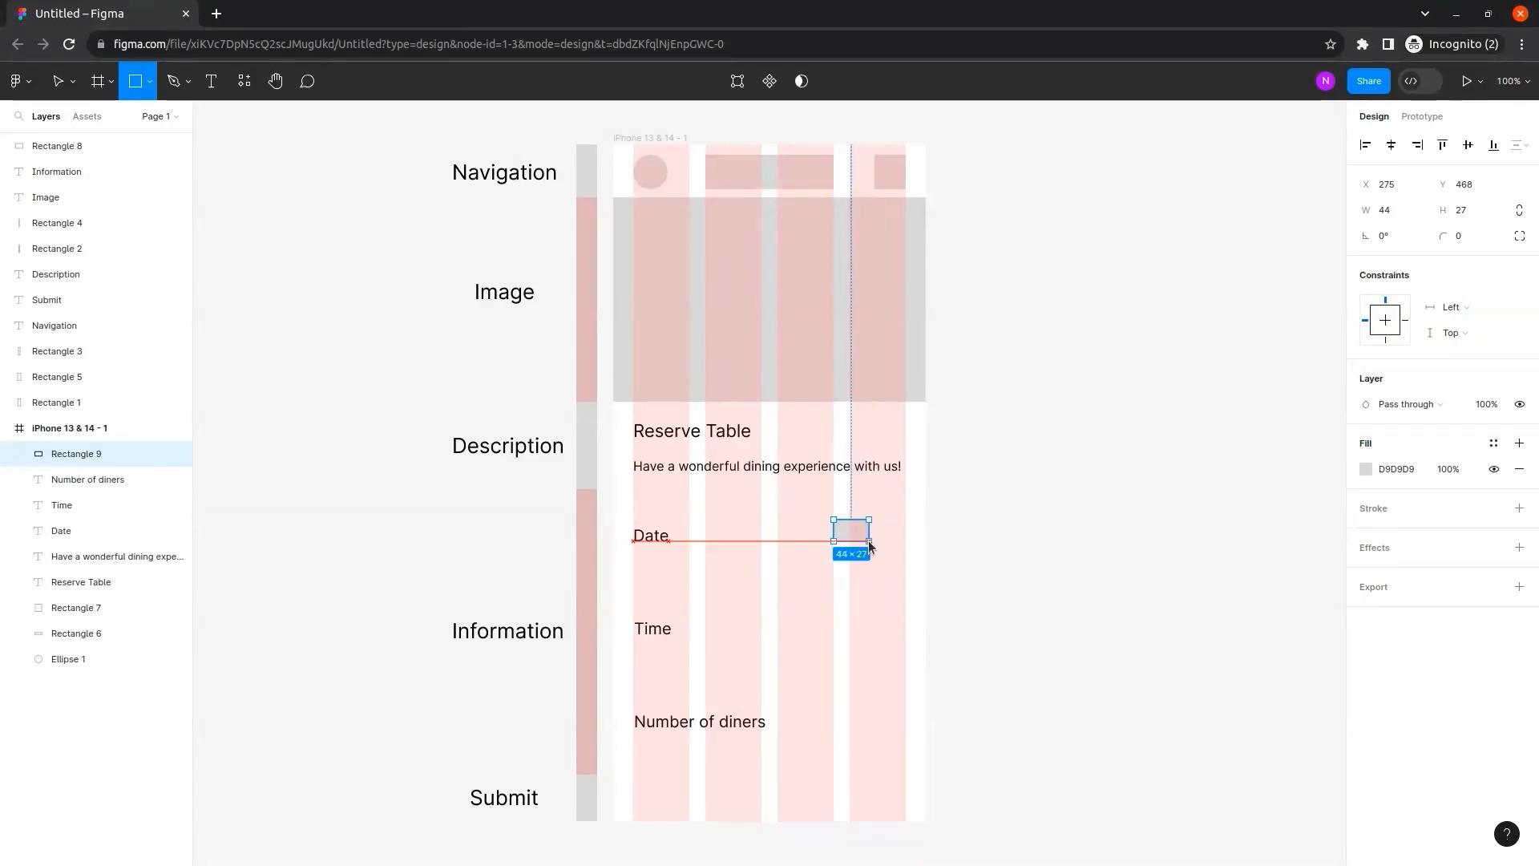
drag(870, 545, 868, 542)
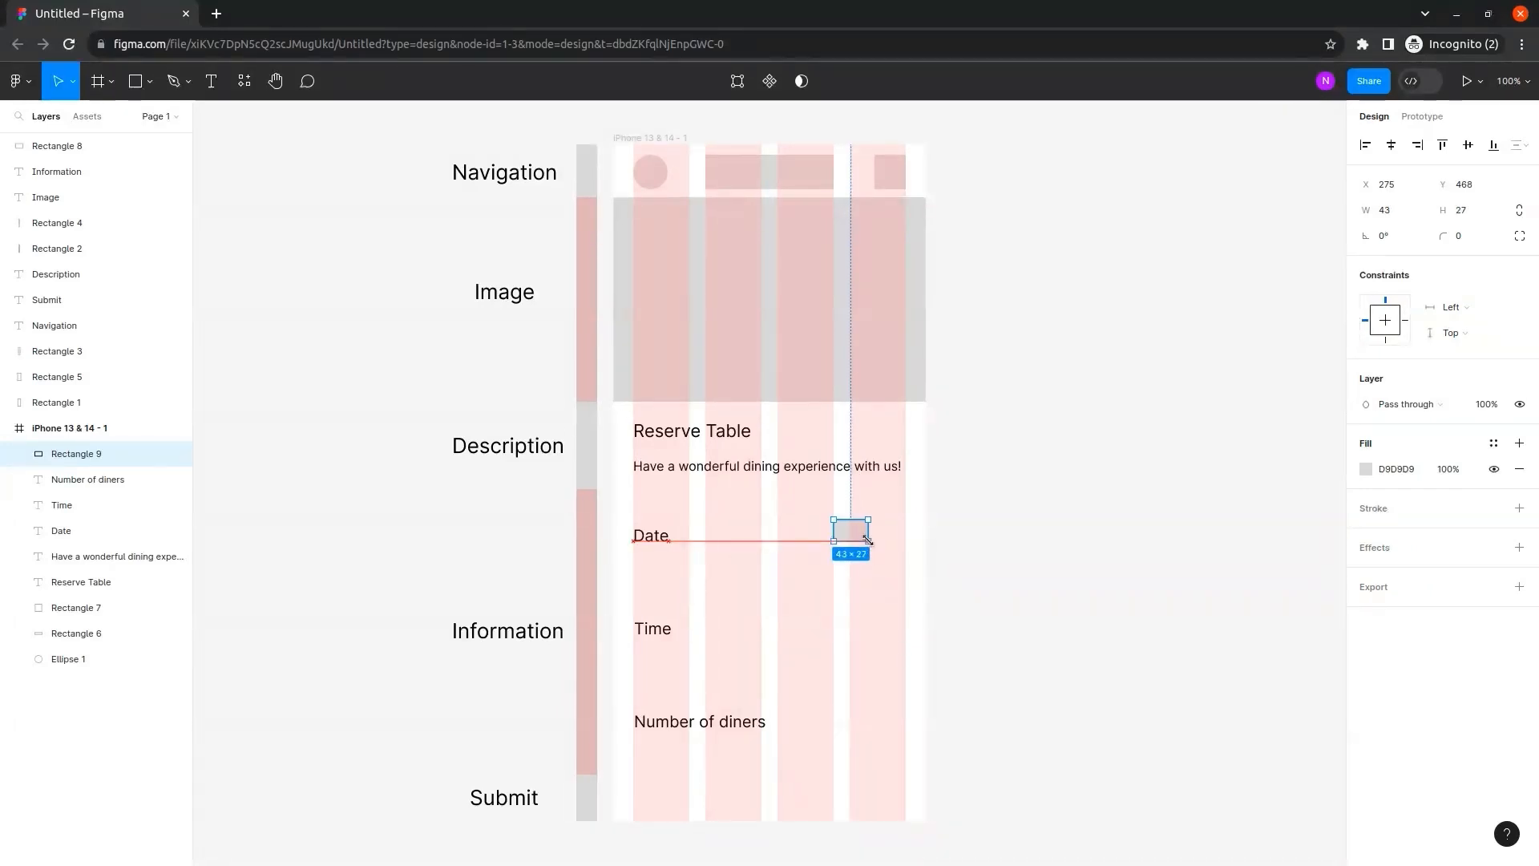
key(shift+Right)
key(shift+Right)
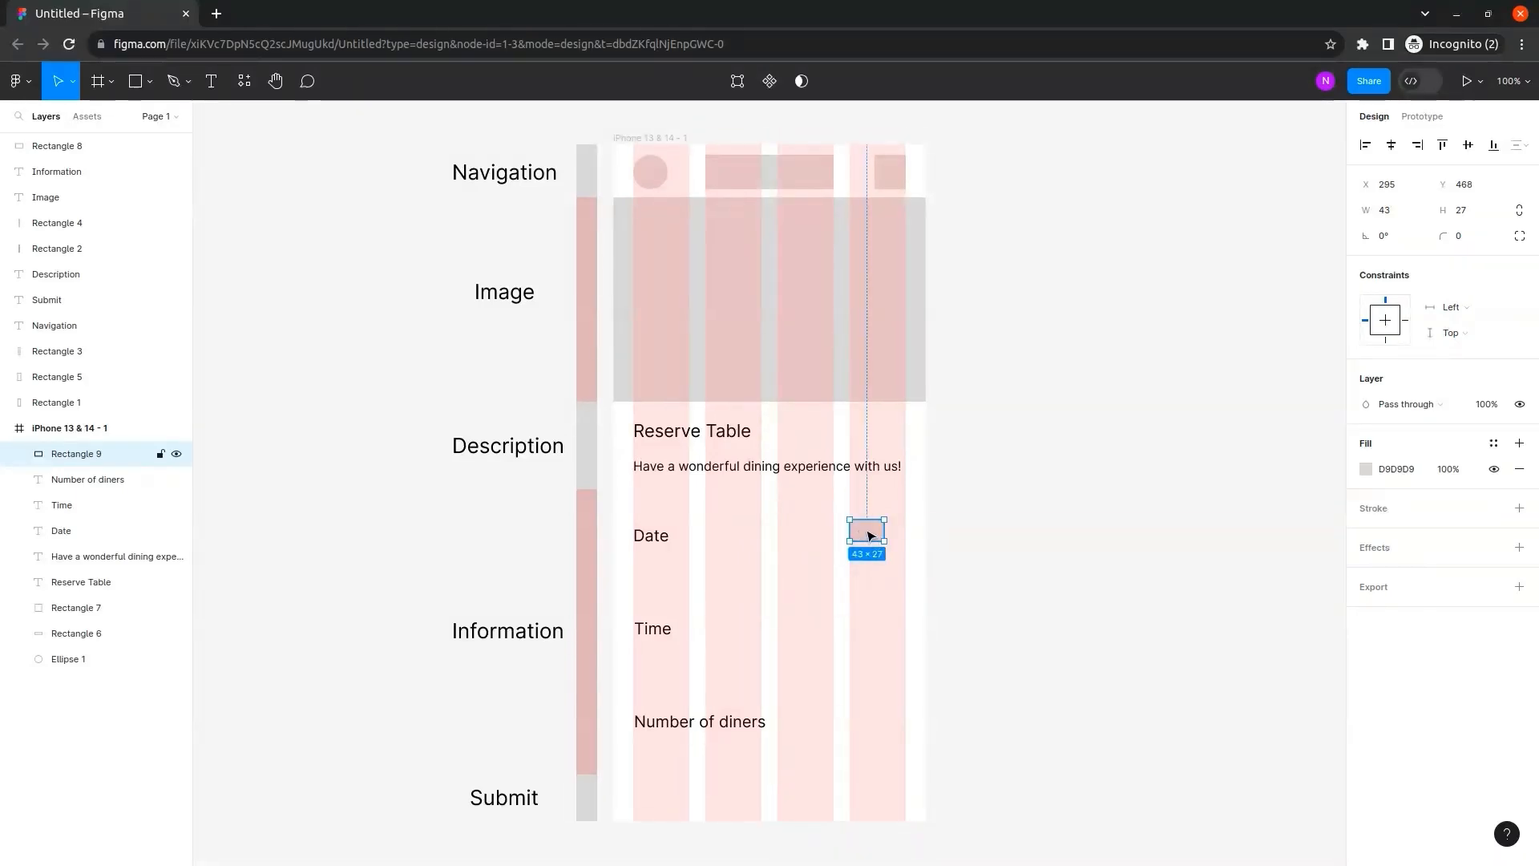
drag(870, 535, 869, 630)
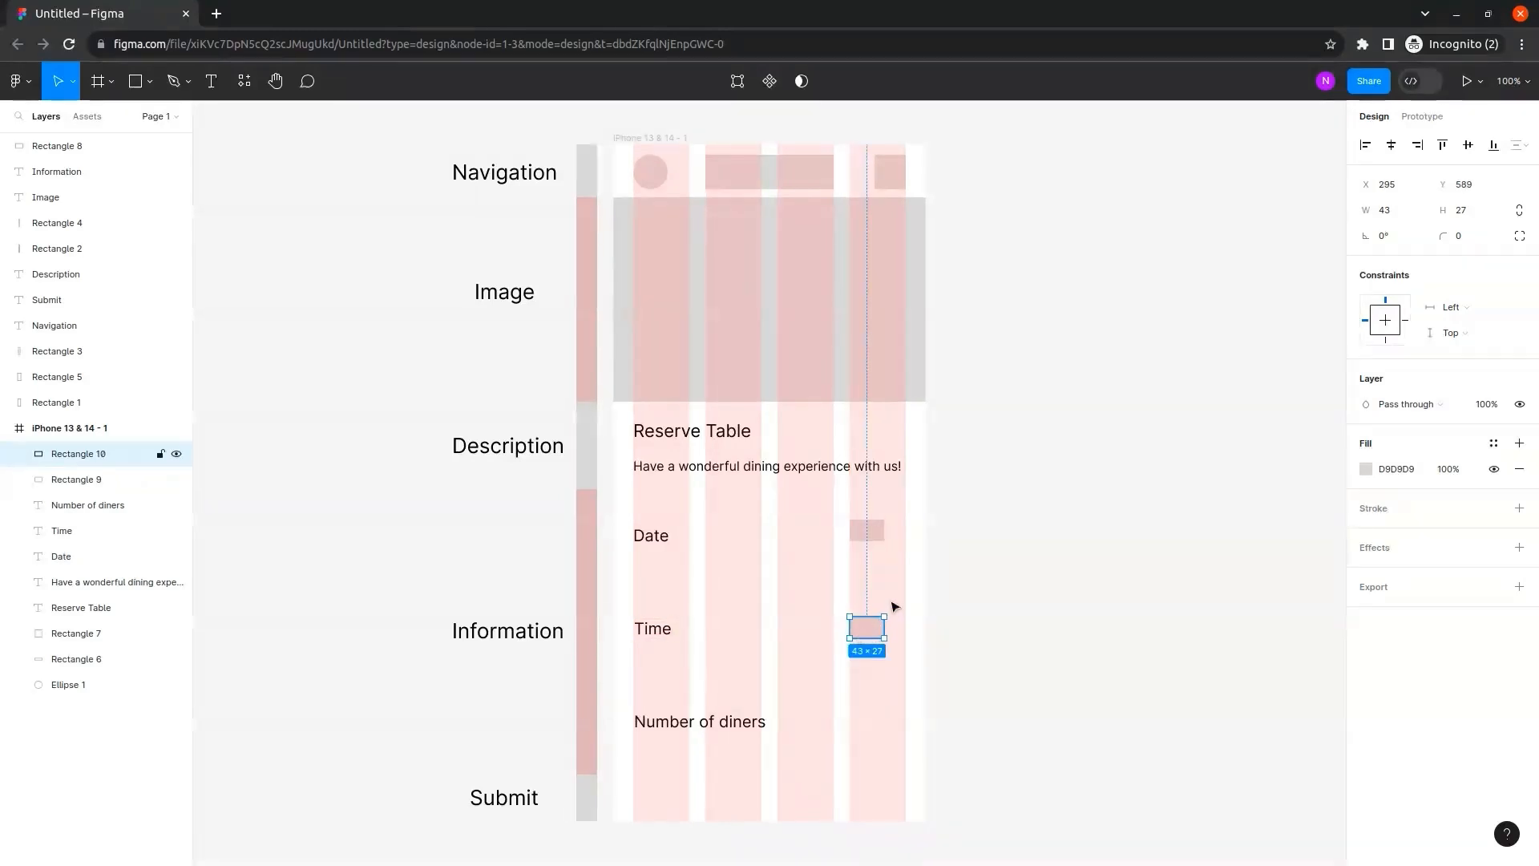
click(807, 623)
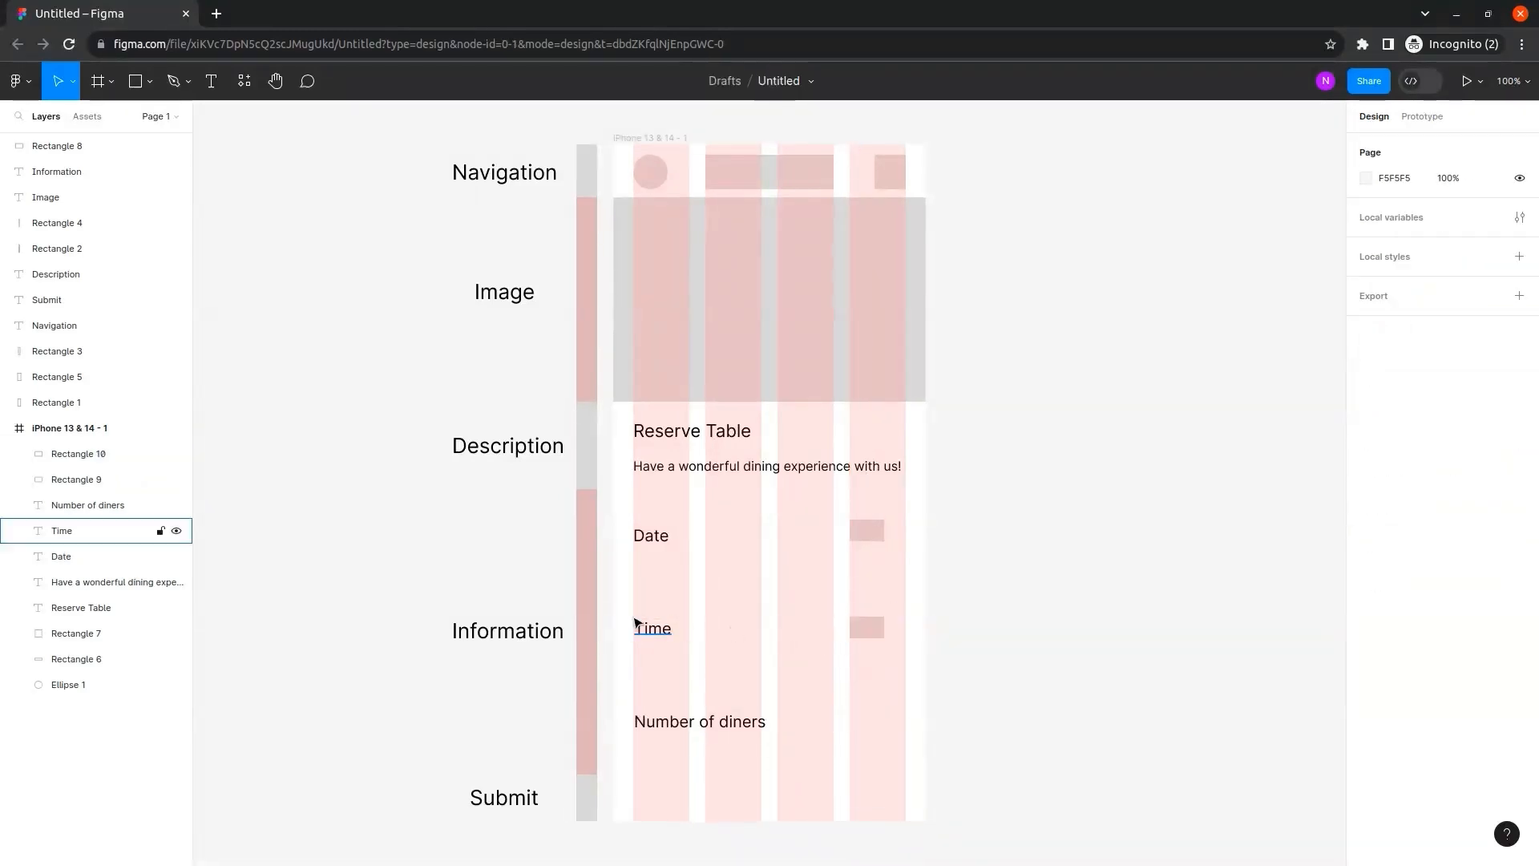
Add a "- 1 +" counter text in the "Number of diners" row at the fourth column's left edge, X 295, Y 708.
click(218, 98)
click(851, 718)
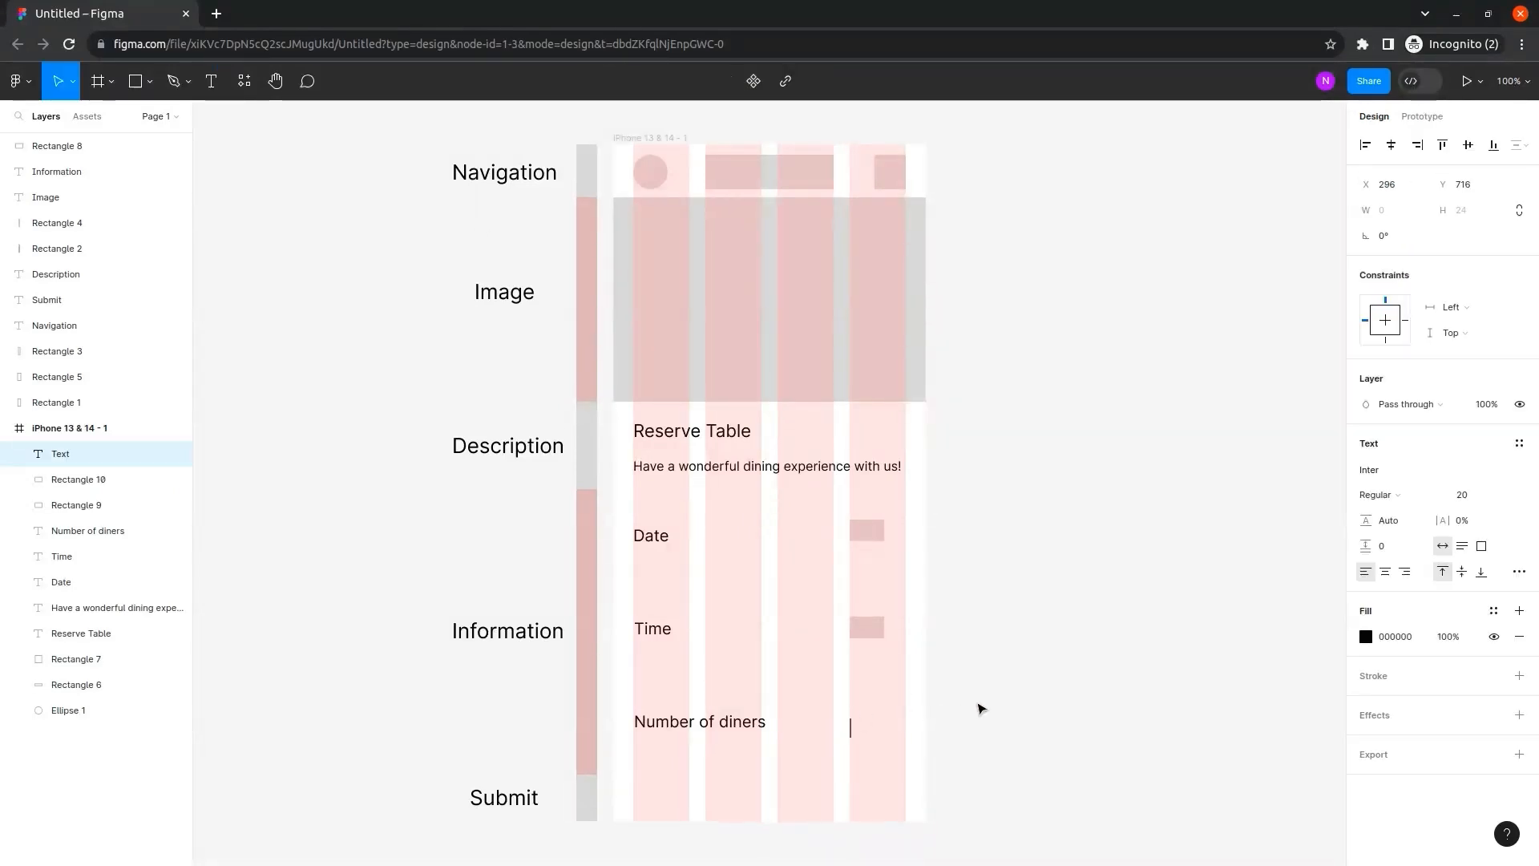
text(-- 1)
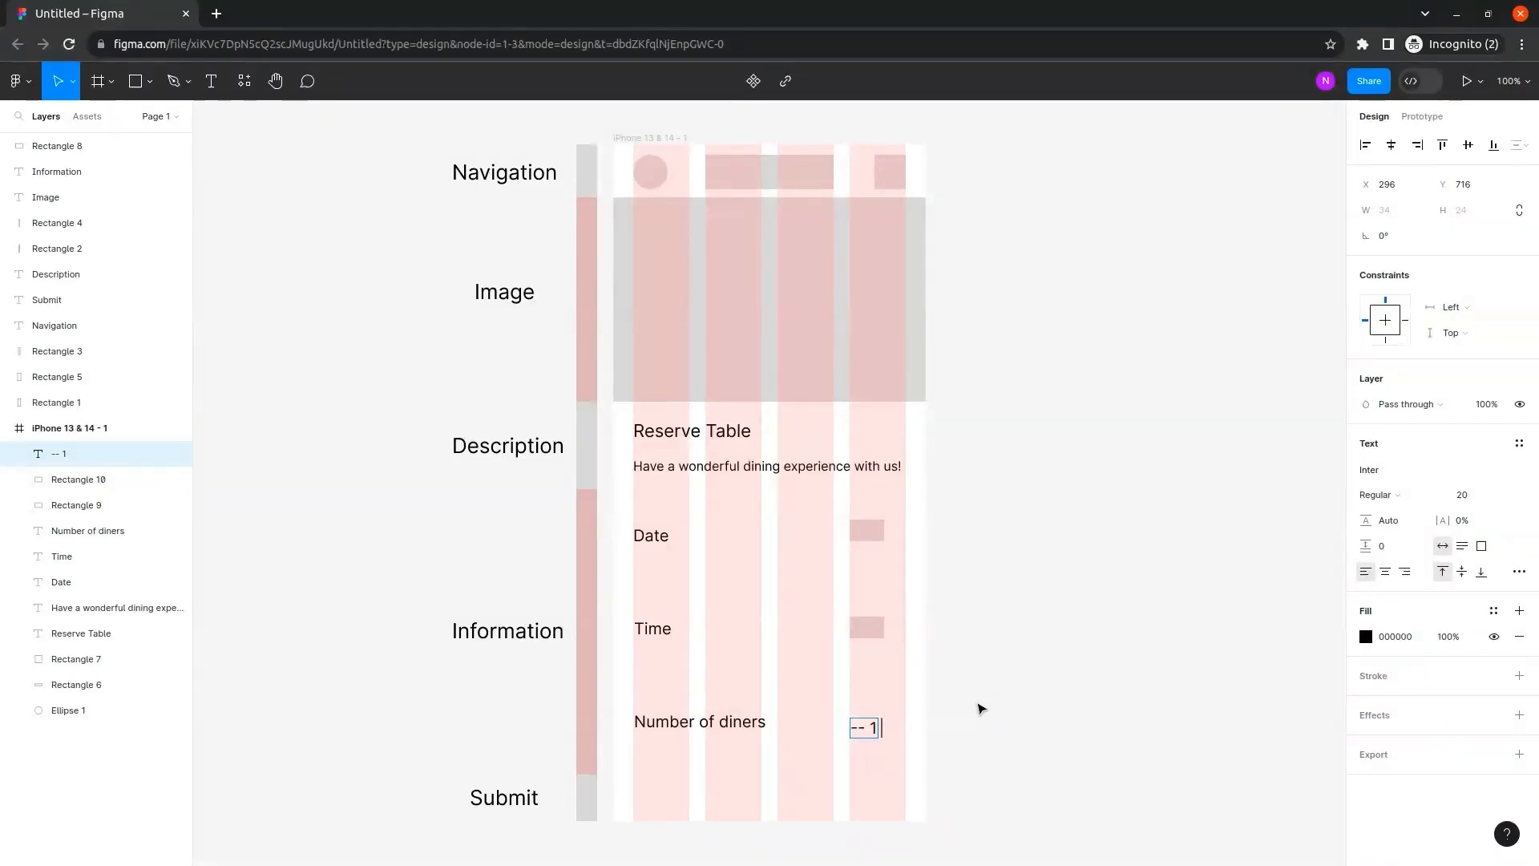
text( +)
key(Left)
key(Left)
key(Left)
key(Left)
key(Left)
key(Escape)
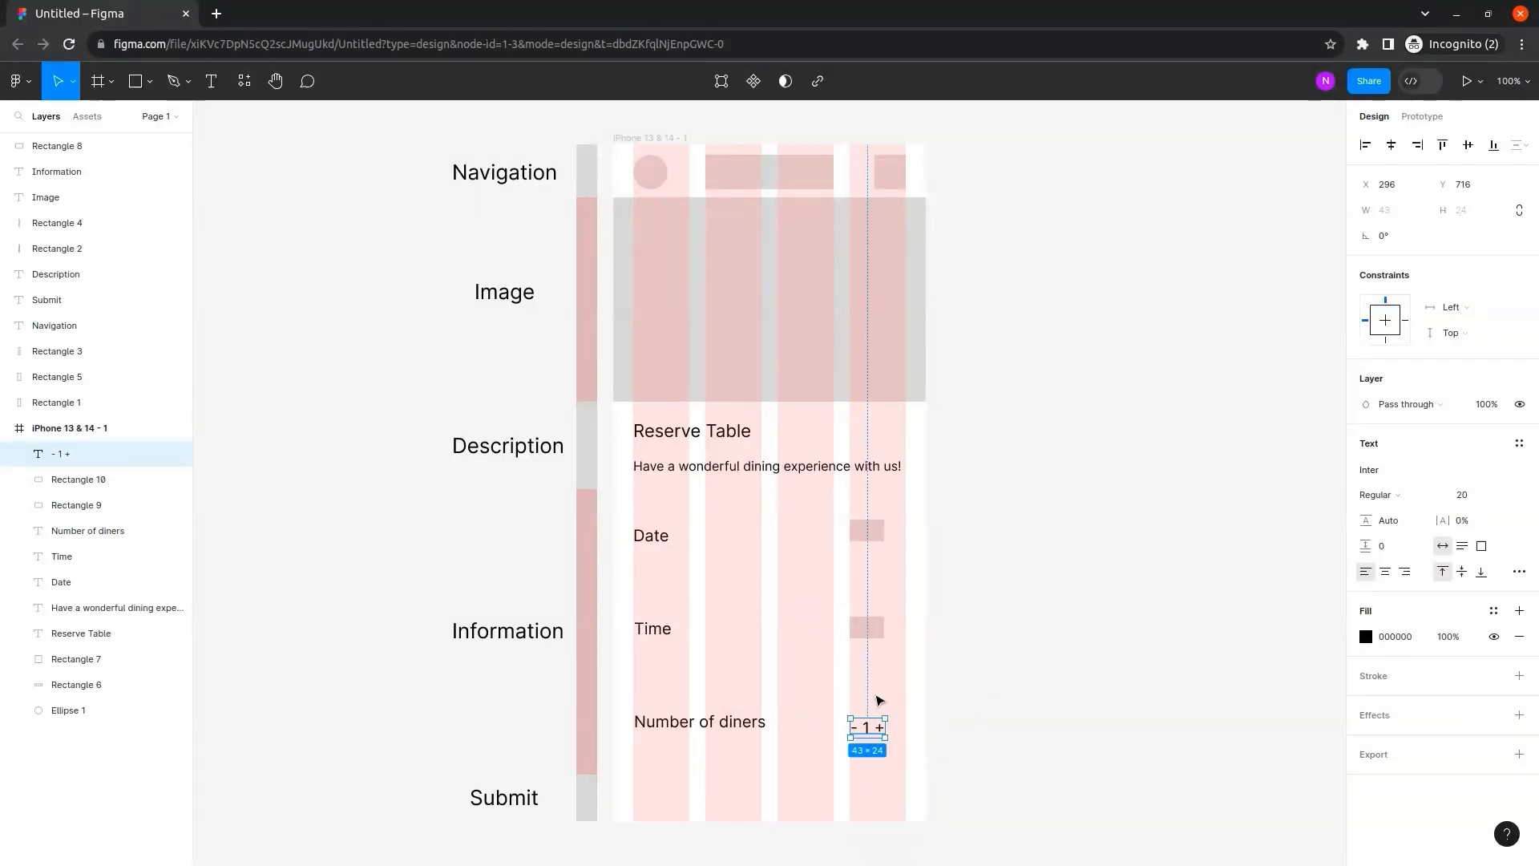
drag(880, 727, 875, 725)
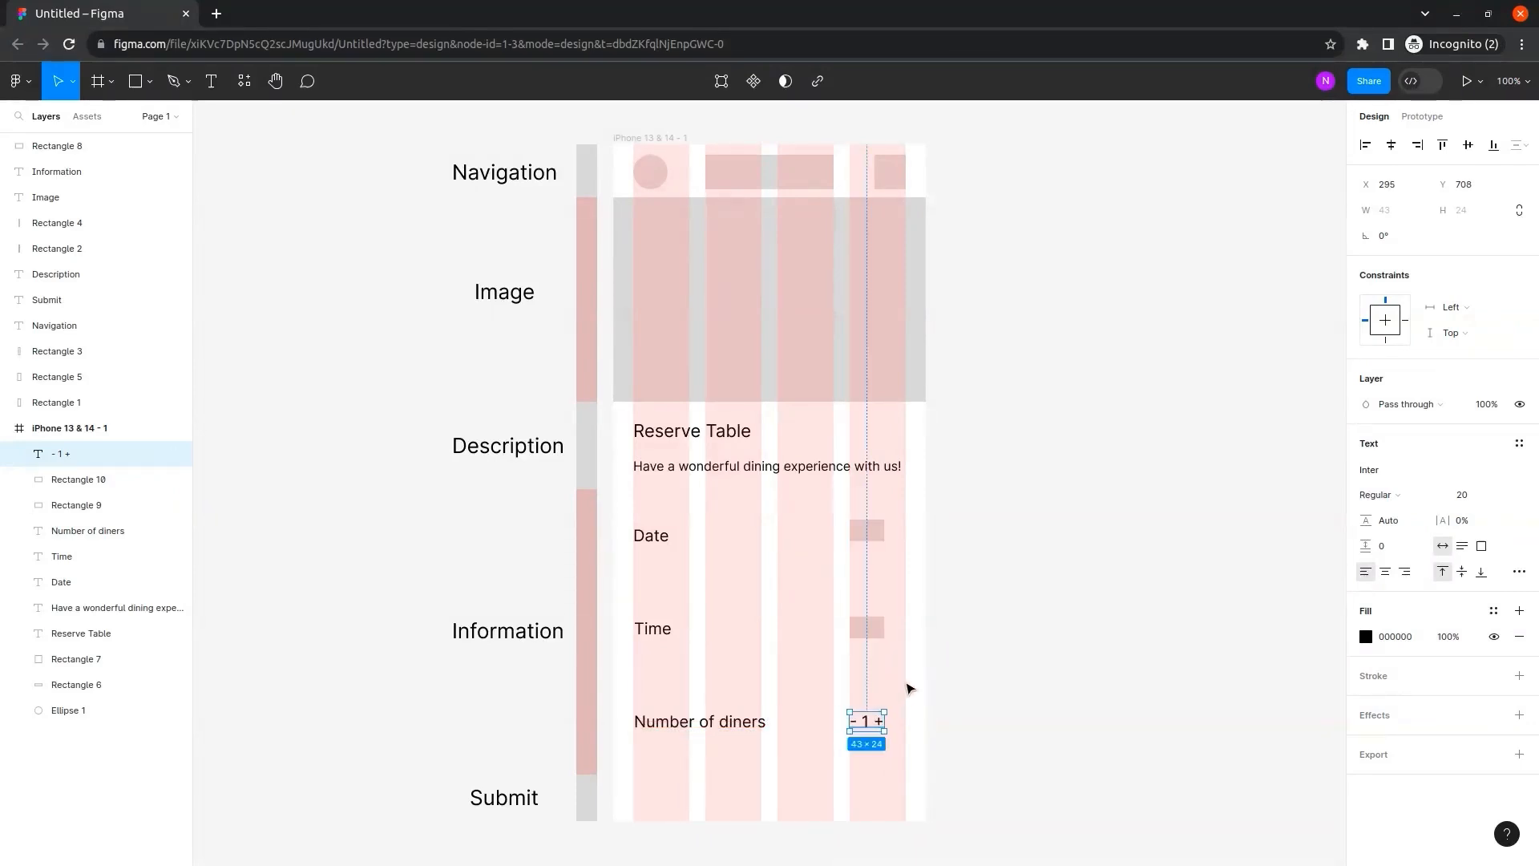
click(910, 689)
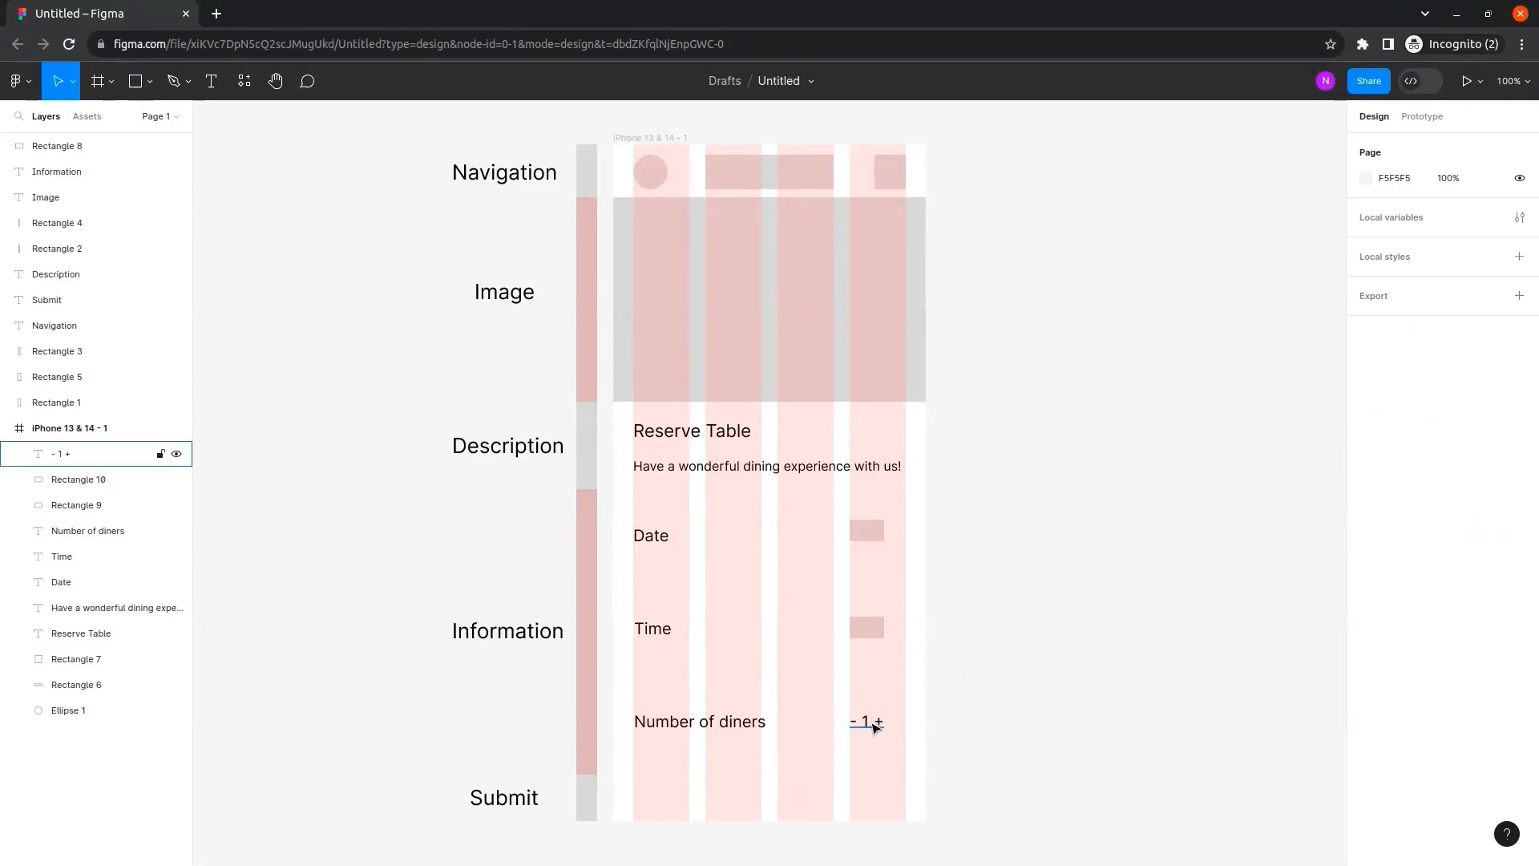
Shift the "- 1 +" text slightly up and to the right, and move the Time row's rectangle up to Y 585.
click(874, 724)
drag(874, 724, 876, 718)
drag(865, 629, 870, 631)
click(889, 681)
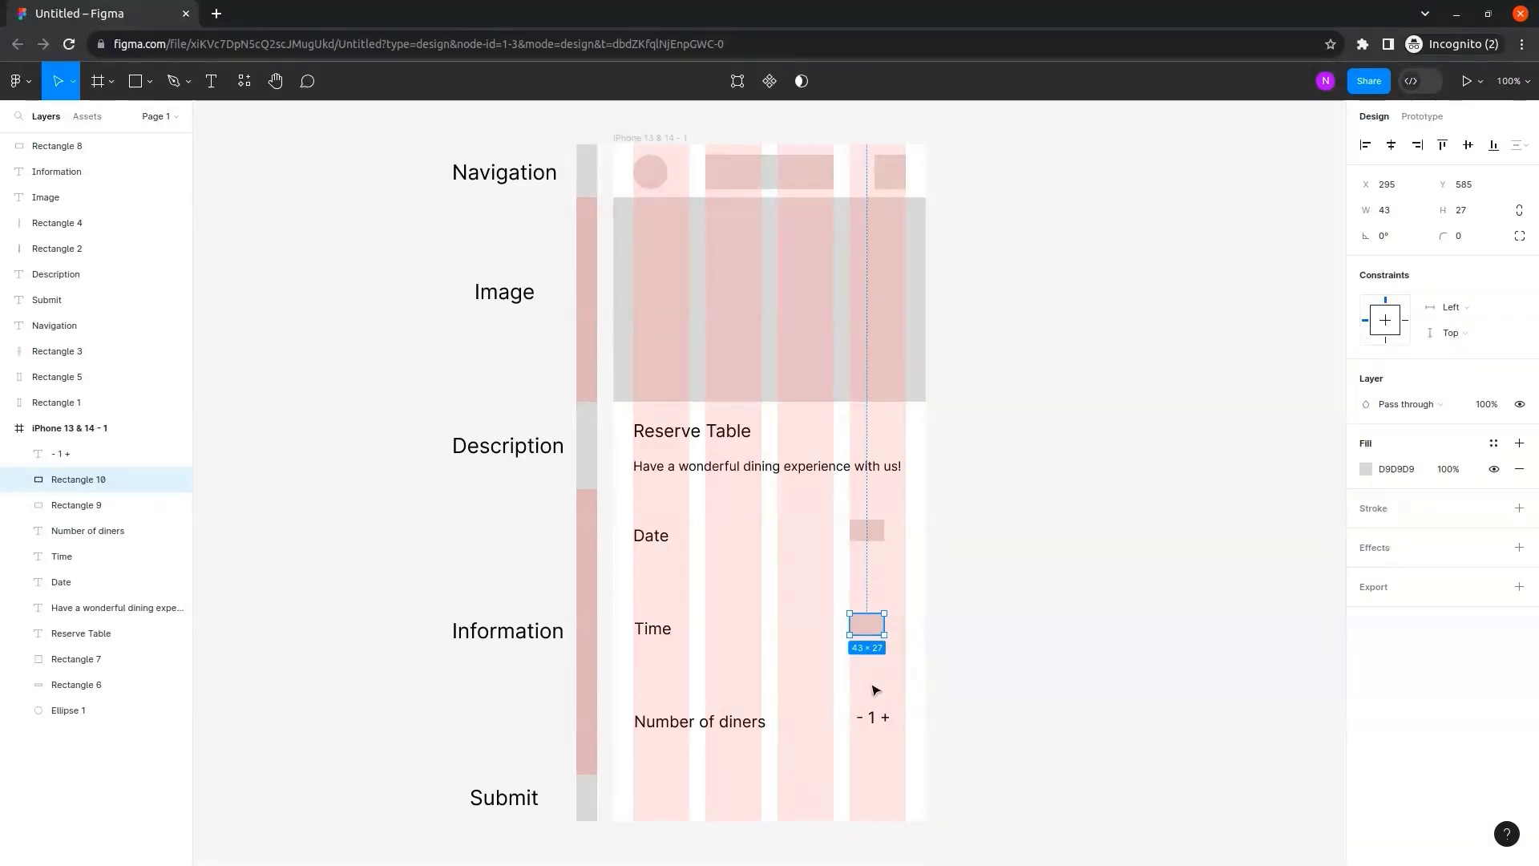
click(849, 670)
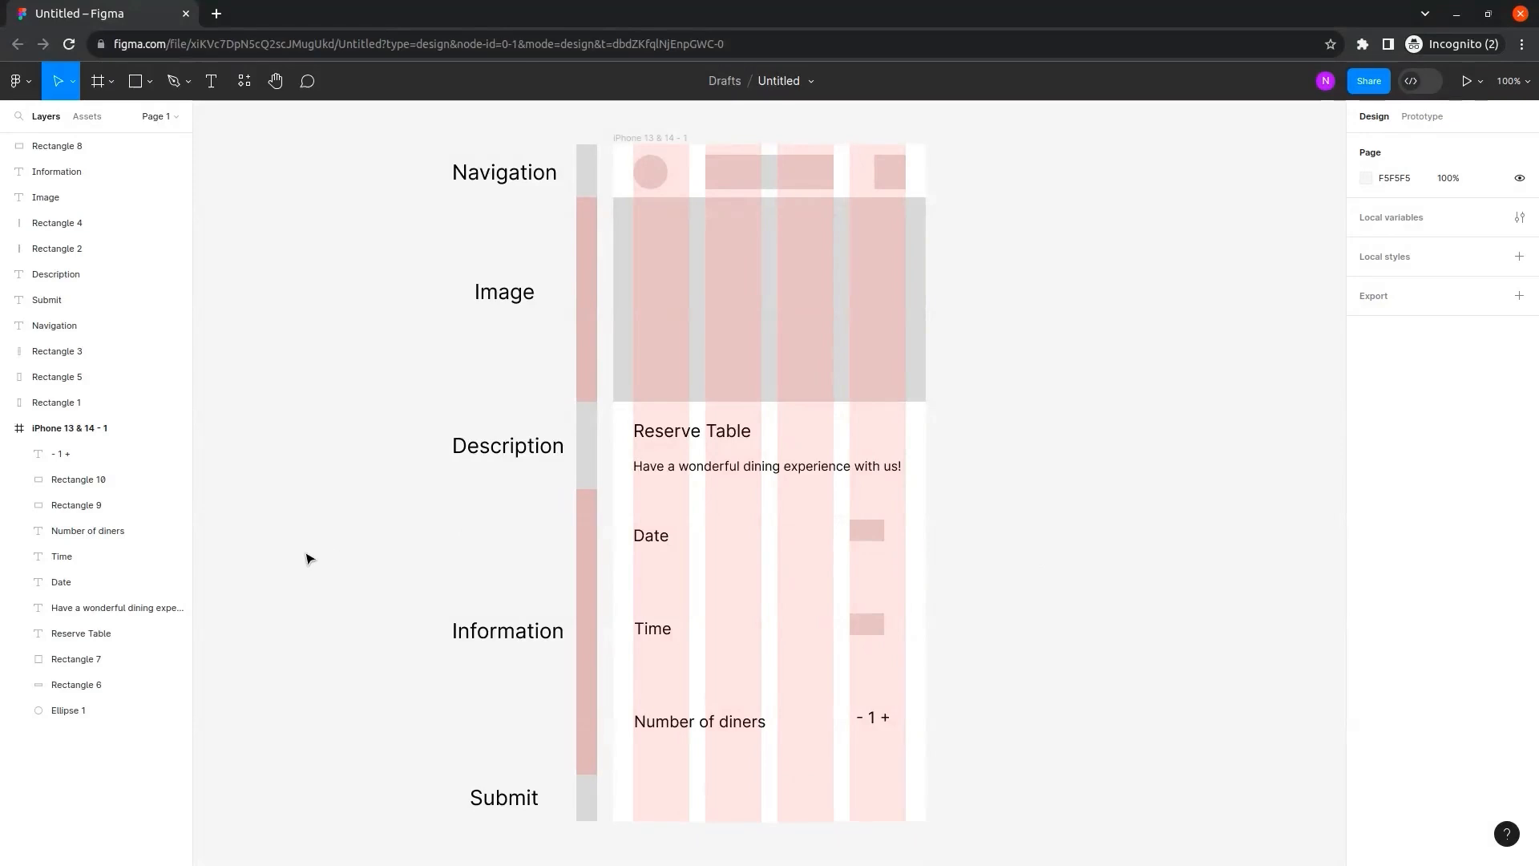
Draw a 390 × 58 rectangle across the full width of the phone frame in the submit section.
click(135, 81)
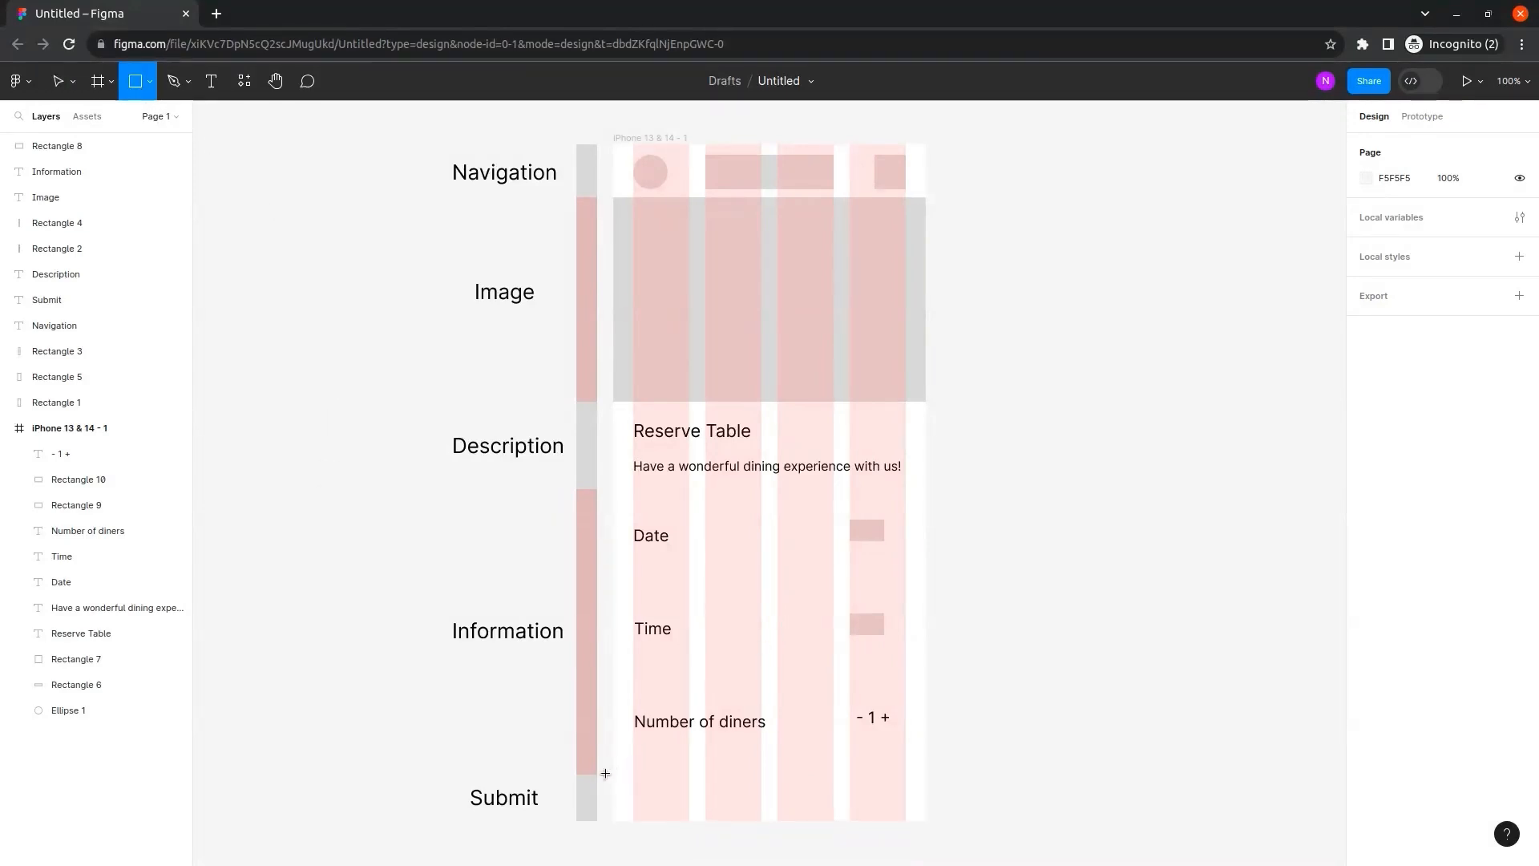
drag(555, 774, 925, 823)
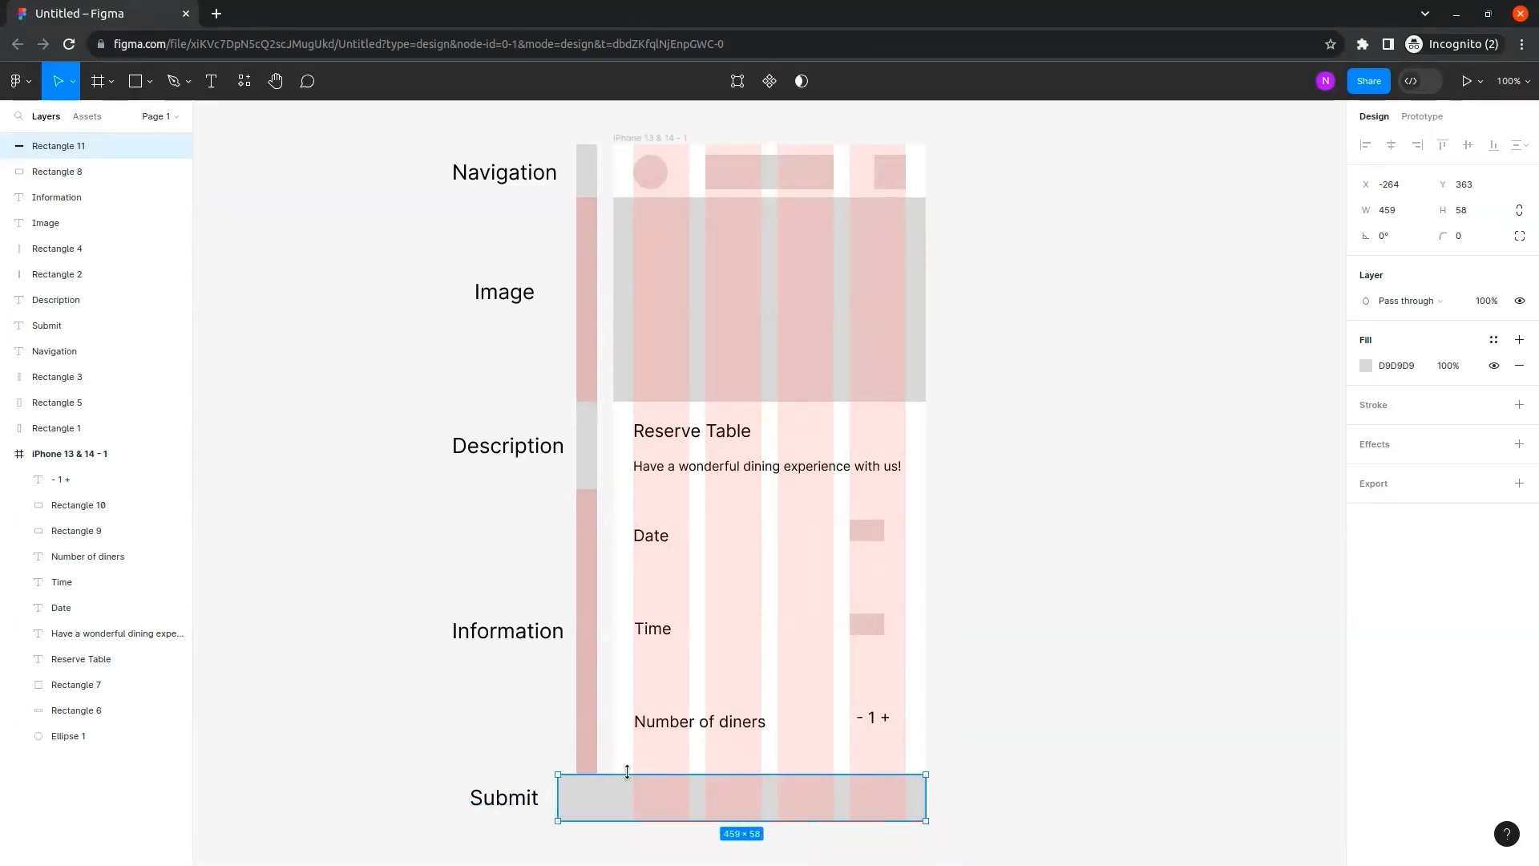
drag(556, 800, 592, 795)
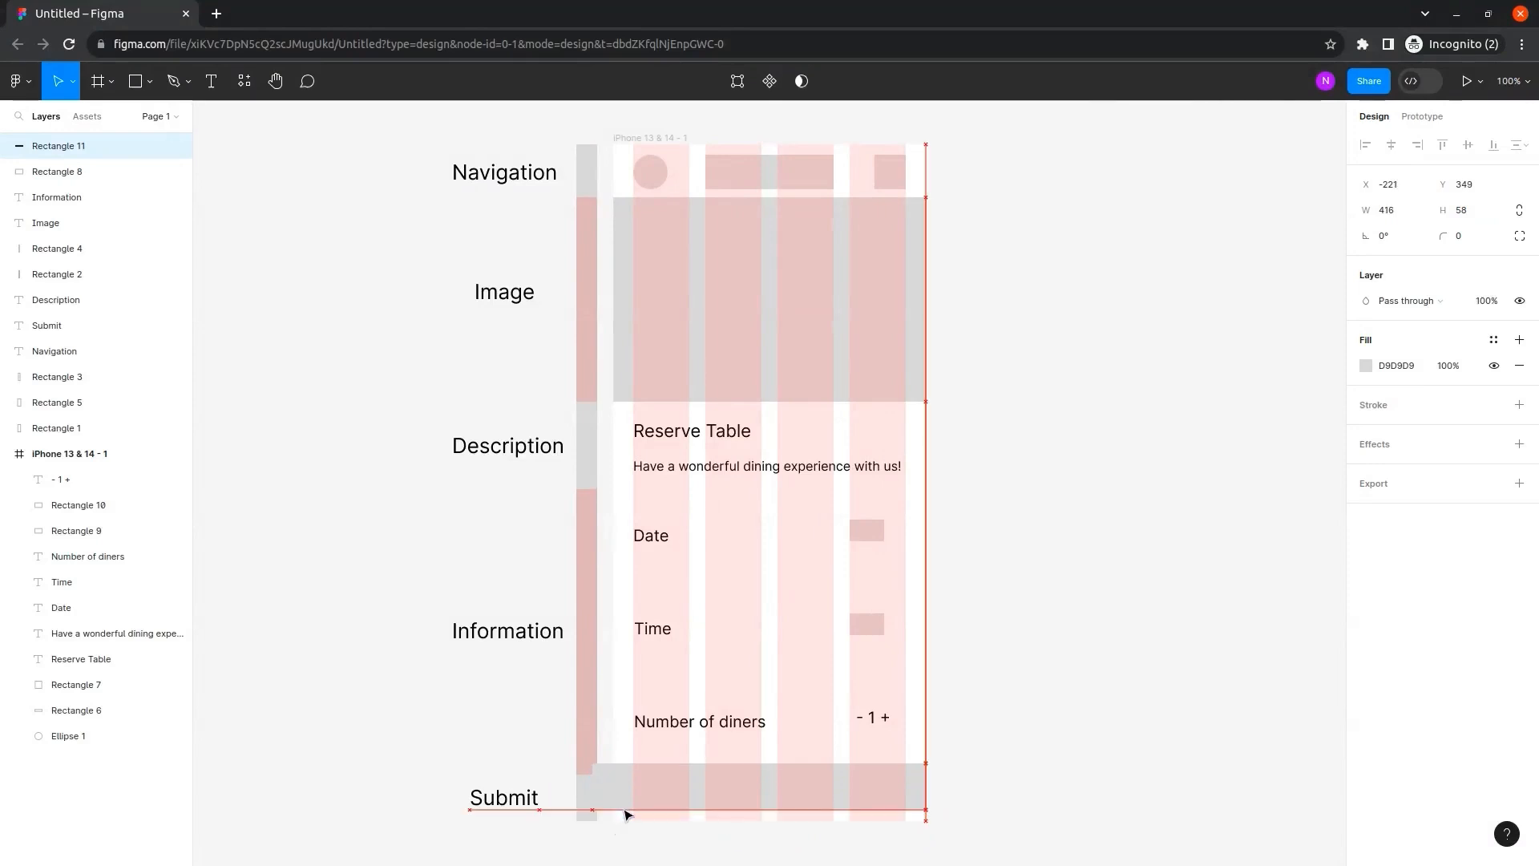
drag(590, 797, 611, 796)
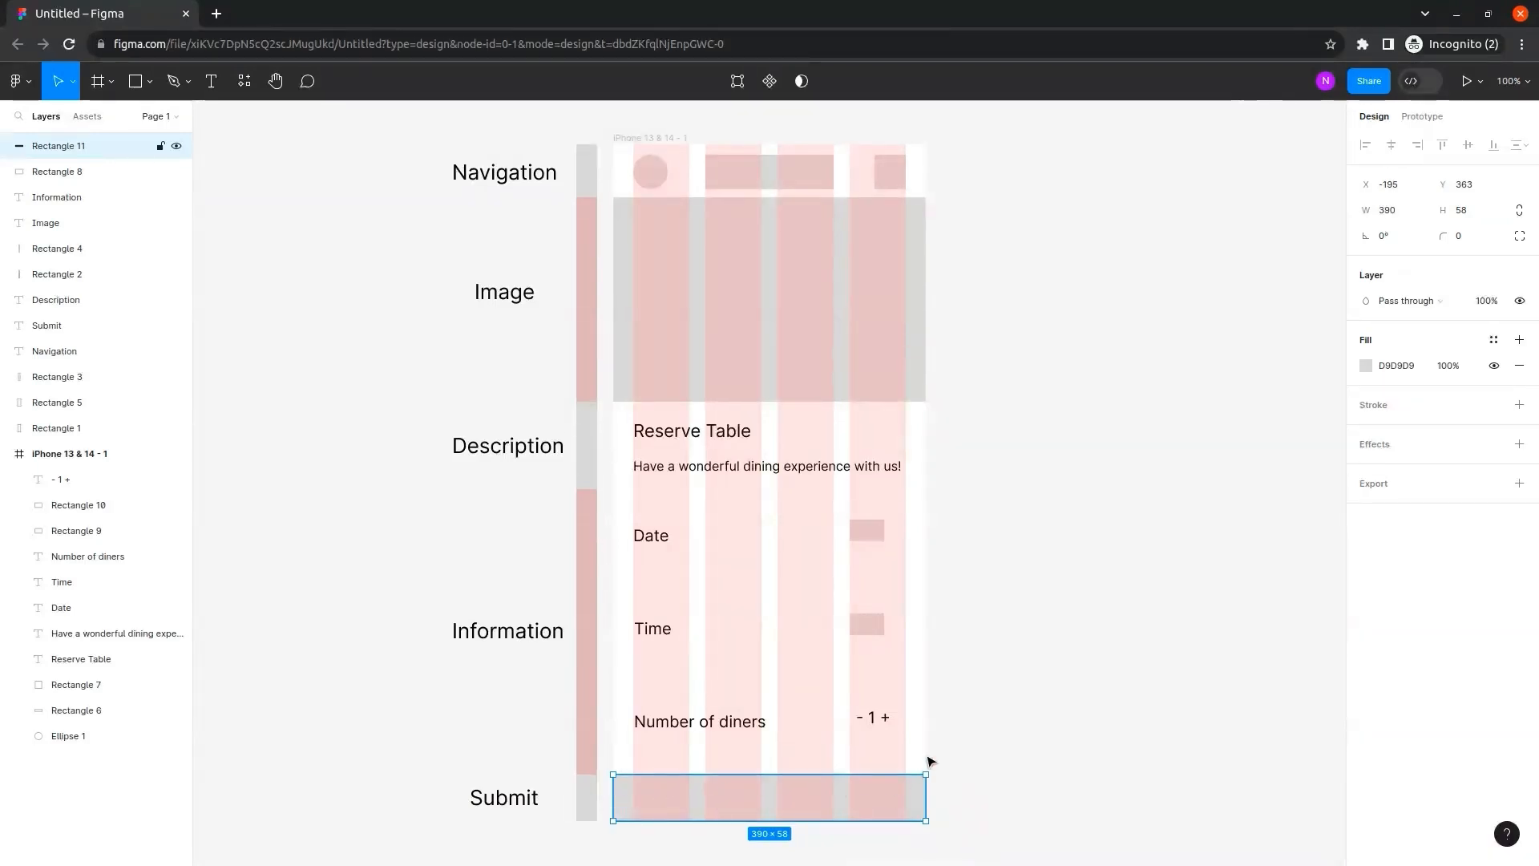
Change the submit bar's fill to the dark brown 675555.
click(1366, 365)
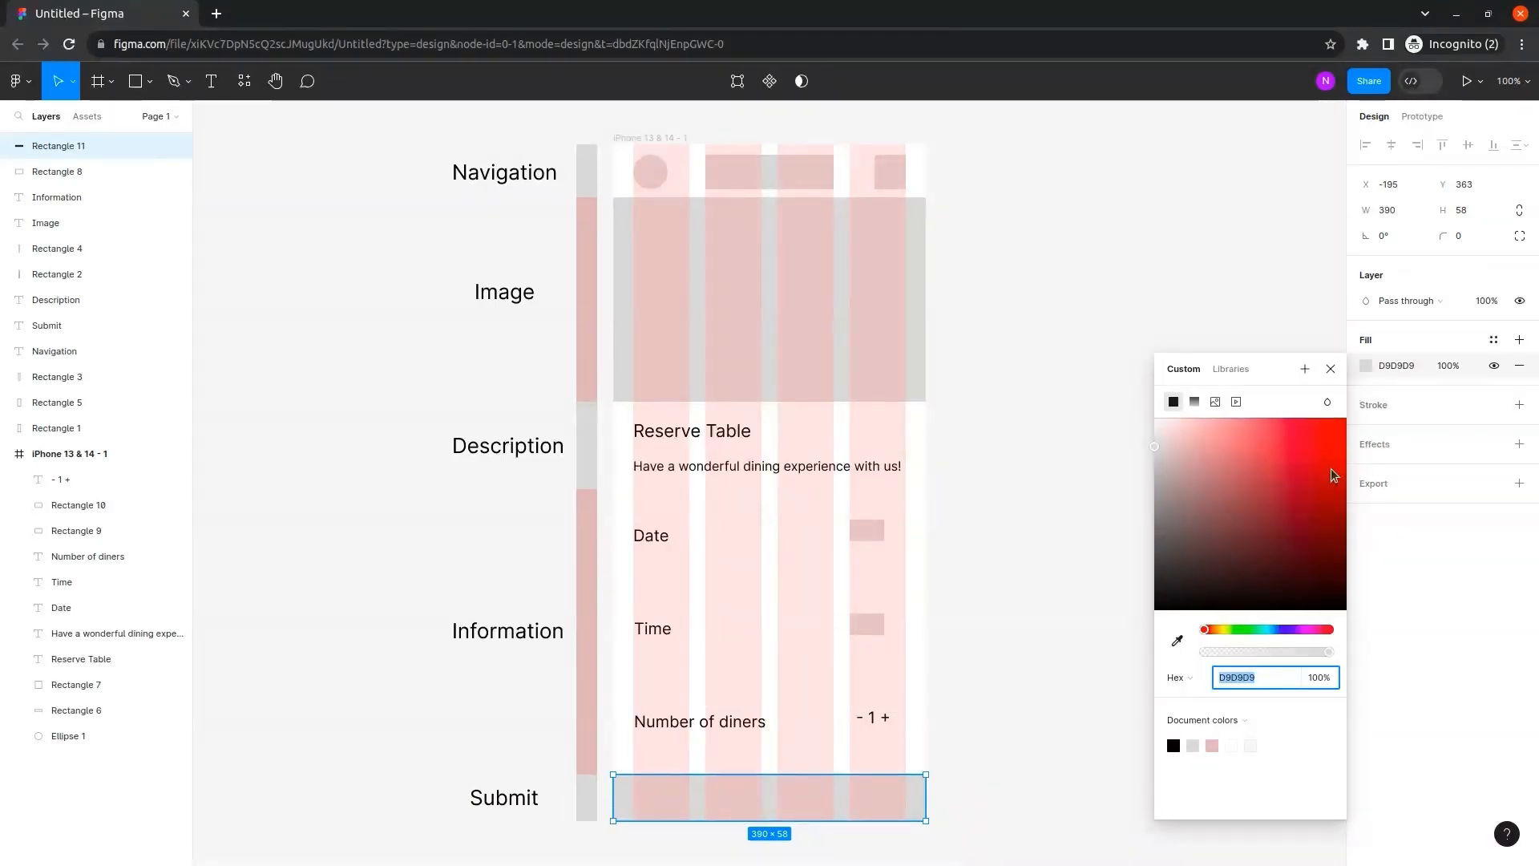
click(1214, 546)
drag(1215, 551, 1187, 536)
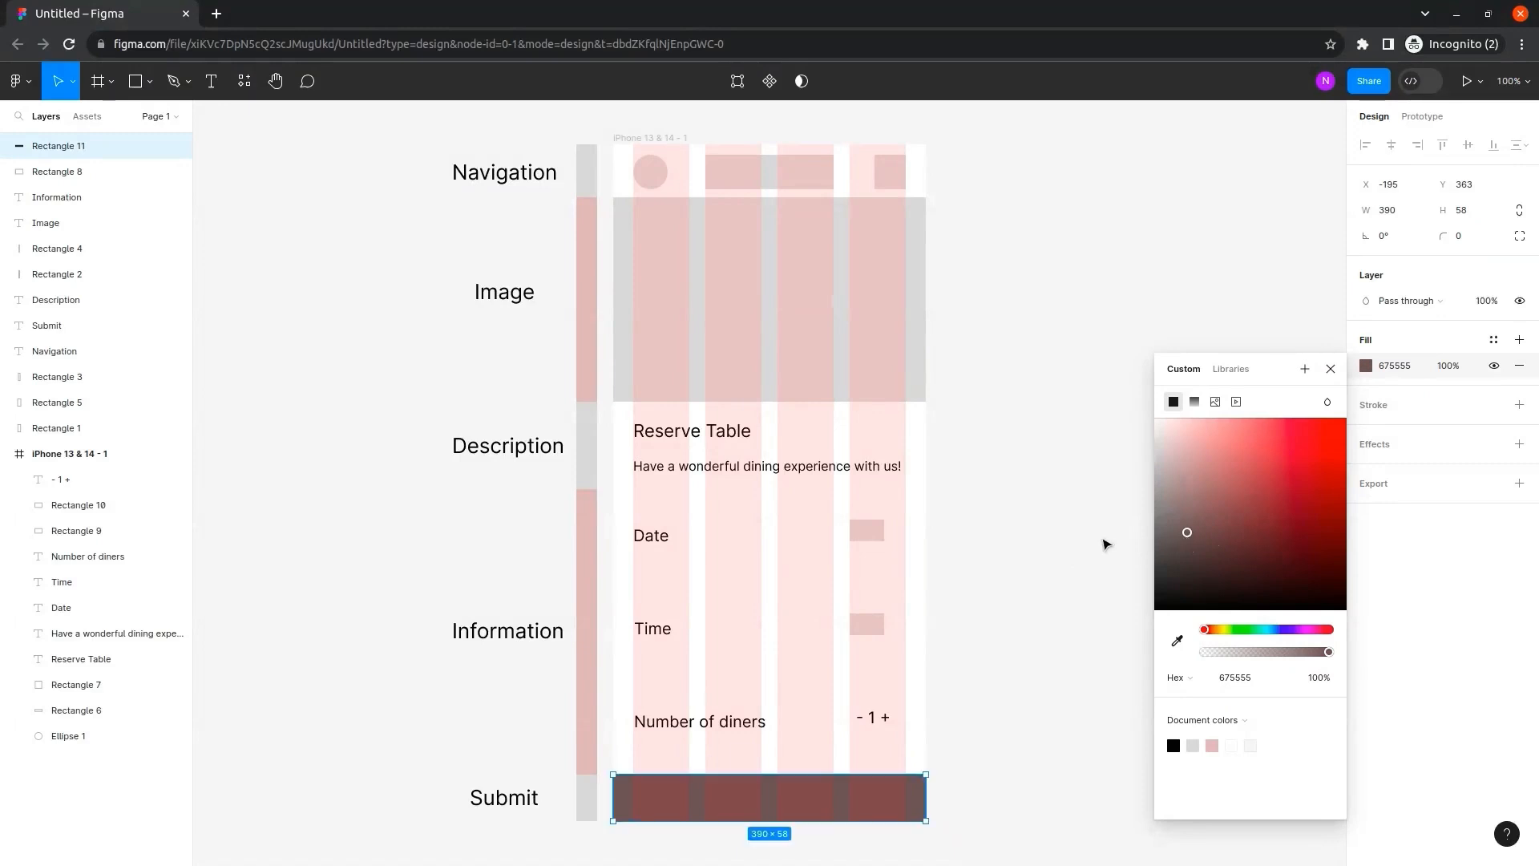
click(1106, 545)
Add a "Reserve" text at font size 20 over the submit bar at X 112, Y 812, with white FFFFFF fill.
click(211, 97)
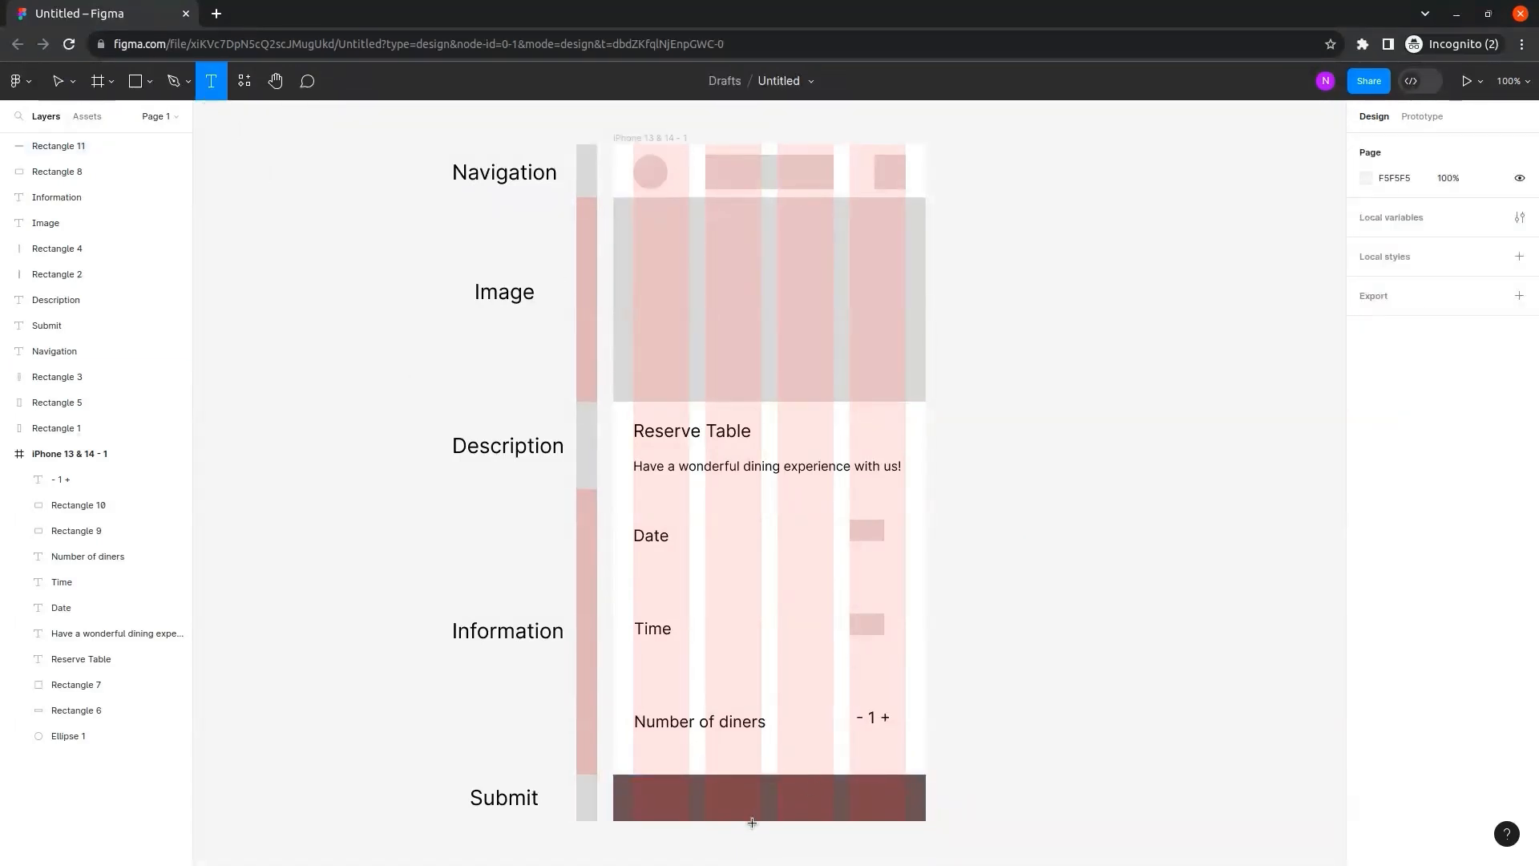
click(703, 795)
text(R)
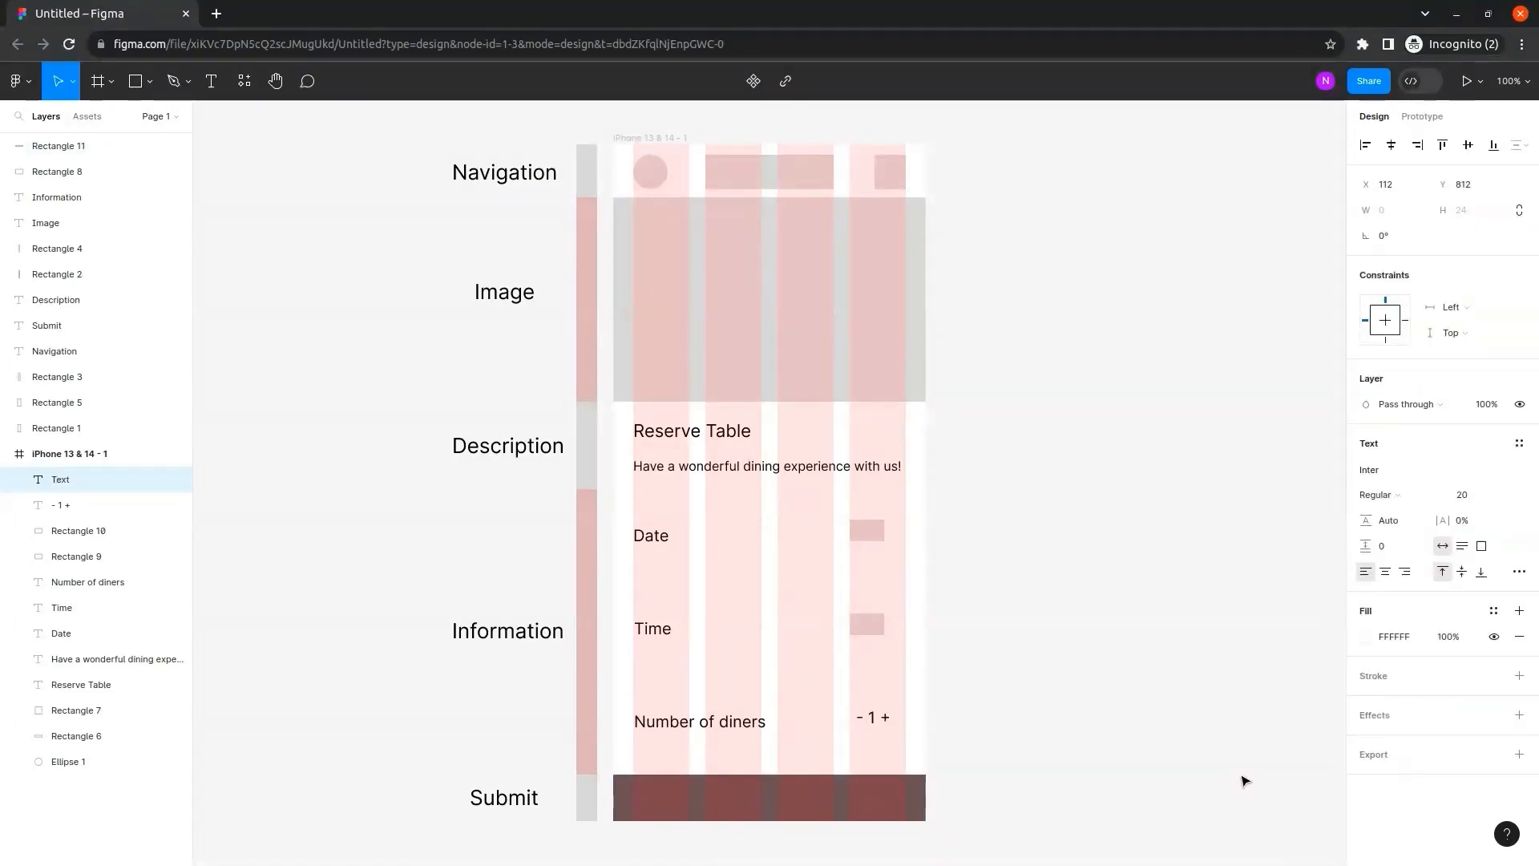
text(eserve)
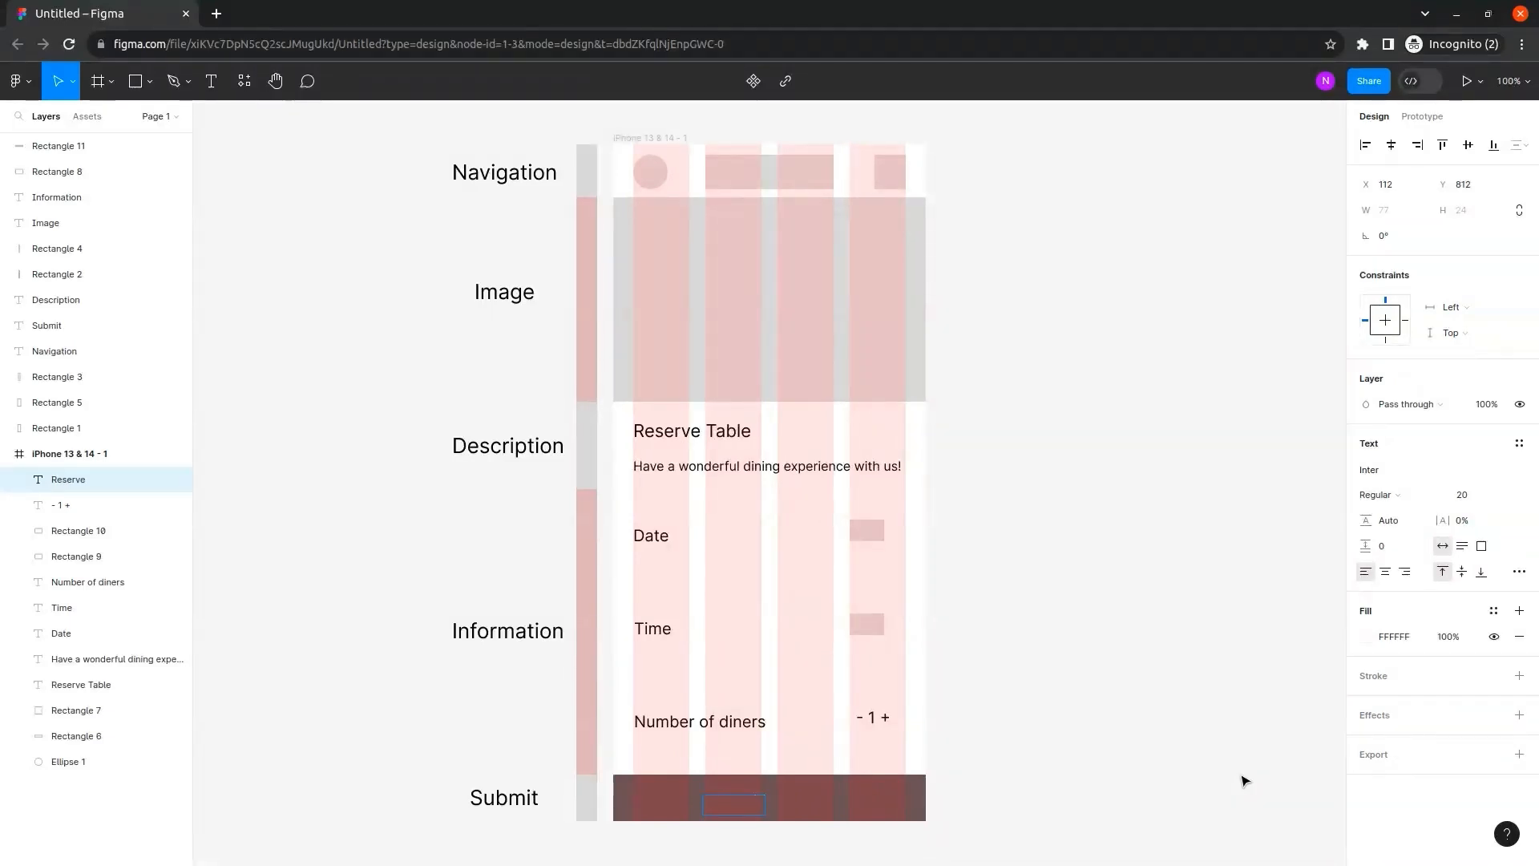
click(1367, 636)
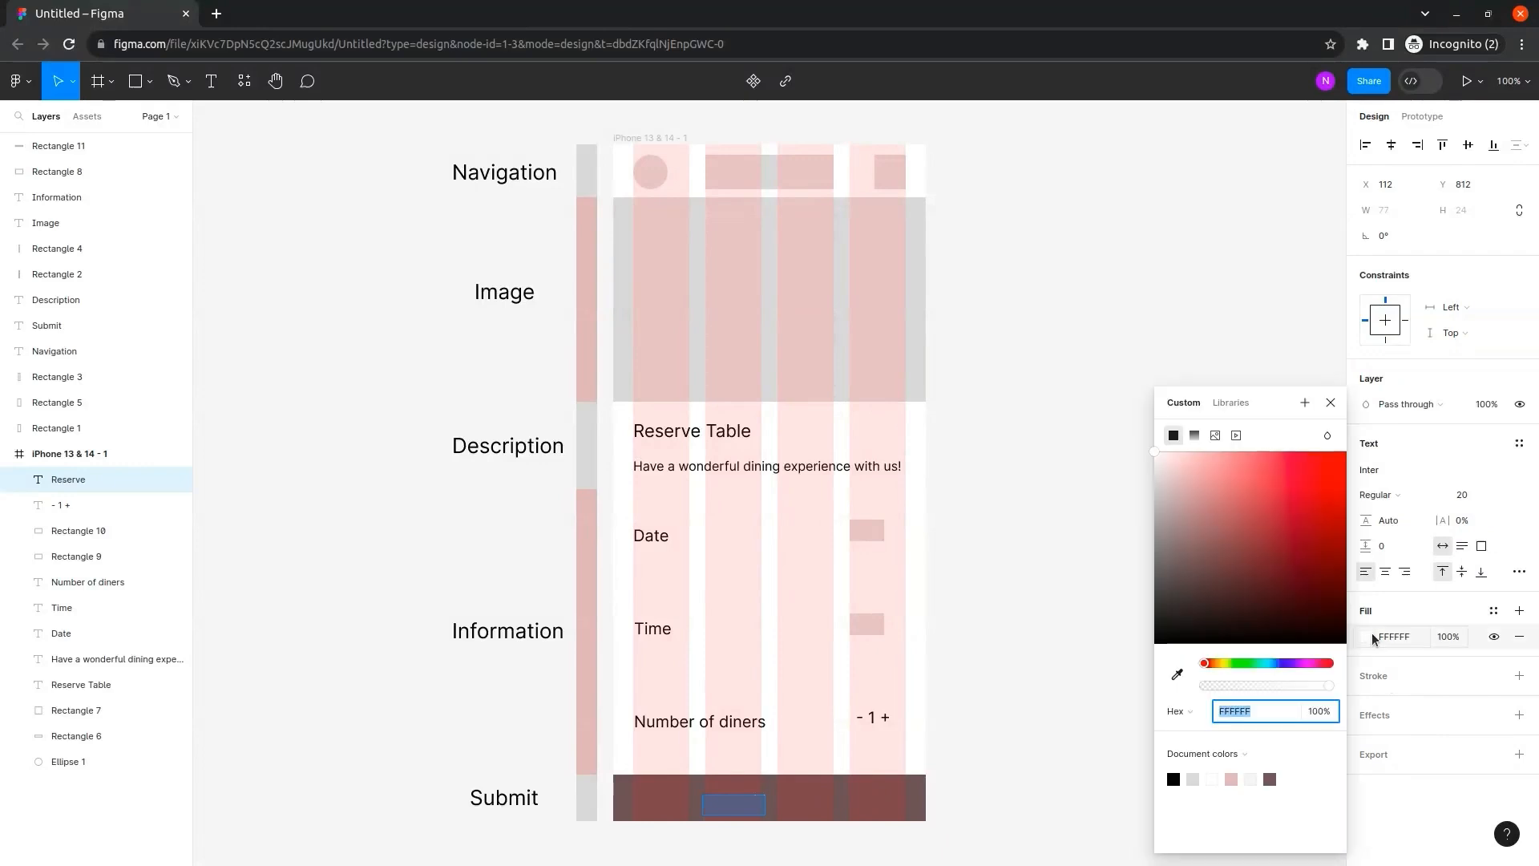
drag(1275, 571, 1112, 418)
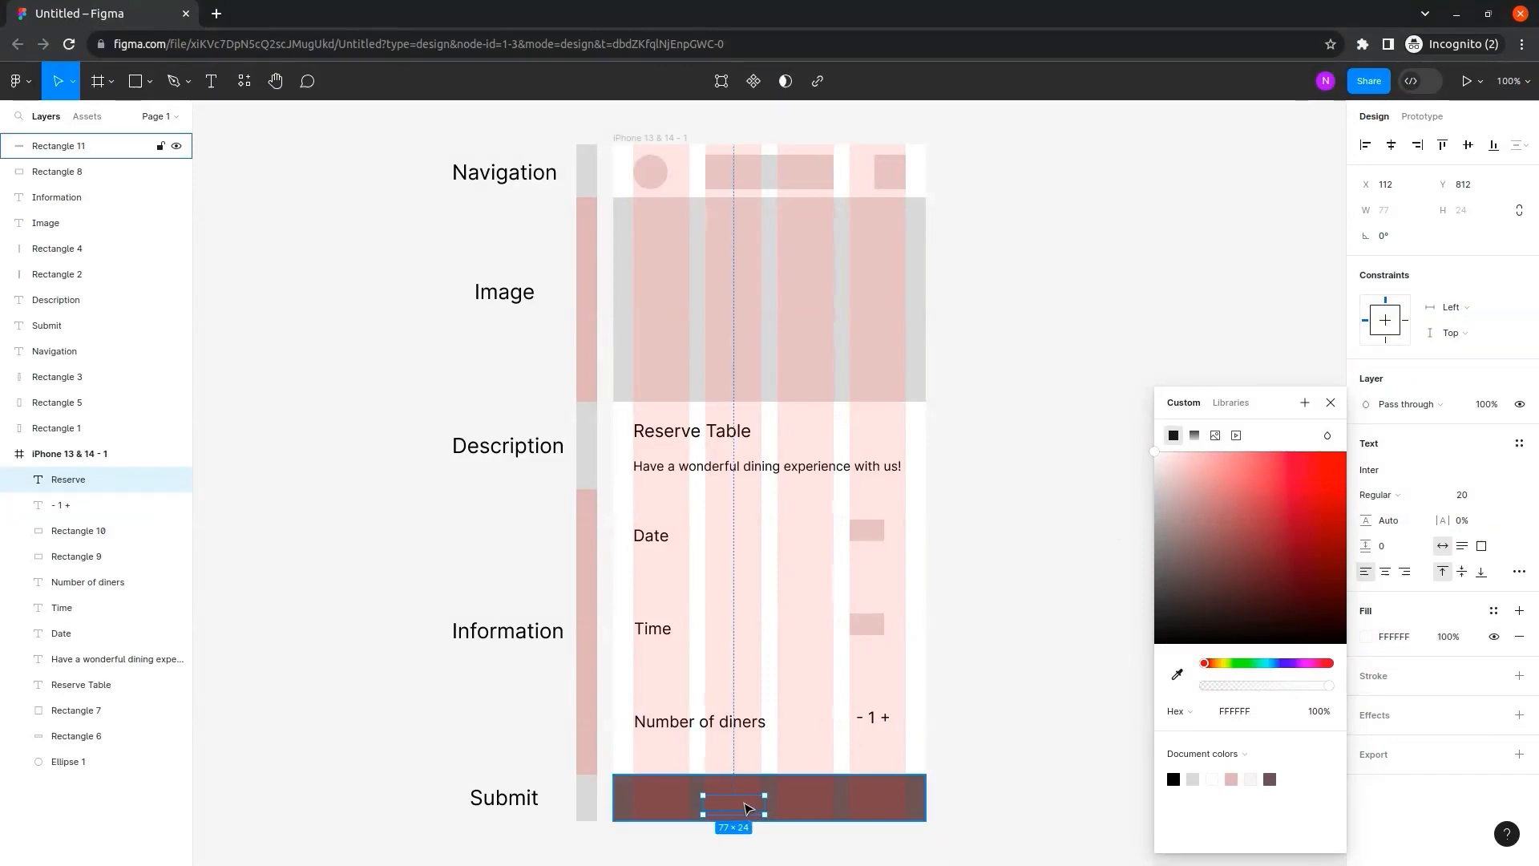
Move the submit bar's layer into the iPhone frame directly beneath the "Reserve" text layer and leave its vector editing.
click(744, 807)
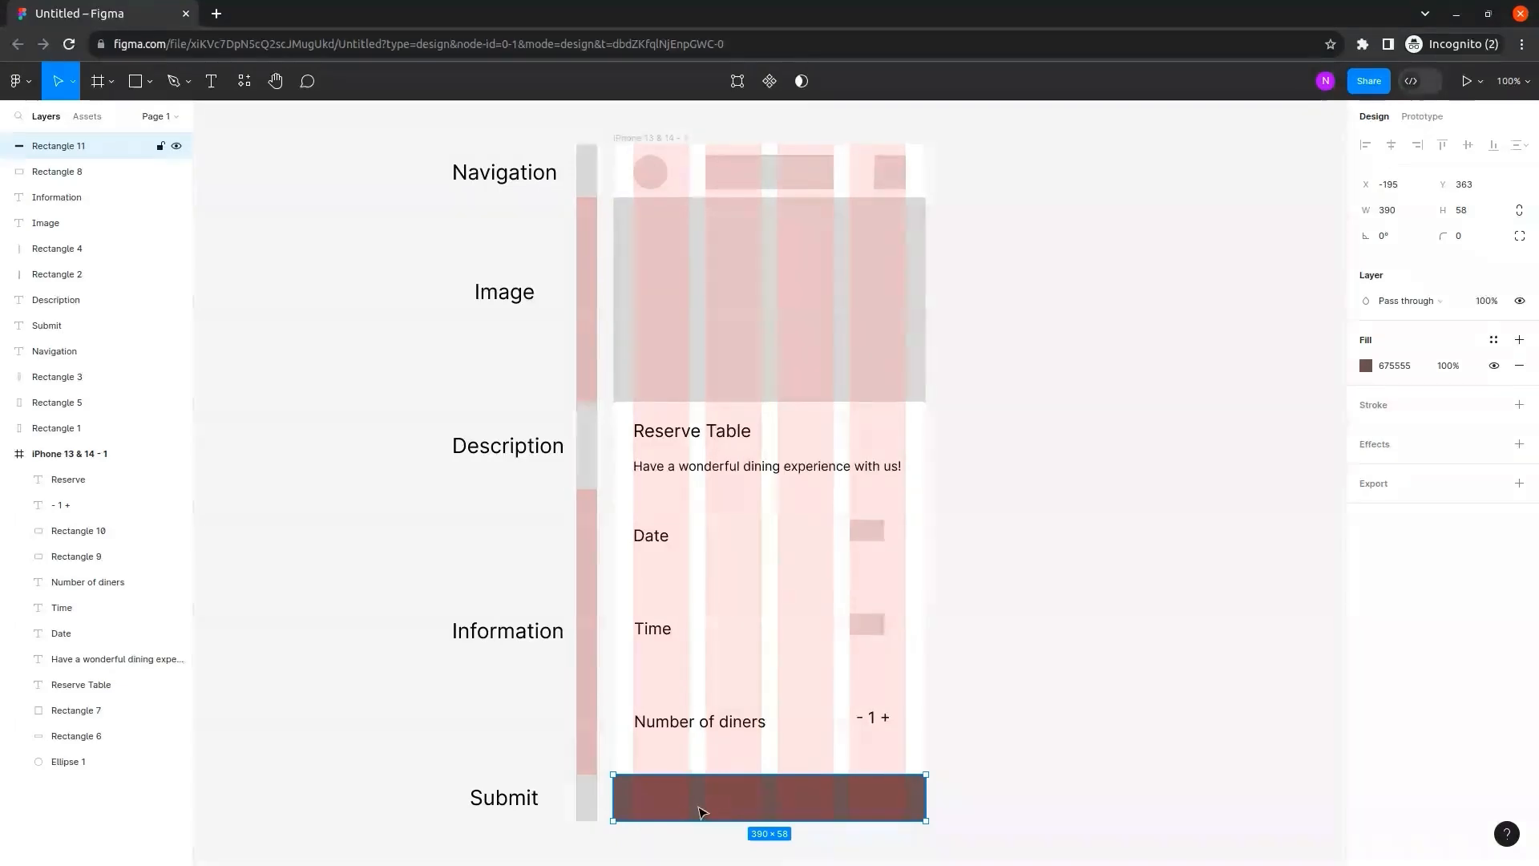
double_click(718, 804)
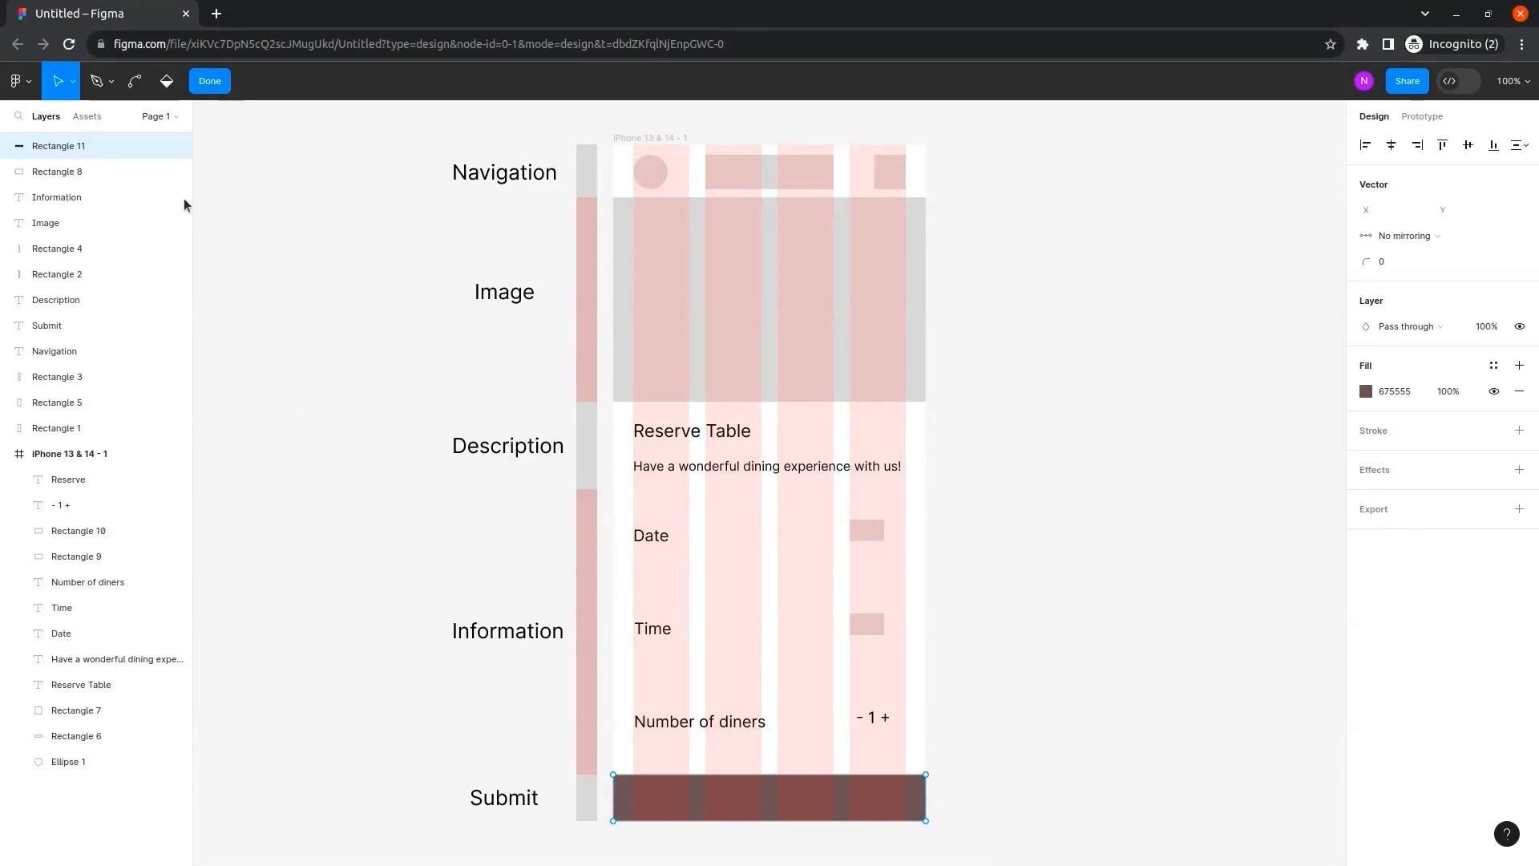
drag(98, 147, 108, 487)
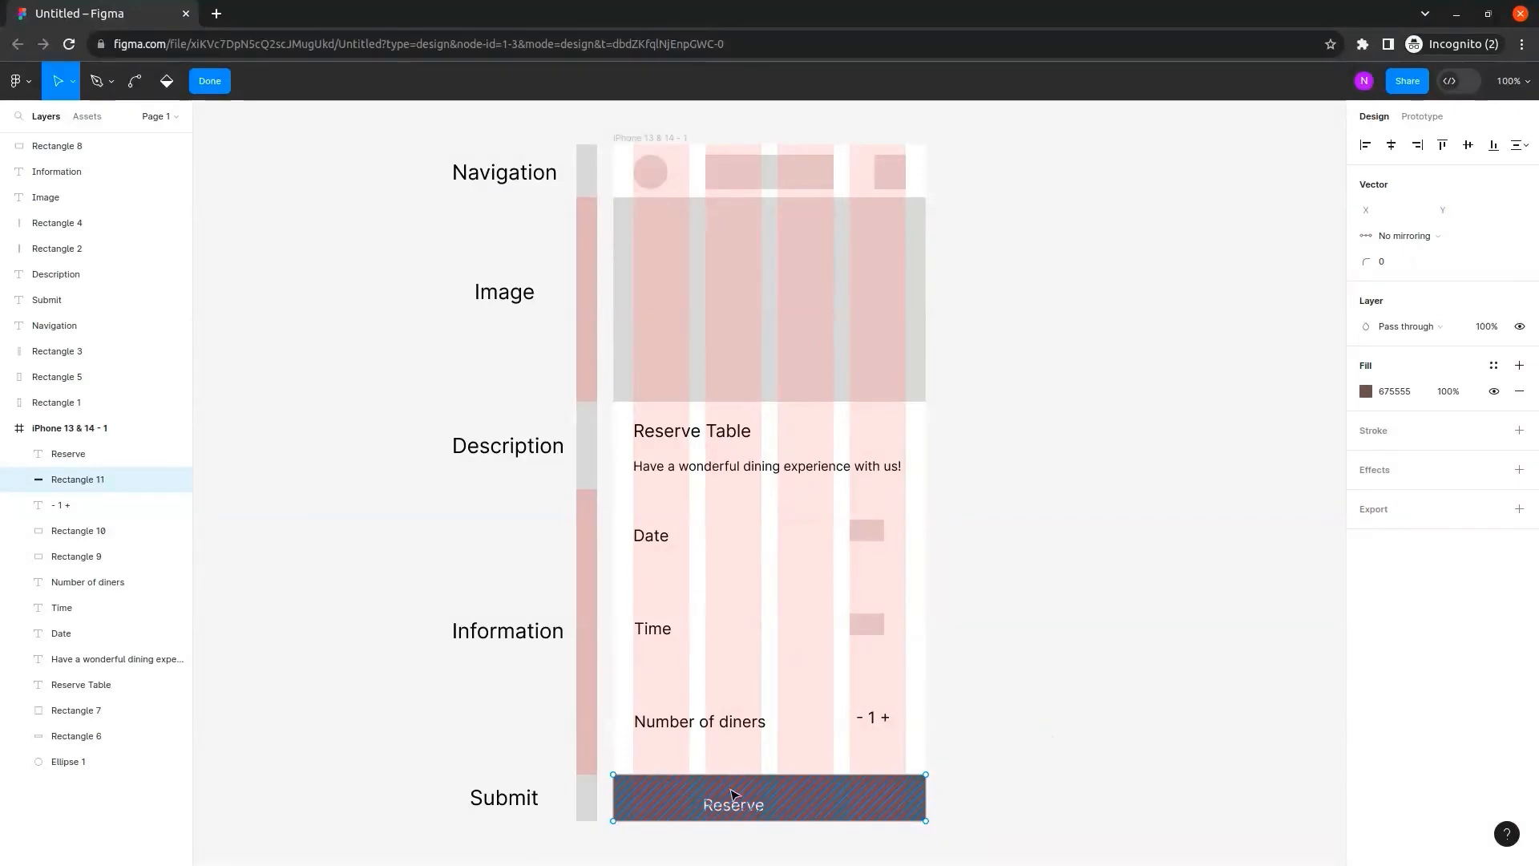
key(Escape)
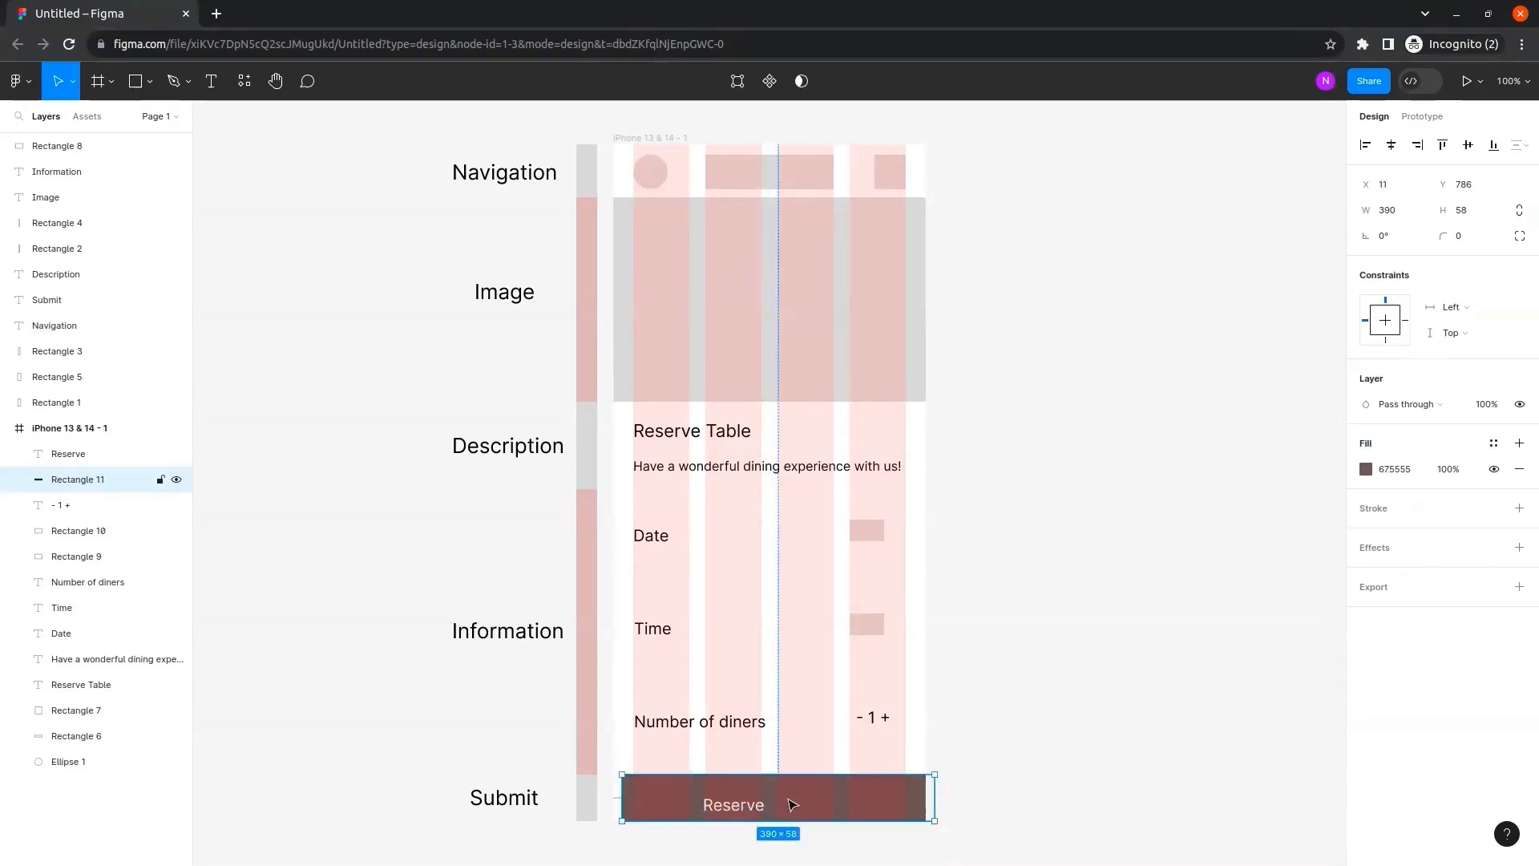
Enlarge the "Reserve" text to font size 24 and centre it on the submit bar at X 145, Y 800.
click(731, 809)
drag(743, 808, 764, 799)
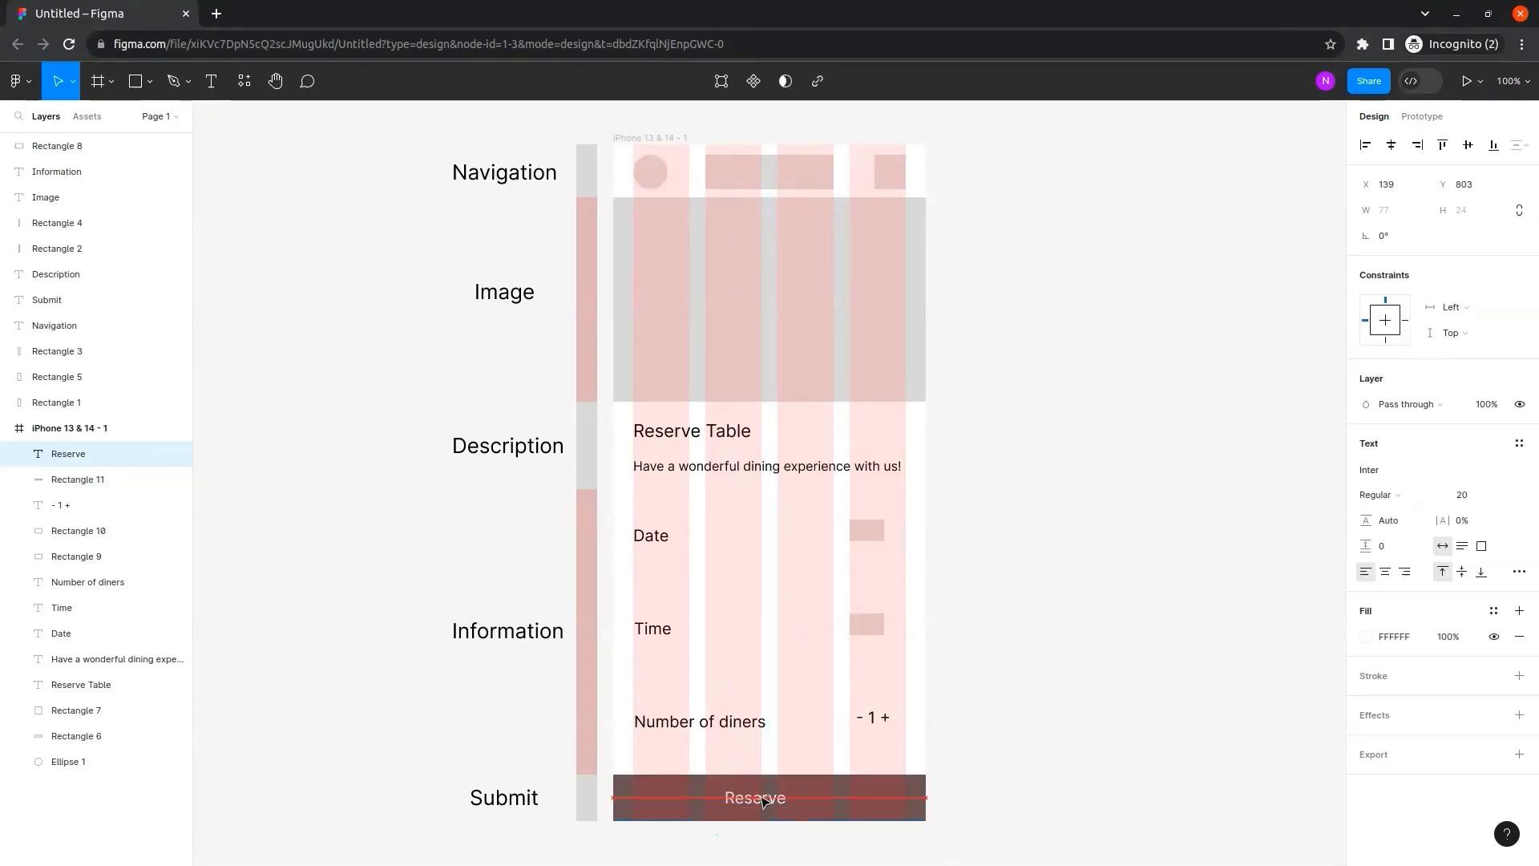
click(1494, 499)
click(1497, 513)
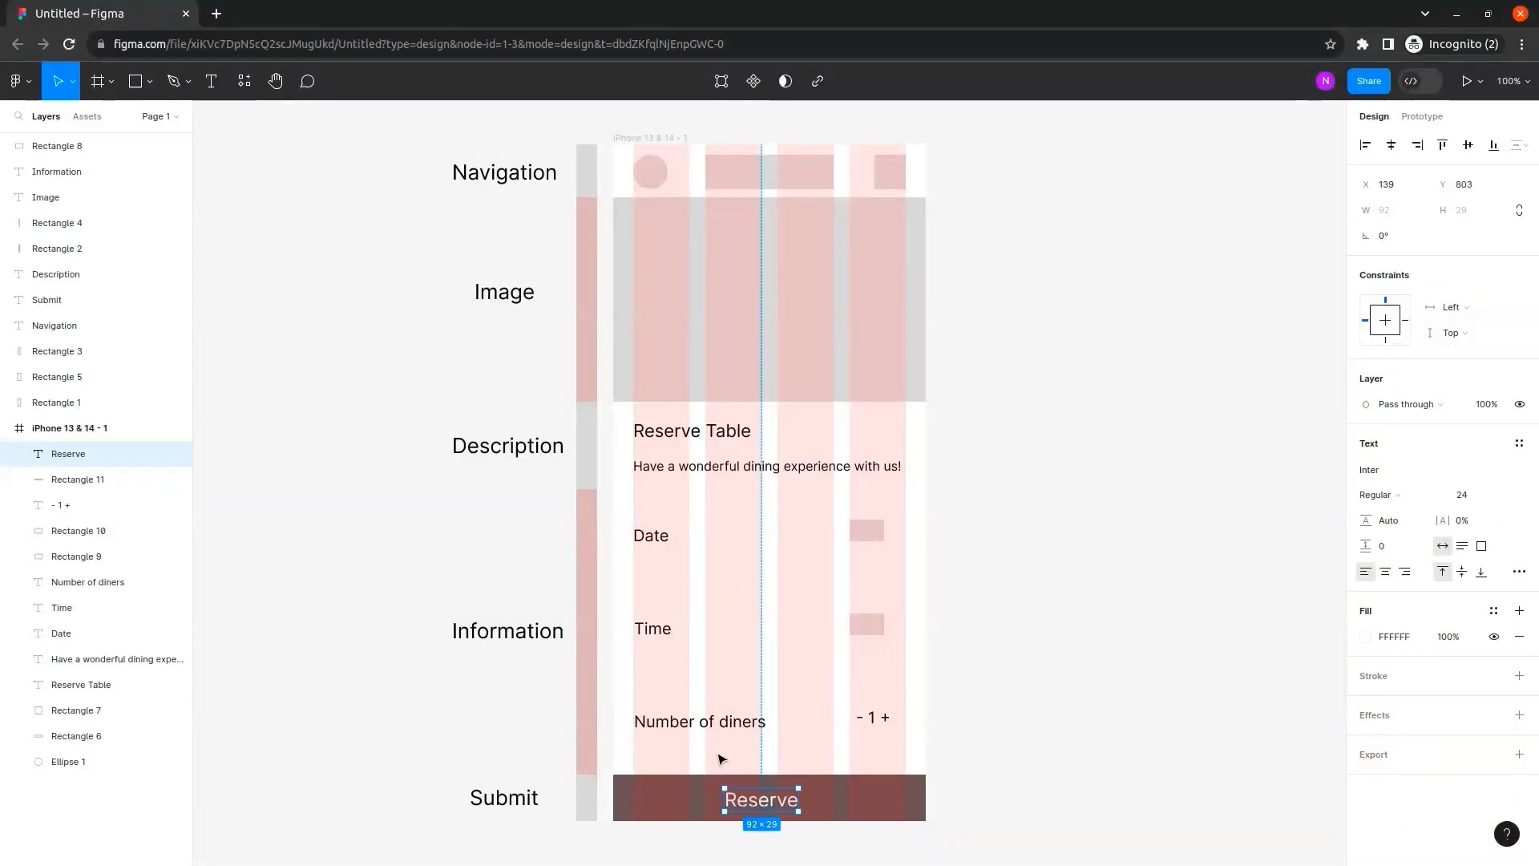
drag(780, 803, 785, 800)
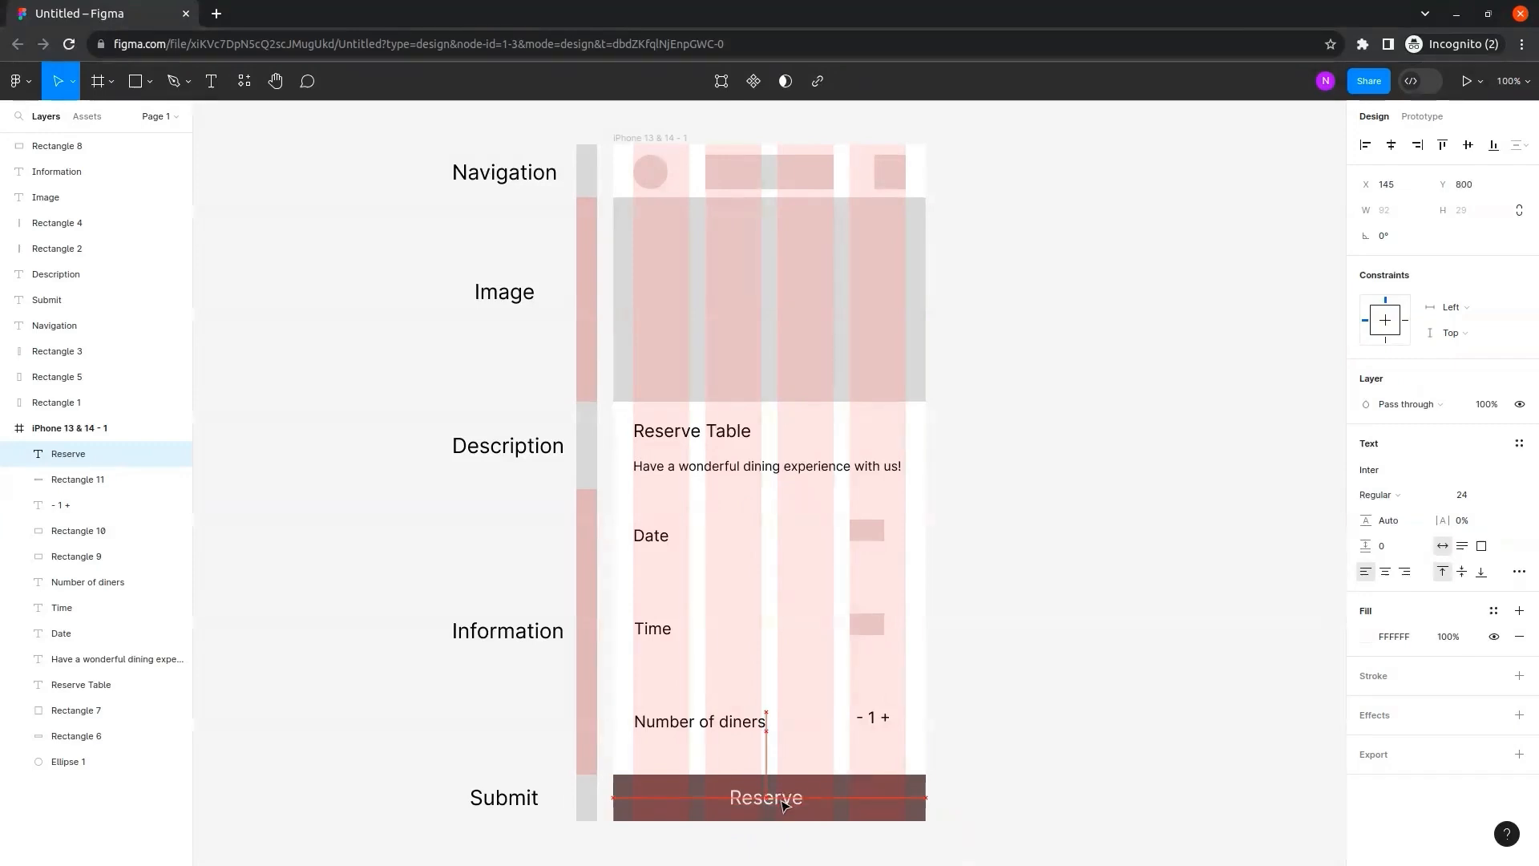
click(1121, 750)
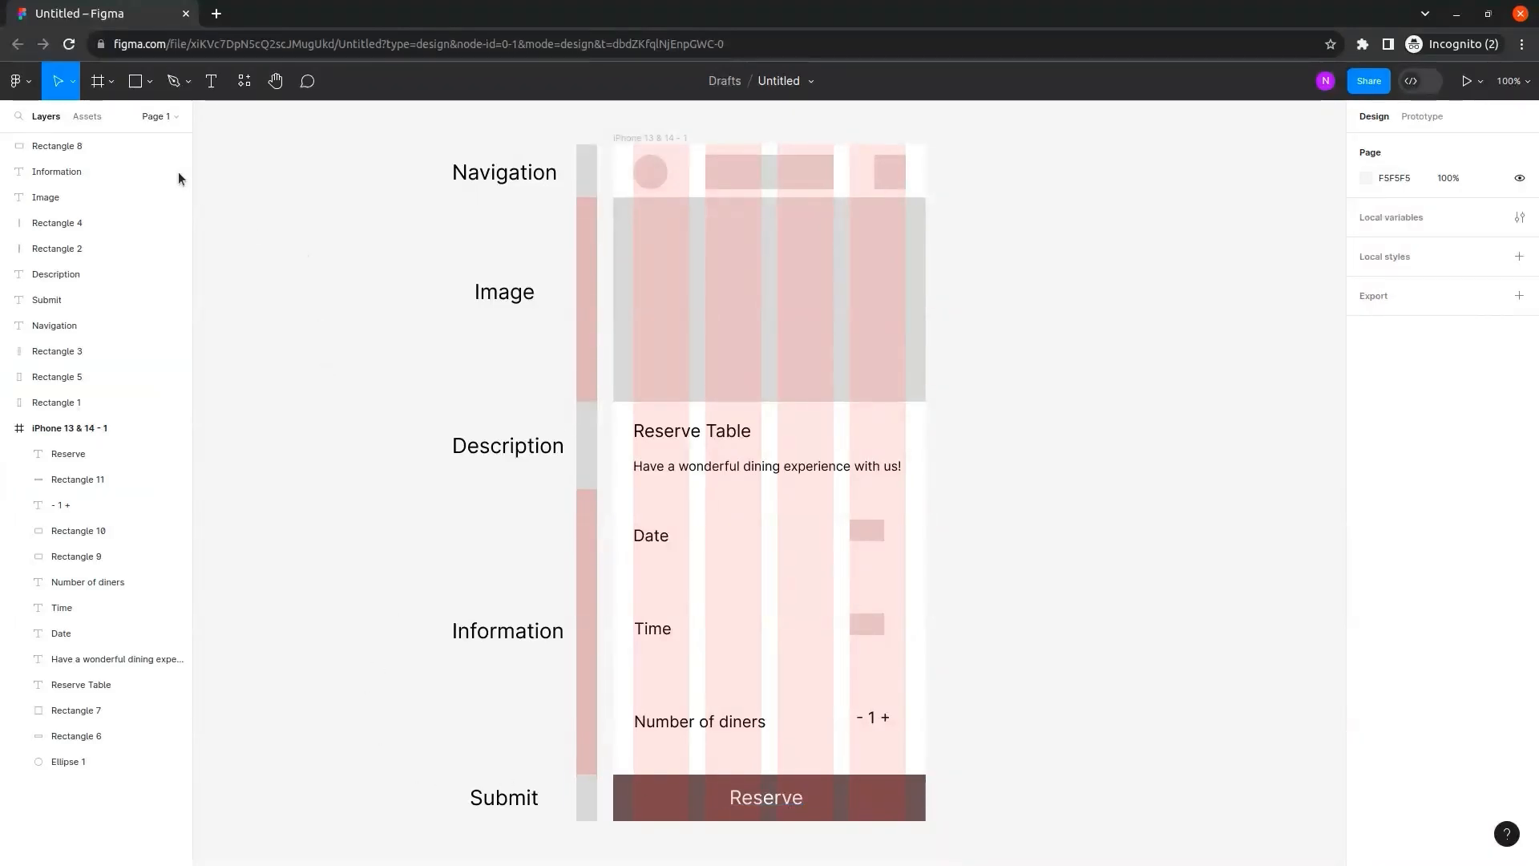
Add a second iPhone 13 & 14 frame beside the first and give it a columns layout grid.
click(97, 89)
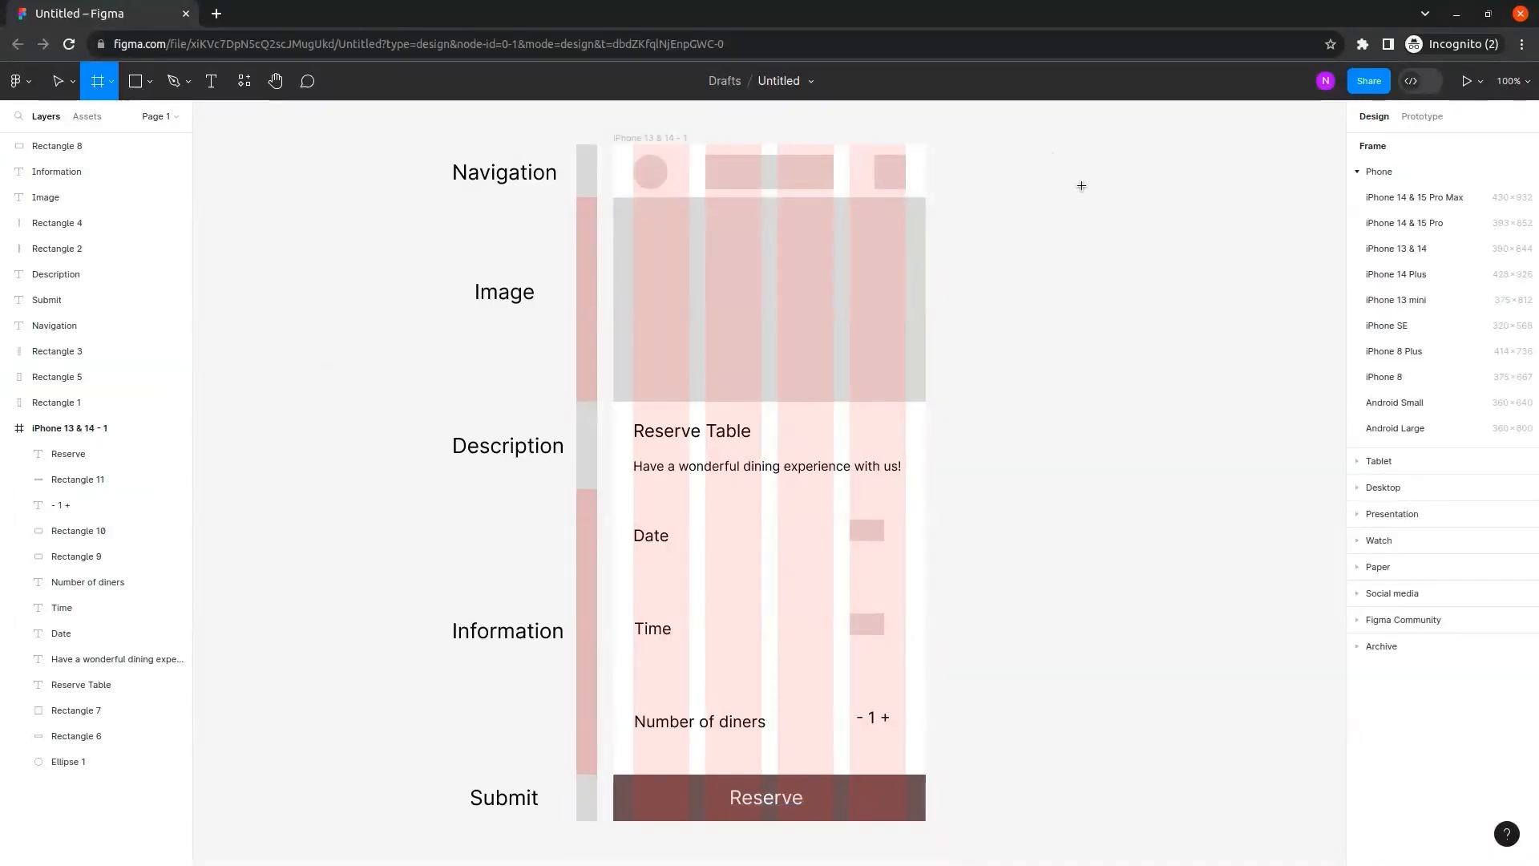
click(1450, 248)
click(1397, 367)
click(1367, 392)
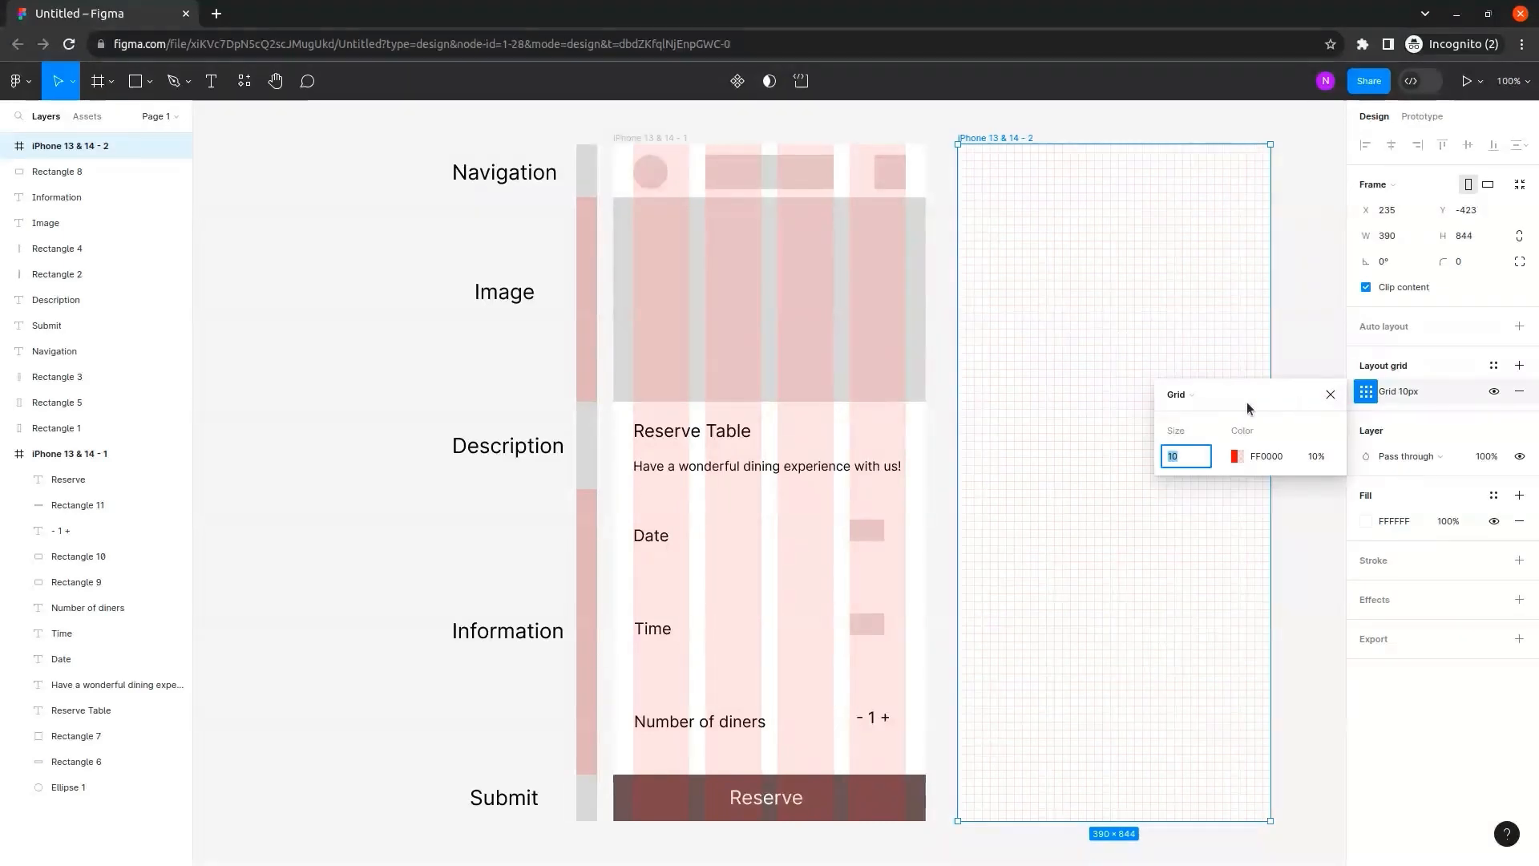
click(1200, 402)
click(1223, 414)
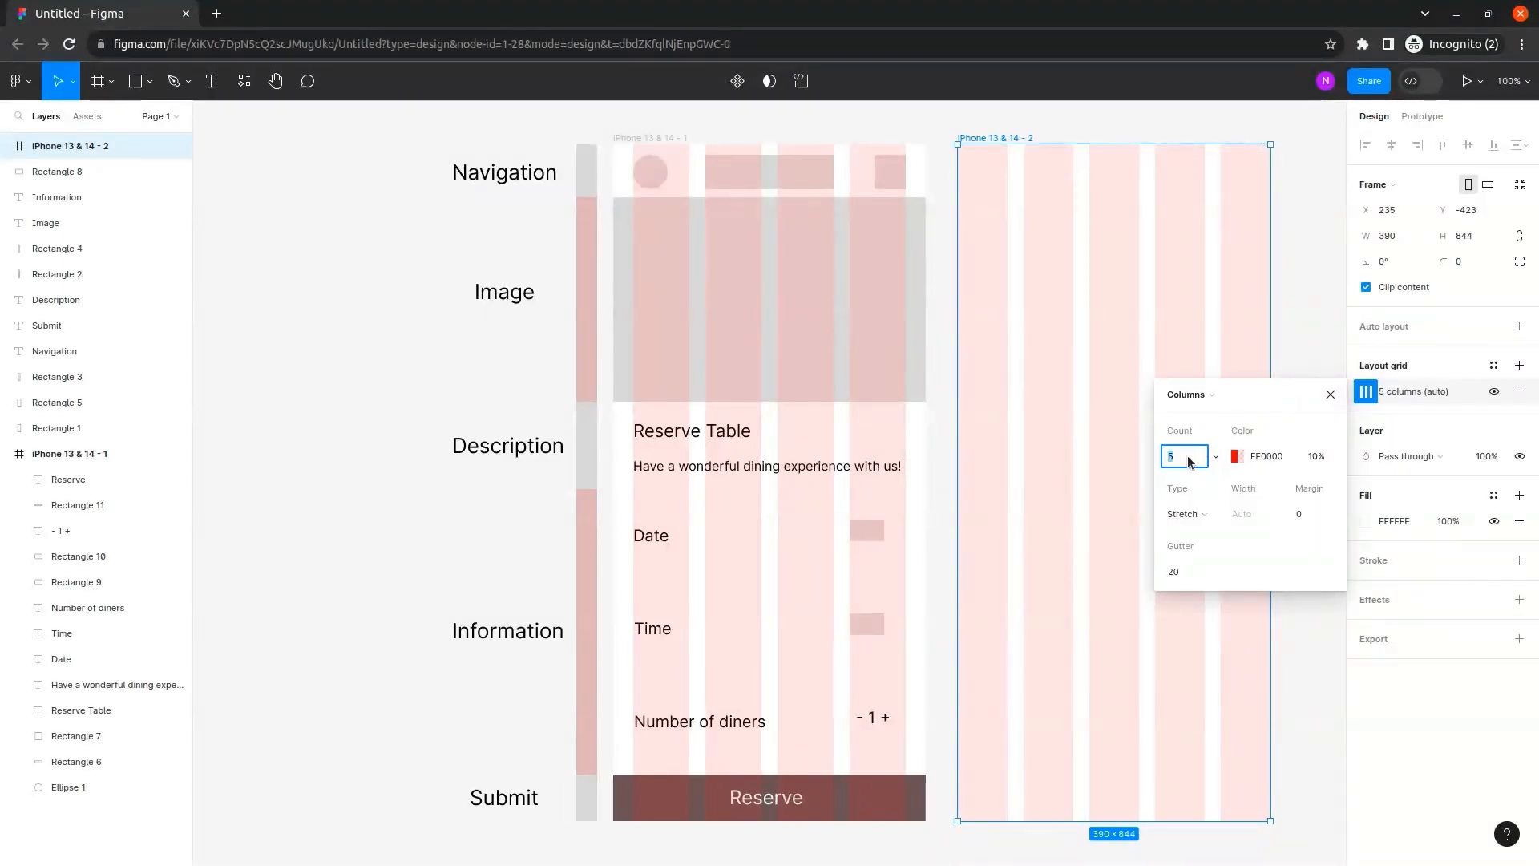
Set the second frame's column grid to a count of 4 with a margin of 25.
text(4)
key(Return)
click(1319, 515)
text(25)
click(1331, 630)
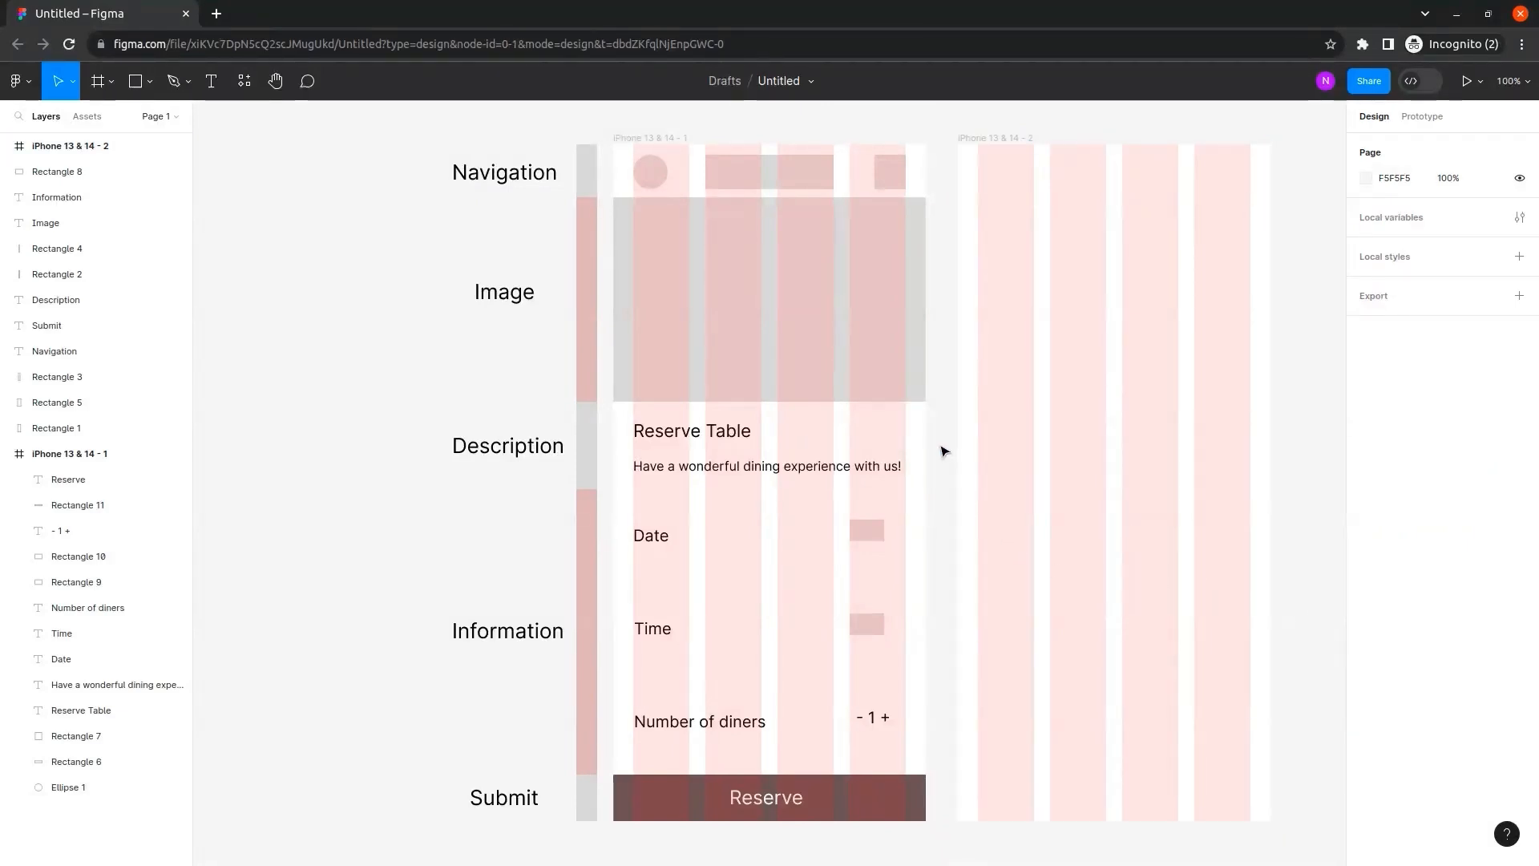
Duplicate all wireframe elements of the first phone frame into the second frame at the matching positions.
key(space)
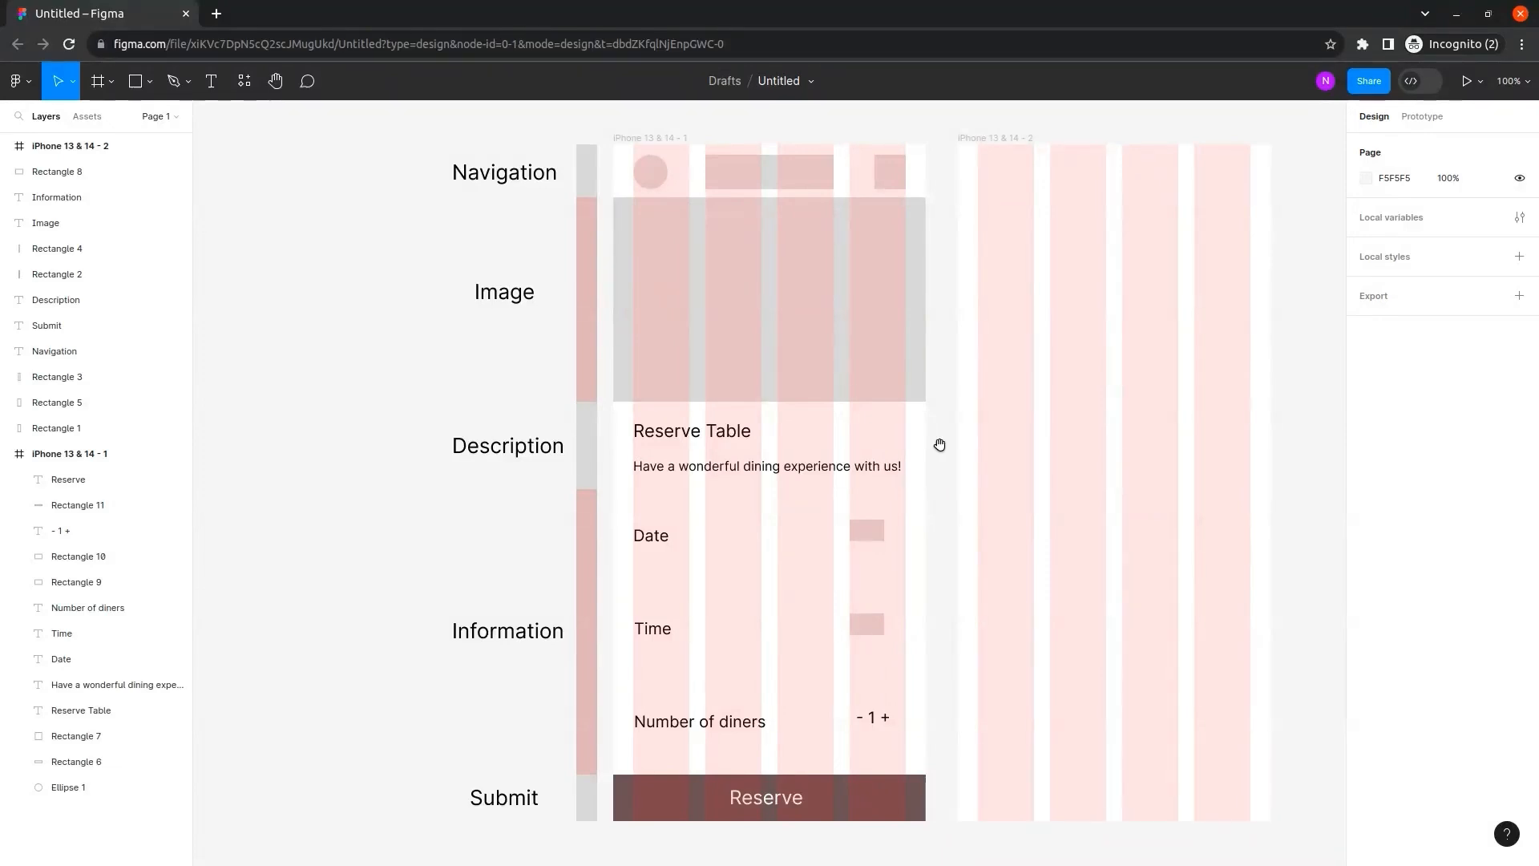
drag(940, 446, 816, 446)
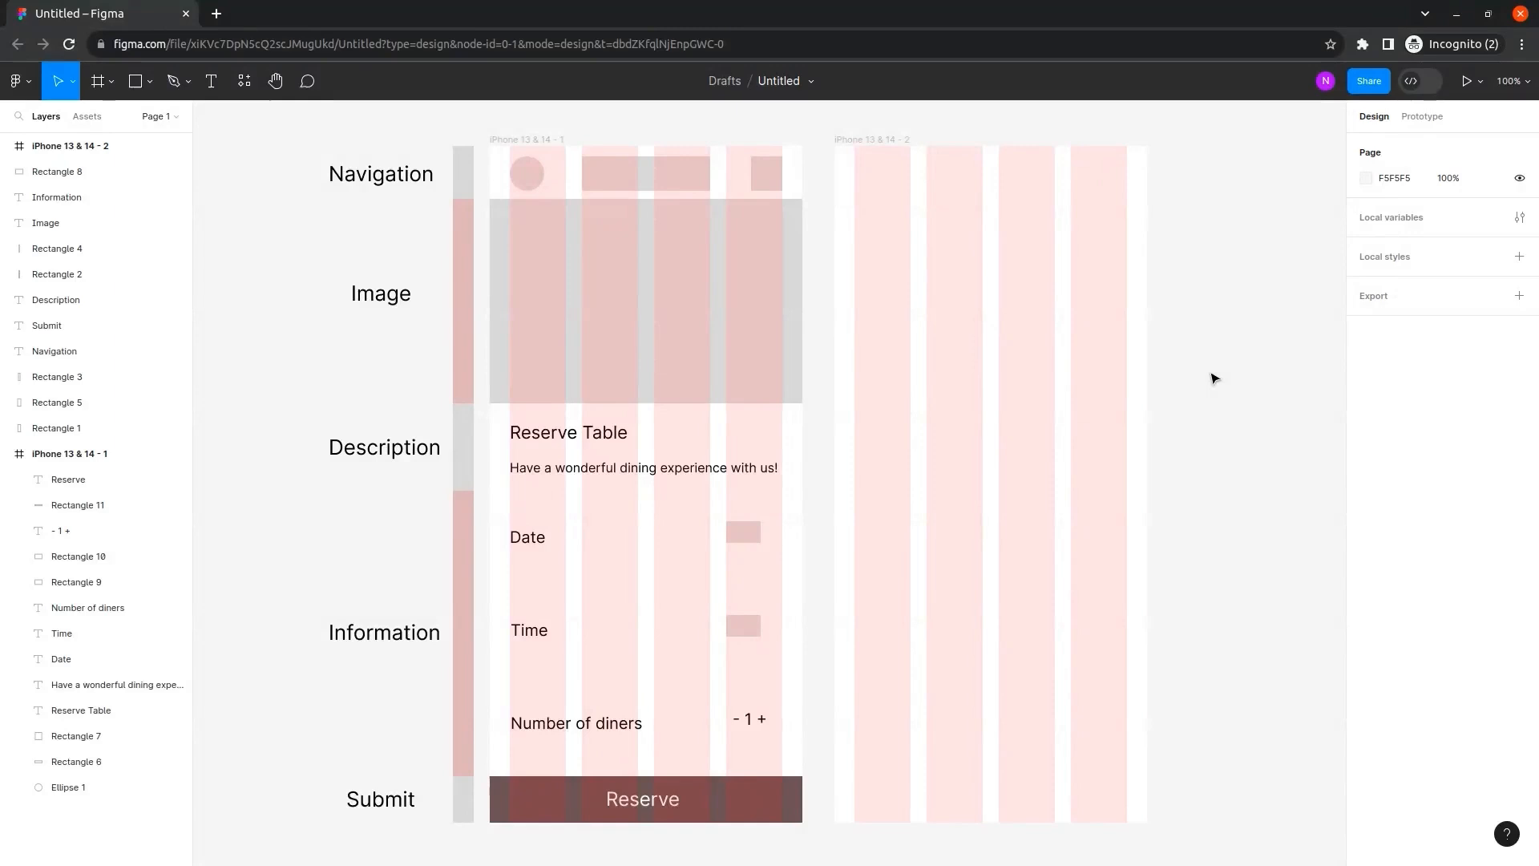
drag(812, 122, 520, 826)
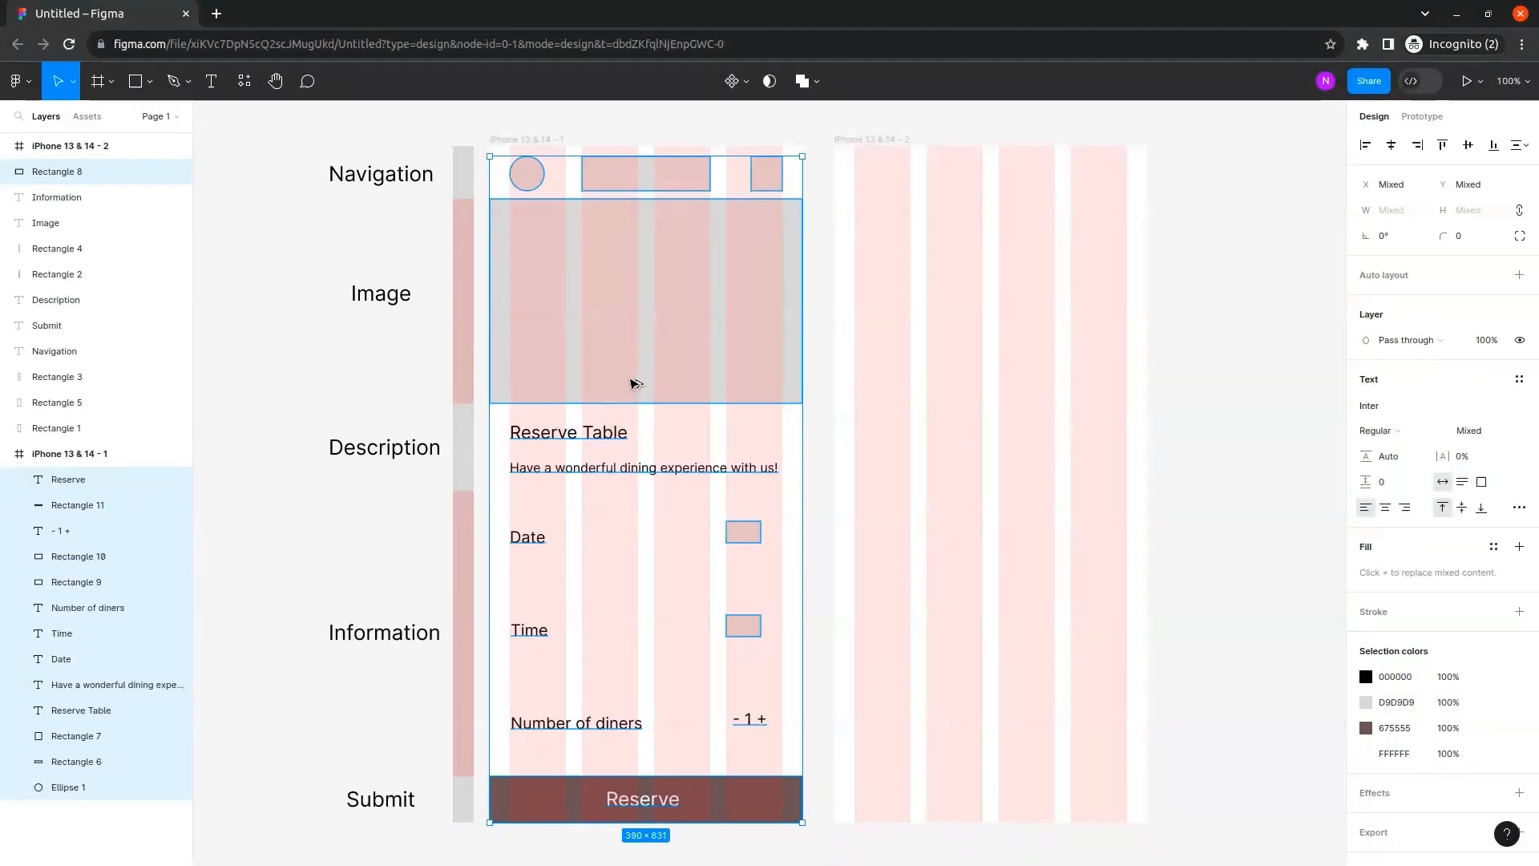
drag(672, 387, 975, 386)
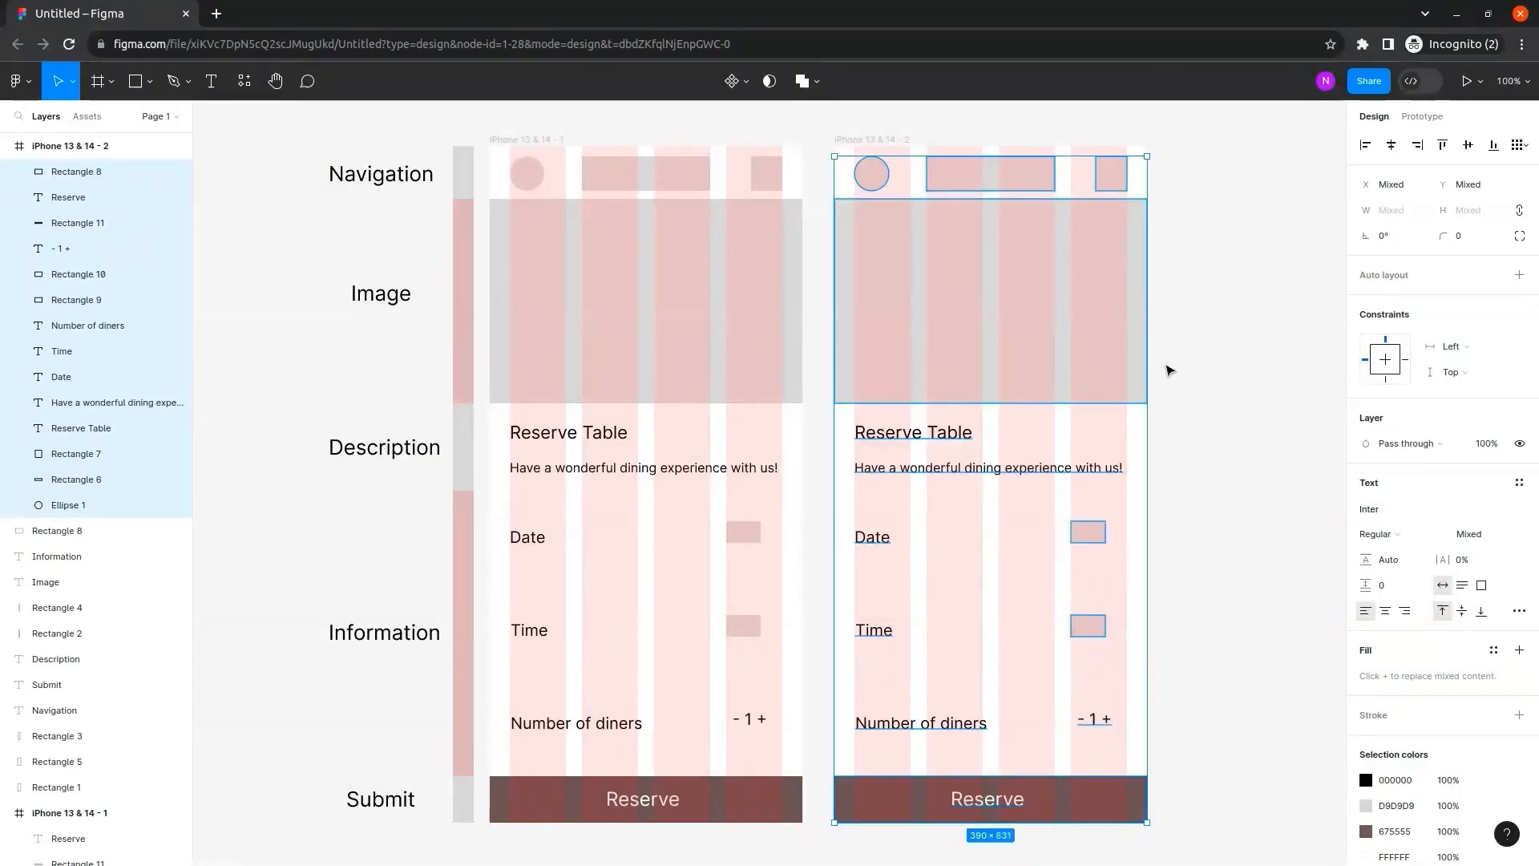
click(1207, 343)
Duplicate the vertical strip of five section bars to the outer side of the second frame, at X 640.
drag(474, 125, 465, 834)
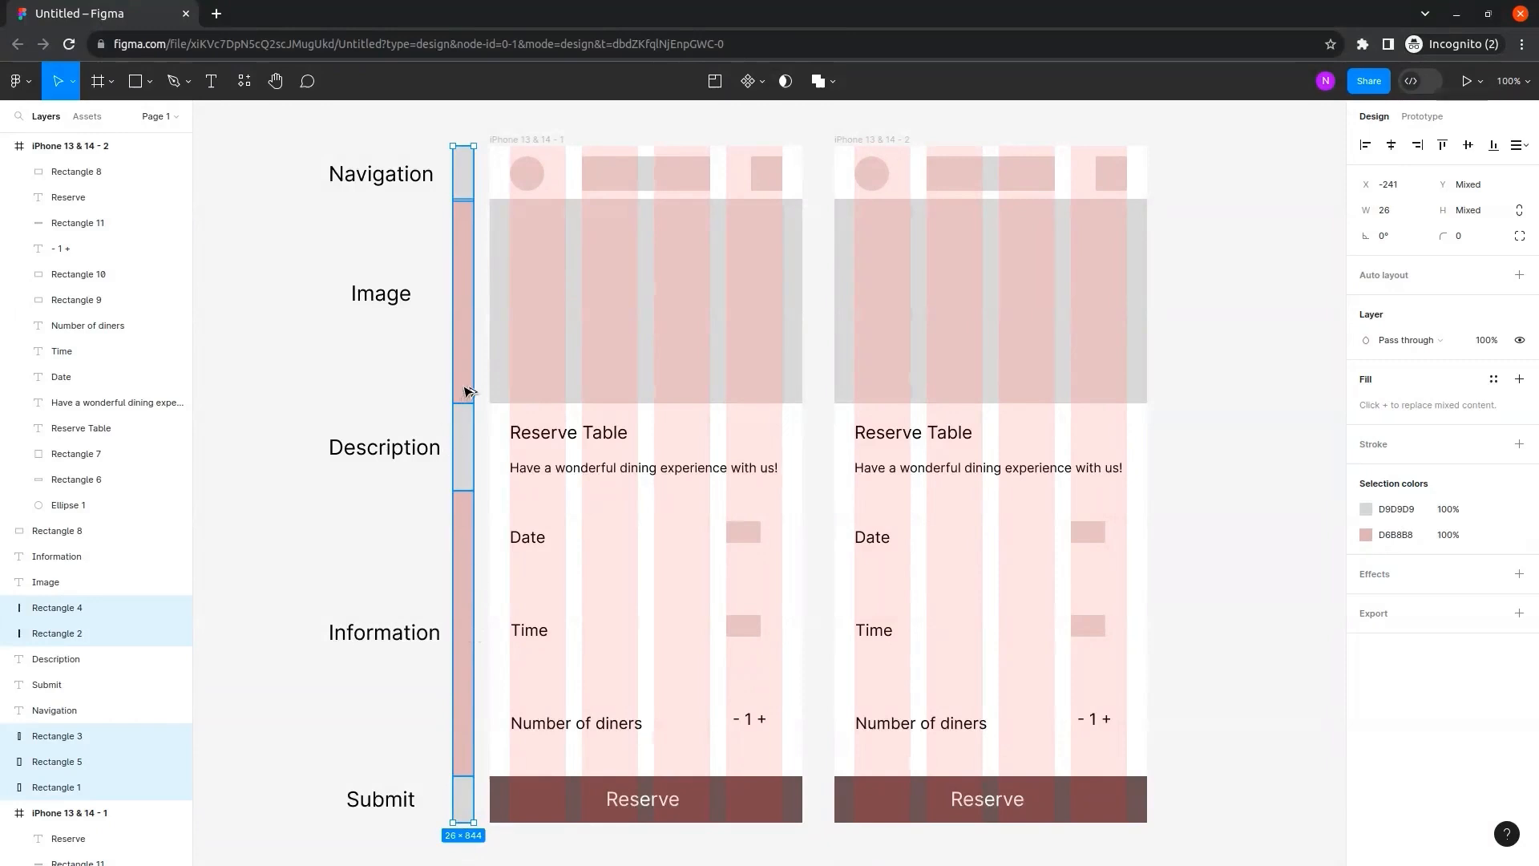
drag(478, 393, 1171, 390)
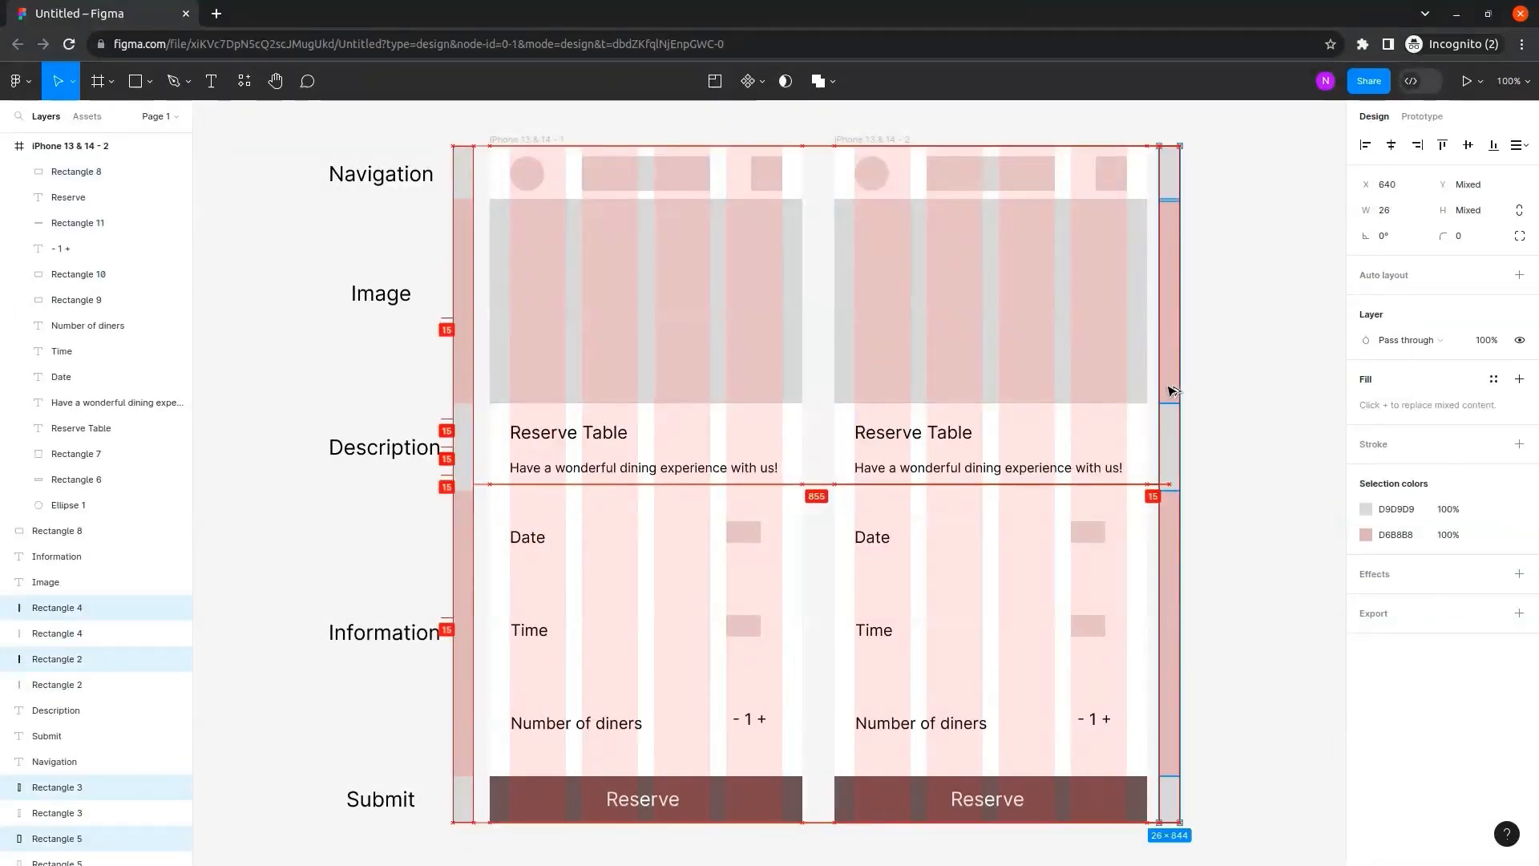
click(1220, 333)
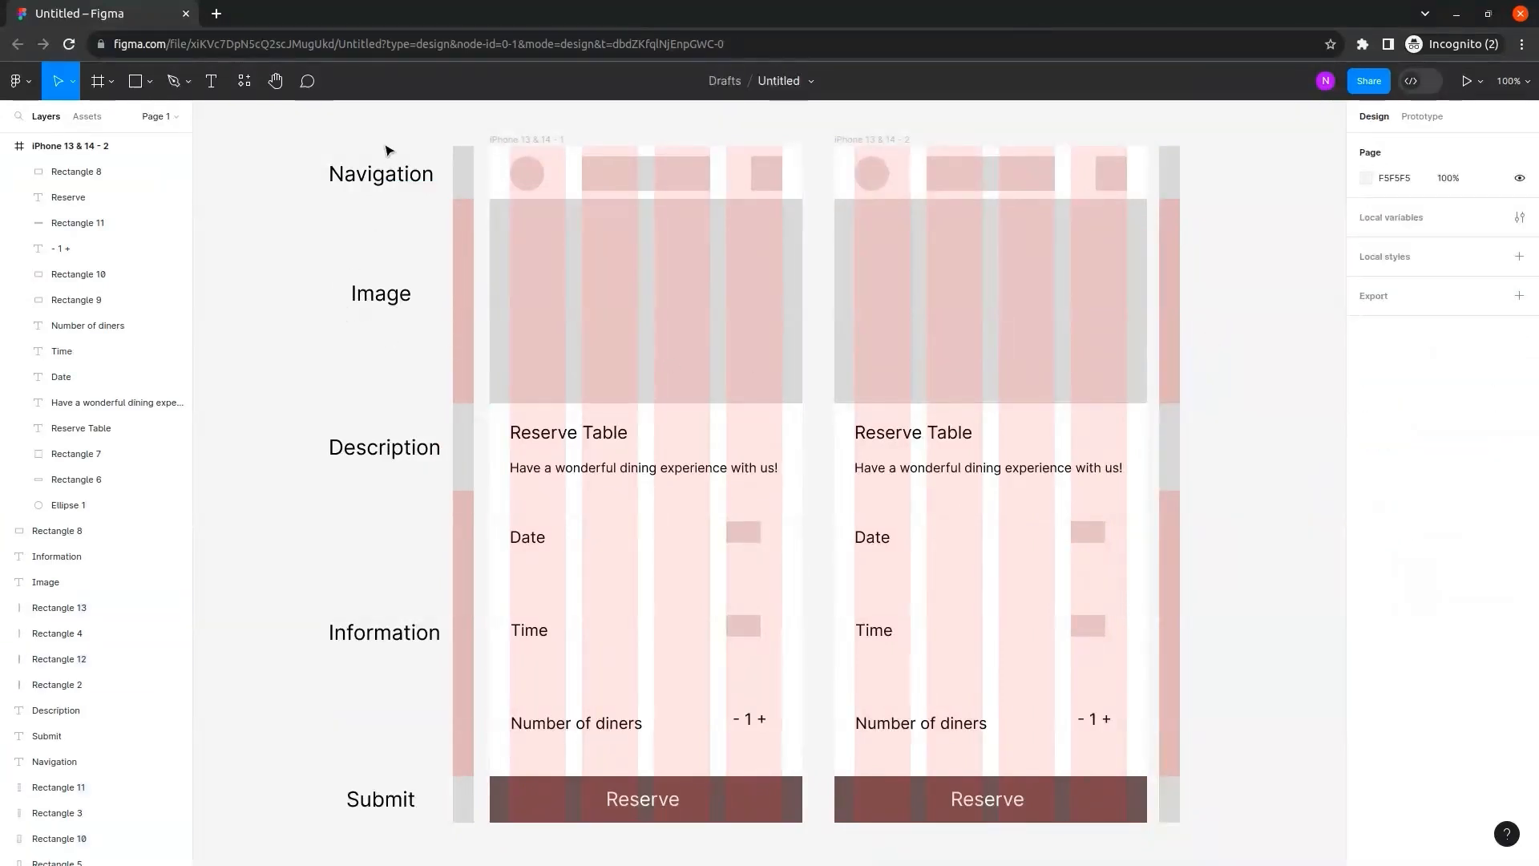
Duplicate the five section name labels beside the second frame's section strip and nudge the copies slightly upward.
drag(307, 131, 405, 826)
drag(380, 449, 1248, 453)
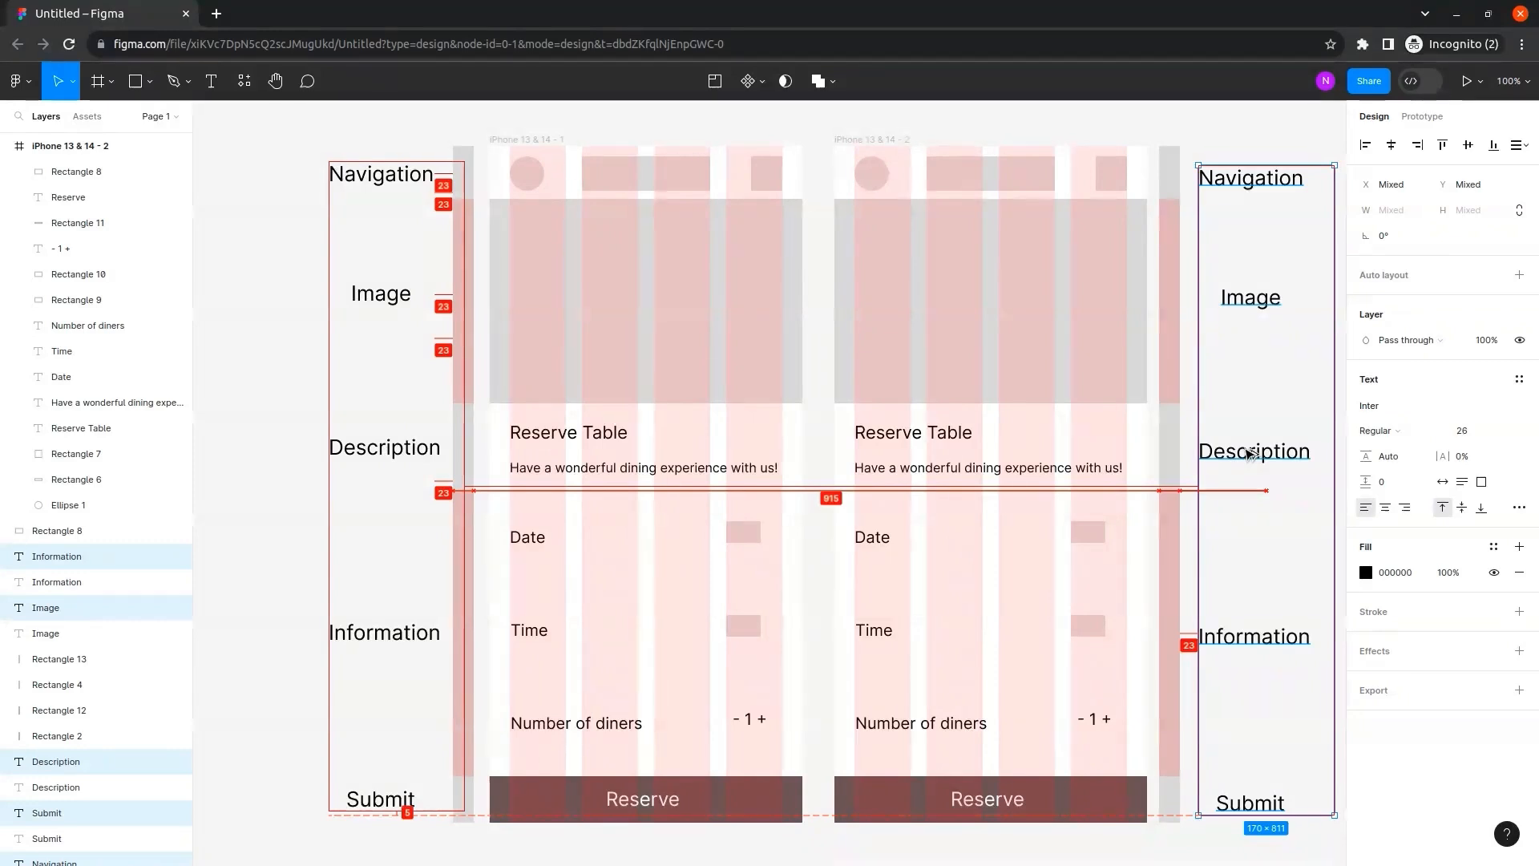
drag(1248, 453, 1248, 441)
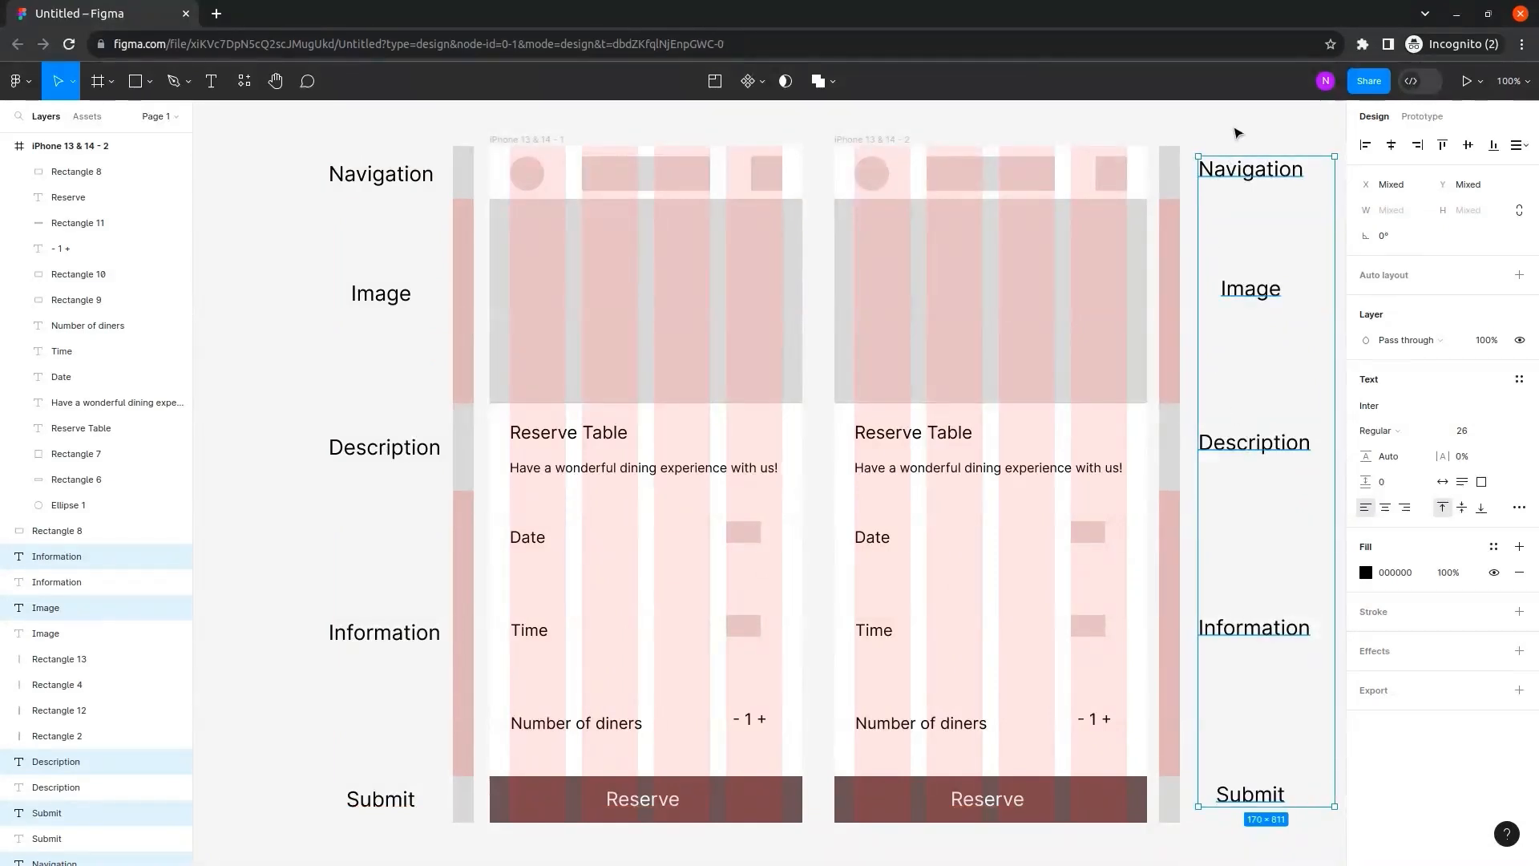
click(1236, 132)
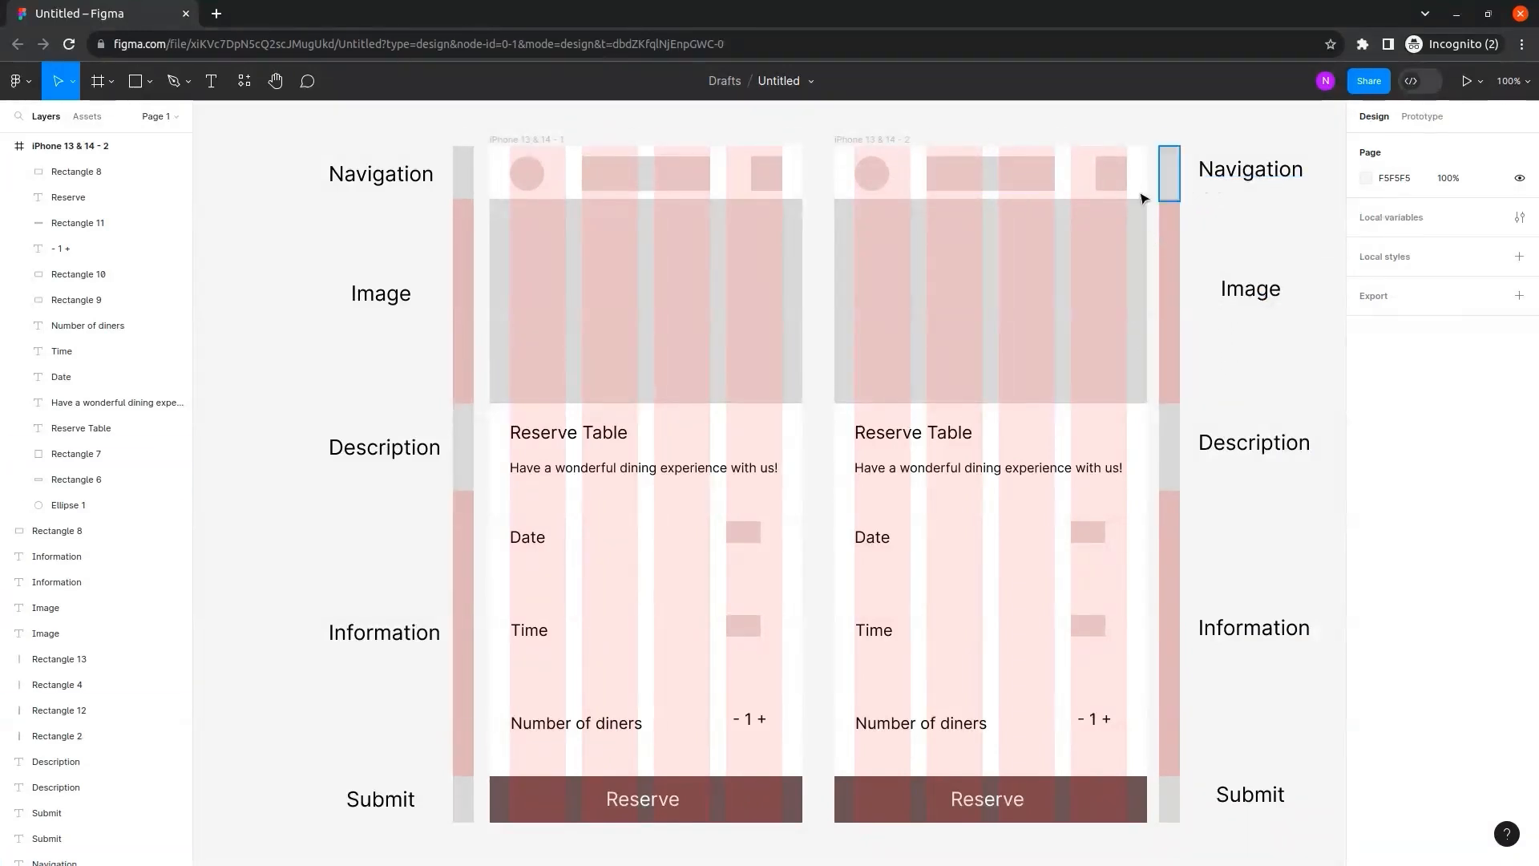
Delete the image placeholder from the second frame and change its "Image" section label to "Reservation Details".
click(953, 306)
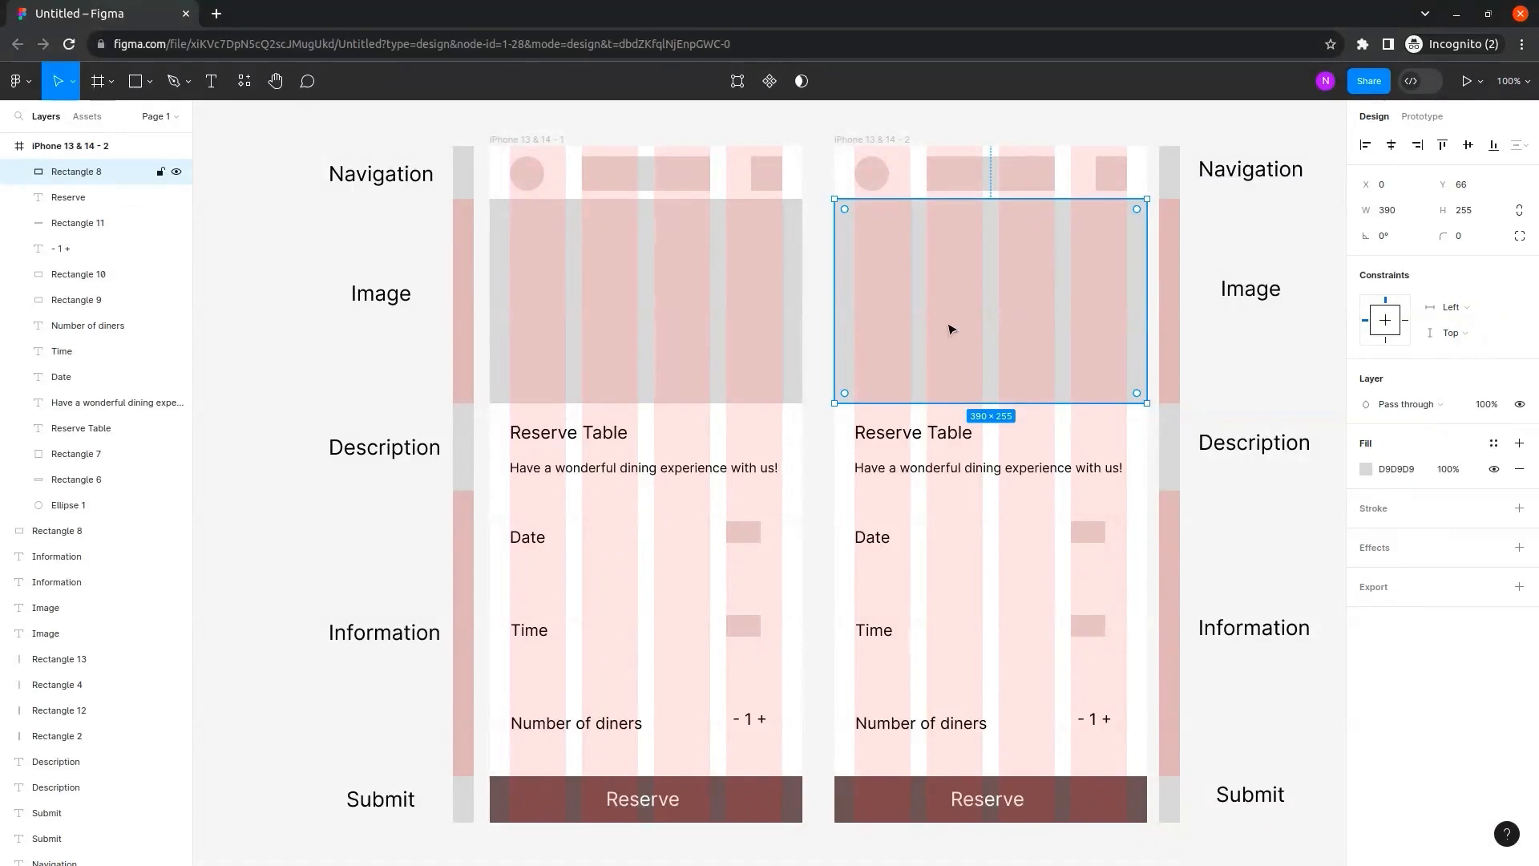
key(Delete)
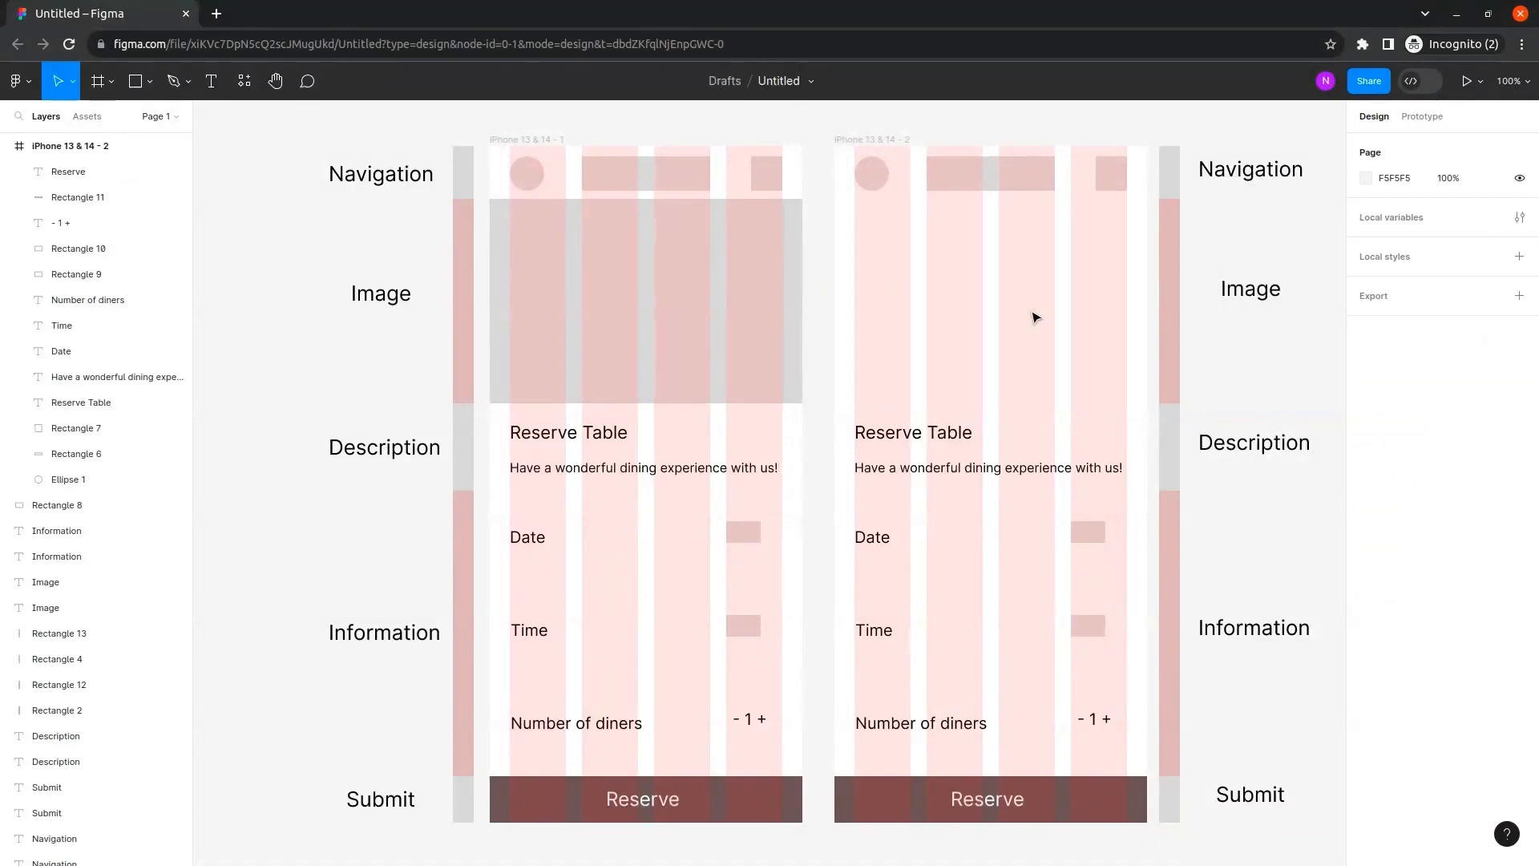
double_click(1228, 291)
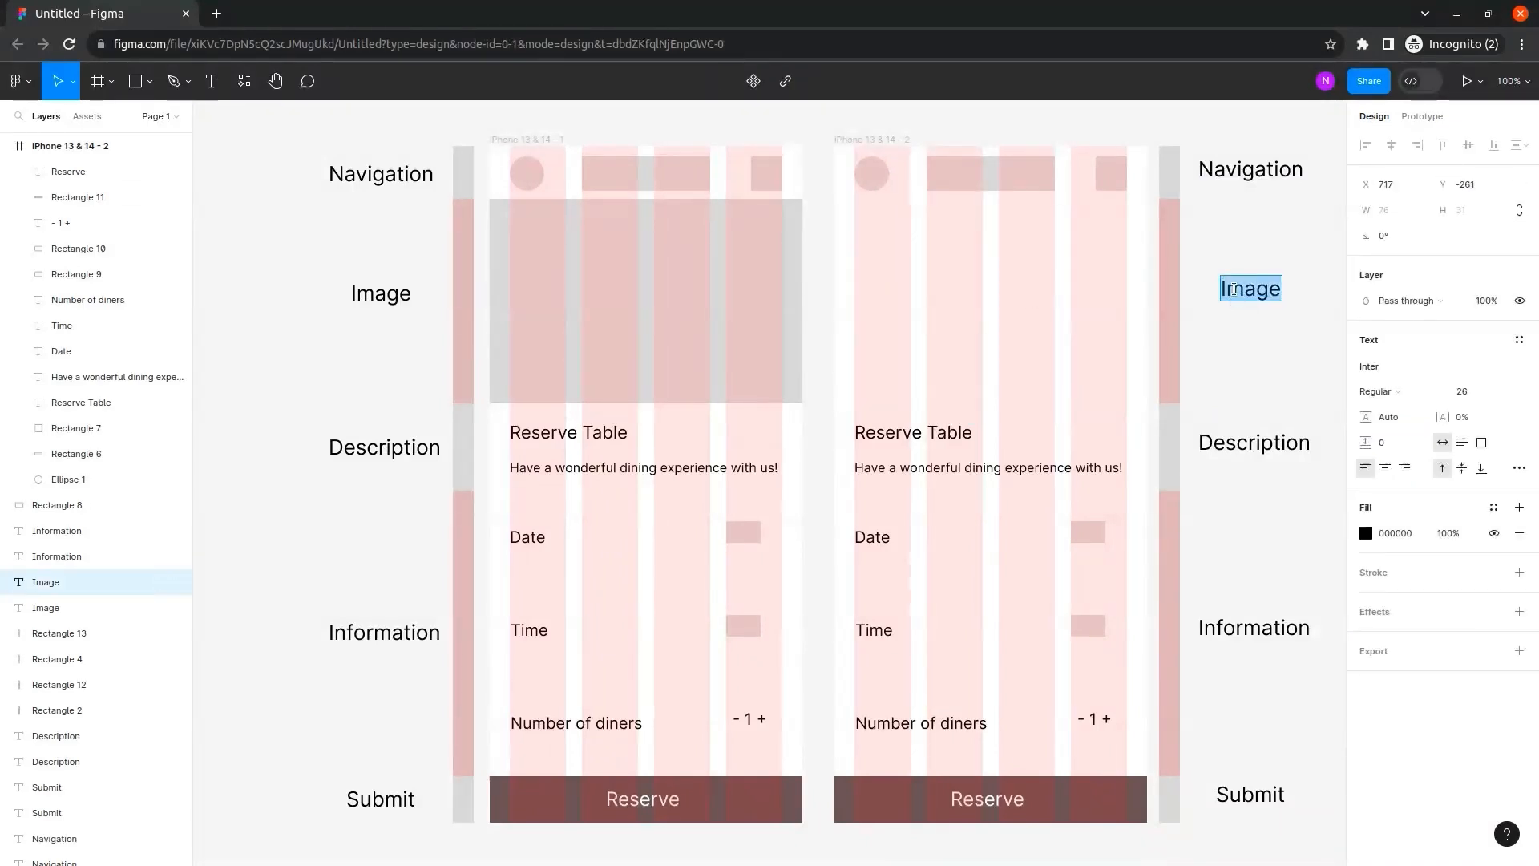
key(BackSpace)
text(R)
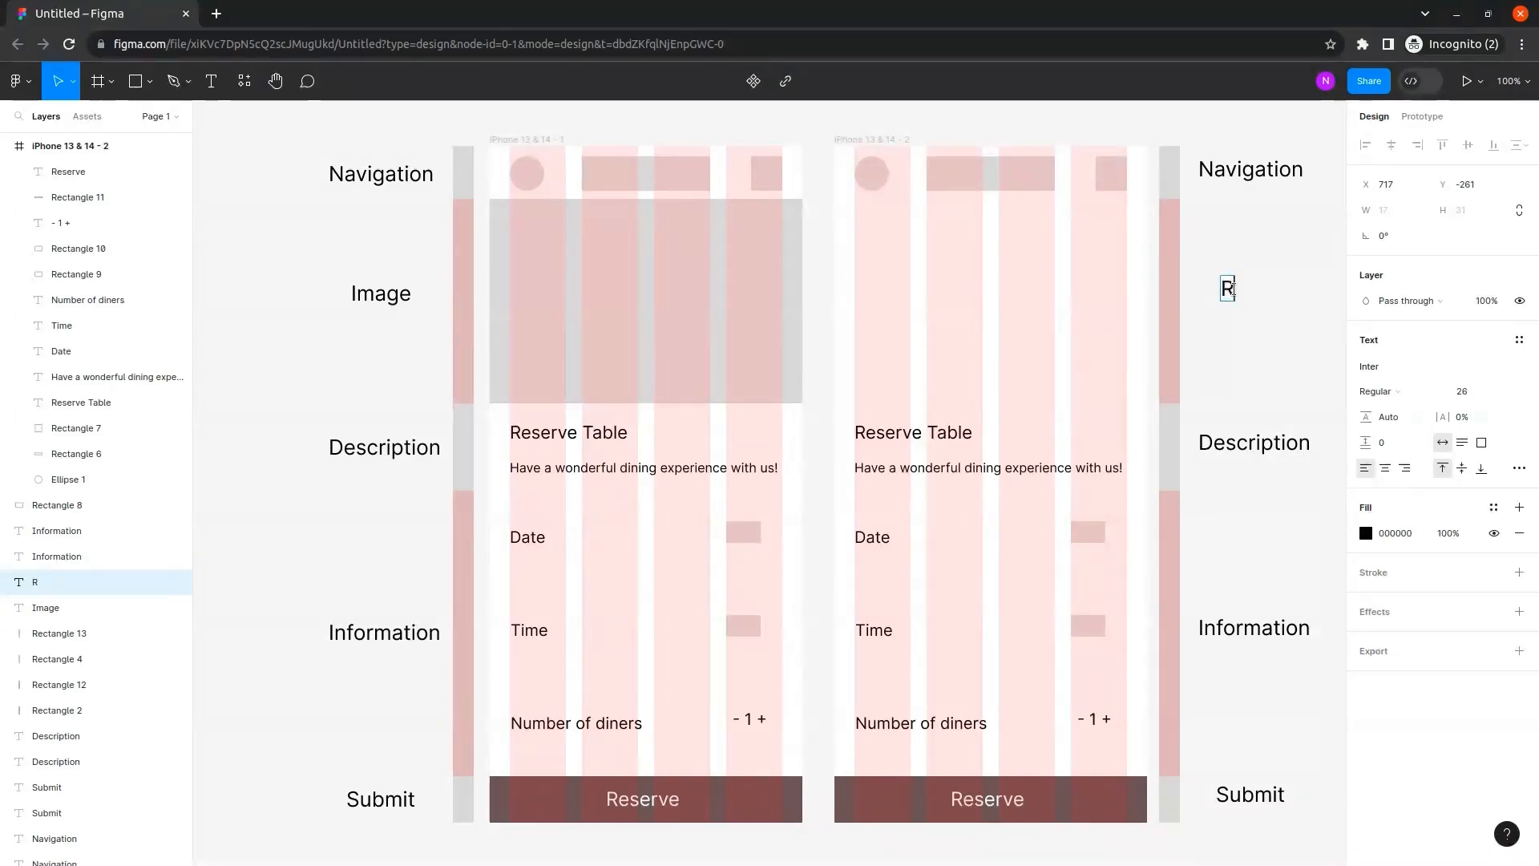
text(eservation Details)
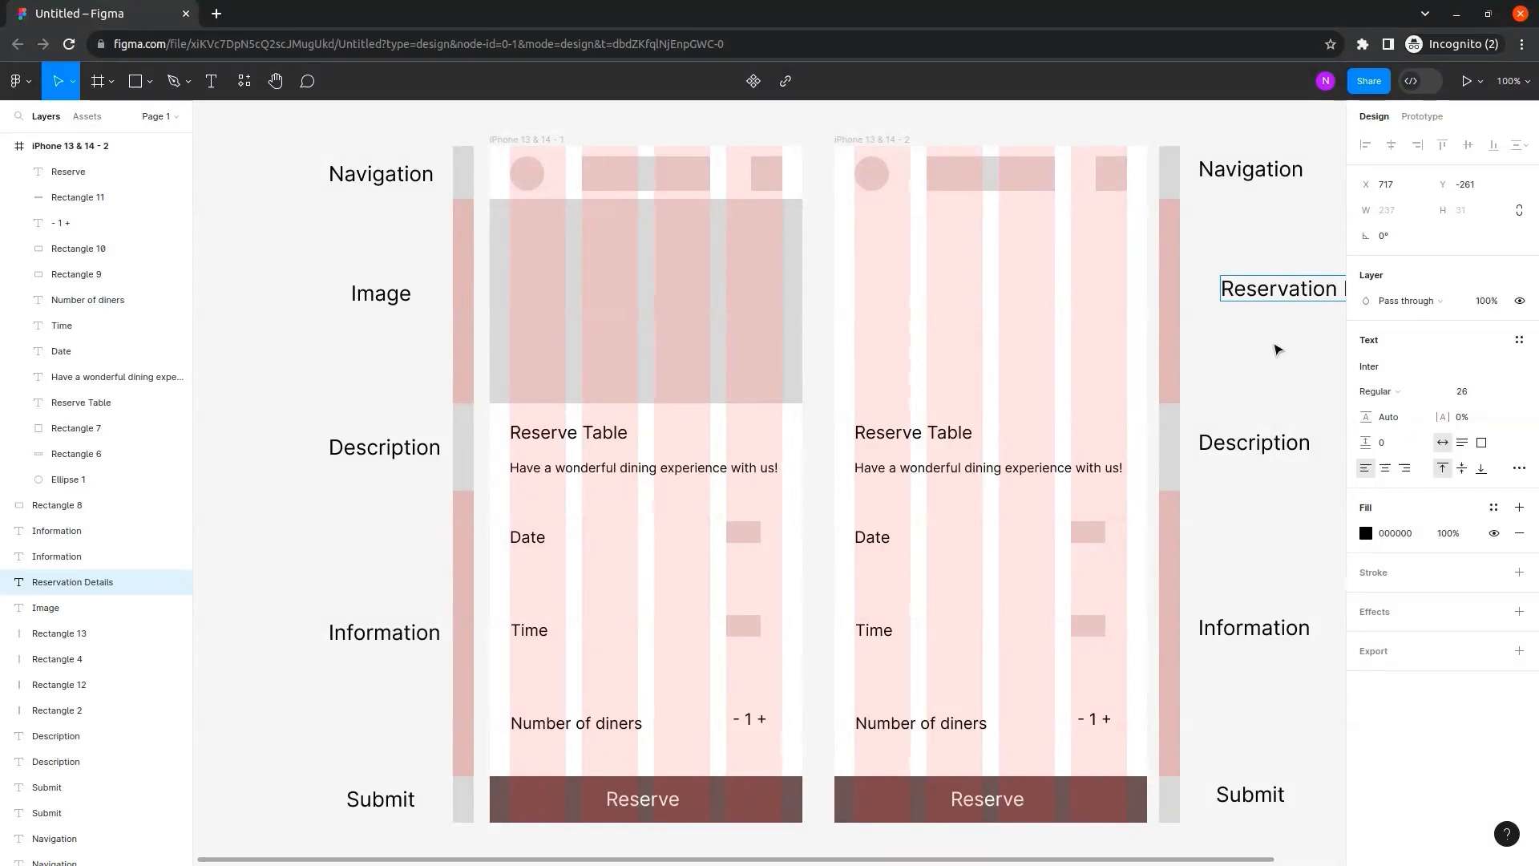
key(Escape)
click(1222, 376)
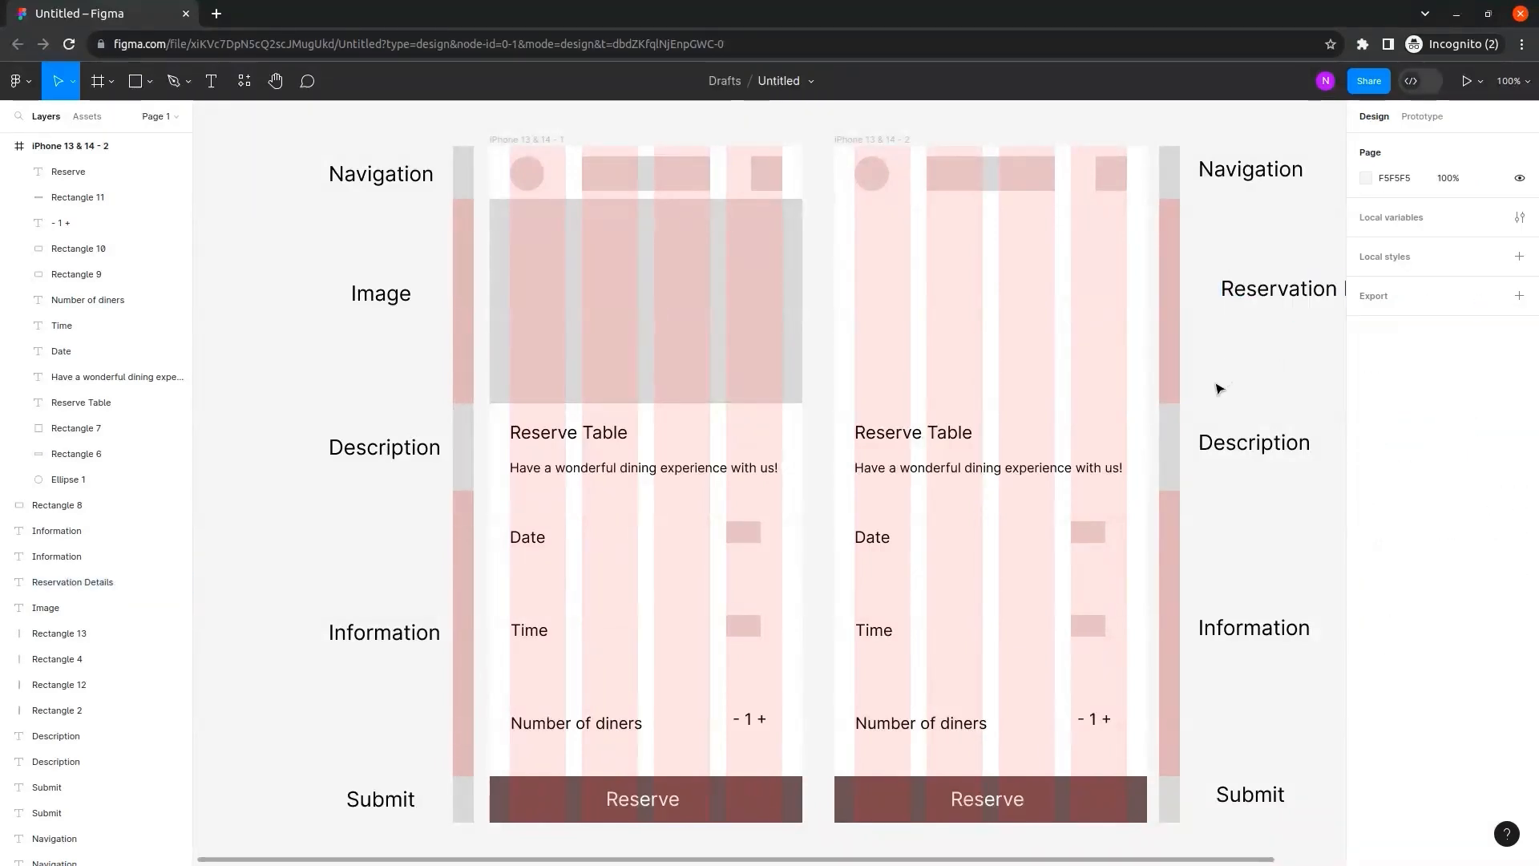
Move the "Reservation Details" section label so it lines up with the left edge of the "Navigation" label above it.
drag(1241, 374, 1157, 372)
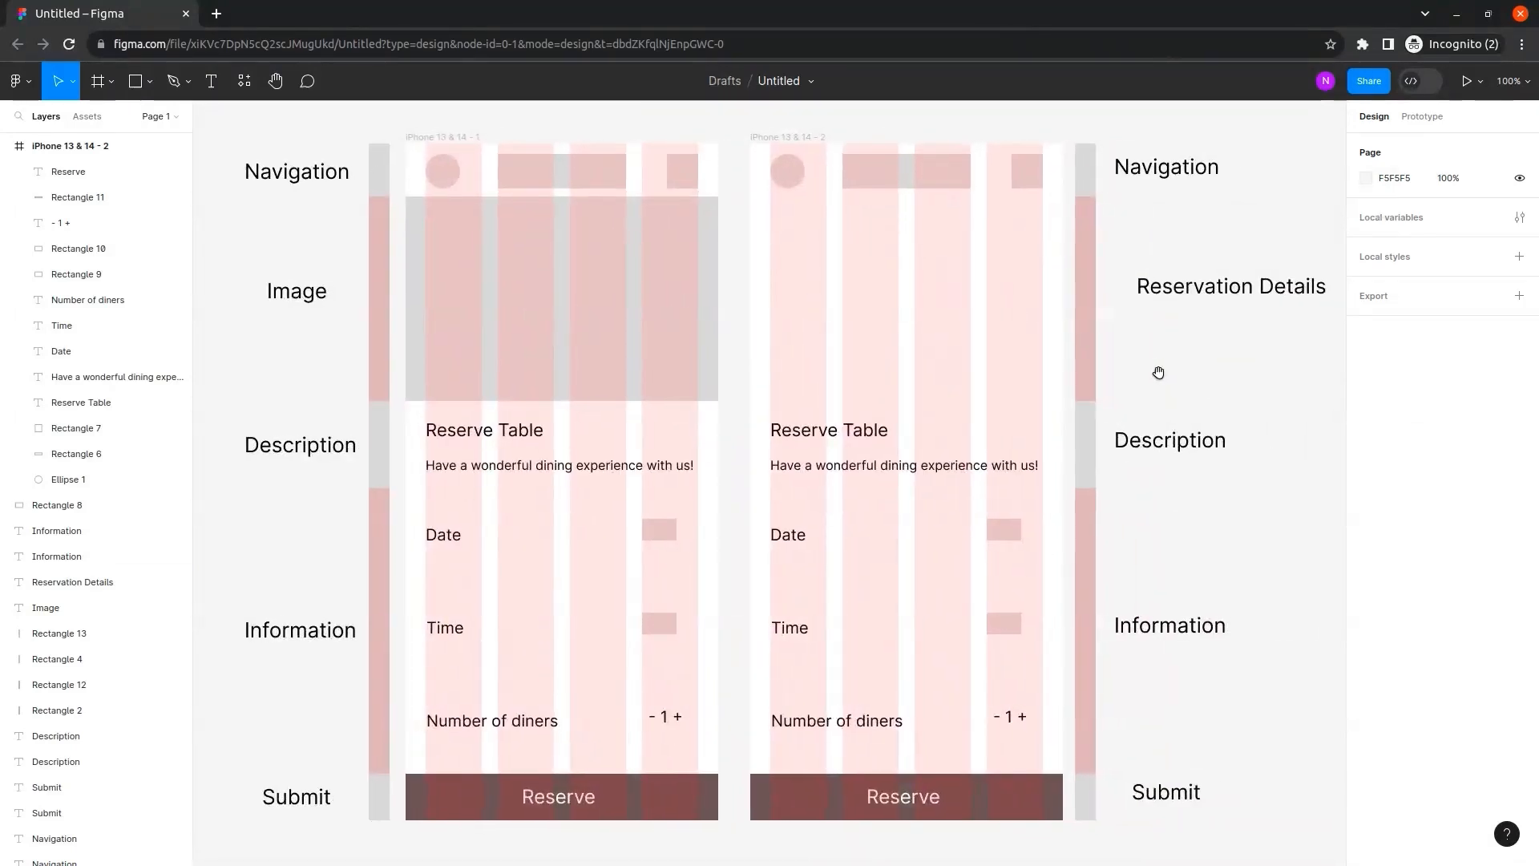
click(1241, 294)
drag(1241, 294, 1219, 295)
click(1201, 351)
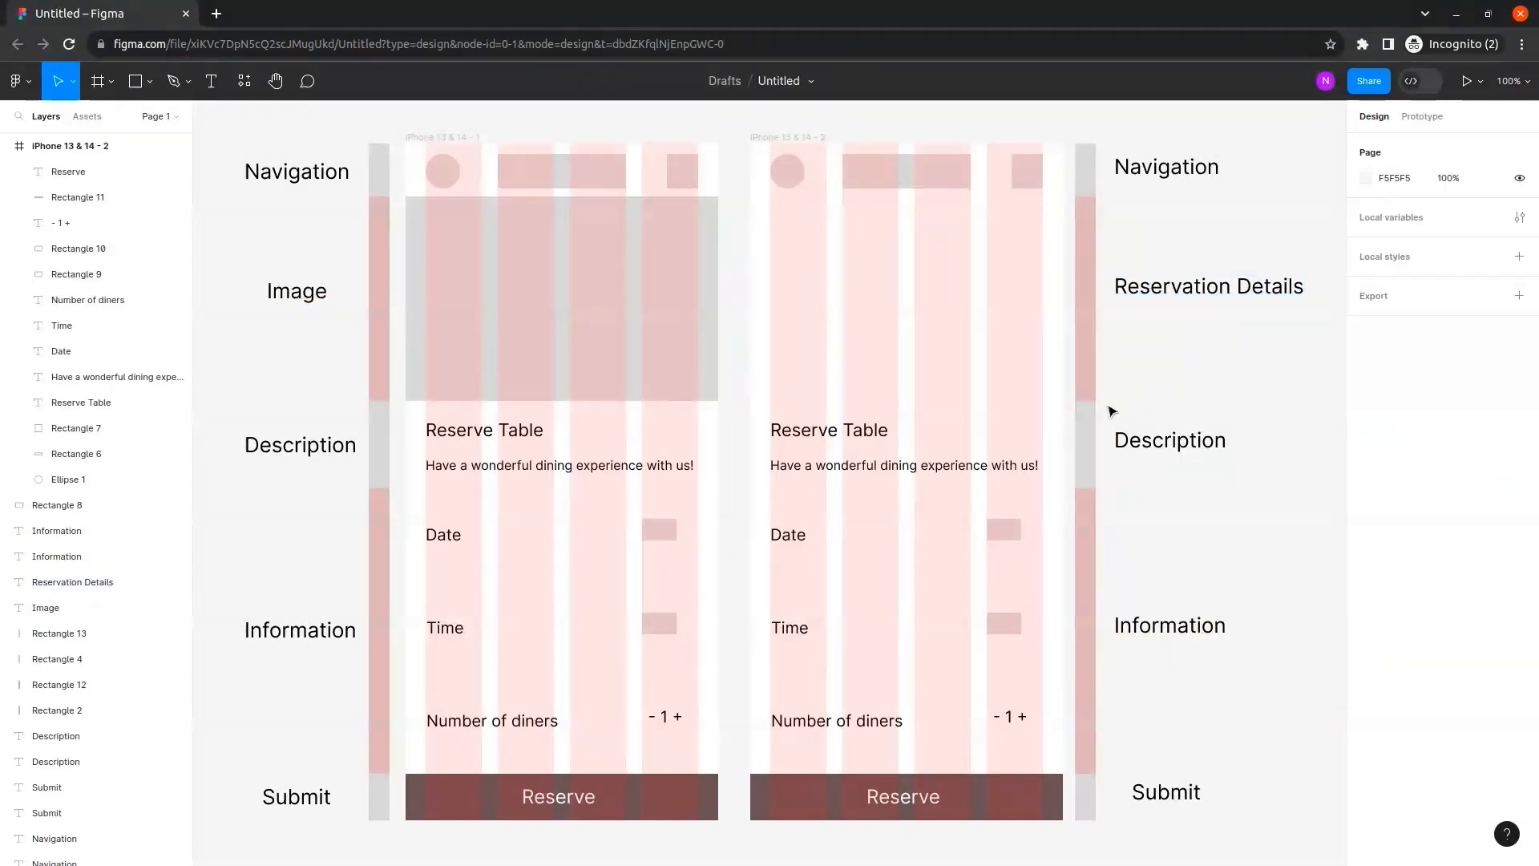
Move the second frame's "Reserve Table" heading up to X 25, Y 81 and change its text to "Reservation Details".
drag(808, 437, 807, 217)
double_click(864, 230)
click(836, 221)
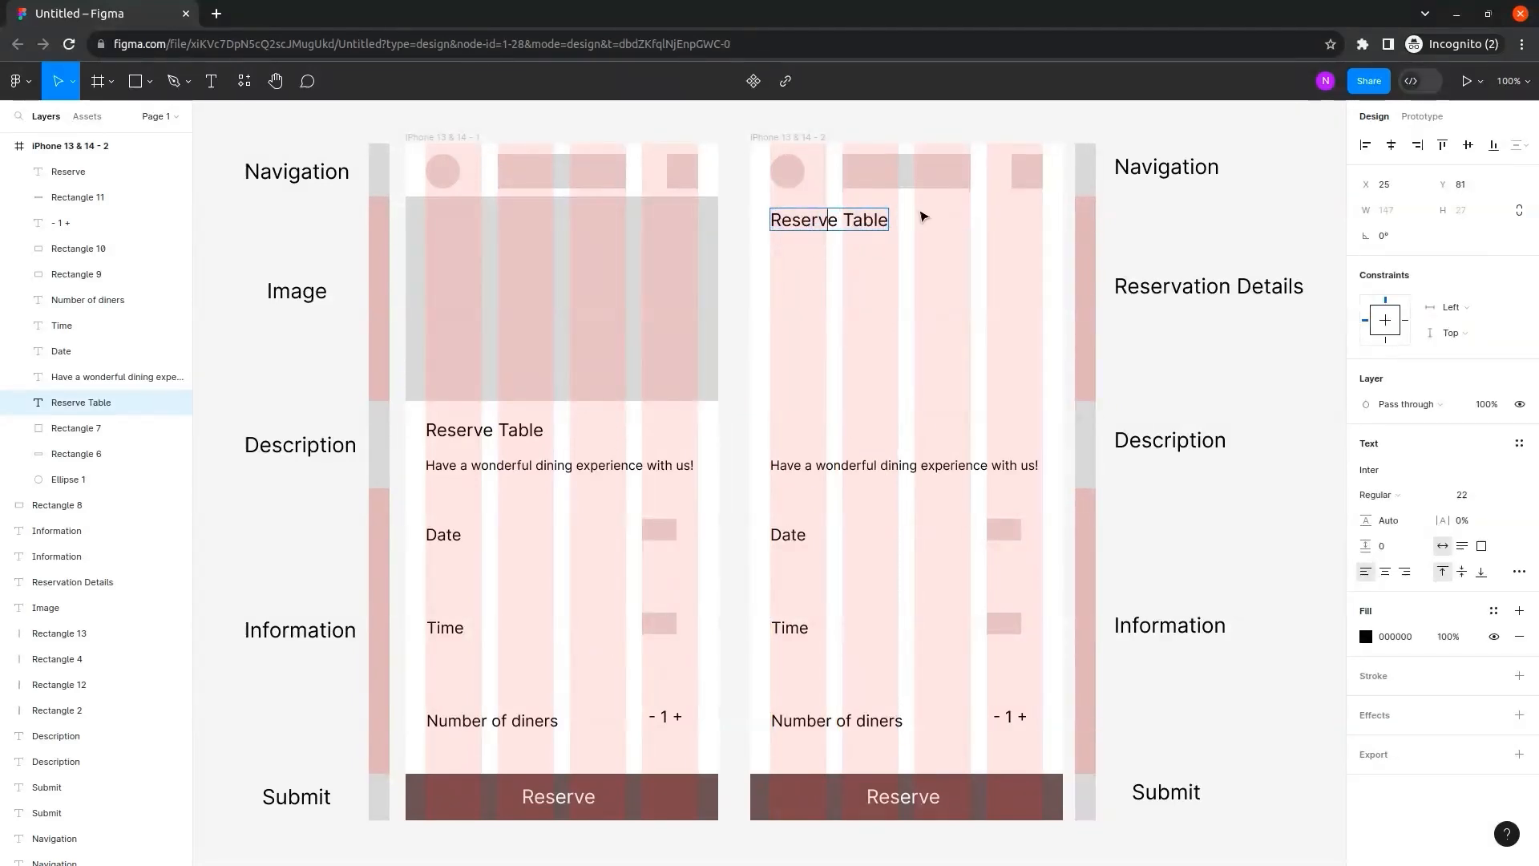
key(shift+End)
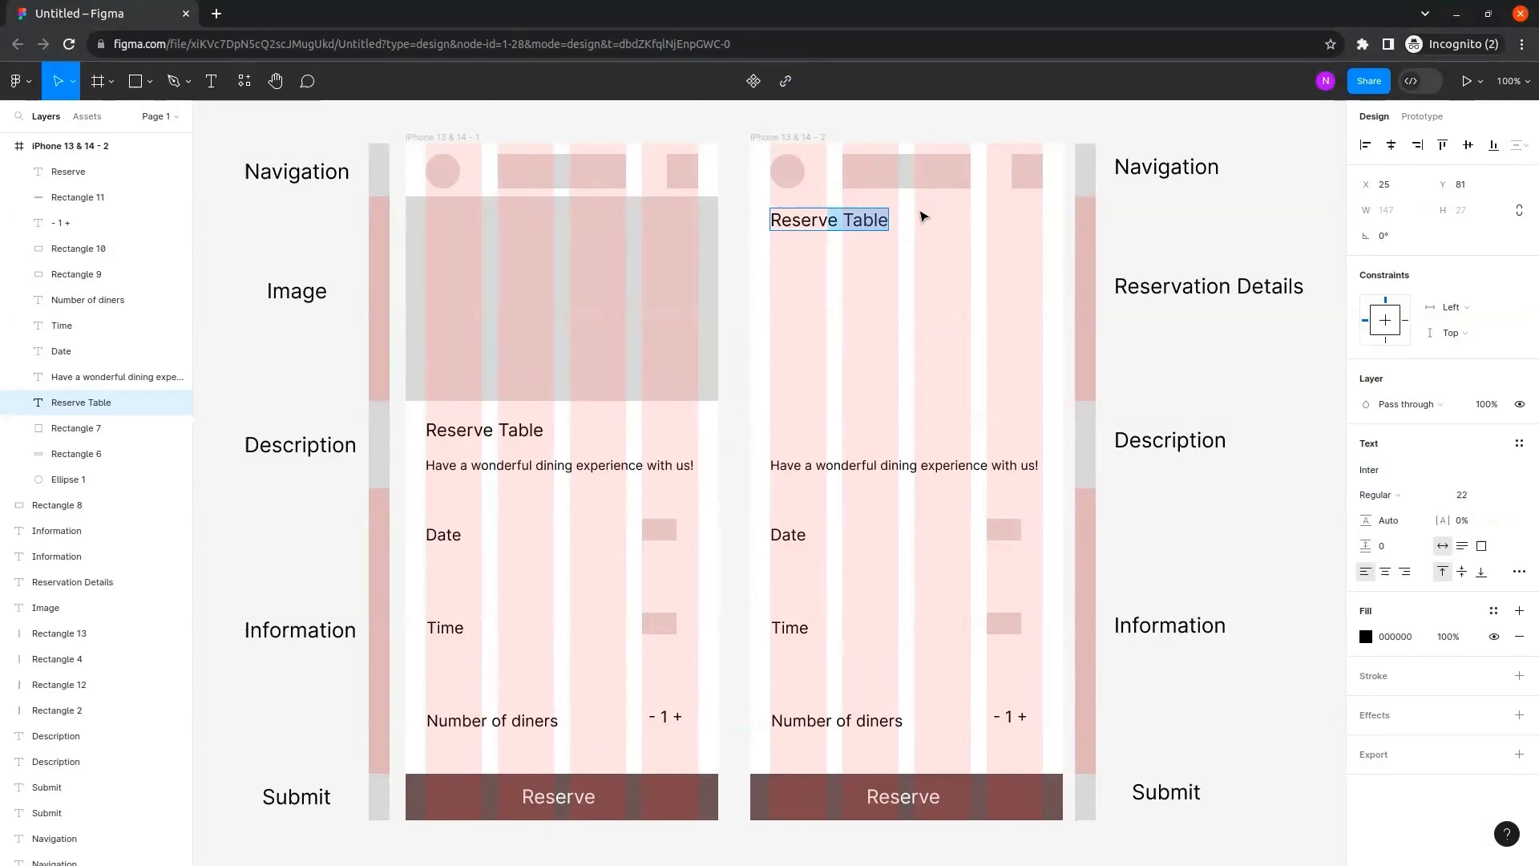
text(ation Details)
key(Escape)
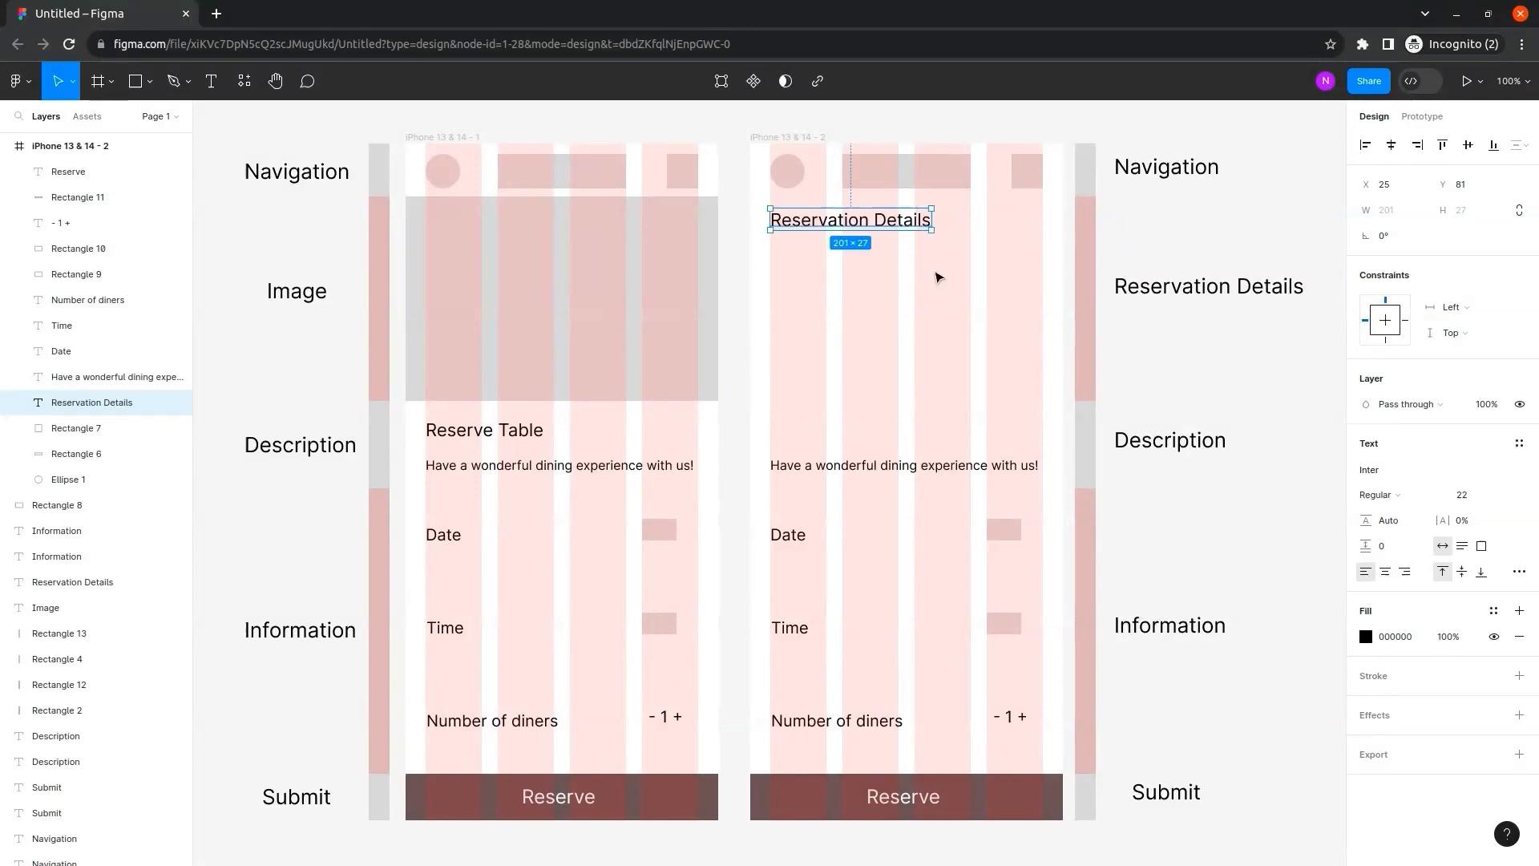
Move the second frame's Date, Time and Number of diners labels together up beneath the heading, with Date at X 27, Y 108.
click(807, 536)
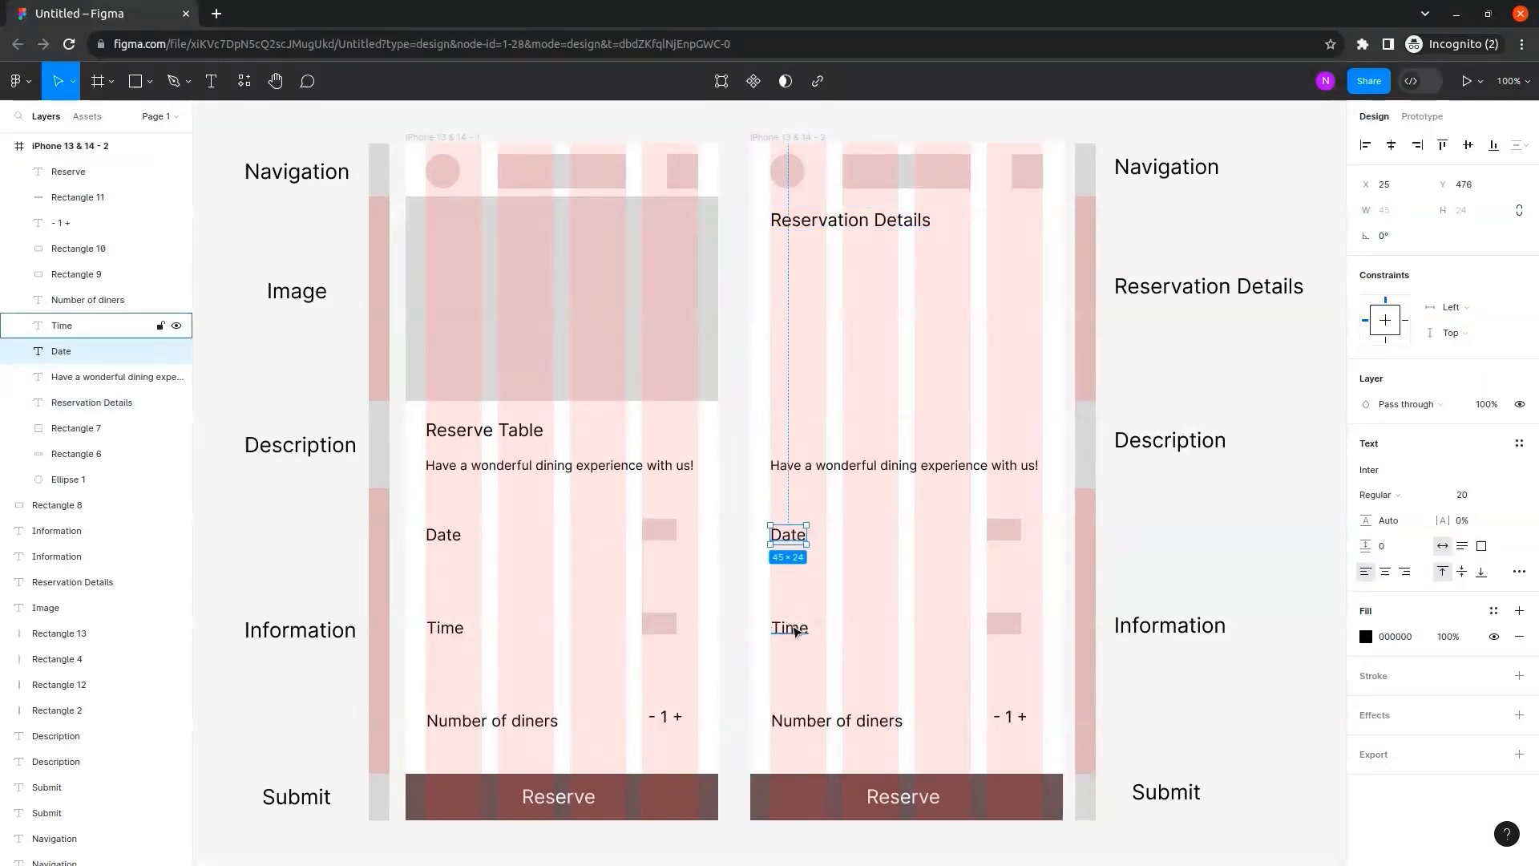
click(791, 628)
click(814, 724)
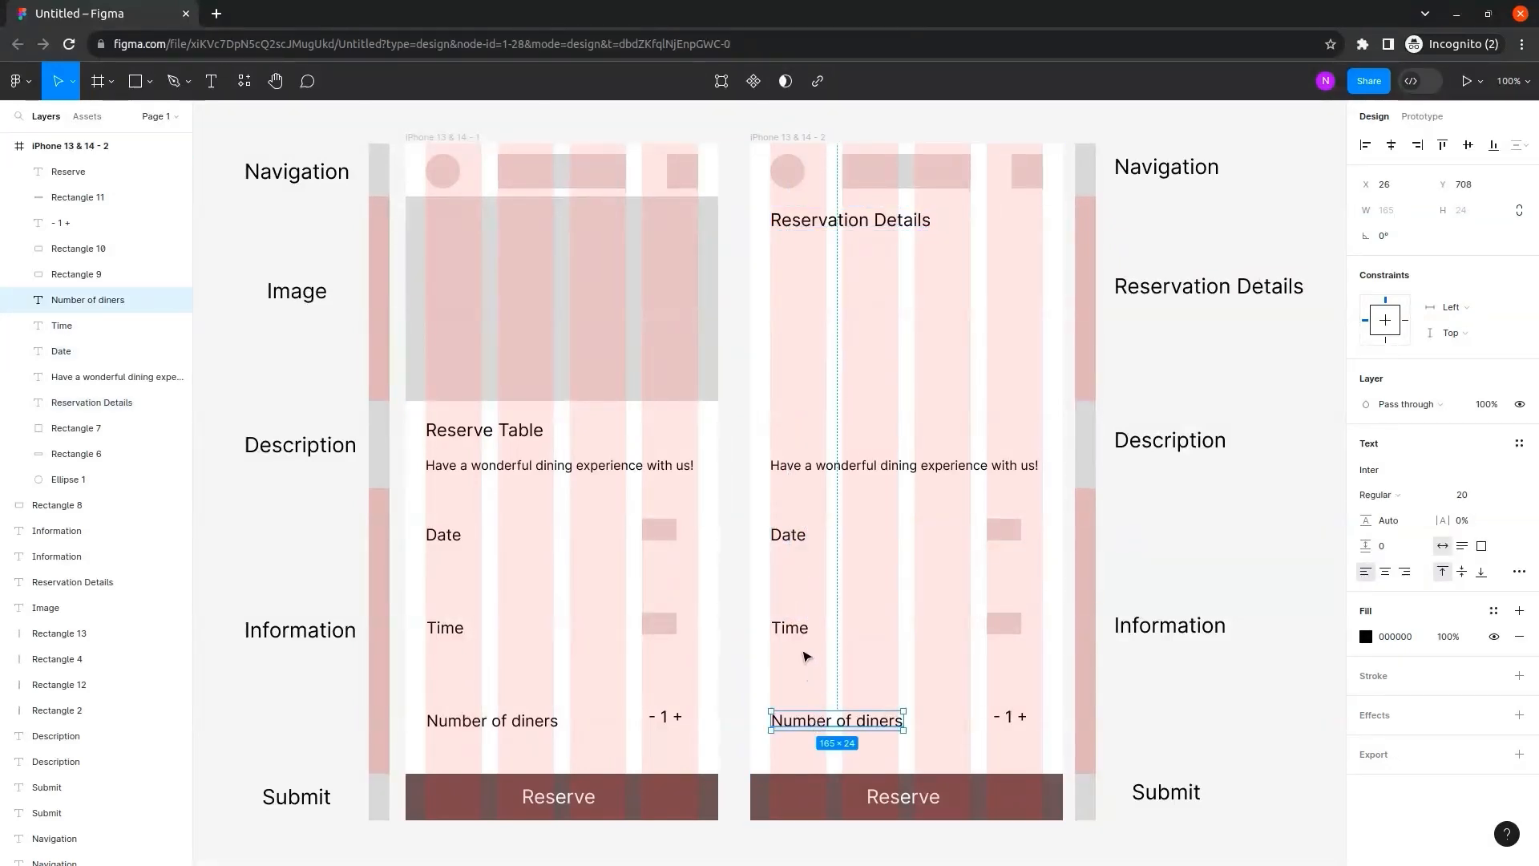
shift+click(790, 628)
shift+click(791, 545)
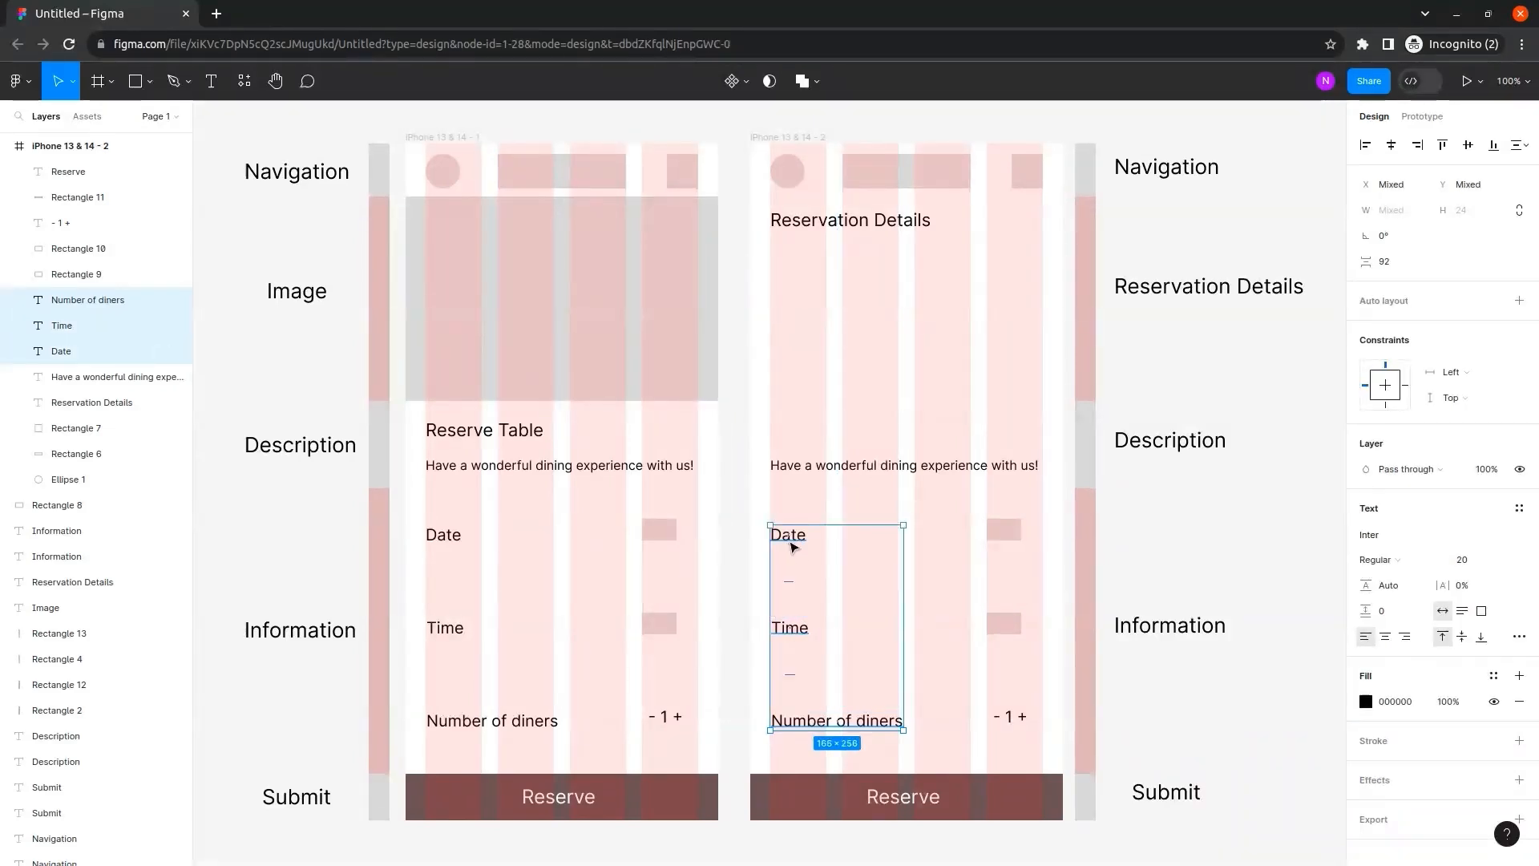
drag(791, 547, 797, 256)
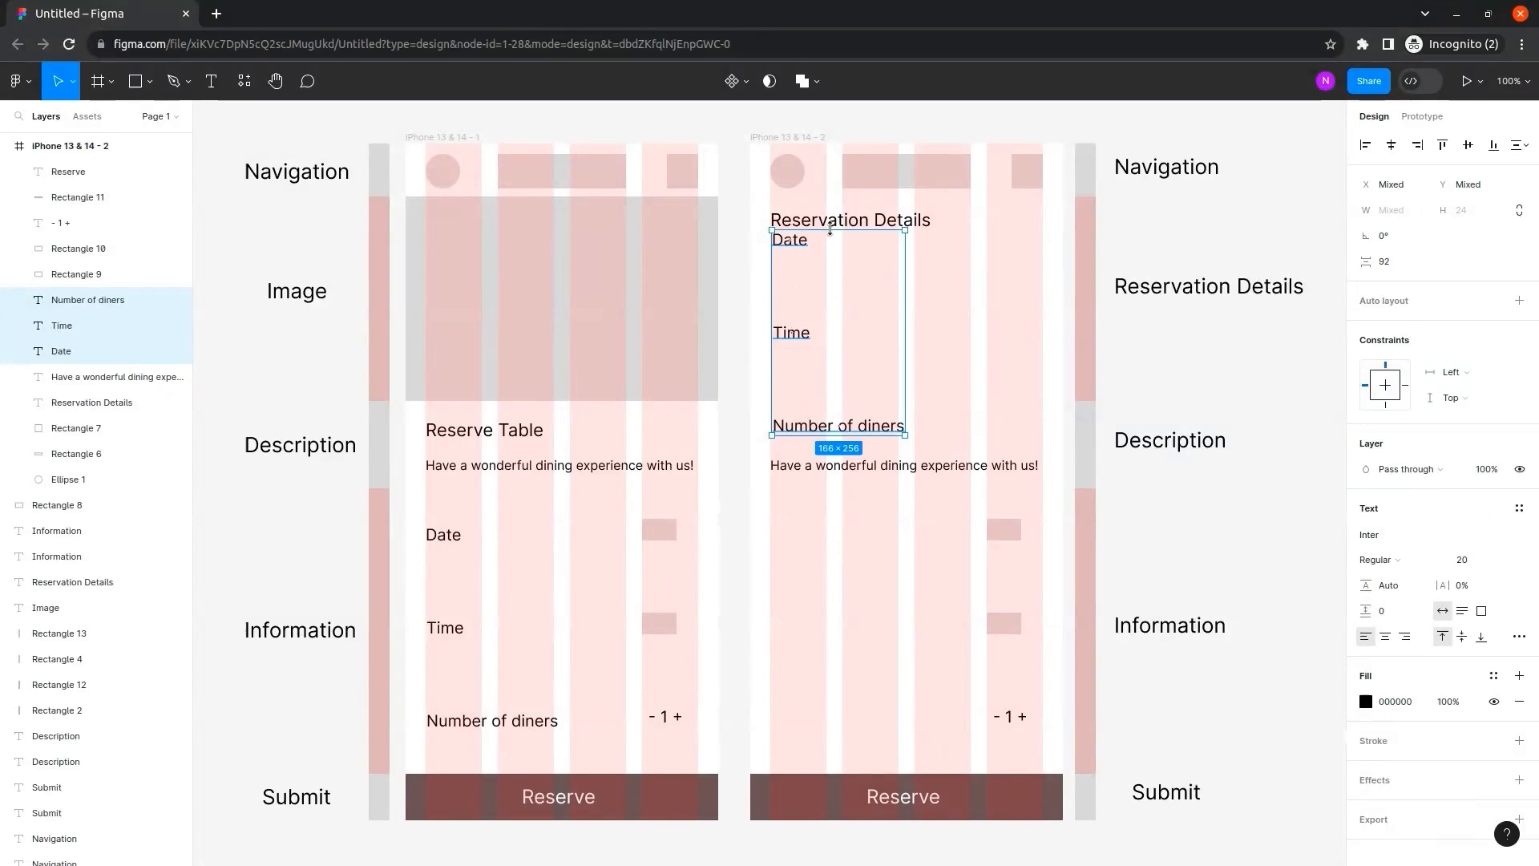
click(936, 308)
Set the font size of the second frame's "Date" label to 18.
click(61, 350)
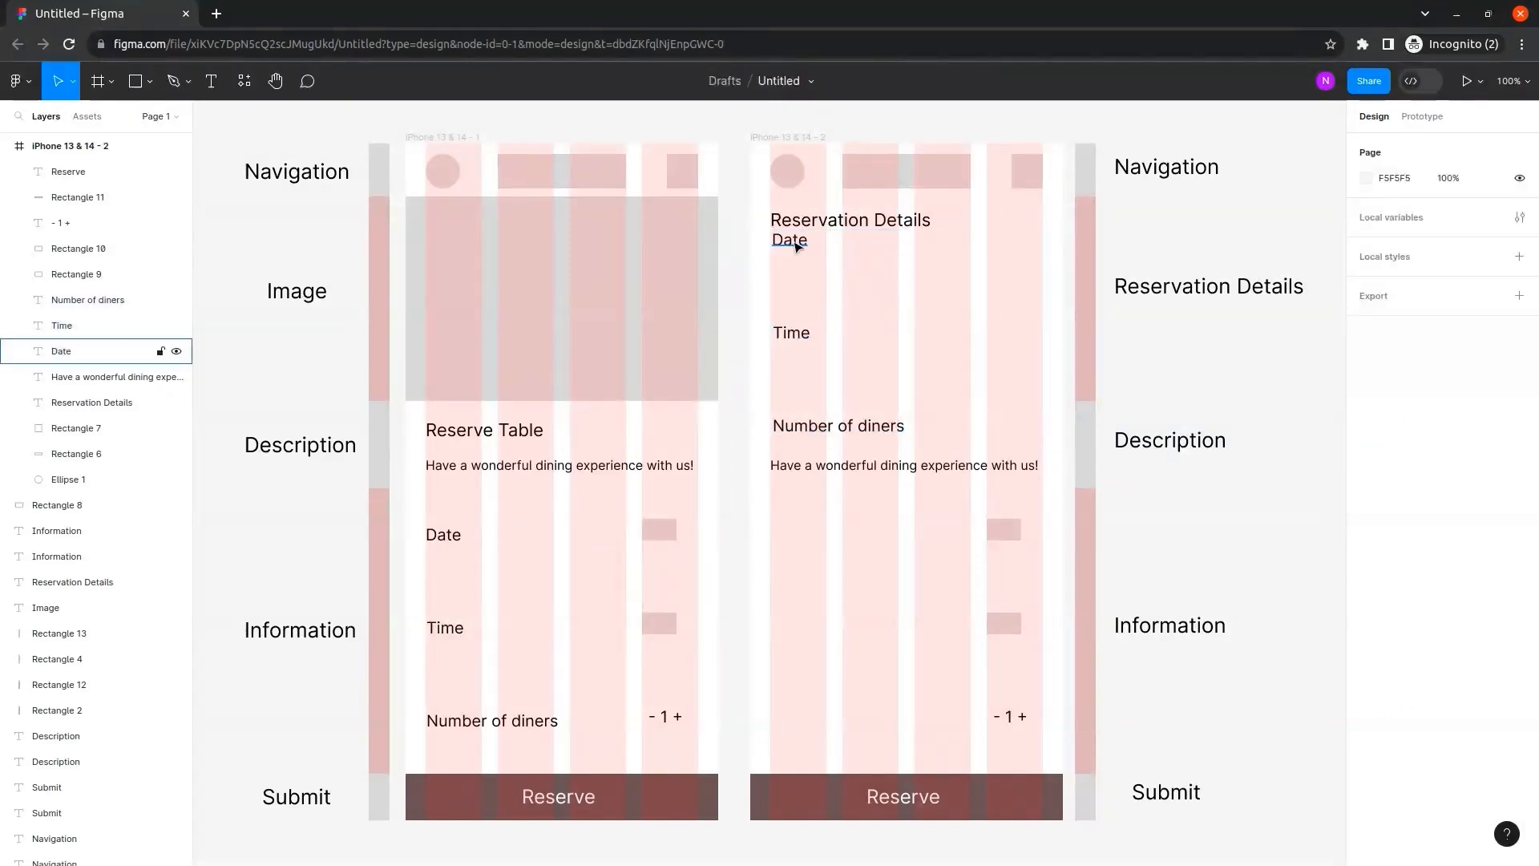
key(Return)
click(1478, 497)
text(18)
key(Return)
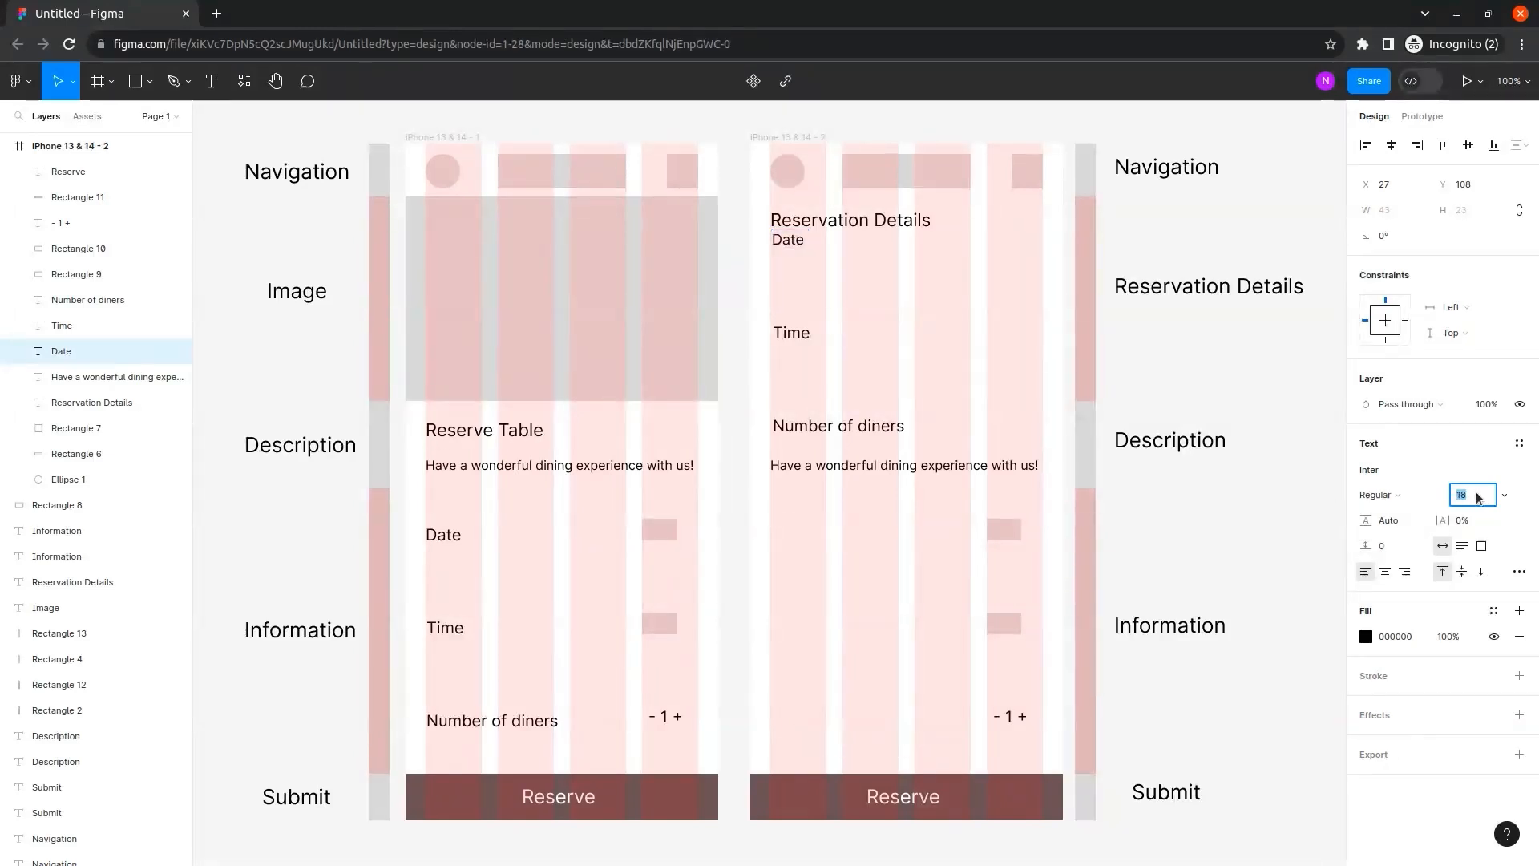
Set the font size of the second frame's "Time" and "Number of diners" labels to 18.
key(Down)
click(791, 332)
double_click(799, 331)
click(1467, 495)
text(18)
key(Return)
click(841, 425)
double_click(842, 425)
click(1483, 497)
text(18)
key(Return)
Space the second frame's Date, Time and Number of diners labels evenly under the heading at X 25, with Date at Y 129 and Number of diners at Y 269.
drag(789, 241, 789, 258)
drag(795, 340, 791, 320)
click(826, 426)
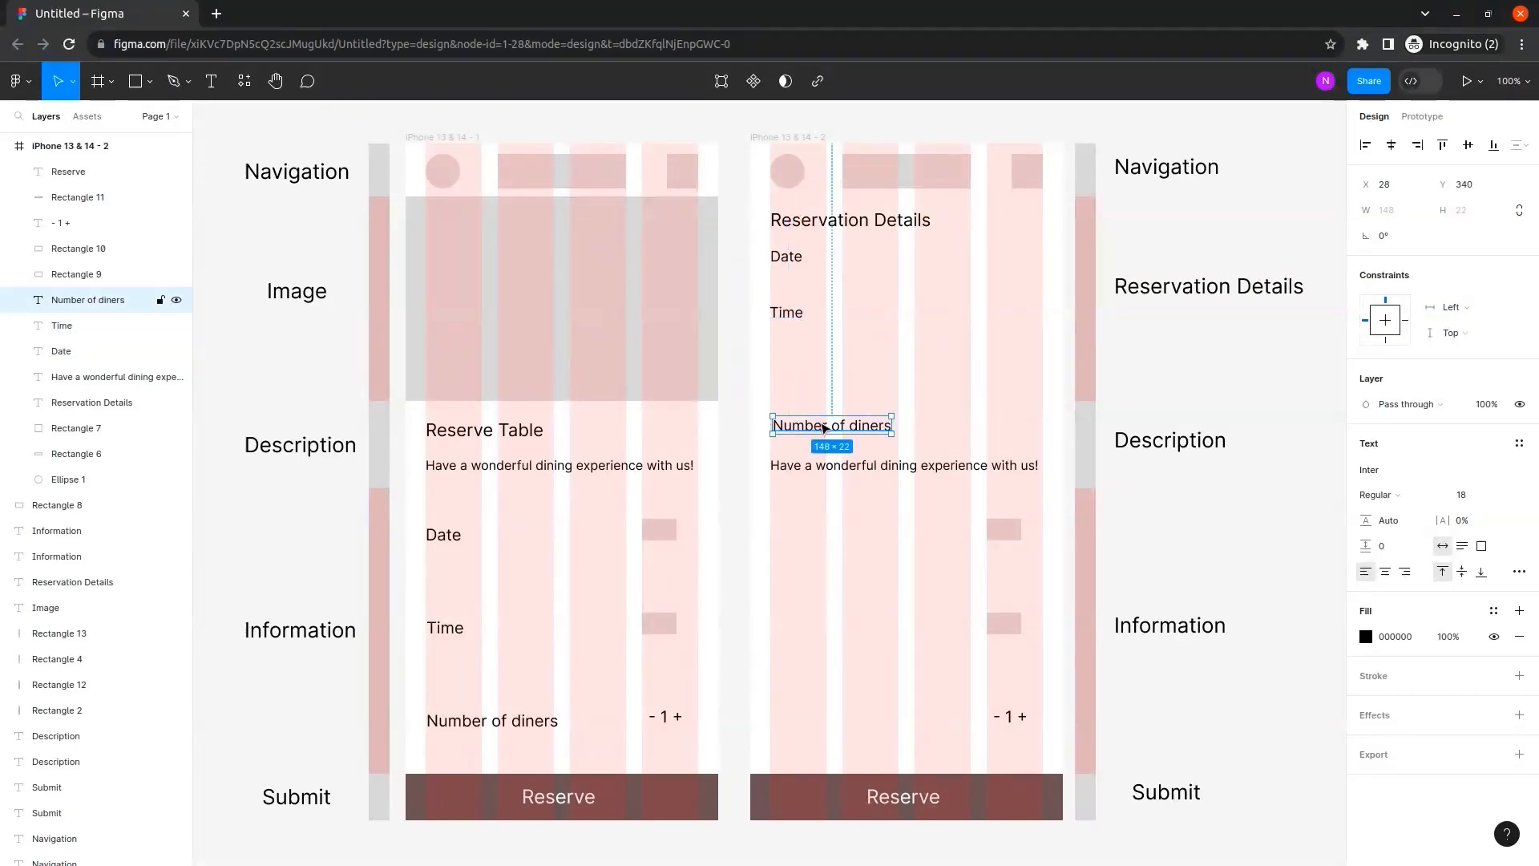
drag(859, 425, 858, 374)
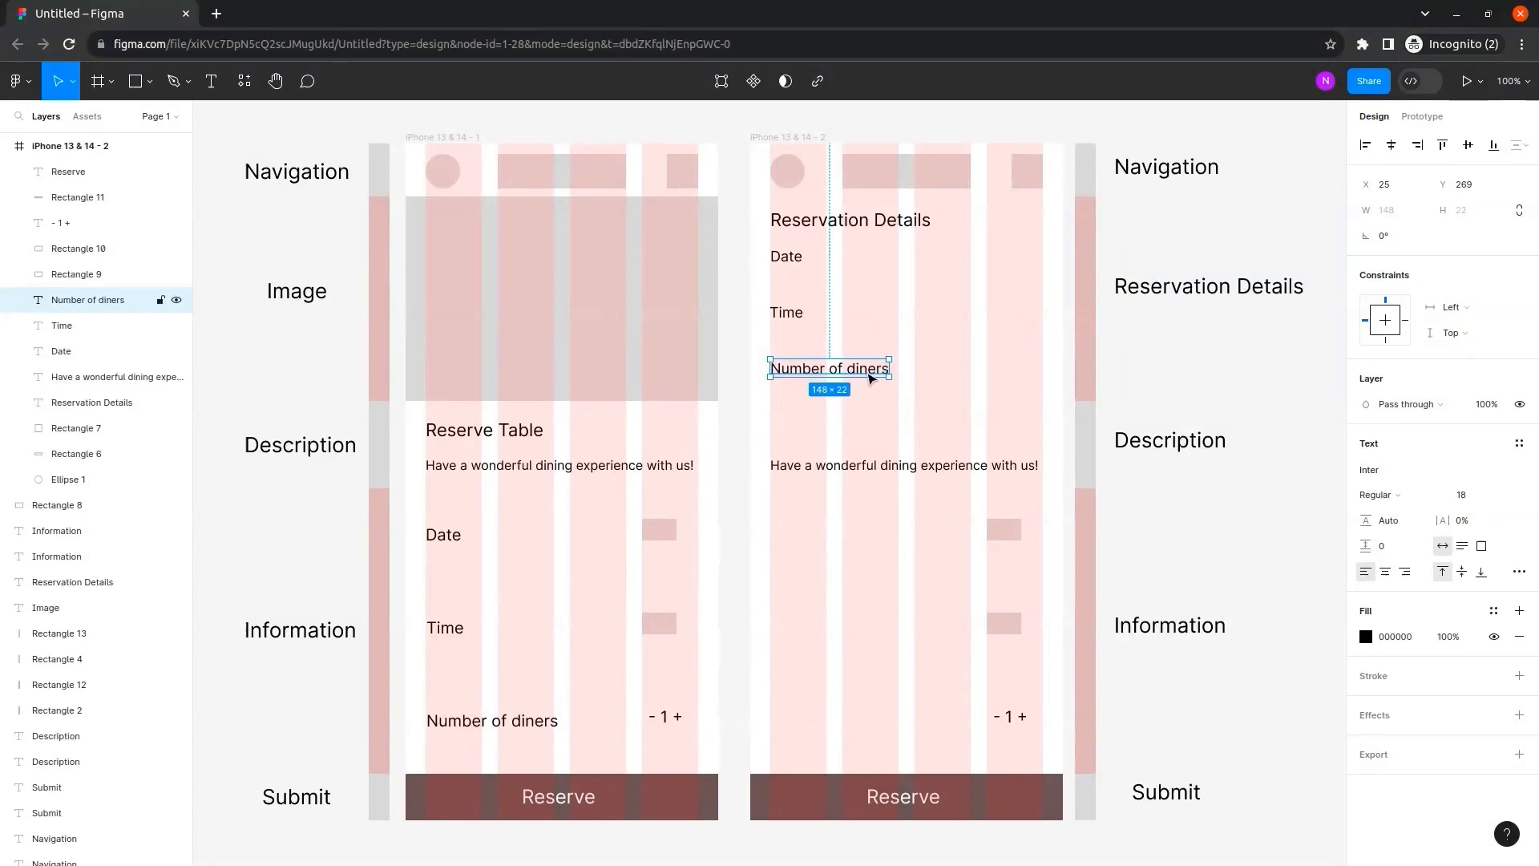
click(879, 334)
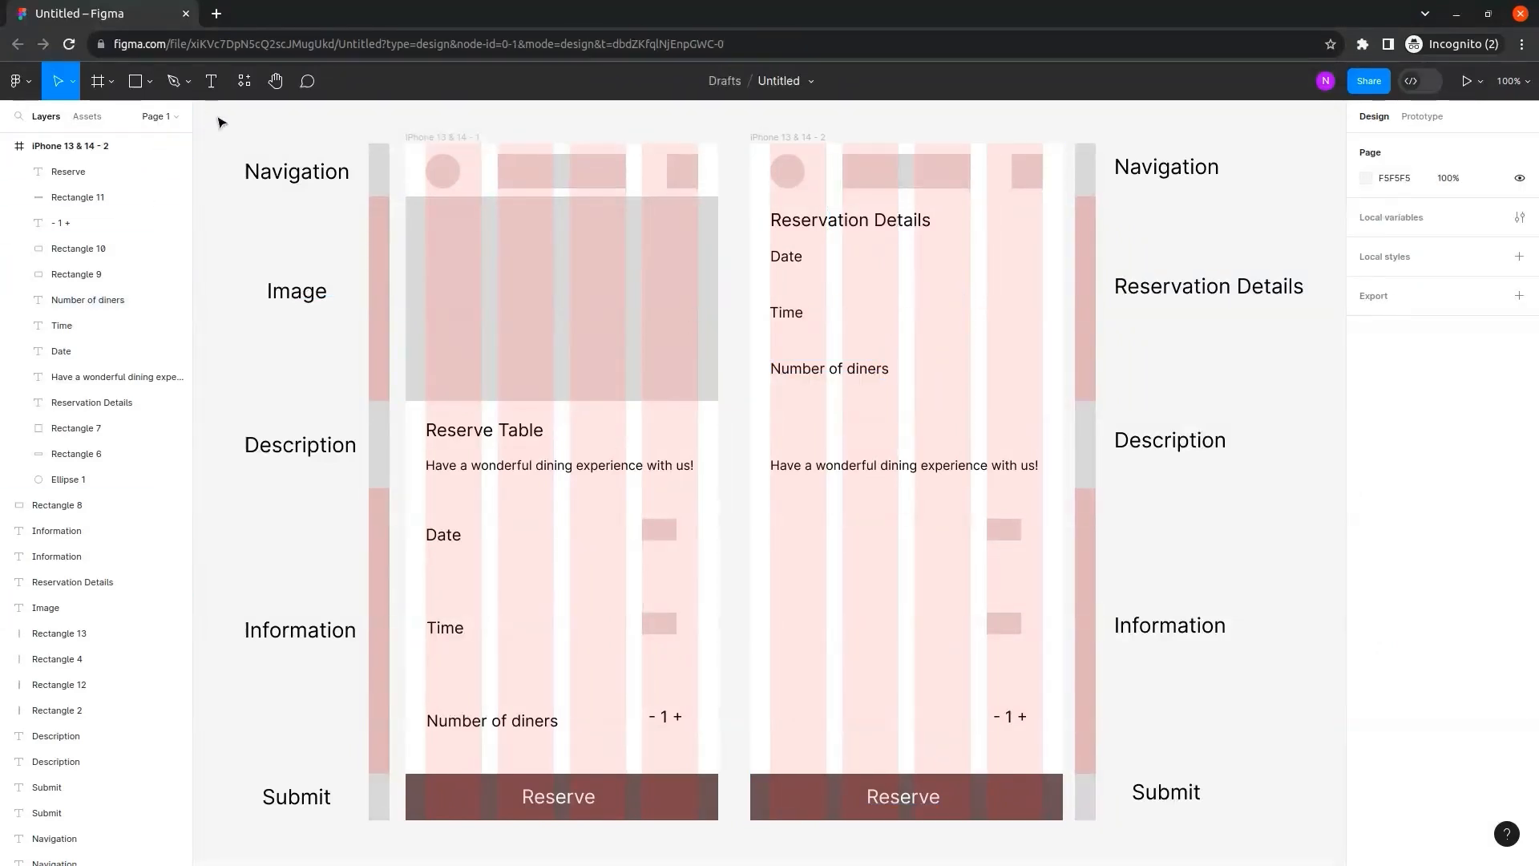
Duplicate the second frame's Date label across its row to X 261, Y 129 and change the copy's text to "5 Dec 2023".
click(787, 258)
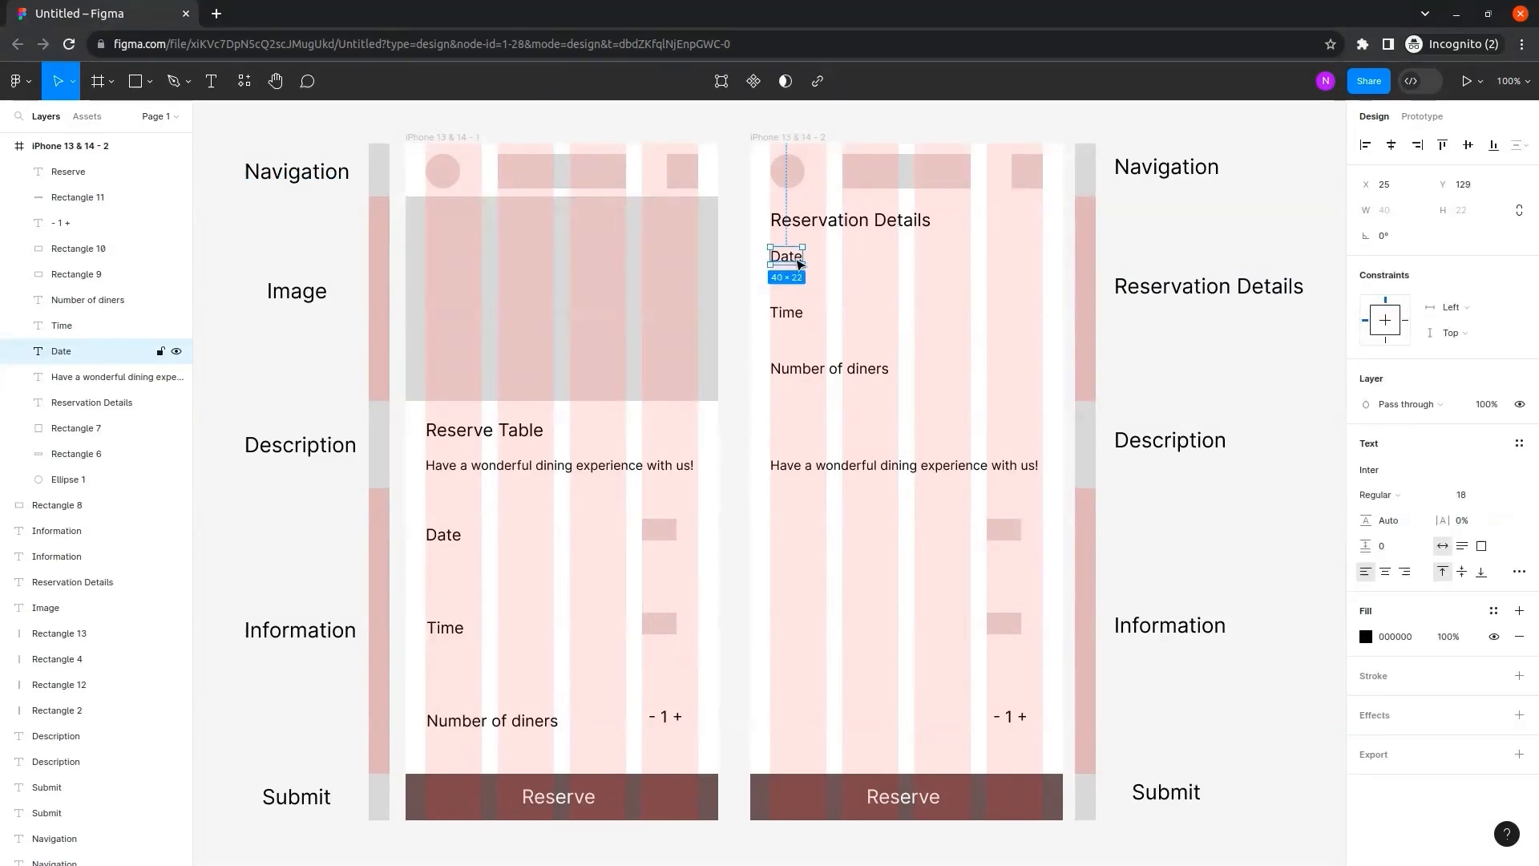
drag(801, 263, 986, 258)
double_click(983, 257)
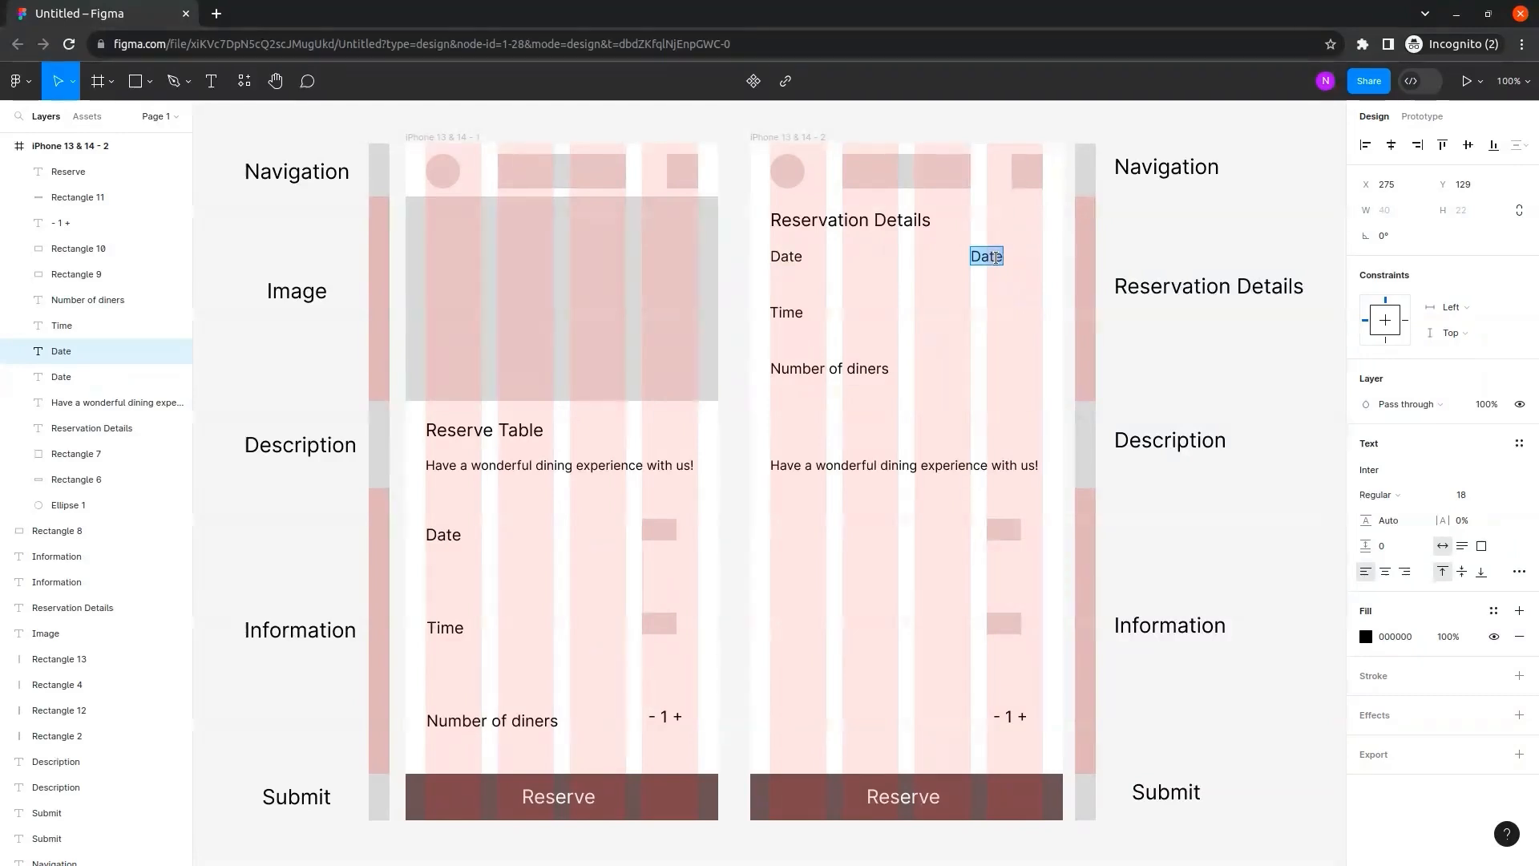
text(5 Dec 2023)
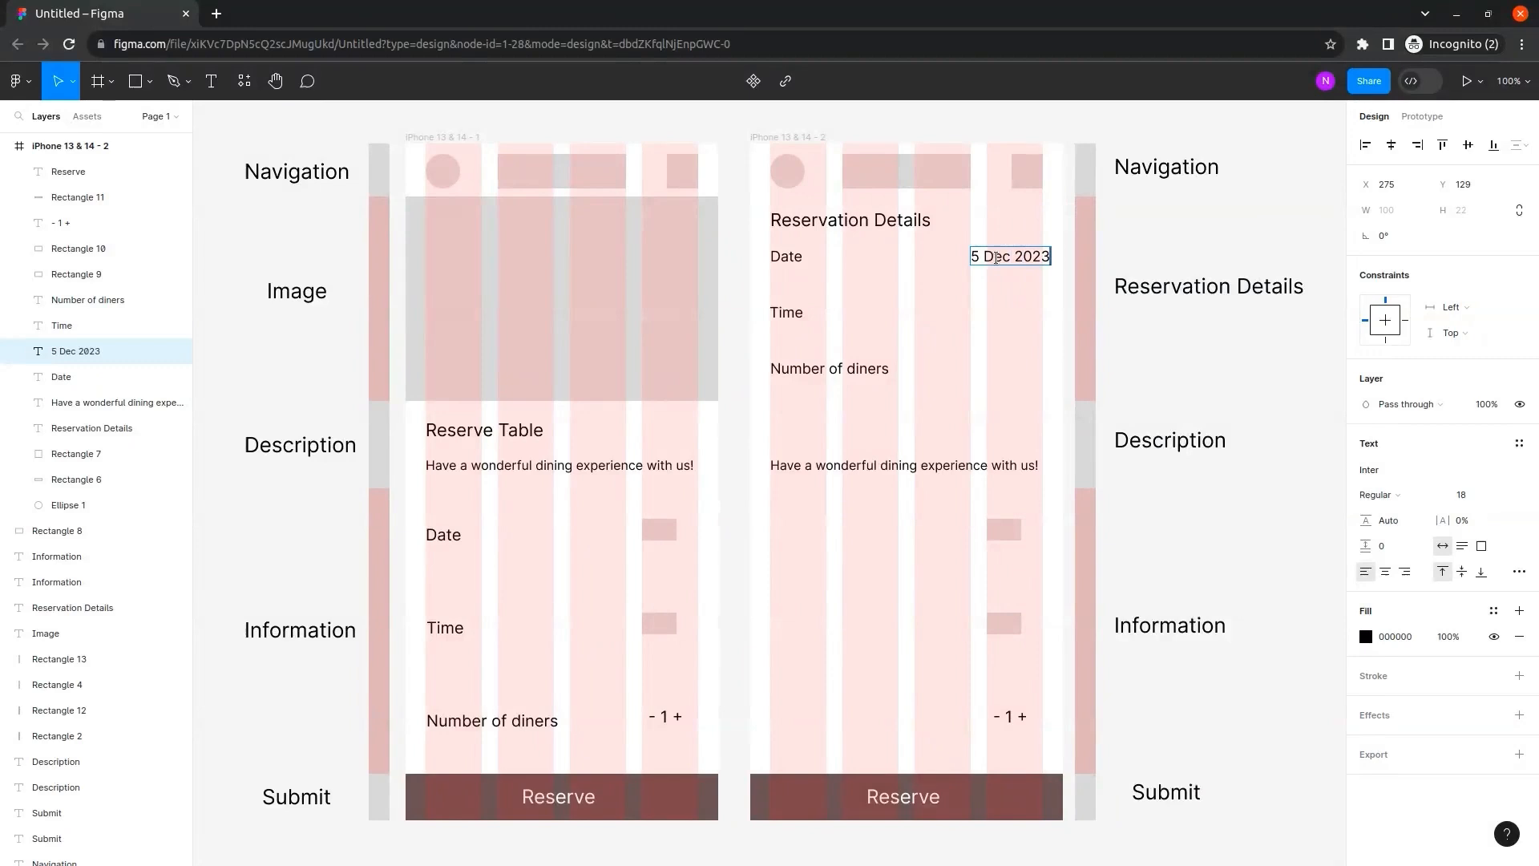
key(Escape)
drag(1038, 259, 1028, 262)
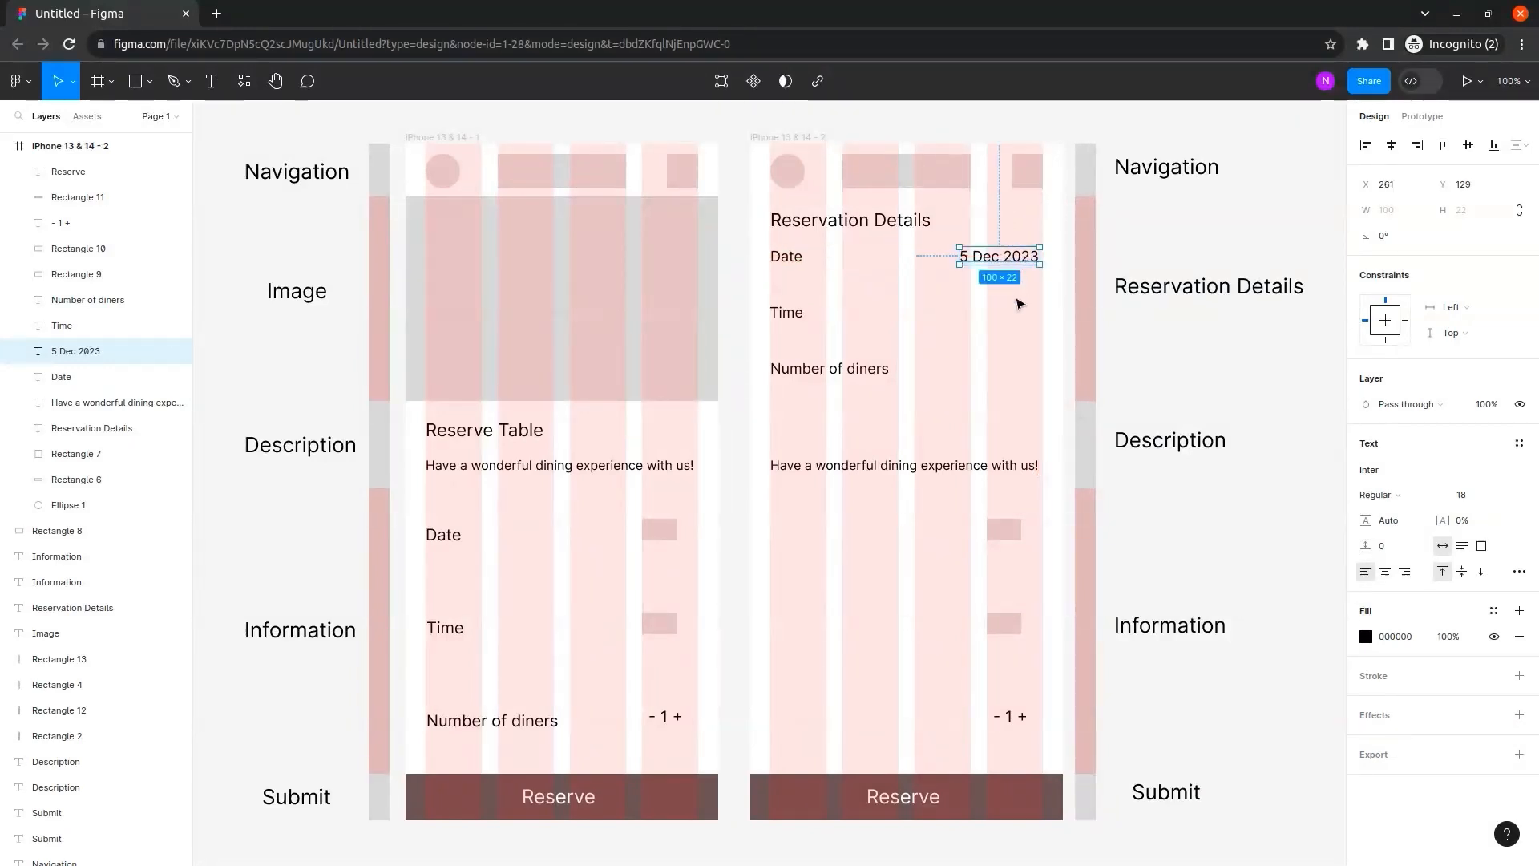
click(922, 311)
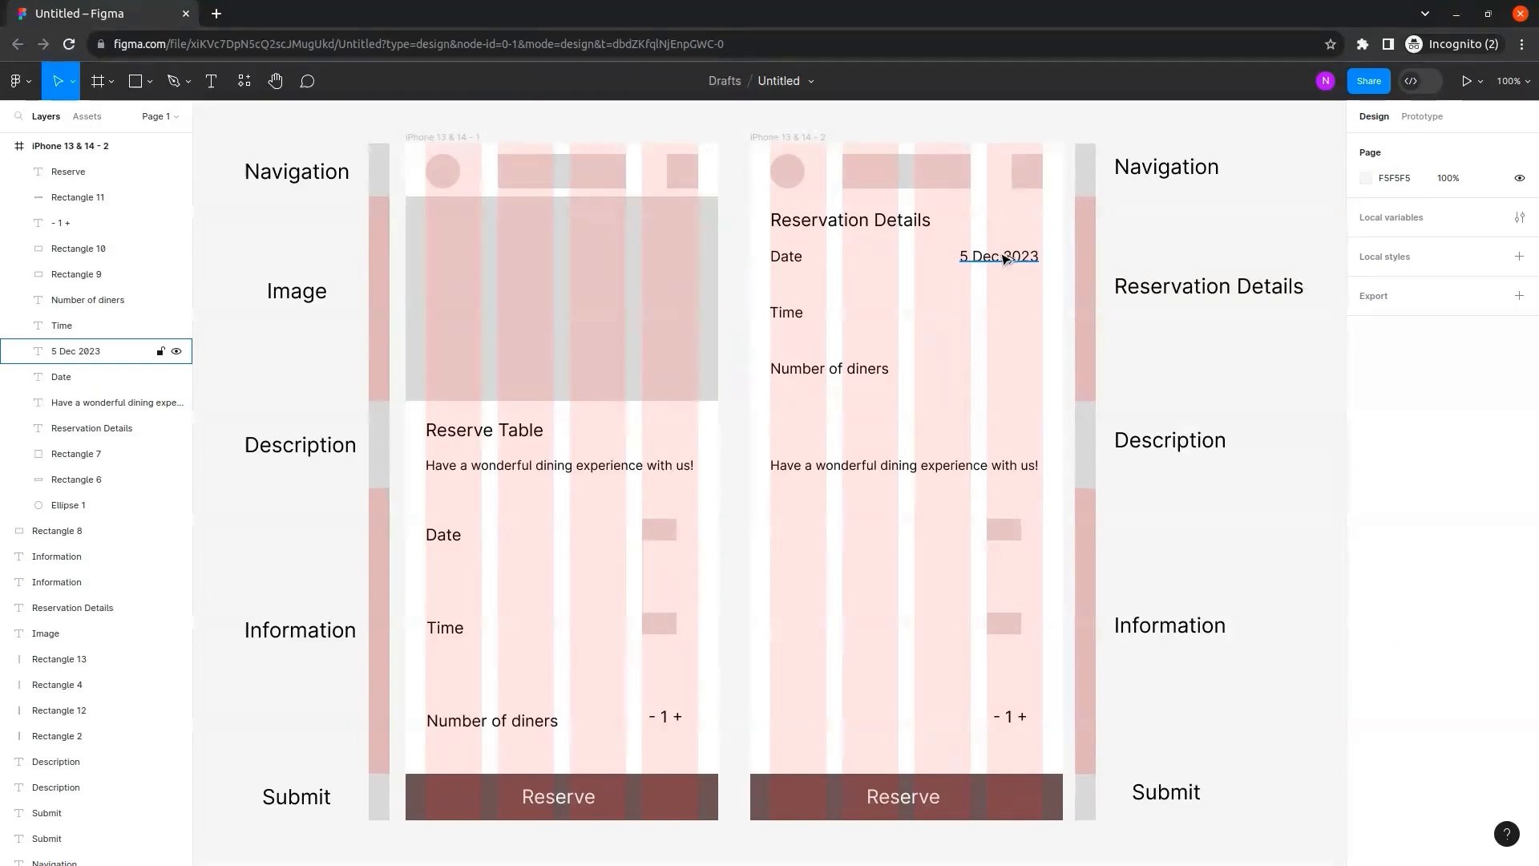
Duplicate the "5 Dec 2023" value into the Time row, change the copy's text to "16:30" and place it at X 287, Y 195.
drag(1004, 258, 1004, 311)
double_click(988, 304)
text(1)
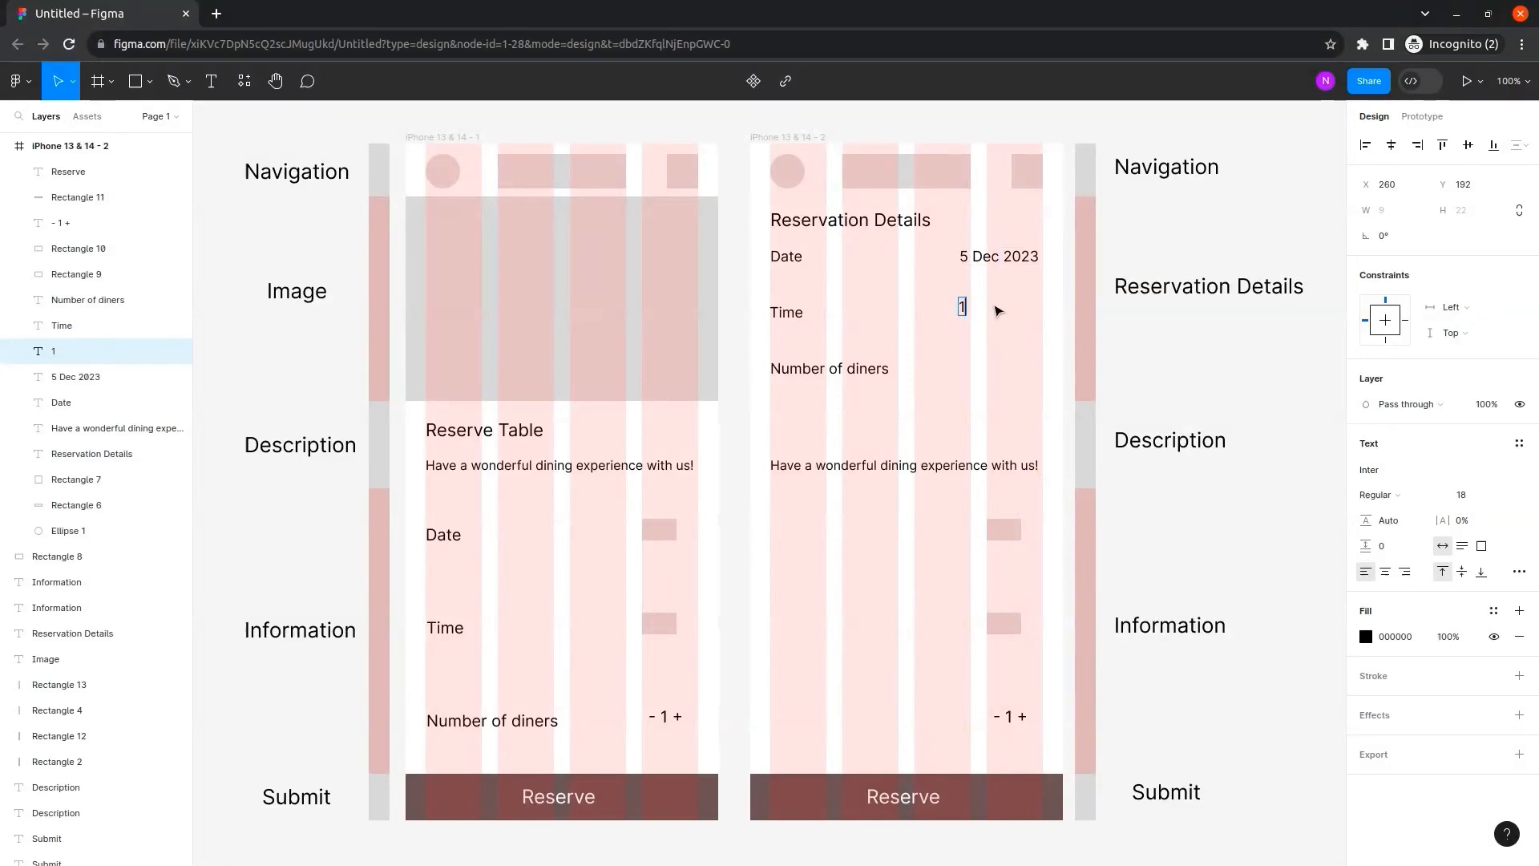
text(6:30)
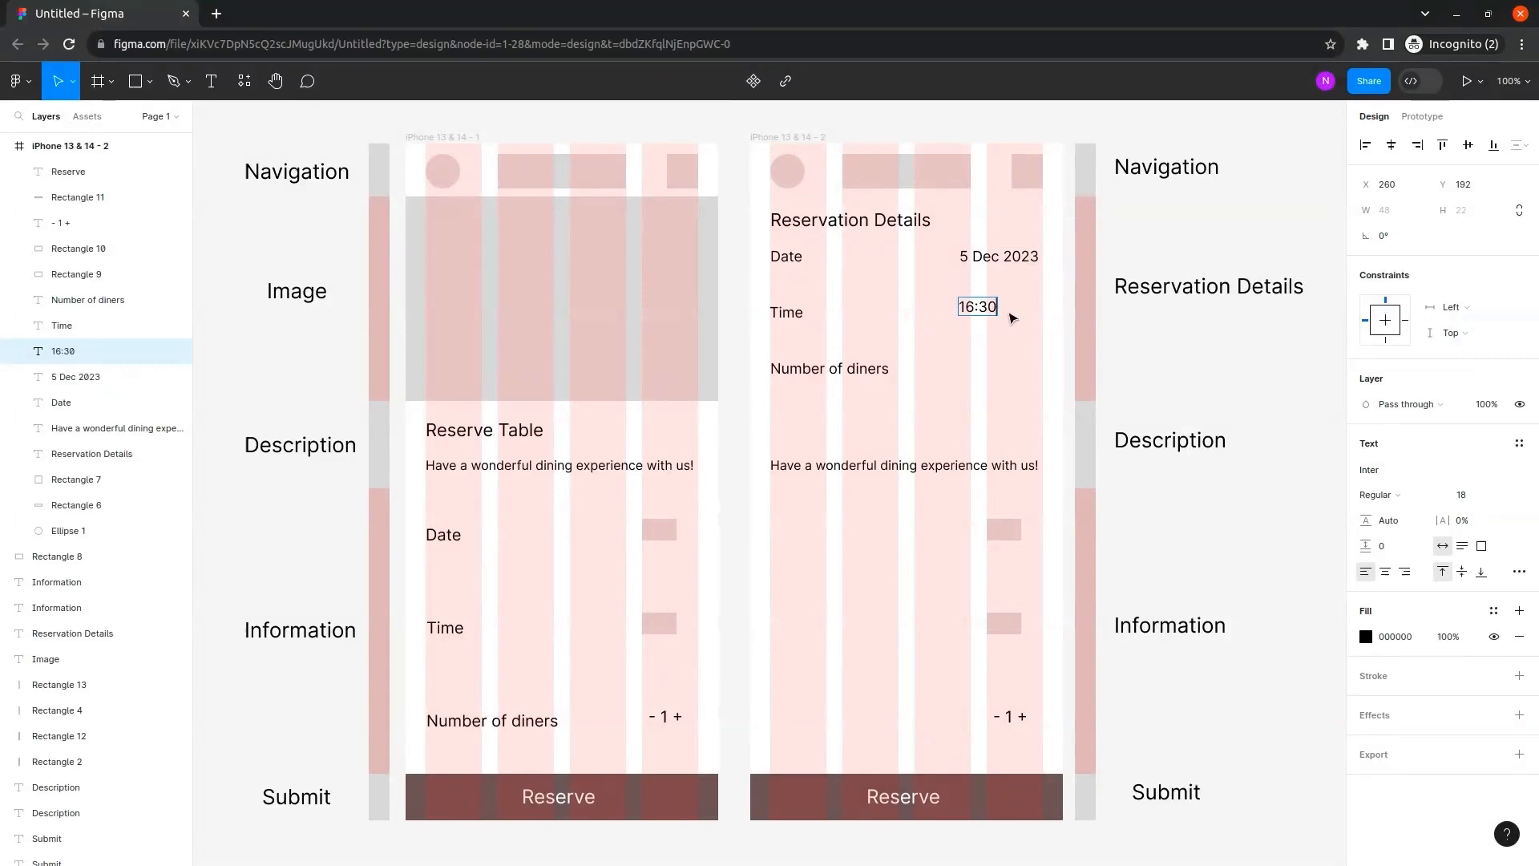
key(Escape)
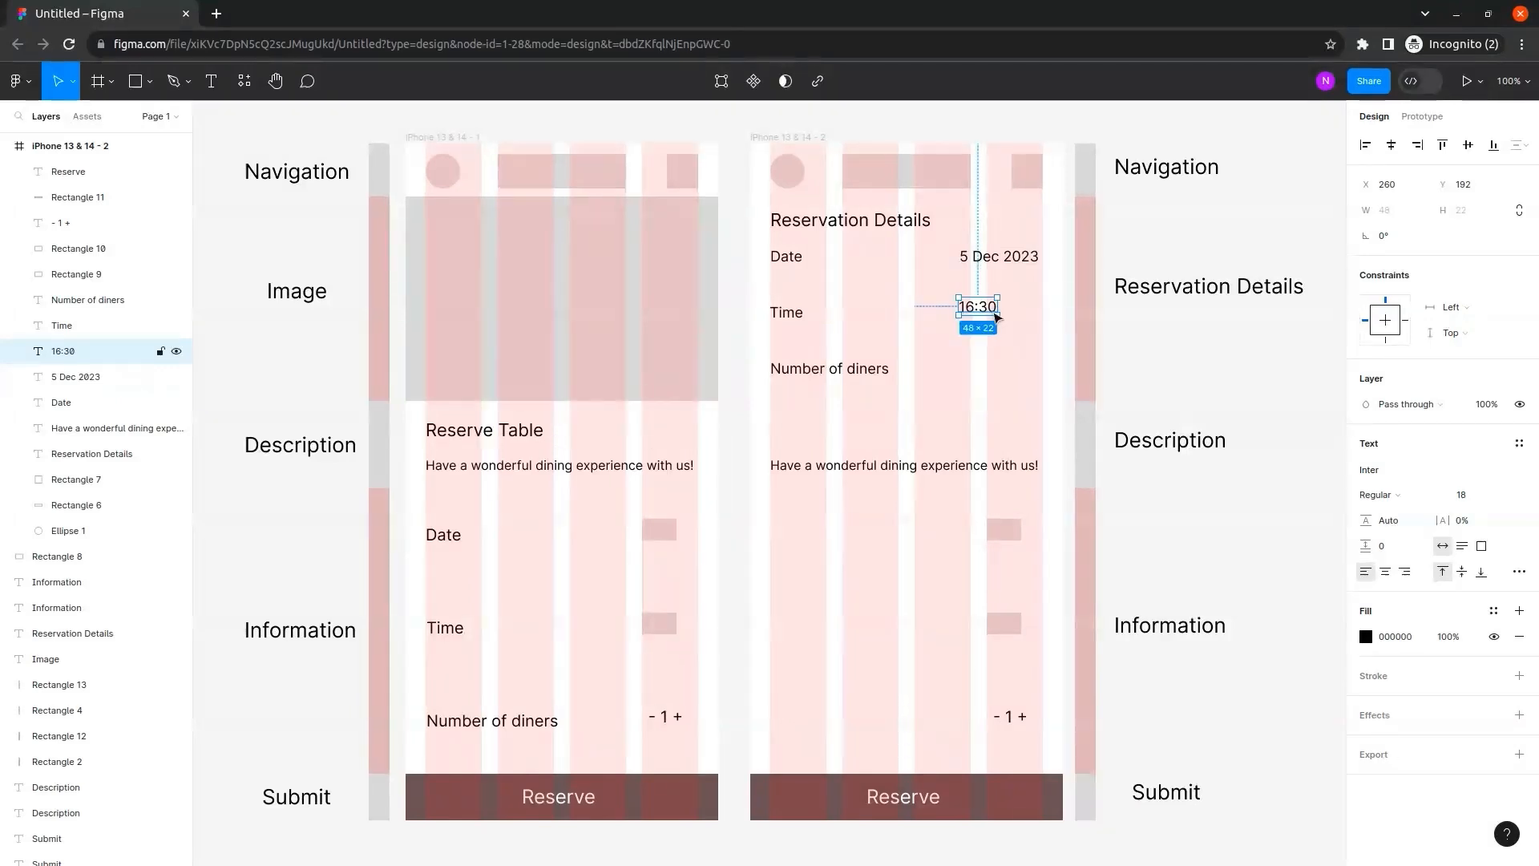
drag(986, 310, 1008, 311)
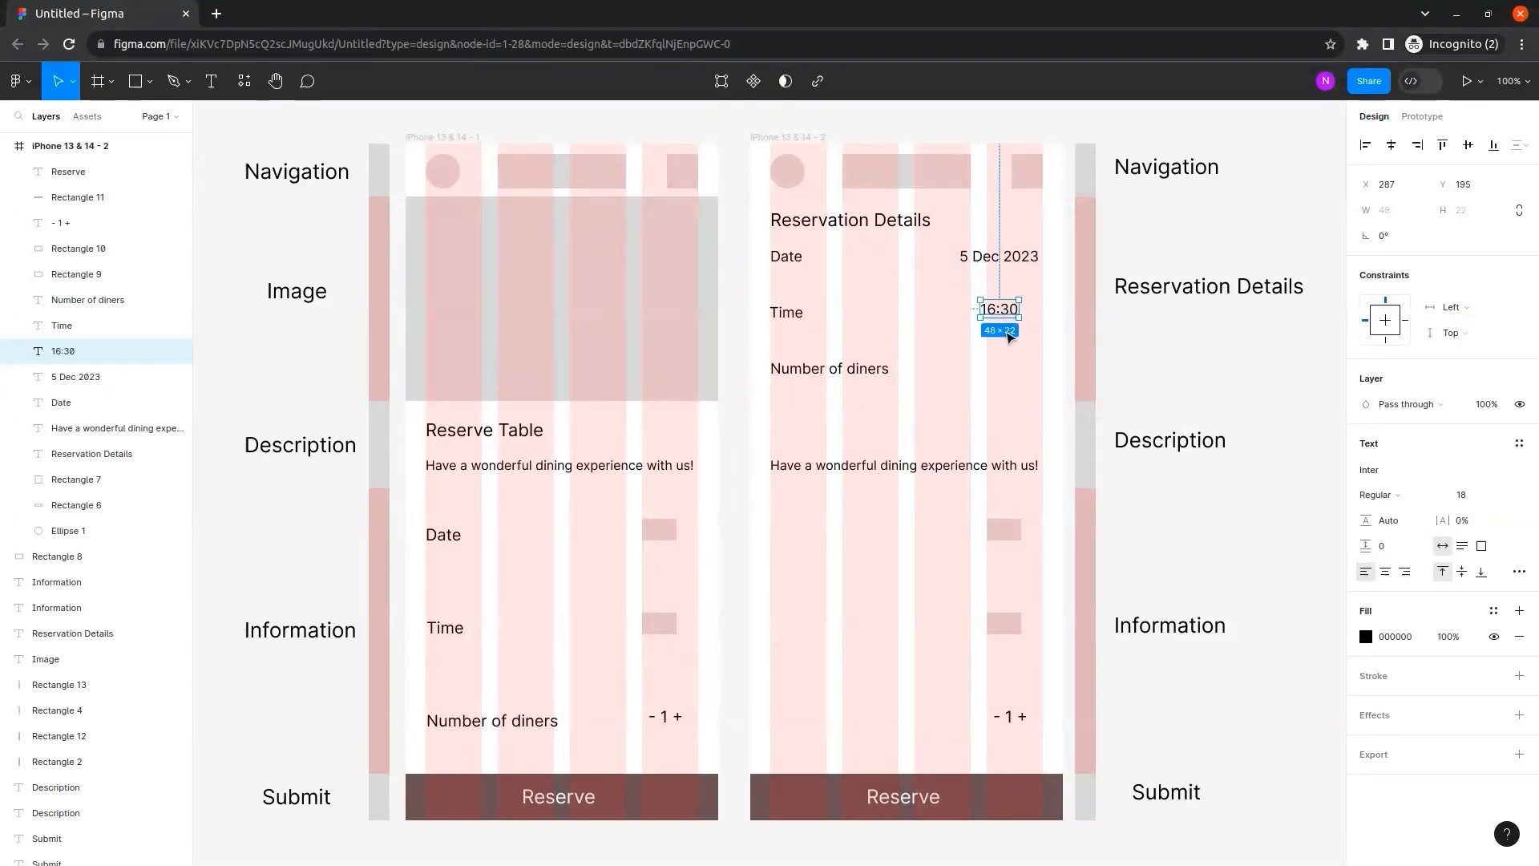
click(1034, 362)
Duplicate the "16:30" value into the Number of diners row and change the copy's text to "5", roughly centred under the values above.
click(1002, 311)
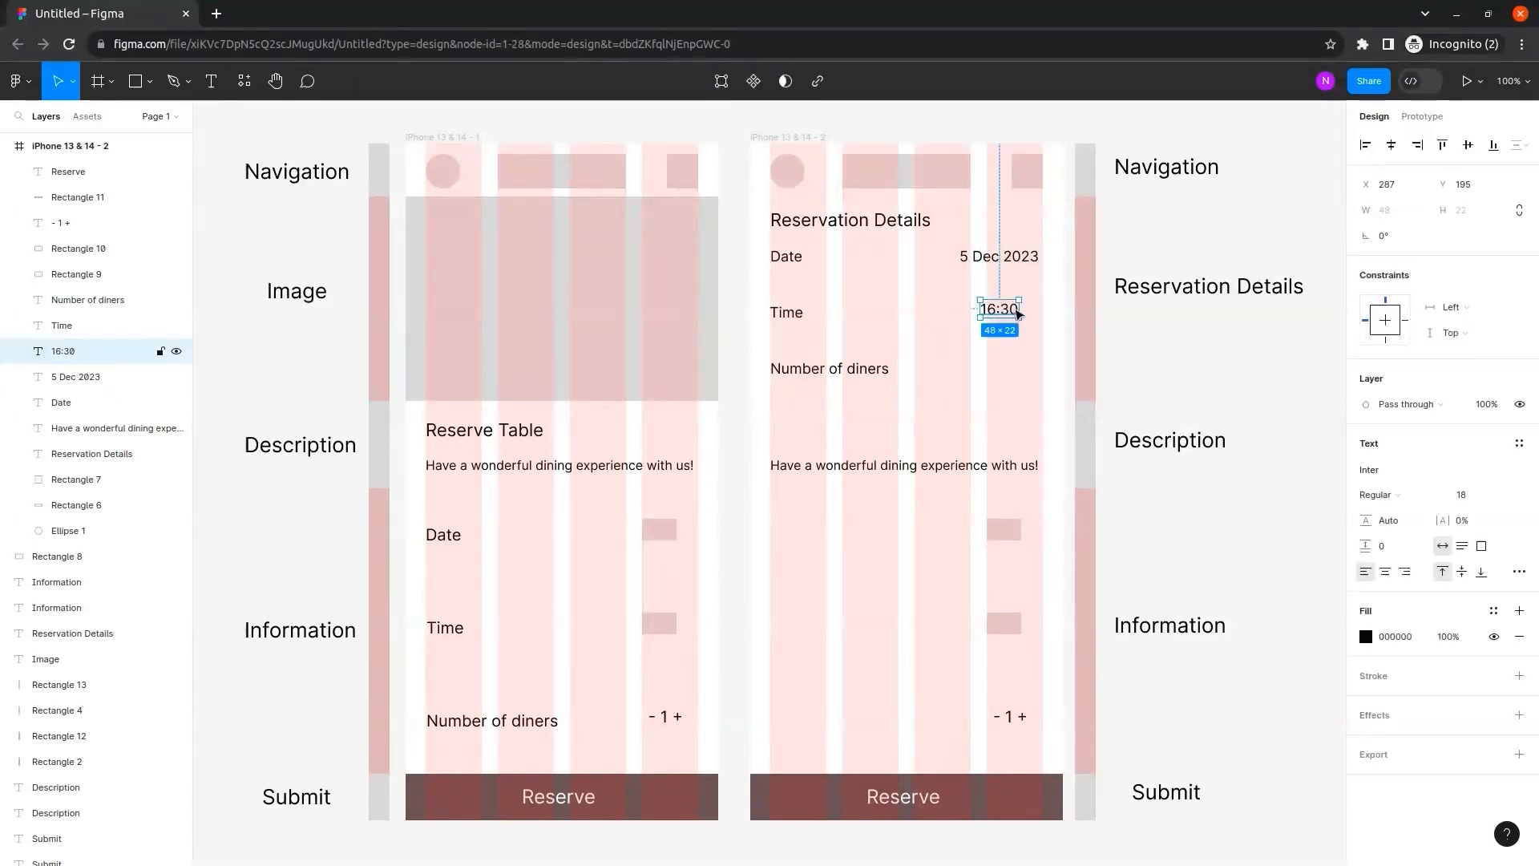
drag(1003, 314, 1005, 371)
double_click(999, 365)
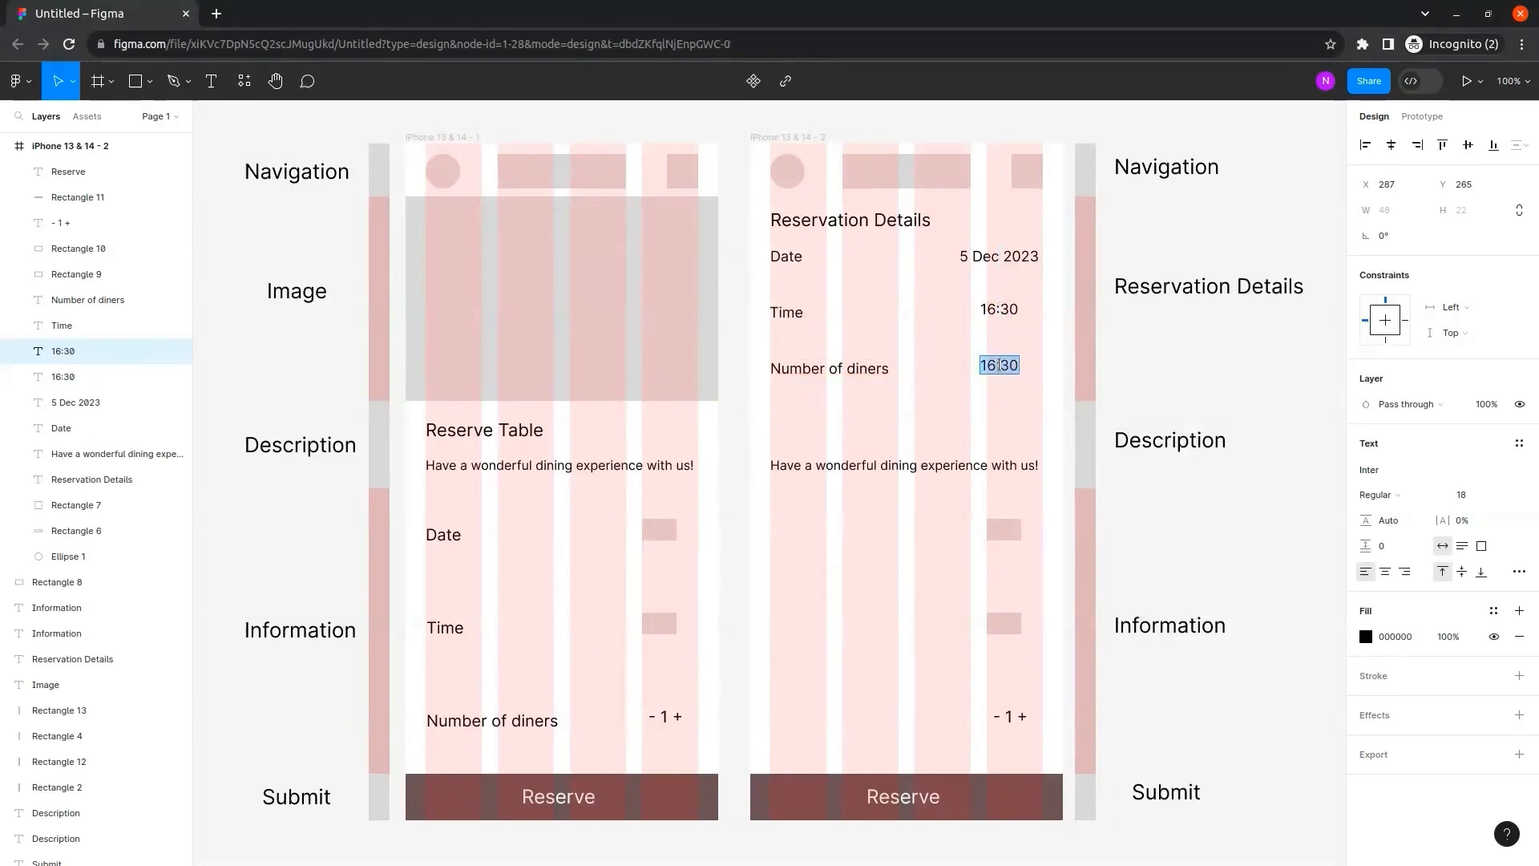
text(5)
key(Escape)
drag(988, 367, 998, 366)
click(1168, 385)
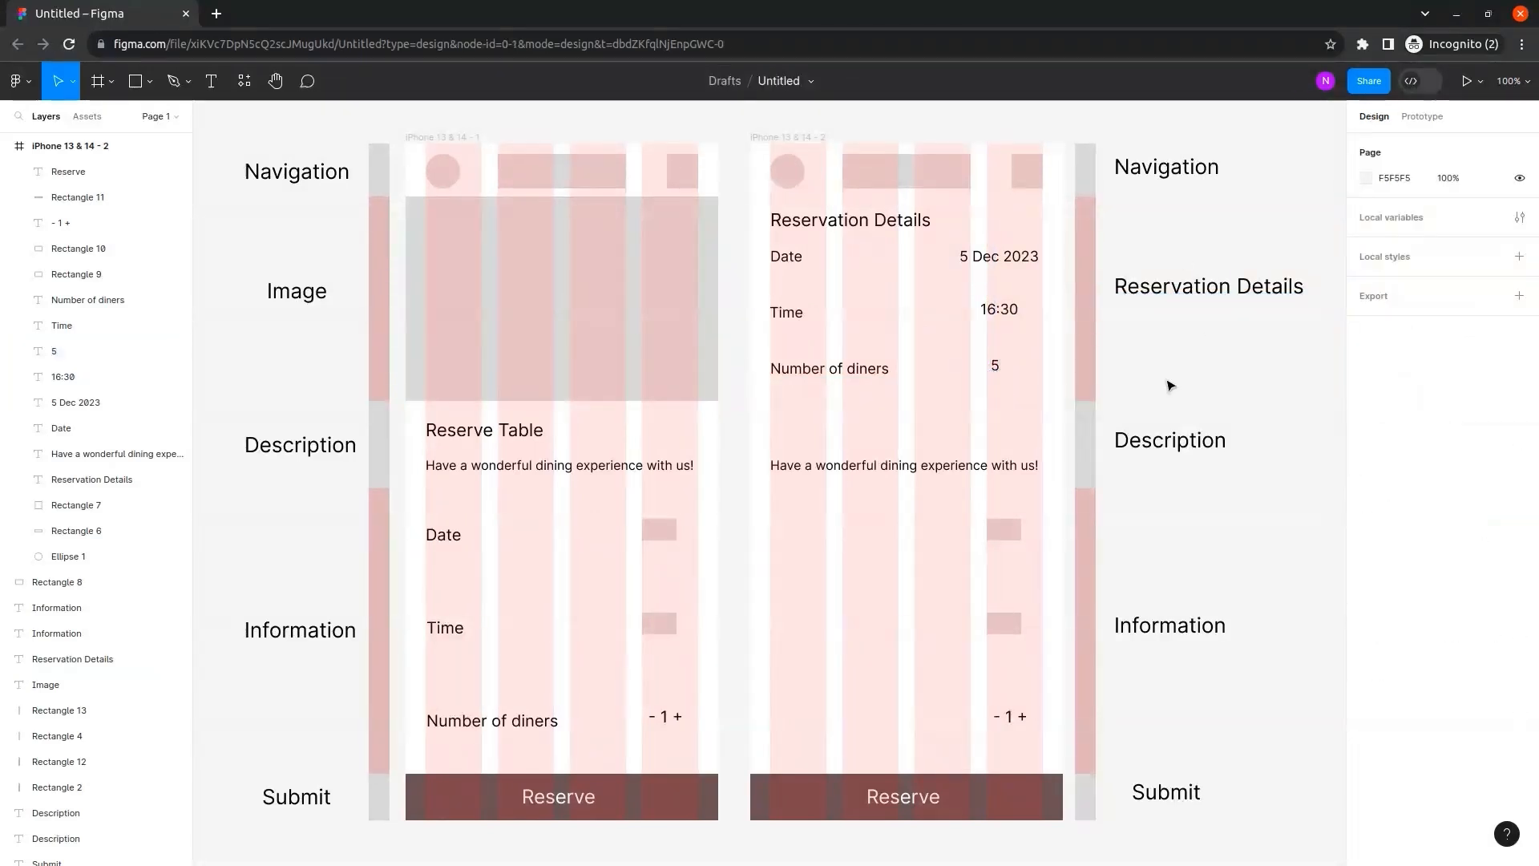
Delete the "Have a wonderful dining experience with us!" text, the two small rectangles and the "- 1 +" counter from the second frame.
click(837, 471)
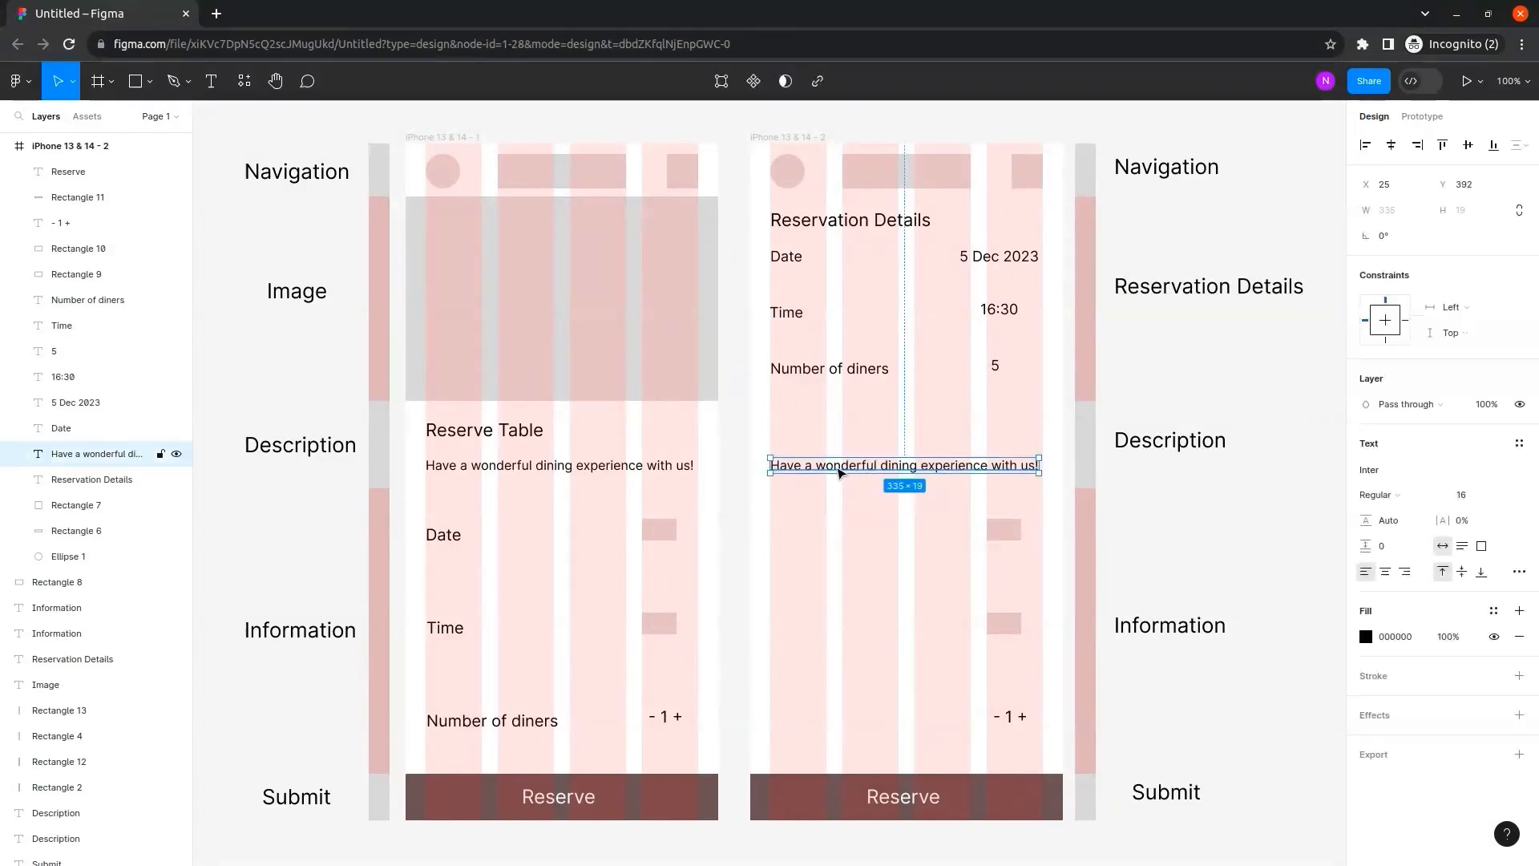
key(Delete)
drag(1014, 486, 1013, 736)
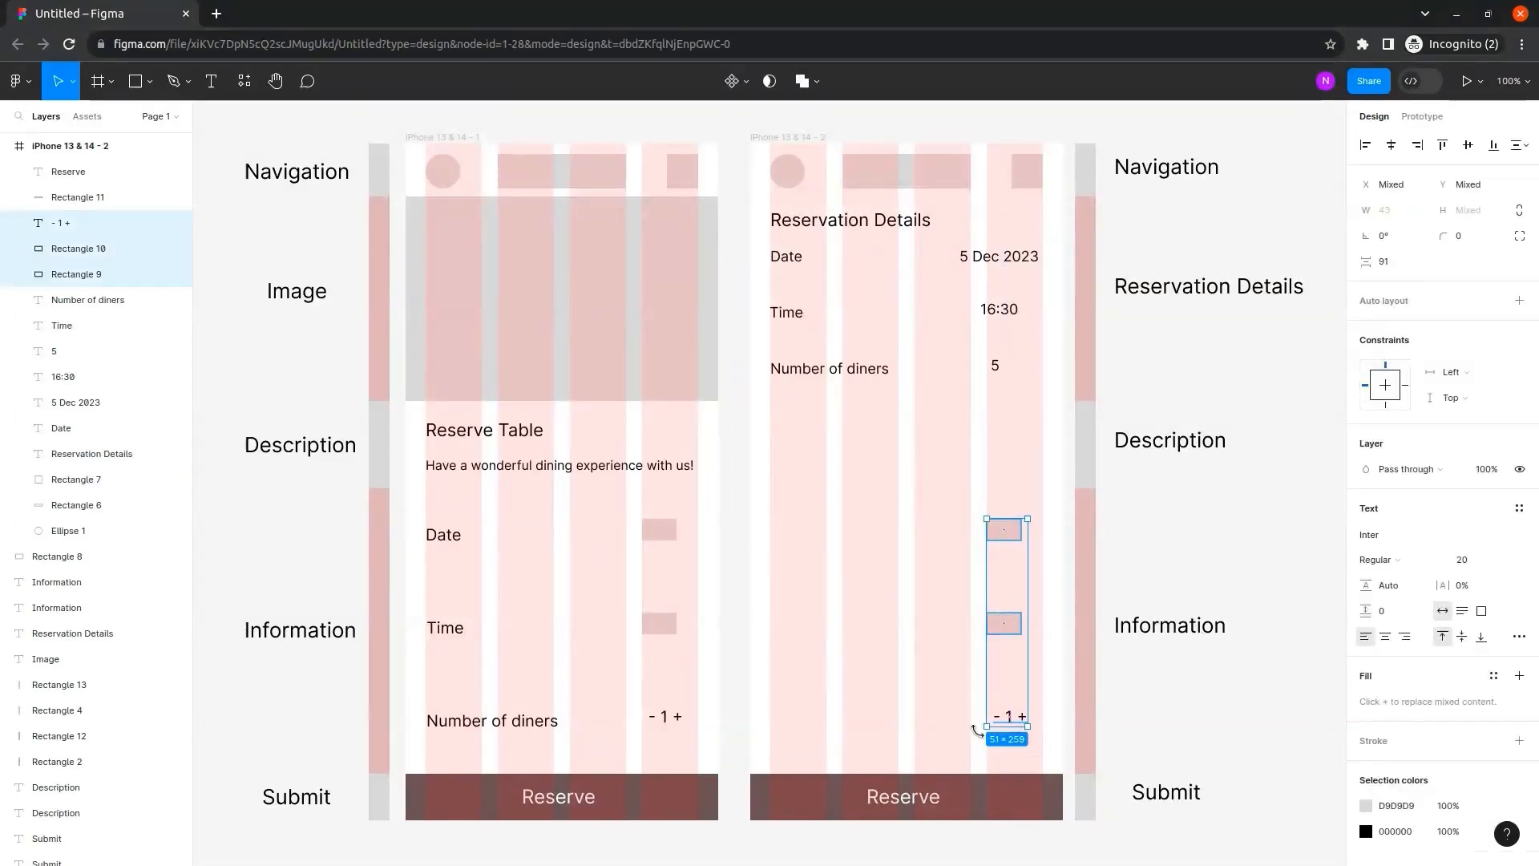
click(1097, 621)
Delete the grey Description bar and its "Description" label beside the second frame.
click(1088, 459)
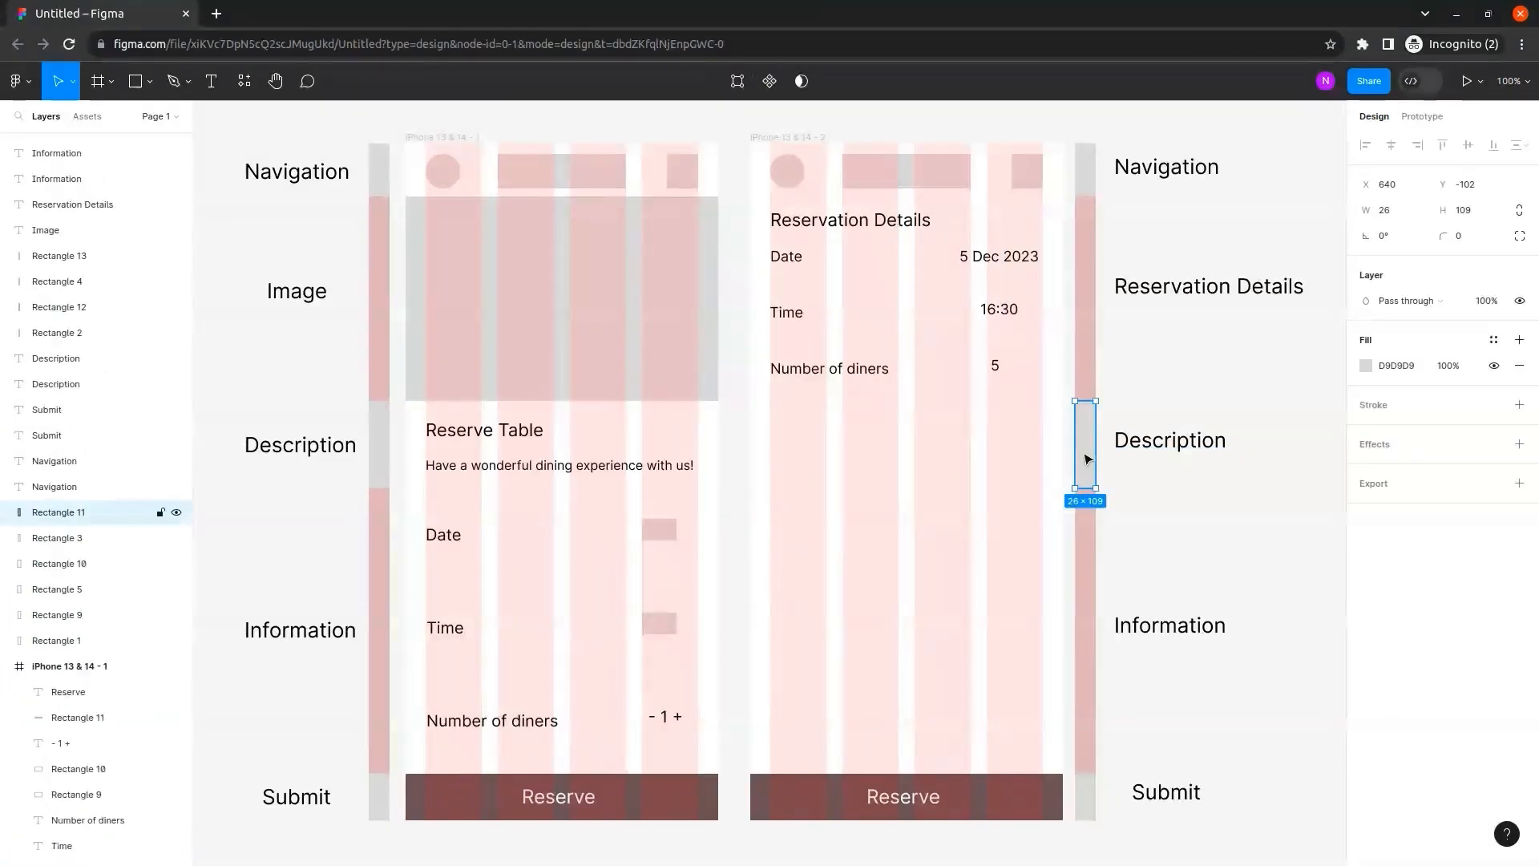
key(Delete)
click(1151, 450)
key(Delete)
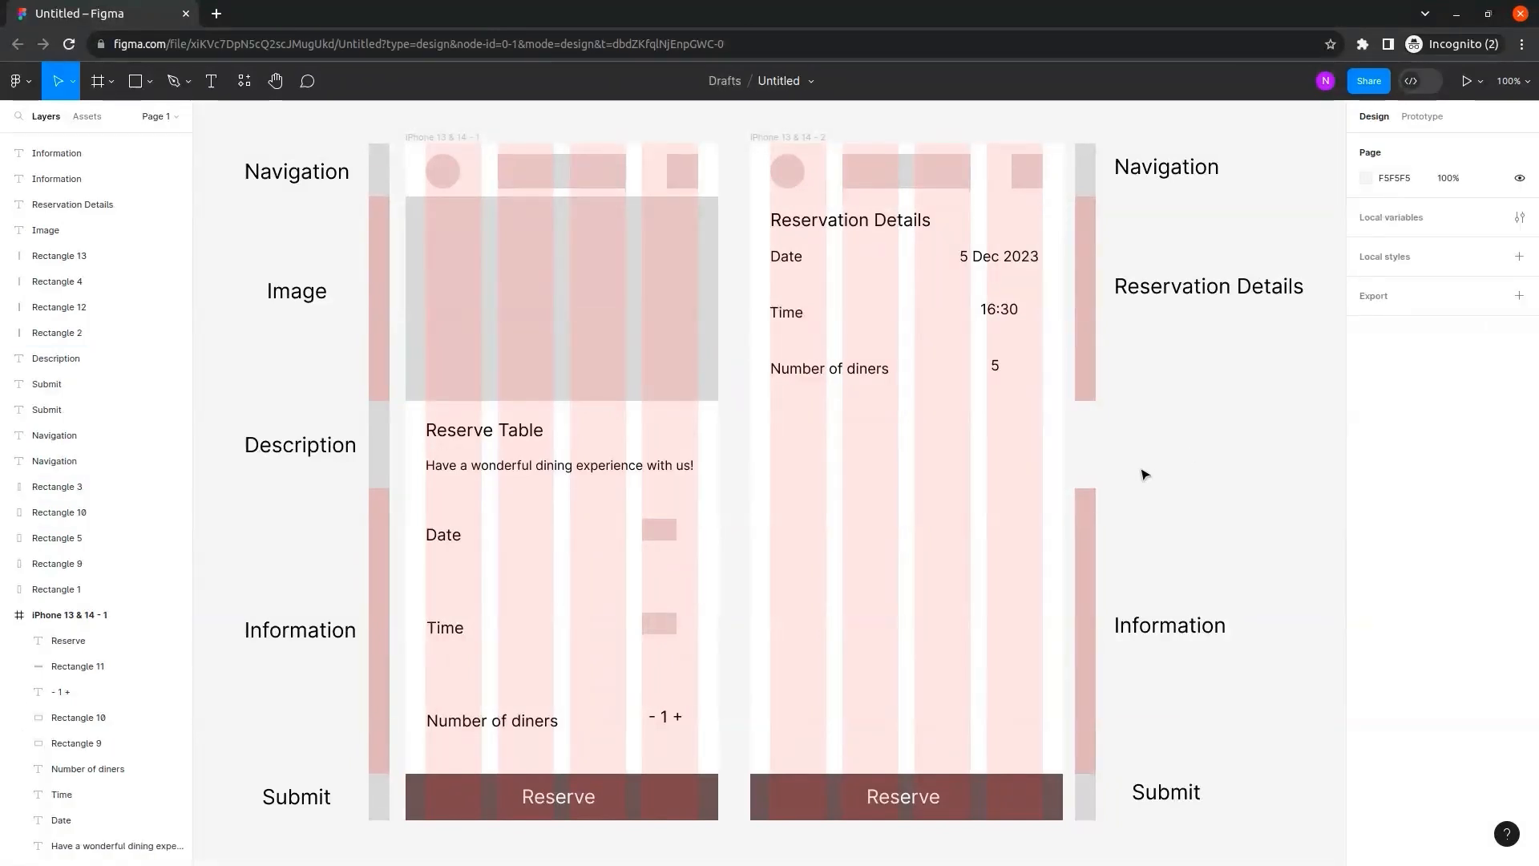
Extend the second frame's Information bar up to the Reservation Details bar at Y -102, height 465, and give it a darker, muted pink fill.
click(1087, 528)
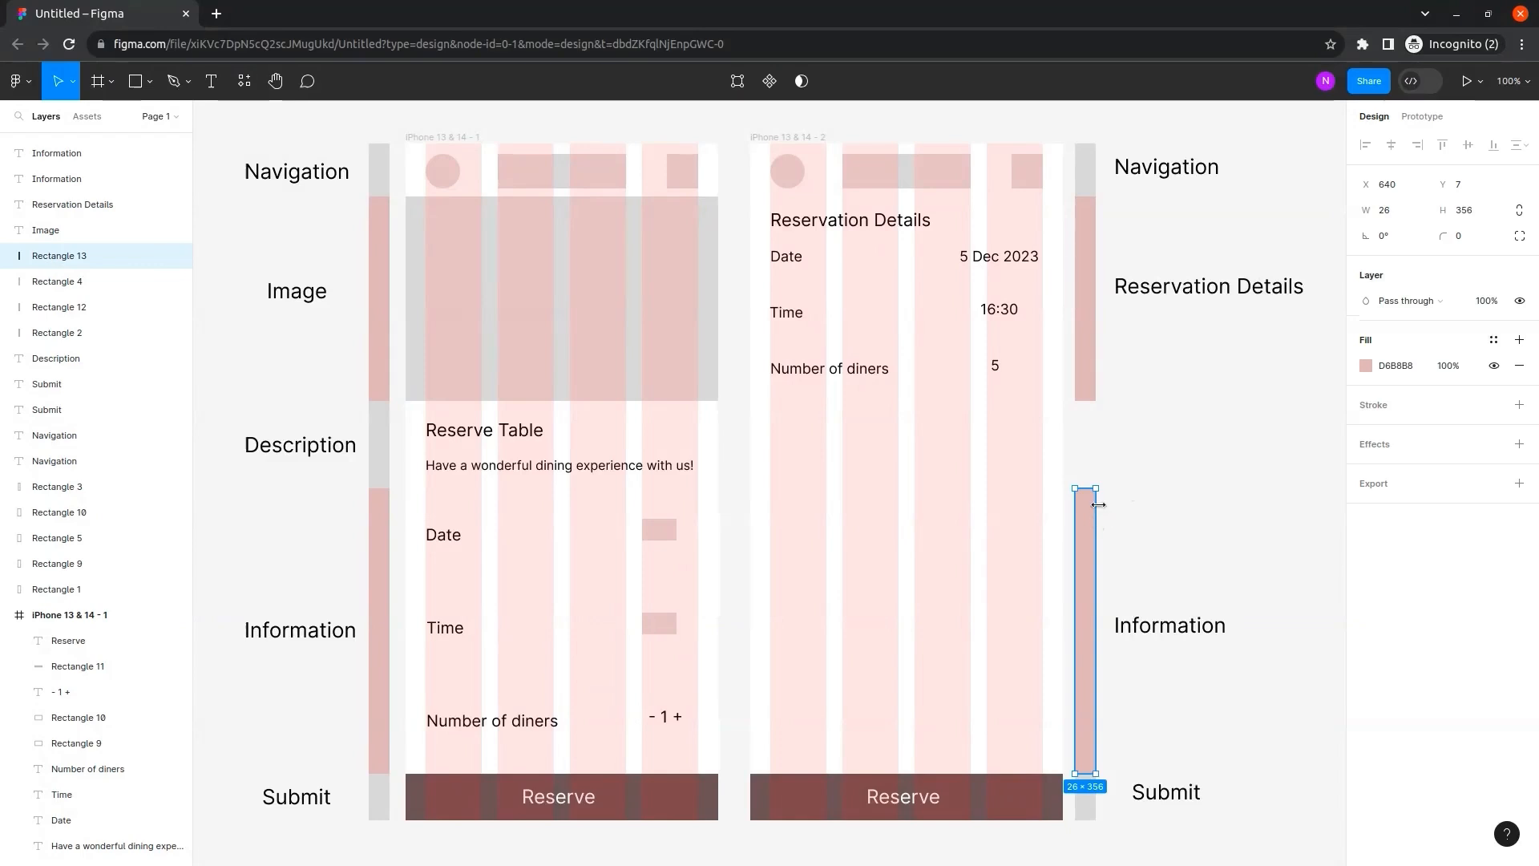
drag(1087, 488, 1097, 407)
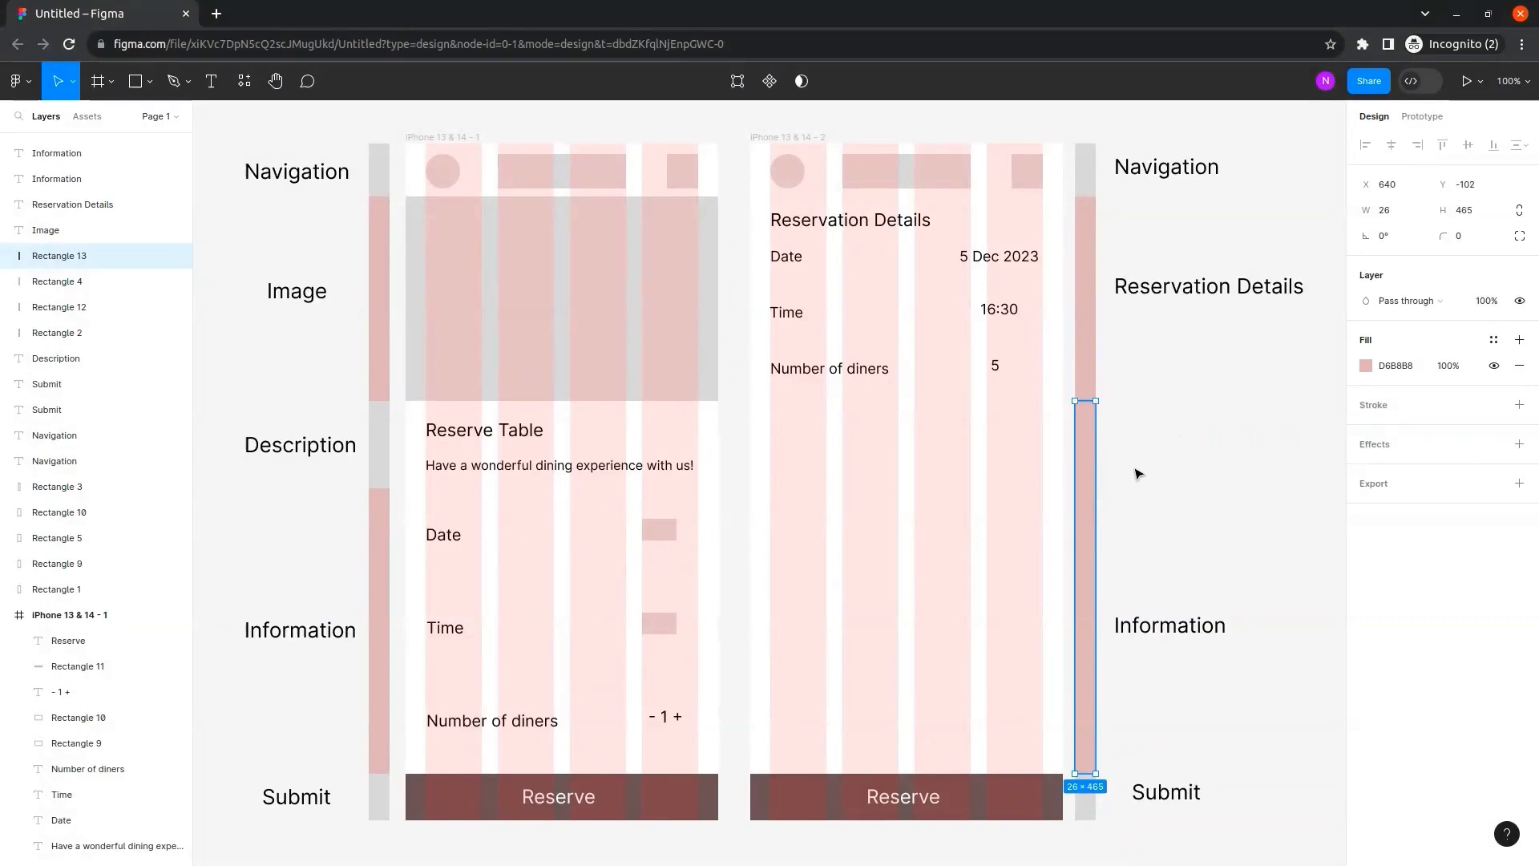
click(1366, 365)
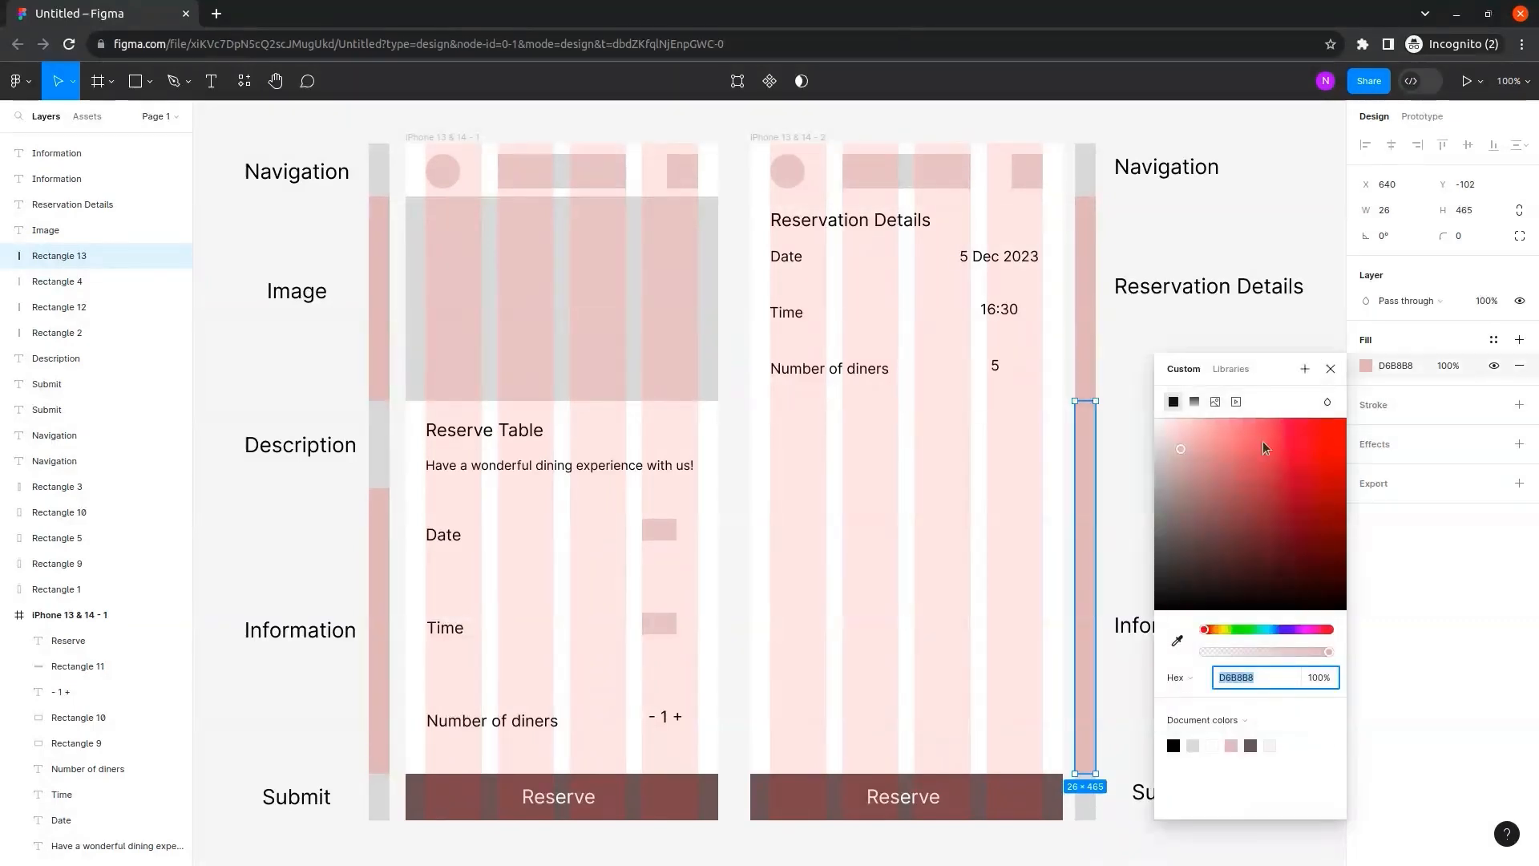
drag(1183, 433, 1176, 476)
click(1130, 463)
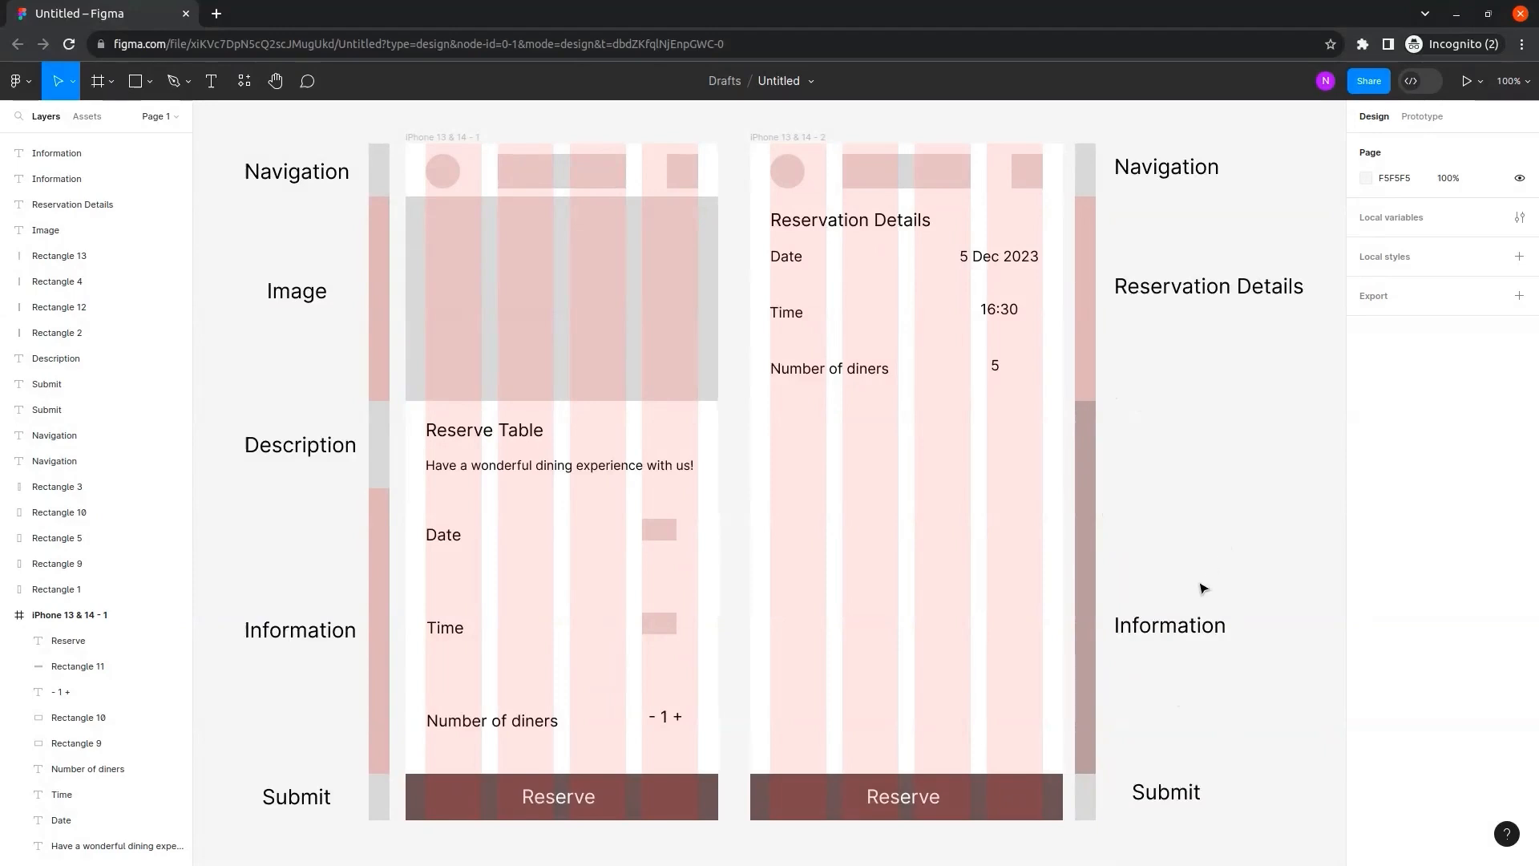
Change the "Information" label beside the second frame to "Personal Information" and widen its text box so it fits on one line.
click(1148, 633)
double_click(1145, 634)
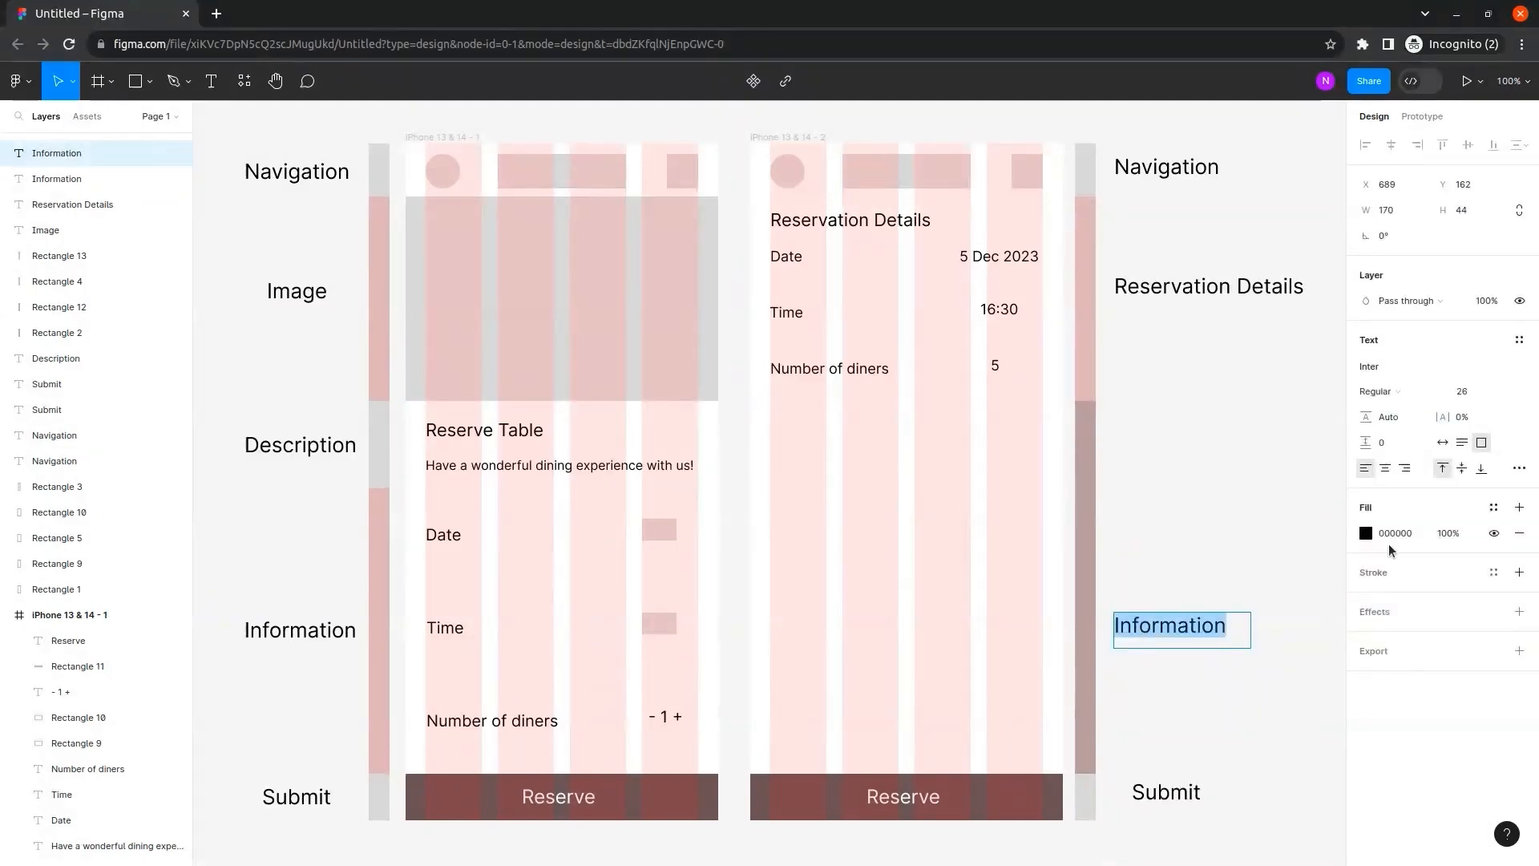
key(Left)
text(Perso)
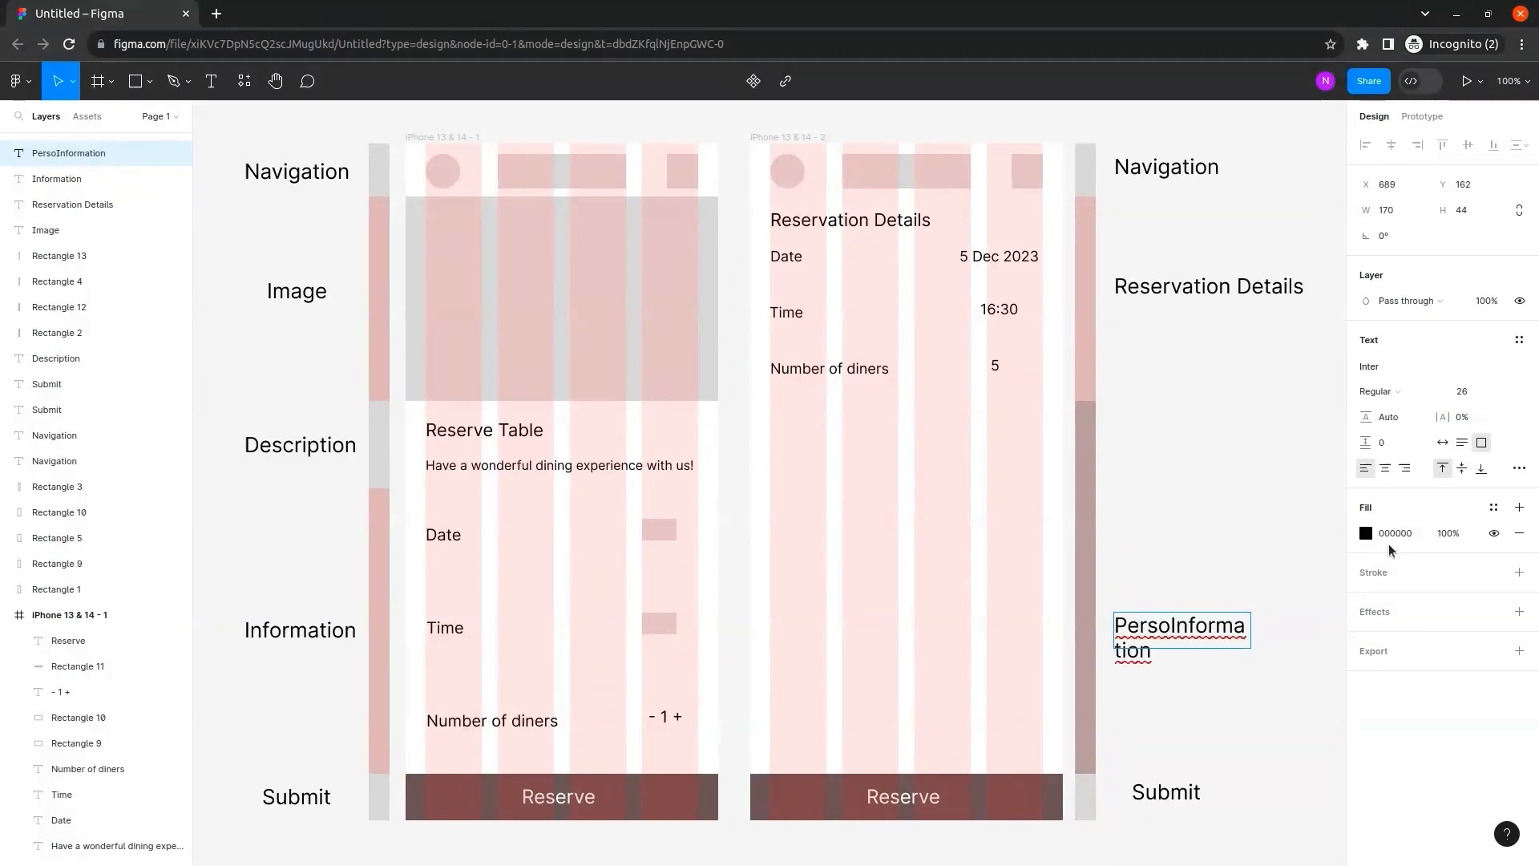
text(nal)
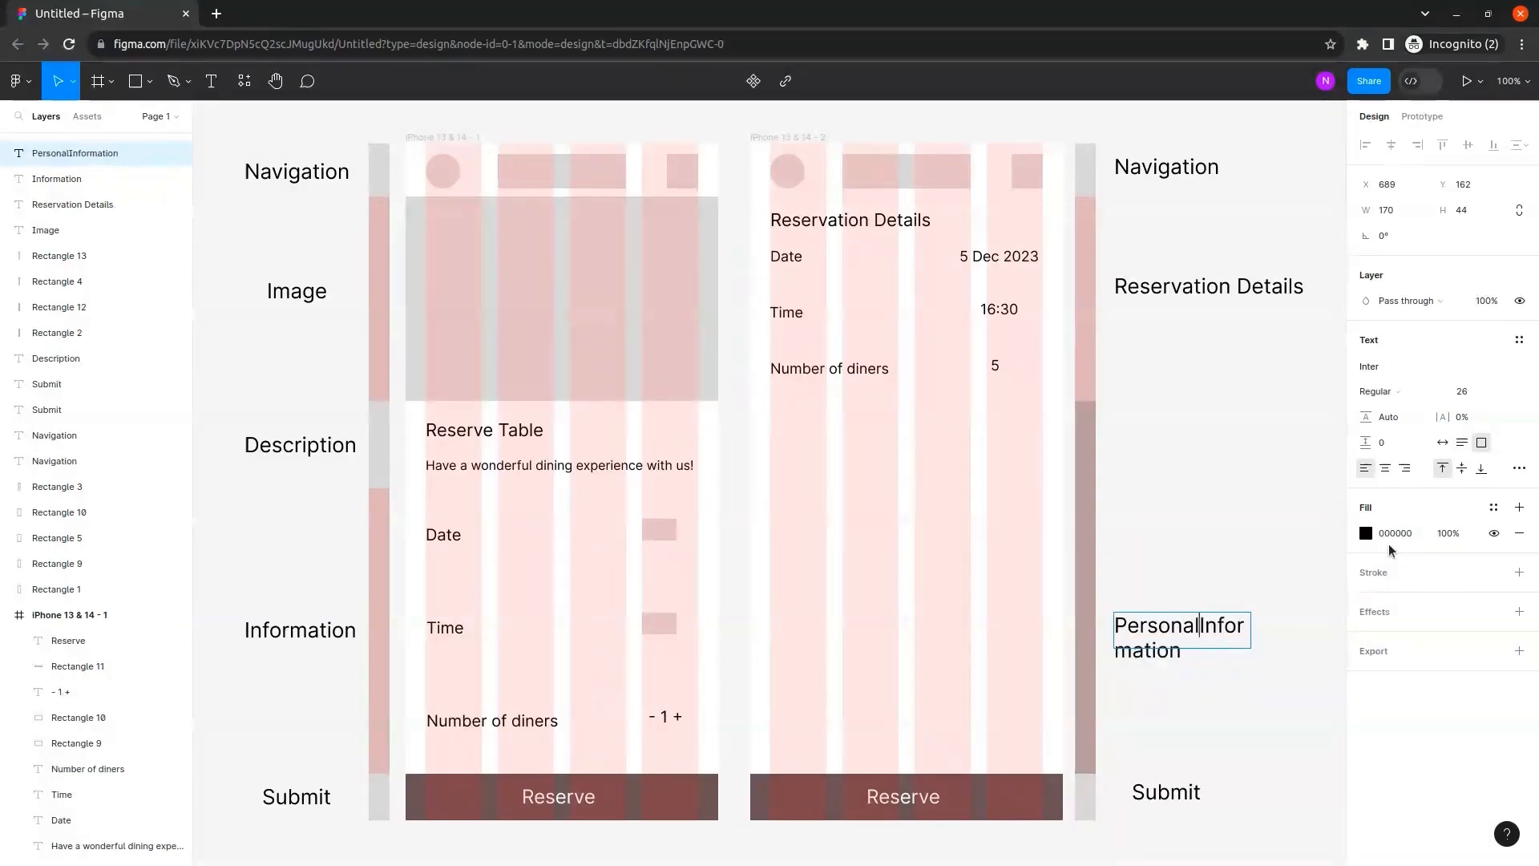
key(Escape)
drag(1249, 633, 1341, 629)
click(1114, 555)
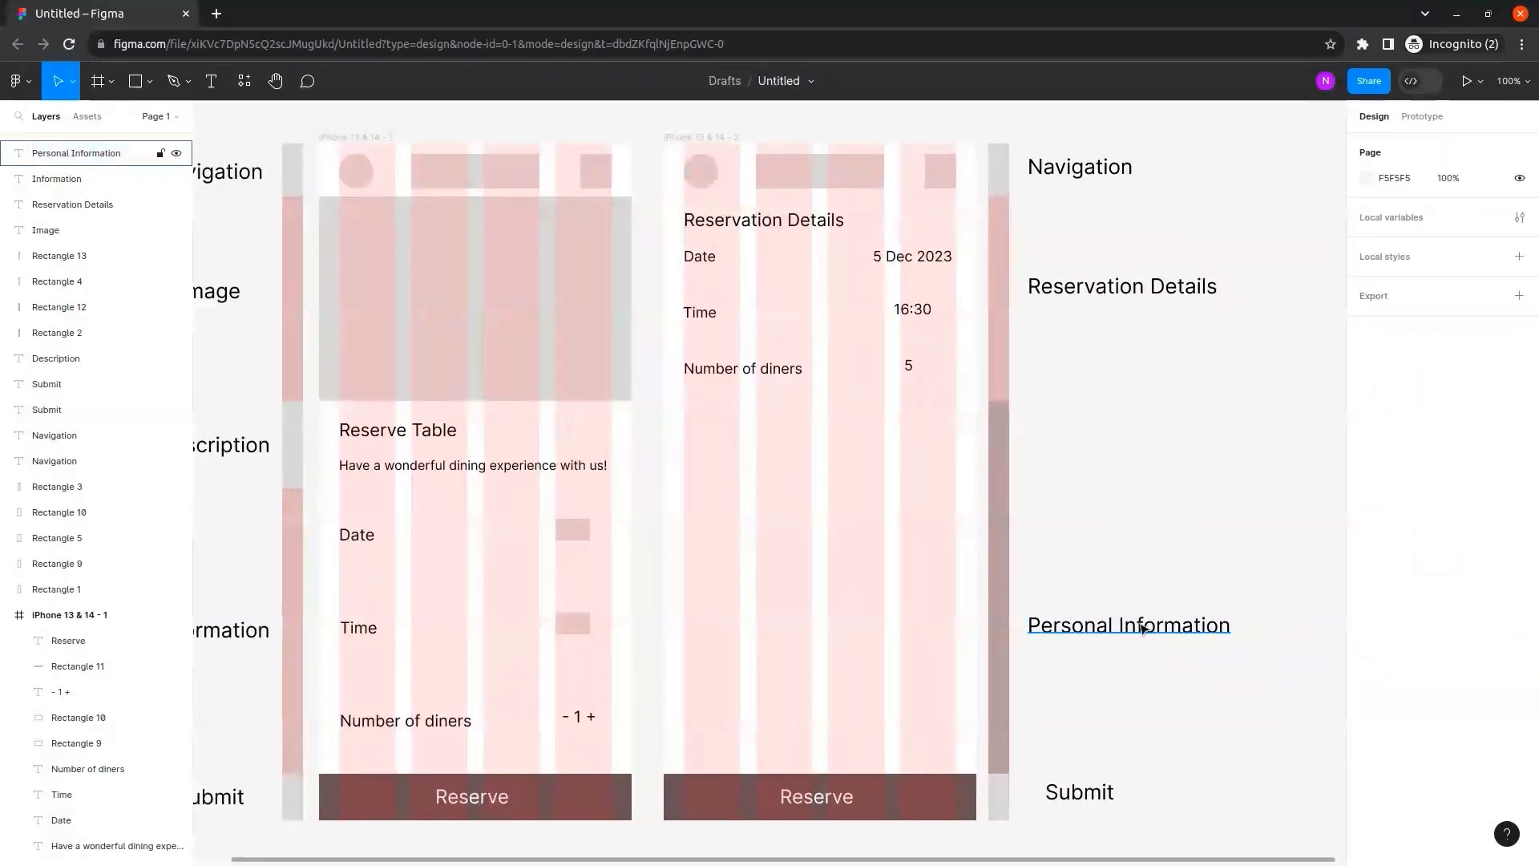
Move the "Personal Information" section label up to about the middle of its darker bar.
drag(1122, 627, 1125, 578)
click(896, 714)
drag(631, 498, 718, 498)
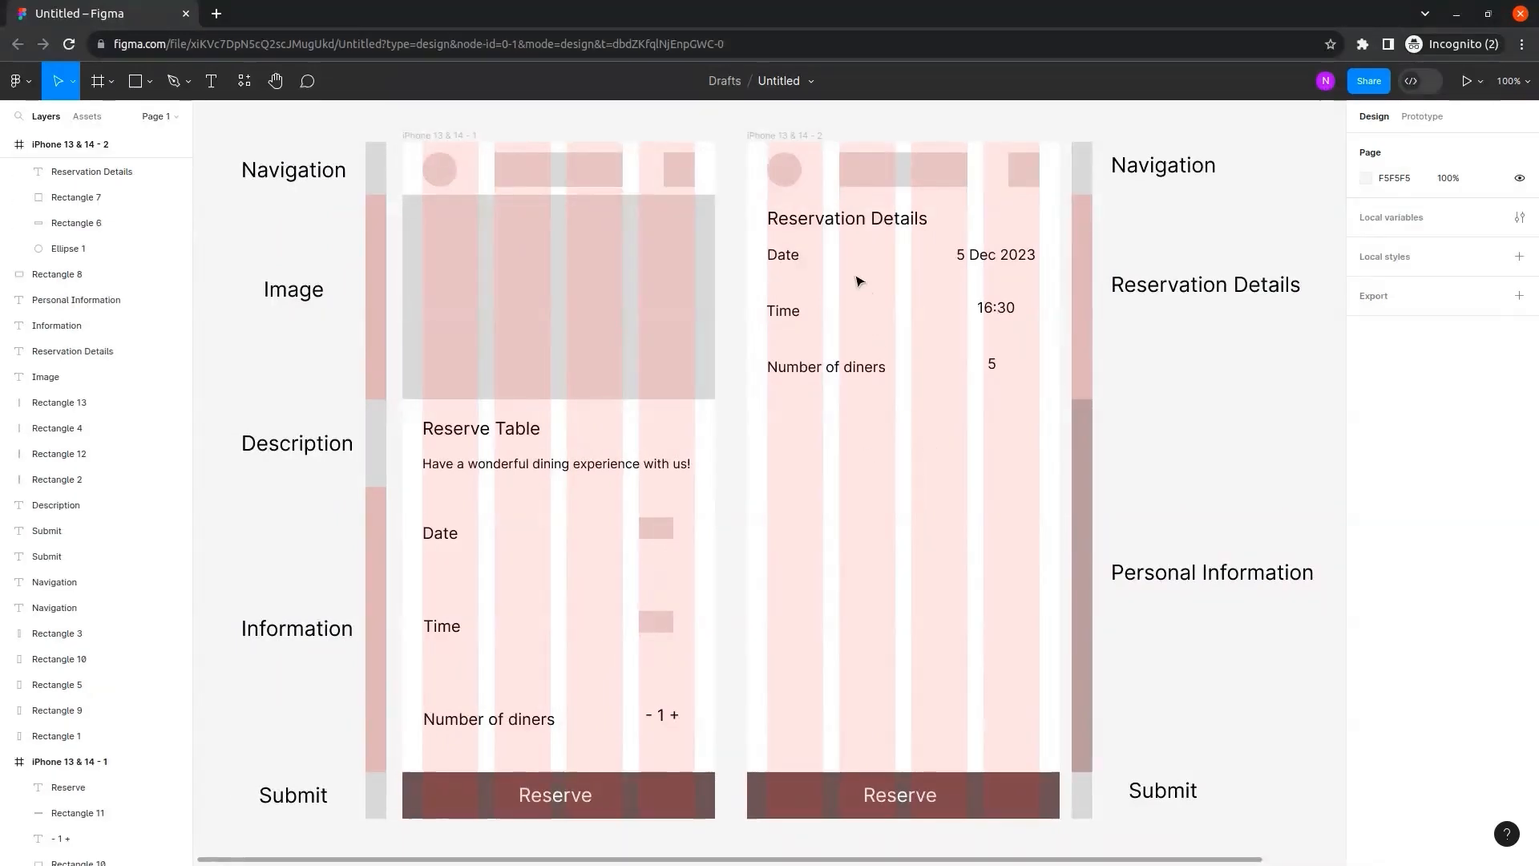
Duplicate the second frame's "Reservation Details" heading down to X 25, Y 339 and change the copy's text to "Personal Information".
drag(800, 224, 801, 430)
double_click(802, 425)
text(P)
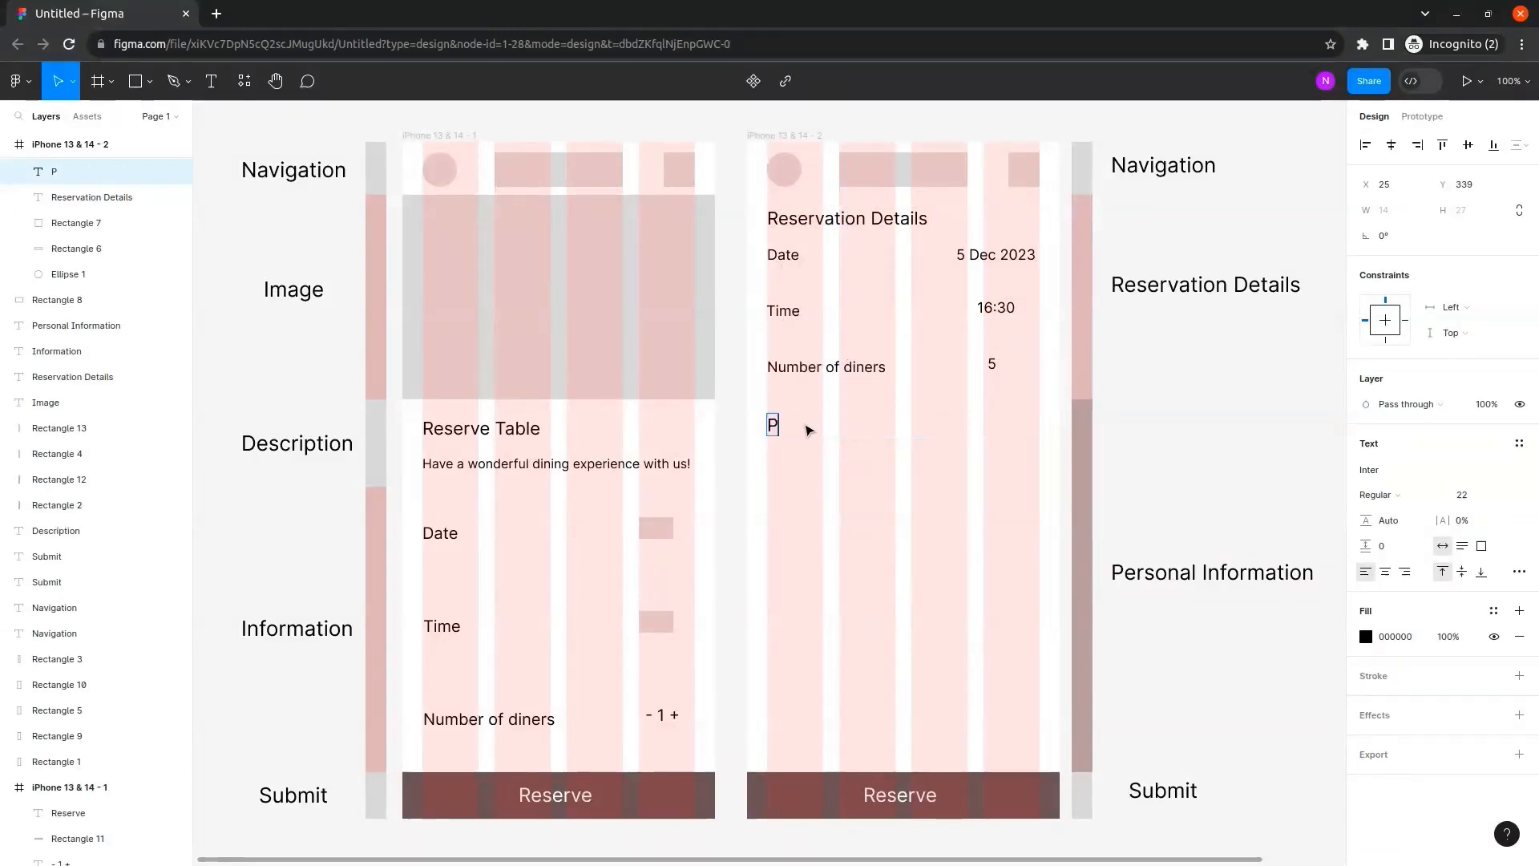
text(ersonal )
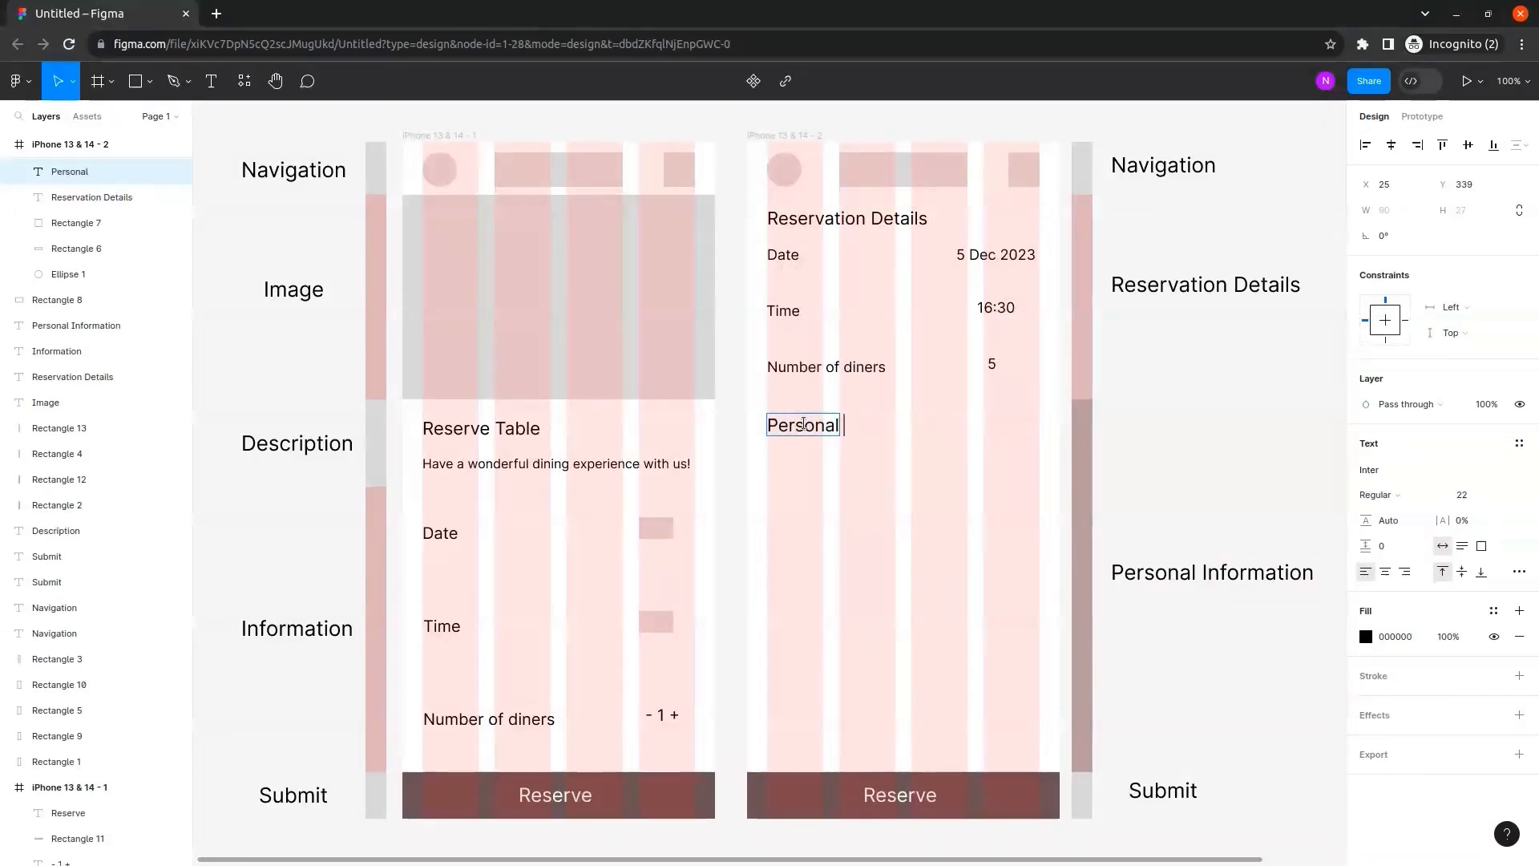
text(Information)
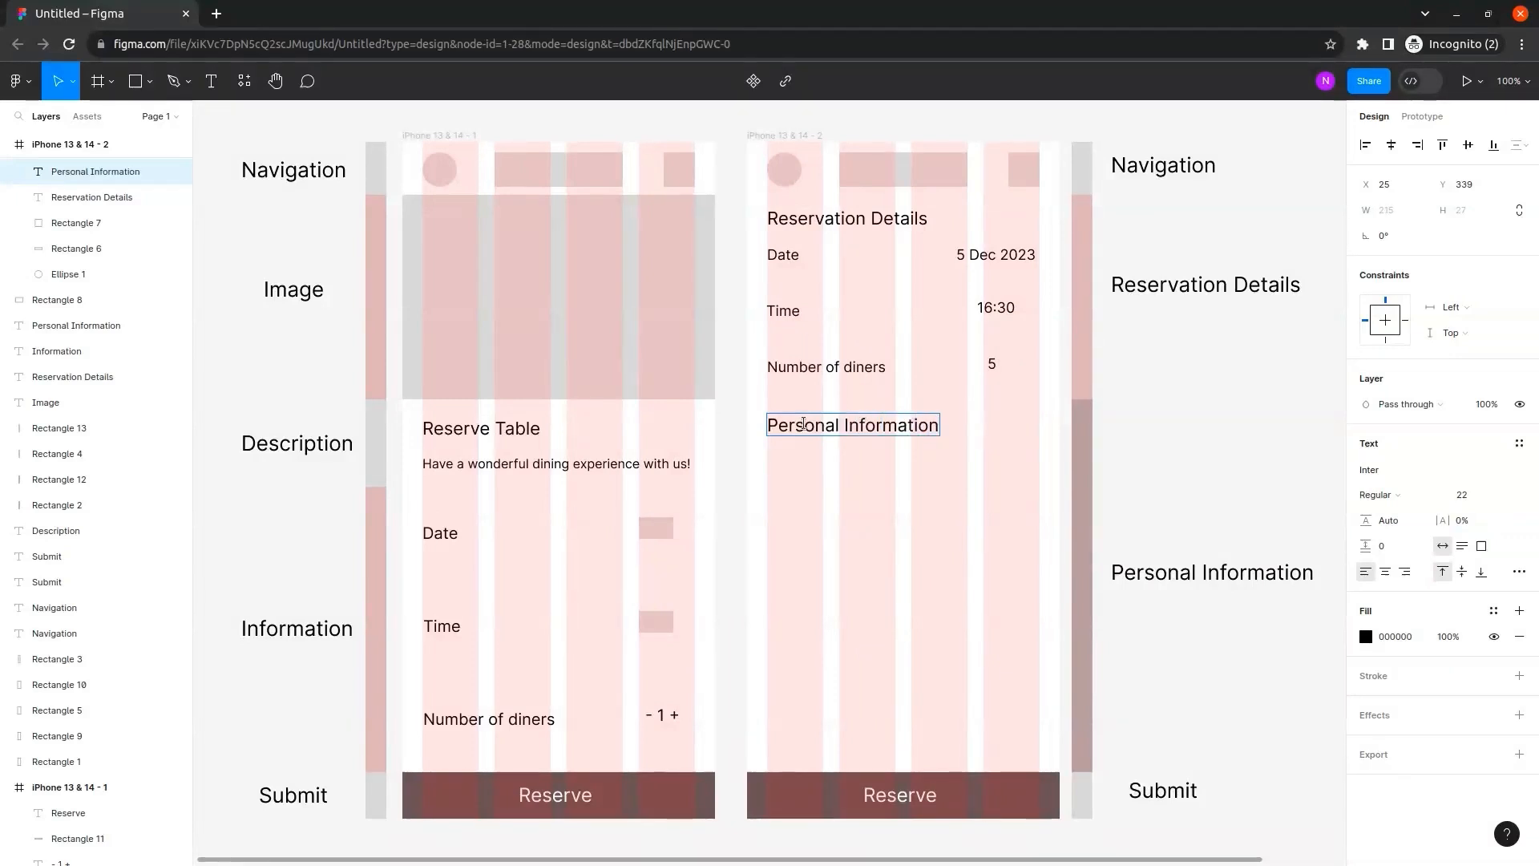
click(922, 516)
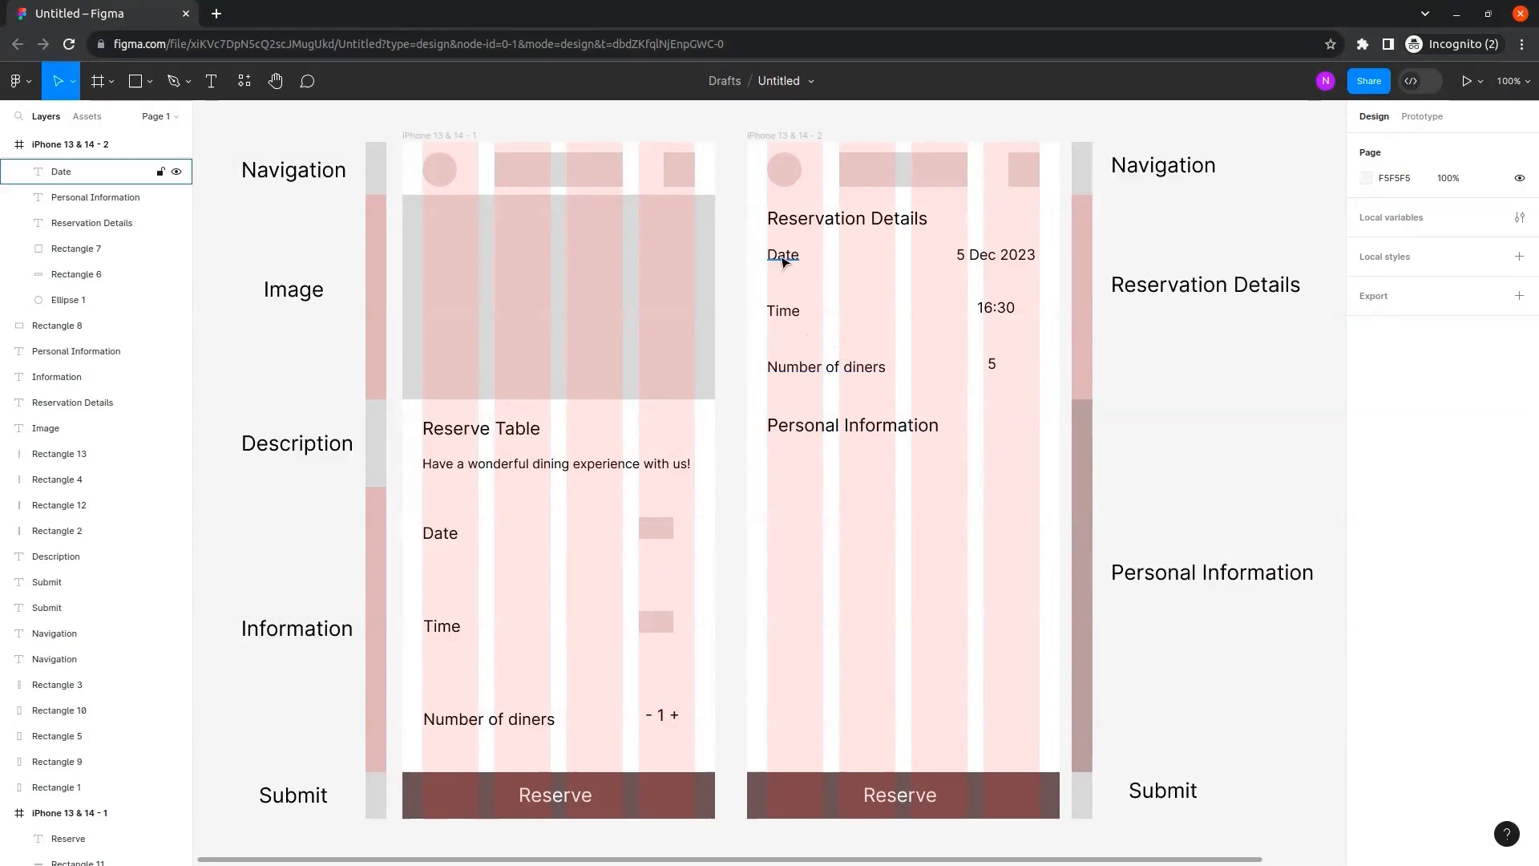
Duplicate the second frame's Date label beneath the "Personal Information" heading at X 28, Y 411 and change the copy's text to "First Name:".
drag(784, 255, 786, 481)
double_click(783, 481)
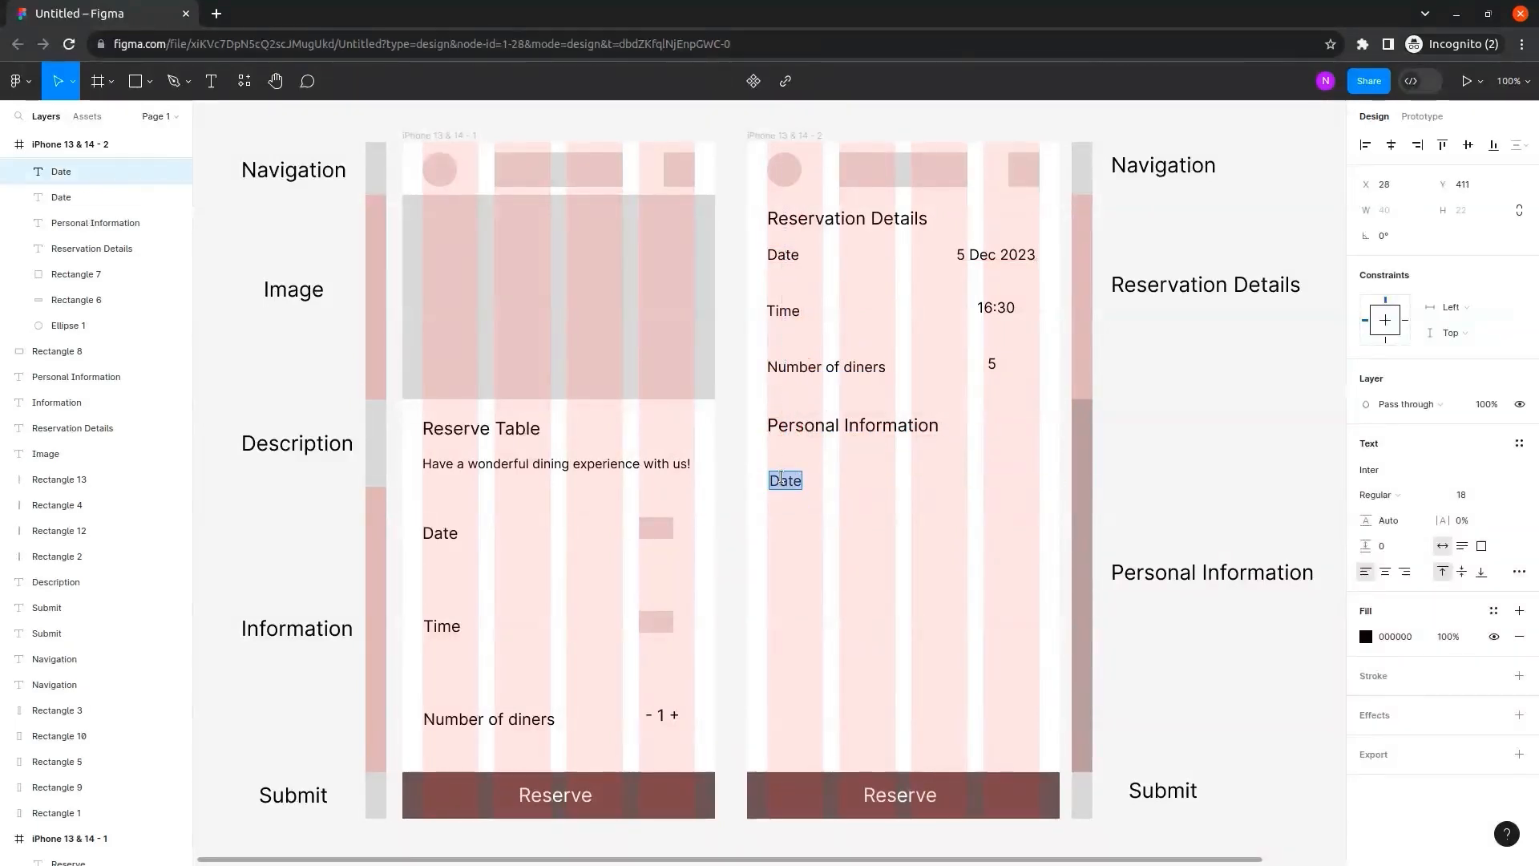
text(First Name:)
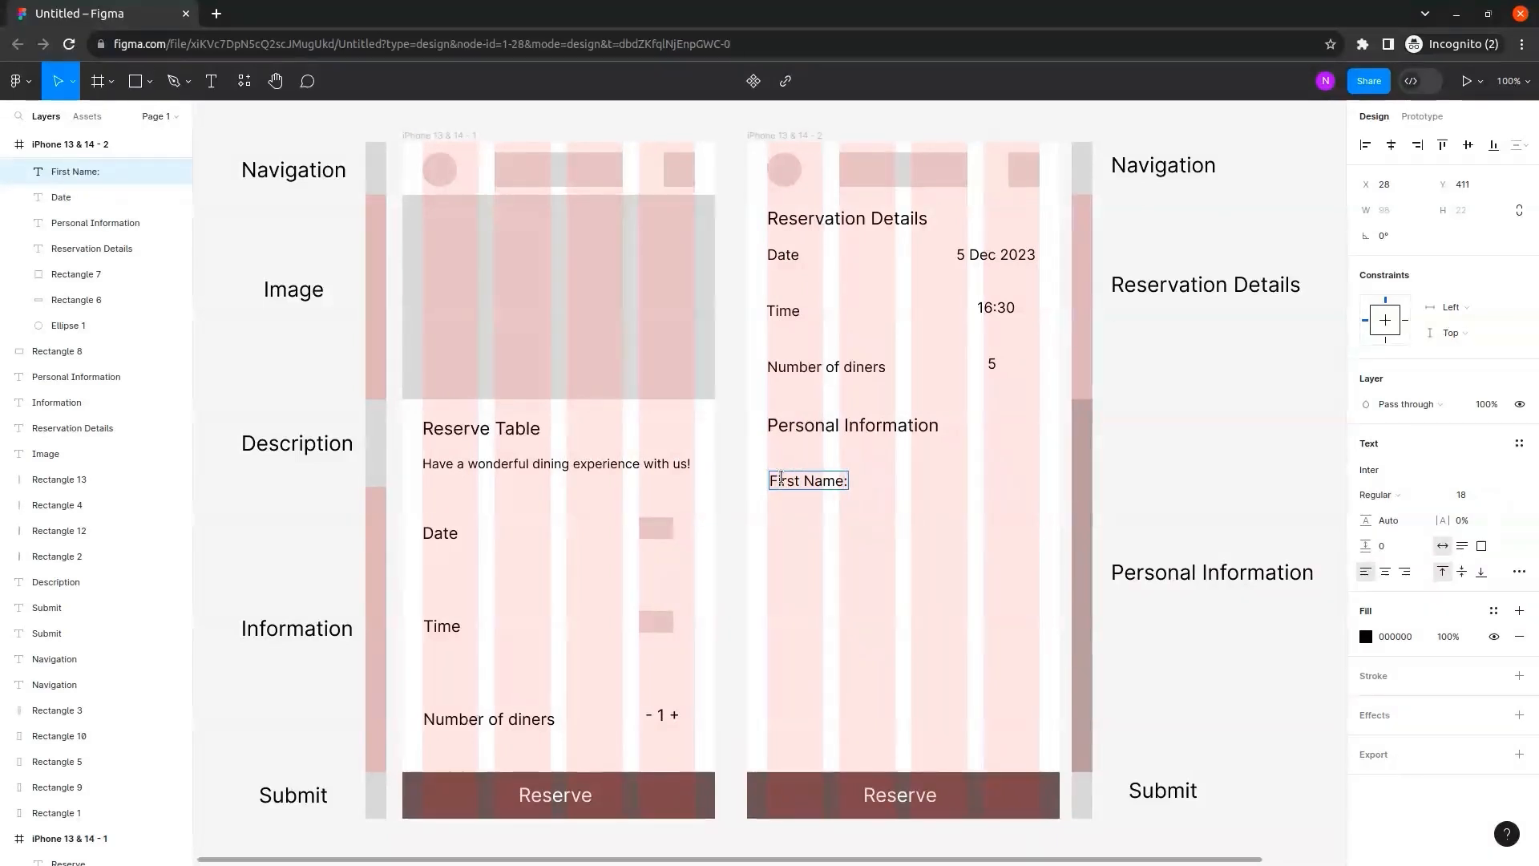
key(Escape)
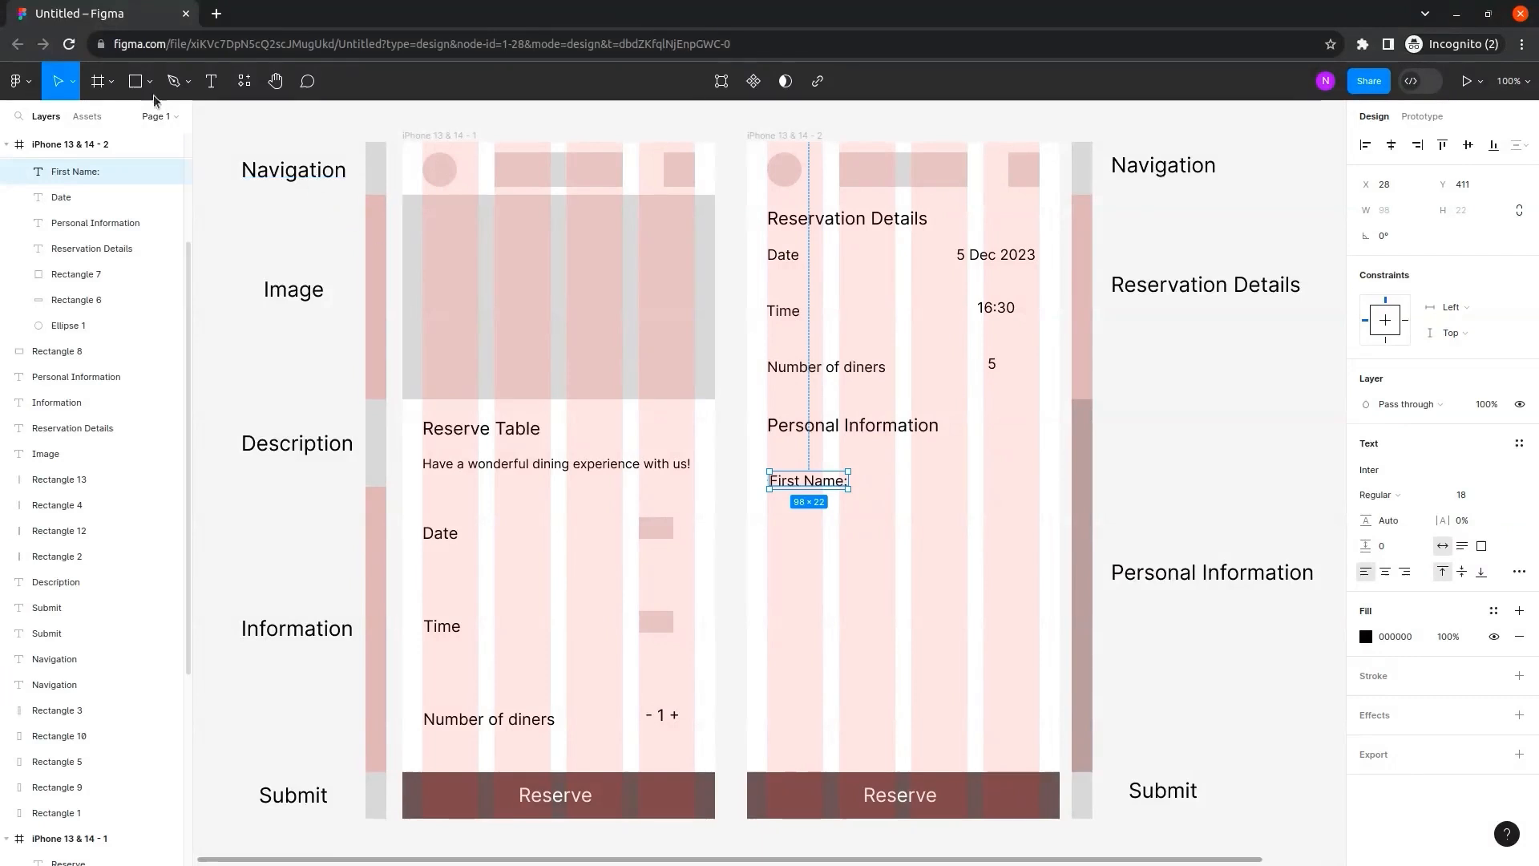
Draw a 340 × 45 rectangle at X 25, Y 447 beneath the "First Name:" label and nudge the label left to X 25.
click(135, 81)
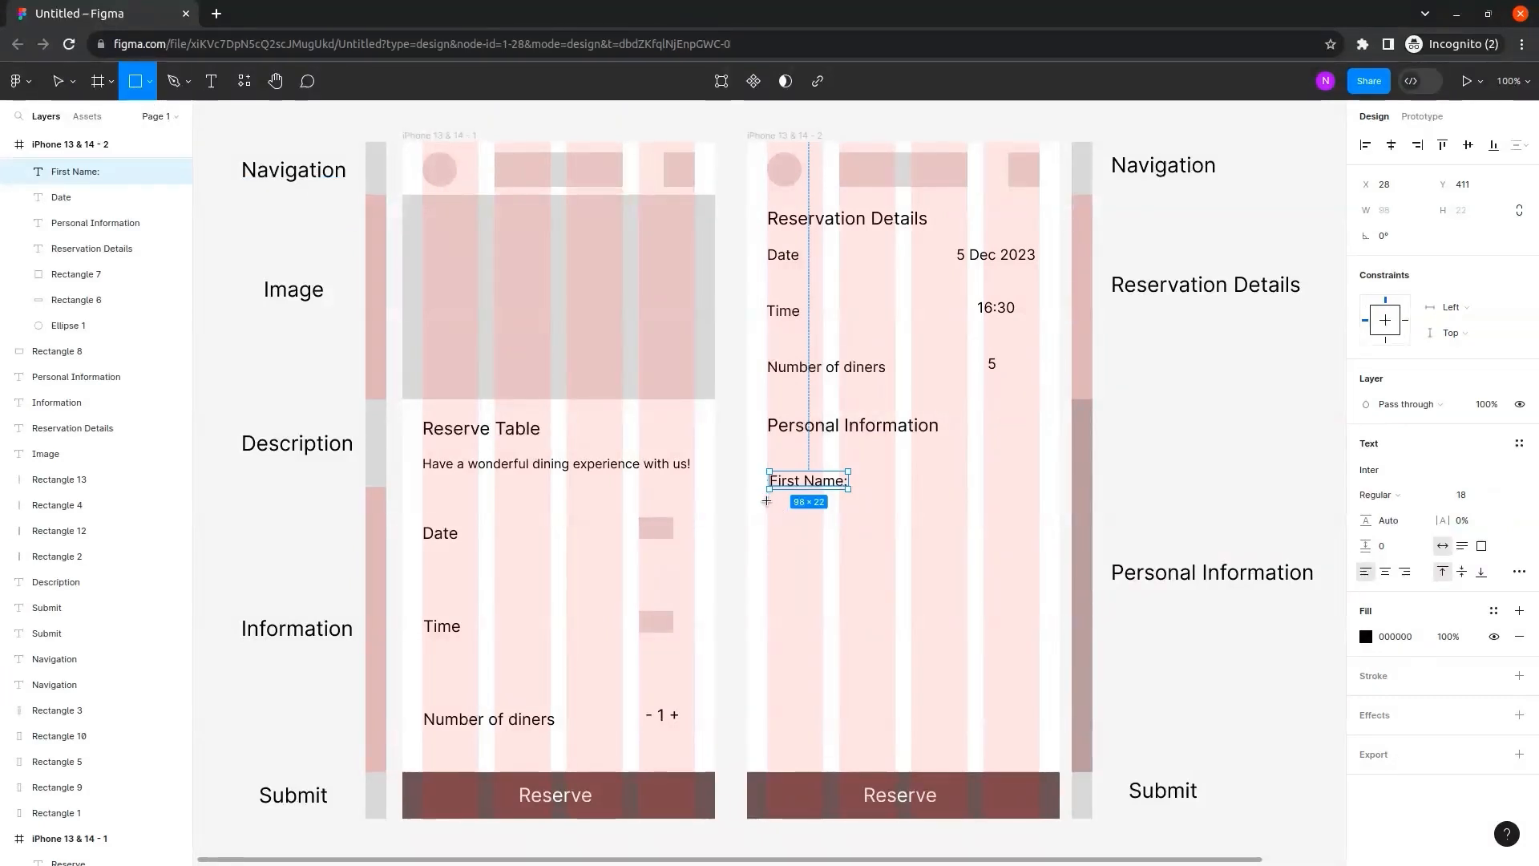
mouse_move(767, 501)
mouse_down()
mouse_move(813, 530)
mouse_move(1043, 542)
mouse_up()
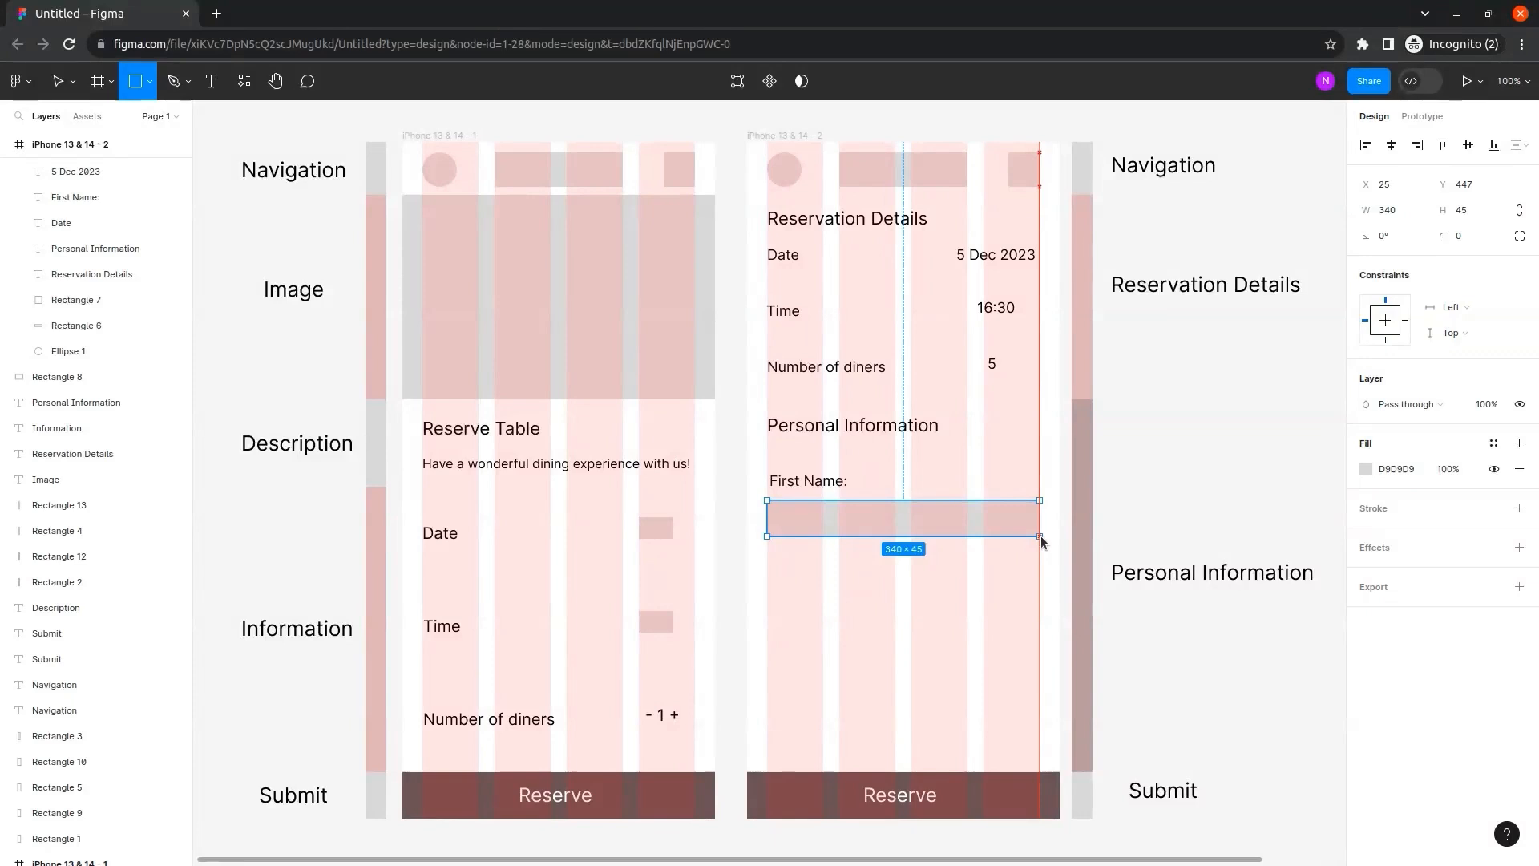
drag(1041, 537, 1041, 536)
click(811, 484)
key(Left)
key(Left)
key(Left)
Add a 1 px black (000000) inside stroke to the First Name input box.
click(921, 522)
click(1377, 509)
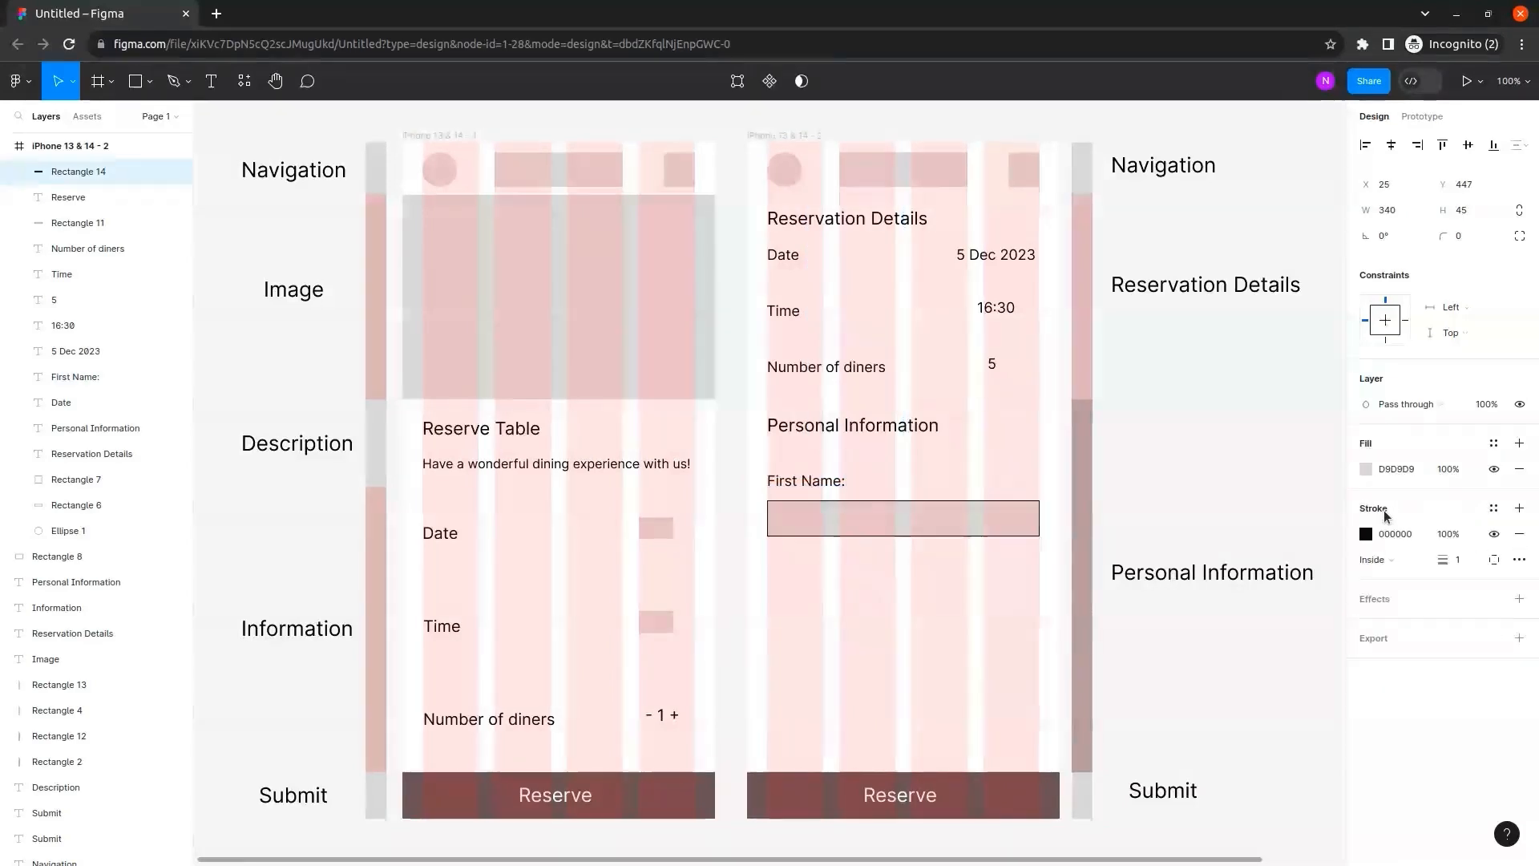
click(858, 577)
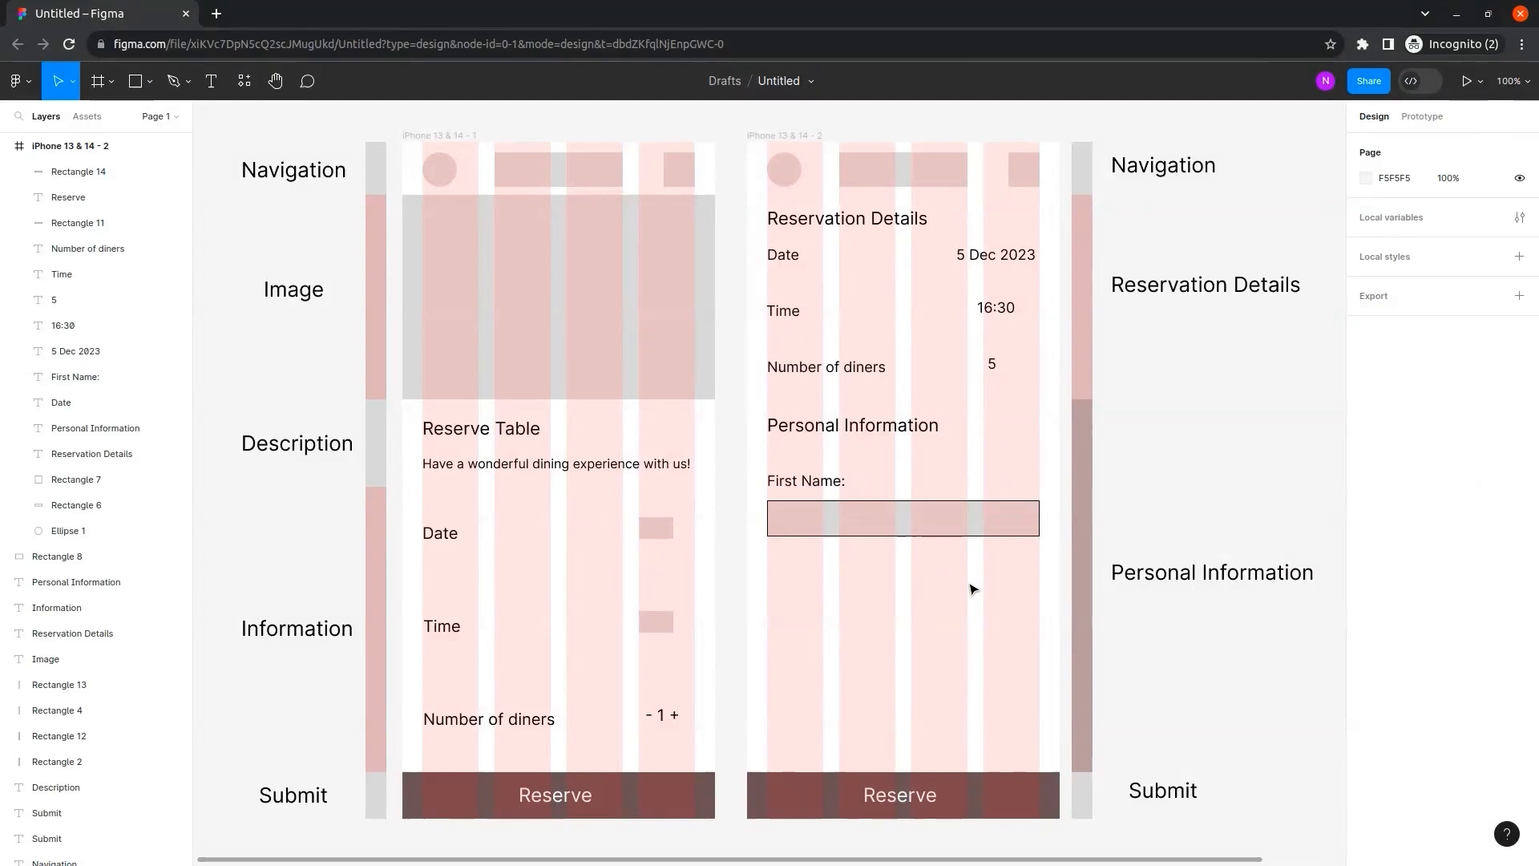
Duplicate the First Name label and input box below, with the label at Y 535, and change the copied label's text to "Last Name:".
drag(783, 457, 850, 616)
double_click(787, 586)
click(786, 586)
key(BackSpace)
key(BackSpace)
key(BackSpace)
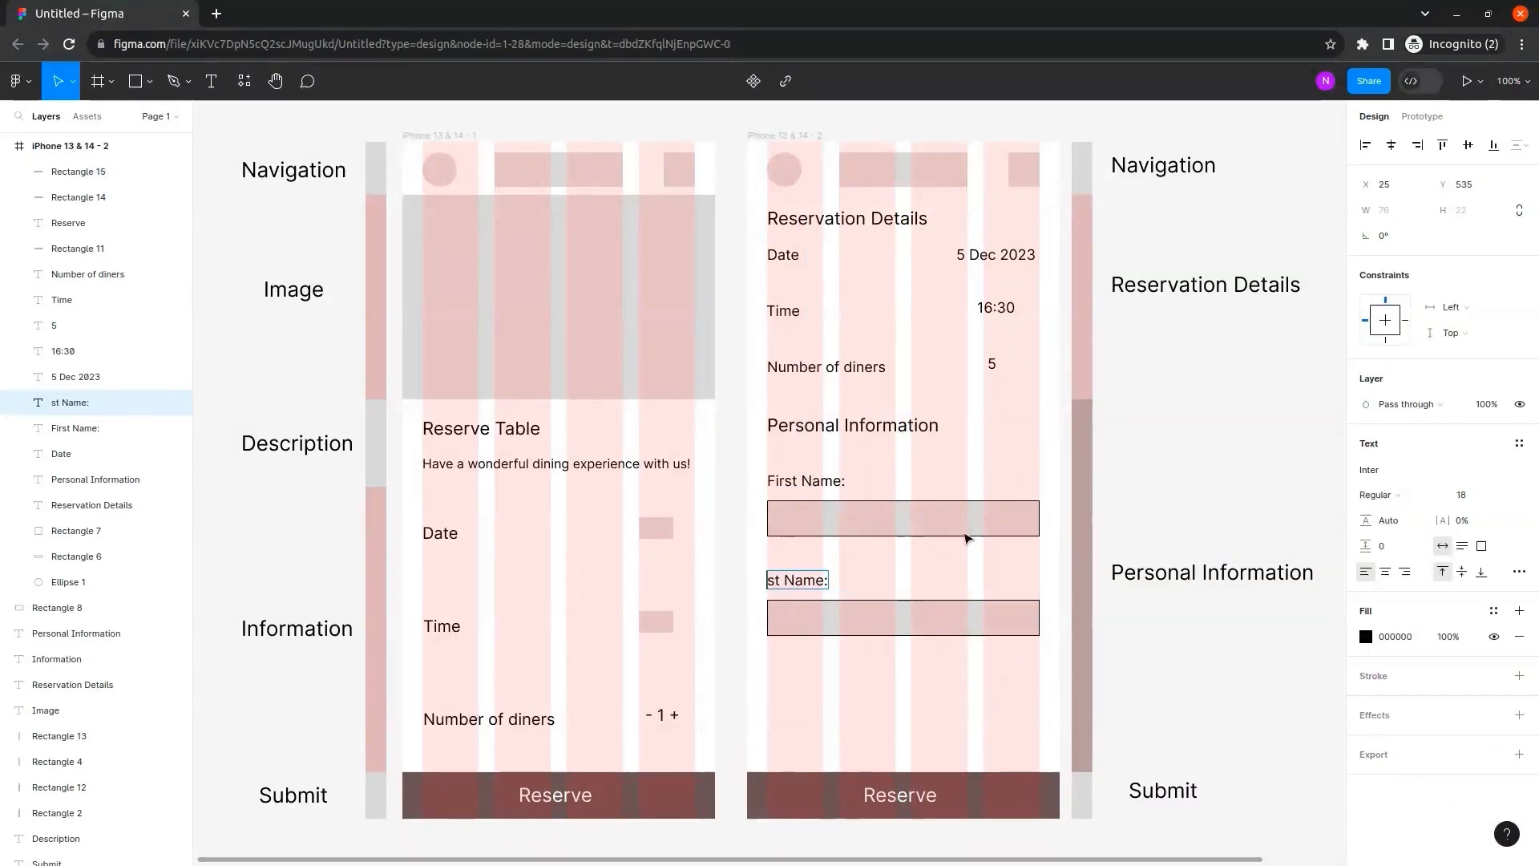
text(La)
key(Escape)
click(955, 574)
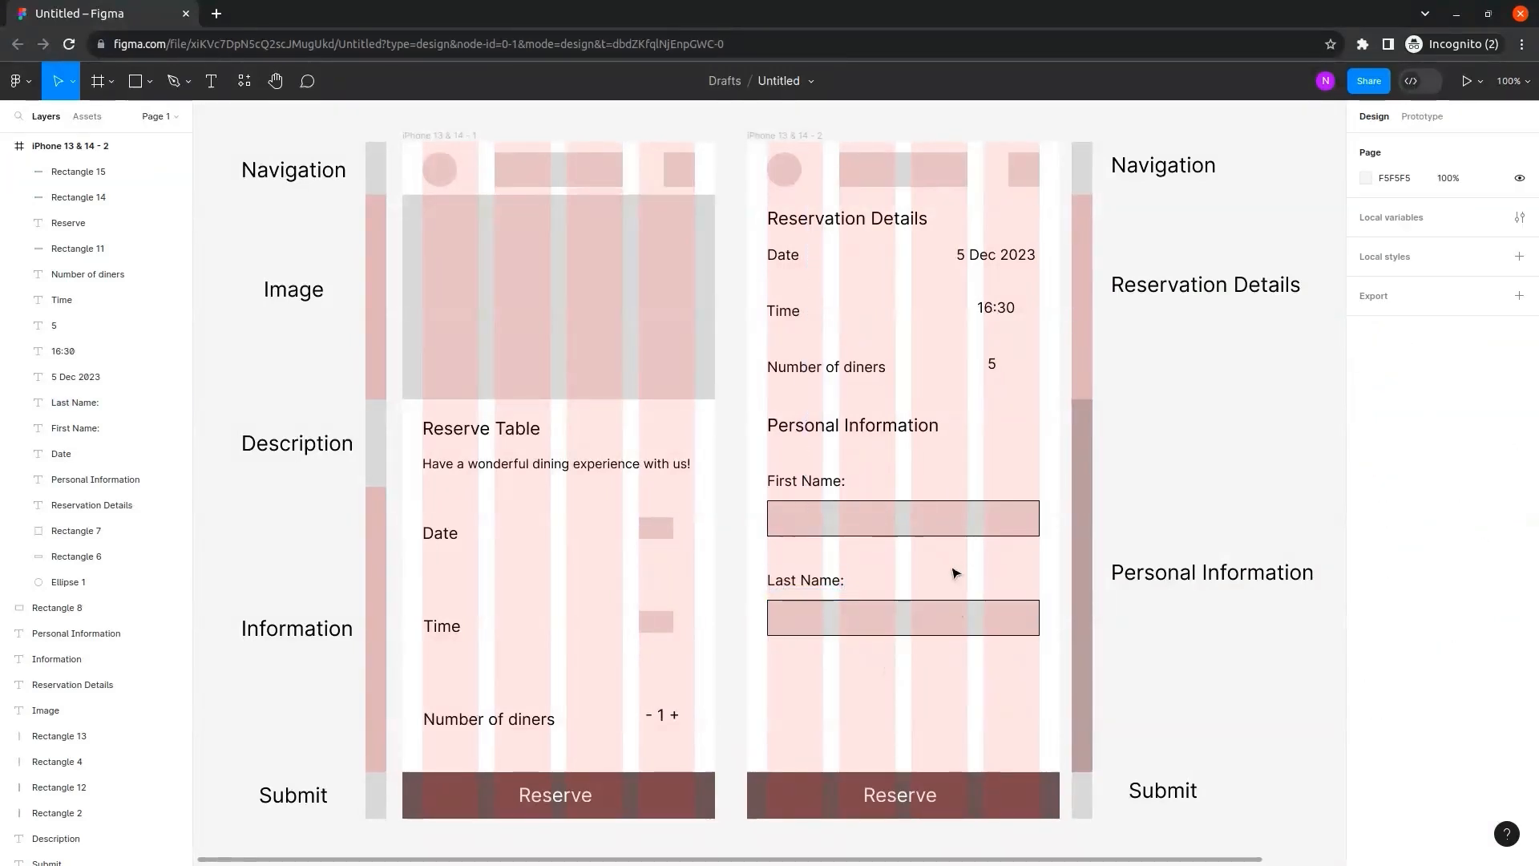
Duplicate the Last Name label and input box below, with the label at Y 667, and change the copied label's text to "Phone:".
click(774, 577)
shift+click(886, 614)
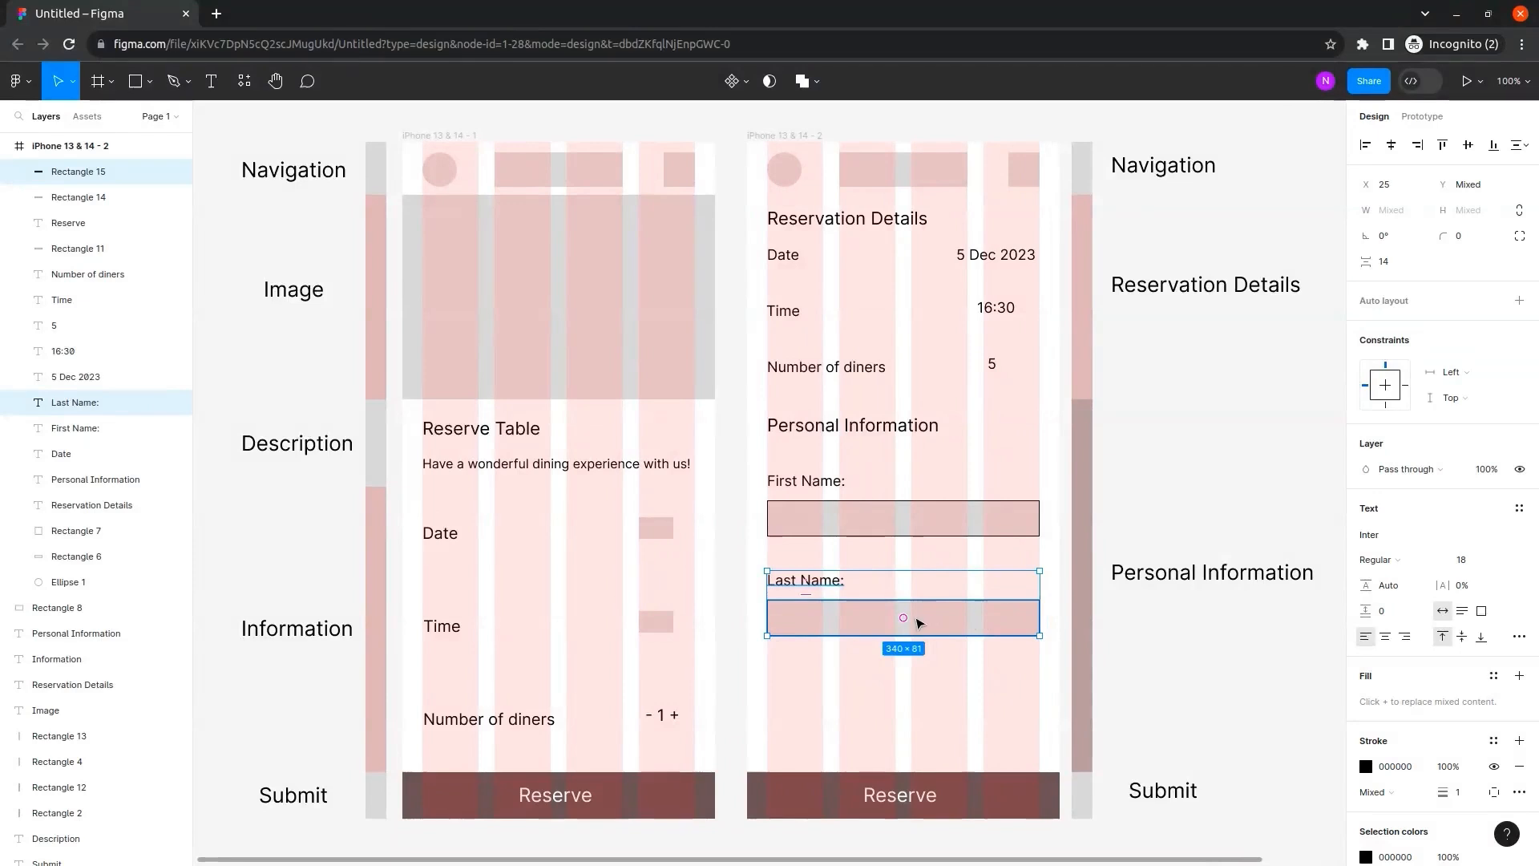
drag(920, 623, 907, 726)
click(871, 670)
click(814, 687)
key(Return)
key(Left)
key(ctrl+shift+Right)
key(ctrl+shift+Right)
text(P)
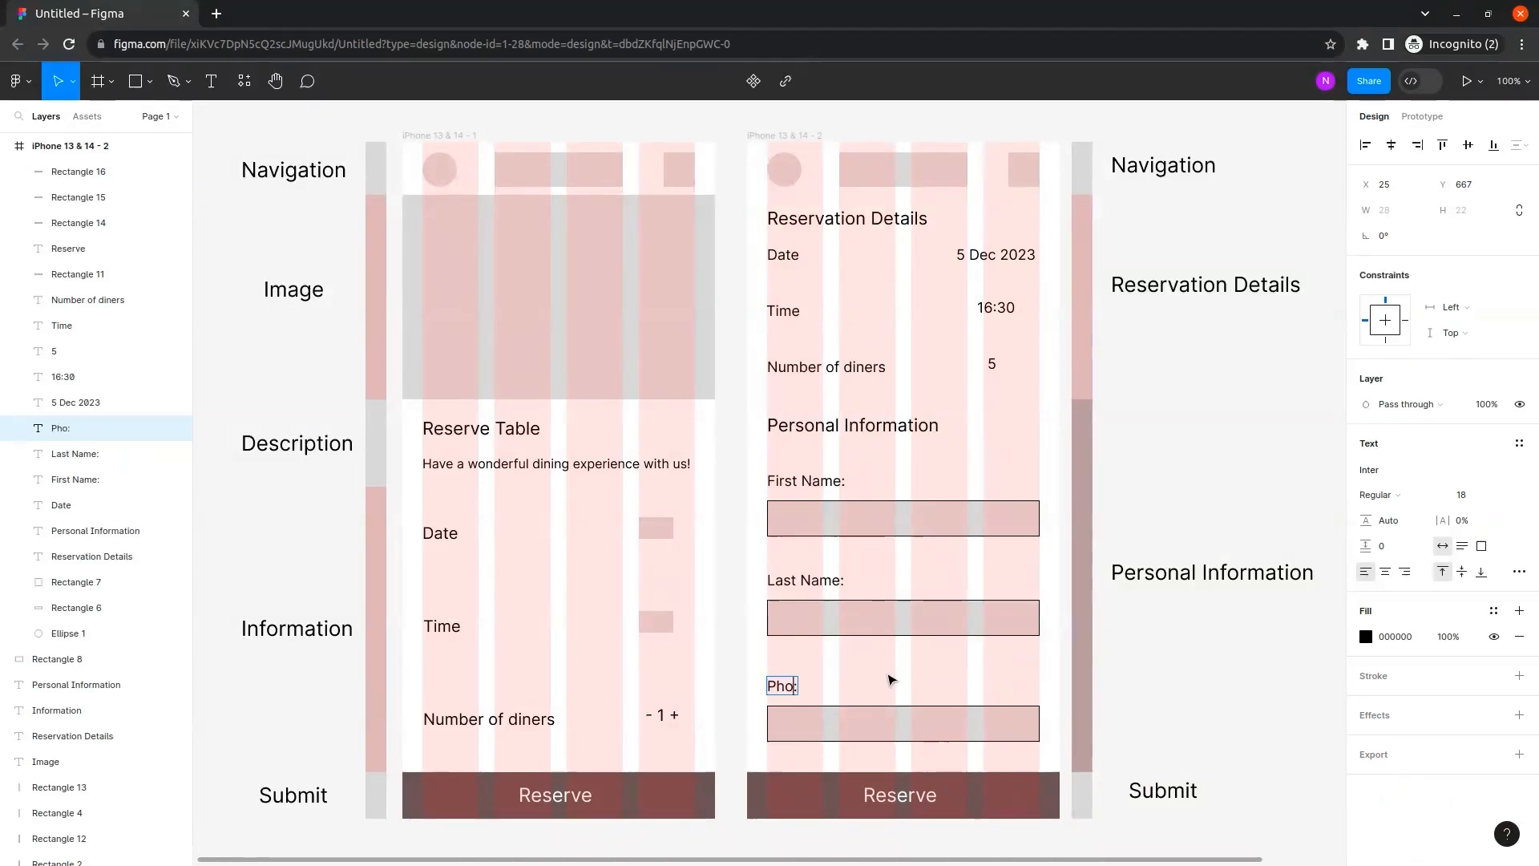
key(Escape)
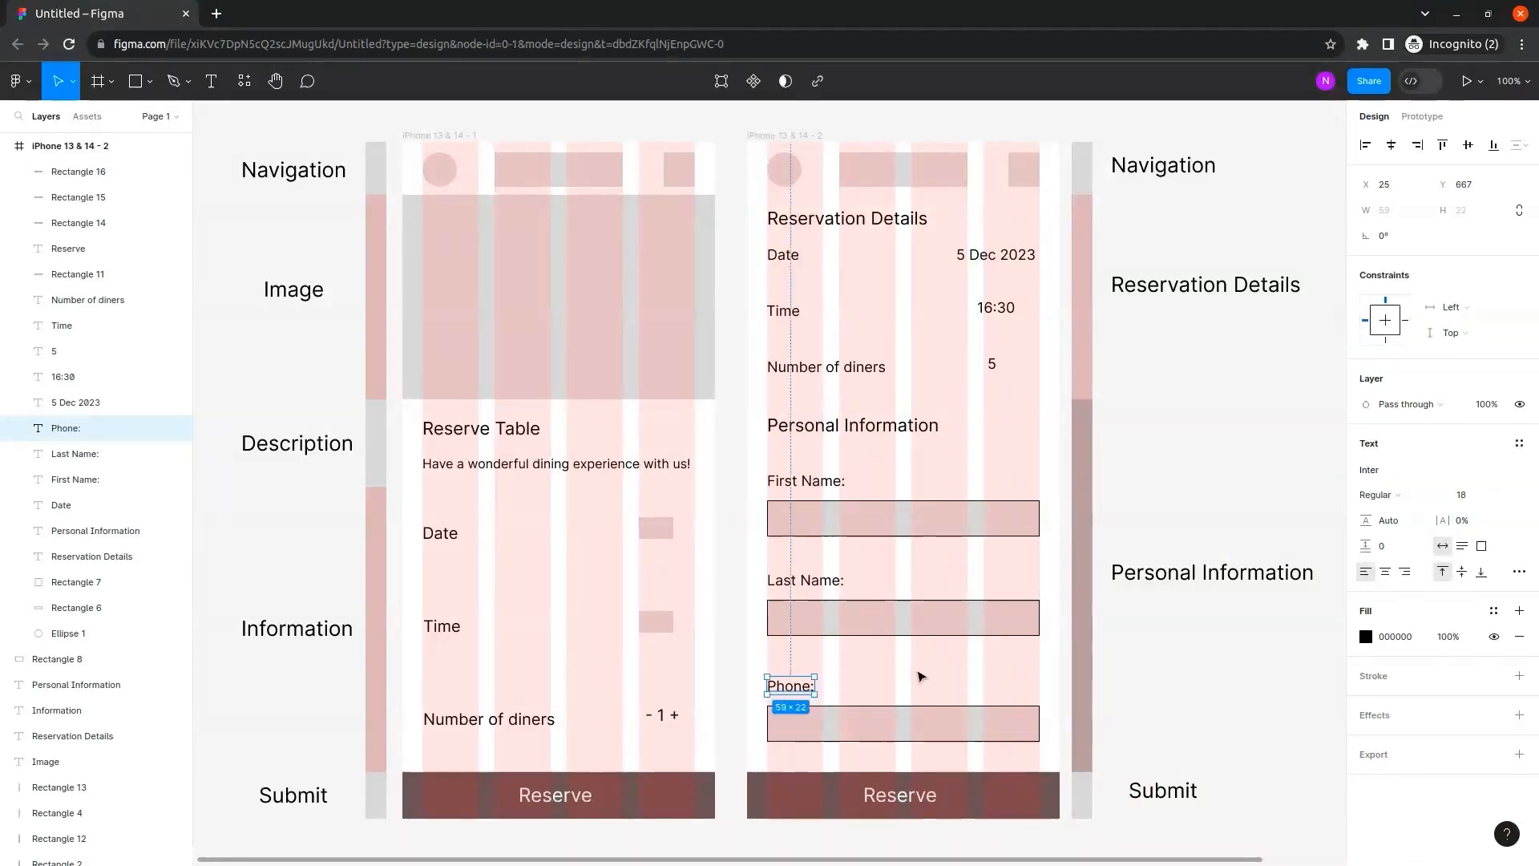
click(955, 672)
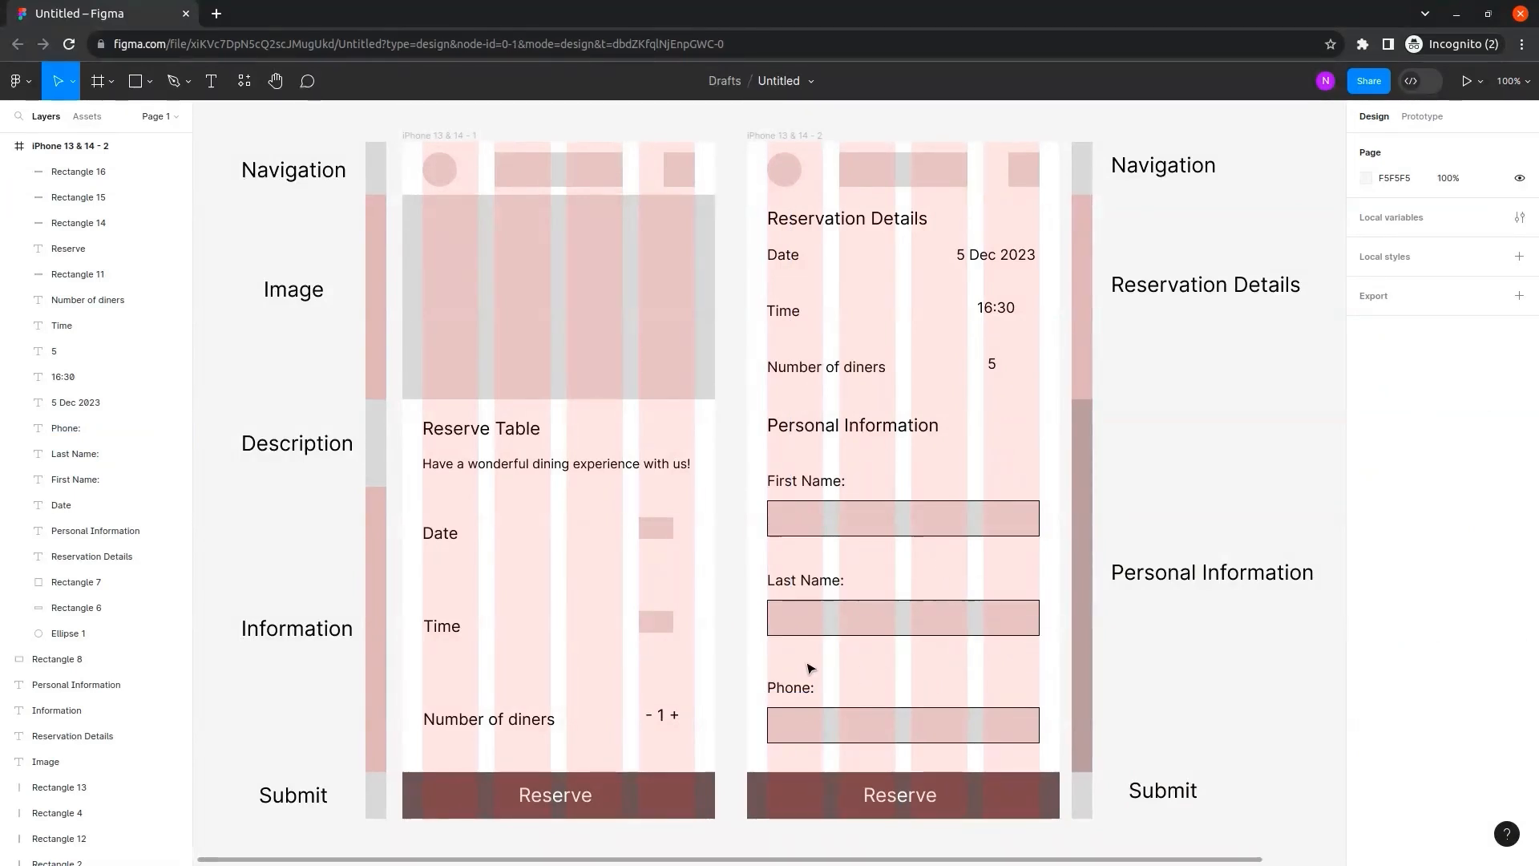
Move the Phone label and input box up slightly to match the vertical spacing between the two name fields.
drag(791, 673, 1006, 749)
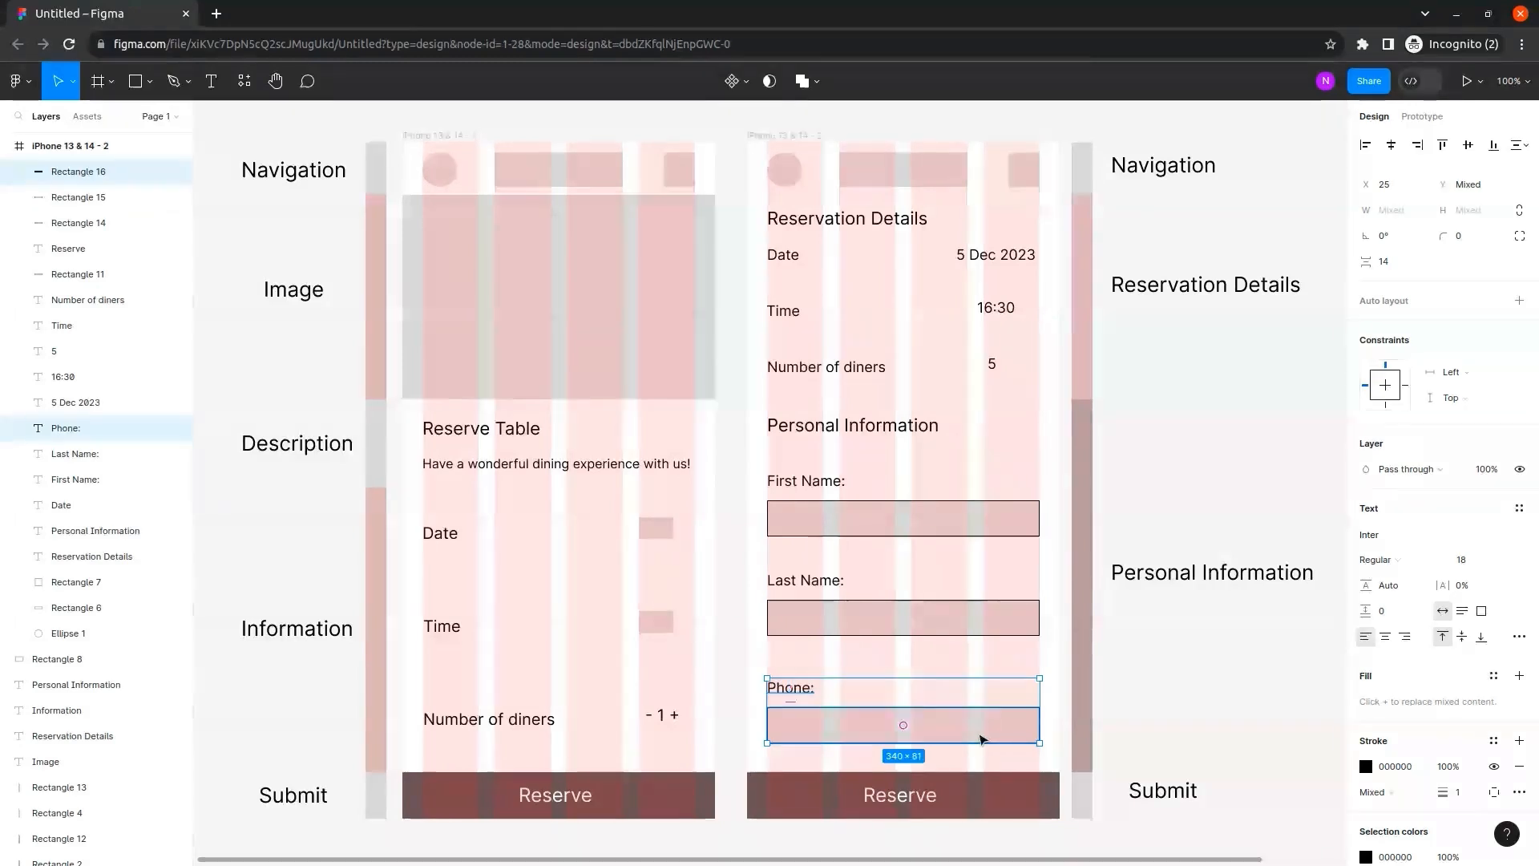
drag(885, 727, 882, 723)
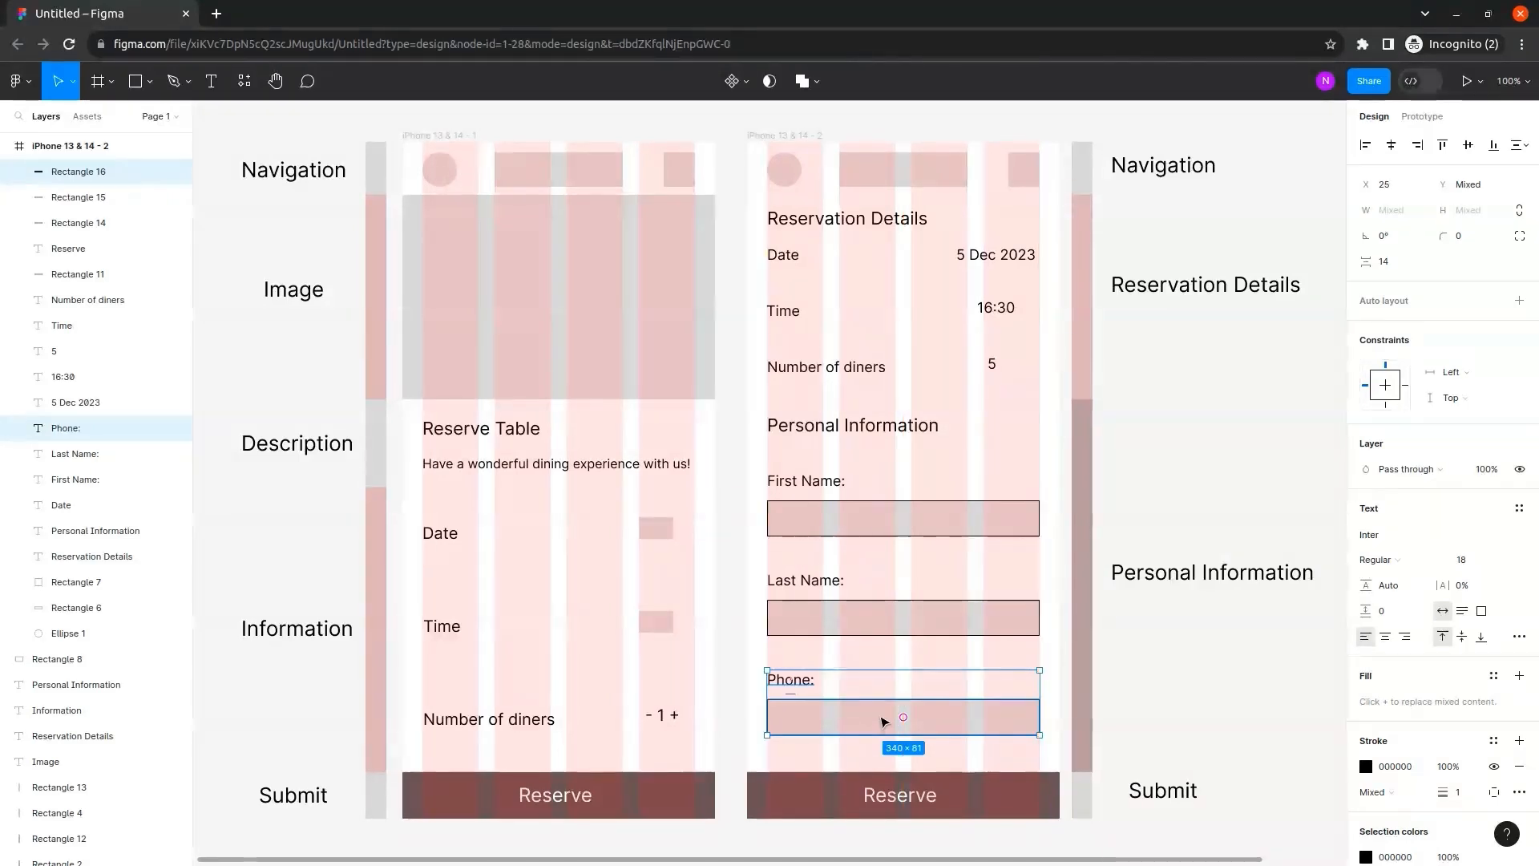
key(Escape)
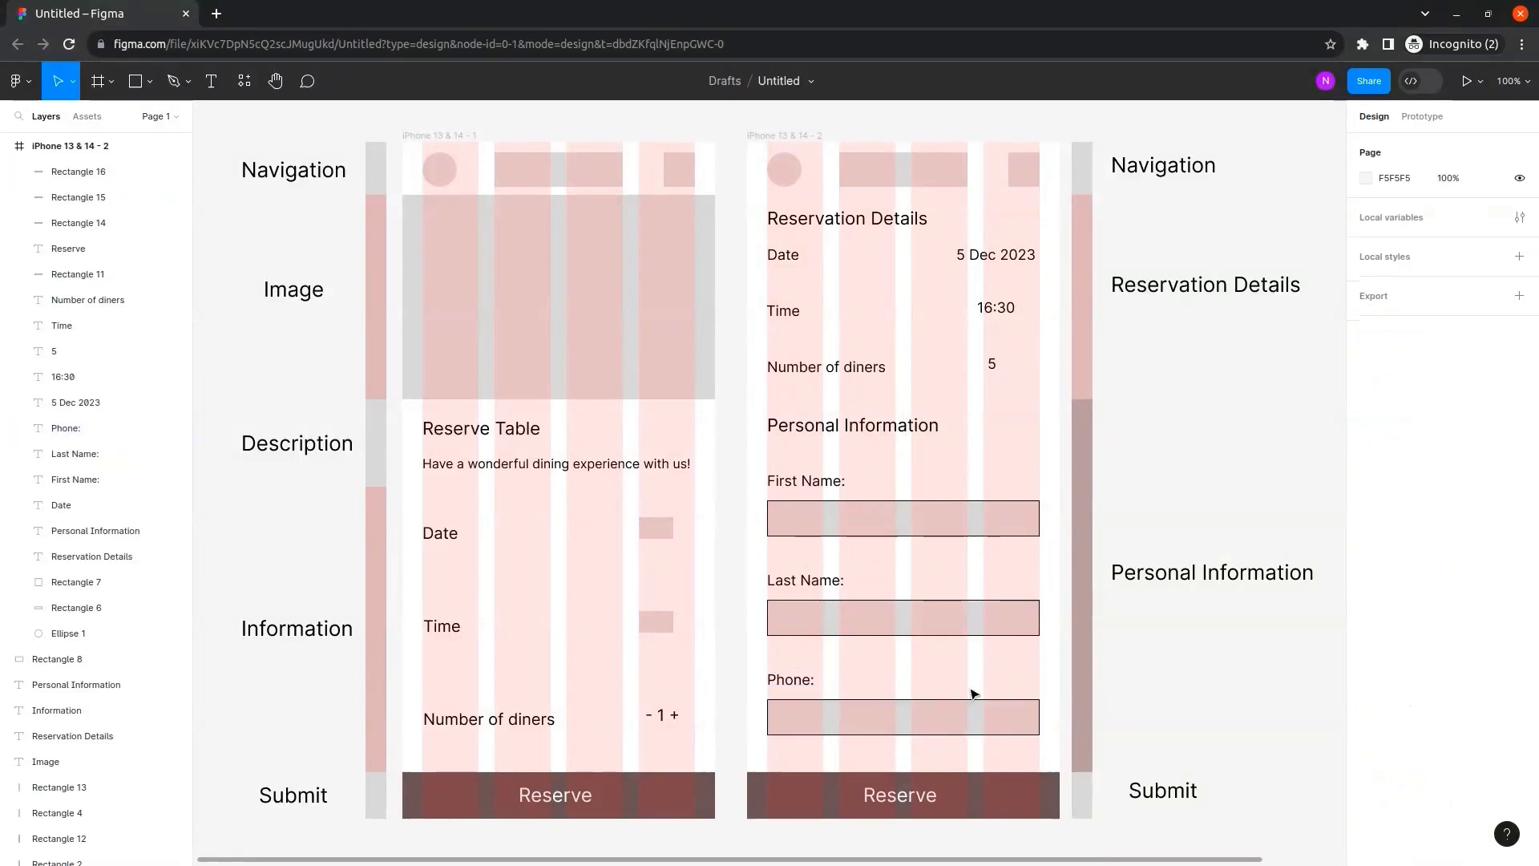
Change the second frame's "Reserve" button text to "Checkout" and center it on the button at X 140.
double_click(899, 795)
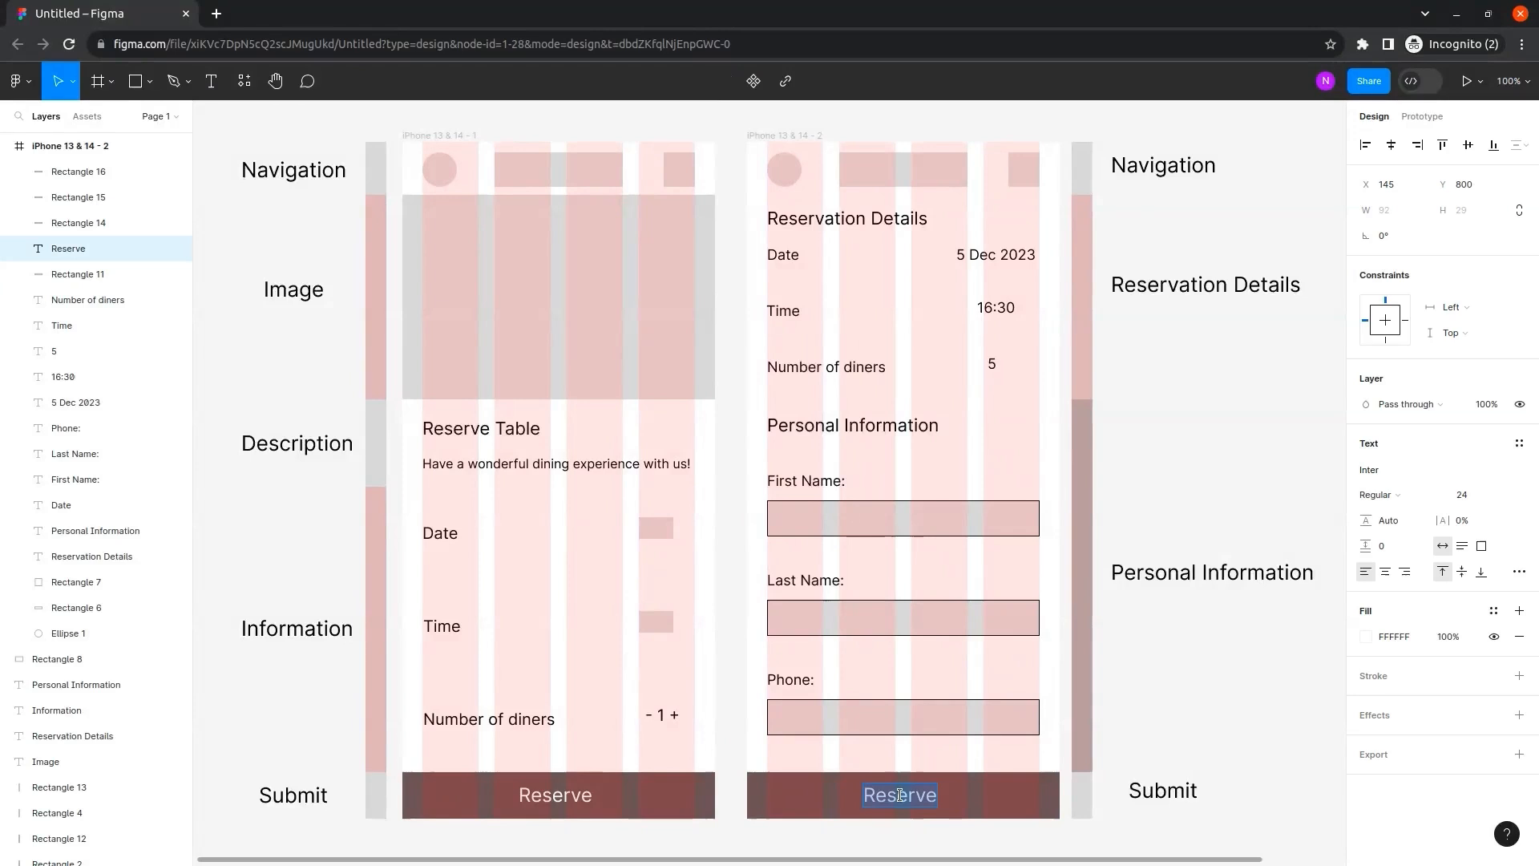
text(Checkout)
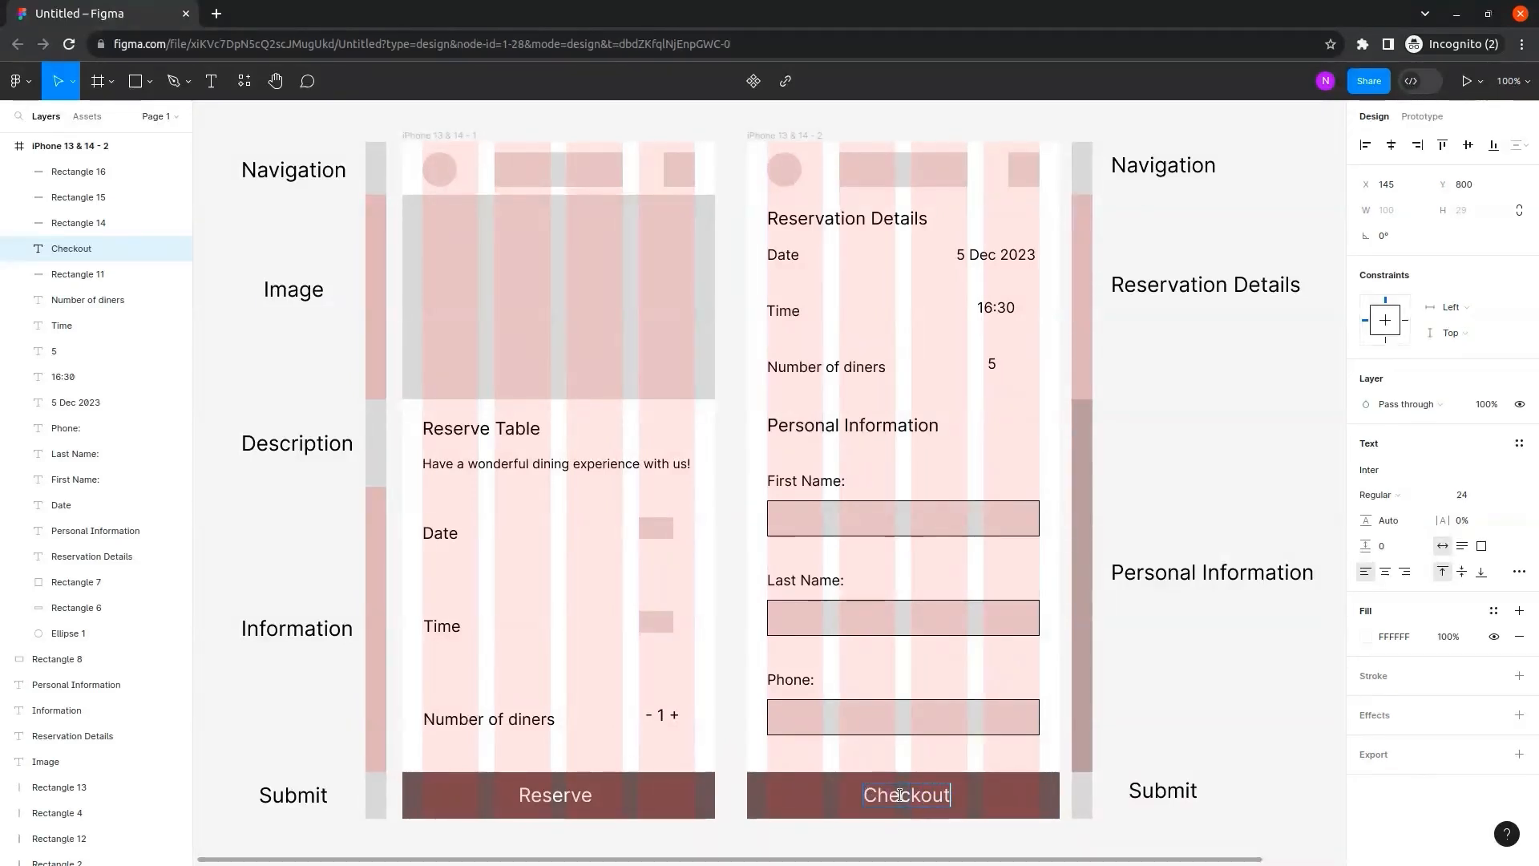
key(Escape)
drag(932, 797, 928, 799)
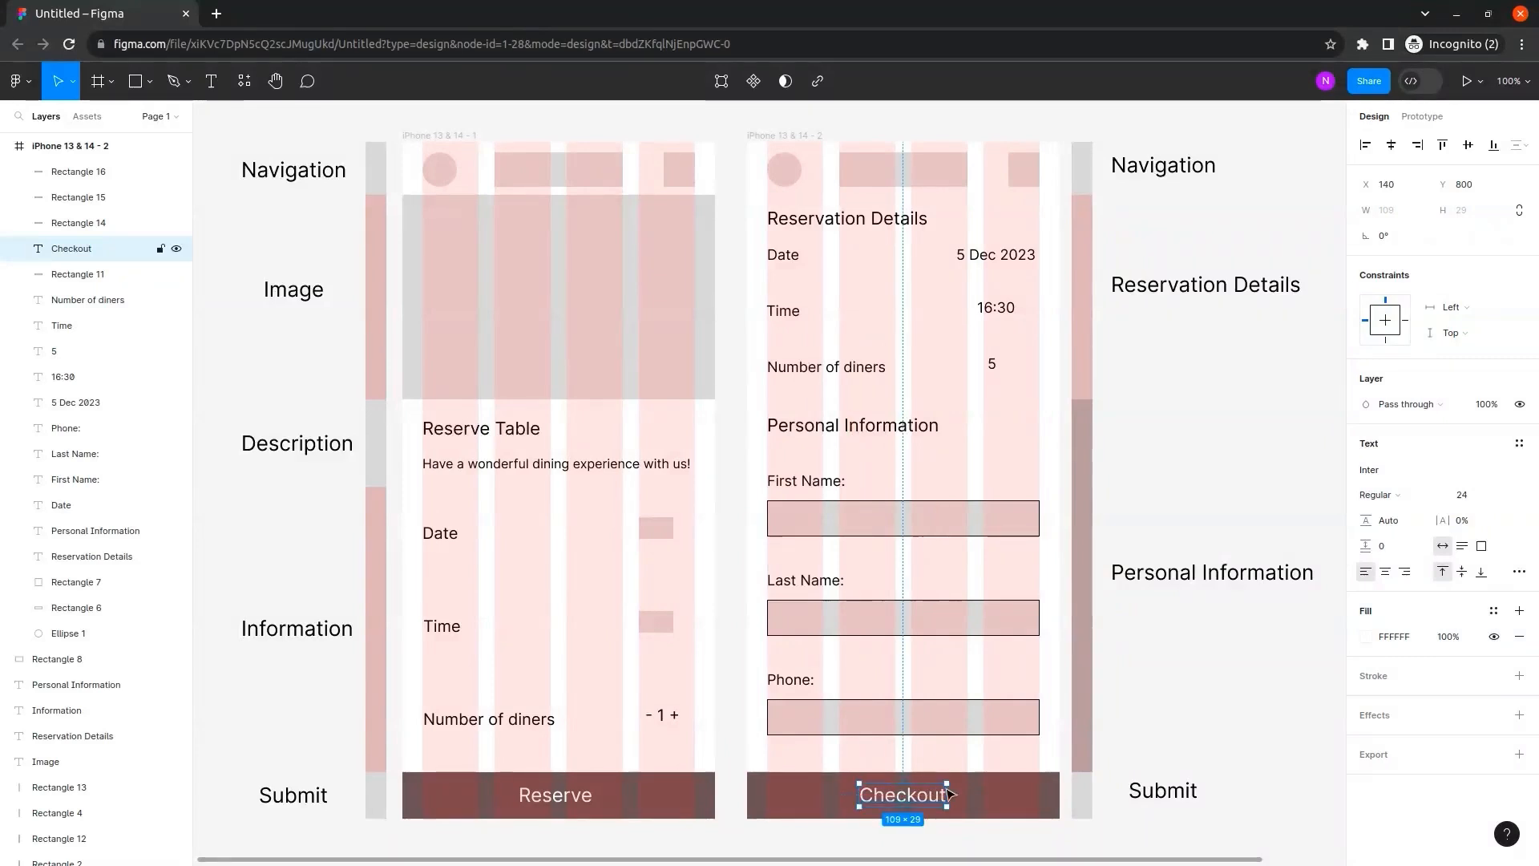
click(1002, 796)
click(1268, 719)
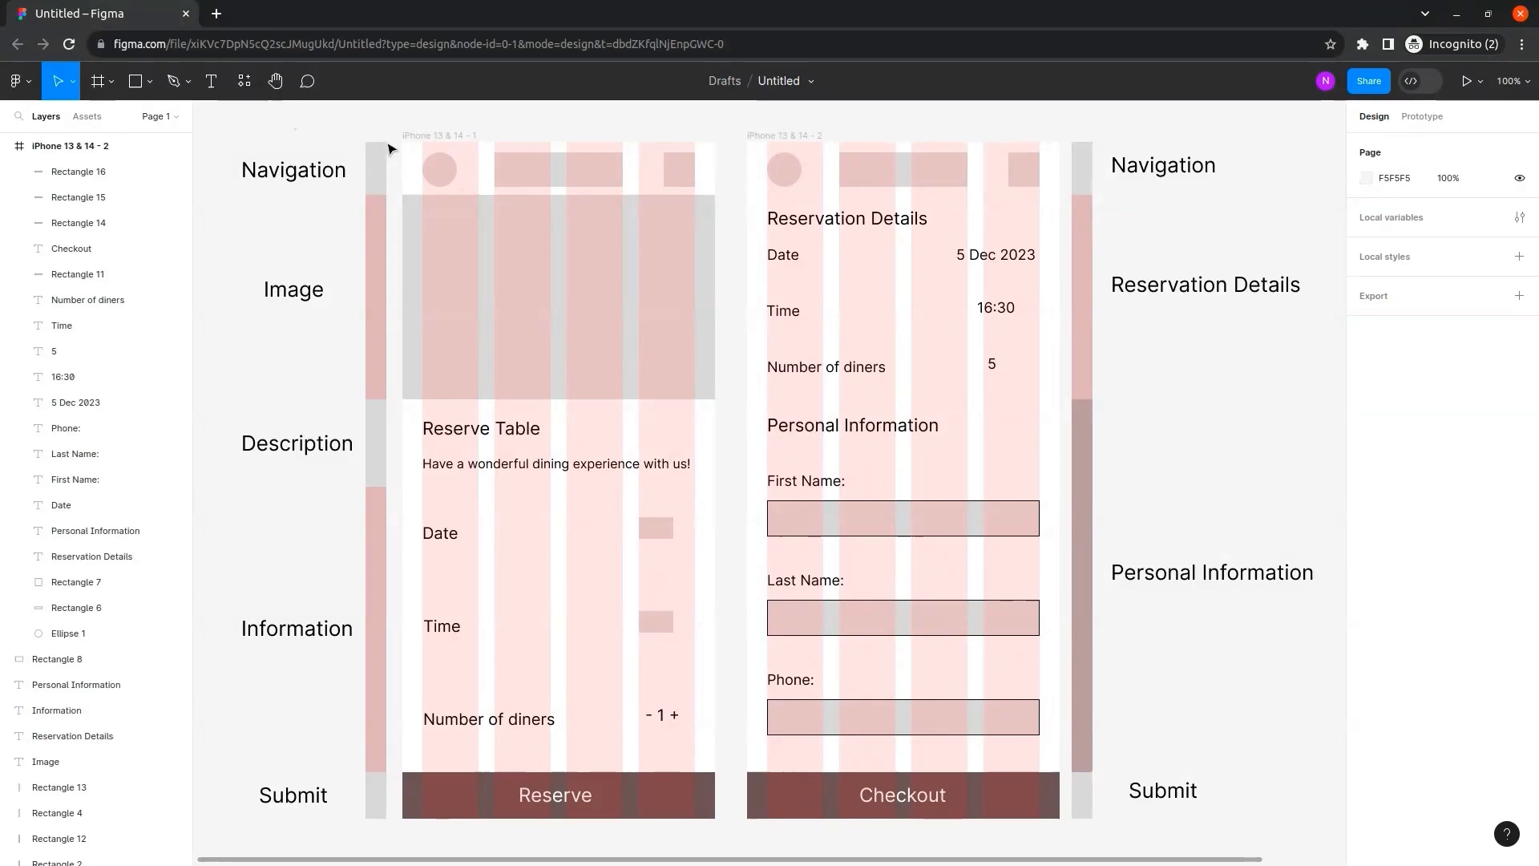
Add a "Back" text label above the circle of the first frame and duplicate it above the second frame's circle.
click(212, 81)
click(406, 117)
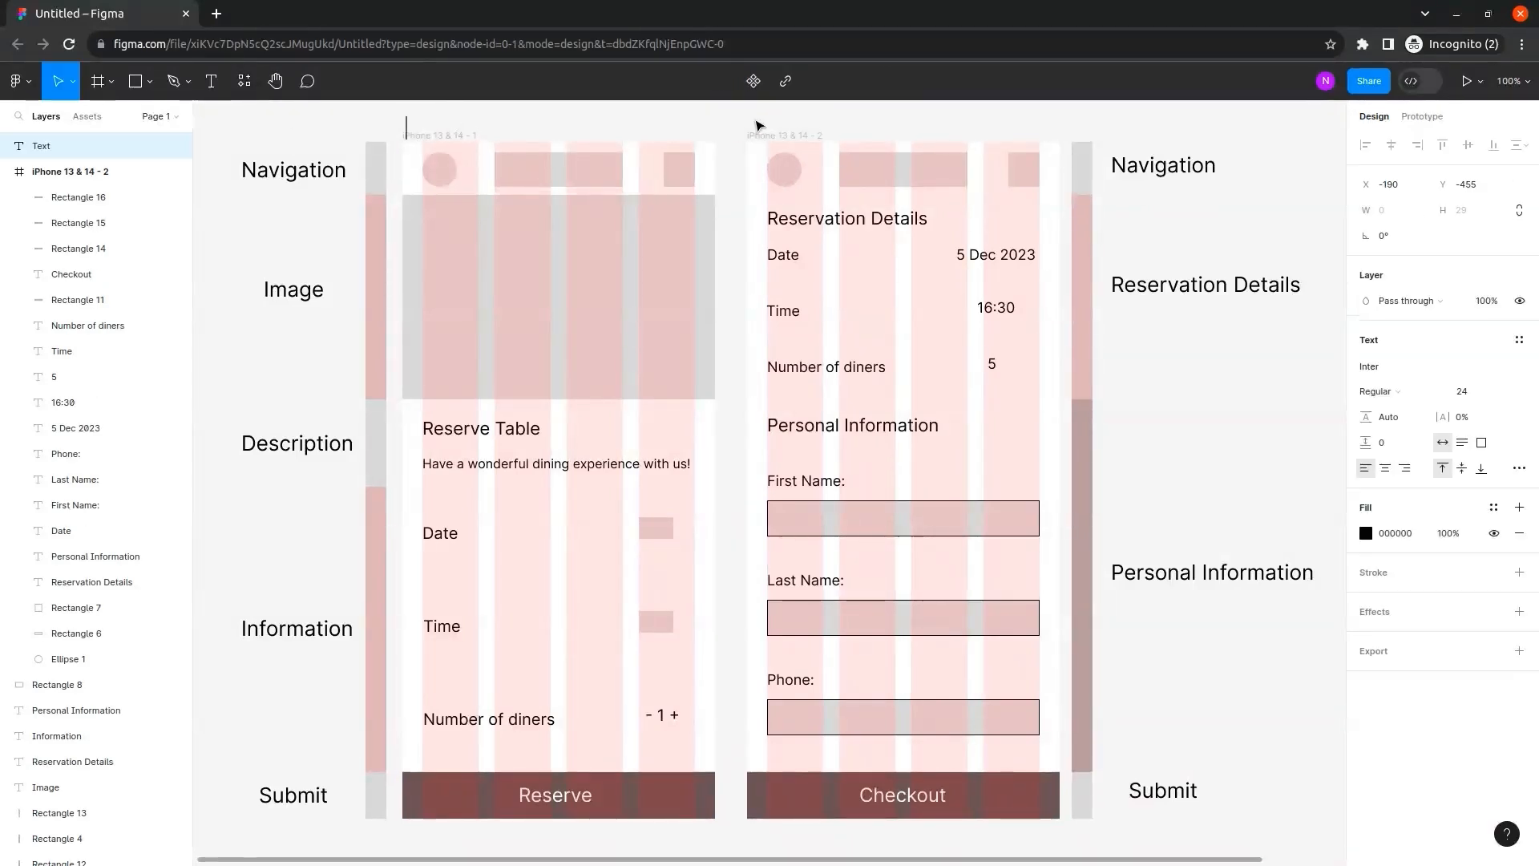
text(Back)
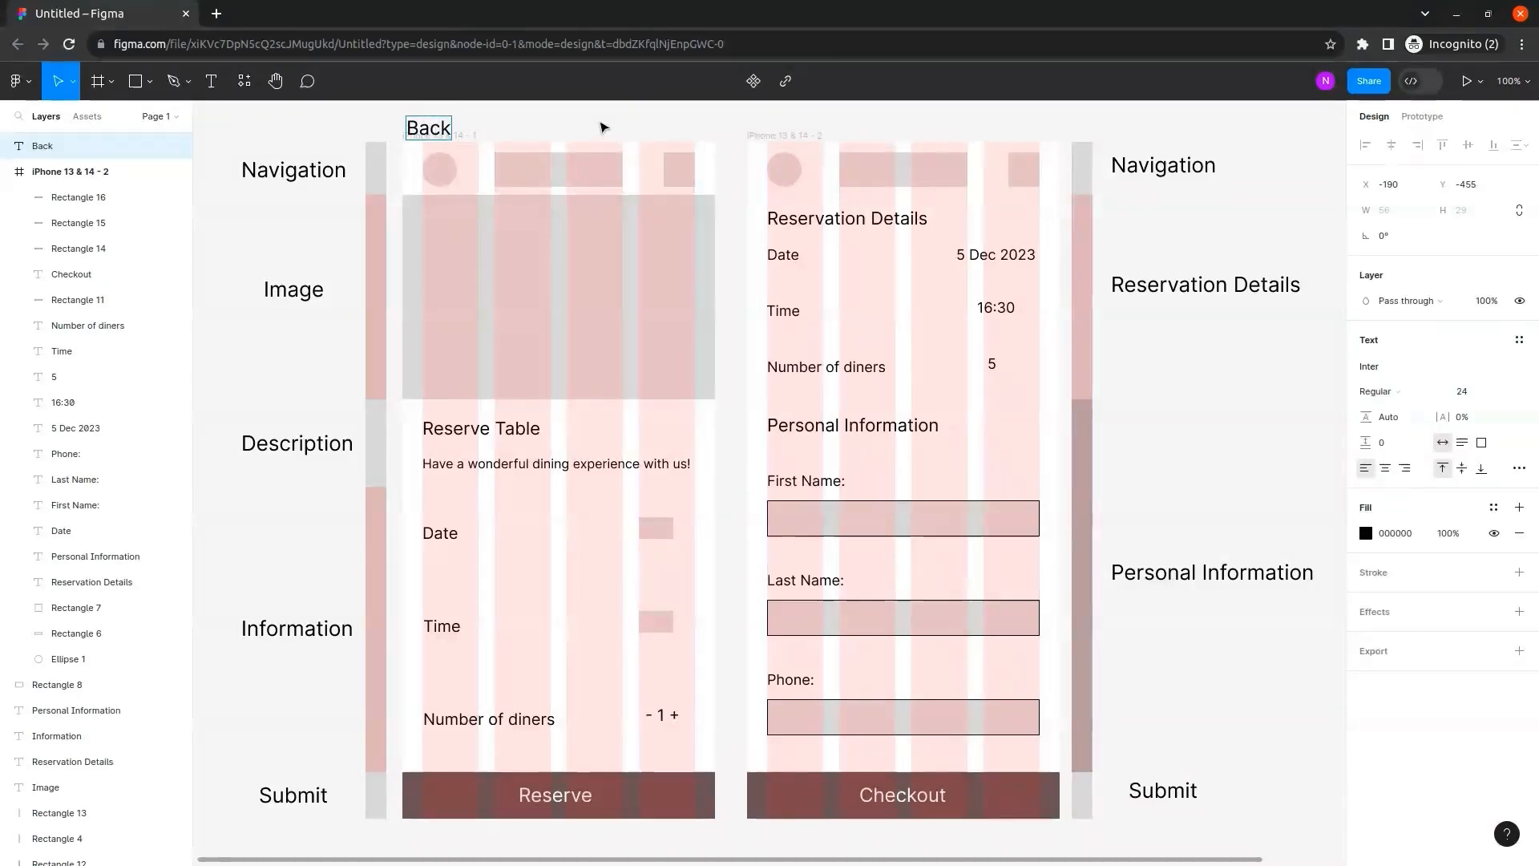
key(Escape)
drag(434, 130, 793, 120)
click(869, 126)
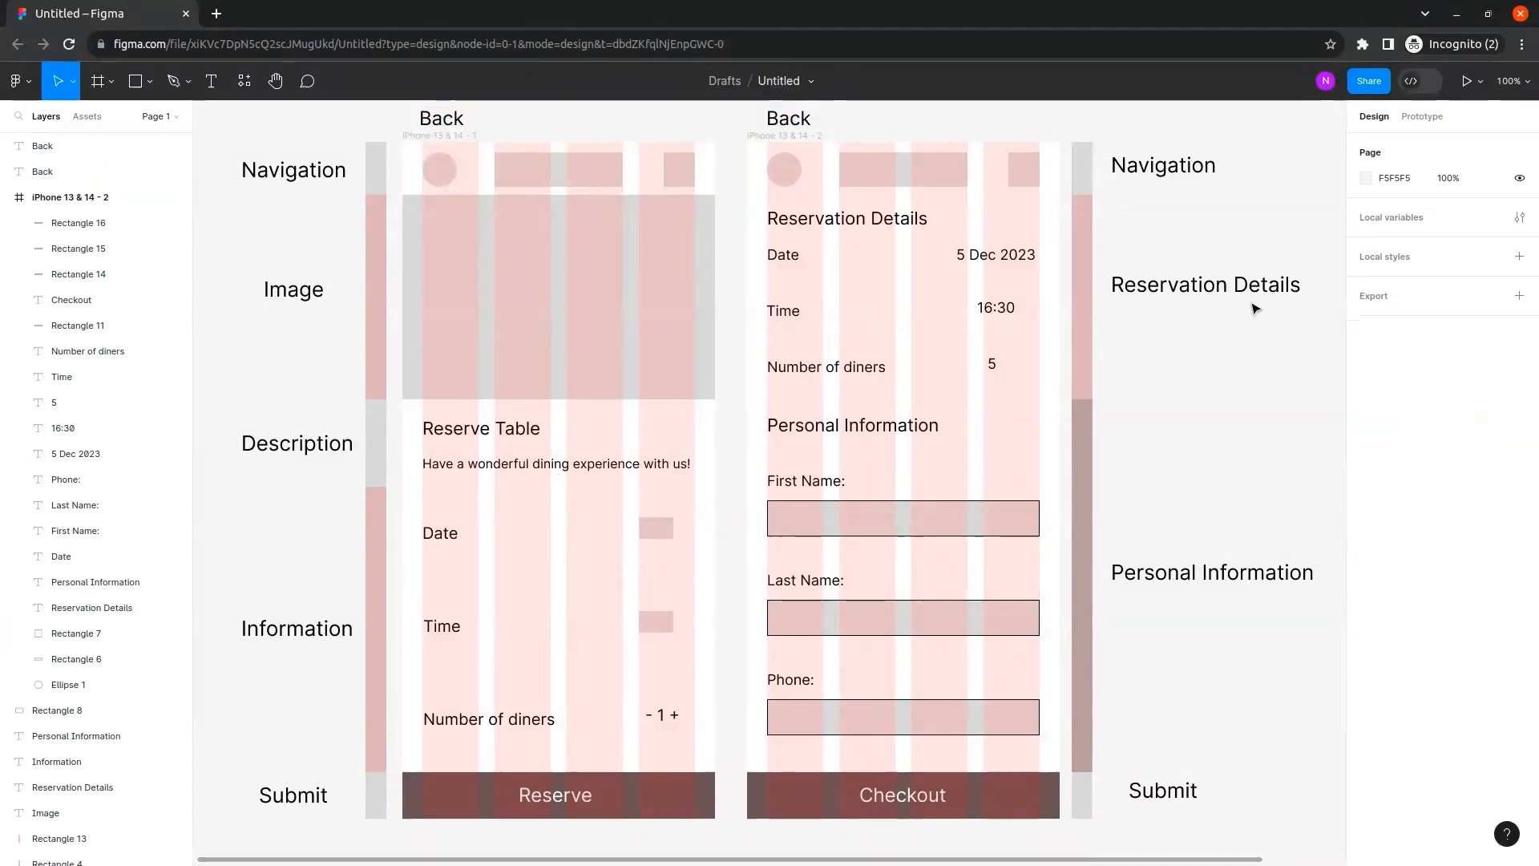
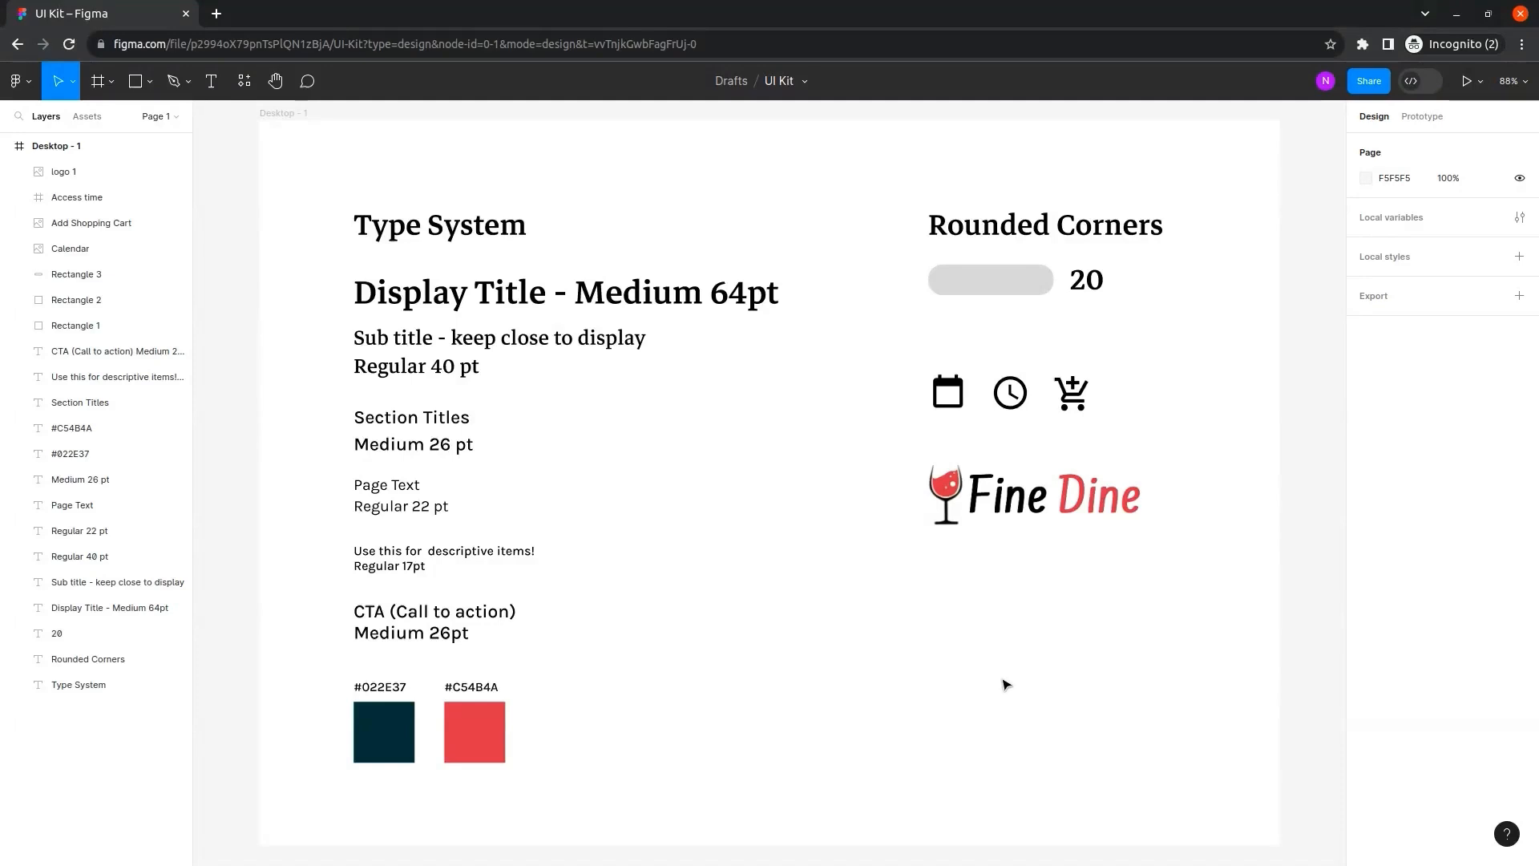
Create a text style named "Button Text" from the CTA (Call to action) text, with the description "This is button text".
click(464, 619)
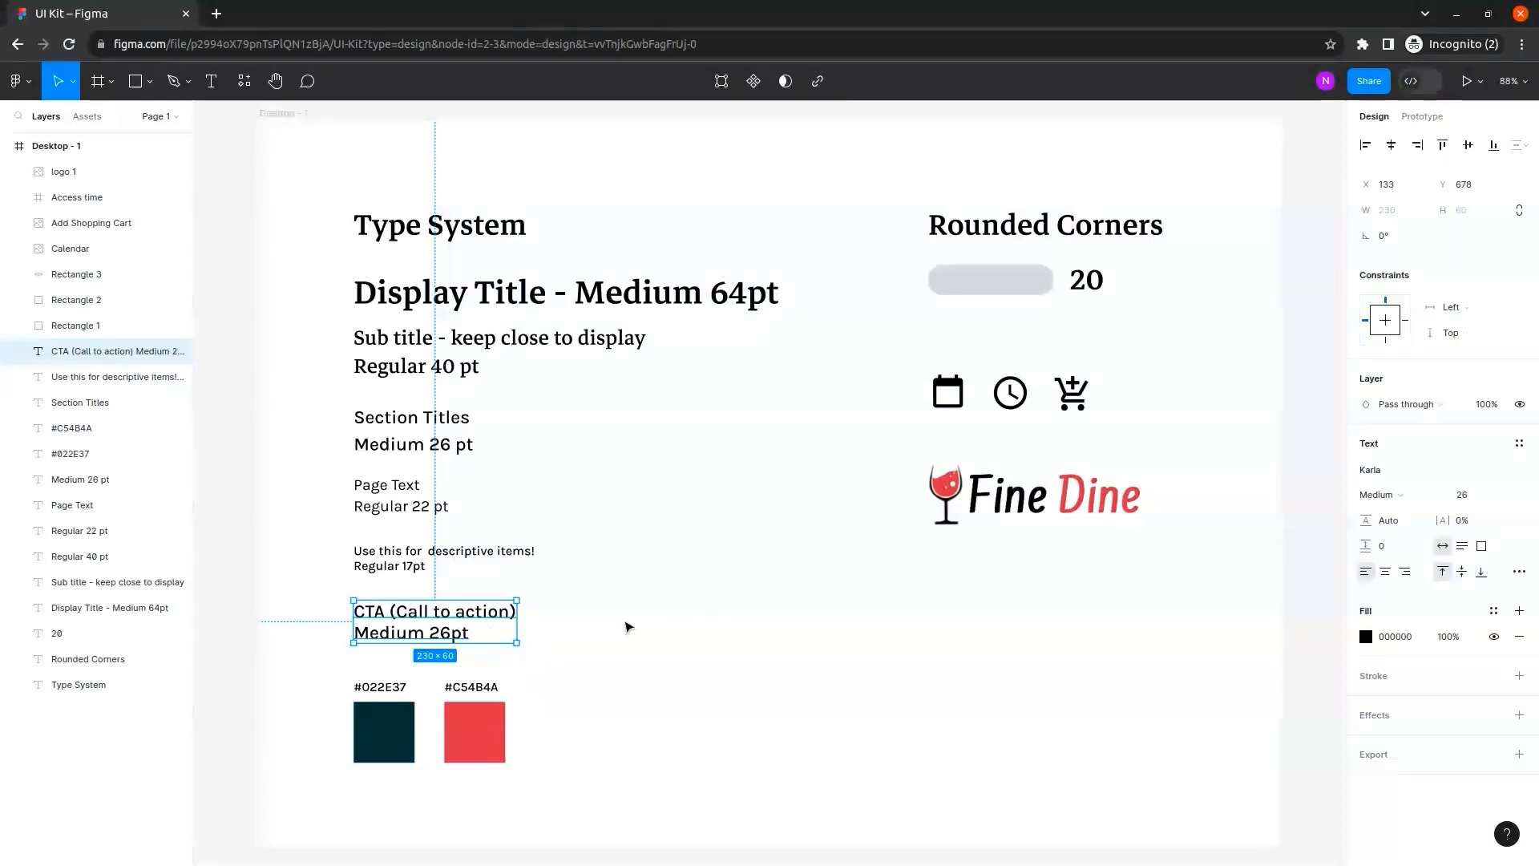
click(1519, 445)
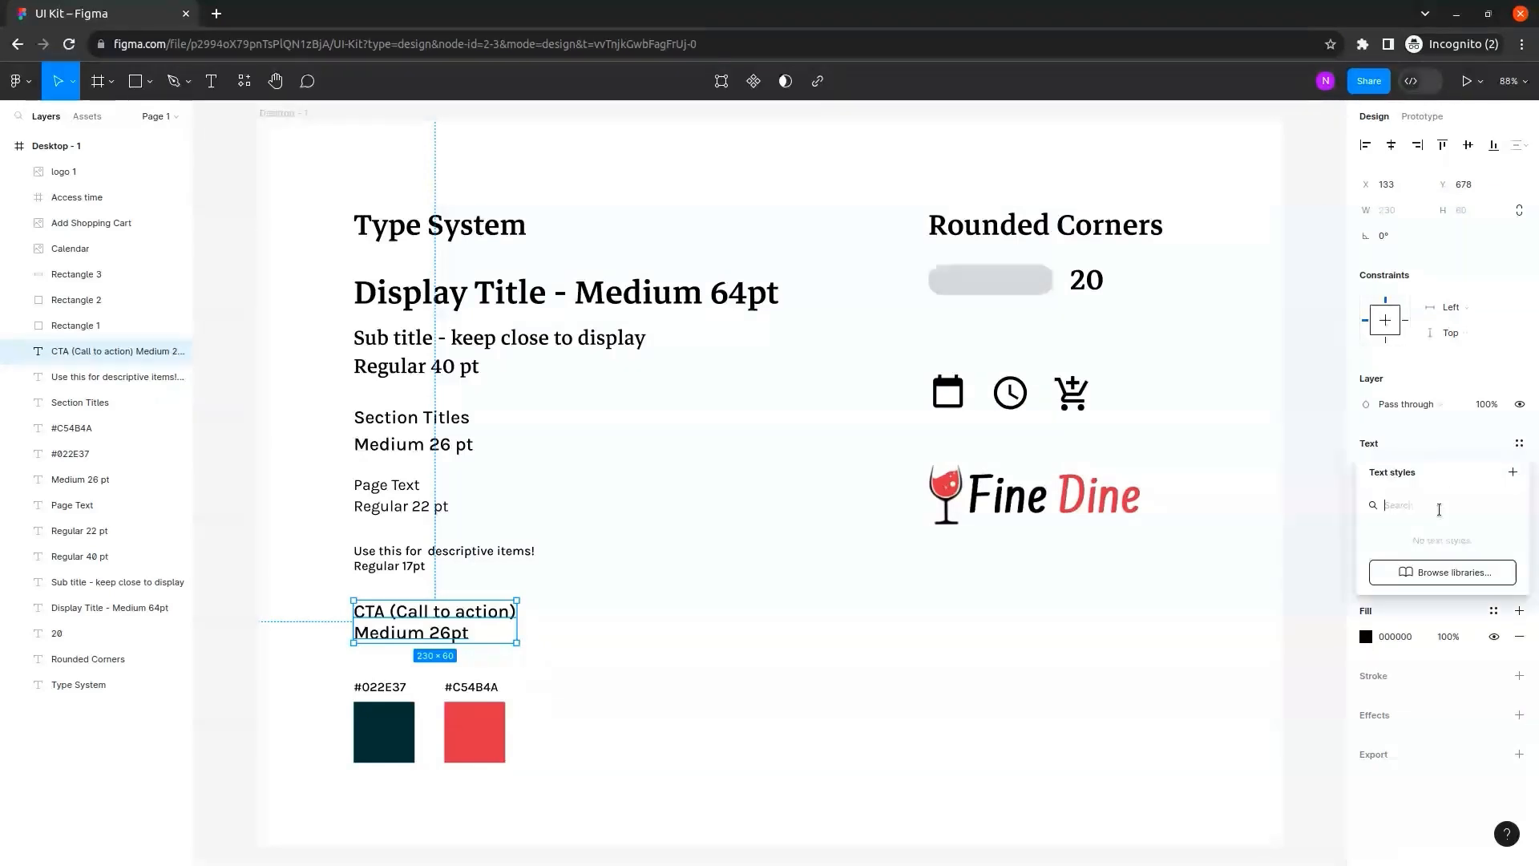
click(1513, 473)
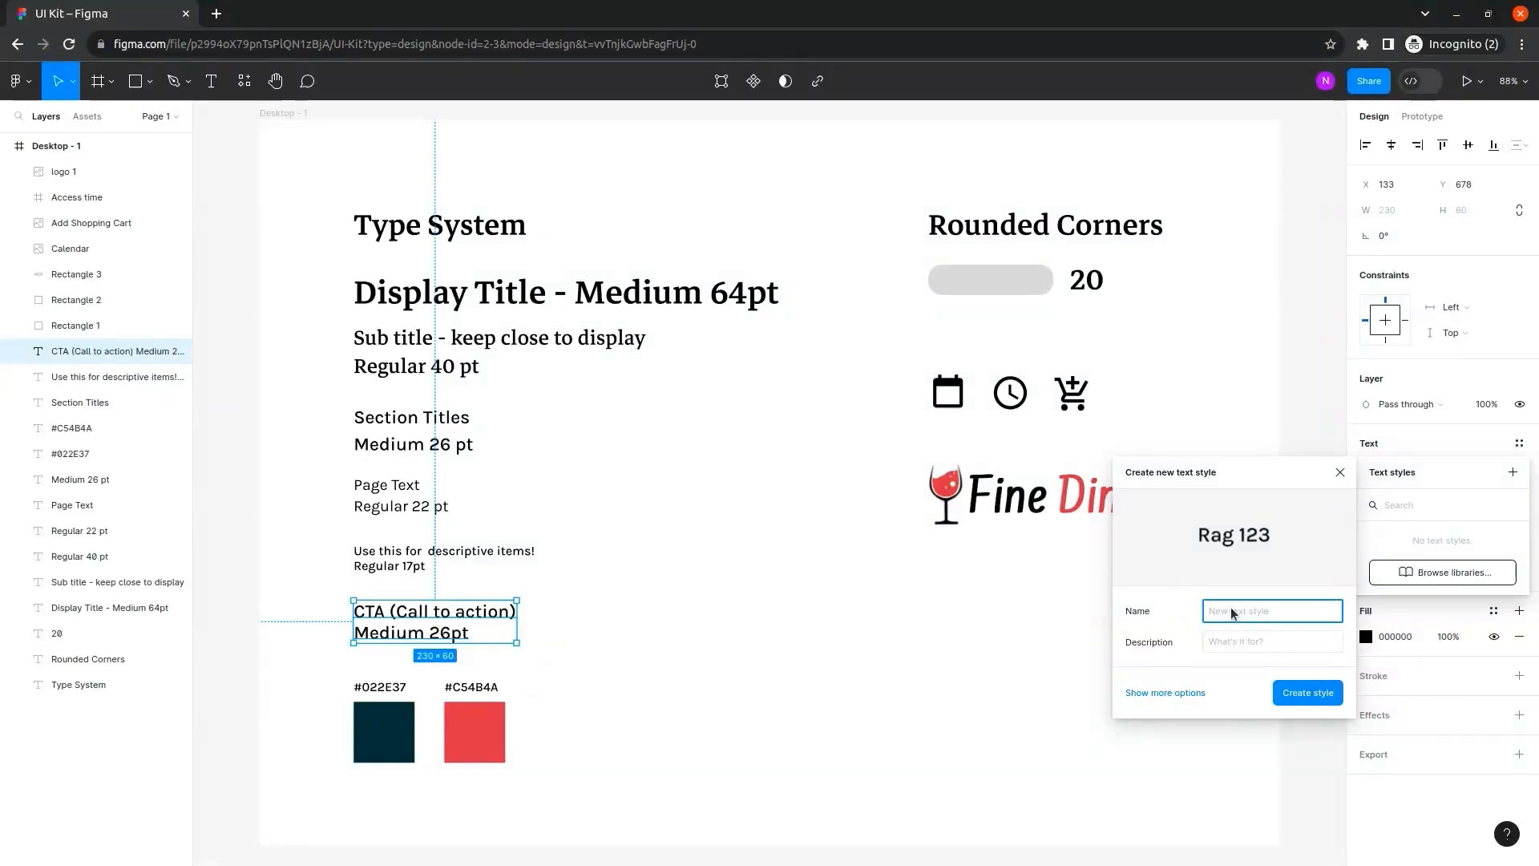
text(Button Text)
click(1280, 646)
text(This is button text)
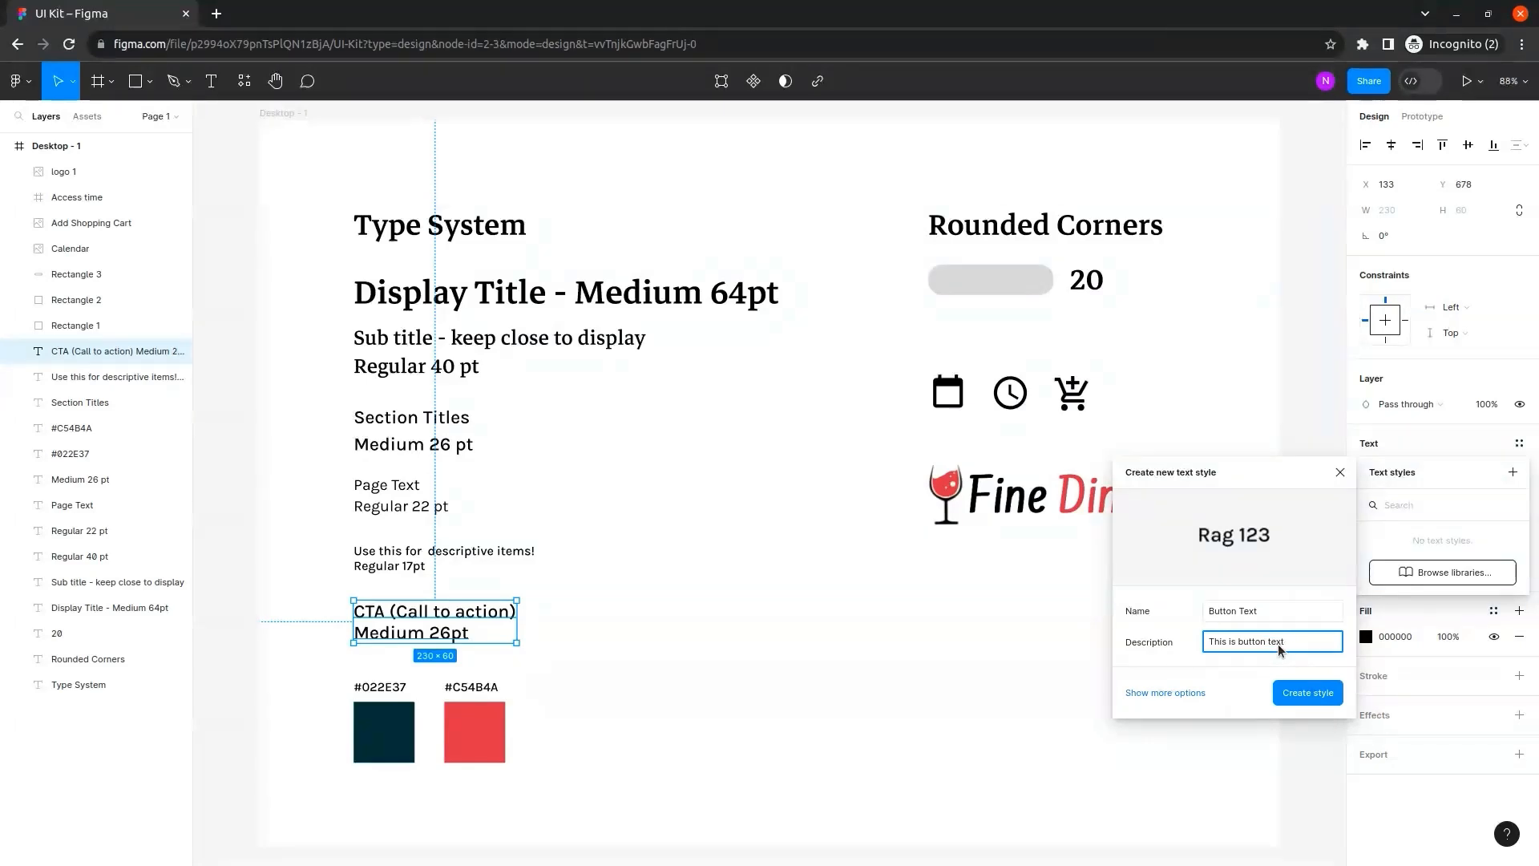
click(1327, 699)
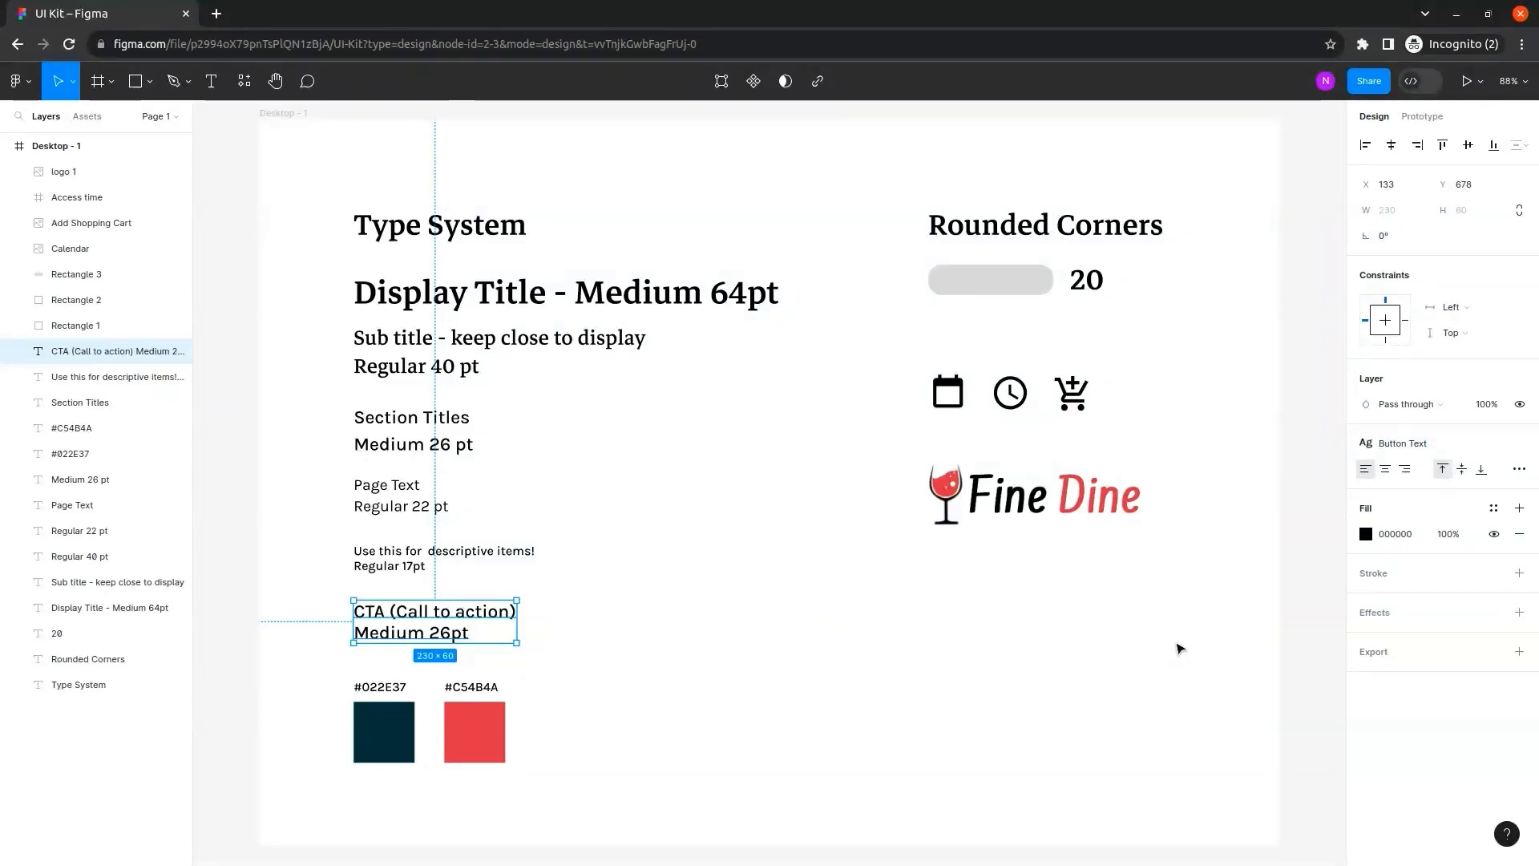
click(1178, 647)
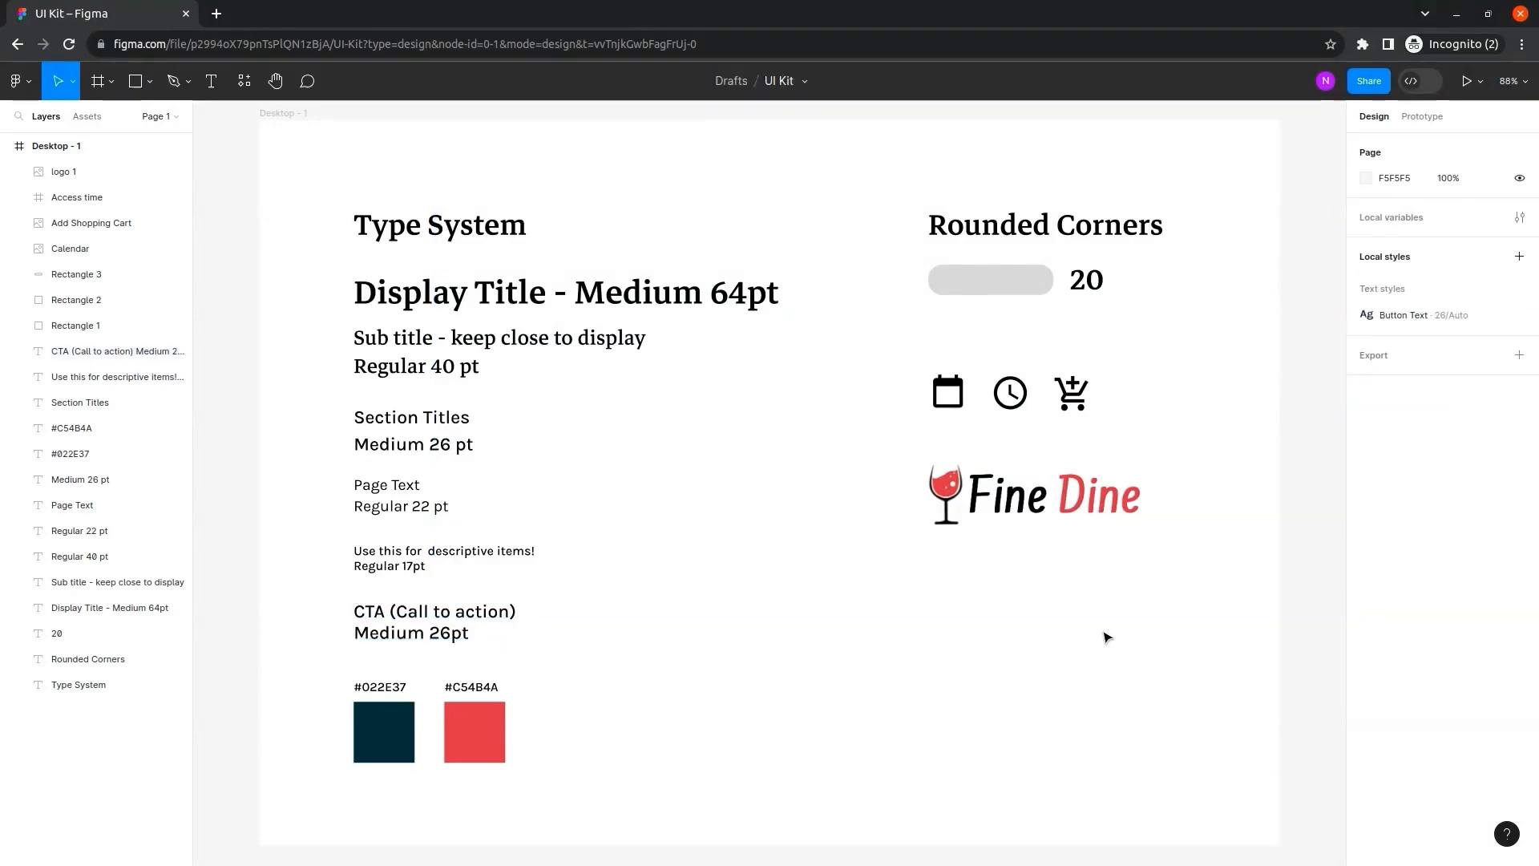
Create a text style named "Description" from the "Use this for descriptive items!" text, with the description "This is description".
click(416, 568)
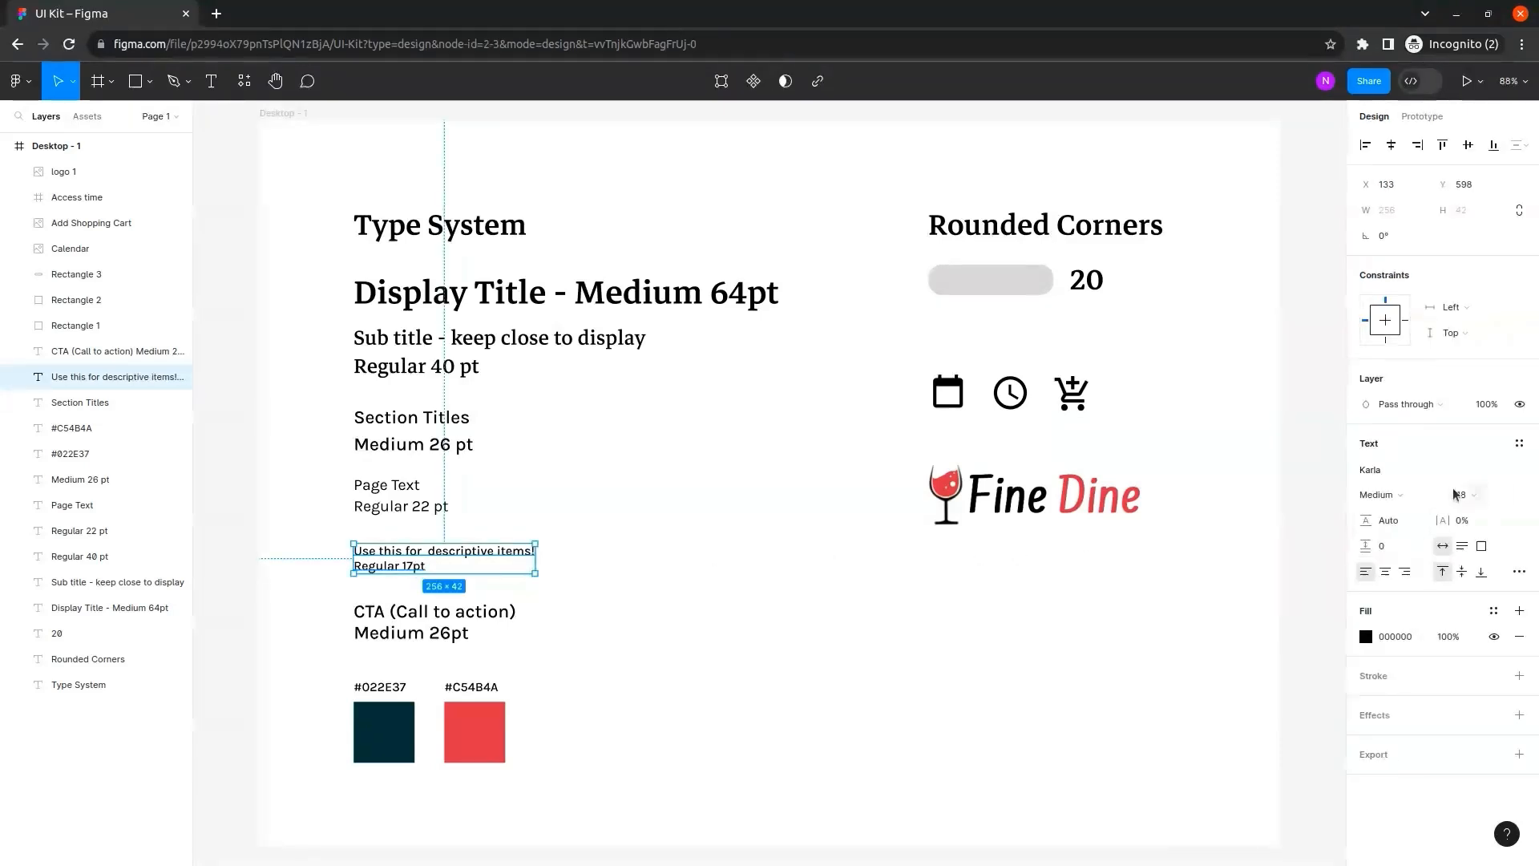
click(1518, 443)
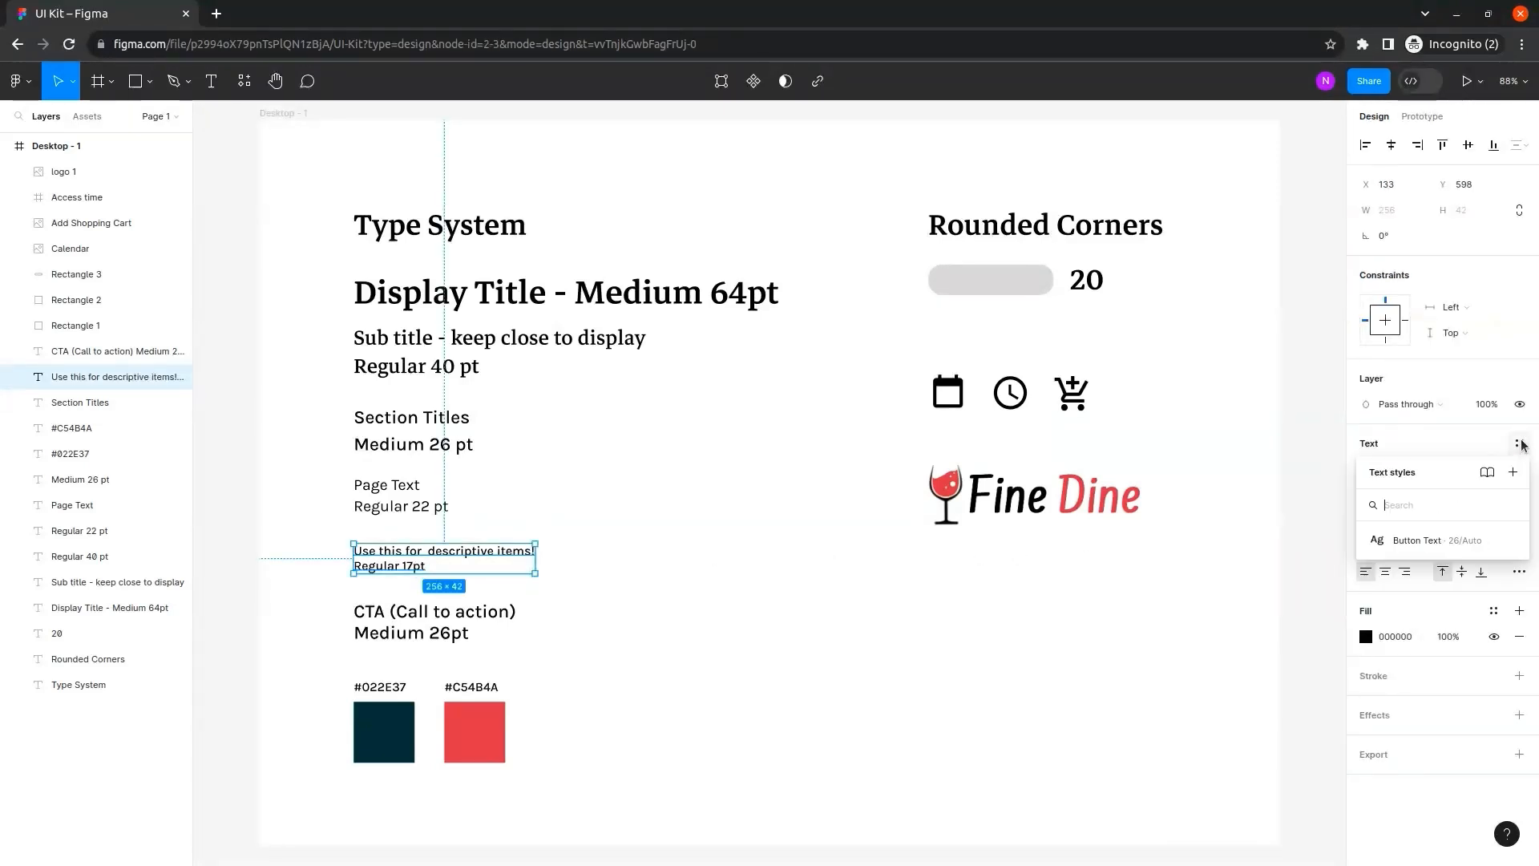
click(1512, 473)
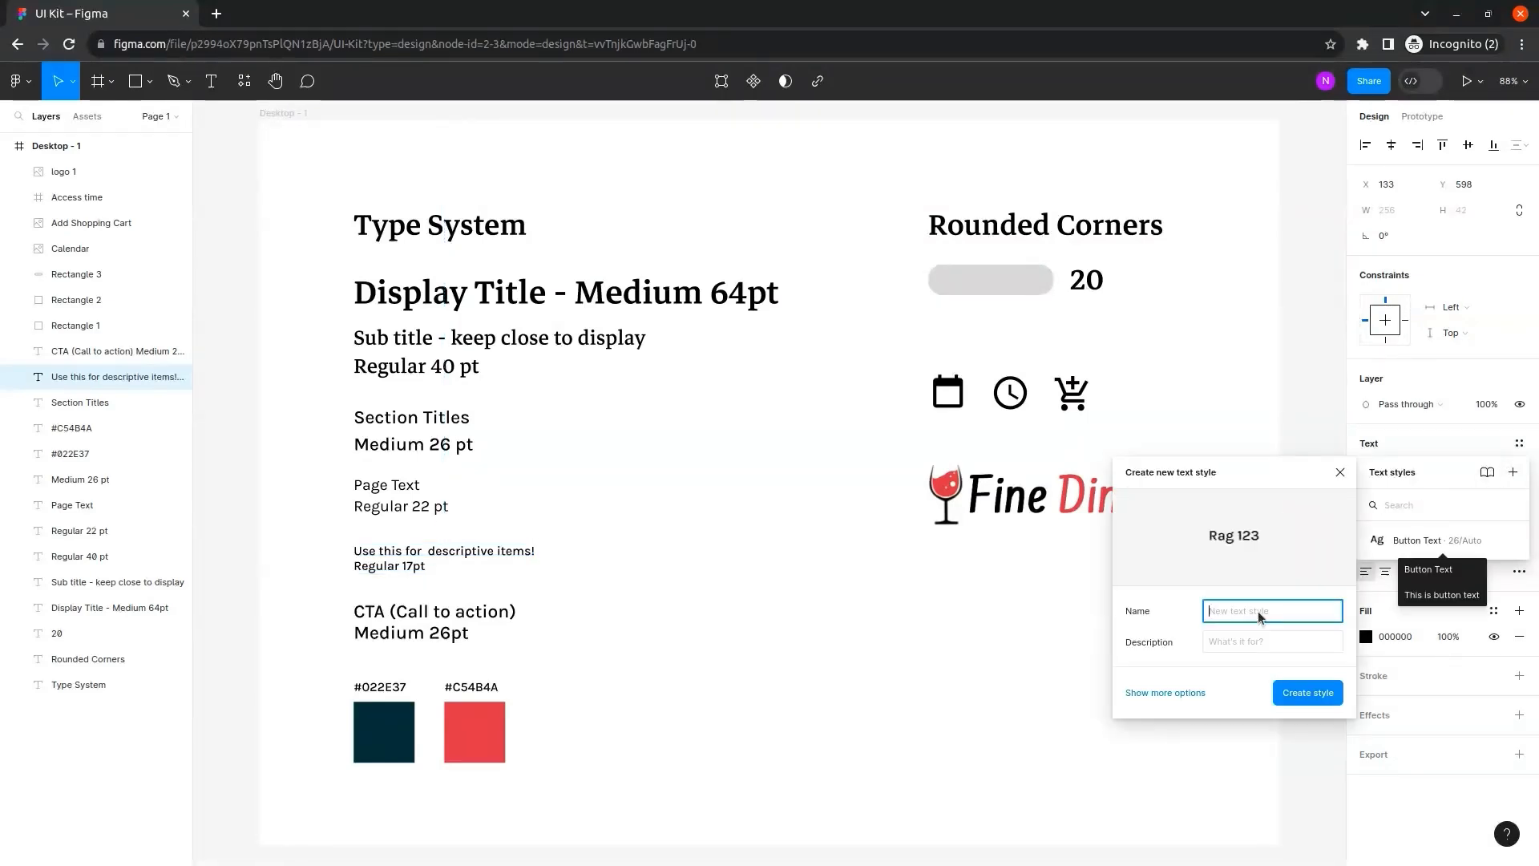
text(Description)
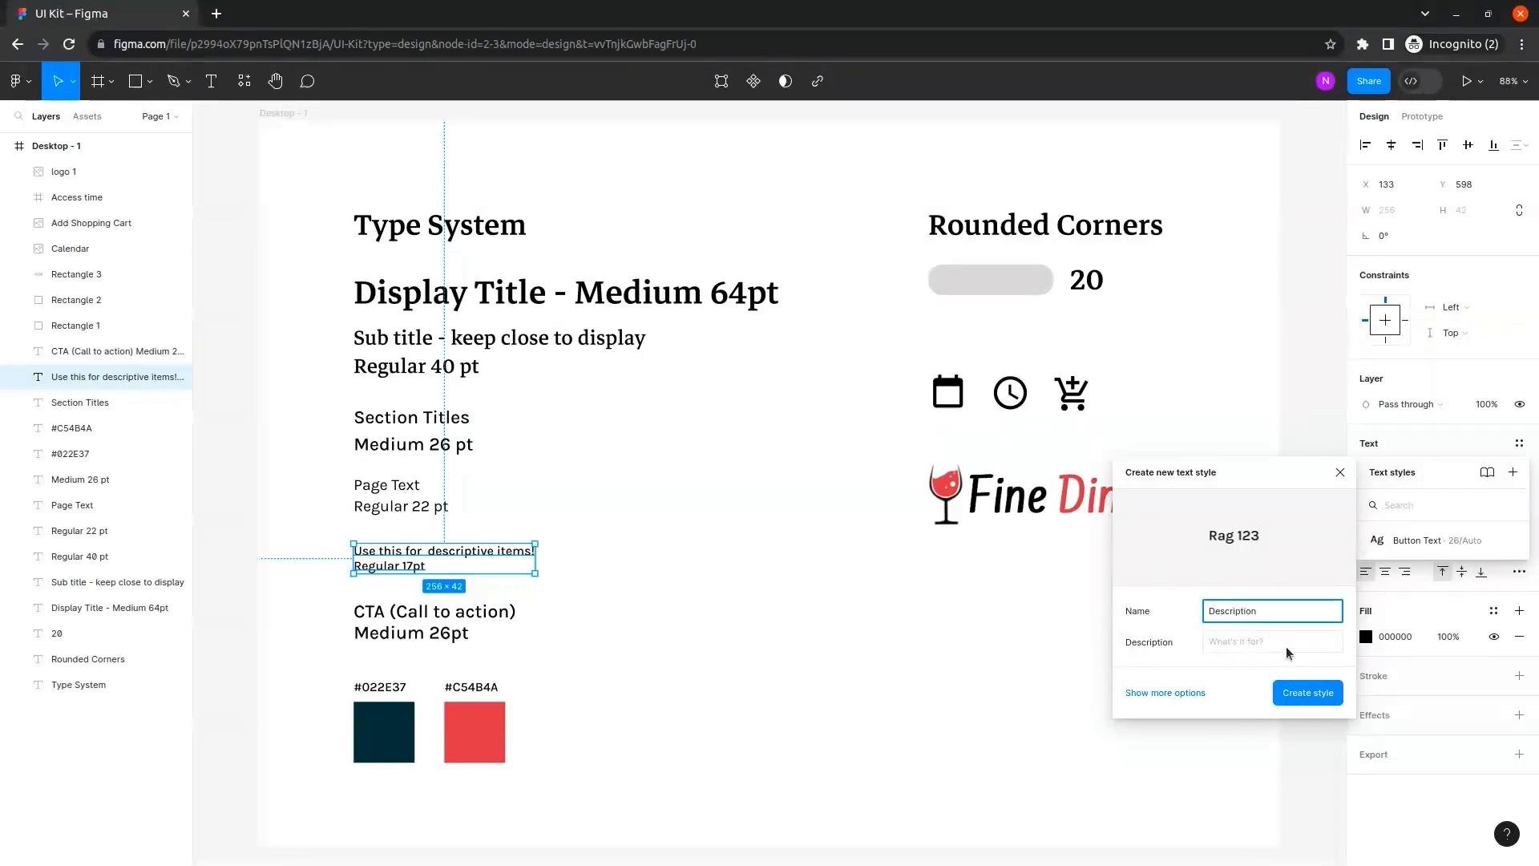
click(1226, 642)
text(This is)
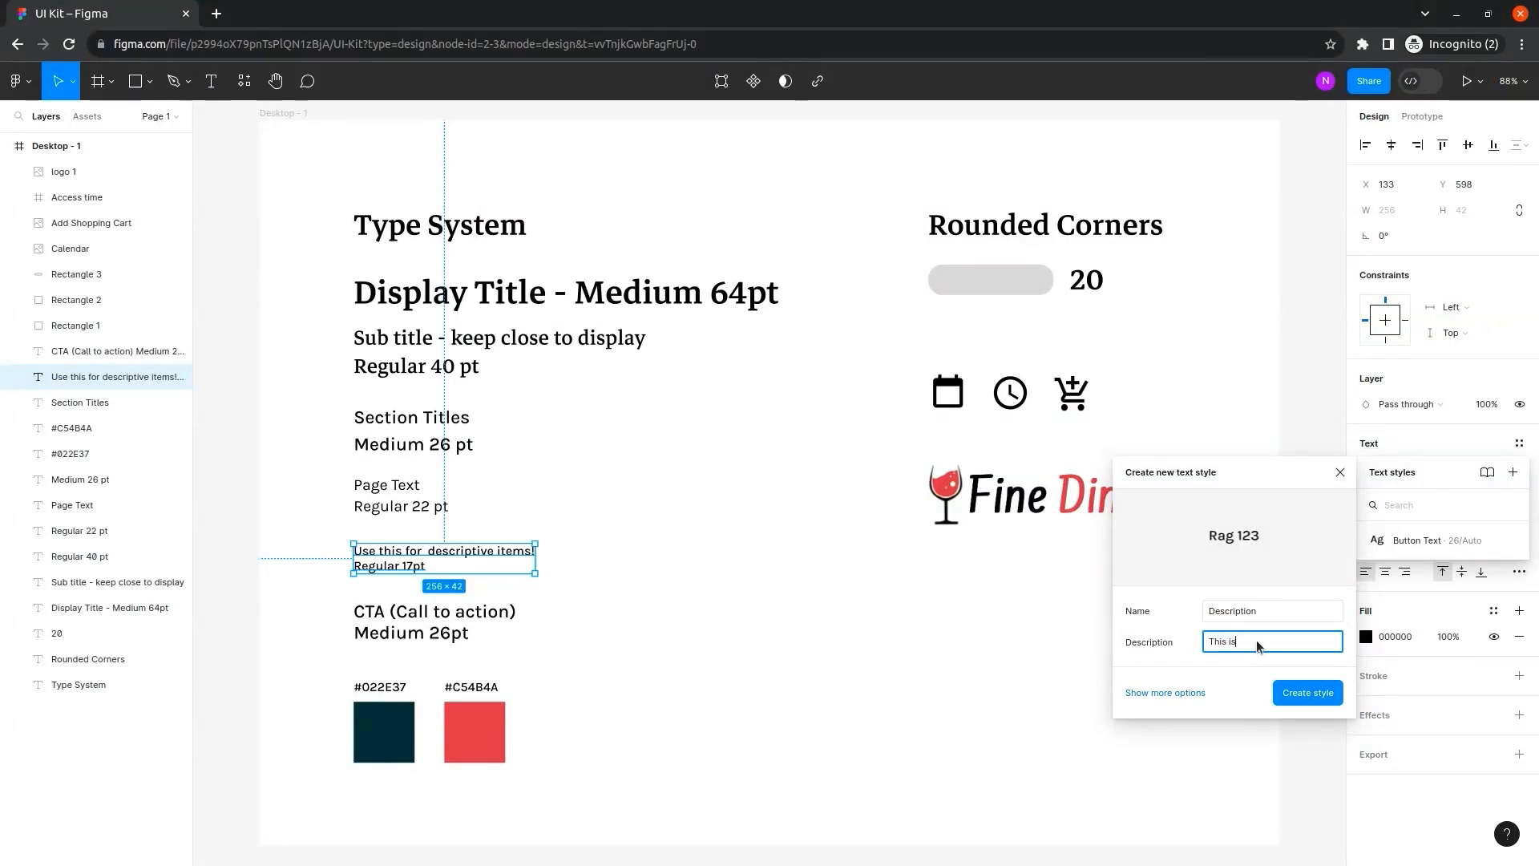
text( description)
click(1324, 694)
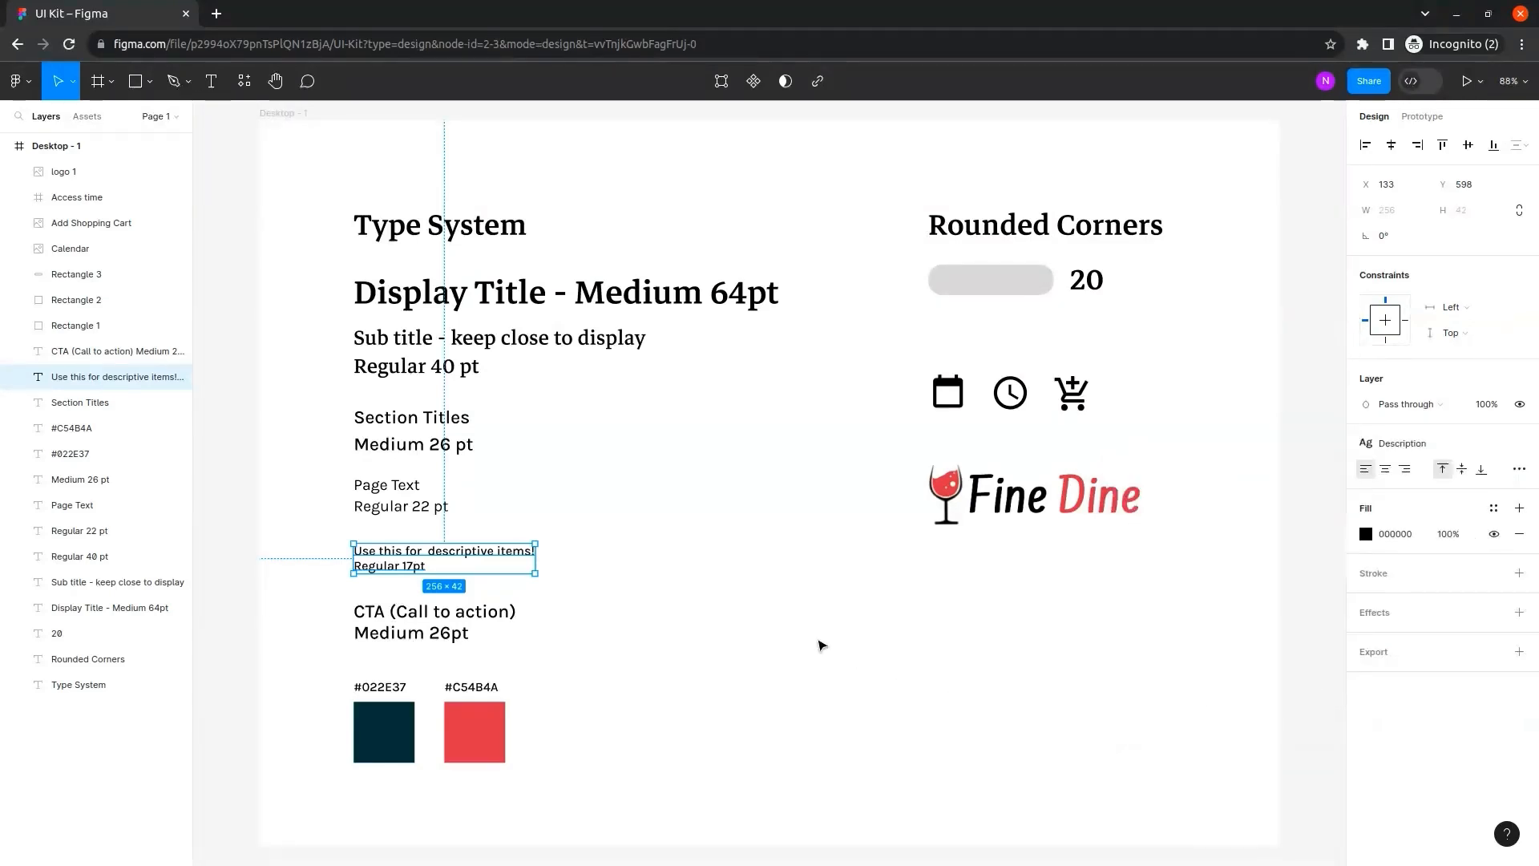
Create a text style named "Page Text" from the "Regular 22 pt" text, leaving the description empty.
click(410, 510)
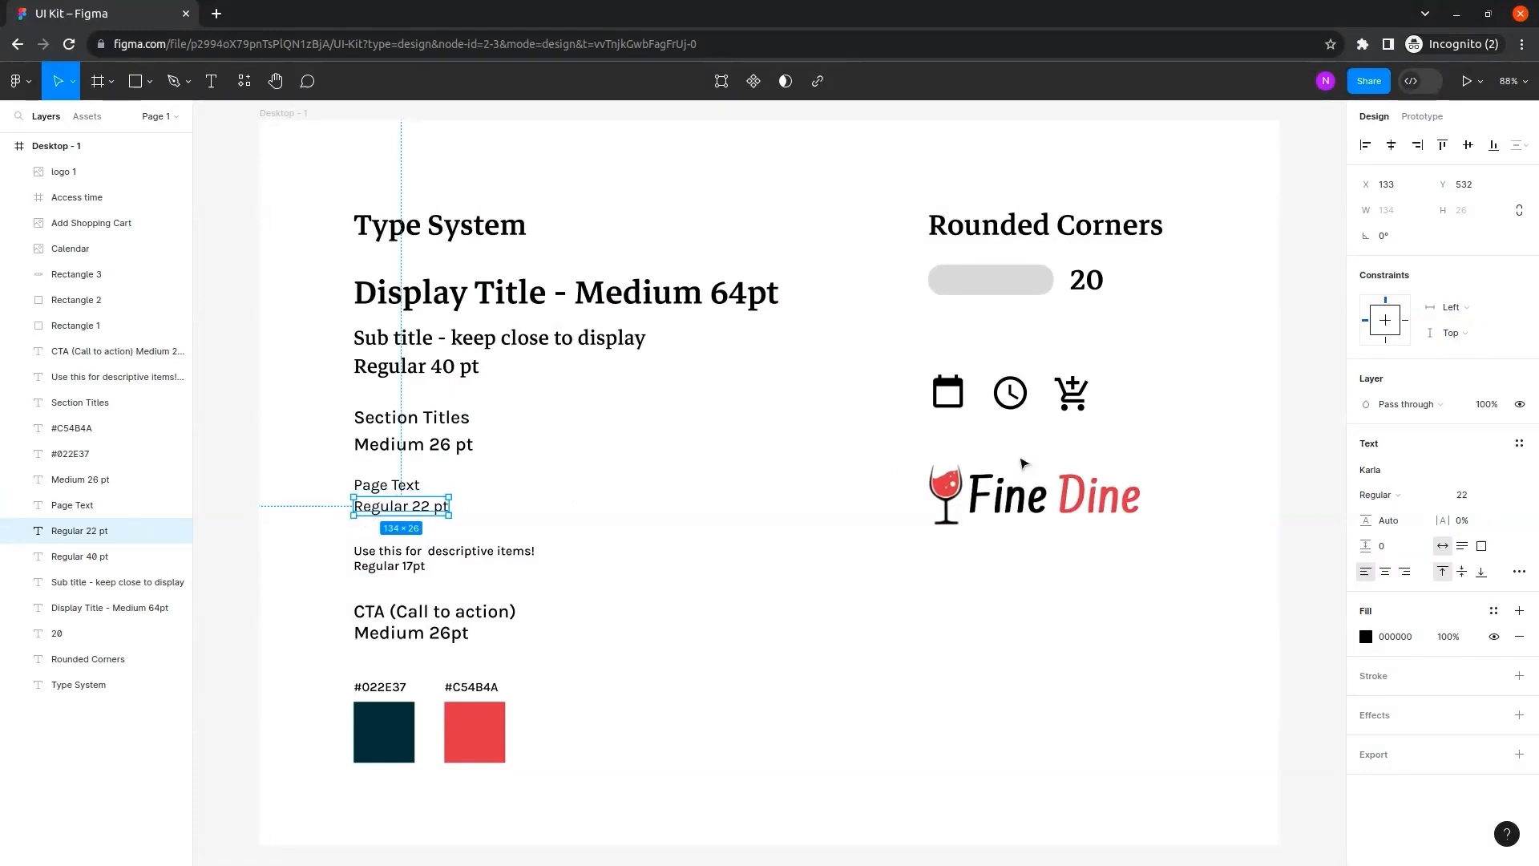
click(1519, 443)
click(1512, 472)
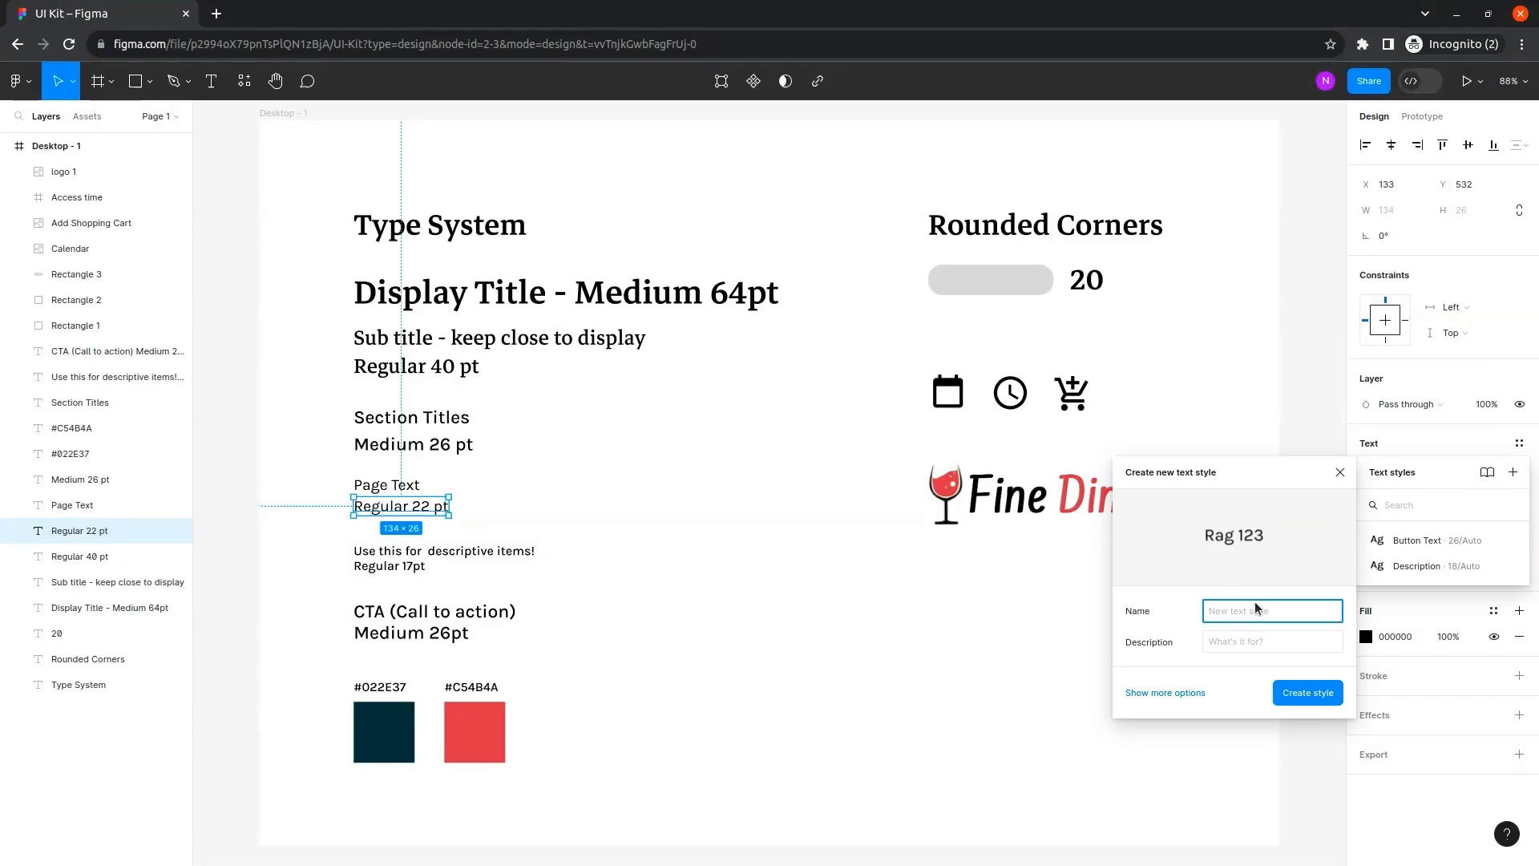
text(Page Text)
click(1218, 646)
click(1252, 663)
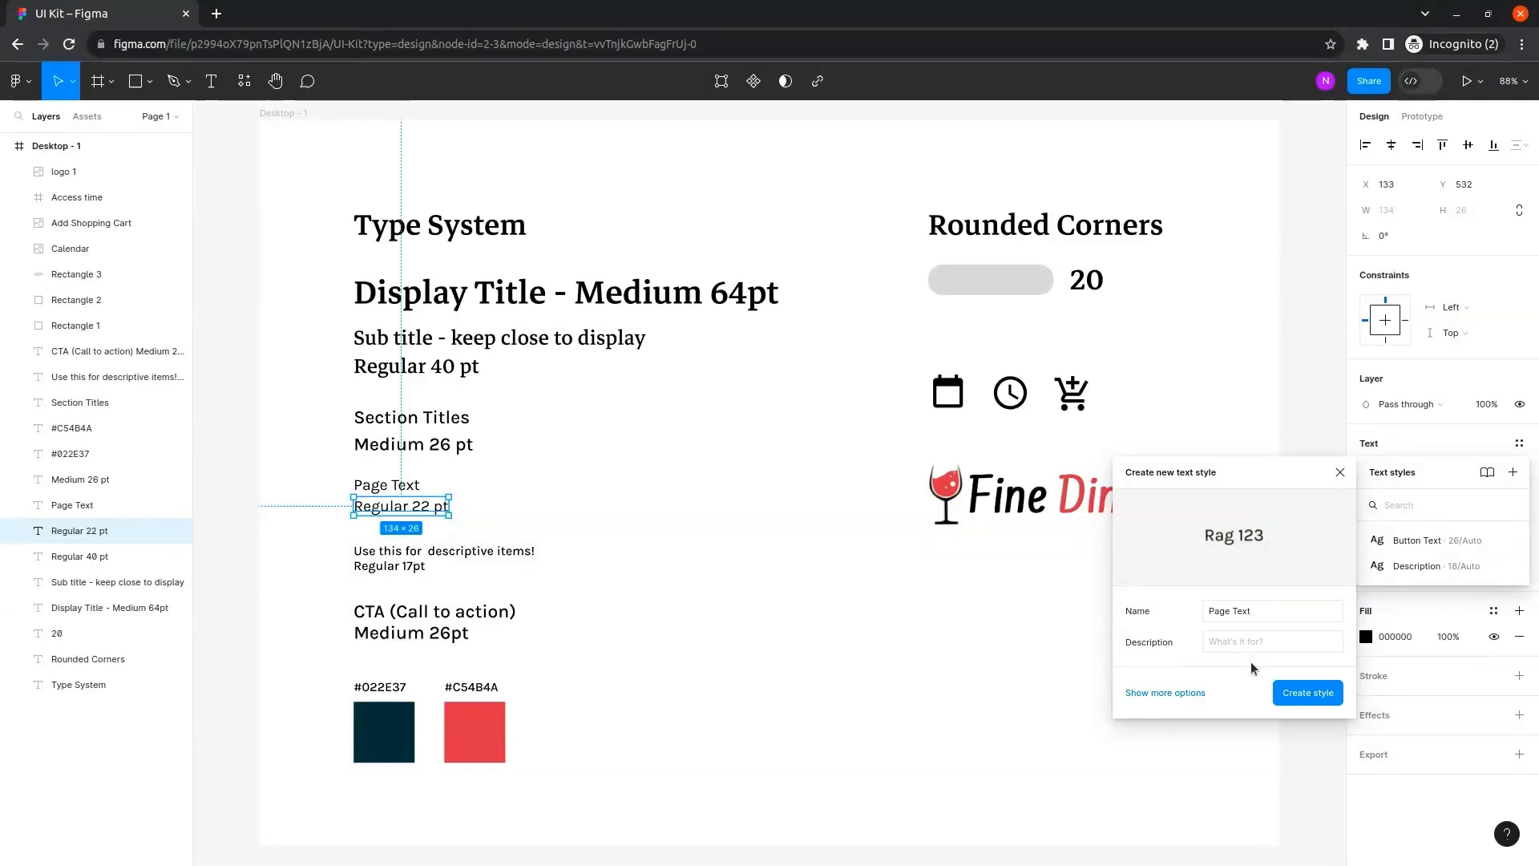
click(1315, 700)
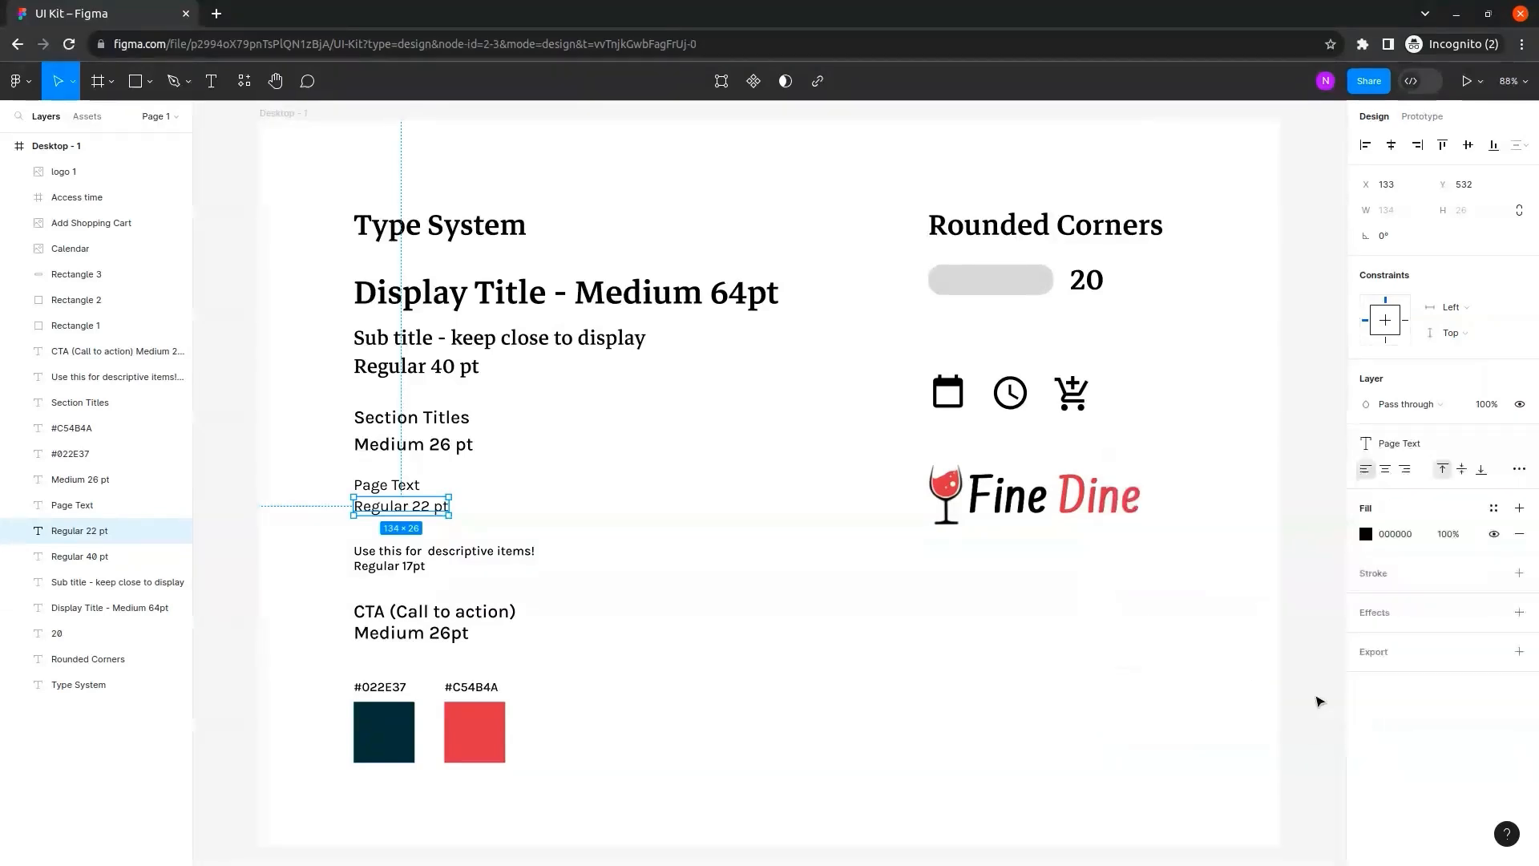
click(825, 682)
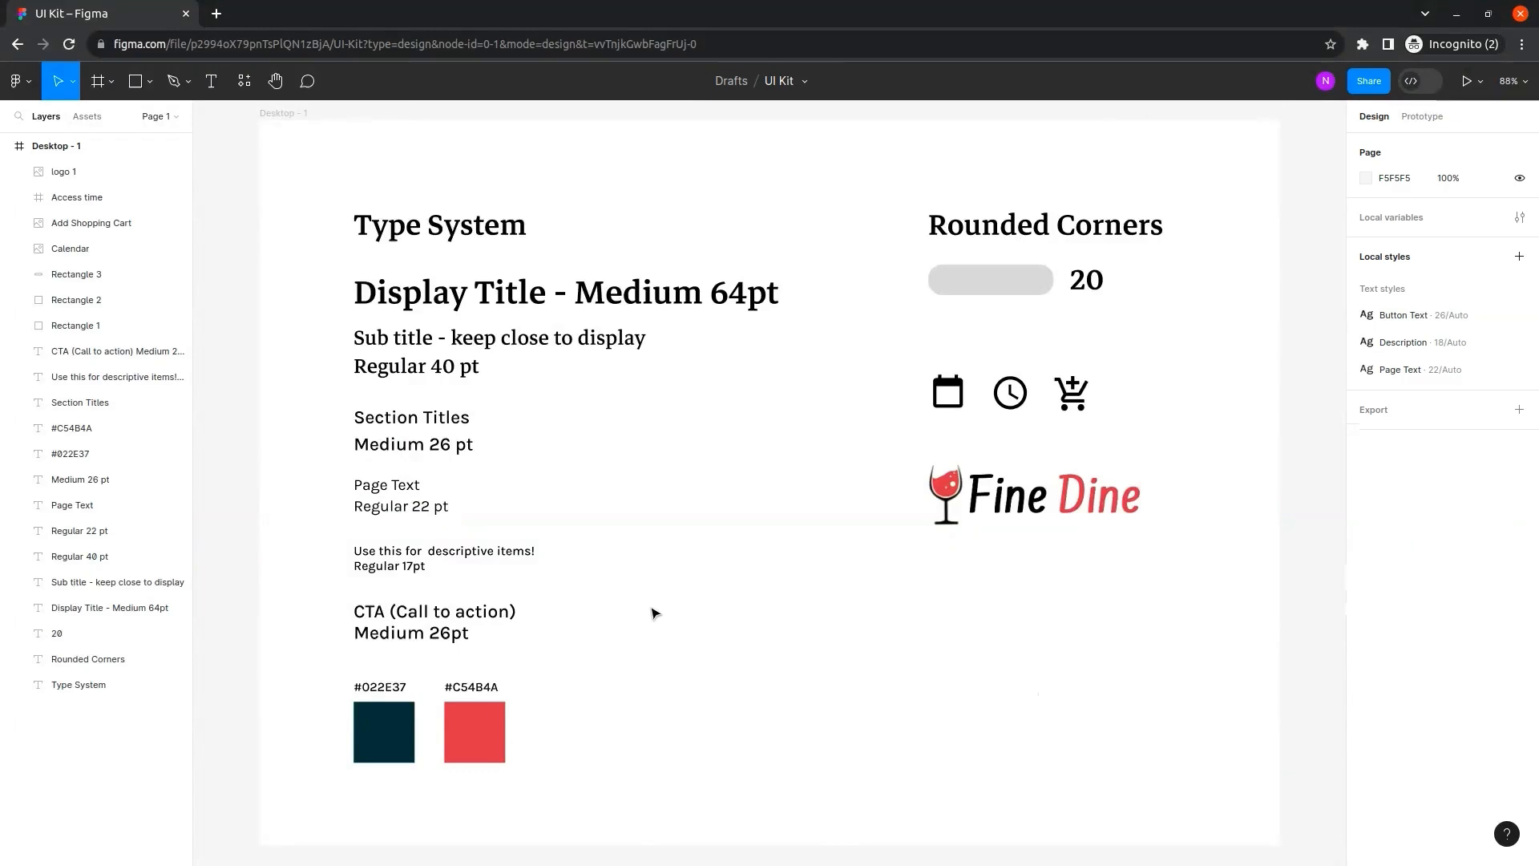
Start a new text style from the "Medium 26 pt" text under Section Titles, beginning its name with "Section".
click(465, 446)
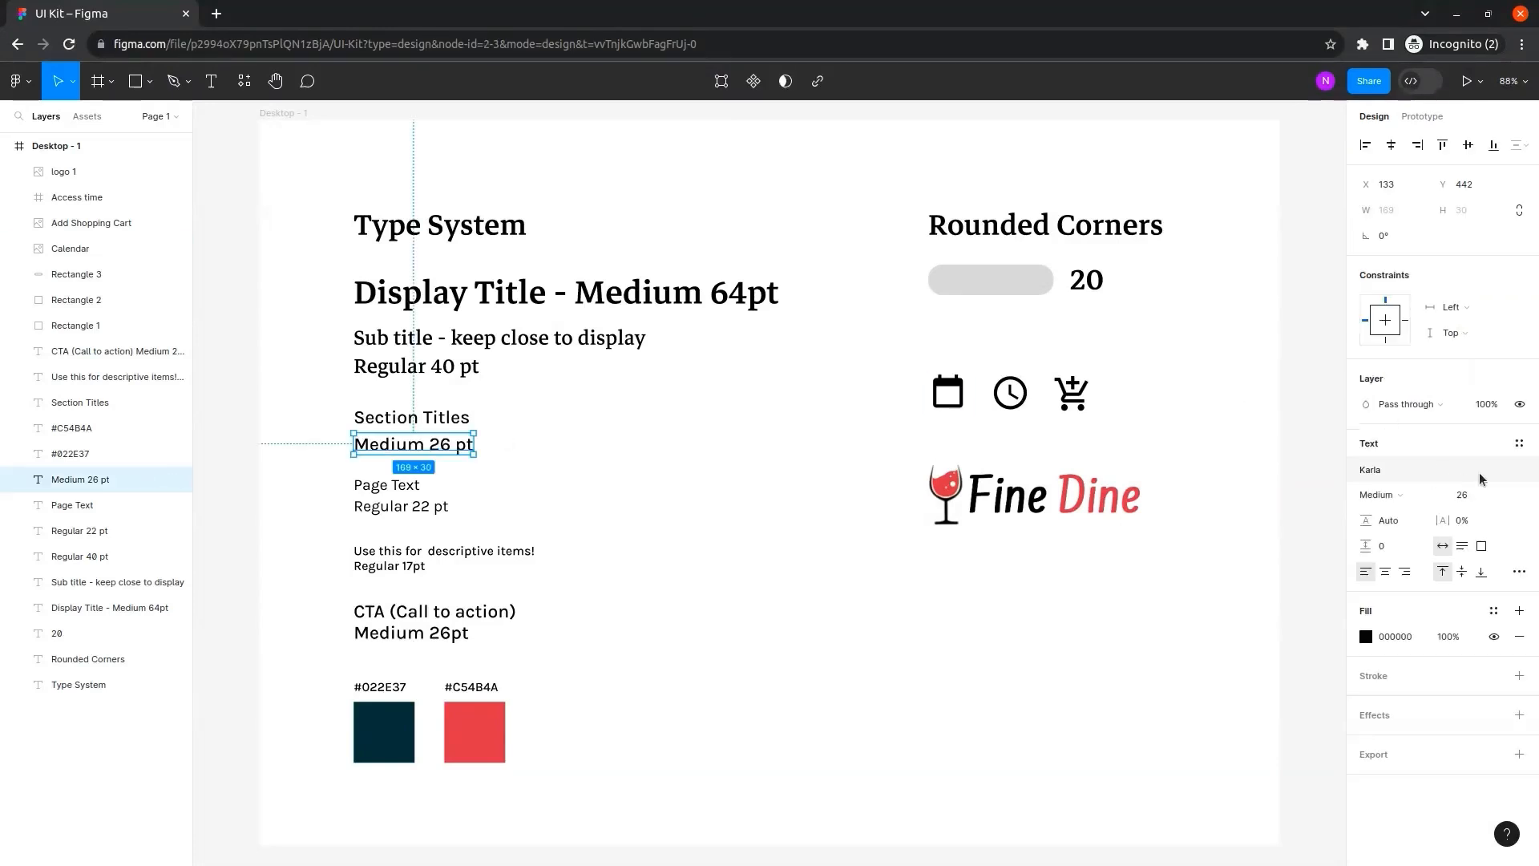
click(1519, 443)
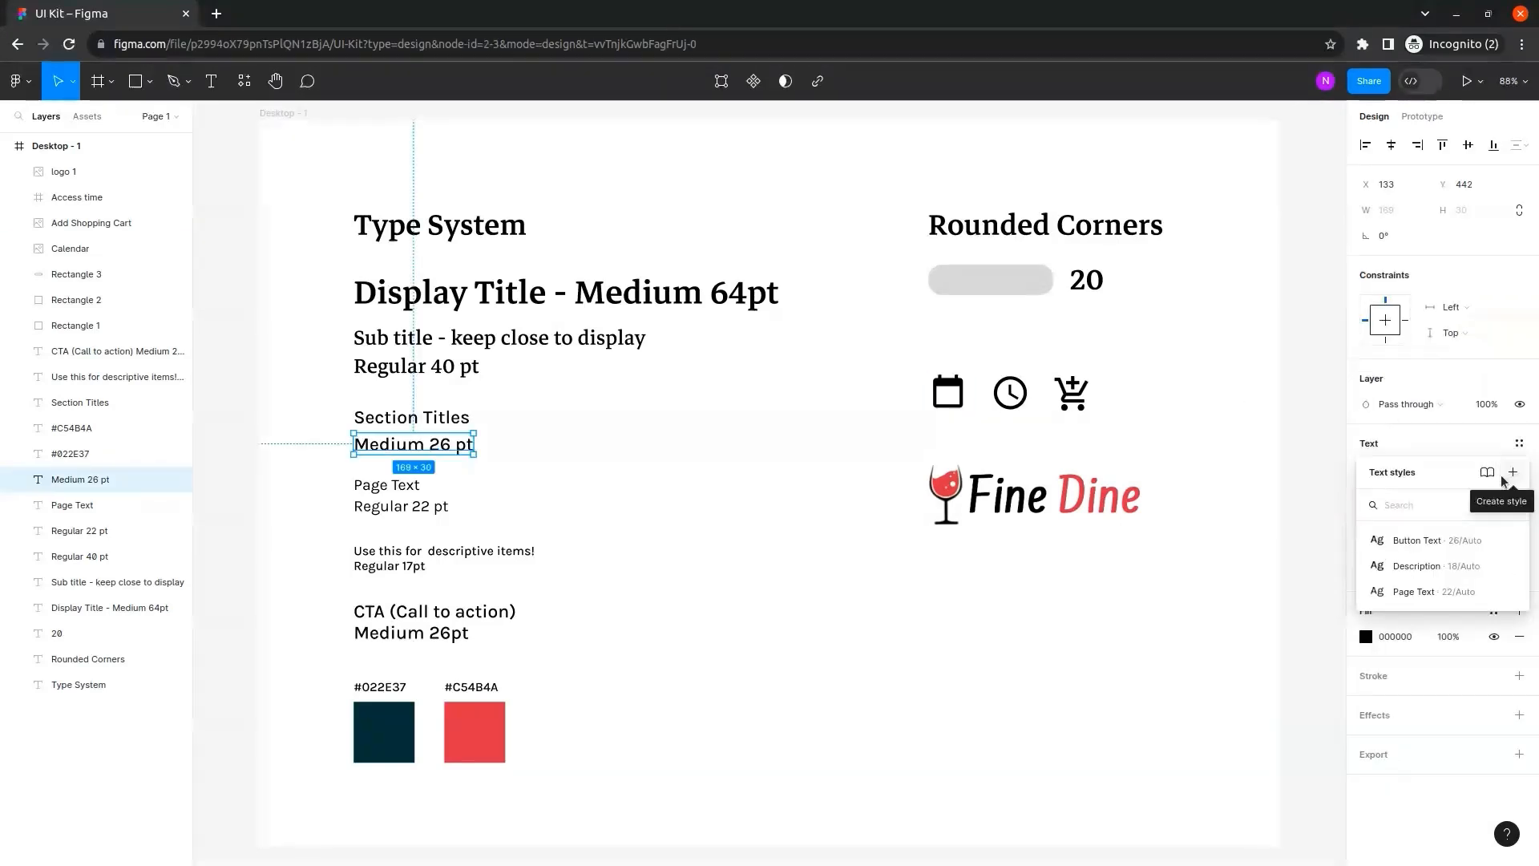
click(1513, 472)
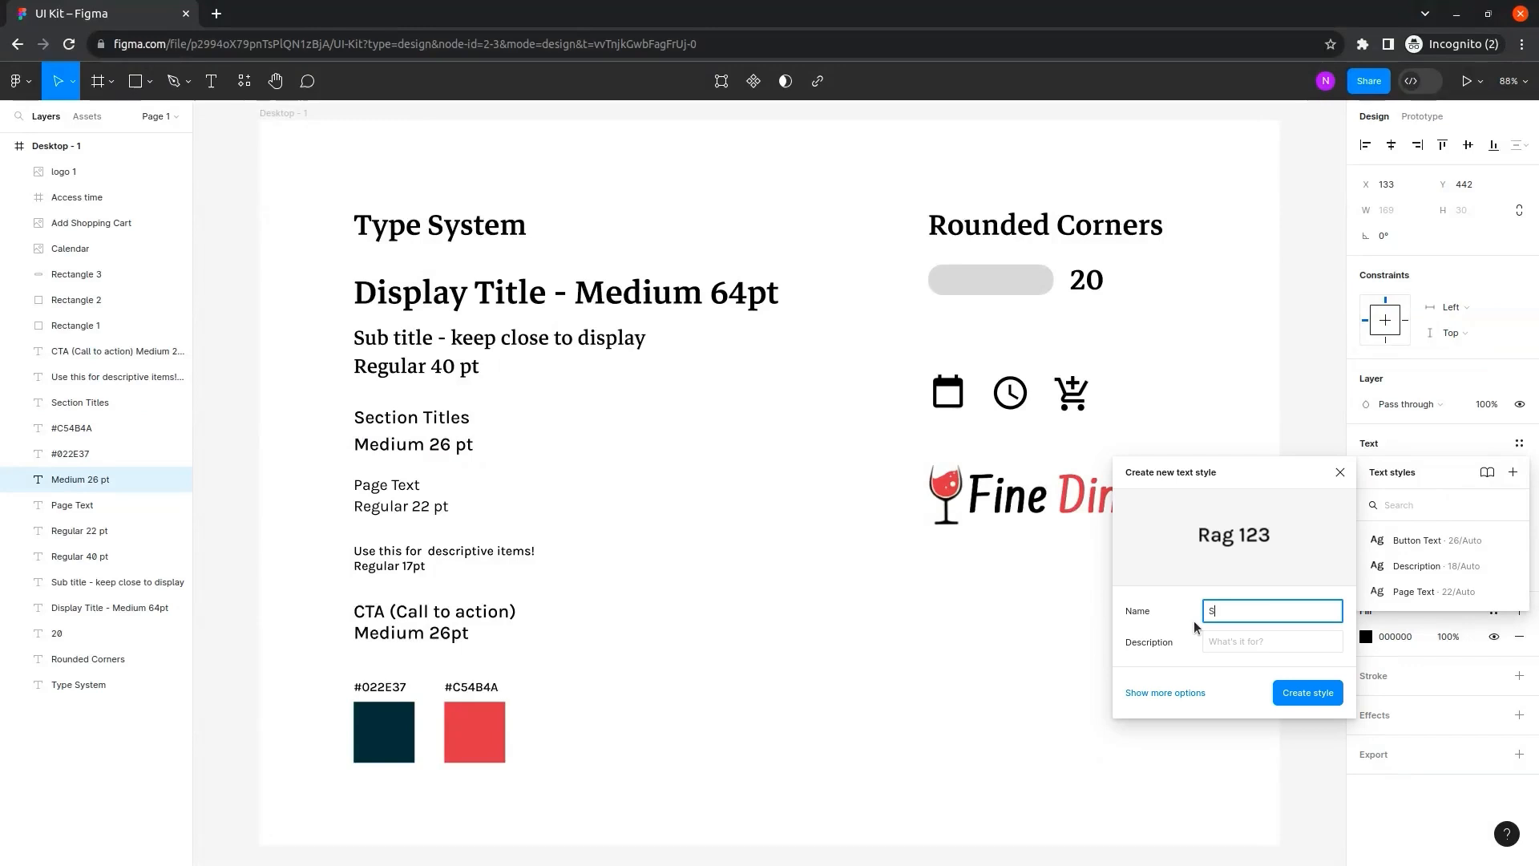
text(Section )
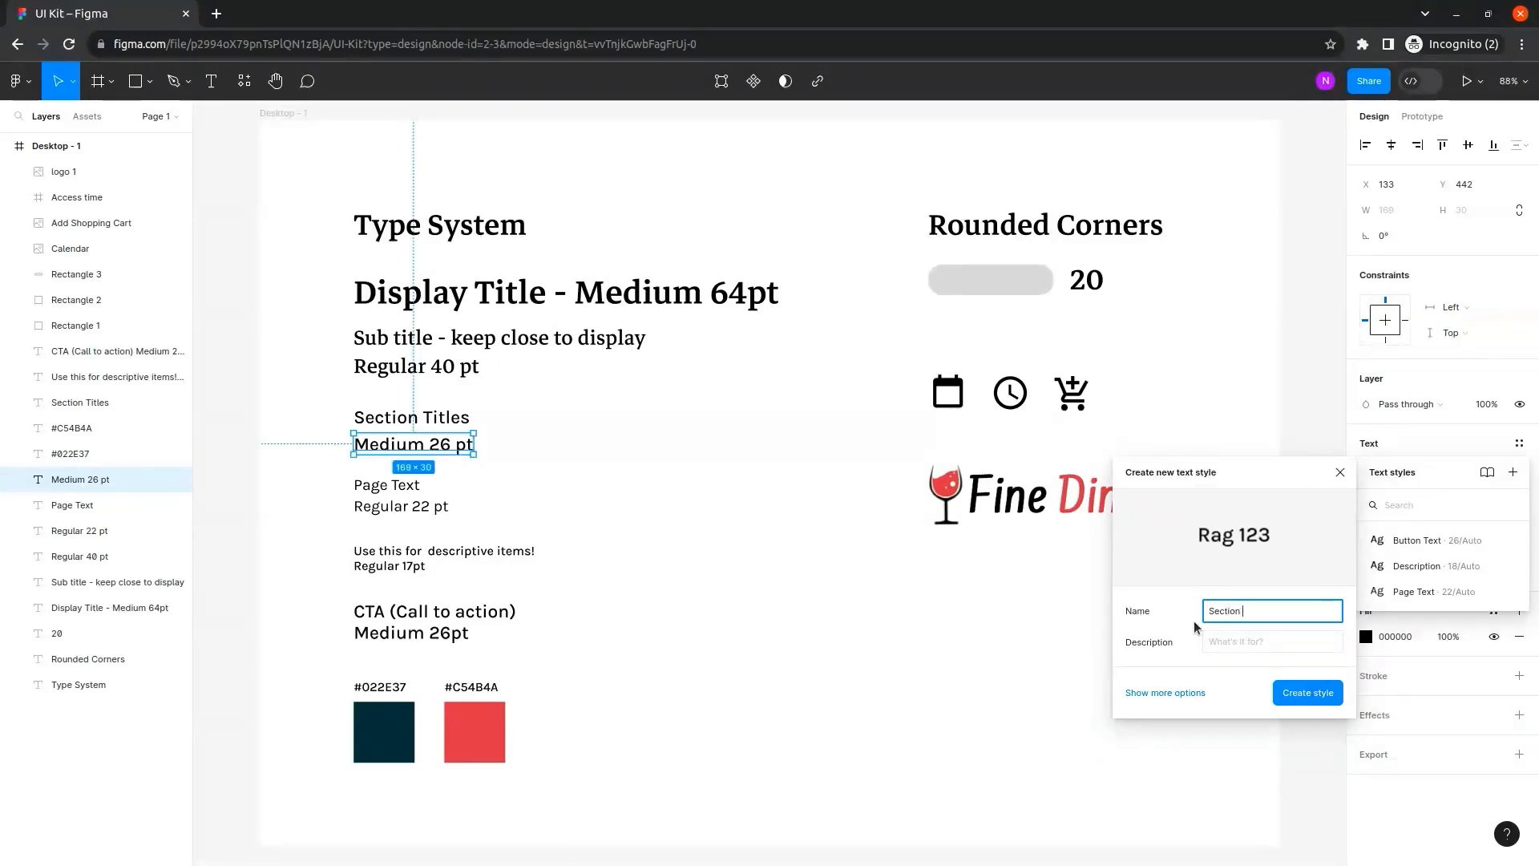
Finish naming the new text style for the "Medium 26 pt" text "Section Title" and create it.
text(Title)
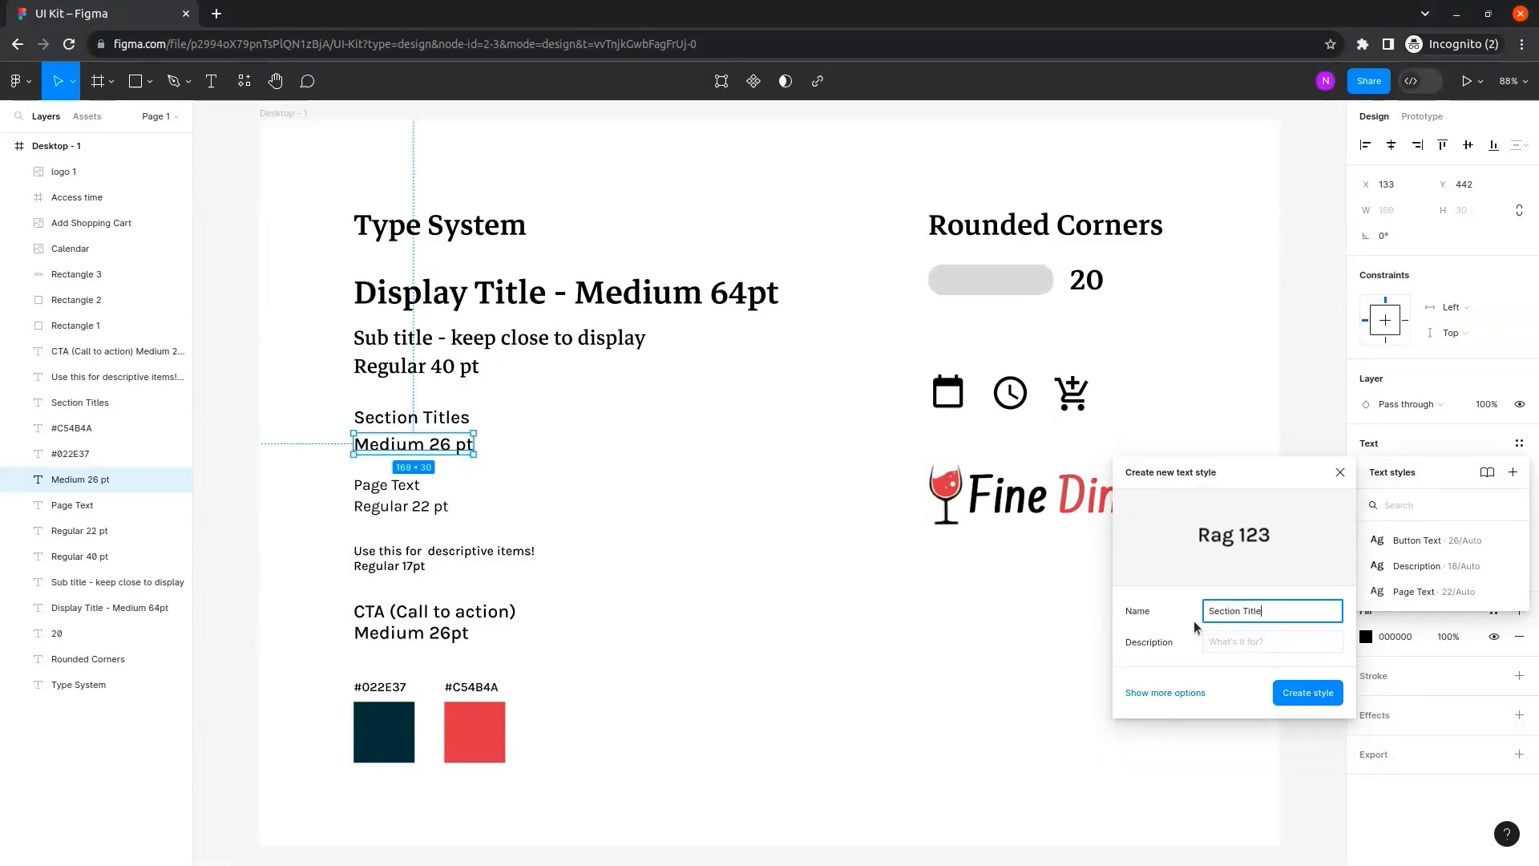
click(1307, 692)
click(860, 678)
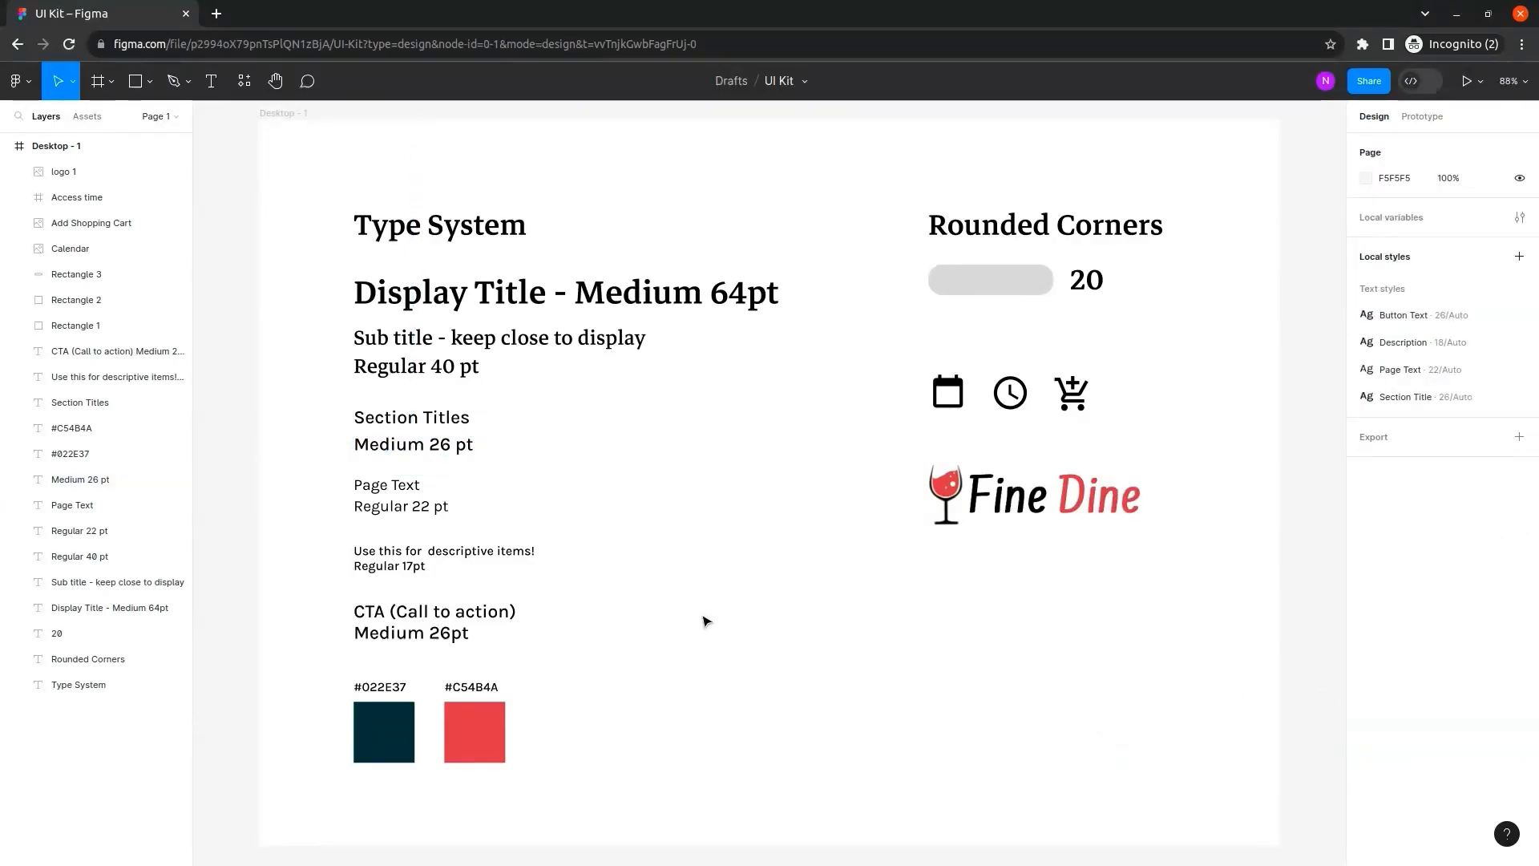
Create a color style named "Primary1" from the fill of the dark #022E37 swatch.
click(389, 745)
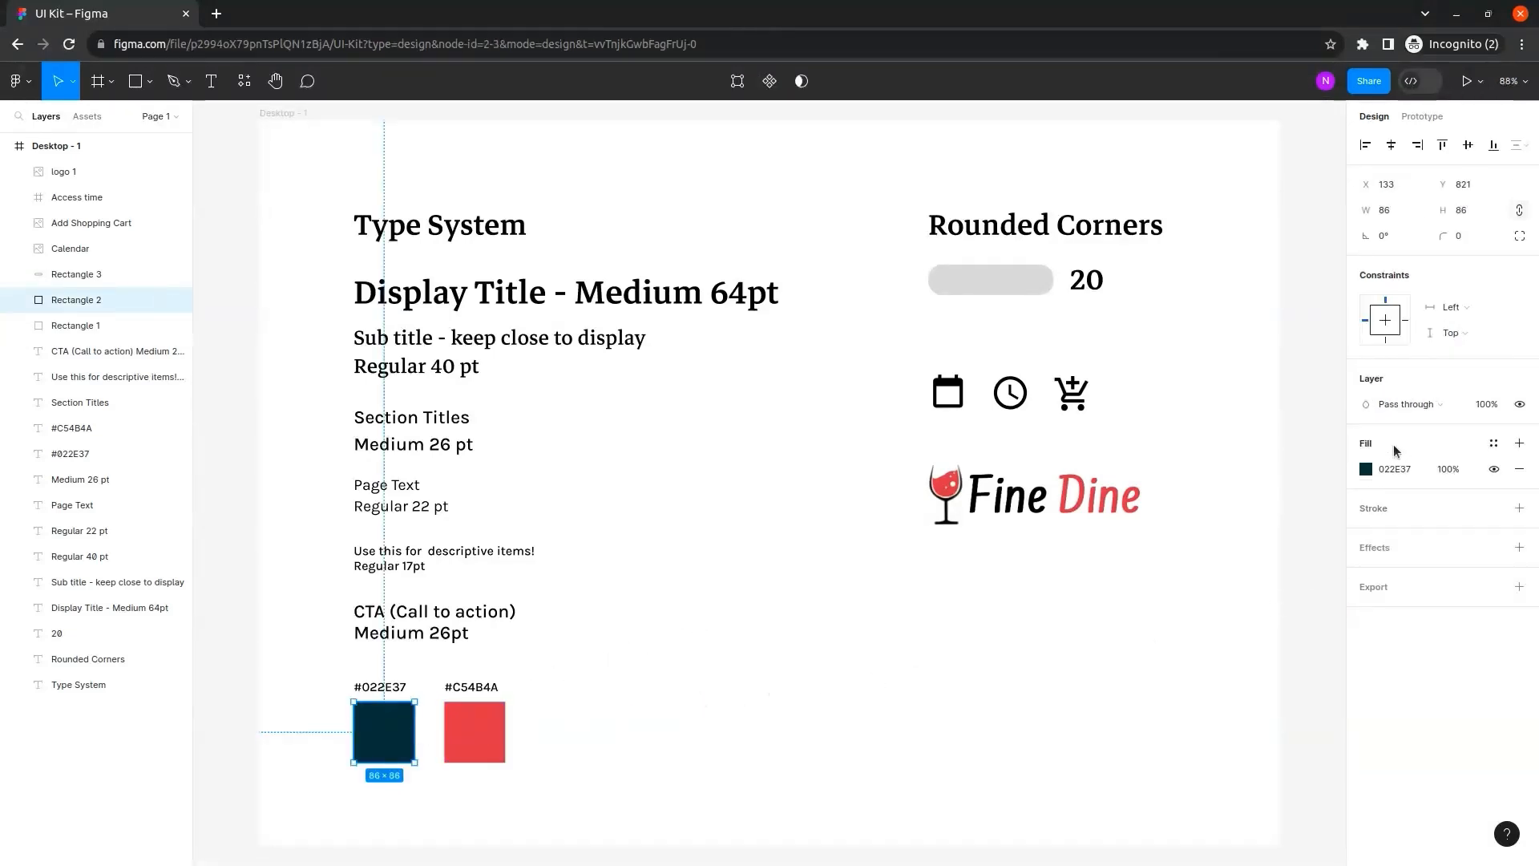
click(1496, 446)
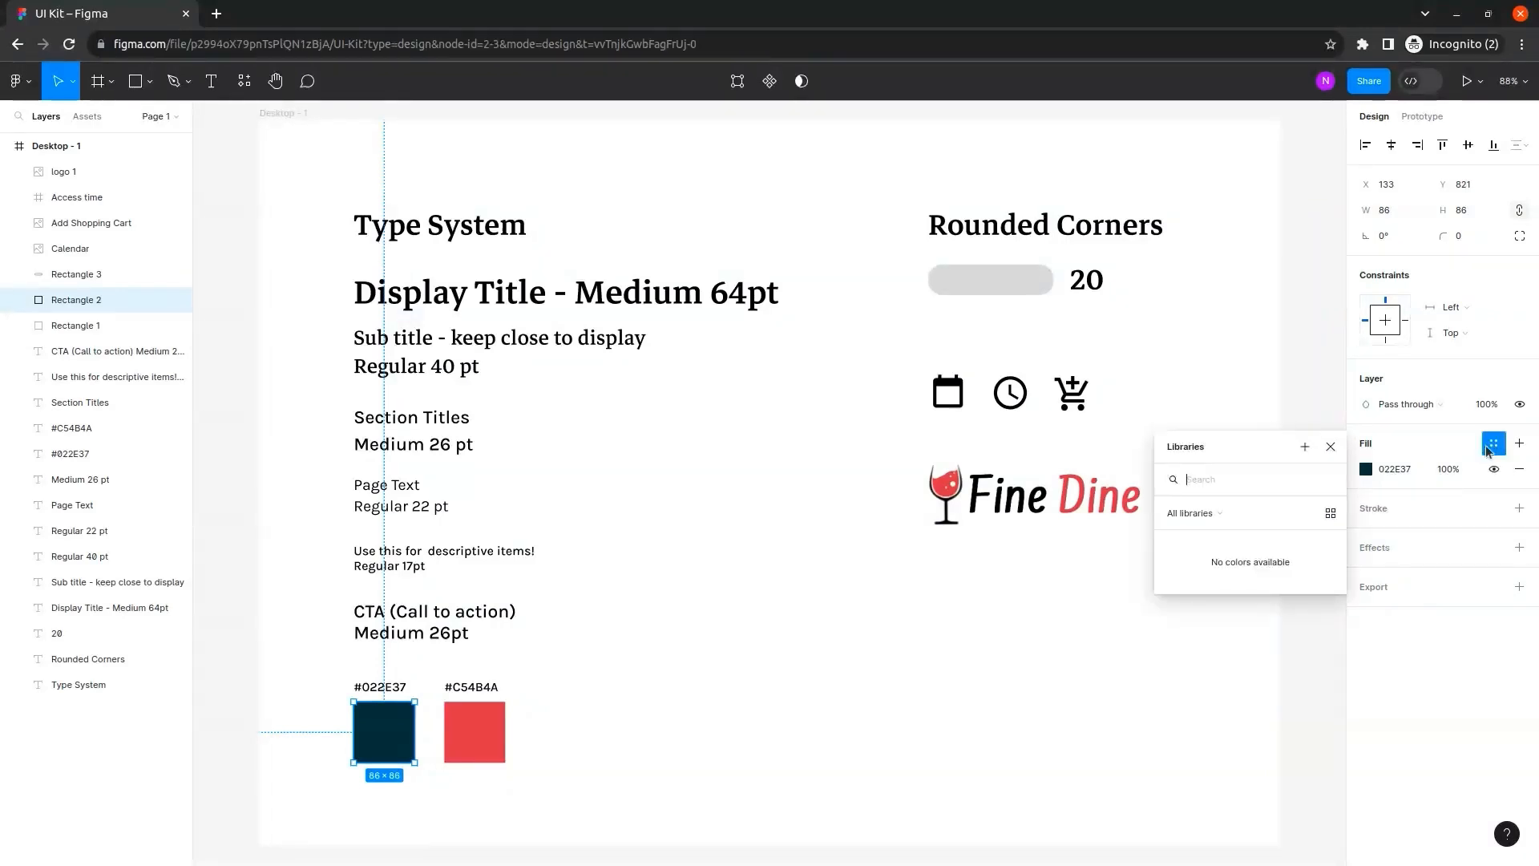
click(1304, 448)
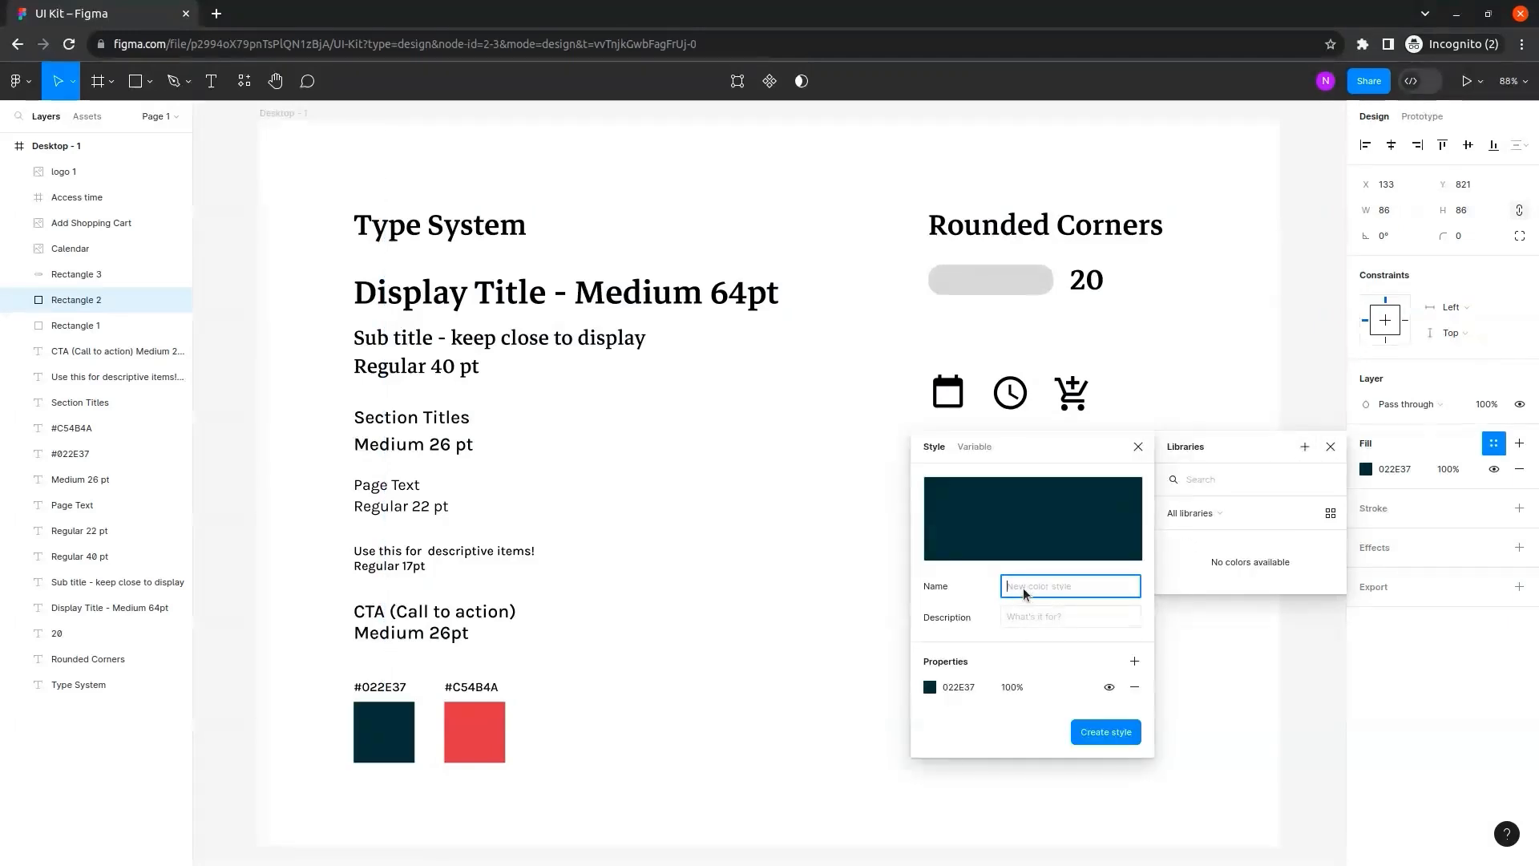
text(Primary1)
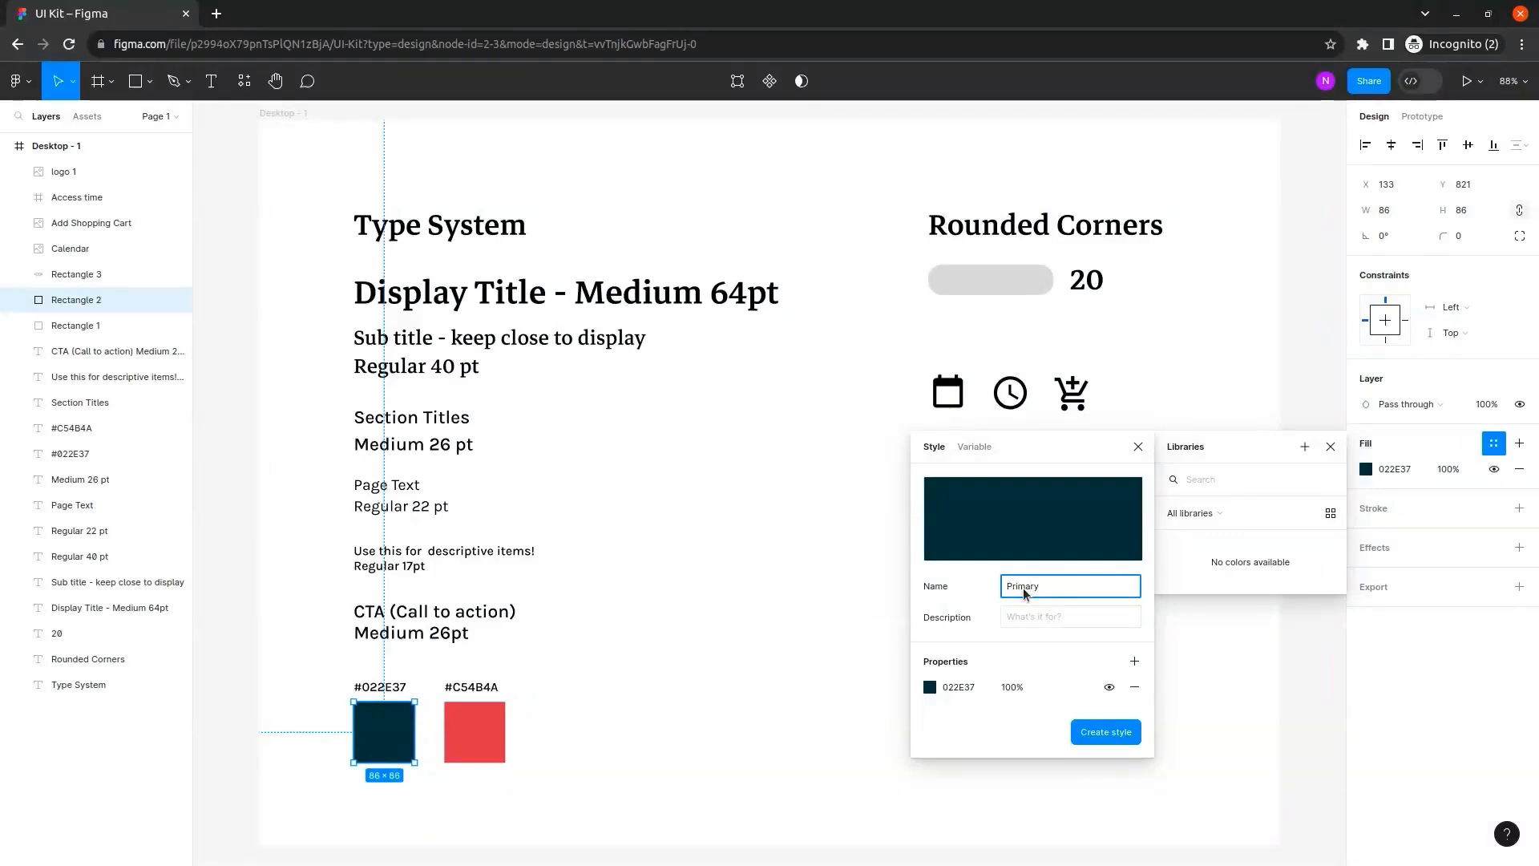
click(1105, 731)
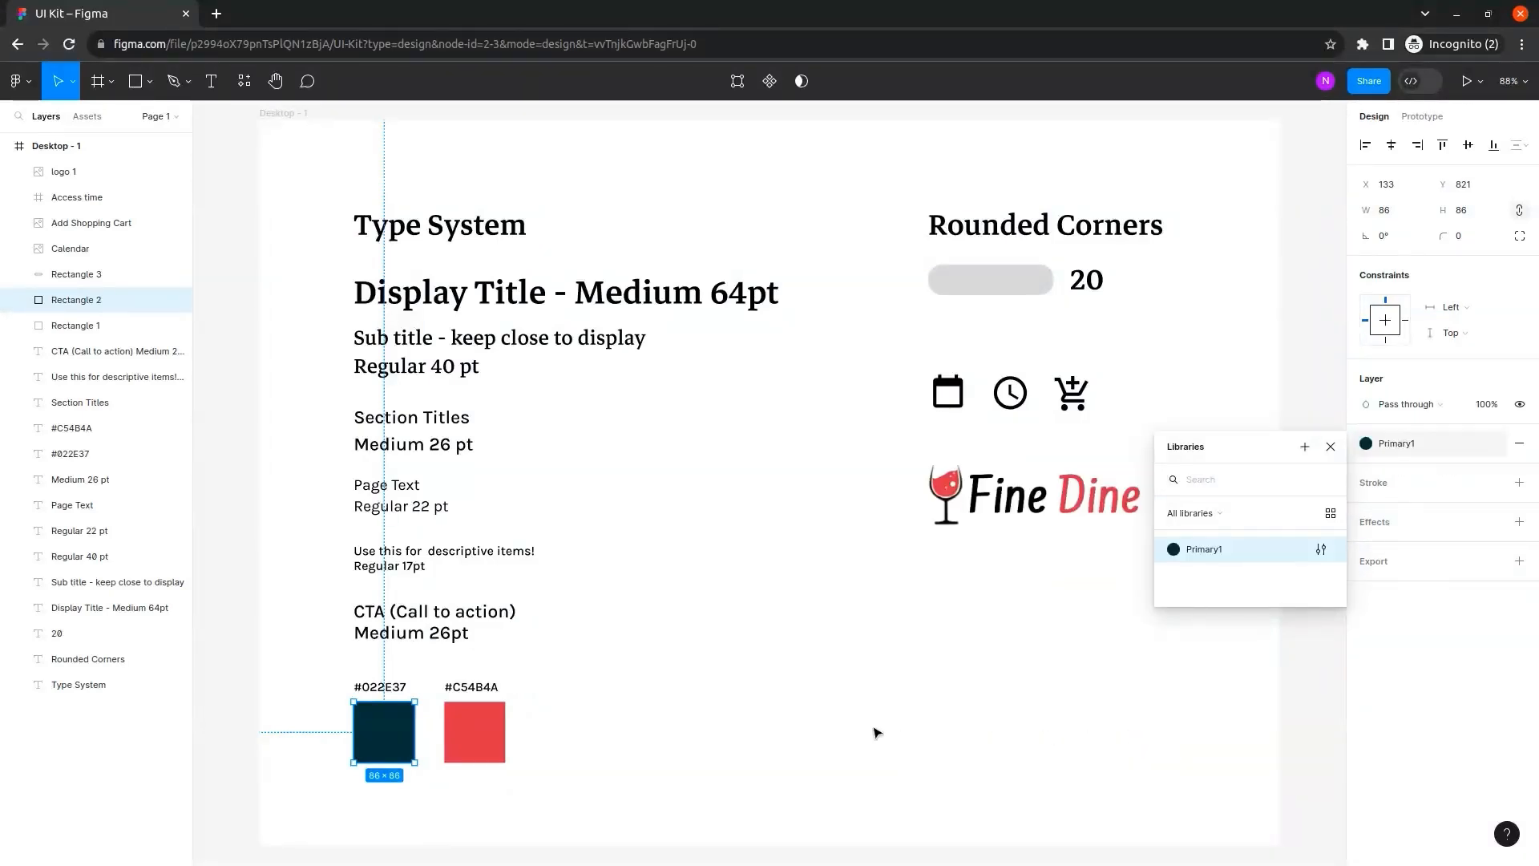
click(724, 732)
Create a color style named "Primary2" from the fill of the red #C54B4A swatch.
click(494, 745)
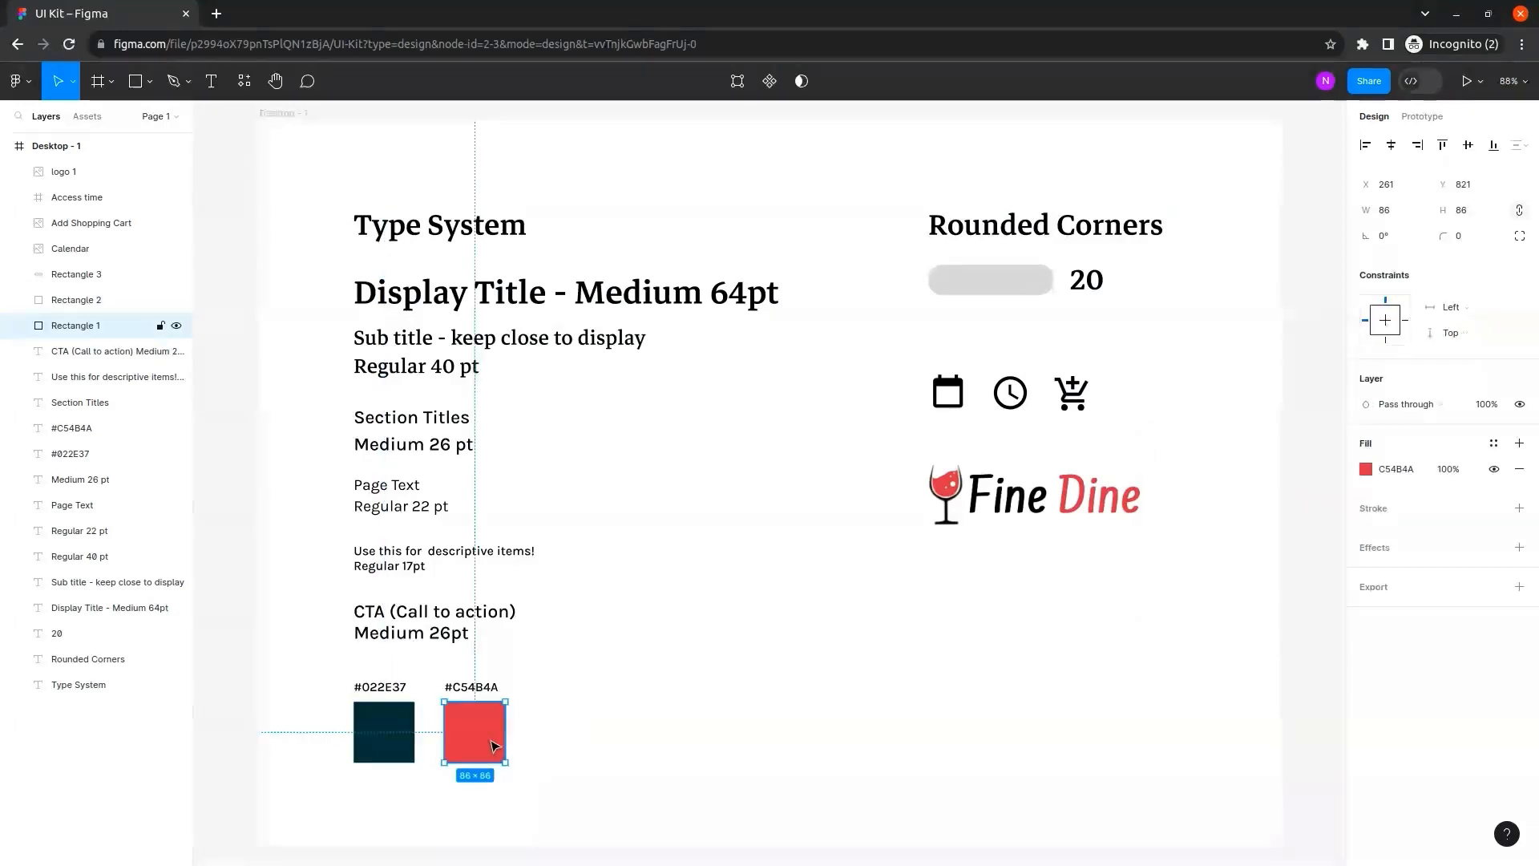
click(1493, 444)
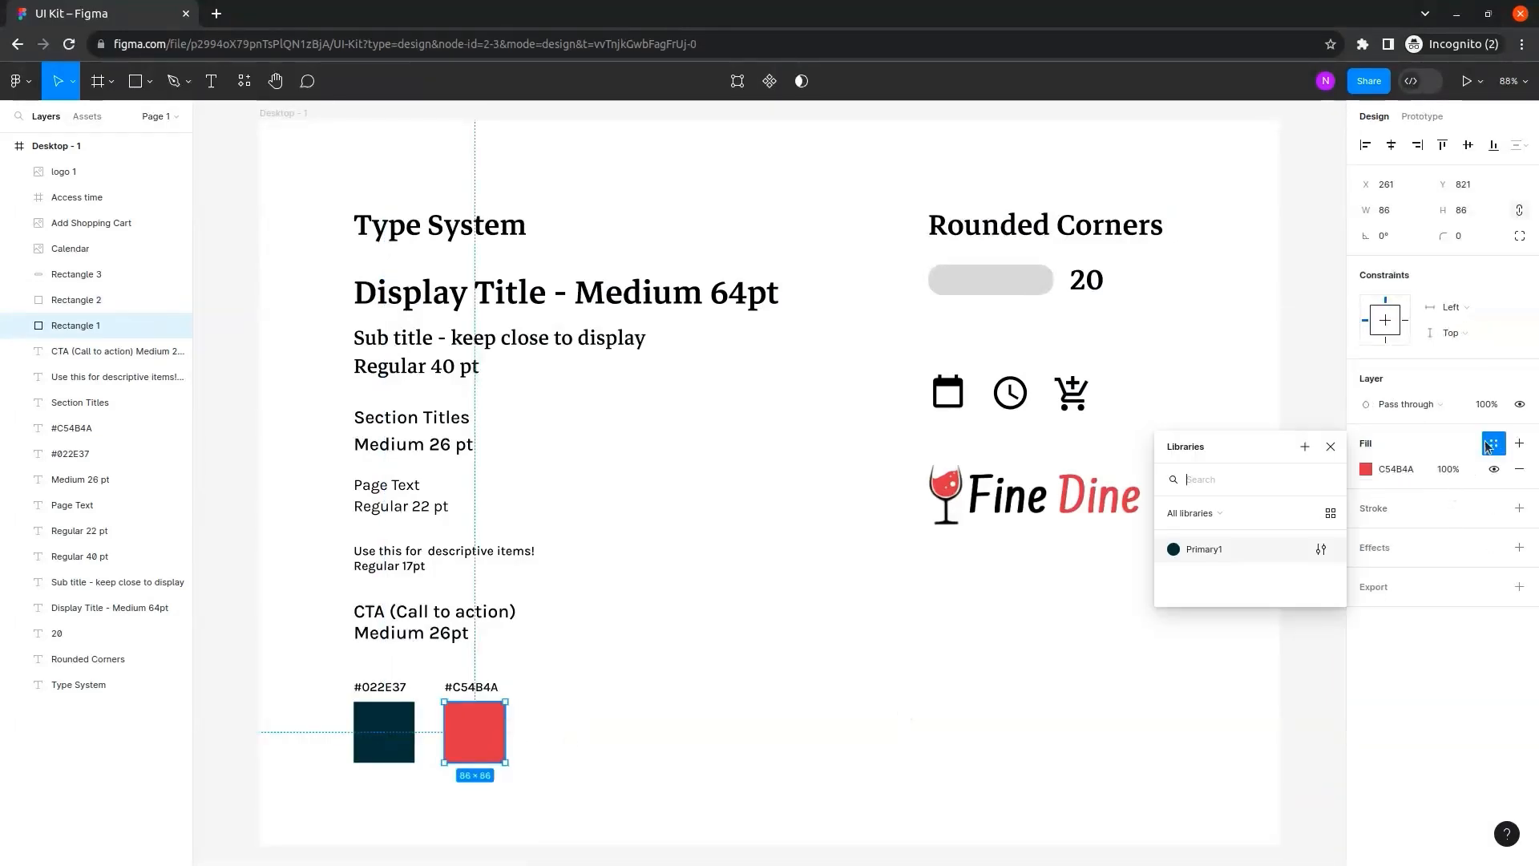
click(1304, 447)
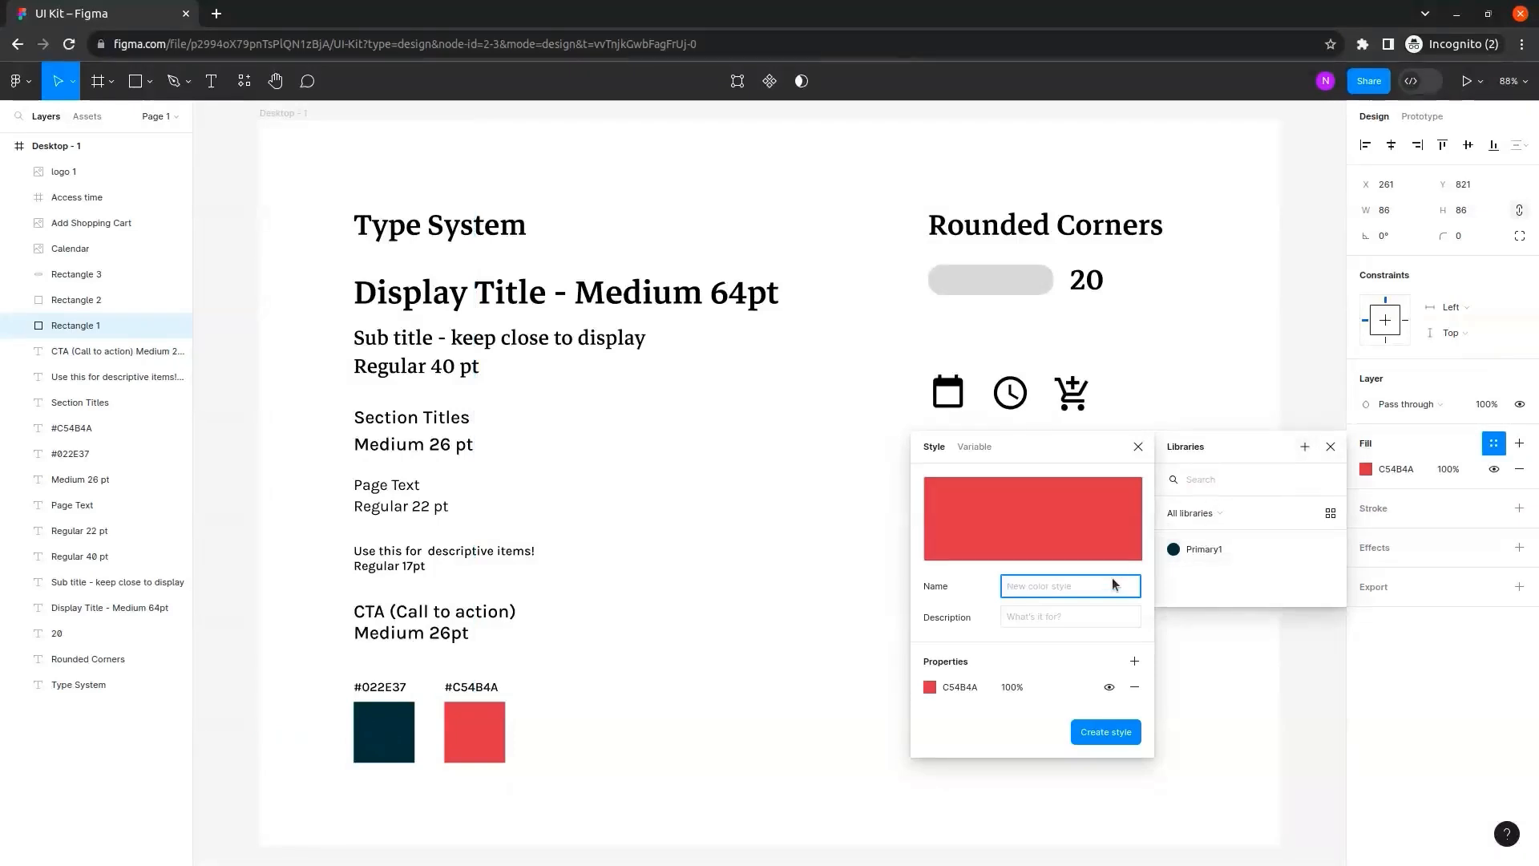
text(Primary2)
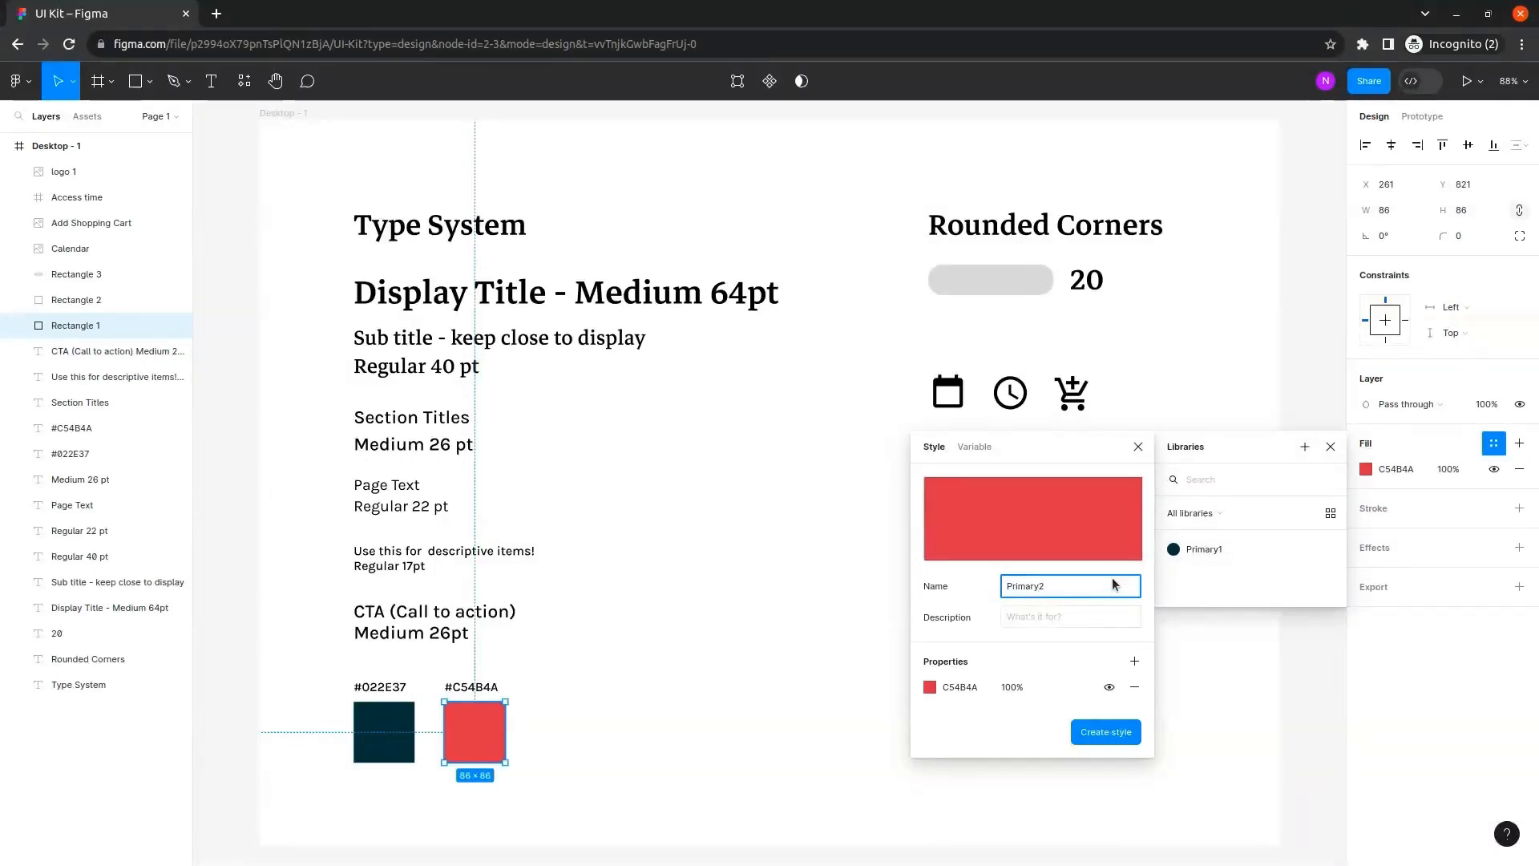
click(1134, 732)
click(798, 739)
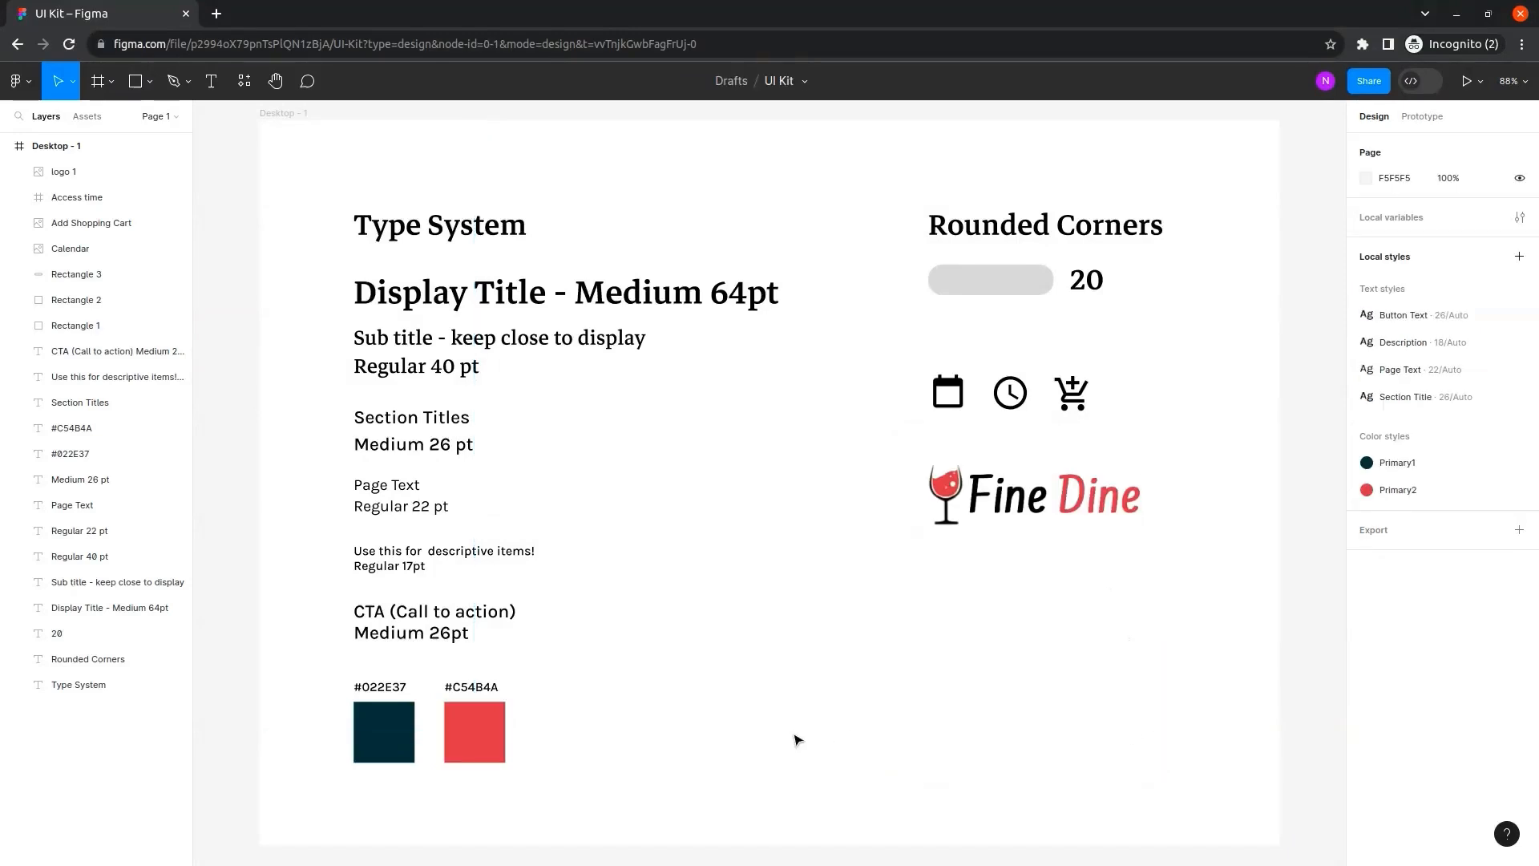
Save the image fill of the Fine Dine logo as a style named "Logo".
click(1074, 497)
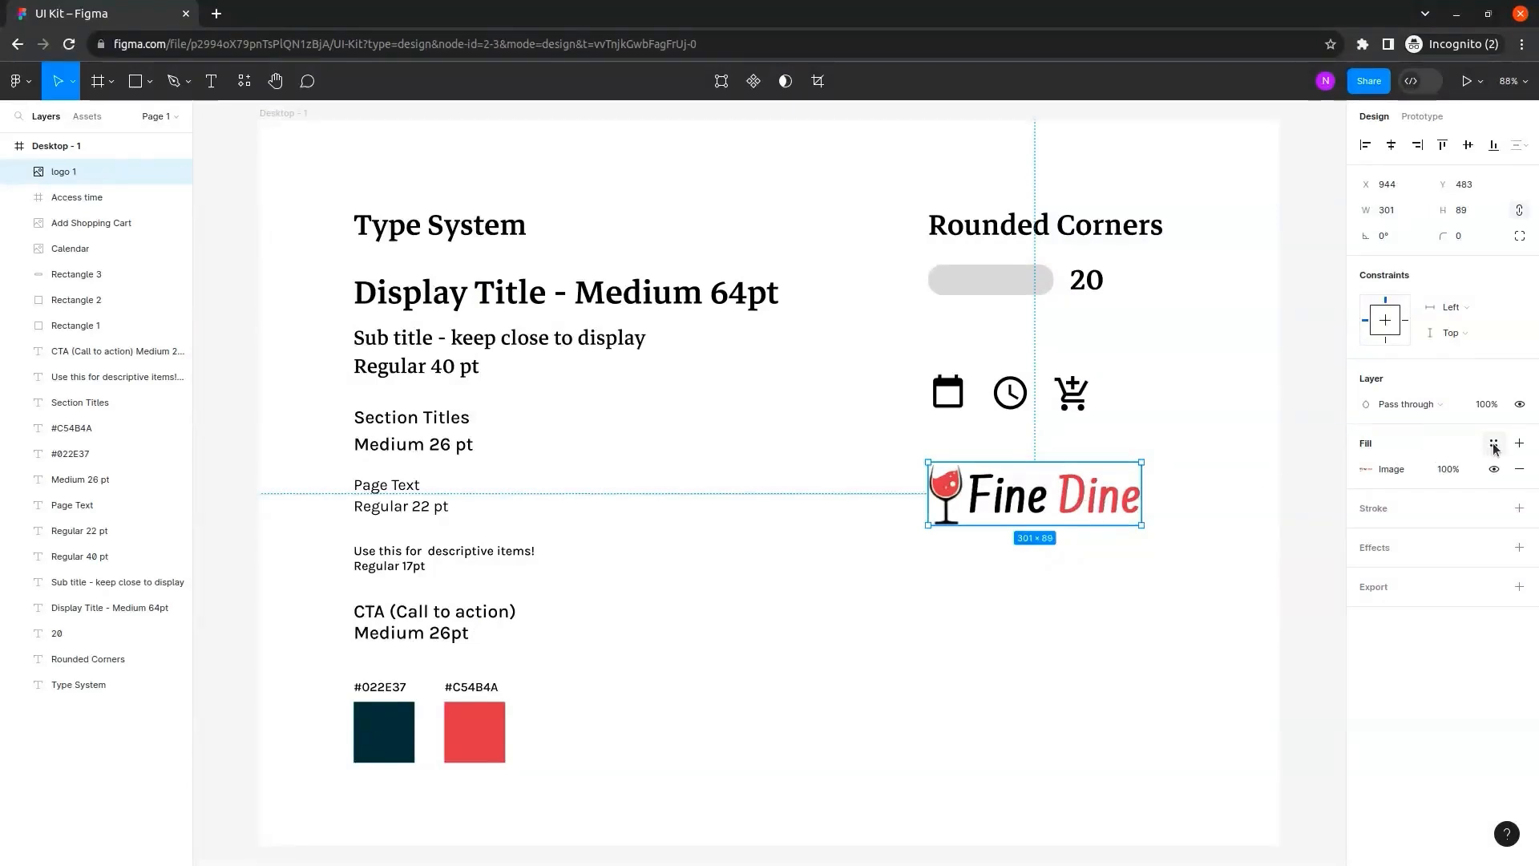
click(1370, 471)
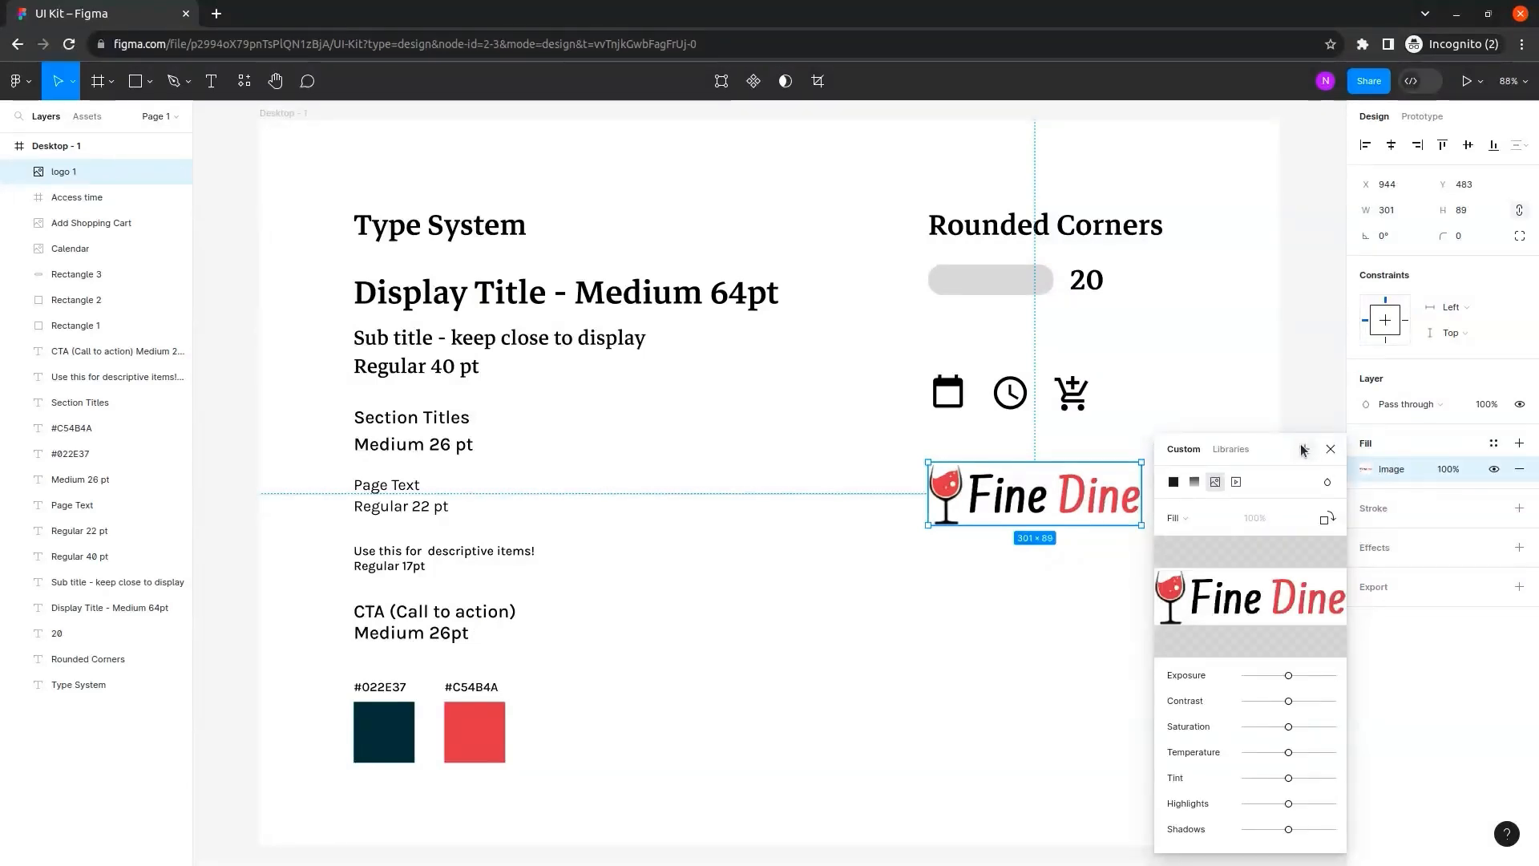
click(1303, 451)
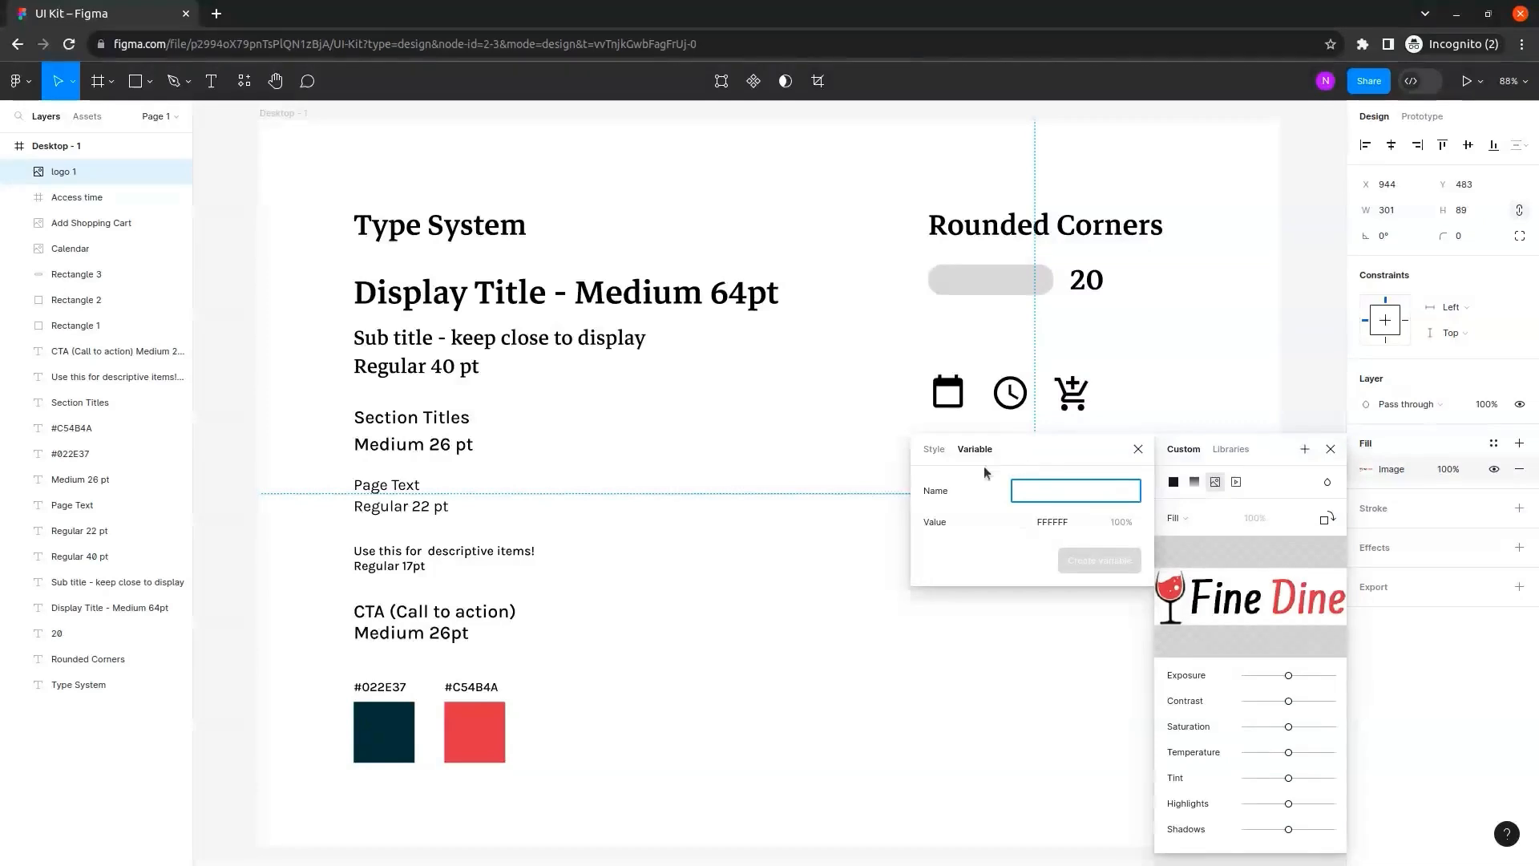
click(947, 455)
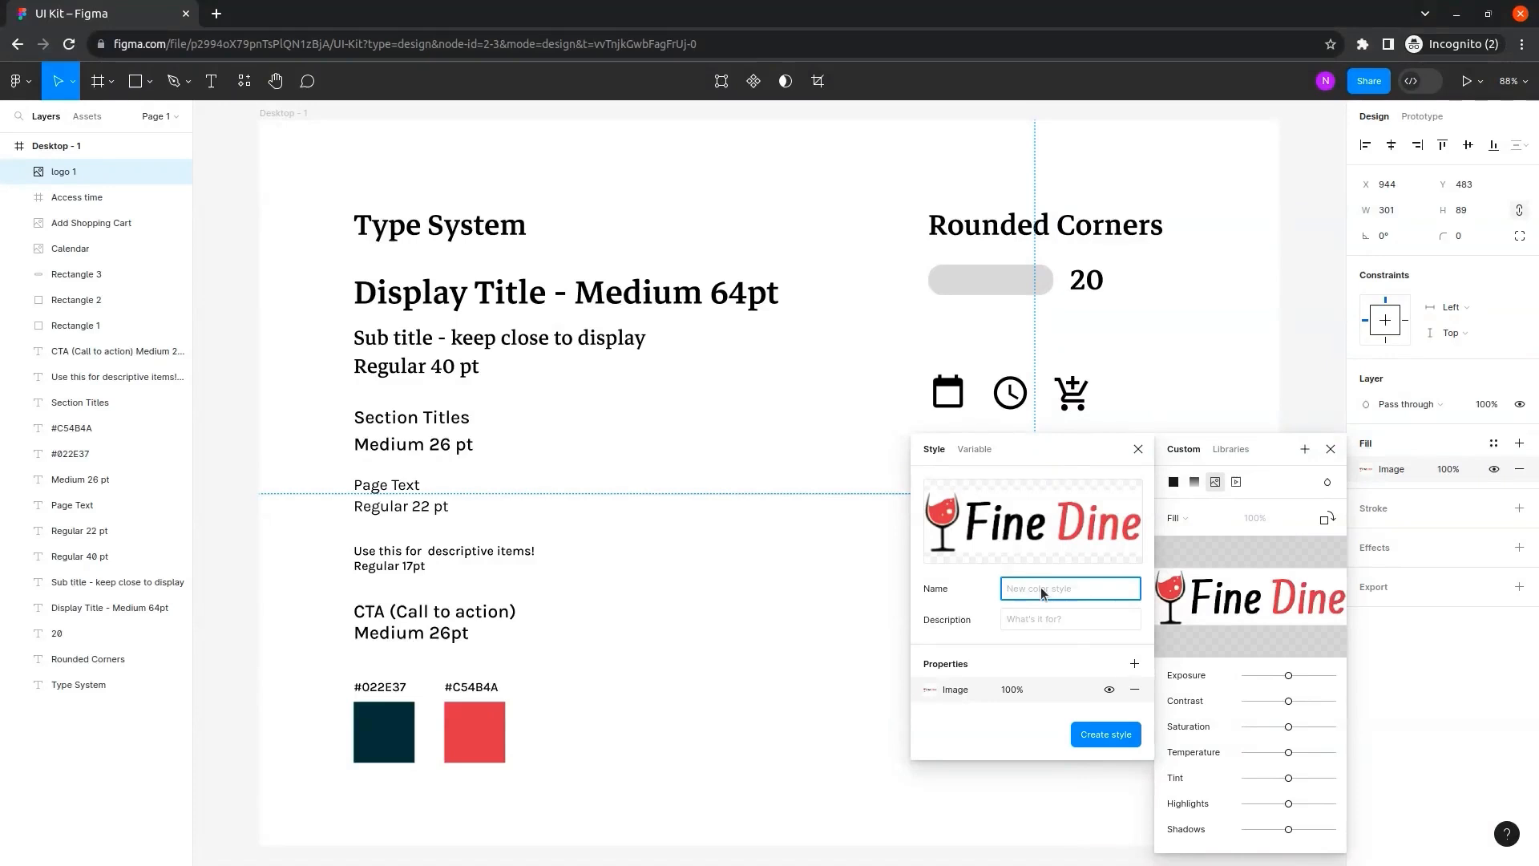
text(Logo)
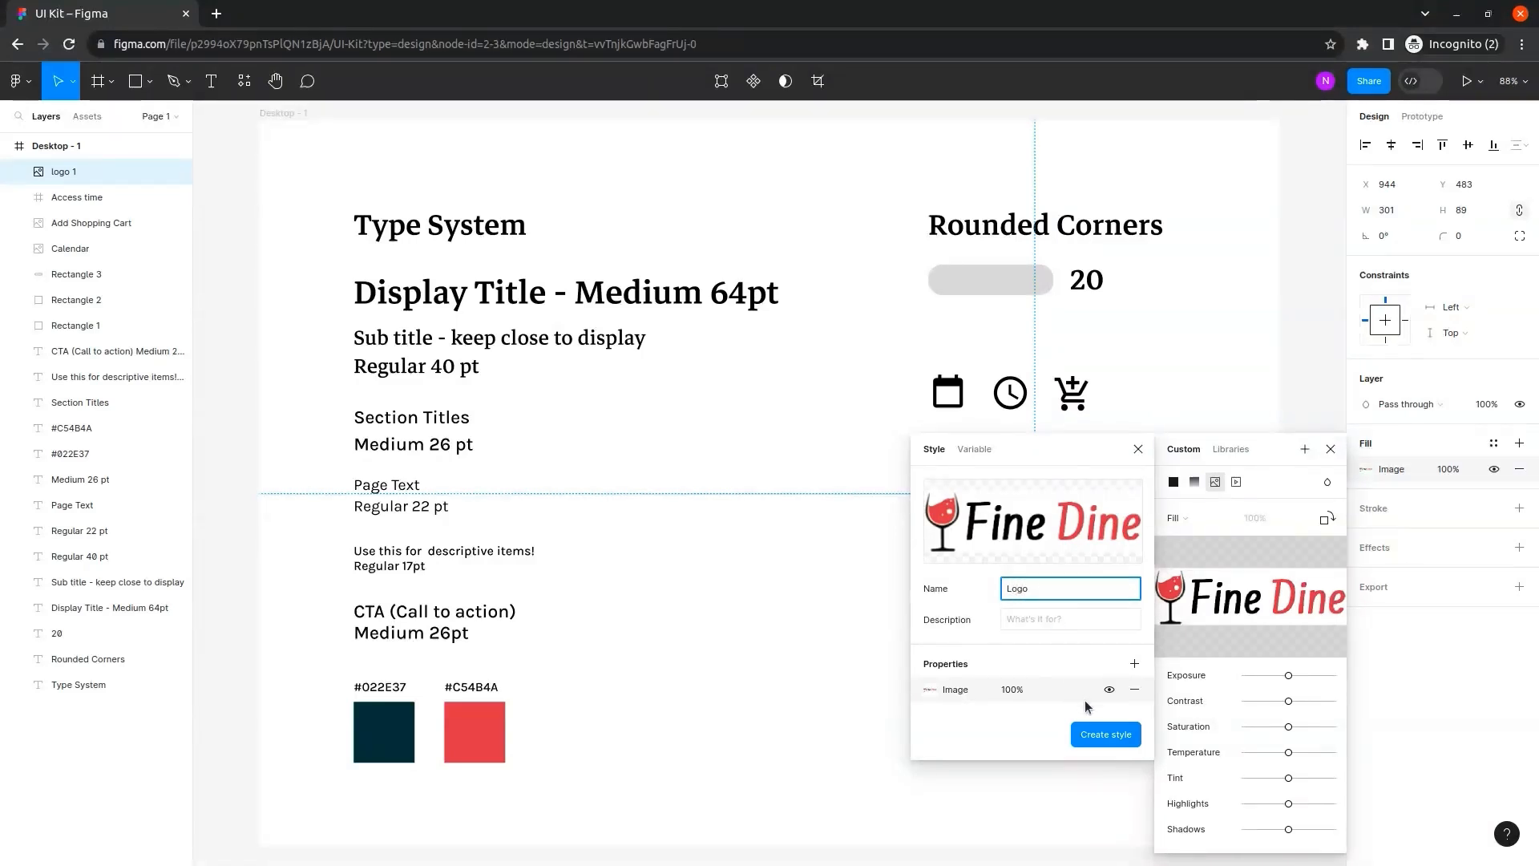
click(1112, 736)
click(1171, 649)
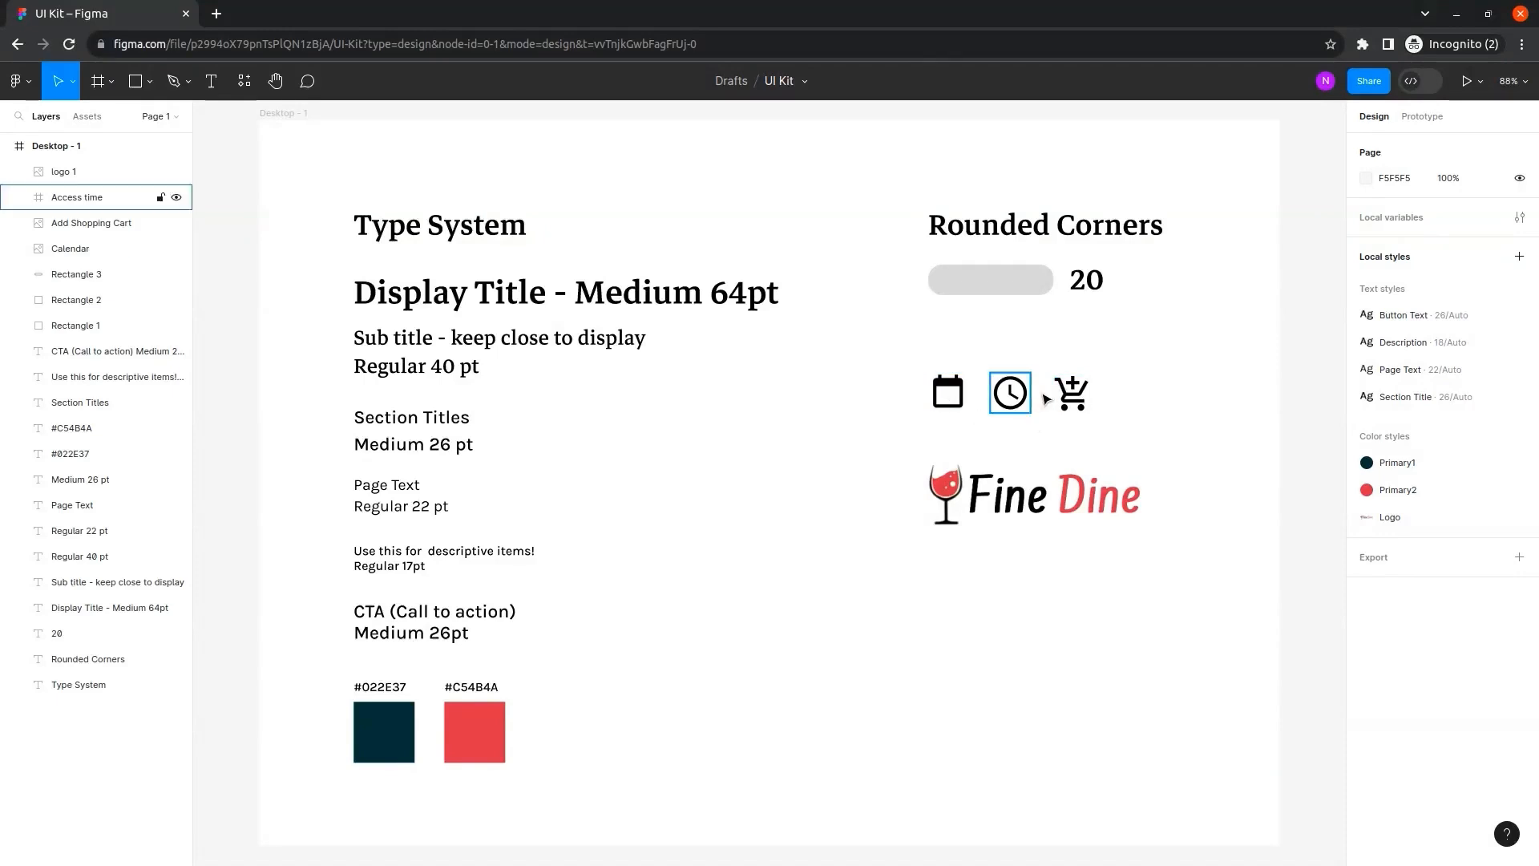
Save the image fill of the calendar icon as a style named "Calendar".
click(952, 395)
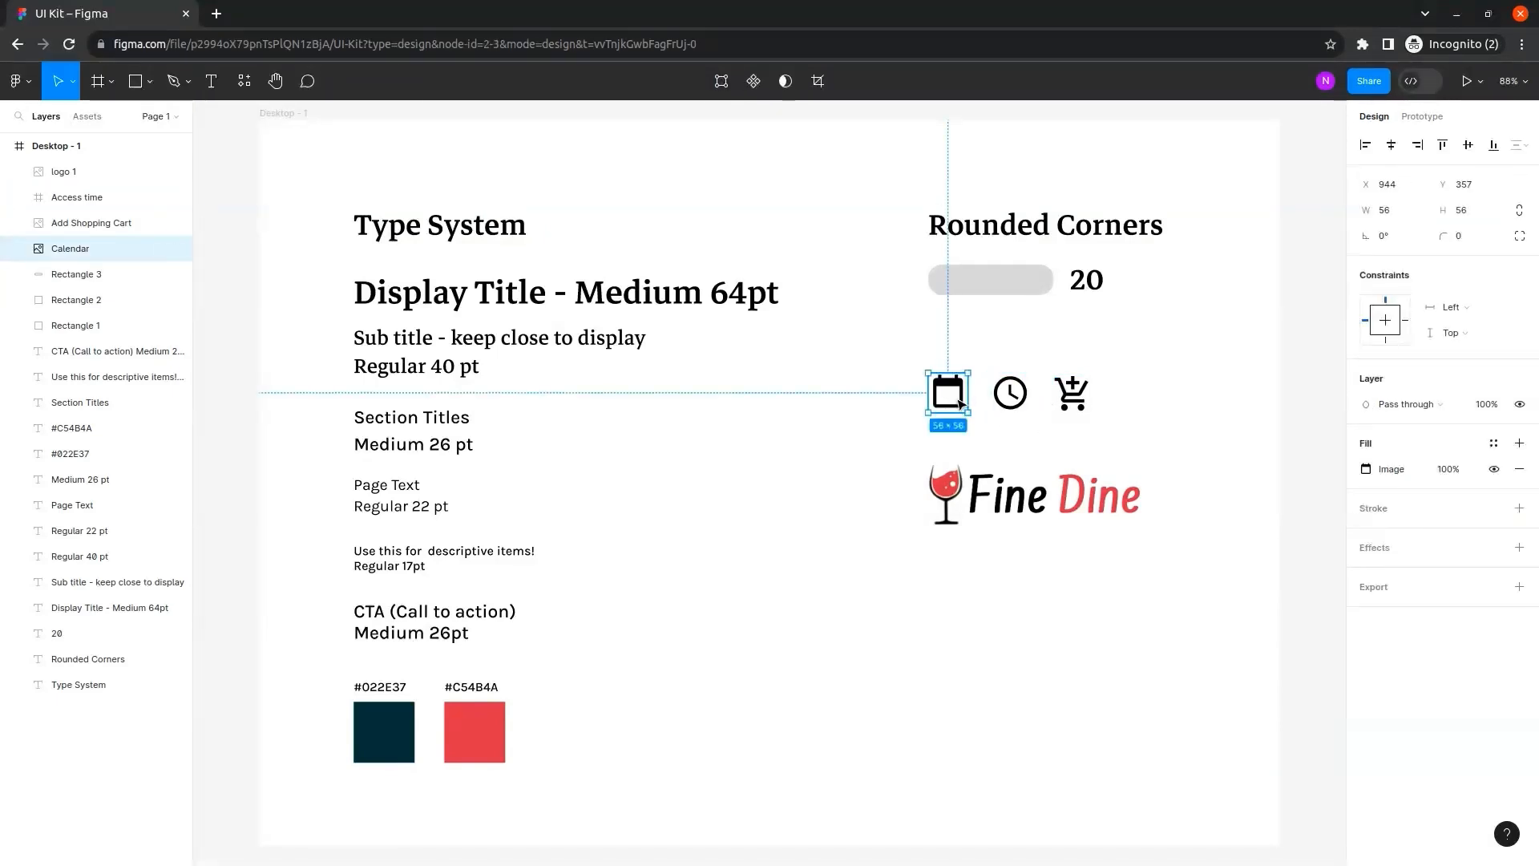
click(1496, 444)
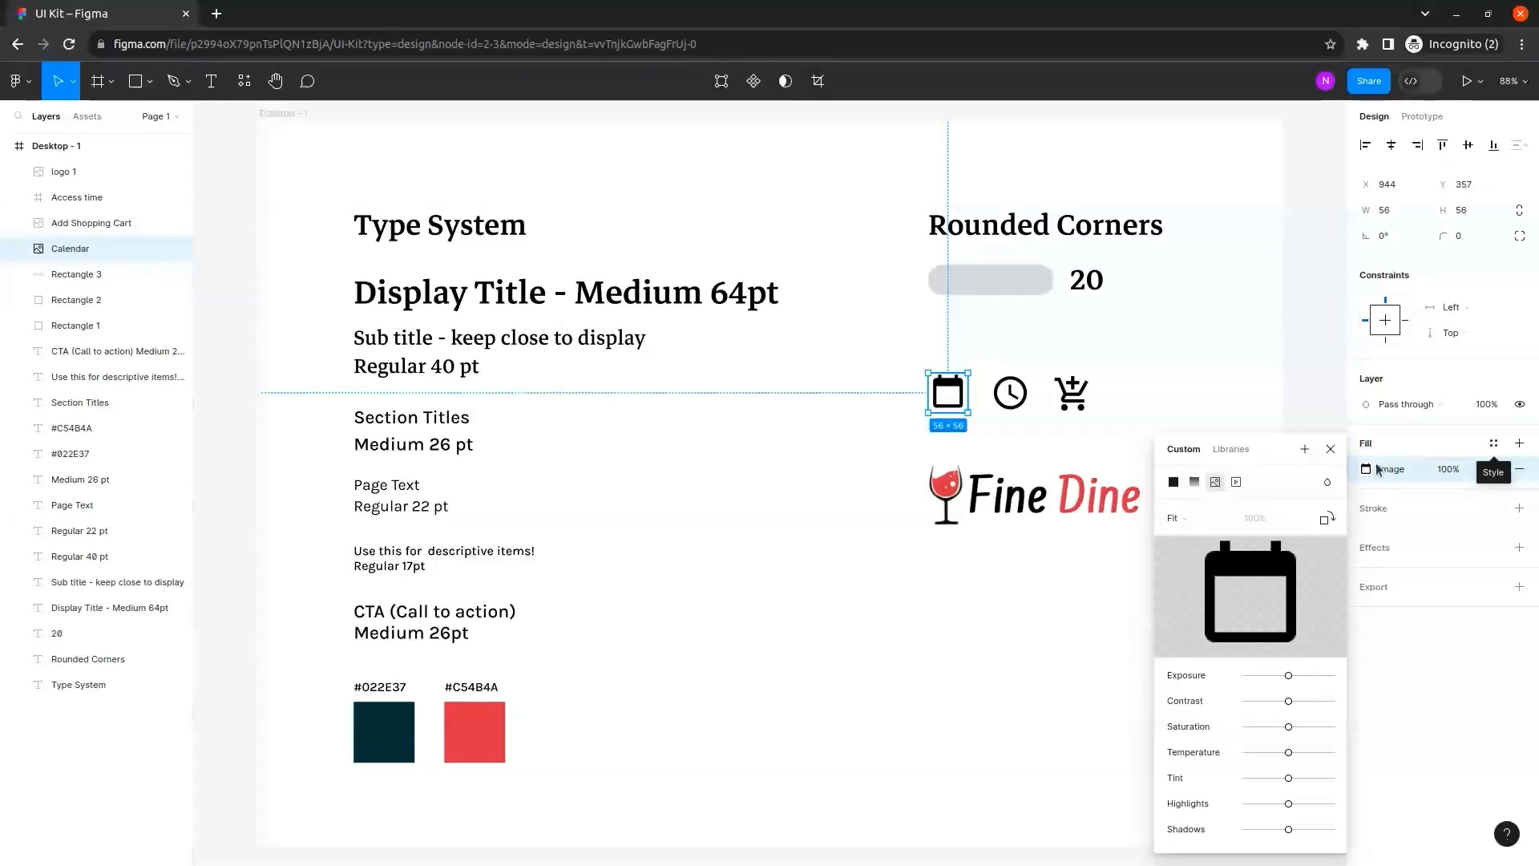
click(1307, 450)
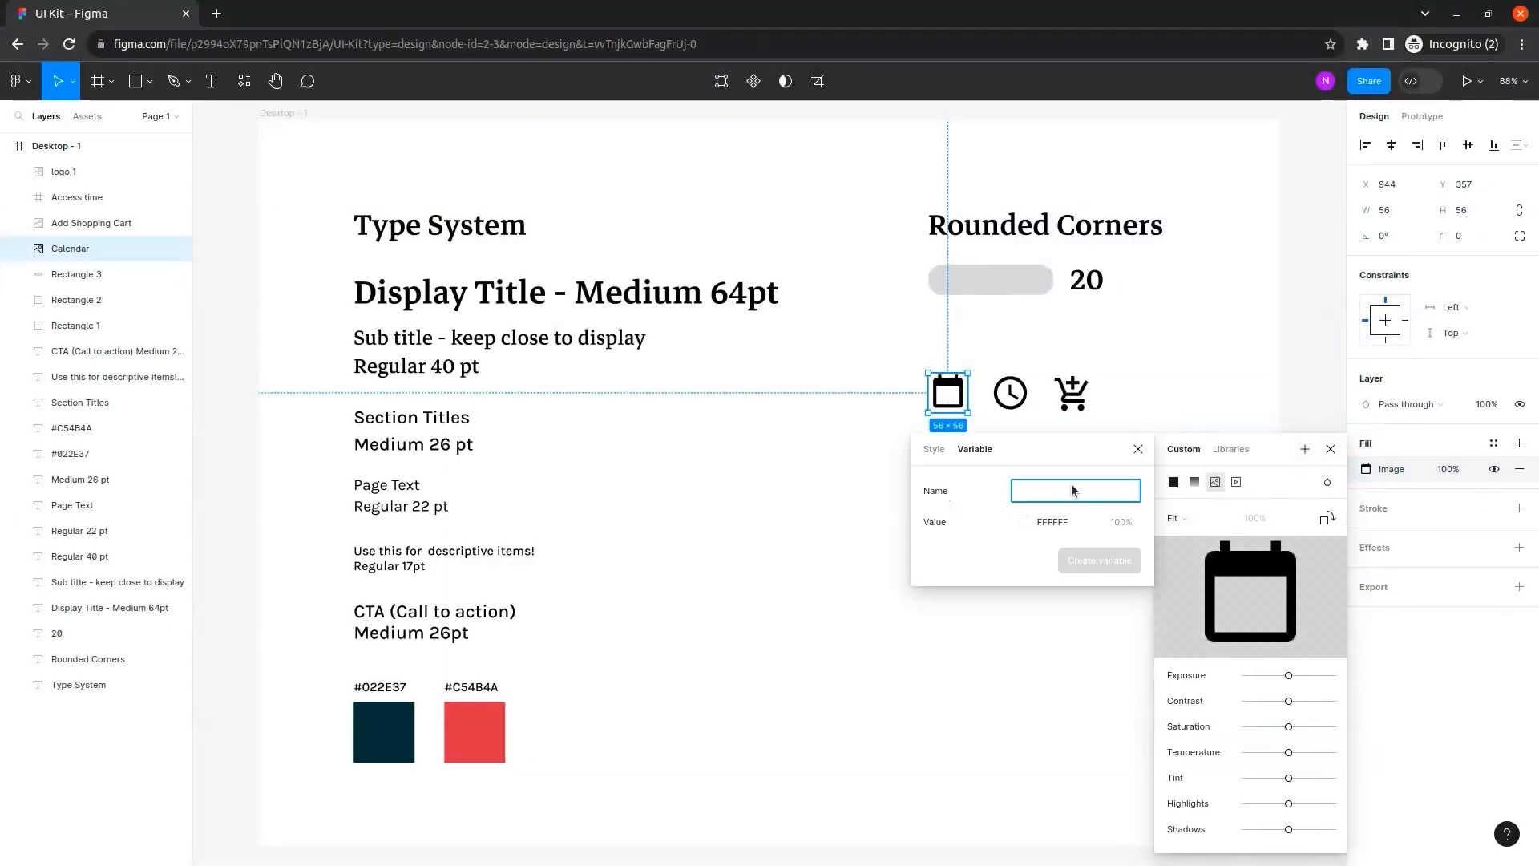
click(933, 449)
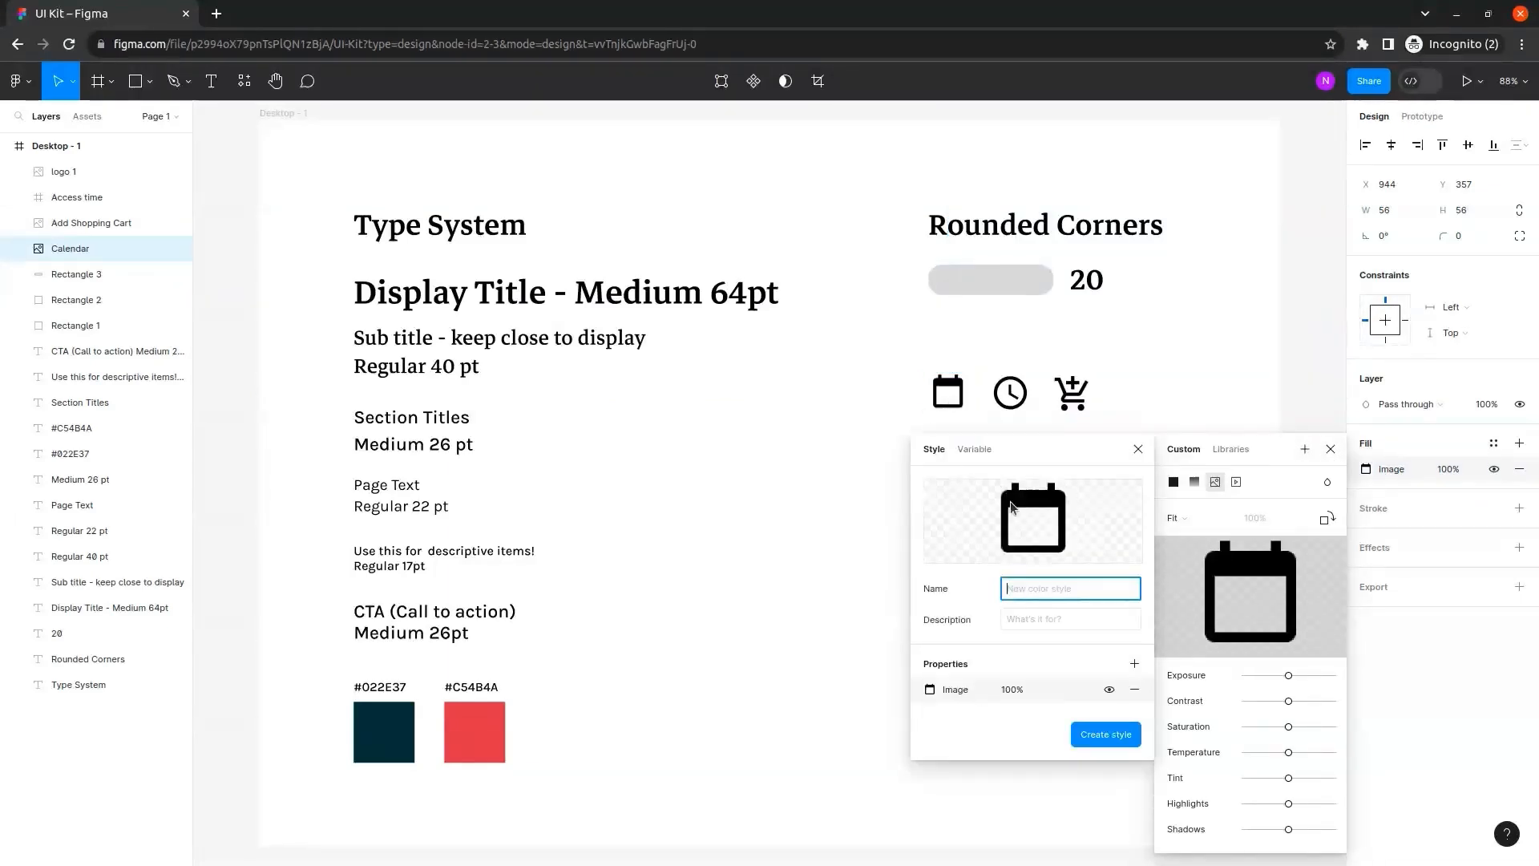
text(Calend)
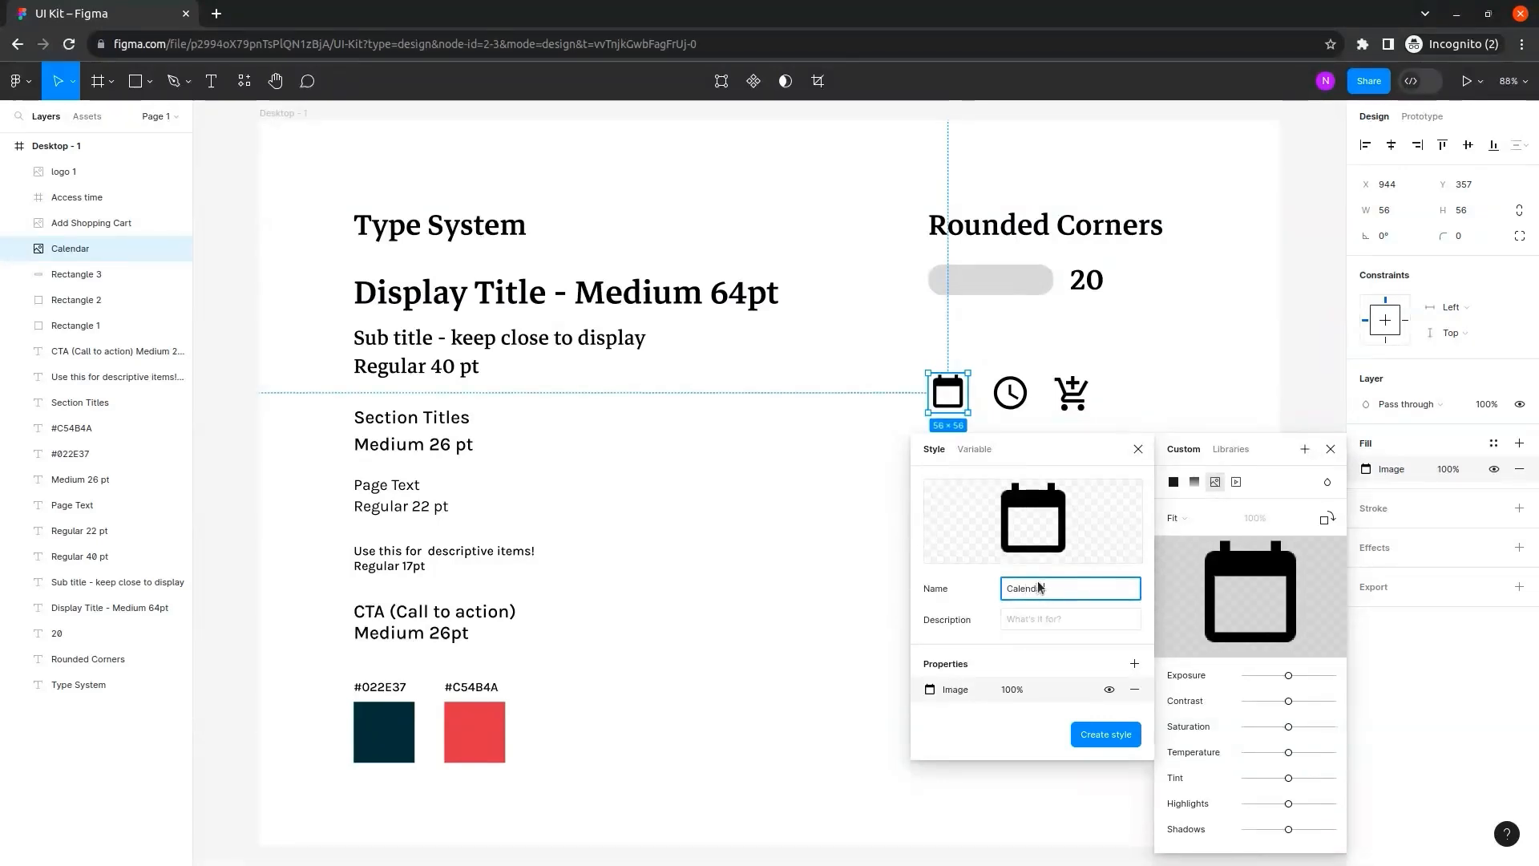
text(ar)
click(1106, 735)
click(1161, 652)
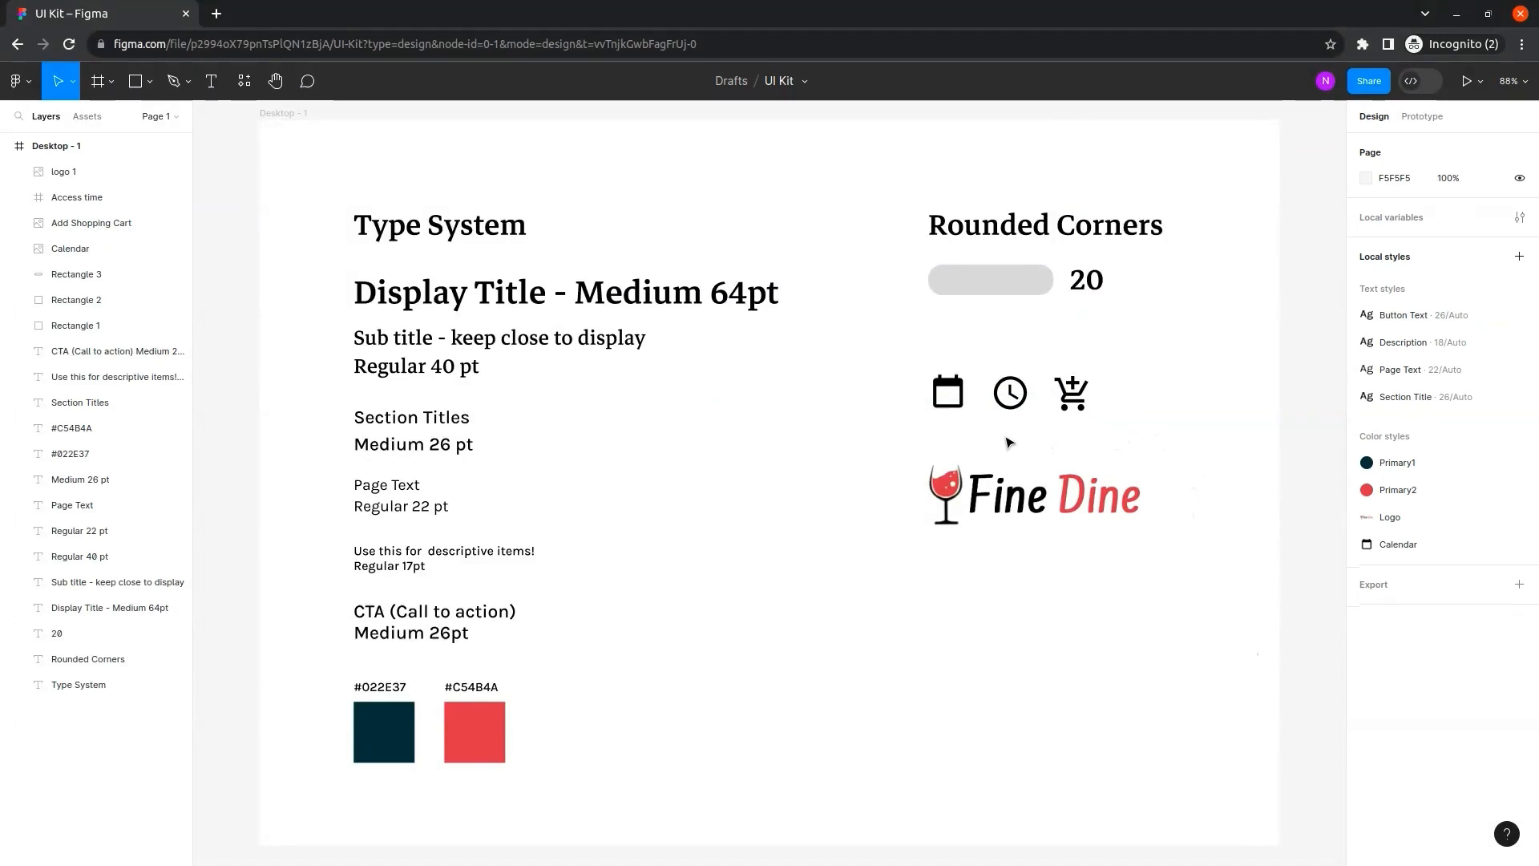
Save the image fill of the shopping cart icon as a style named "Cart".
click(1091, 403)
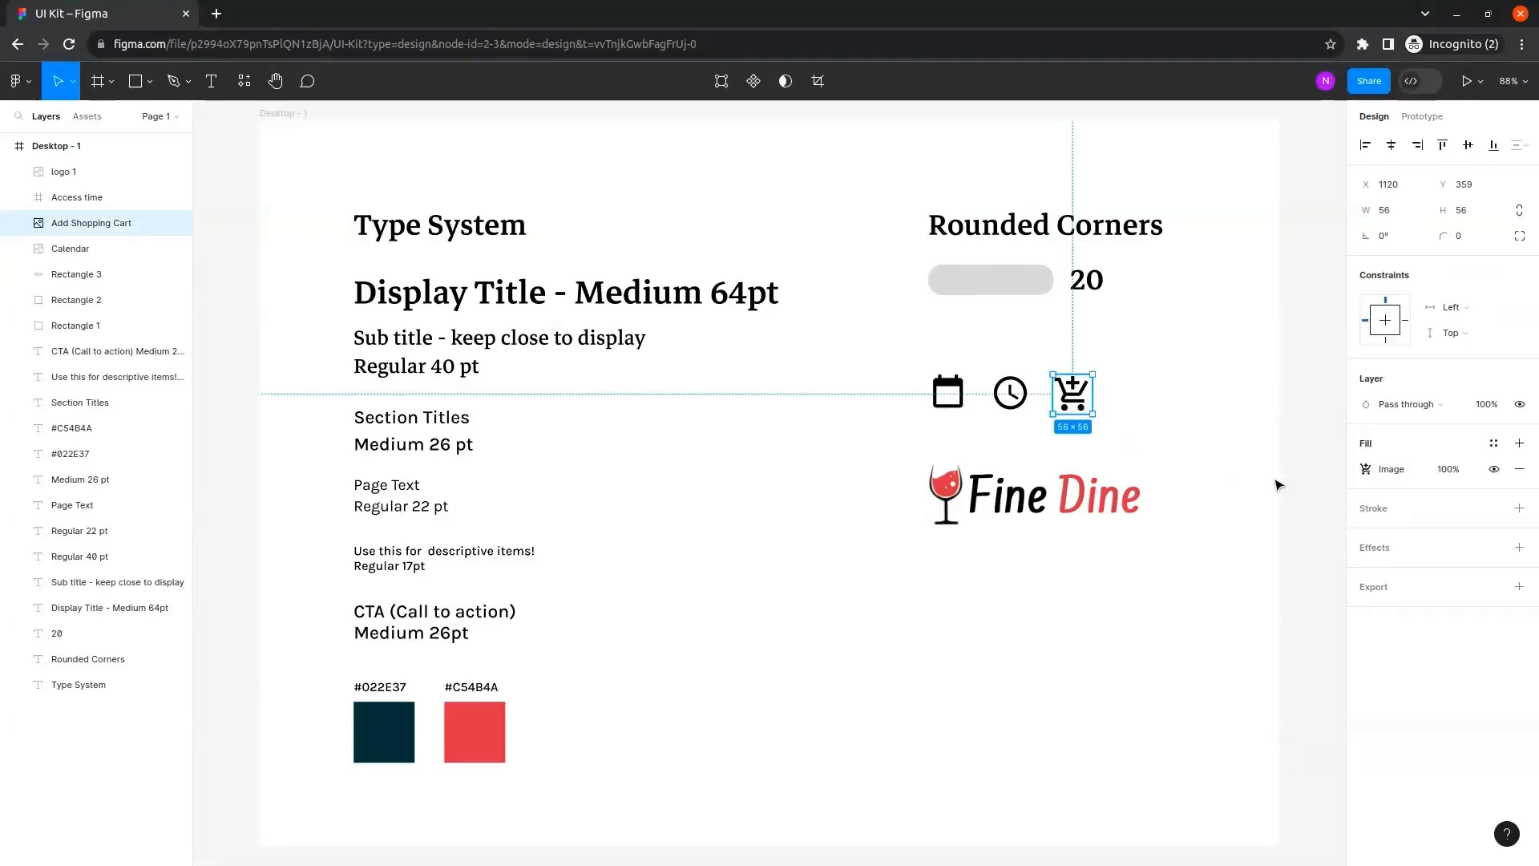
click(1494, 447)
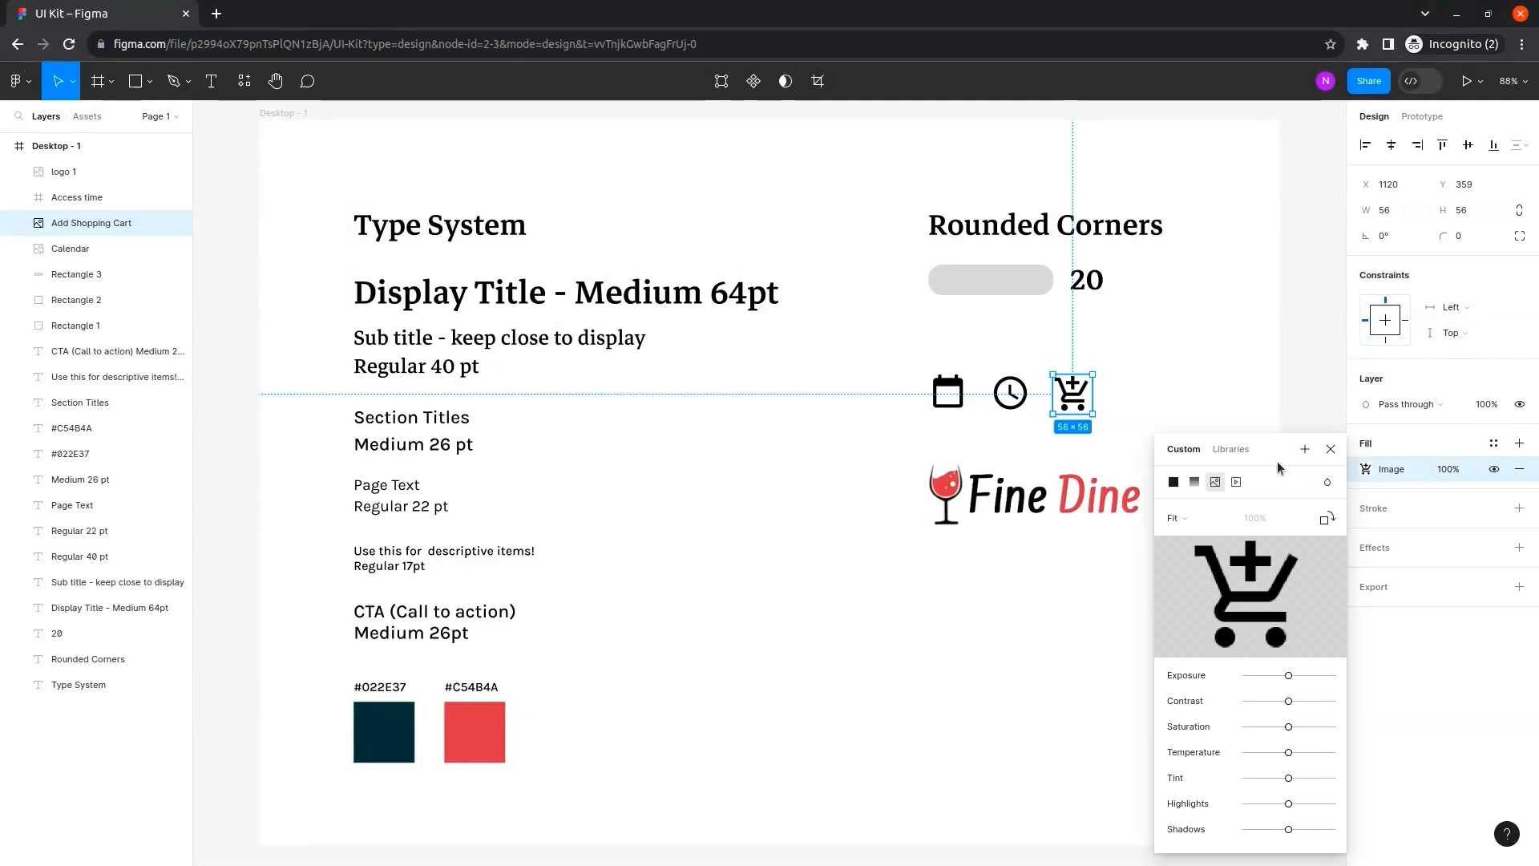
click(1303, 450)
click(944, 454)
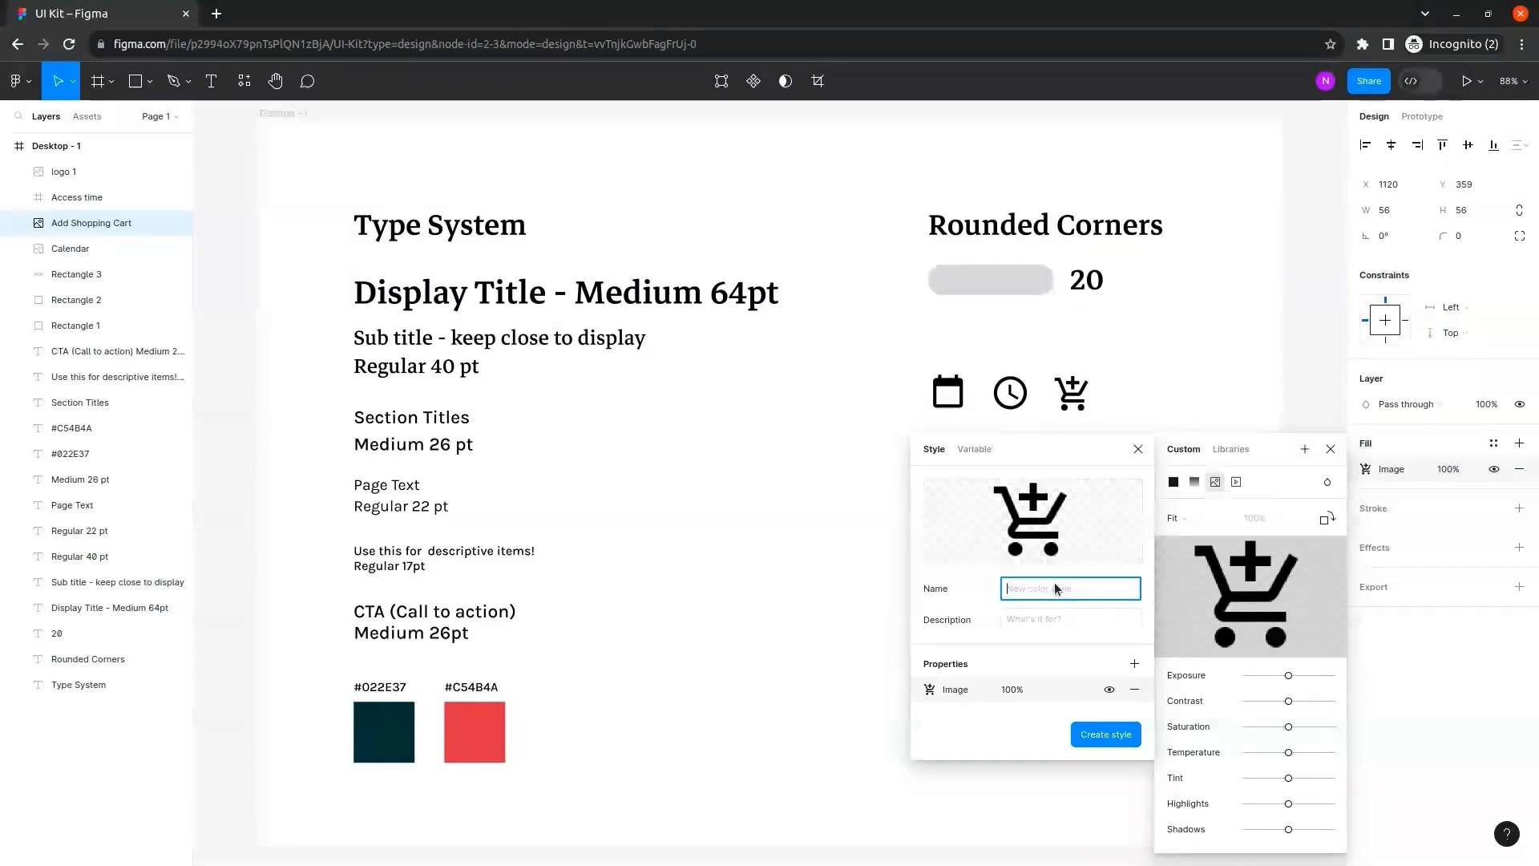
text(Cart)
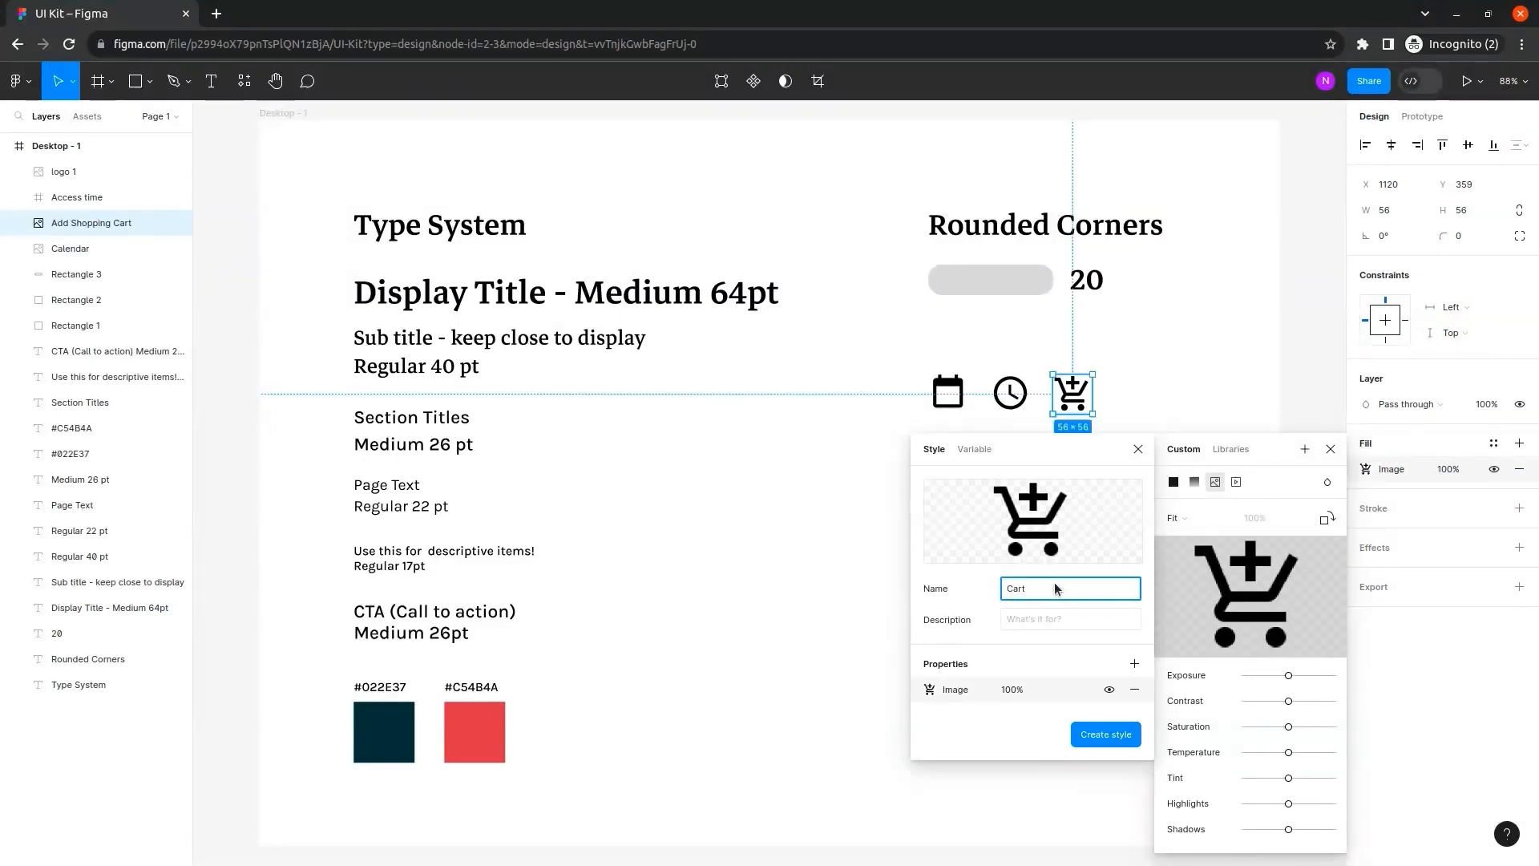
click(1130, 736)
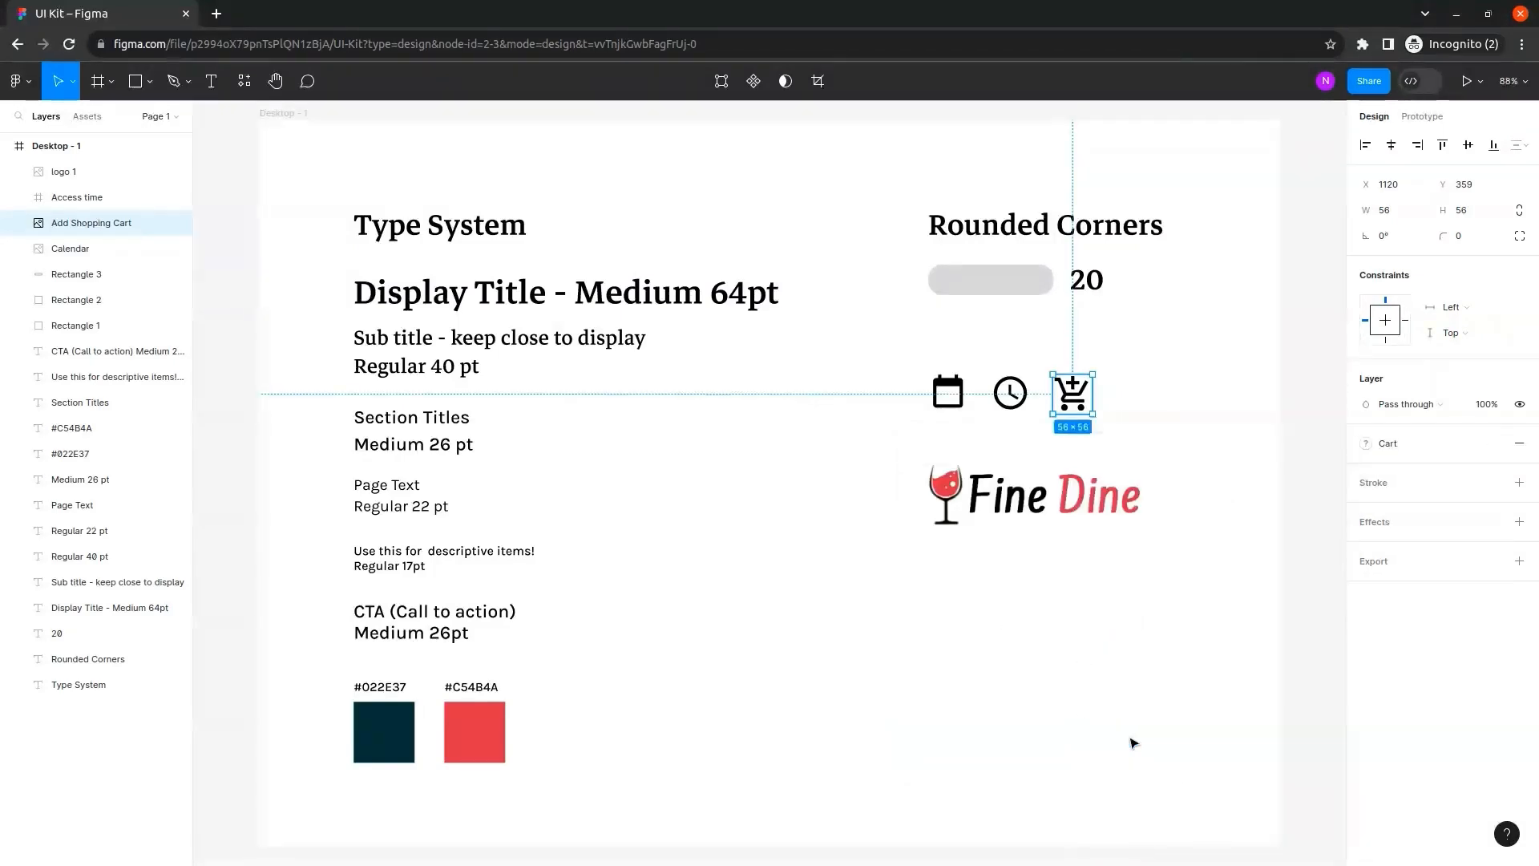
click(1174, 647)
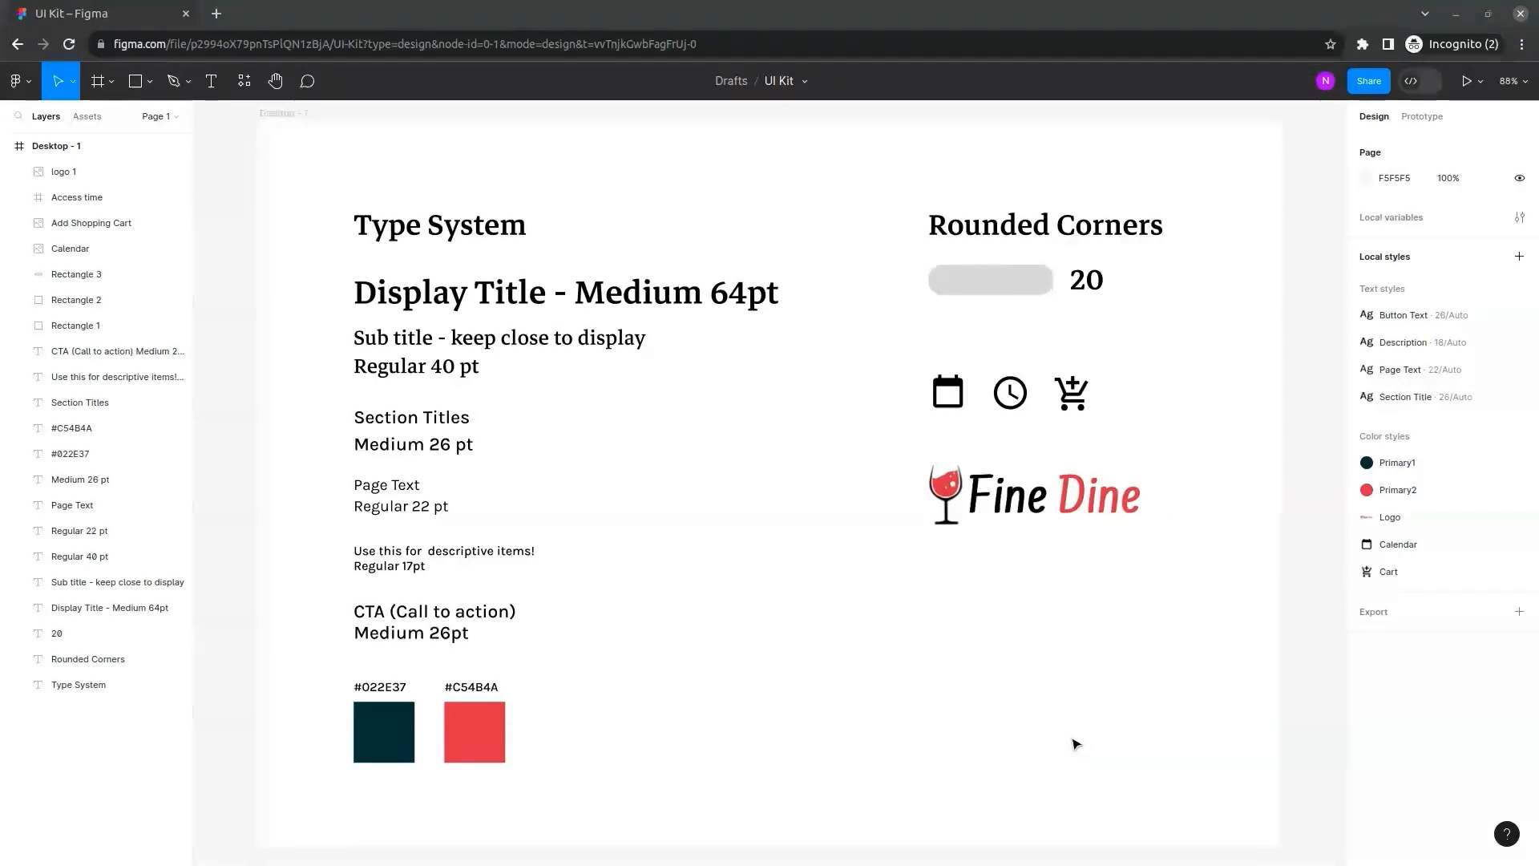
Group the whole Desktop - 1 frame and rename the group "UI Kit".
click(61, 151)
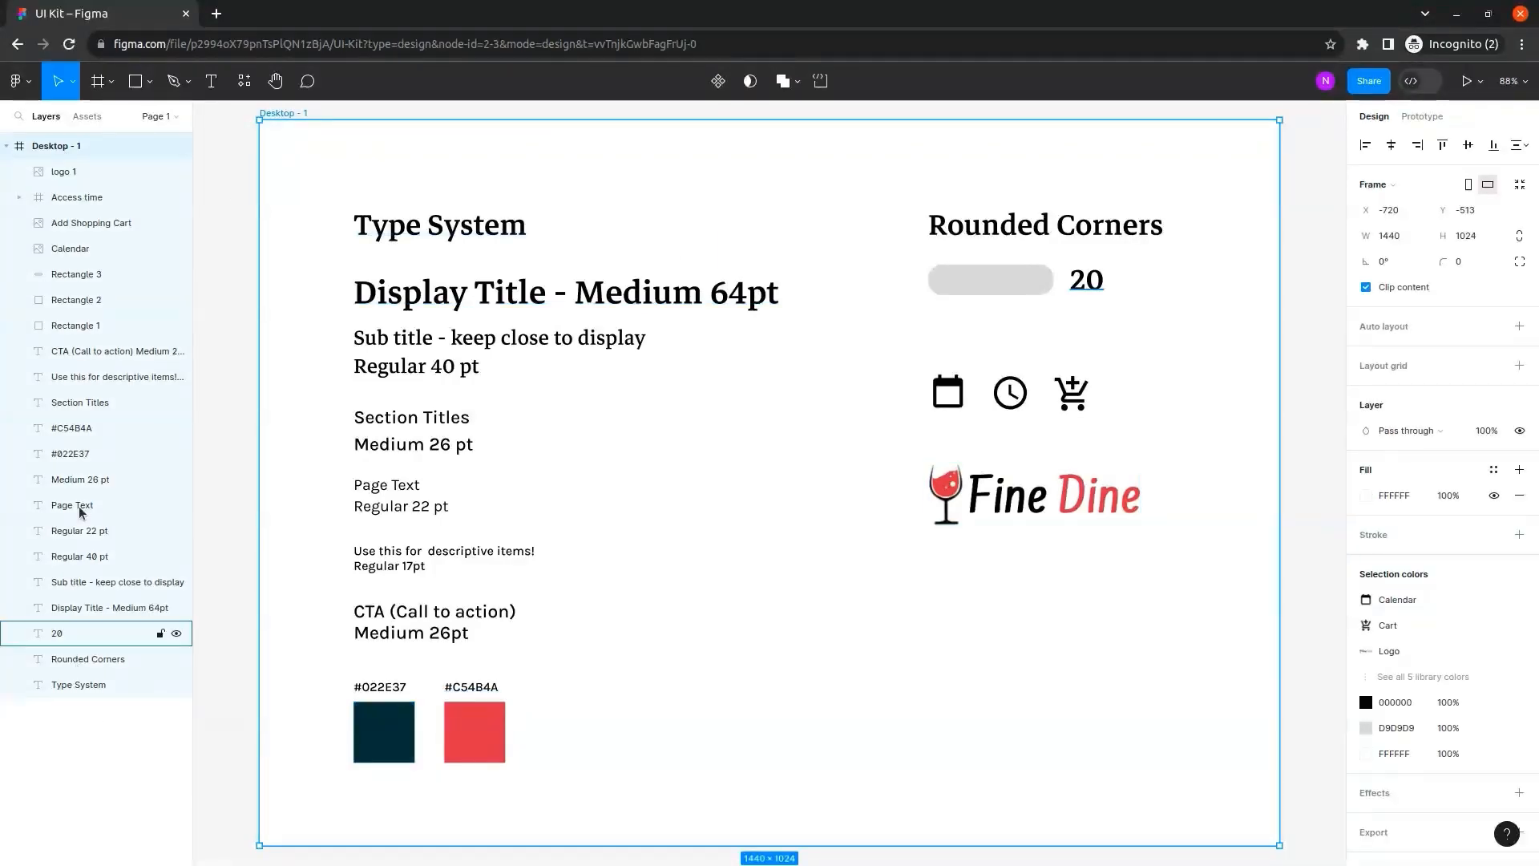
right_click(46, 154)
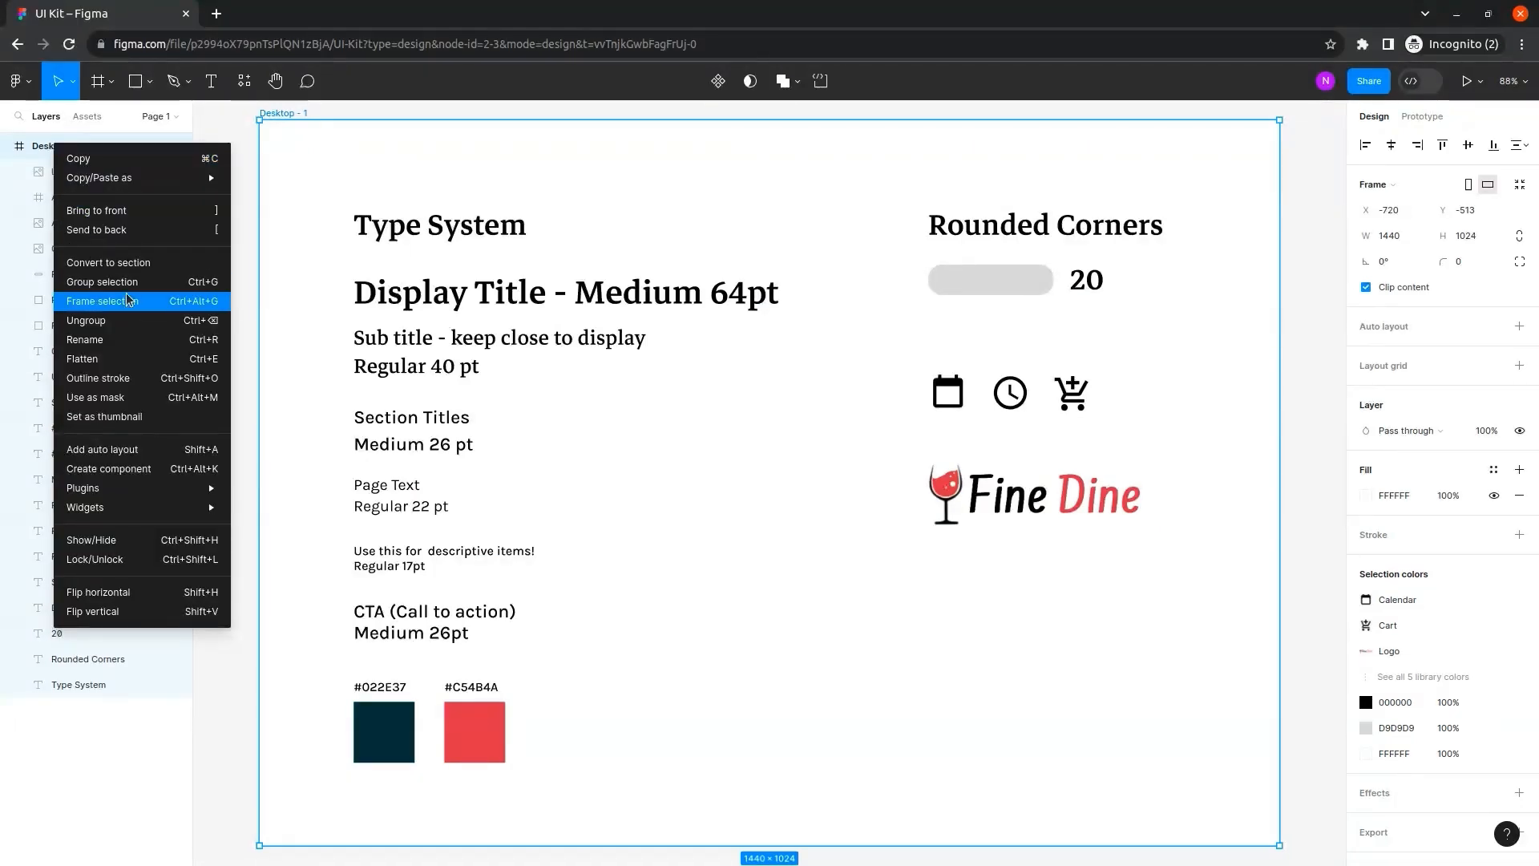
click(144, 283)
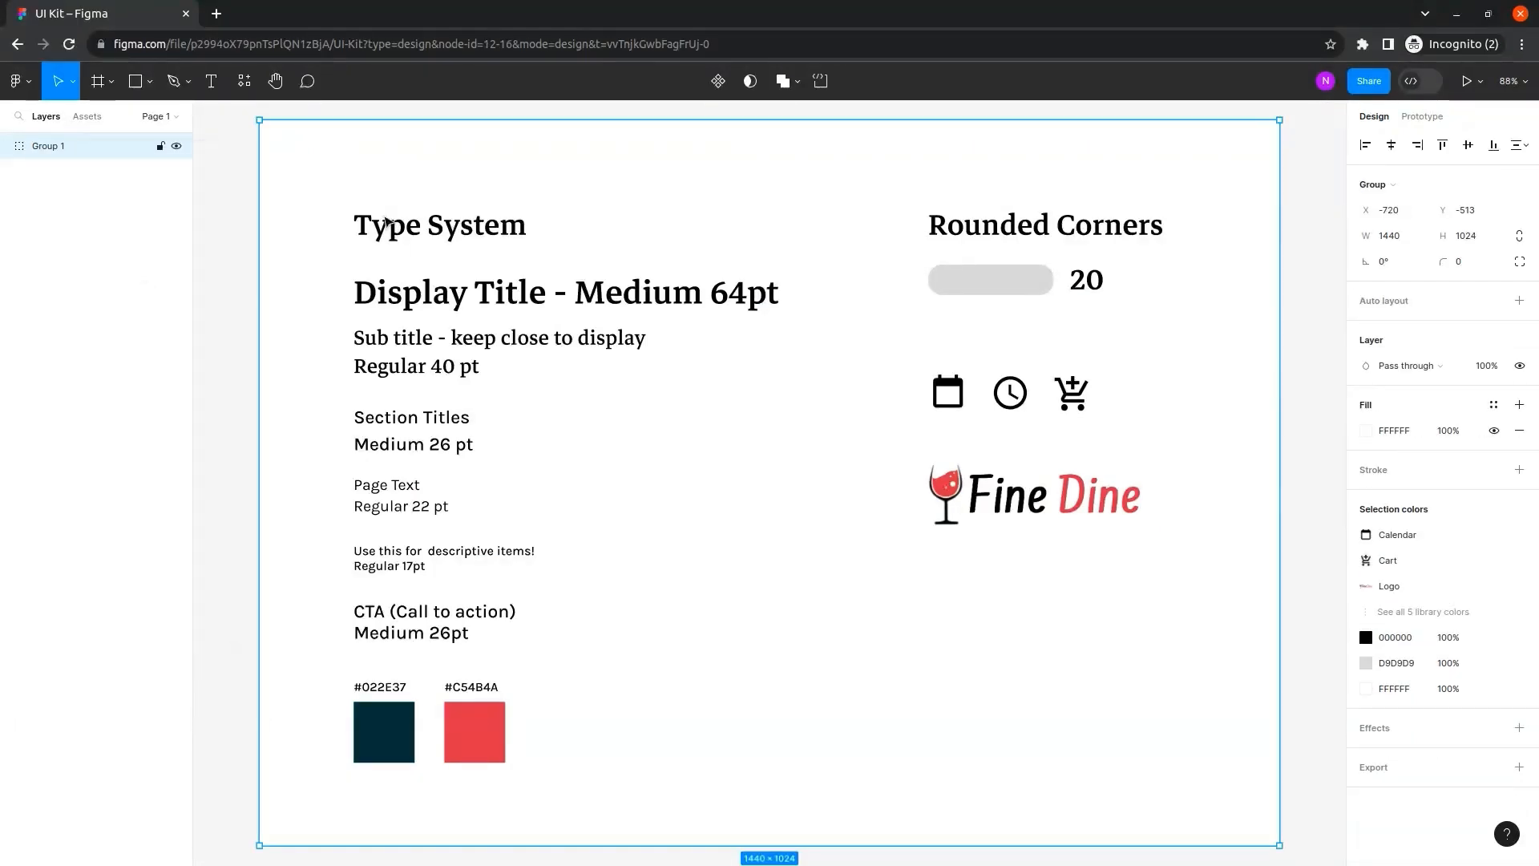
double_click(53, 151)
text(UI Kit)
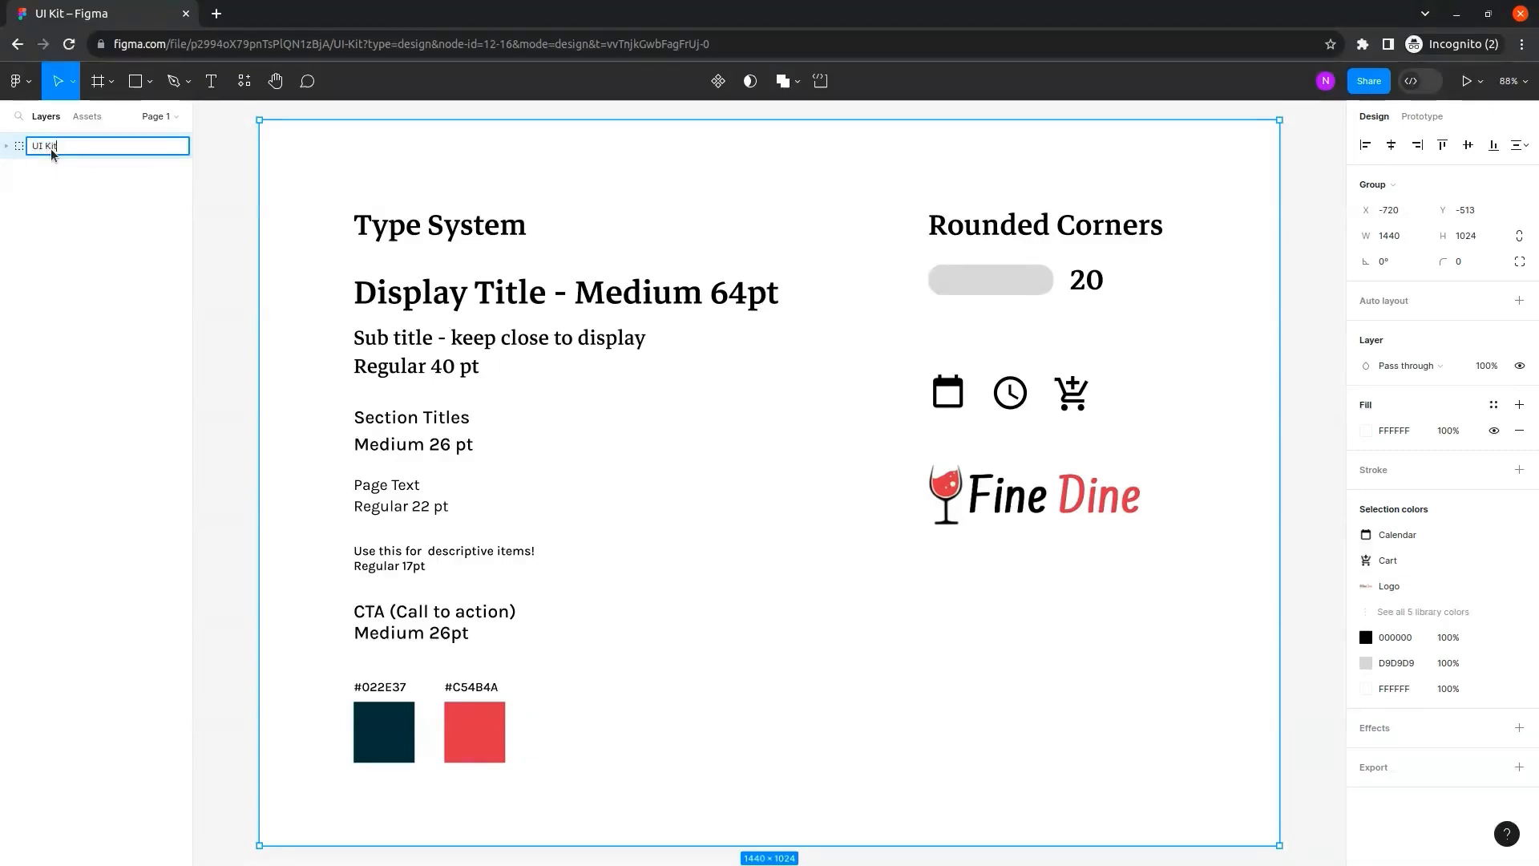
key(Return)
click(241, 194)
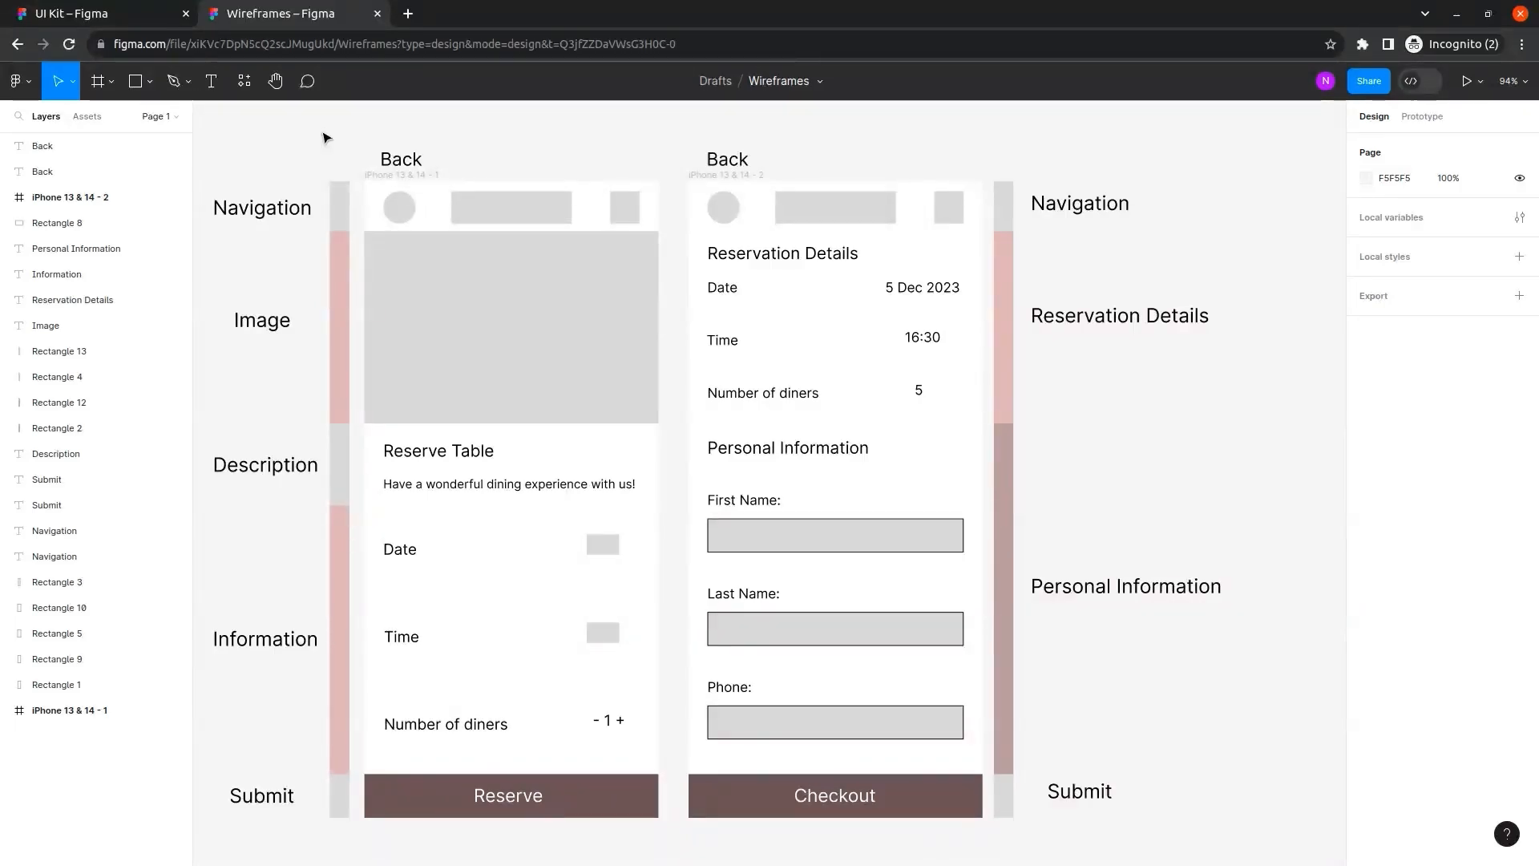
Group all layers of the wireframes page, from the Back labels to the iPhone 13 & 14 - 1 frame, and rename the group "Wireframes".
click(73, 146)
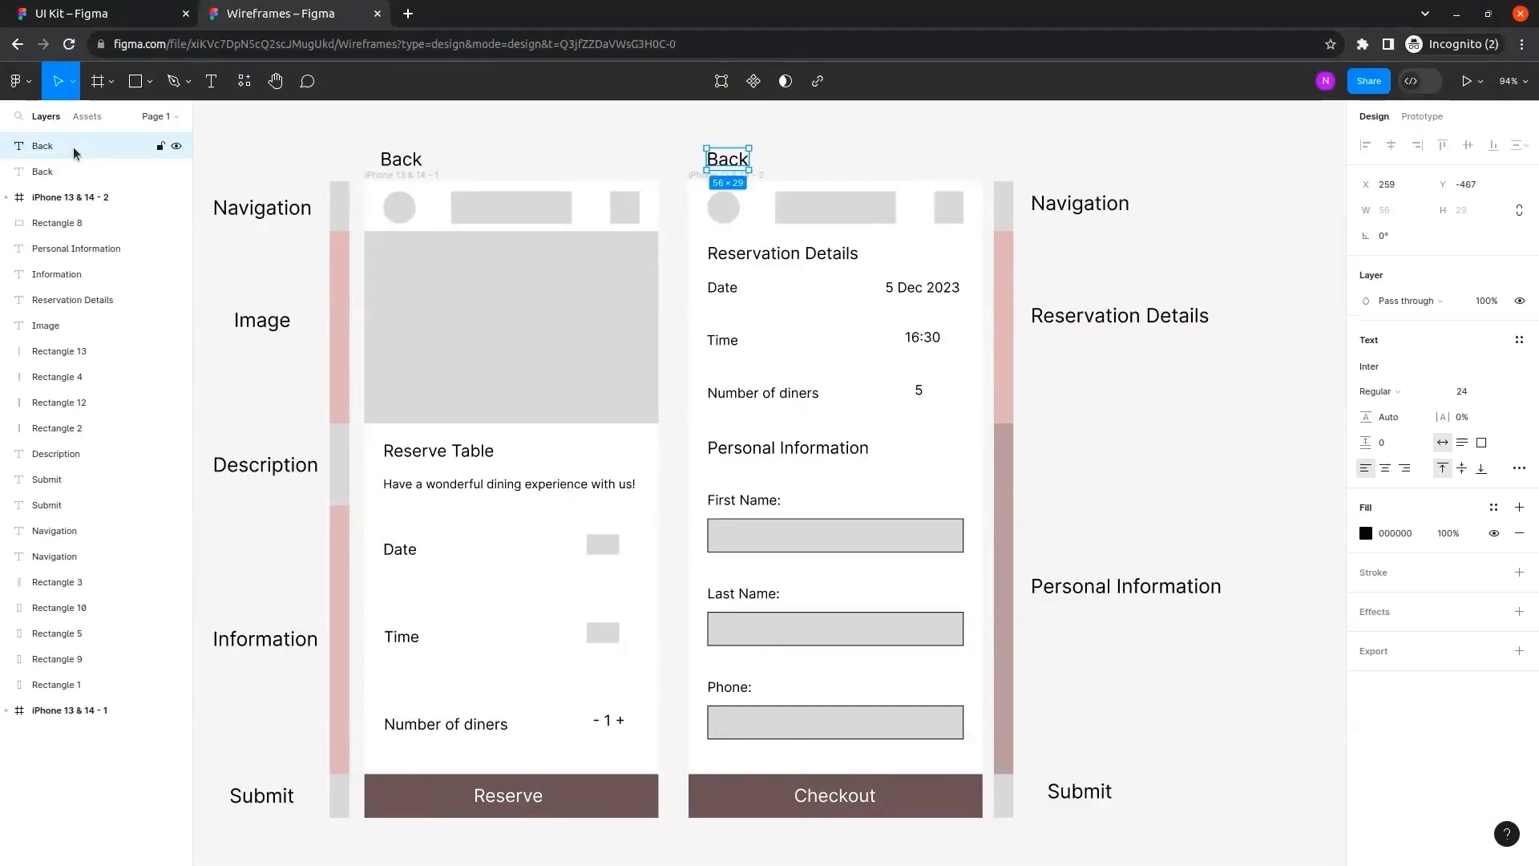
shift+click(117, 711)
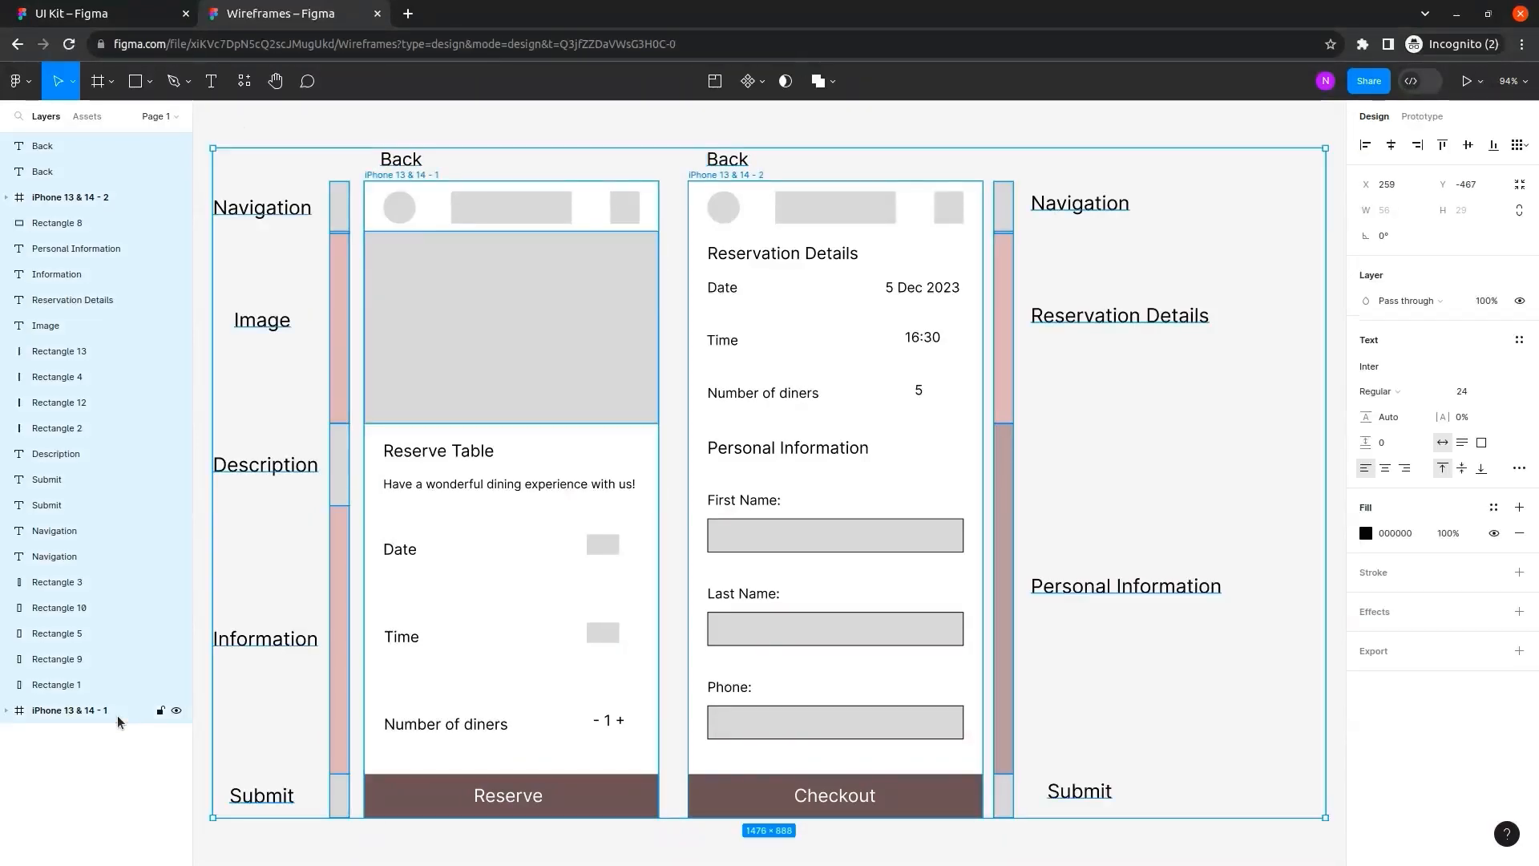
right_click(69, 149)
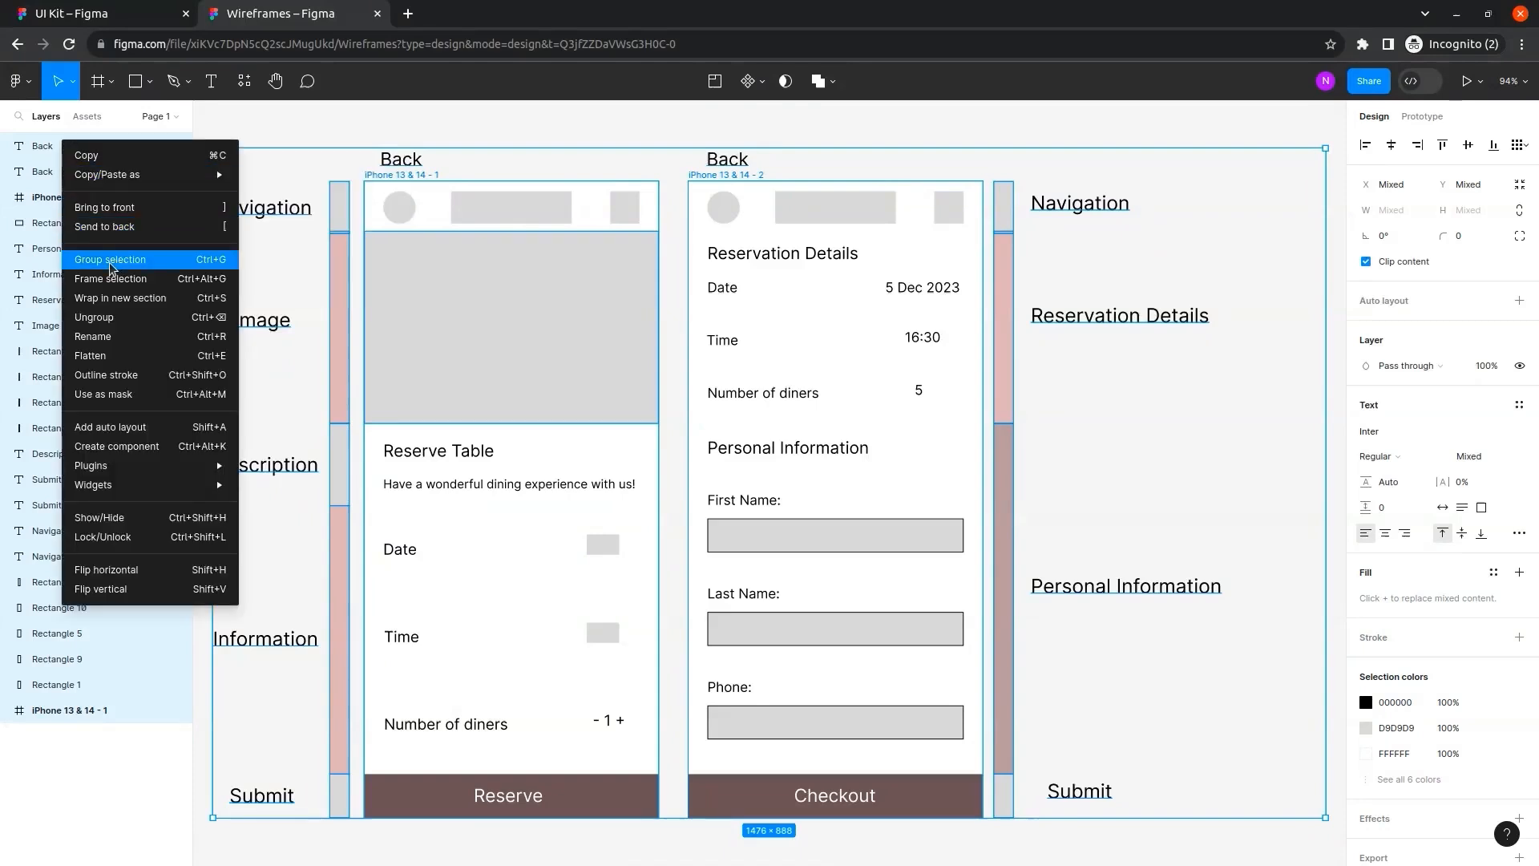
click(136, 264)
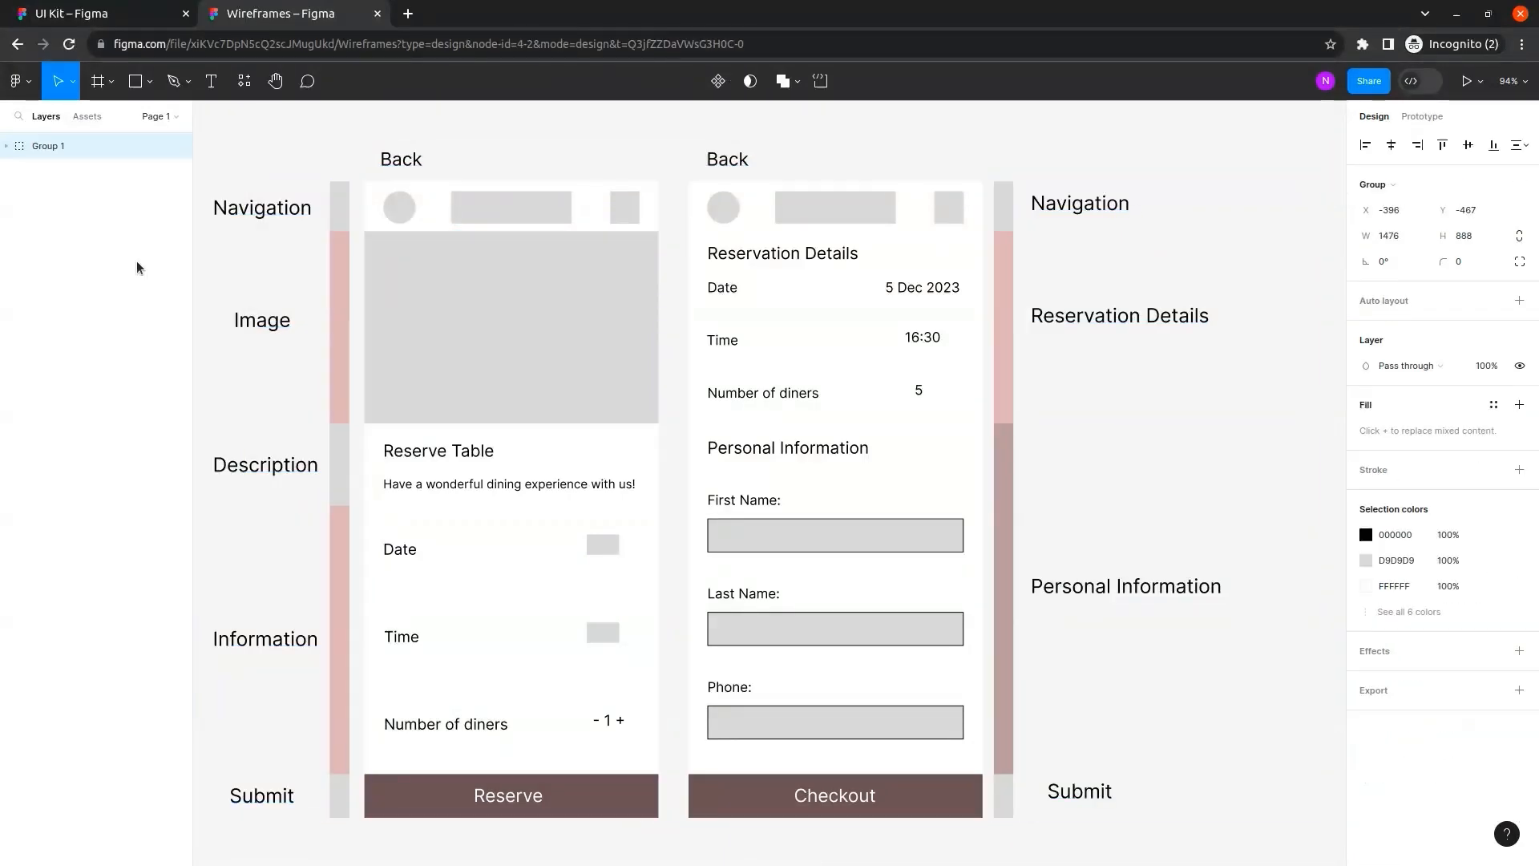
click(65, 152)
double_click(39, 149)
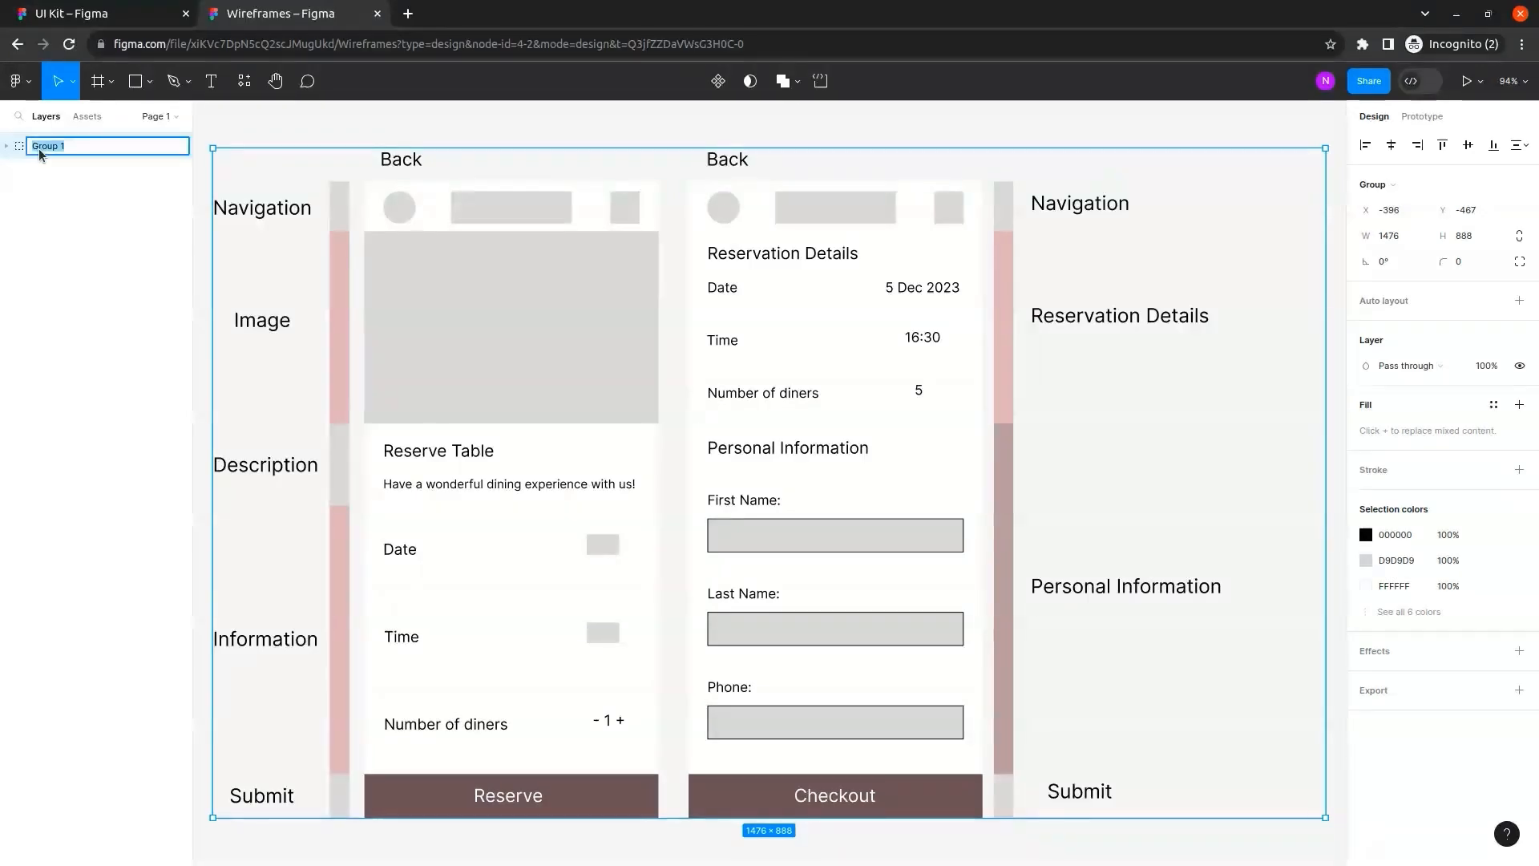
text(Wireframes)
key(Return)
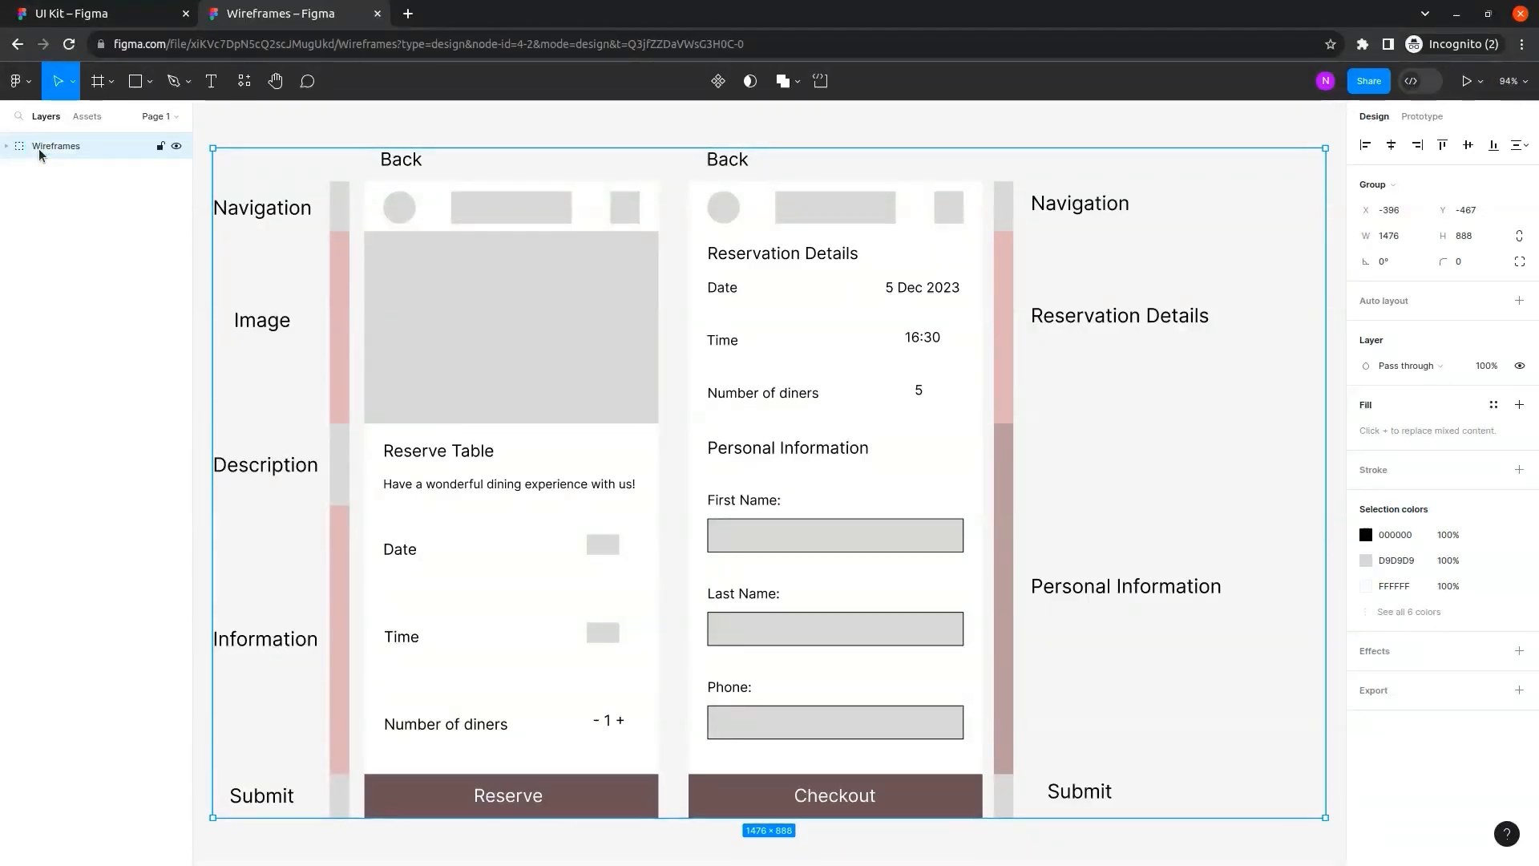
Copy the Wireframes group and switch to the UI Kit file.
click(66, 193)
click(58, 150)
right_click(58, 150)
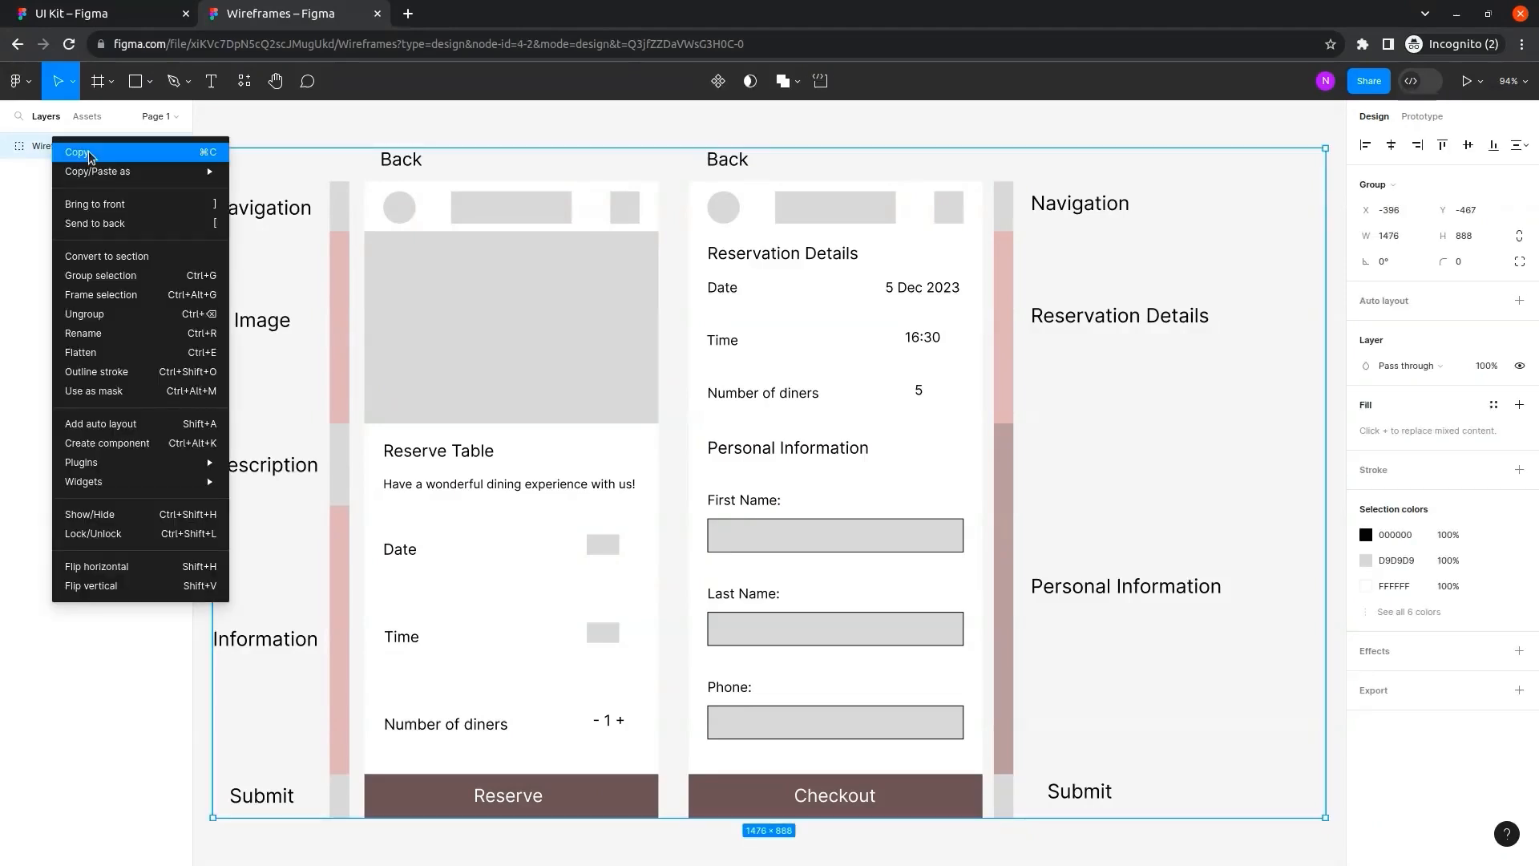
click(107, 154)
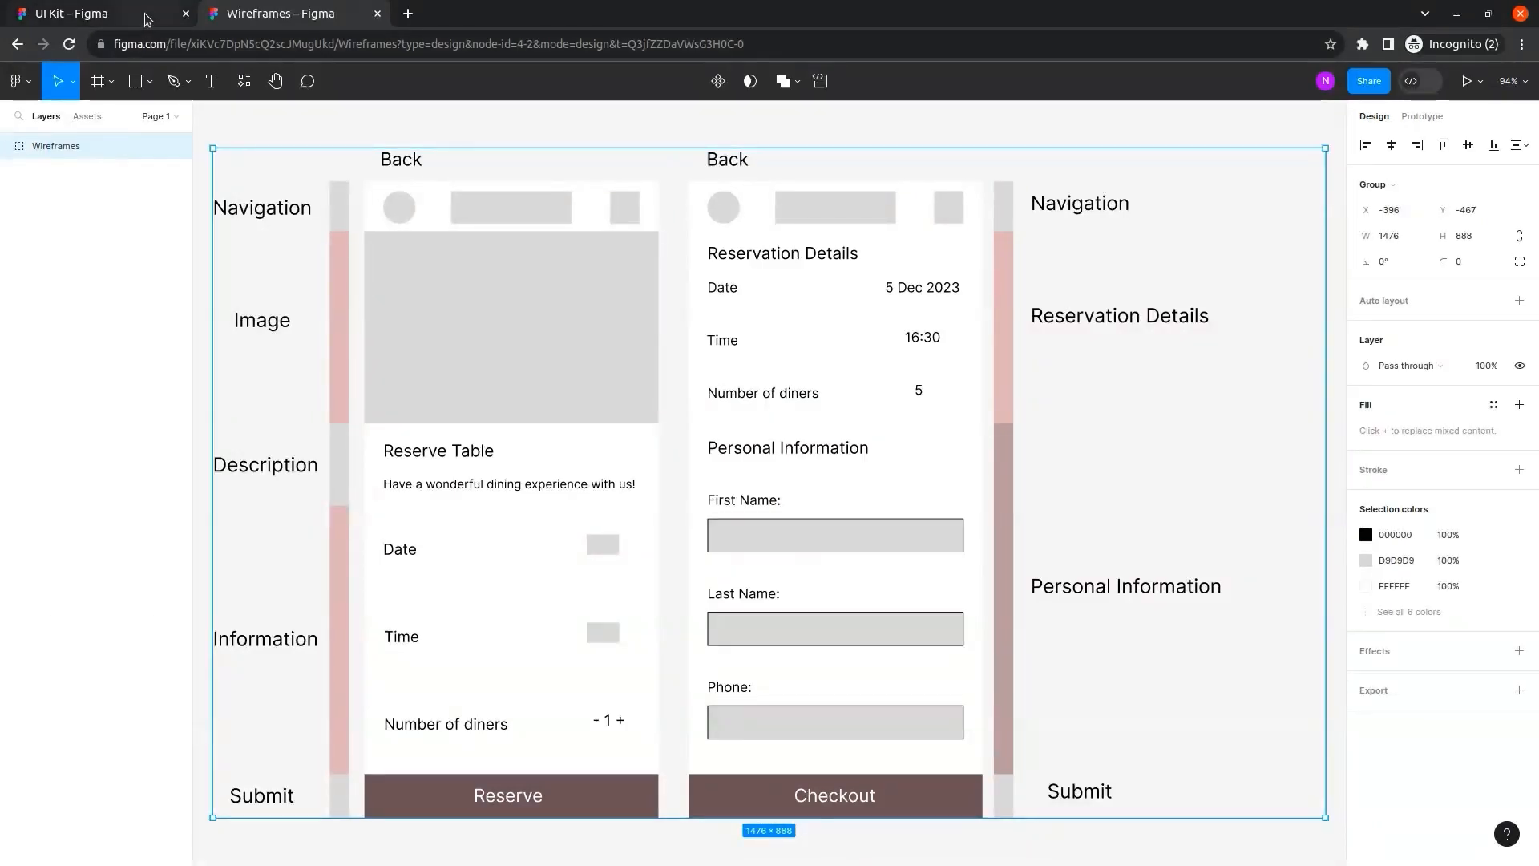
click(145, 14)
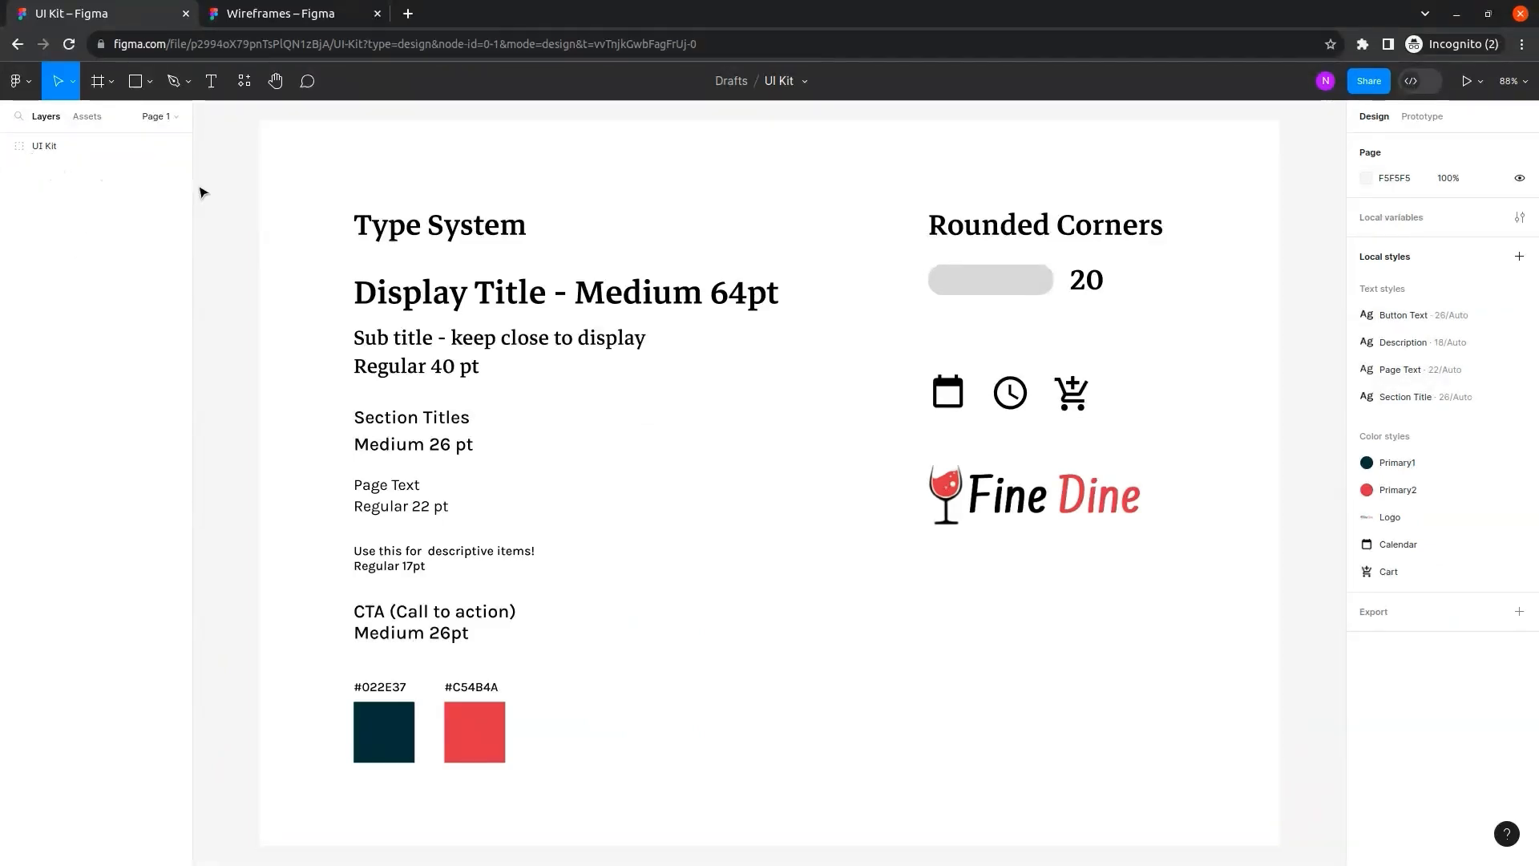
Add a second page to the UI Kit file and paste the Wireframes group onto it.
click(174, 117)
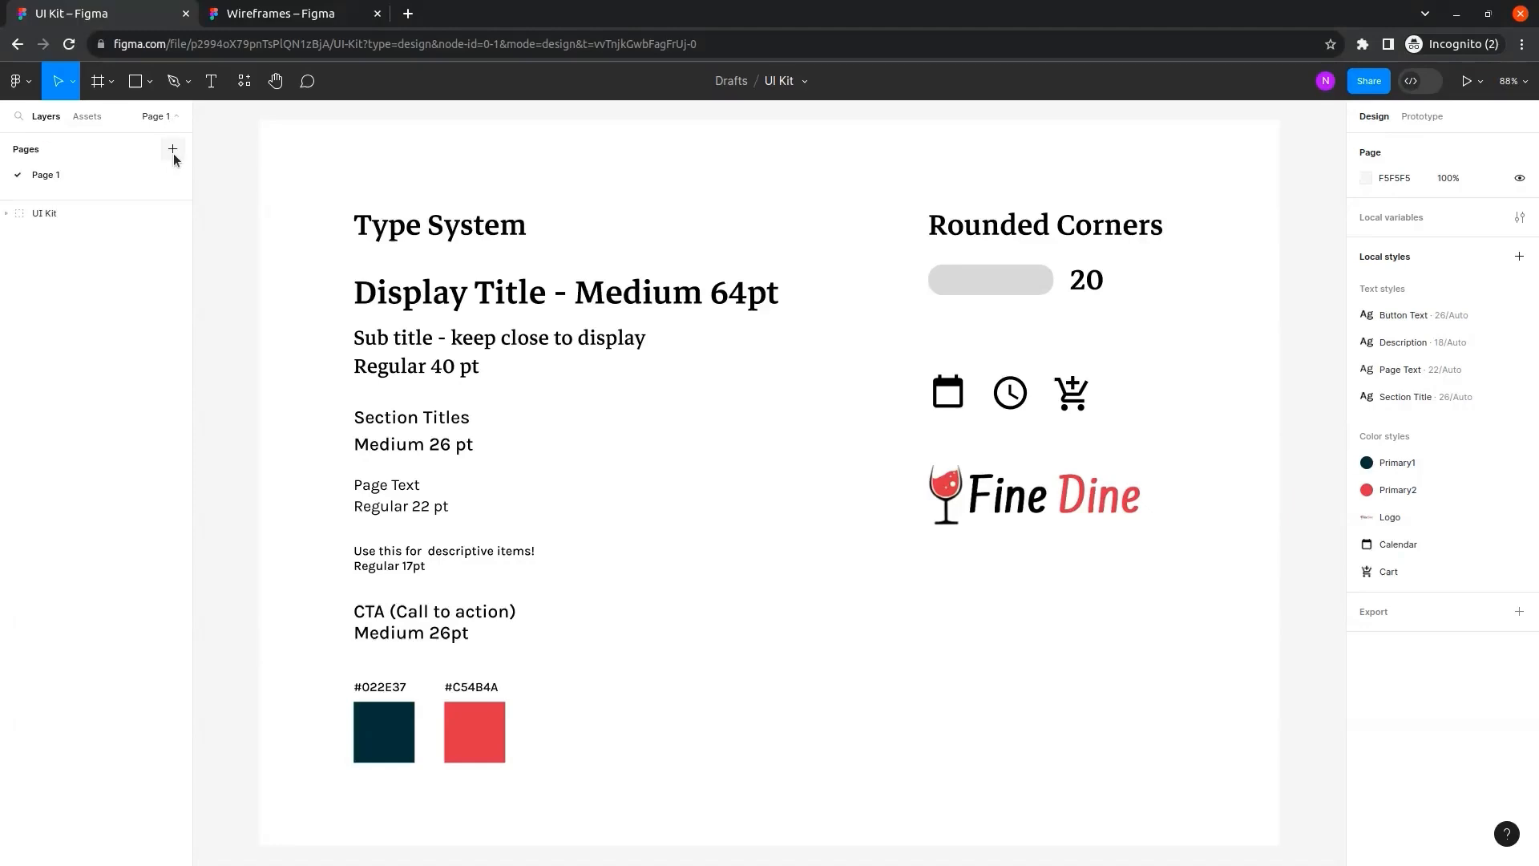
click(172, 149)
click(122, 242)
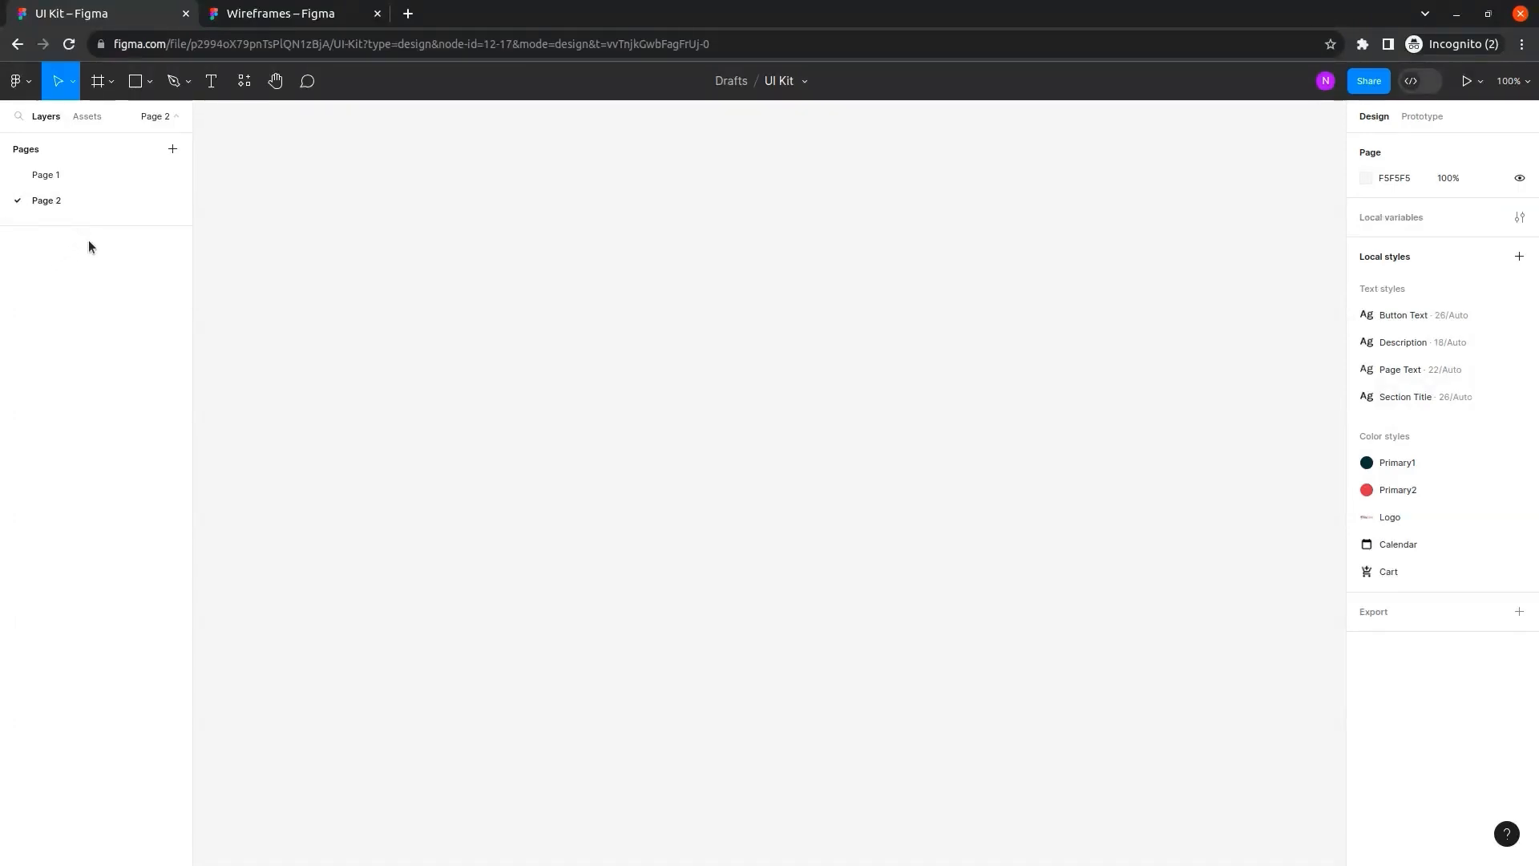
key(ctrl+v)
click(70, 296)
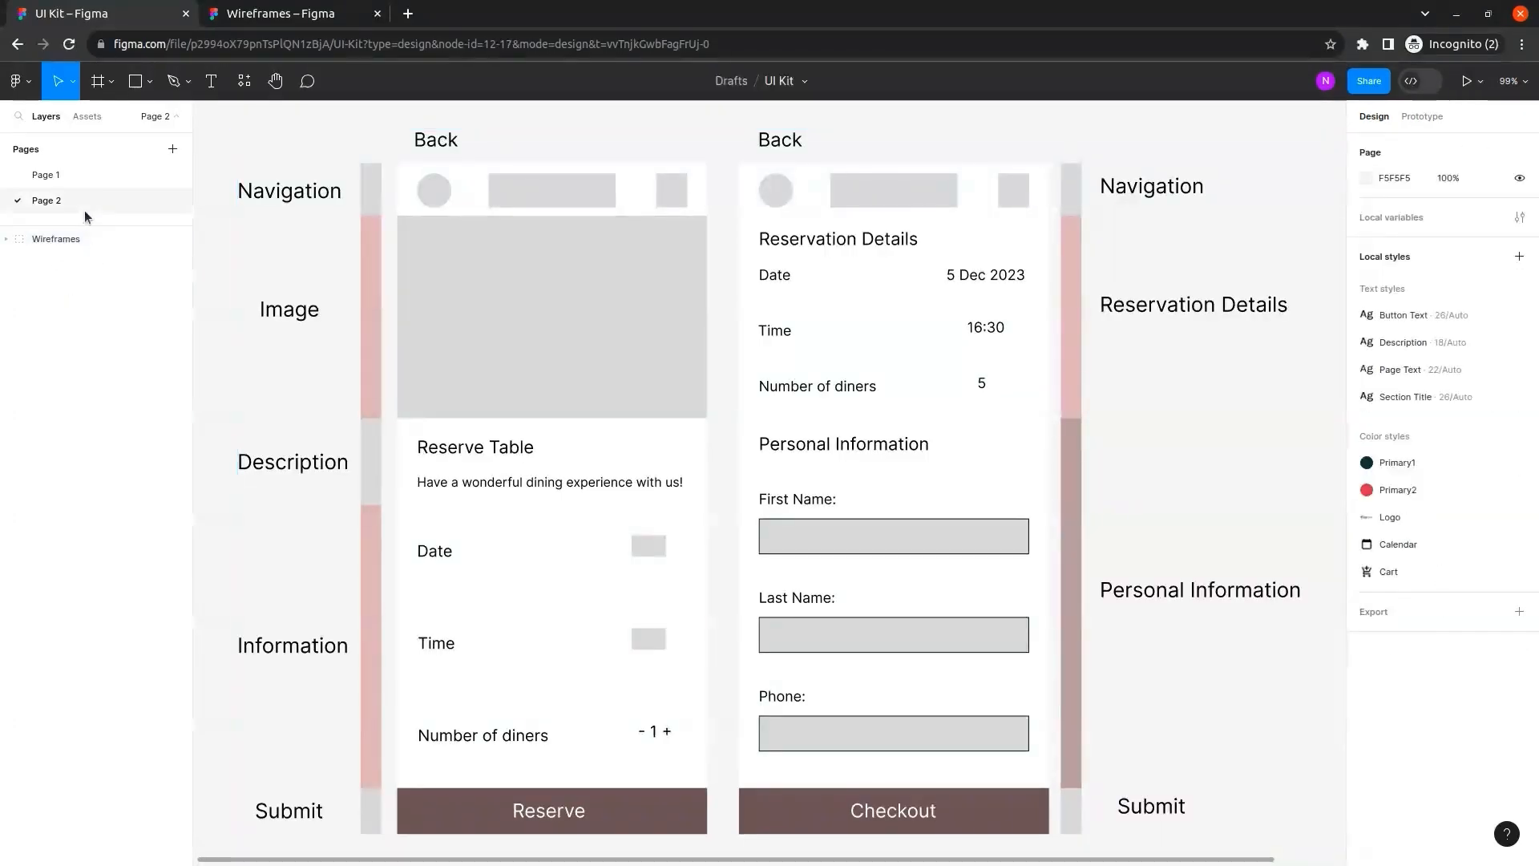
Review the UI Kit on Page 1 and return to the wireframes on Page 2.
click(89, 179)
click(74, 240)
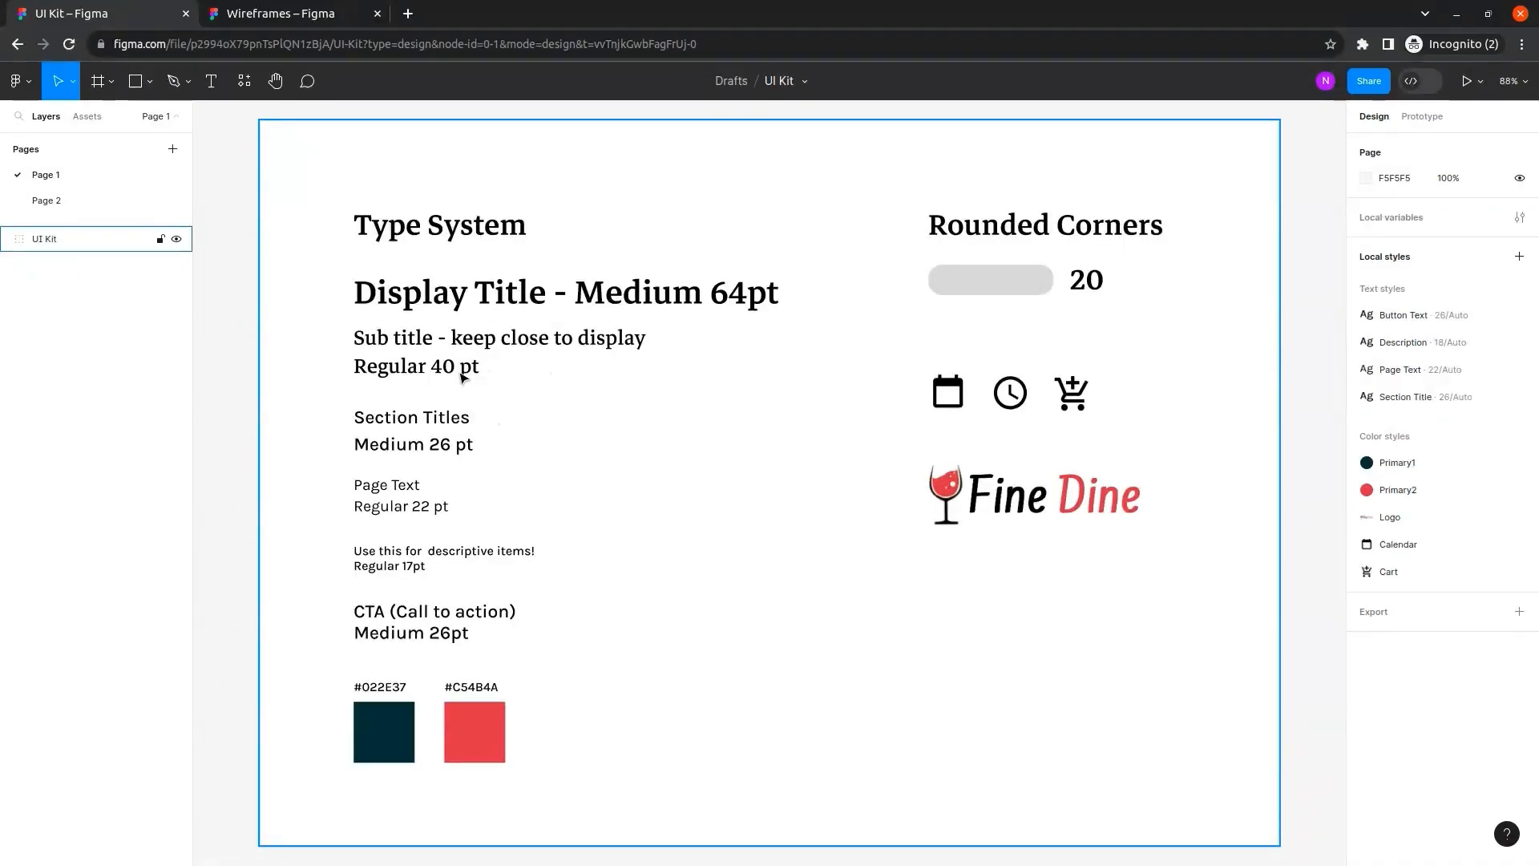
click(86, 204)
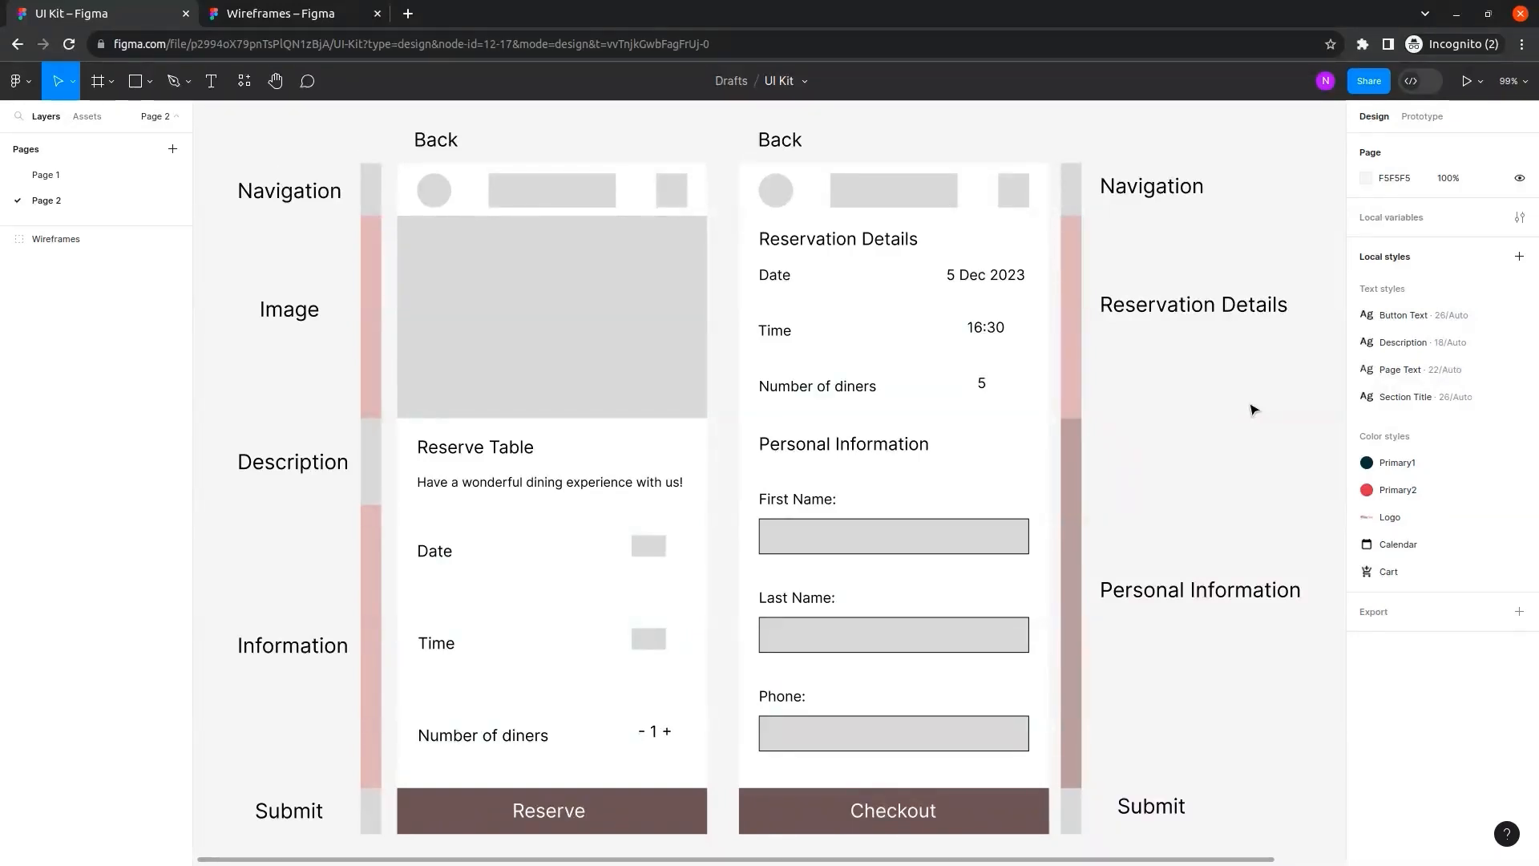
Apply the Logo style to the wide placeholder rectangle in the first phone frame's navigation bar.
click(577, 203)
double_click(548, 200)
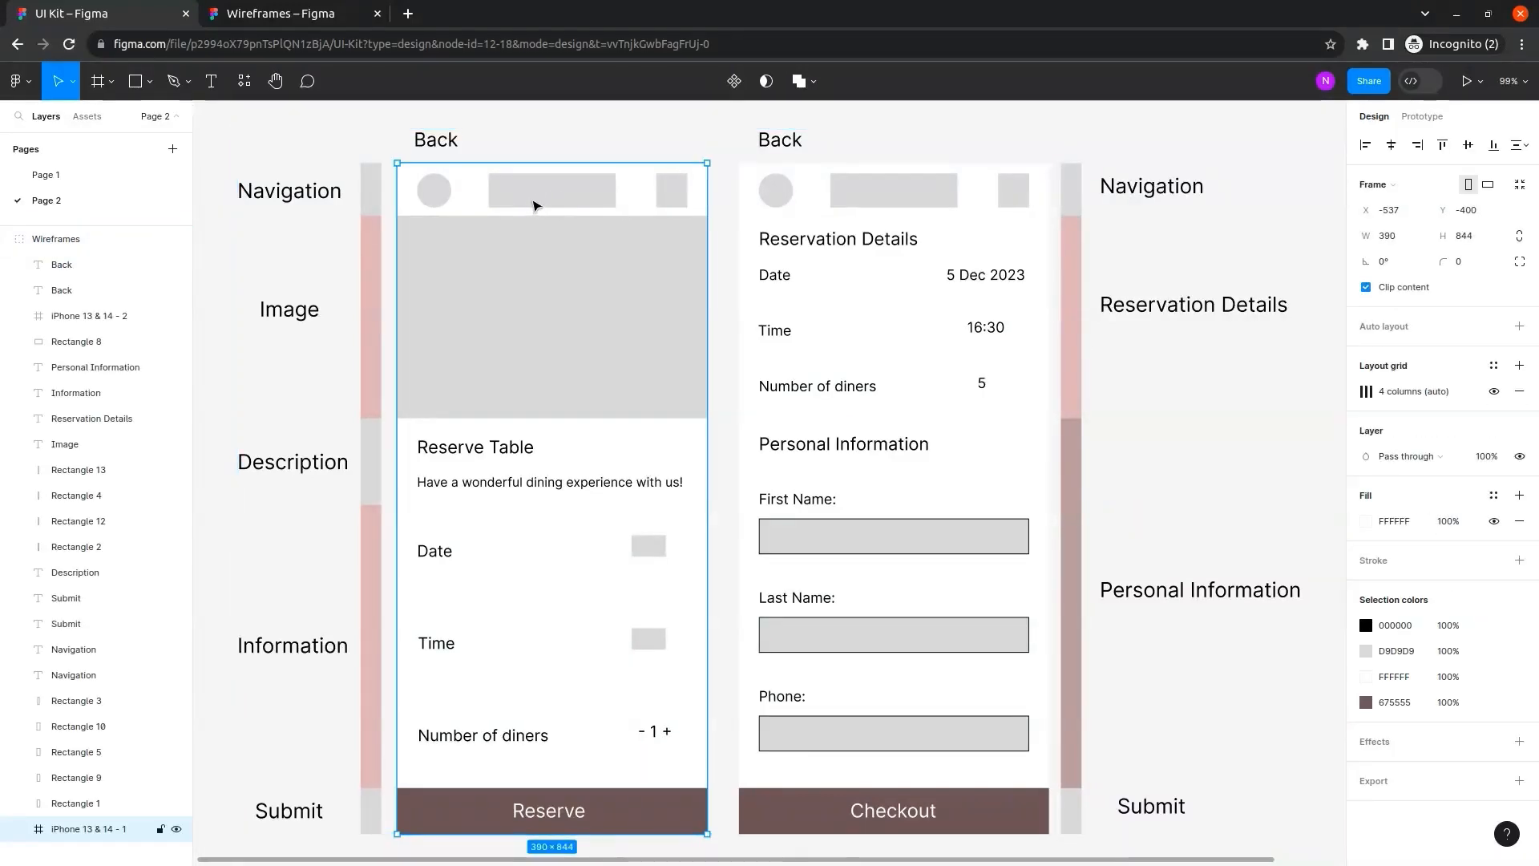
double_click(535, 207)
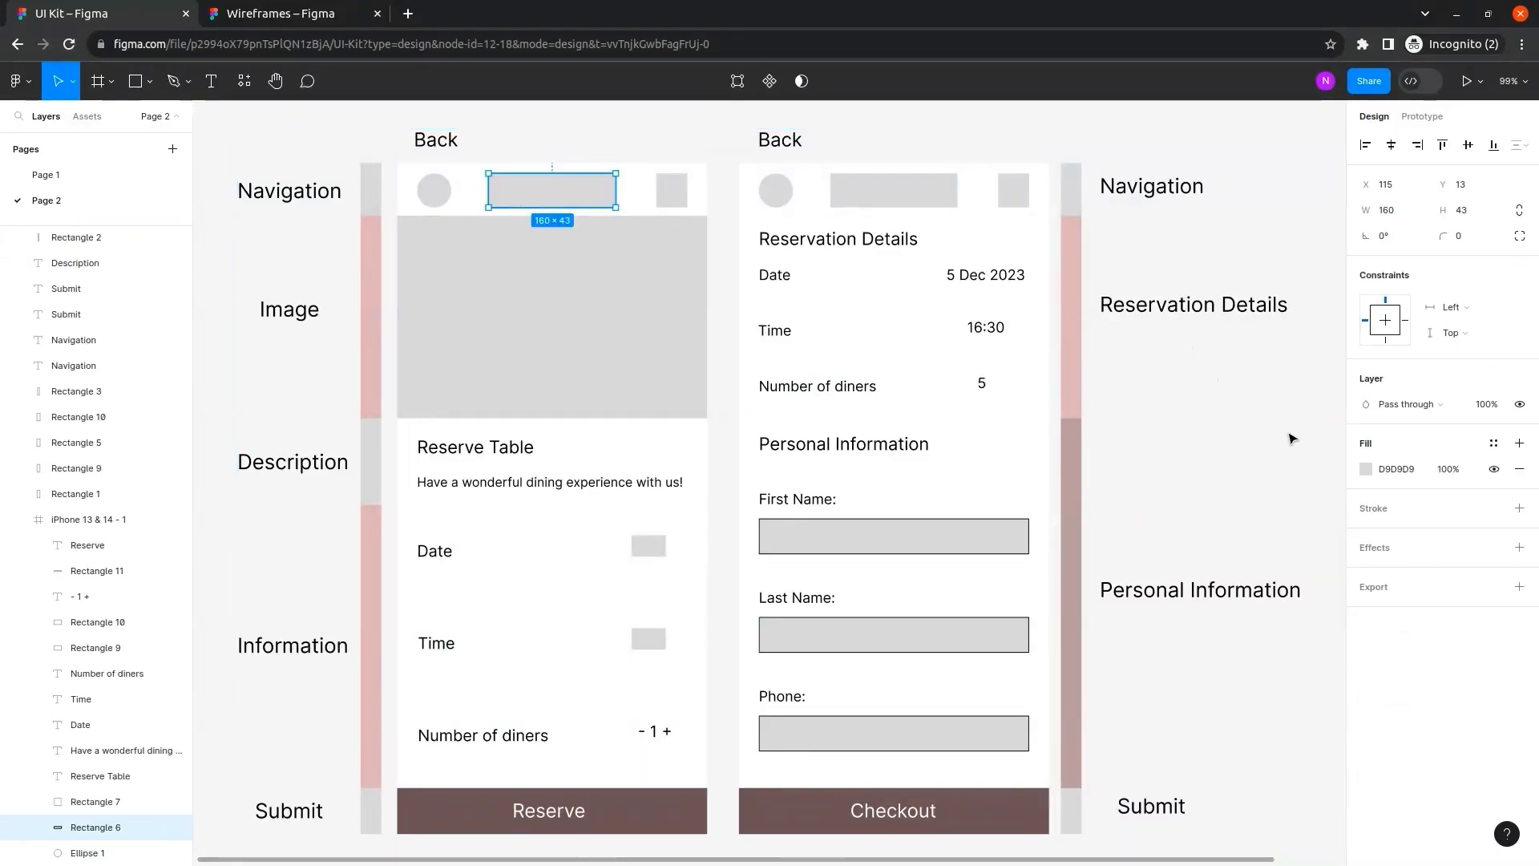
click(1366, 472)
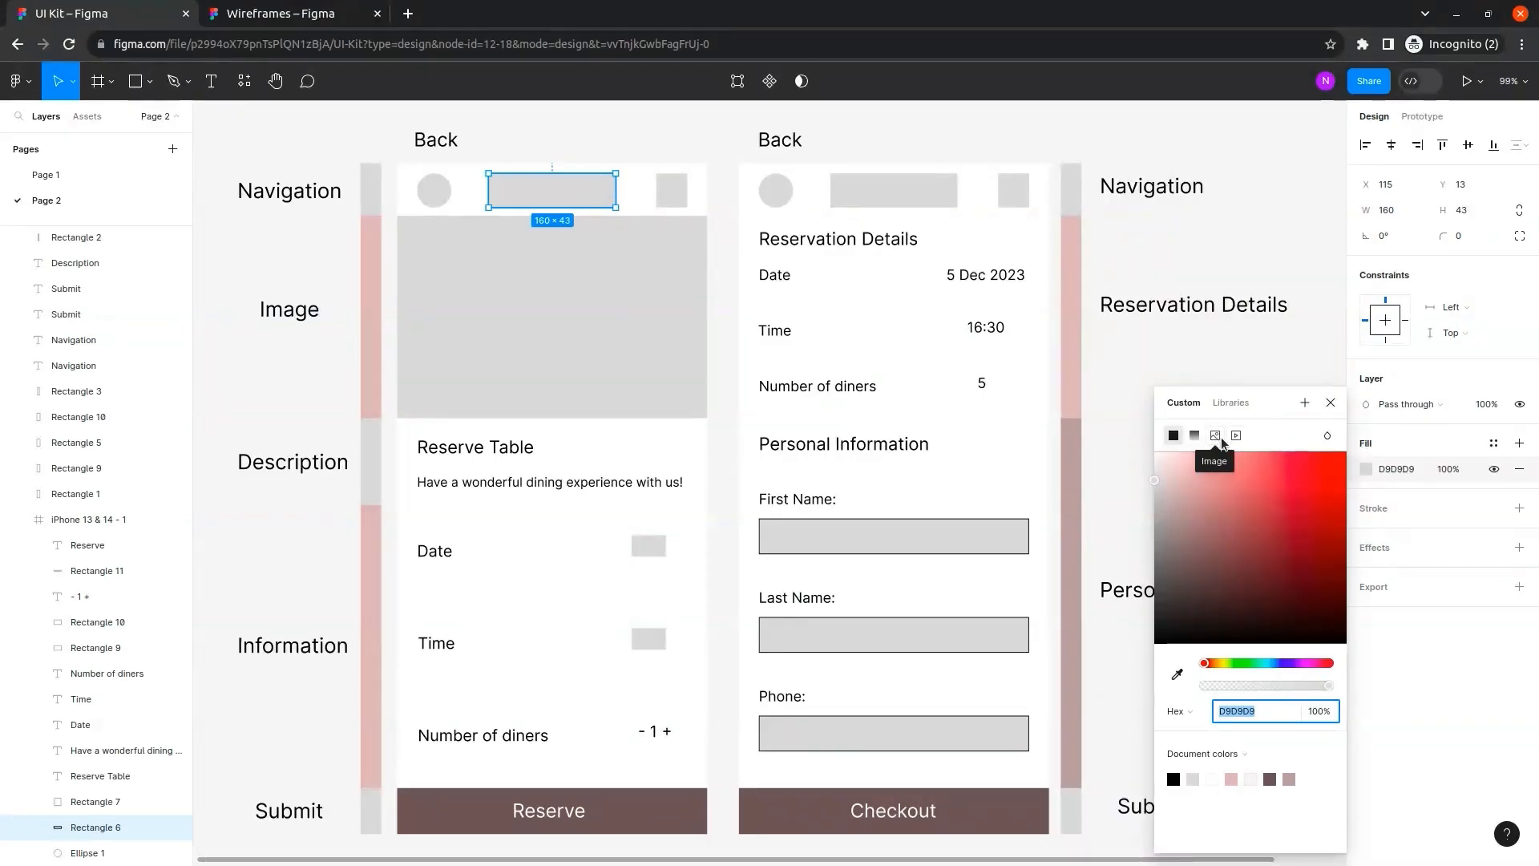
click(1330, 403)
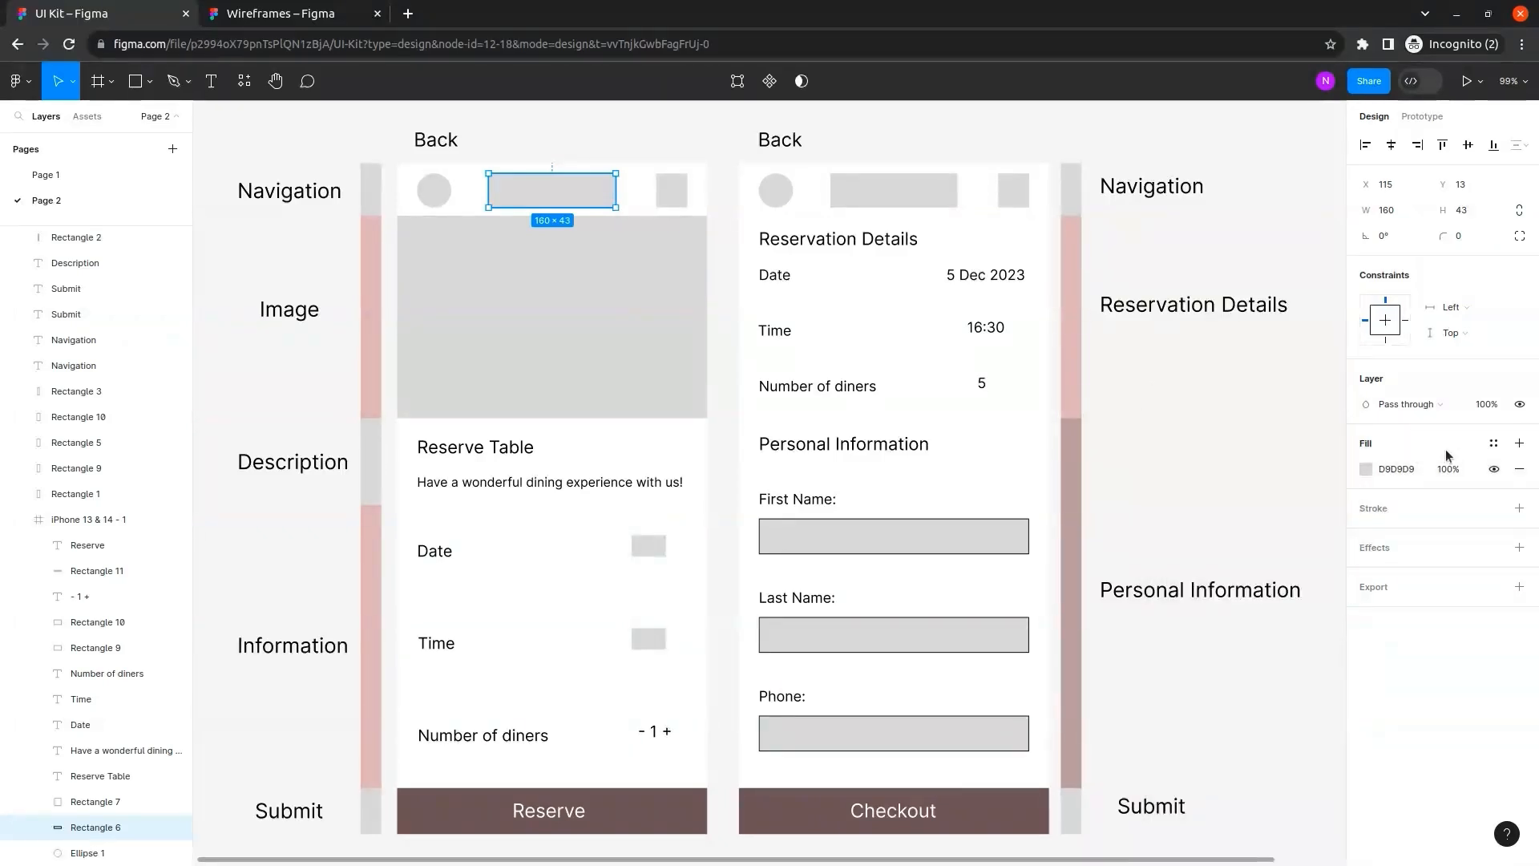
click(1492, 445)
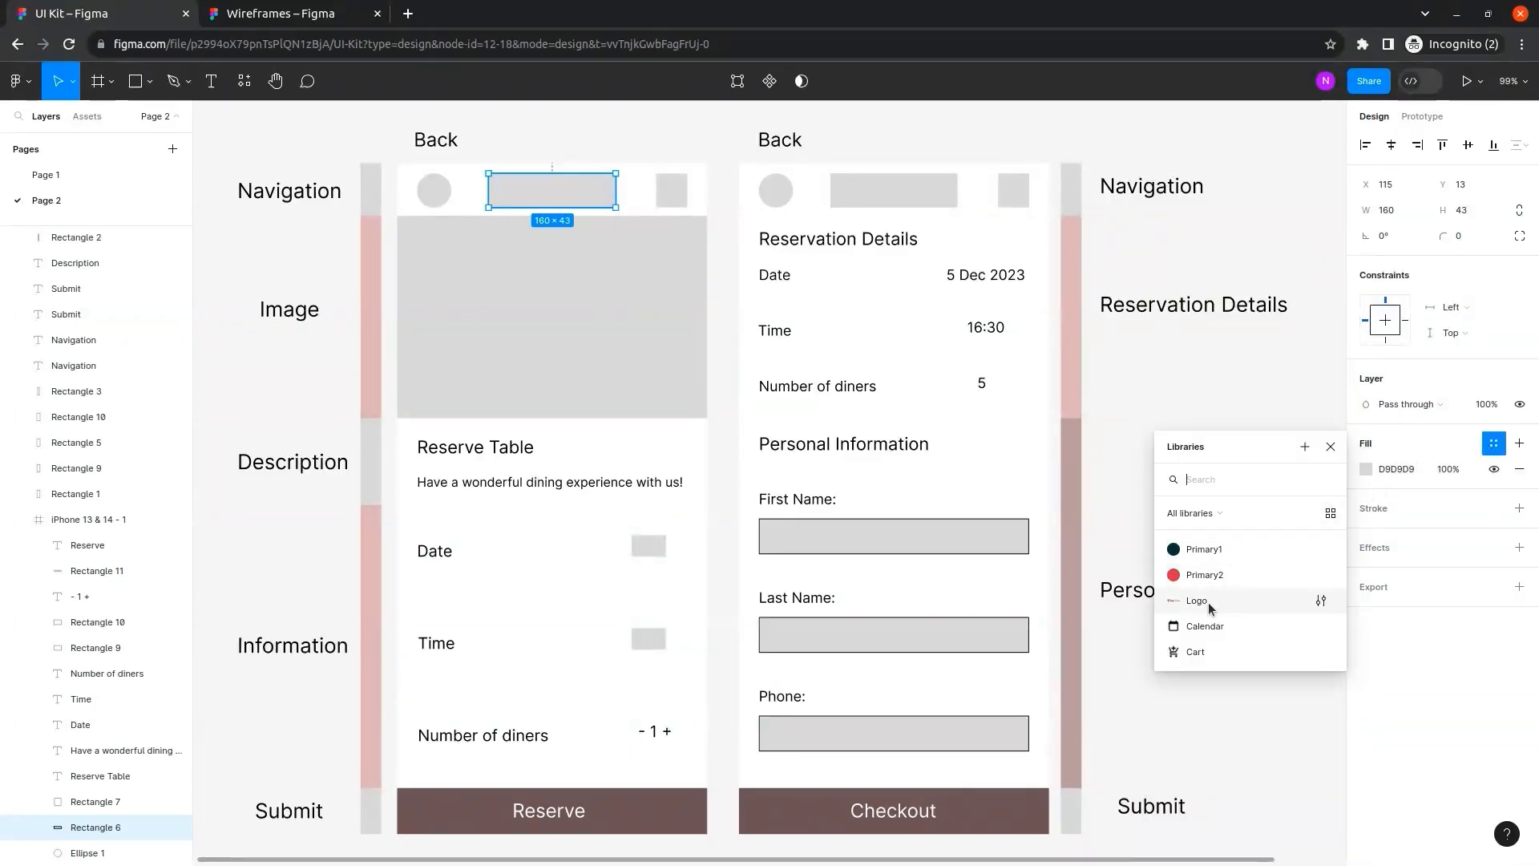
click(1255, 606)
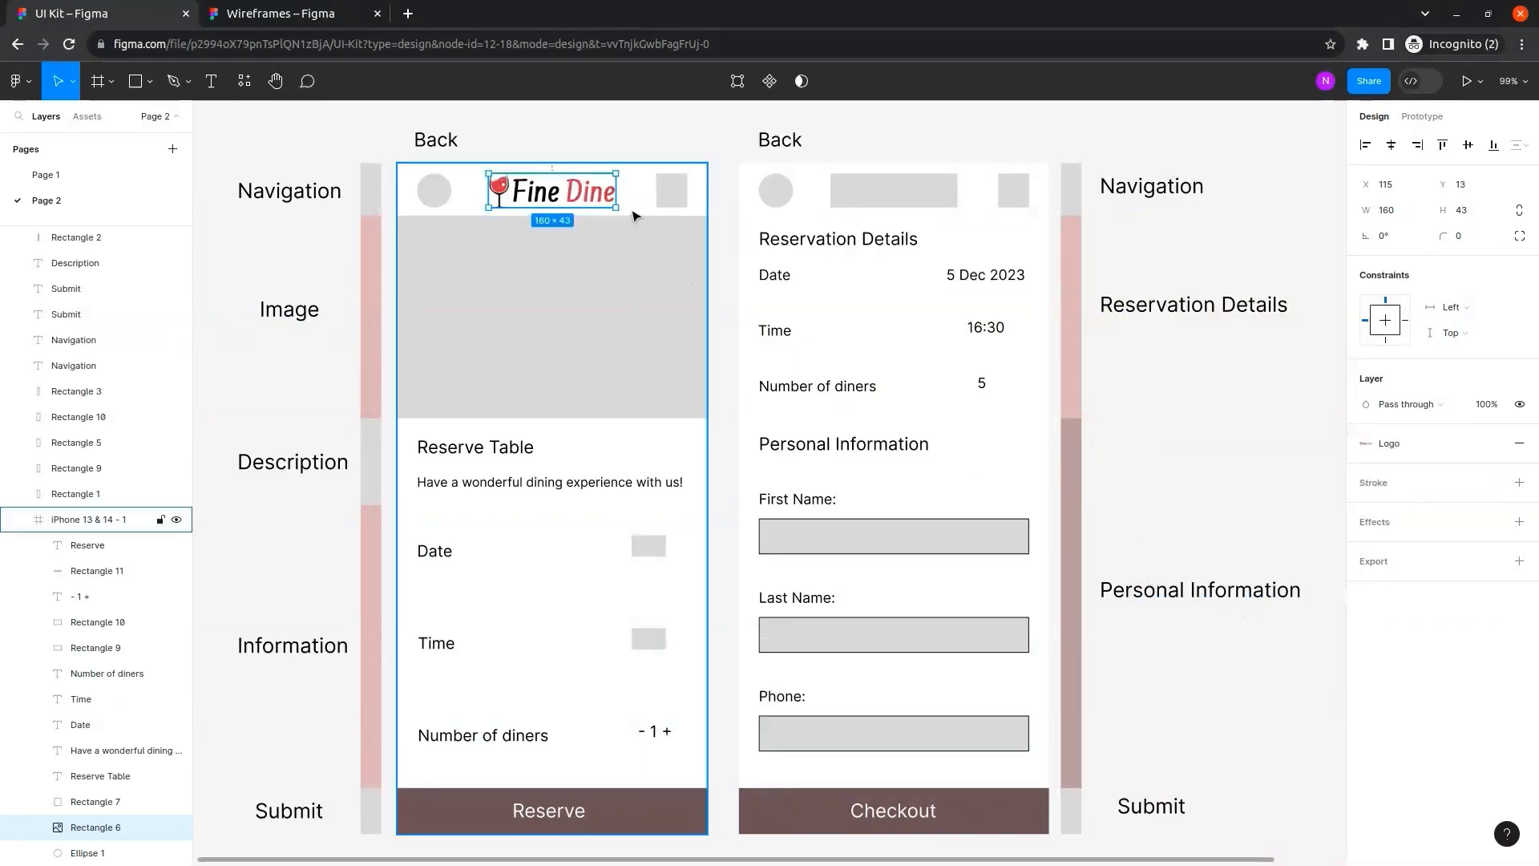
click(1169, 462)
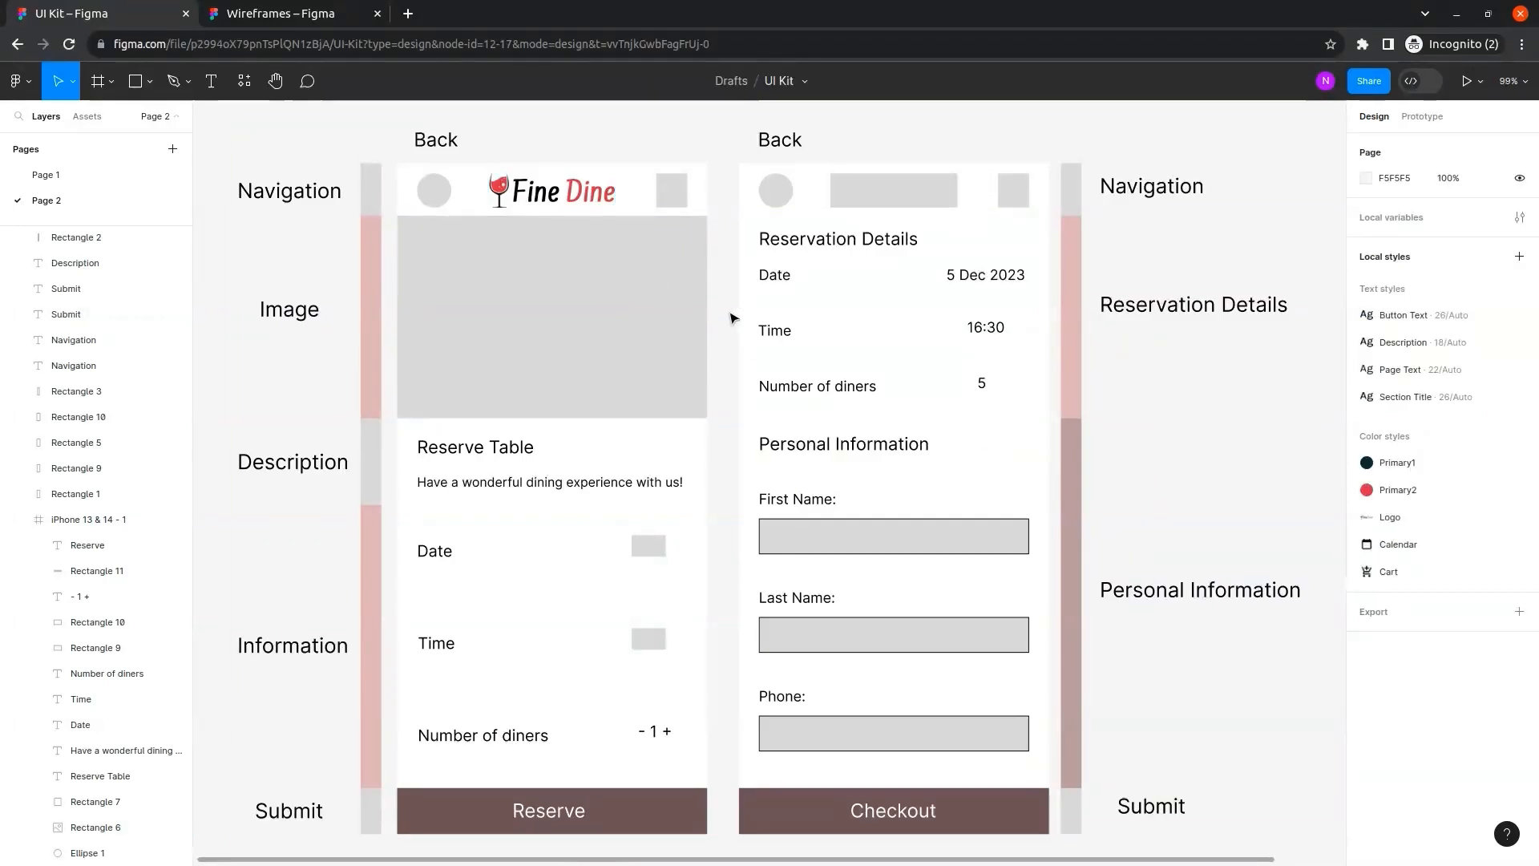
Fill the large image placeholder of the first phone frame with the picture reserve.jpeg.
click(515, 326)
double_click(505, 320)
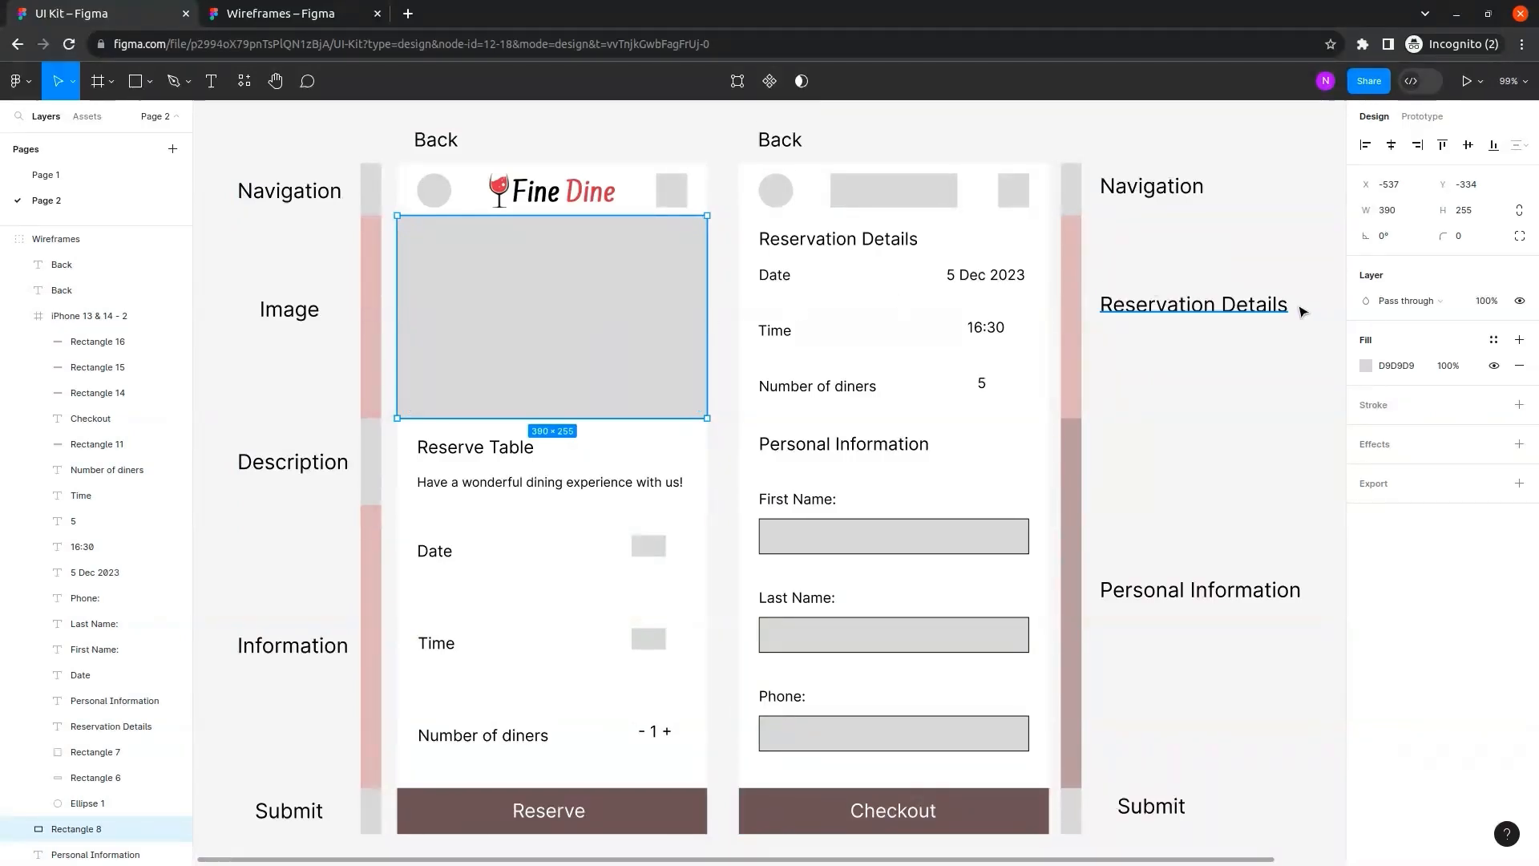
click(1366, 366)
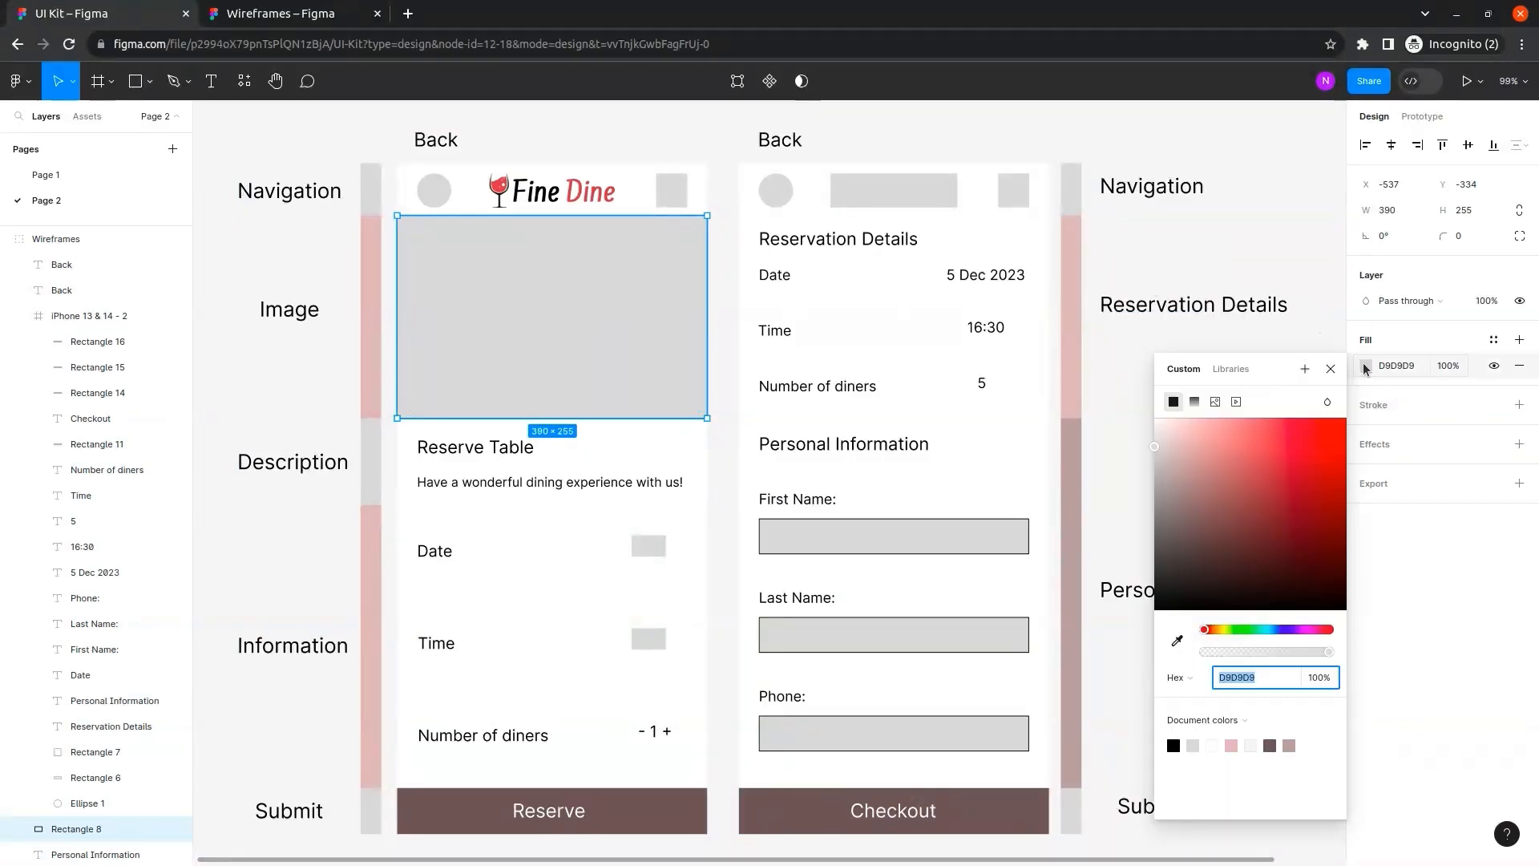
click(1216, 409)
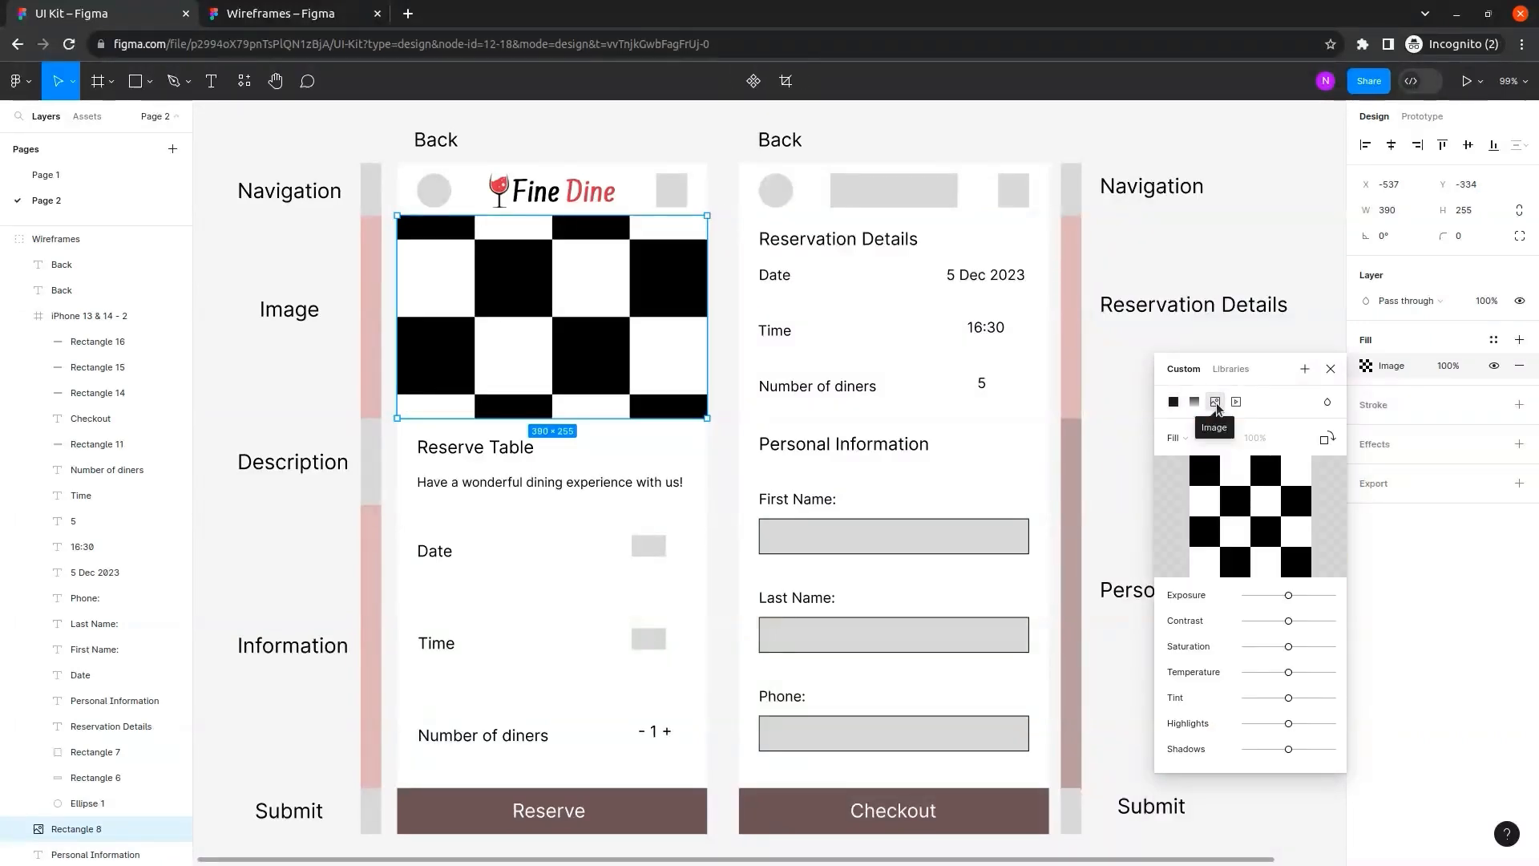
click(1250, 516)
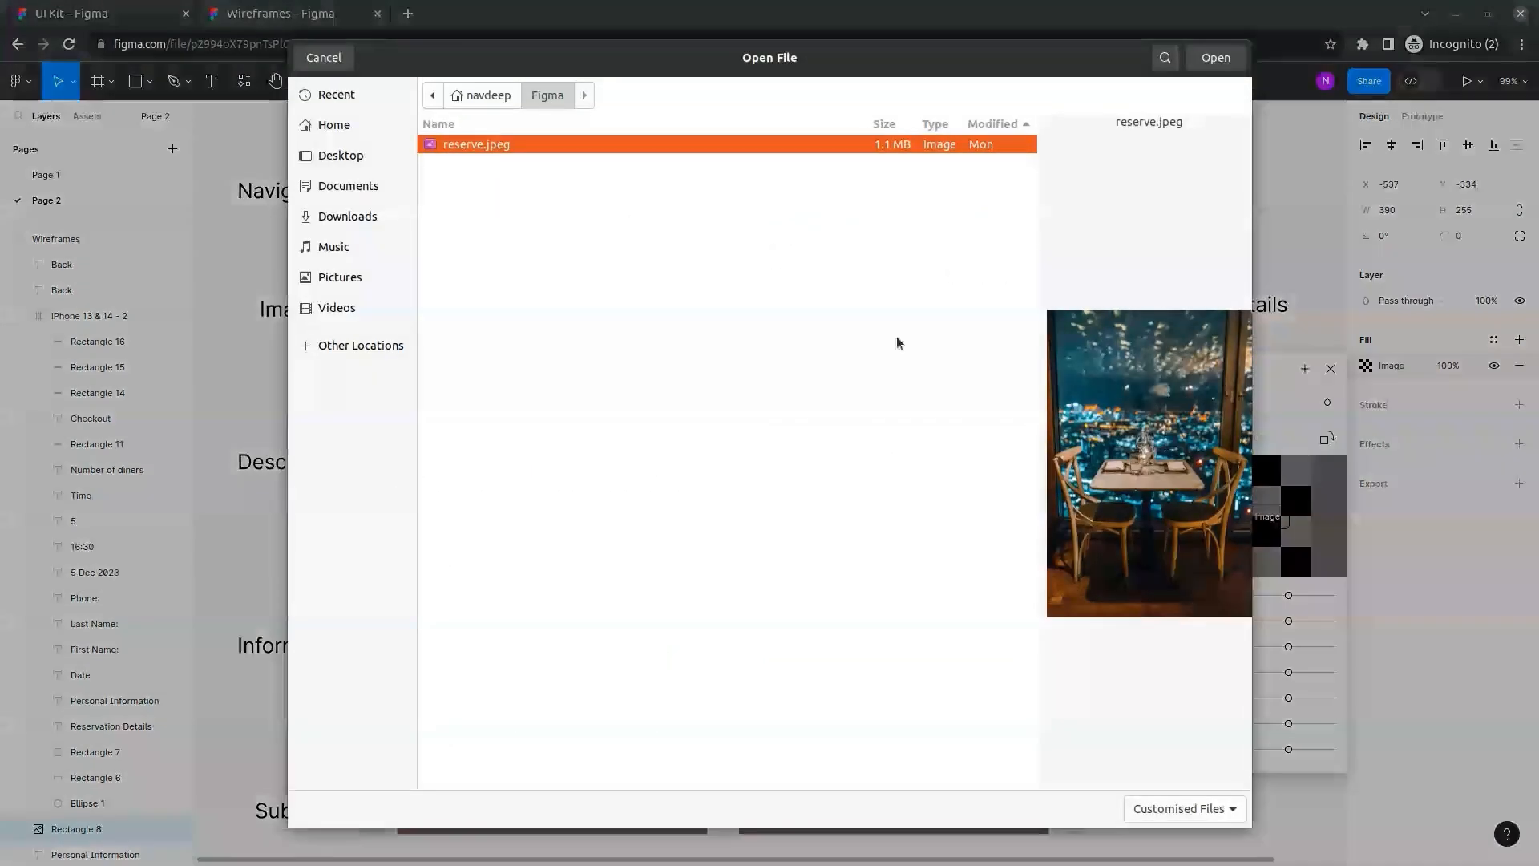
double_click(508, 153)
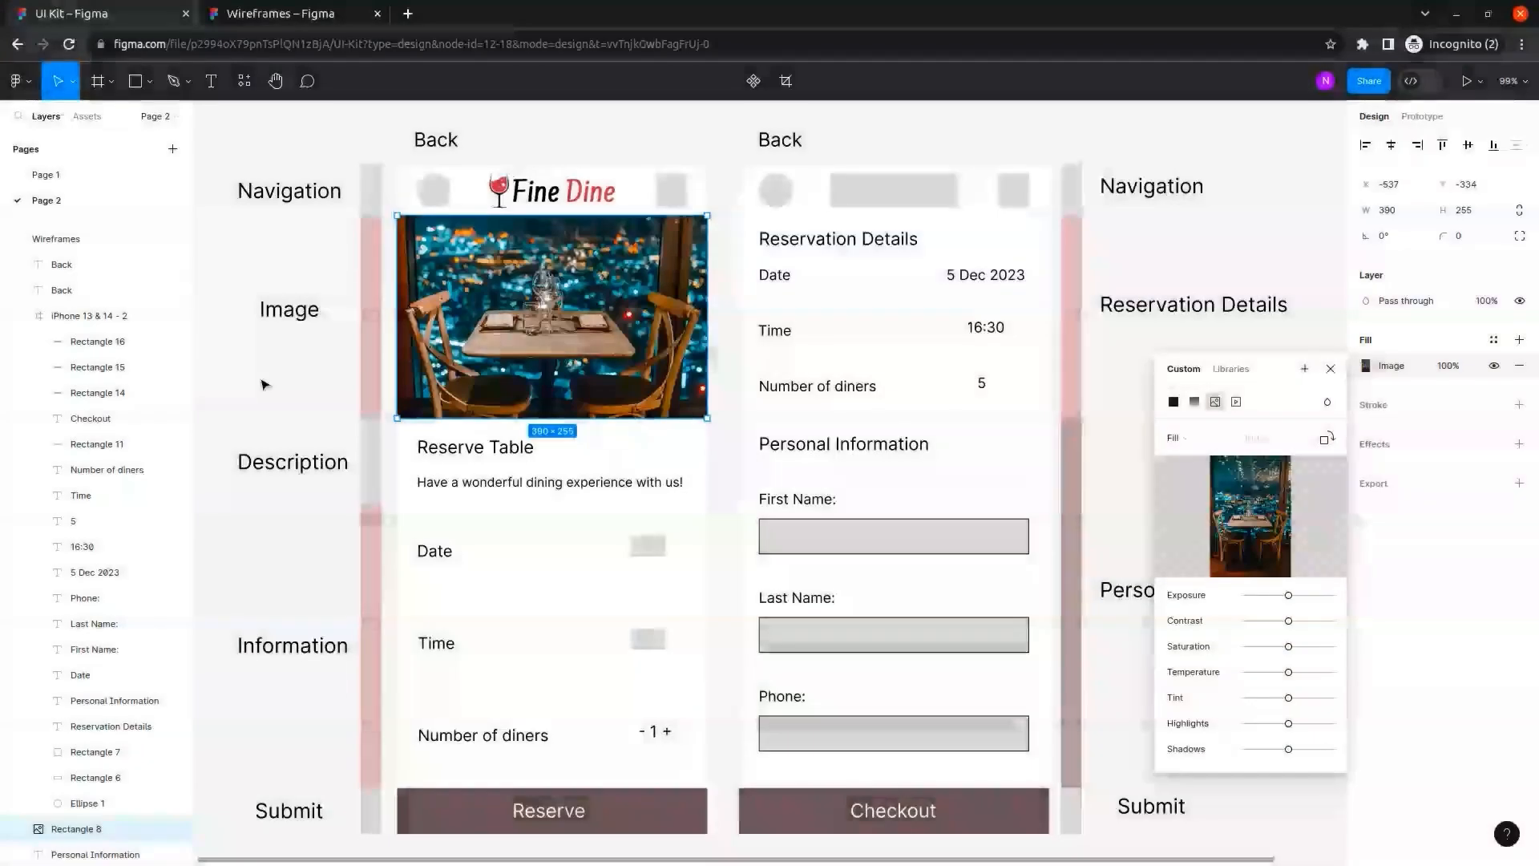
click(315, 388)
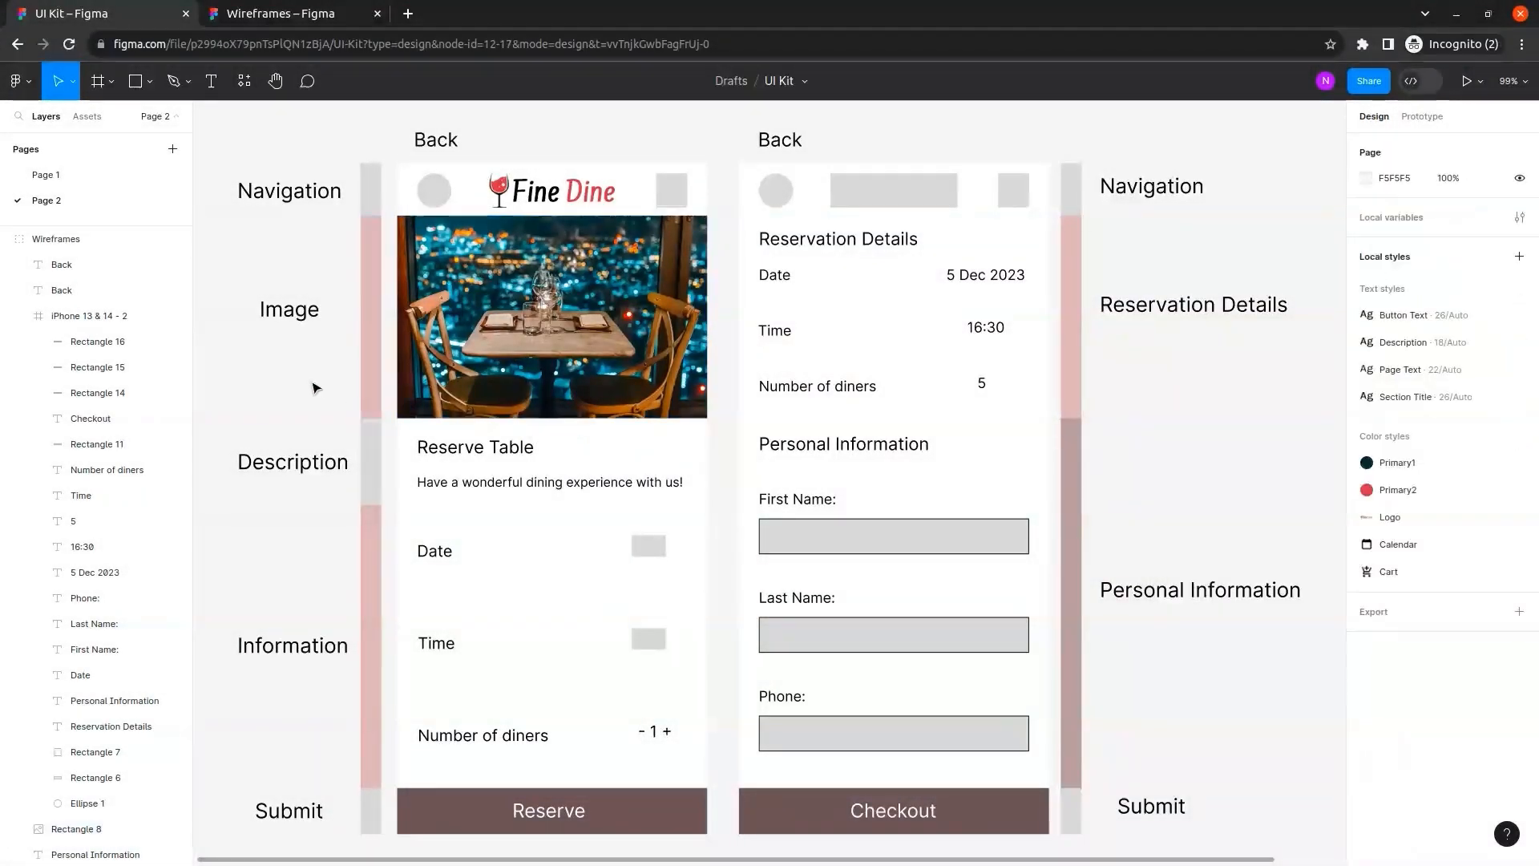
Apply the Section Title text style to the "Reserve Table" heading.
click(463, 453)
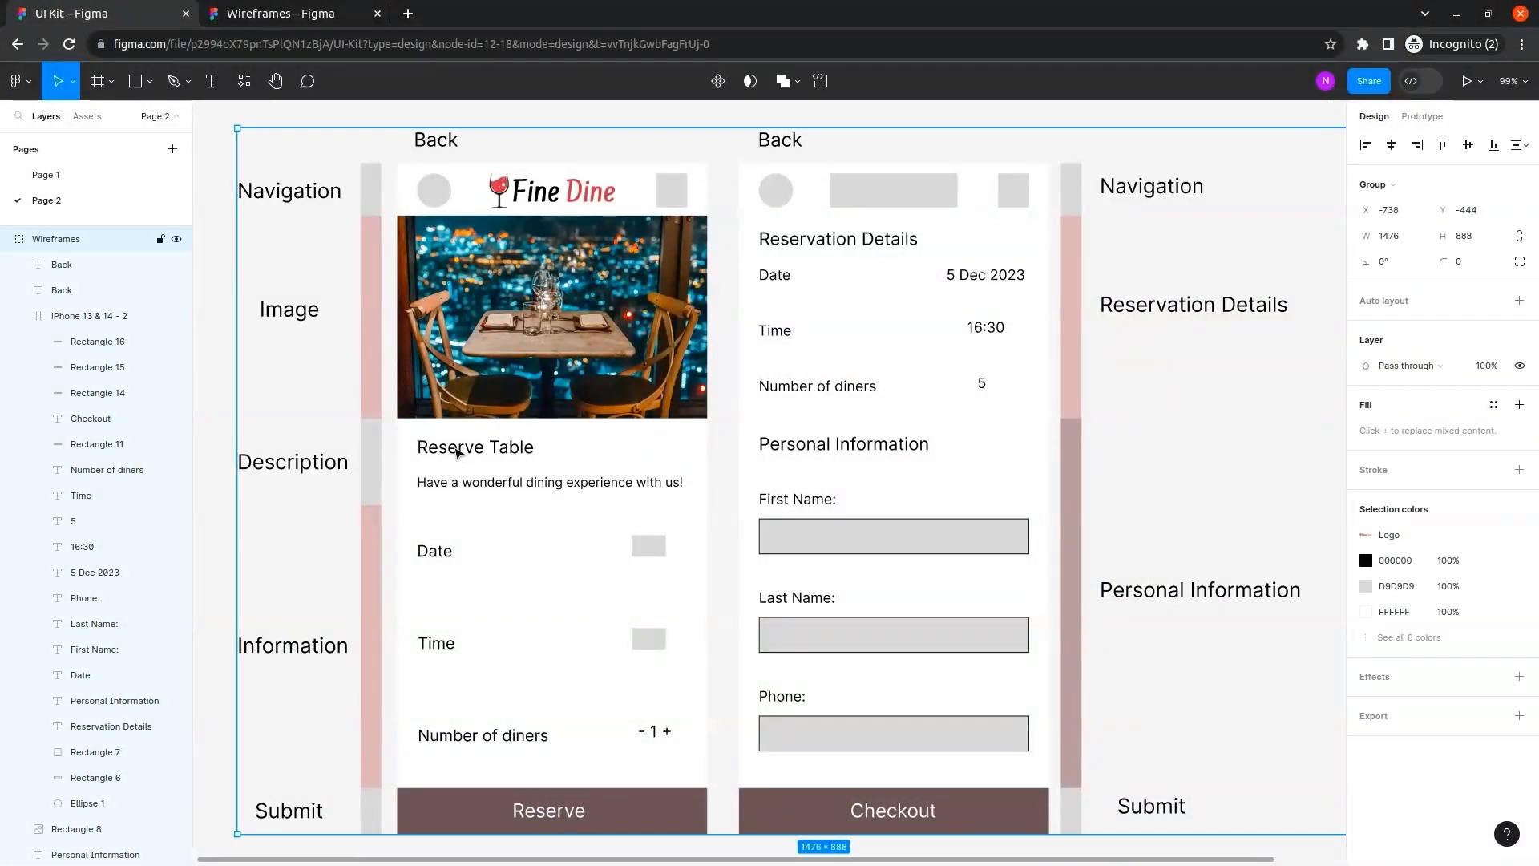
click(463, 453)
click(464, 453)
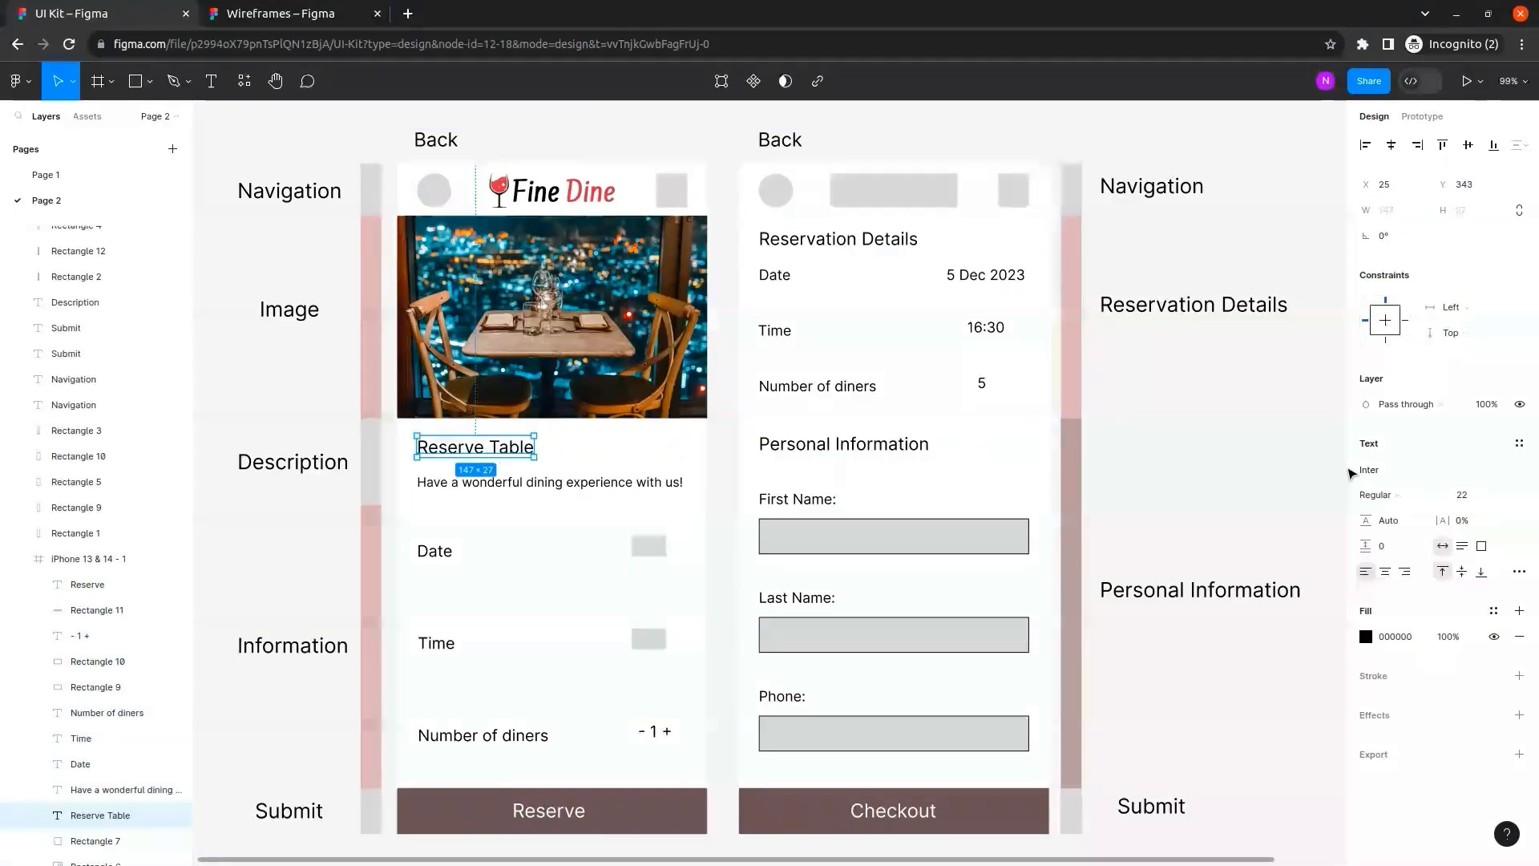
click(1519, 444)
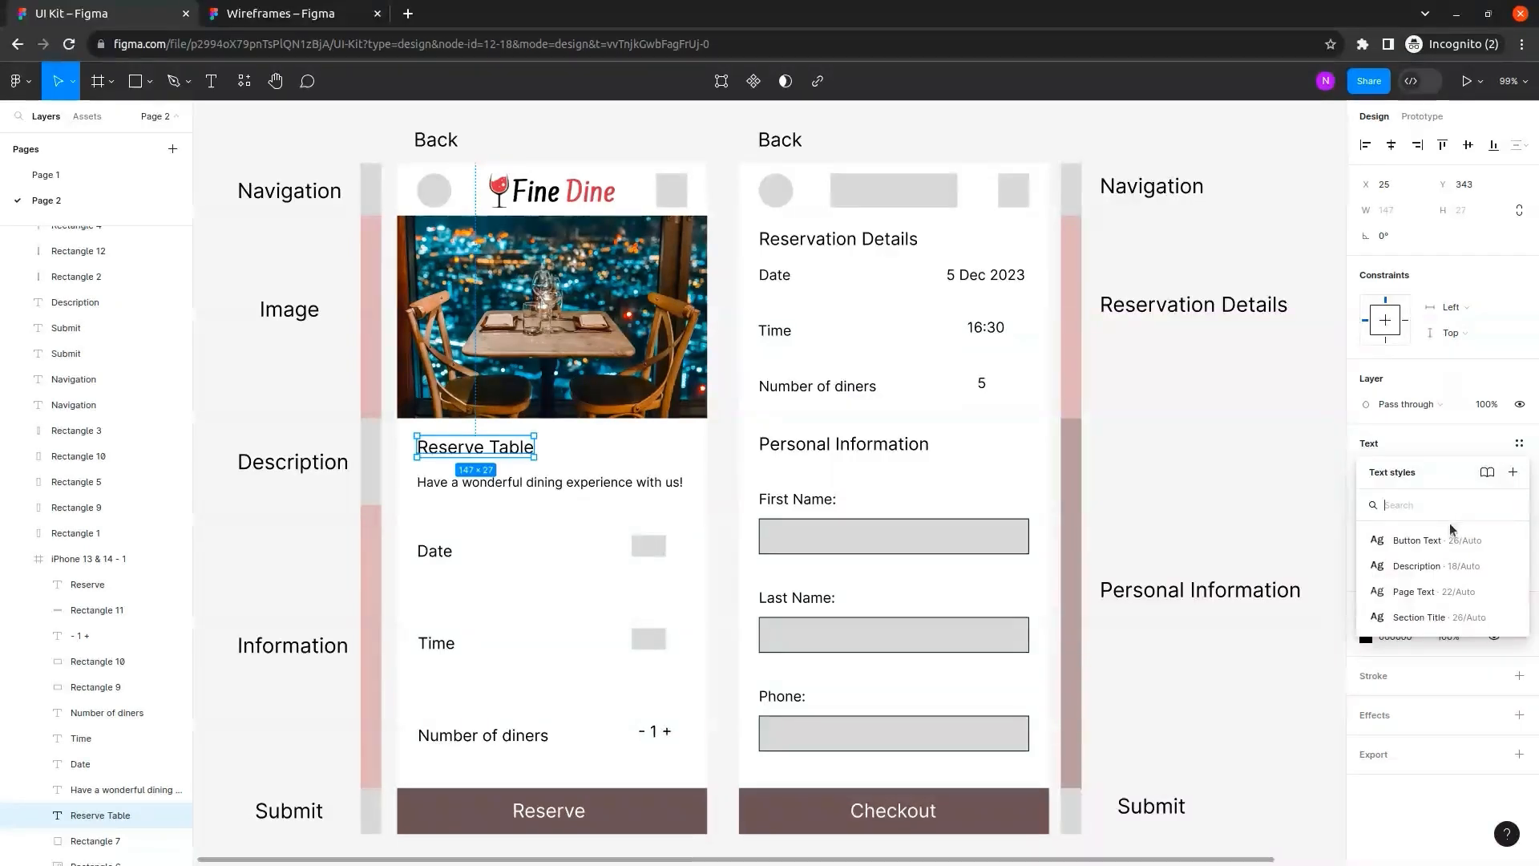
click(1419, 617)
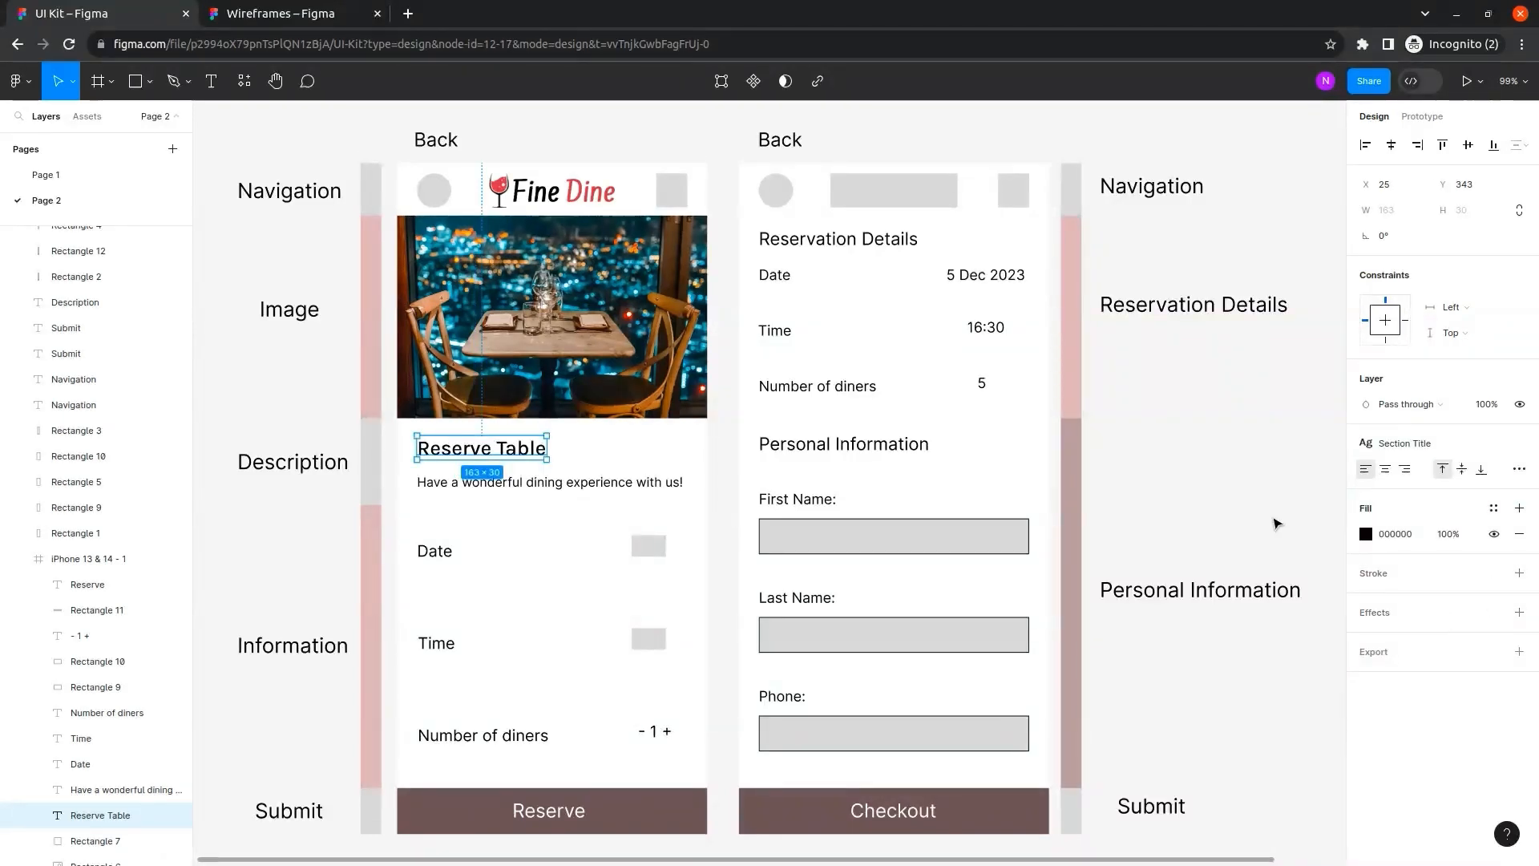
click(1275, 525)
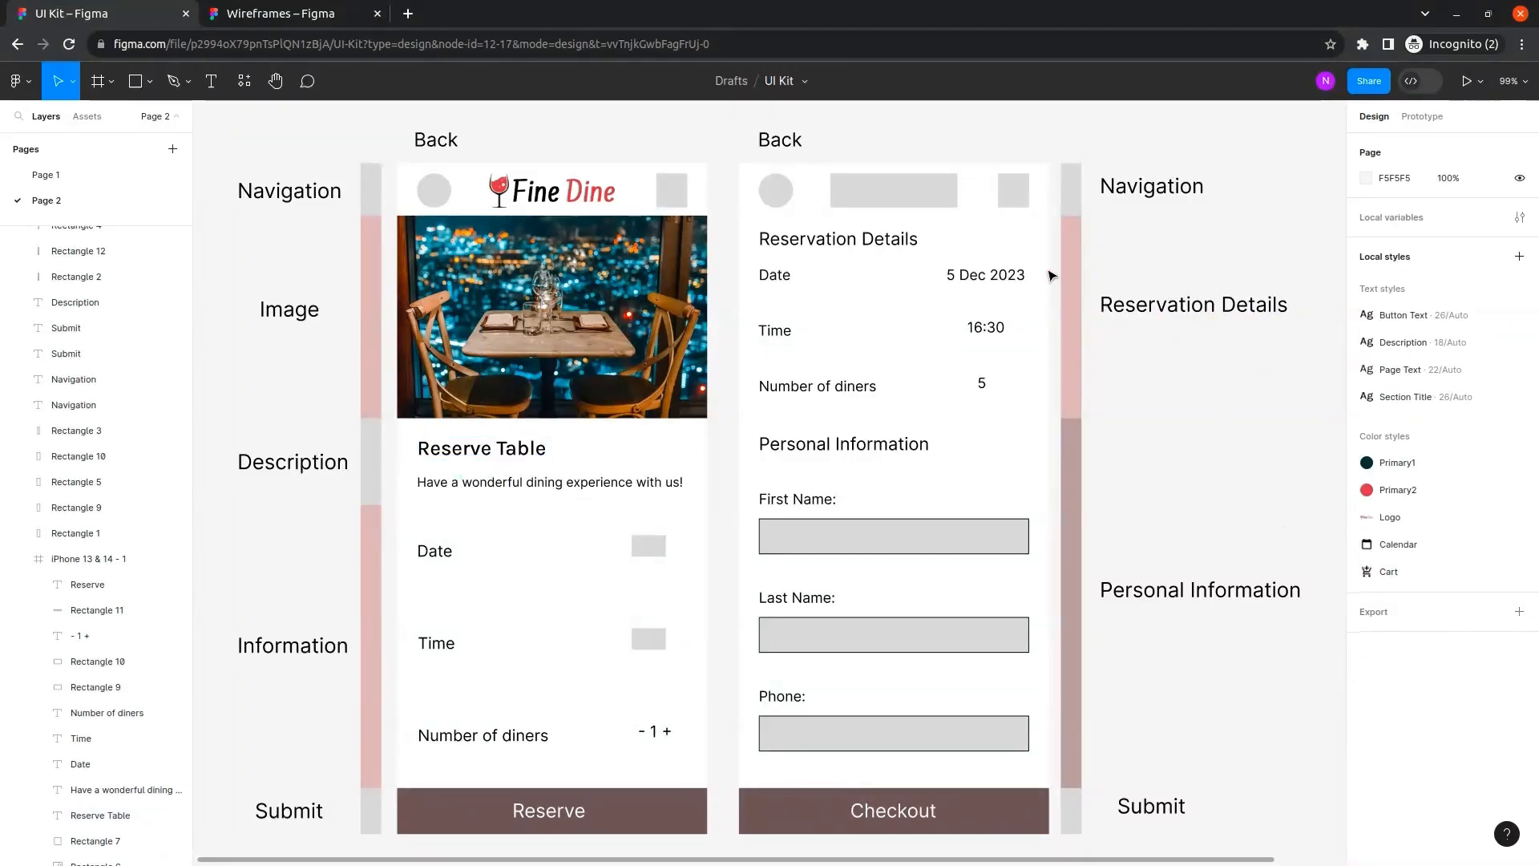
Apply the Description text style to the line "Have a wonderful dining experience with us!".
click(513, 486)
double_click(505, 484)
double_click(505, 484)
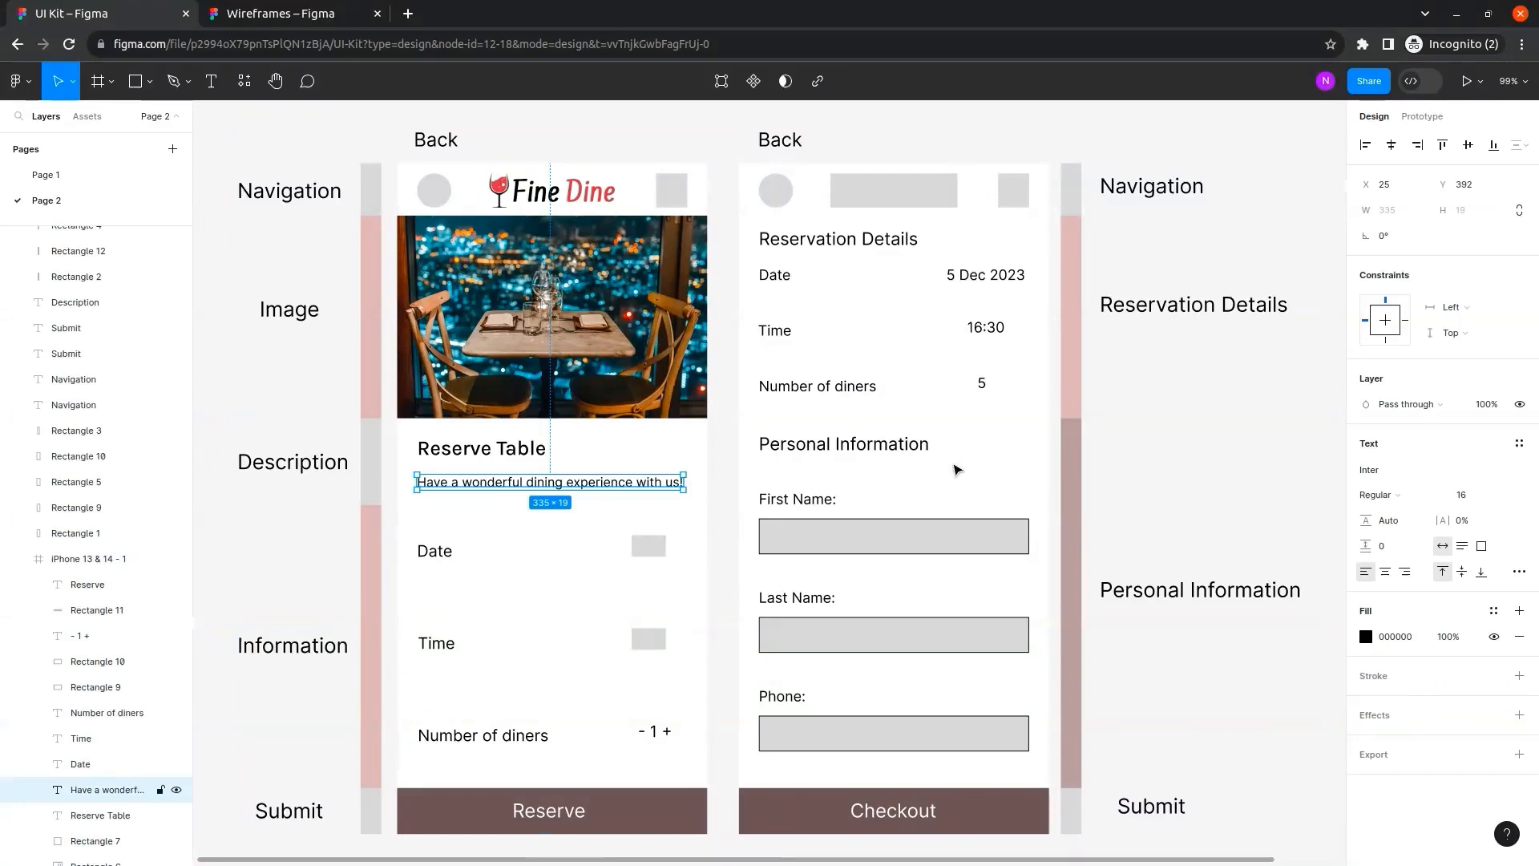
click(1518, 443)
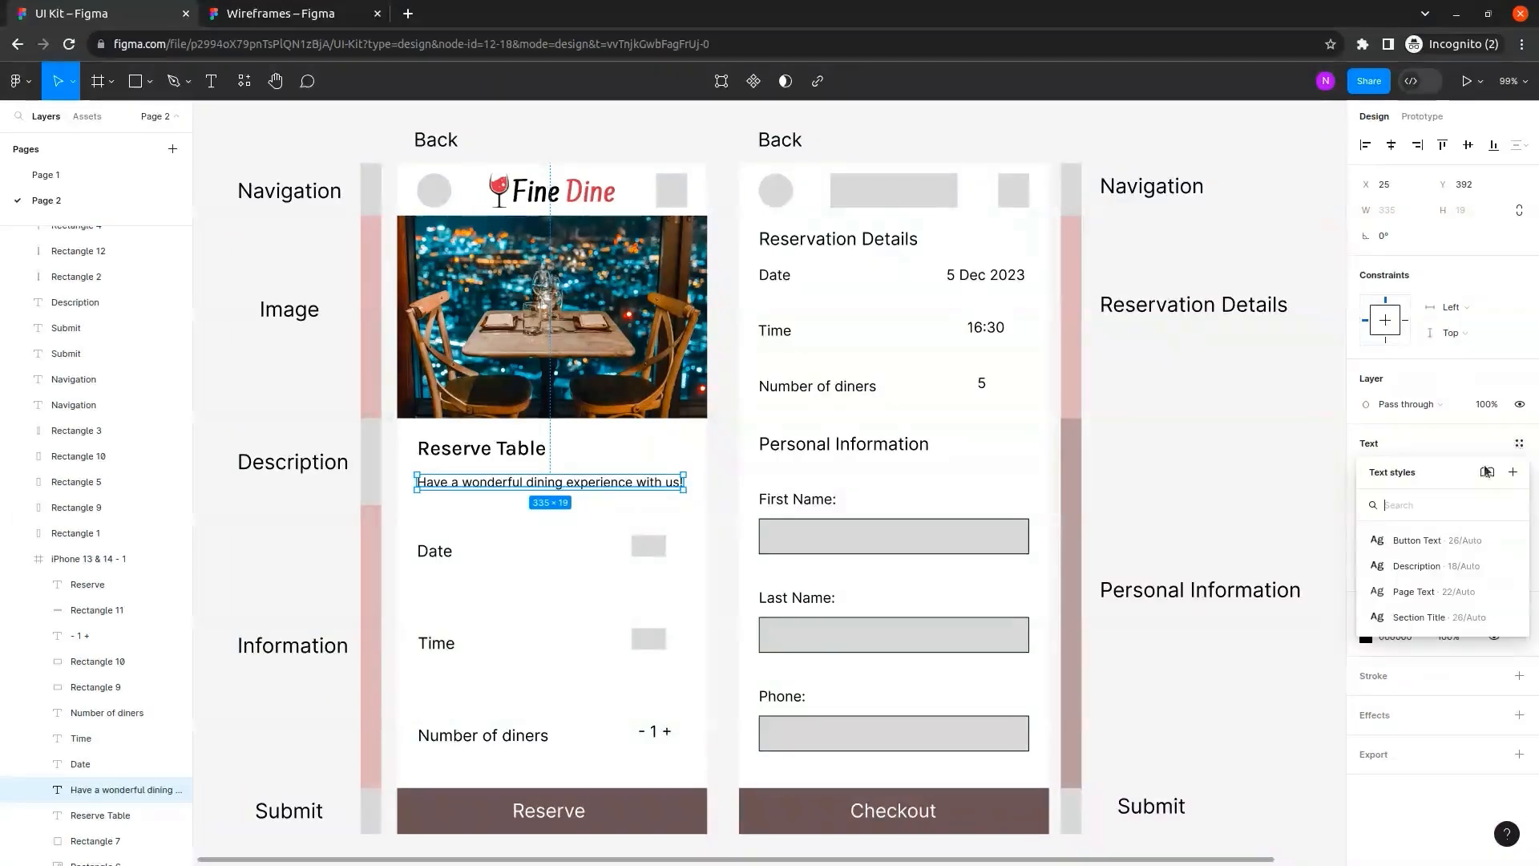
click(1416, 566)
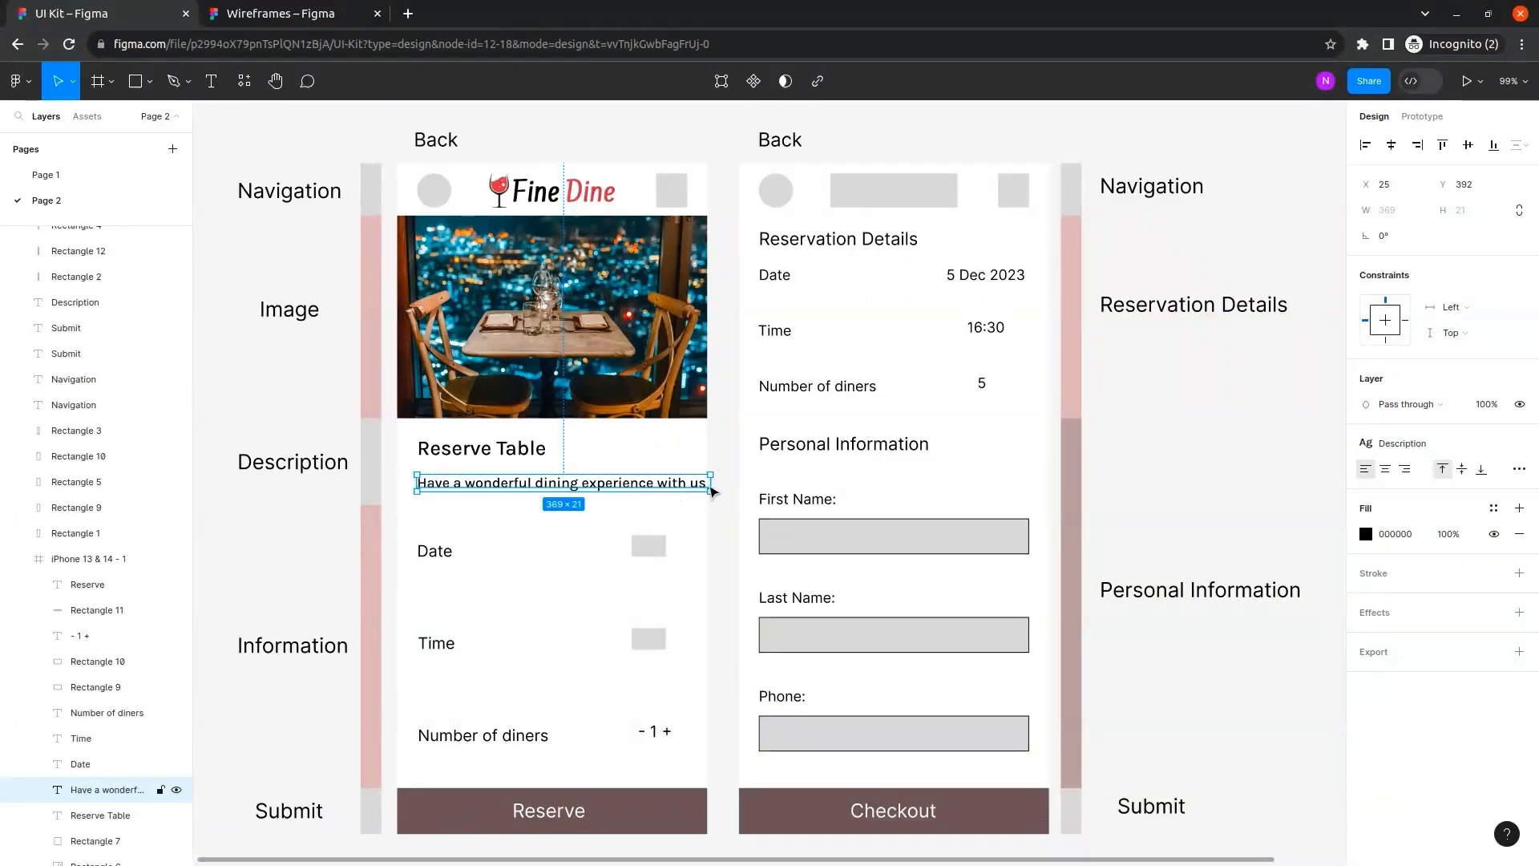
Narrow the "Have a wonderful dining experience with us!" text box so the line wraps inside the first phone frame.
drag(710, 482, 678, 481)
click(719, 485)
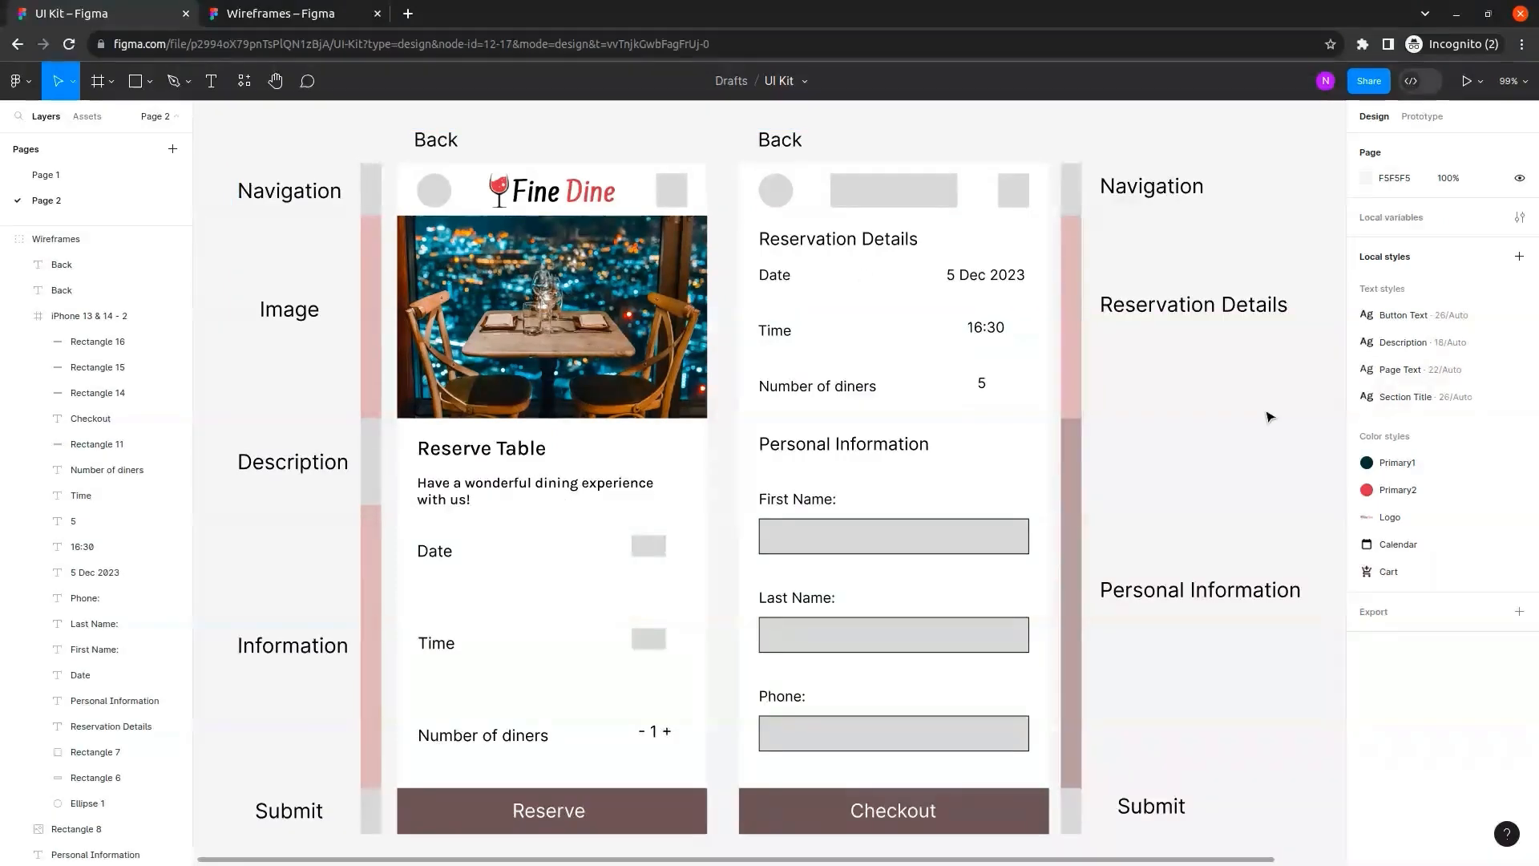
Apply the Page Text style to "Date", "Time", "Number of diners" and "- 1 +" in the first phone frame.
click(438, 557)
click(438, 557)
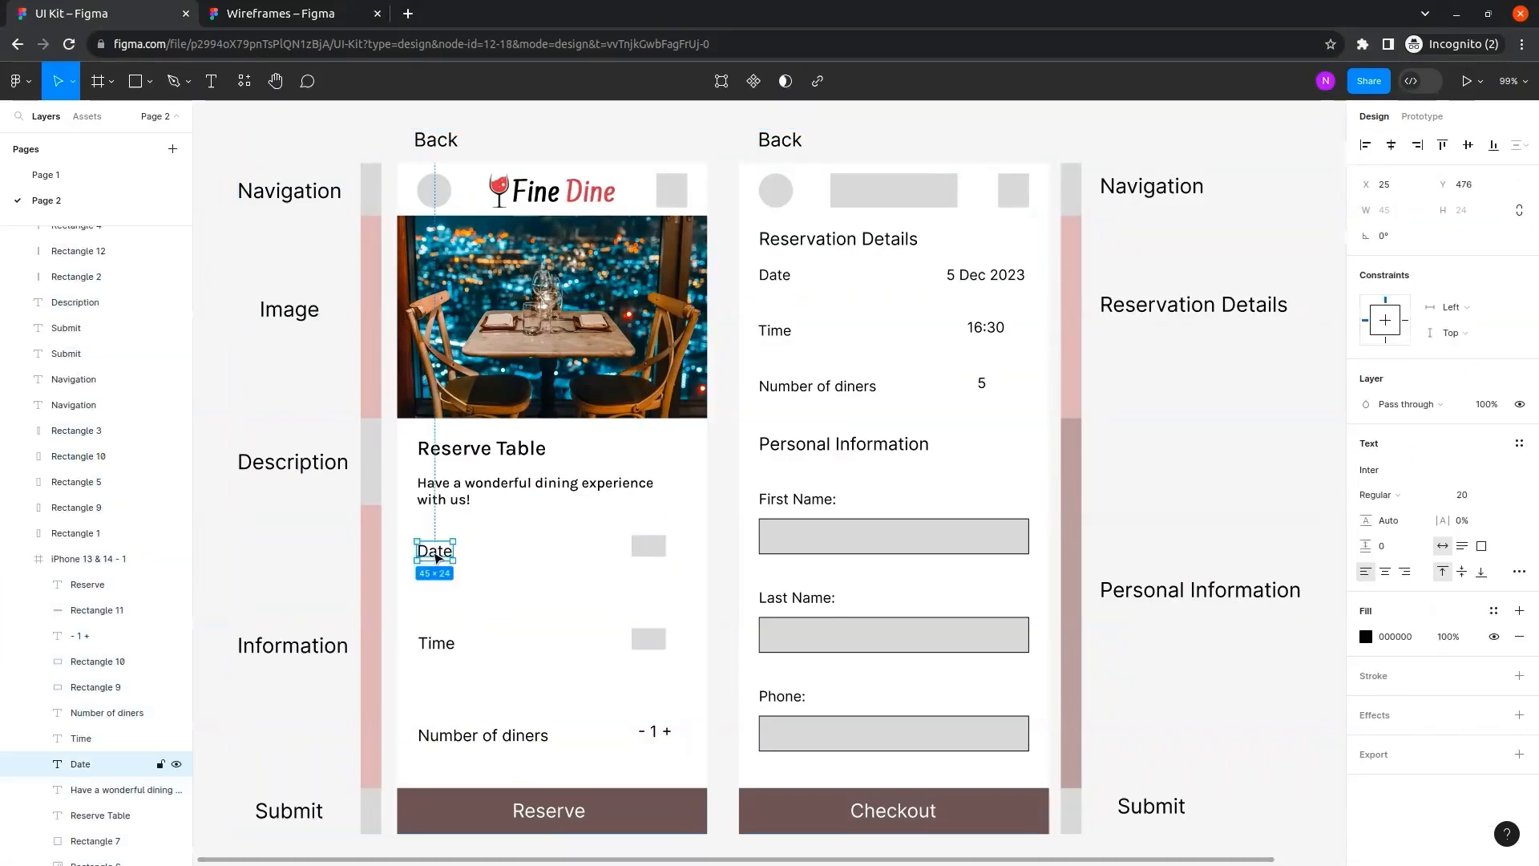
shift+click(444, 642)
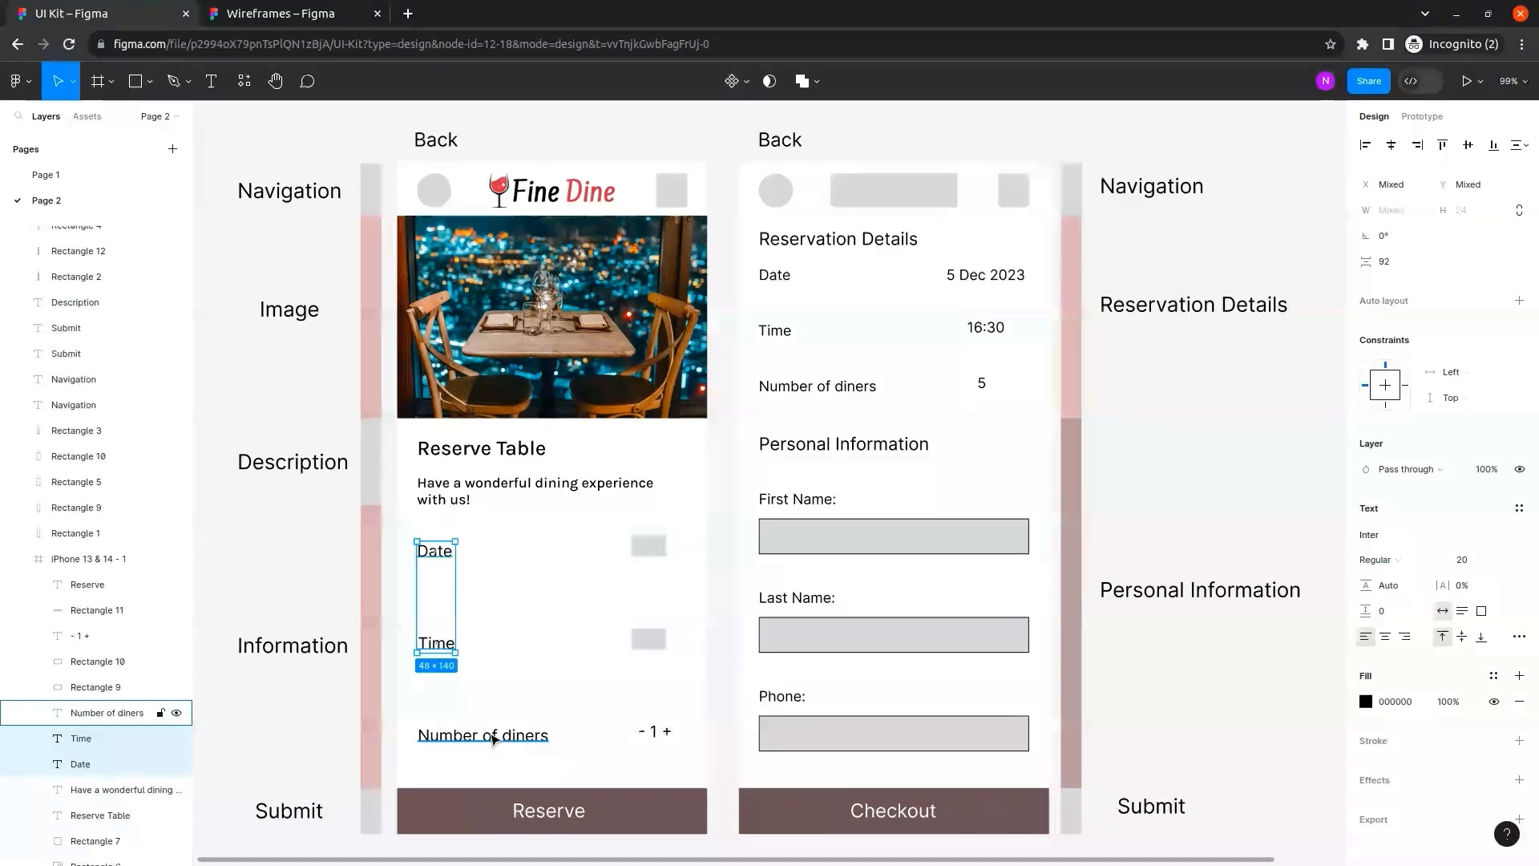
shift+click(495, 736)
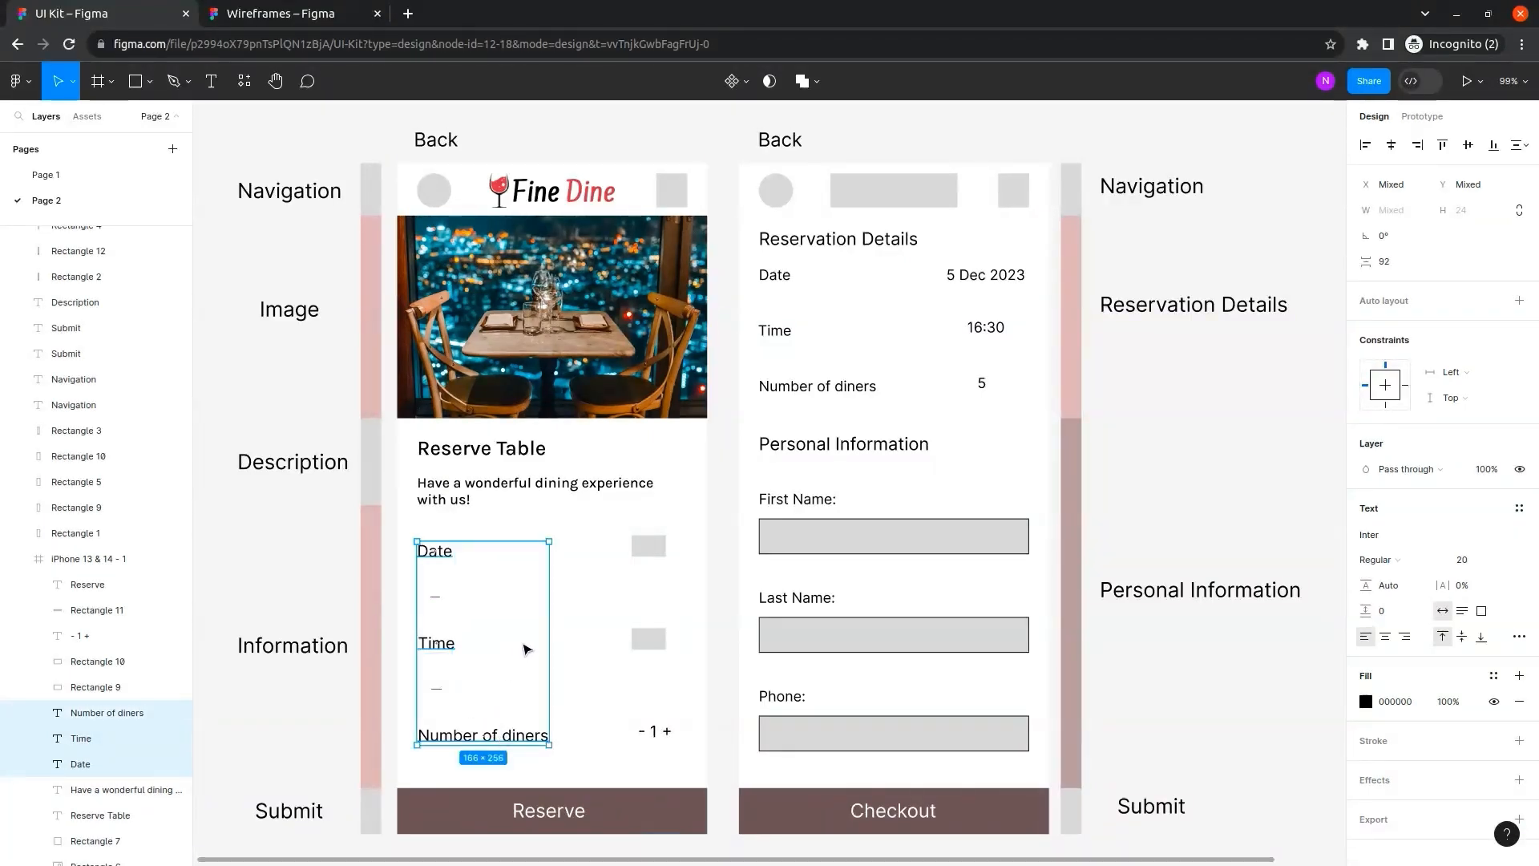
shift+click(651, 732)
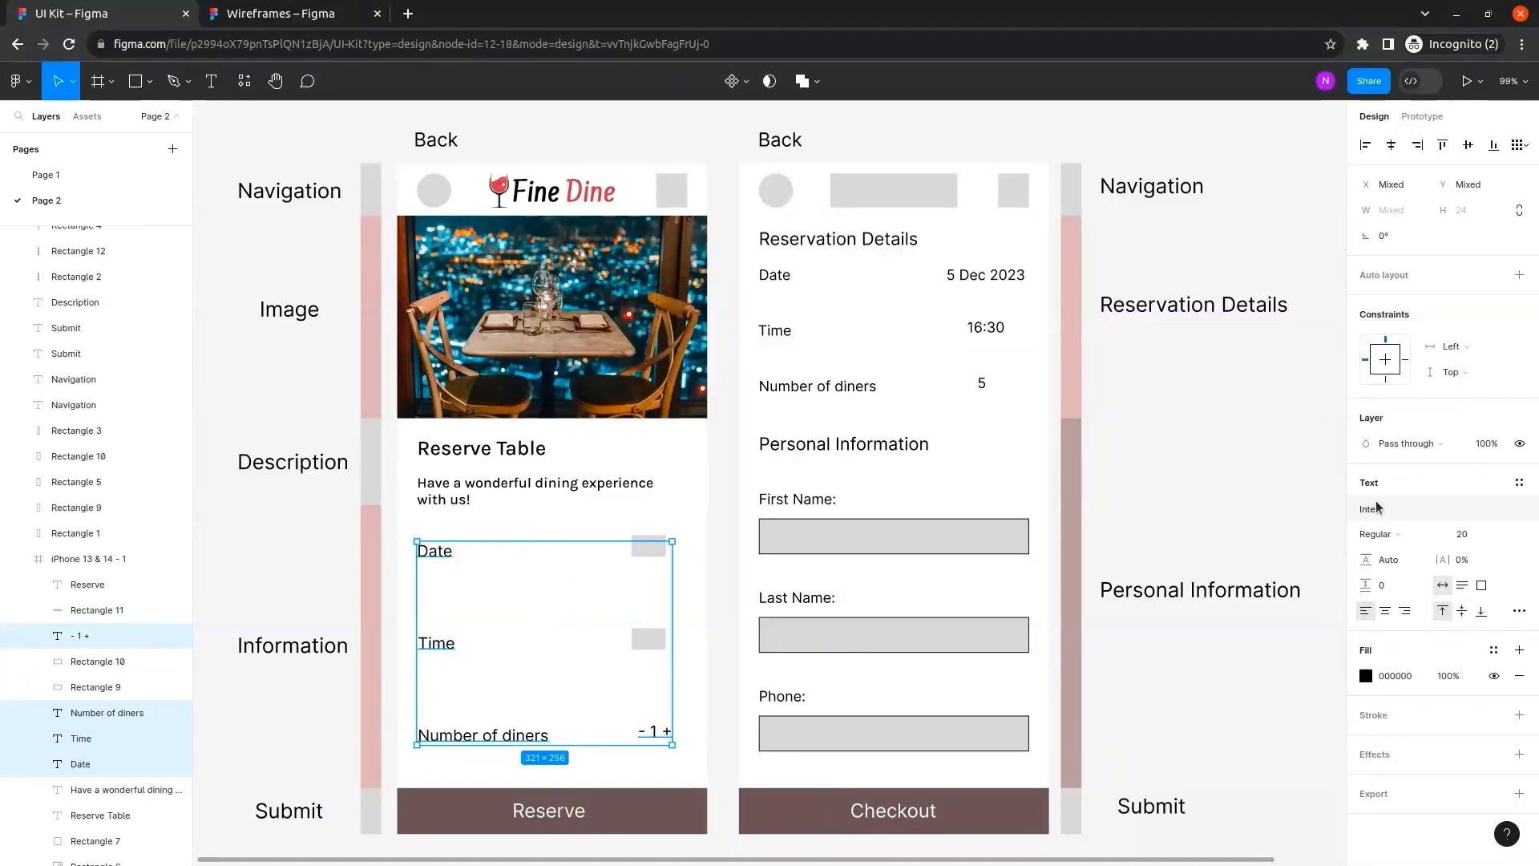
click(1518, 482)
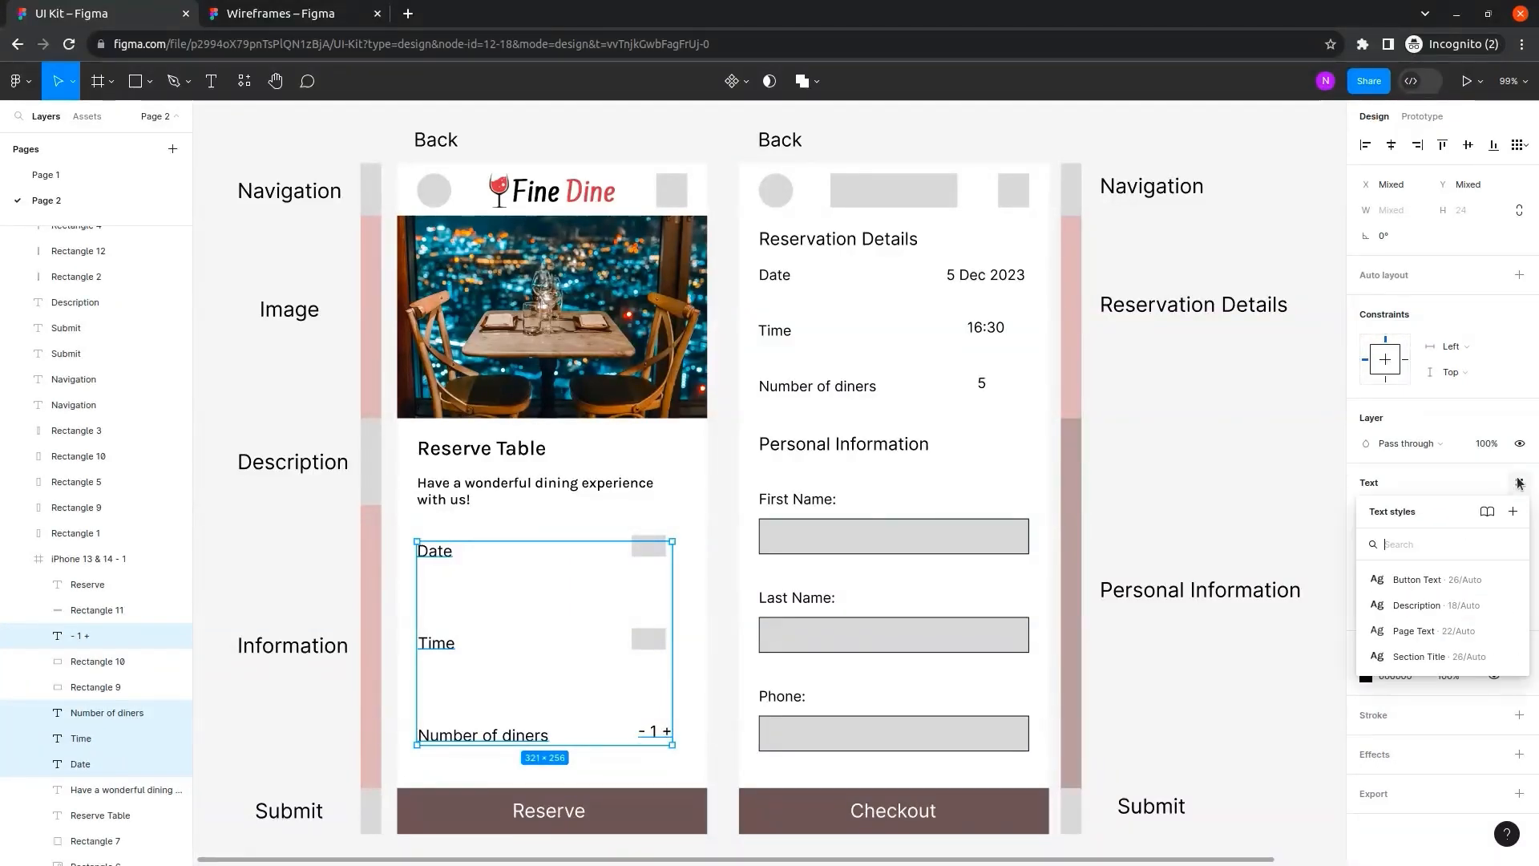
click(1435, 631)
click(1230, 473)
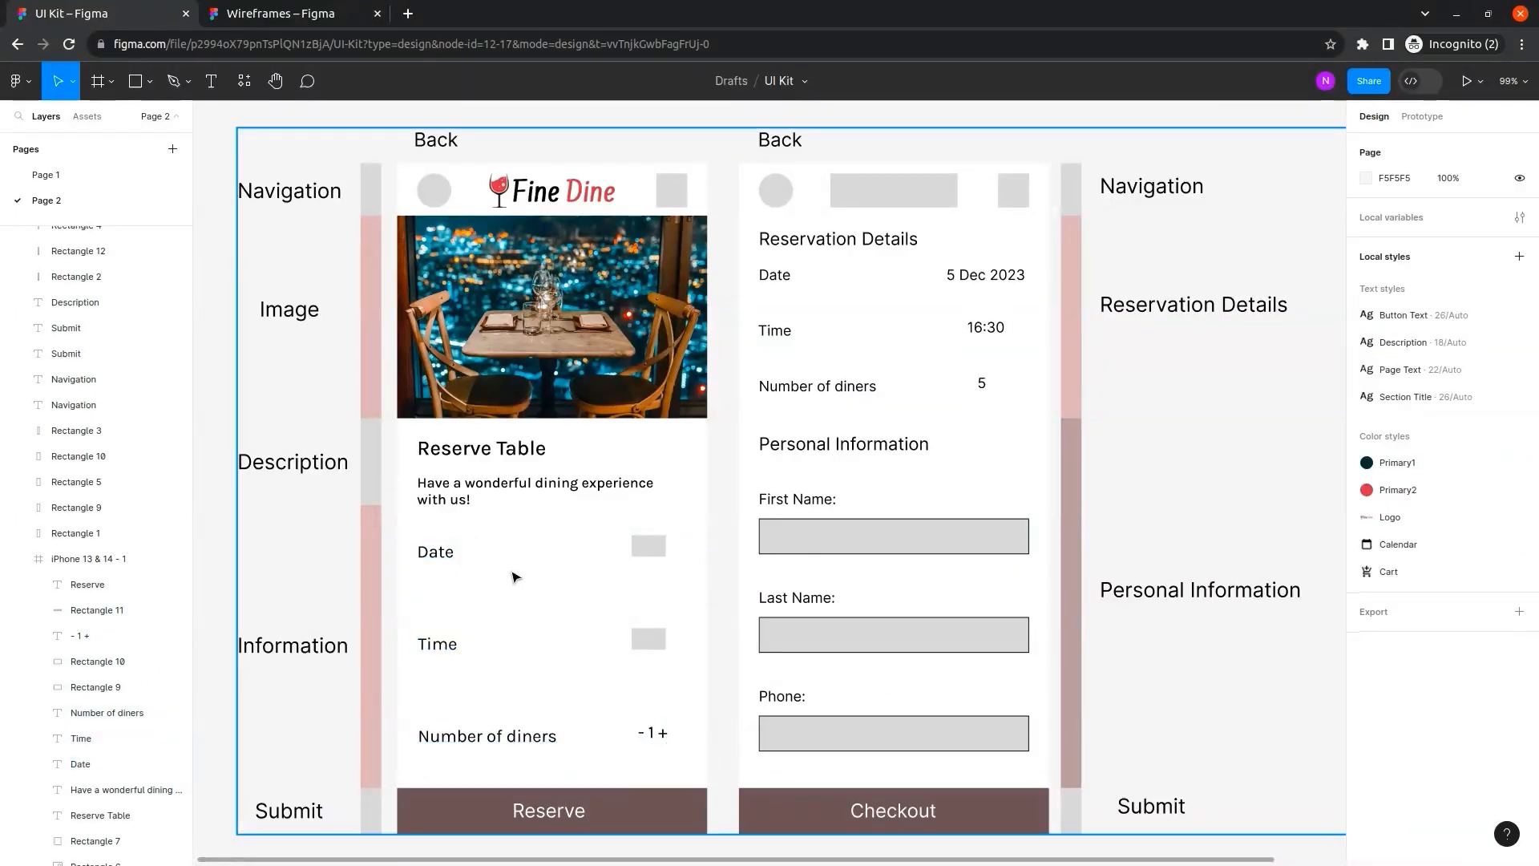
Apply the Cart style to the square placeholder in the first phone frame's navigation bar.
click(437, 204)
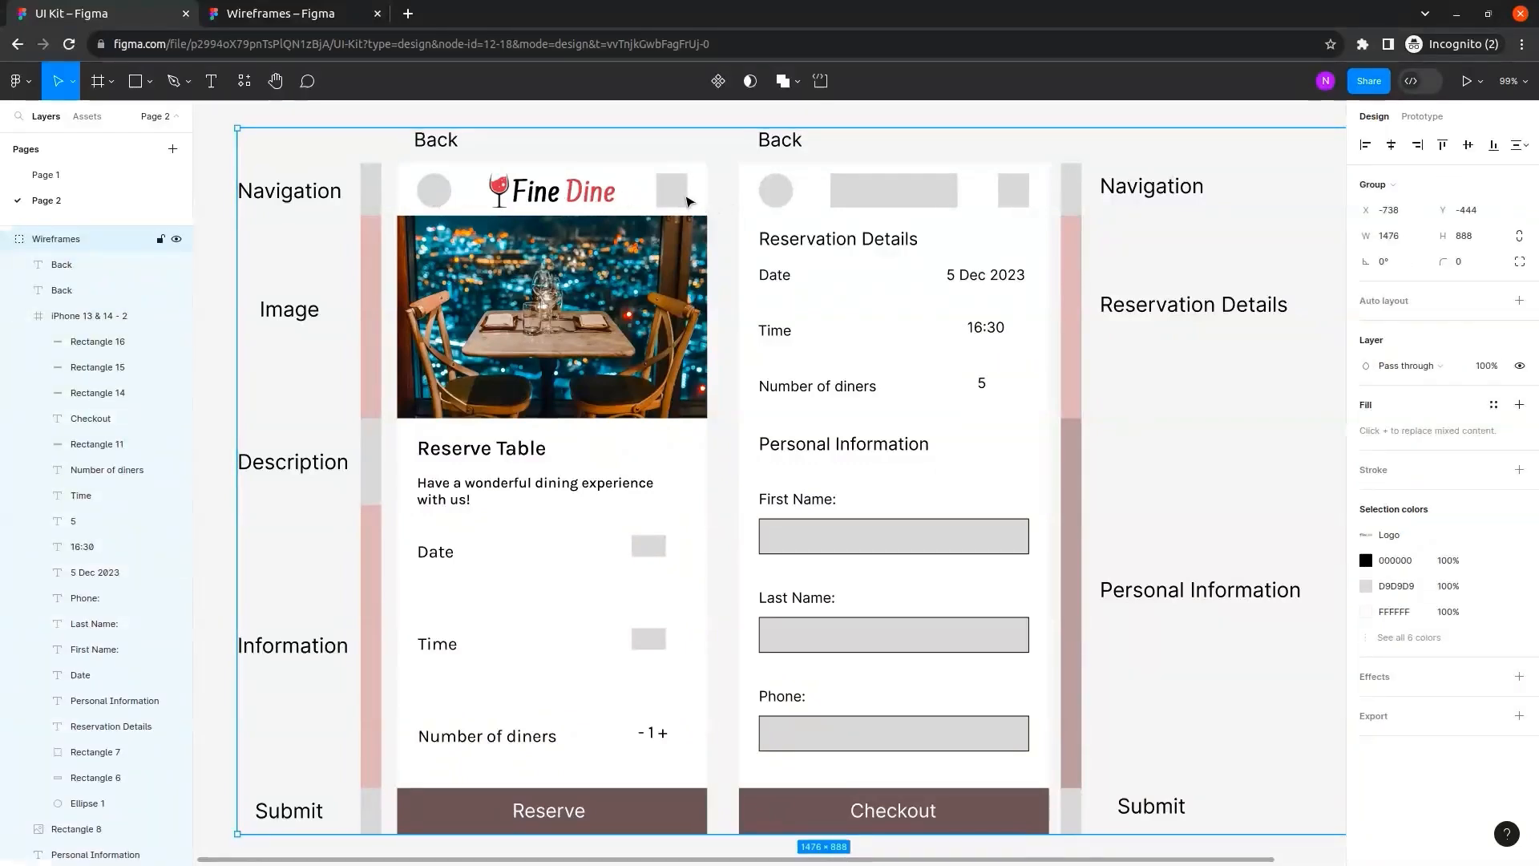
double_click(678, 199)
click(678, 199)
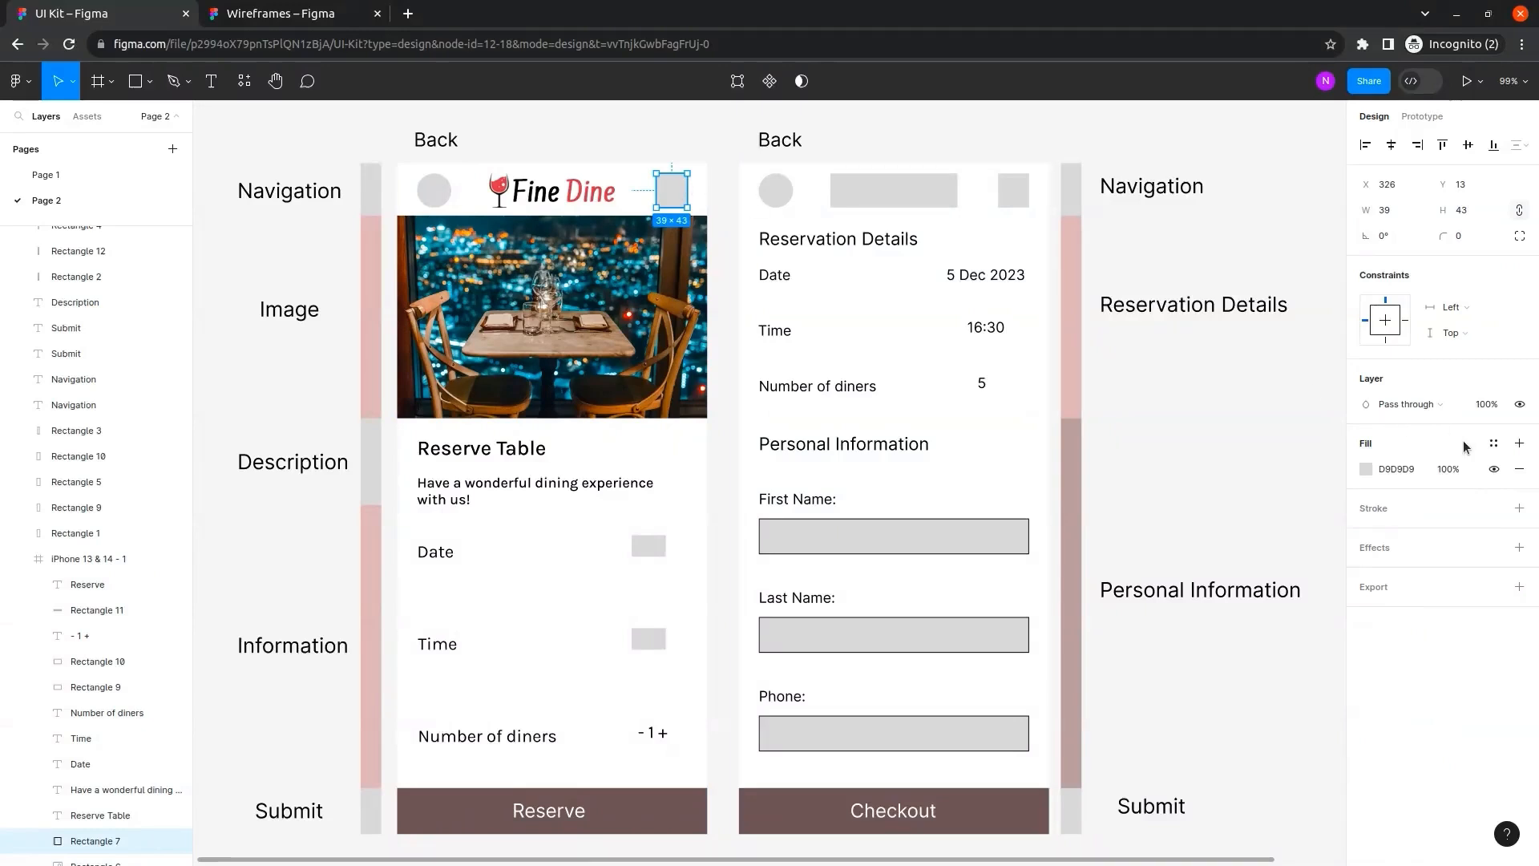
click(1494, 446)
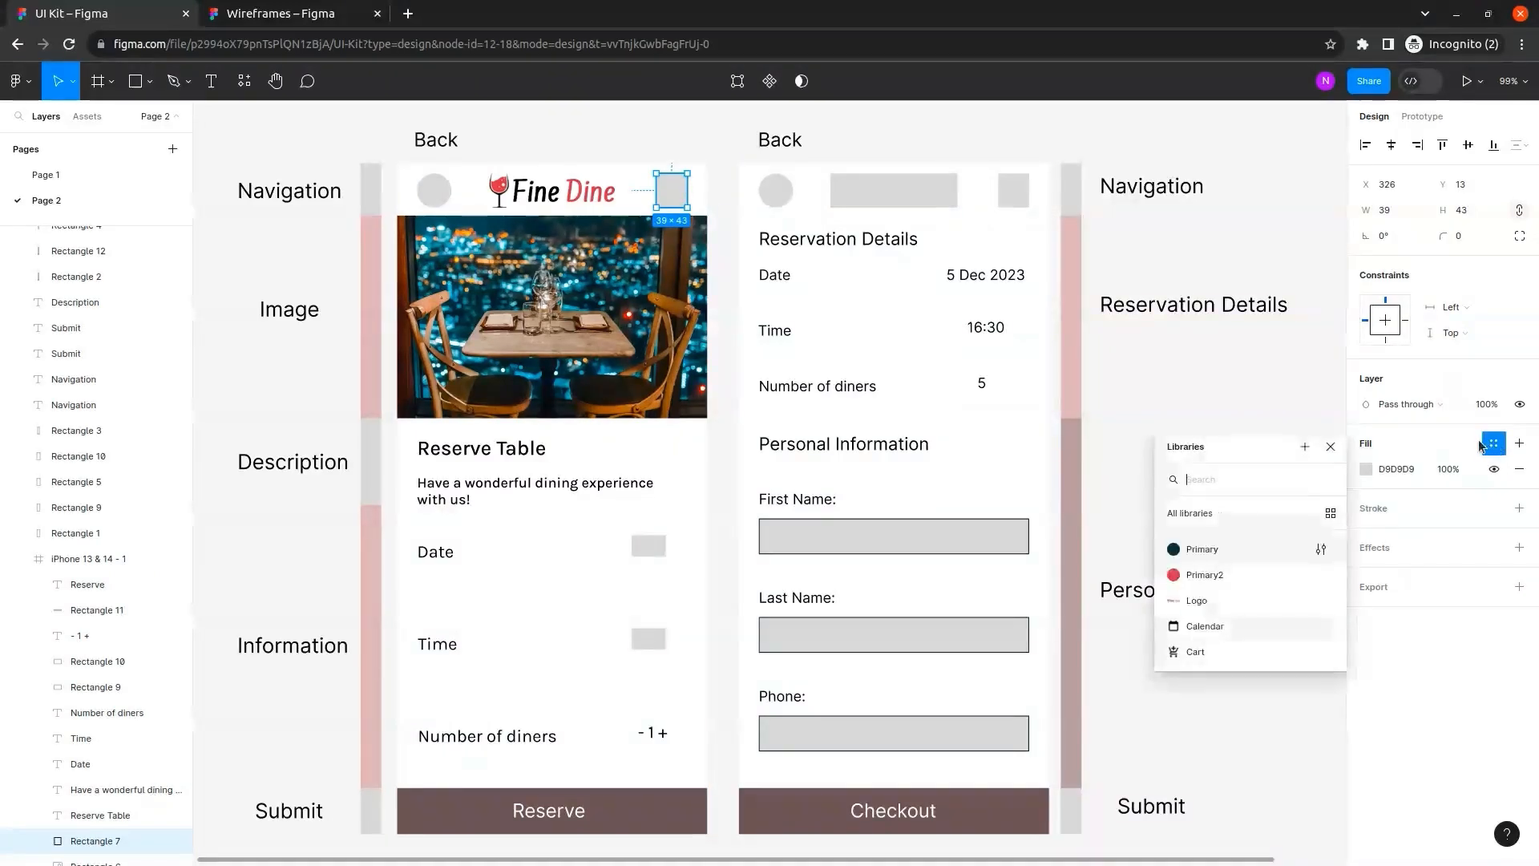
click(1229, 654)
Give the circle in the first phone frame's navigation bar a white FFFFFF fill and a black inside stroke of 1.
click(431, 194)
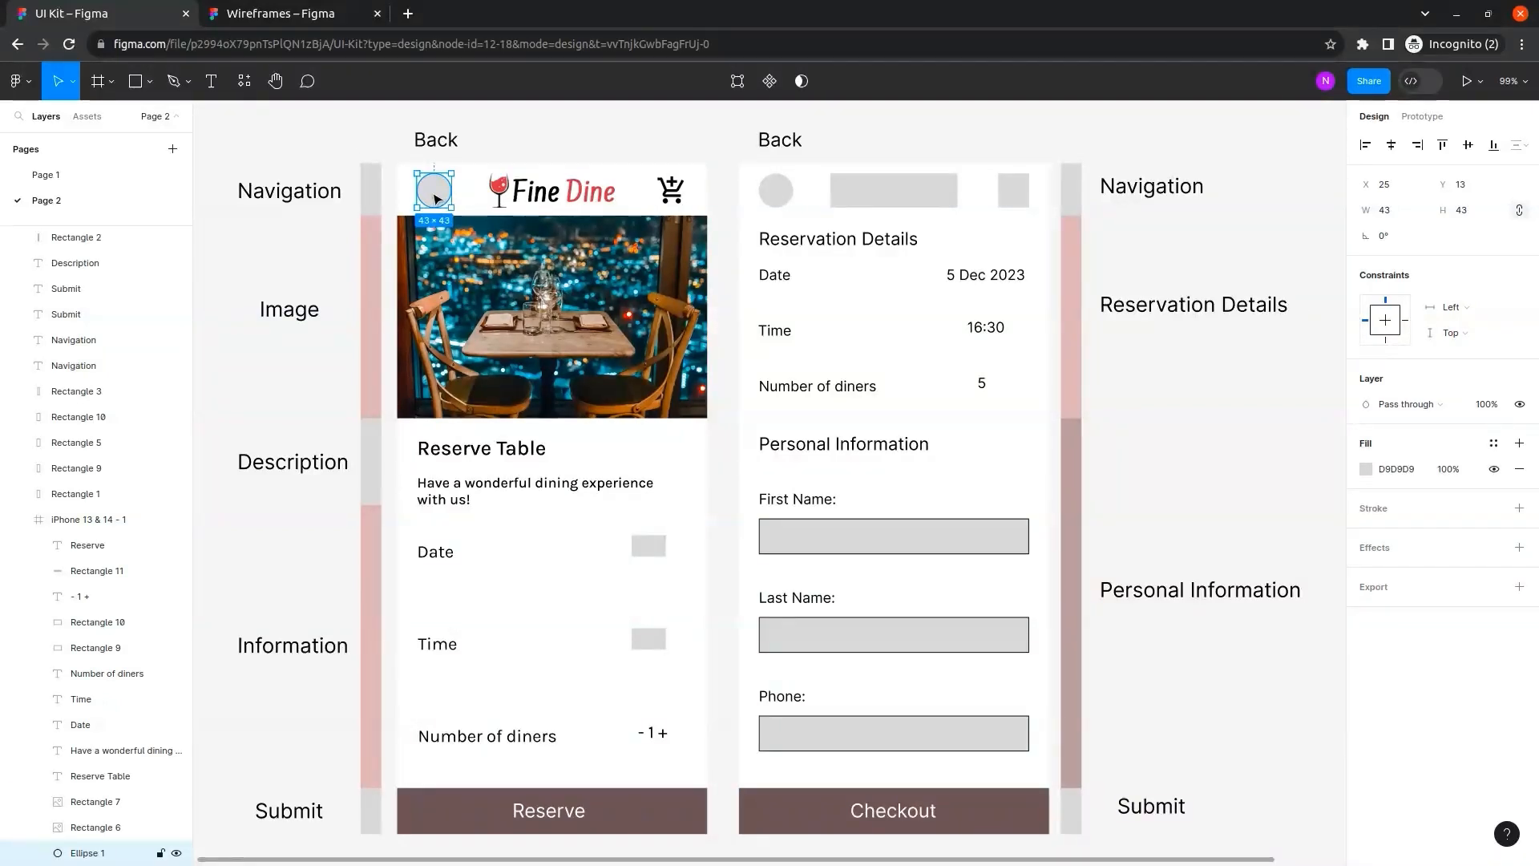
click(1365, 469)
drag(1155, 480, 1080, 397)
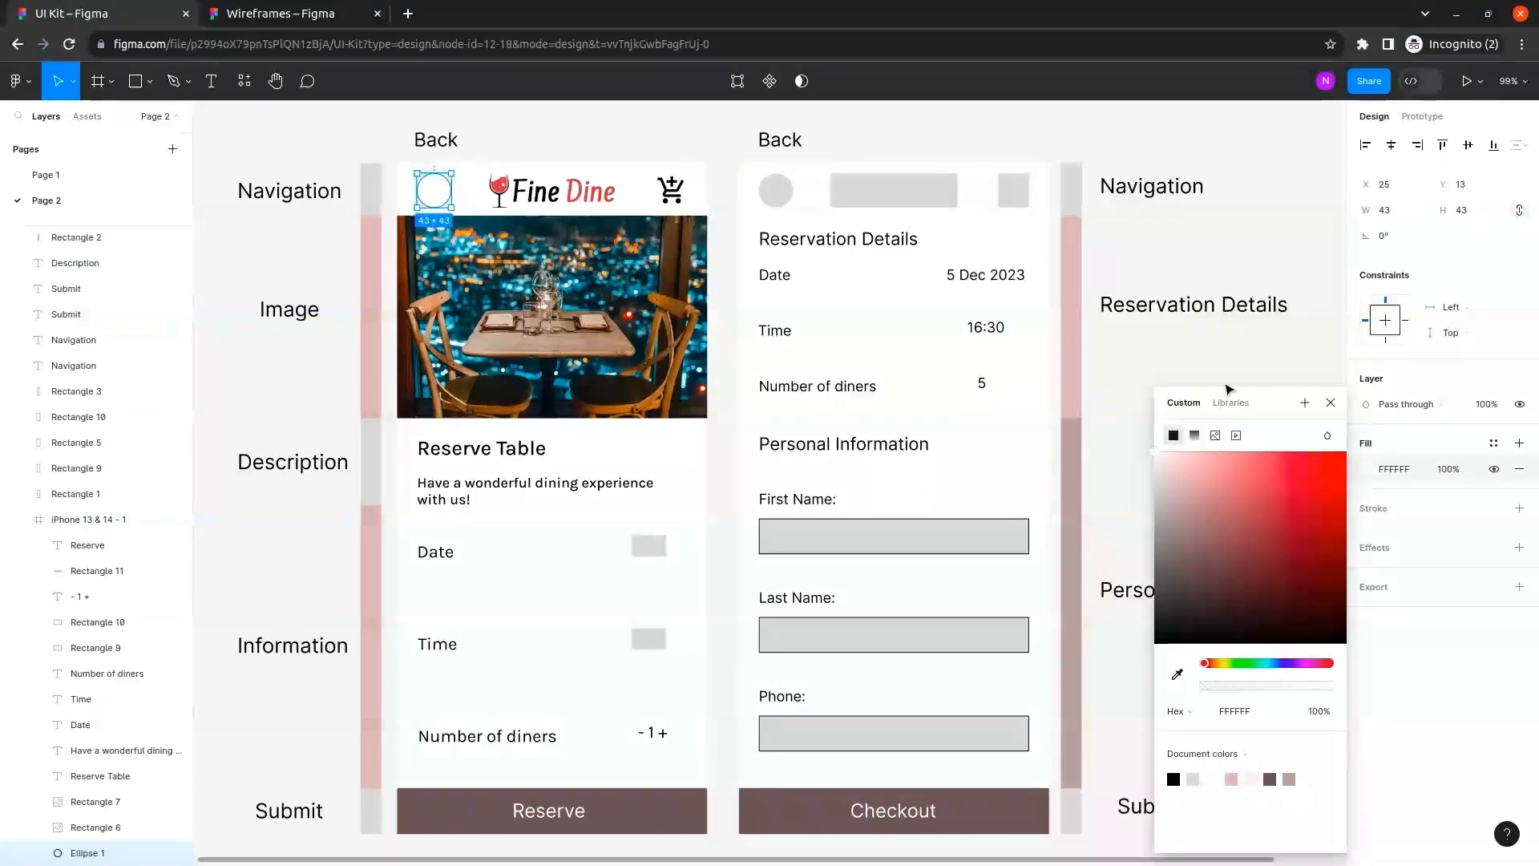
click(1309, 364)
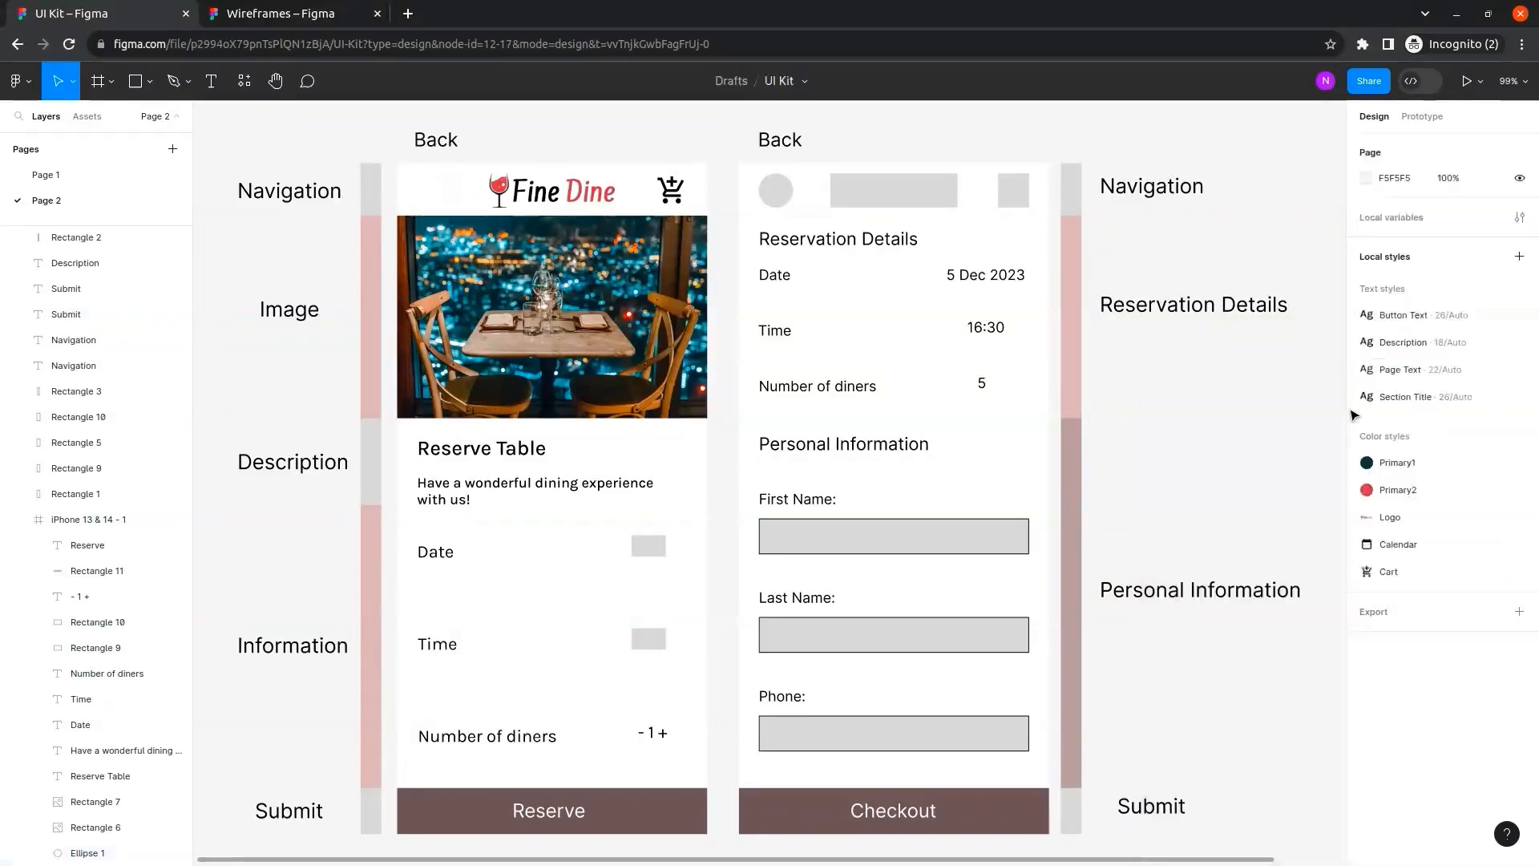
click(438, 192)
click(433, 191)
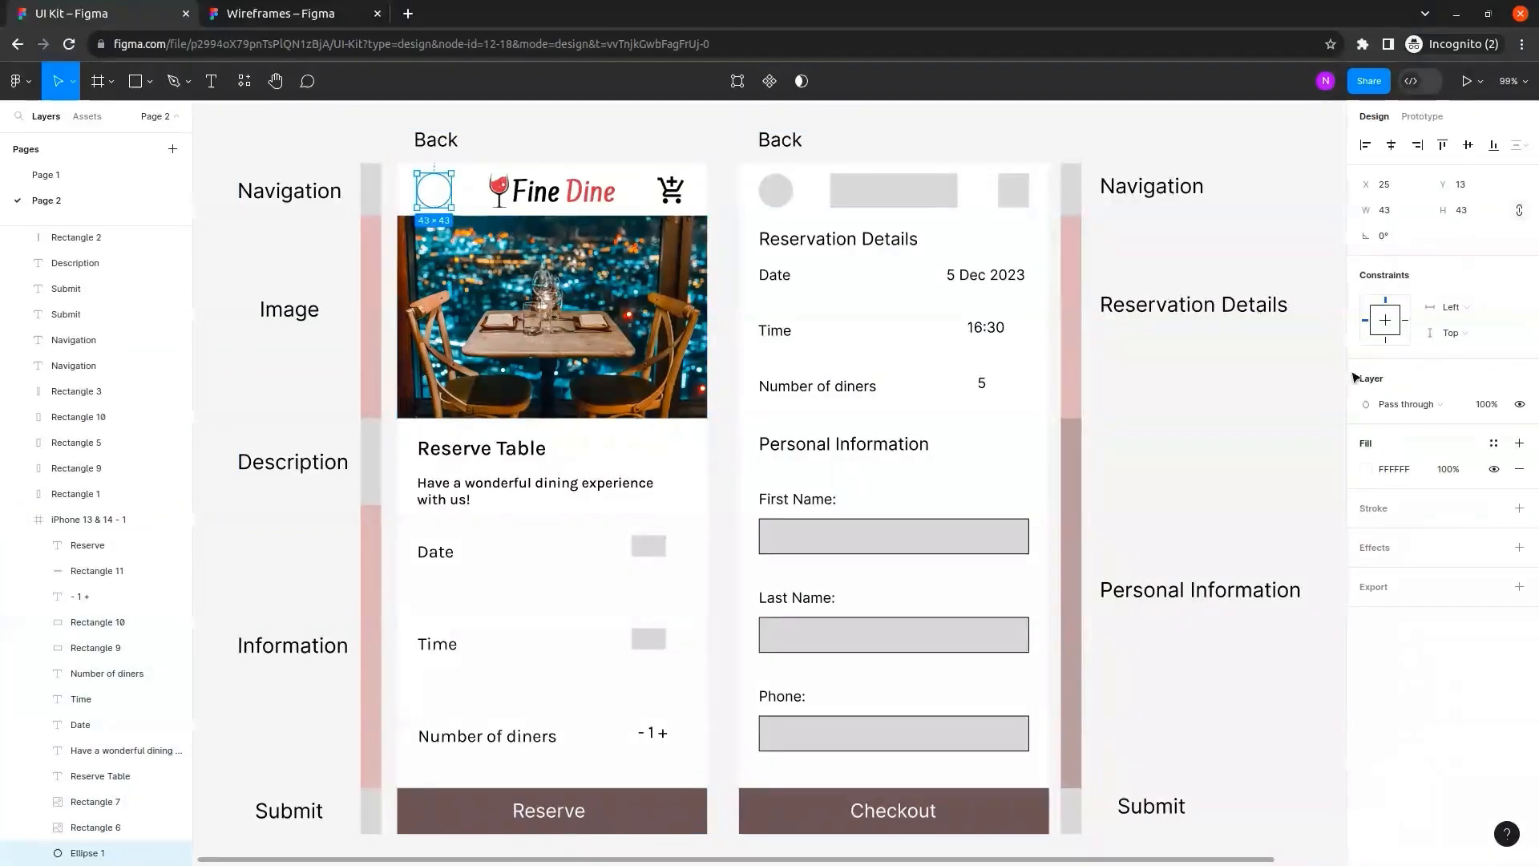
click(1415, 512)
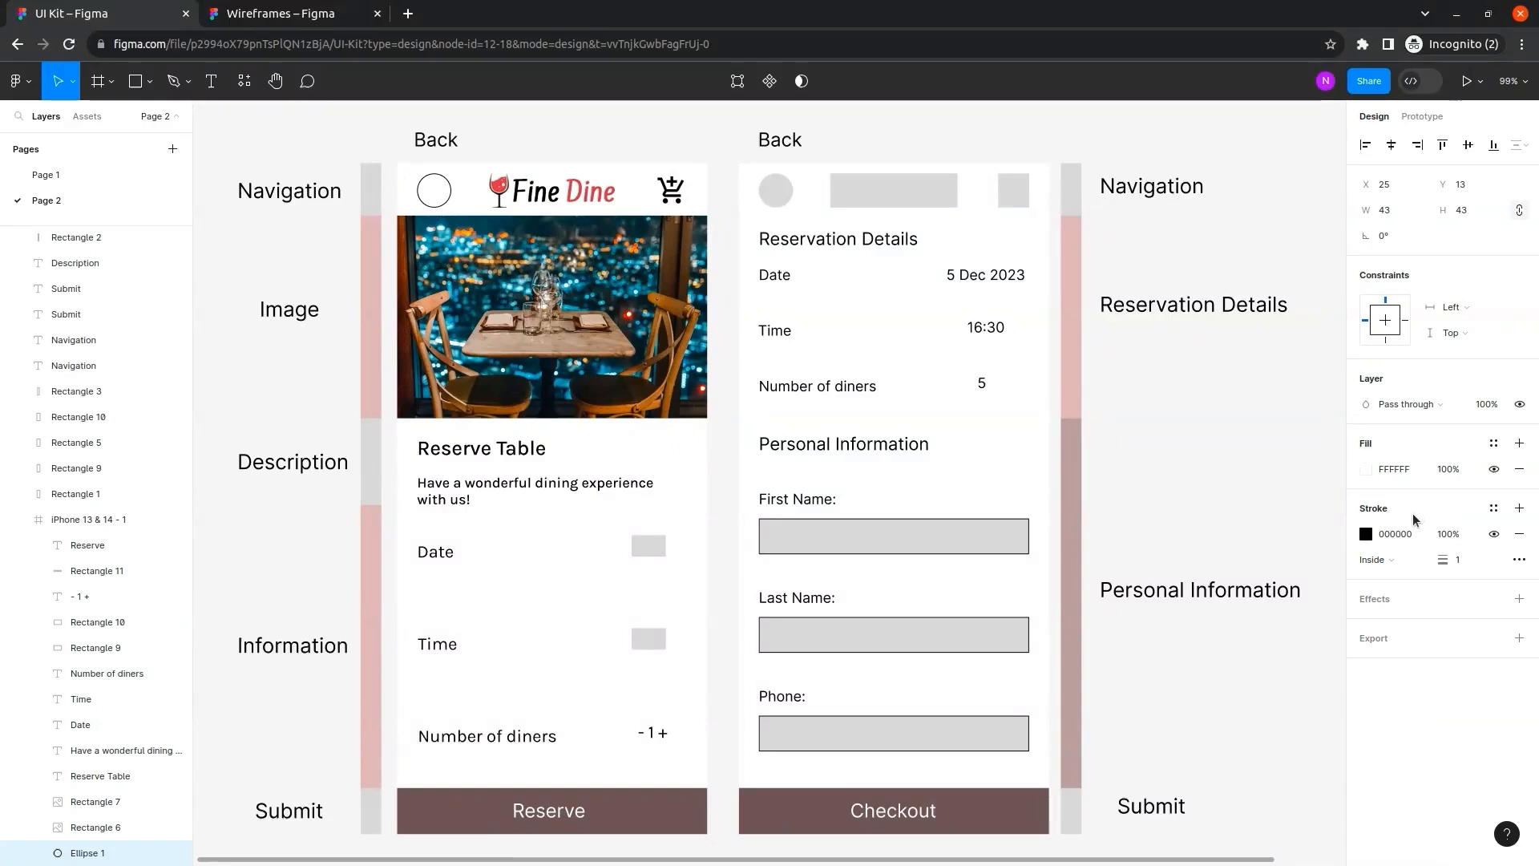
click(1295, 513)
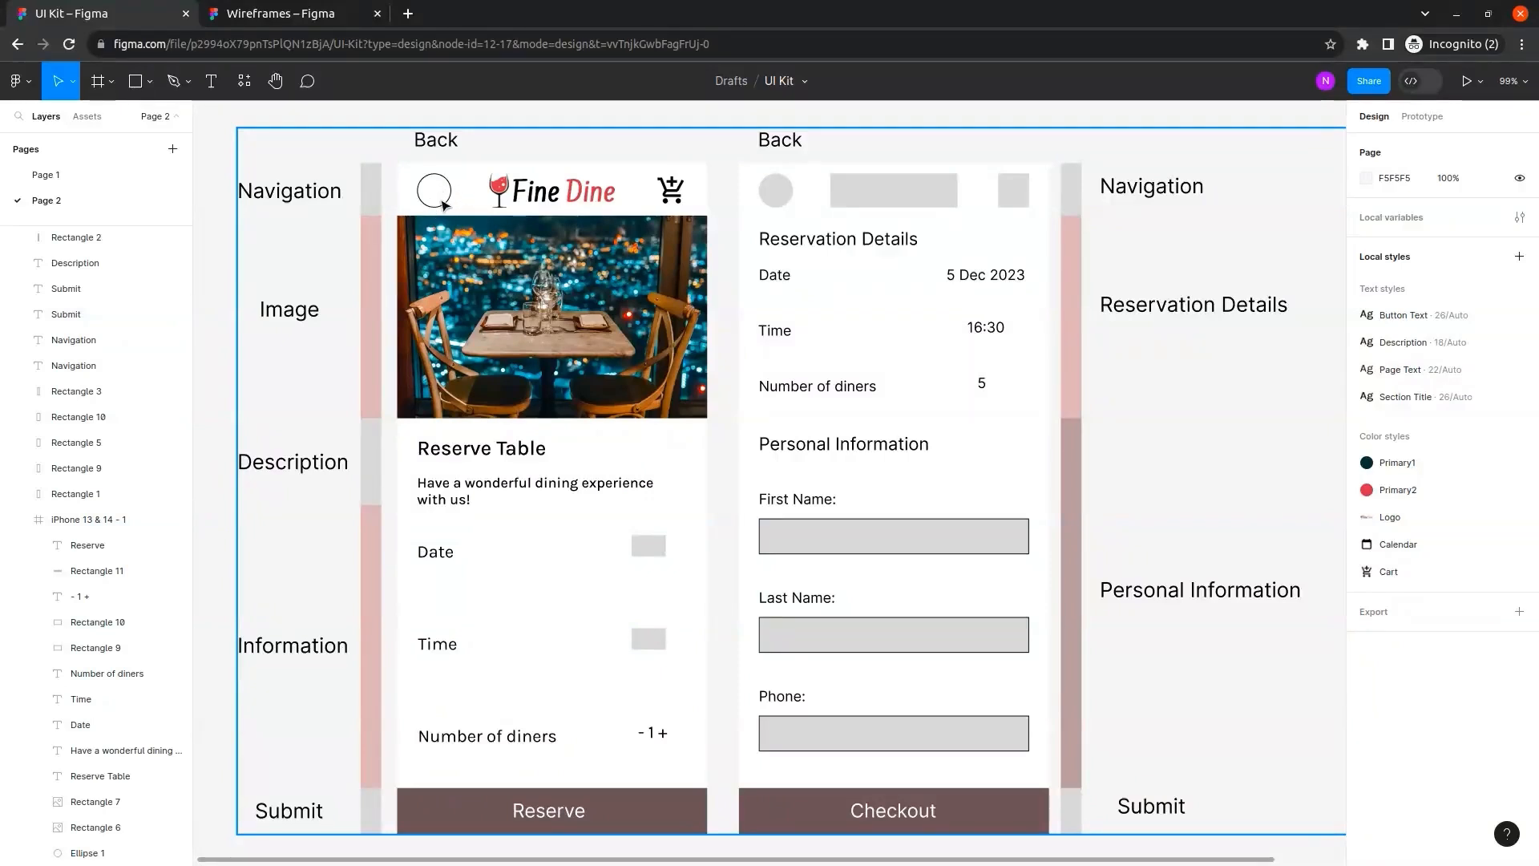
Search the plugins for "material icons" and run Material Design Icons by Icons8 Team.
click(246, 88)
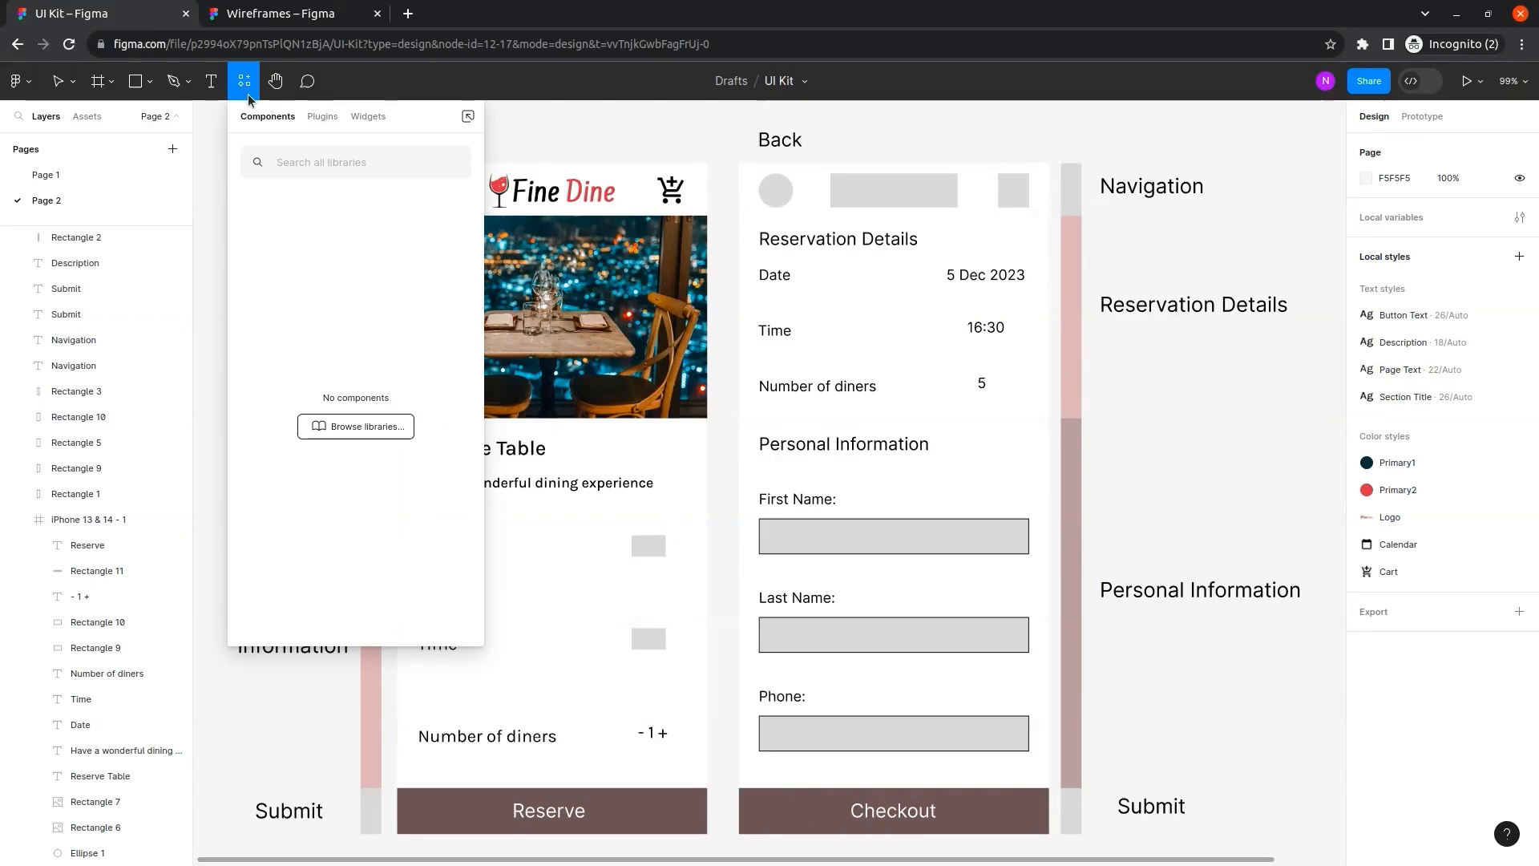
click(320, 118)
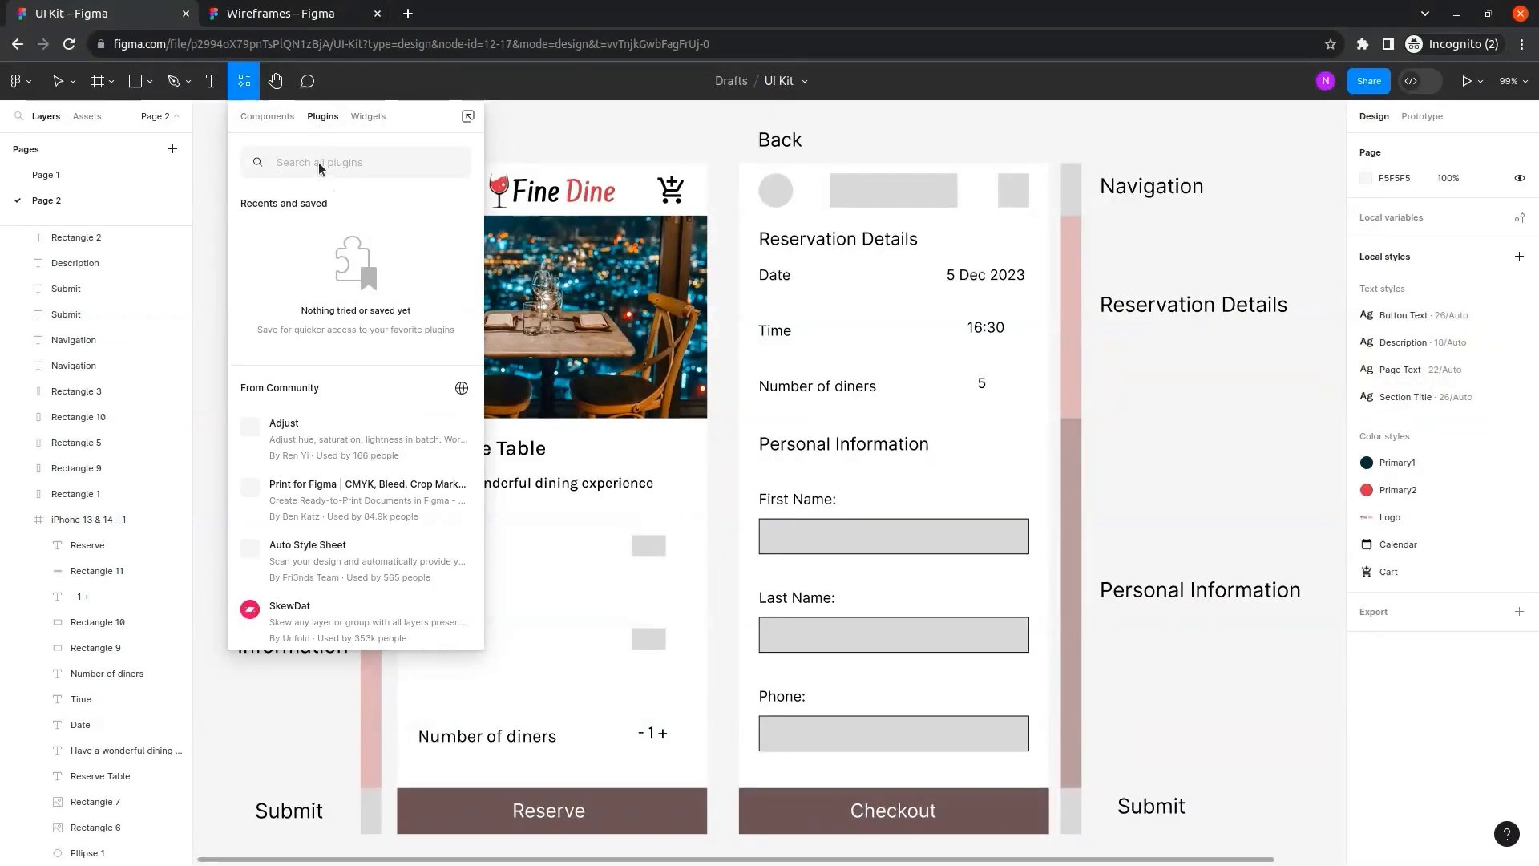
text(mat)
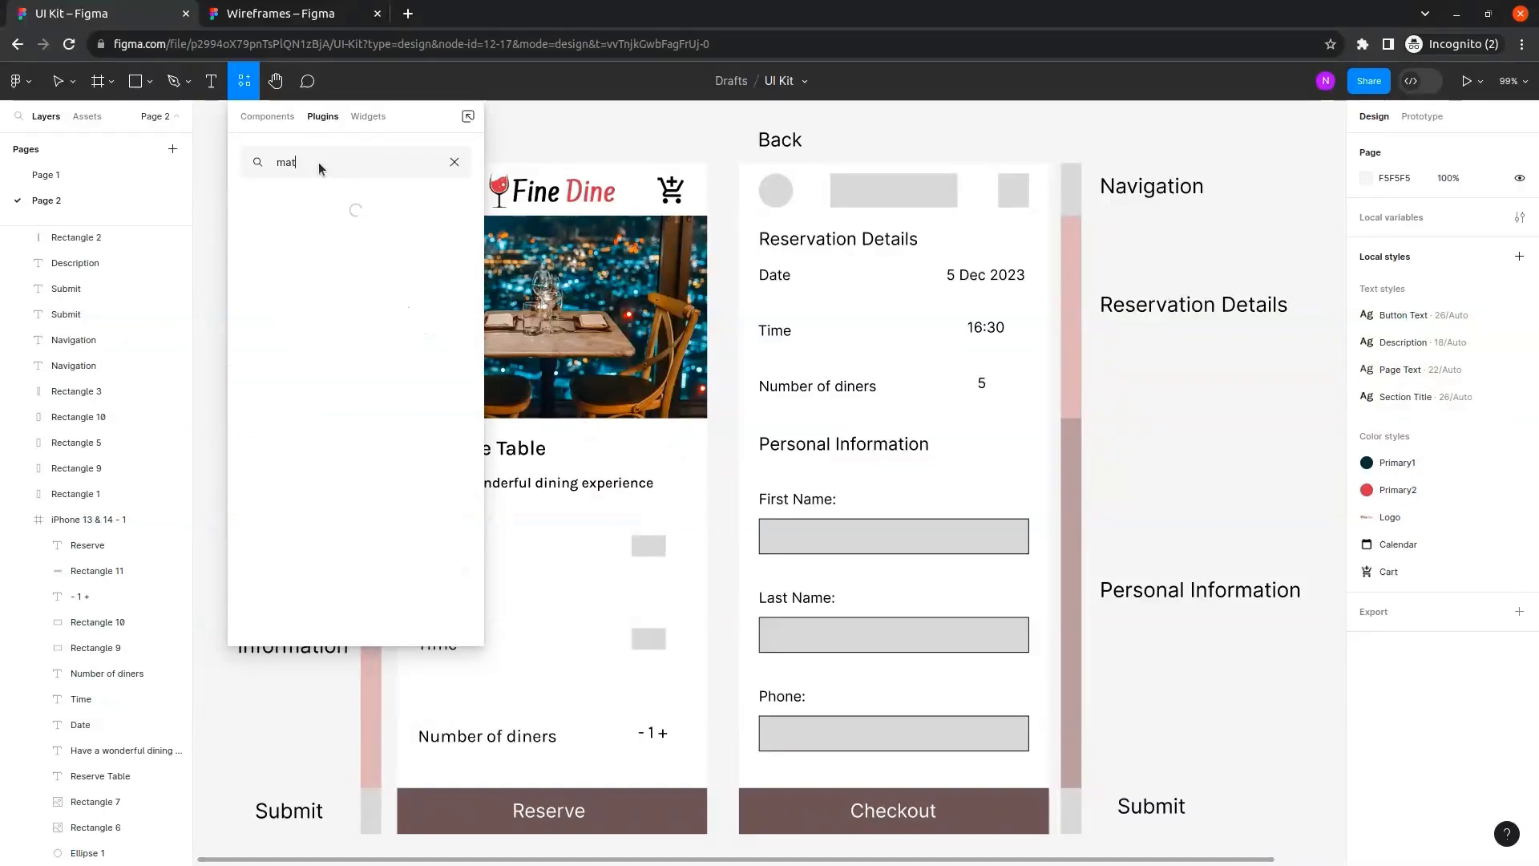
text(erial icons)
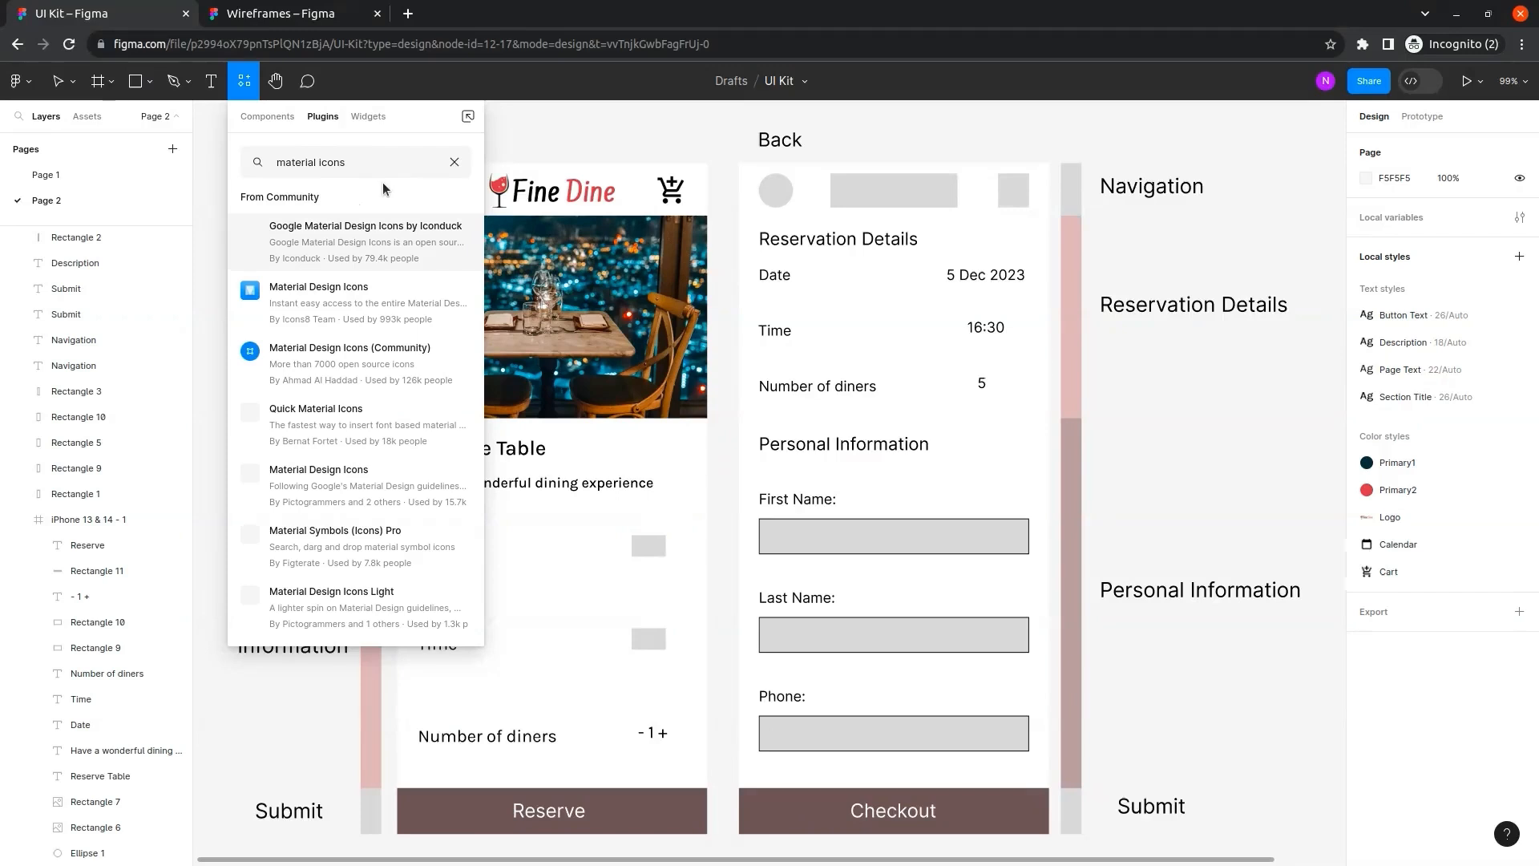
click(346, 312)
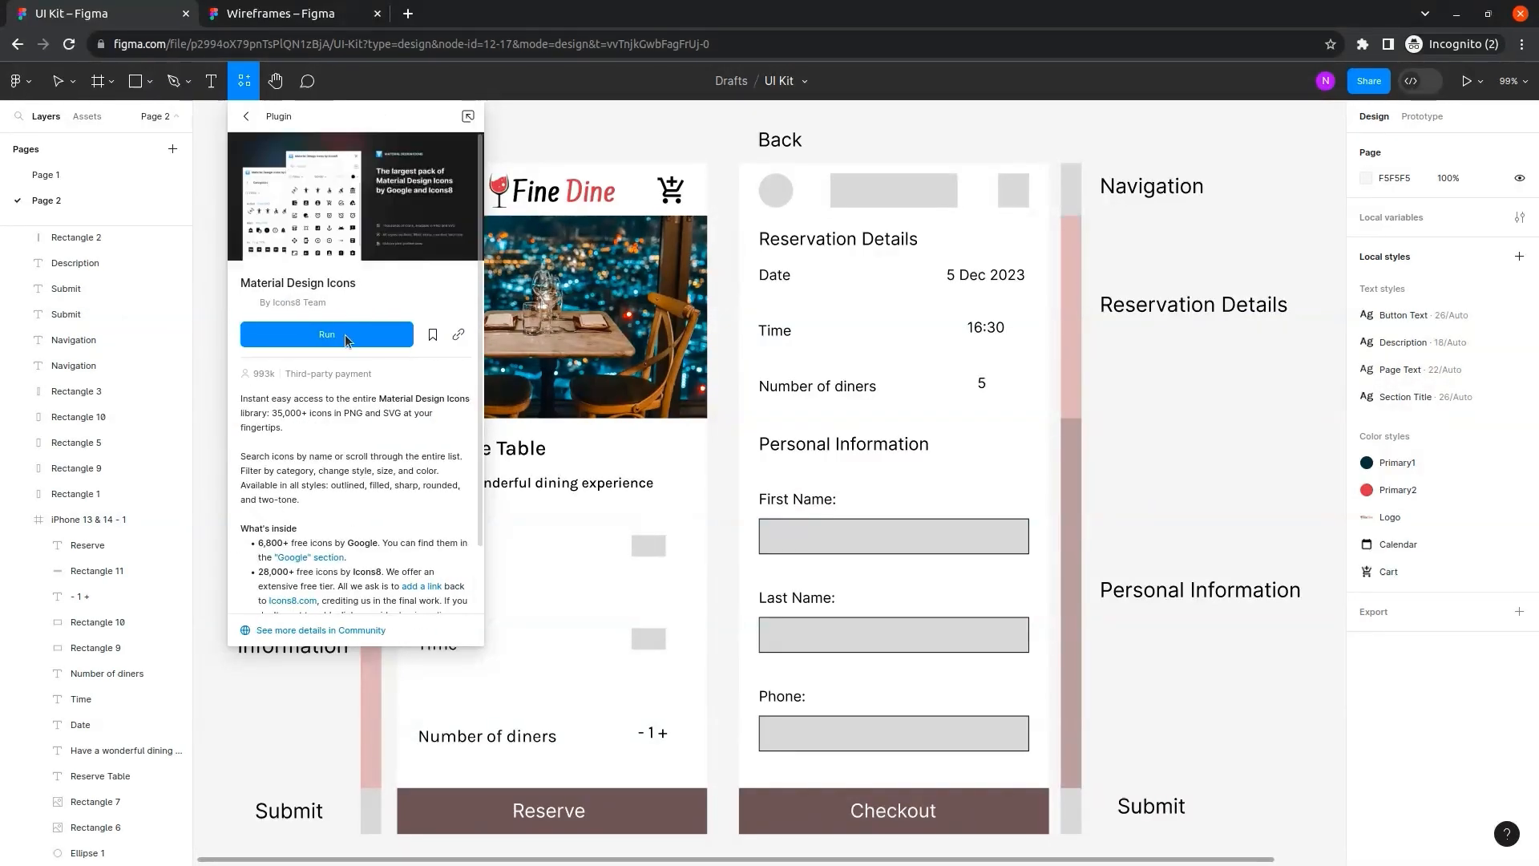
click(345, 334)
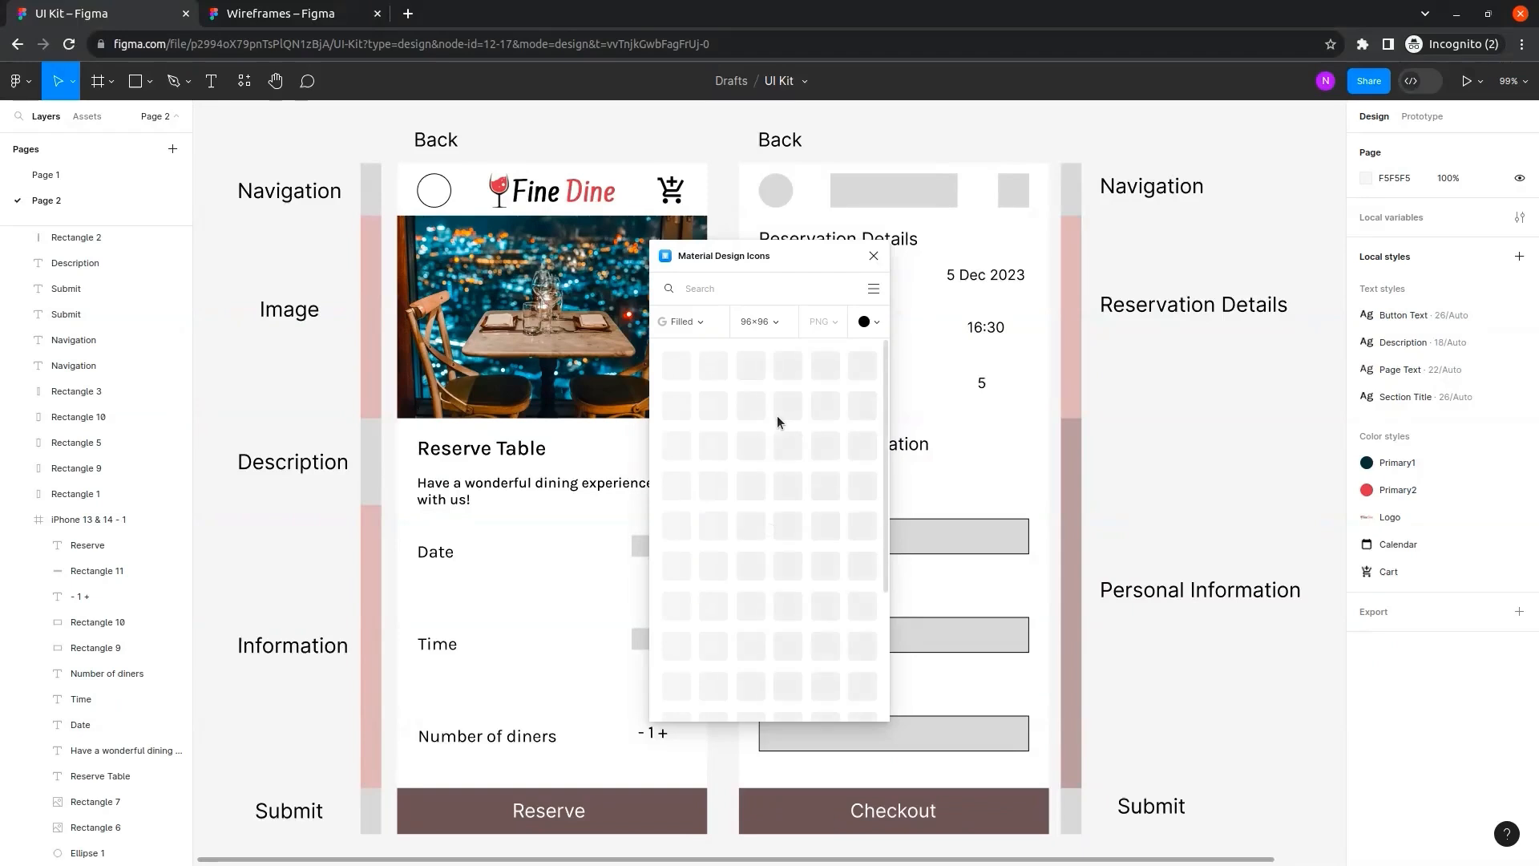
Search the icon plugin for "back", place the Arrow back ios icon over the first frame's navigation circle, and close the plugin.
click(749, 288)
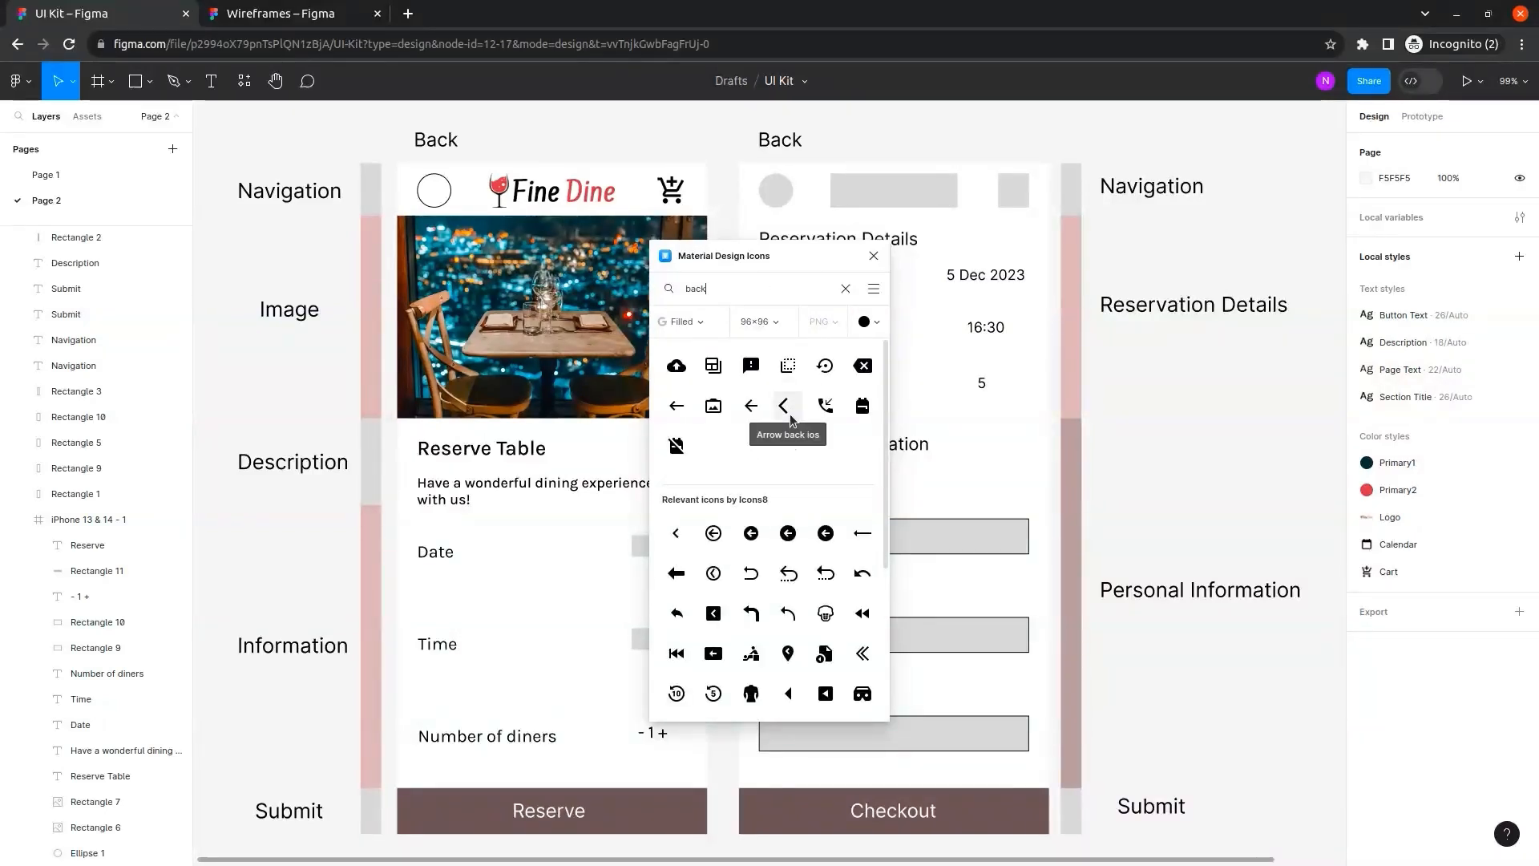
drag(788, 409, 505, 249)
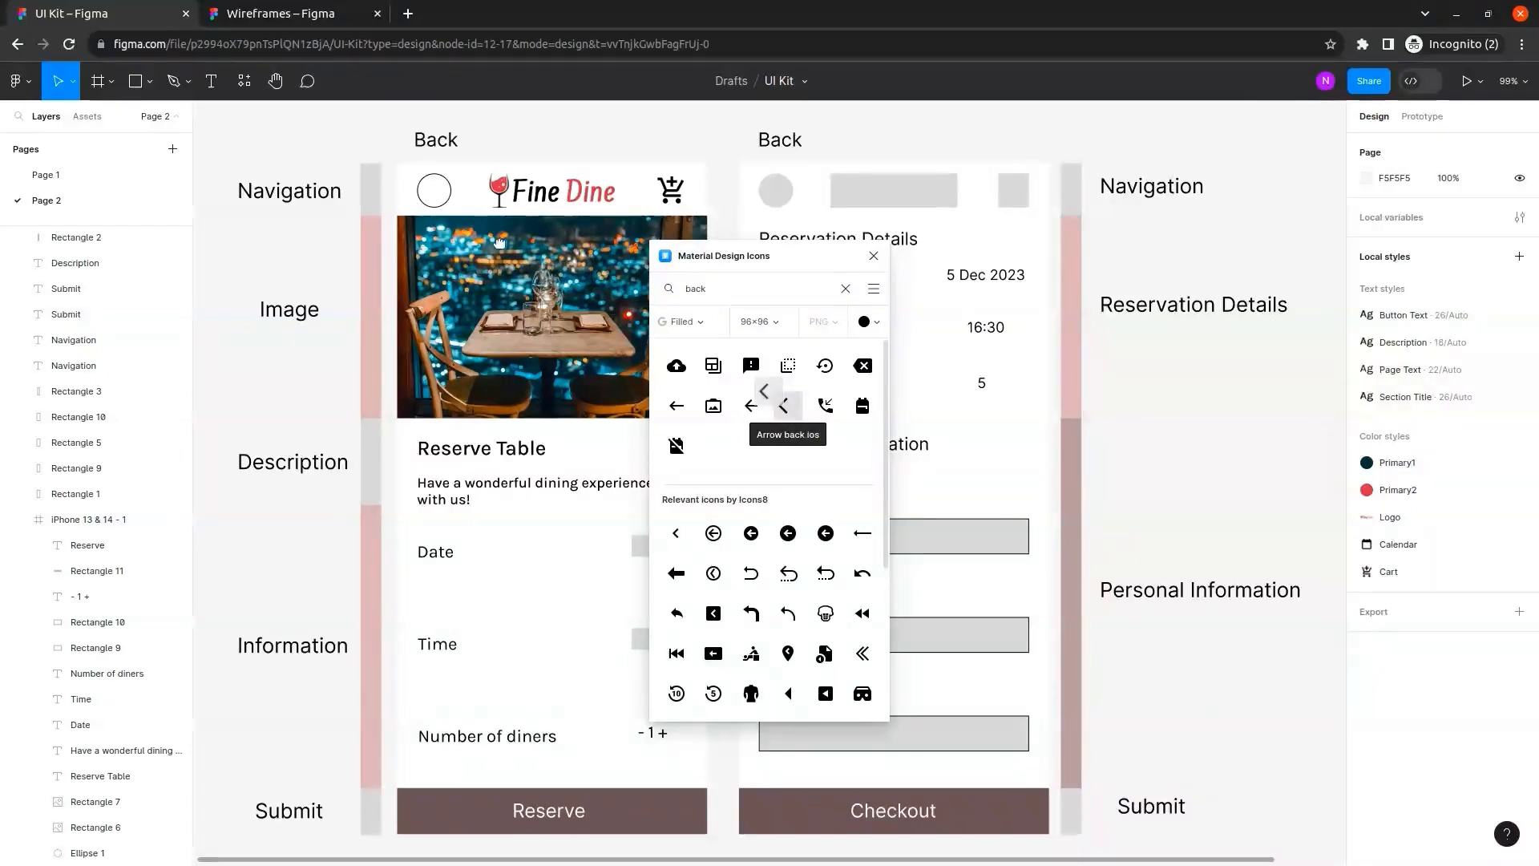
drag(444, 195, 425, 186)
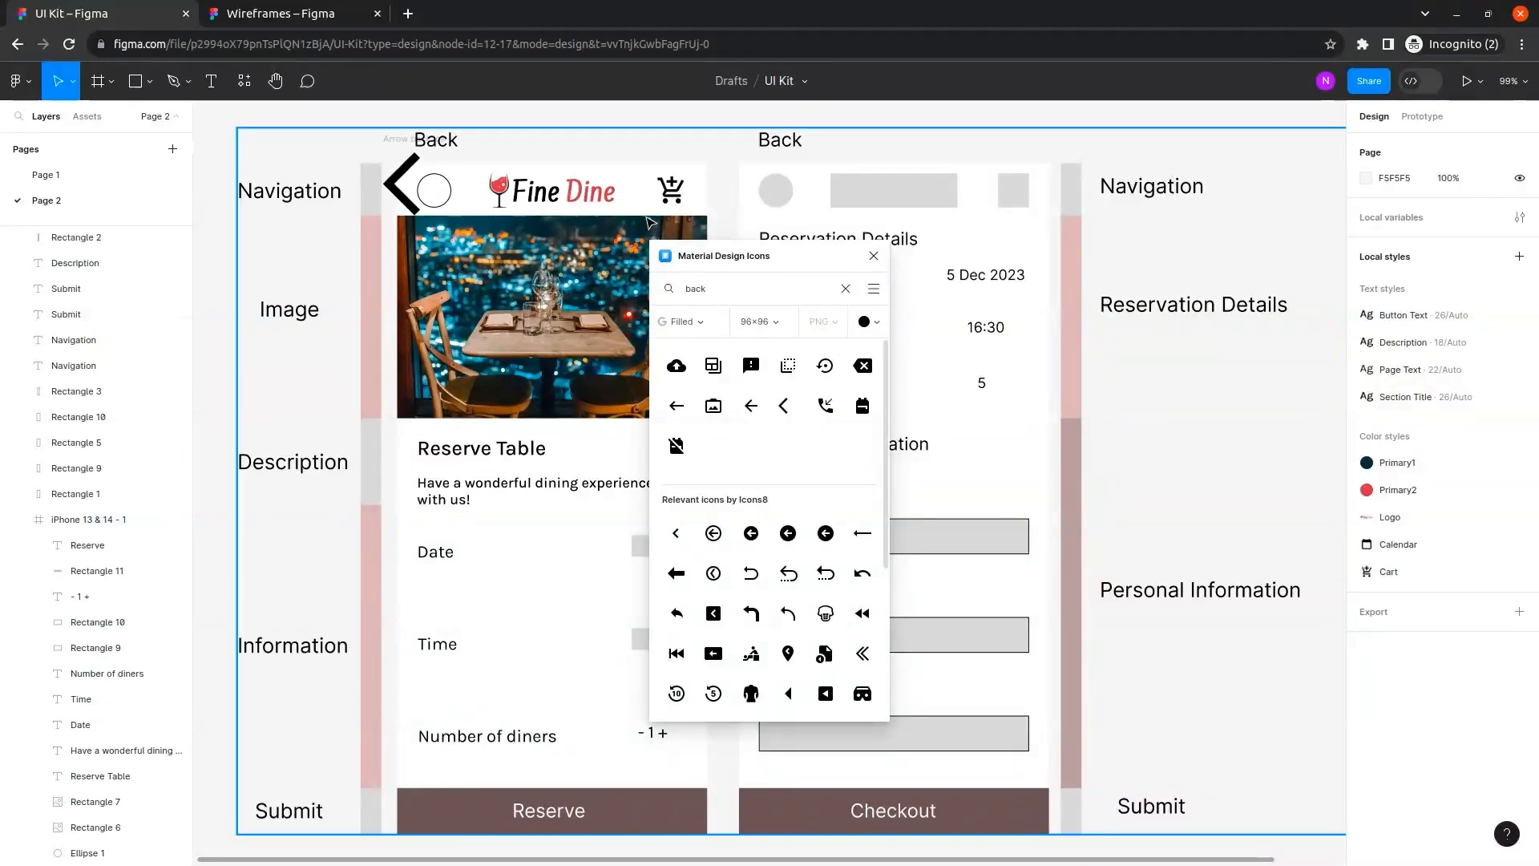
click(874, 256)
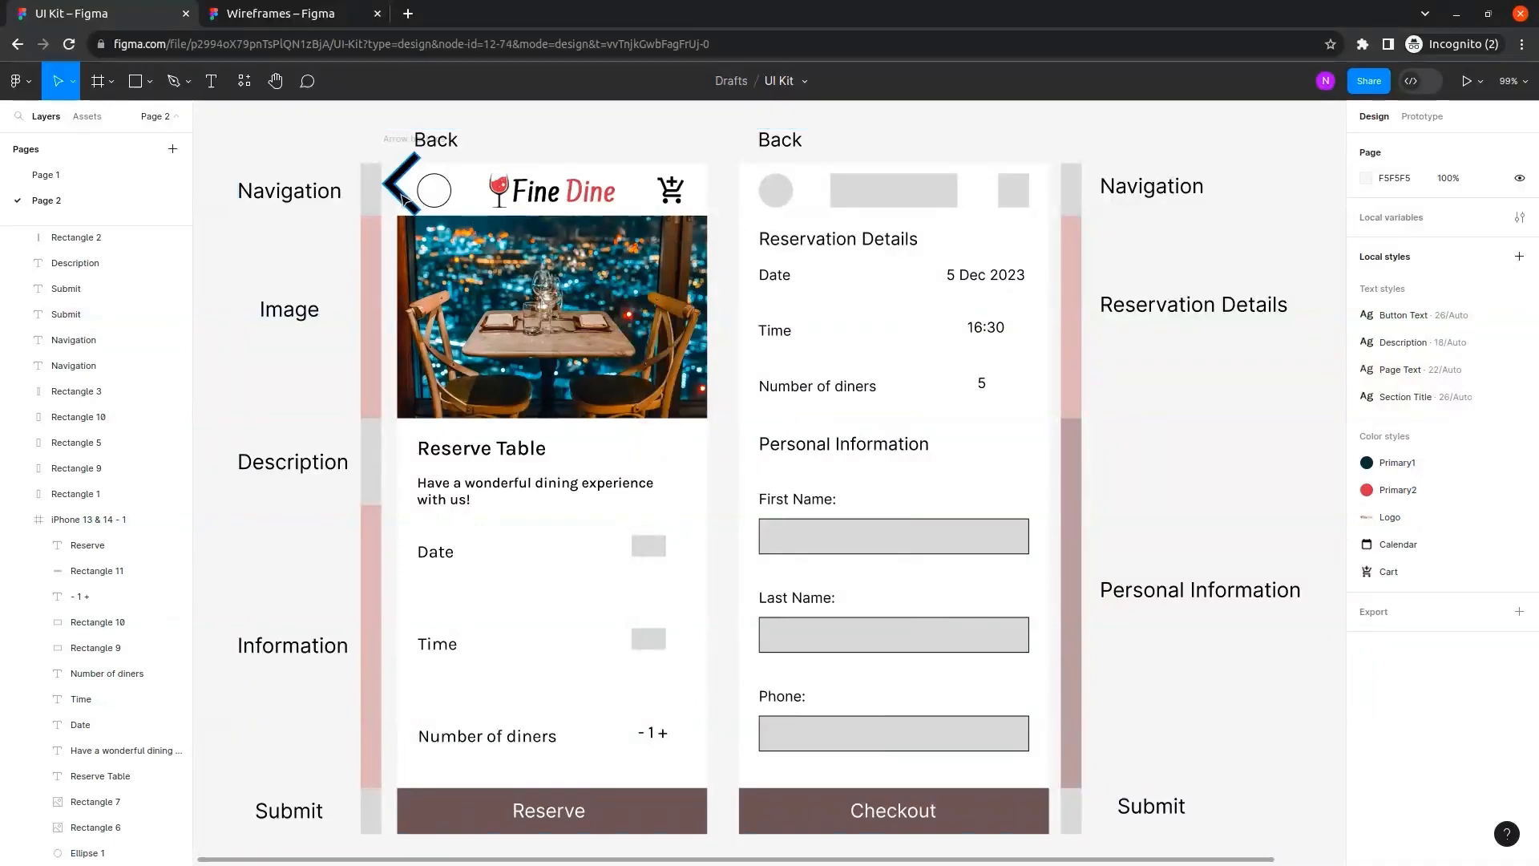
Move the back arrow vector onto the navigation circle and shrink it to 15 × 25.
double_click(433, 192)
drag(433, 196, 434, 203)
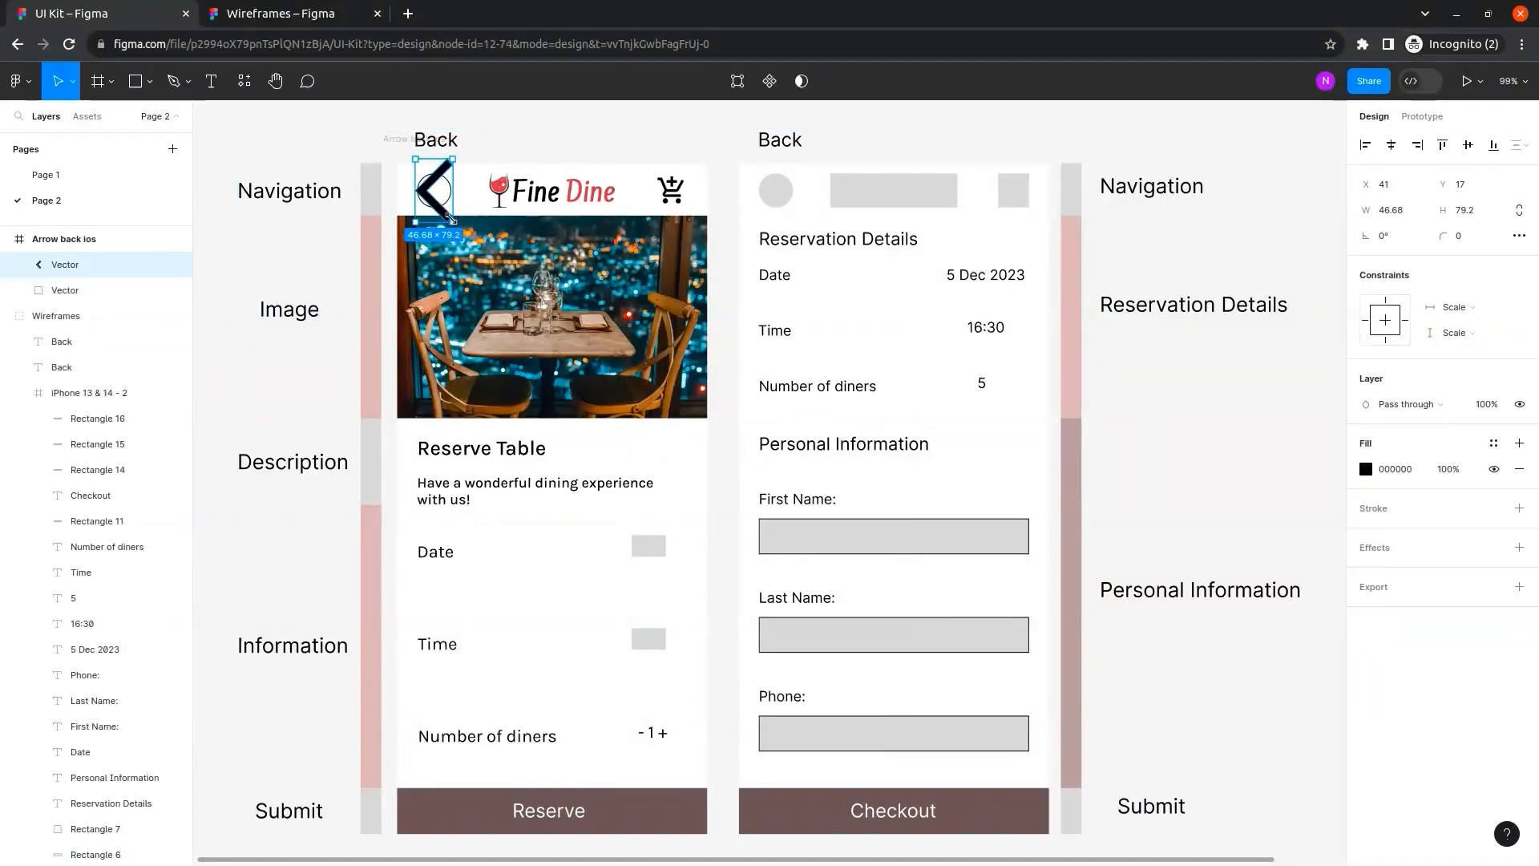
drag(454, 226, 431, 185)
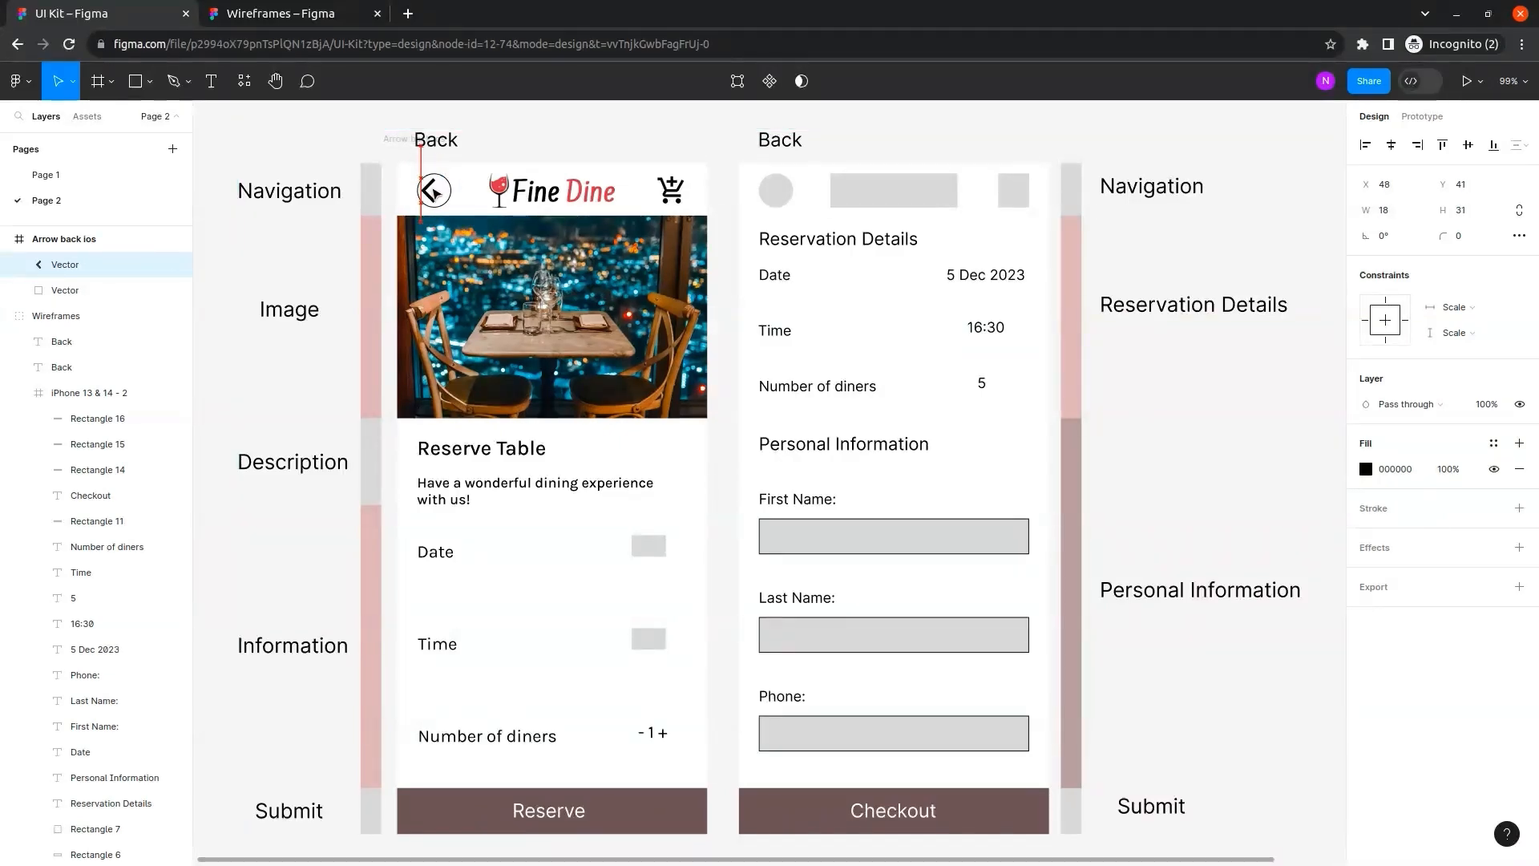
drag(434, 204, 431, 197)
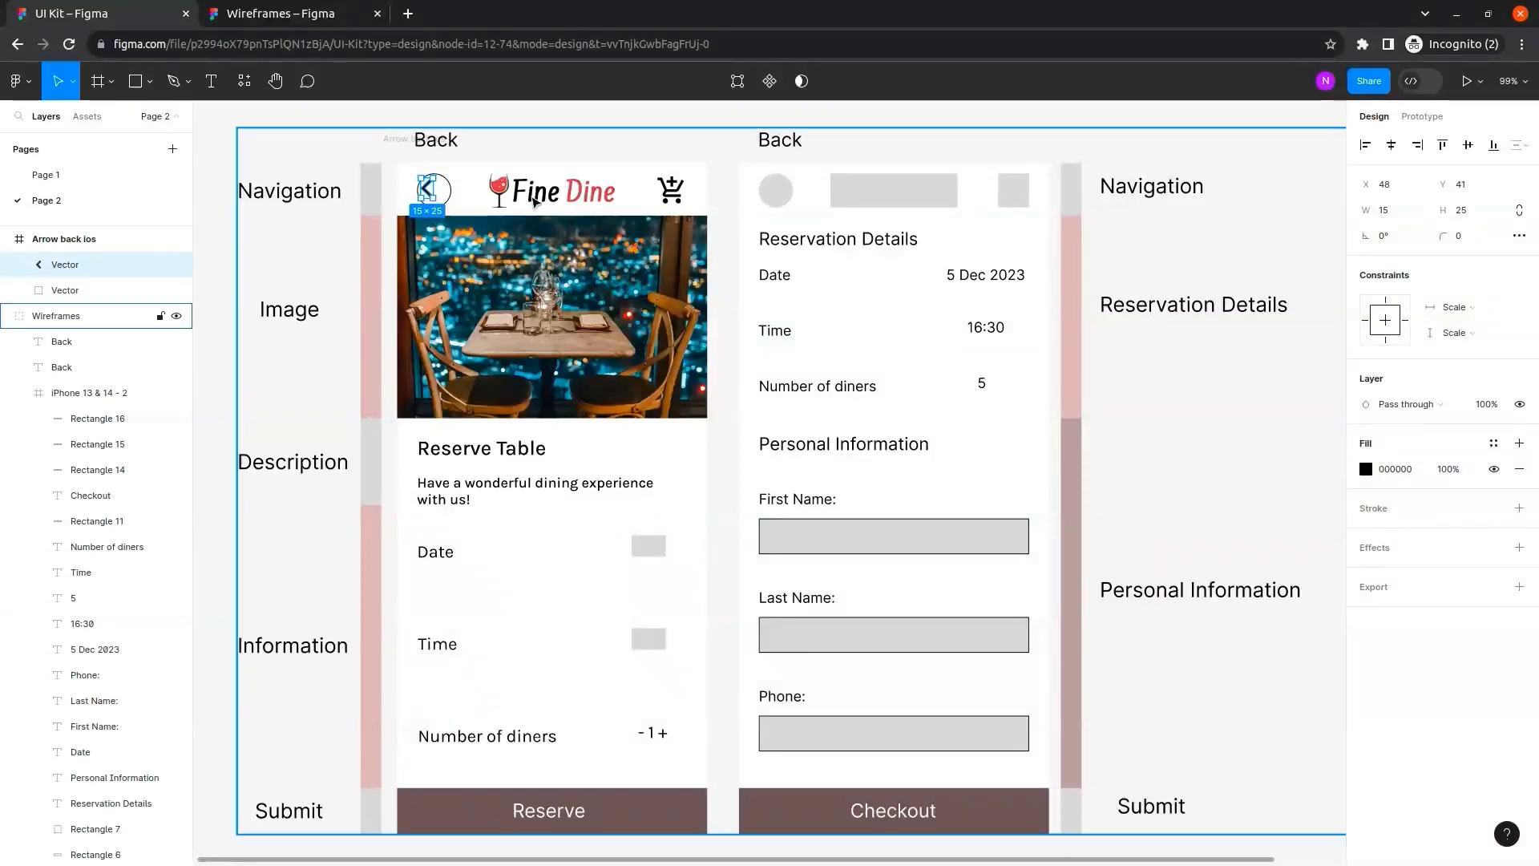
Nudge the back arrow 6 px right and 4 px down, to X 54 and Y 45, inside the circle.
key(Right)
key(Right)
key(Right)
key(Right)
key(Right)
key(Right)
key(Down)
key(Down)
key(Down)
key(Down)
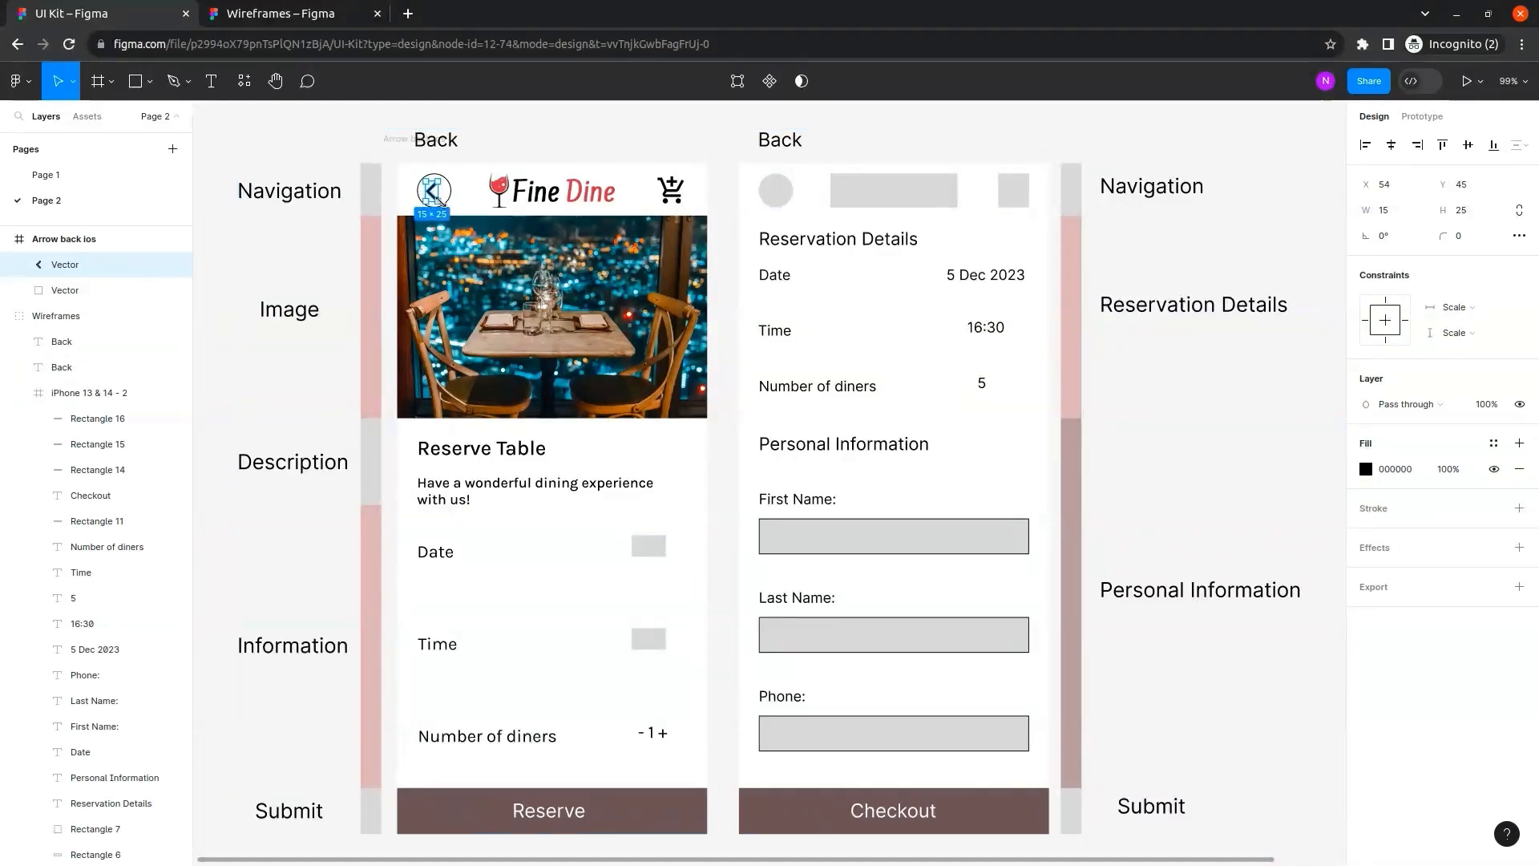
Shrink the back arrow to 13 × 22 and nudge it 1 px right to X 55 within the circle.
drag(433, 196, 432, 195)
click(356, 173)
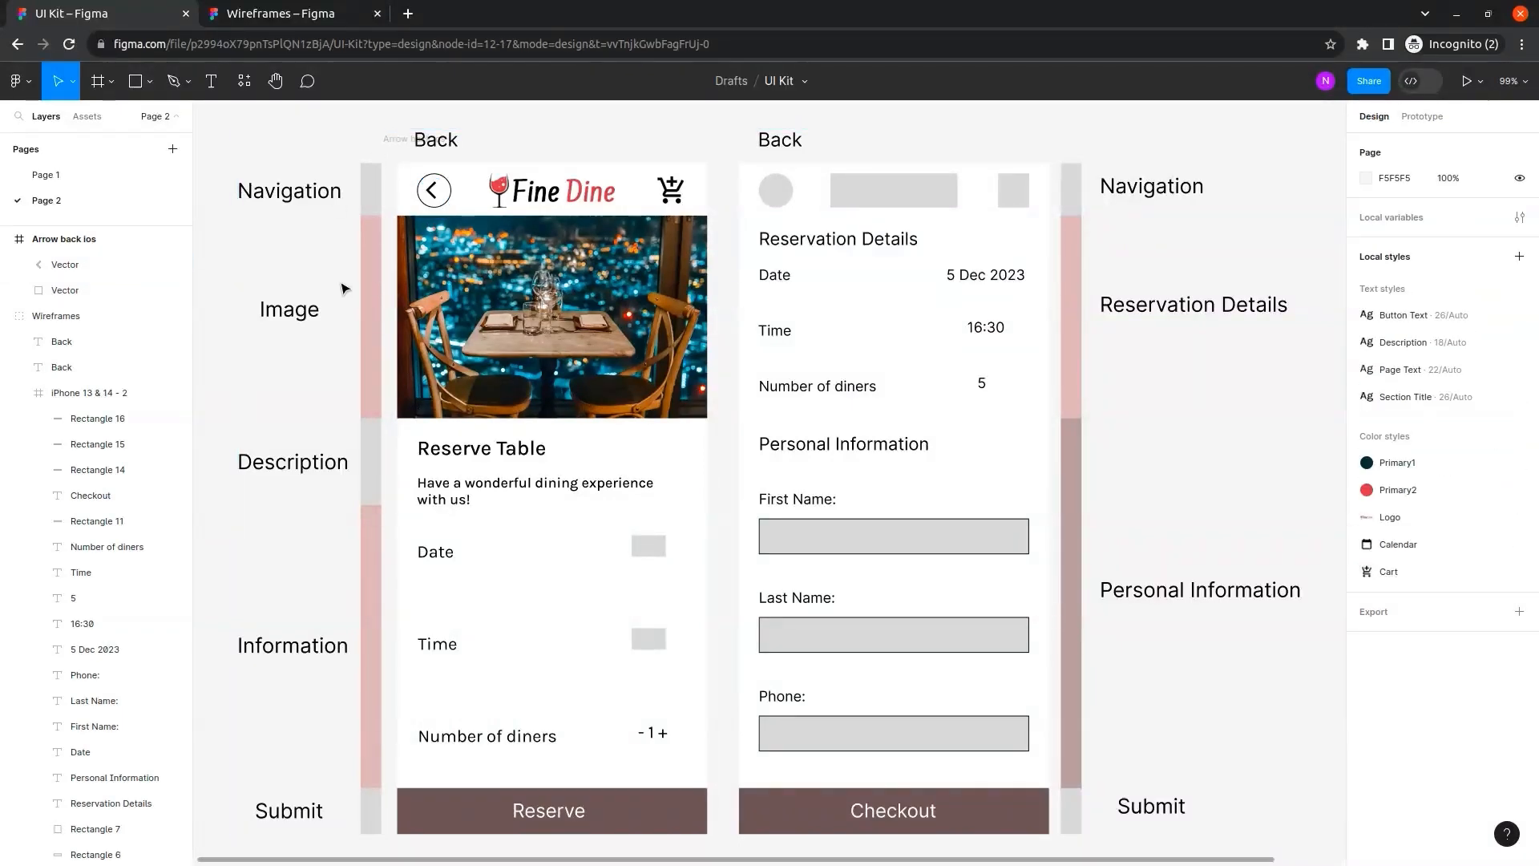
click(65, 264)
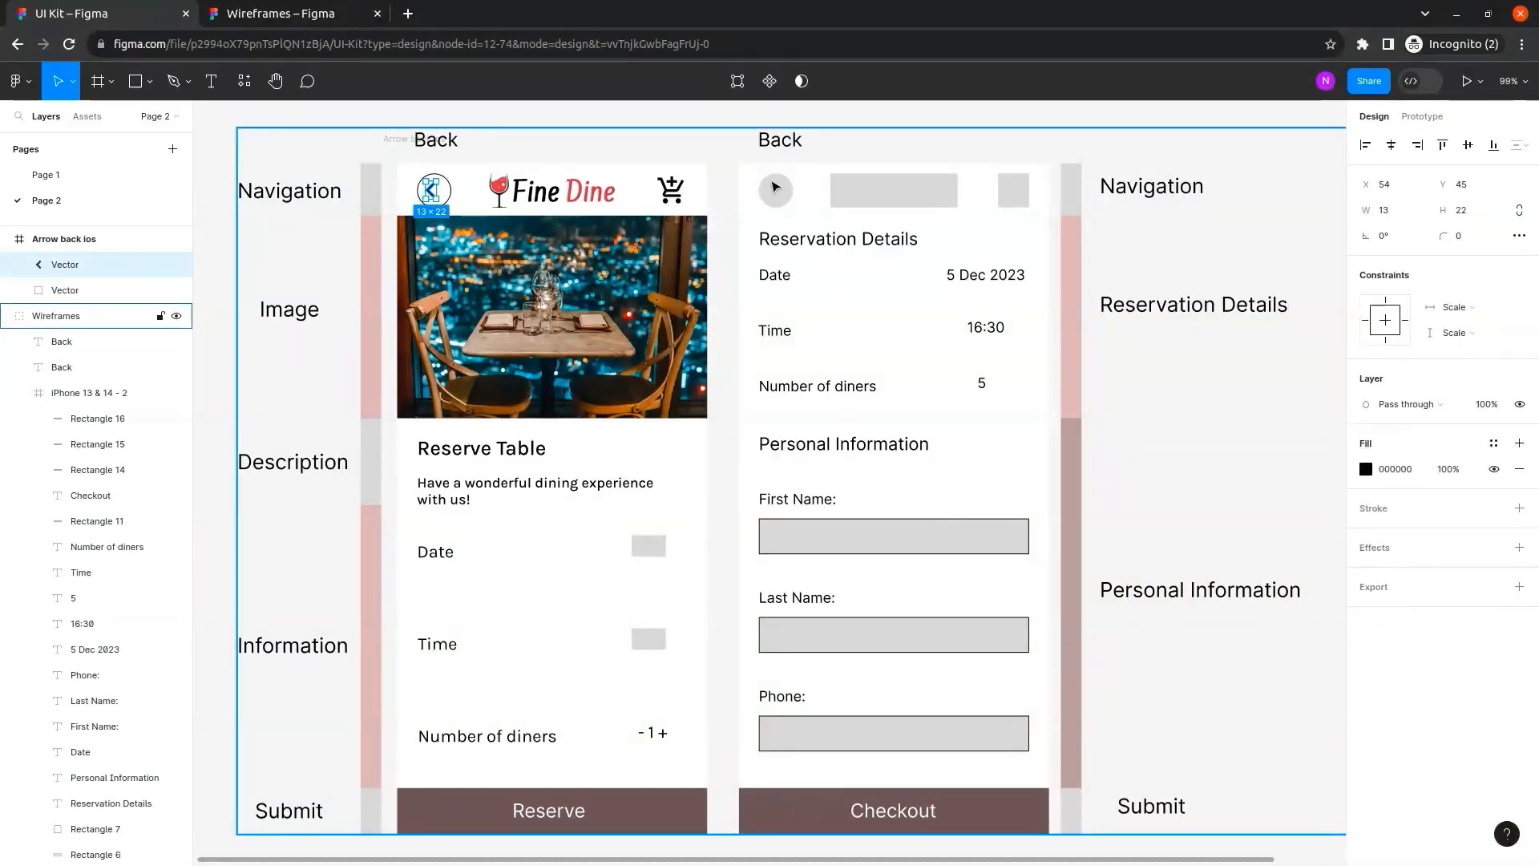
key(Right)
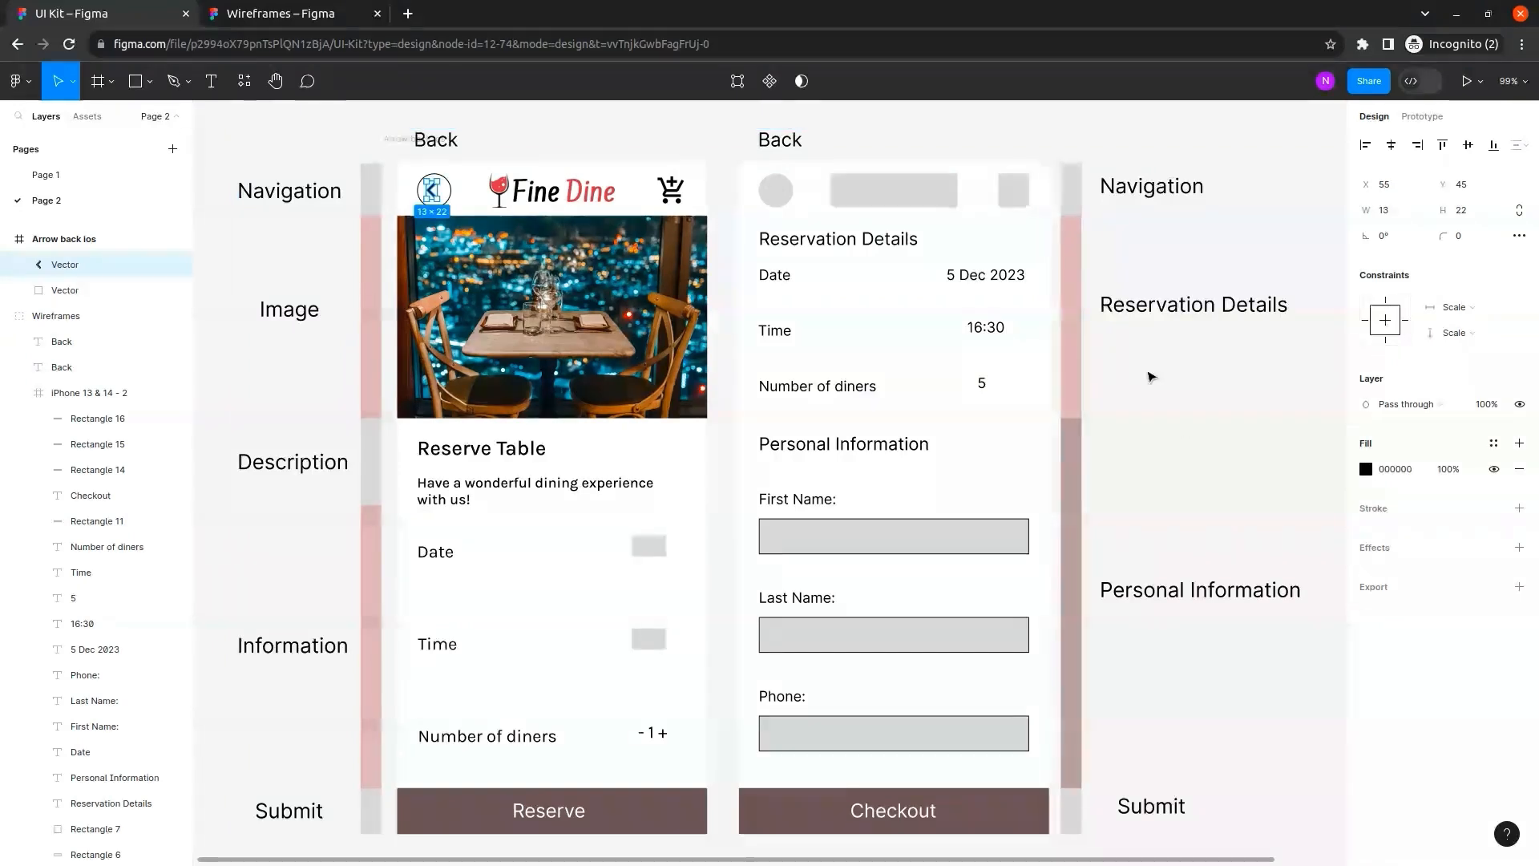
click(1219, 412)
Increase the stroke weight of the circle around the back arrow in the first frame to 2.
click(451, 198)
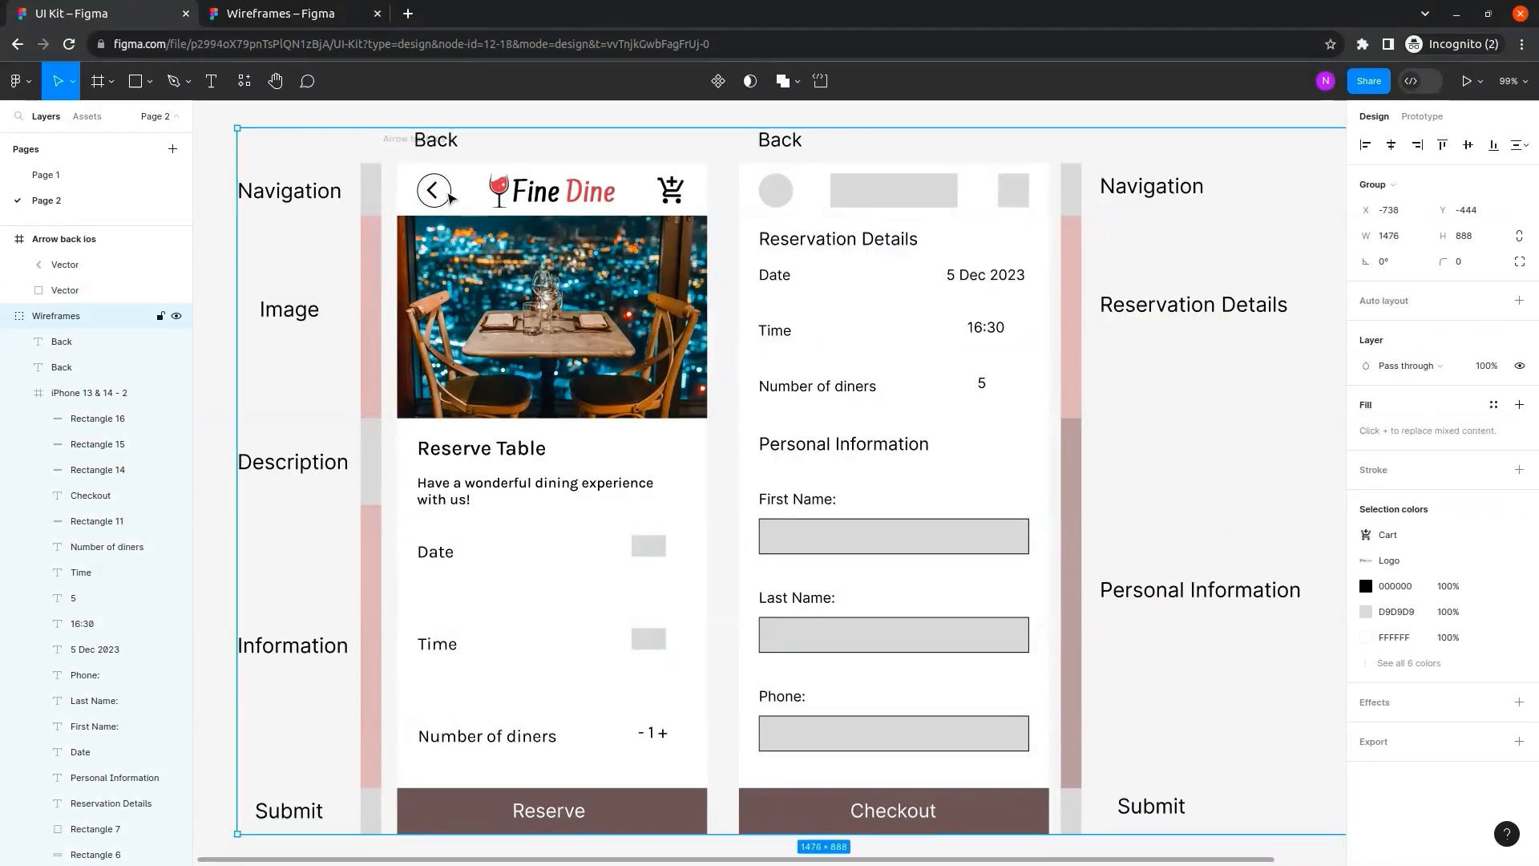
double_click(442, 204)
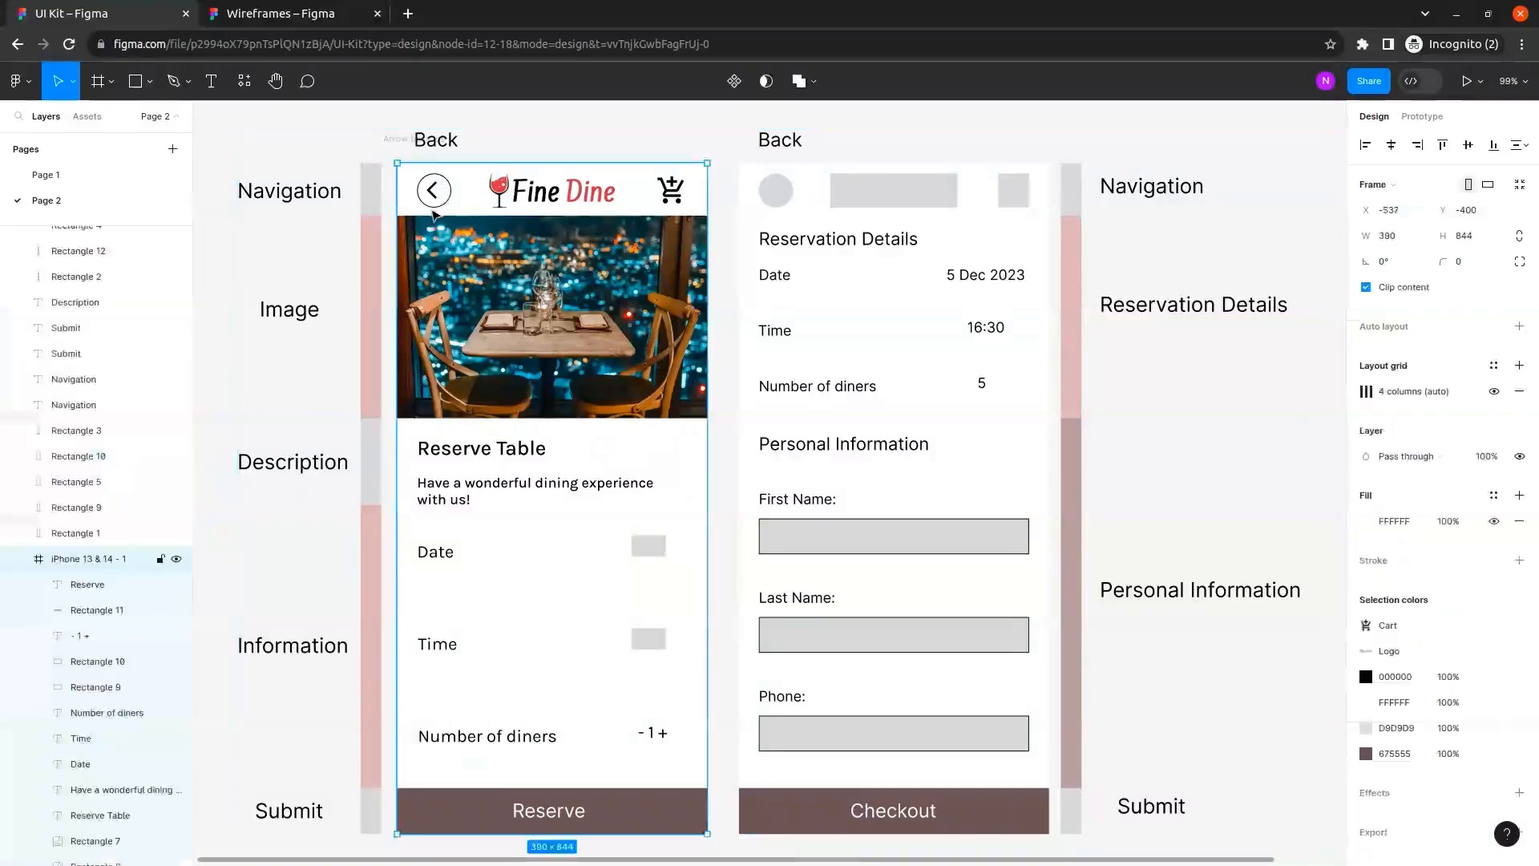
click(429, 207)
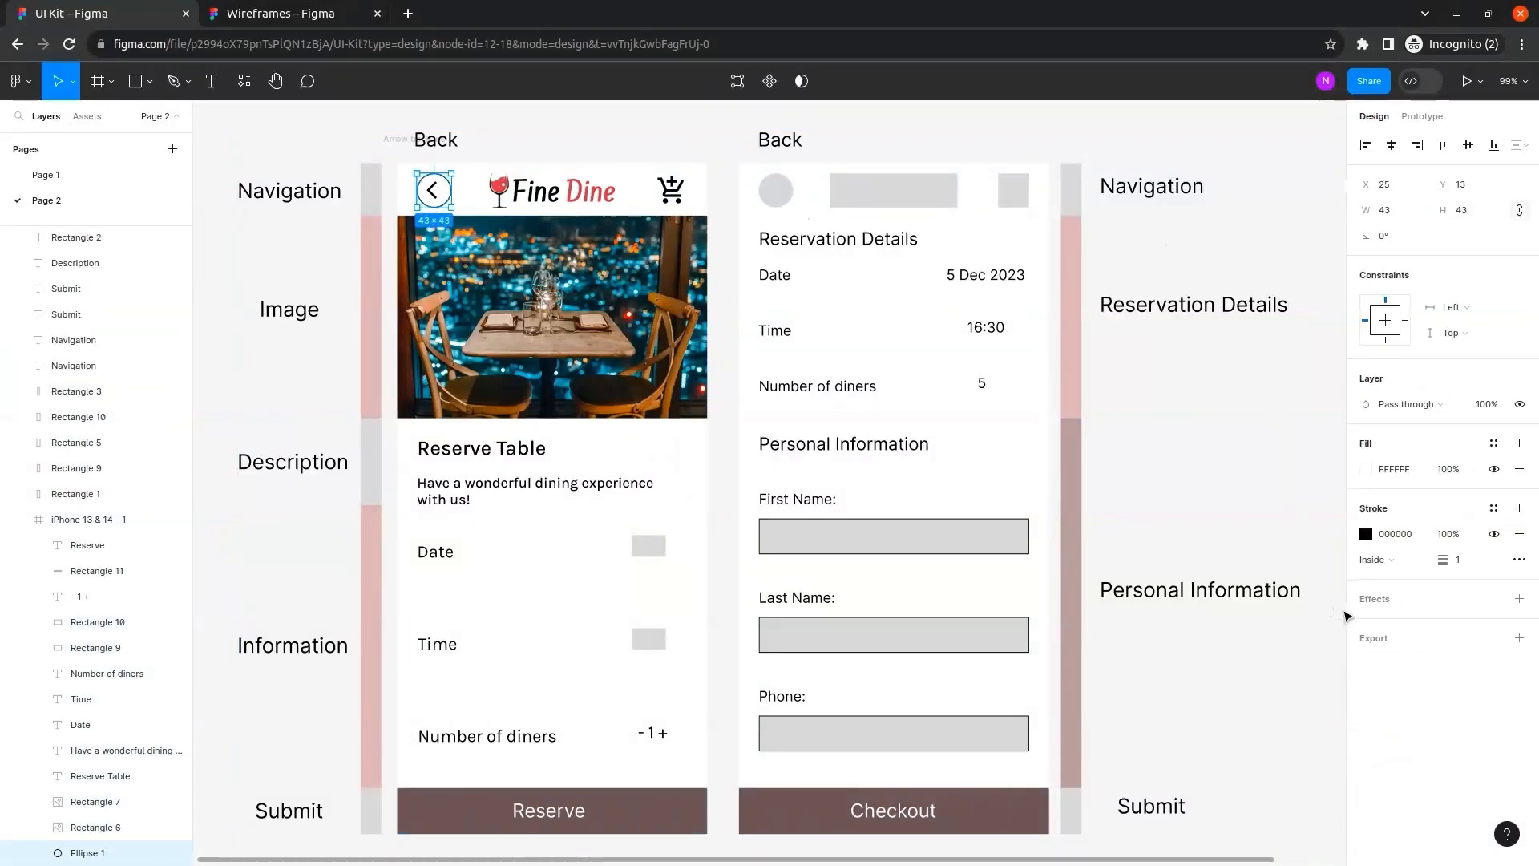
click(1464, 562)
key(Up)
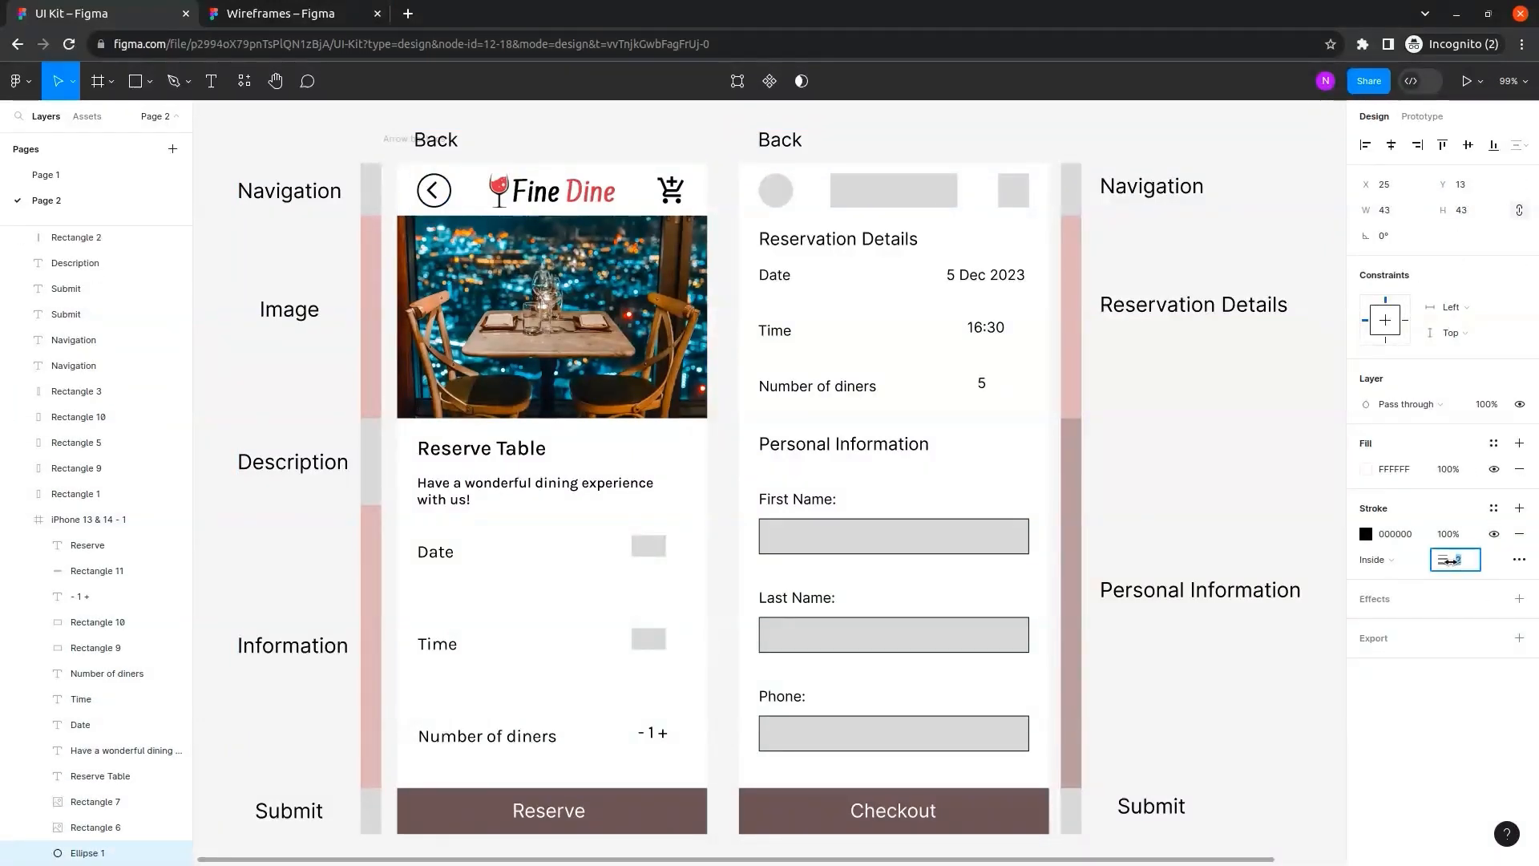
click(1281, 268)
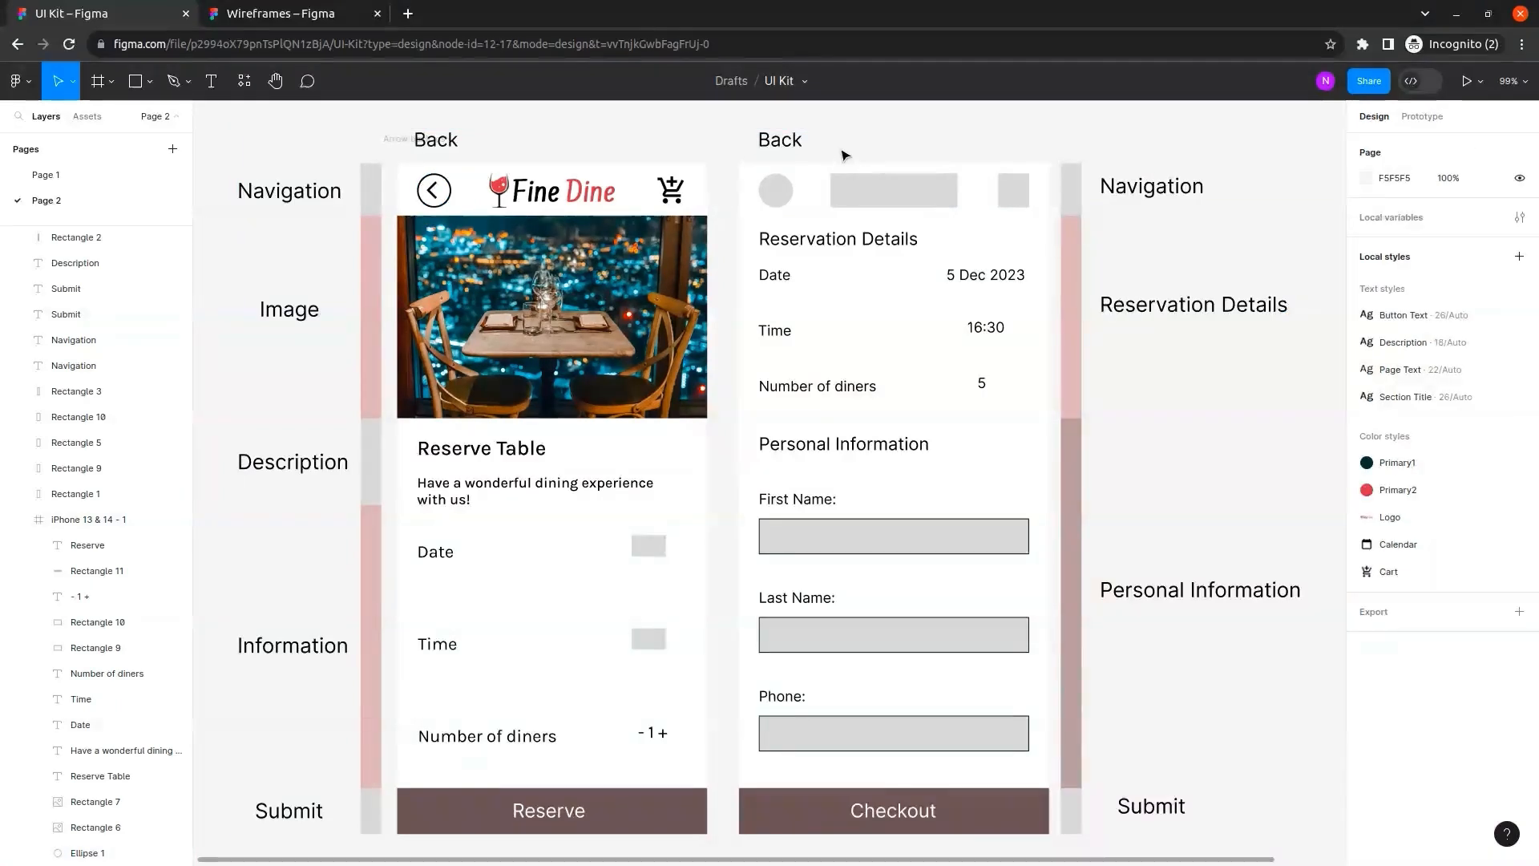
Nudge the back arrow 1 px right inside its circle.
click(439, 196)
key(Right)
click(704, 147)
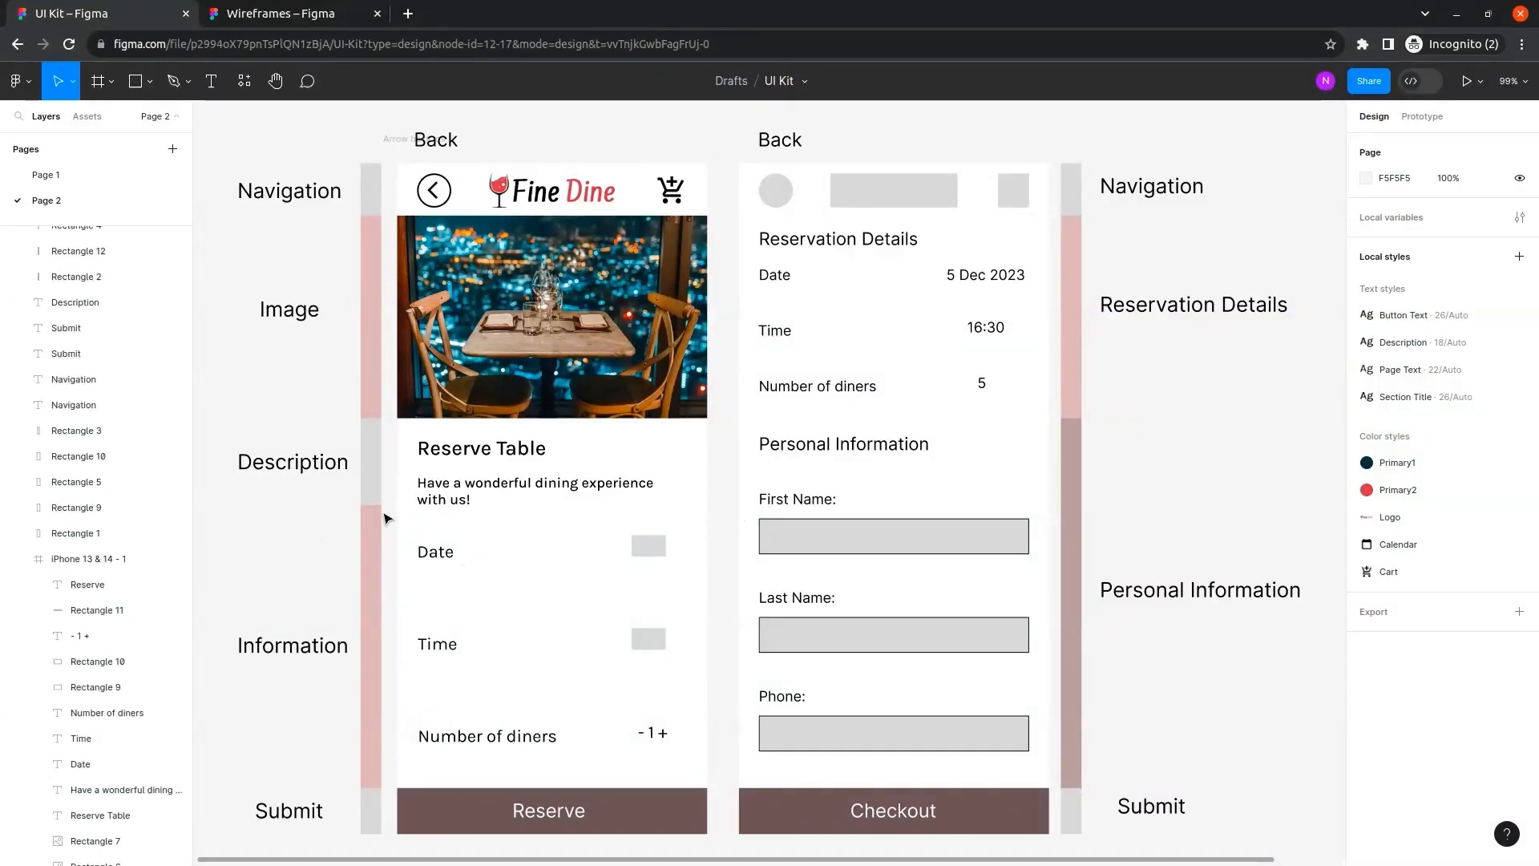
Apply the Calendar style to the grey placeholder rectangle beside Date in the first frame.
click(653, 557)
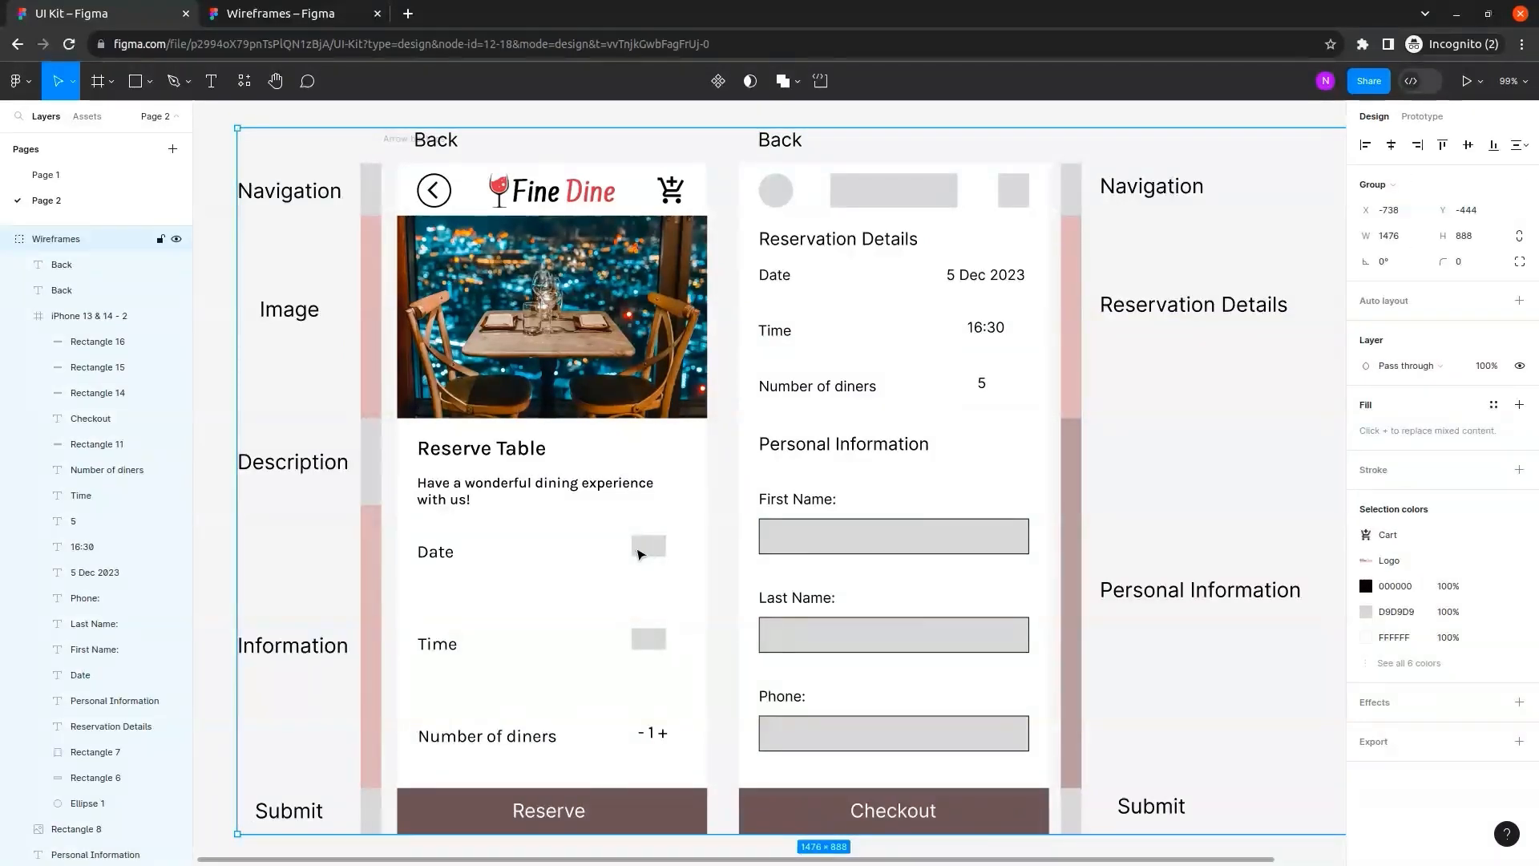
click(640, 553)
click(639, 553)
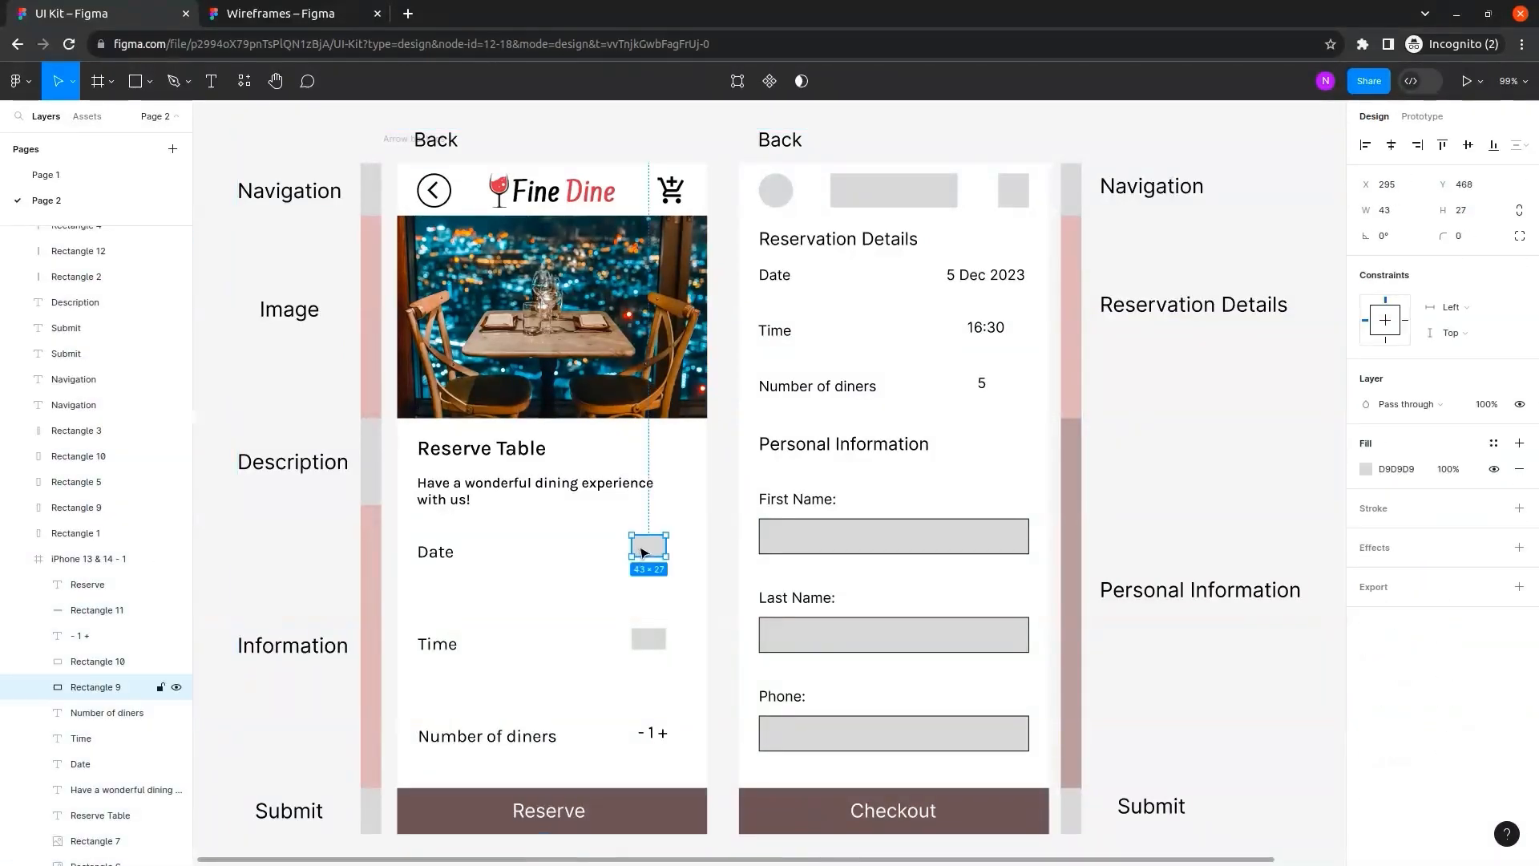
click(1494, 443)
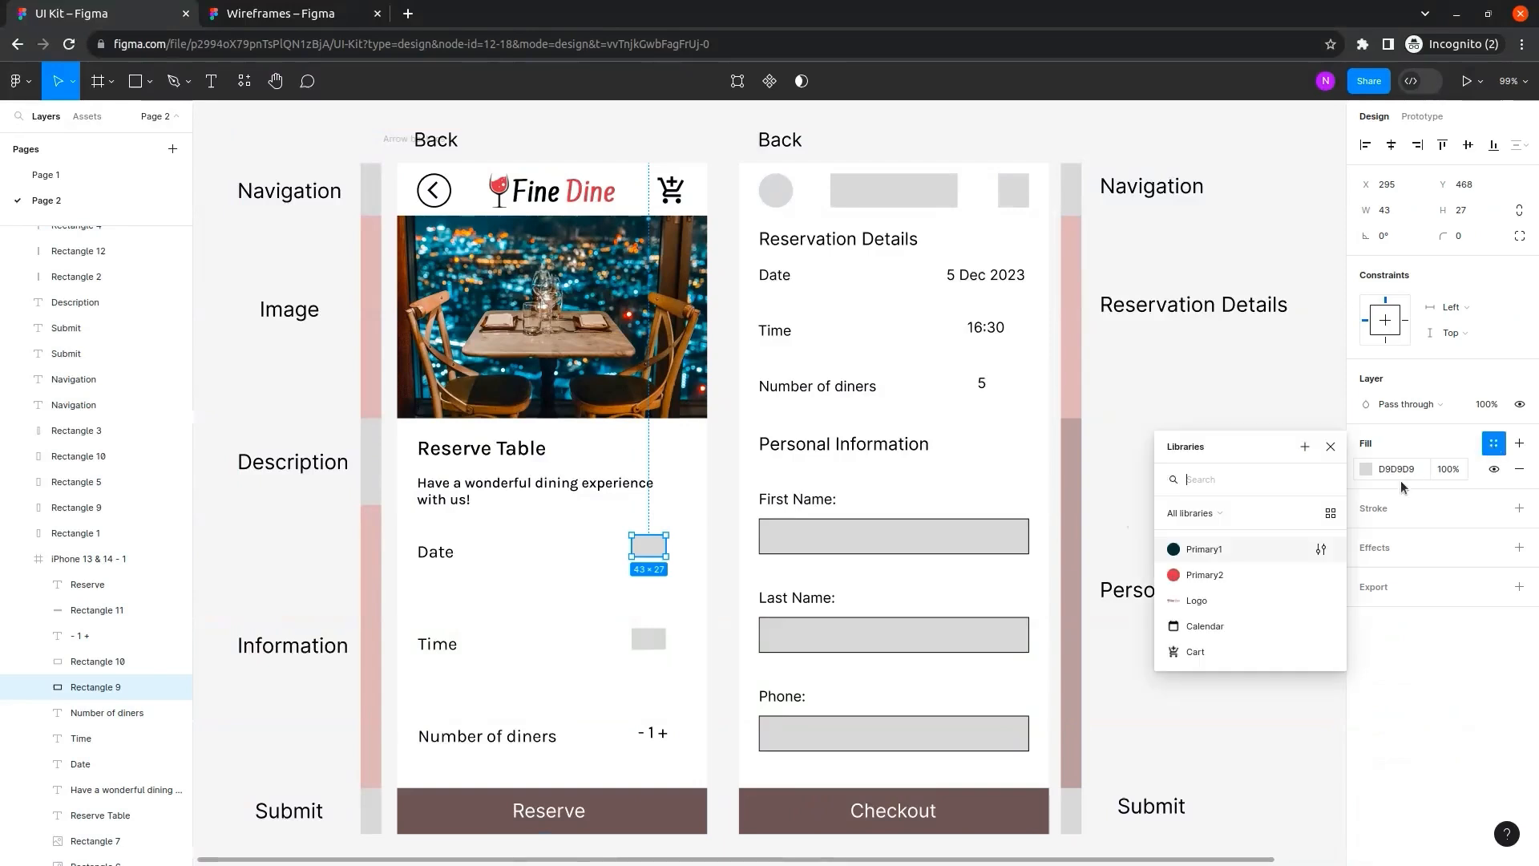
click(1247, 630)
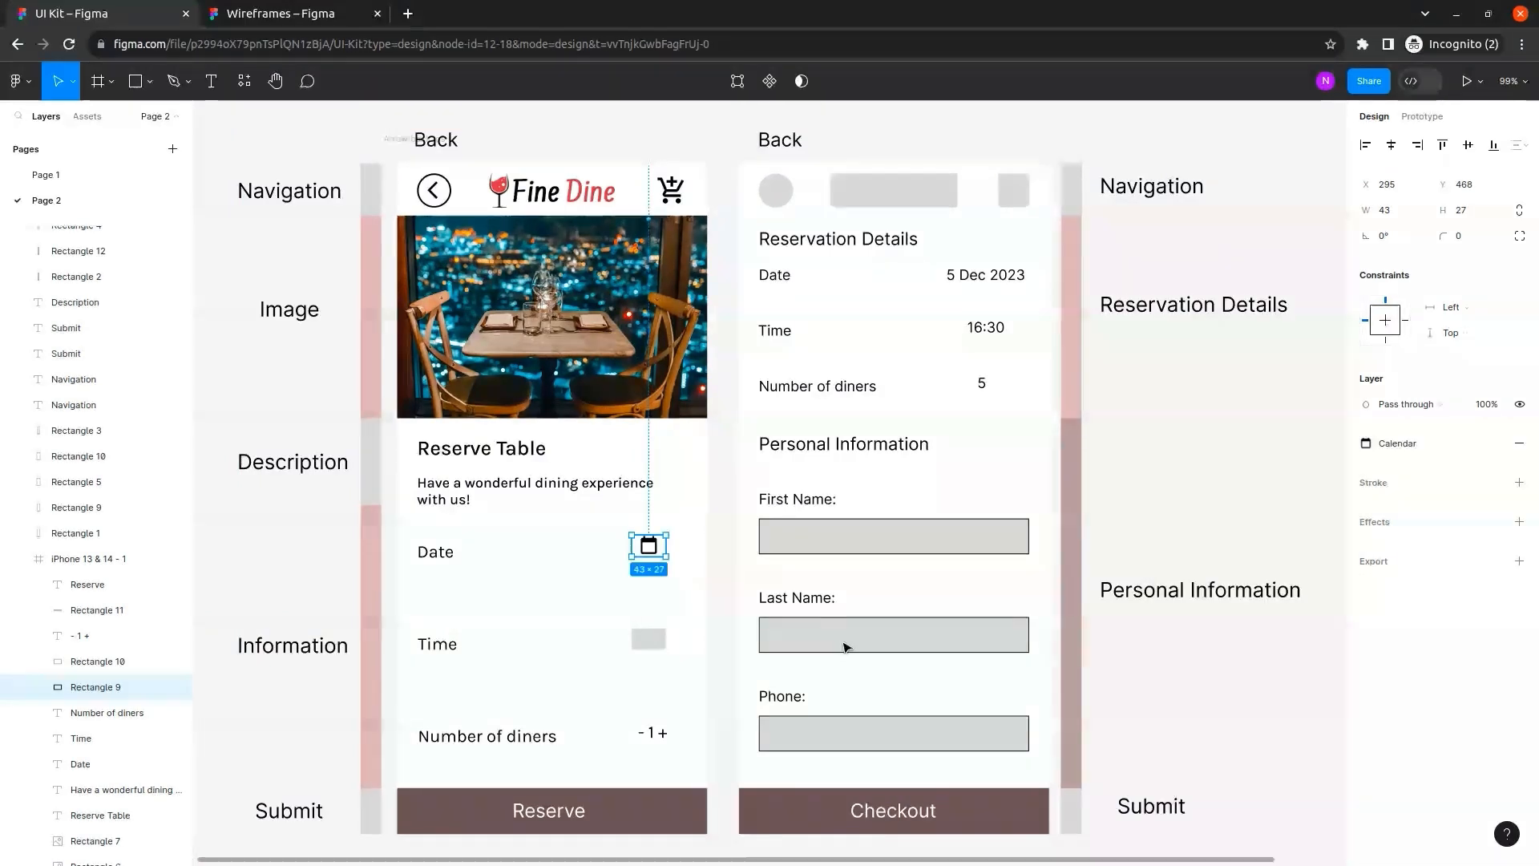
click(678, 527)
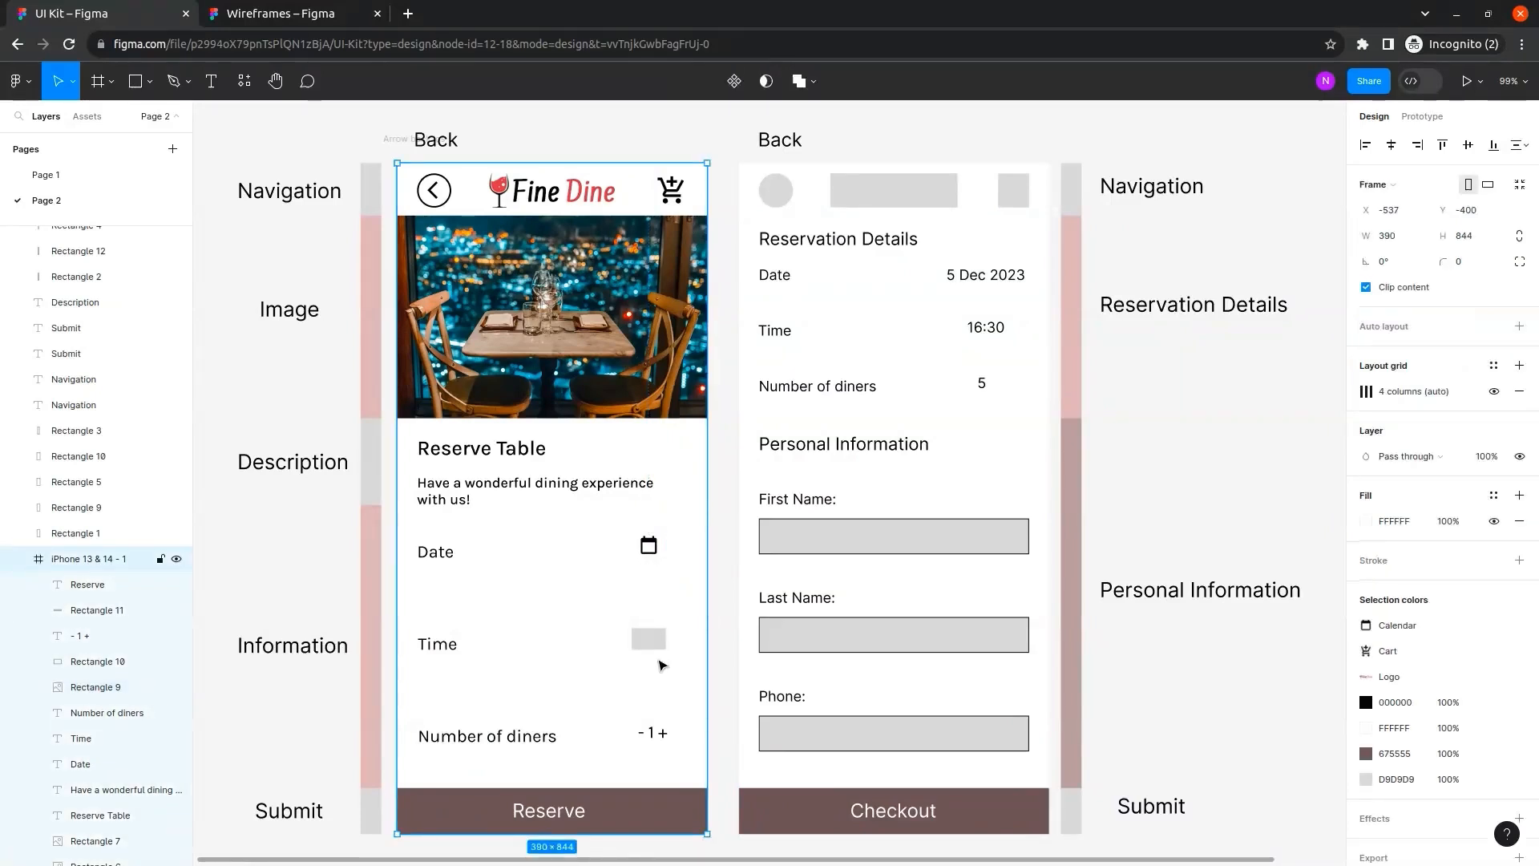
Replace the grey placeholder beside Time with a copy of the Access time clock icon from Page 1, sized 35 × 35.
click(650, 648)
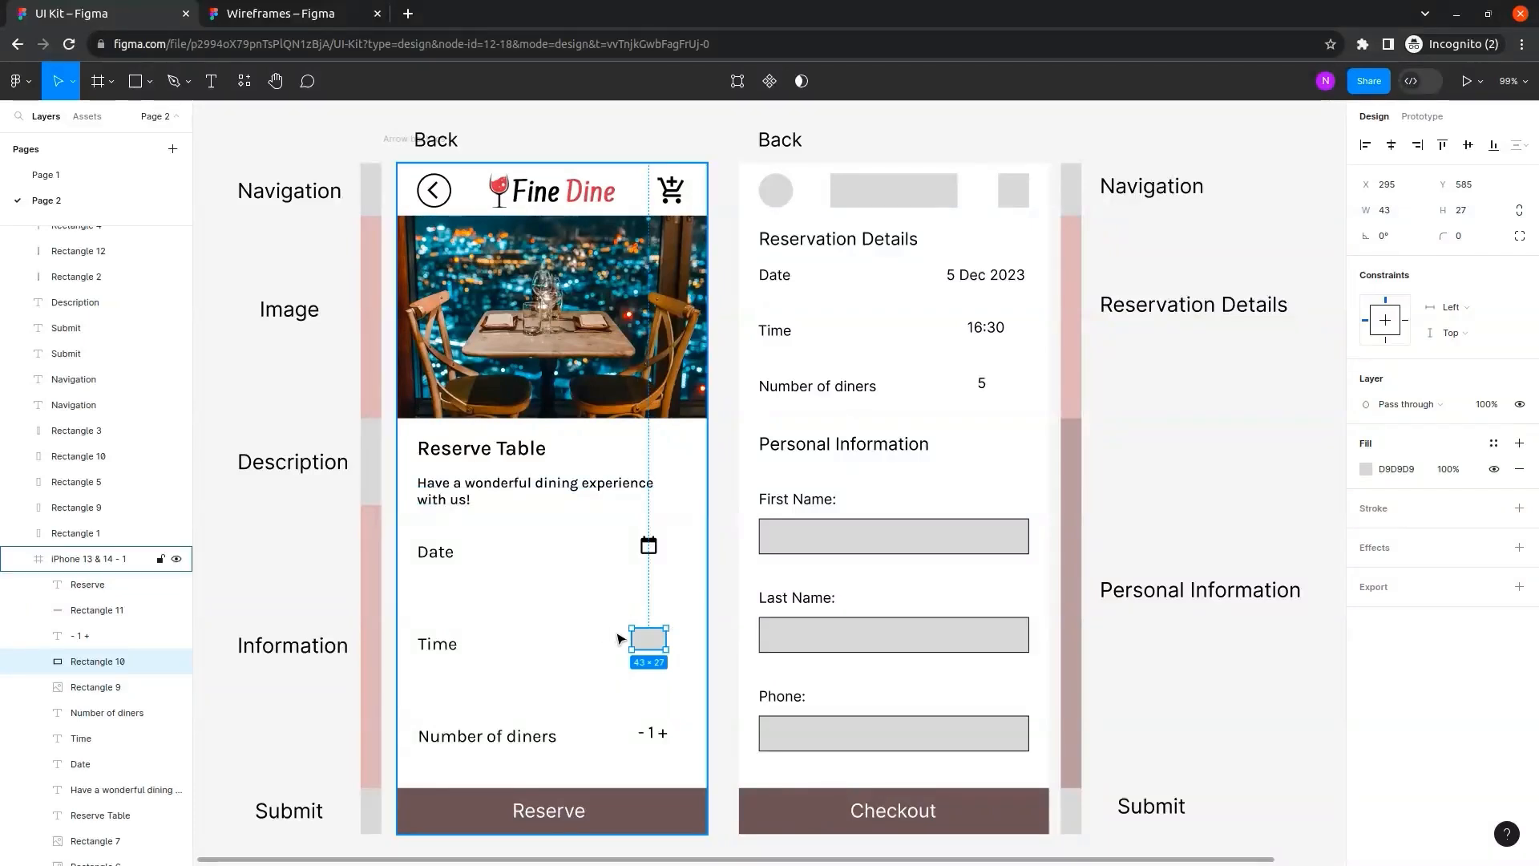
key(Delete)
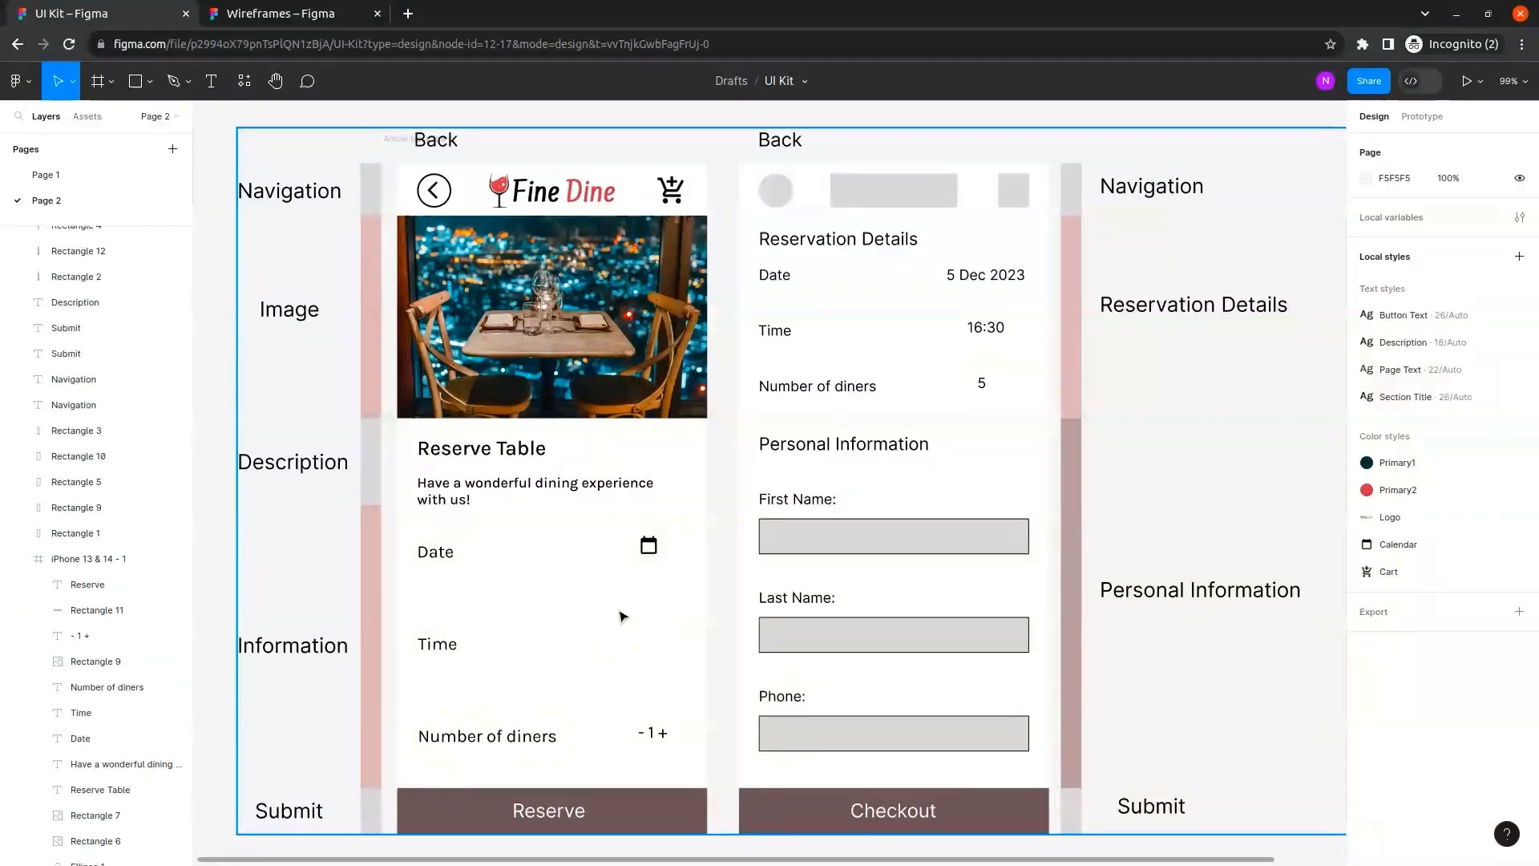
click(44, 175)
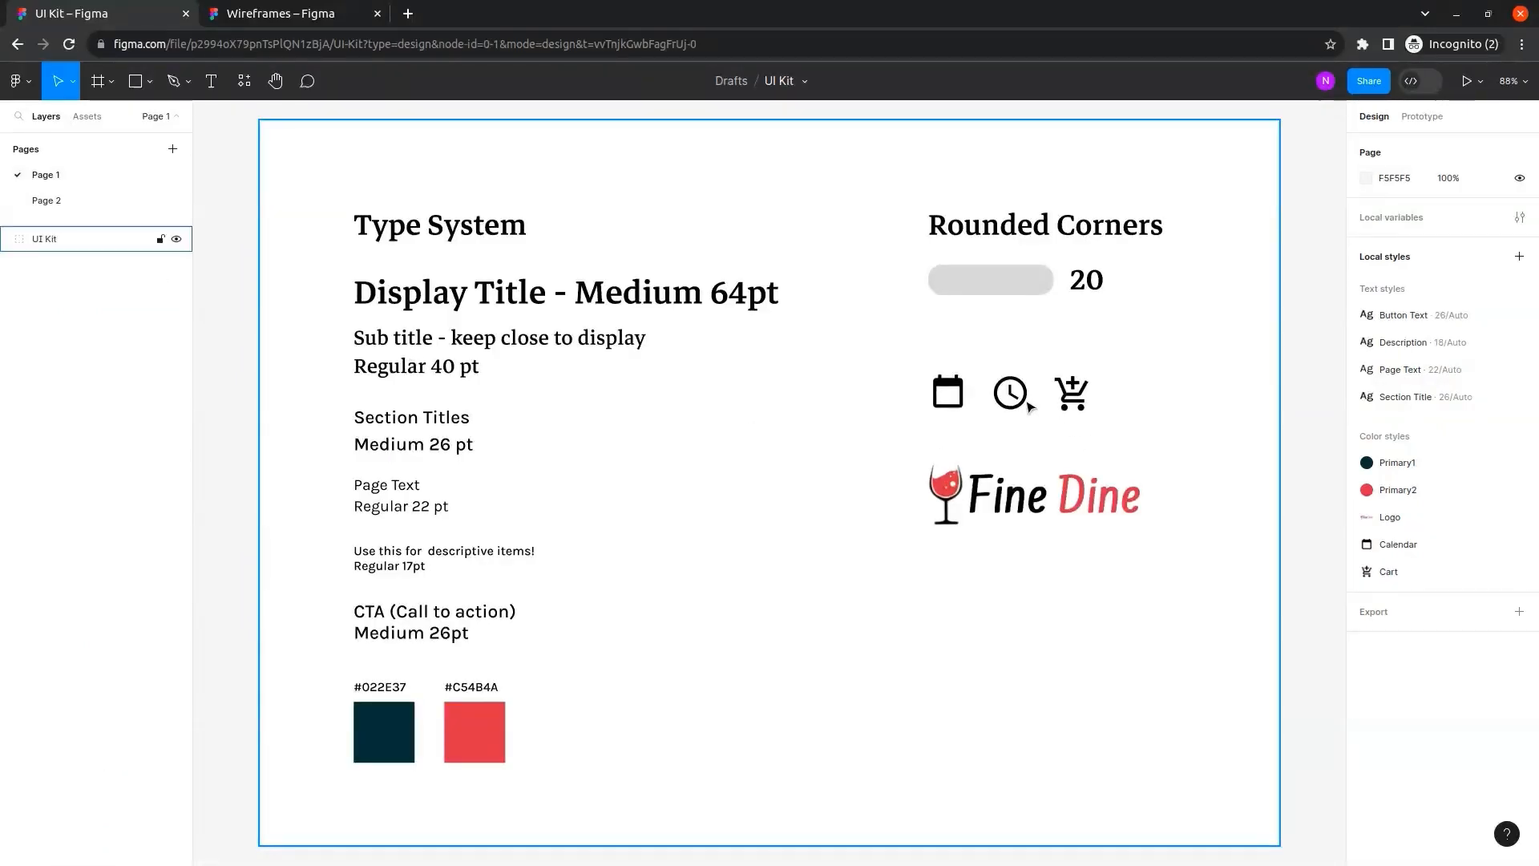
click(1035, 411)
click(1029, 409)
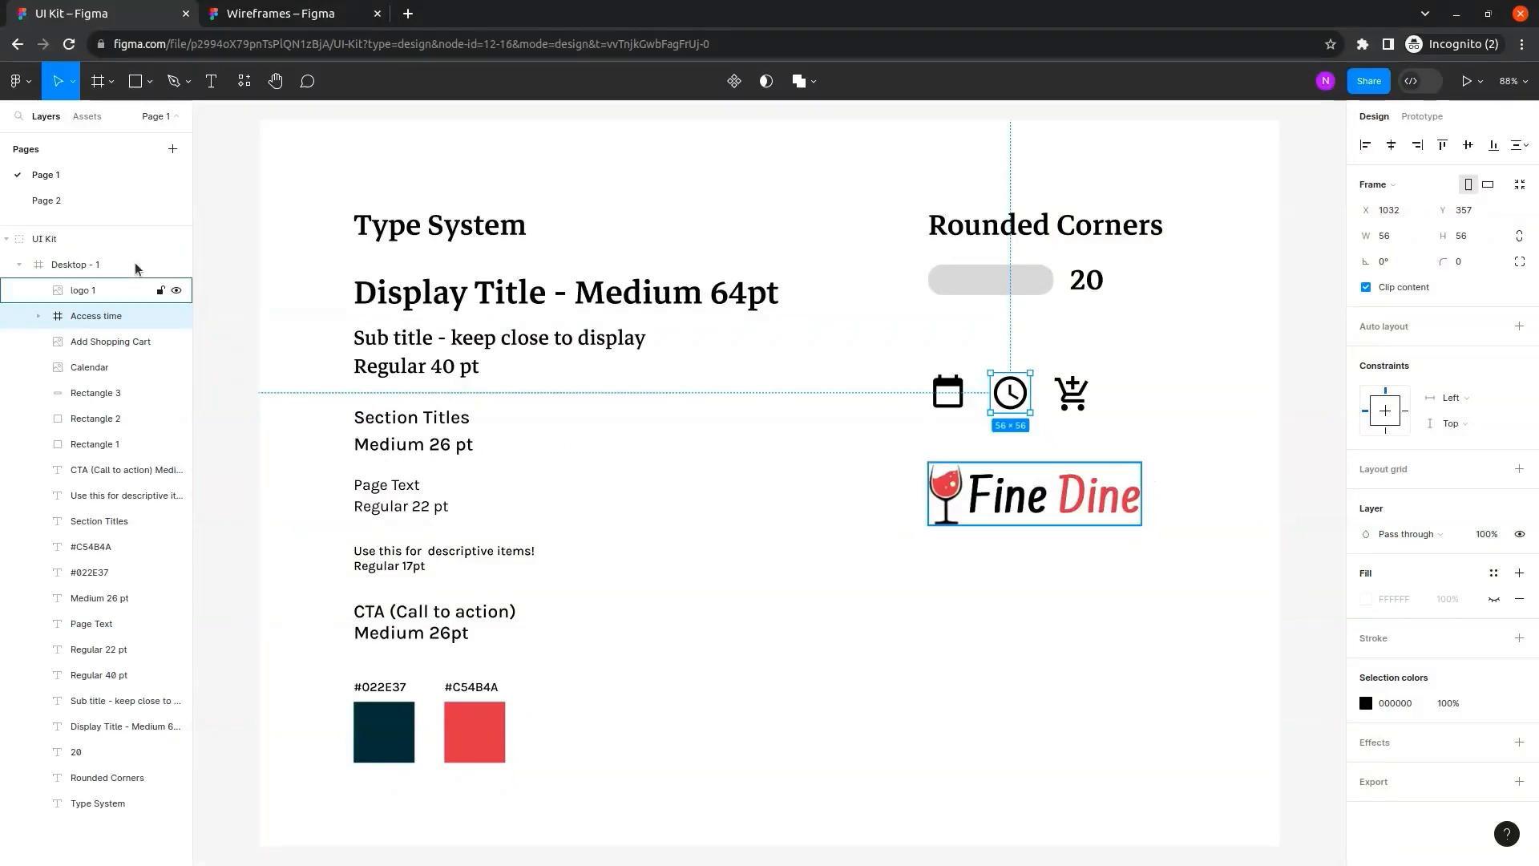
click(82, 203)
click(535, 308)
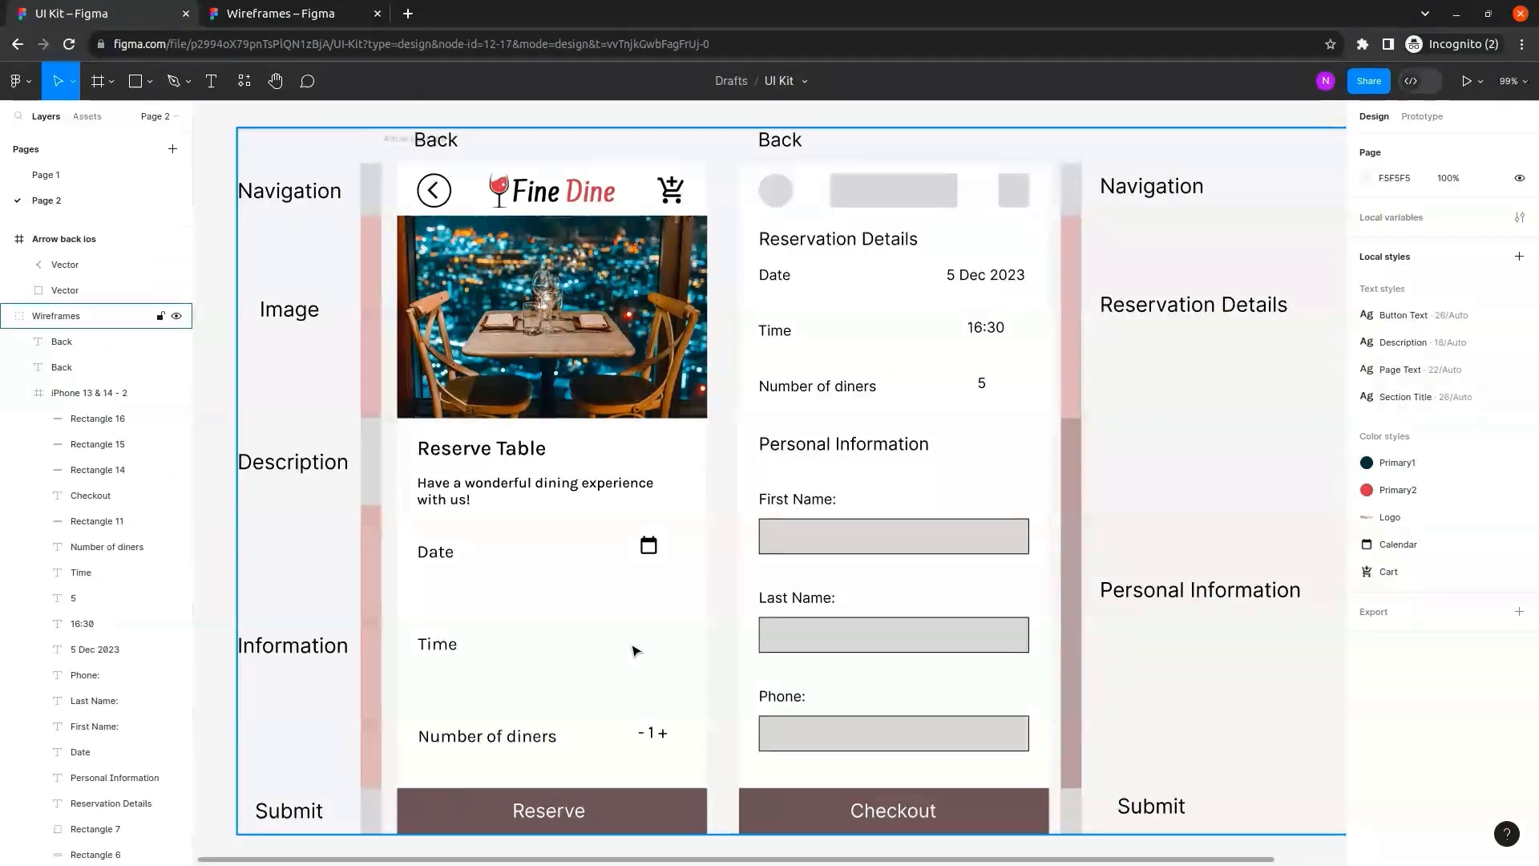
key(ctrl+v)
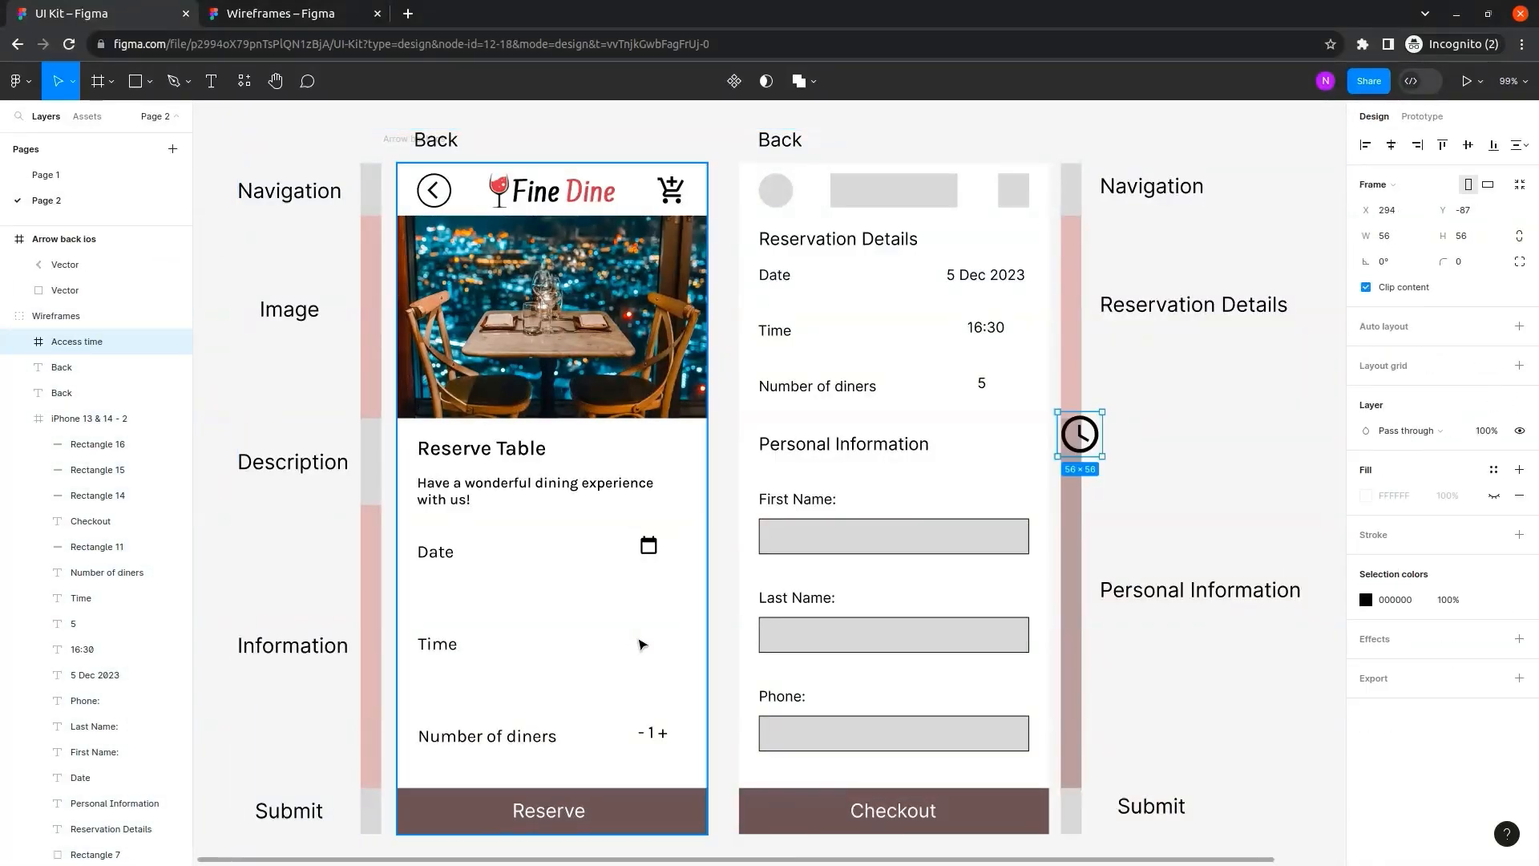
drag(1094, 439, 652, 644)
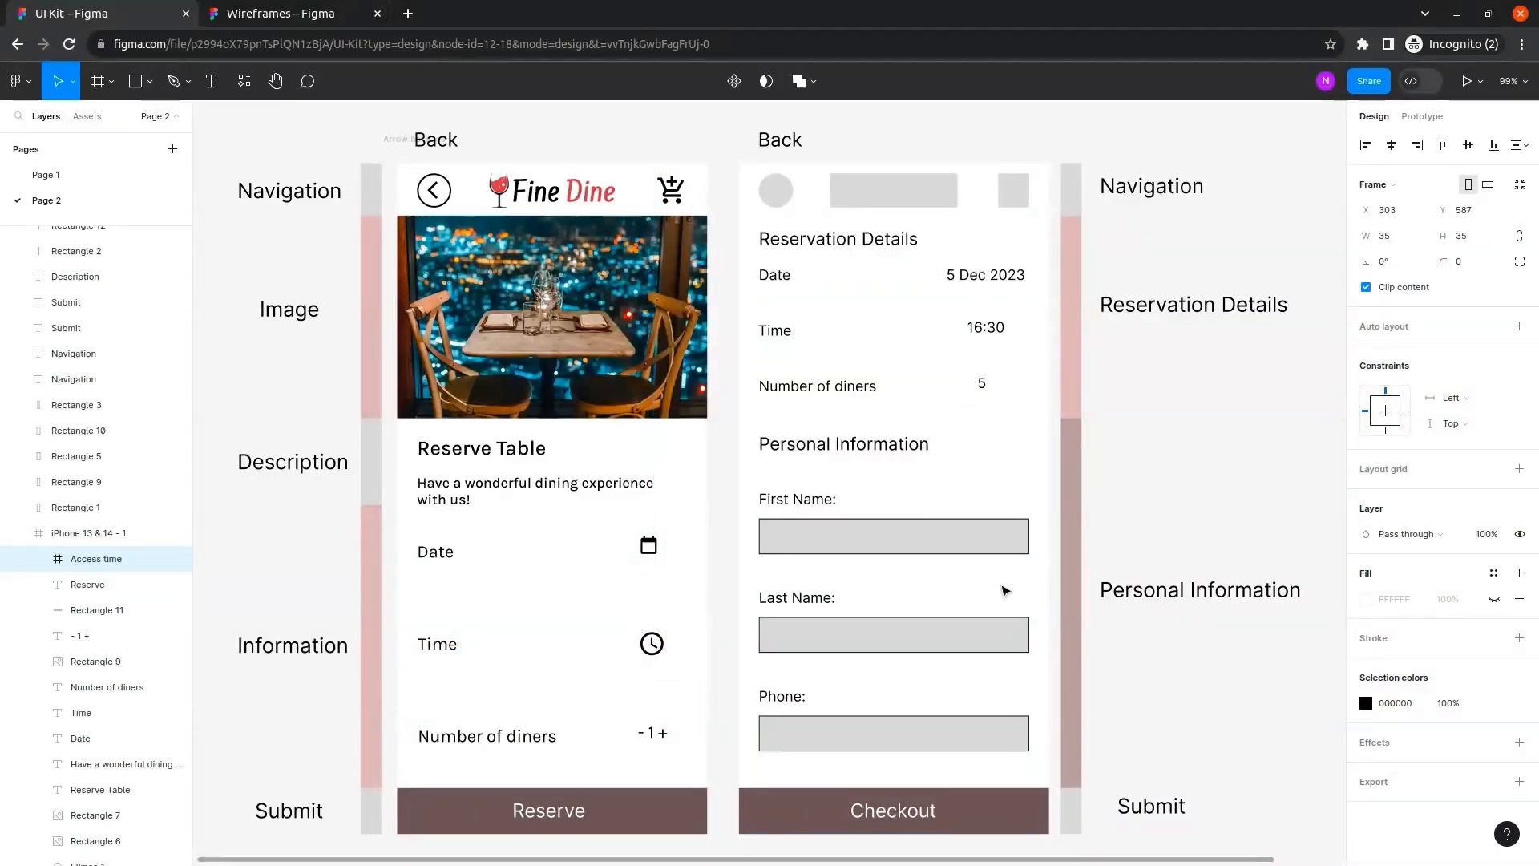
Enlarge the calendar icon beside Date to roughly match the clock icon below it.
click(650, 547)
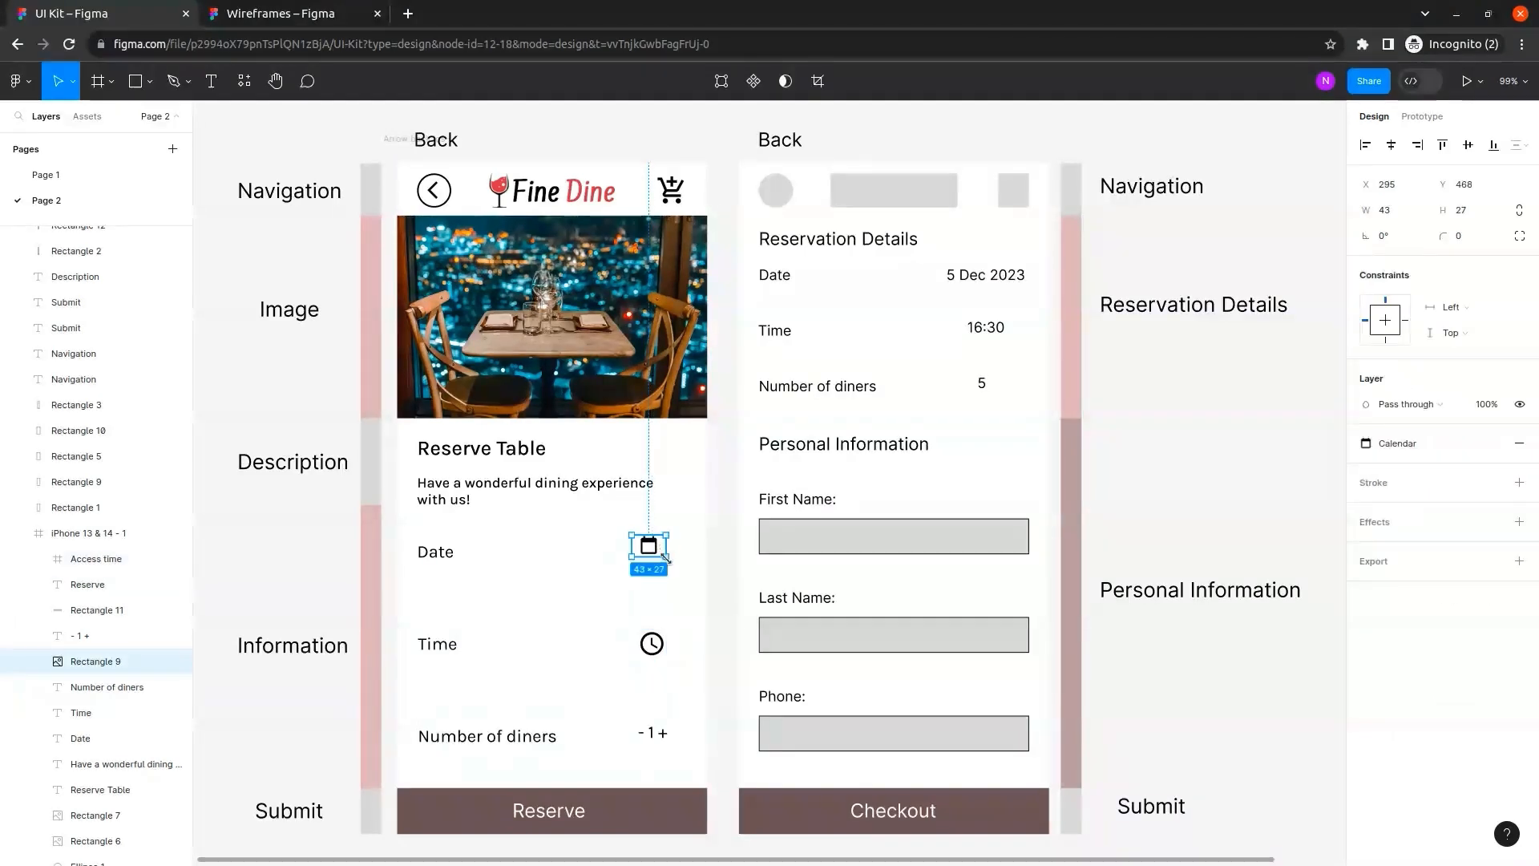
drag(664, 559, 670, 565)
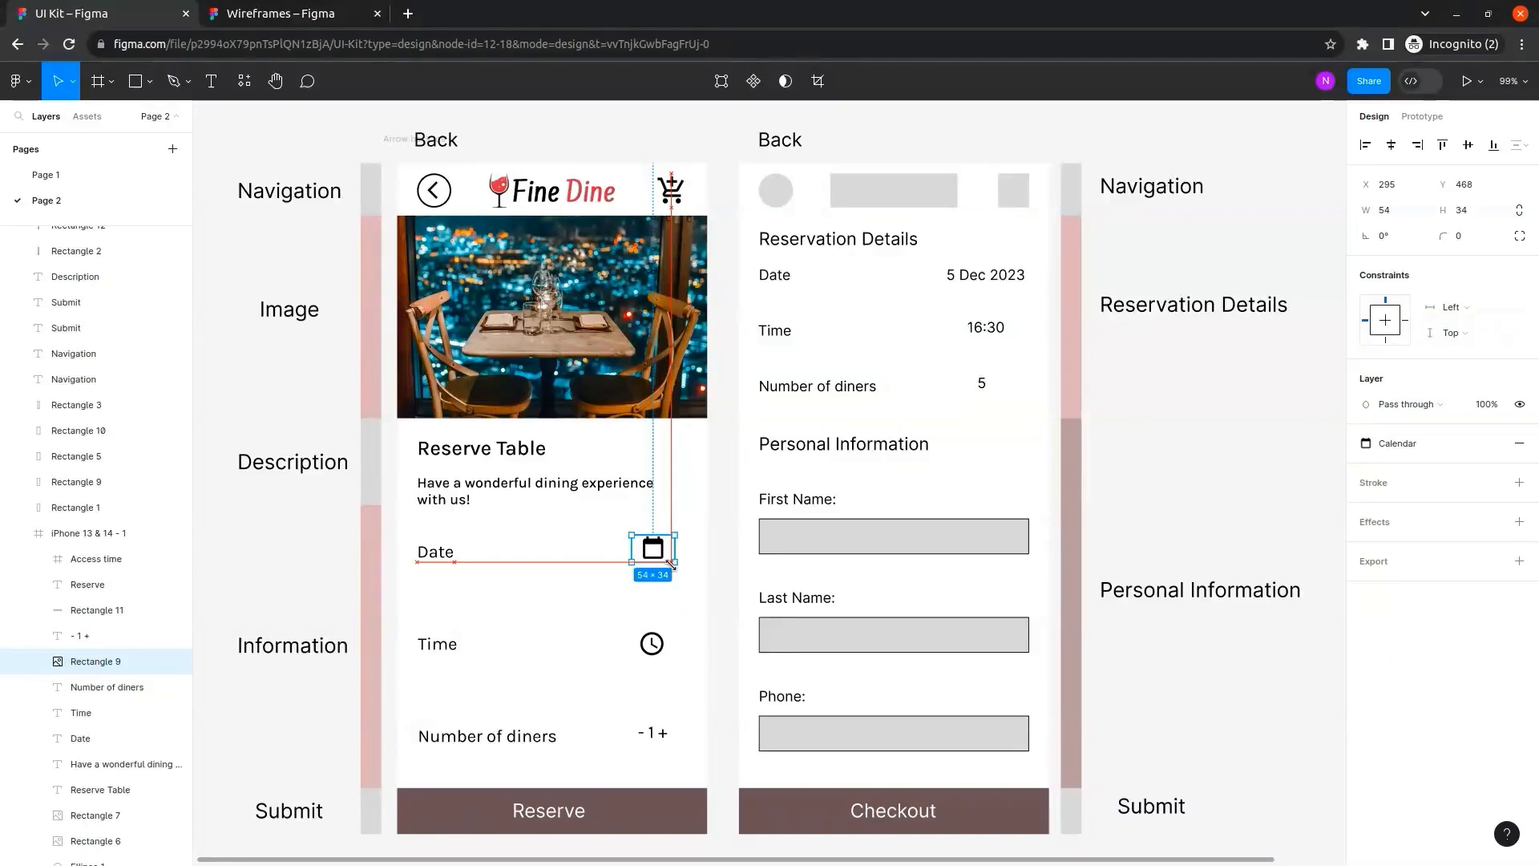
click(1187, 474)
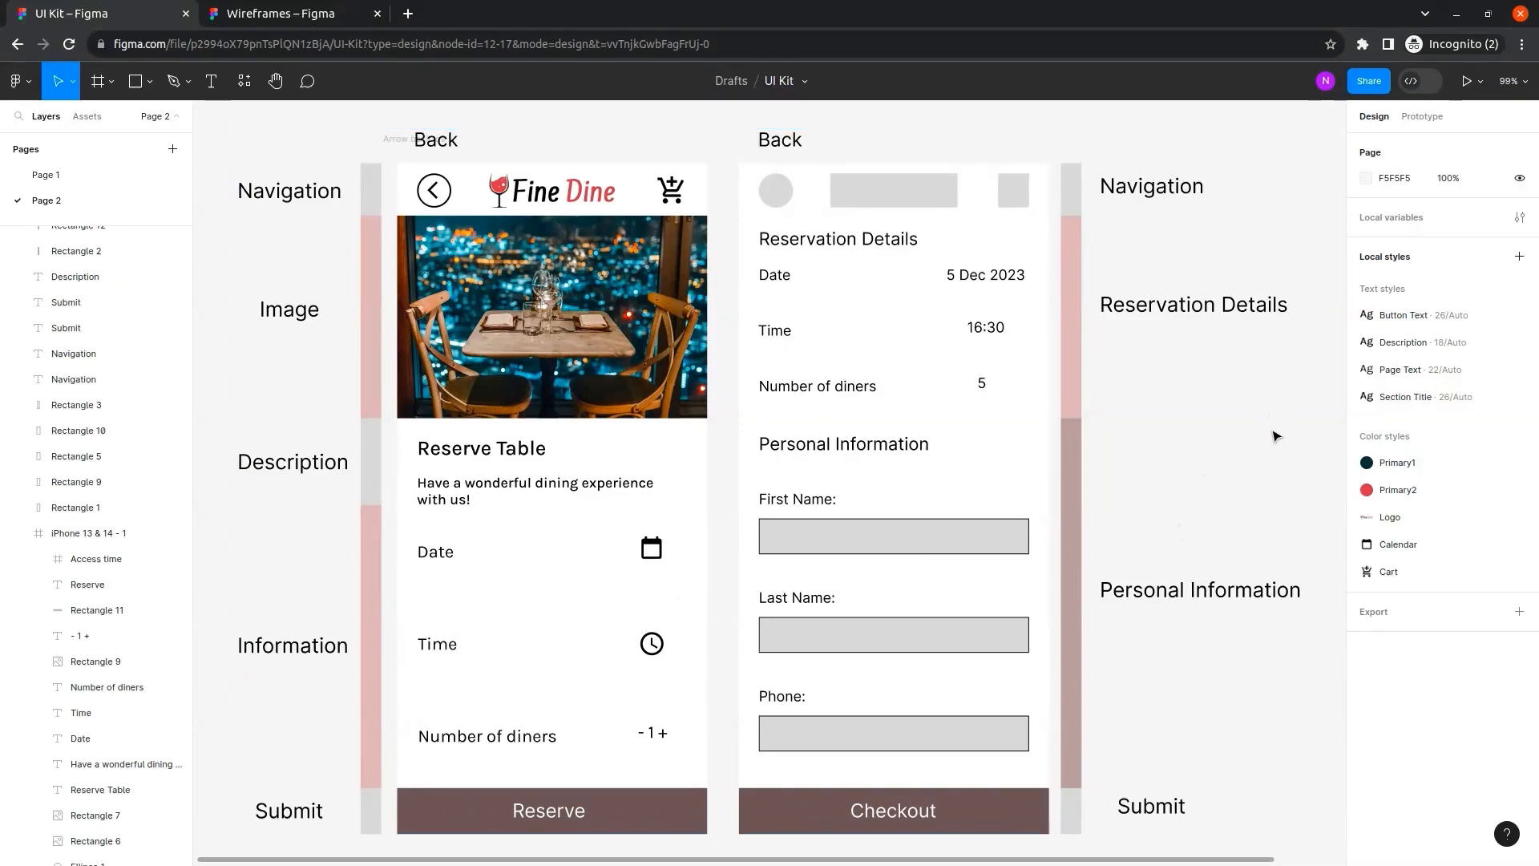
Show the layout grids to check the frames' alignment against the columns, and hide them again.
click(1507, 82)
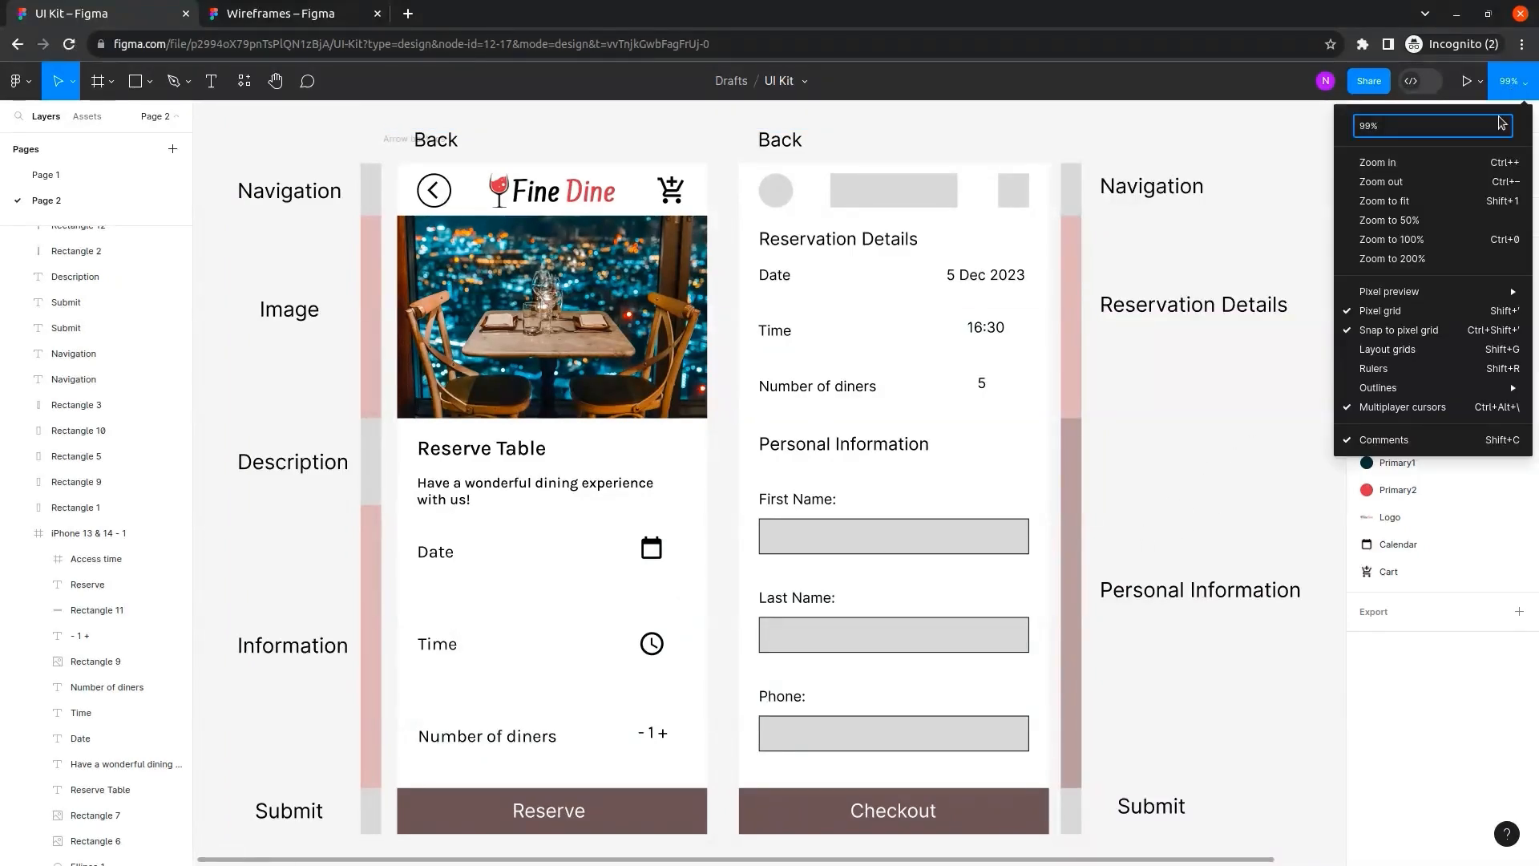
click(1436, 353)
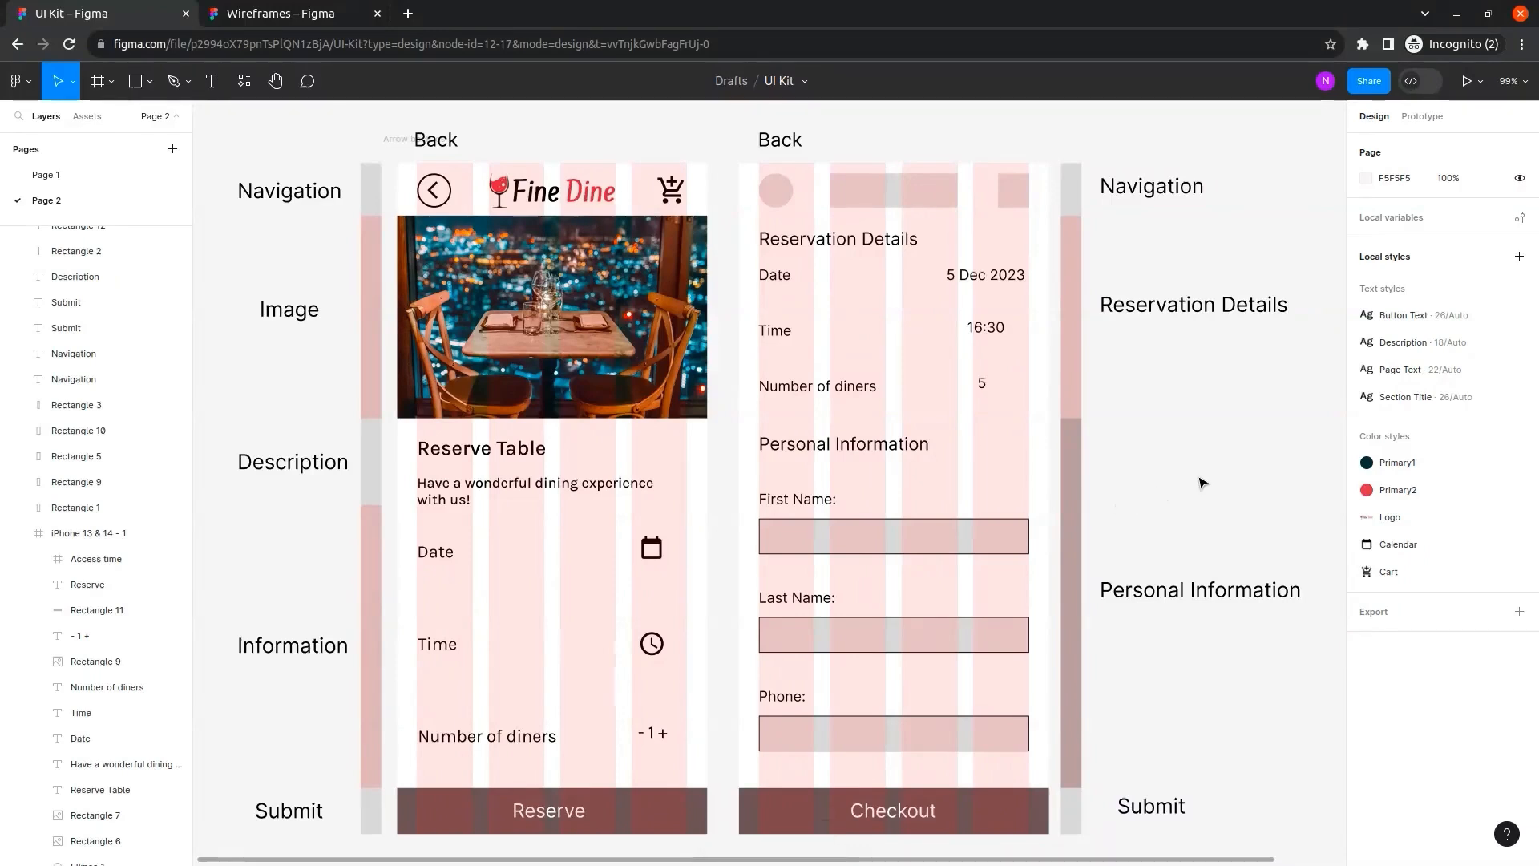
click(1509, 81)
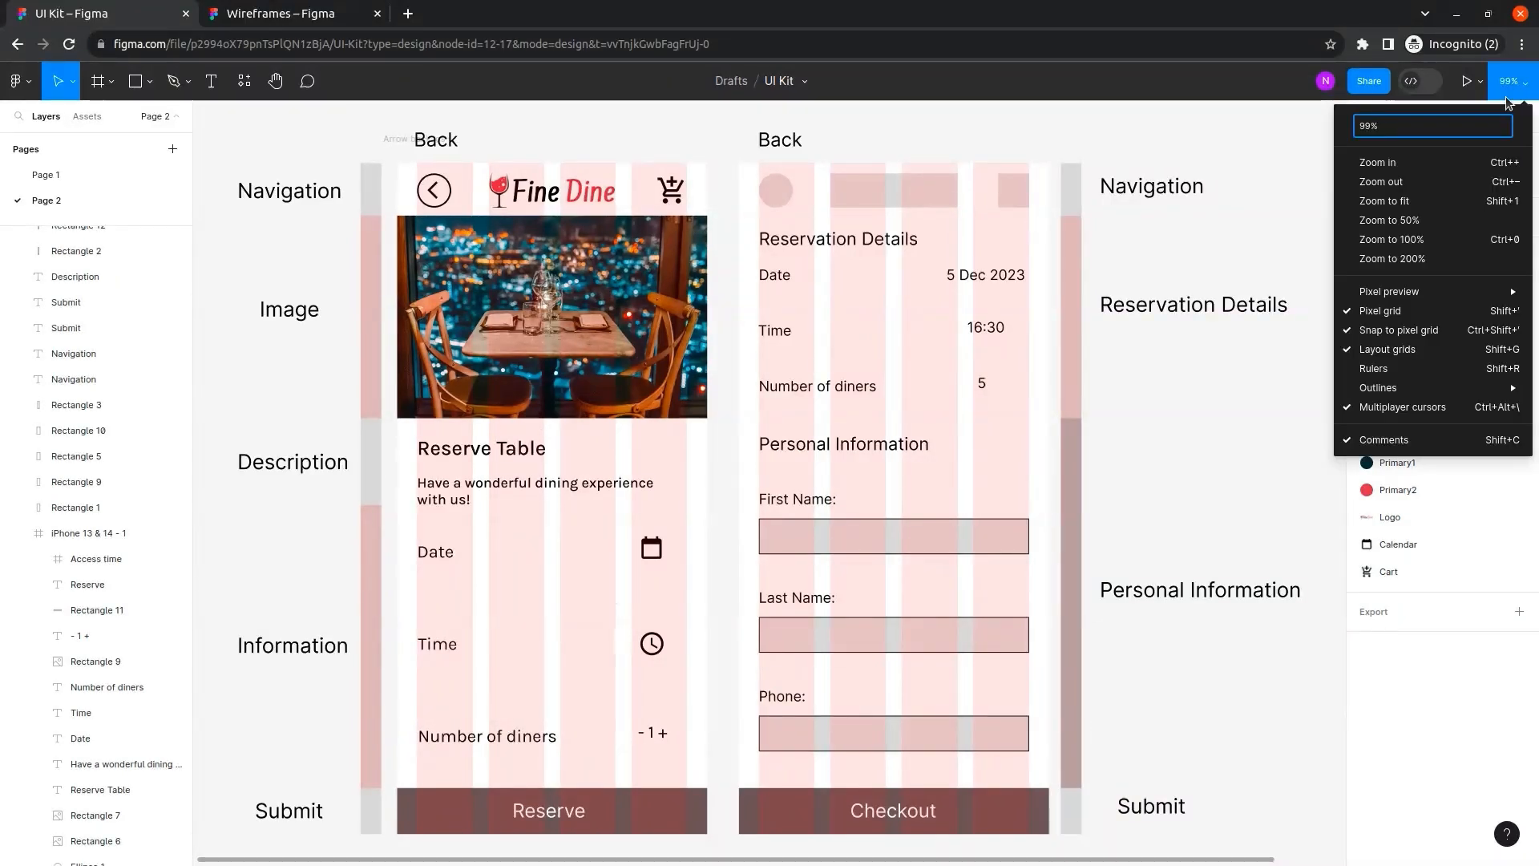
click(1456, 357)
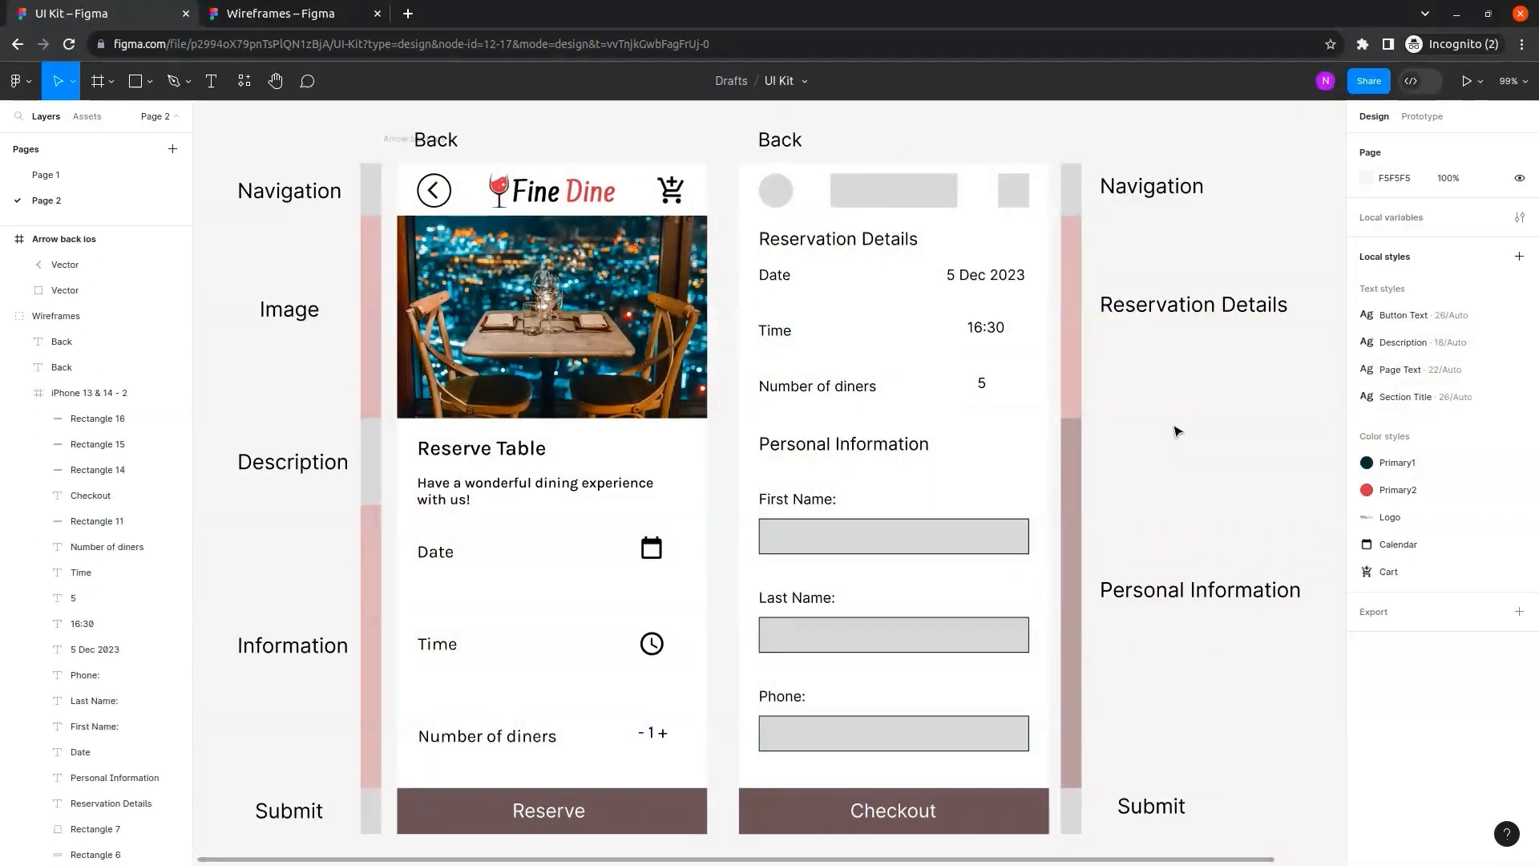
Check the UI Kit's rounded corner value on Page 1 and set the Reserve button rectangle's corner radius to 20.
click(657, 818)
click(663, 816)
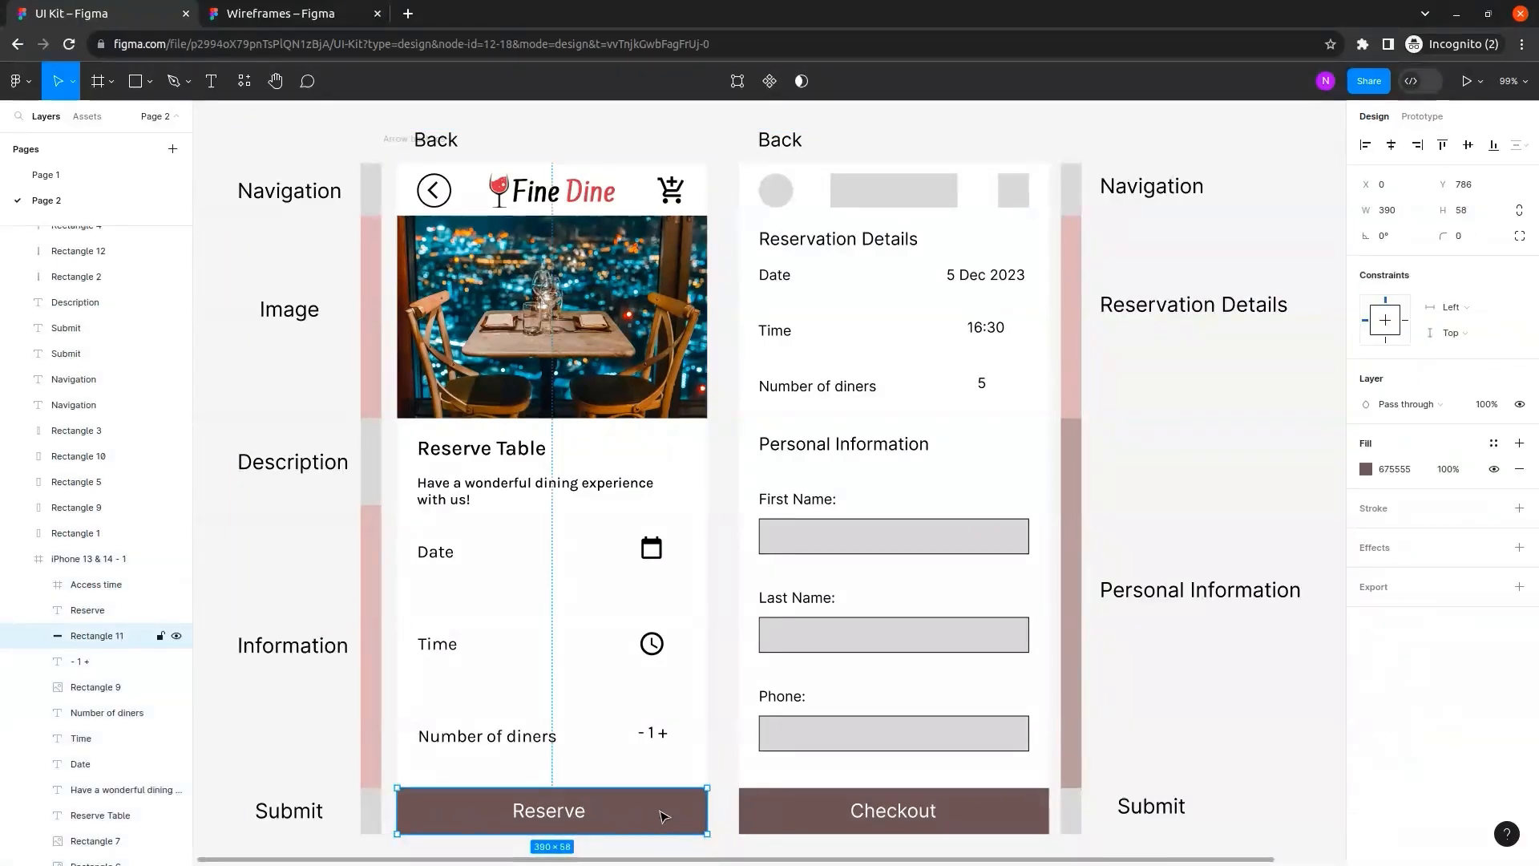
click(120, 178)
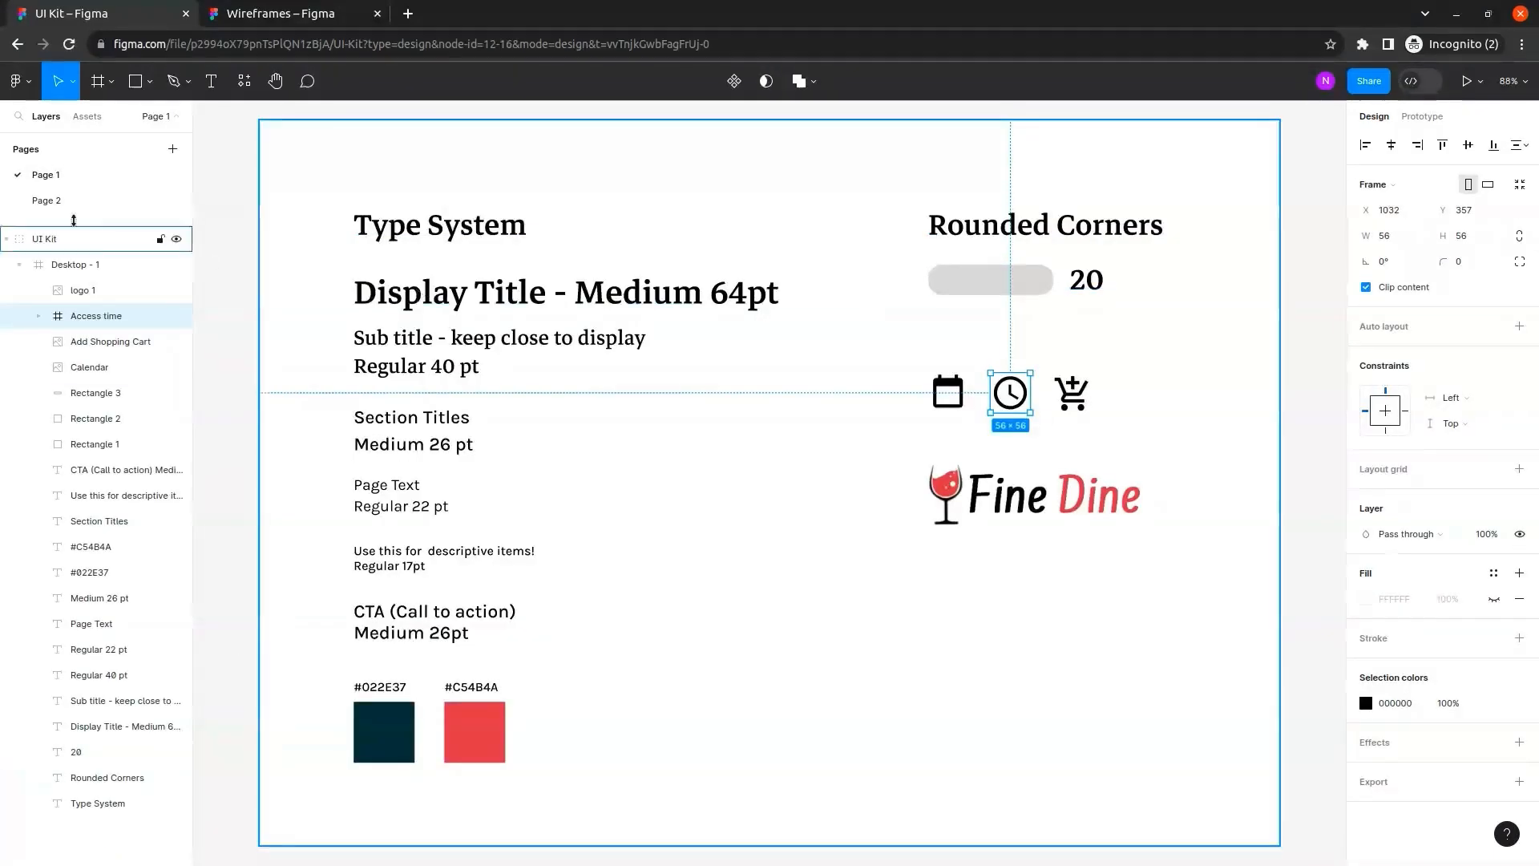
click(59, 204)
click(1498, 239)
text(6)
key(Return)
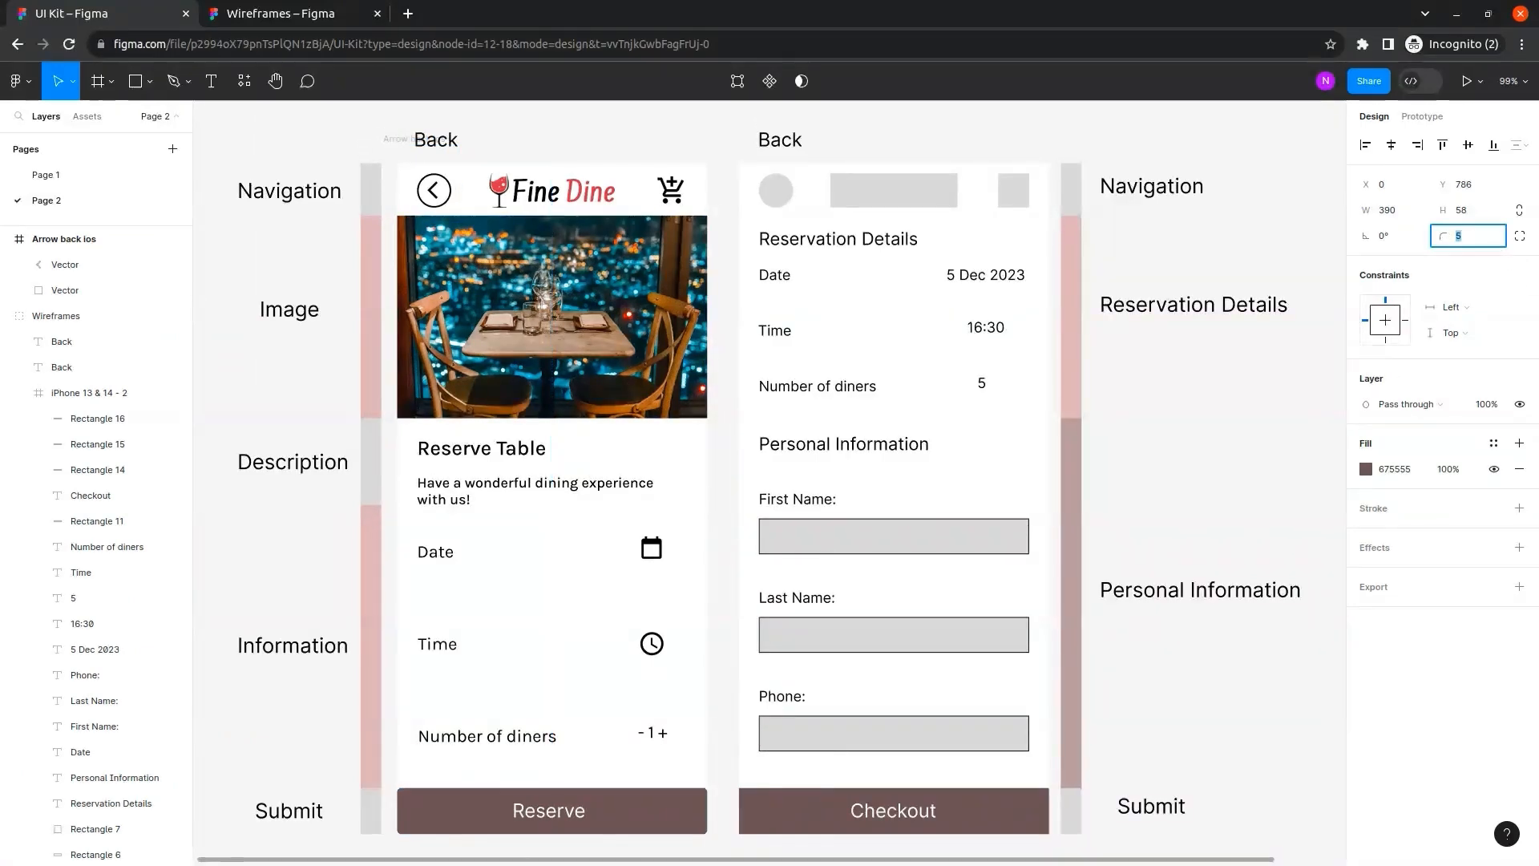
text(16)
key(Return)
key(Up)
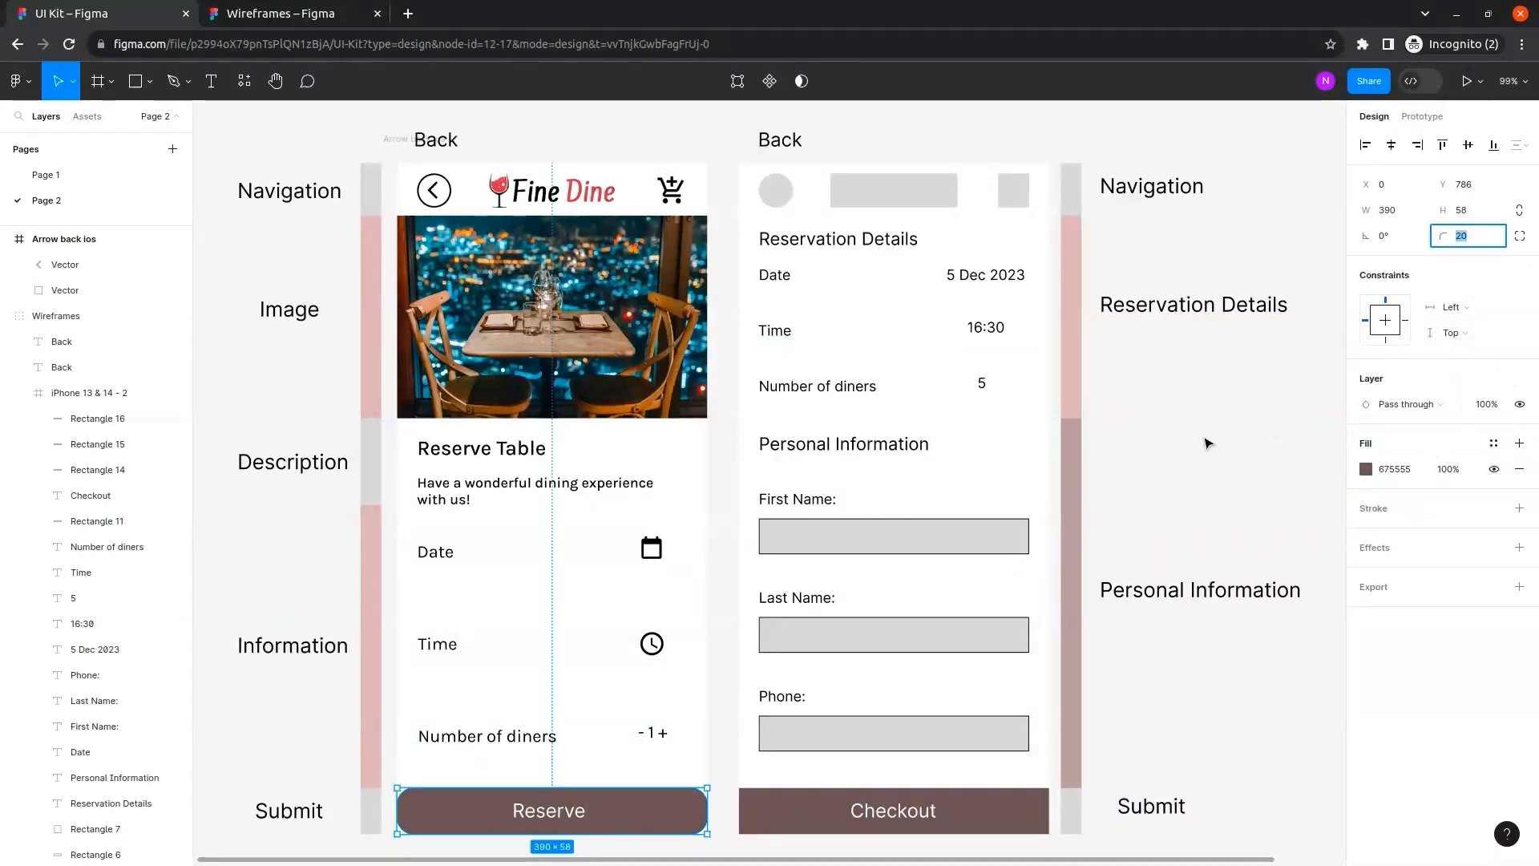
click(1206, 440)
Shrink the Reserve button rectangle to 321 × 48.
click(691, 822)
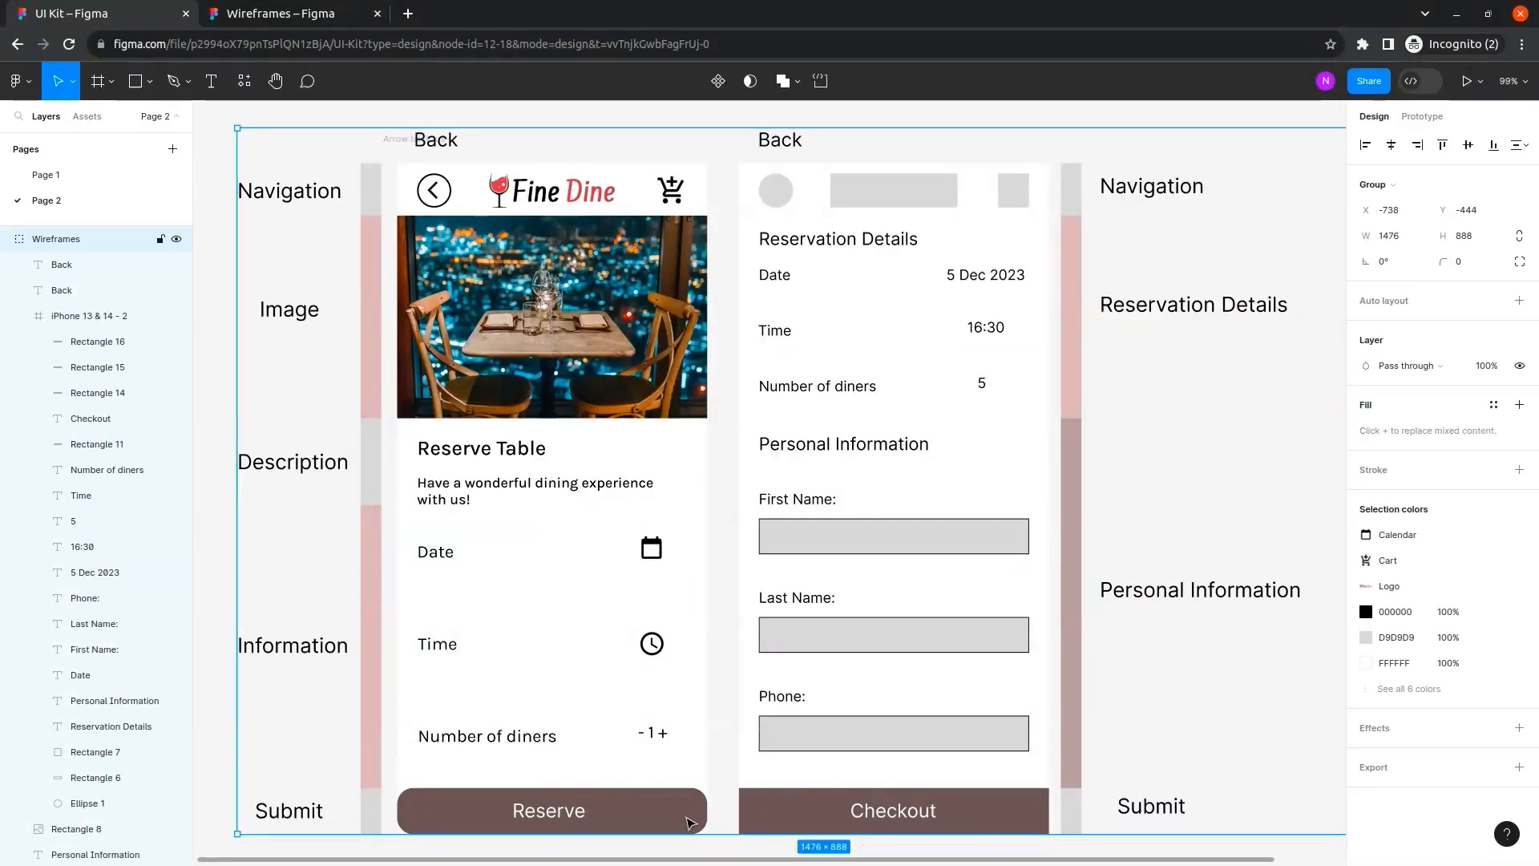
click(689, 822)
click(696, 830)
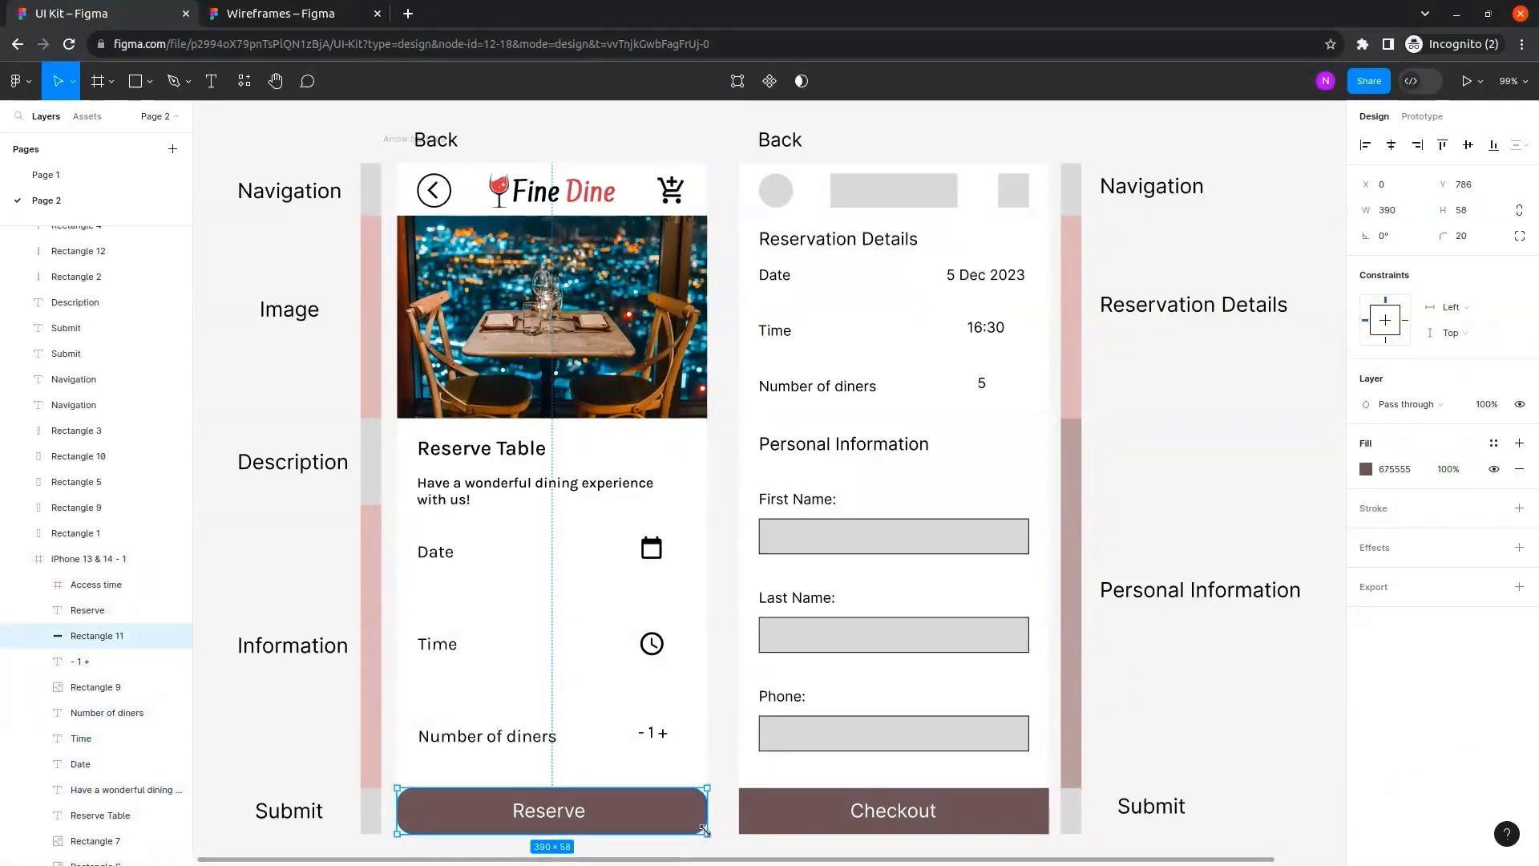
drag(694, 829, 652, 825)
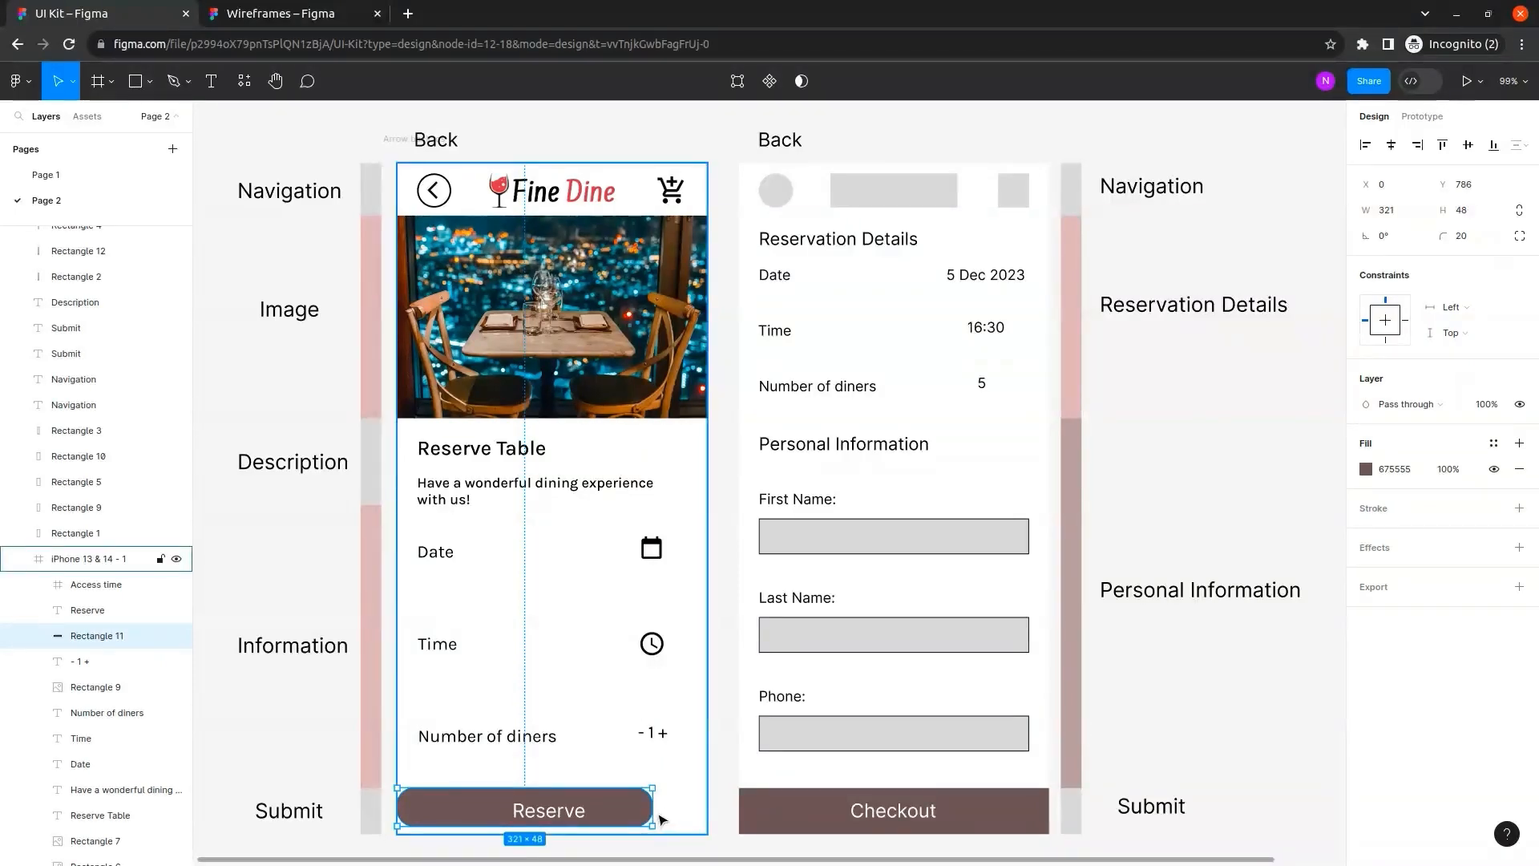
Shift the Reserve button rectangle right to X 25 and widen it to 340 × 48.
key(shift+Right)
key(shift+Right)
key(Left)
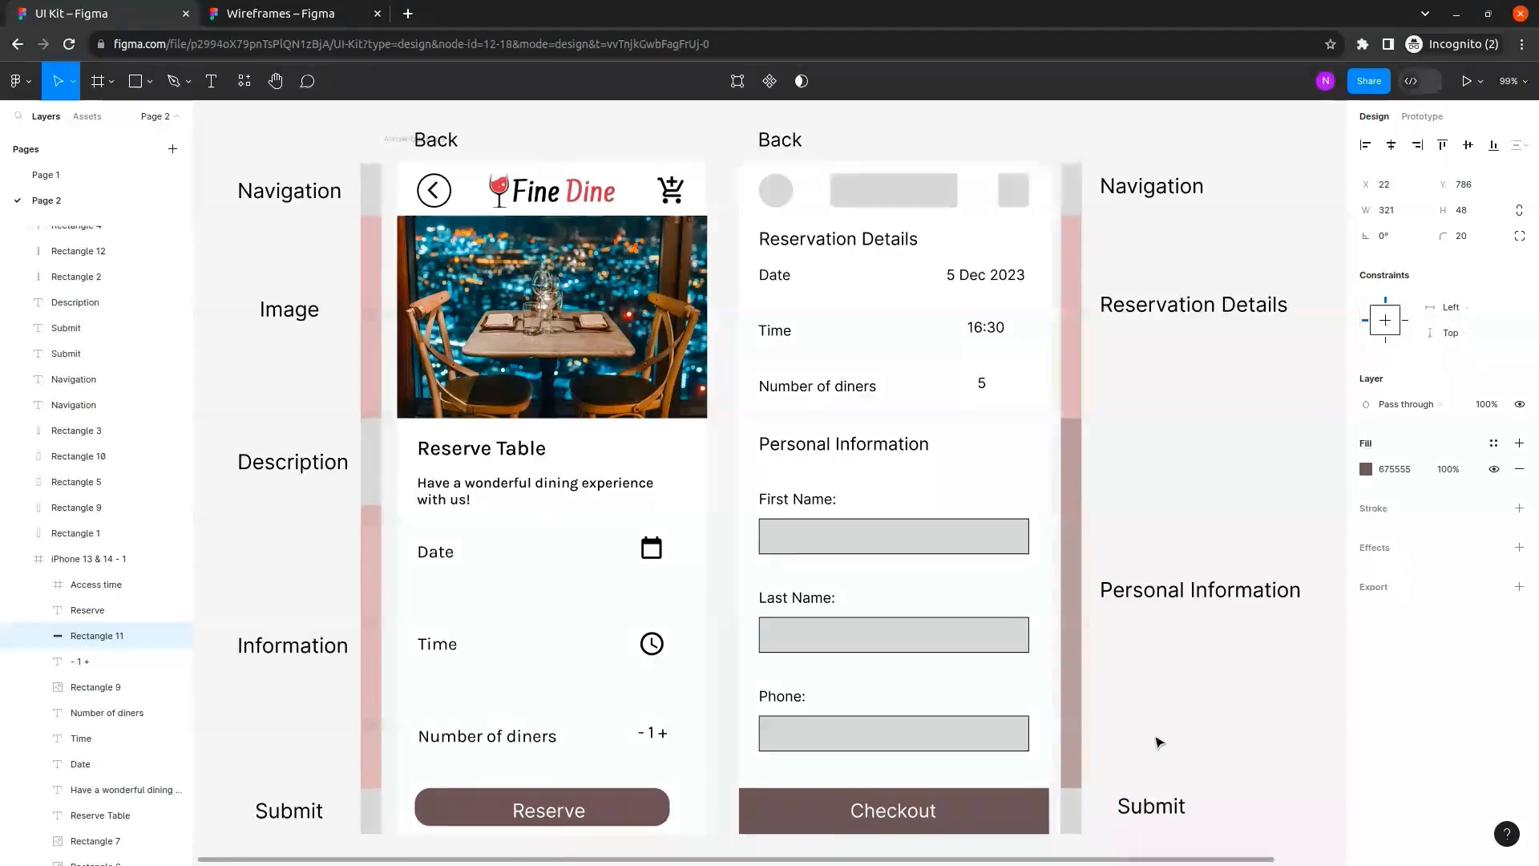
drag(670, 807, 687, 806)
drag(415, 808, 420, 812)
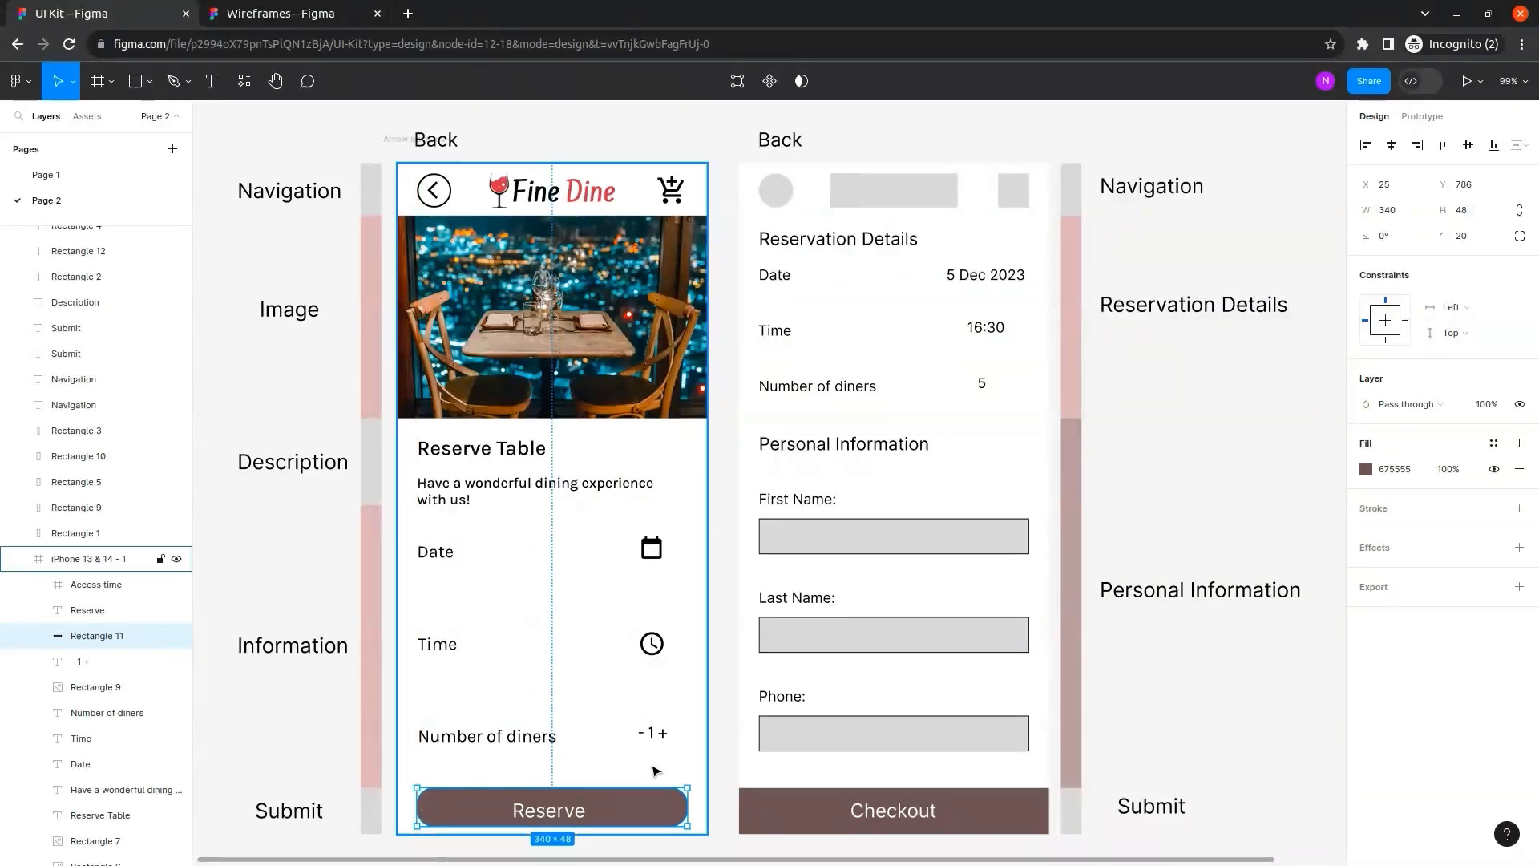
click(717, 720)
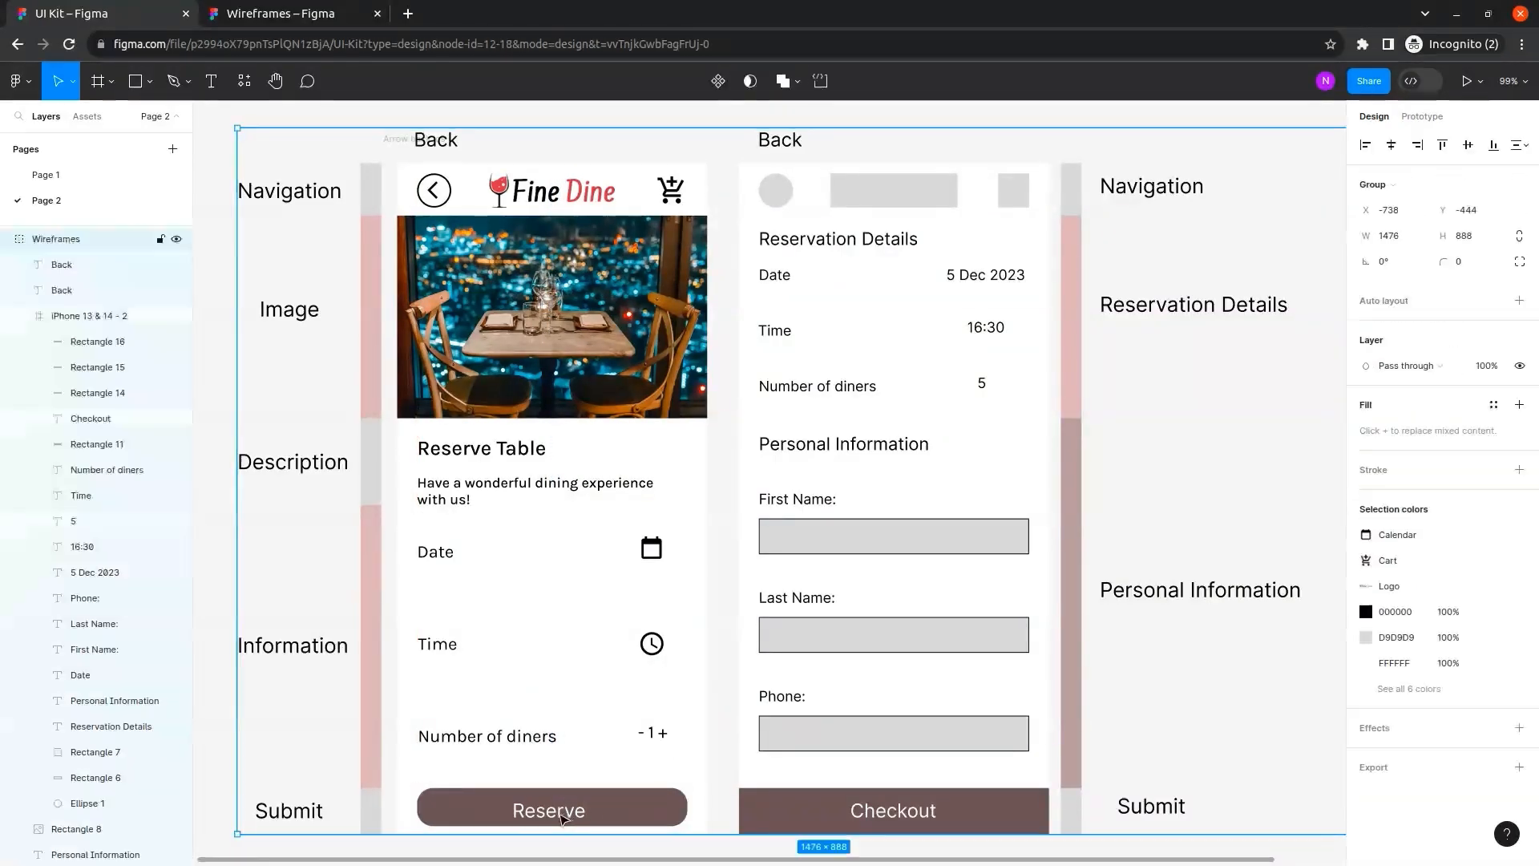
Apply the Button Text style to the Reserve button label and nudge the label up to Y 795.
double_click(552, 816)
double_click(546, 817)
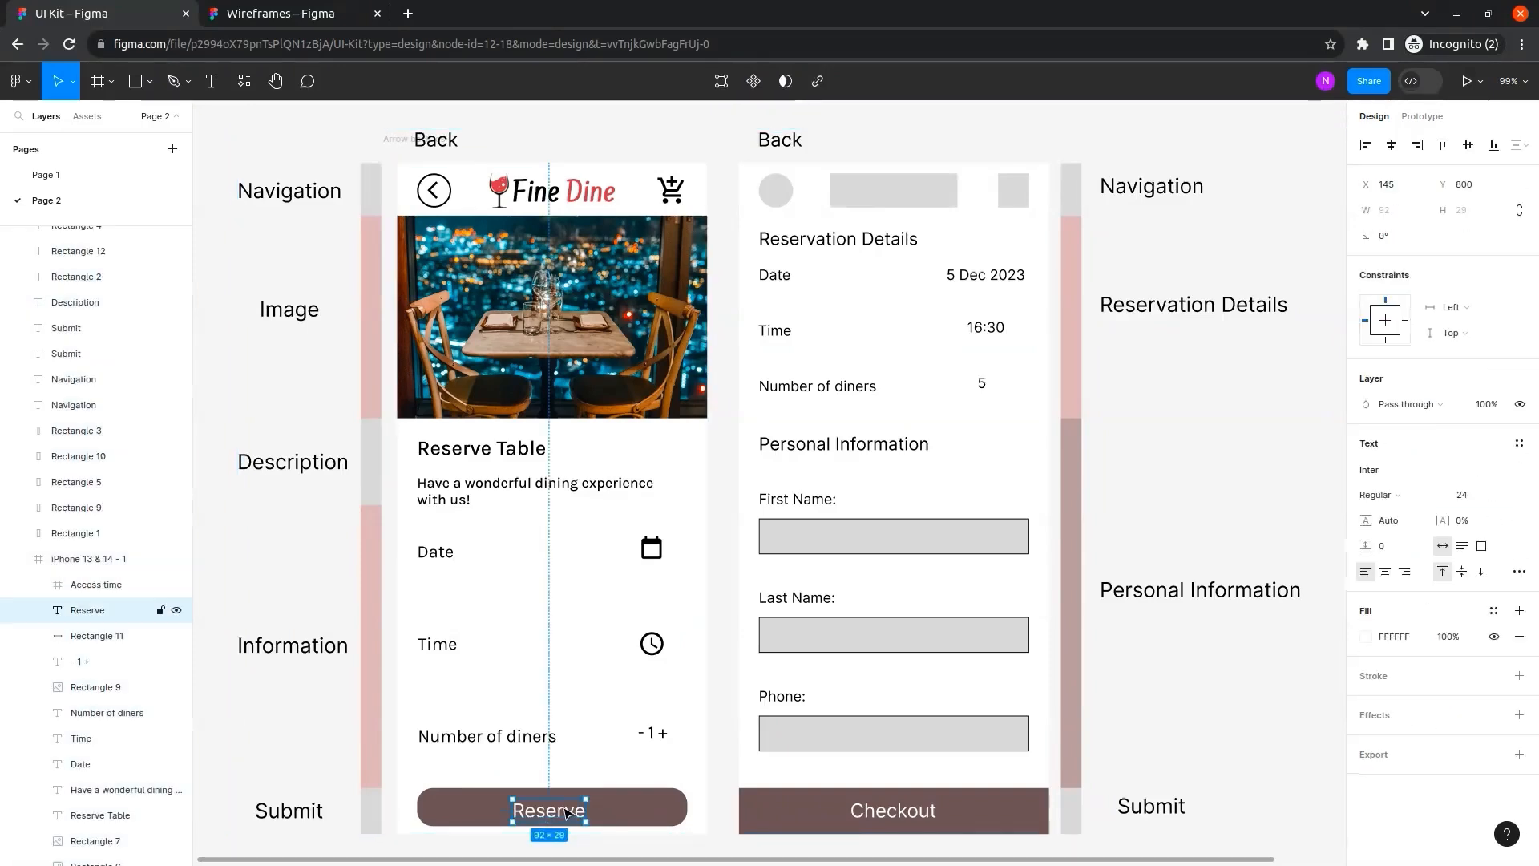
click(1519, 444)
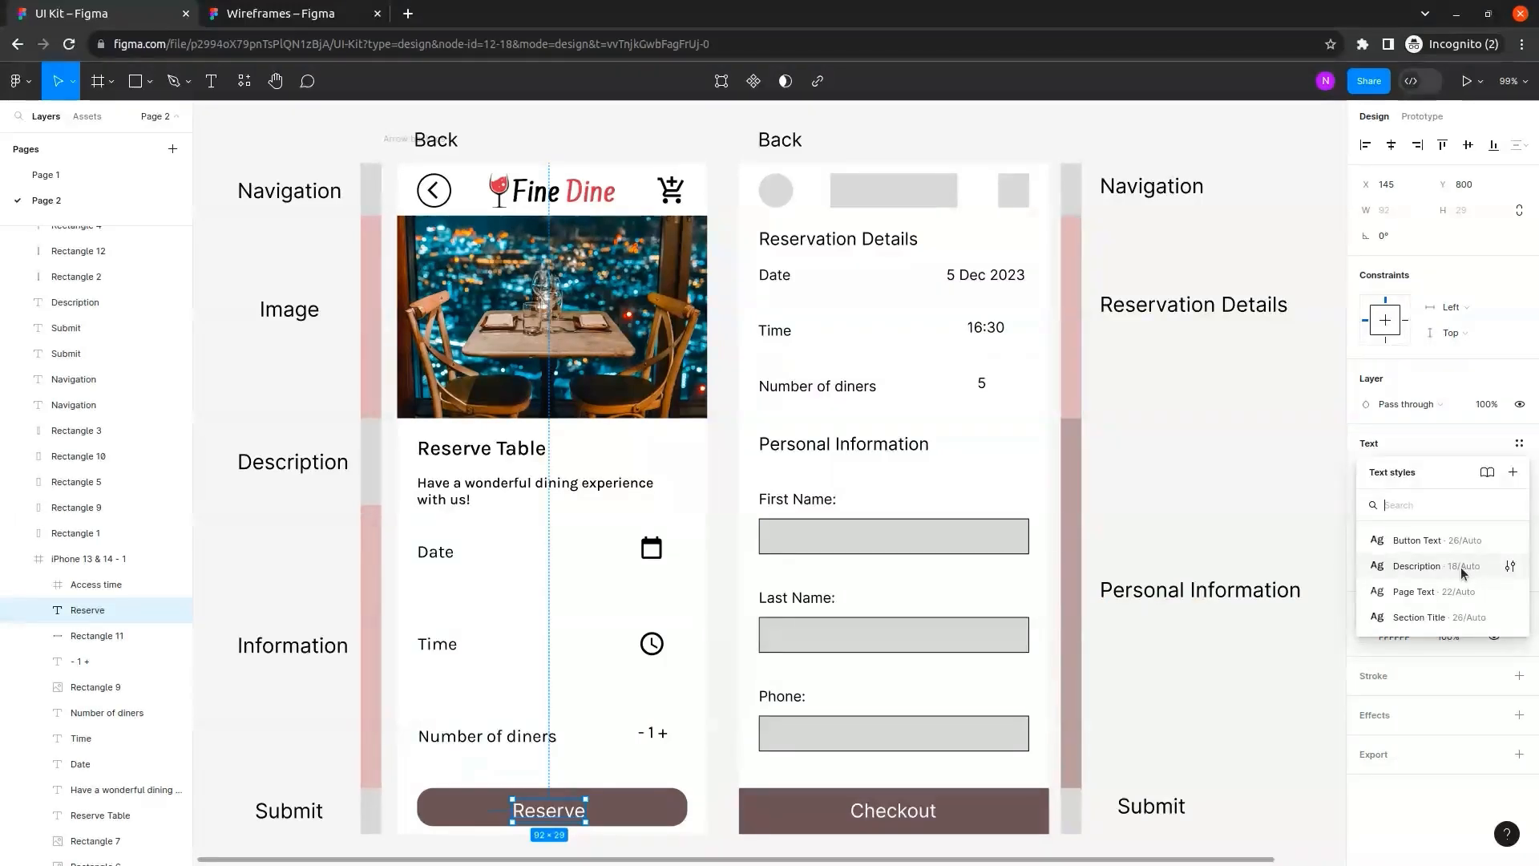
click(1459, 540)
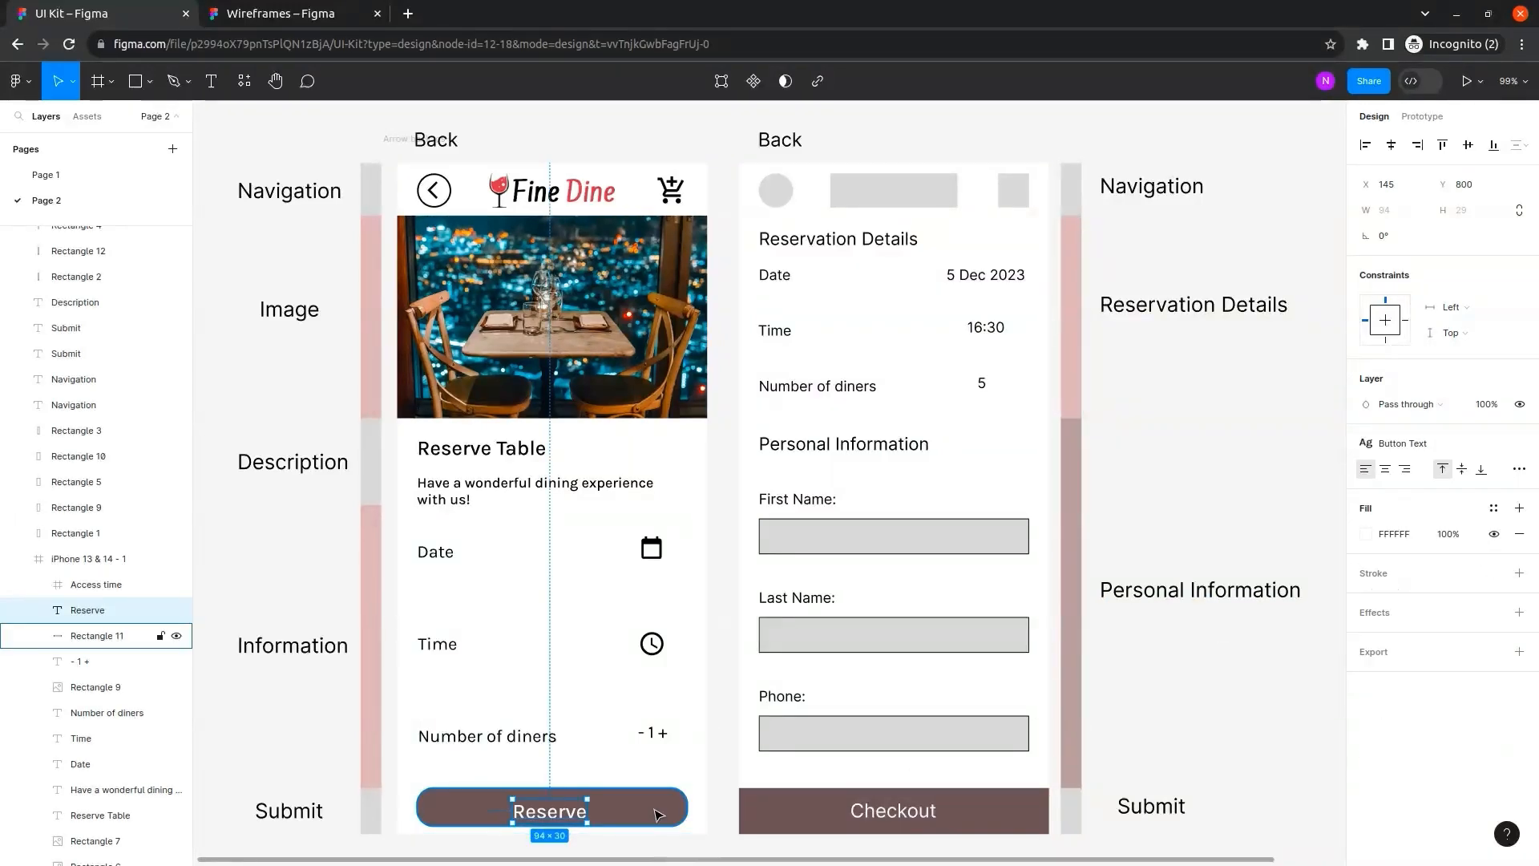
key(Up)
key(Up)
key(Up)
key(Up)
key(Up)
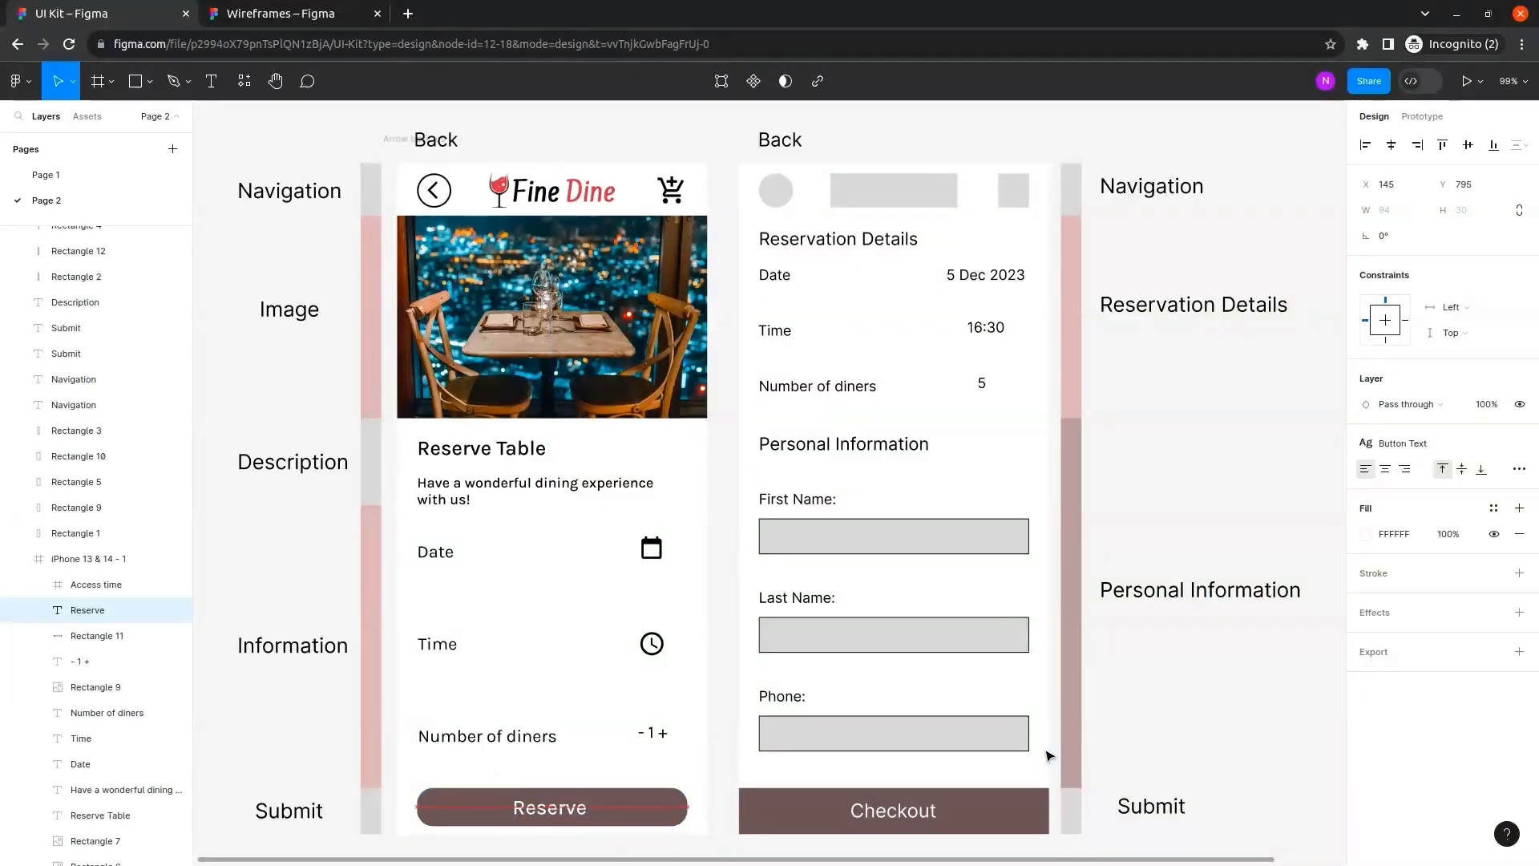
Fill the Reserve button rectangle with the Primary2 color style.
double_click(648, 804)
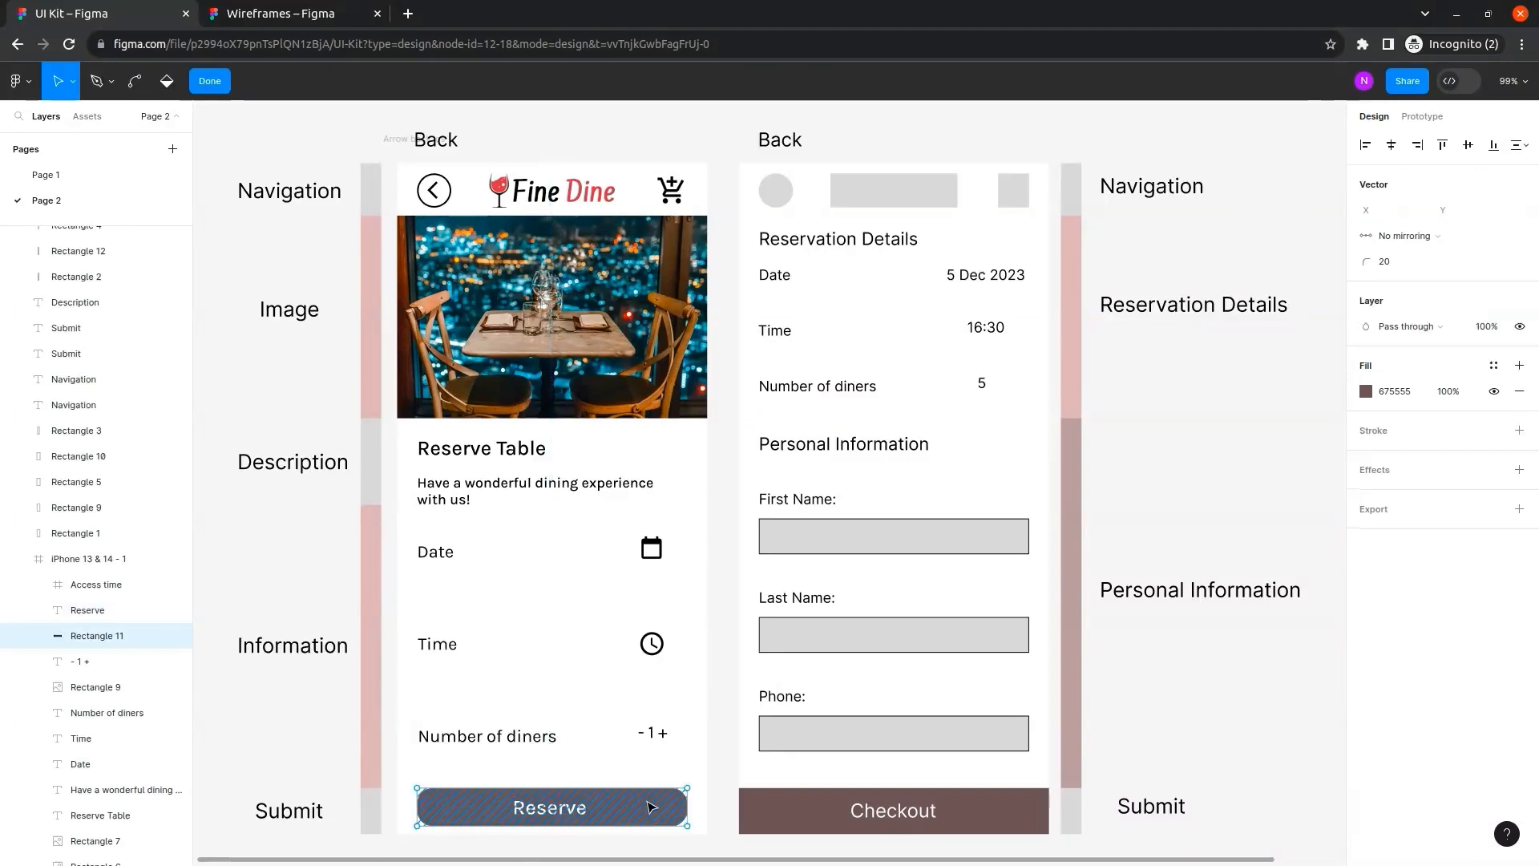
click(1494, 367)
click(1205, 497)
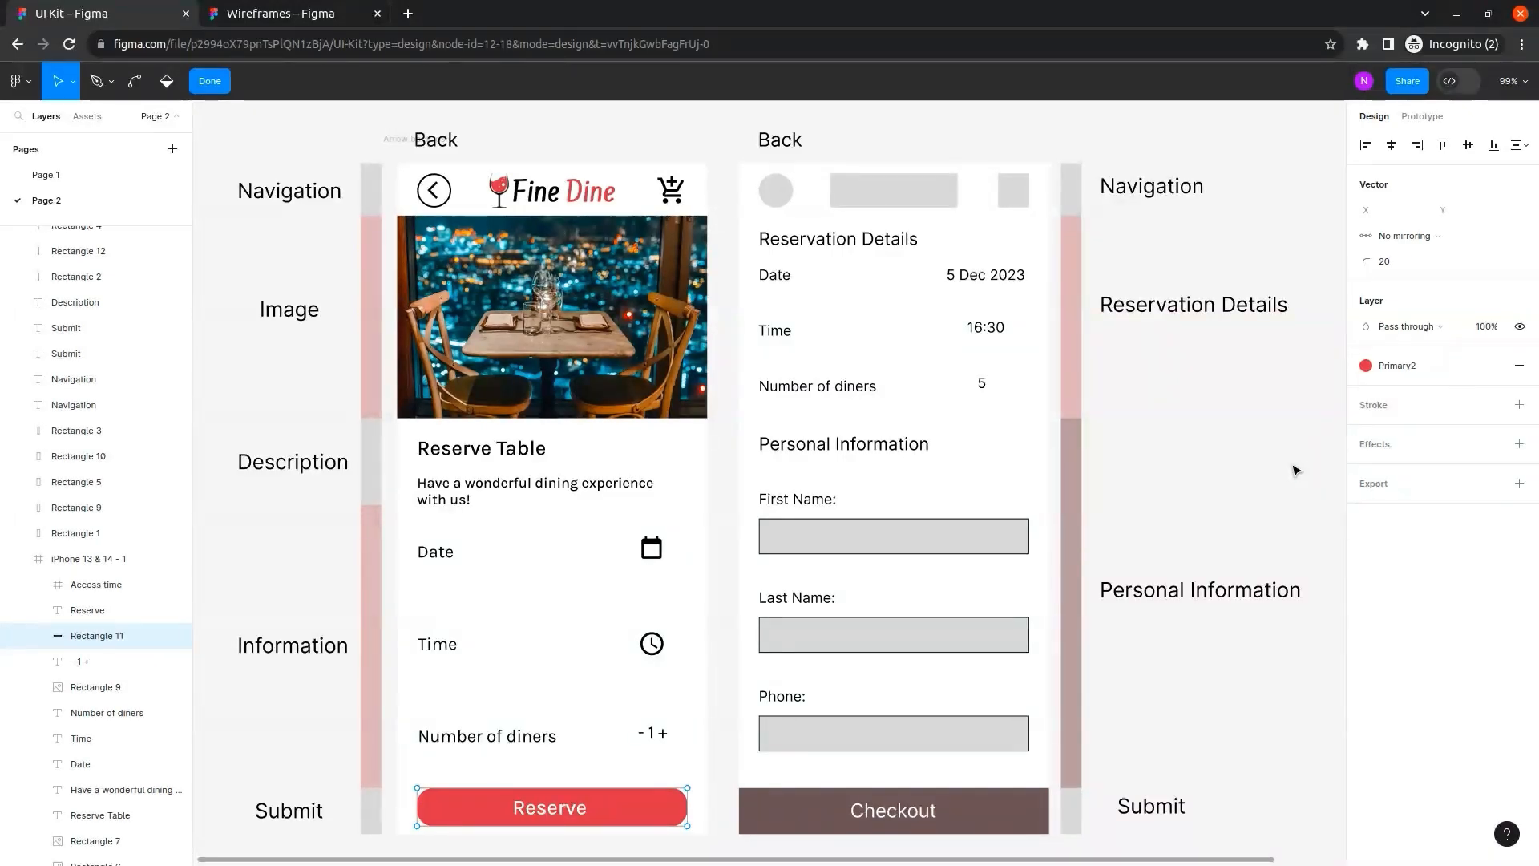
key(Escape)
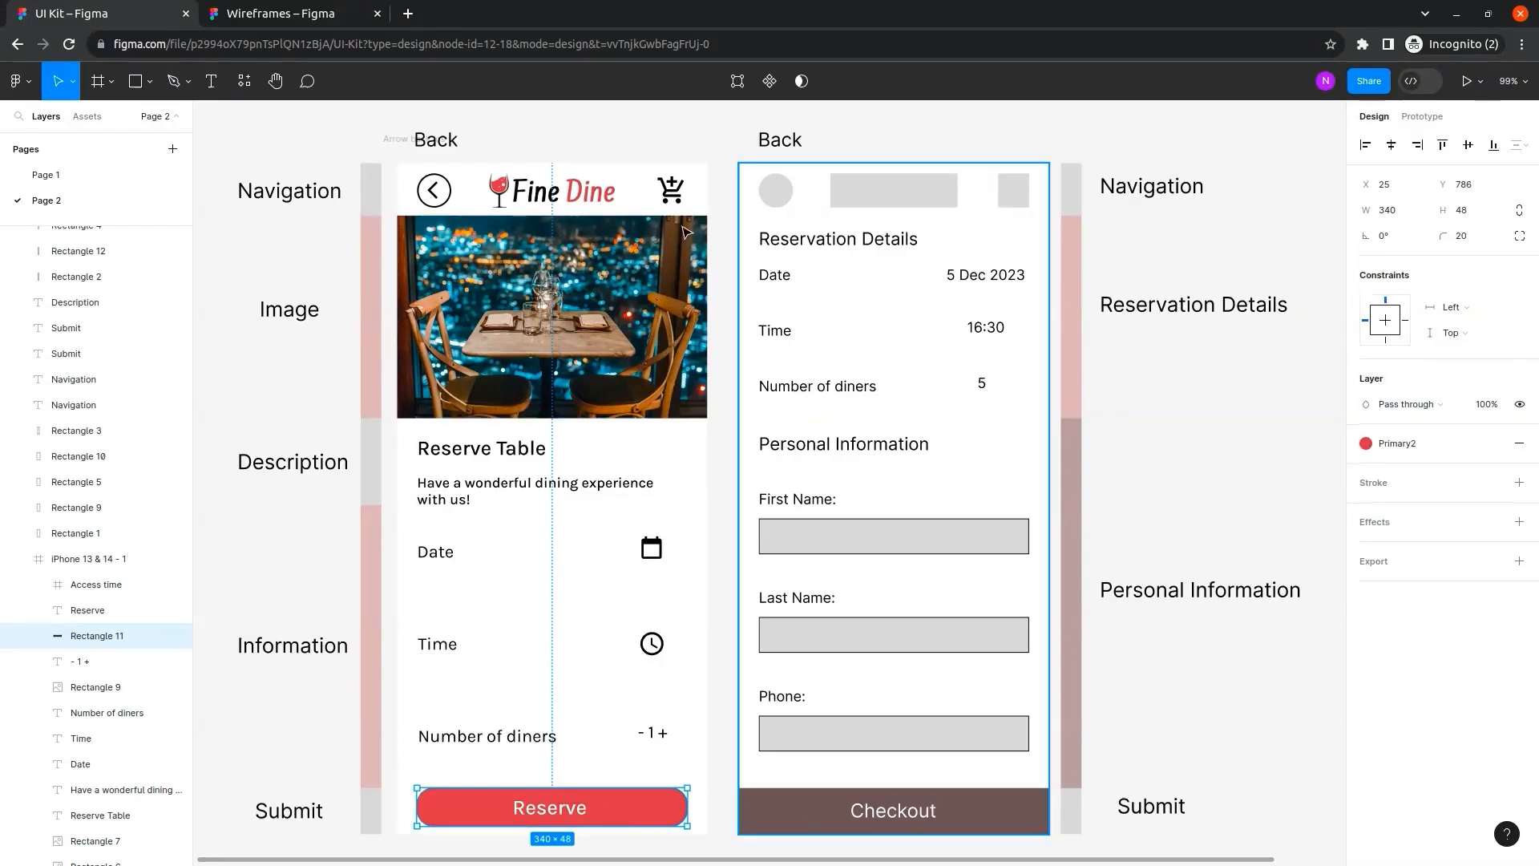
Fill the central header placeholder rectangle of the Reservation Details frame with the Logo style.
click(906, 206)
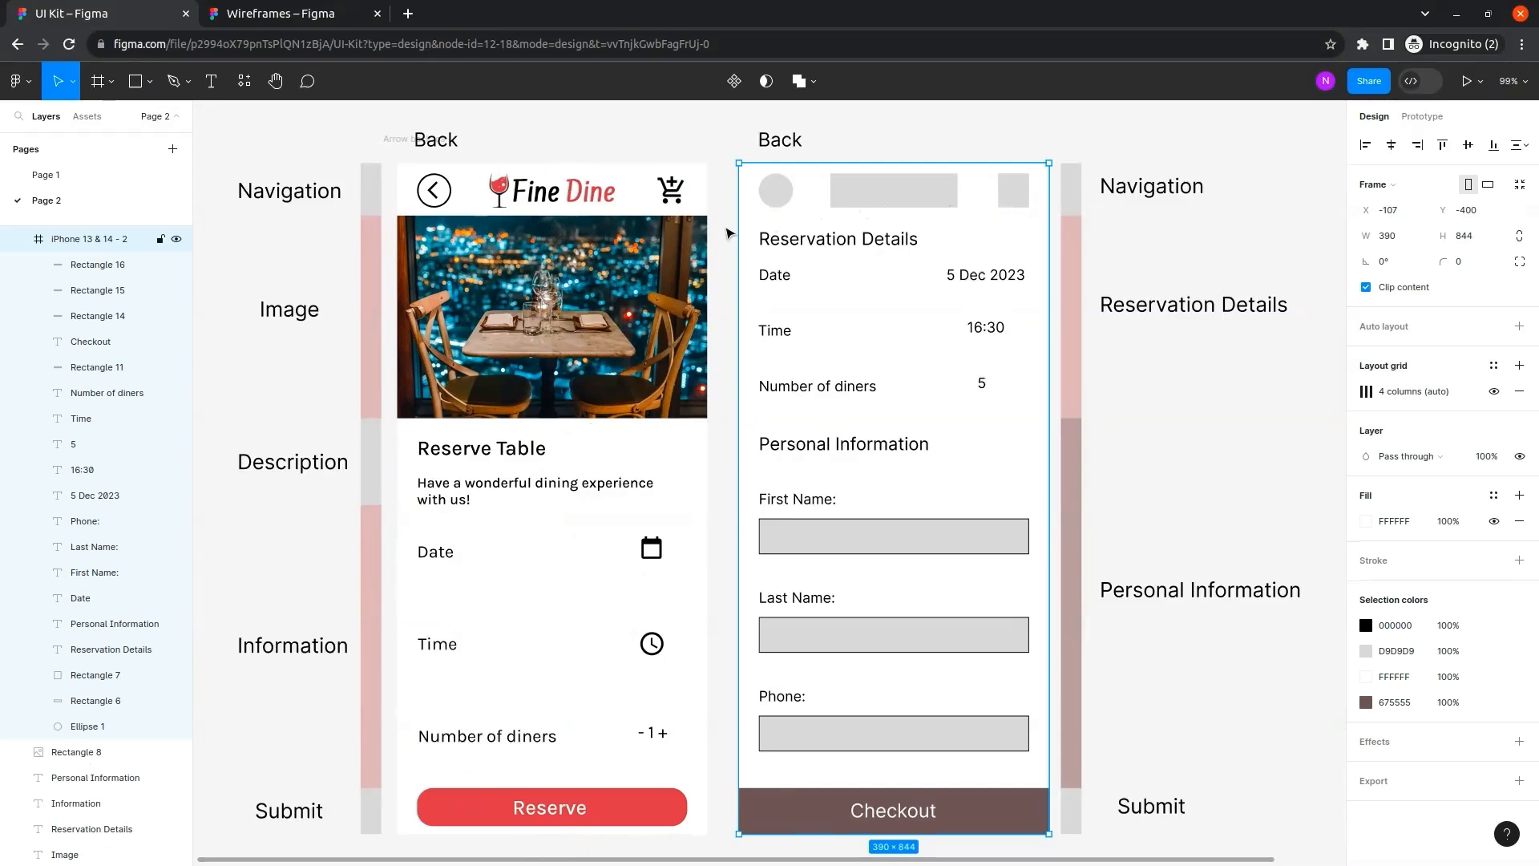
click(873, 207)
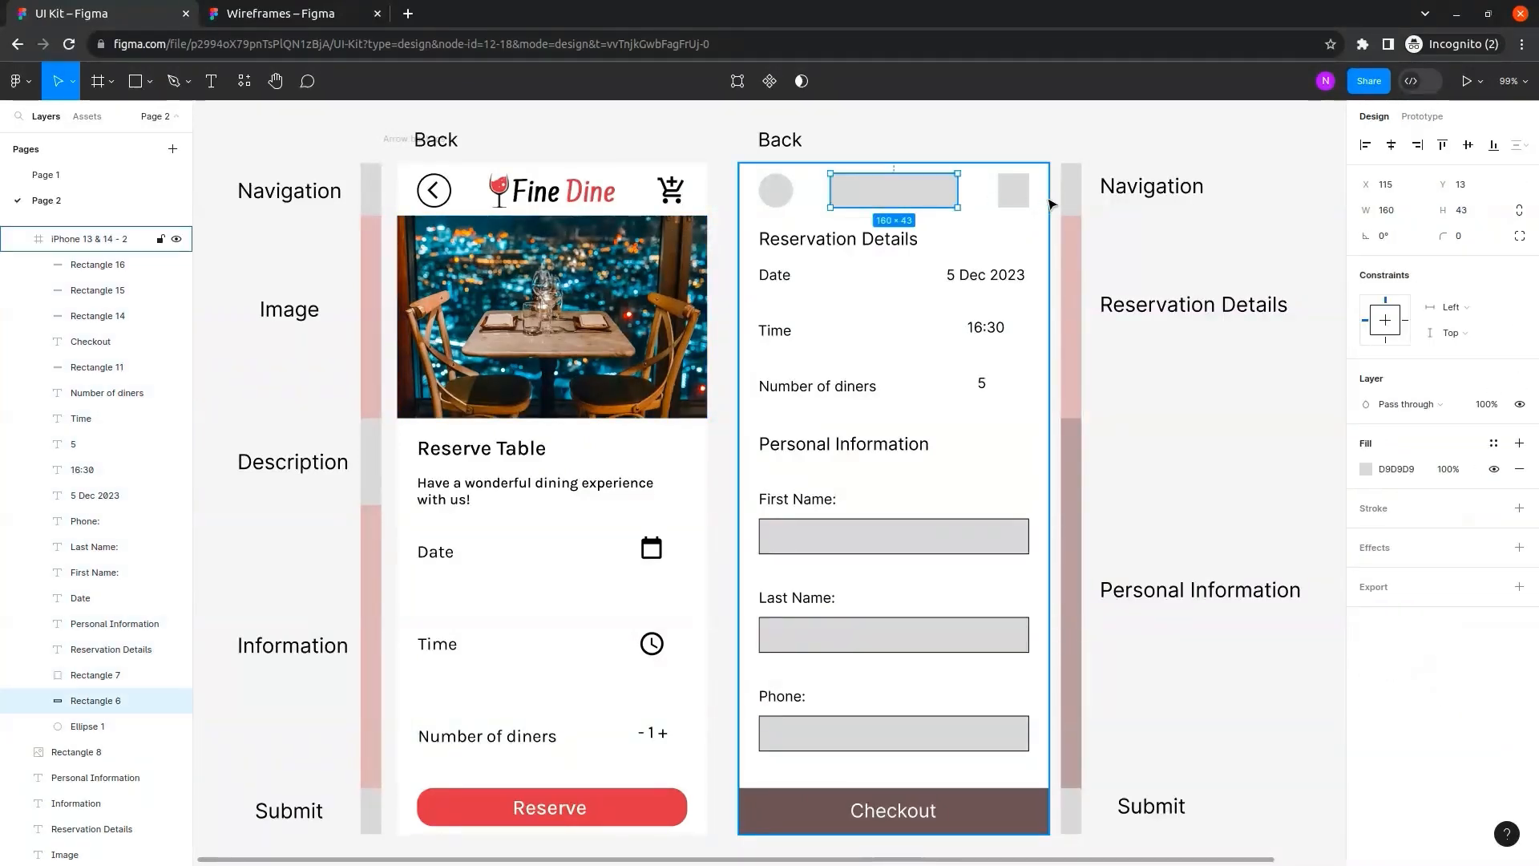
click(1493, 442)
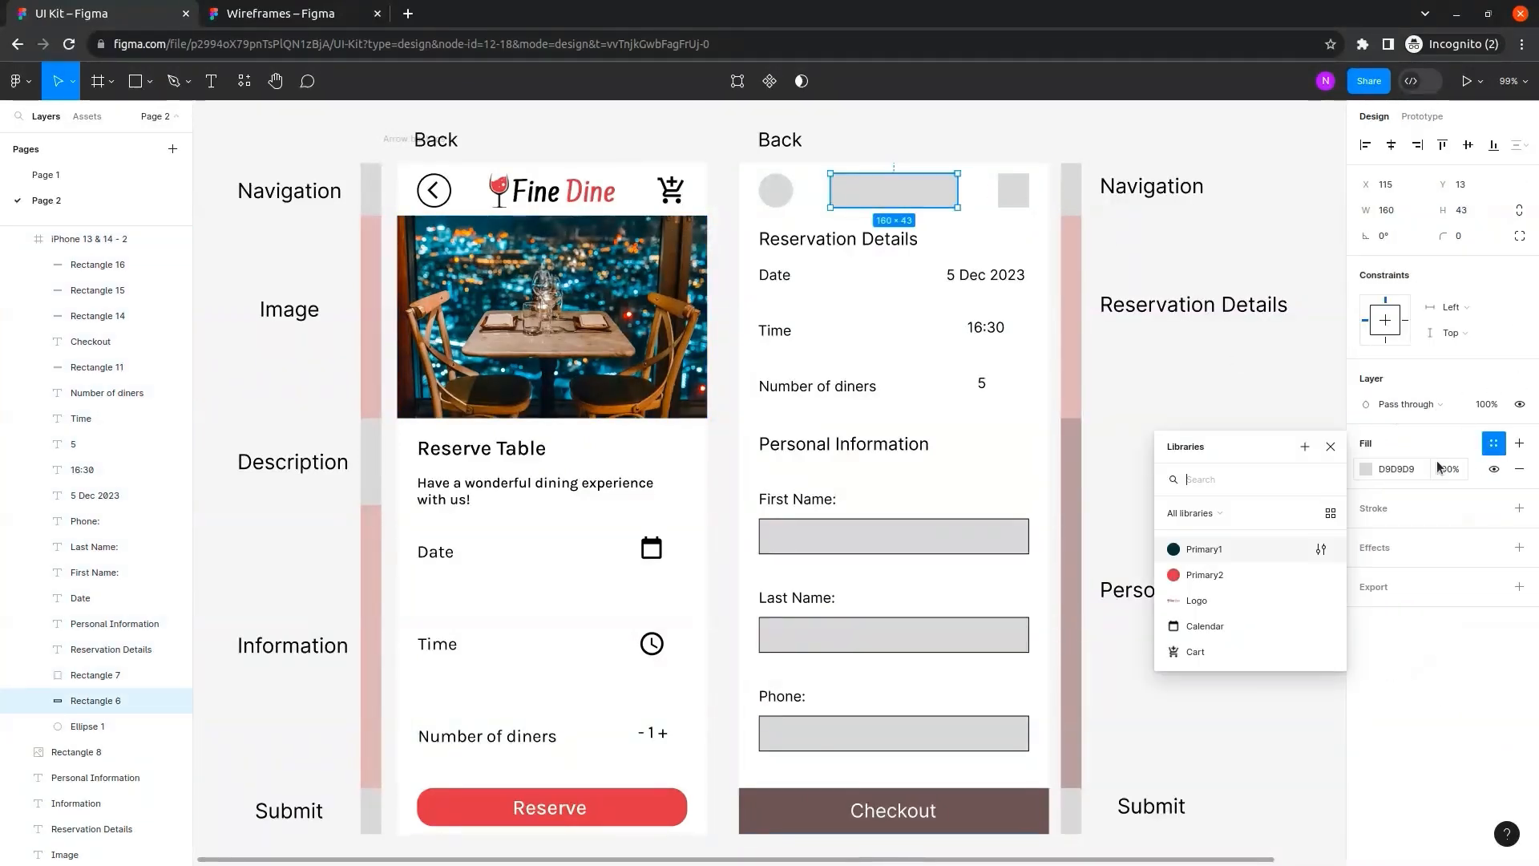
click(1196, 599)
click(852, 364)
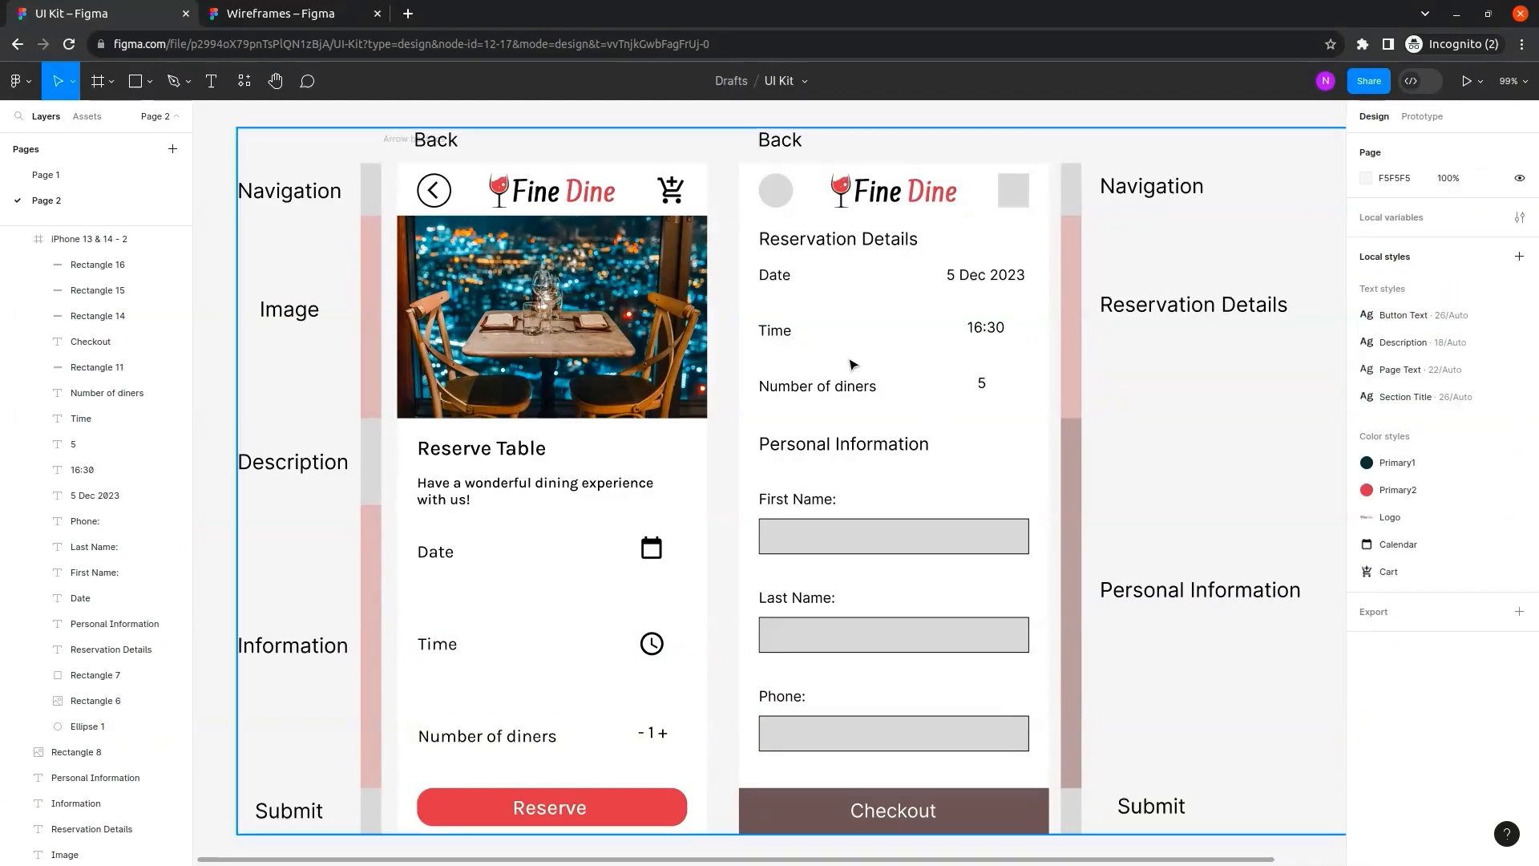
Fill the square header placeholder of the Reservation Details frame with the Cart style.
click(785, 199)
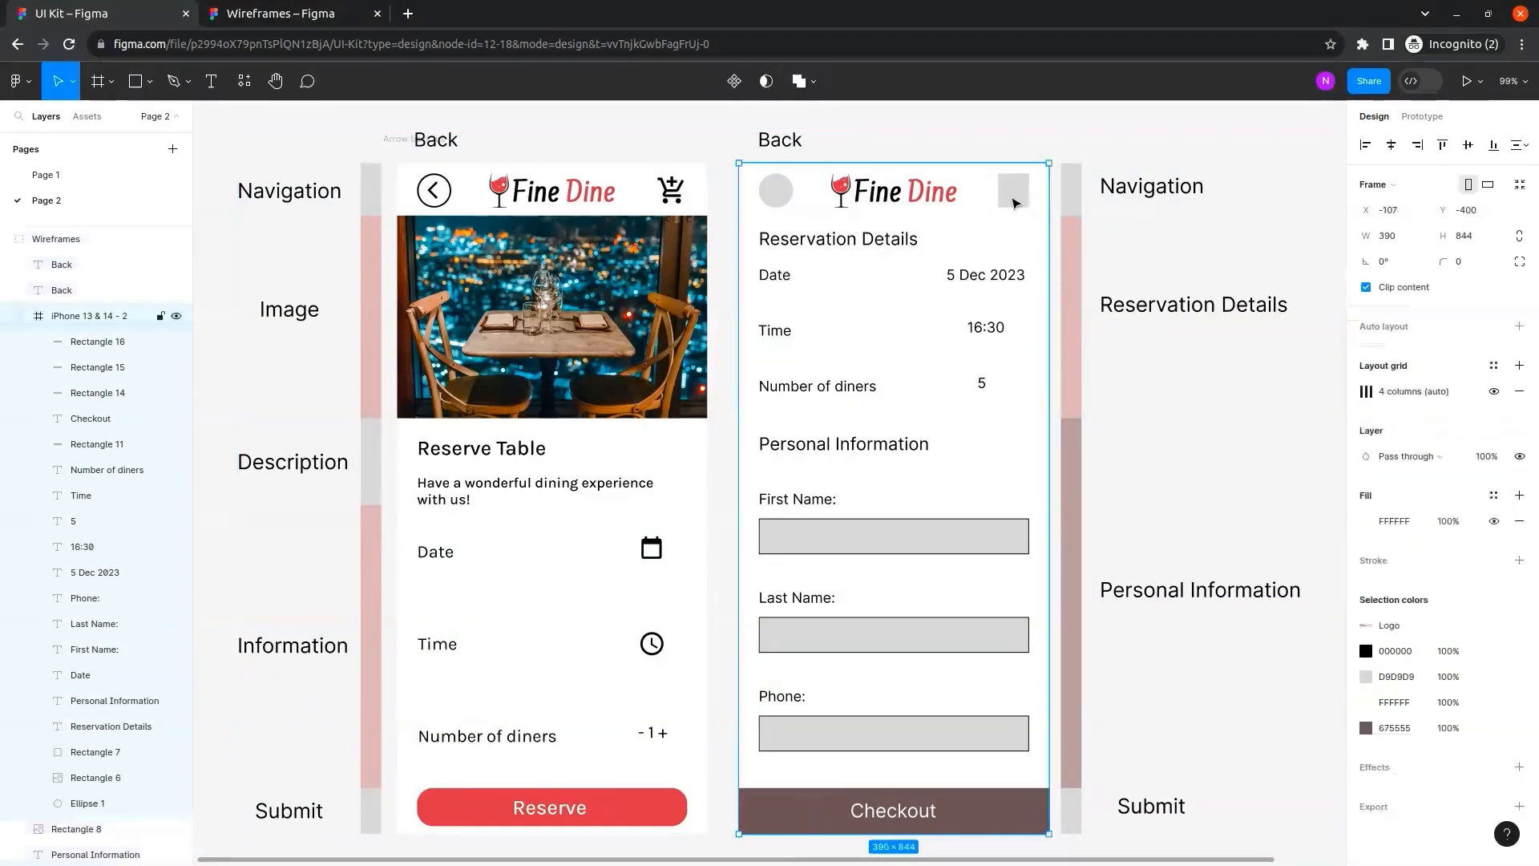
click(1015, 197)
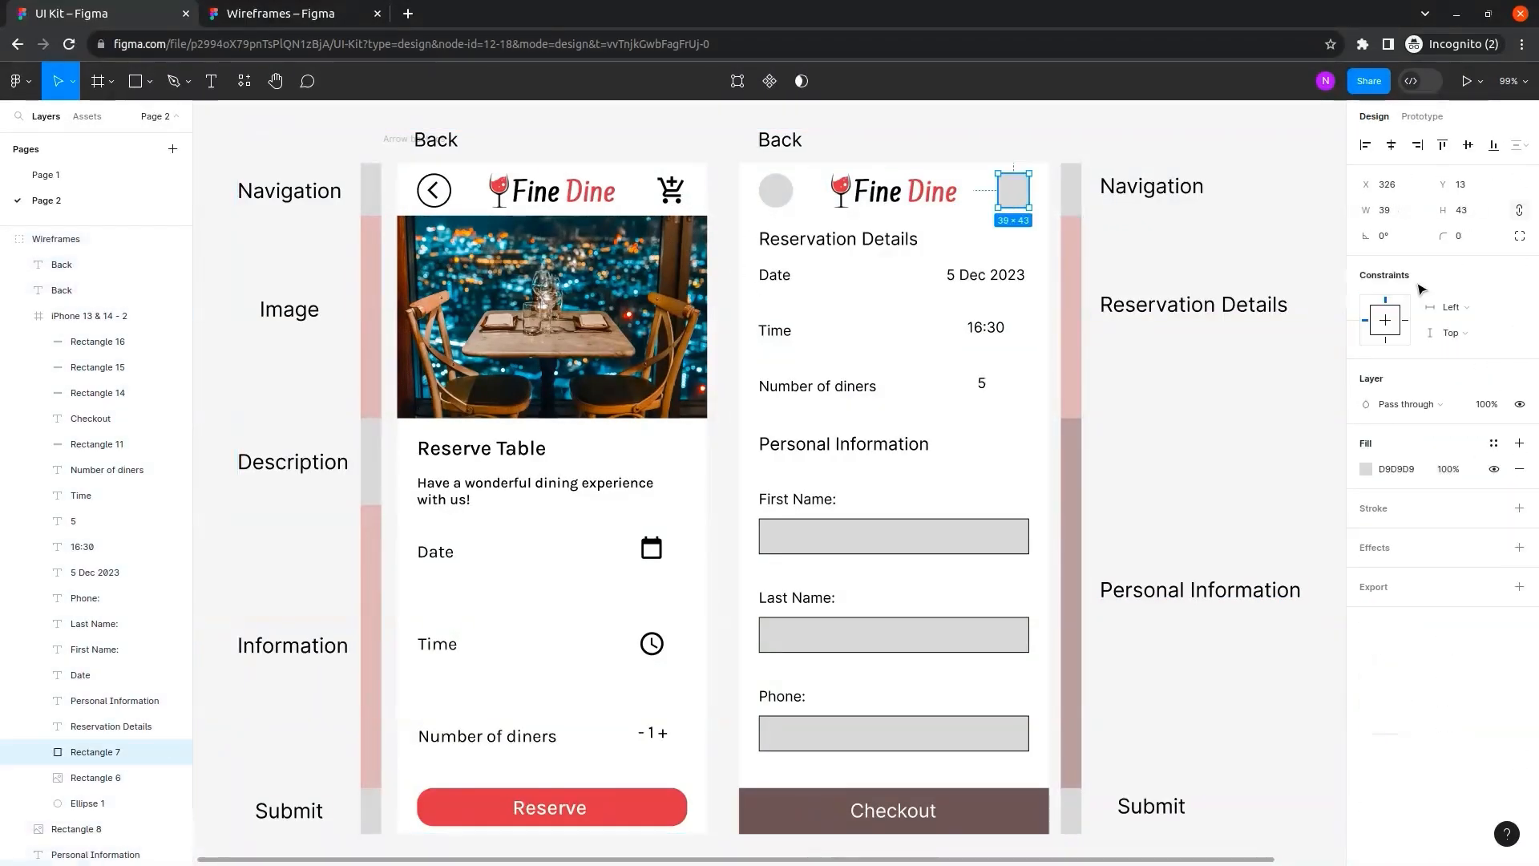
click(1495, 446)
click(1241, 656)
click(1226, 553)
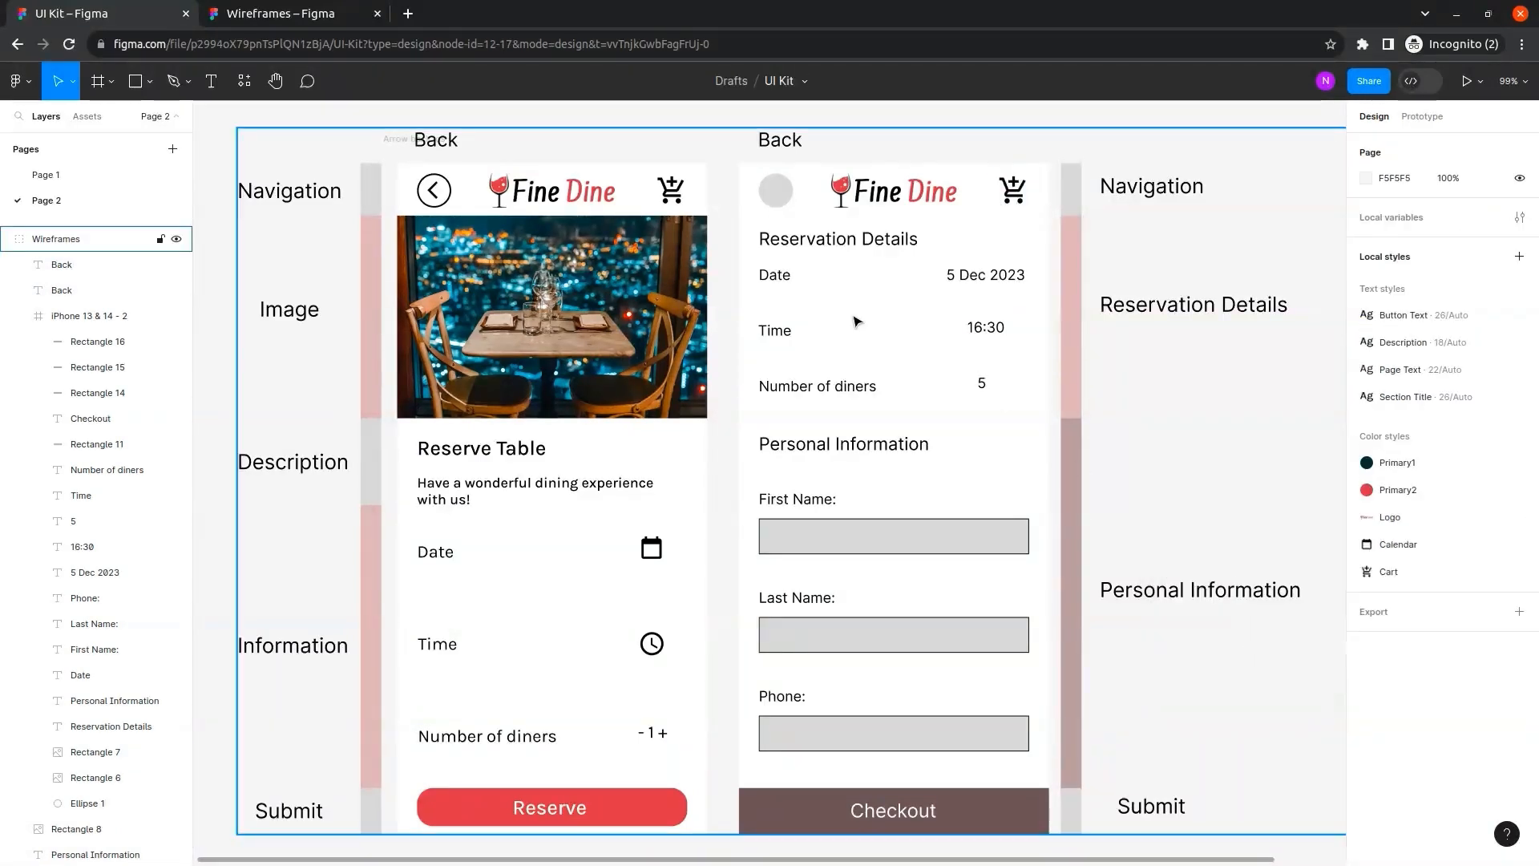
Delete the grey circle placeholder from the Reservation Details frame's header.
click(774, 202)
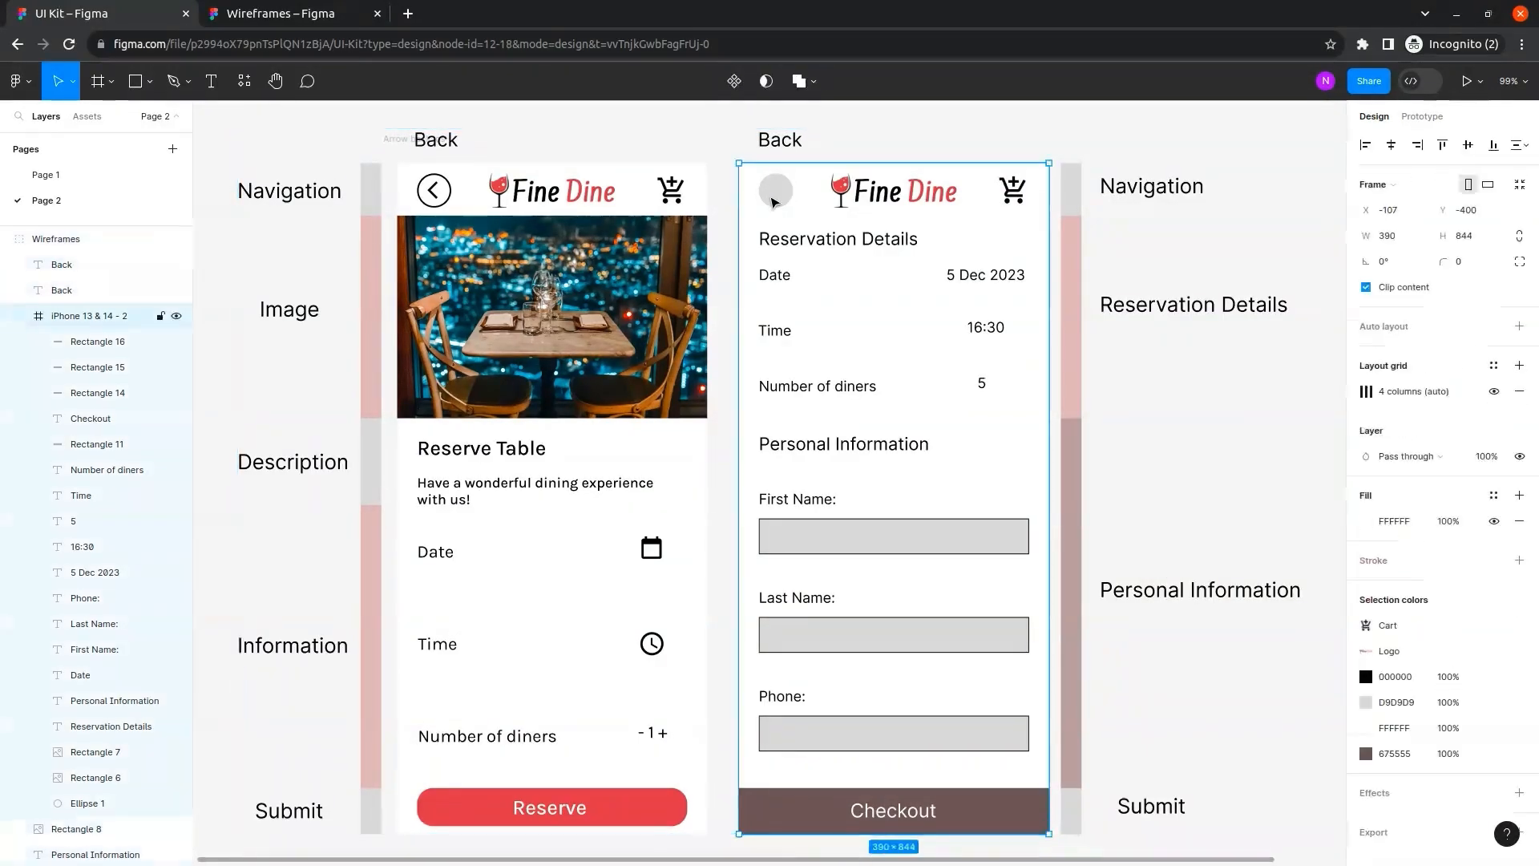
click(774, 202)
key(Delete)
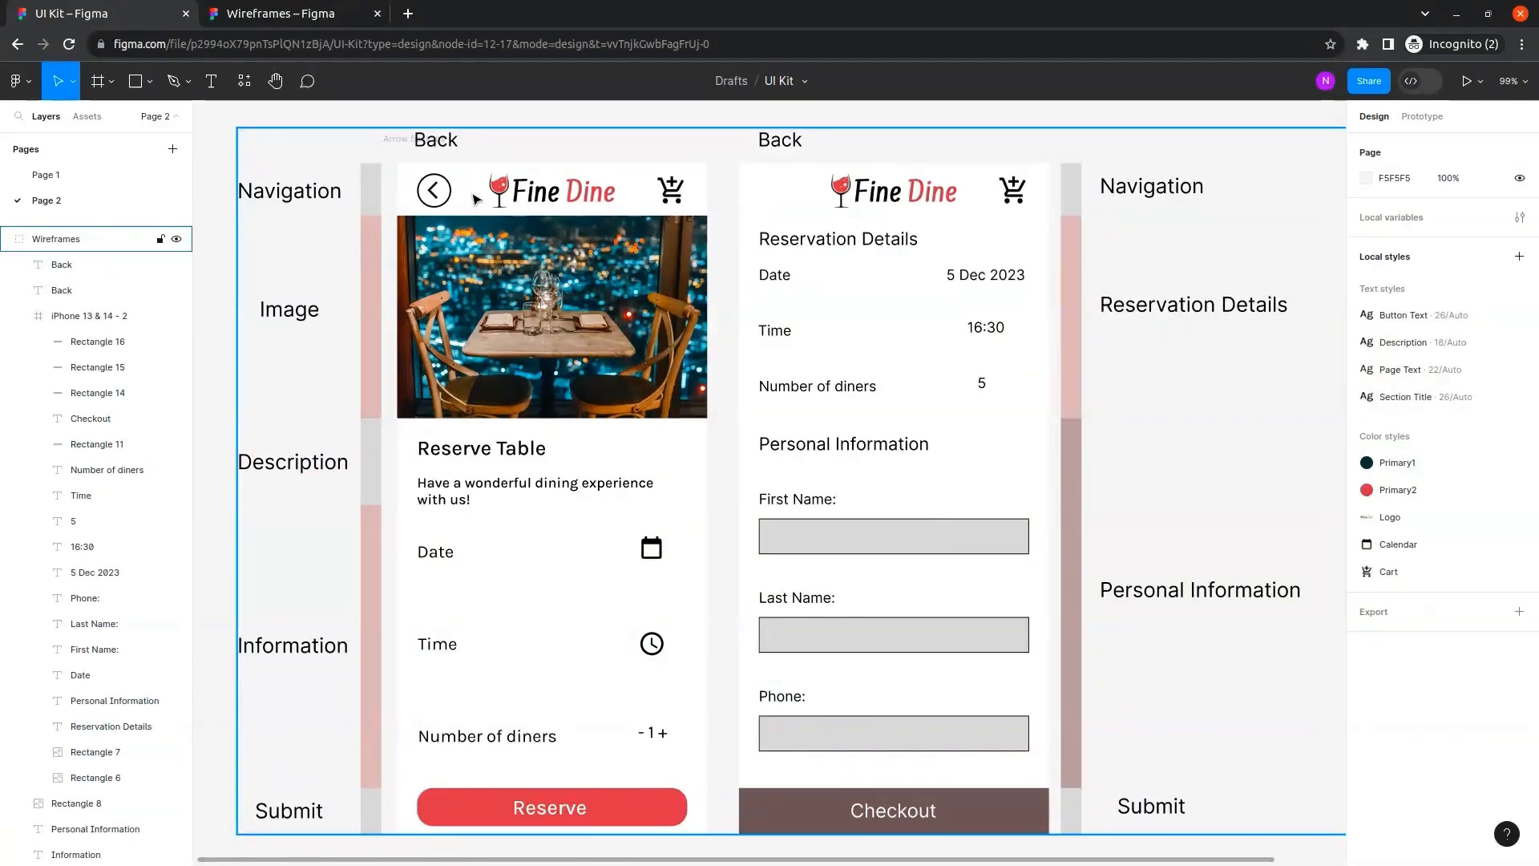
Duplicate the circled back arrow from the Reserve Table frame into the same header spot of the Reservation Details frame.
click(446, 201)
click(446, 201)
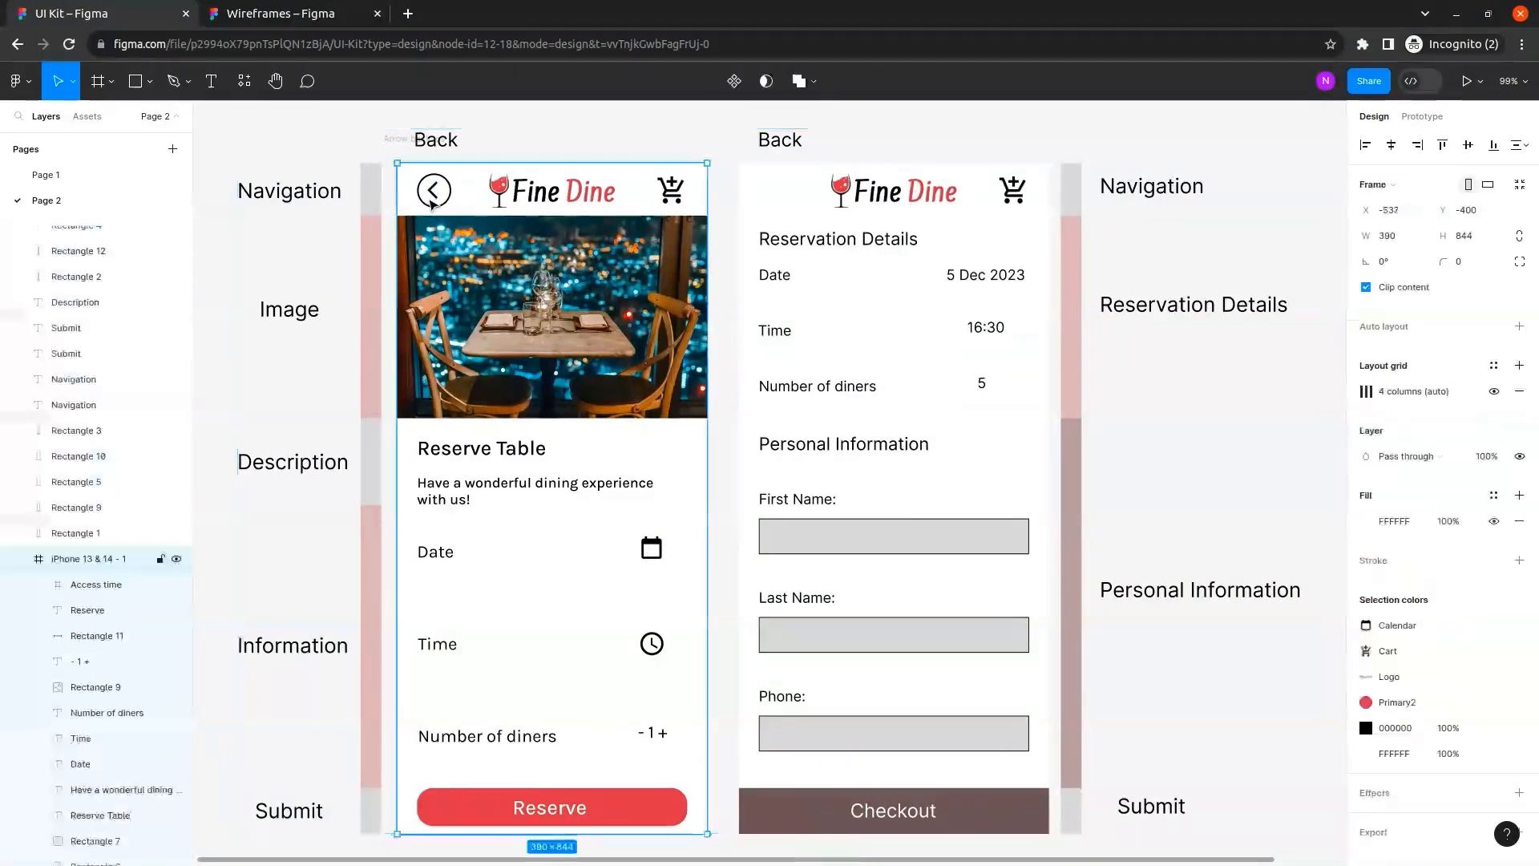
double_click(437, 197)
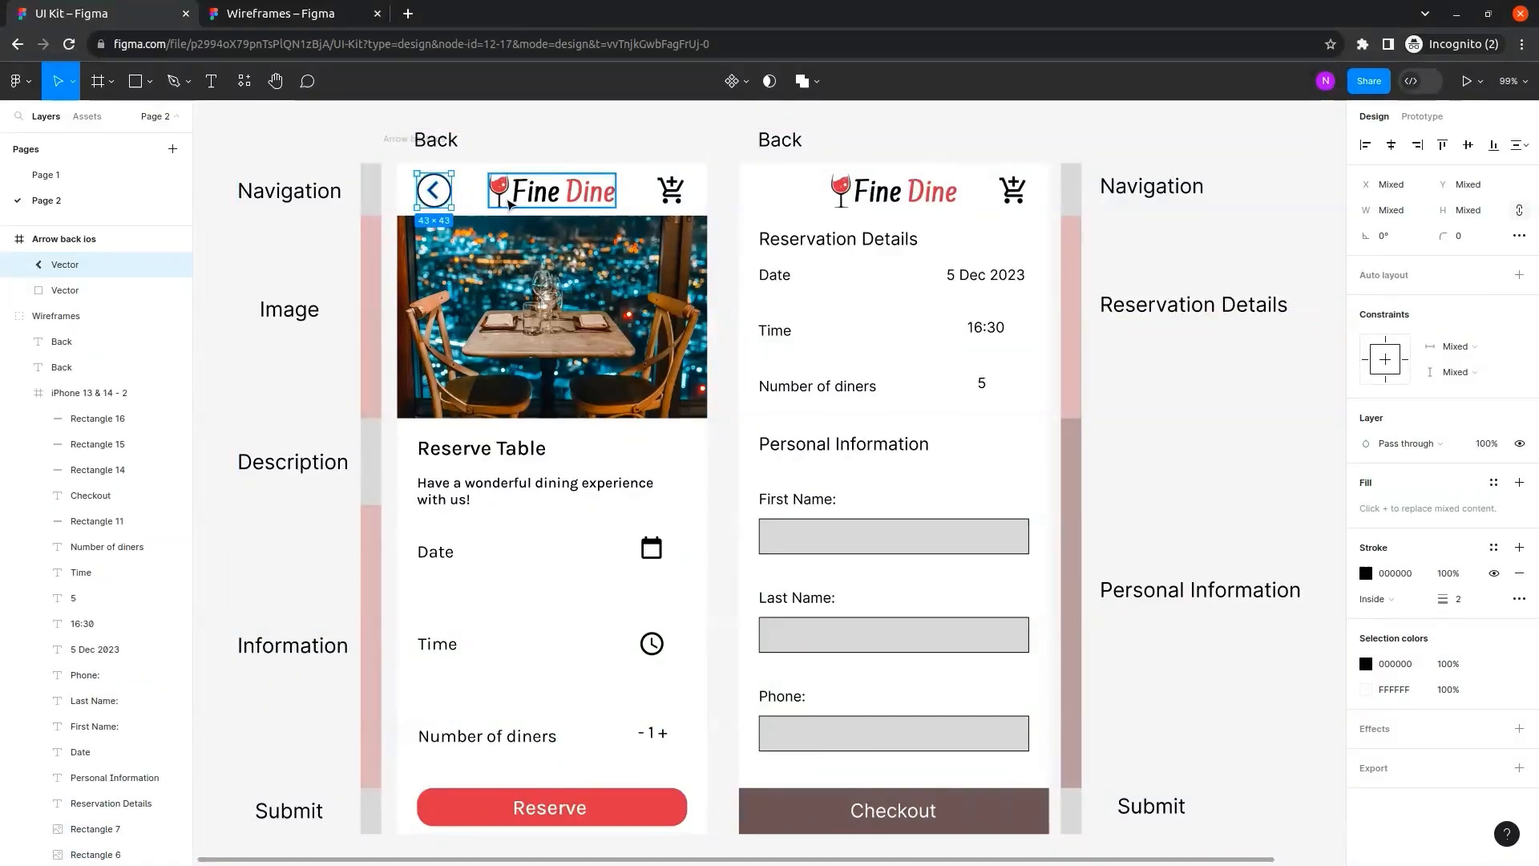
key(alt)
drag(443, 196, 785, 200)
click(852, 227)
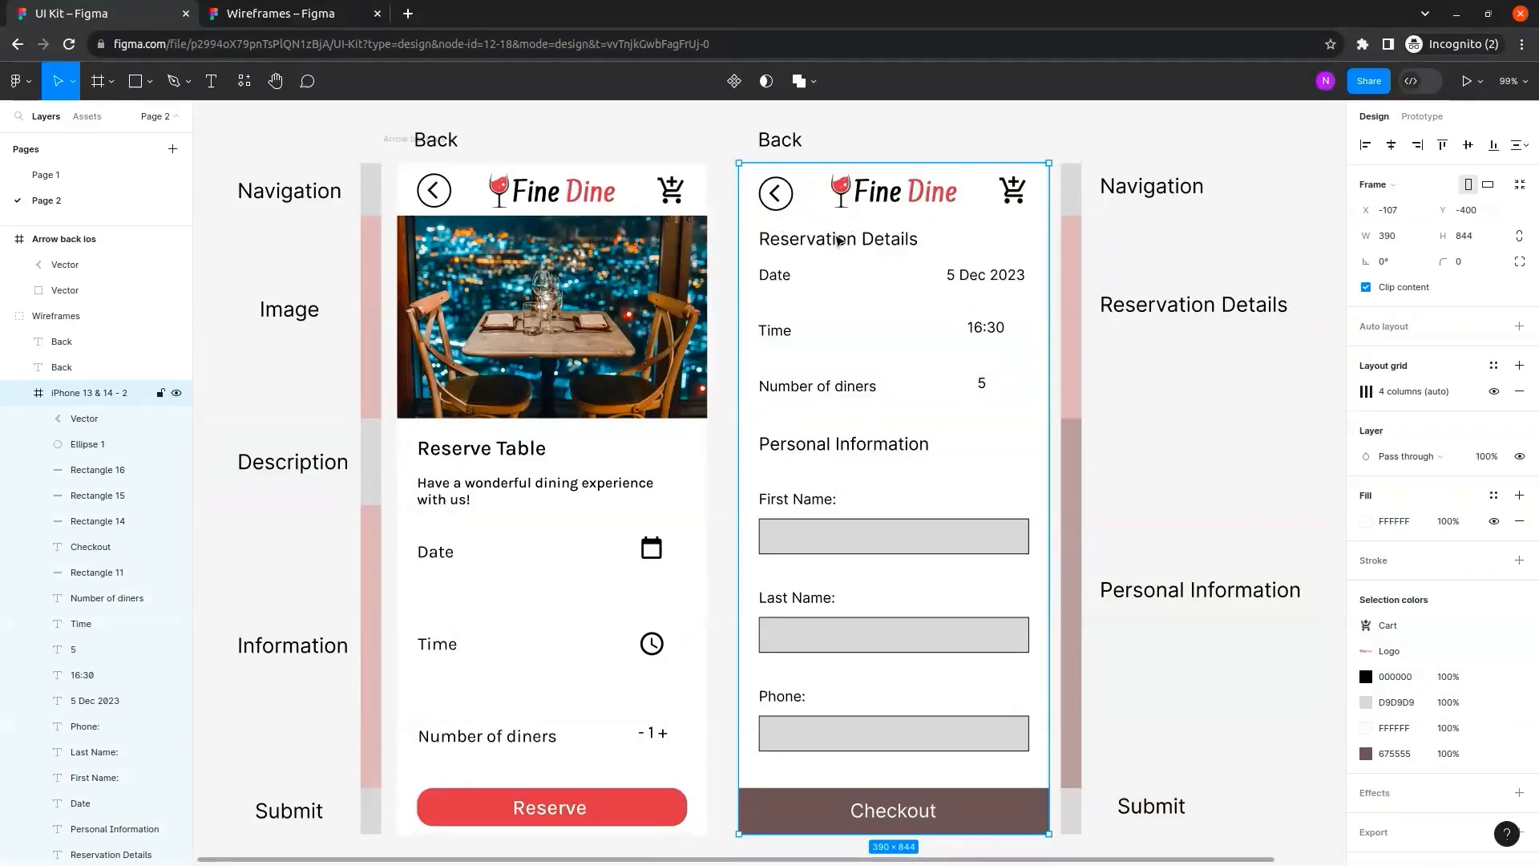
click(1172, 260)
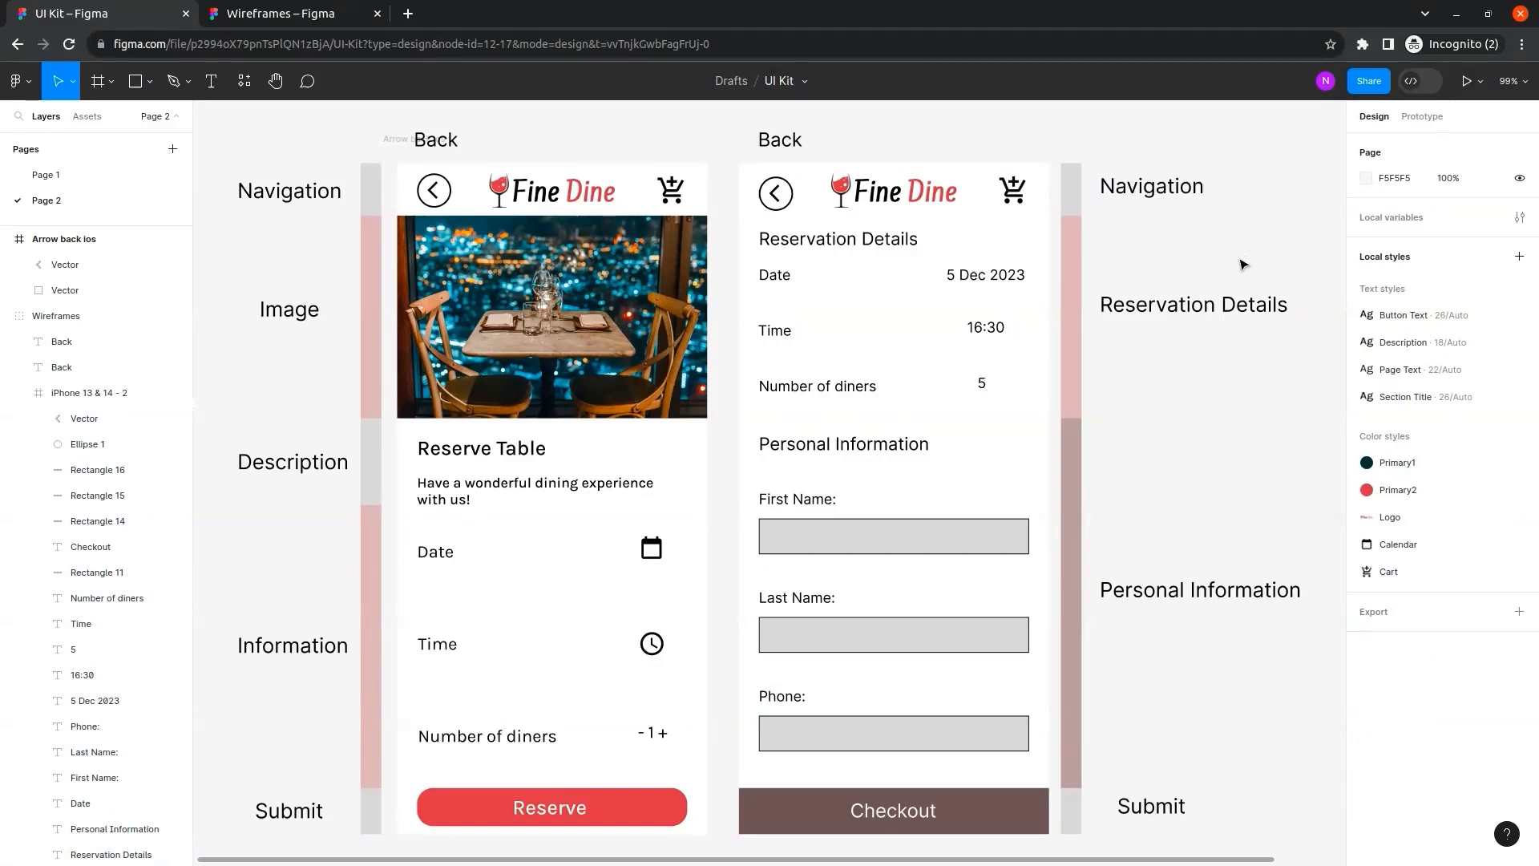
Apply the Section Title text style to the Reservation Details and Personal Information headings inside the second frame.
click(836, 246)
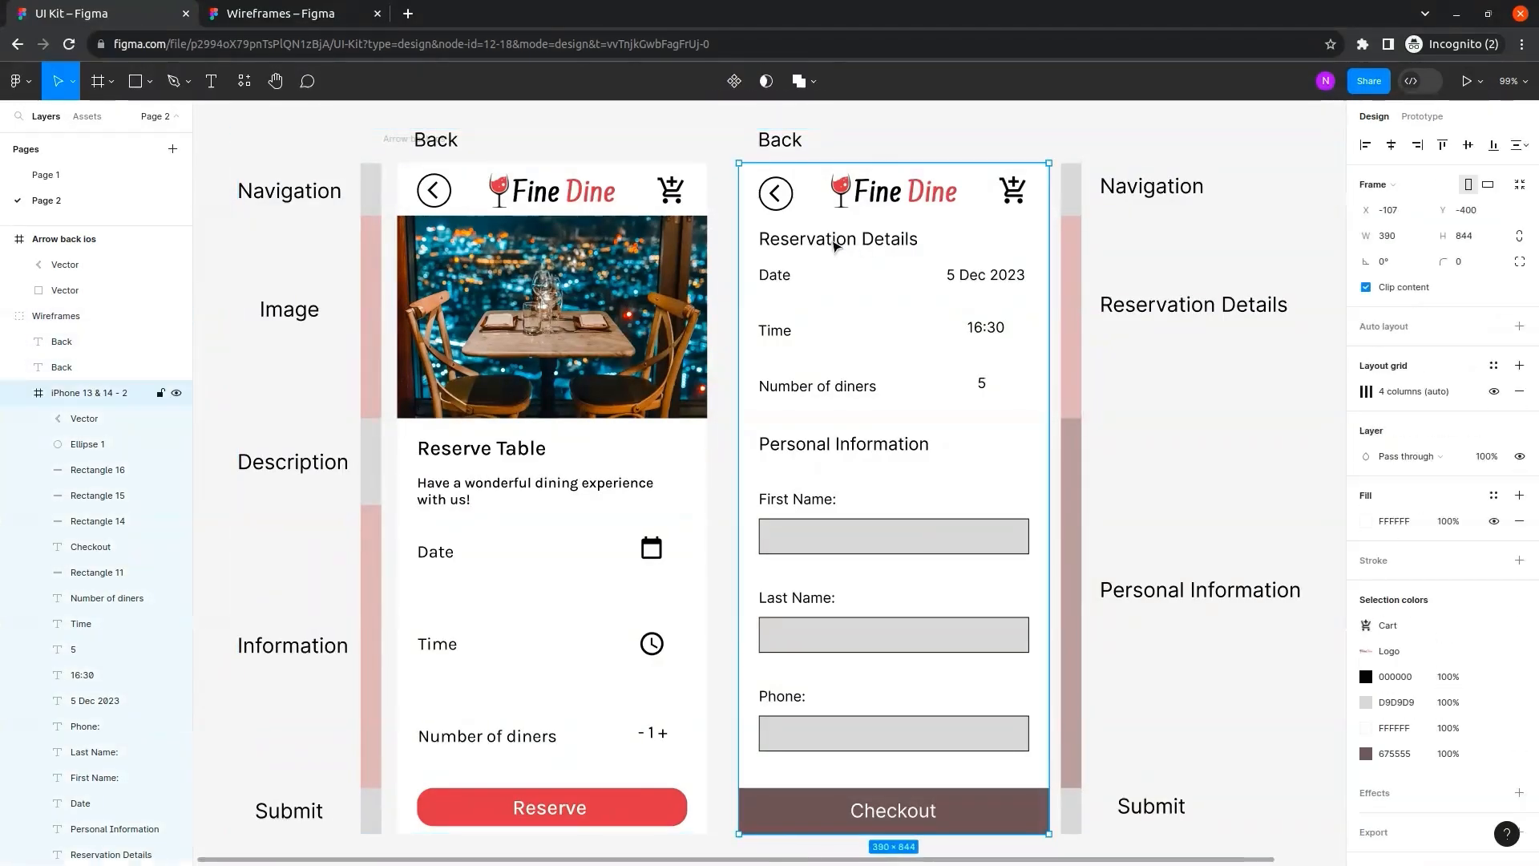
click(856, 243)
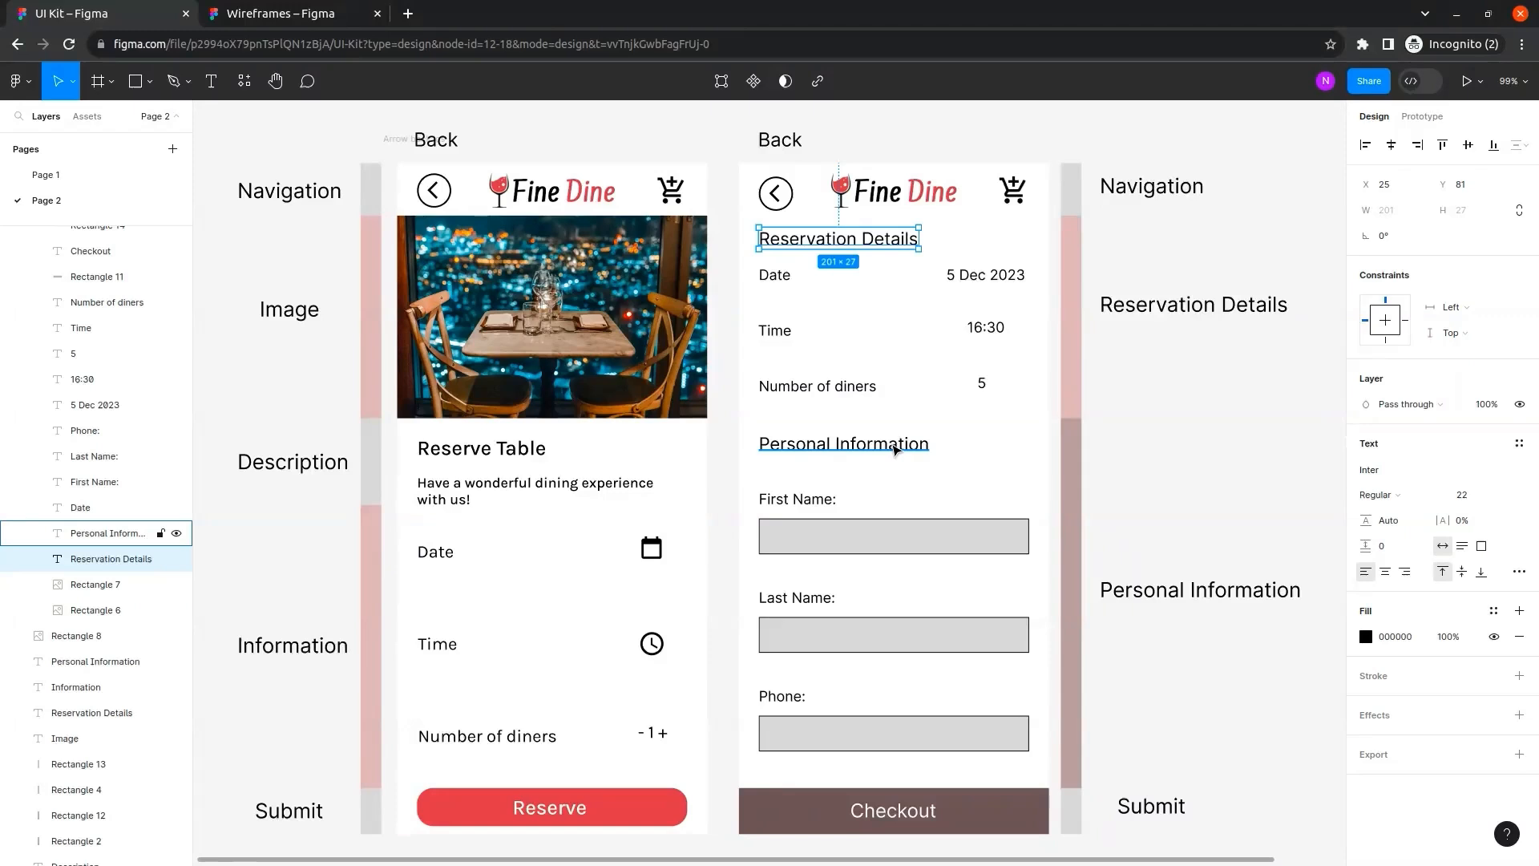
shift+click(899, 448)
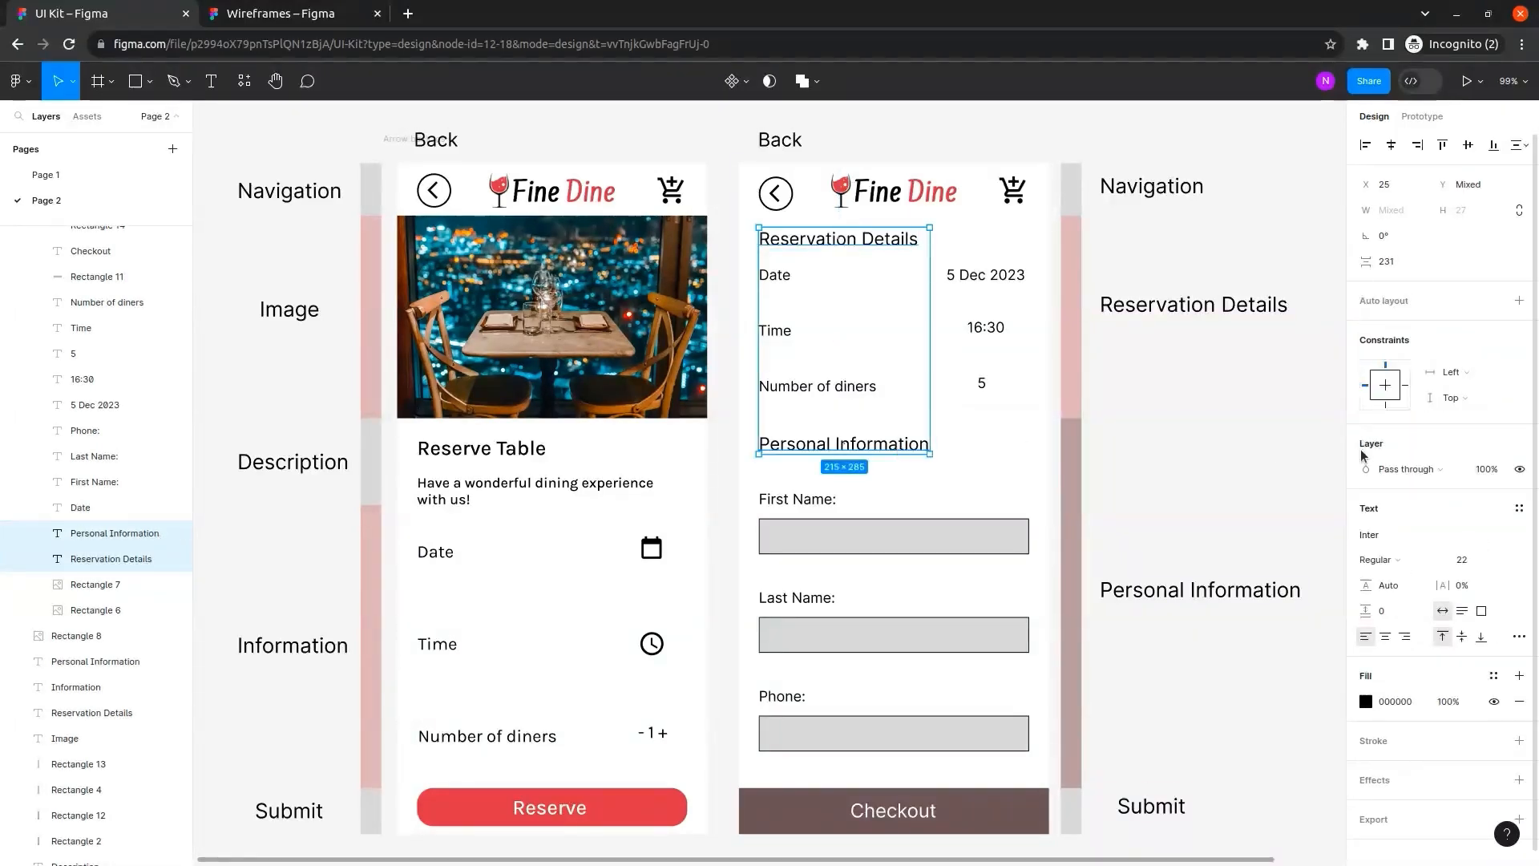
click(1512, 511)
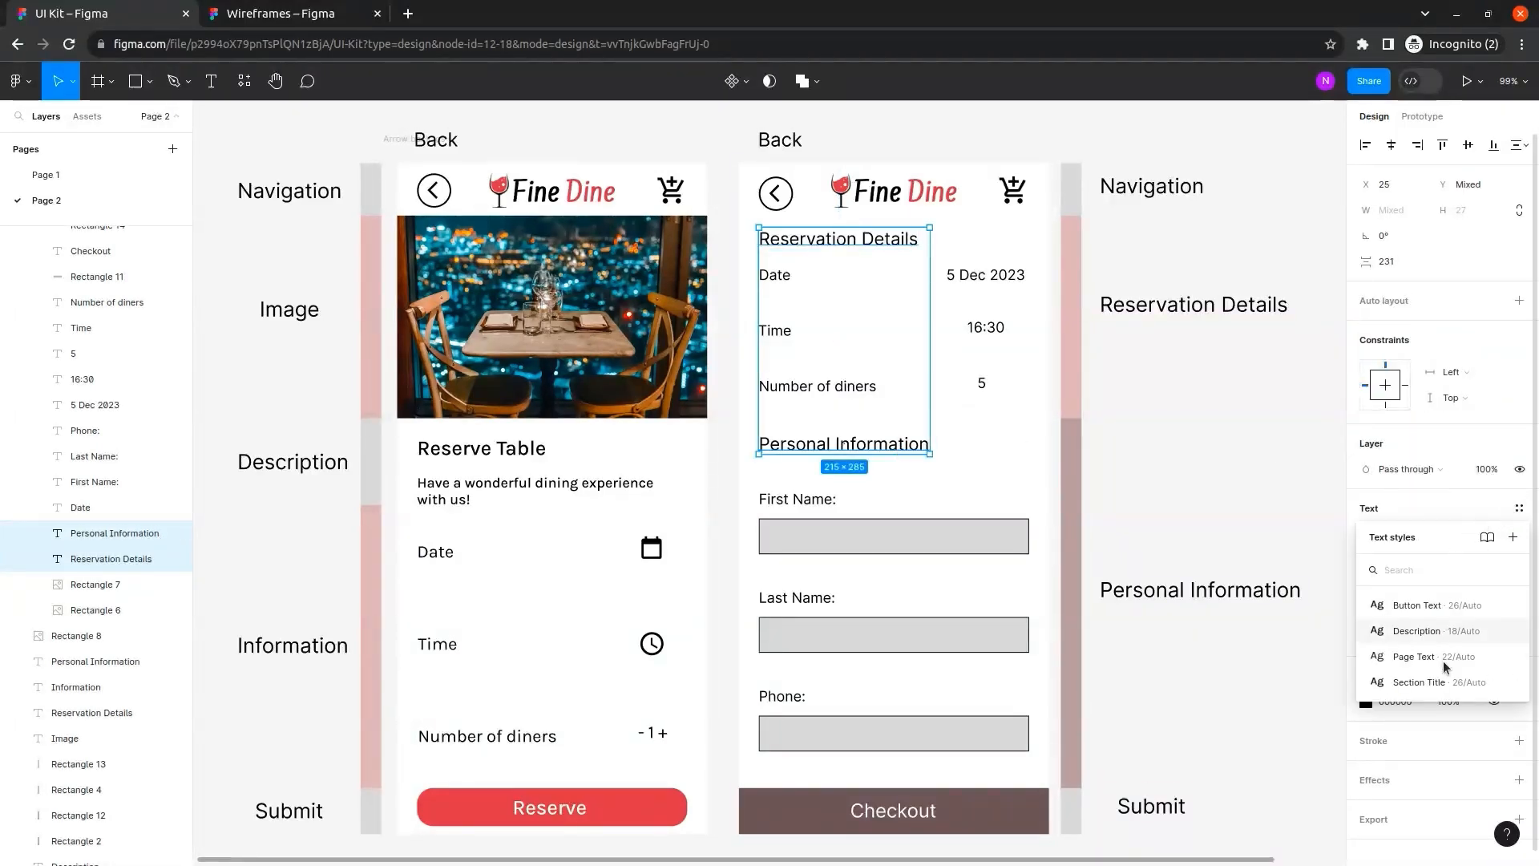
click(1443, 681)
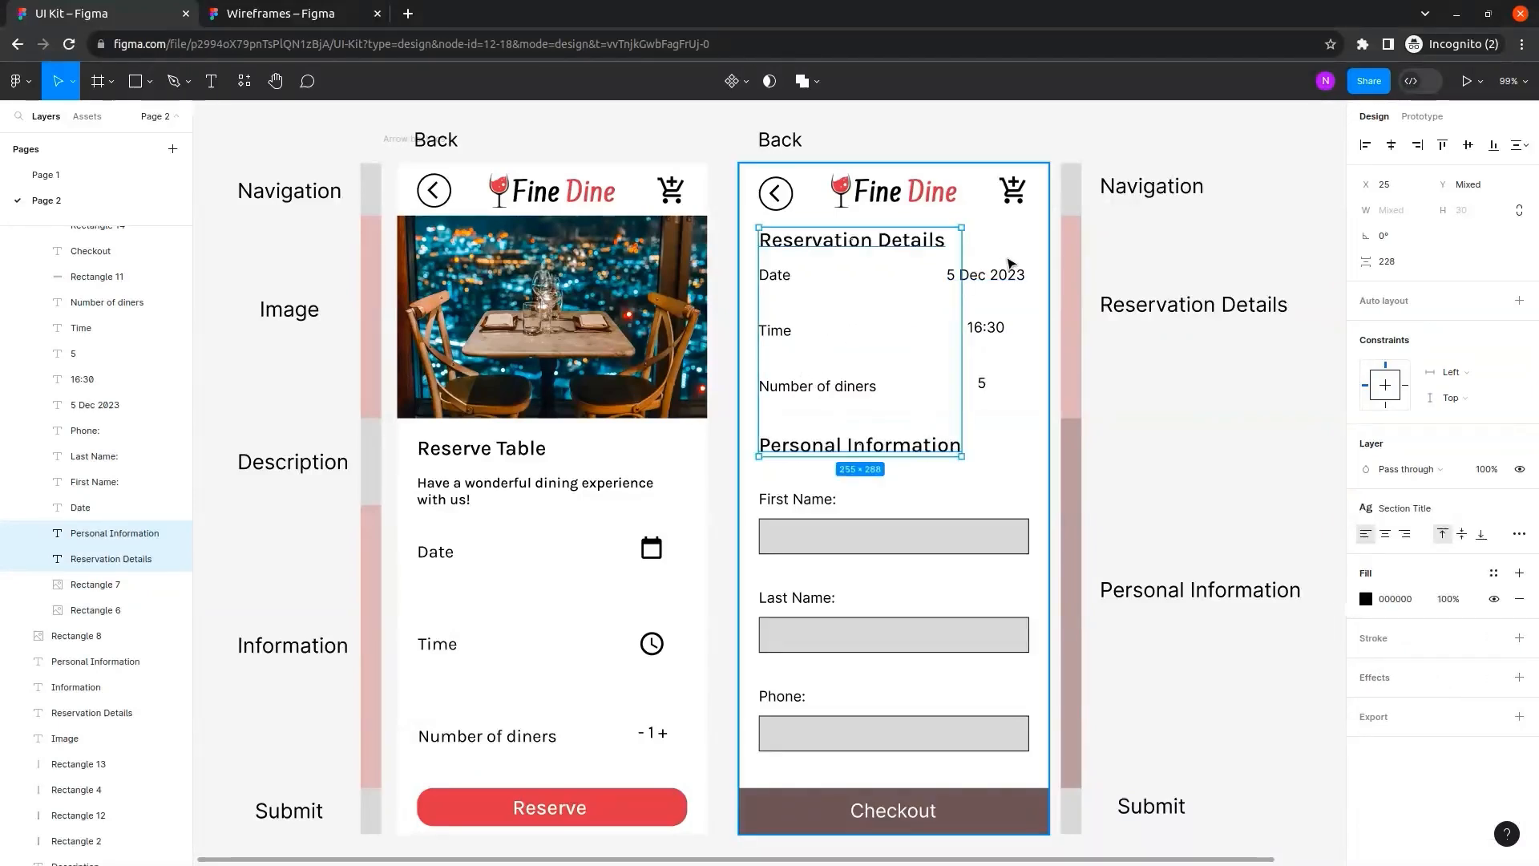
Apply the Page Text style to the Date, Time and Number of diners labels and their three values in the second frame.
click(1034, 275)
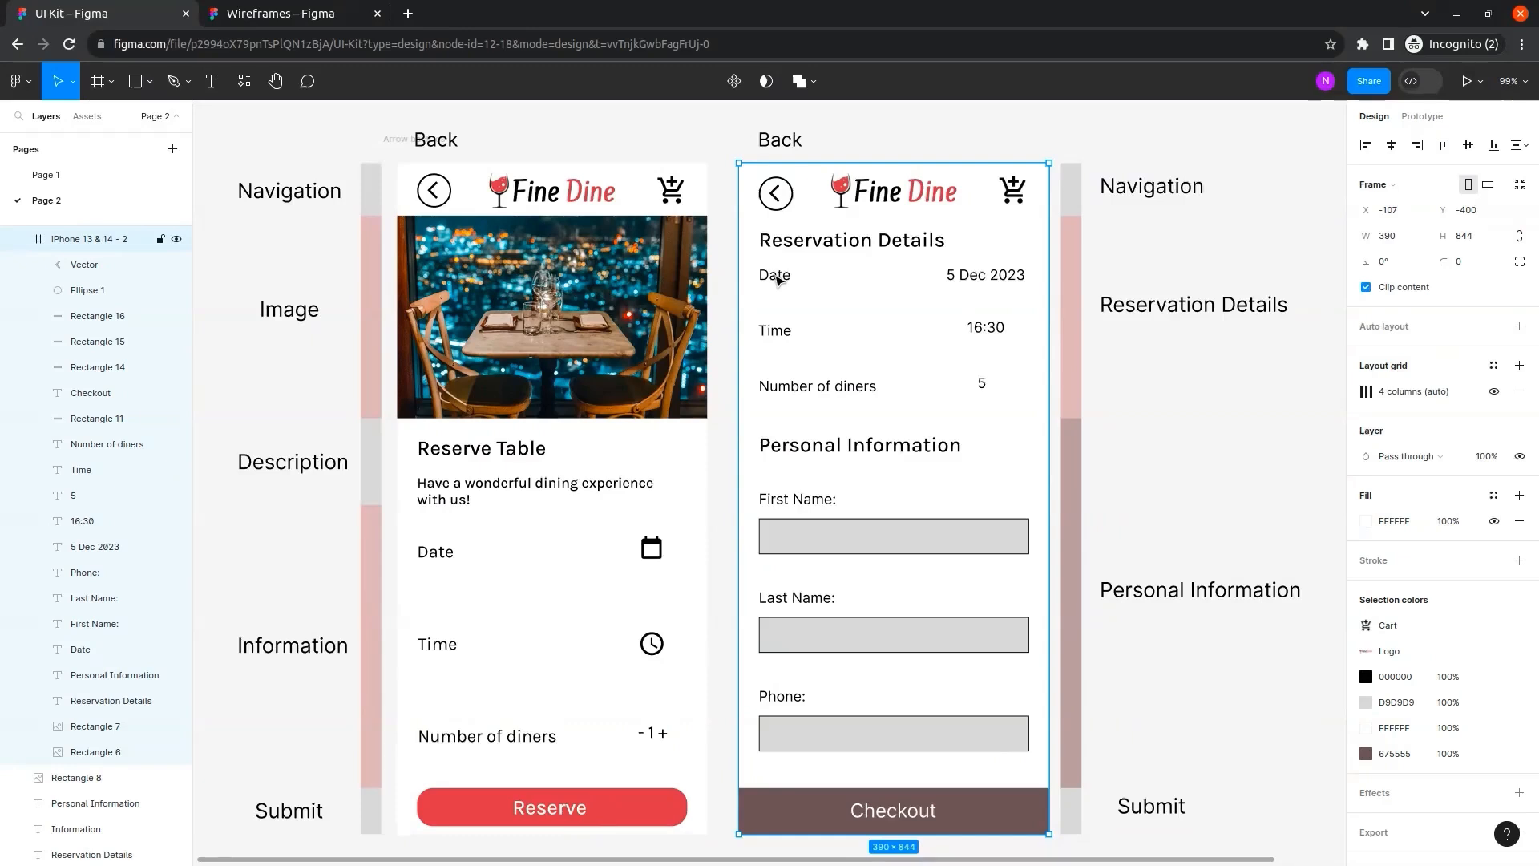
click(776, 276)
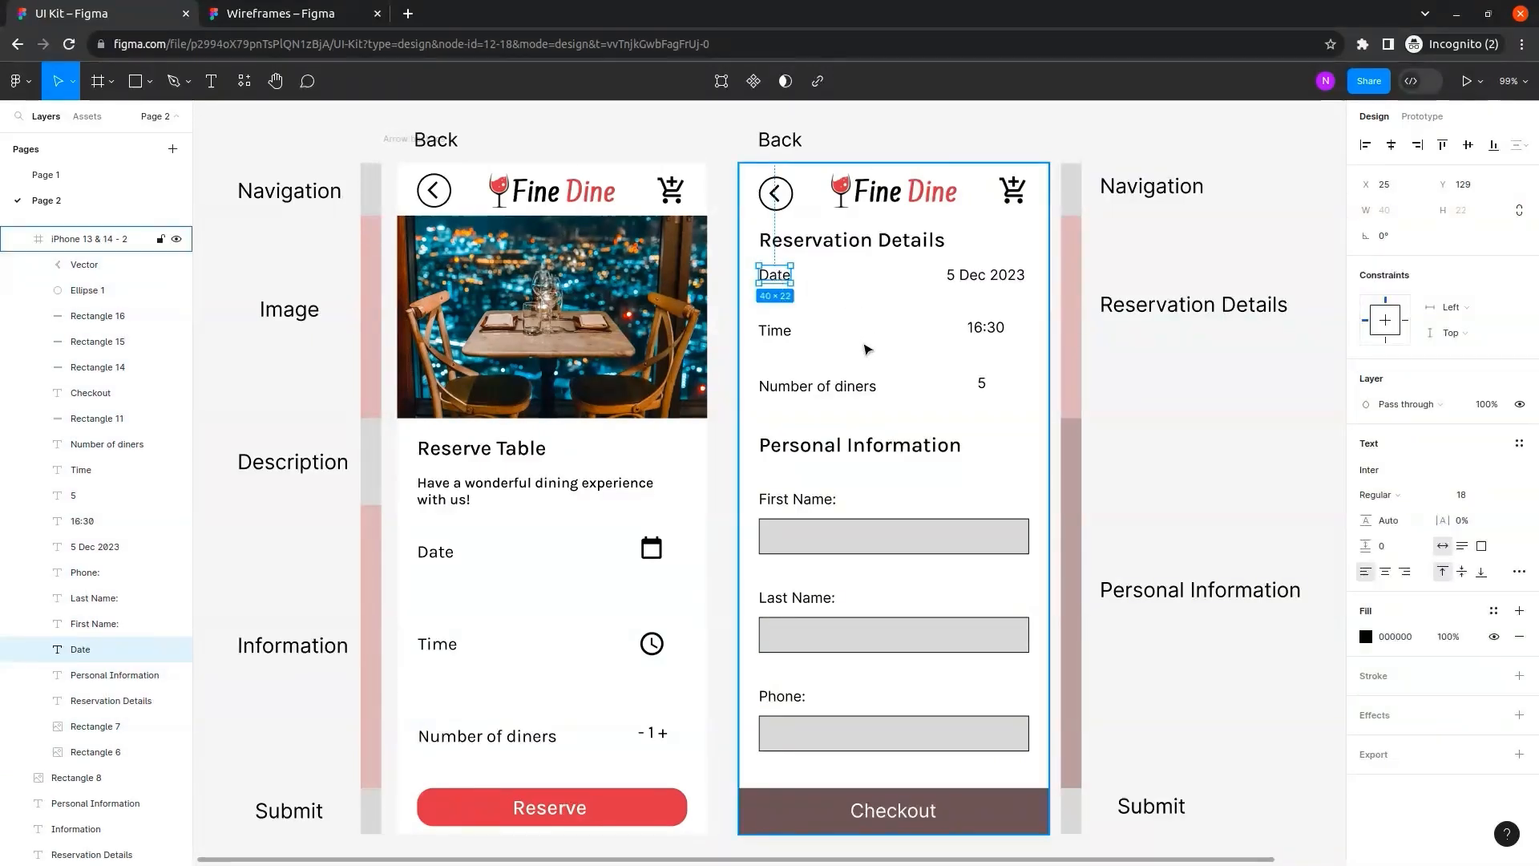
shift+click(774, 330)
shift+click(810, 385)
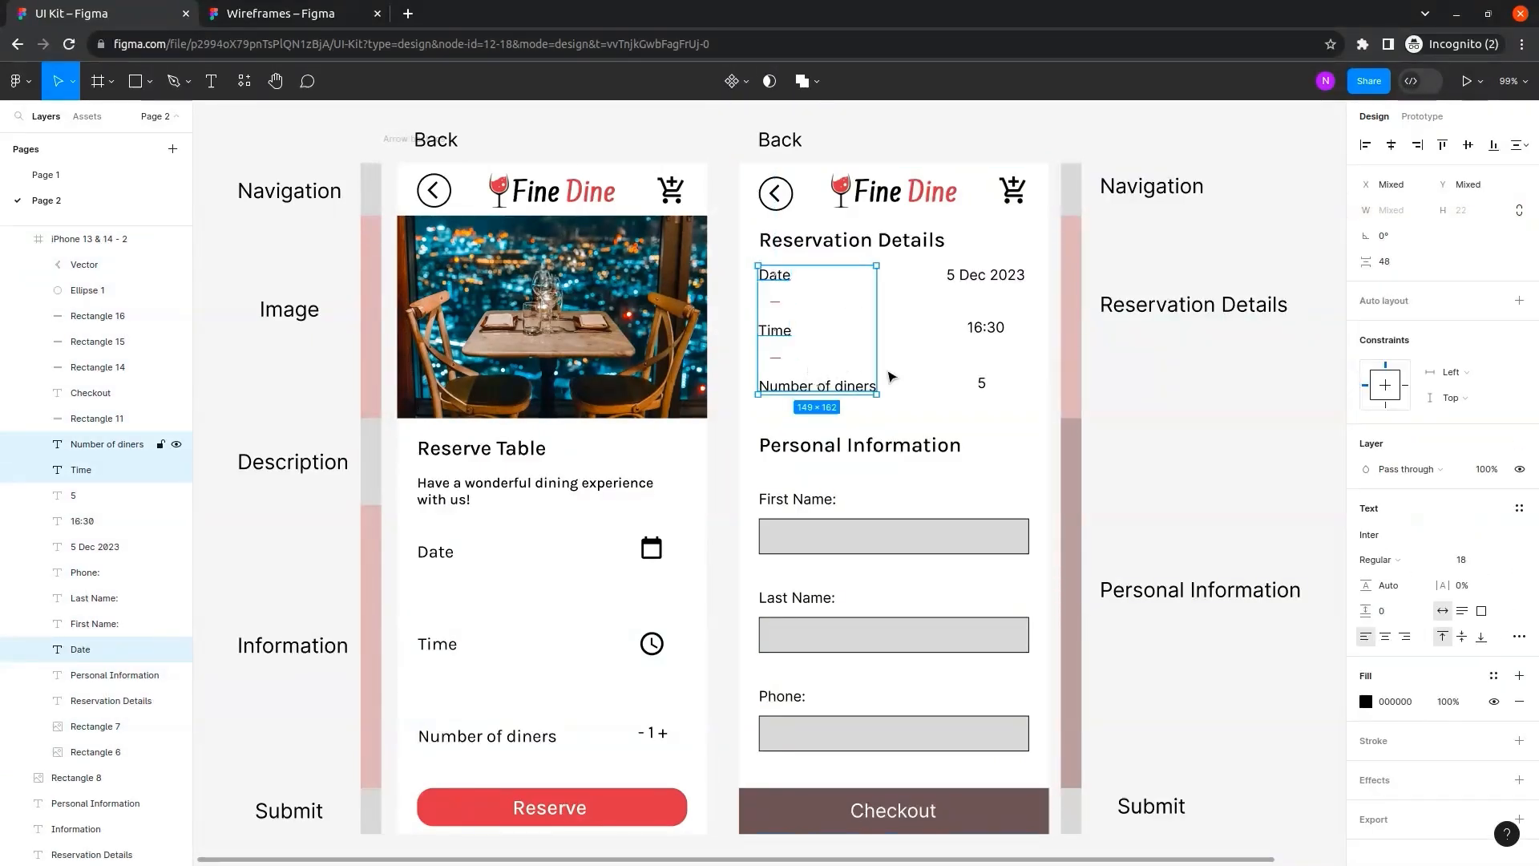
shift+click(983, 385)
shift+click(986, 327)
shift+click(994, 276)
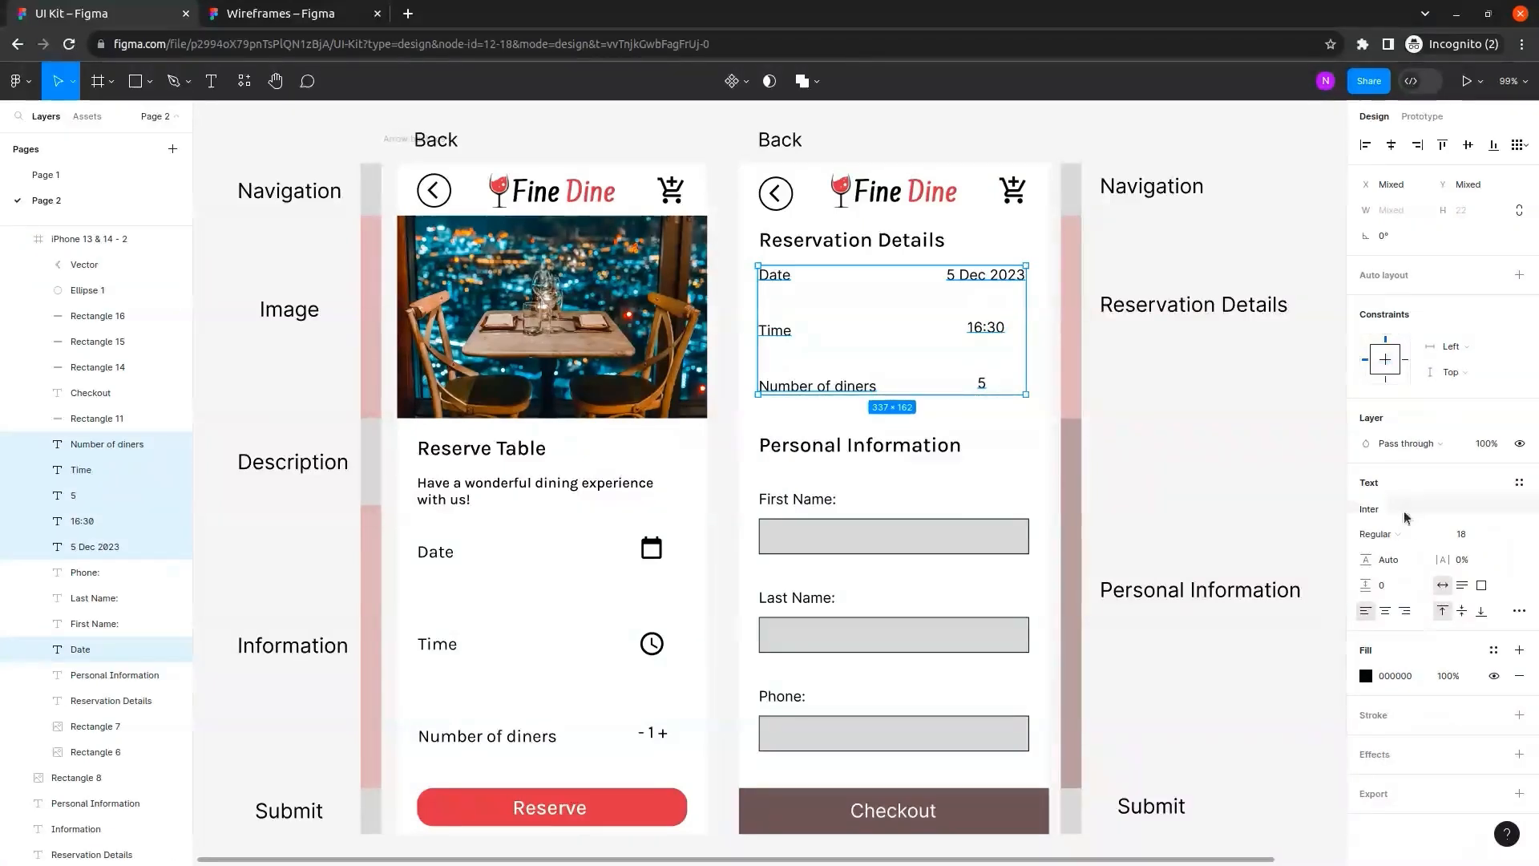
click(1519, 482)
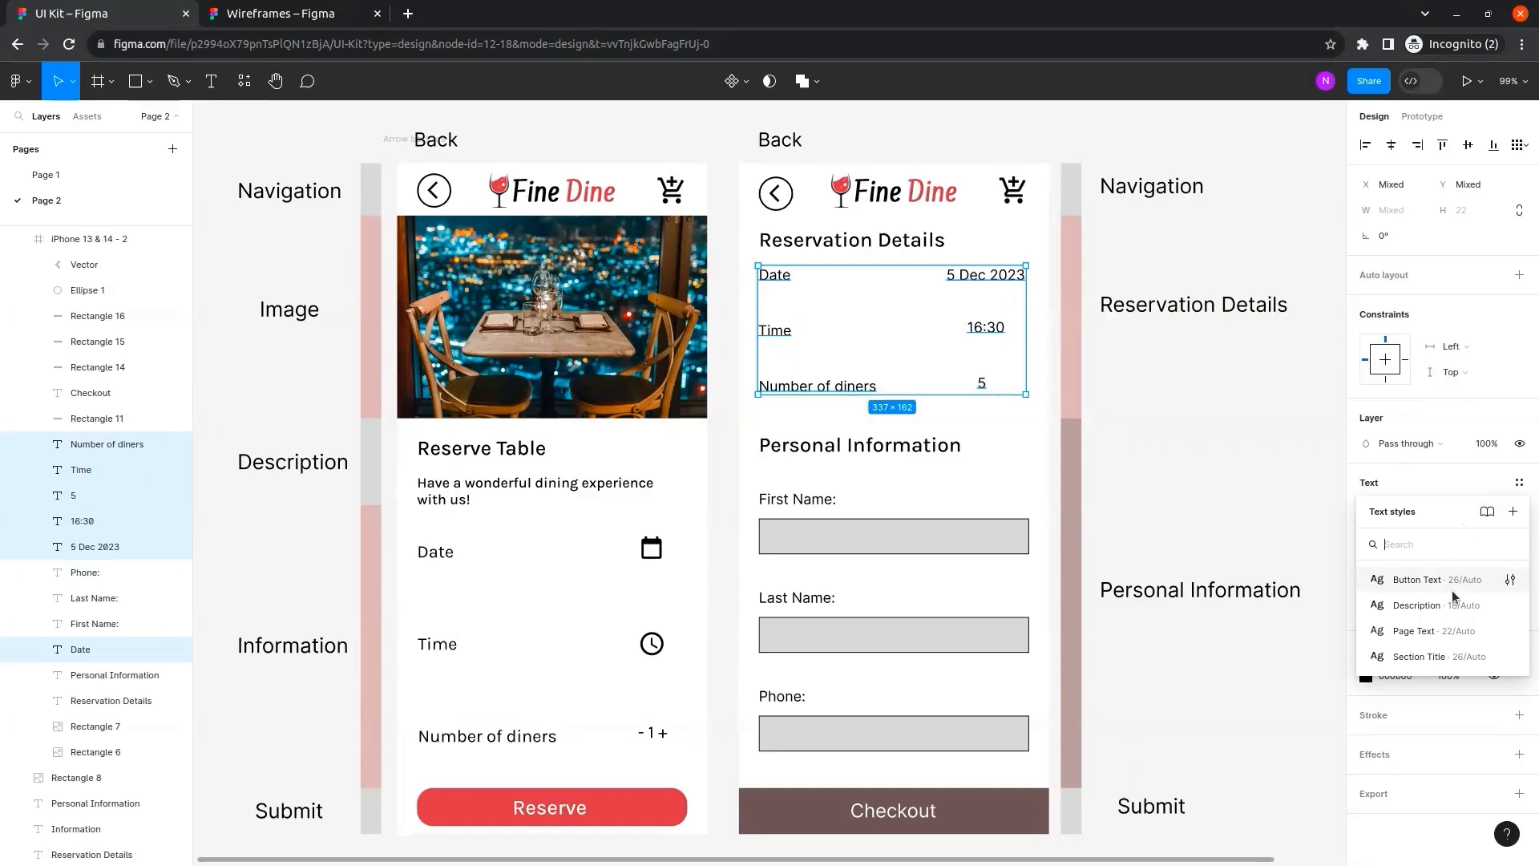
click(1472, 637)
click(989, 496)
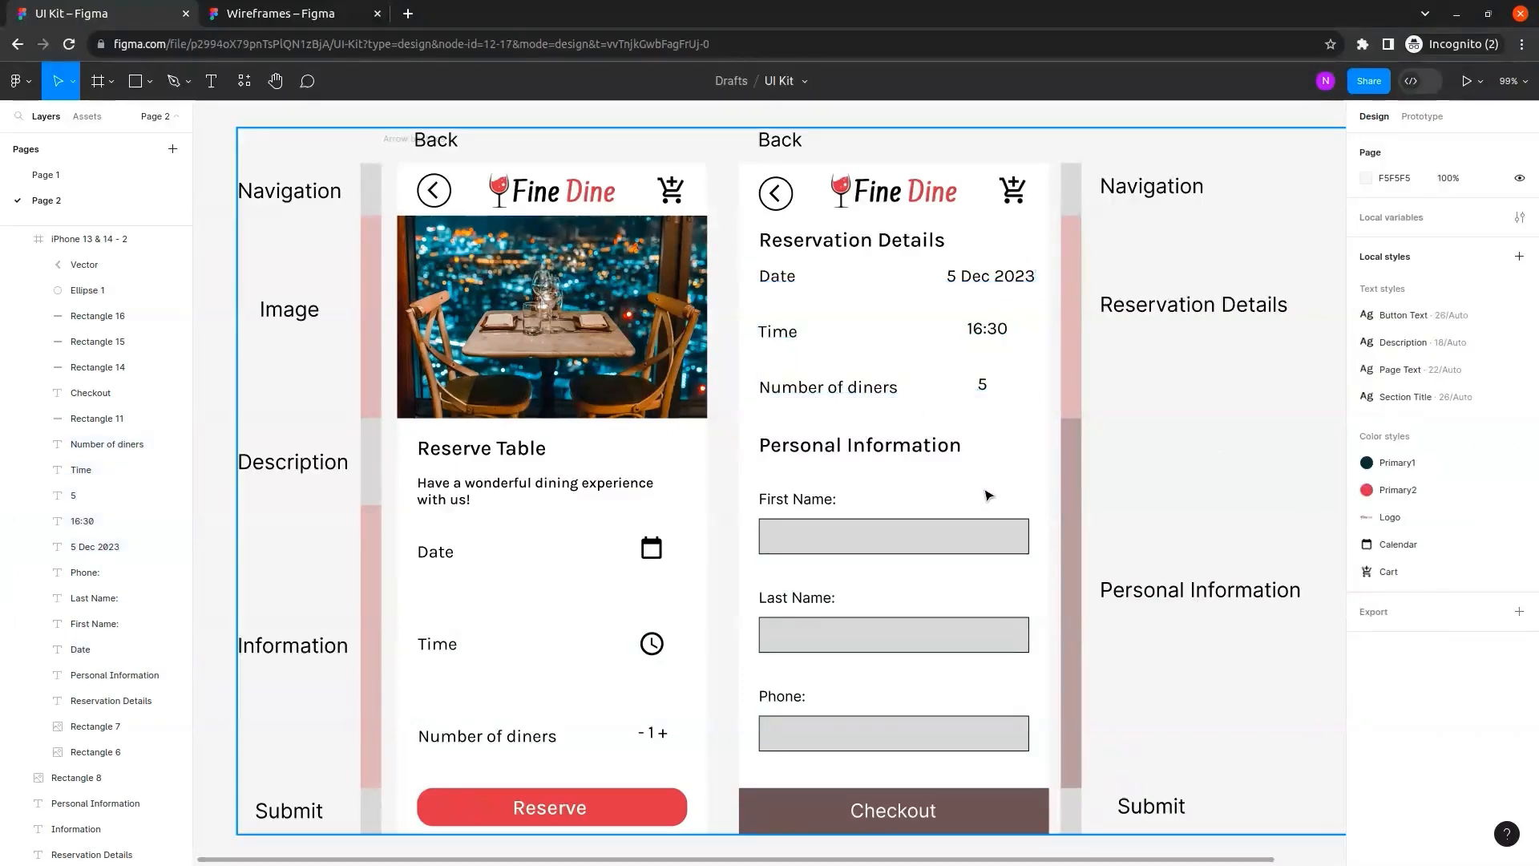
Apply the Page Text style to the First Name, Last Name and Phone labels in the second frame.
click(826, 508)
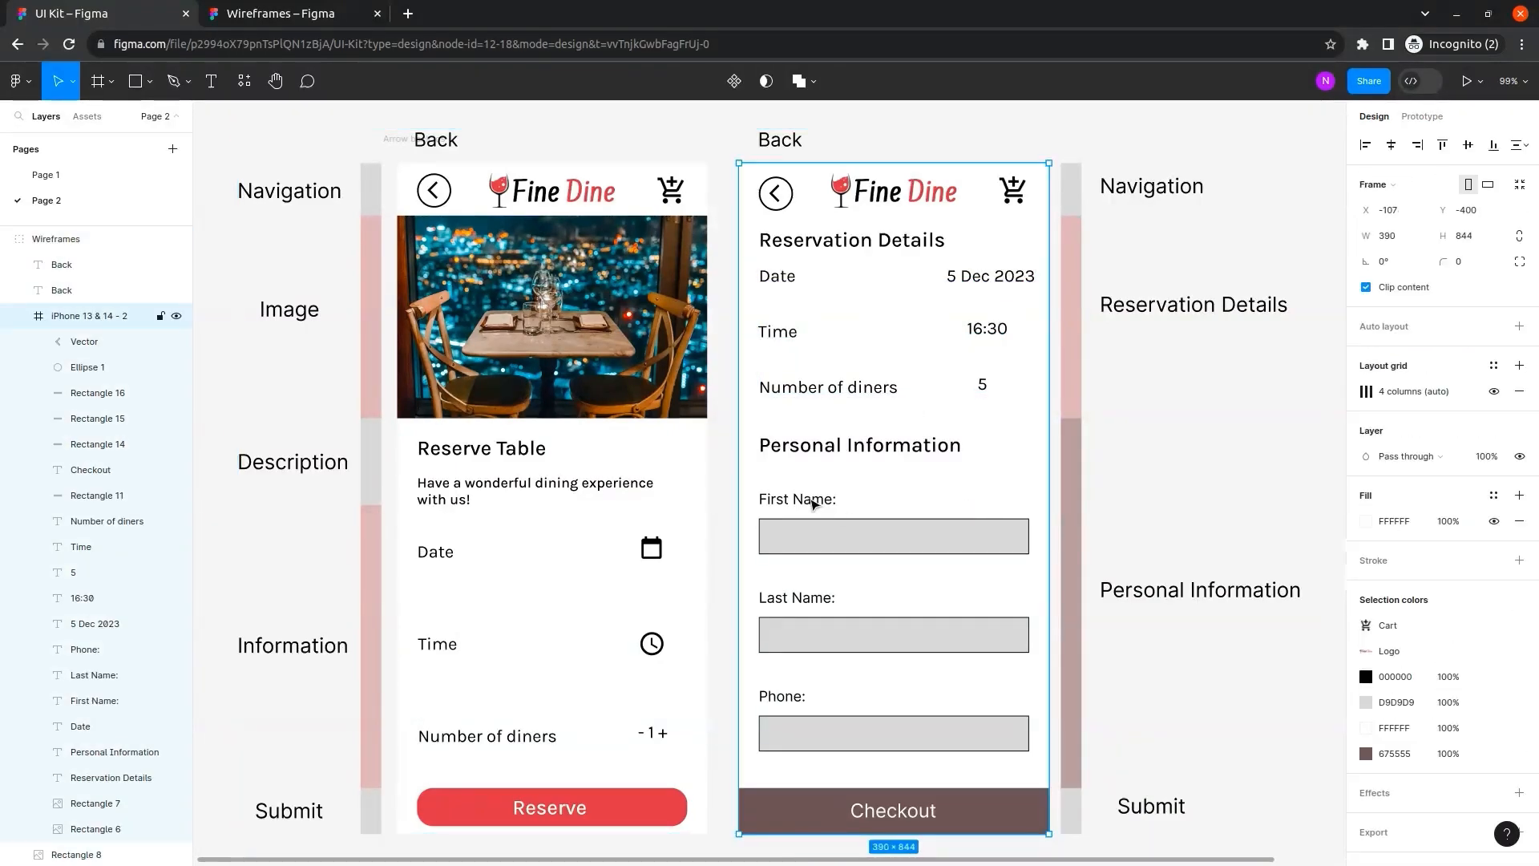
click(813, 502)
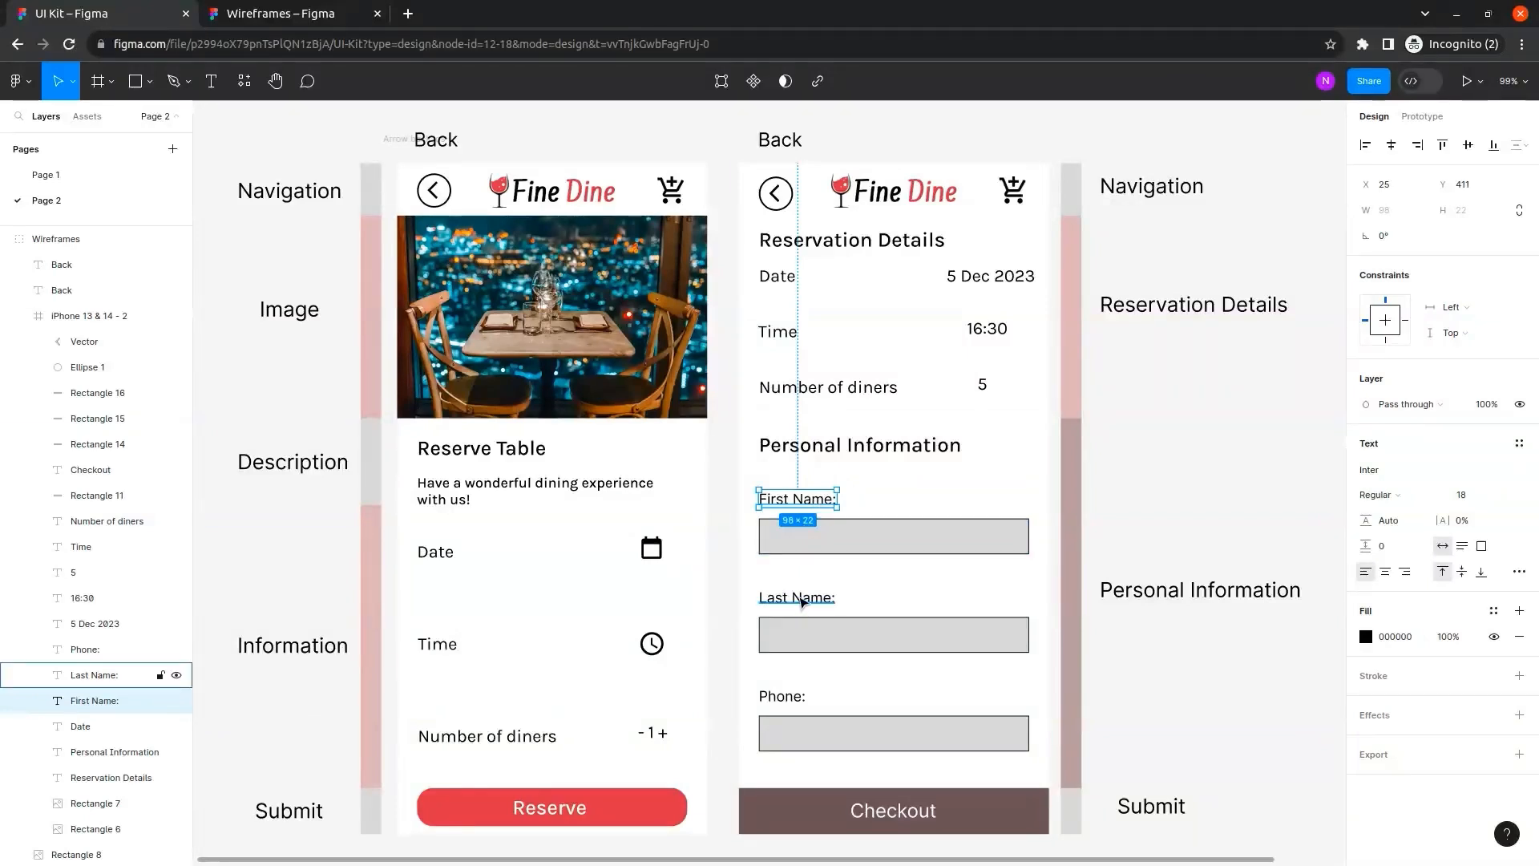
shift+click(803, 602)
shift+click(783, 698)
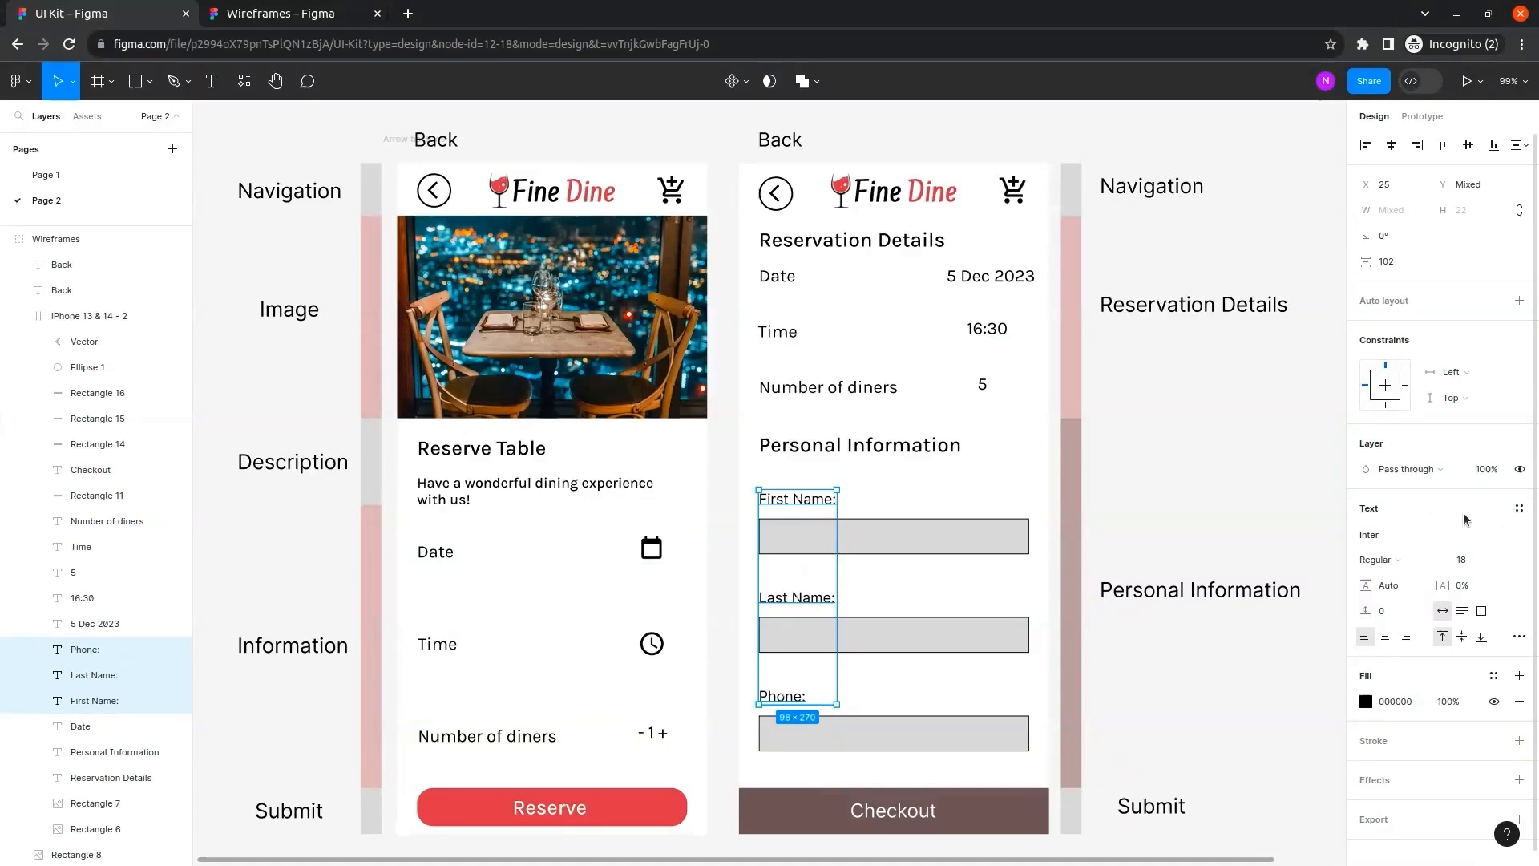
click(1517, 508)
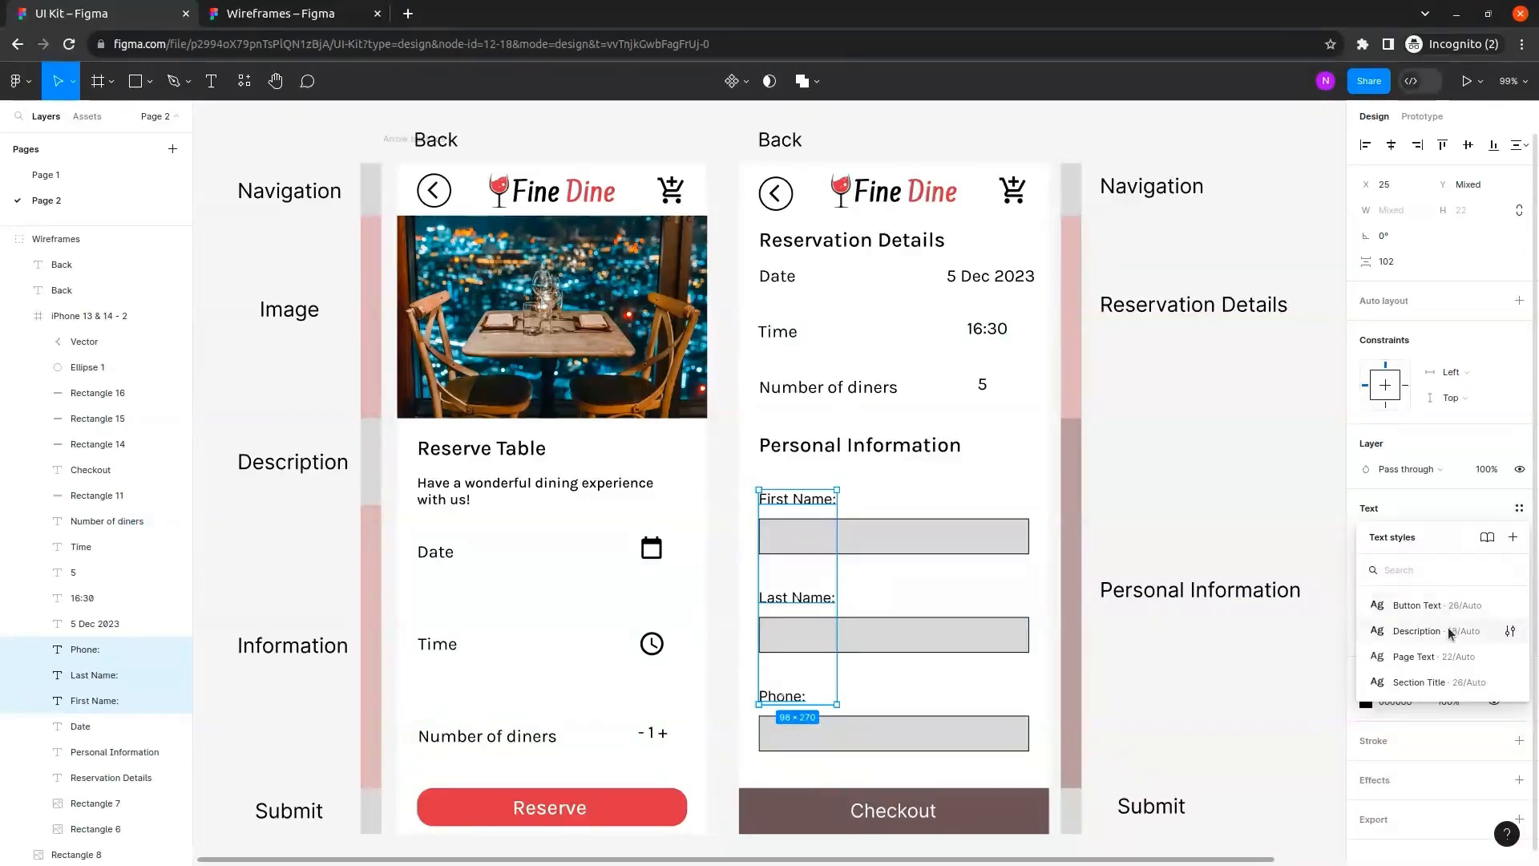
click(1450, 661)
click(1222, 449)
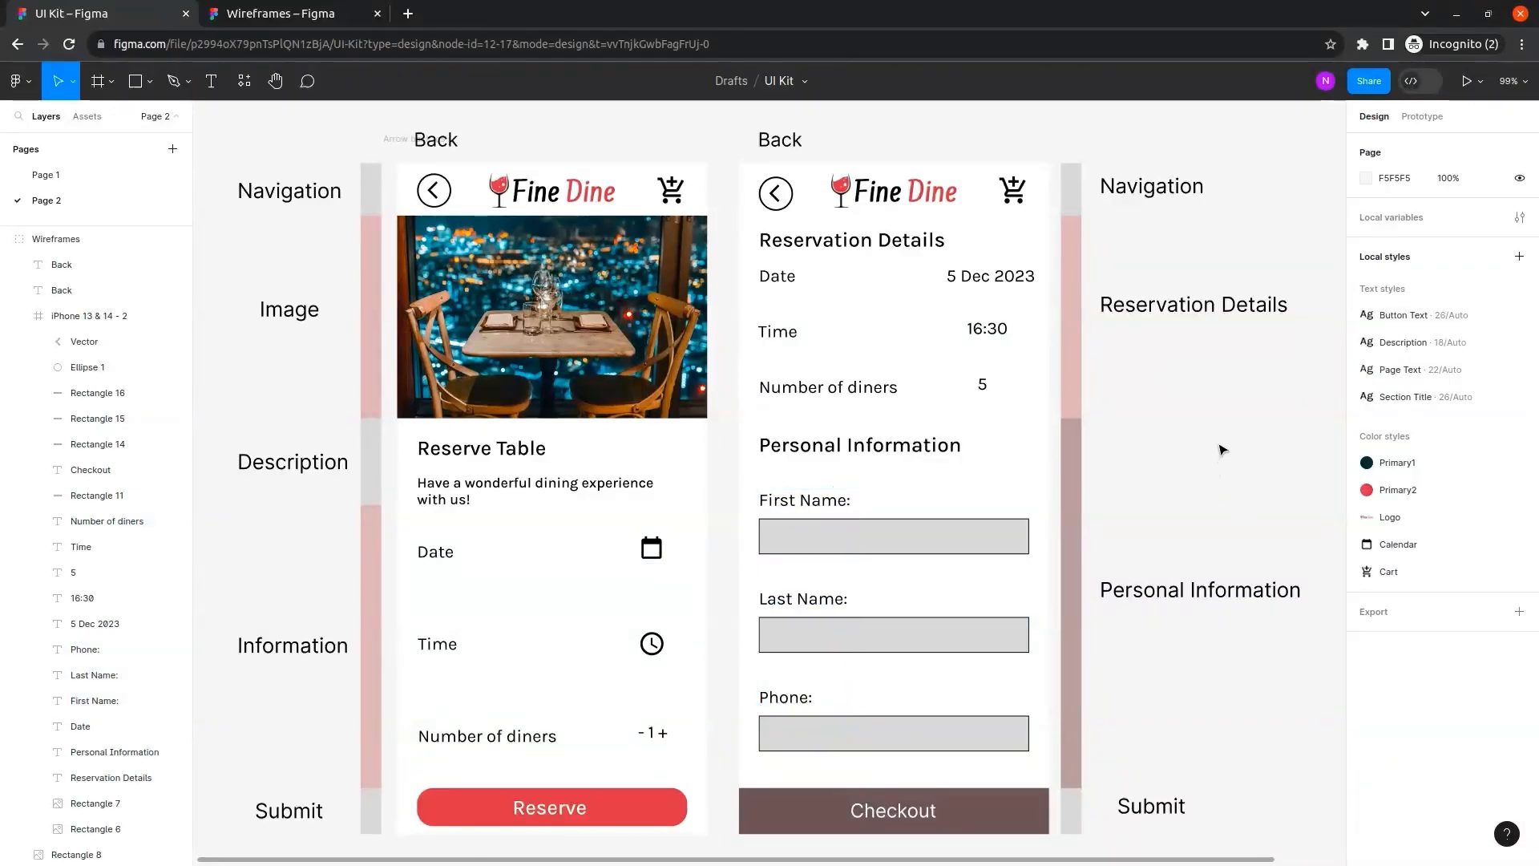
Fill the Checkout button's rectangle with the Primary2 color style.
click(1073, 446)
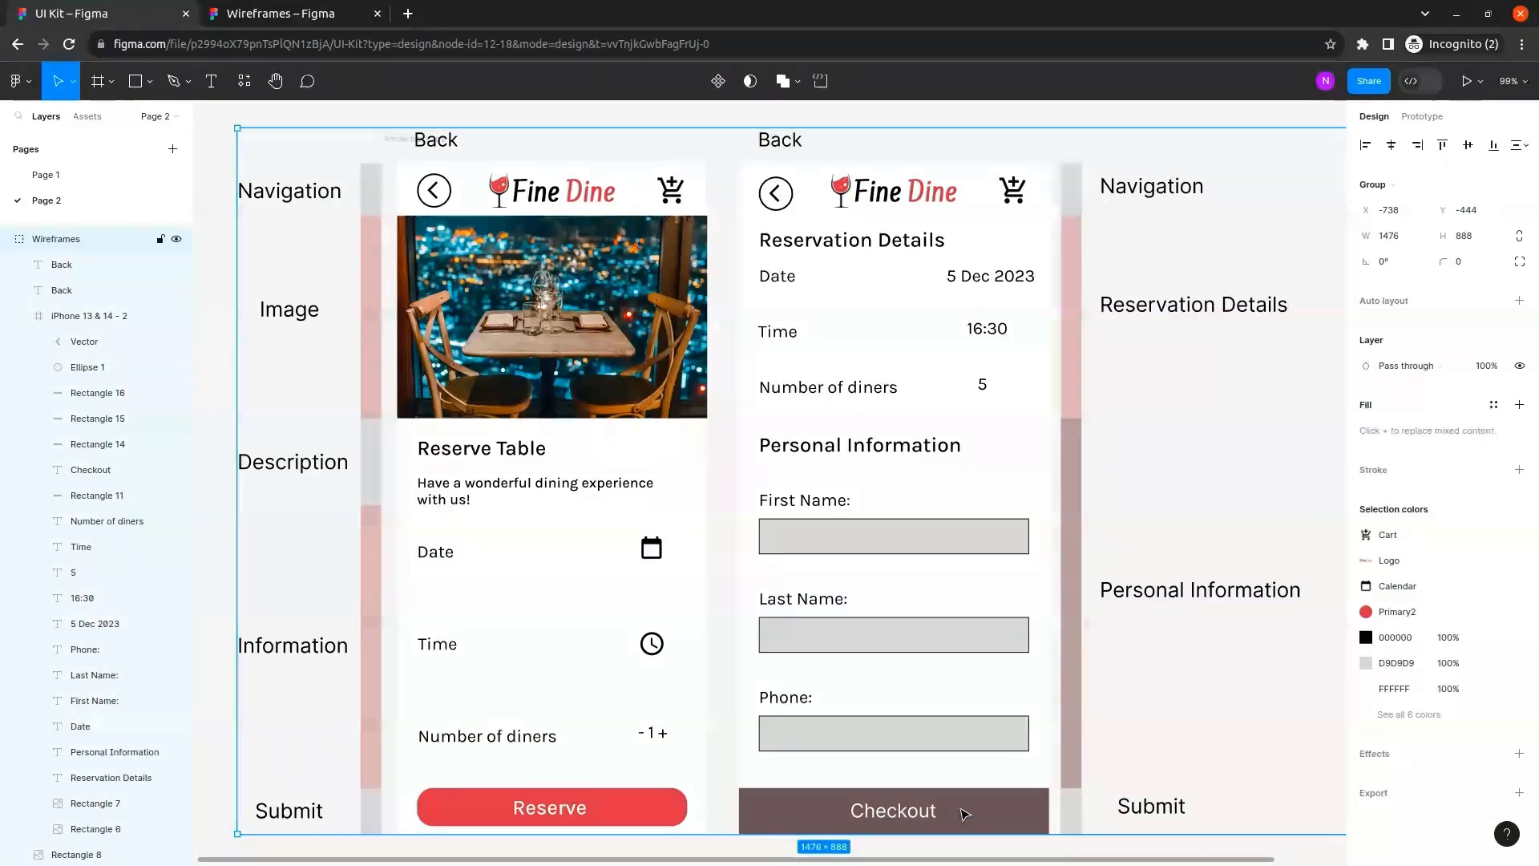
double_click(964, 813)
double_click(962, 814)
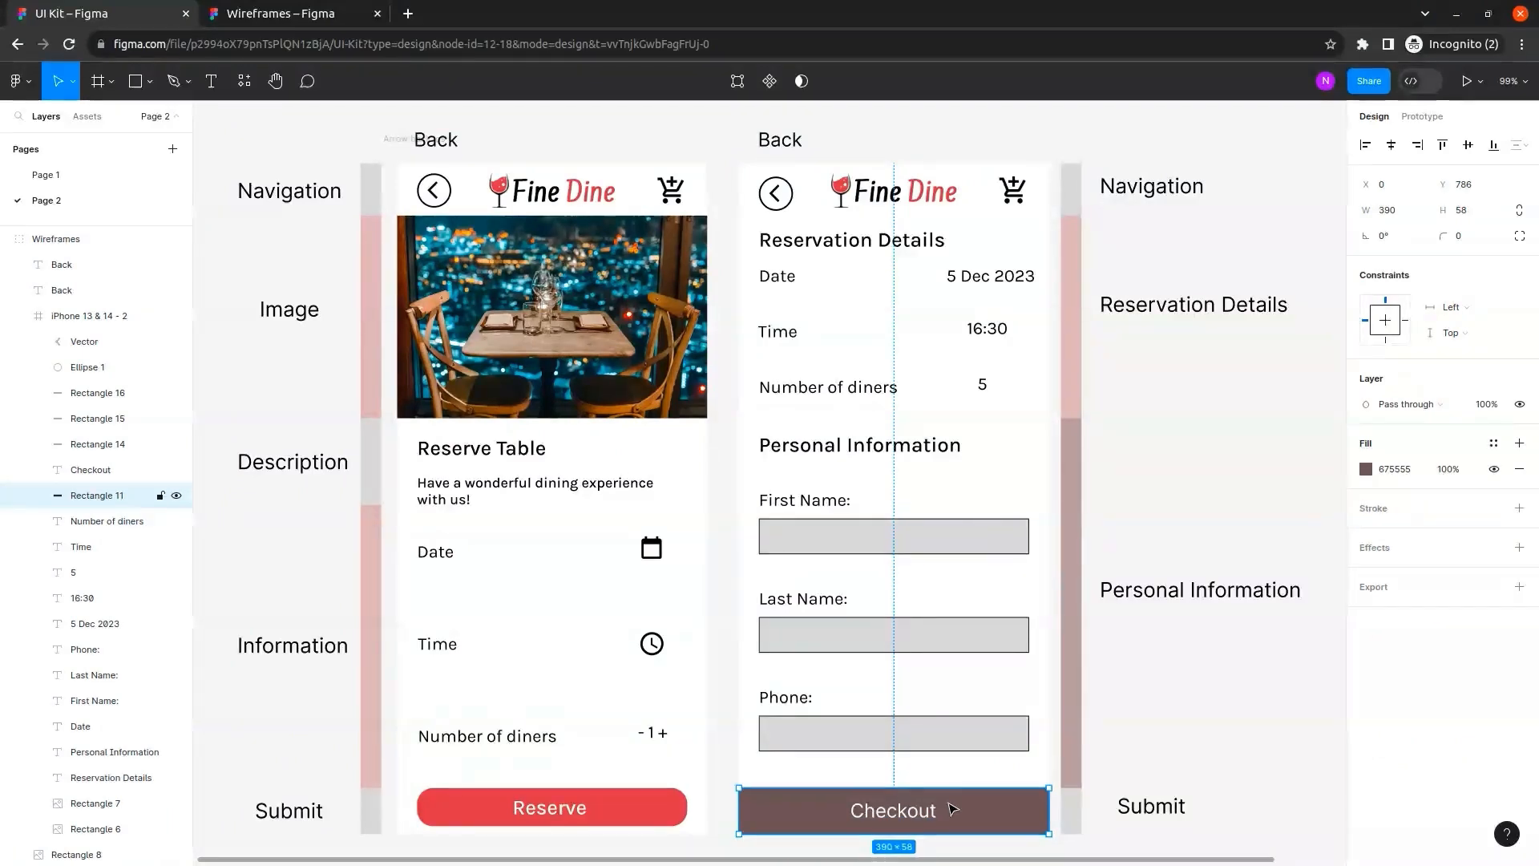
click(1492, 444)
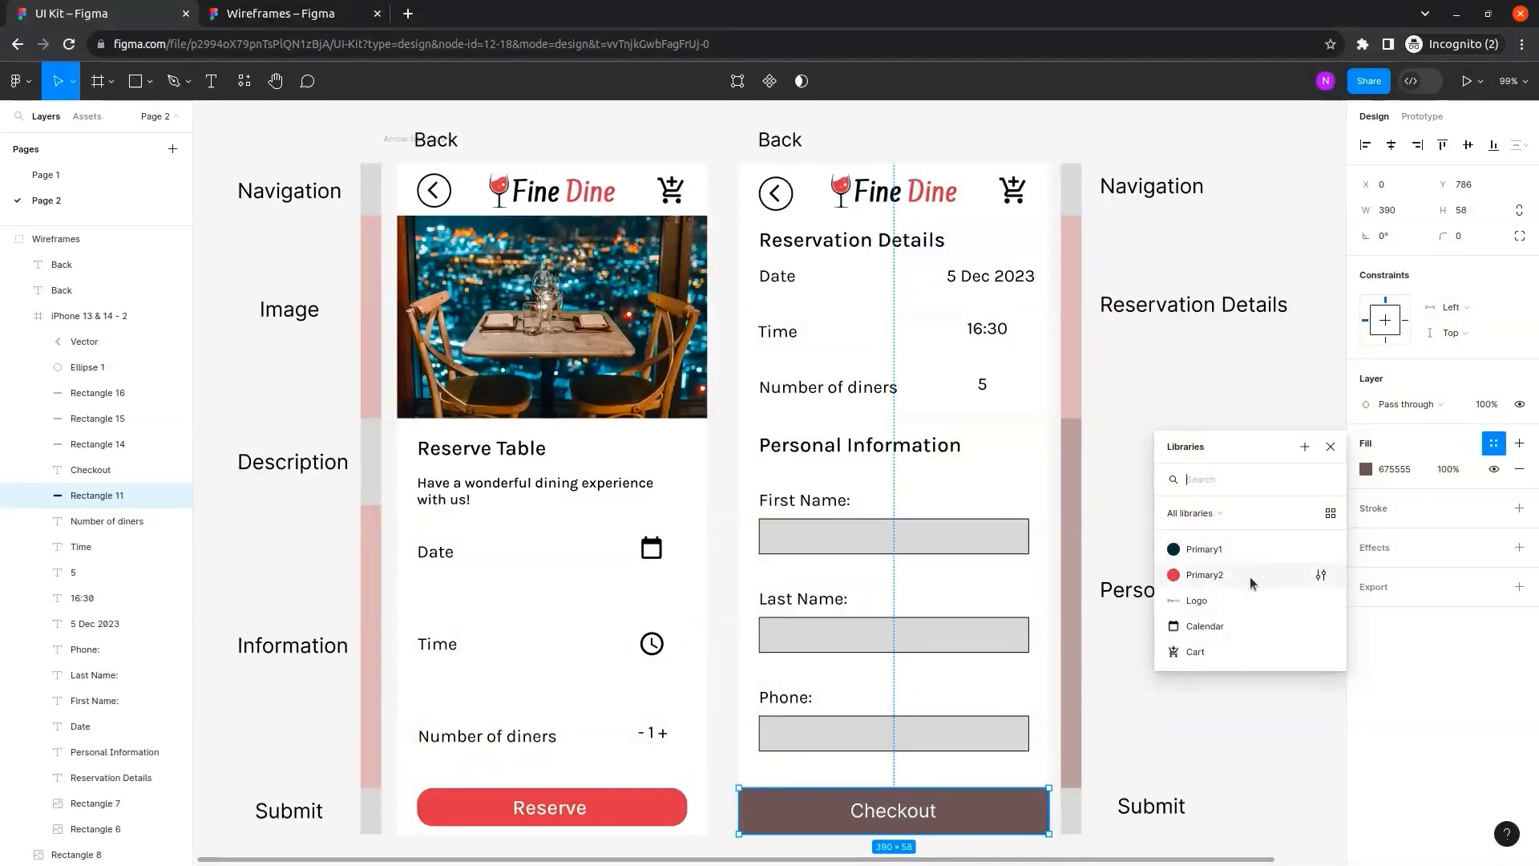
click(1204, 575)
Apply the Button Text style to the Checkout label.
click(861, 811)
double_click(866, 811)
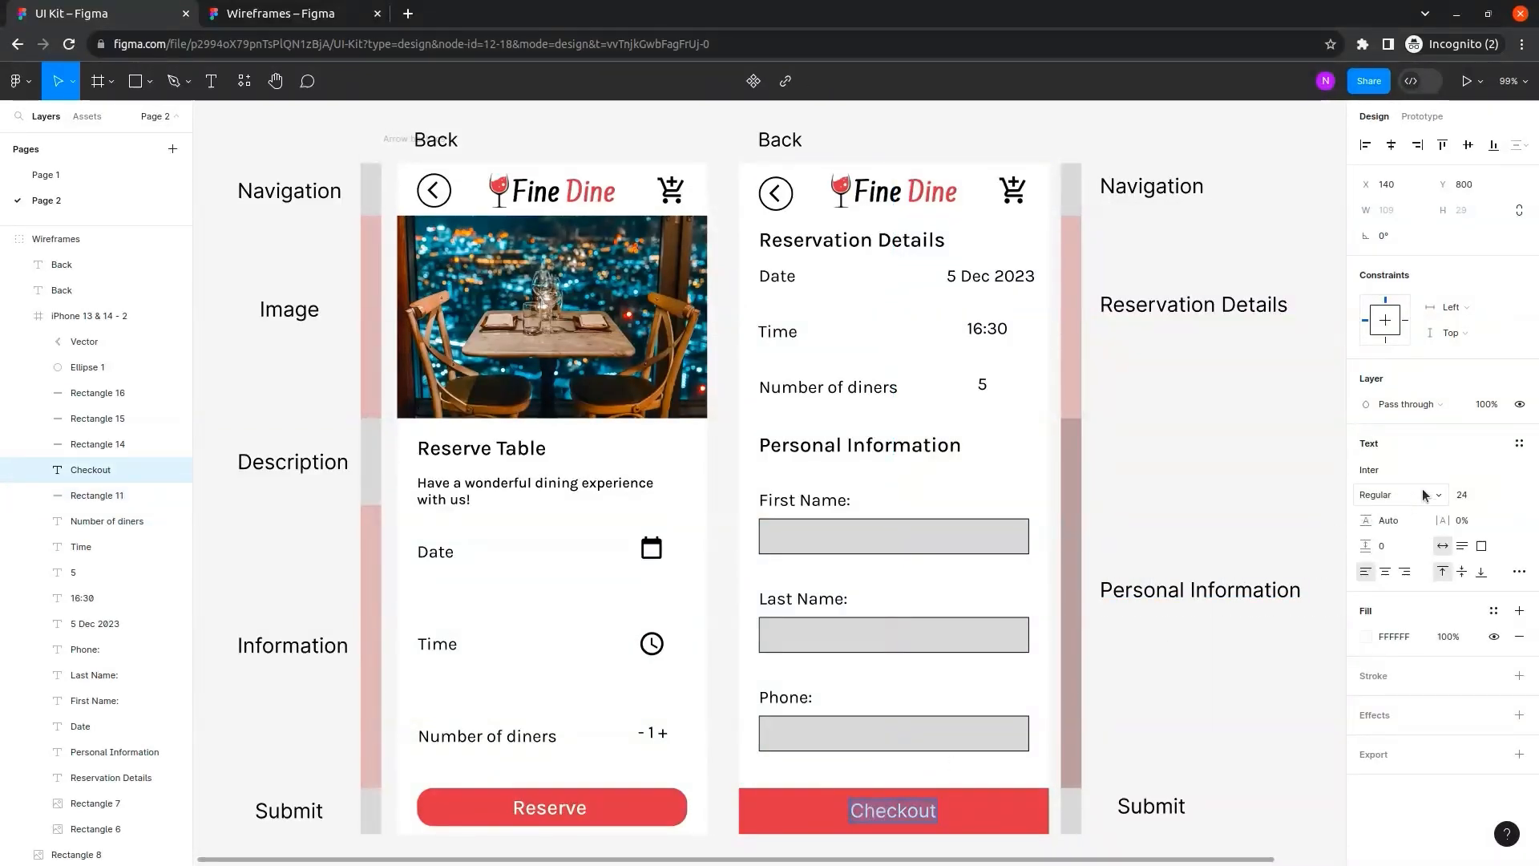
click(1518, 443)
click(1436, 541)
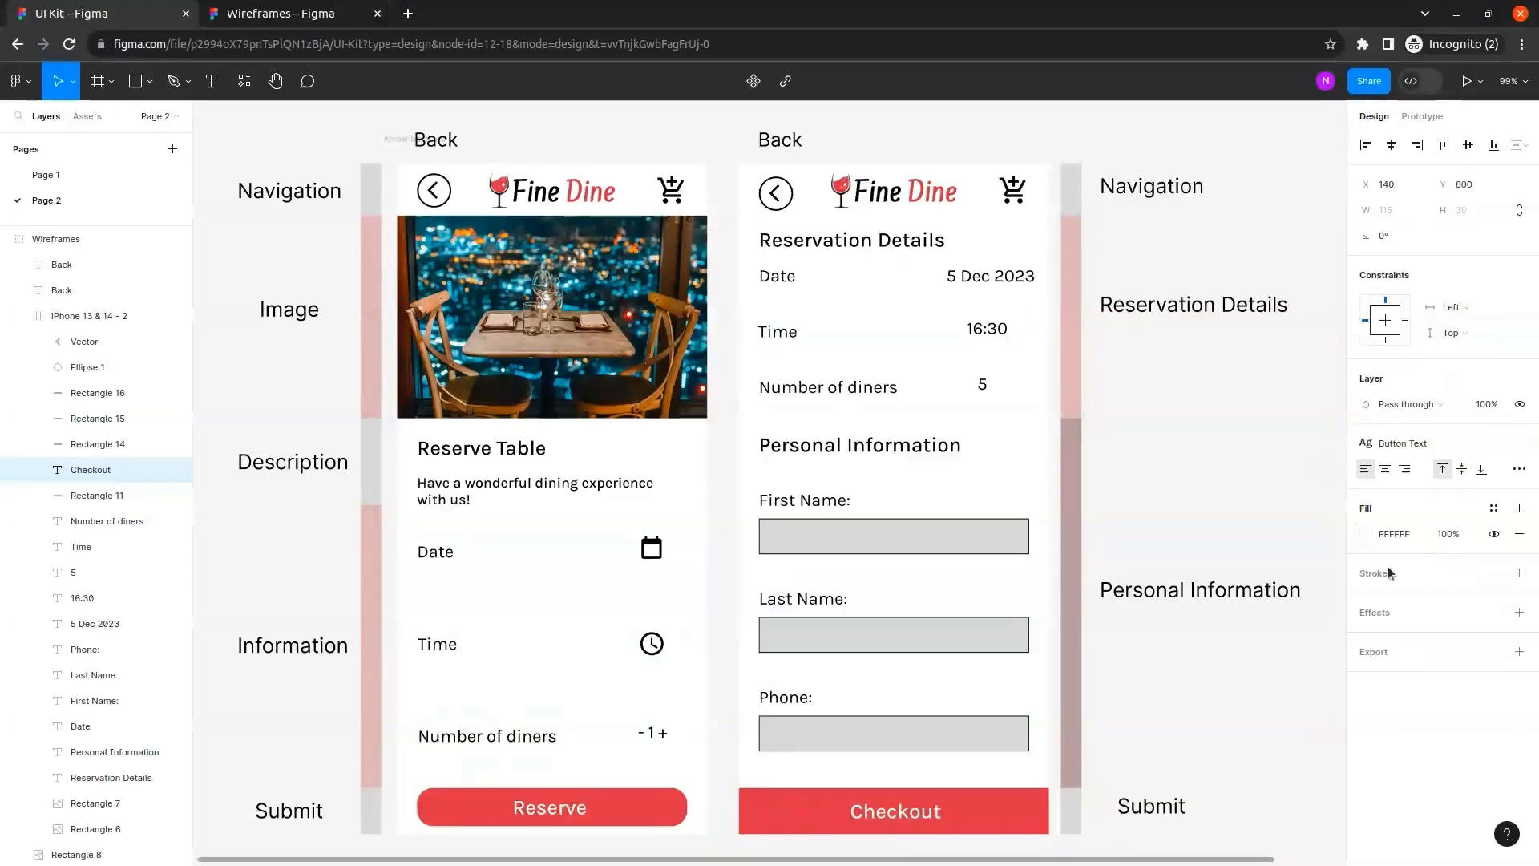
Round the Checkout button's corners with a radius of 20.
click(798, 812)
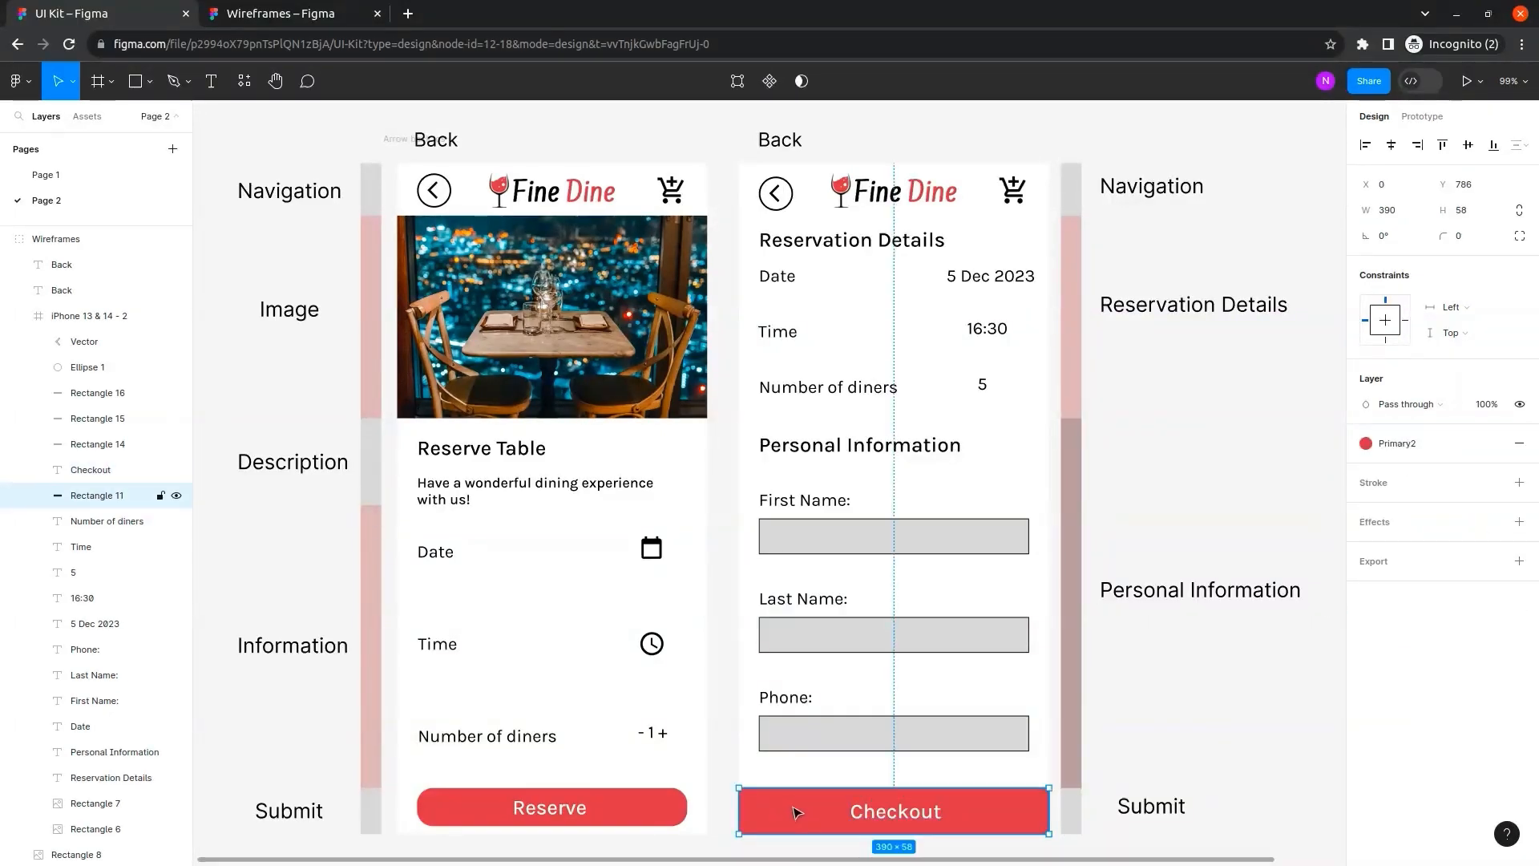
click(1468, 238)
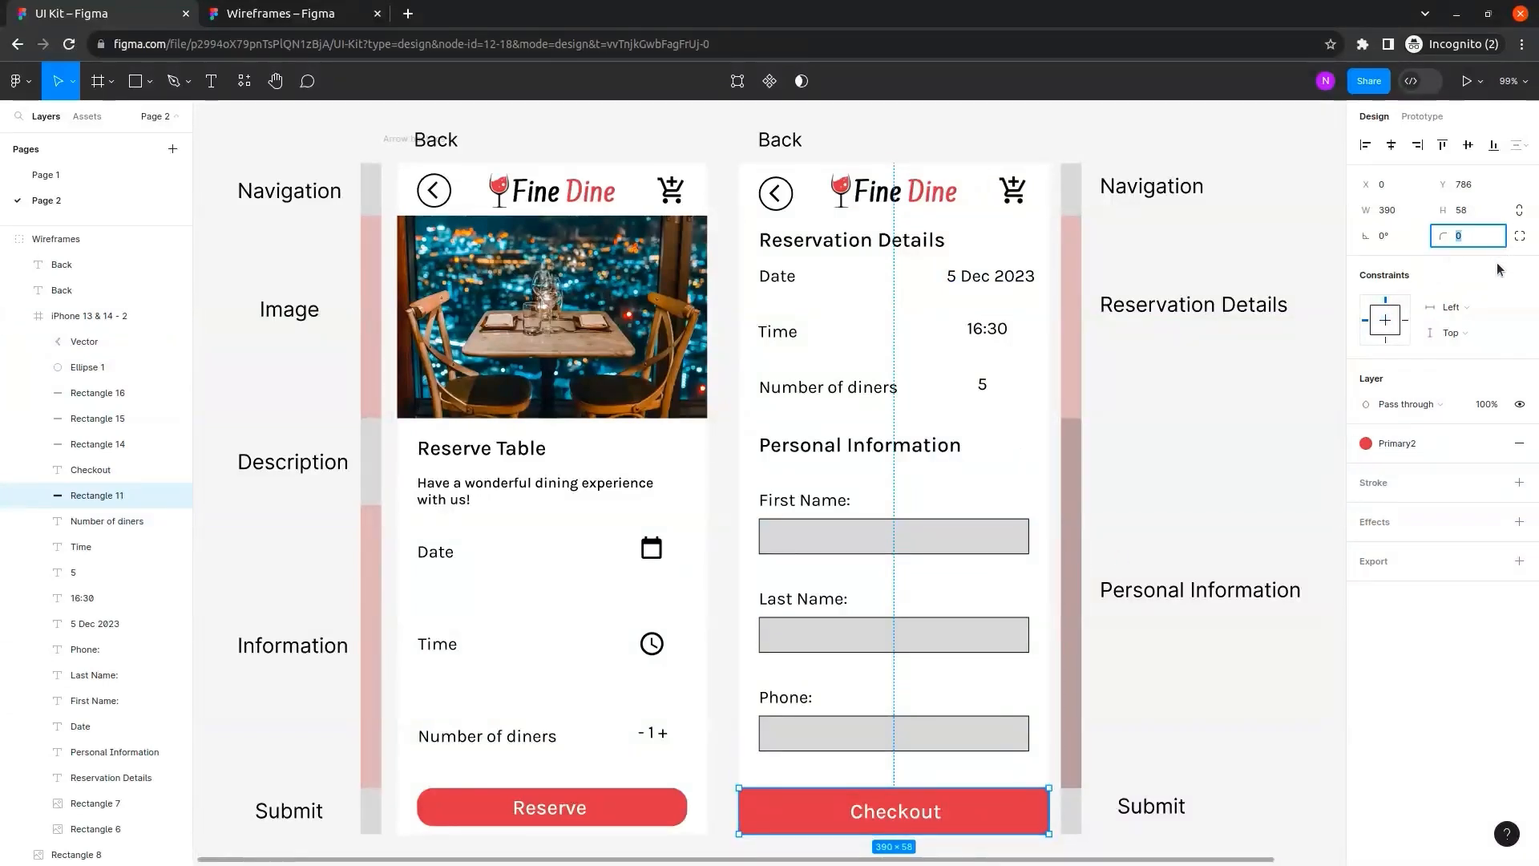
text(9)
key(Return)
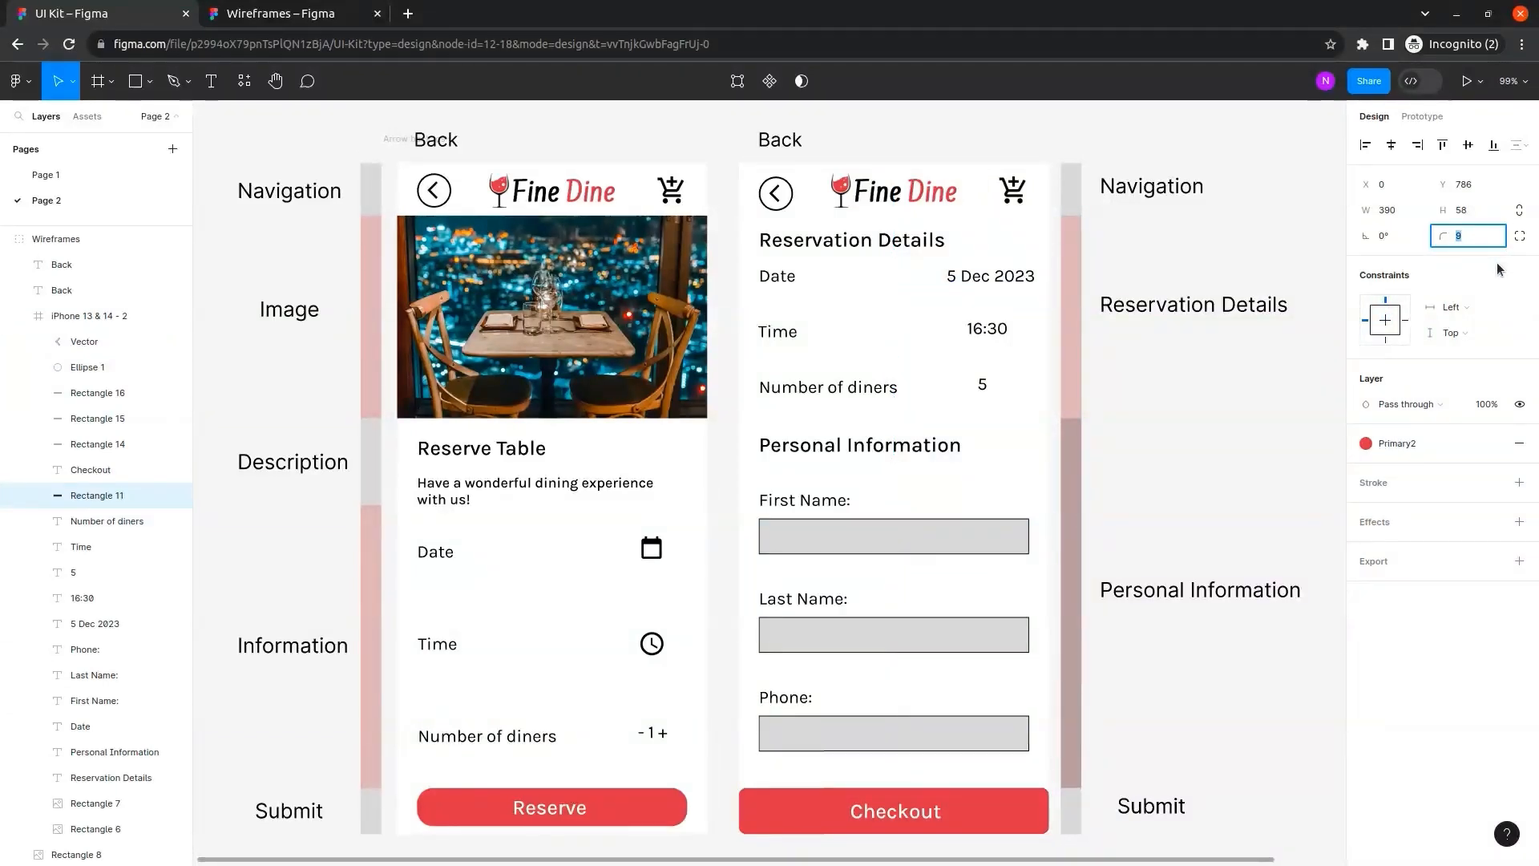
text(20)
key(Return)
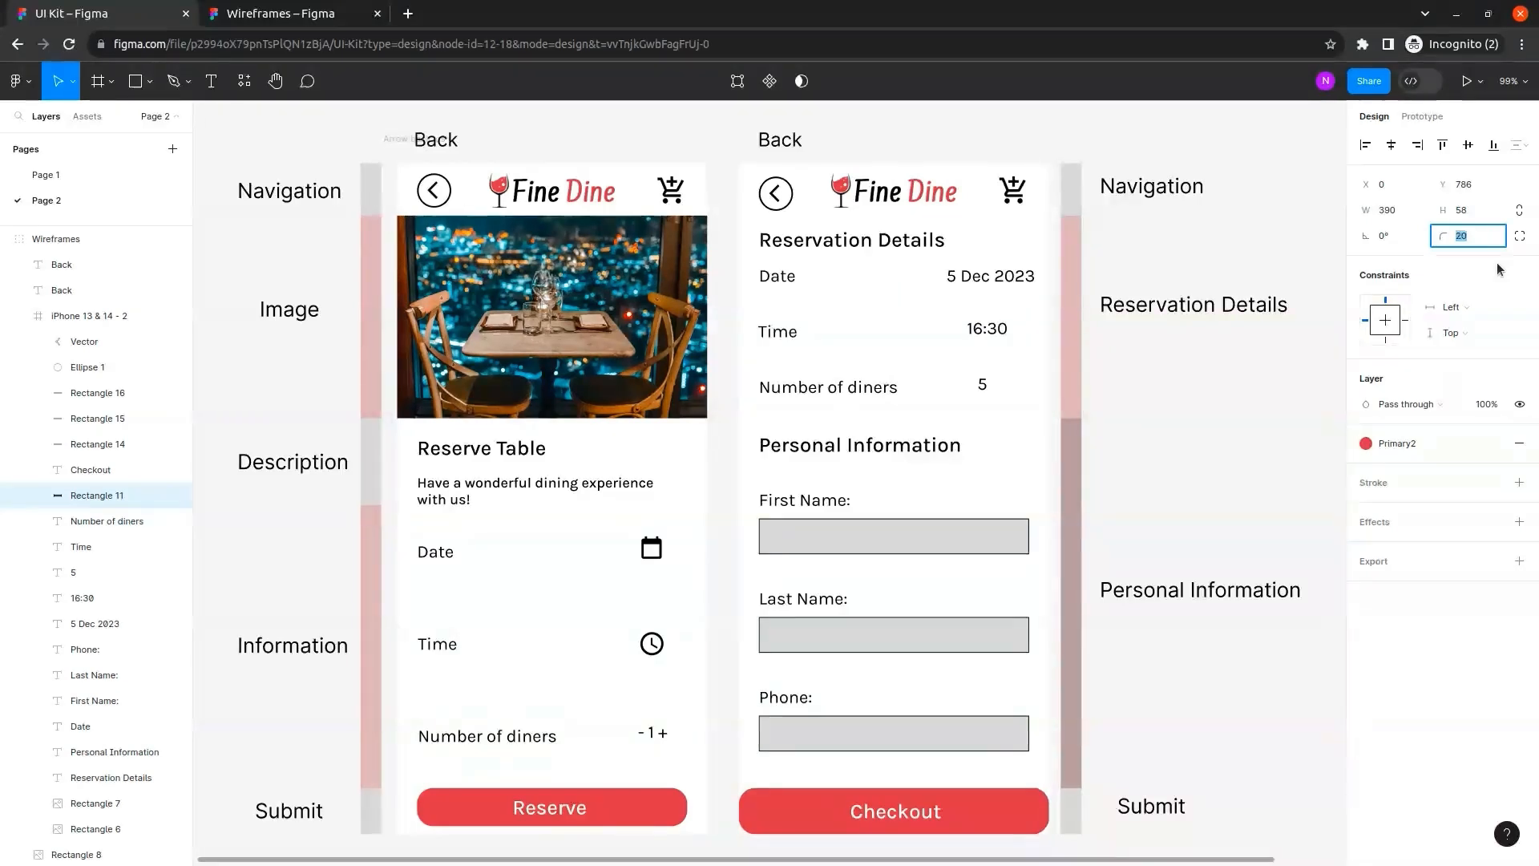
click(1235, 434)
Resize the Checkout button's rectangle to 340 × 44 at X 25, aligned with the edges of the input boxes above it.
click(897, 795)
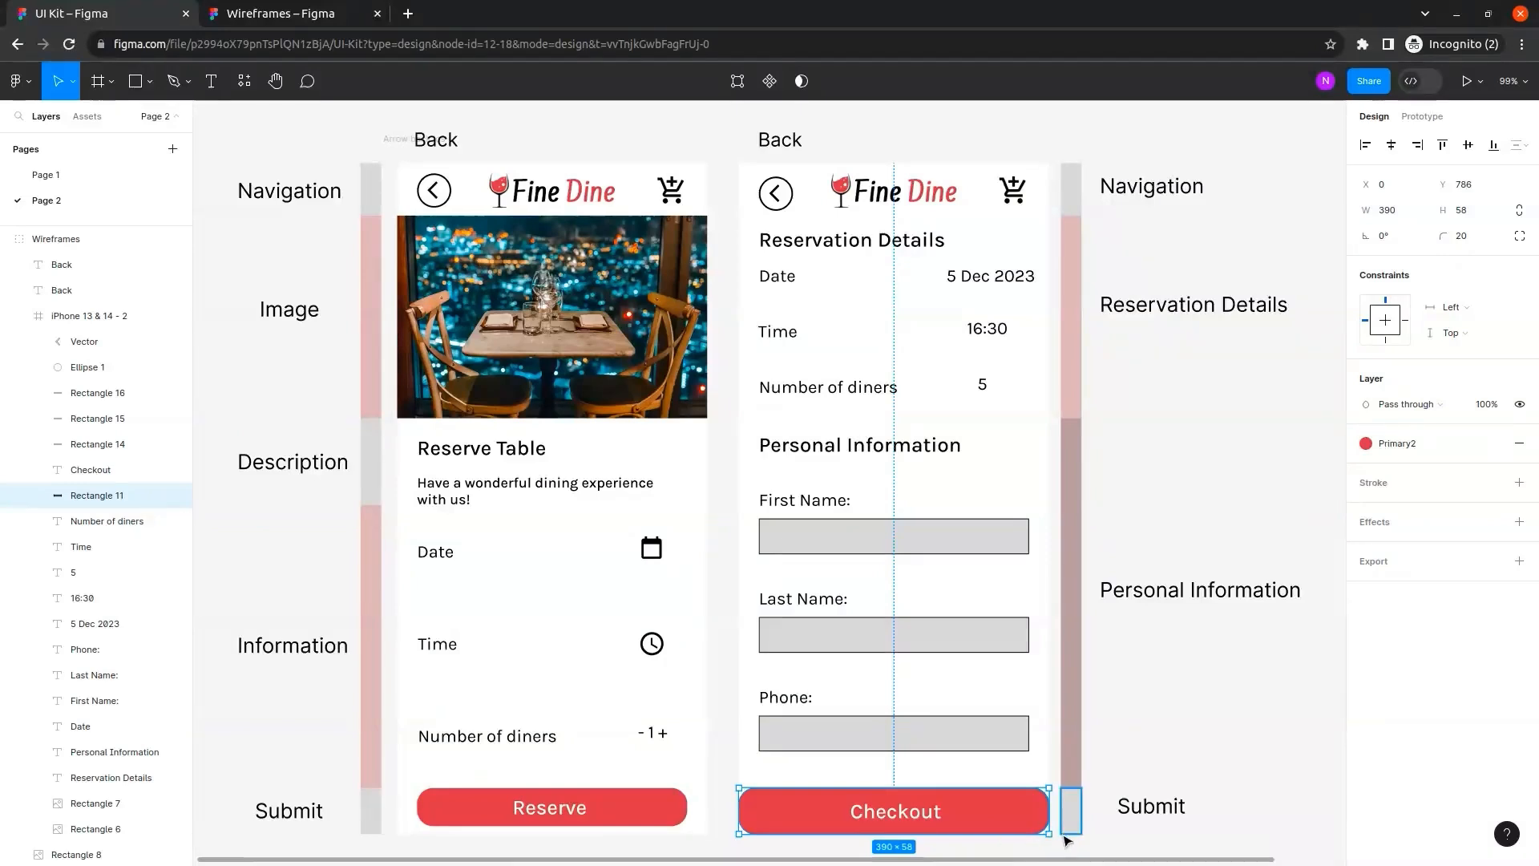
drag(1046, 833, 1014, 820)
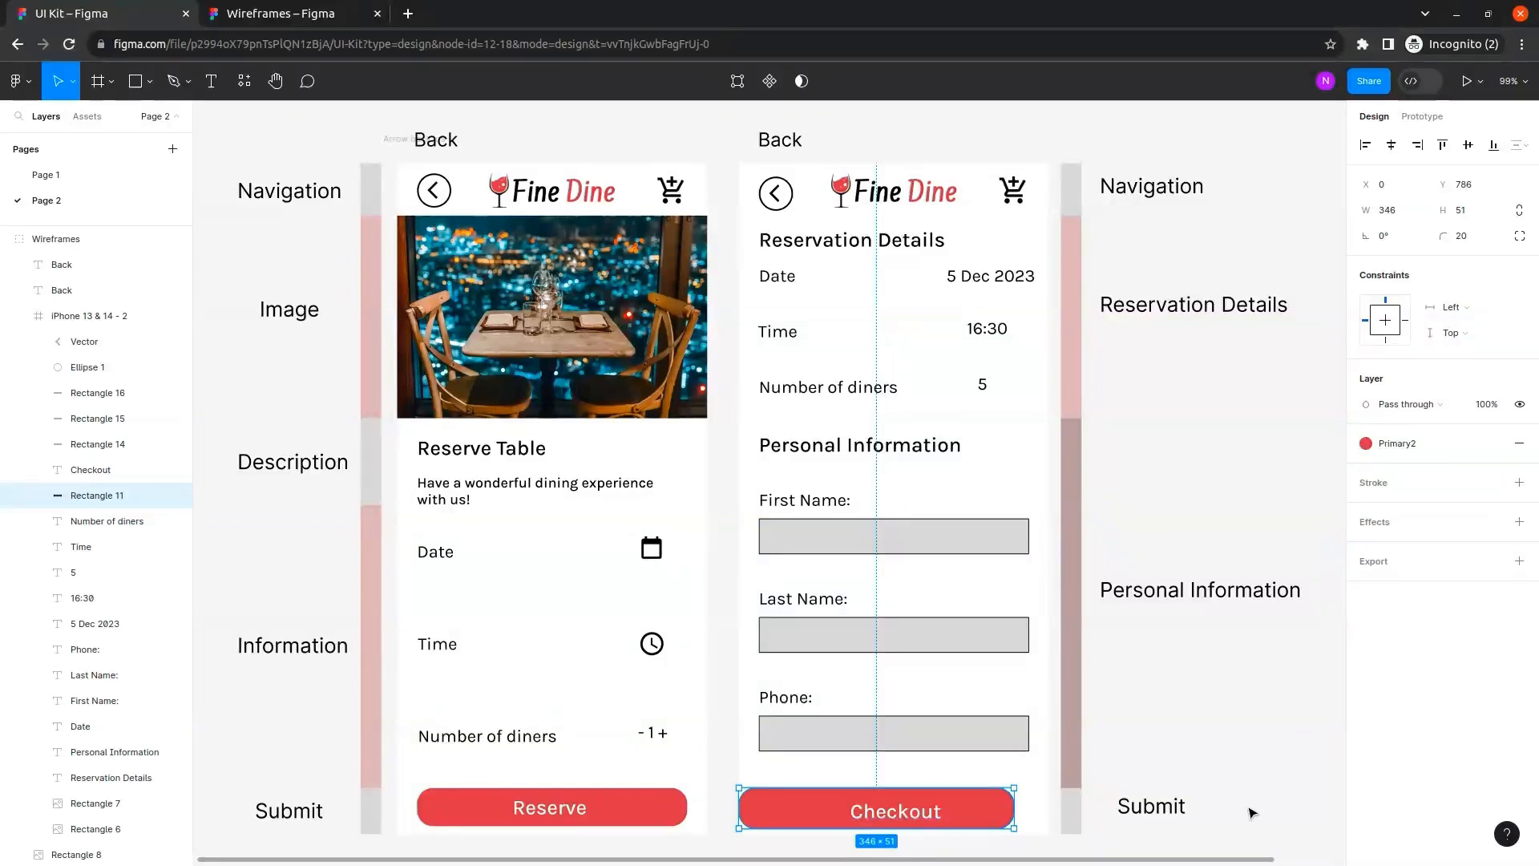
key(shift+Right)
key(shift+Right)
key(shift+Right)
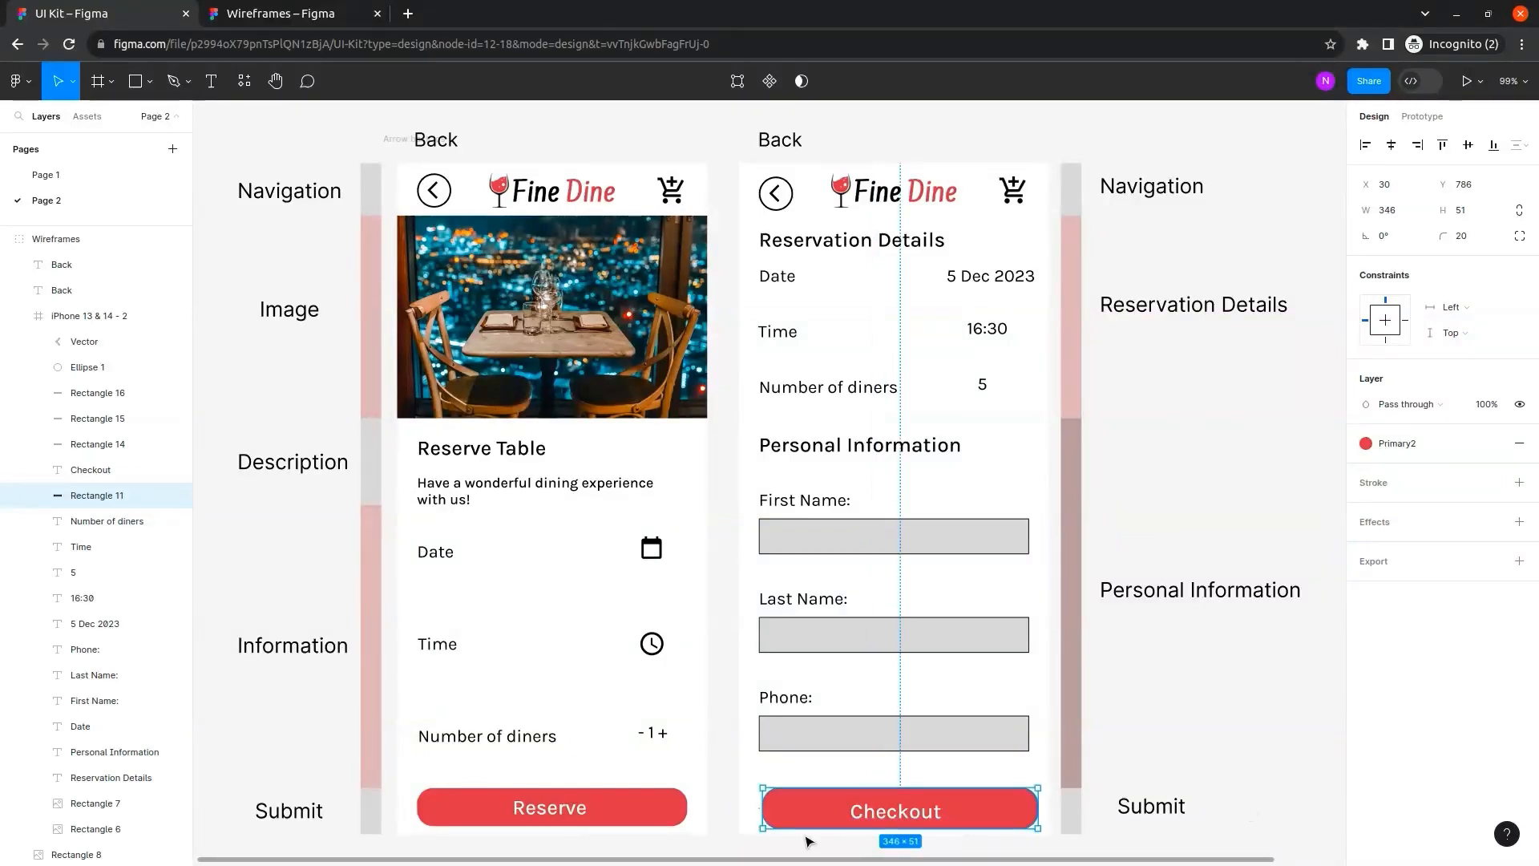
drag(758, 813, 753, 813)
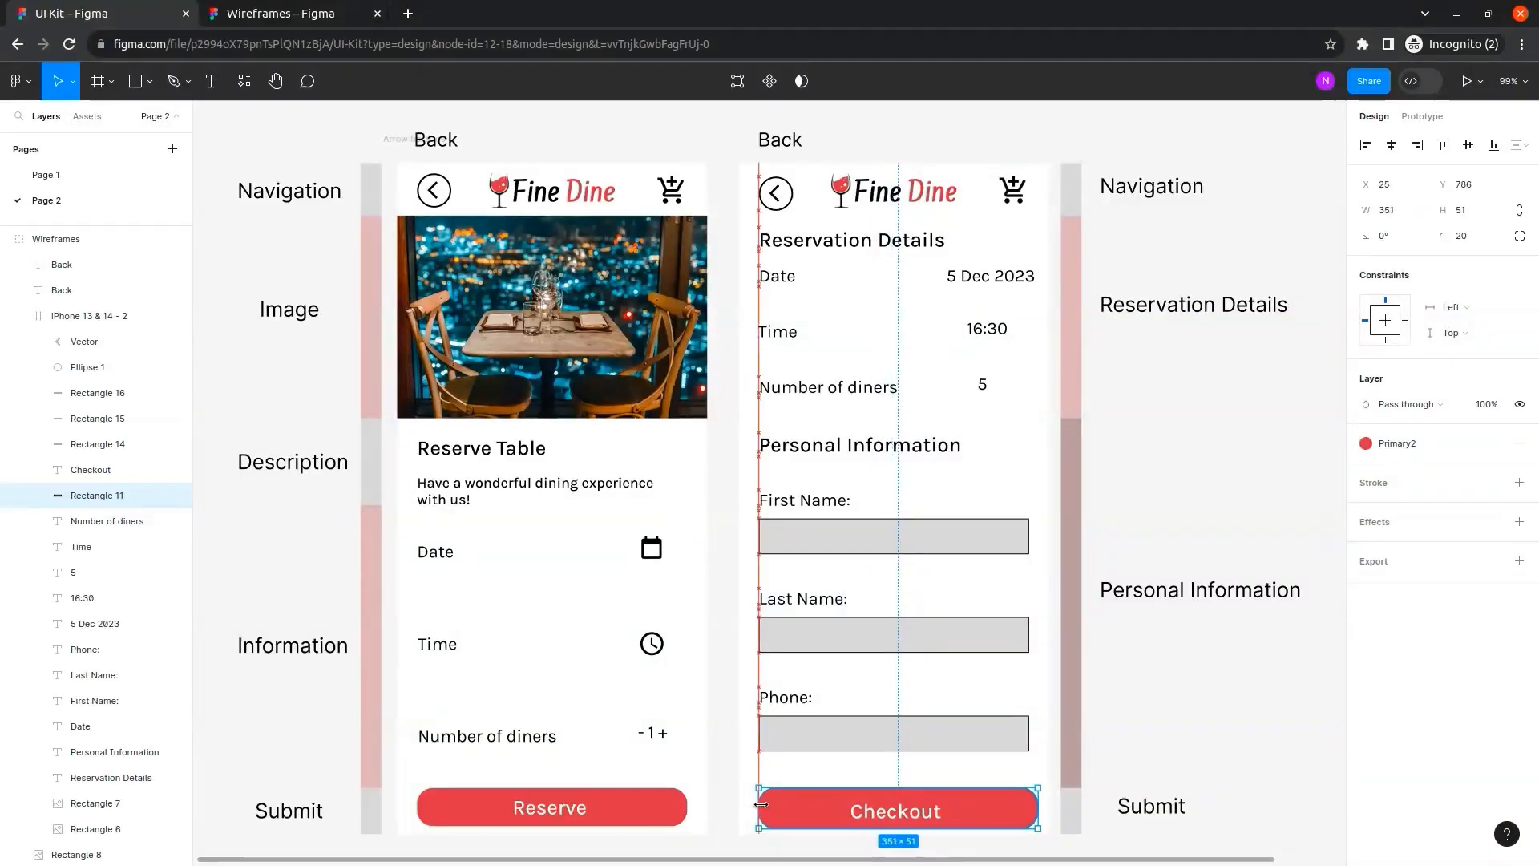
drag(1038, 806, 1029, 803)
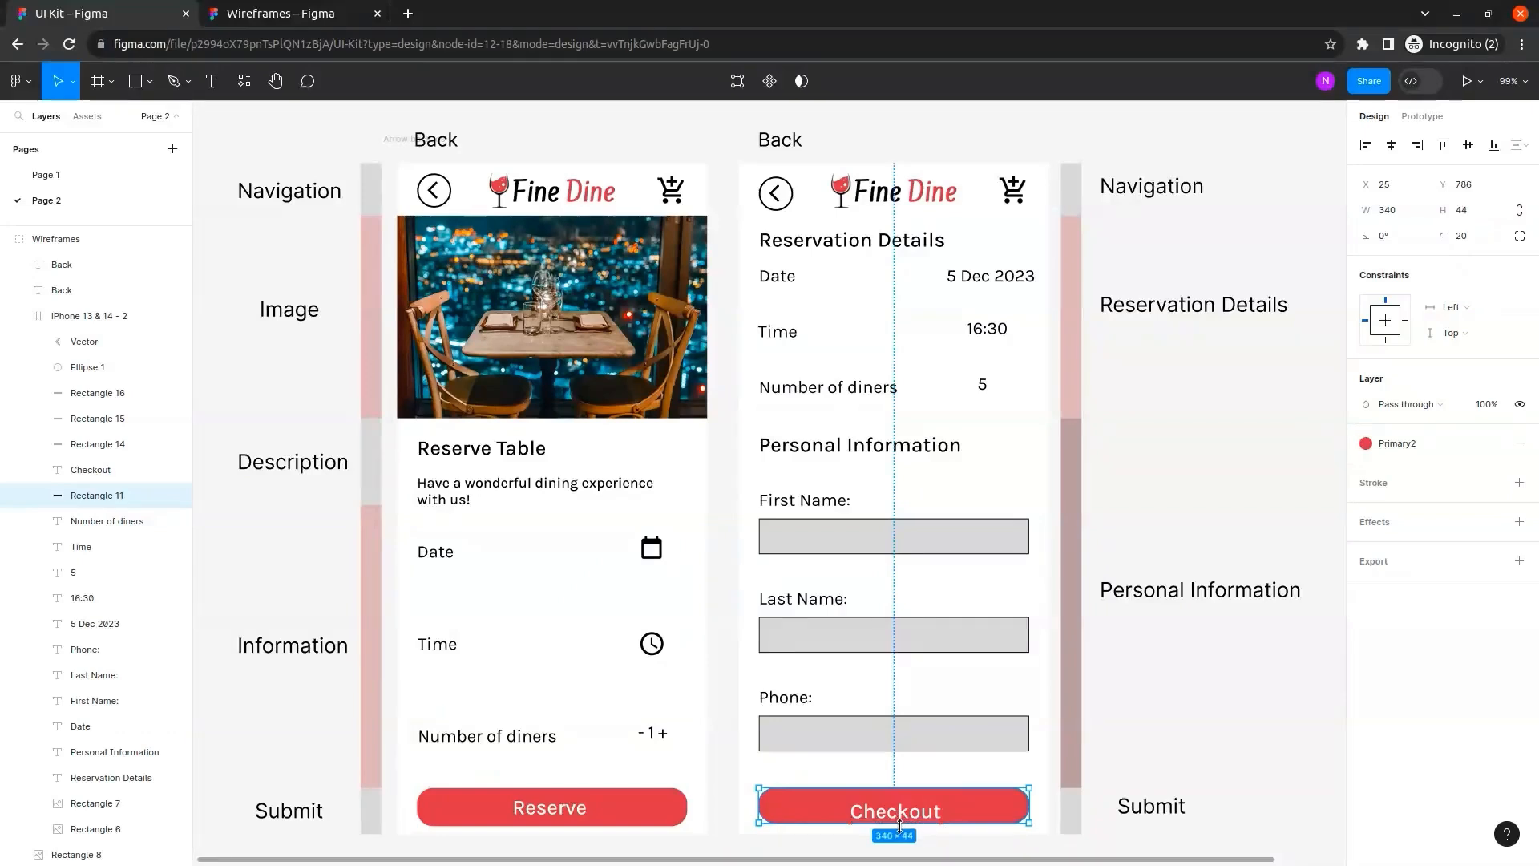
drag(900, 828, 914, 823)
Move the Checkout label up 7 px to Y 793 so it sits centered within its button.
click(918, 817)
key(Up)
key(Up)
key(Up)
key(Up)
key(Up)
key(Up)
key(Up)
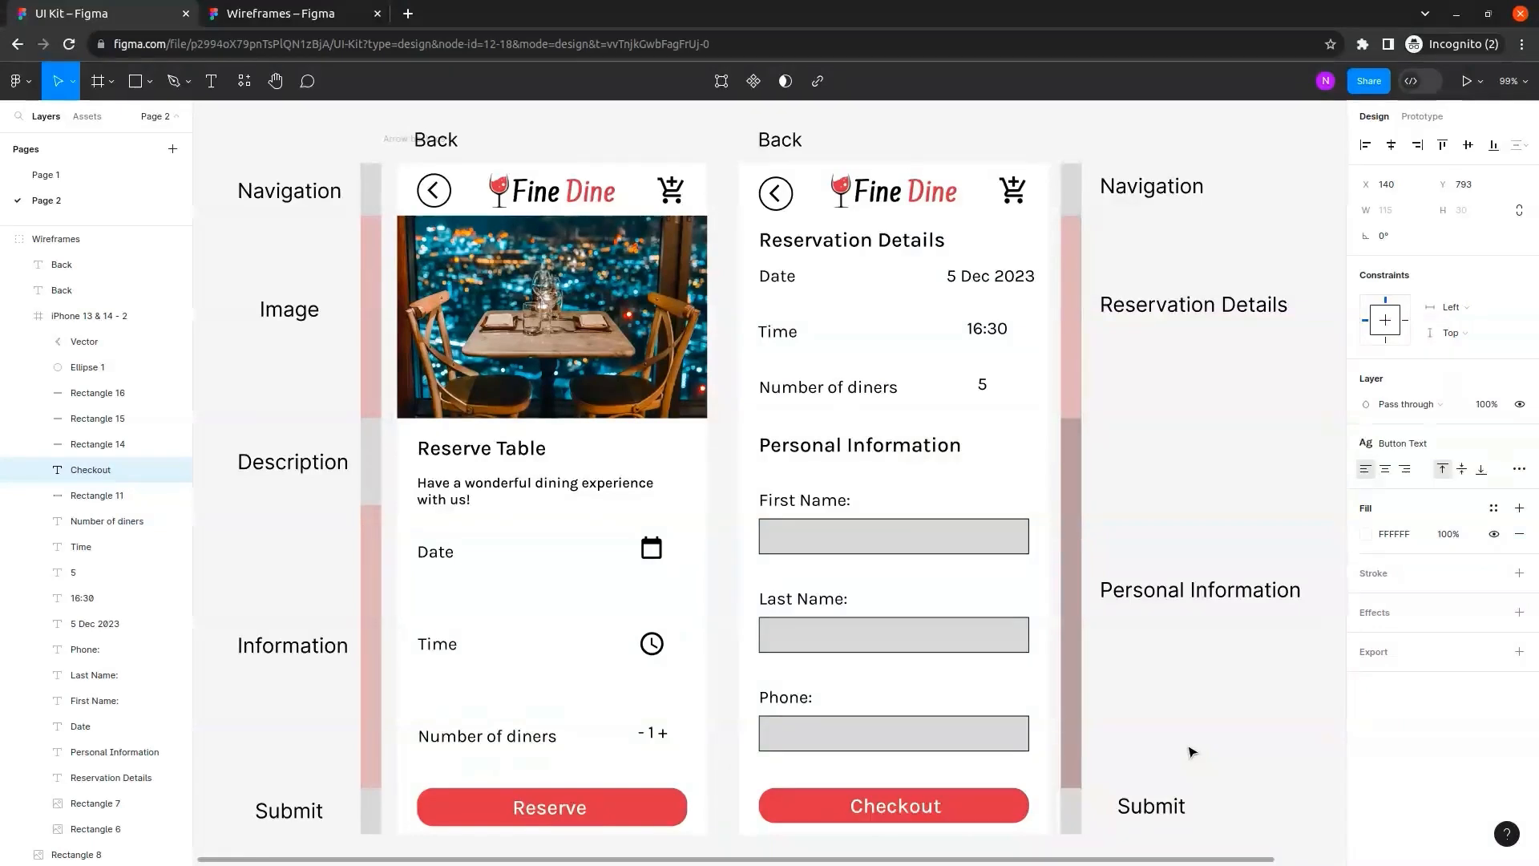
Extend the Checkout button's rectangle slightly downward to make it a little taller.
click(964, 819)
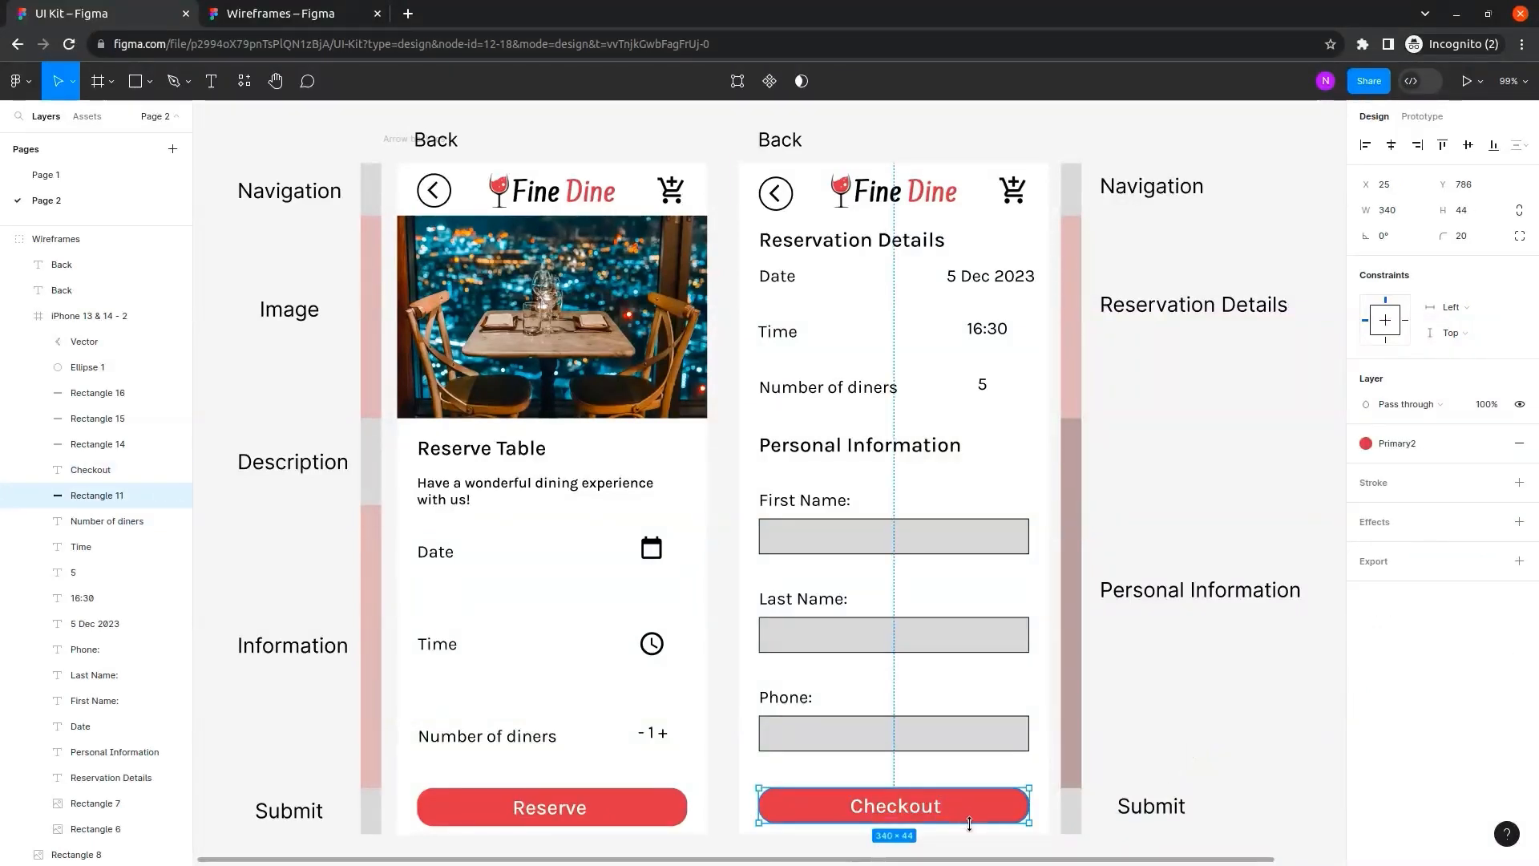
drag(969, 824, 972, 825)
click(936, 815)
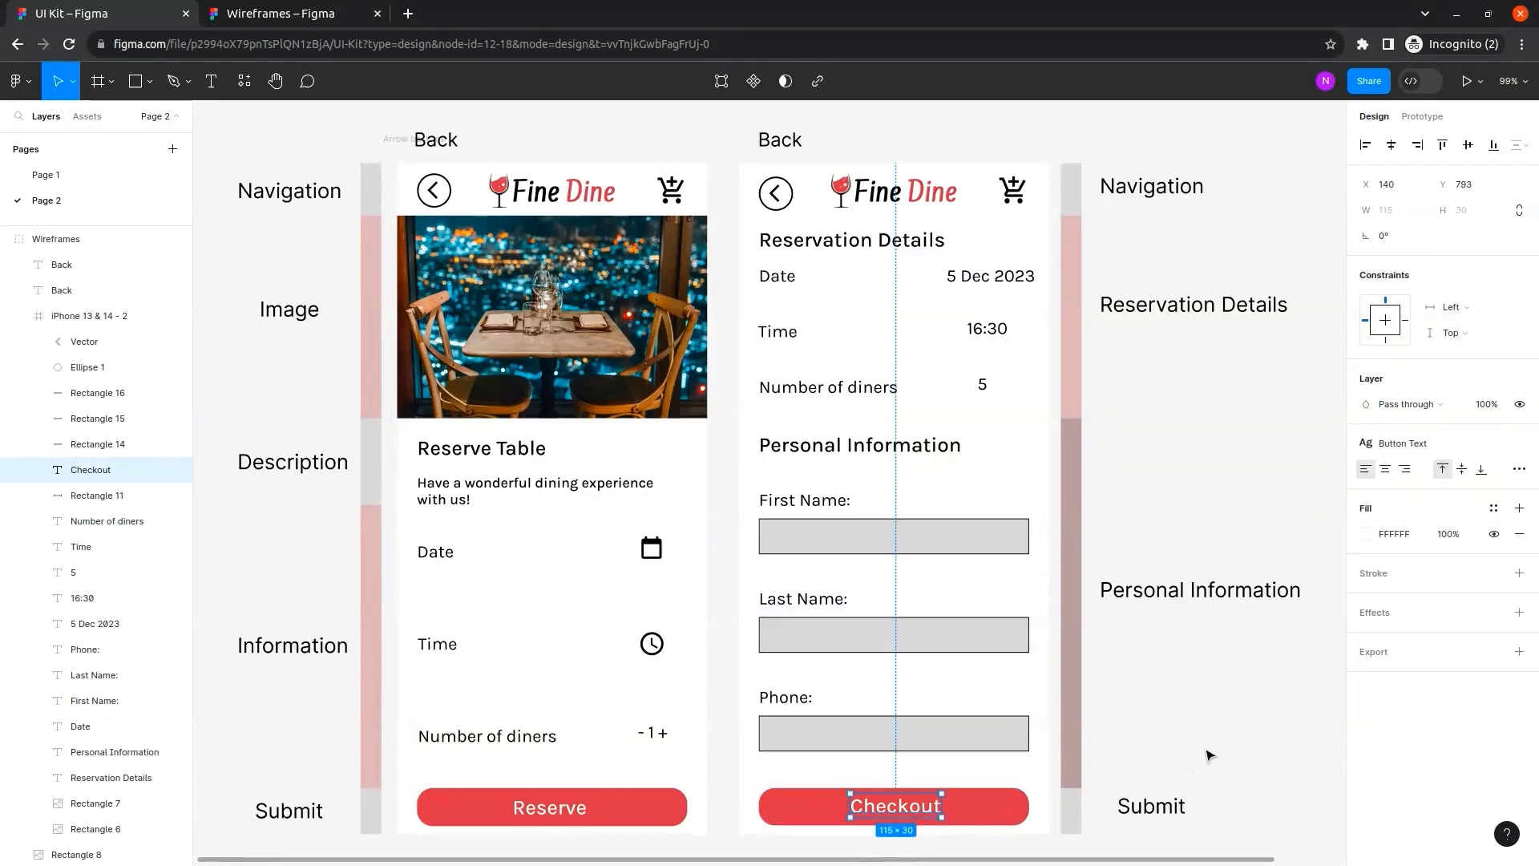
click(1209, 755)
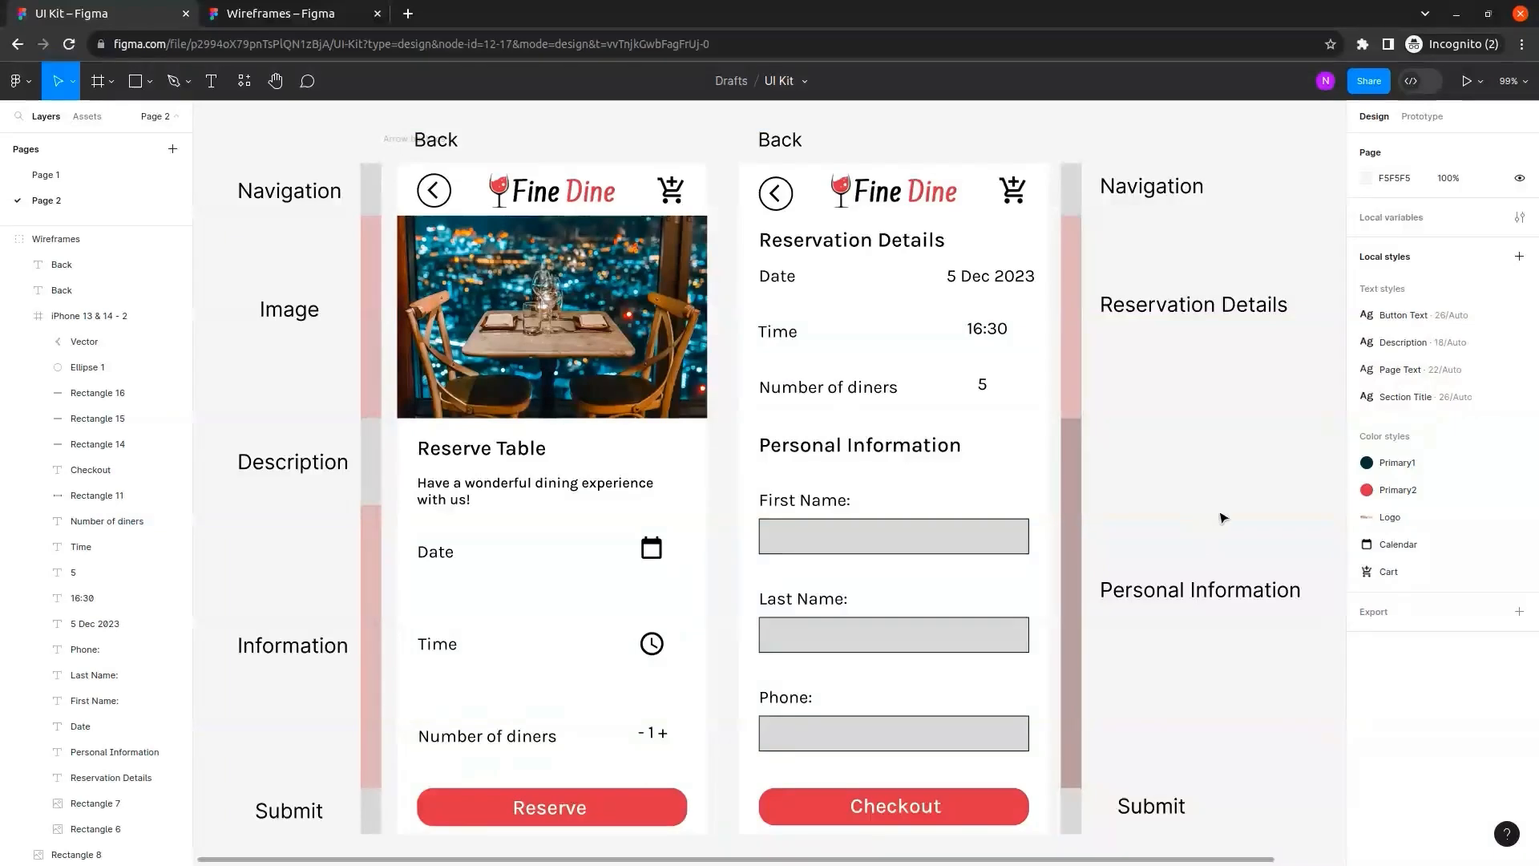
Change the fill of the First Name, Last Name and Phone input boxes to white.
click(897, 545)
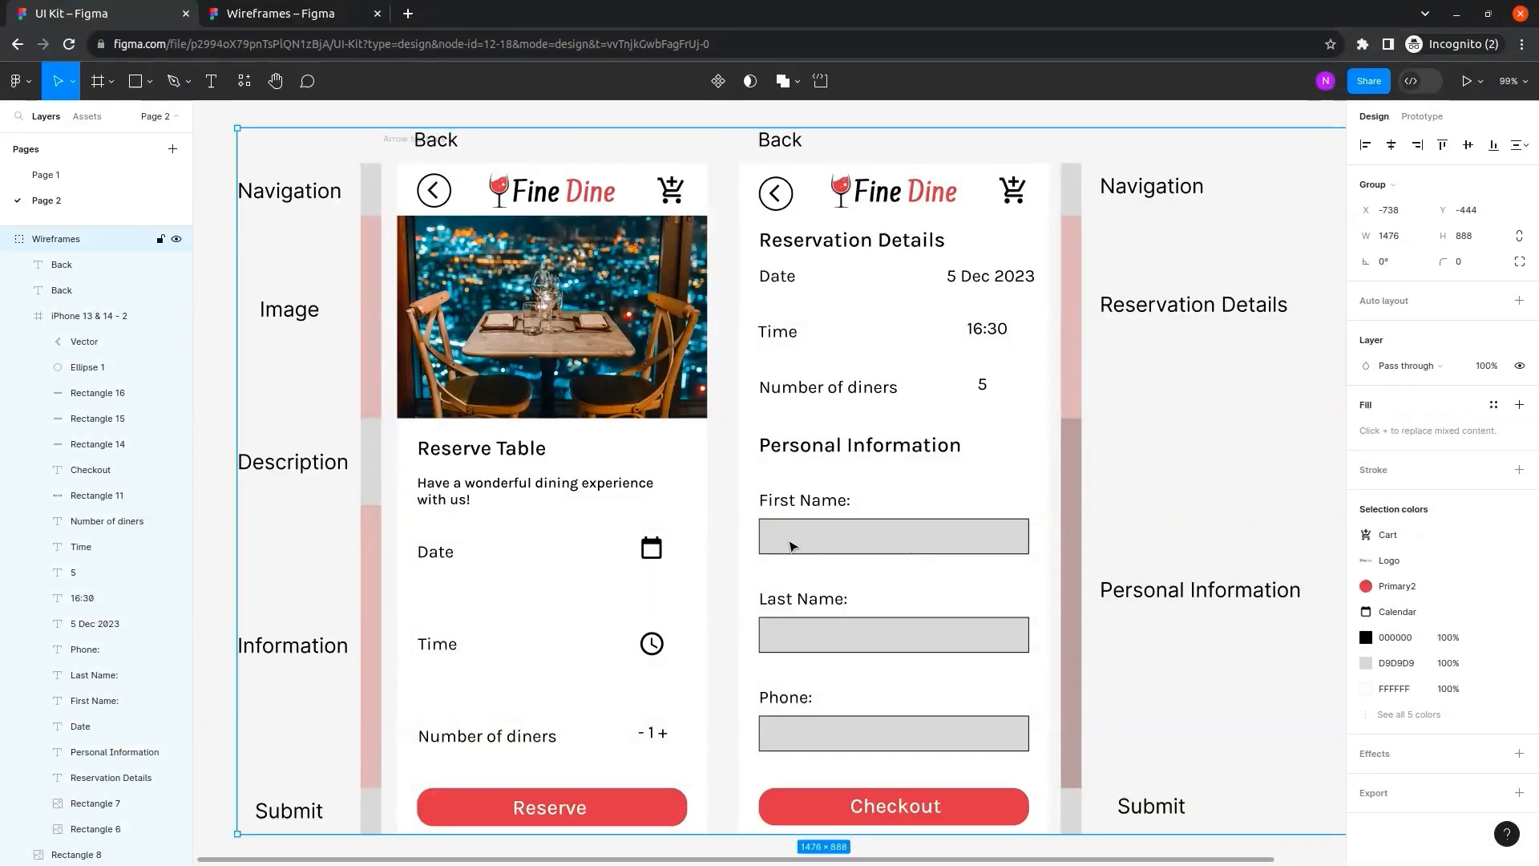
double_click(792, 546)
click(814, 544)
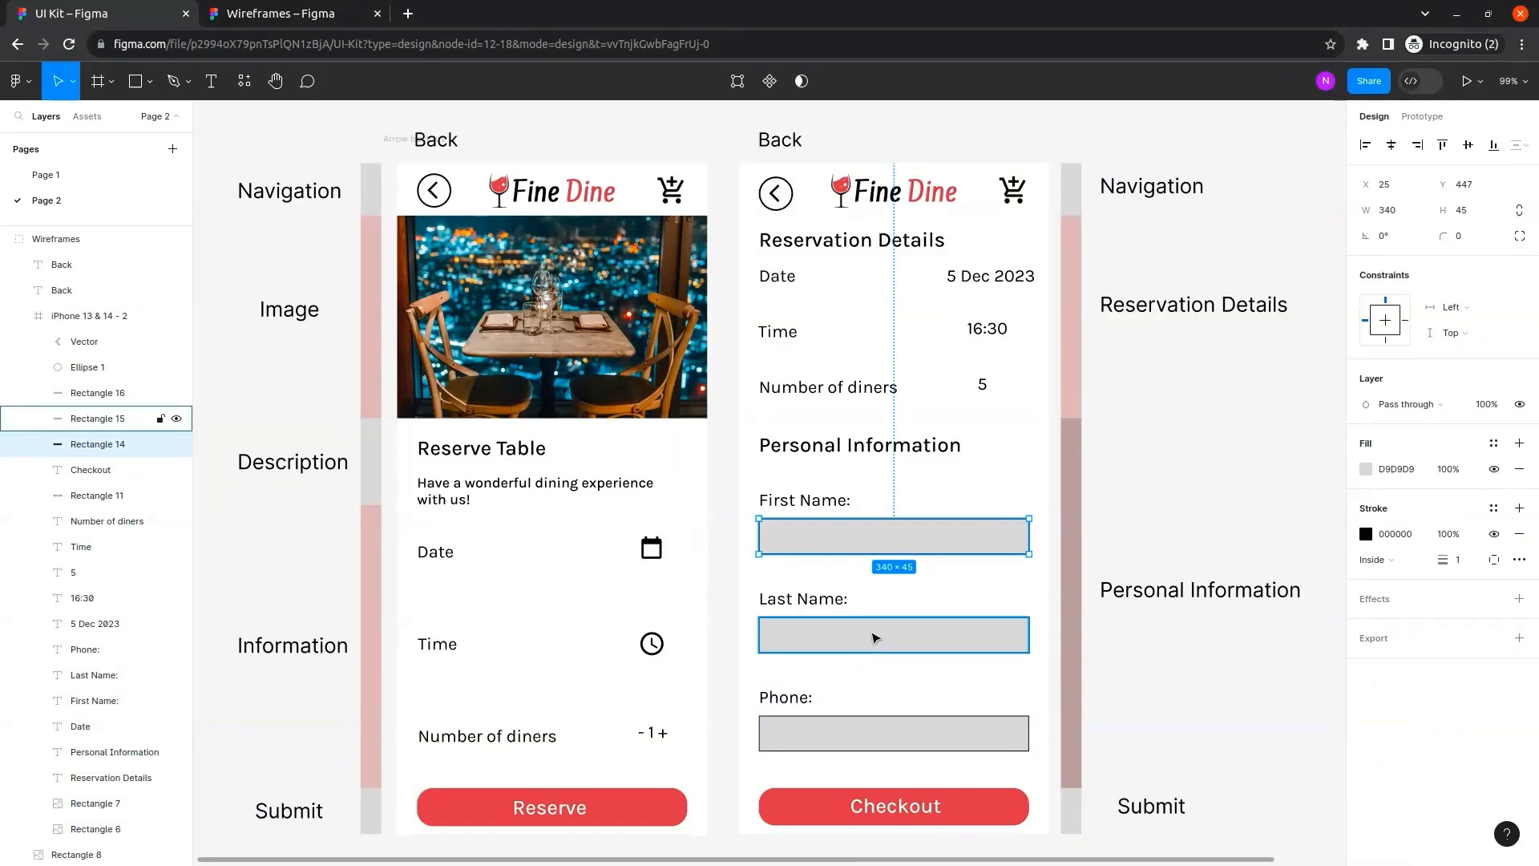
shift+click(874, 637)
shift+click(873, 737)
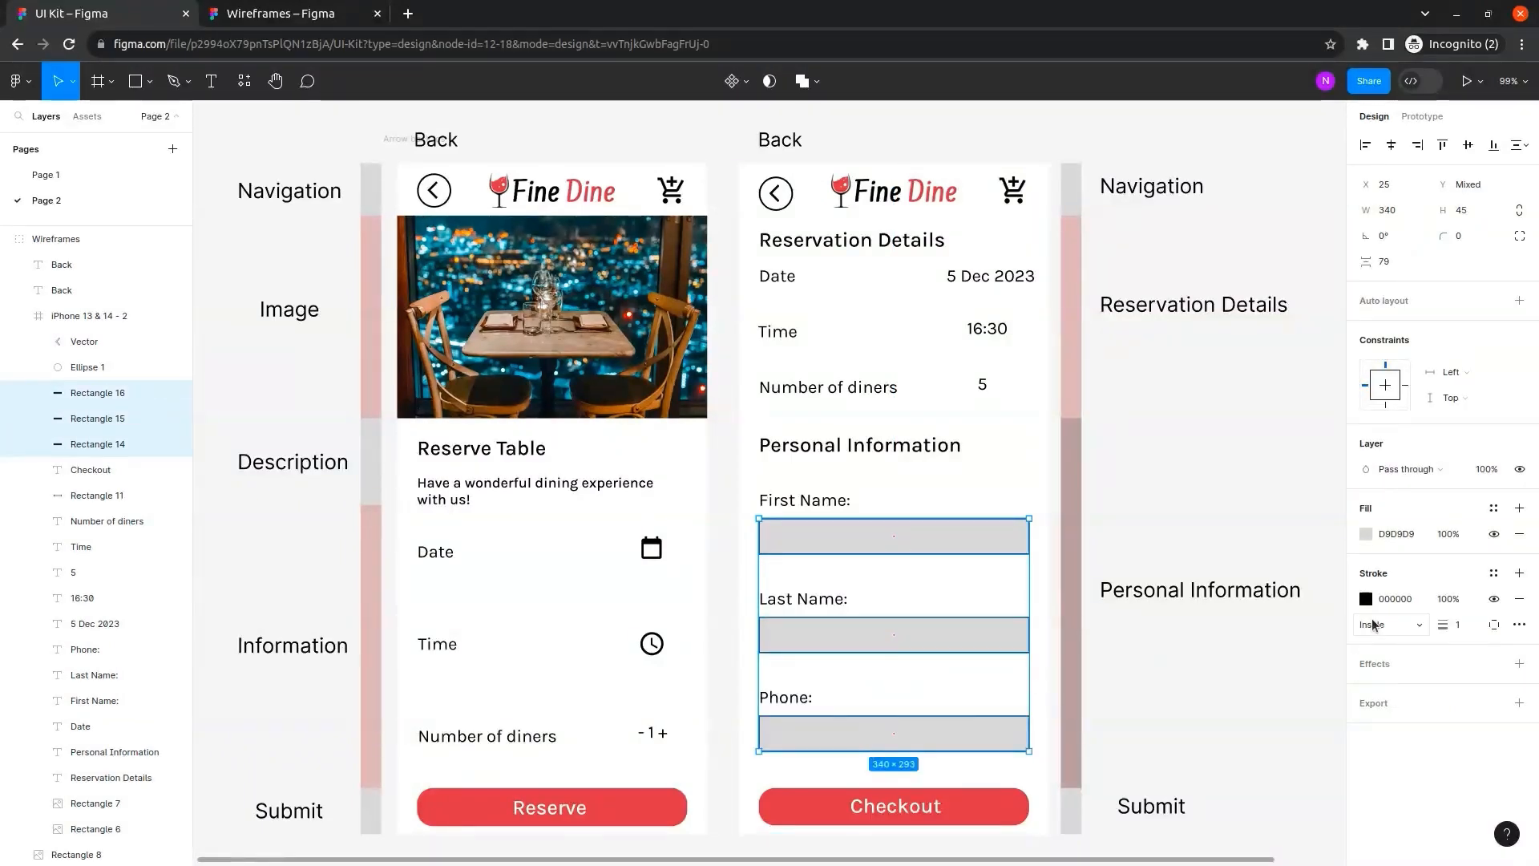
click(1365, 534)
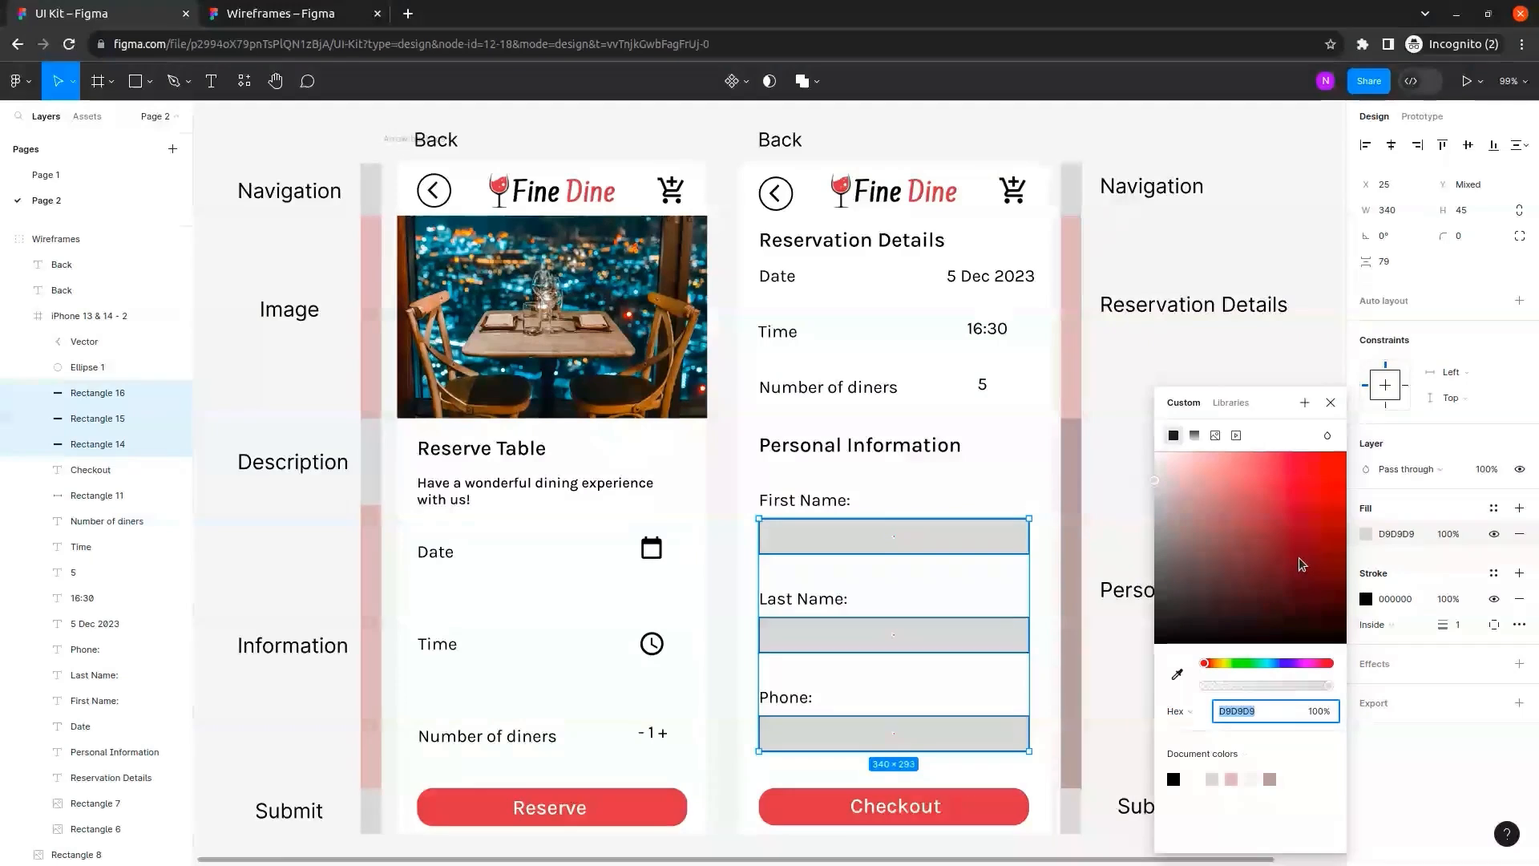
drag(1303, 565, 1132, 415)
click(1216, 366)
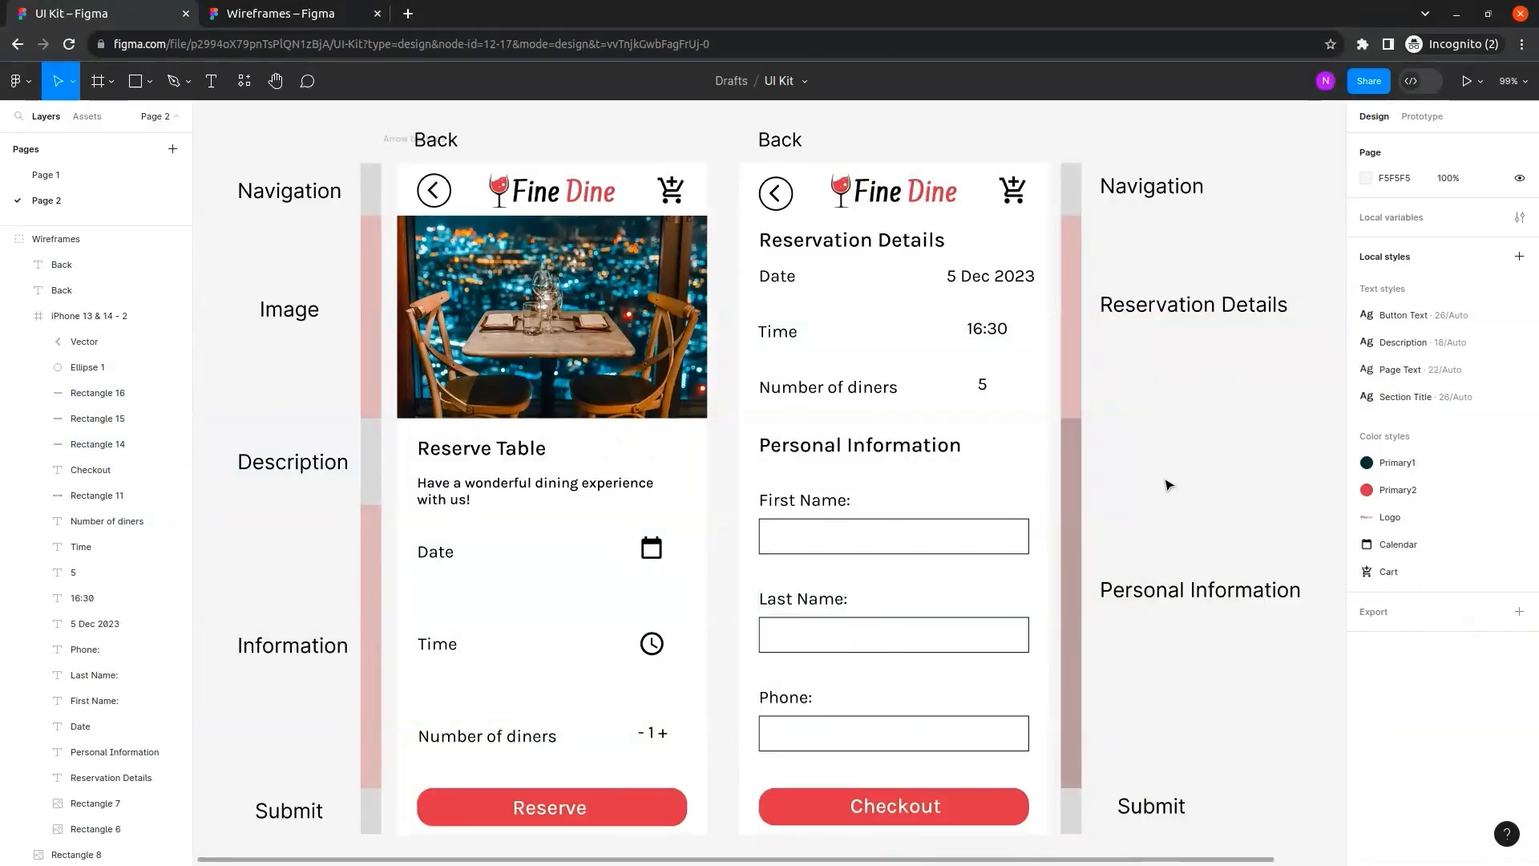
Move the Personal Information heading inside the second frame down 8 px to Y 347.
click(843, 451)
click(842, 450)
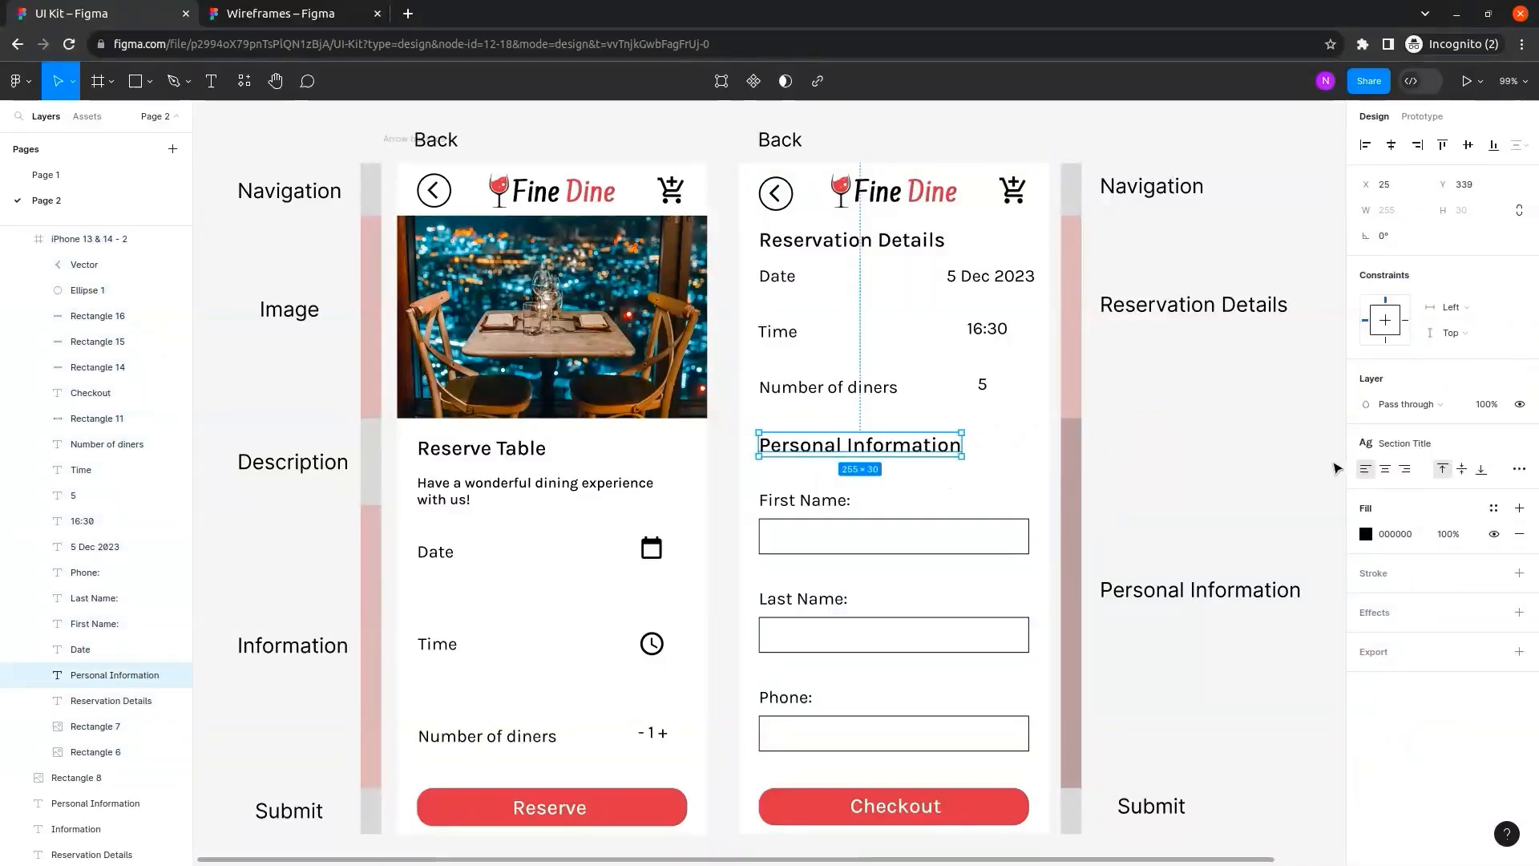
key(Down)
key(Down)
key(Down)
key(Down)
key(Down)
key(Down)
key(Down)
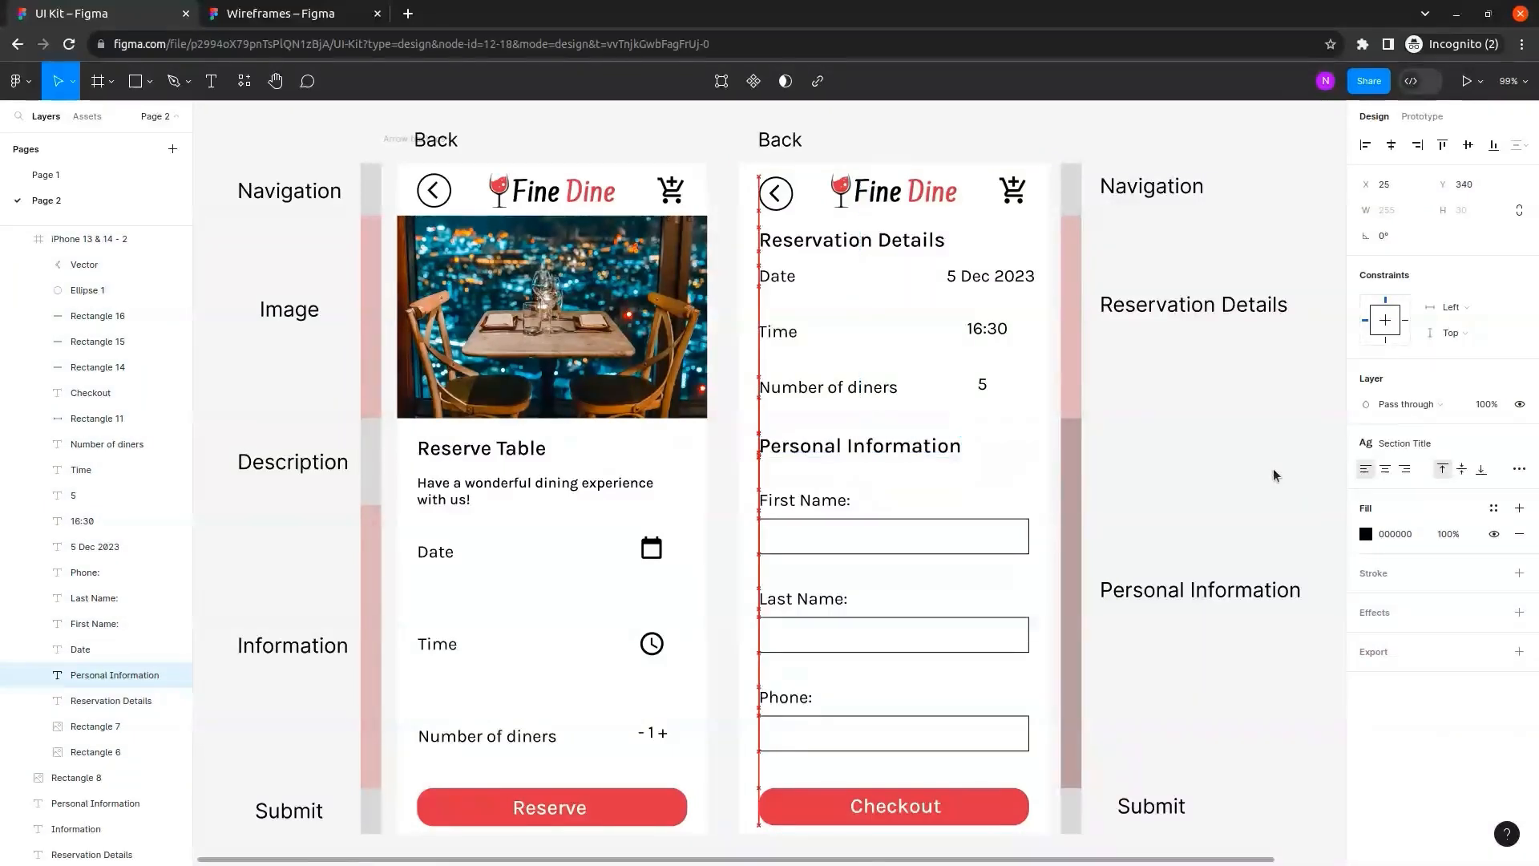
key(Down)
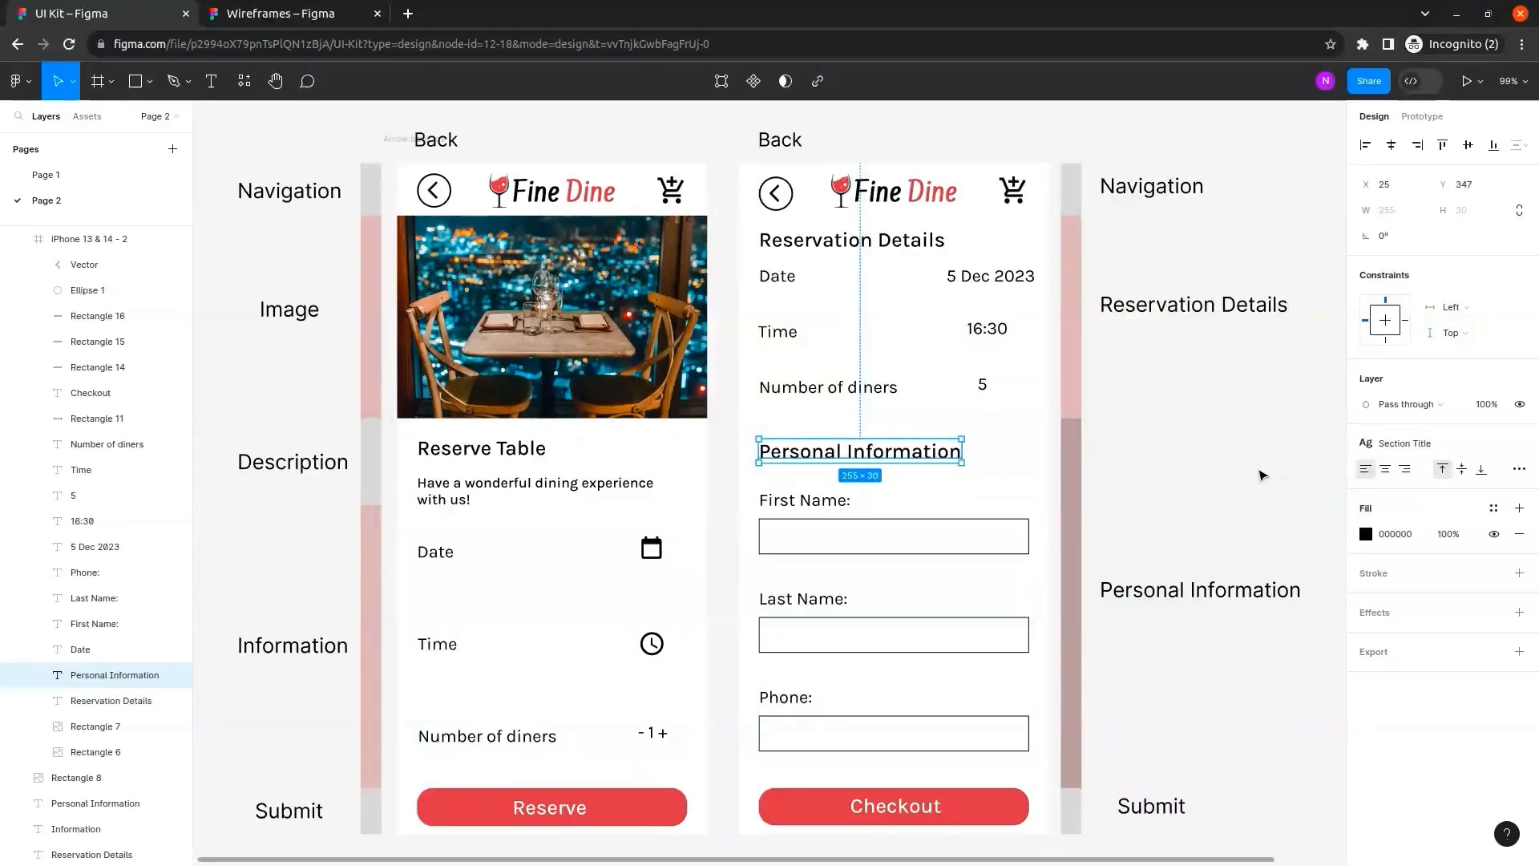
click(1248, 475)
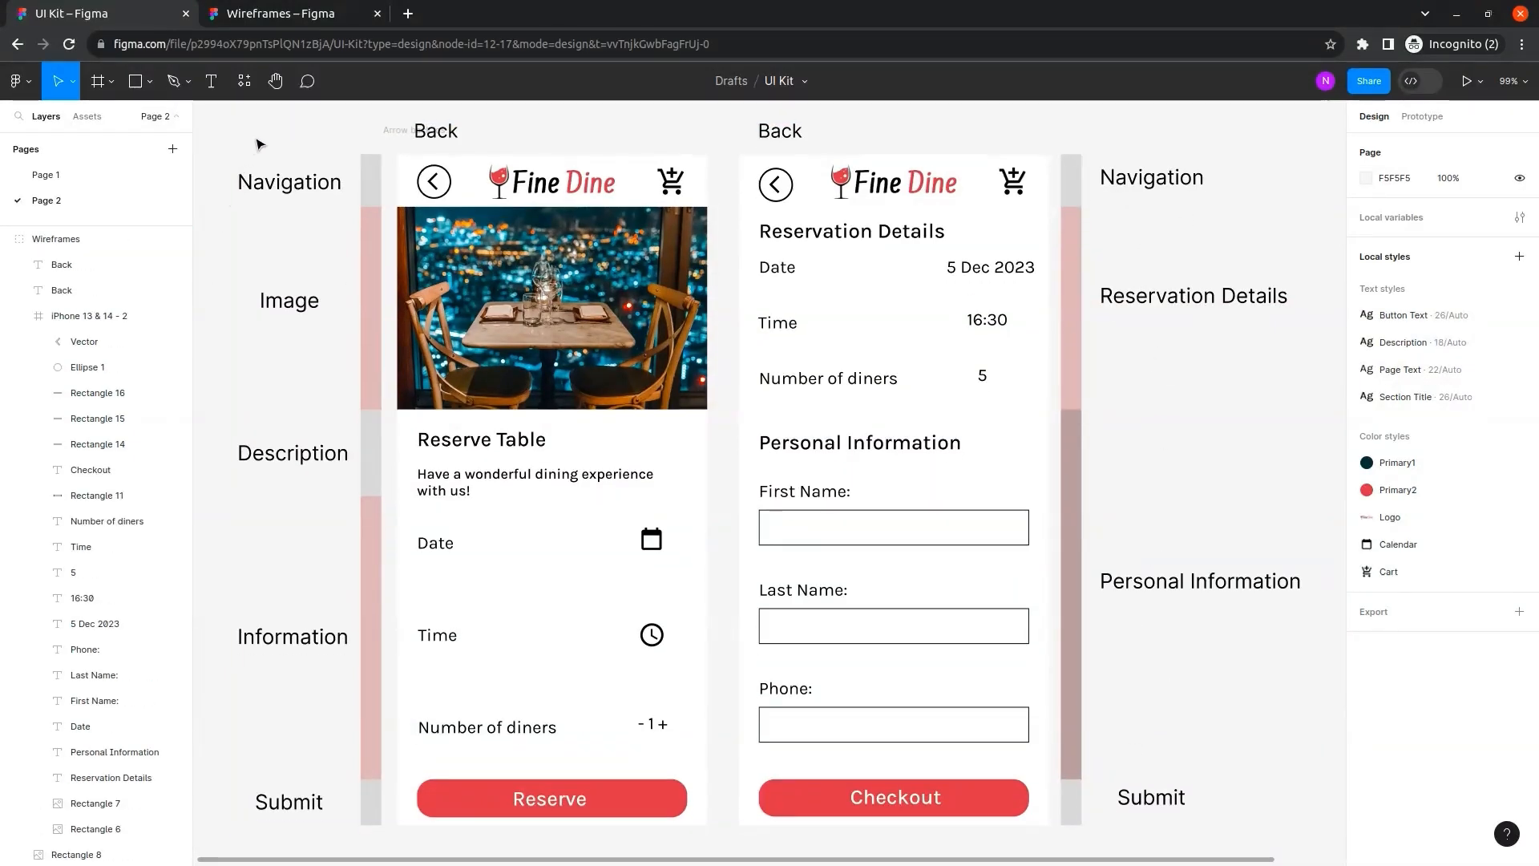
Group the first reservation frame's Navigation, Image, Description, Information, Submit and Back labels together with the colored bars beside the frame.
click(288, 181)
click(305, 187)
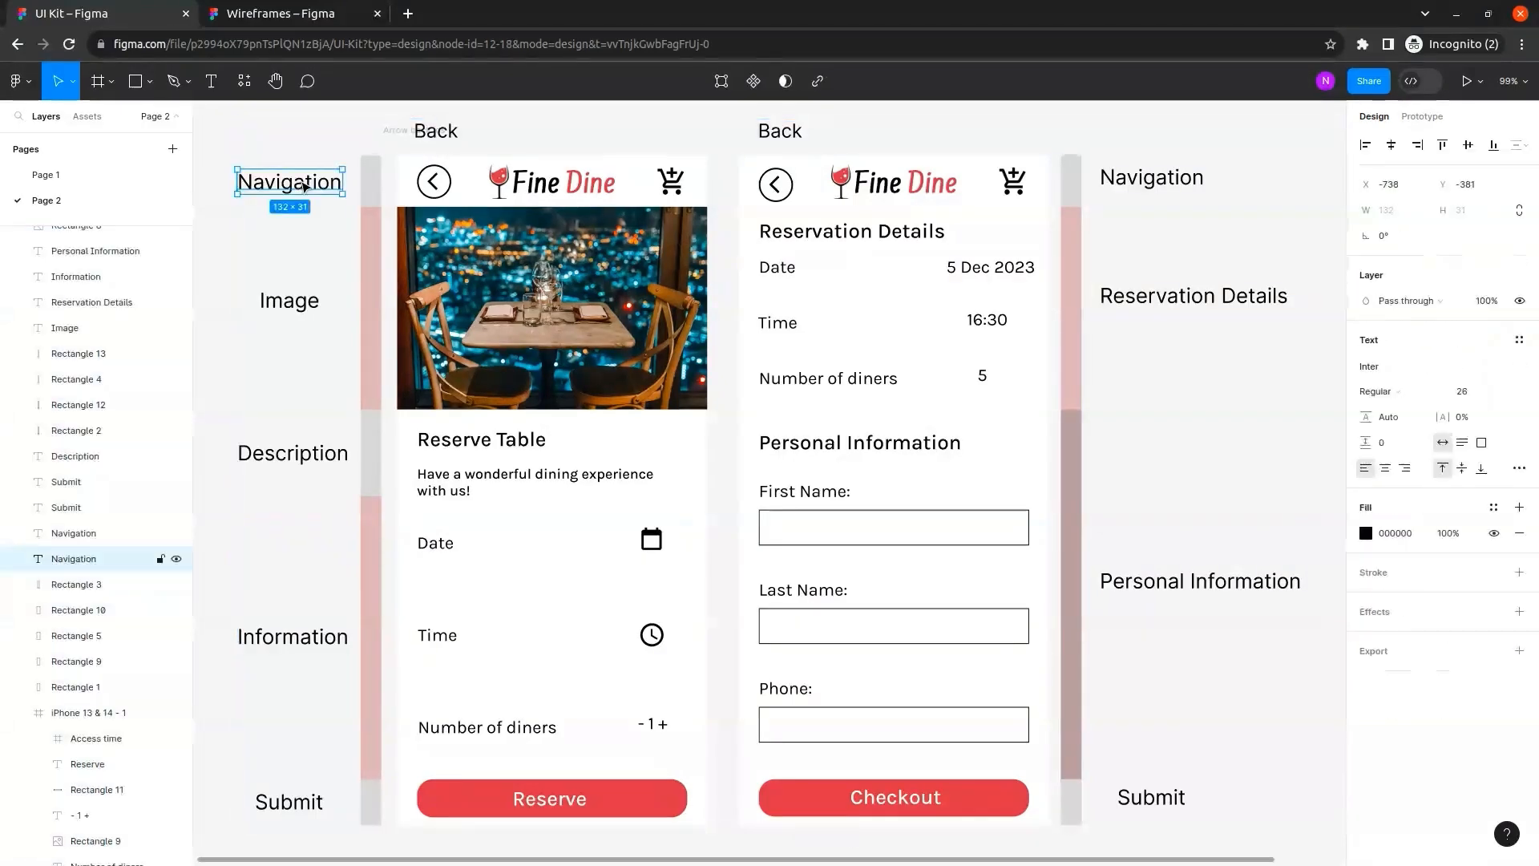
shift+click(299, 304)
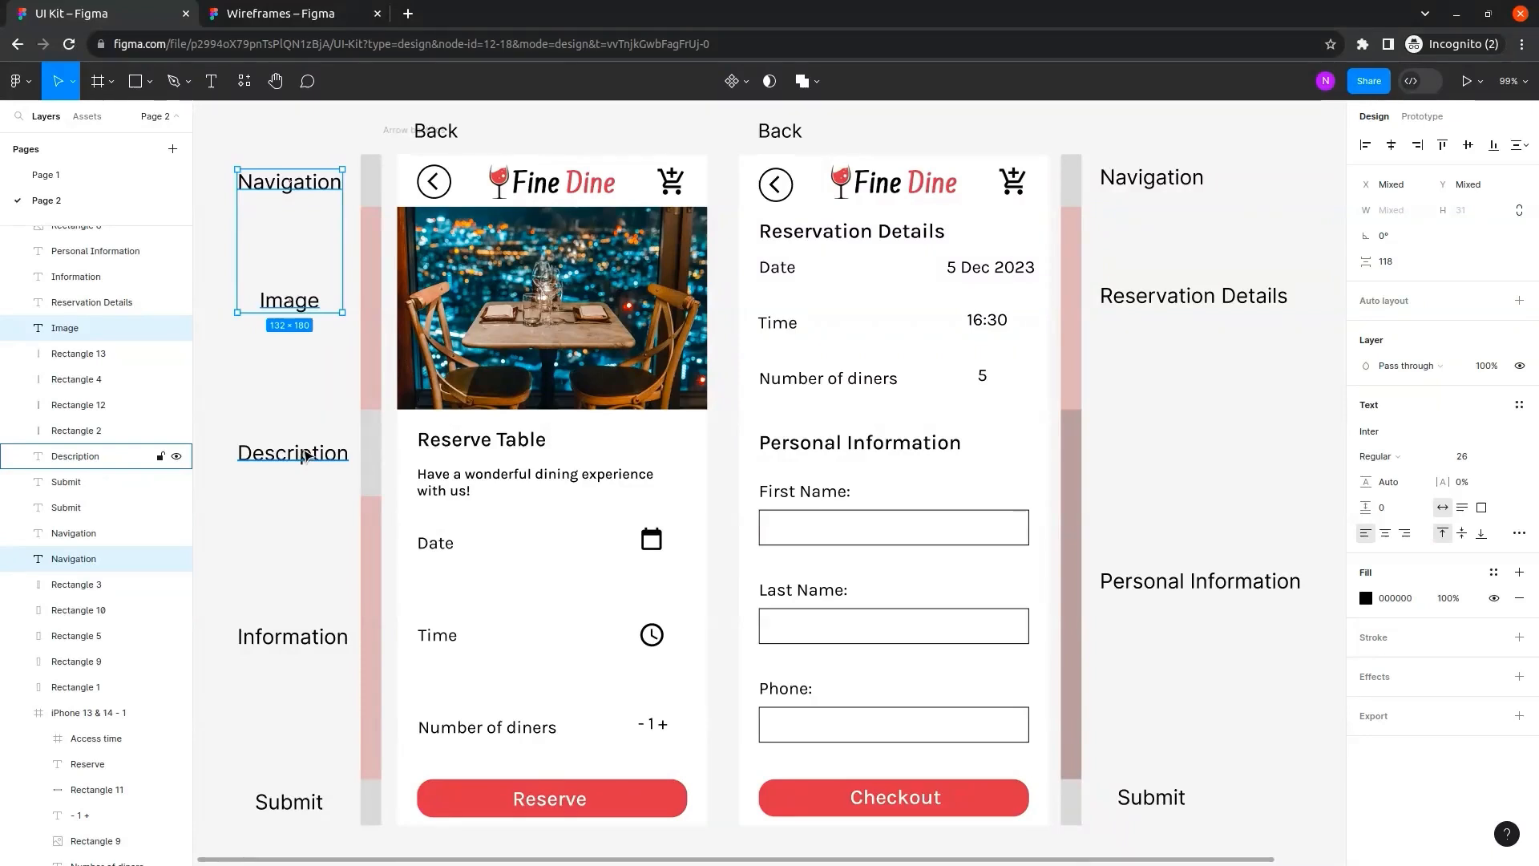
shift+click(304, 455)
shift+click(316, 639)
shift+click(306, 806)
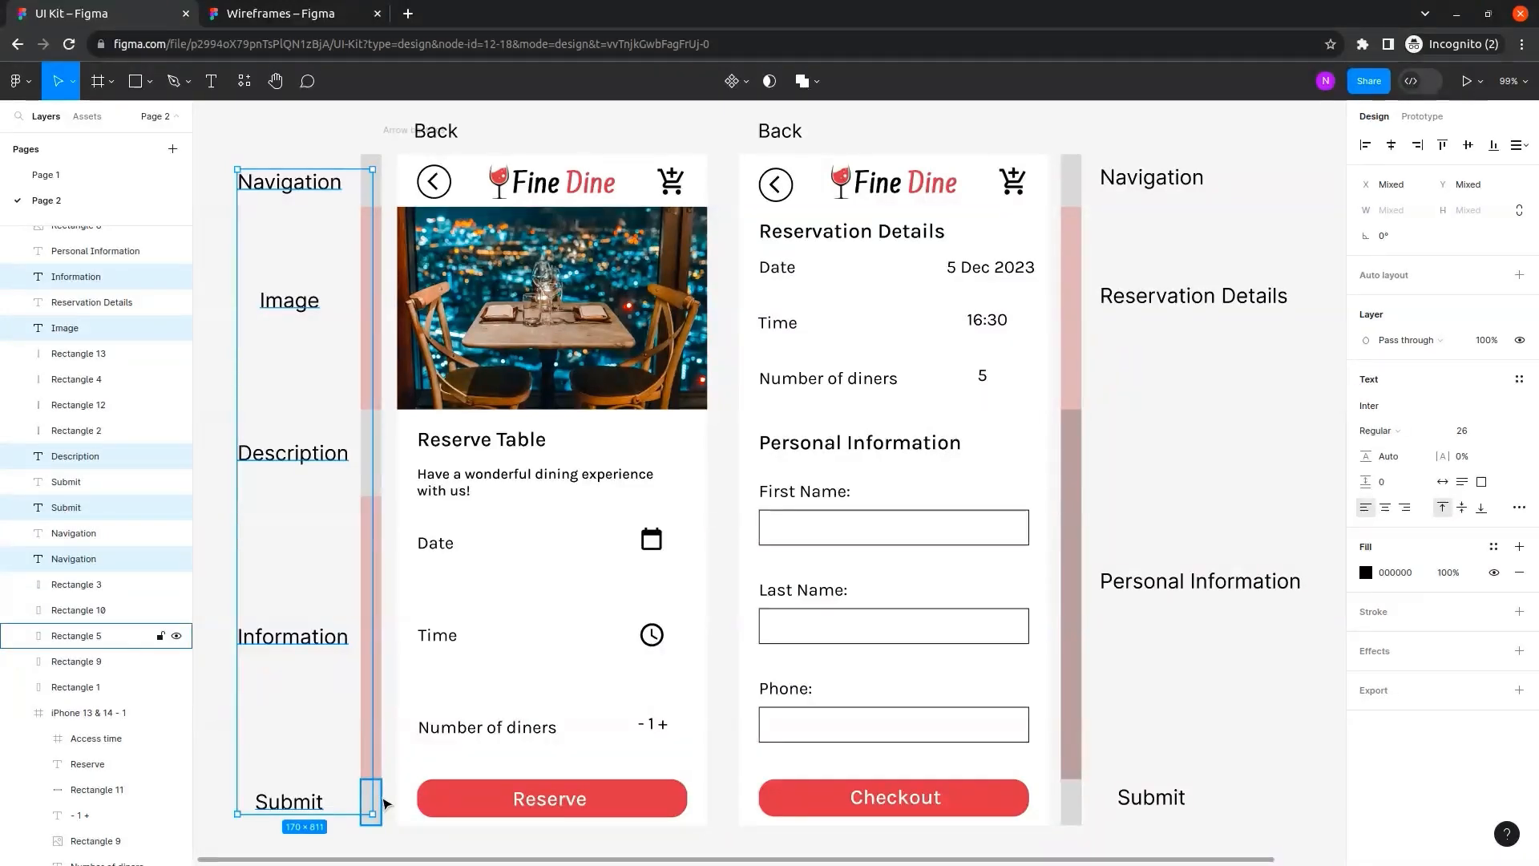
shift+click(384, 802)
shift+click(377, 455)
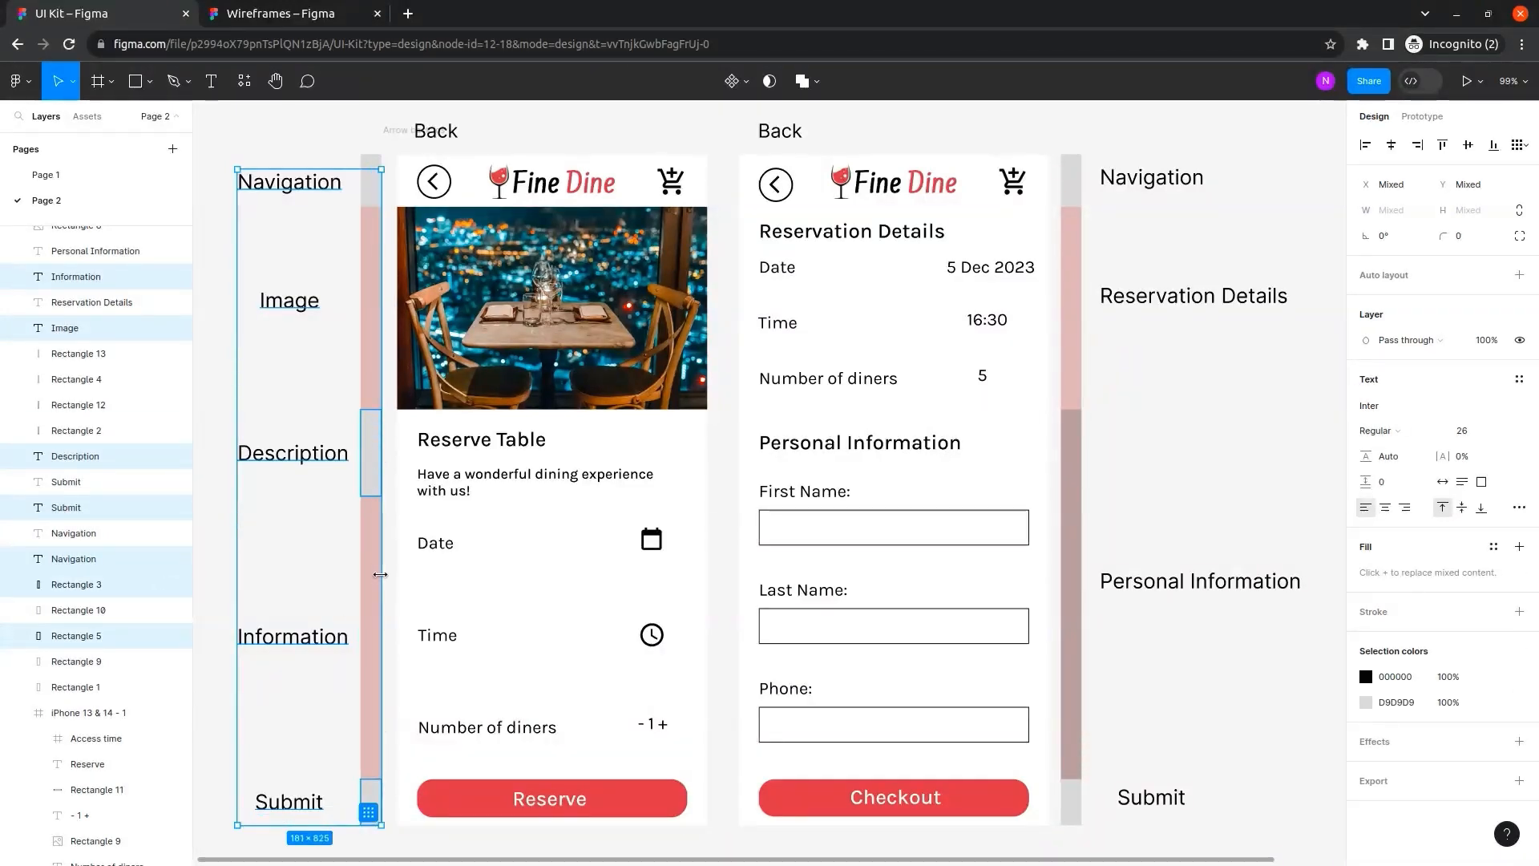
shift+click(377, 563)
shift+click(374, 210)
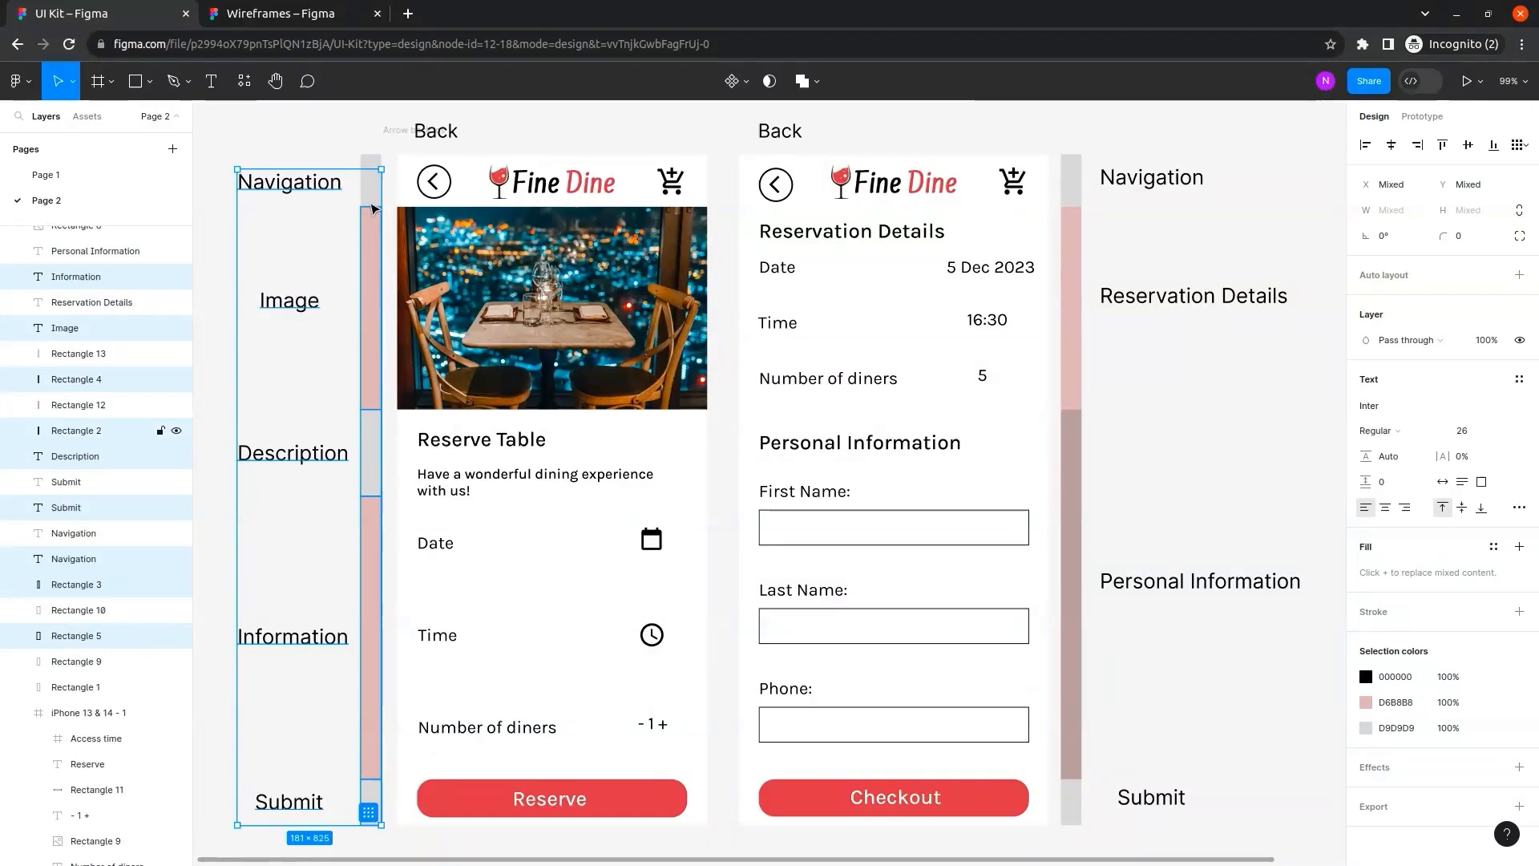
shift+click(372, 196)
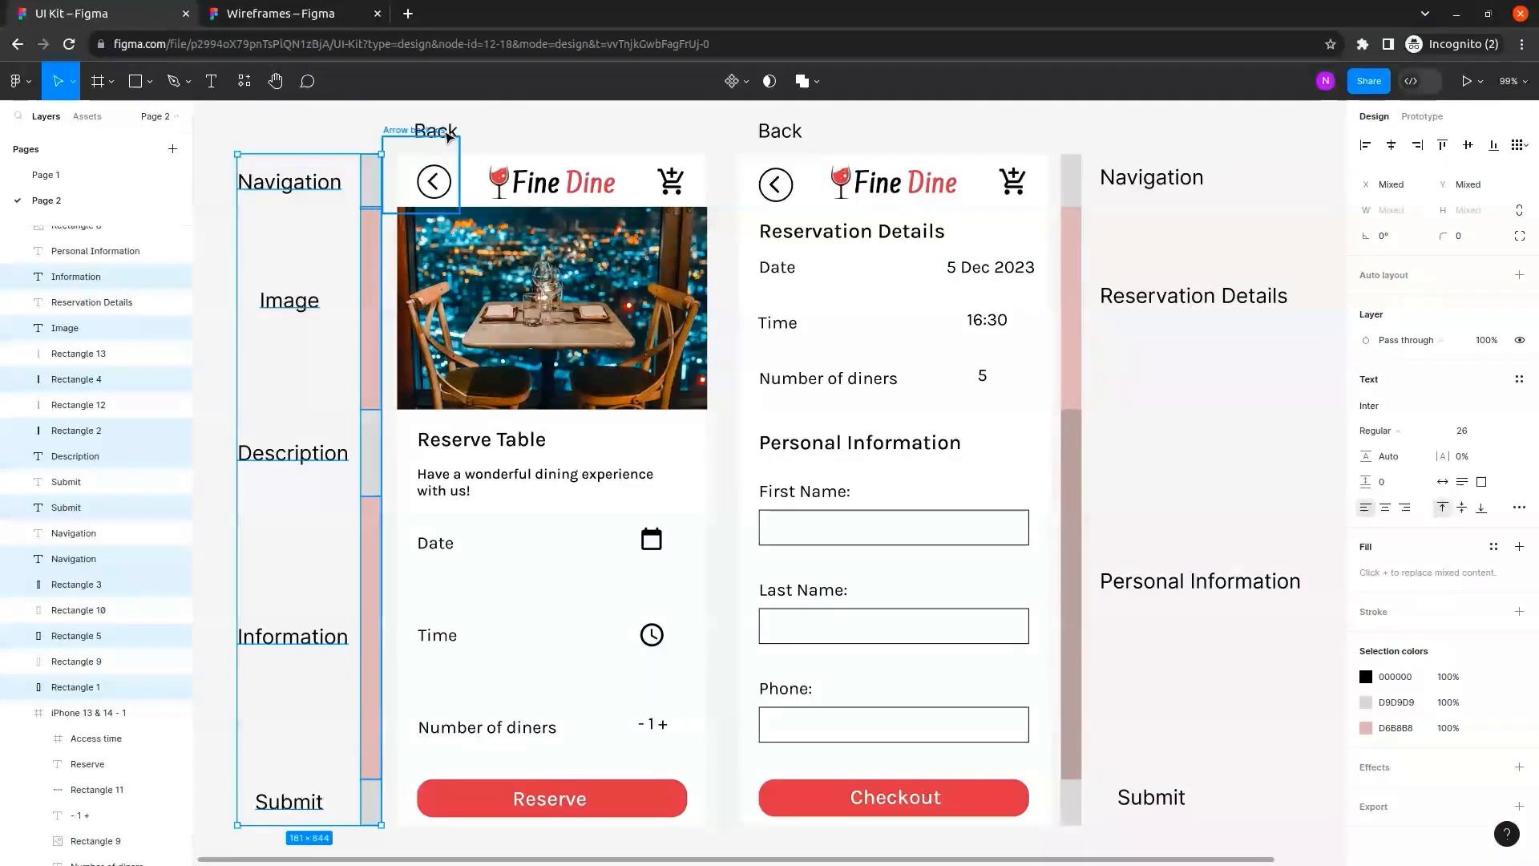
shift+click(442, 132)
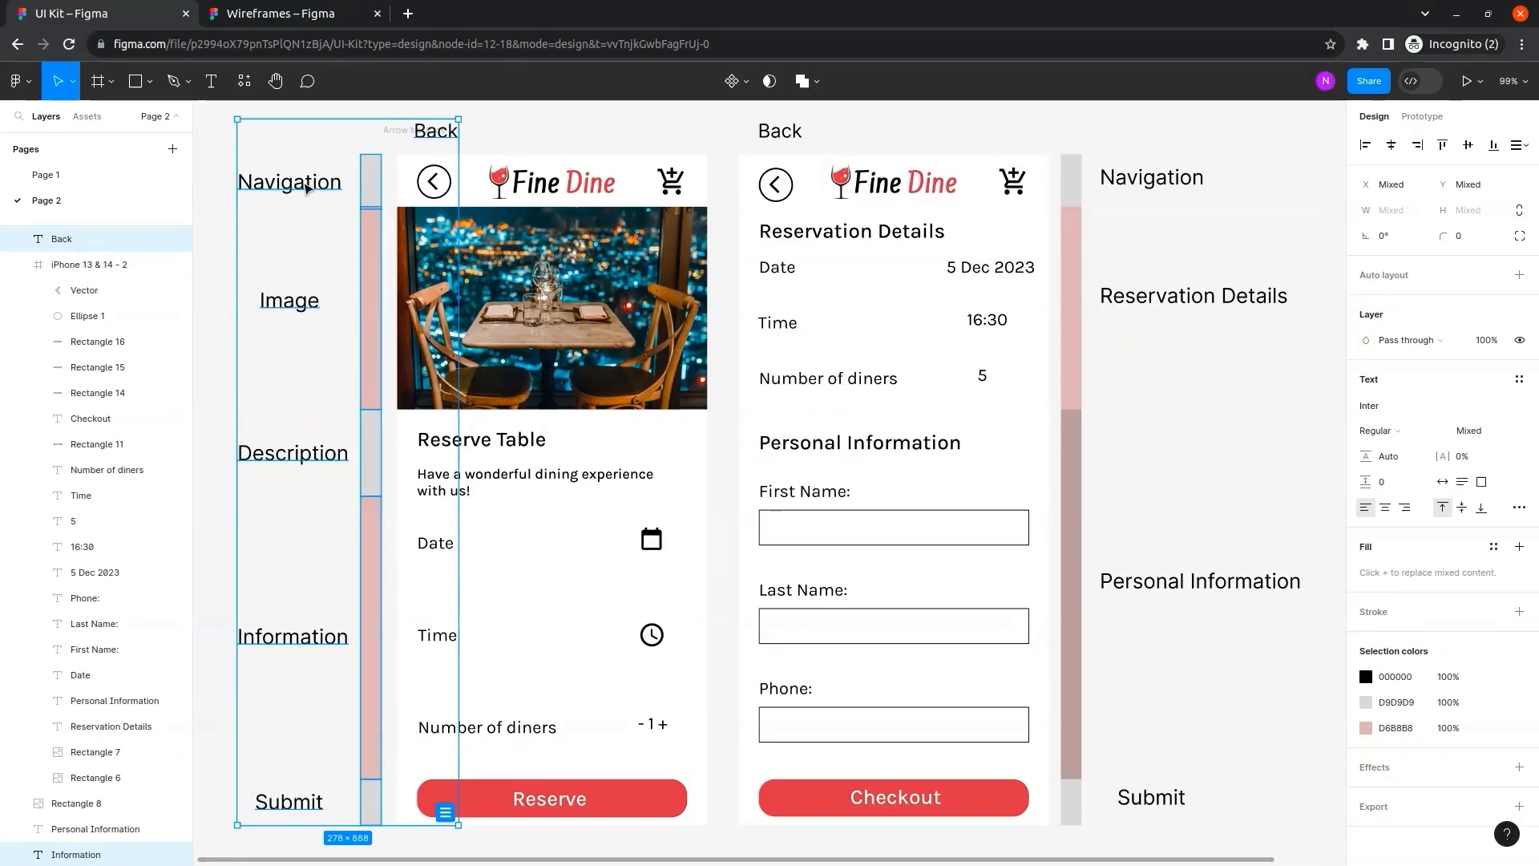
right_click(308, 152)
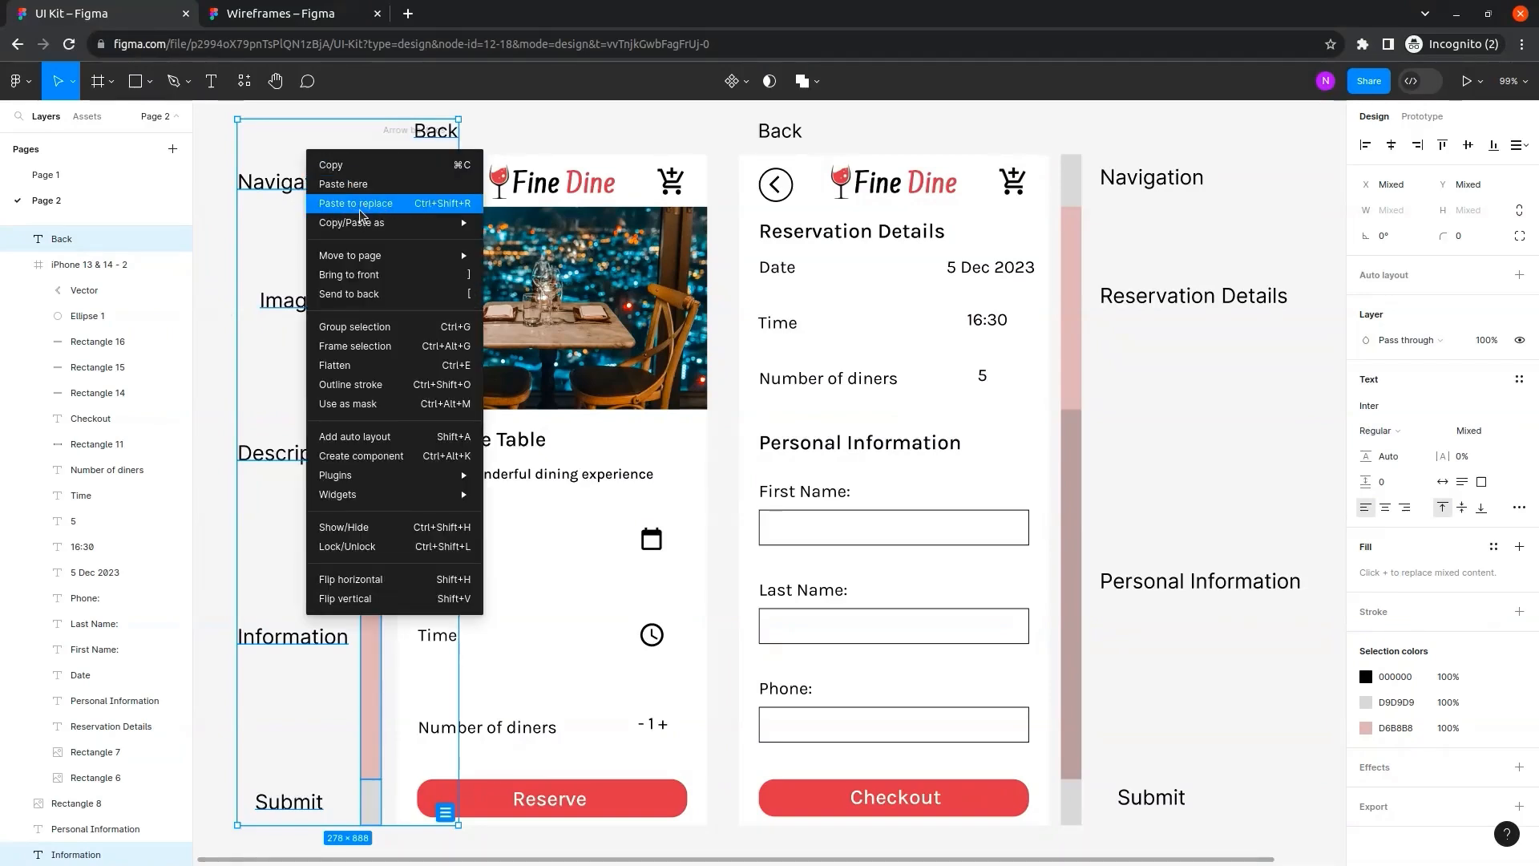
click(357, 328)
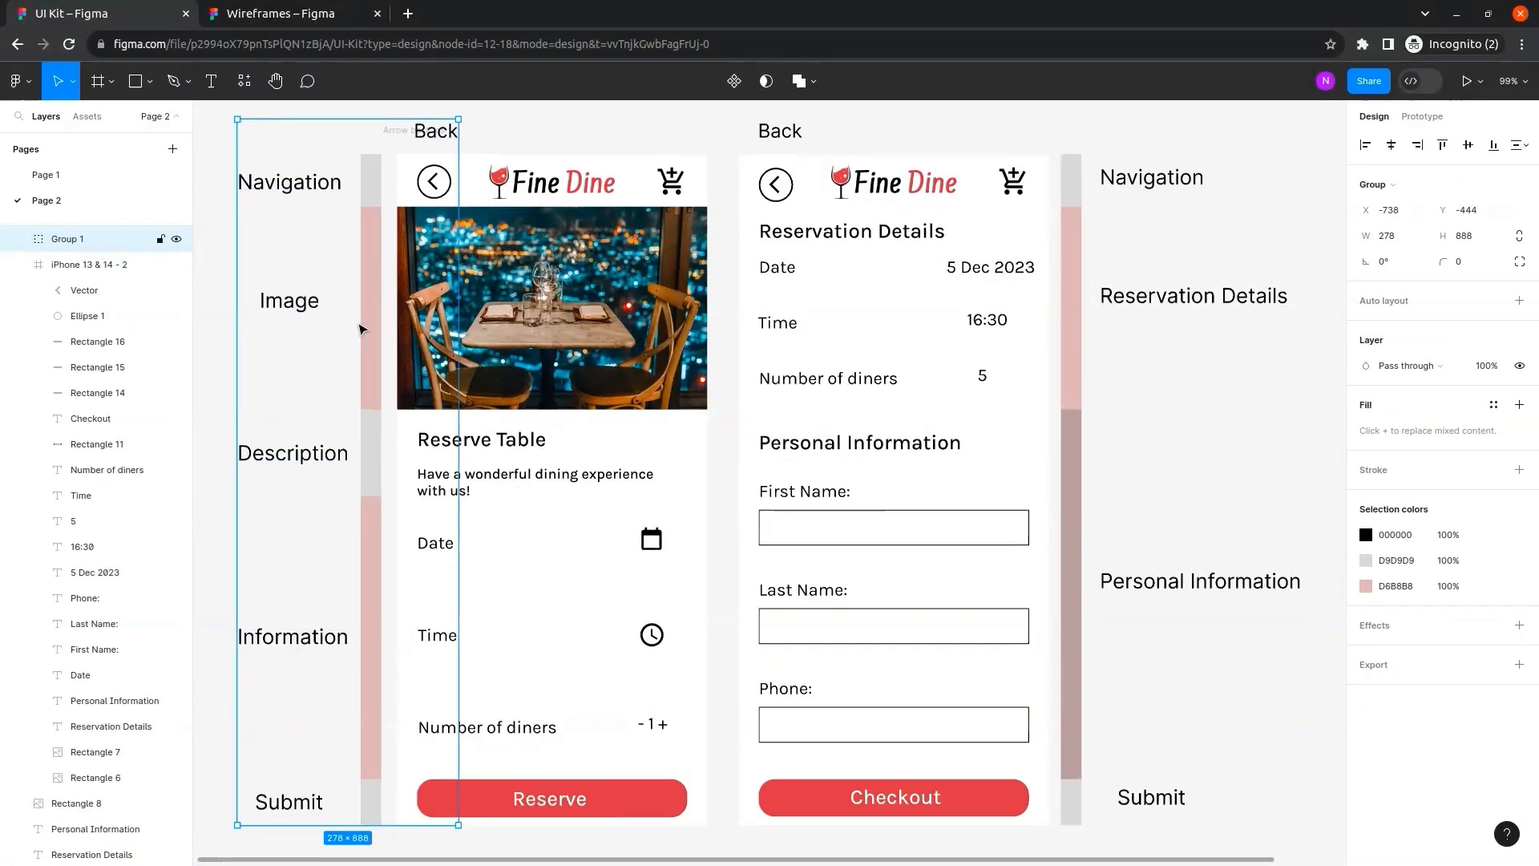
Rename the first frame's annotation group as Guide1 and hide it.
double_click(84, 240)
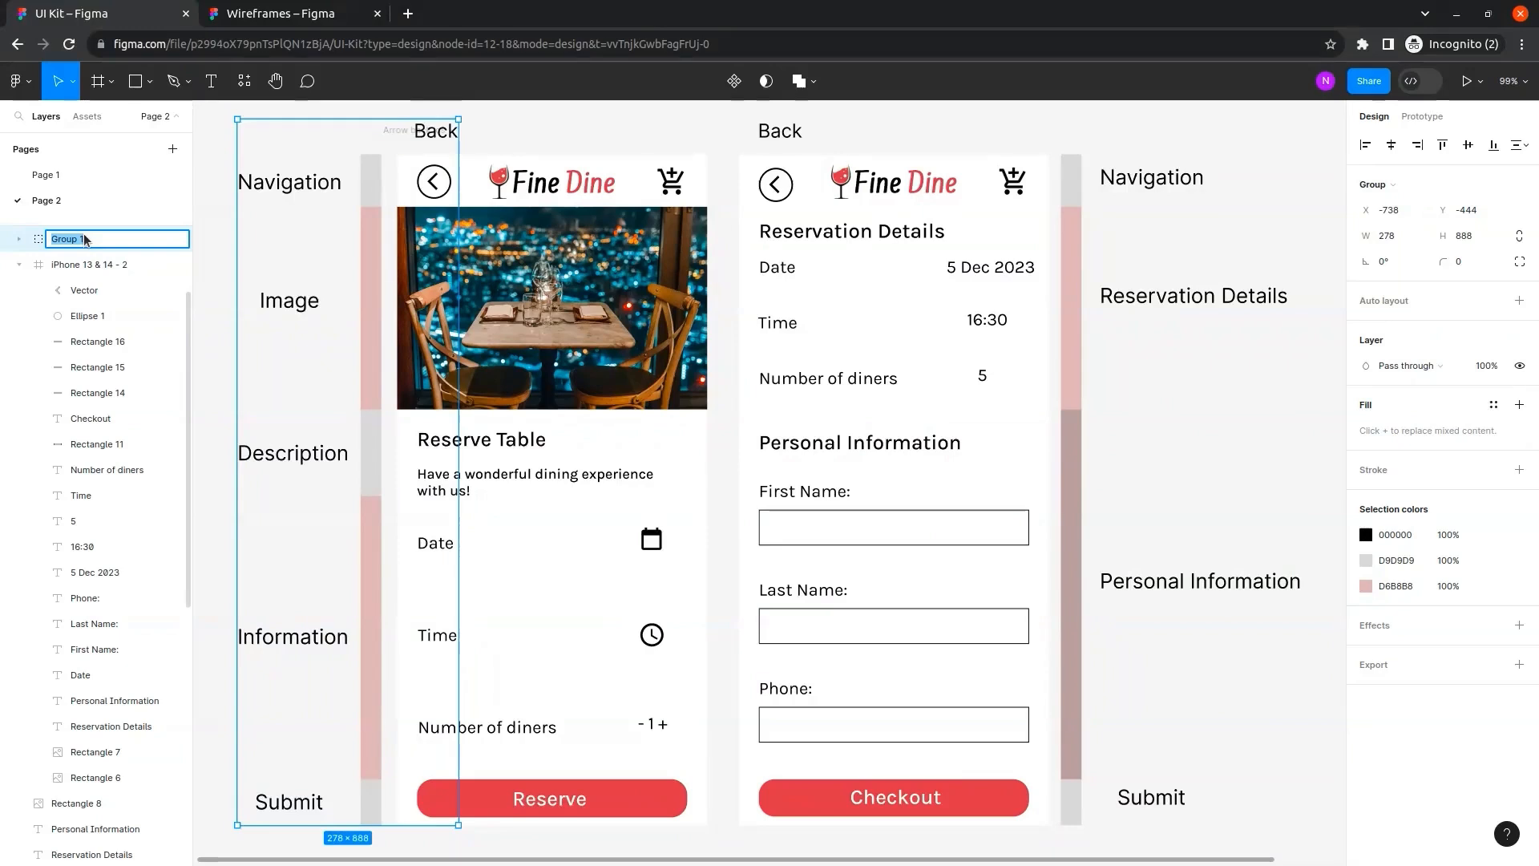
text(Guide1)
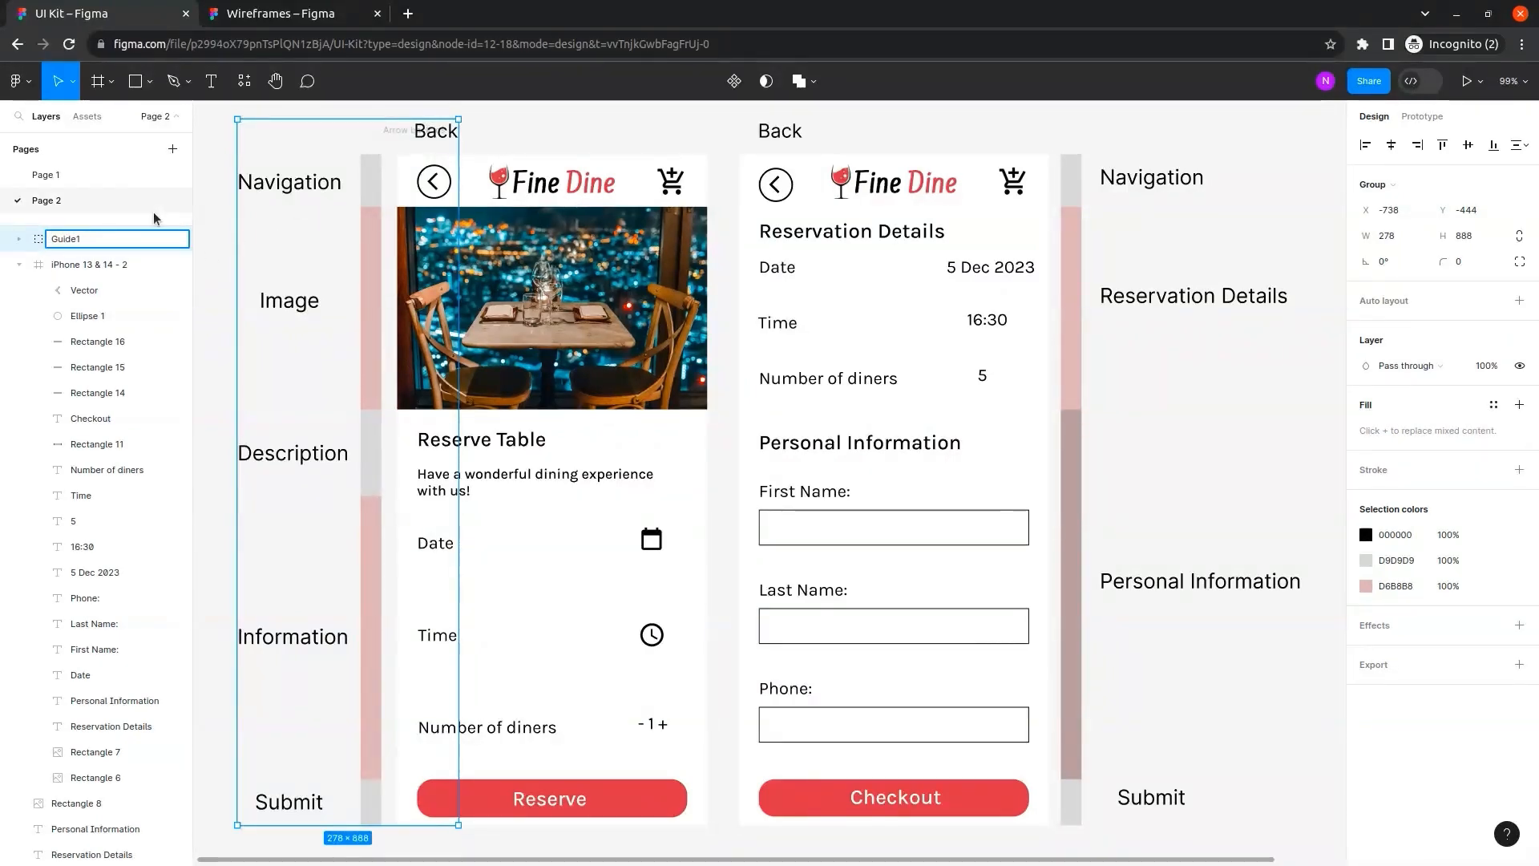
click(228, 240)
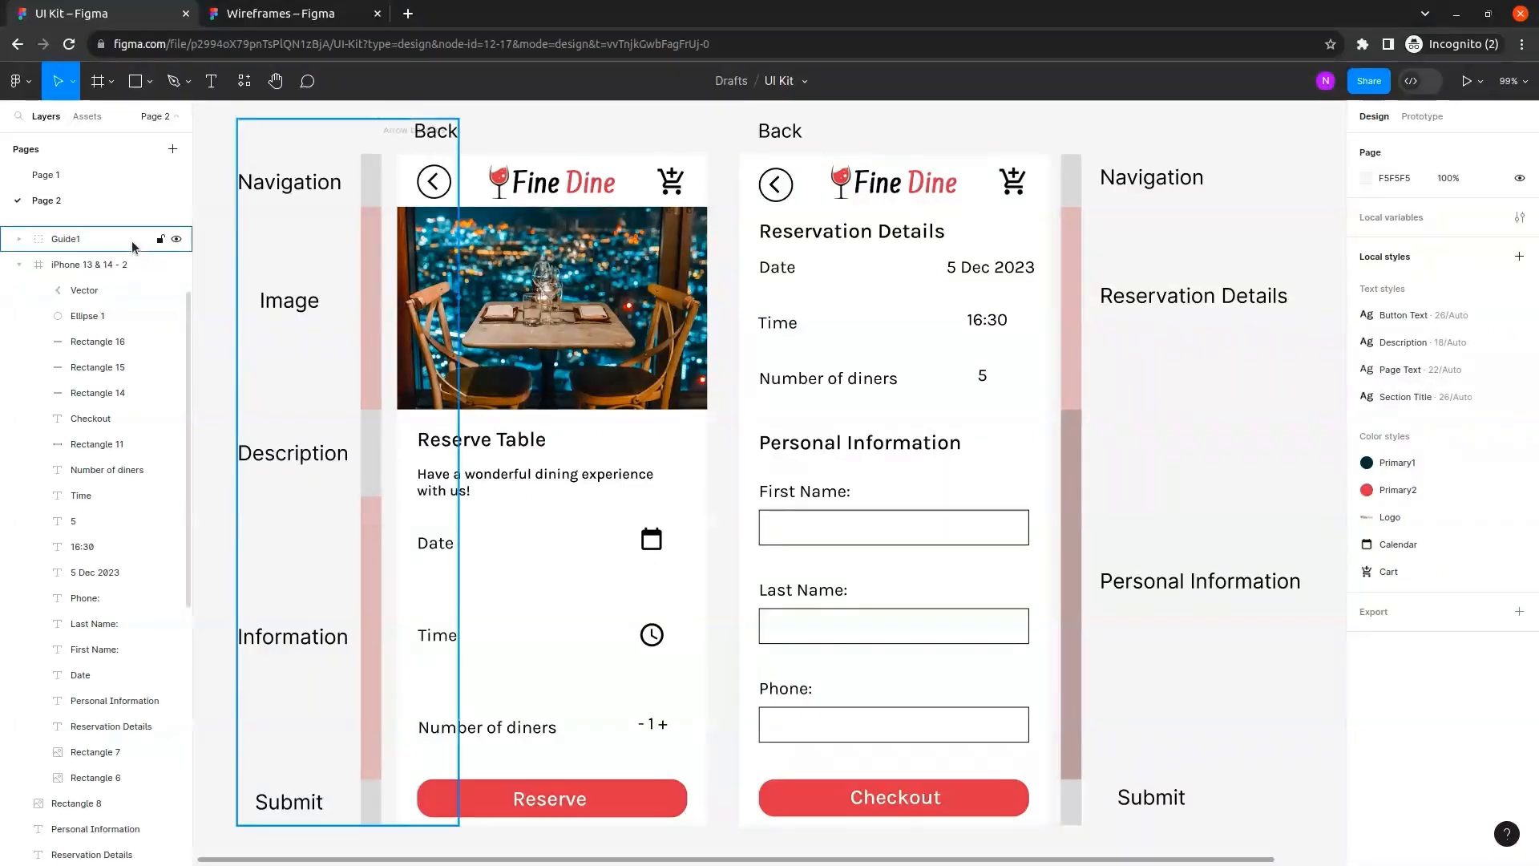
click(177, 238)
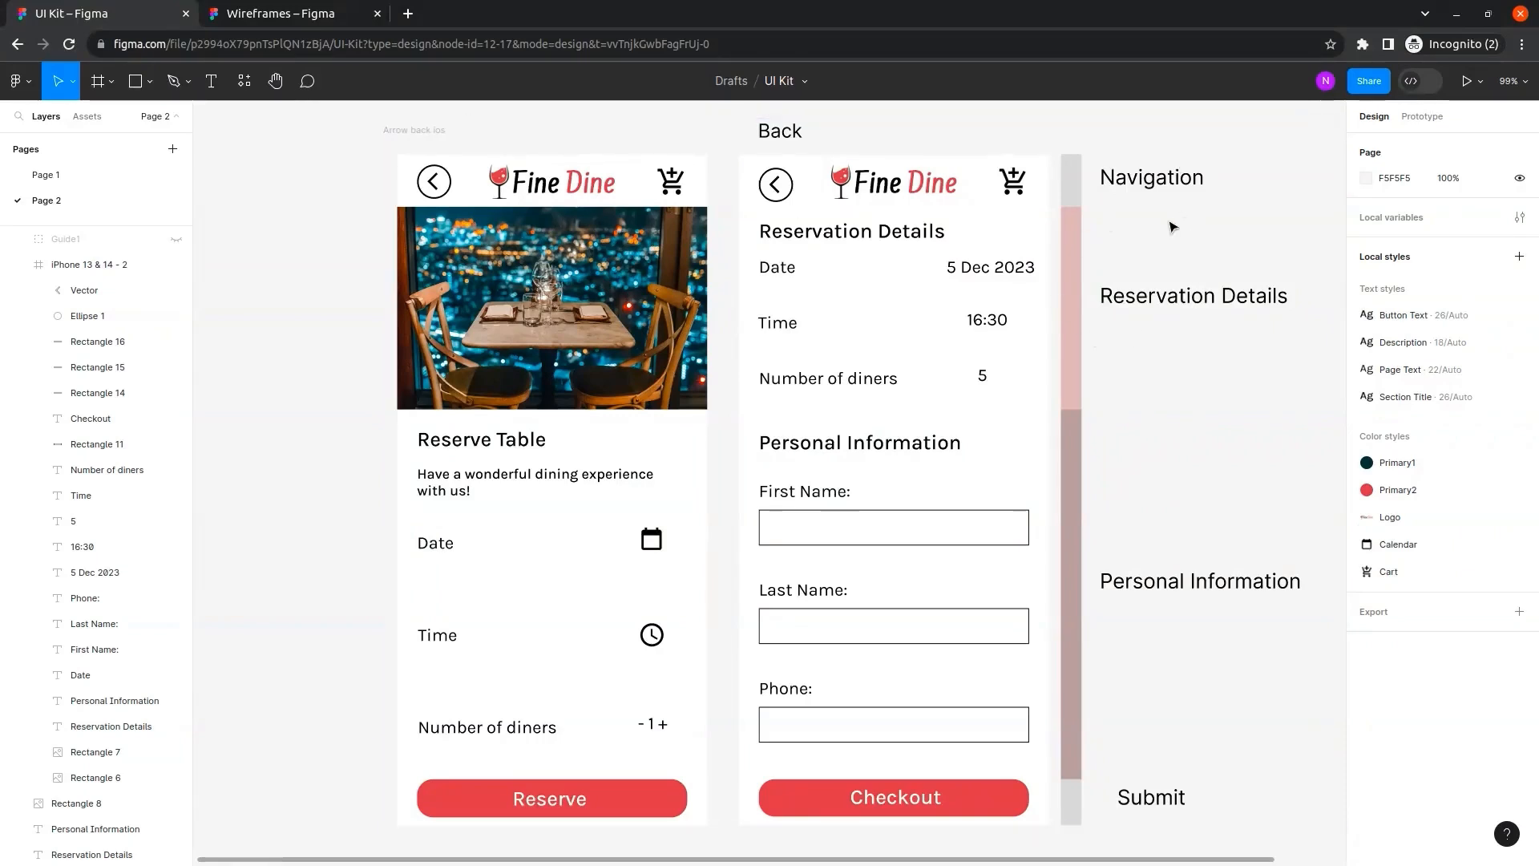
Group the second frame's Back, Navigation, Reservation Details, Personal Information and Submit annotation labels with the colored bars beside the frame.
click(784, 138)
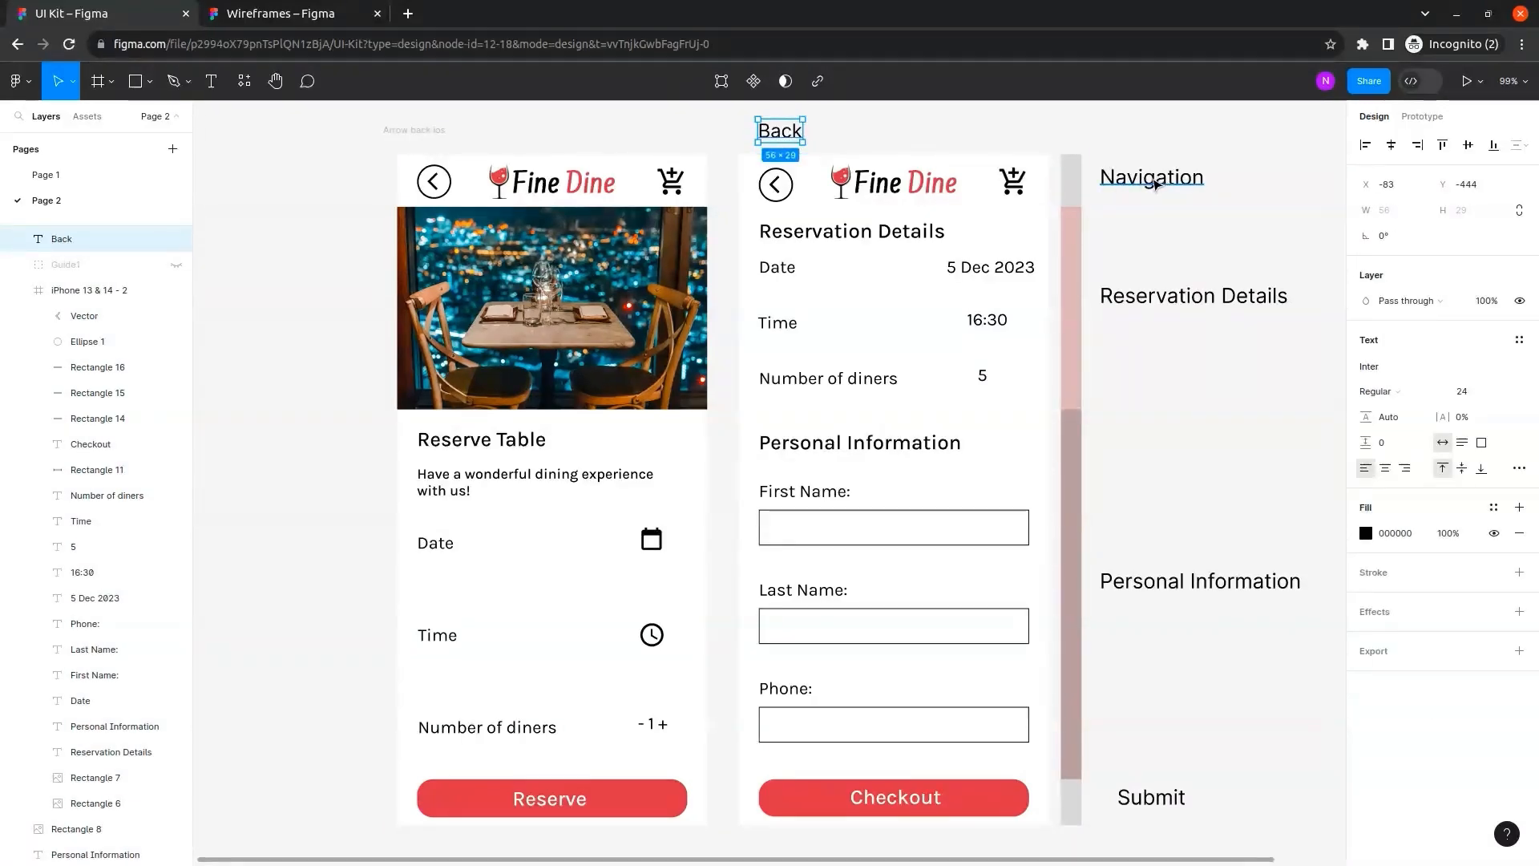
shift+click(1155, 184)
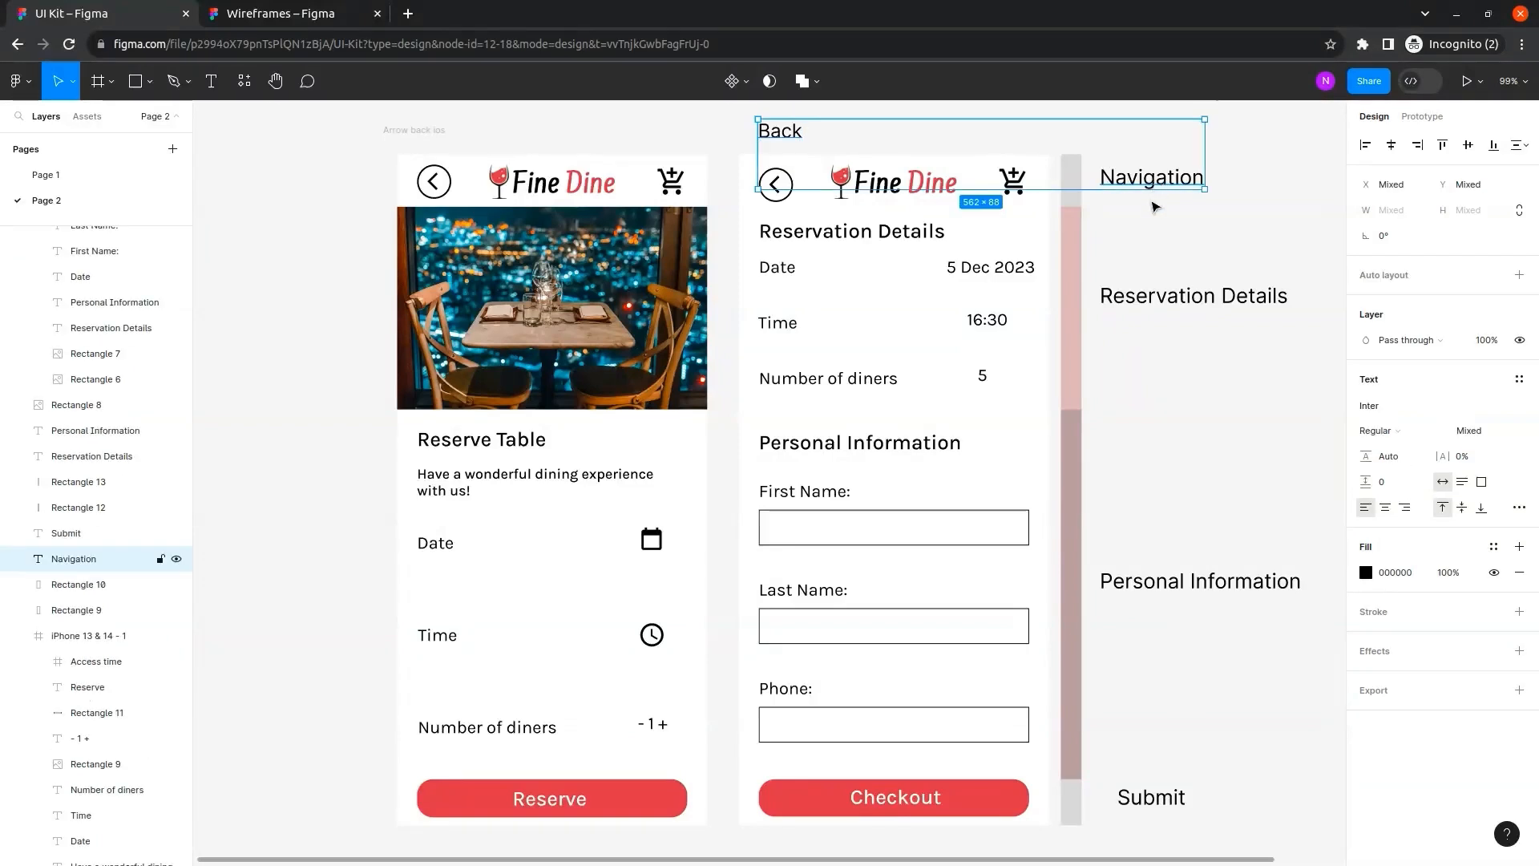
shift+click(1186, 295)
shift+click(1215, 594)
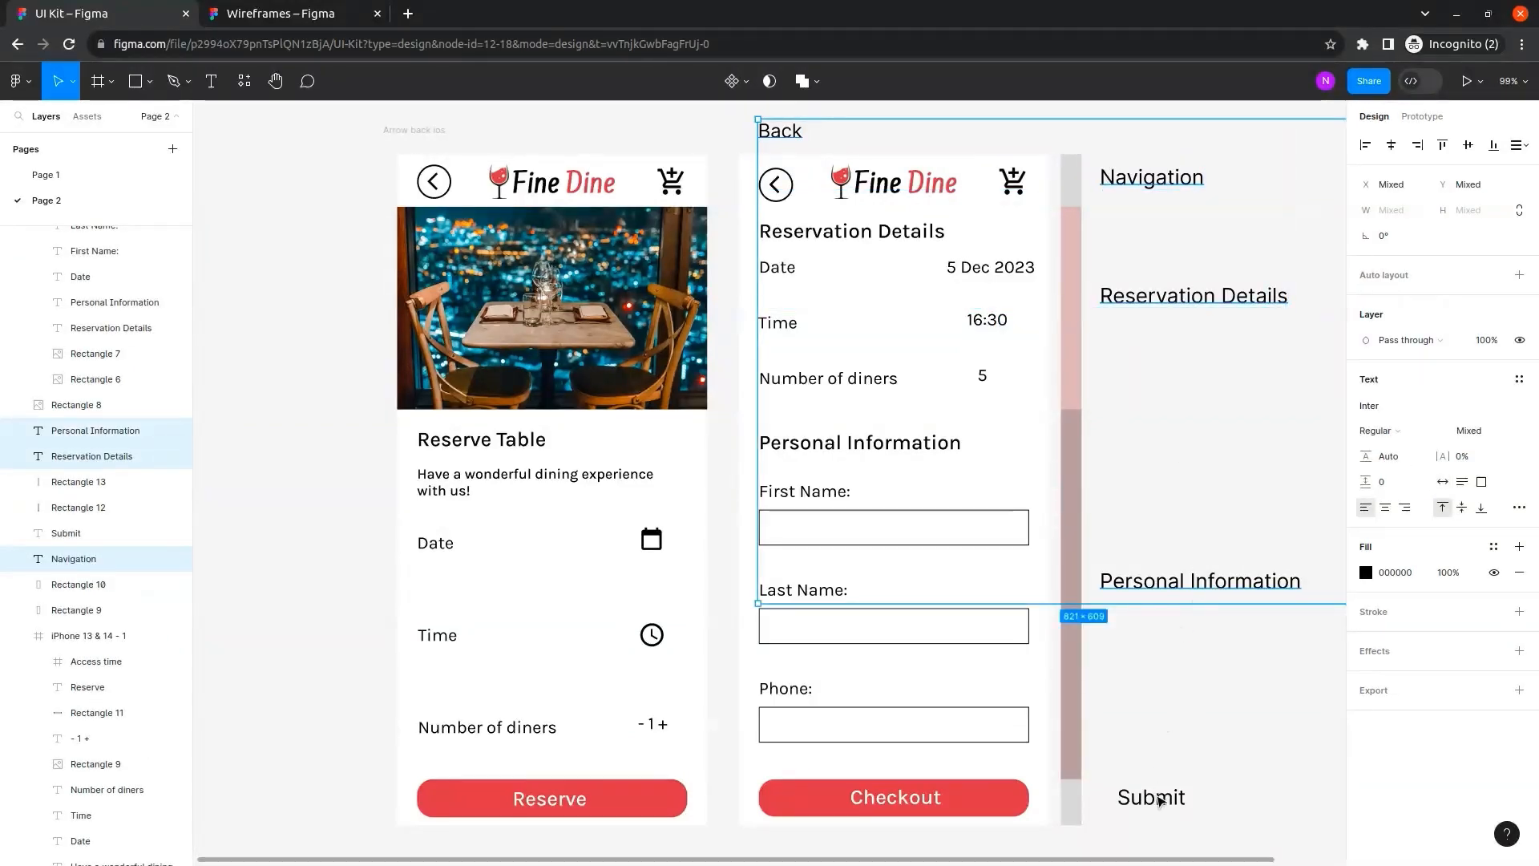
shift+click(1152, 797)
shift+click(1071, 795)
shift+click(1074, 365)
shift+click(1079, 194)
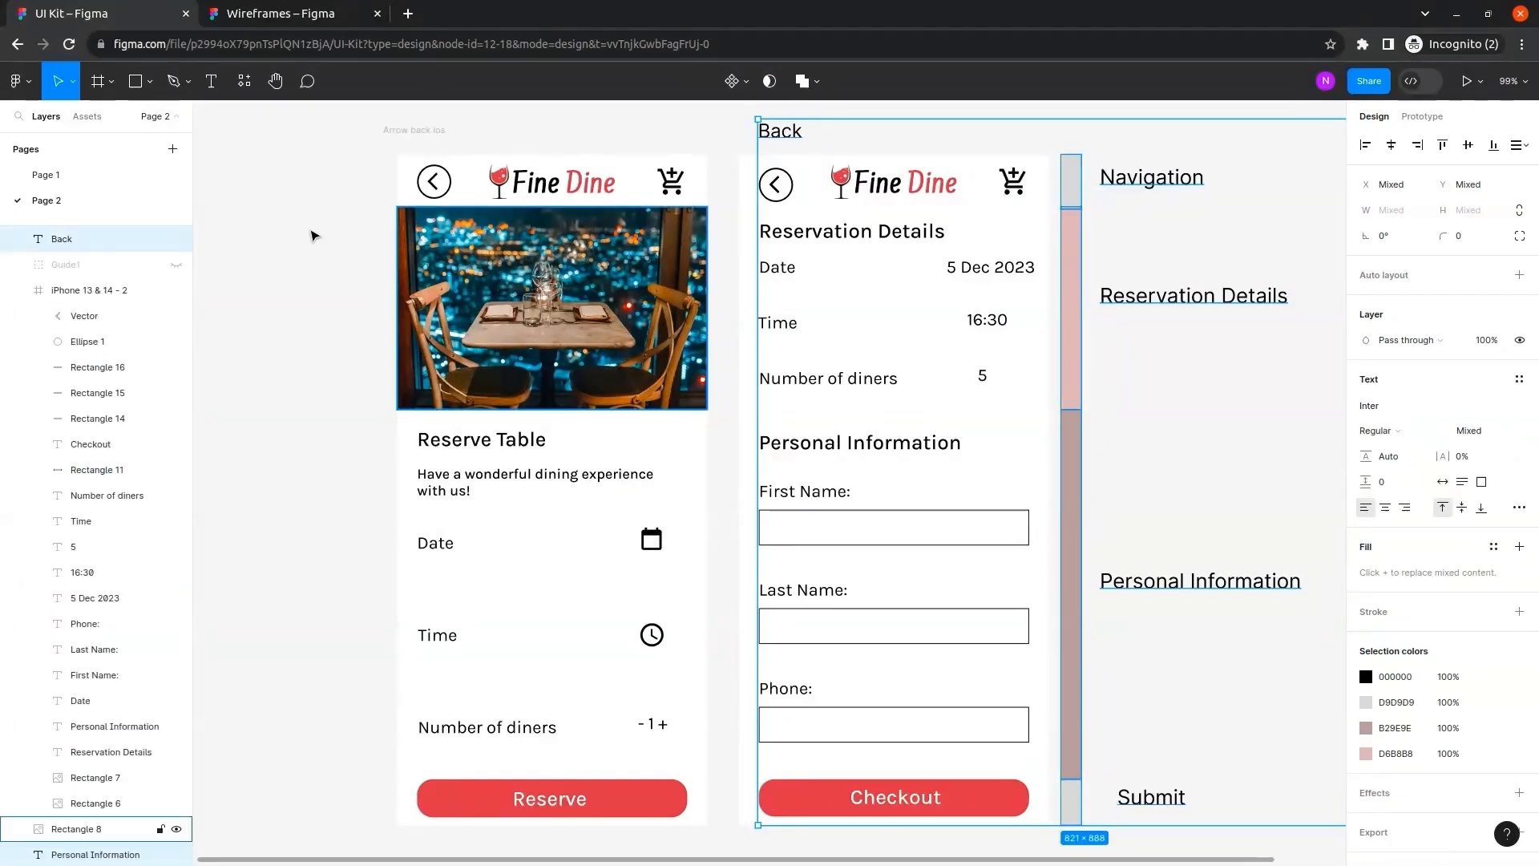
right_click(856, 144)
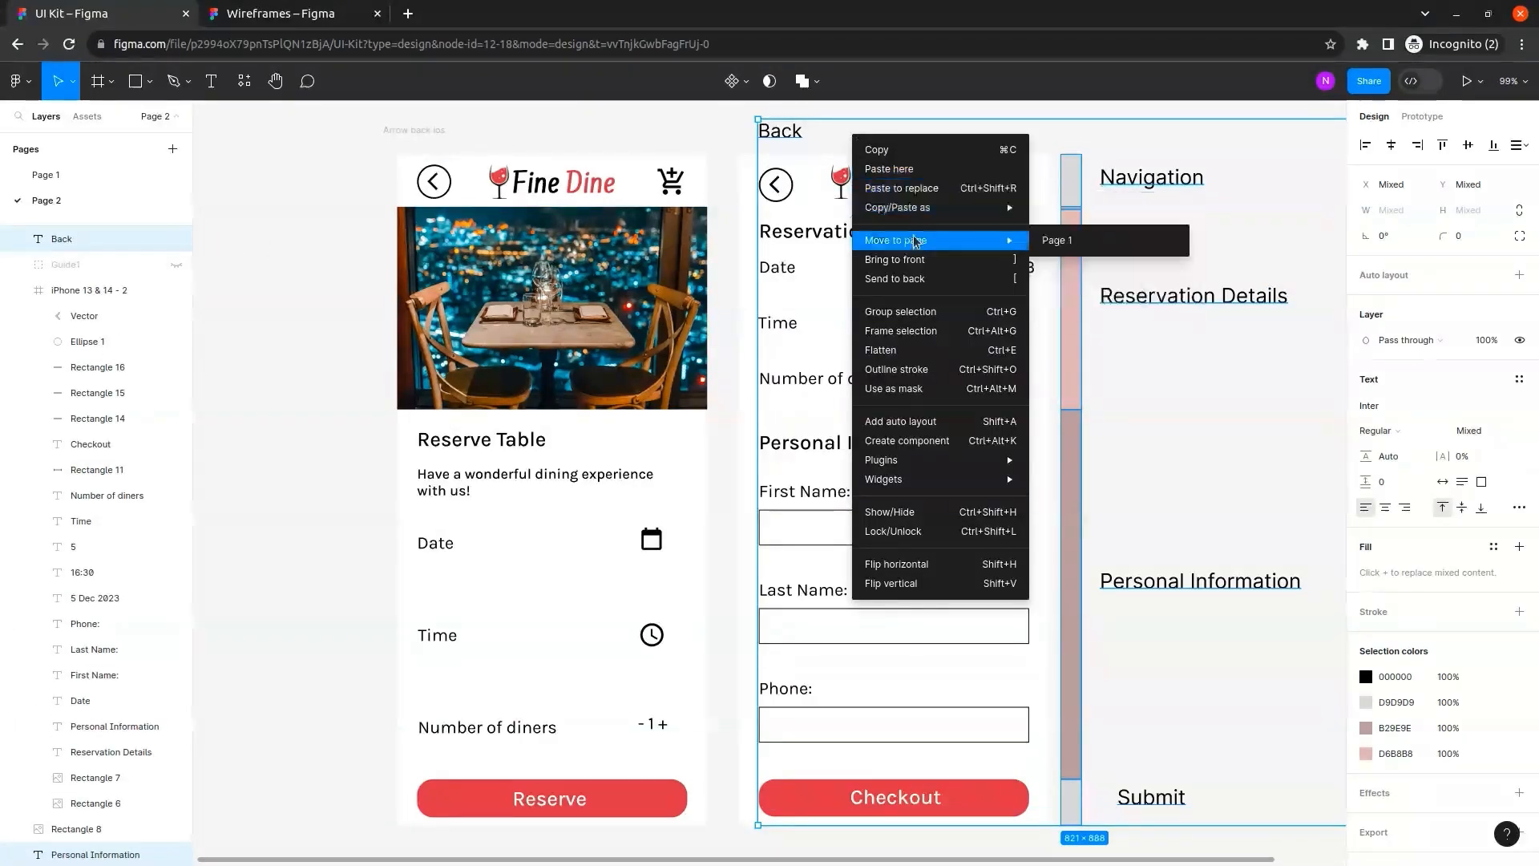
click(920, 311)
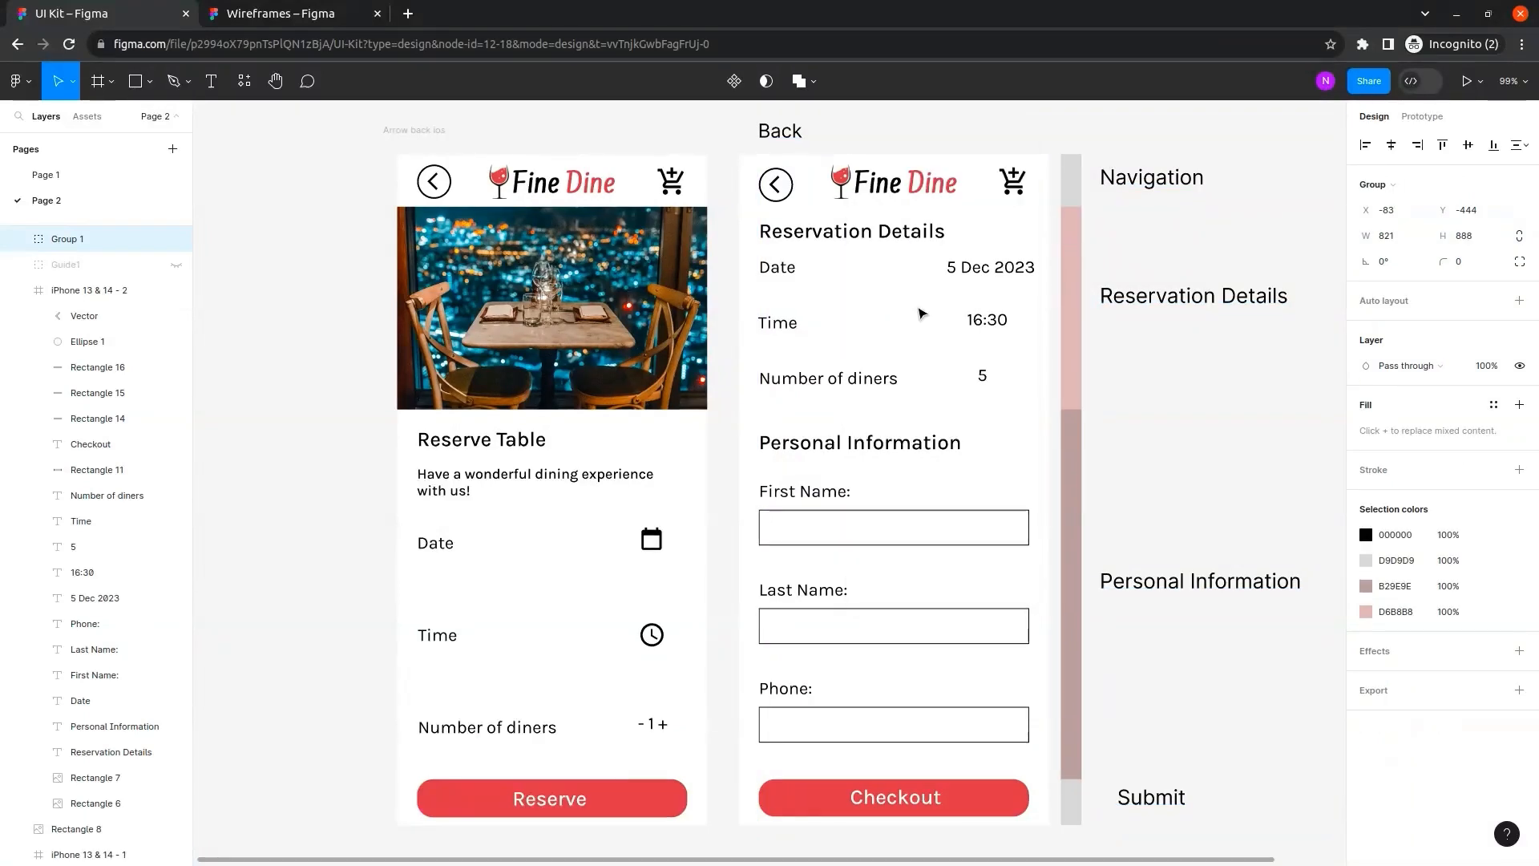
Rename the second frame's annotation group as Guide2 and hide it.
scroll(1132, 378, right, 1)
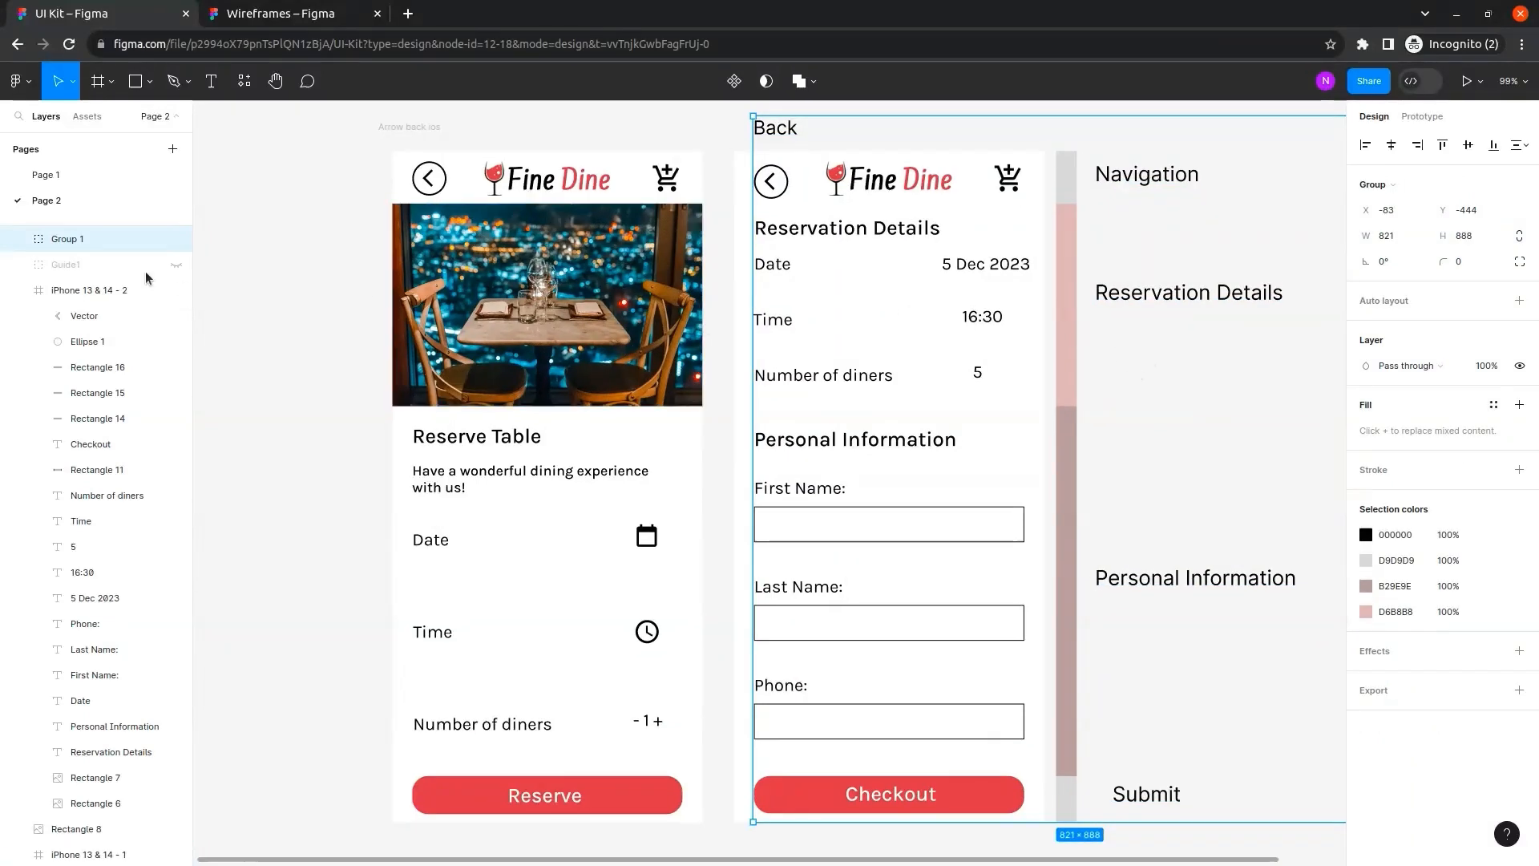
double_click(66, 240)
text(Guide2)
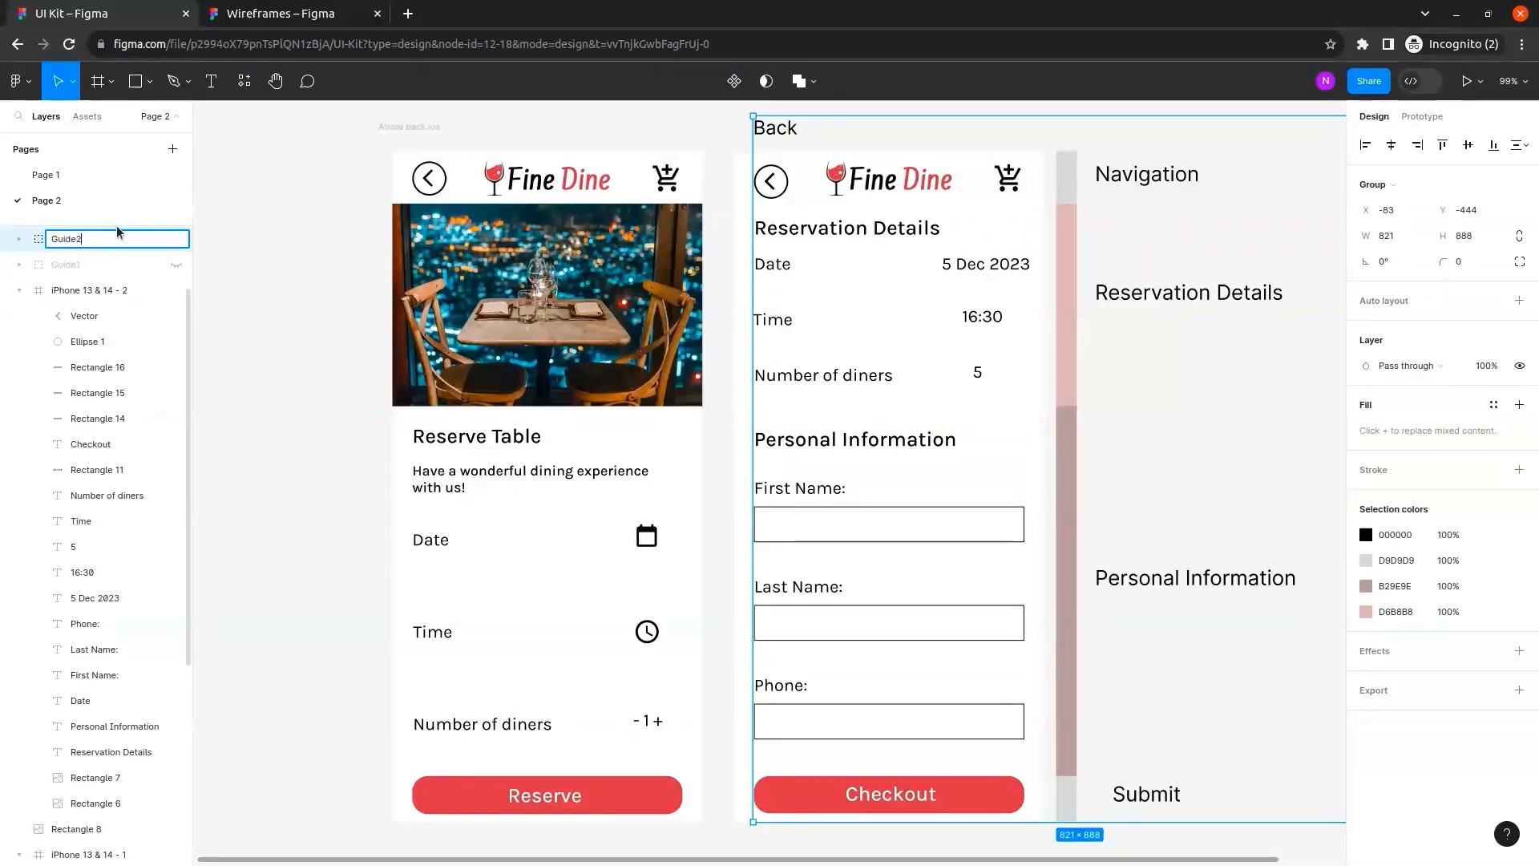
click(263, 283)
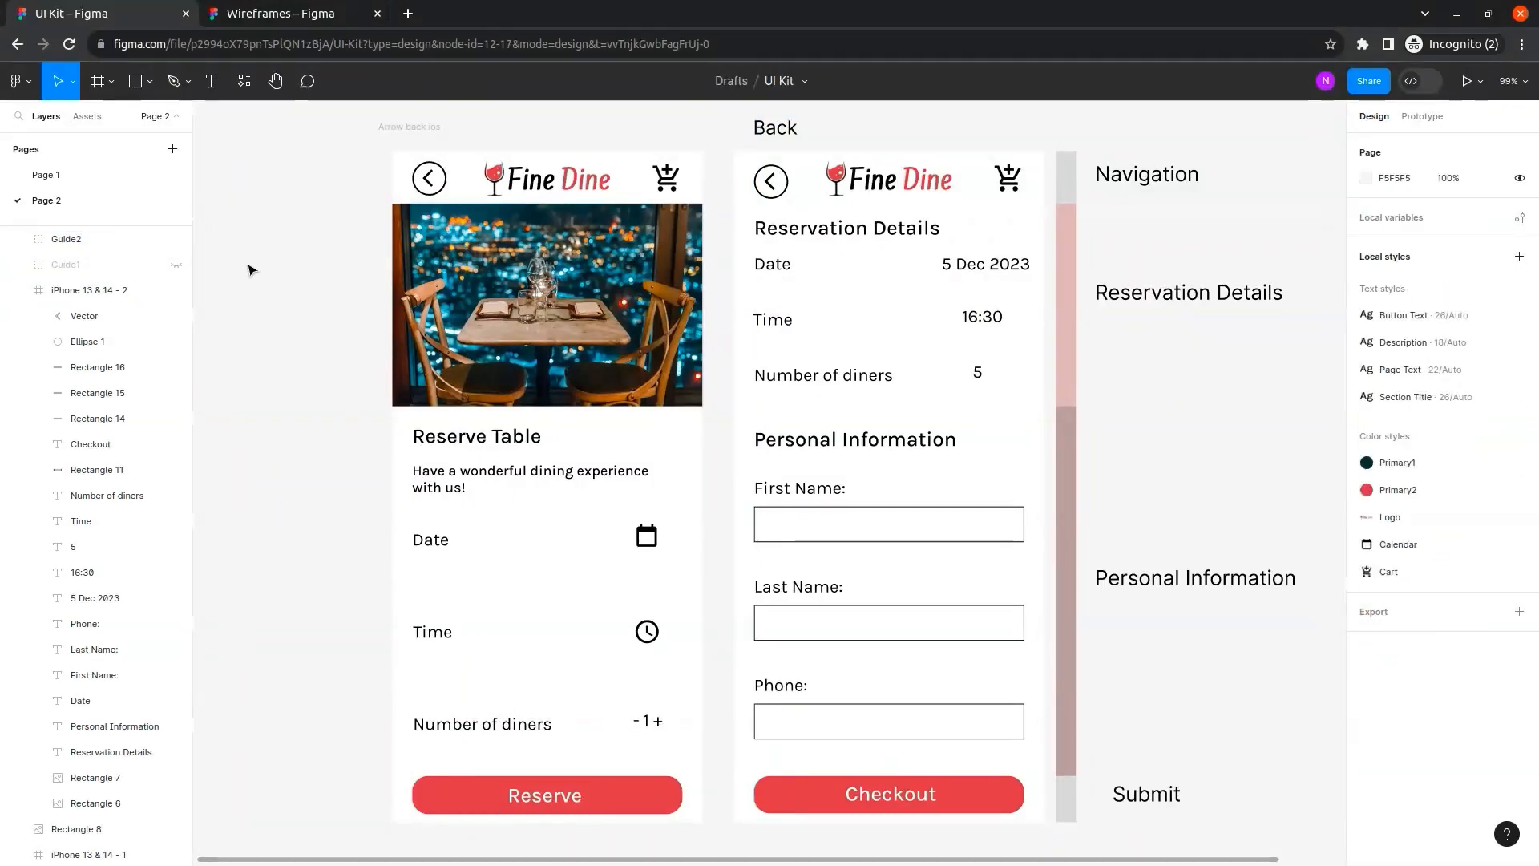
click(177, 240)
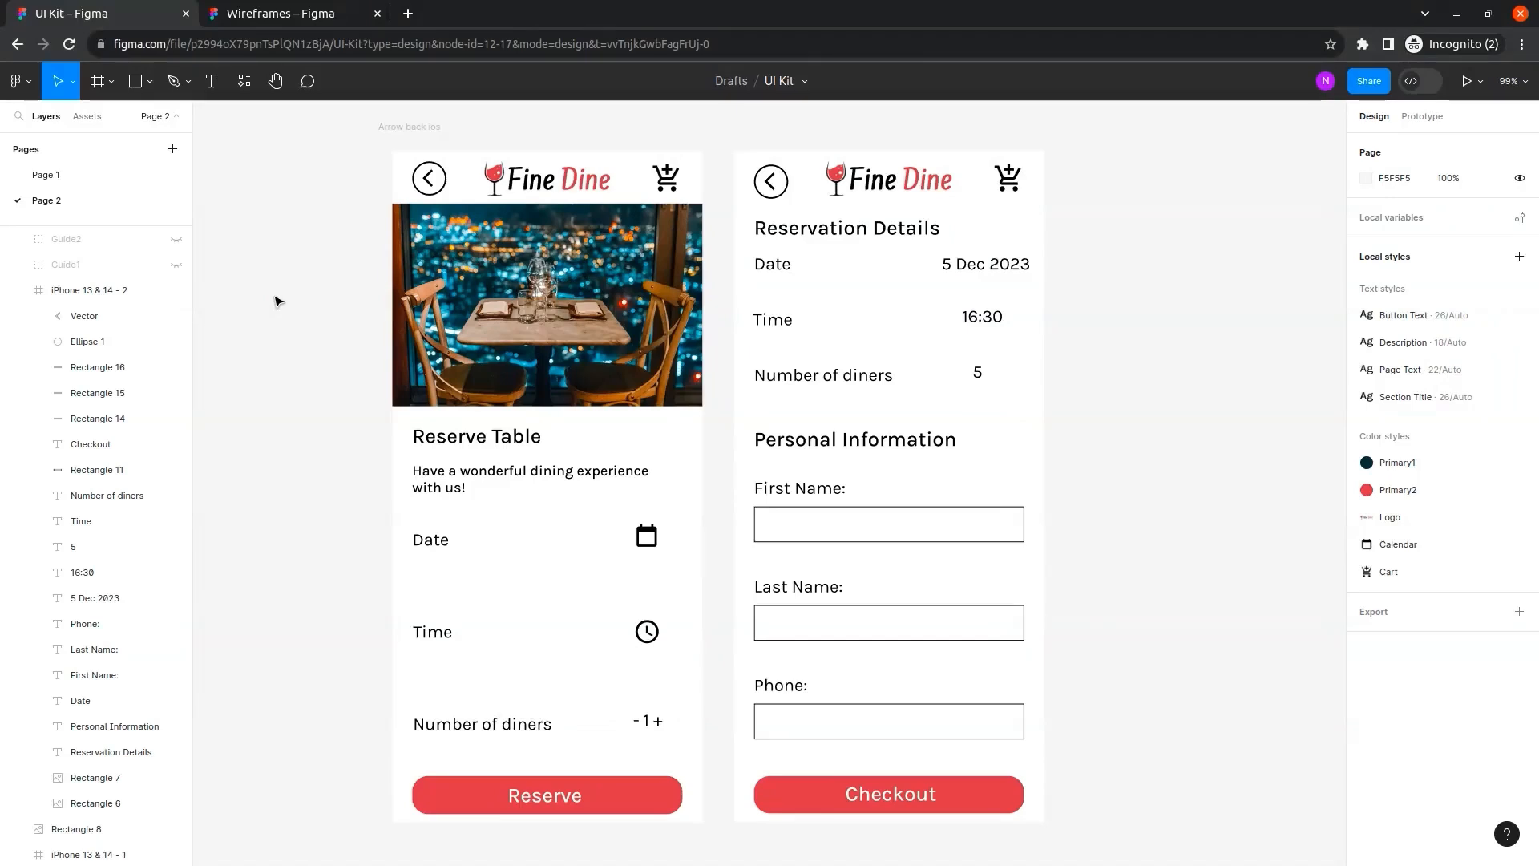
click(176, 241)
click(175, 241)
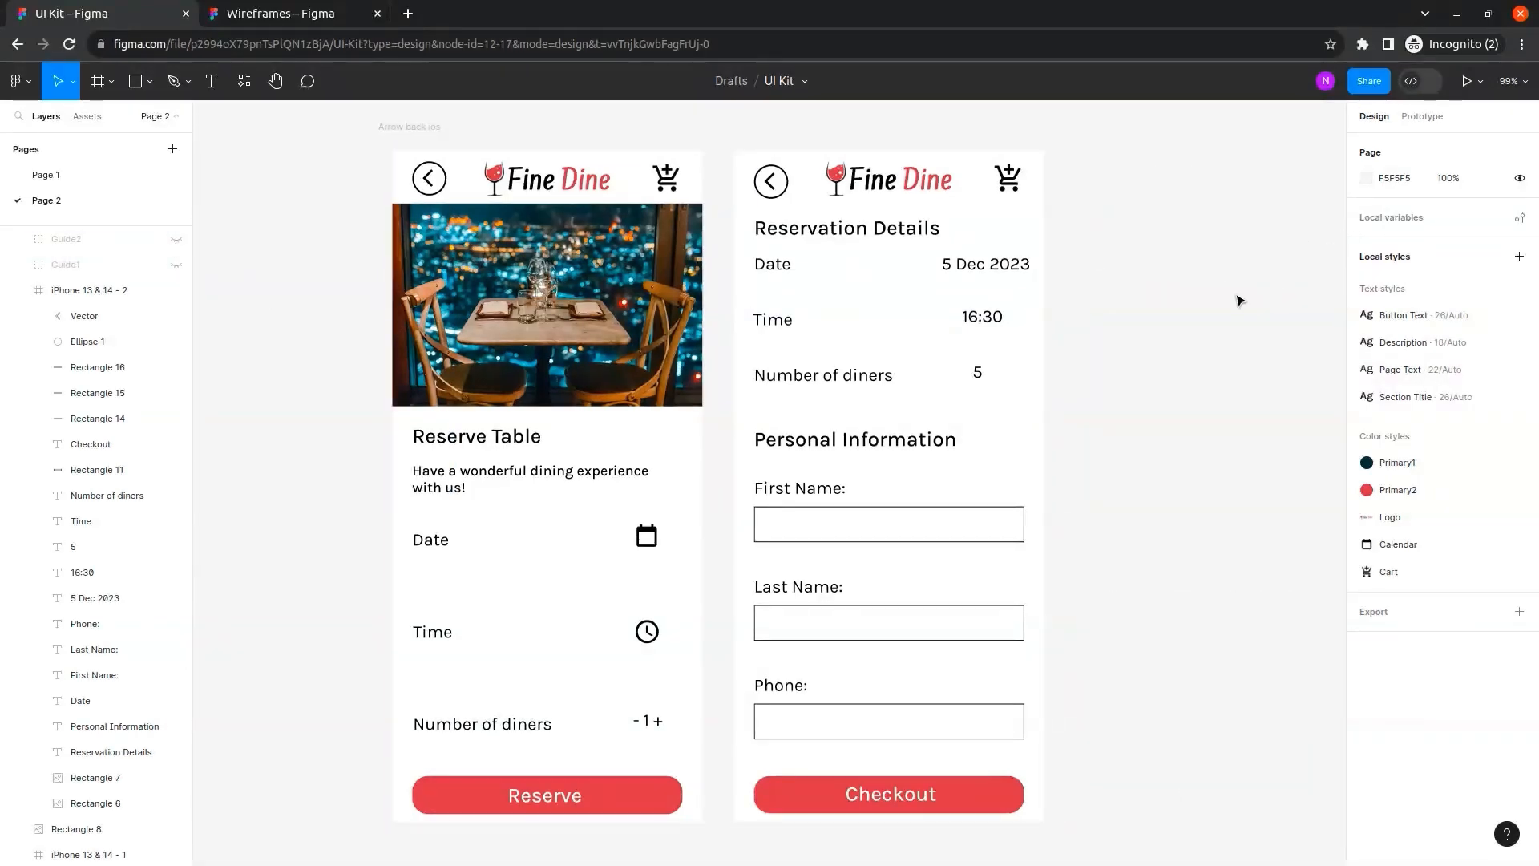
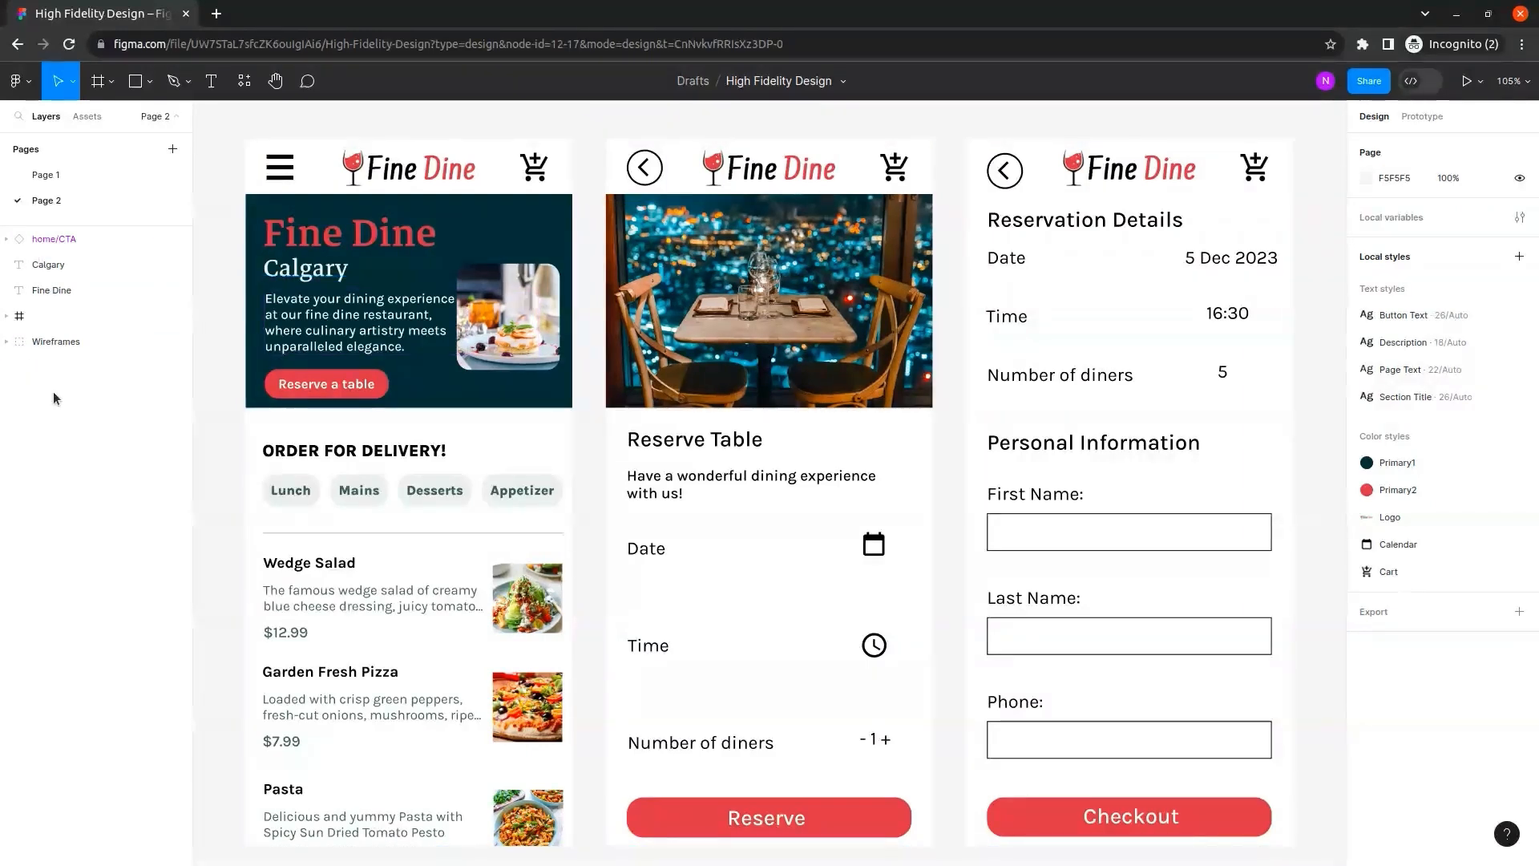
Expand the Wireframes section and rename the frame with the Fine Dine Calgary banner and delivery menu as Home Page.
click(6, 342)
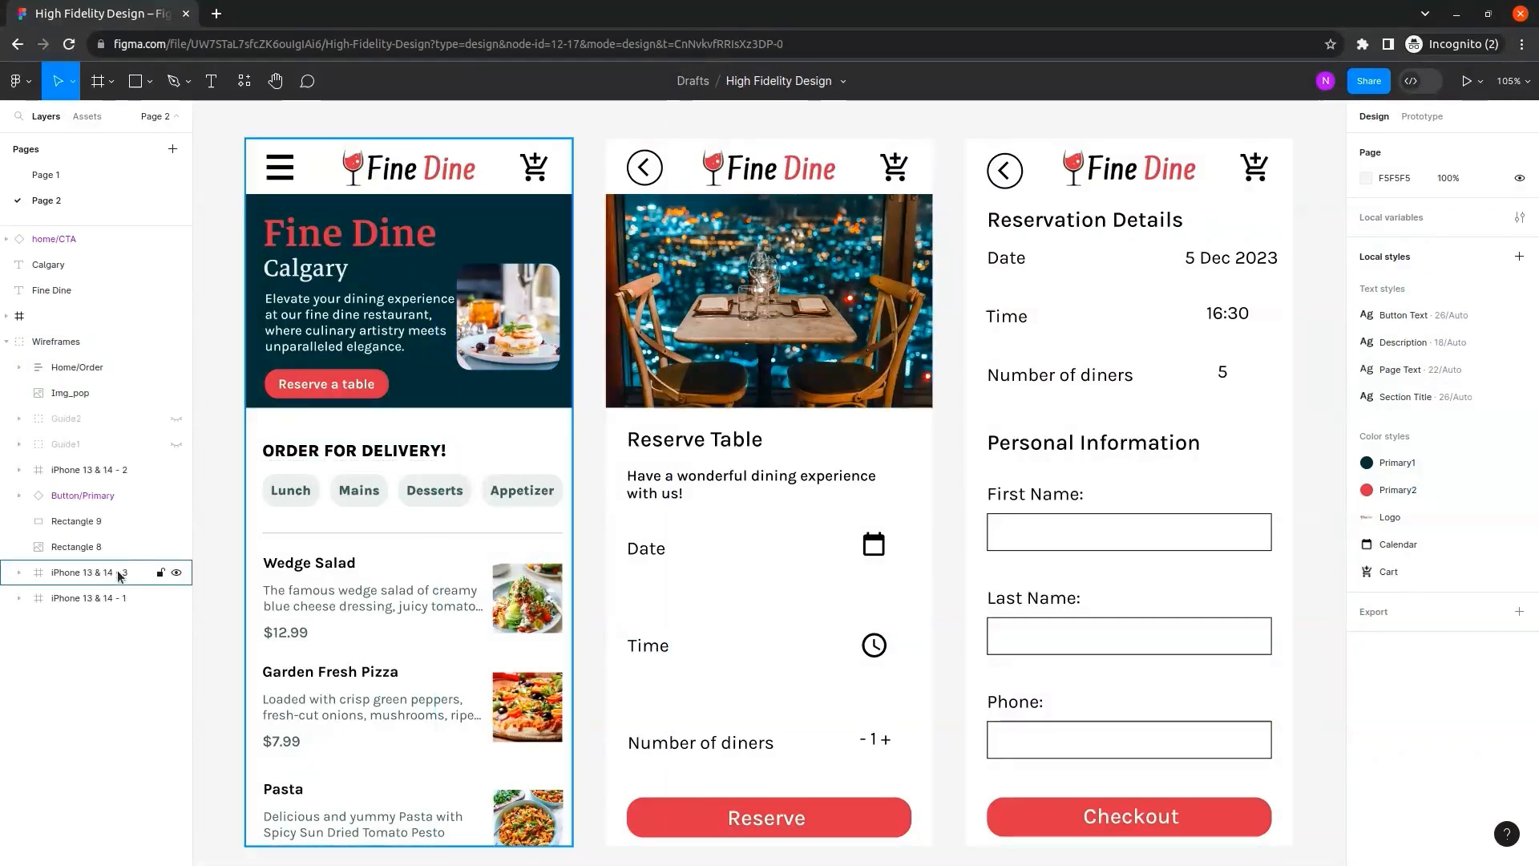
click(120, 469)
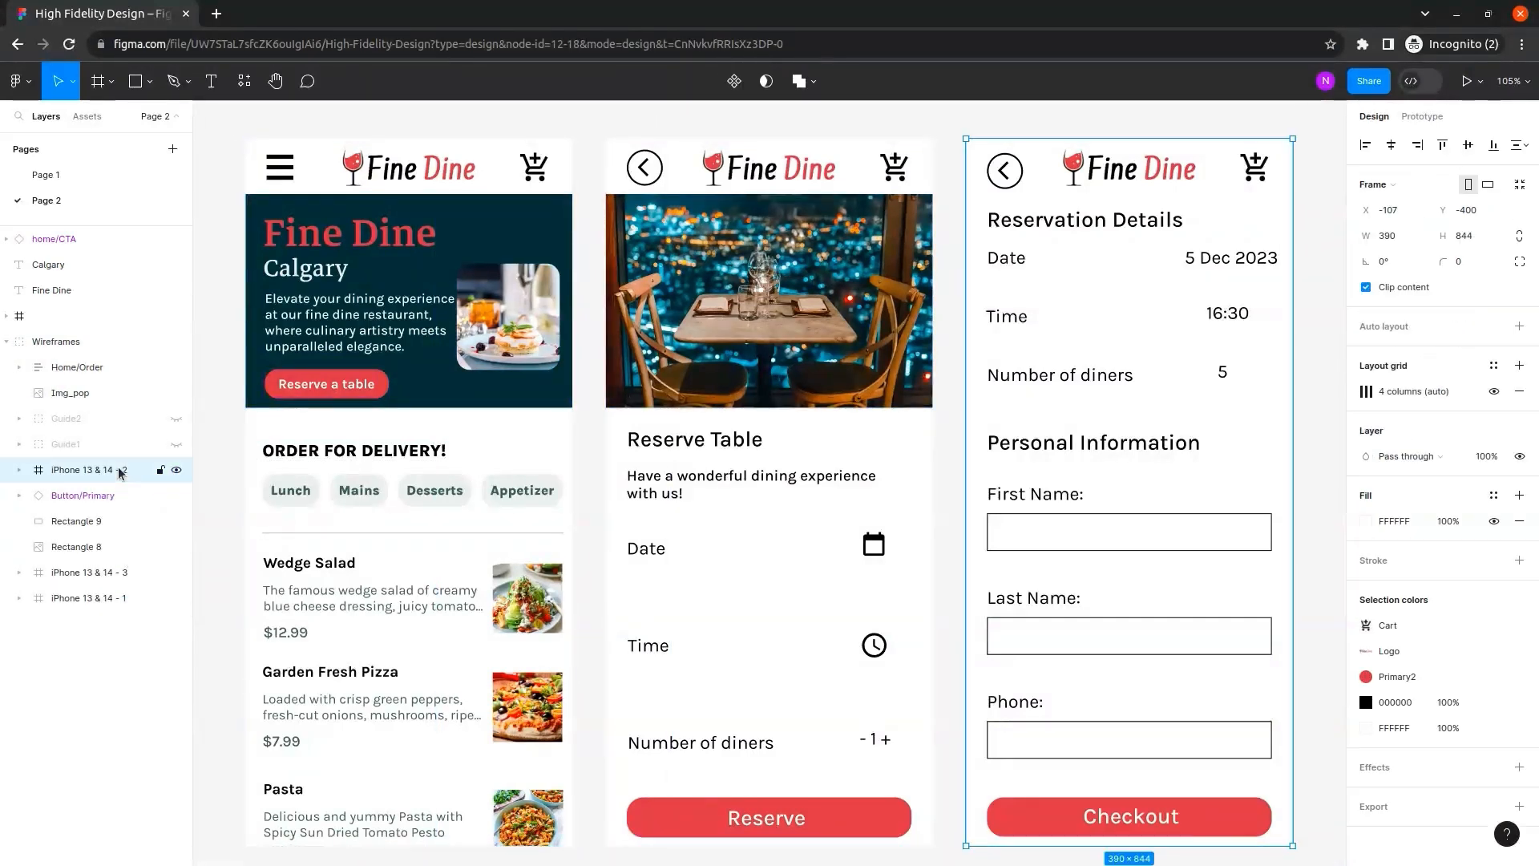
click(119, 598)
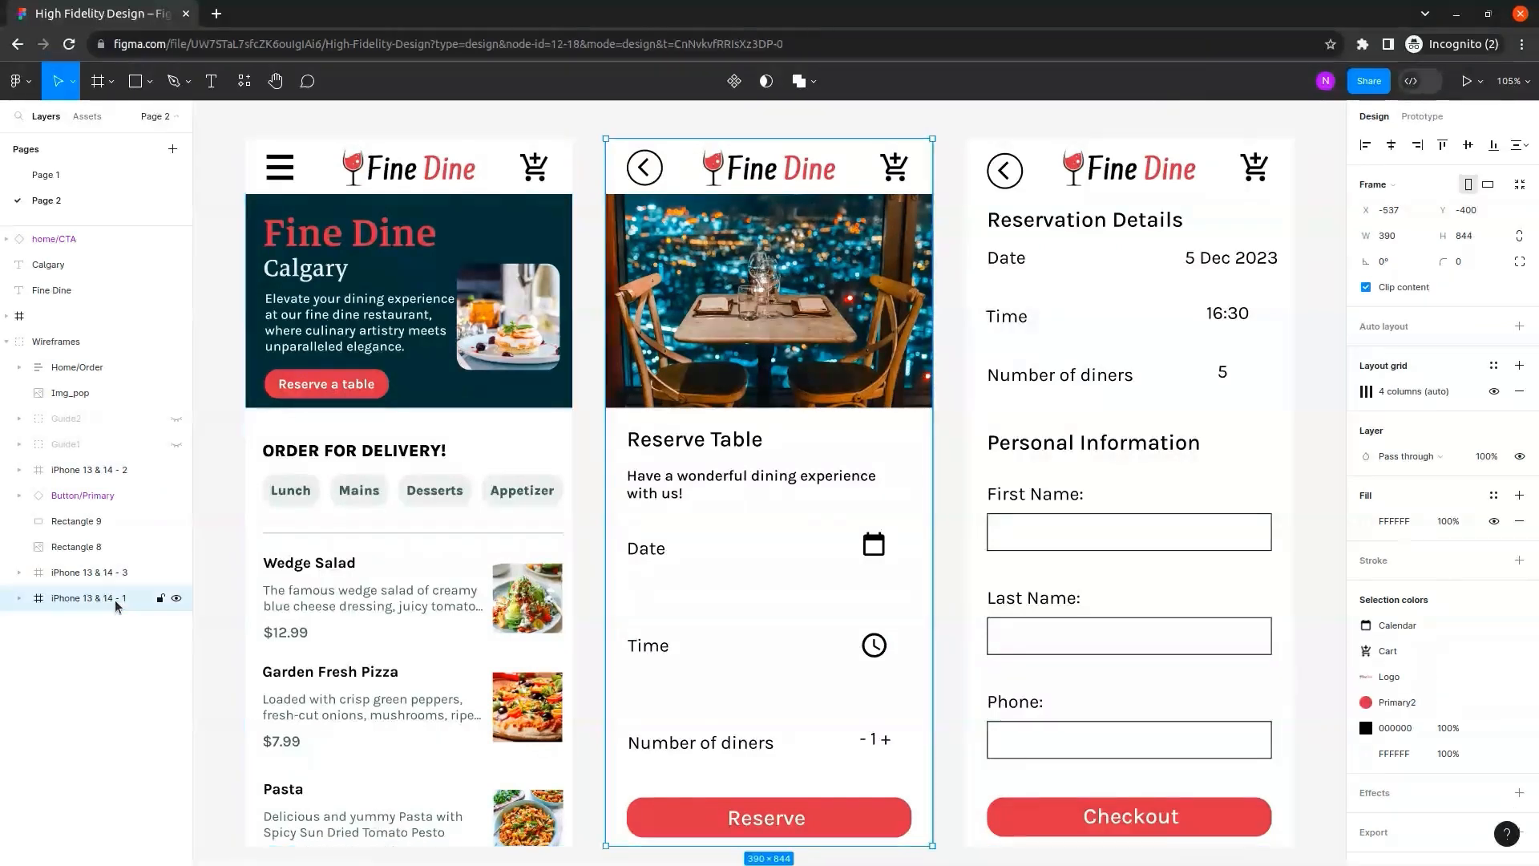
click(133, 578)
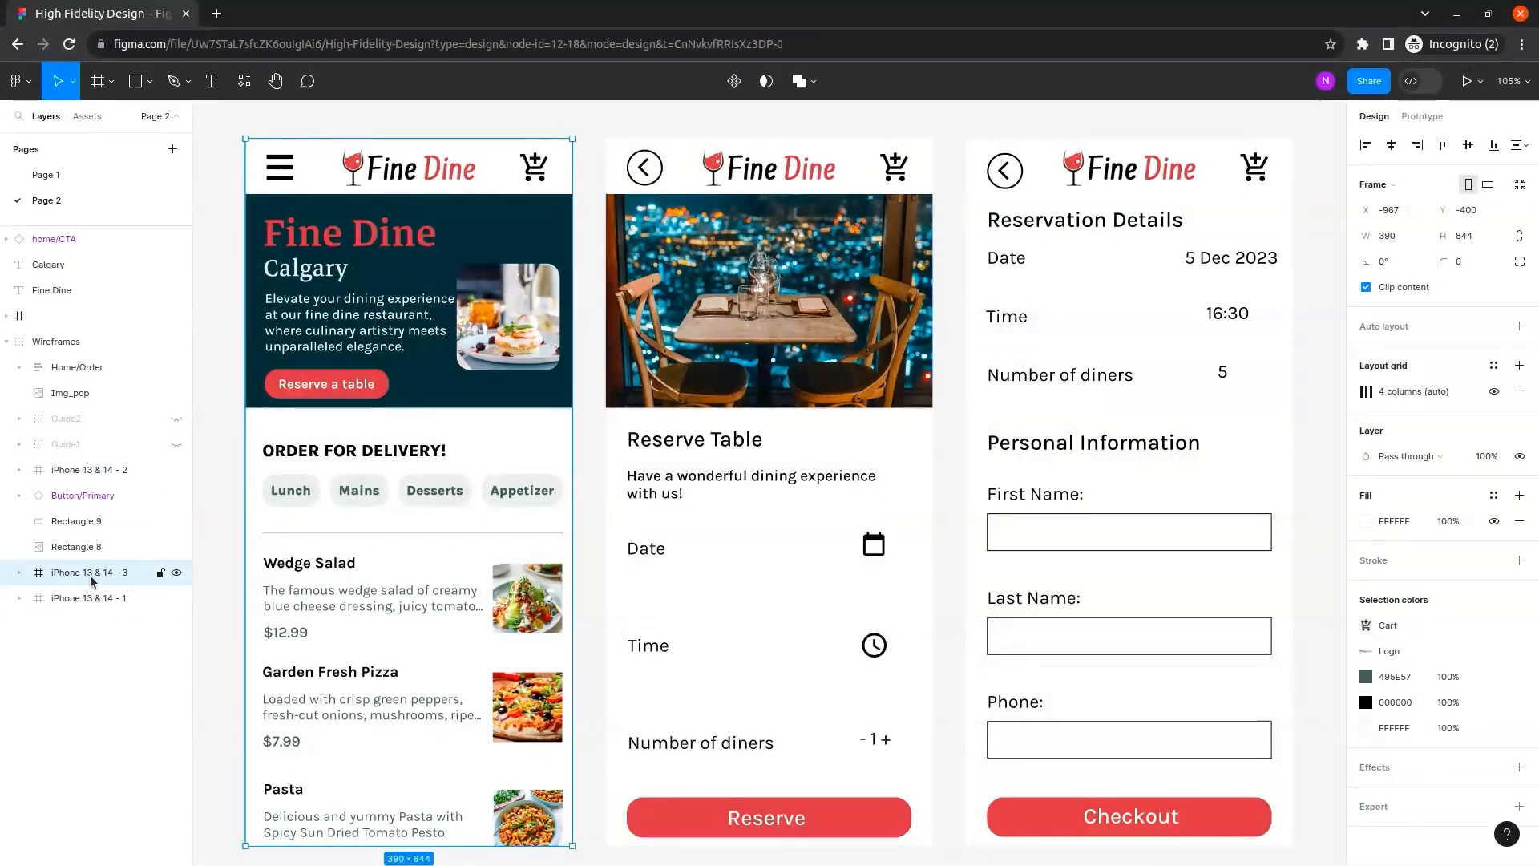
double_click(91, 574)
text(Home Page)
key(Return)
Rename the frame with the table photo and Reserve button as Reserve Table Page.
click(86, 597)
double_click(83, 601)
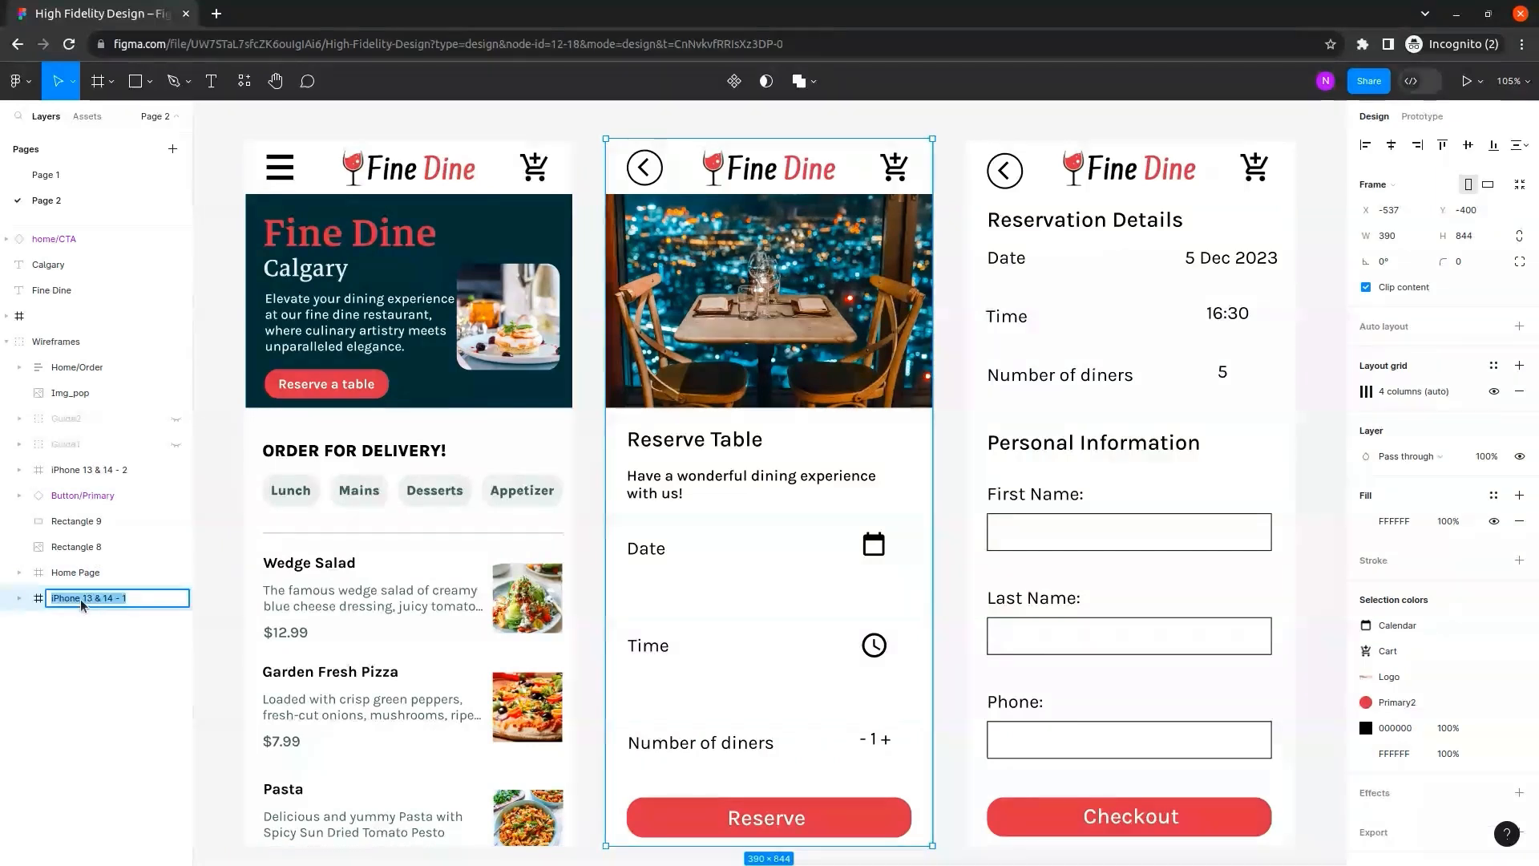
text(Reserve)
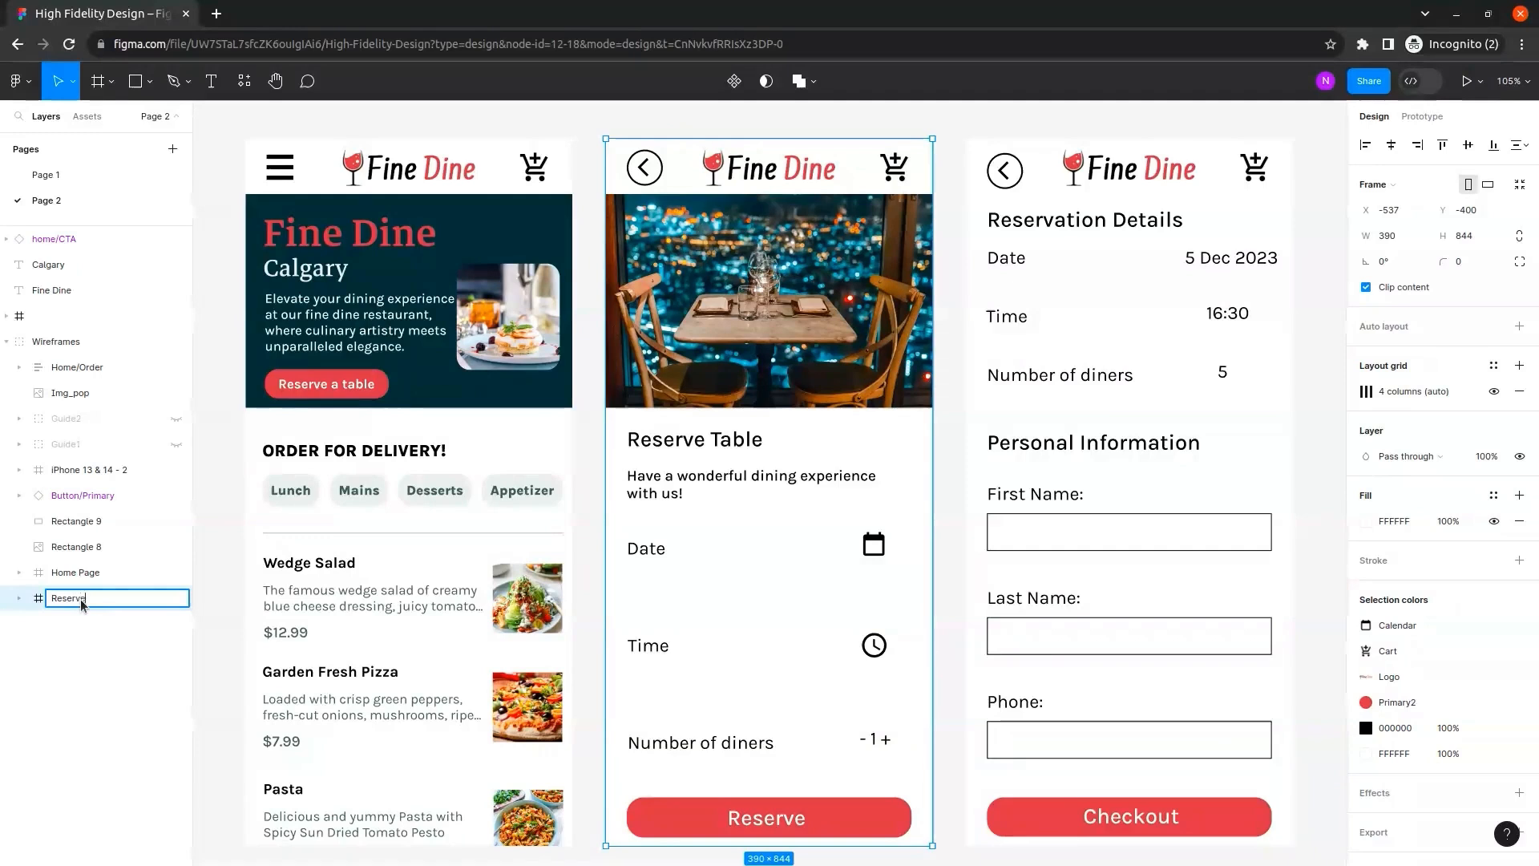
text( Table P)
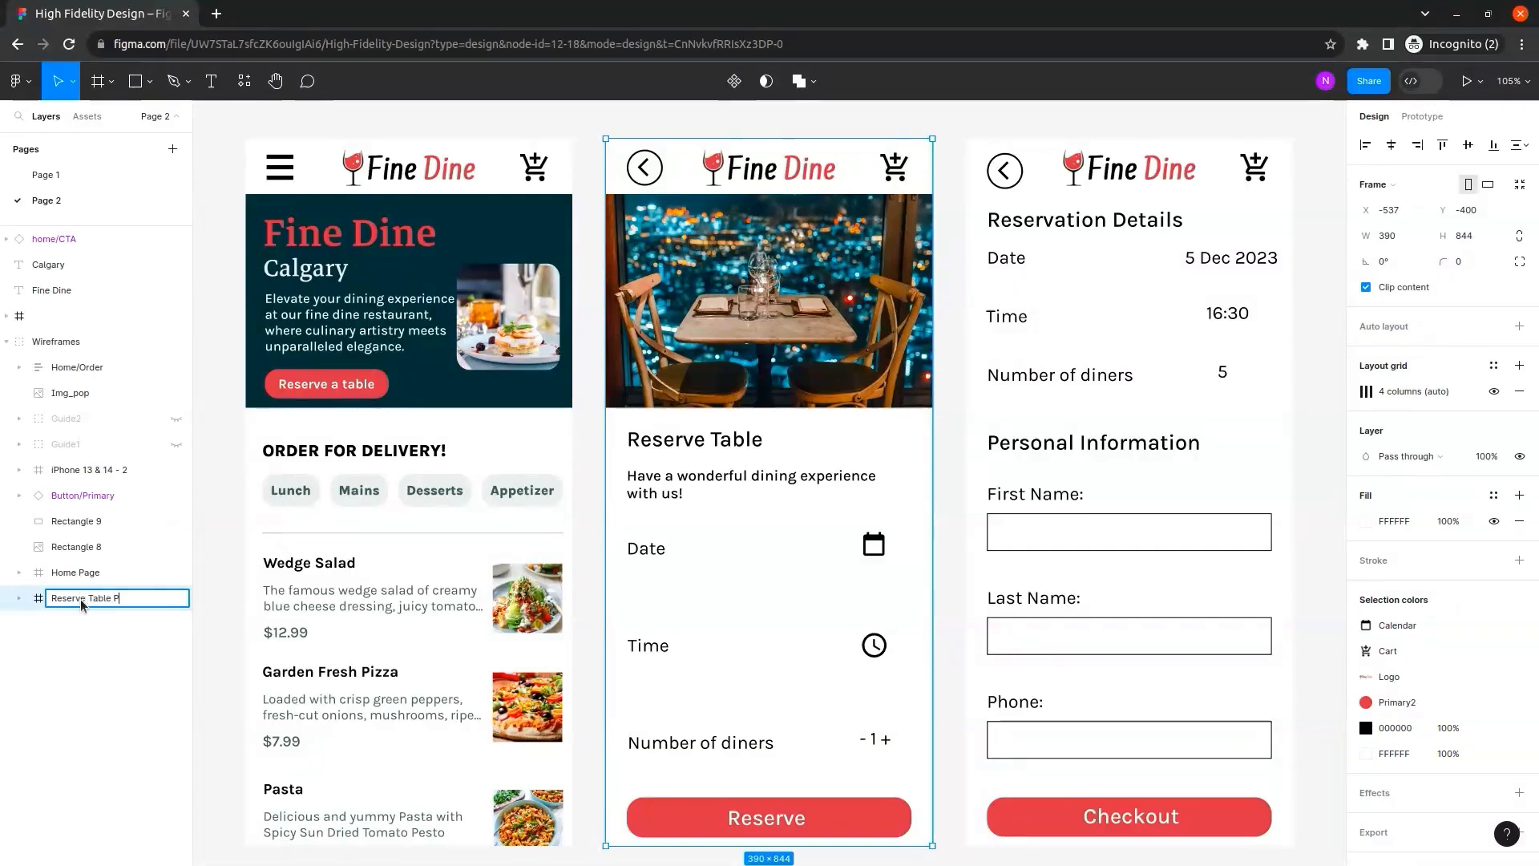
text(age)
key(Return)
Rename the frame with the reservation details and personal information form as Checkout Page.
click(94, 471)
double_click(95, 472)
text(C)
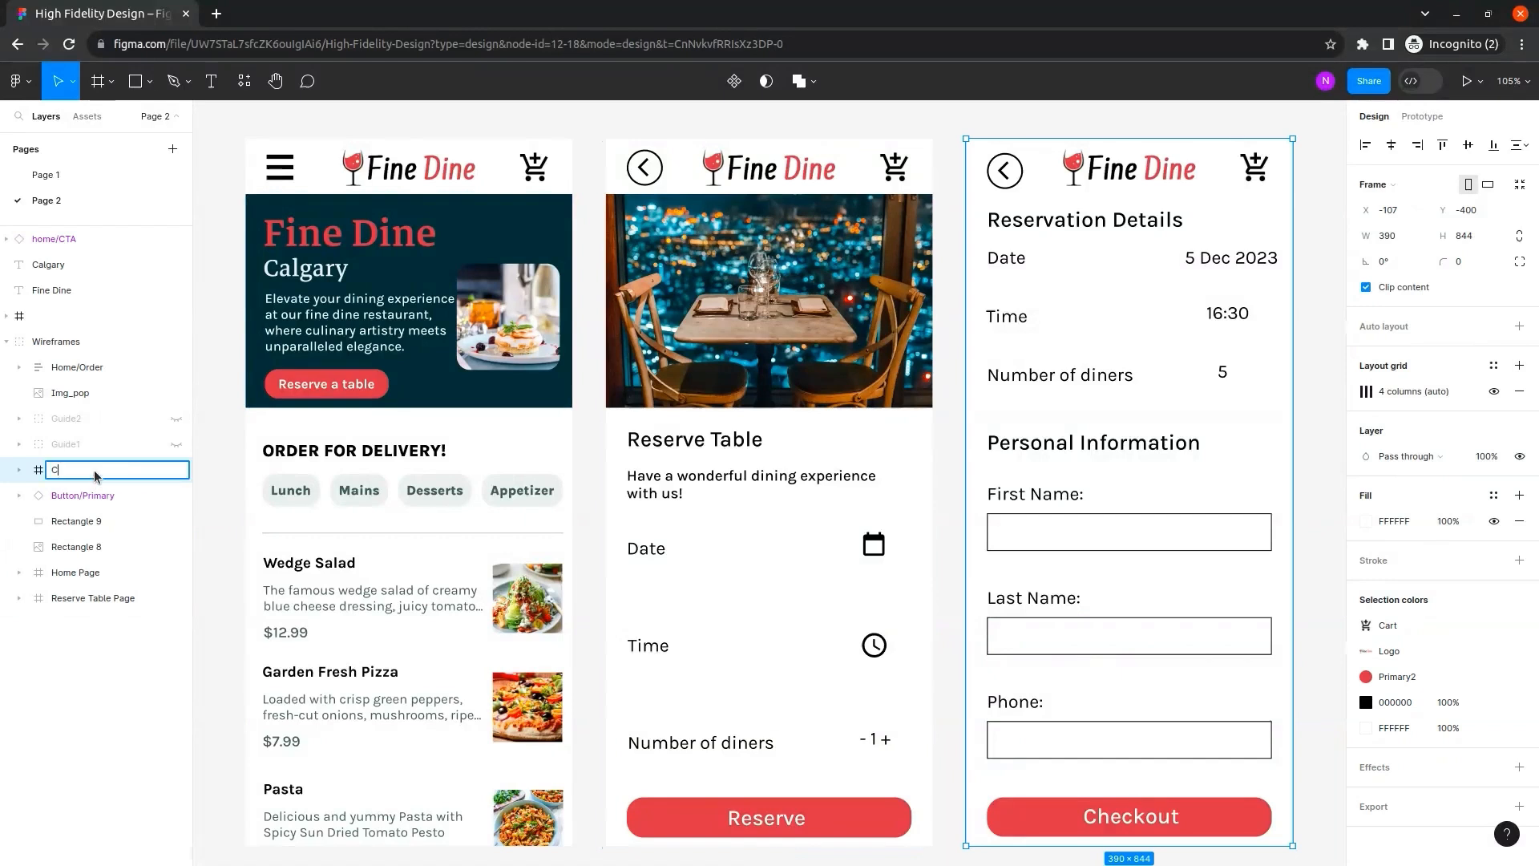
text(heckout Page)
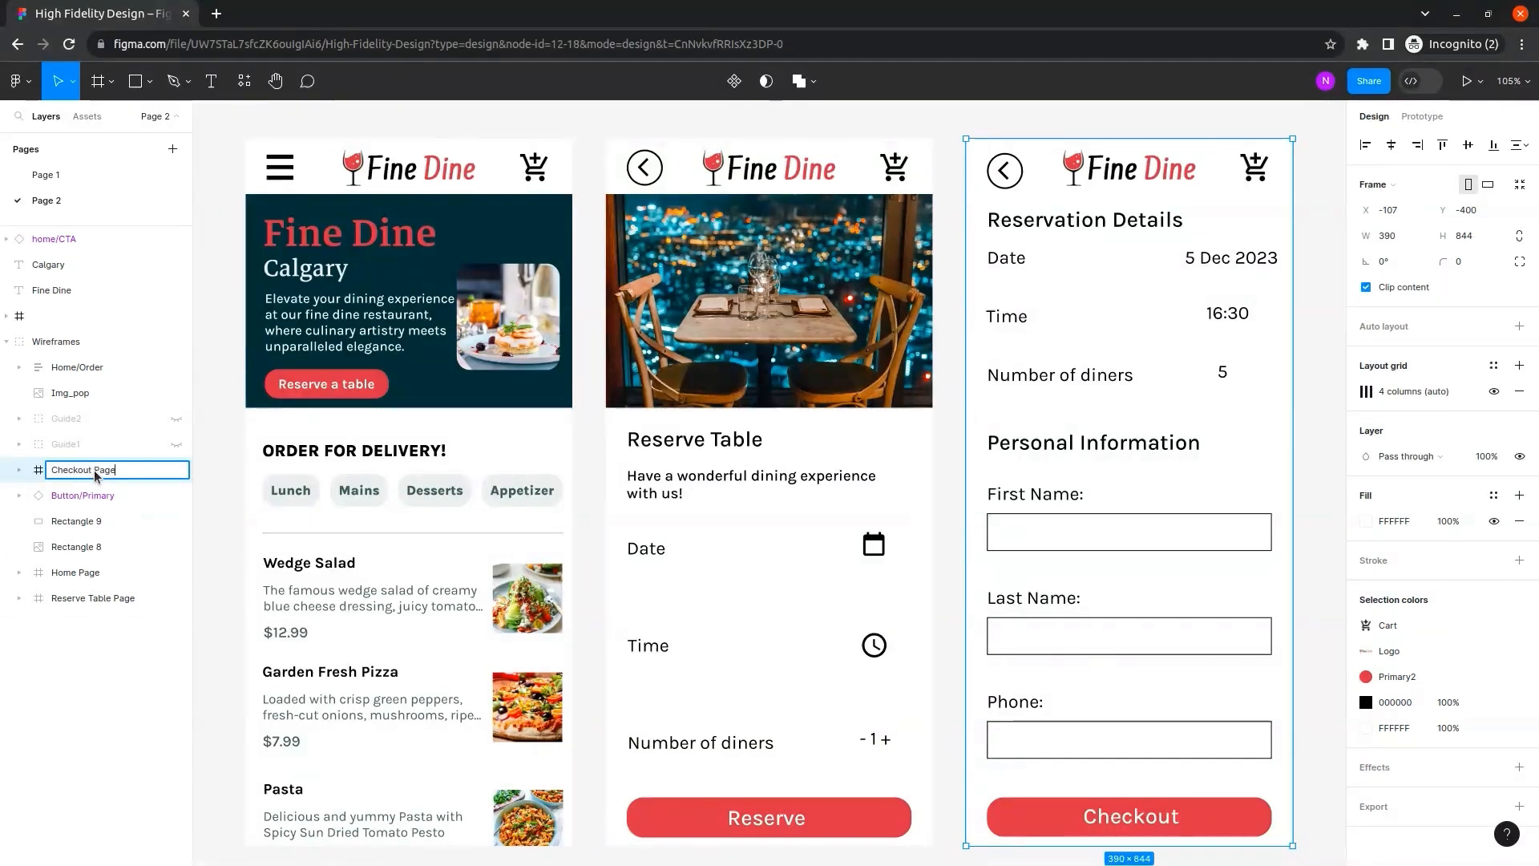
key(Return)
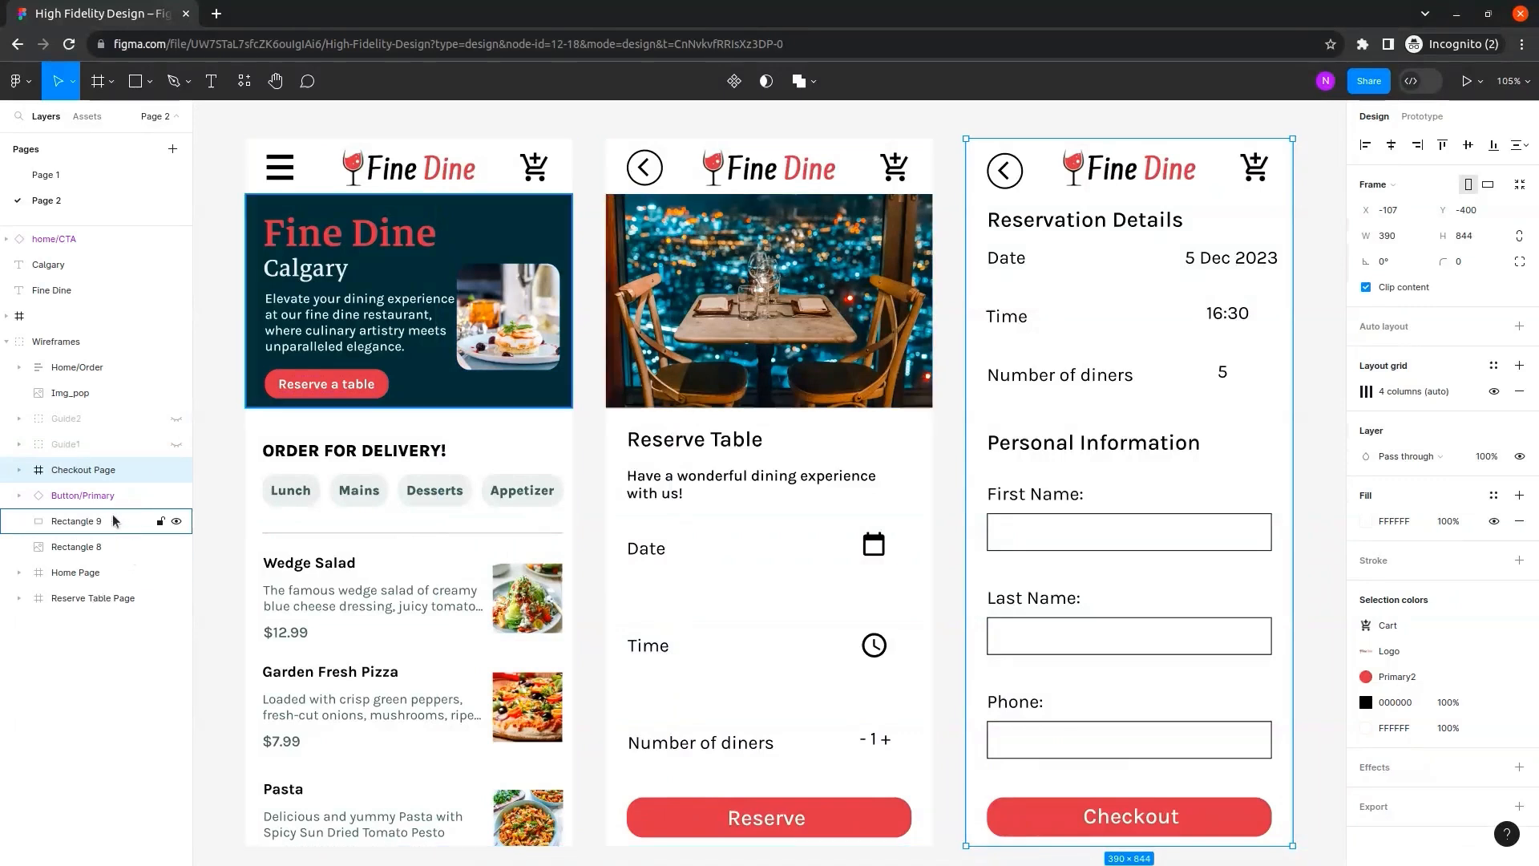
Move the table photo's layer, Rectangle 8, into the Reserve Table Page frame.
click(74, 548)
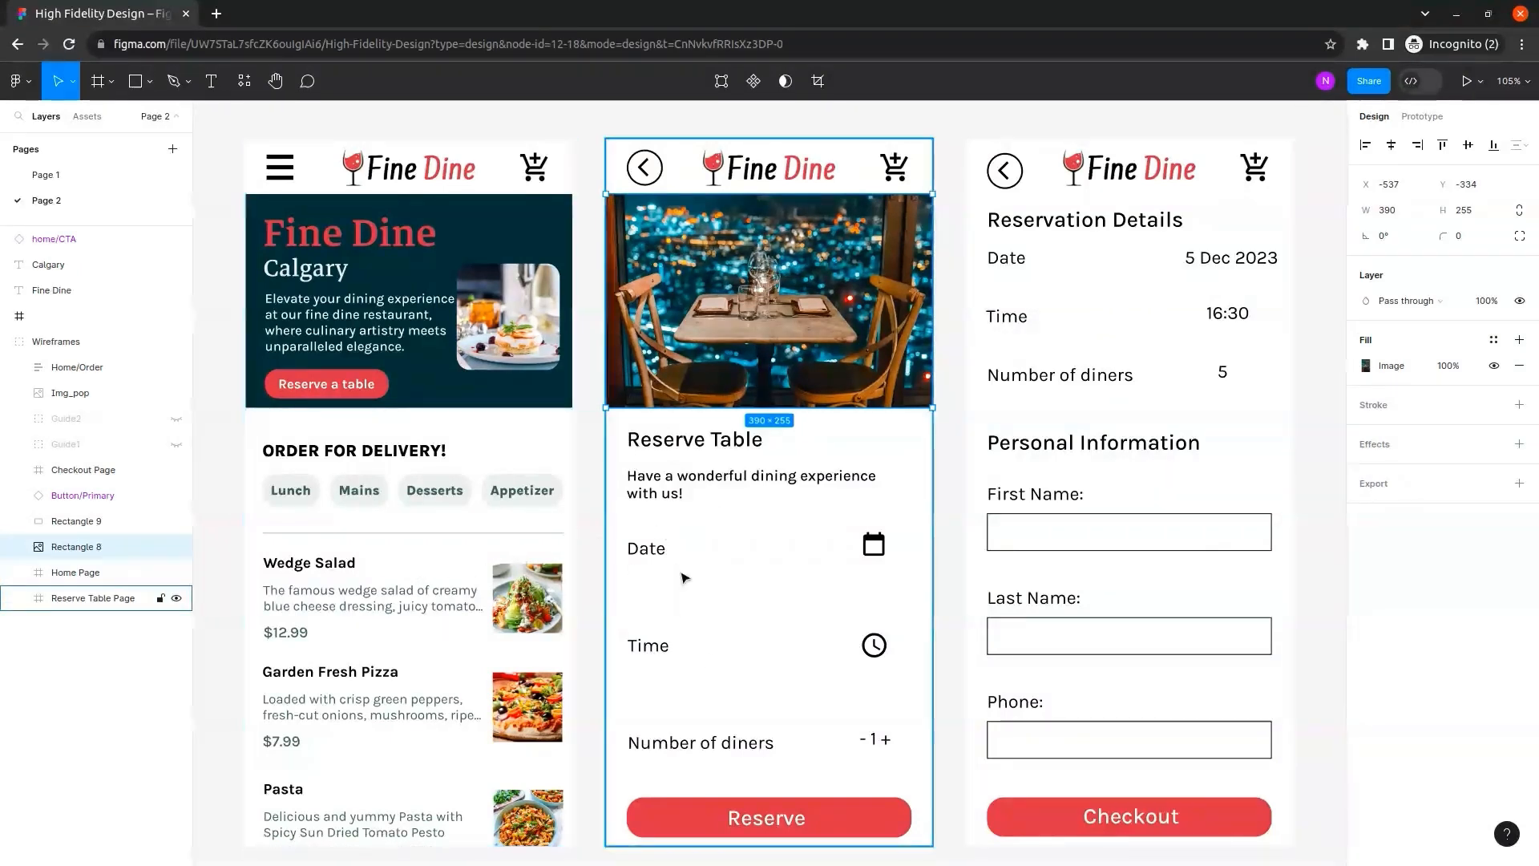
click(21, 599)
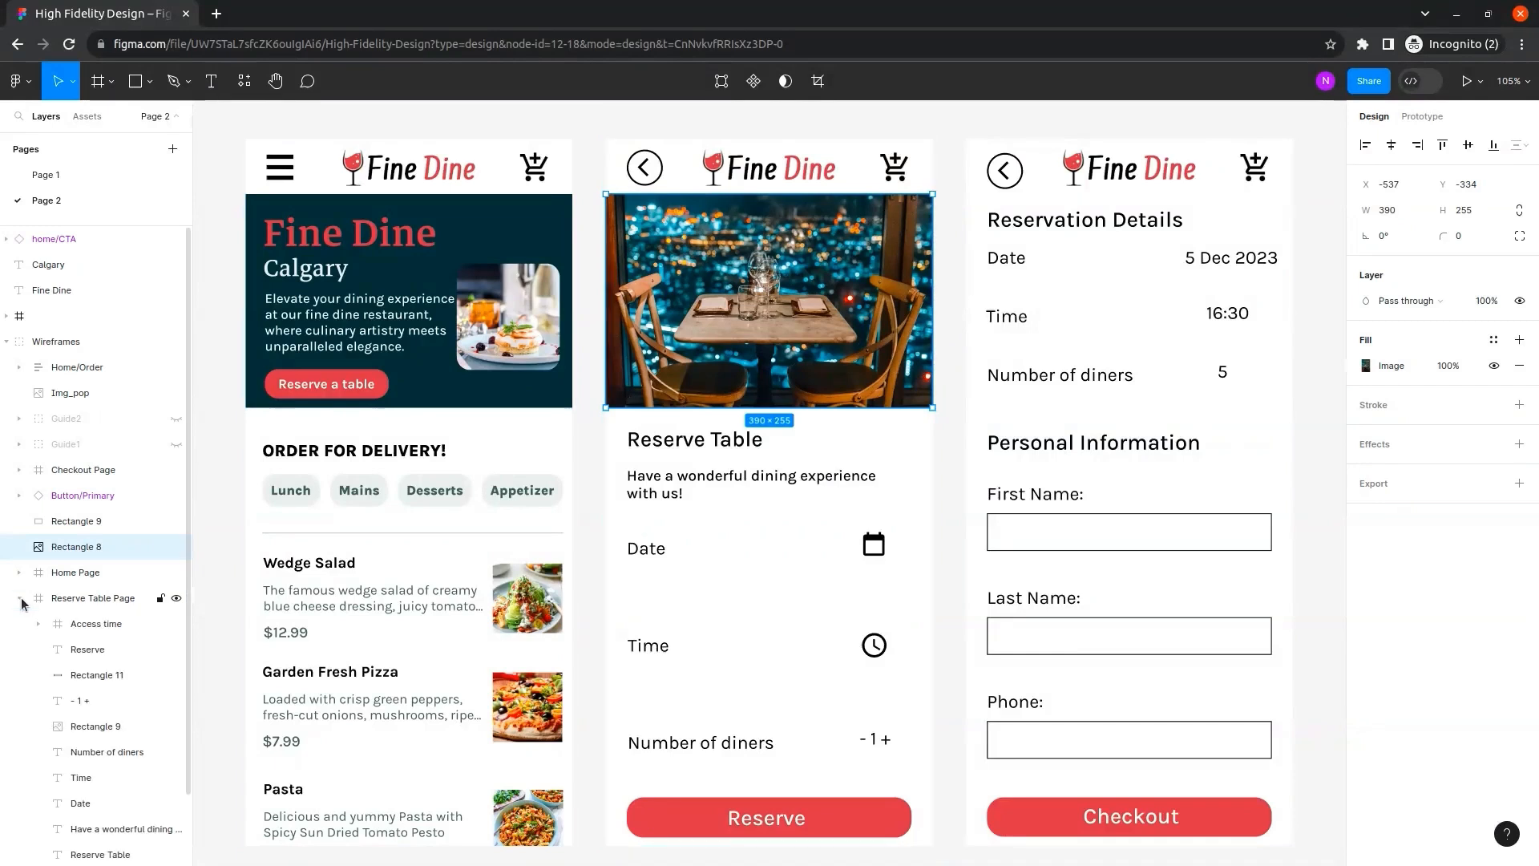
drag(77, 554, 103, 613)
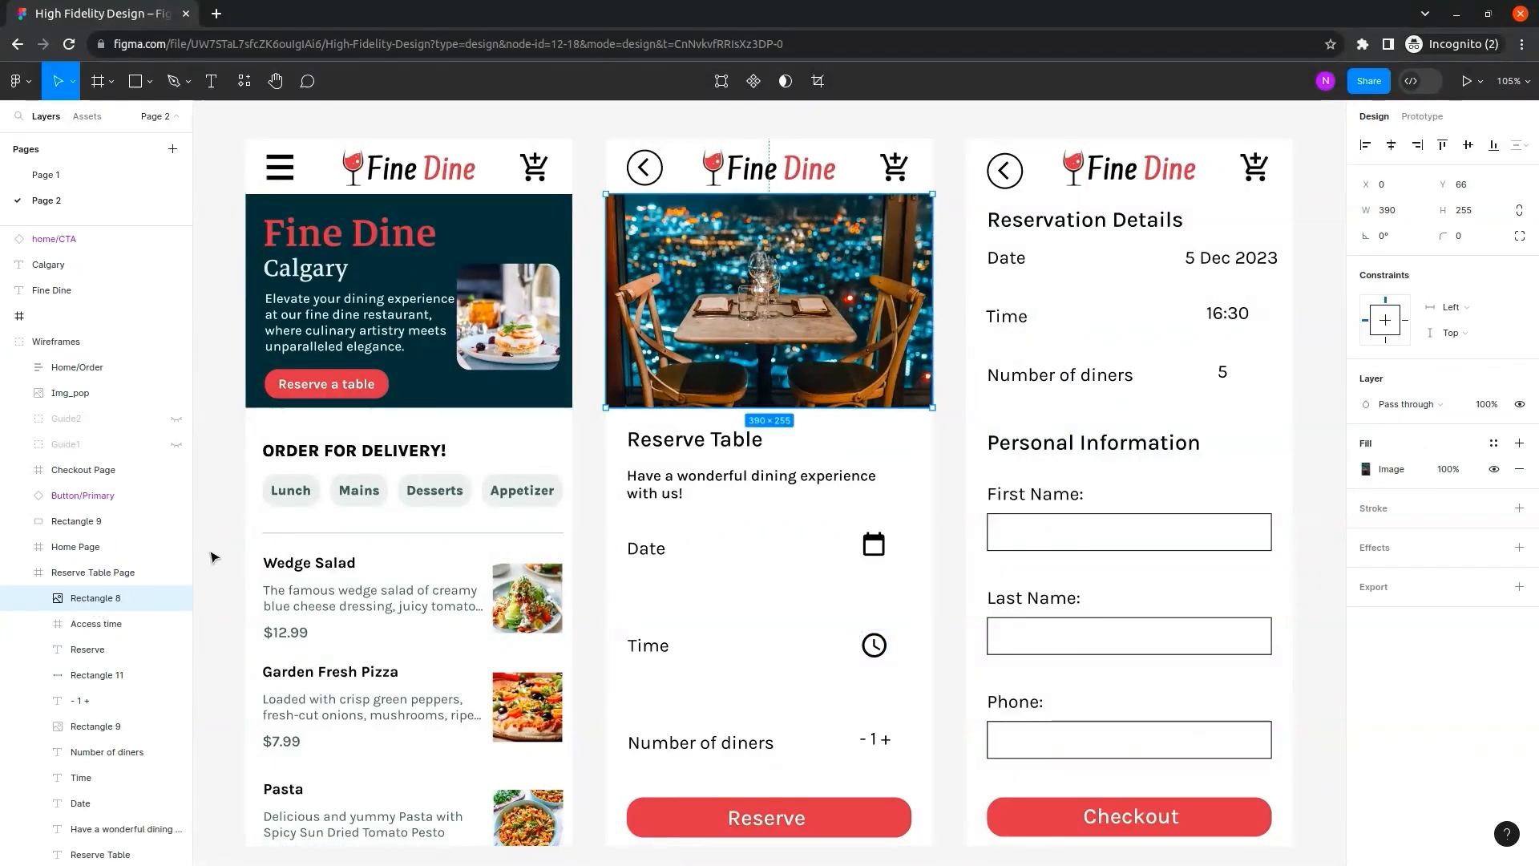
Move the banner's background rectangle, Button/Primary, Img_pop and Home/Order layers into the Home Page frame.
click(100, 523)
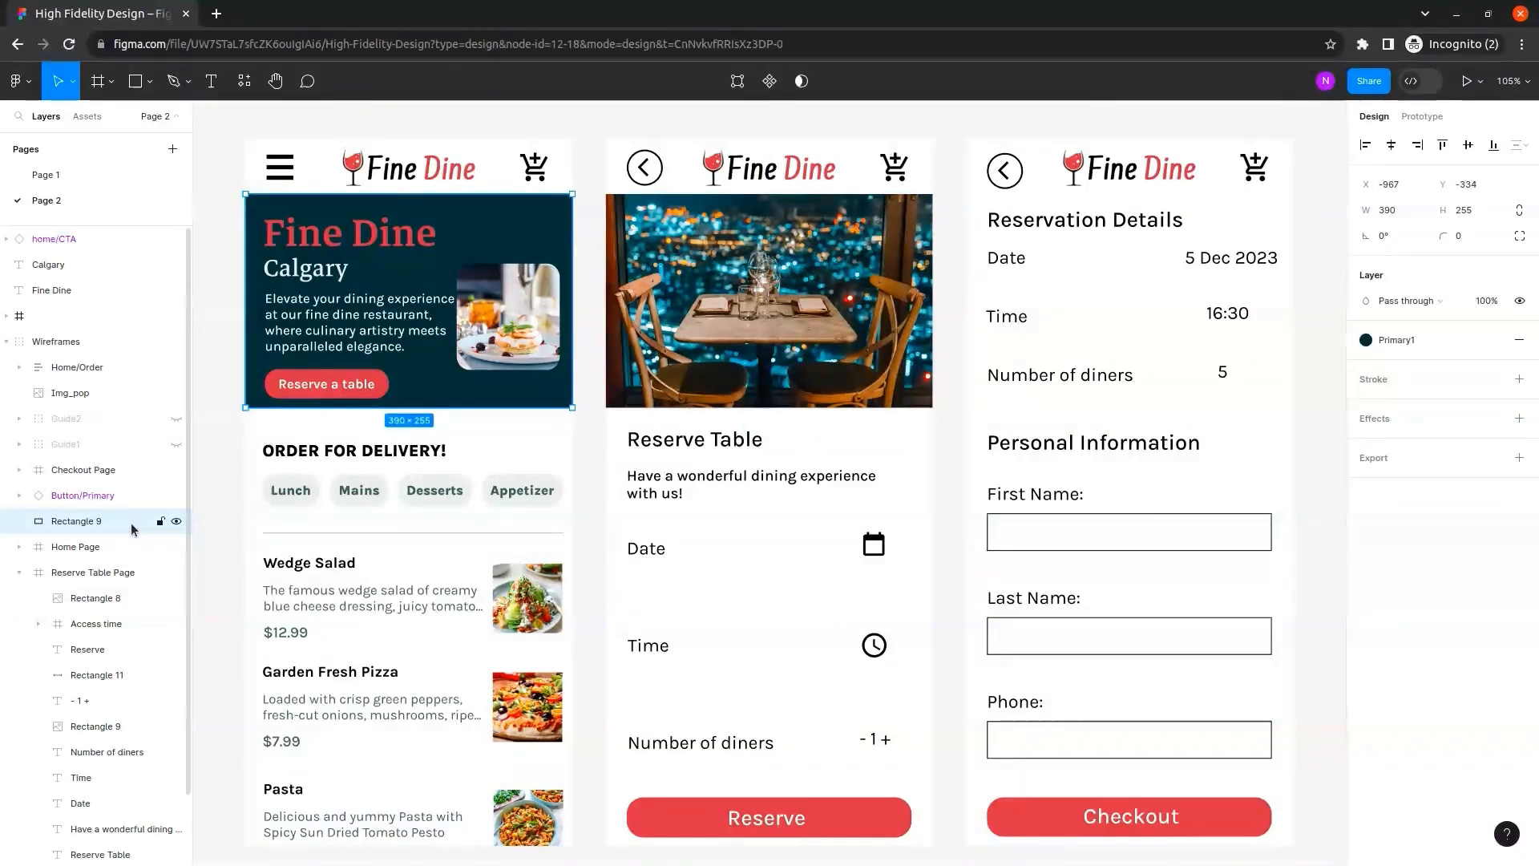
click(20, 548)
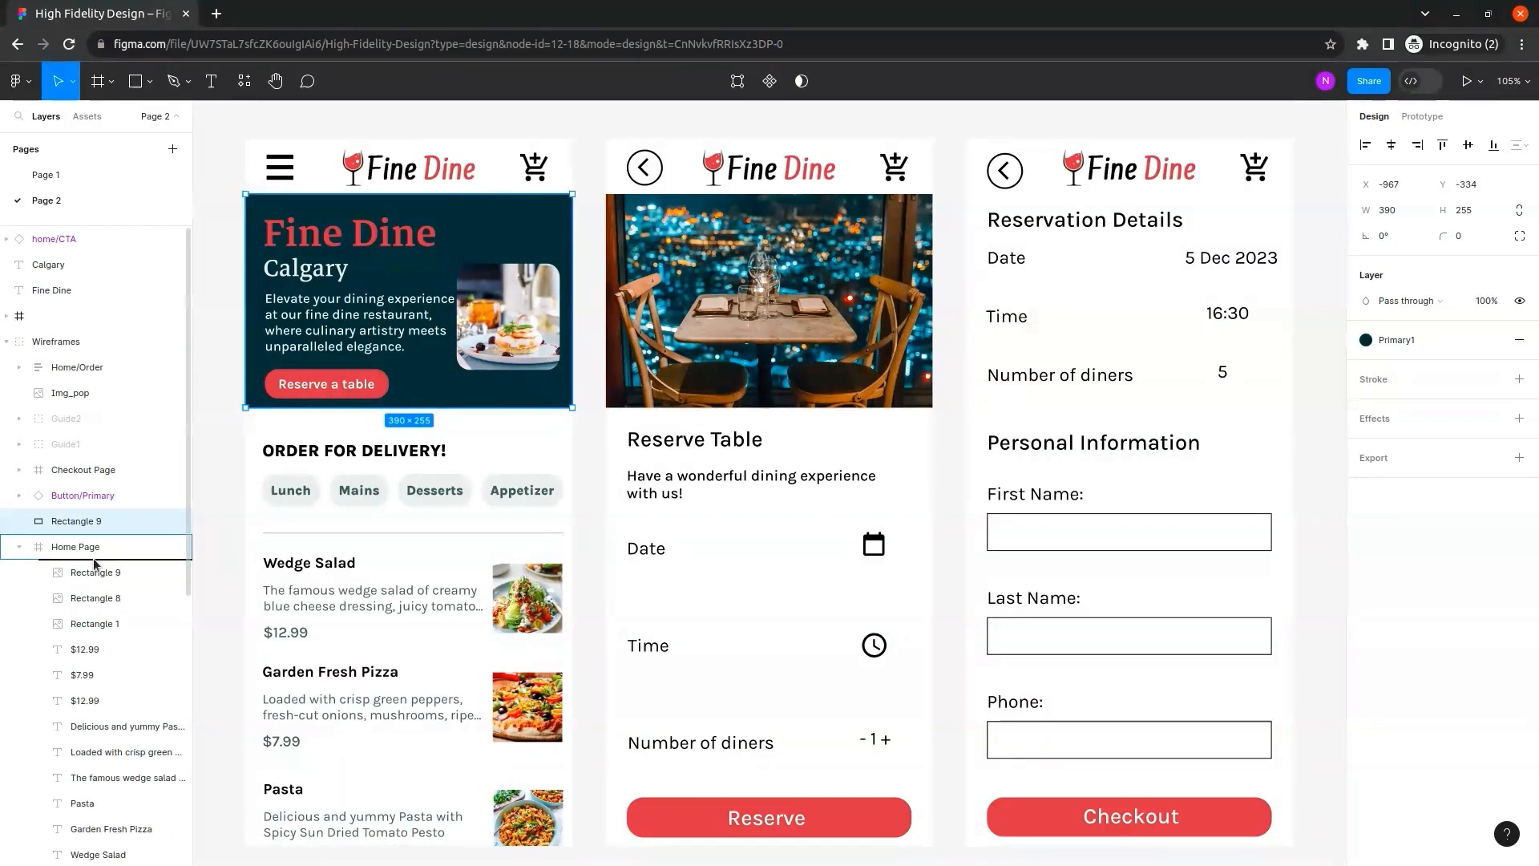
drag(94, 563, 94, 564)
drag(134, 501, 117, 536)
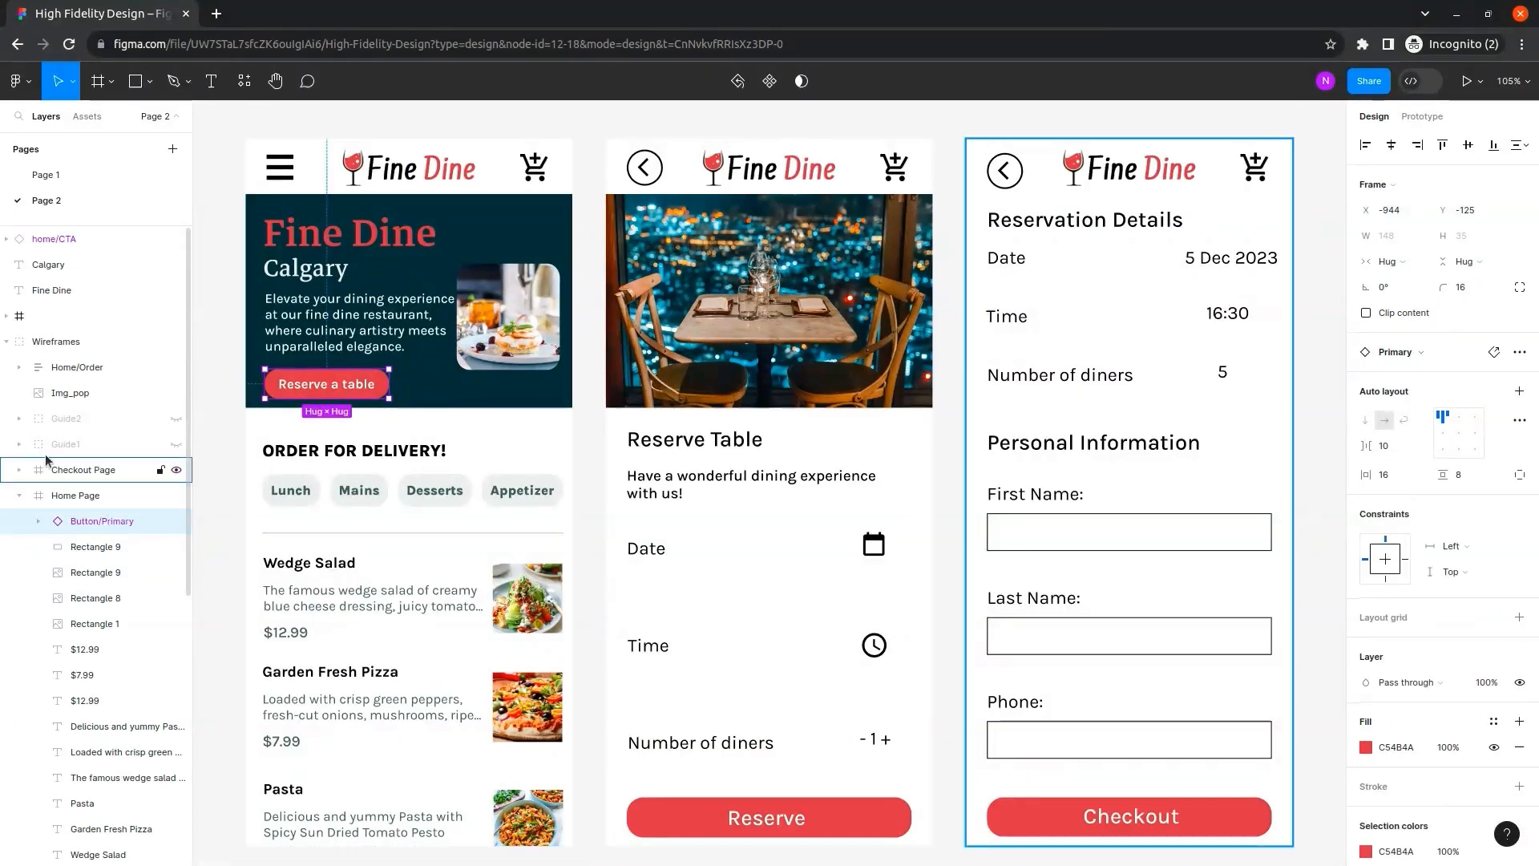
drag(88, 394, 88, 505)
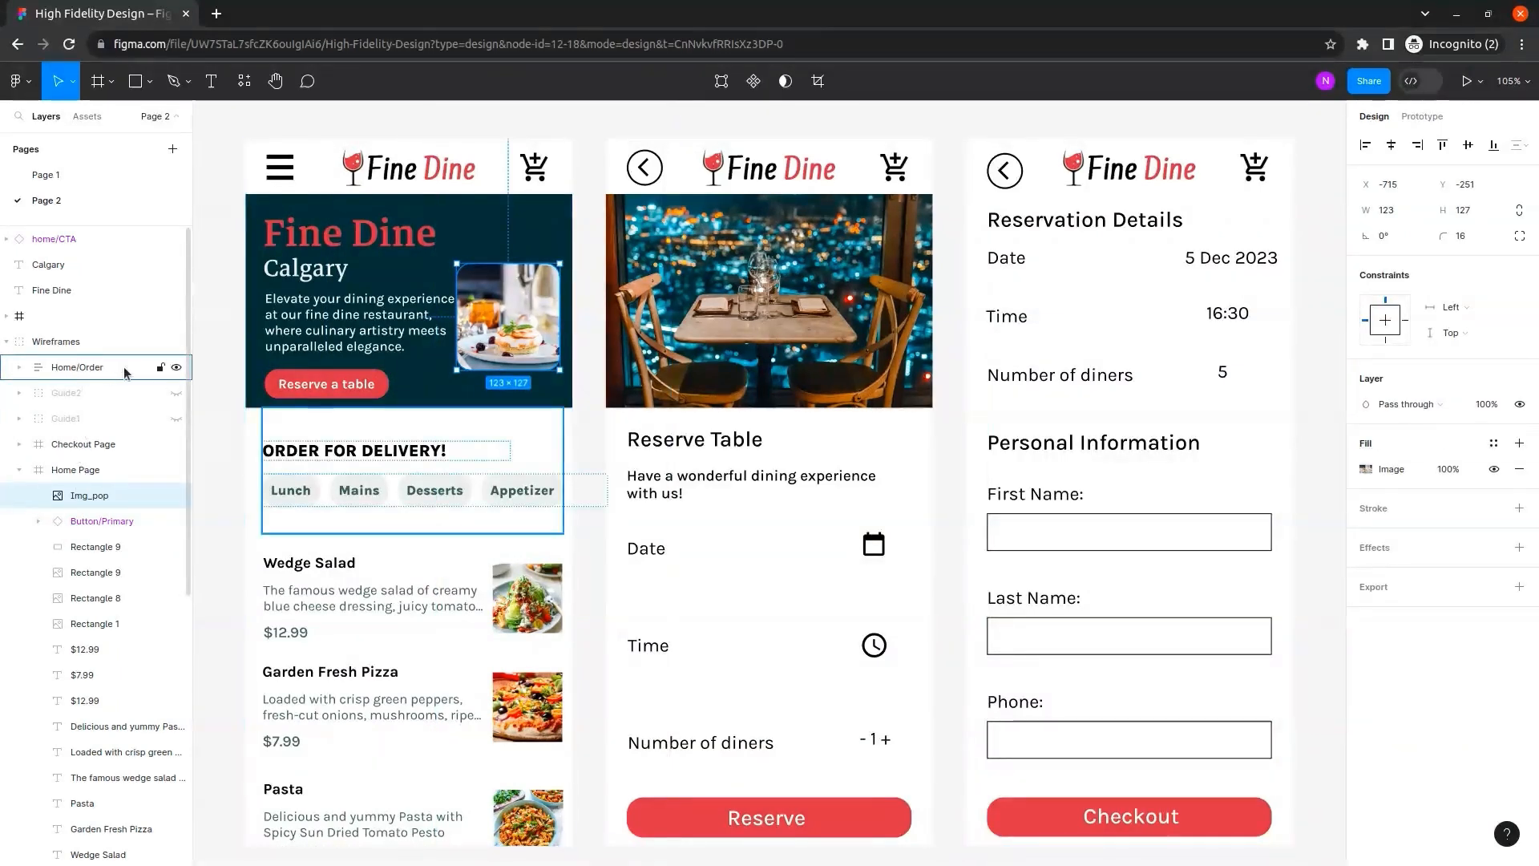
drag(124, 369, 88, 497)
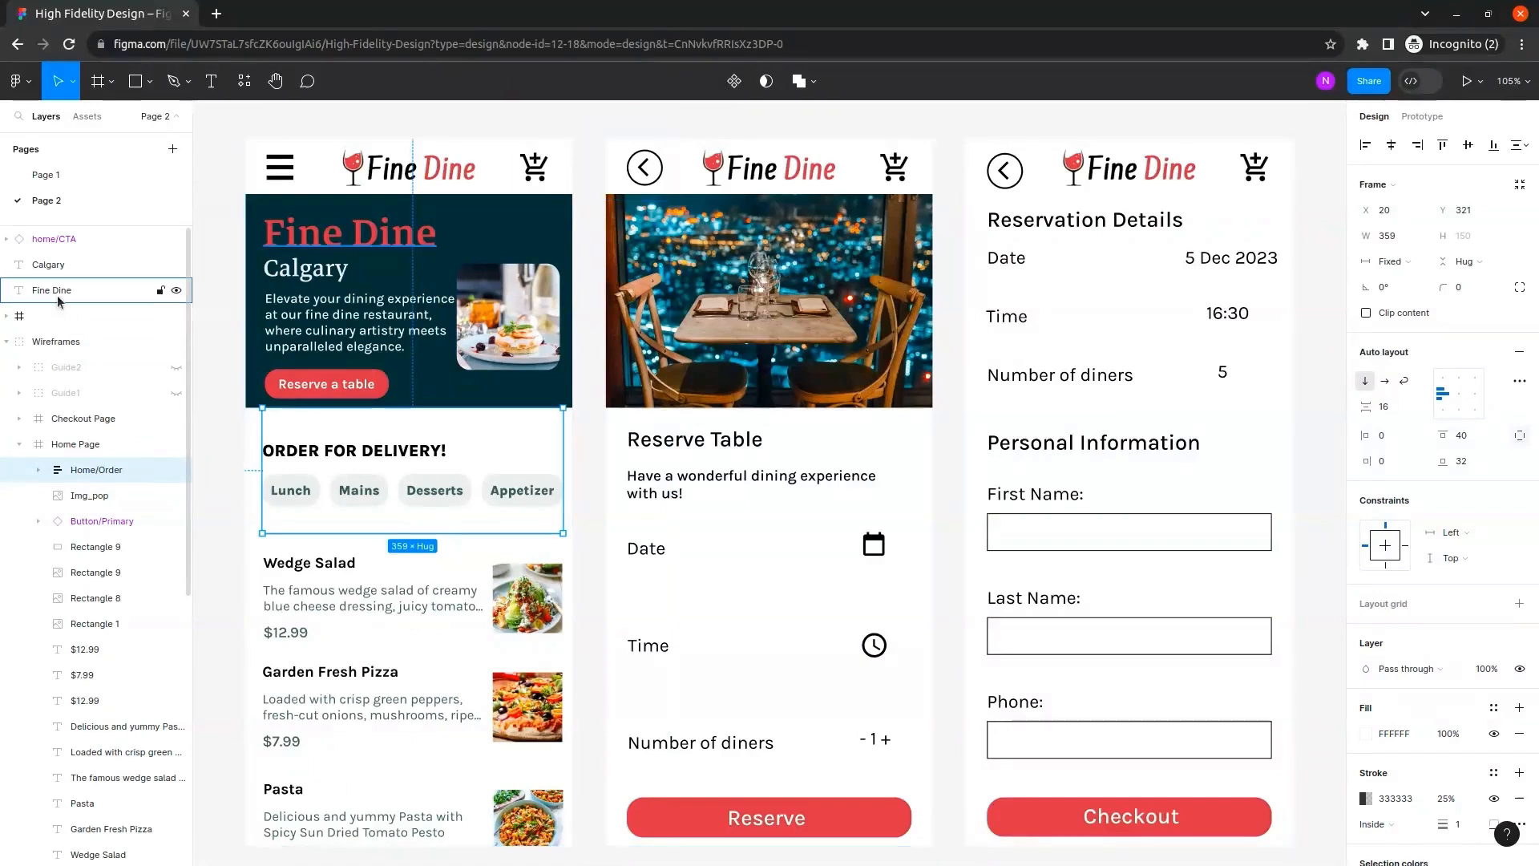
Move the home/CTA component and the Calgary and Fine Dine text layers together into the Home Page frame.
click(74, 266)
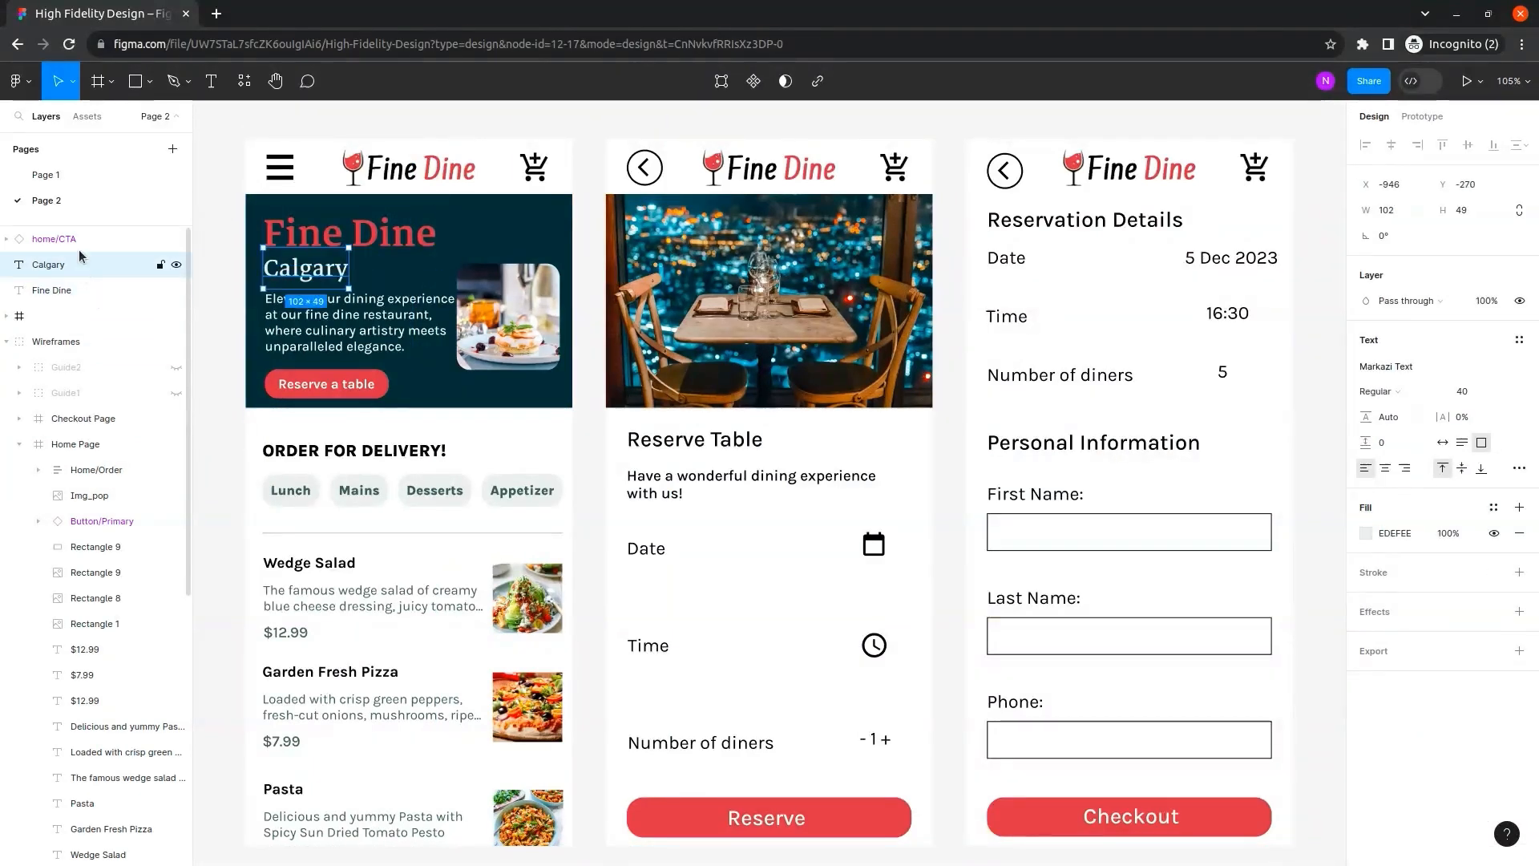
shift+click(99, 239)
shift+click(103, 288)
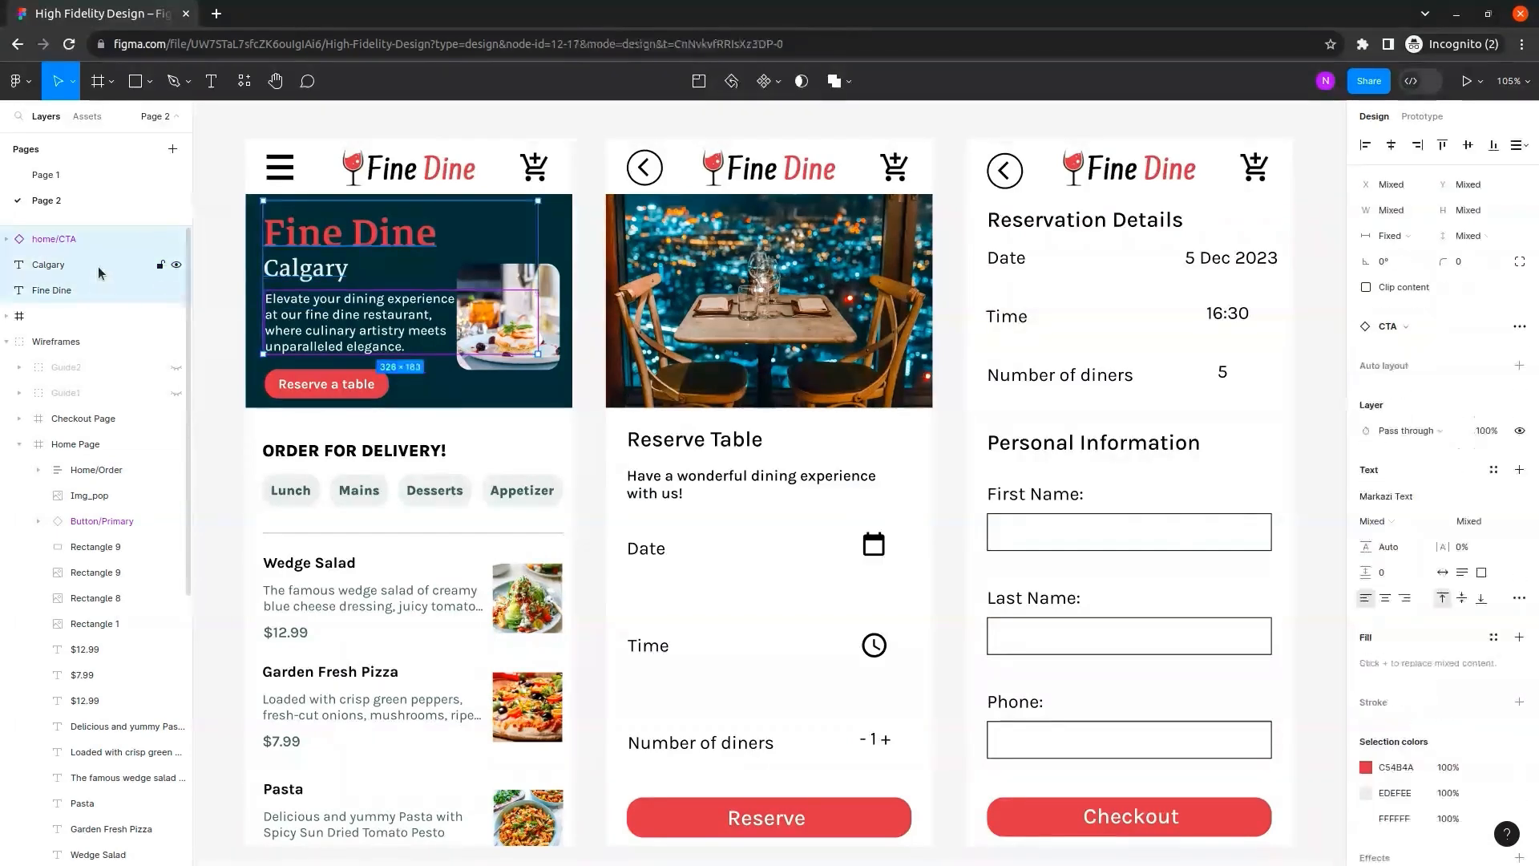
drag(96, 258, 83, 450)
scroll(102, 406, up, 2)
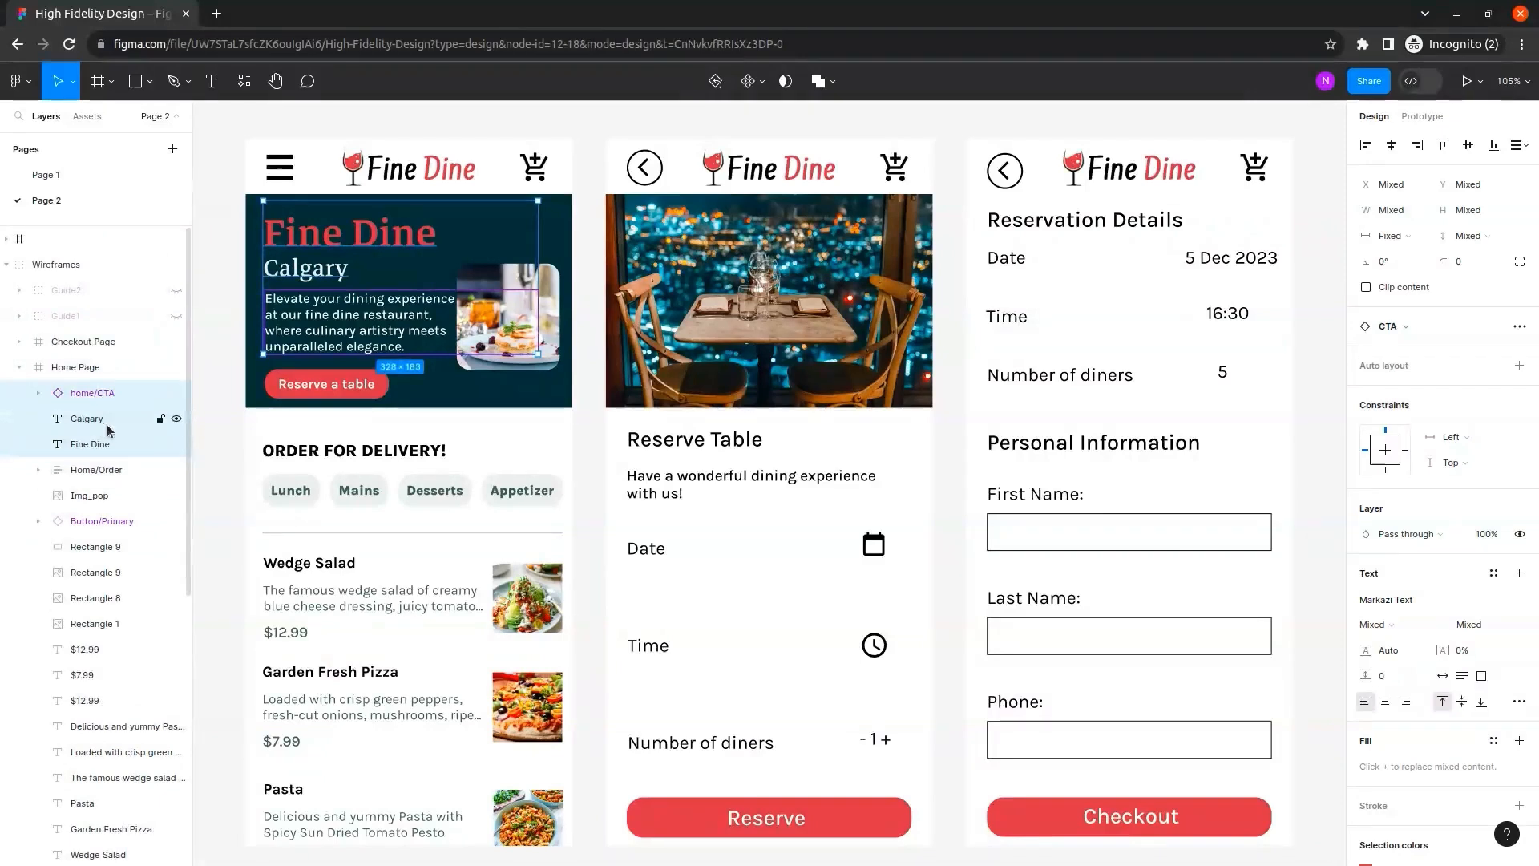
Collapse the Home Page and Reserve Table Page layers and reorder Checkout Page below Reserve Table Page.
click(19, 367)
click(21, 393)
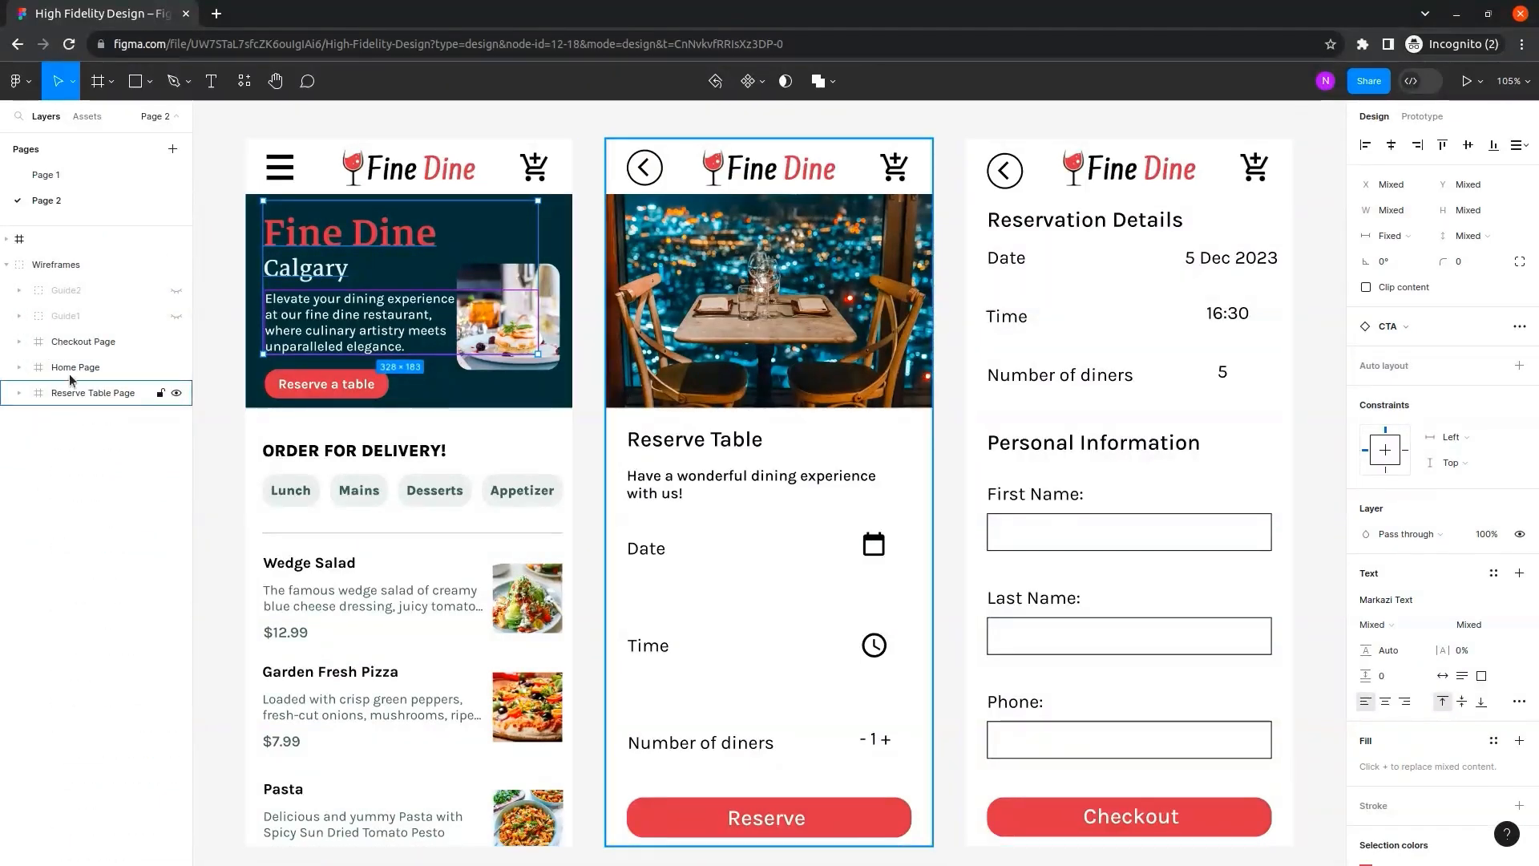
click(113, 368)
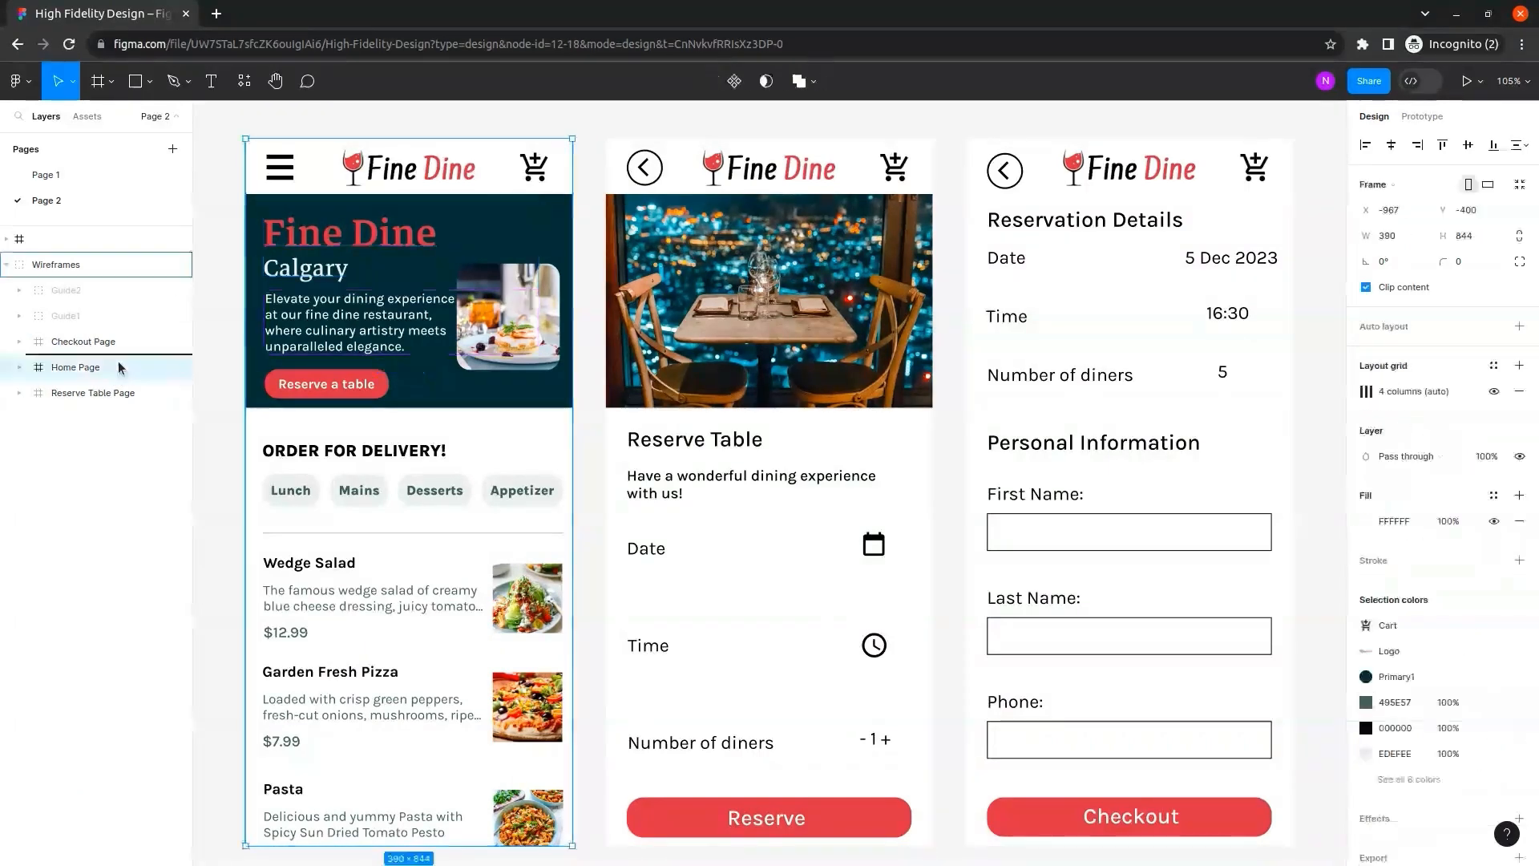
drag(117, 339, 124, 392)
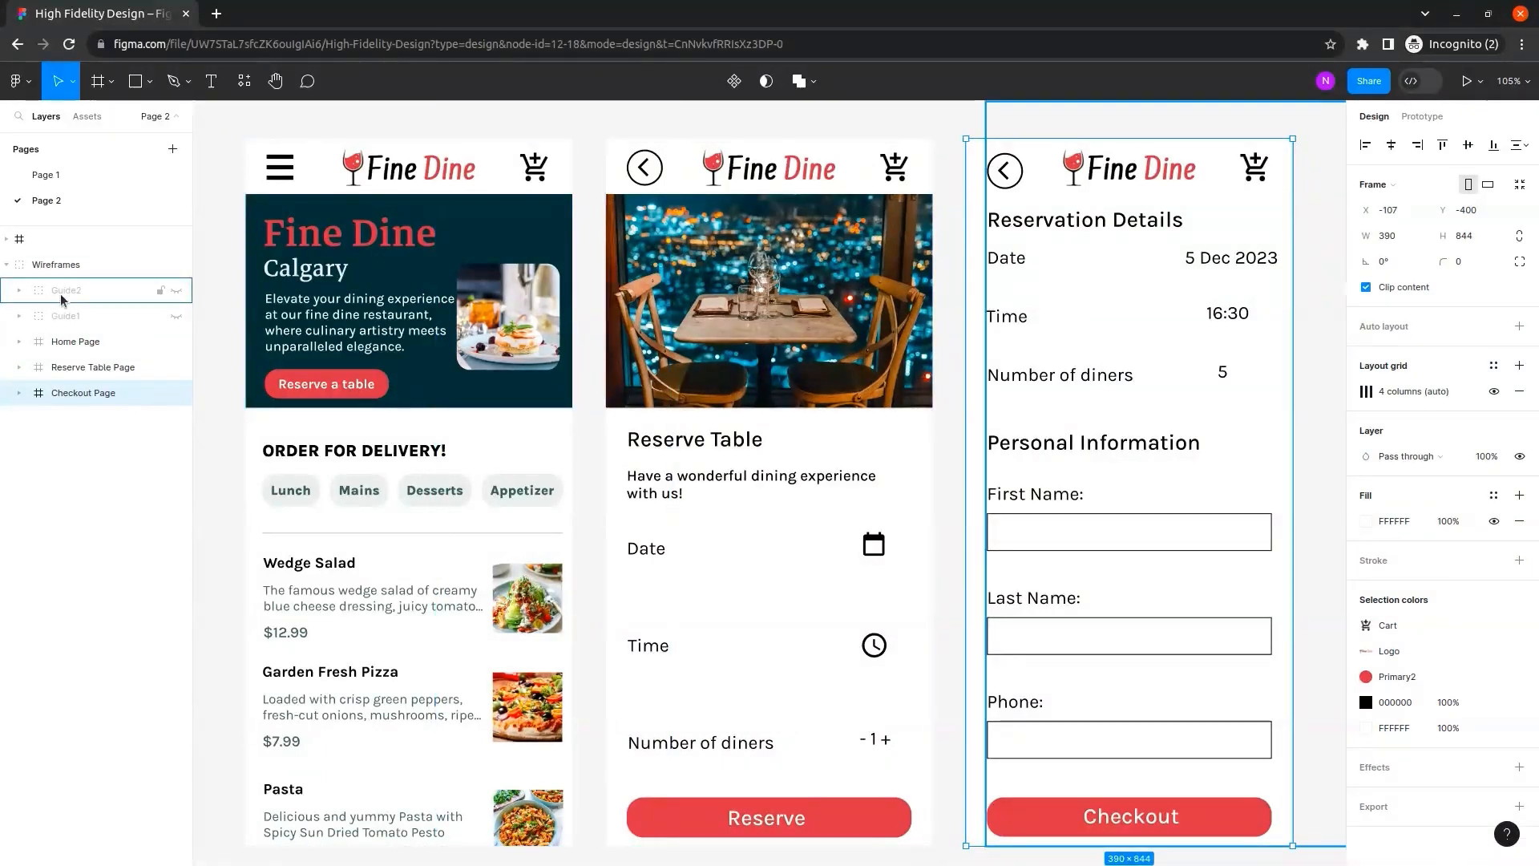
Move the unnamed frame holding the back arrow into the Reserve Table Page frame and collapse that page's layers.
click(31, 242)
click(8, 239)
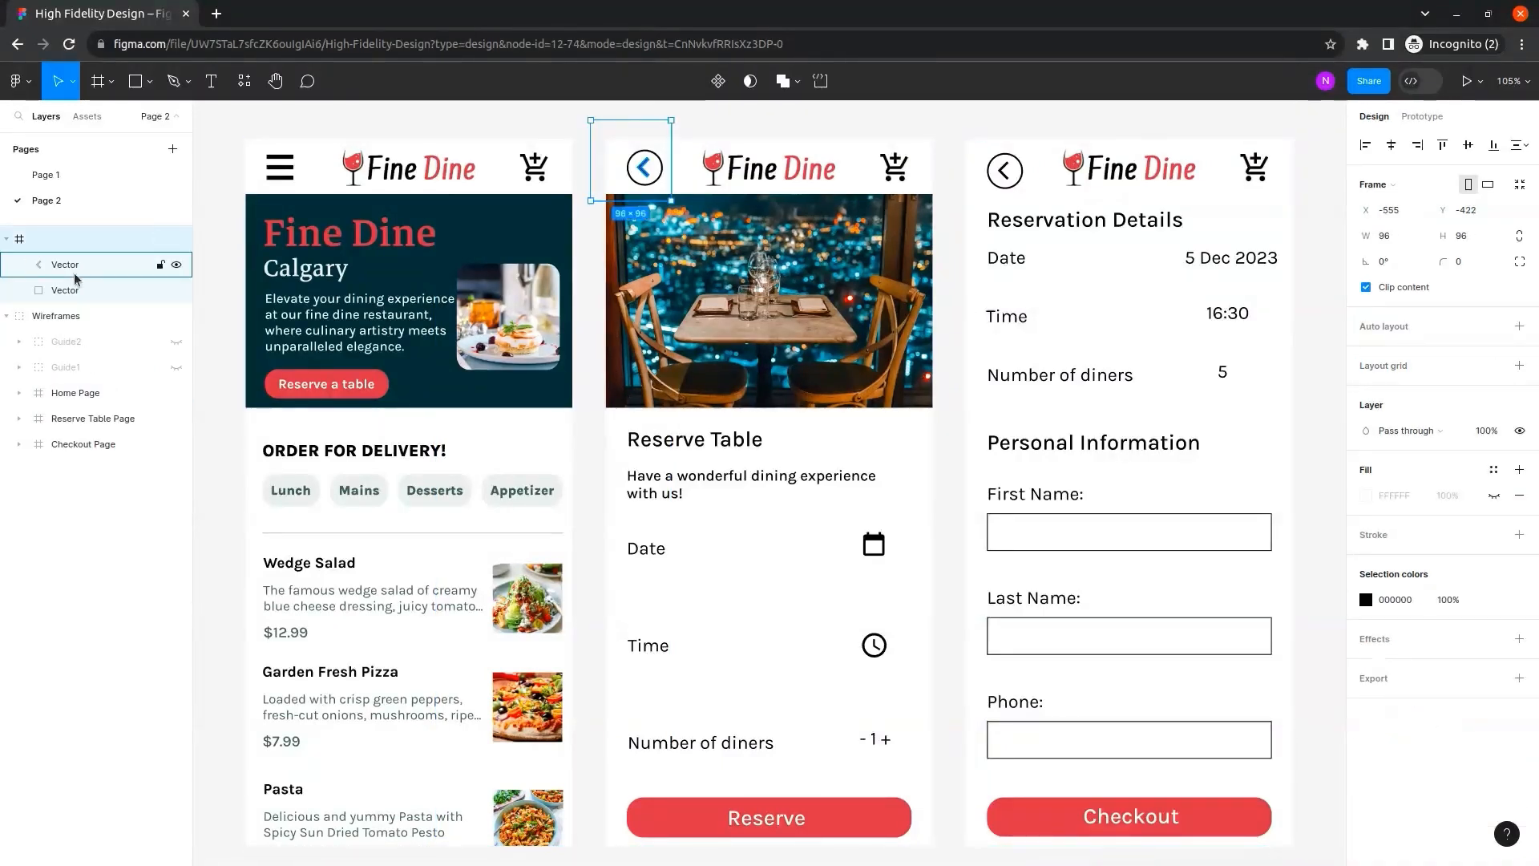
click(93, 264)
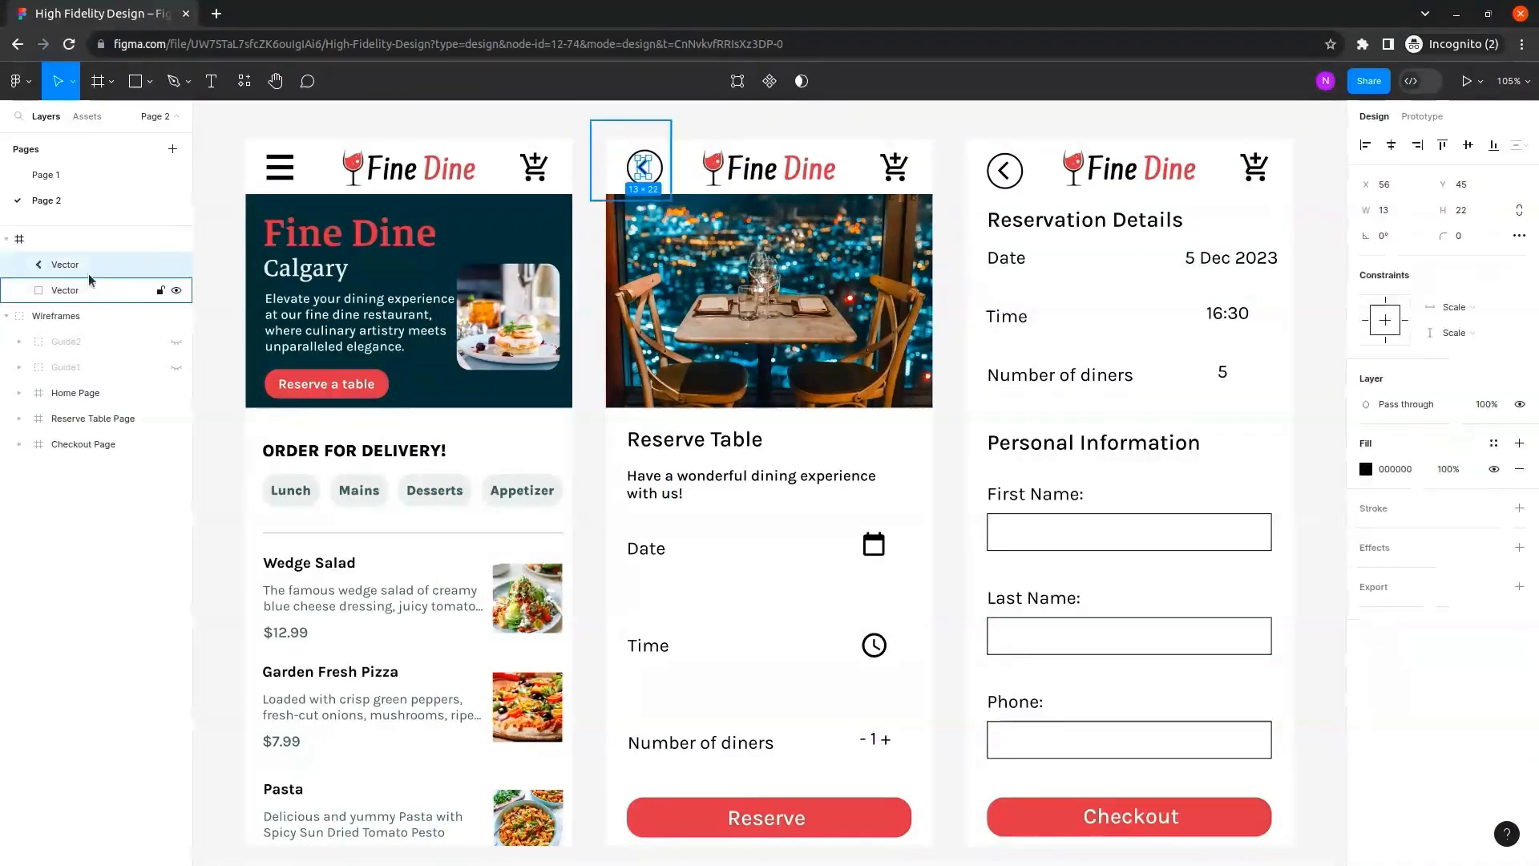
click(30, 242)
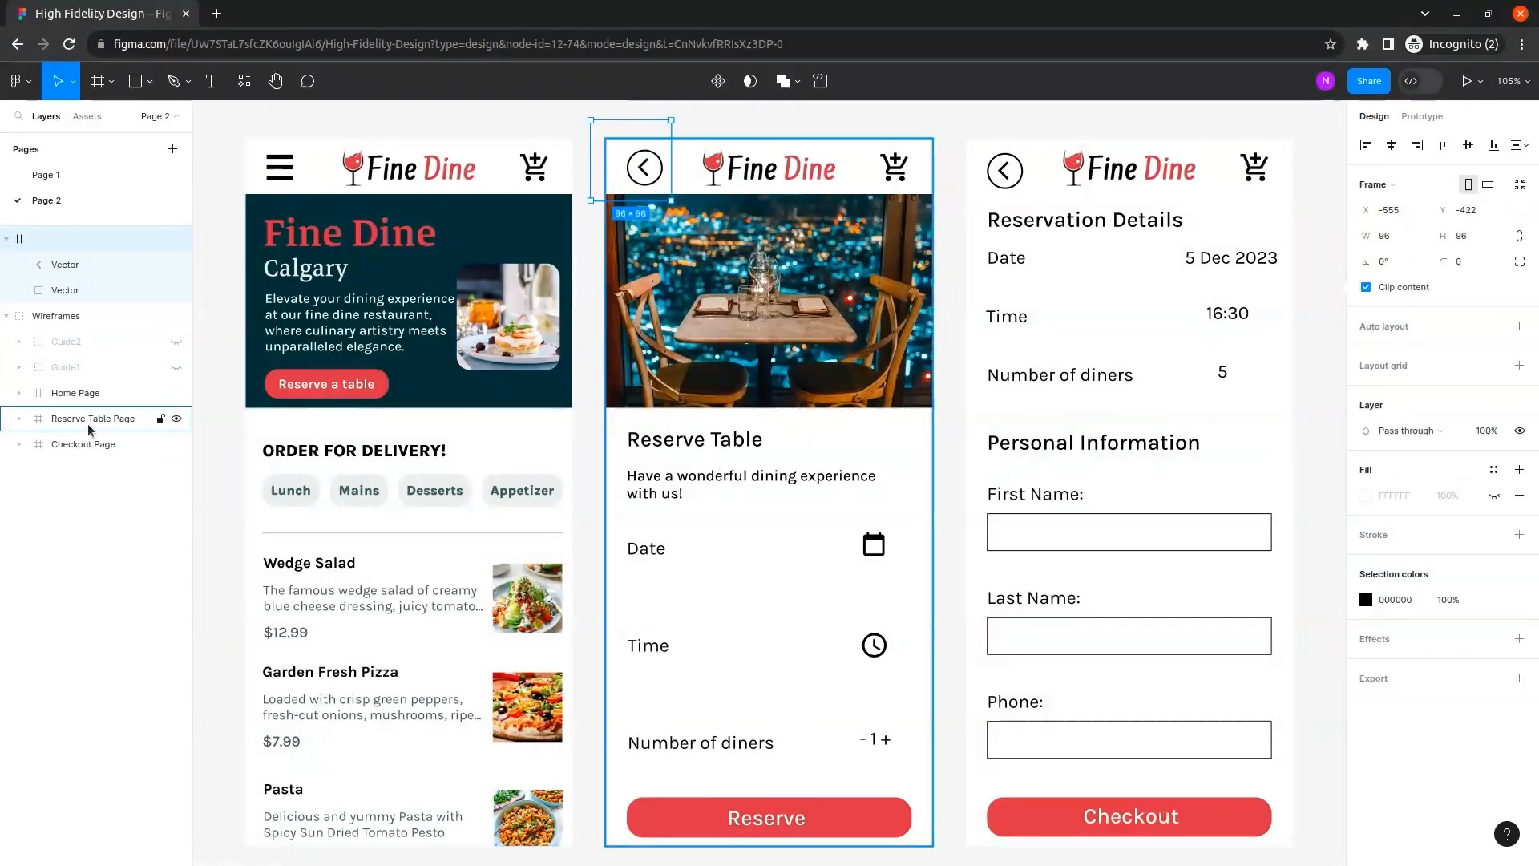
click(19, 419)
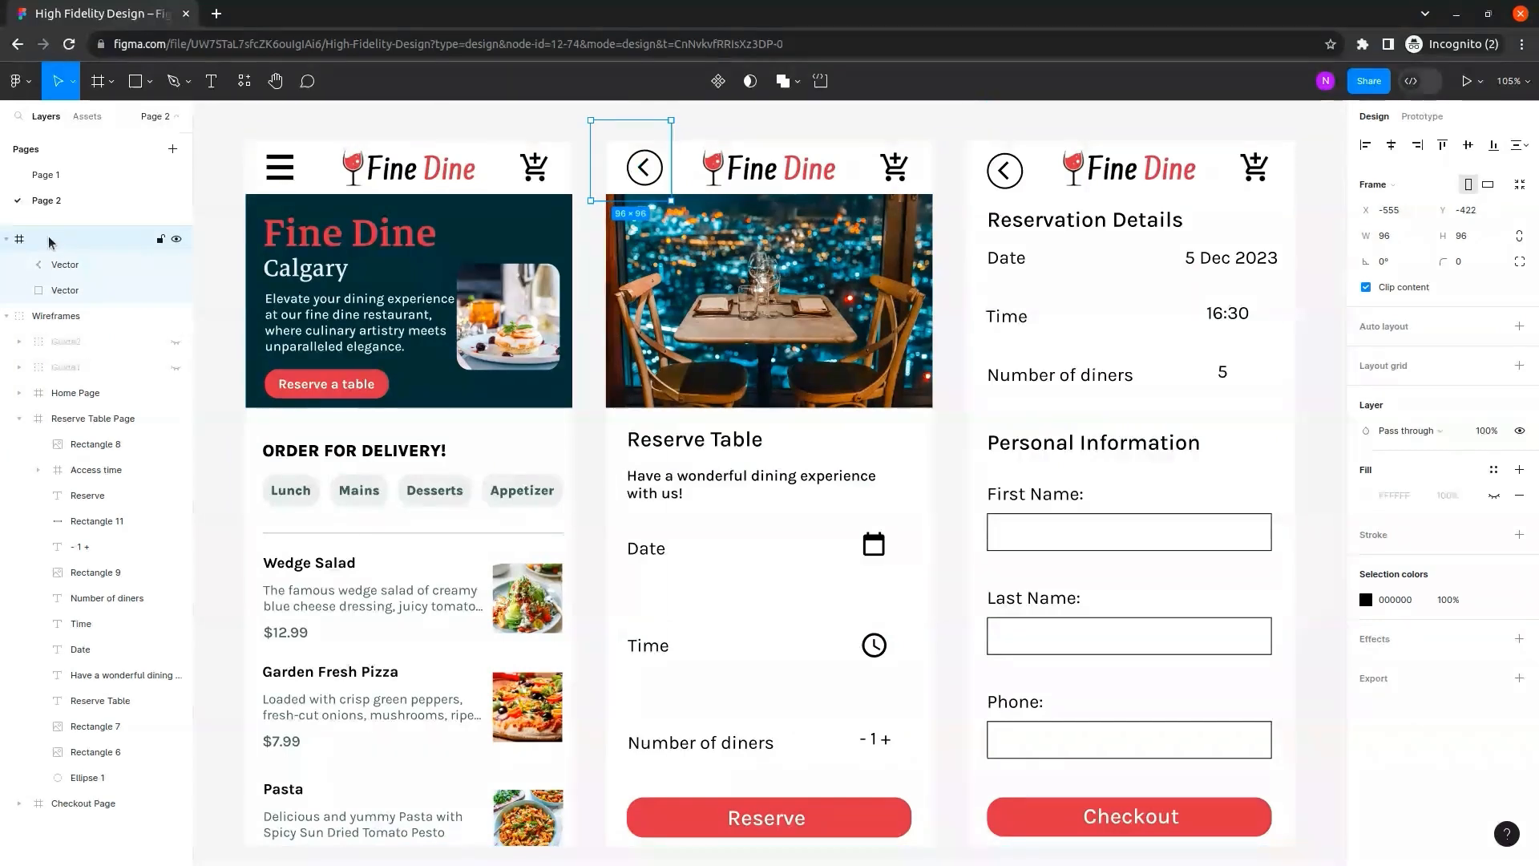
drag(48, 239, 95, 425)
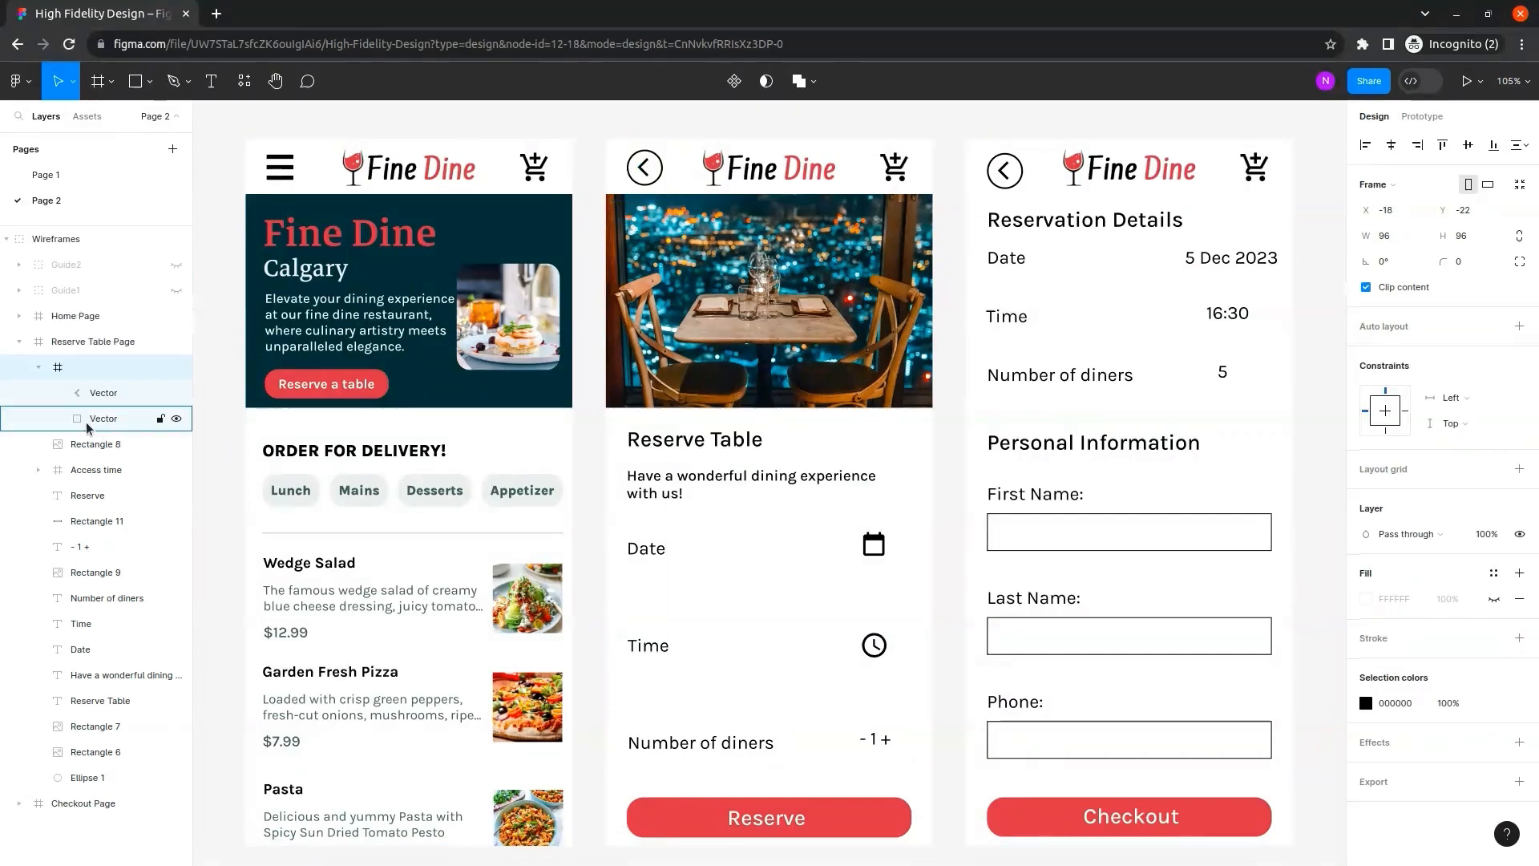
click(19, 341)
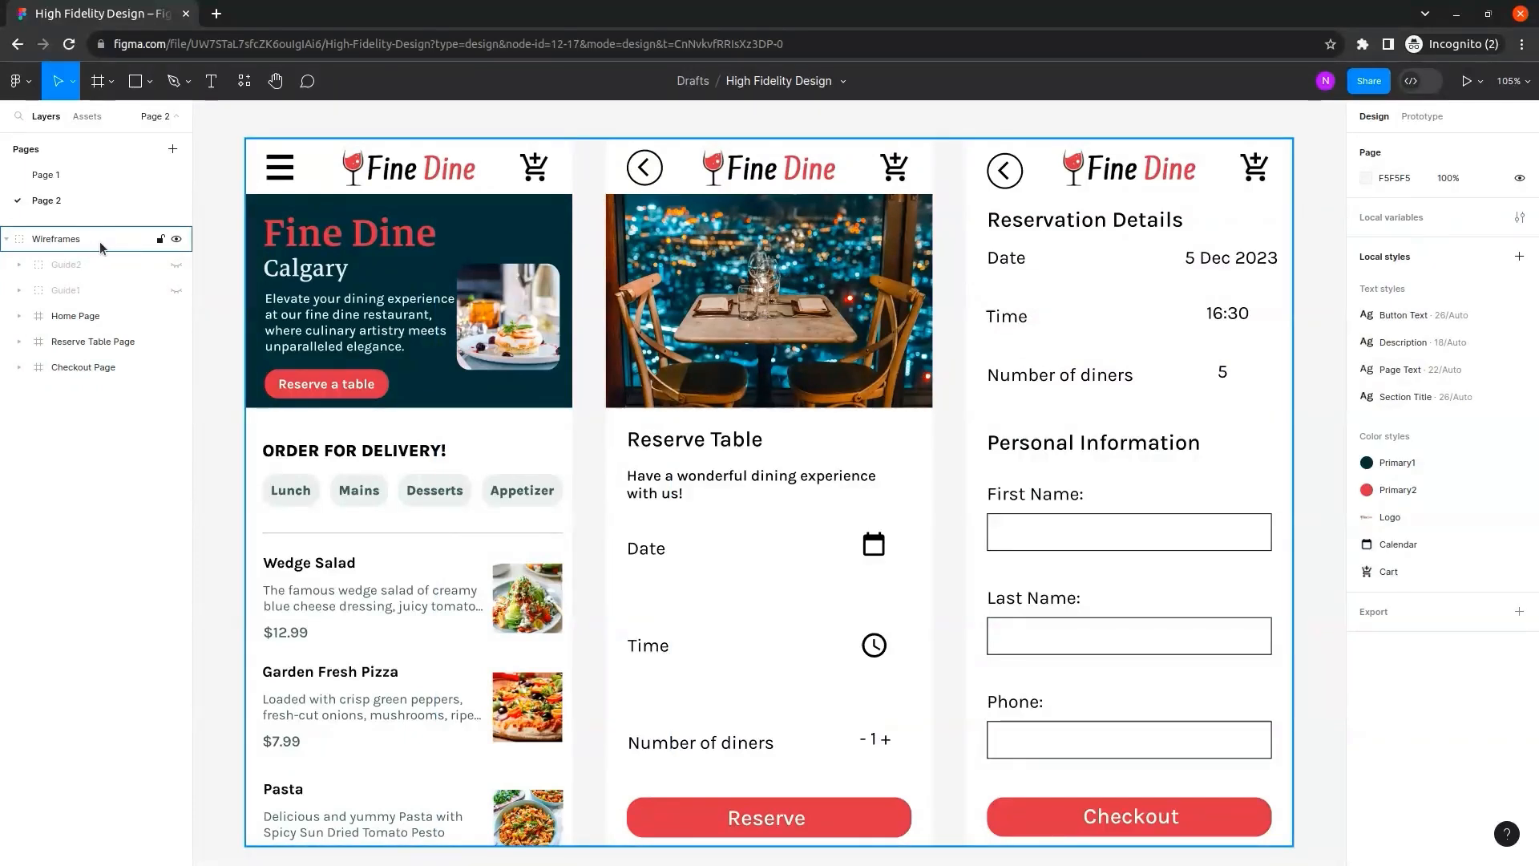
Move the Home Page, Reserve Table Page and Checkout Page frames out of the Wireframes group to the top level.
click(118, 318)
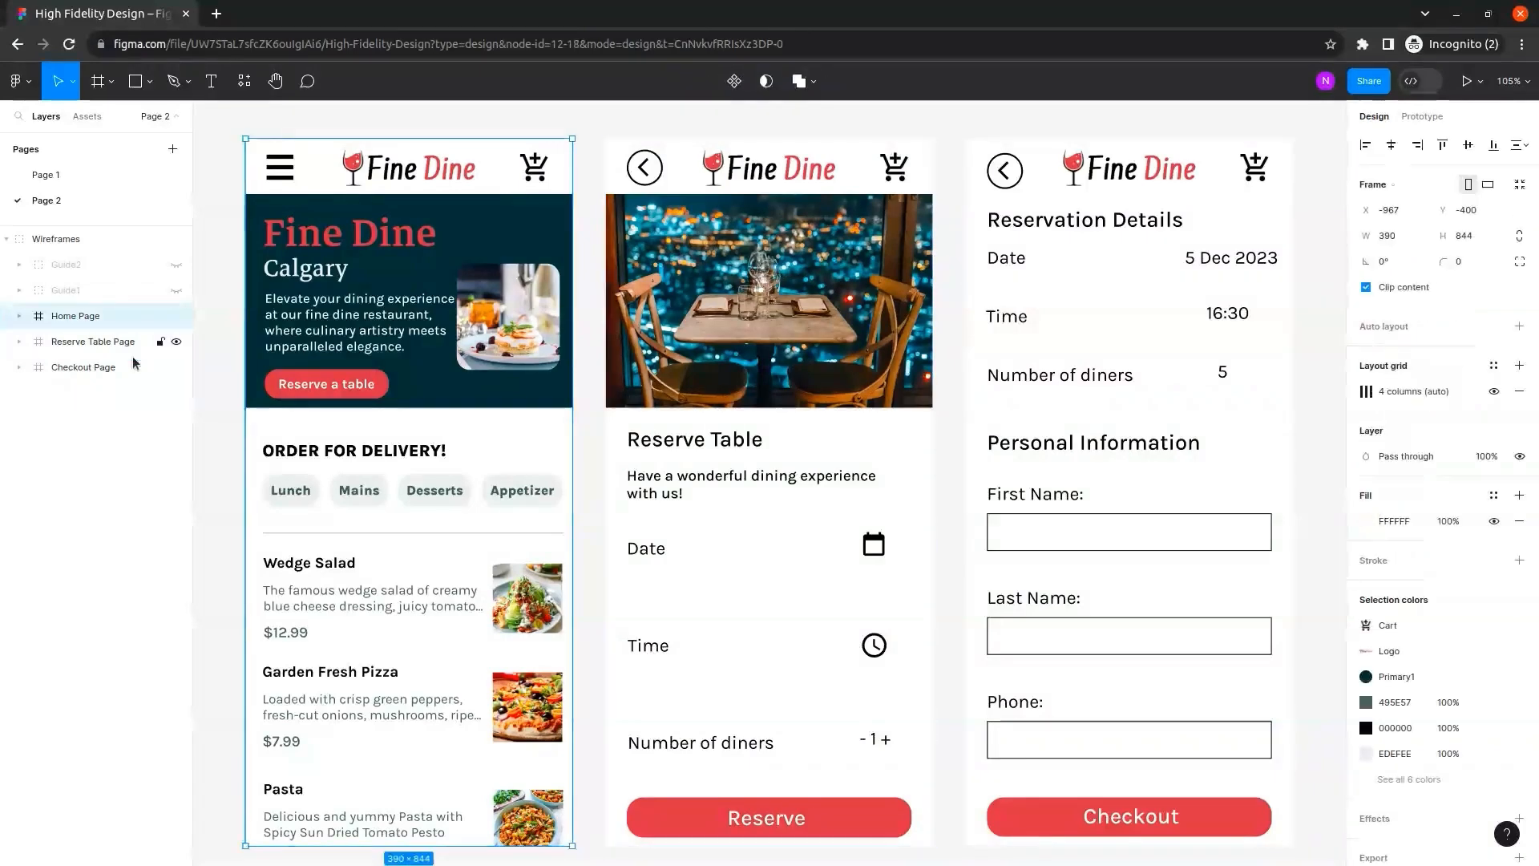
shift+click(136, 368)
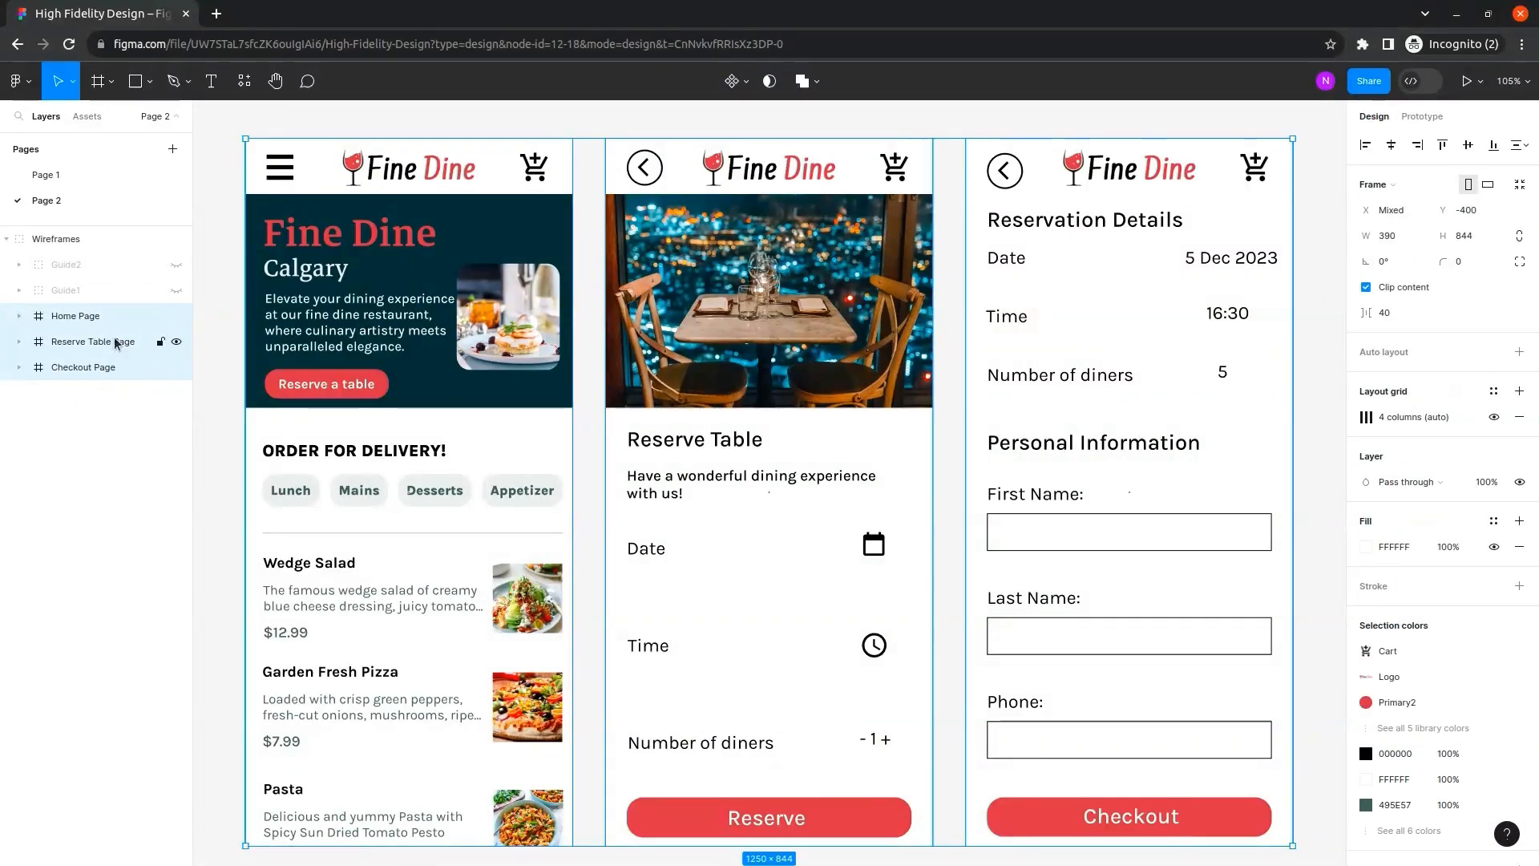
drag(113, 347, 78, 234)
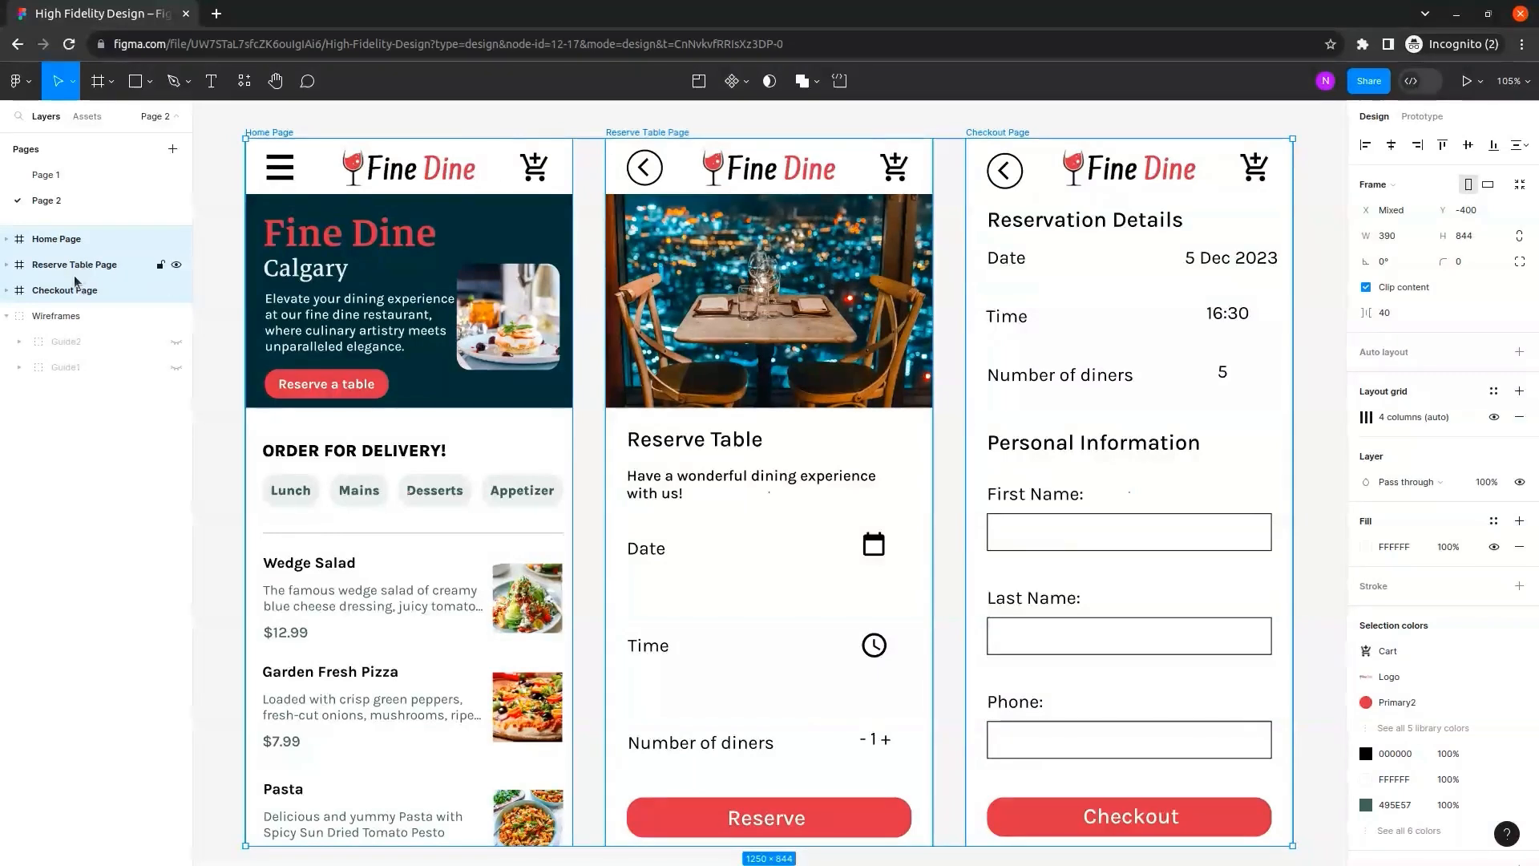
click(122, 451)
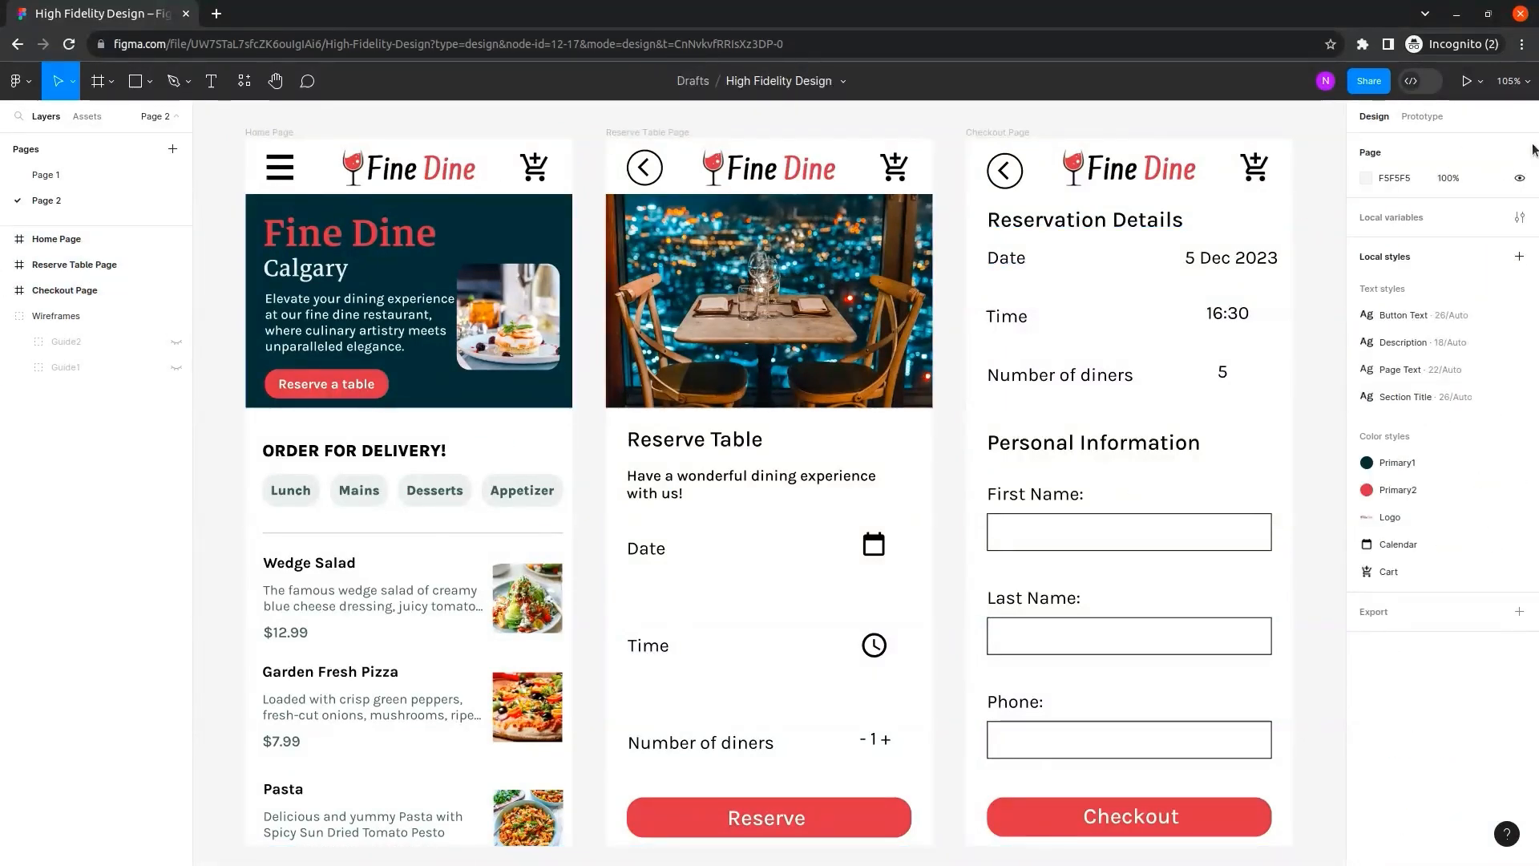
Add a prototype connection from the Home Page's Reserve a table button that navigates to Reserve Table Page on click.
click(1423, 117)
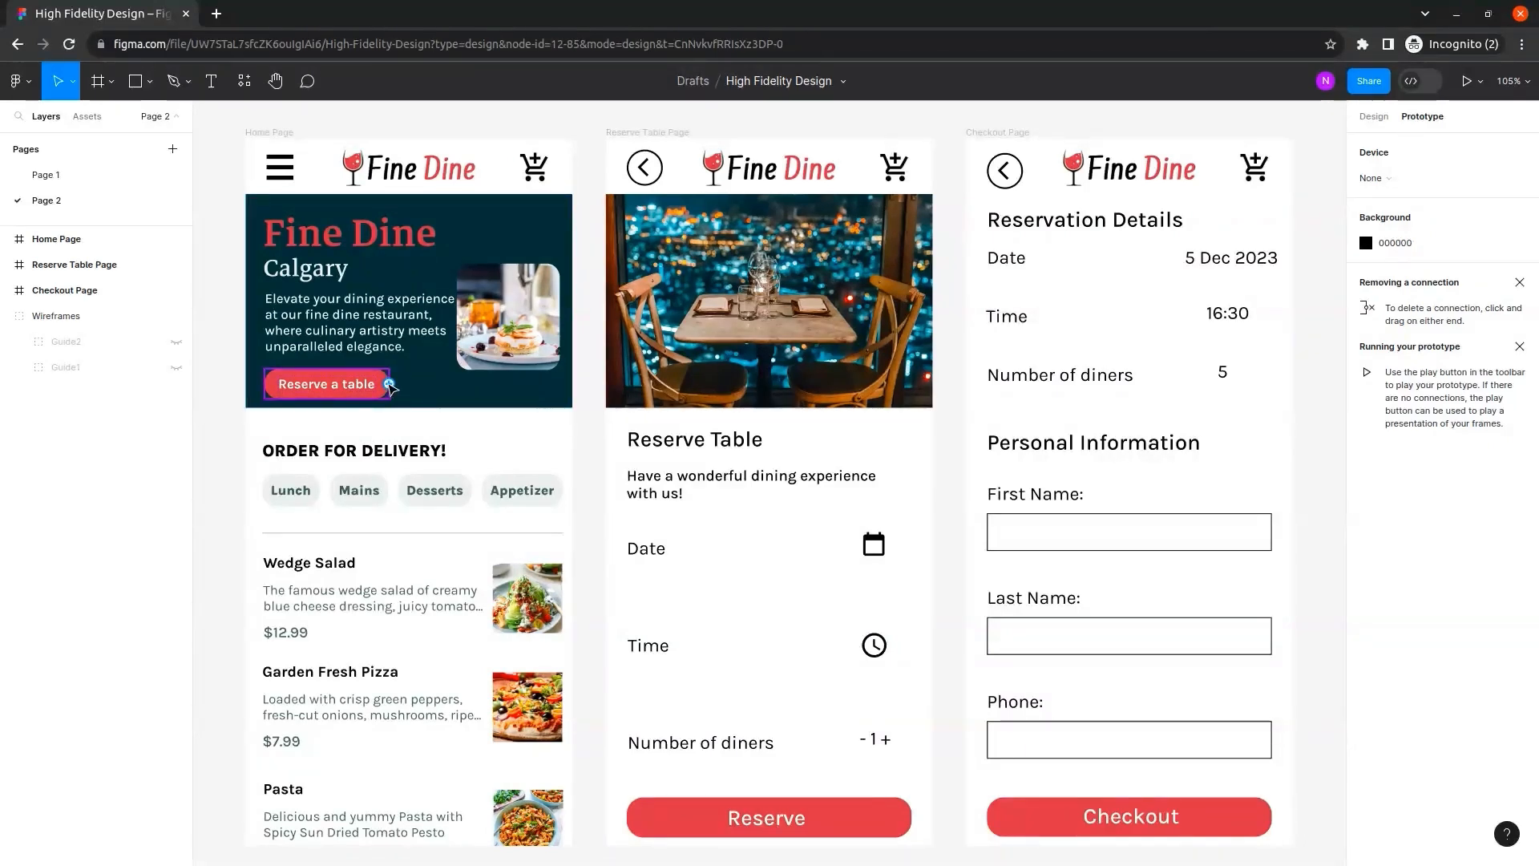
click(391, 386)
drag(390, 385, 403, 390)
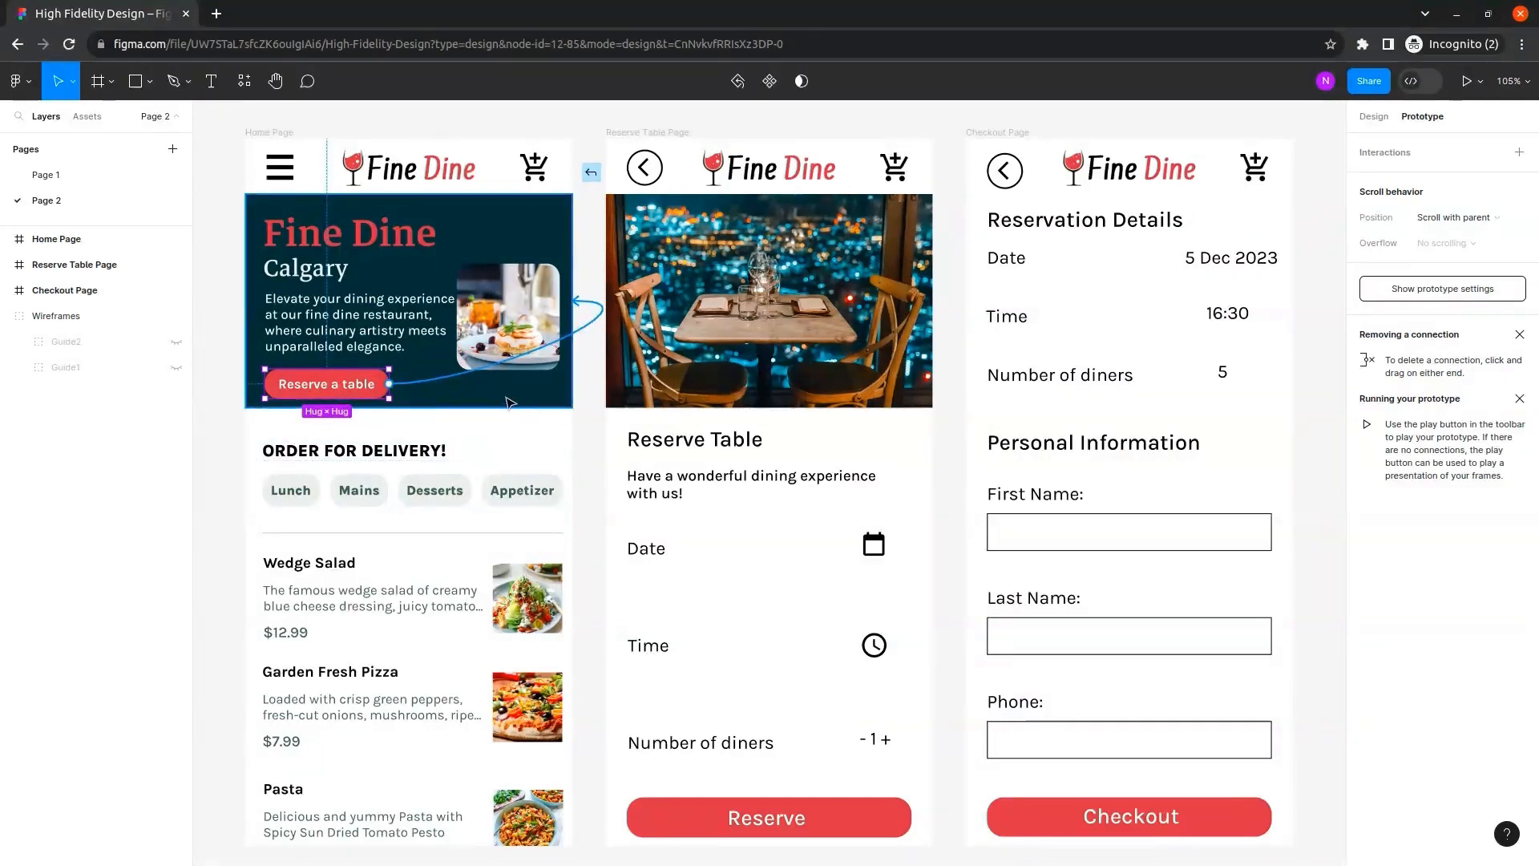
drag(399, 393, 614, 461)
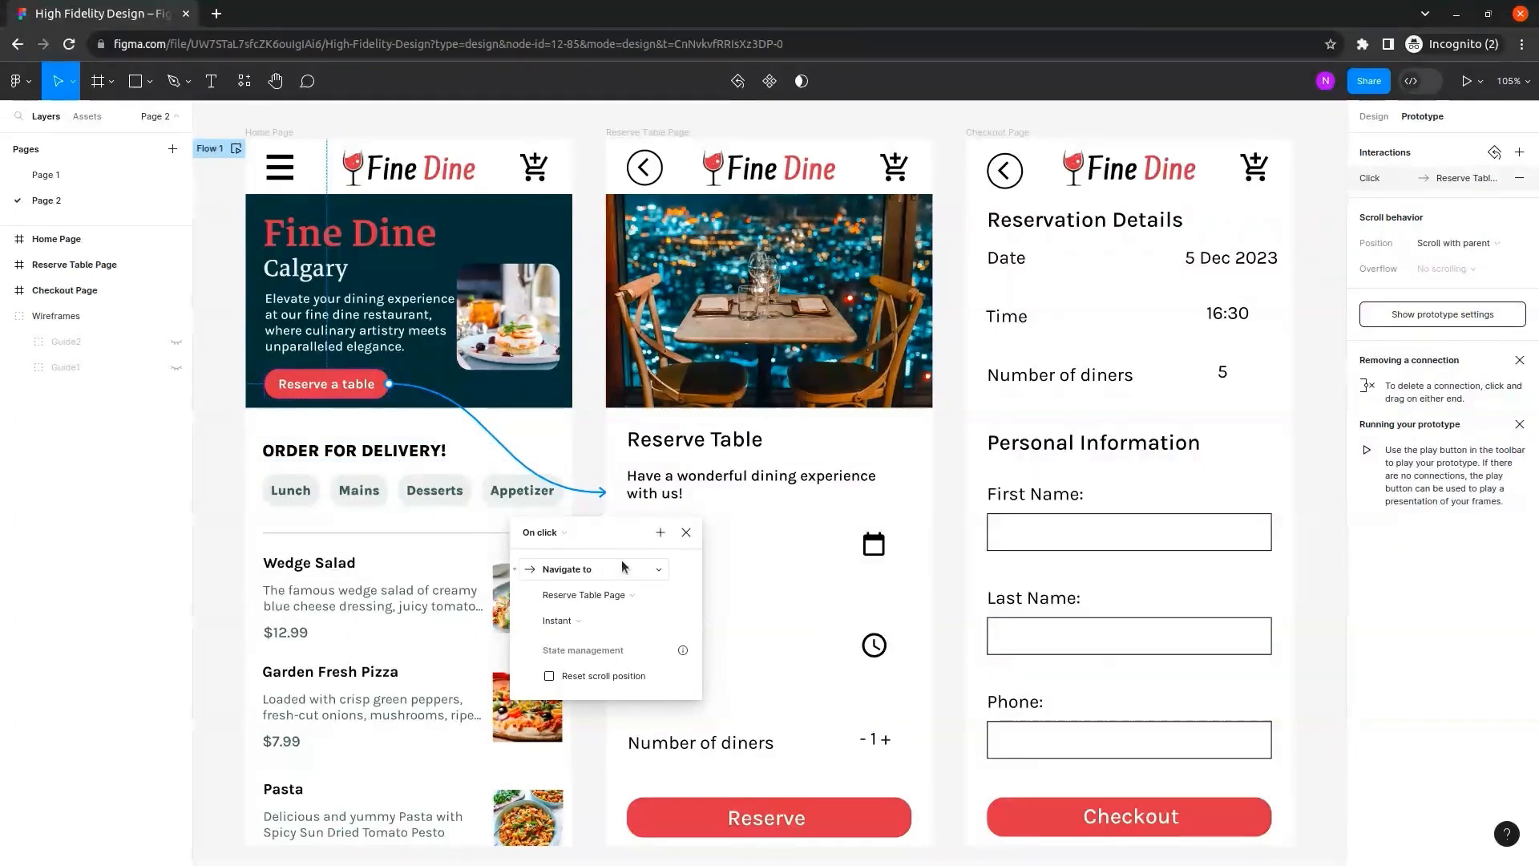
click(589, 466)
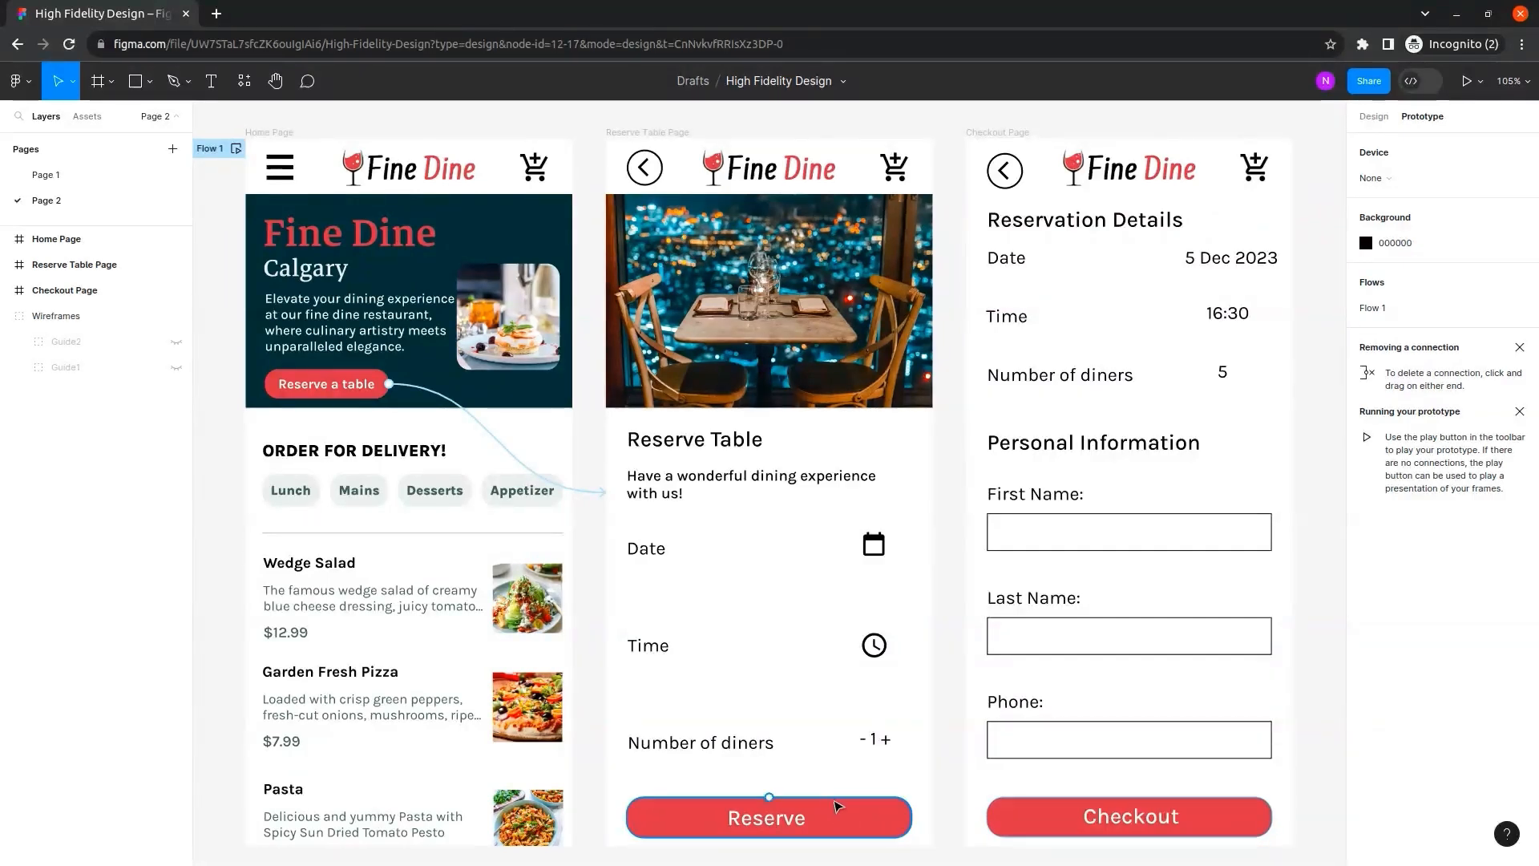
Connect the Reserve button on Reserve Table Page to Checkout Page with an on-click Navigate to interaction.
drag(912, 818, 976, 598)
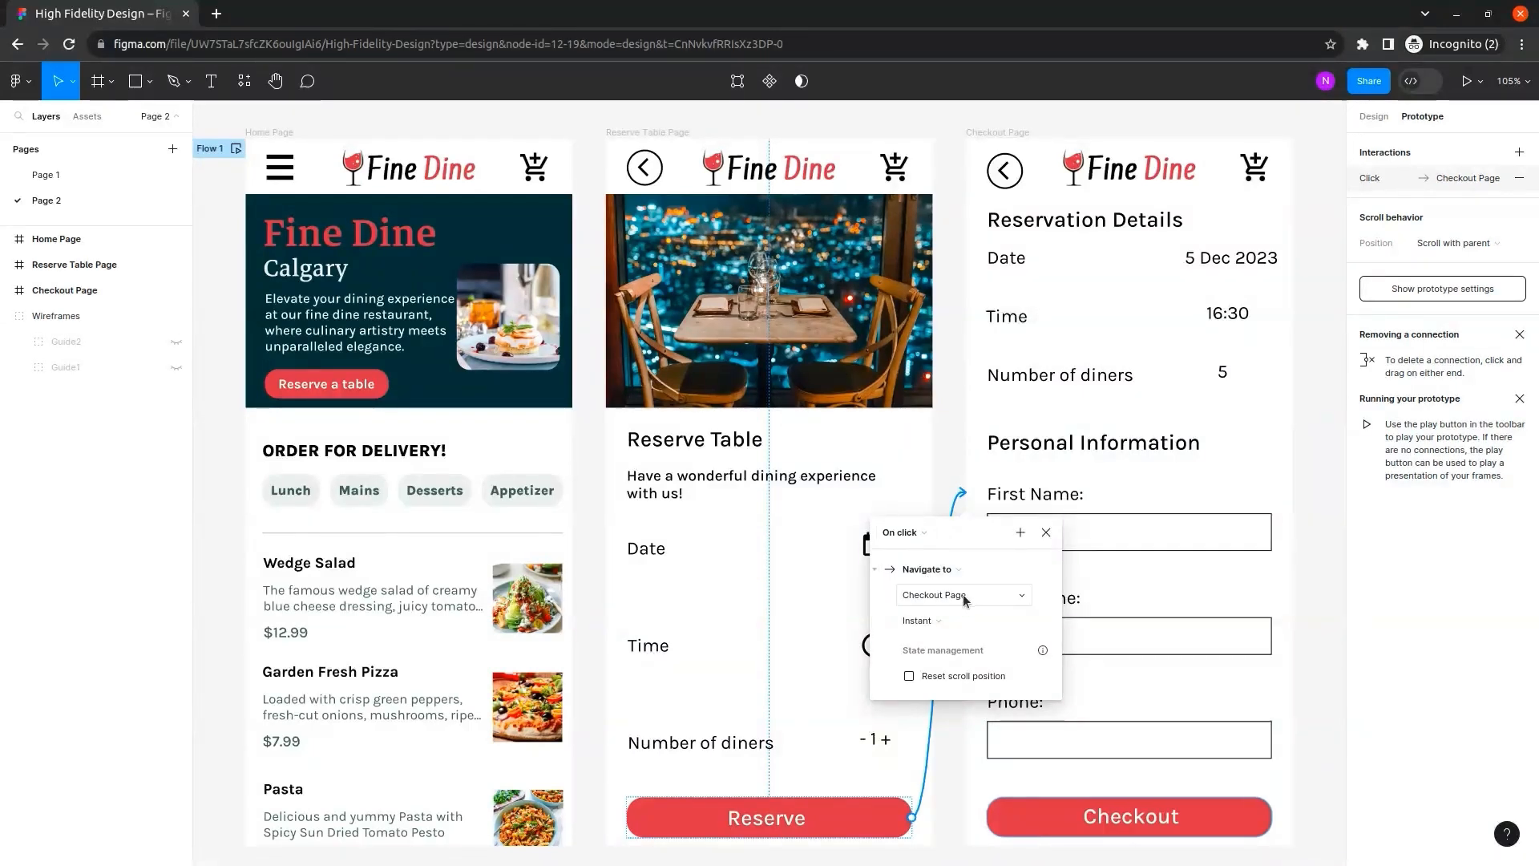
click(923, 533)
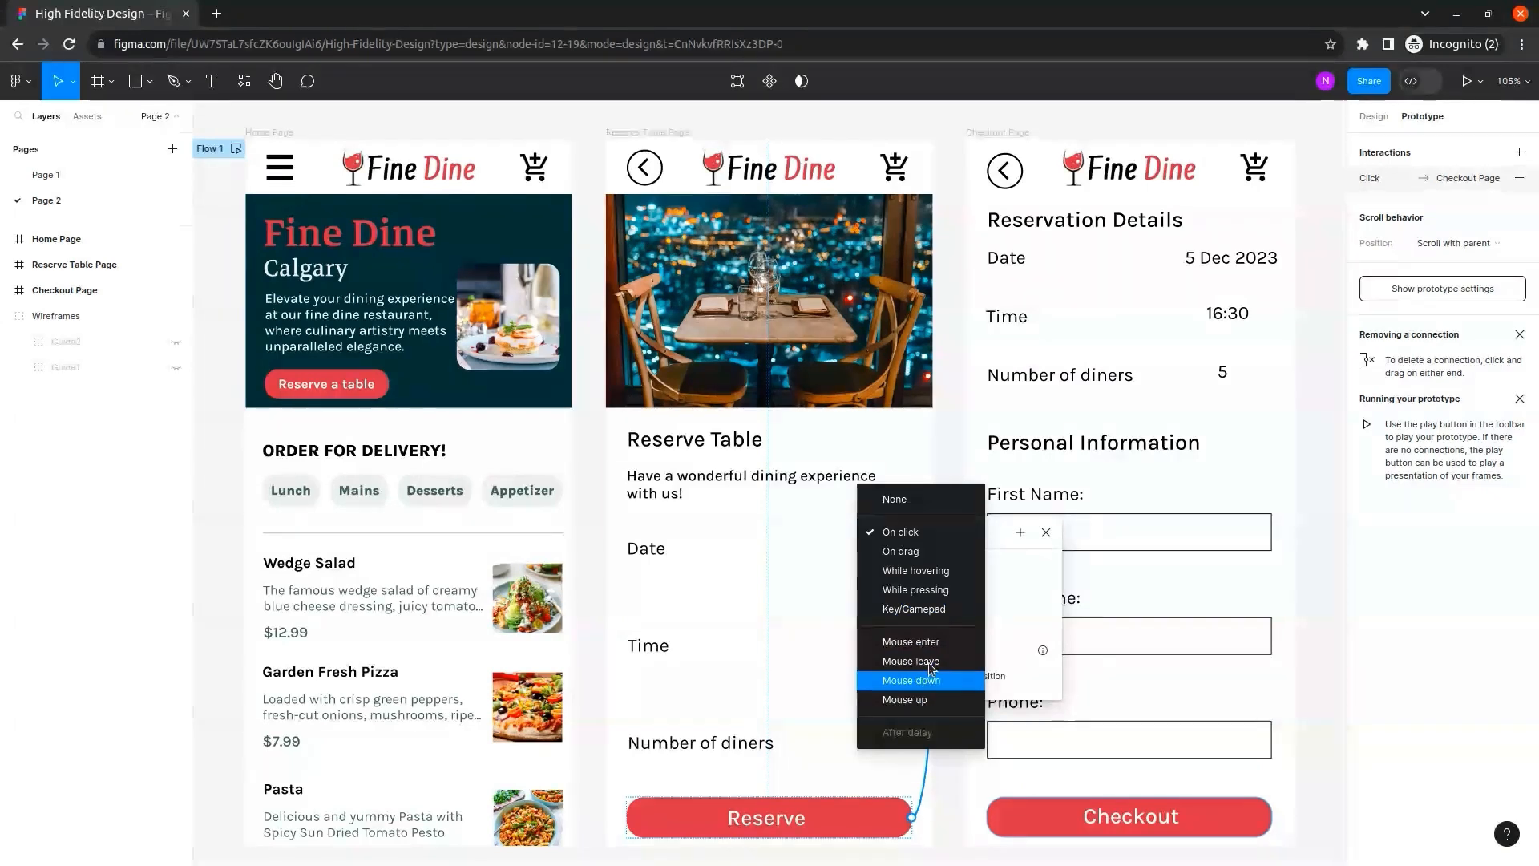
click(944, 465)
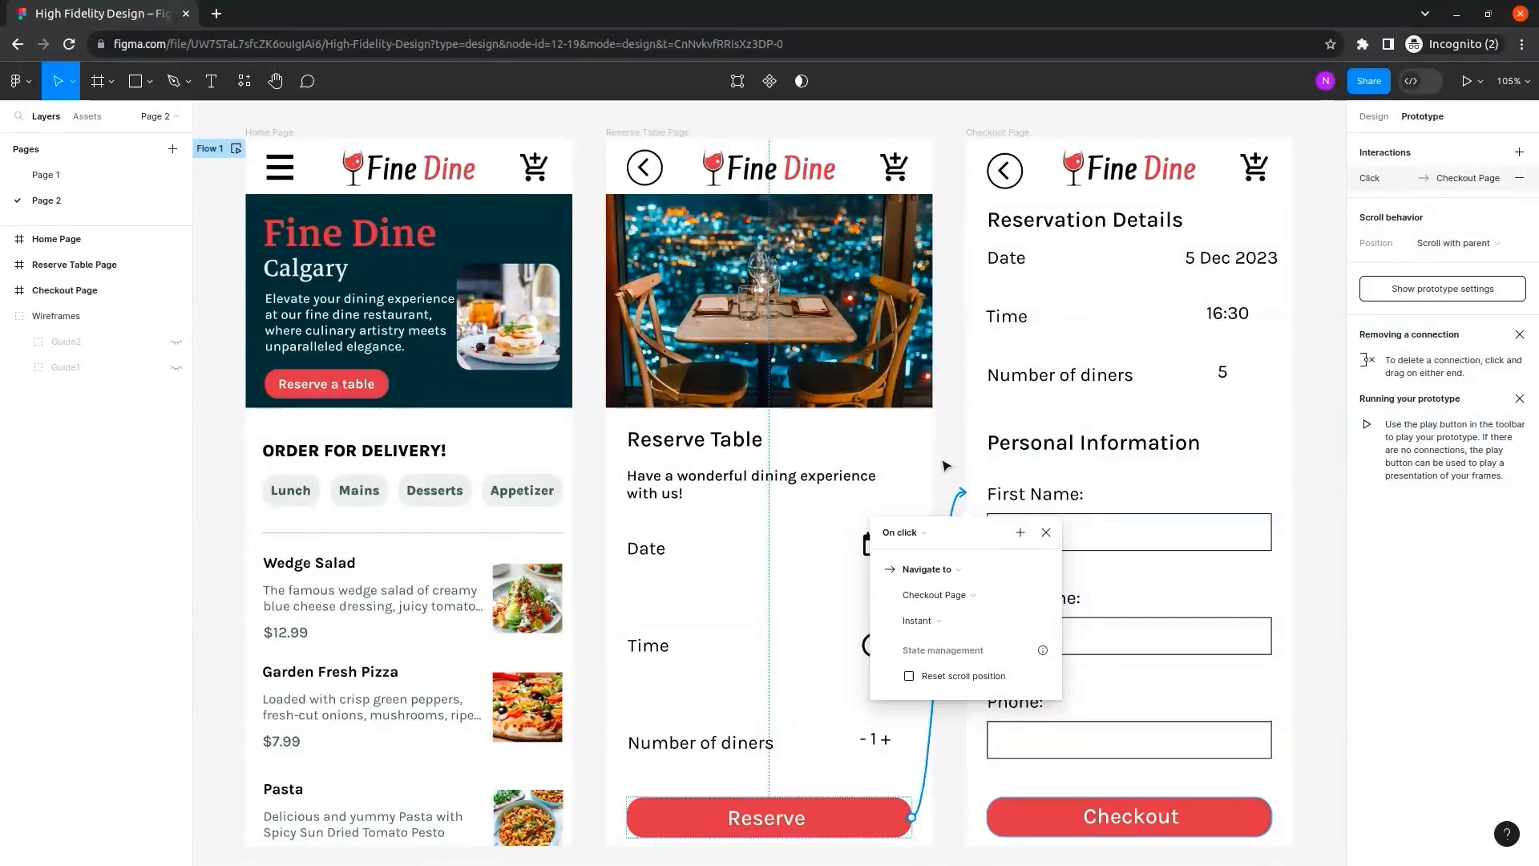
click(951, 475)
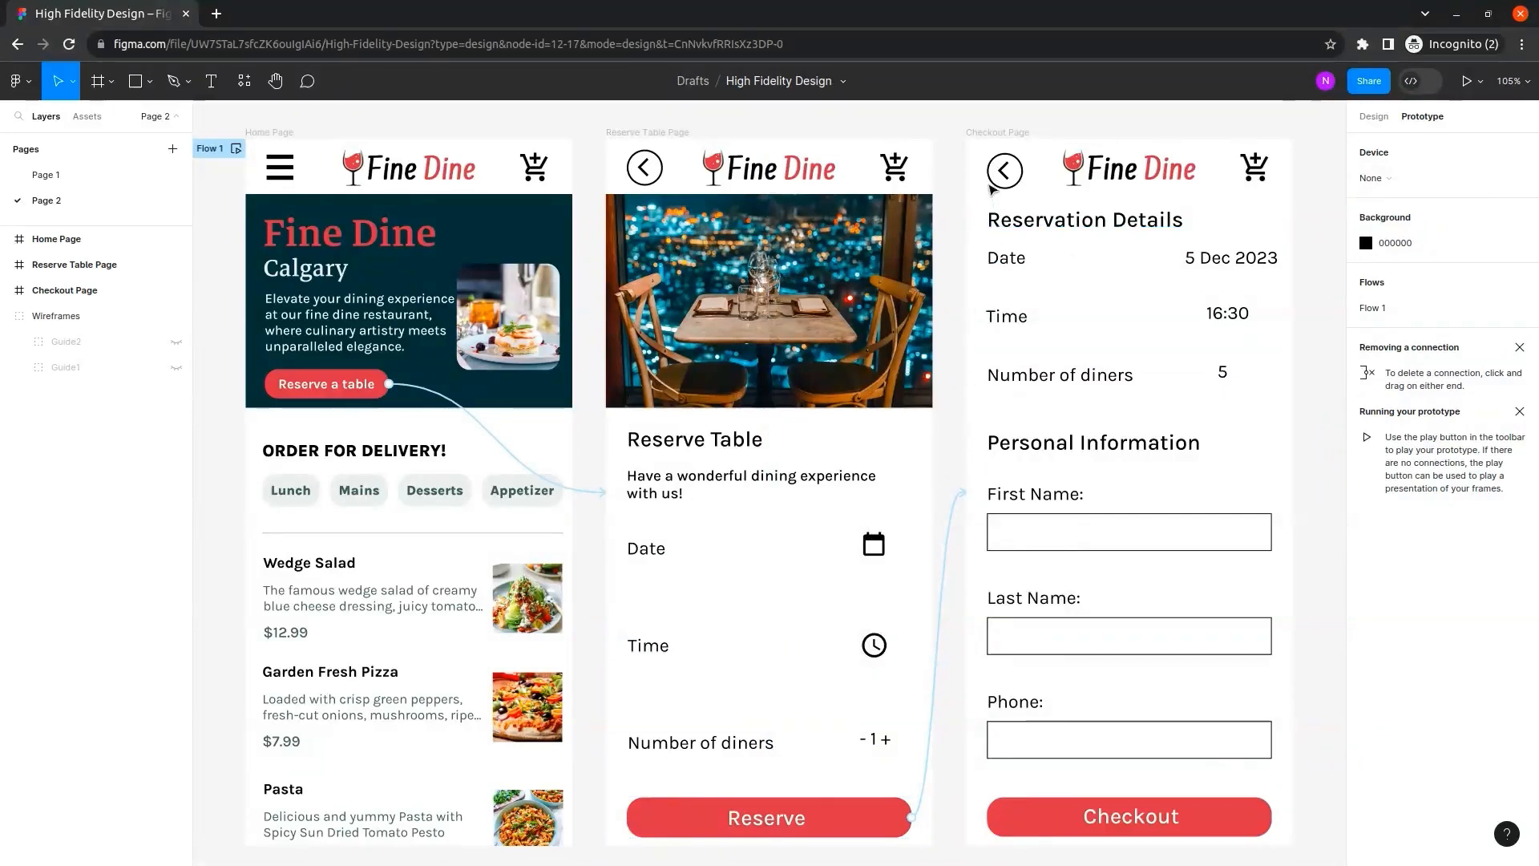
Connect the back arrow's circle on Checkout Page to Reserve Table Page with an on-click Navigate to interaction.
click(988, 173)
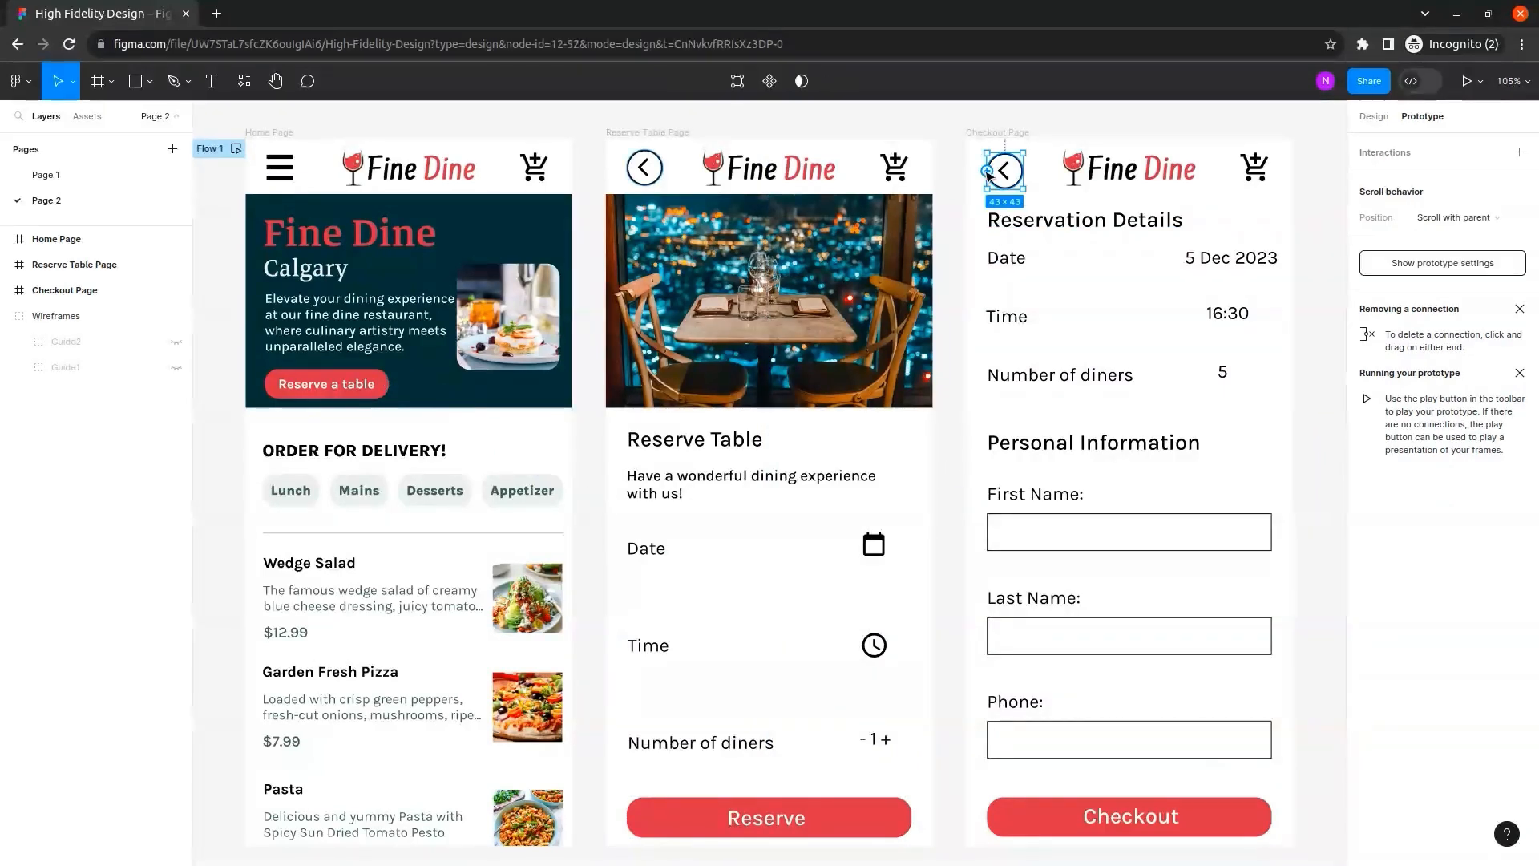
drag(989, 172, 936, 181)
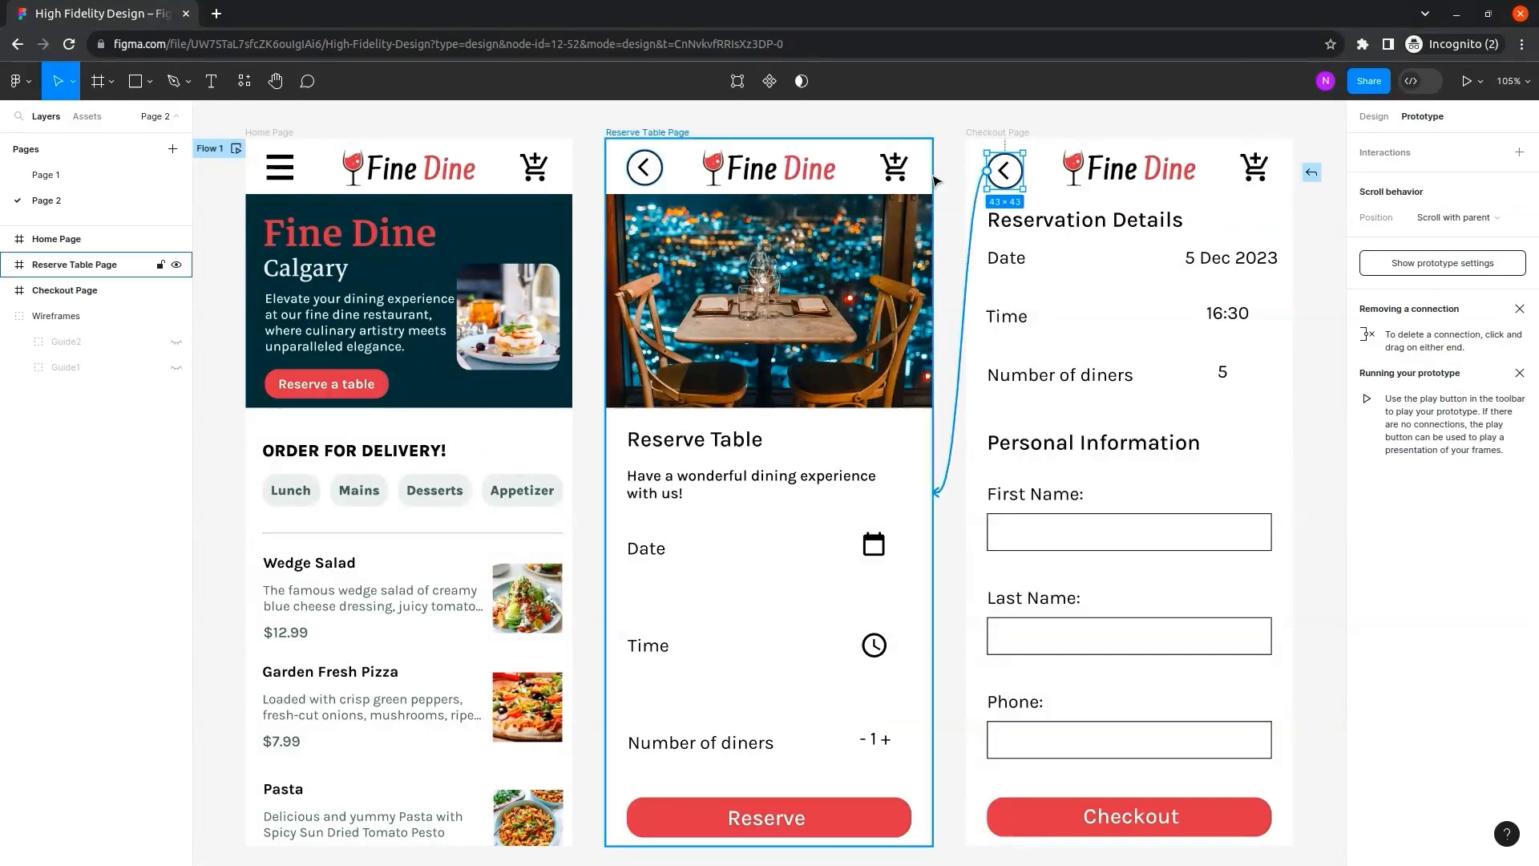
drag(935, 181, 936, 183)
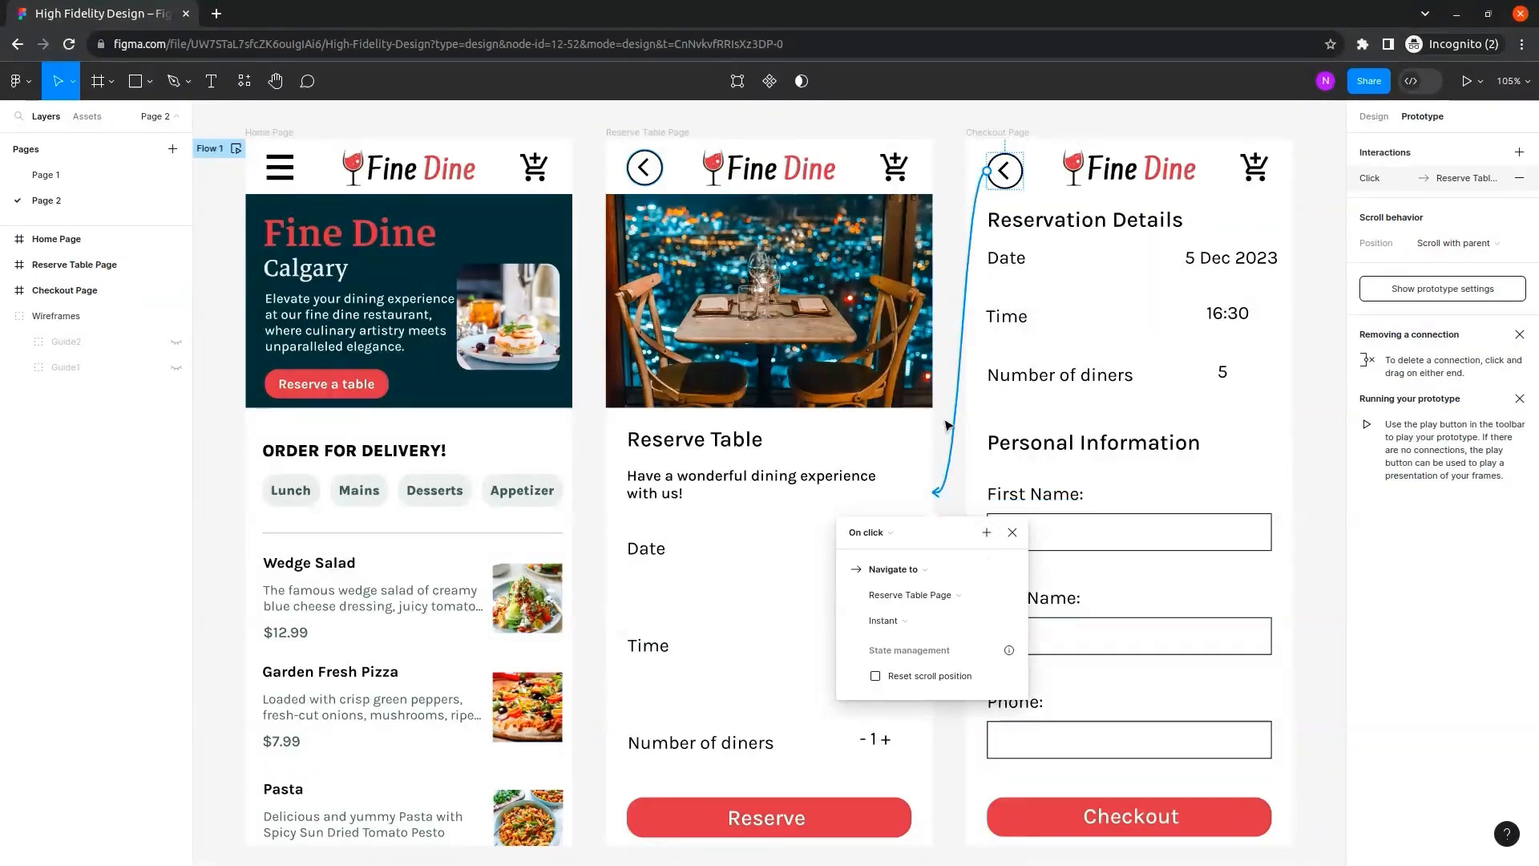
Connect the back arrow frame on Reserve Table Page to Home Page with an on-click Navigate to interaction.
click(949, 372)
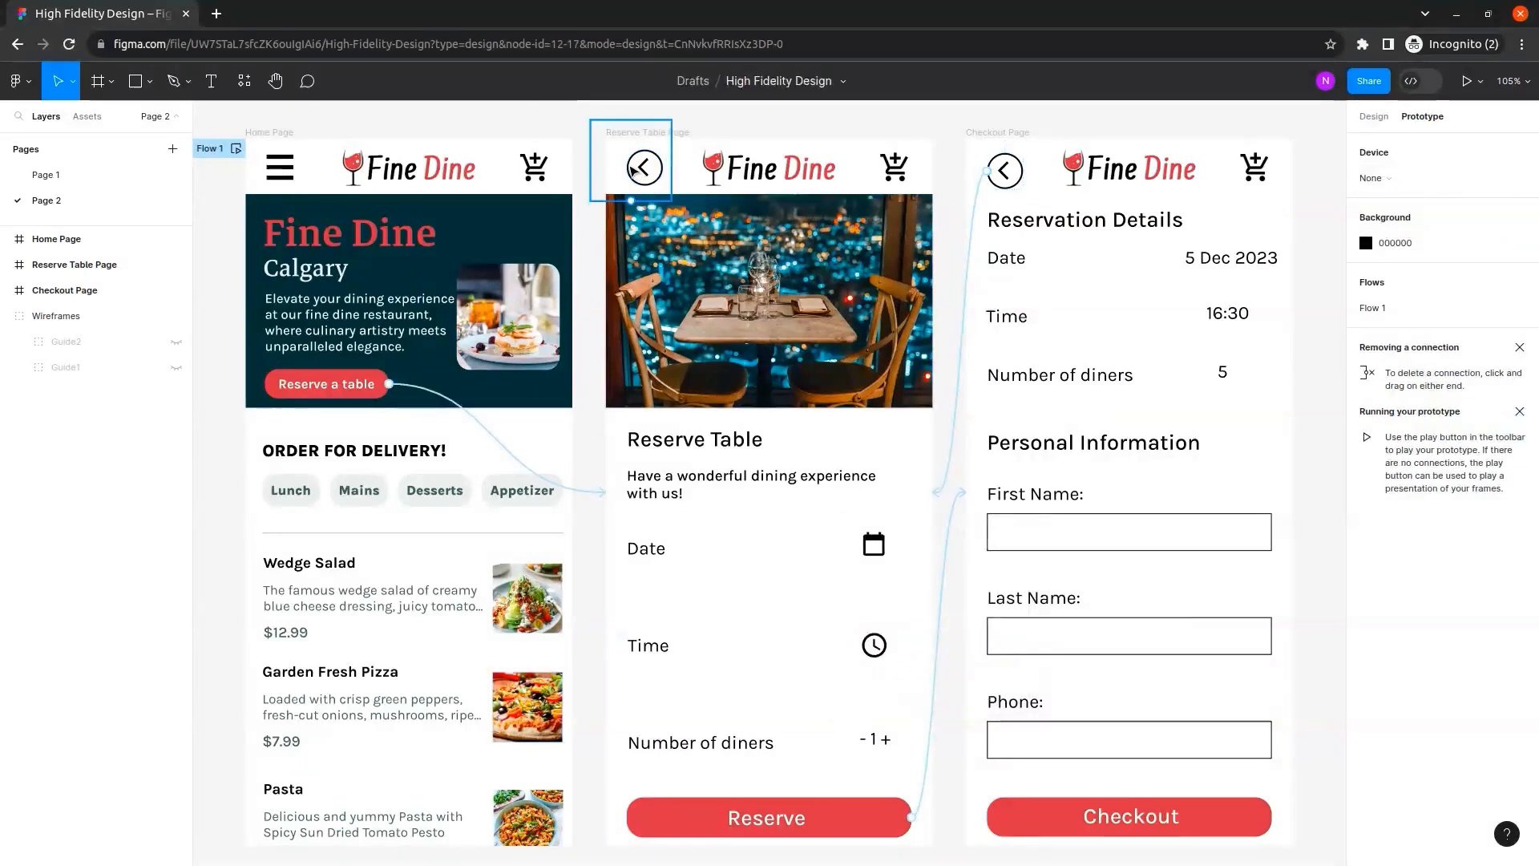
click(629, 171)
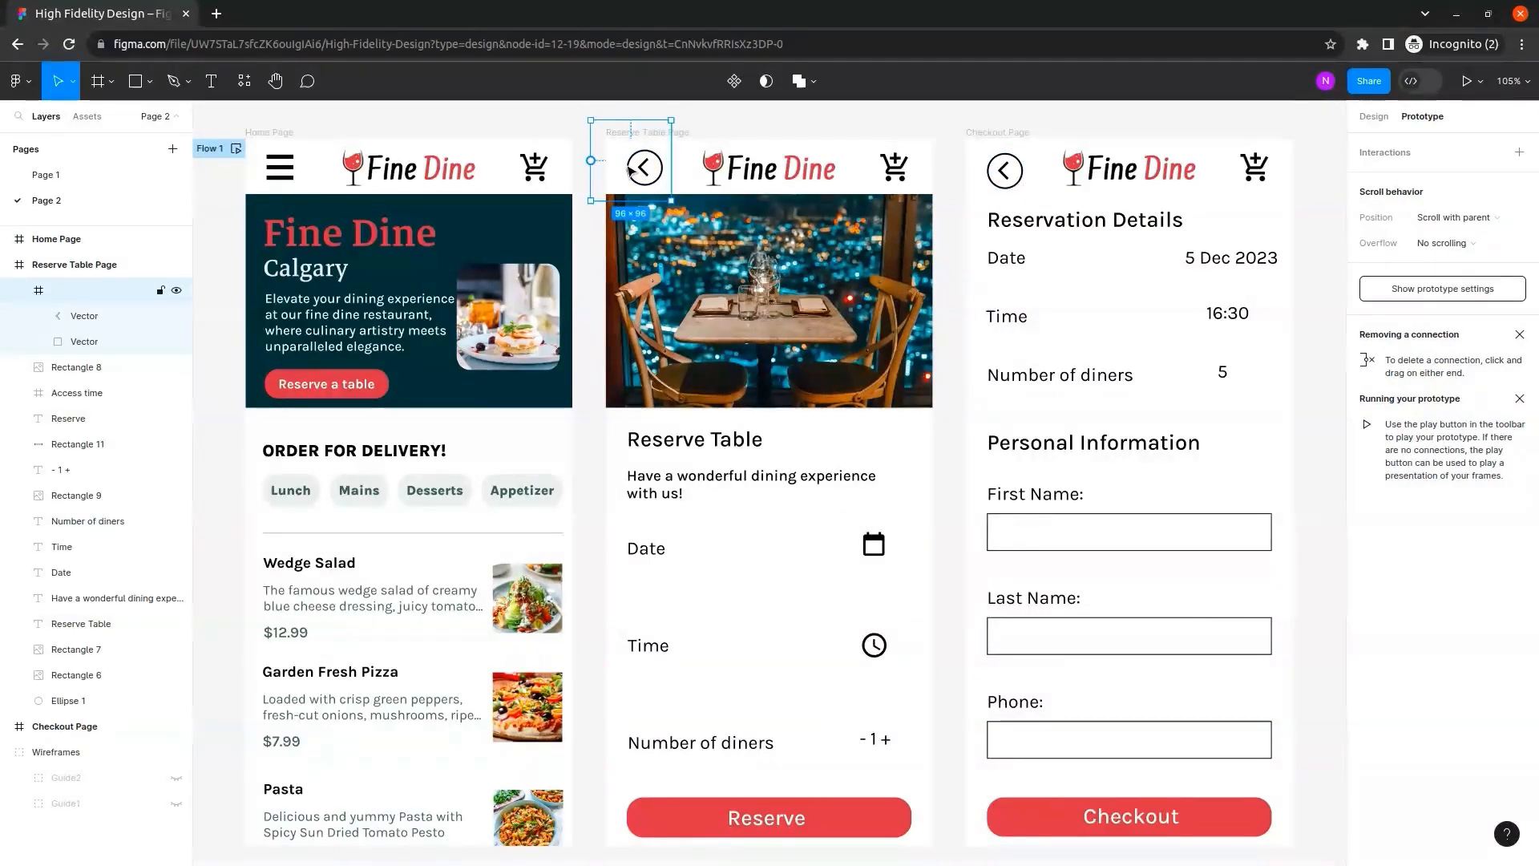
drag(591, 161, 577, 210)
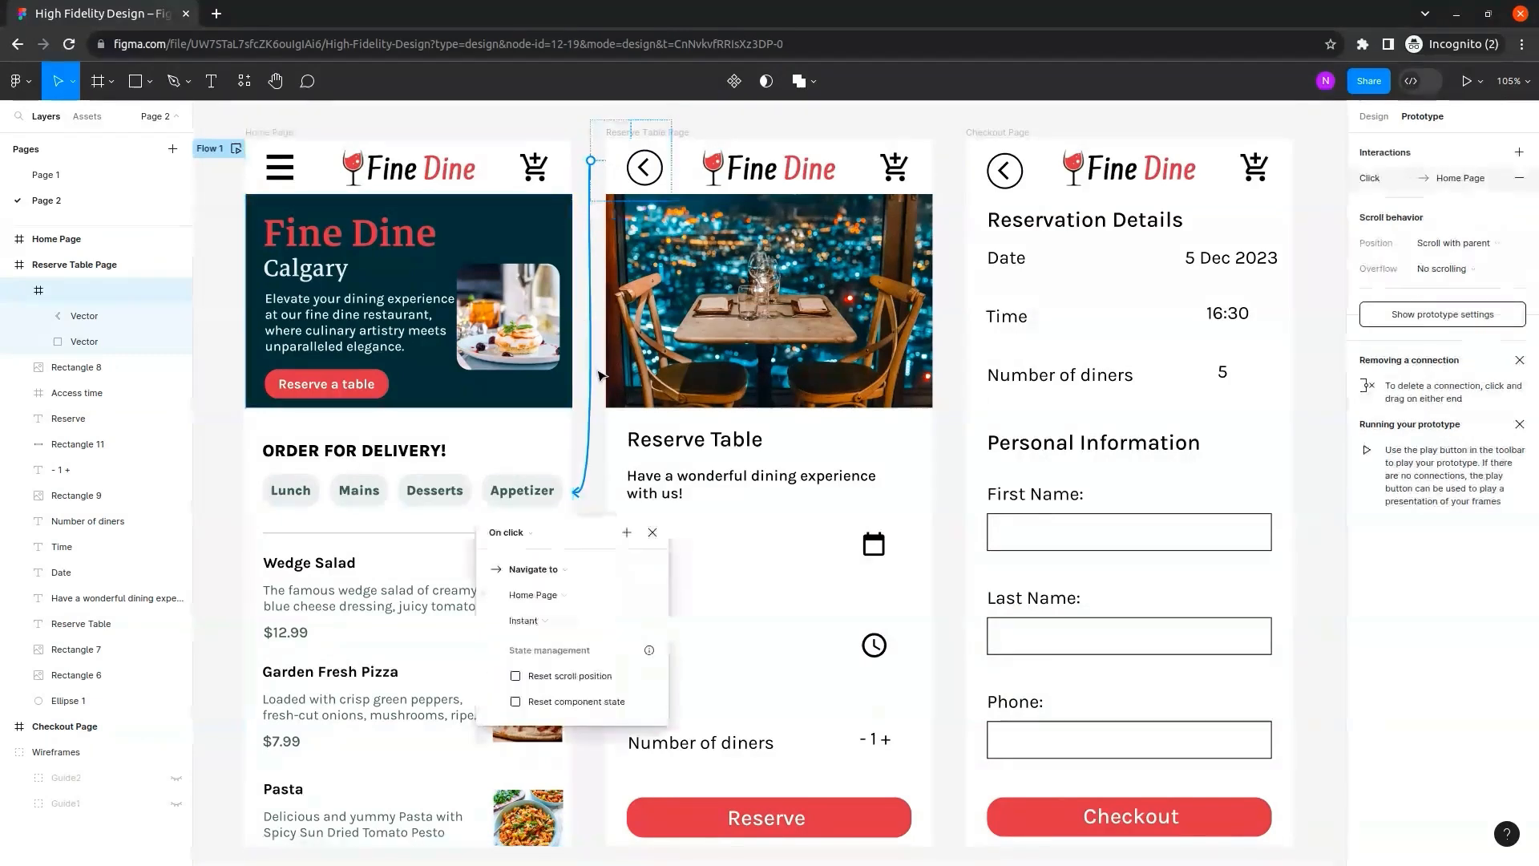
click(599, 375)
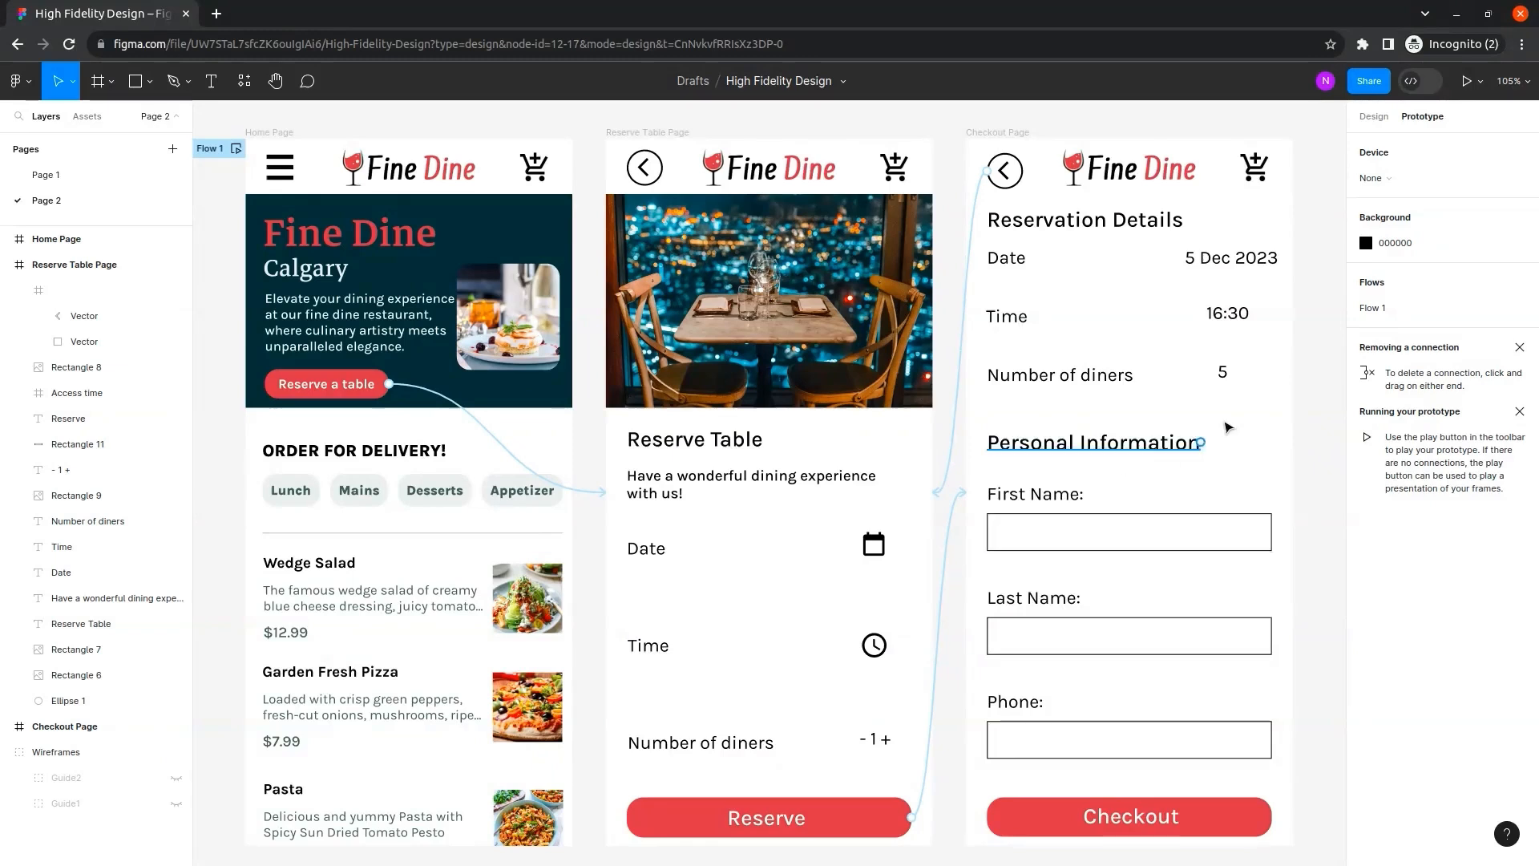
Present the prototype and test going from Home Page to Reserve Table Page, back to Home Page, and through again to Checkout Page.
click(1466, 83)
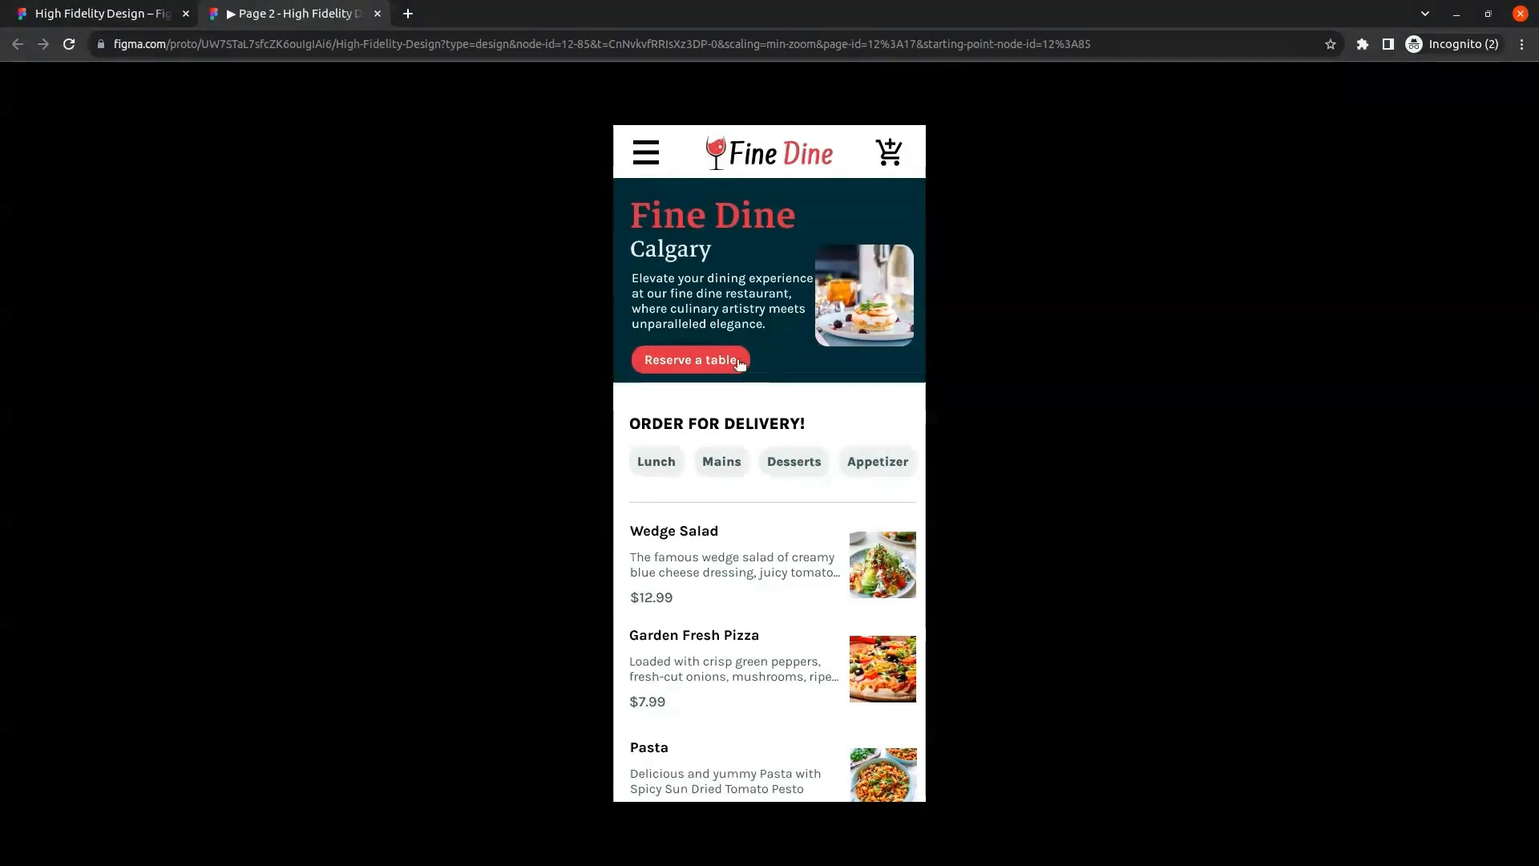
click(667, 363)
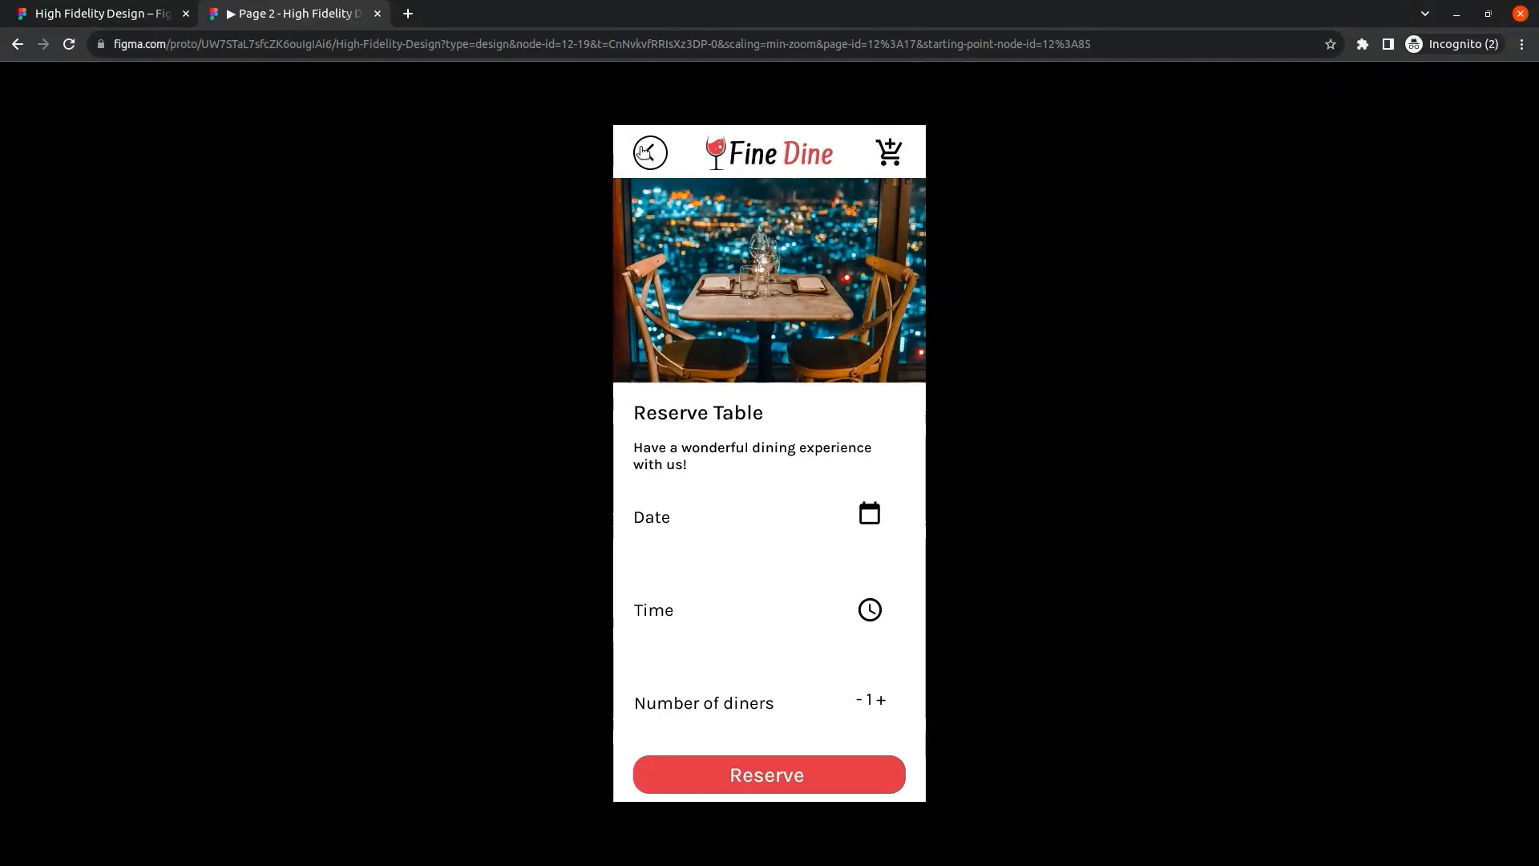
click(644, 153)
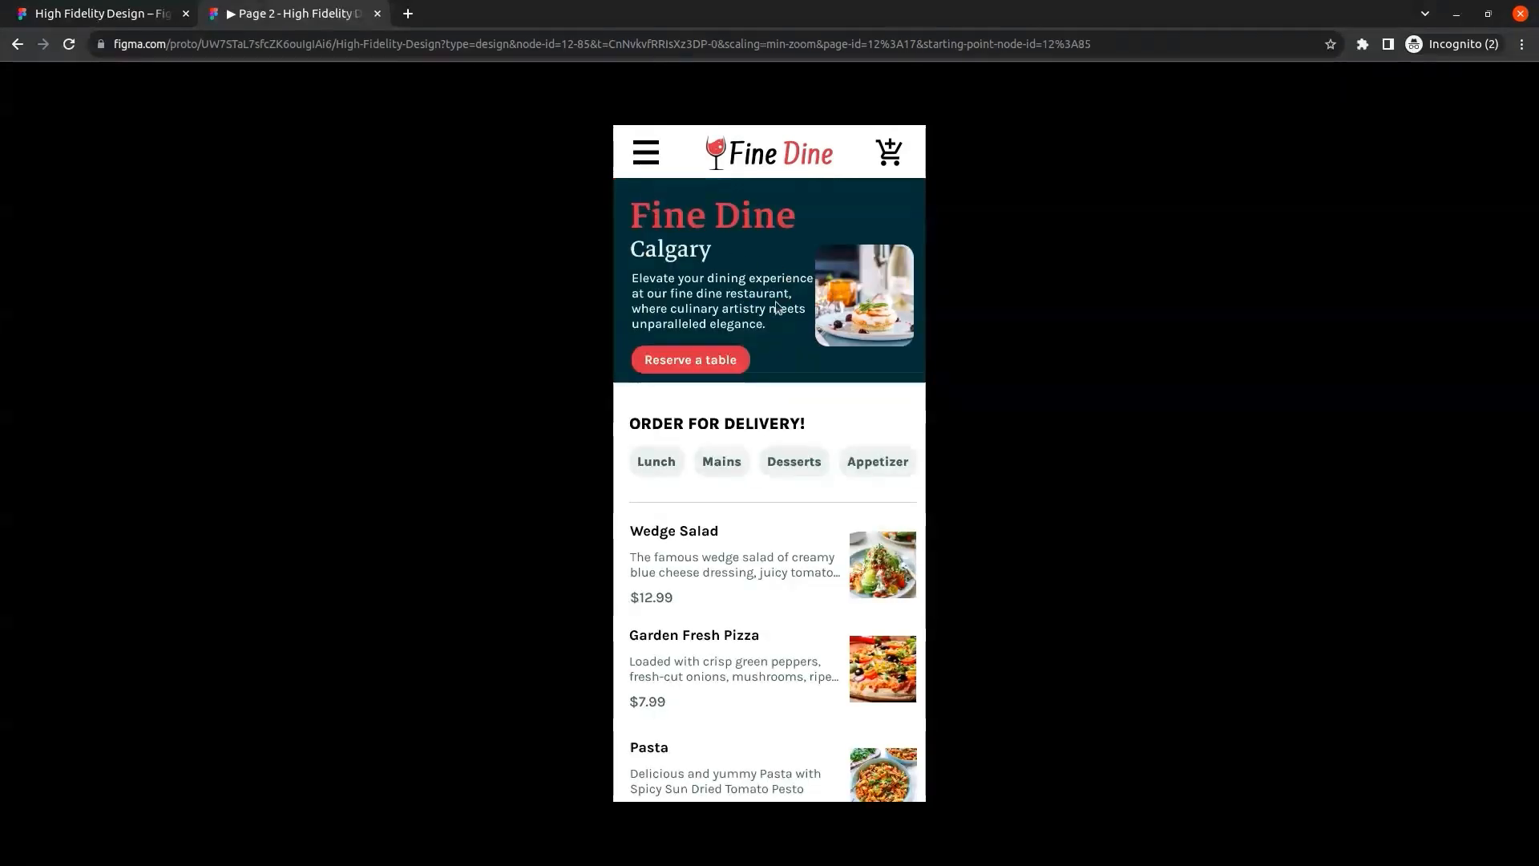
click(696, 367)
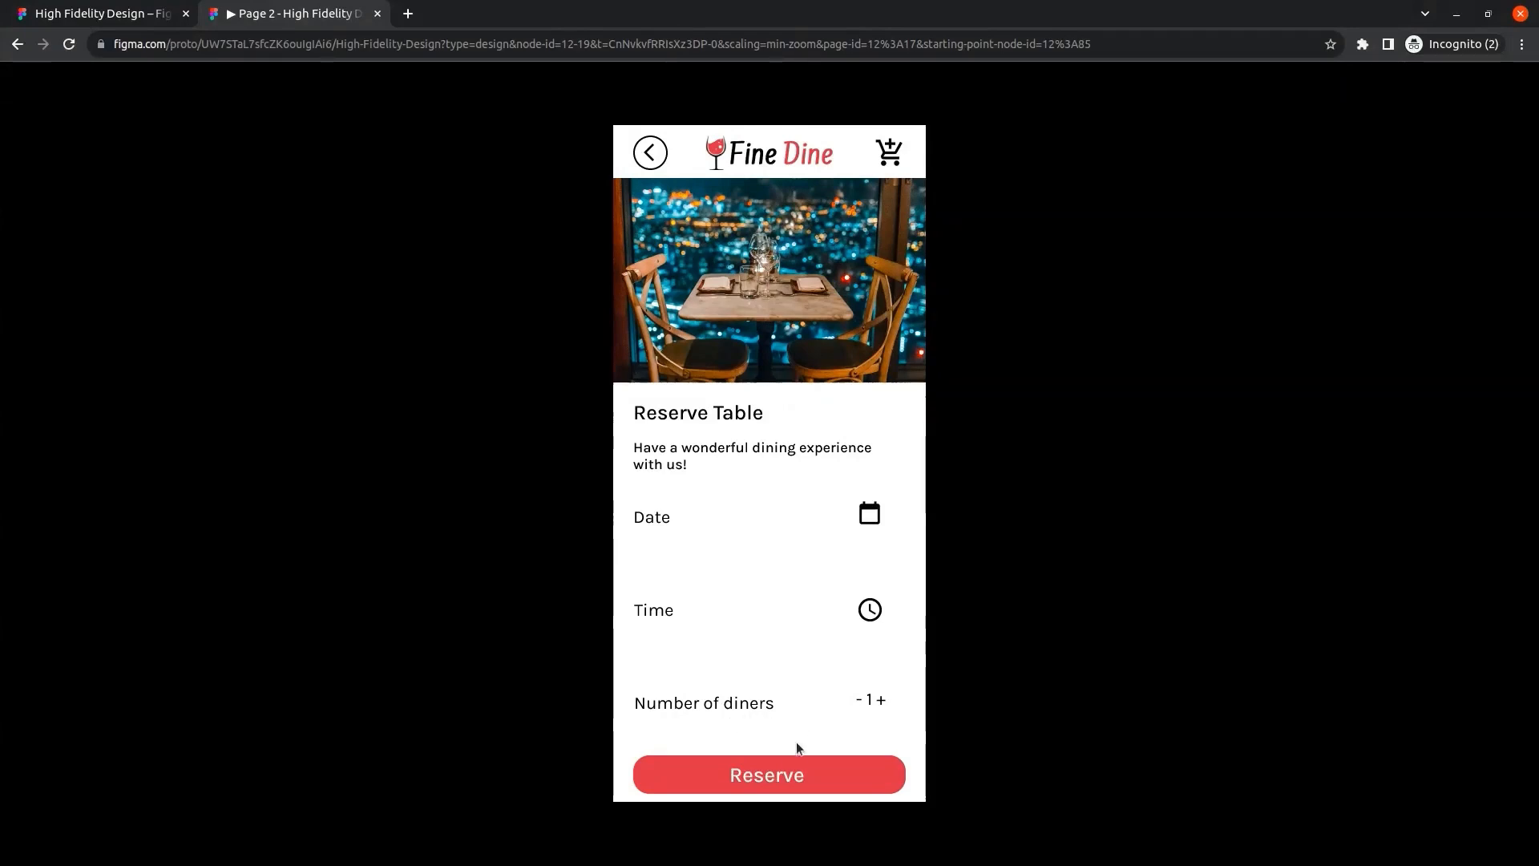
click(775, 782)
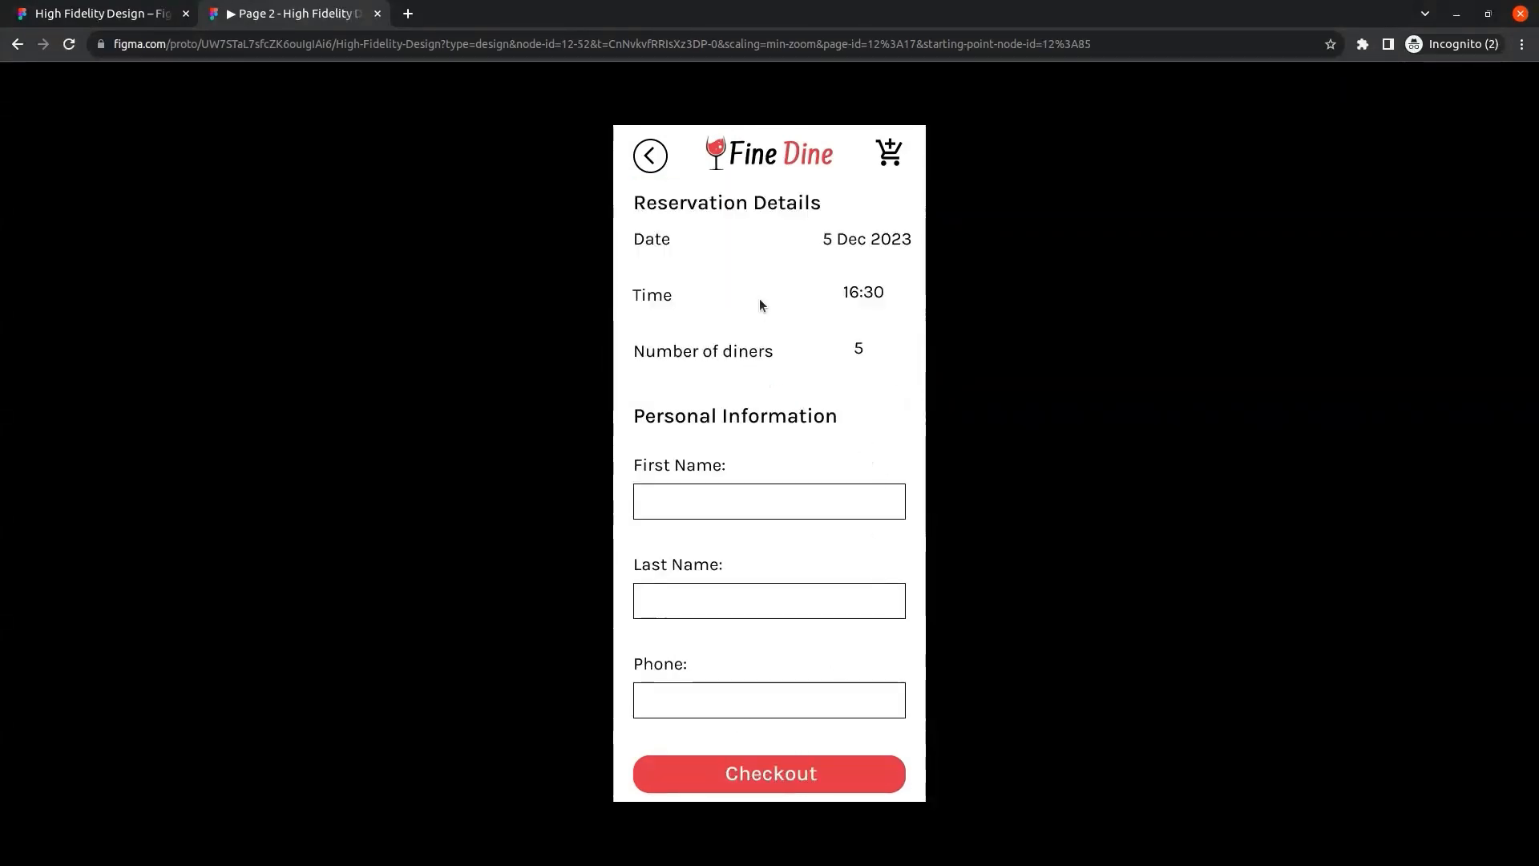